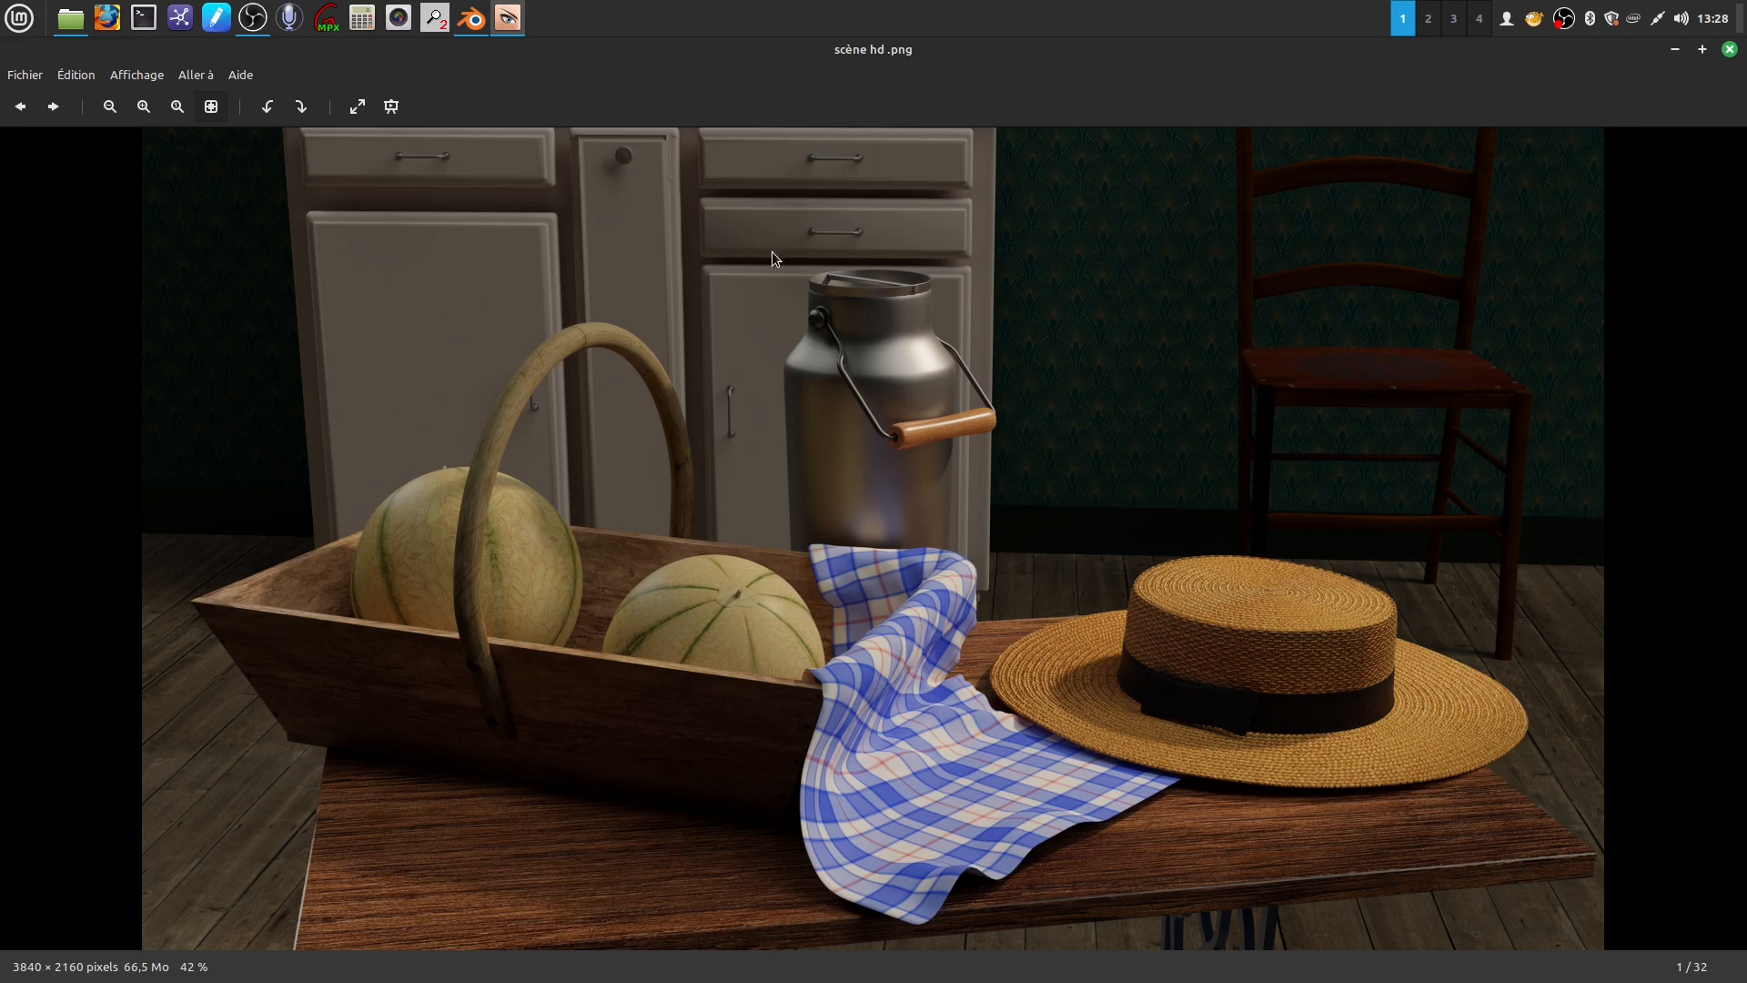
Close the rendered scene image, deselect its file and minimize the bidon folder window
click(1729, 49)
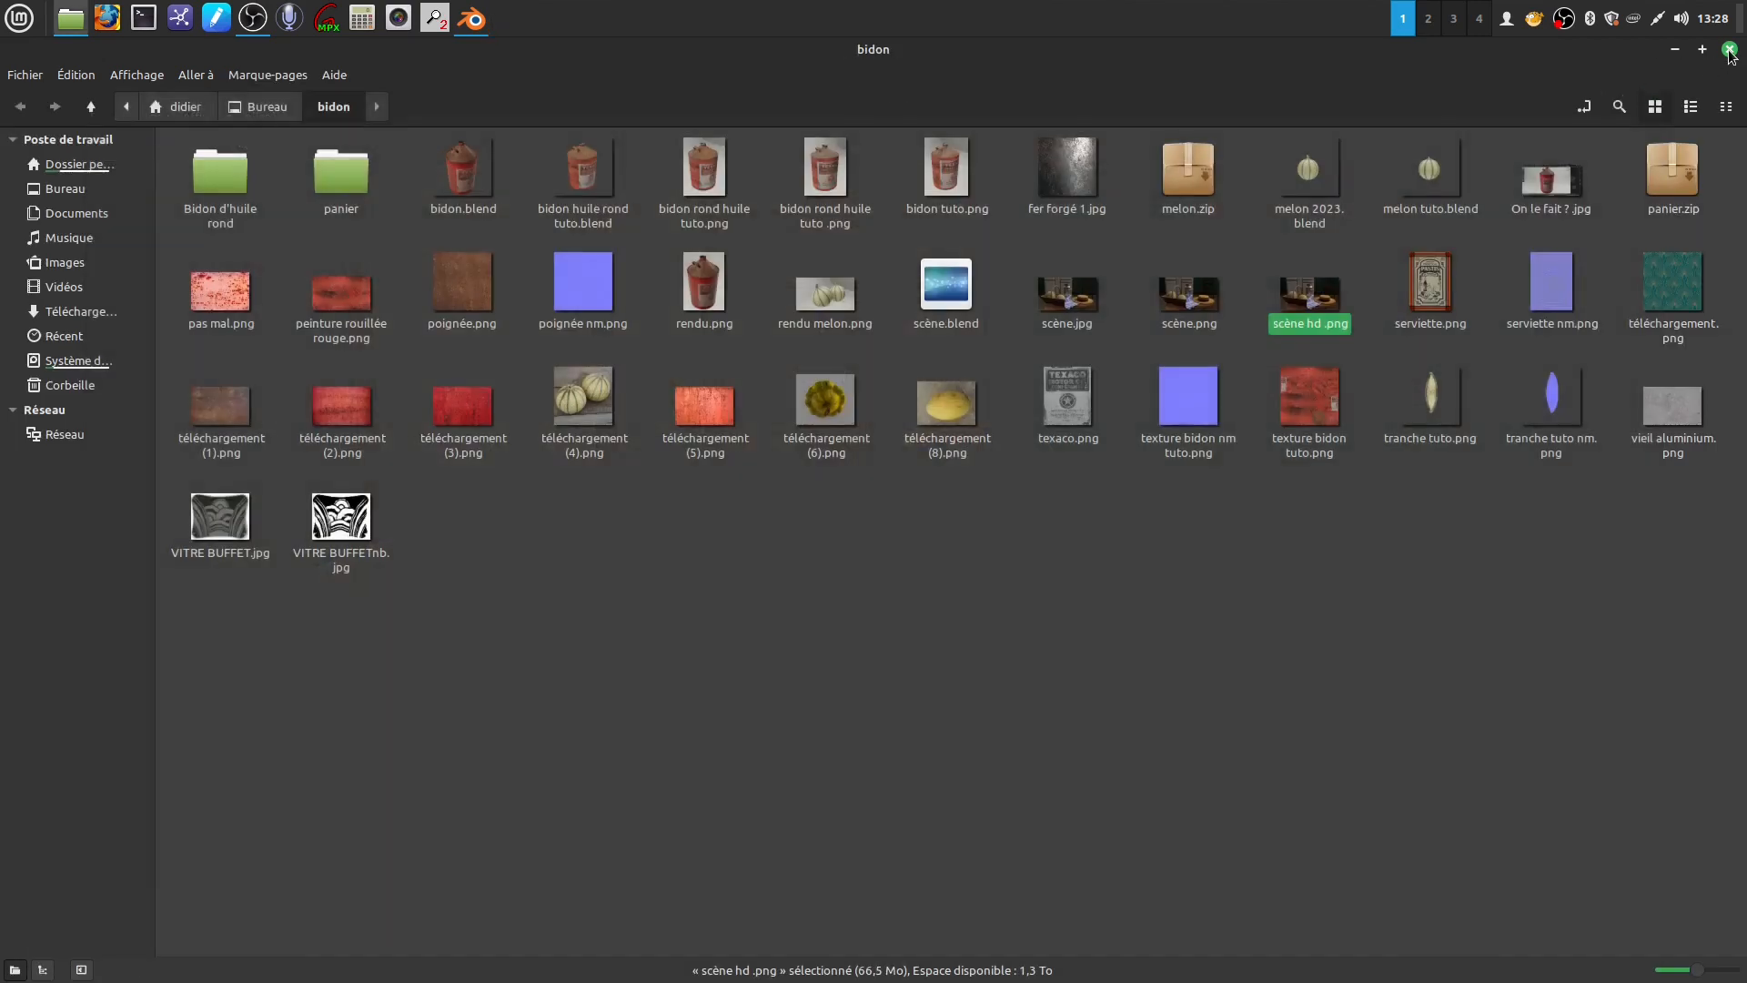
click(1440, 533)
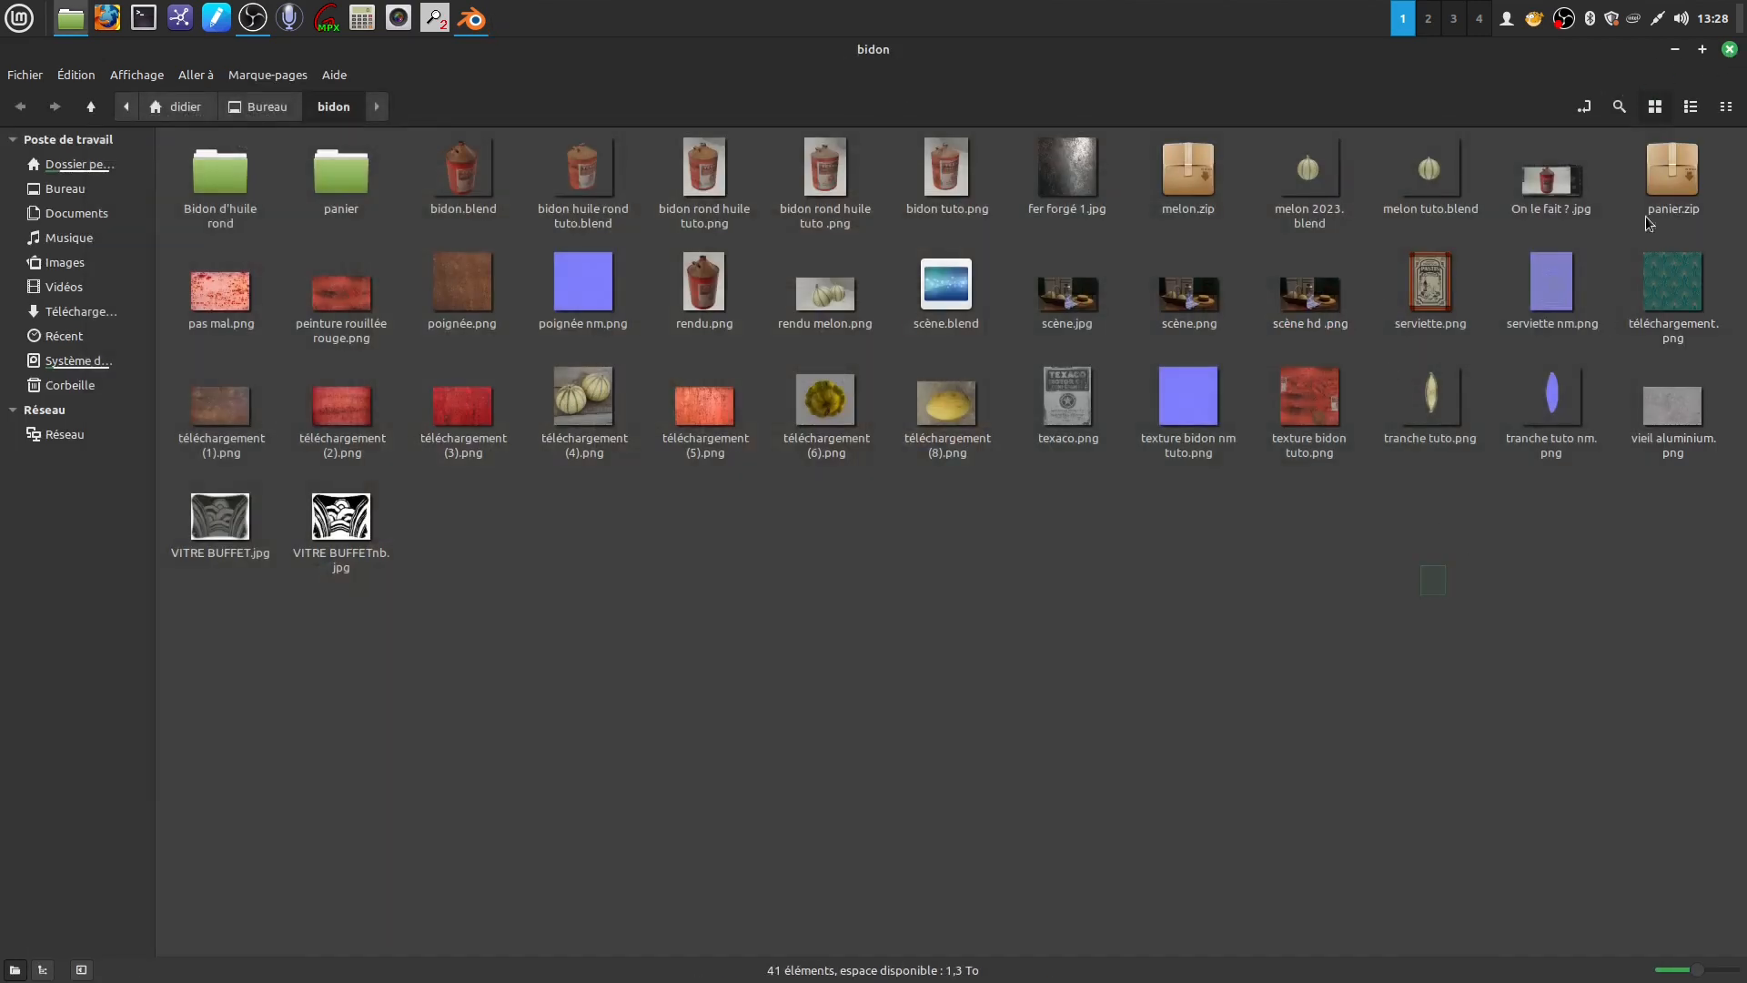
click(1675, 50)
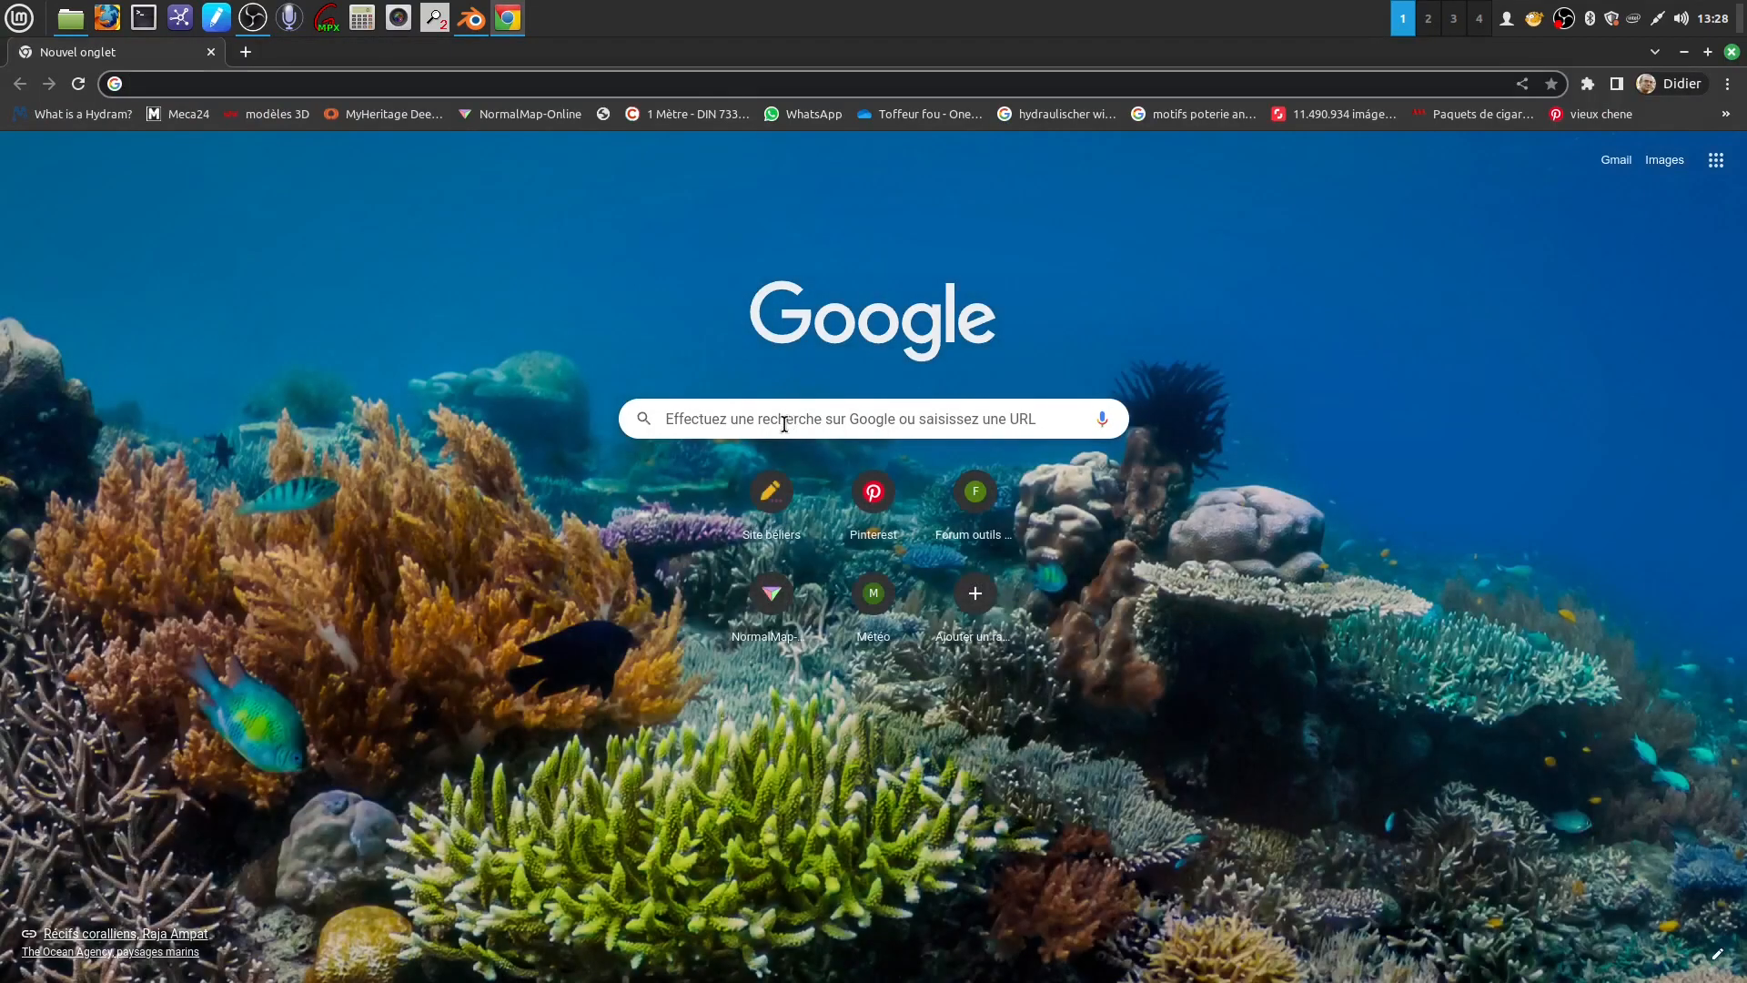
Search Google for "buffet mado" and show the image results
click(759, 415)
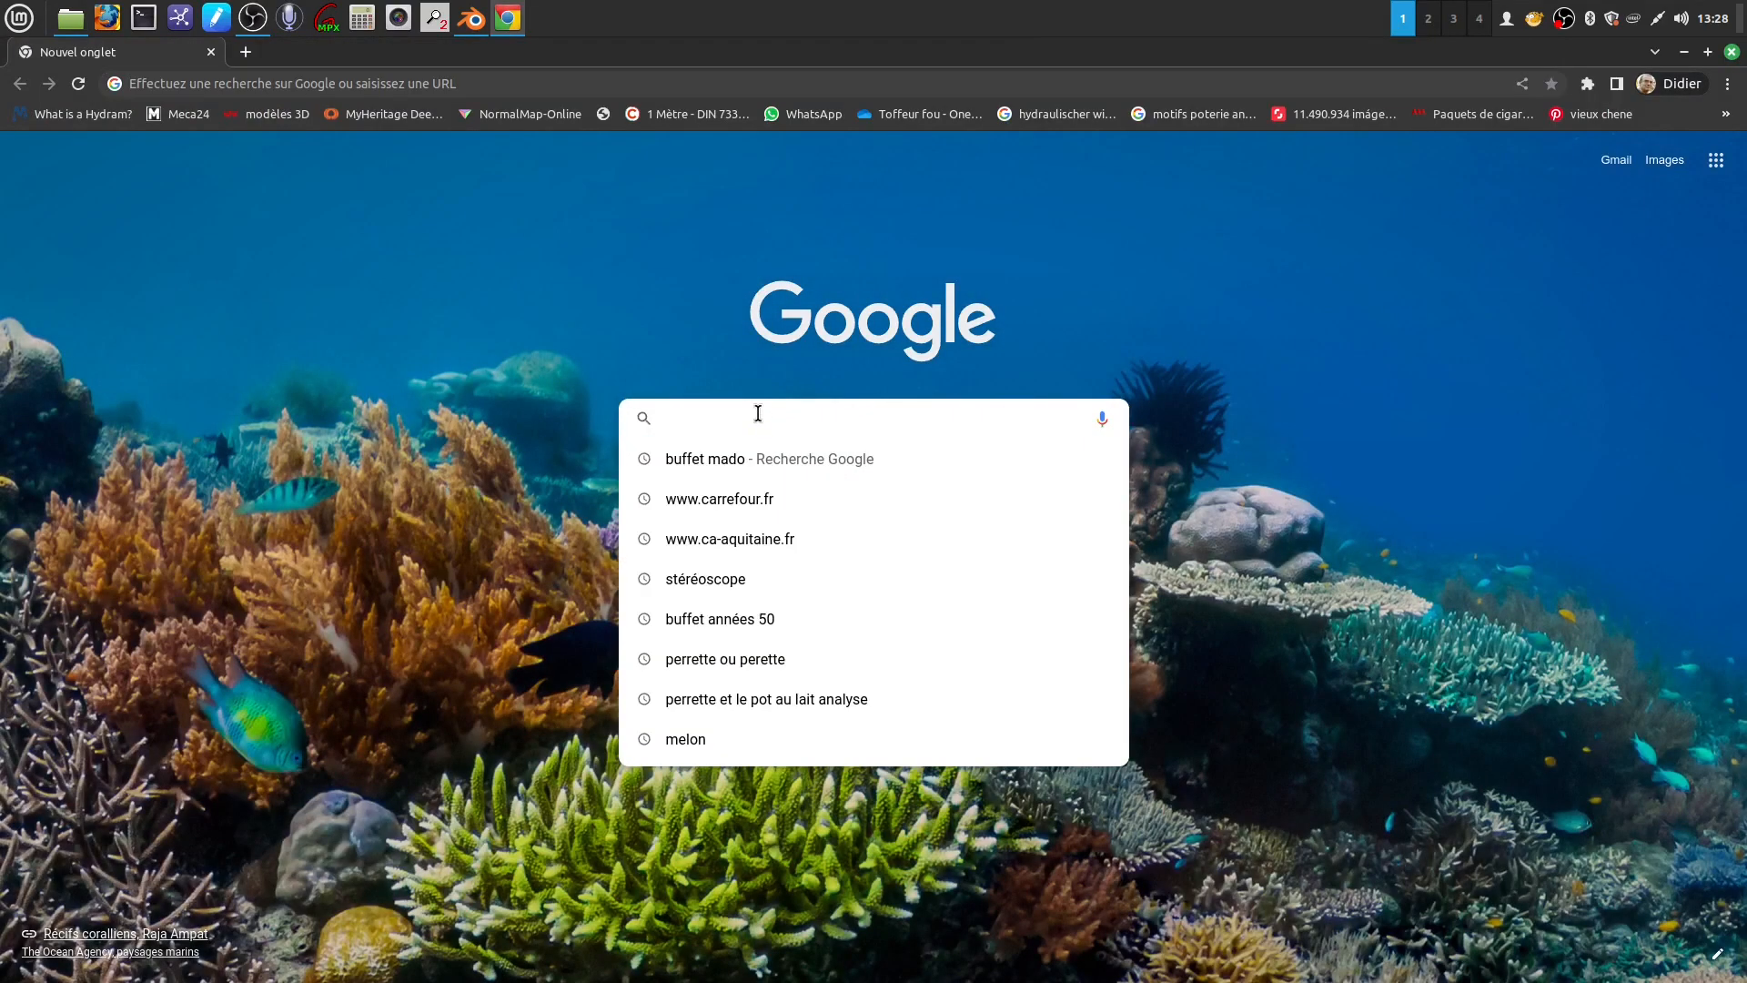
text(buf)
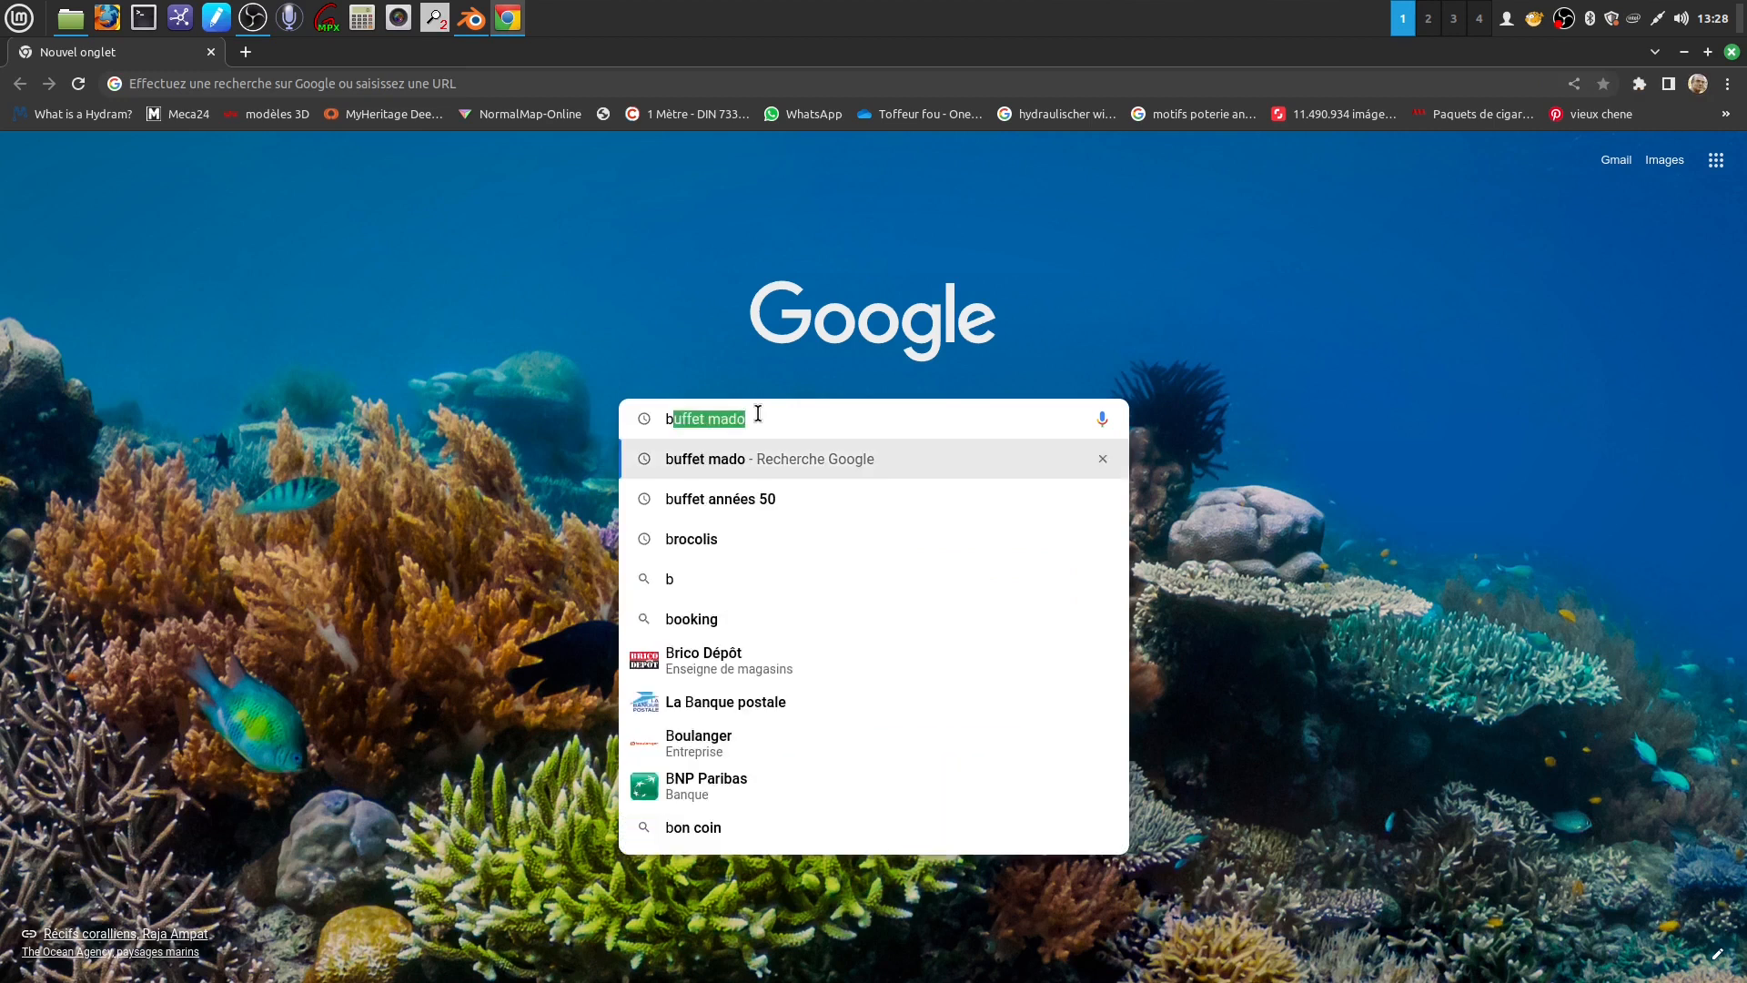
text(fet )
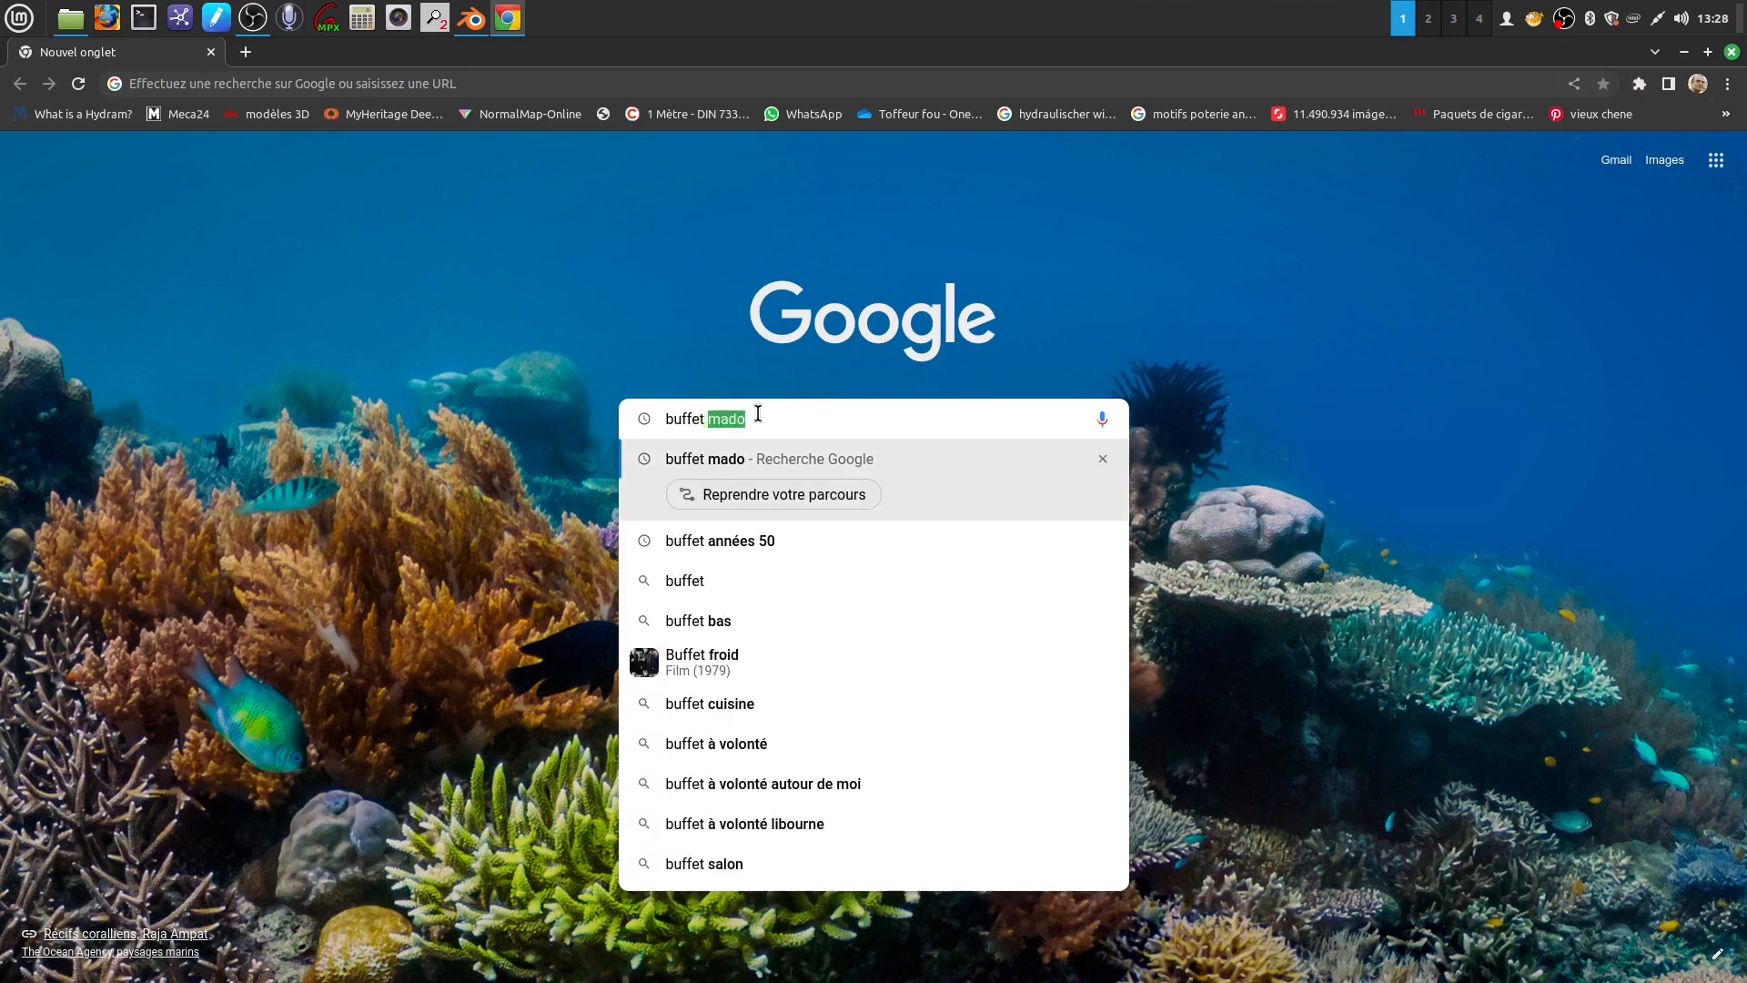
text(mado)
key(Return)
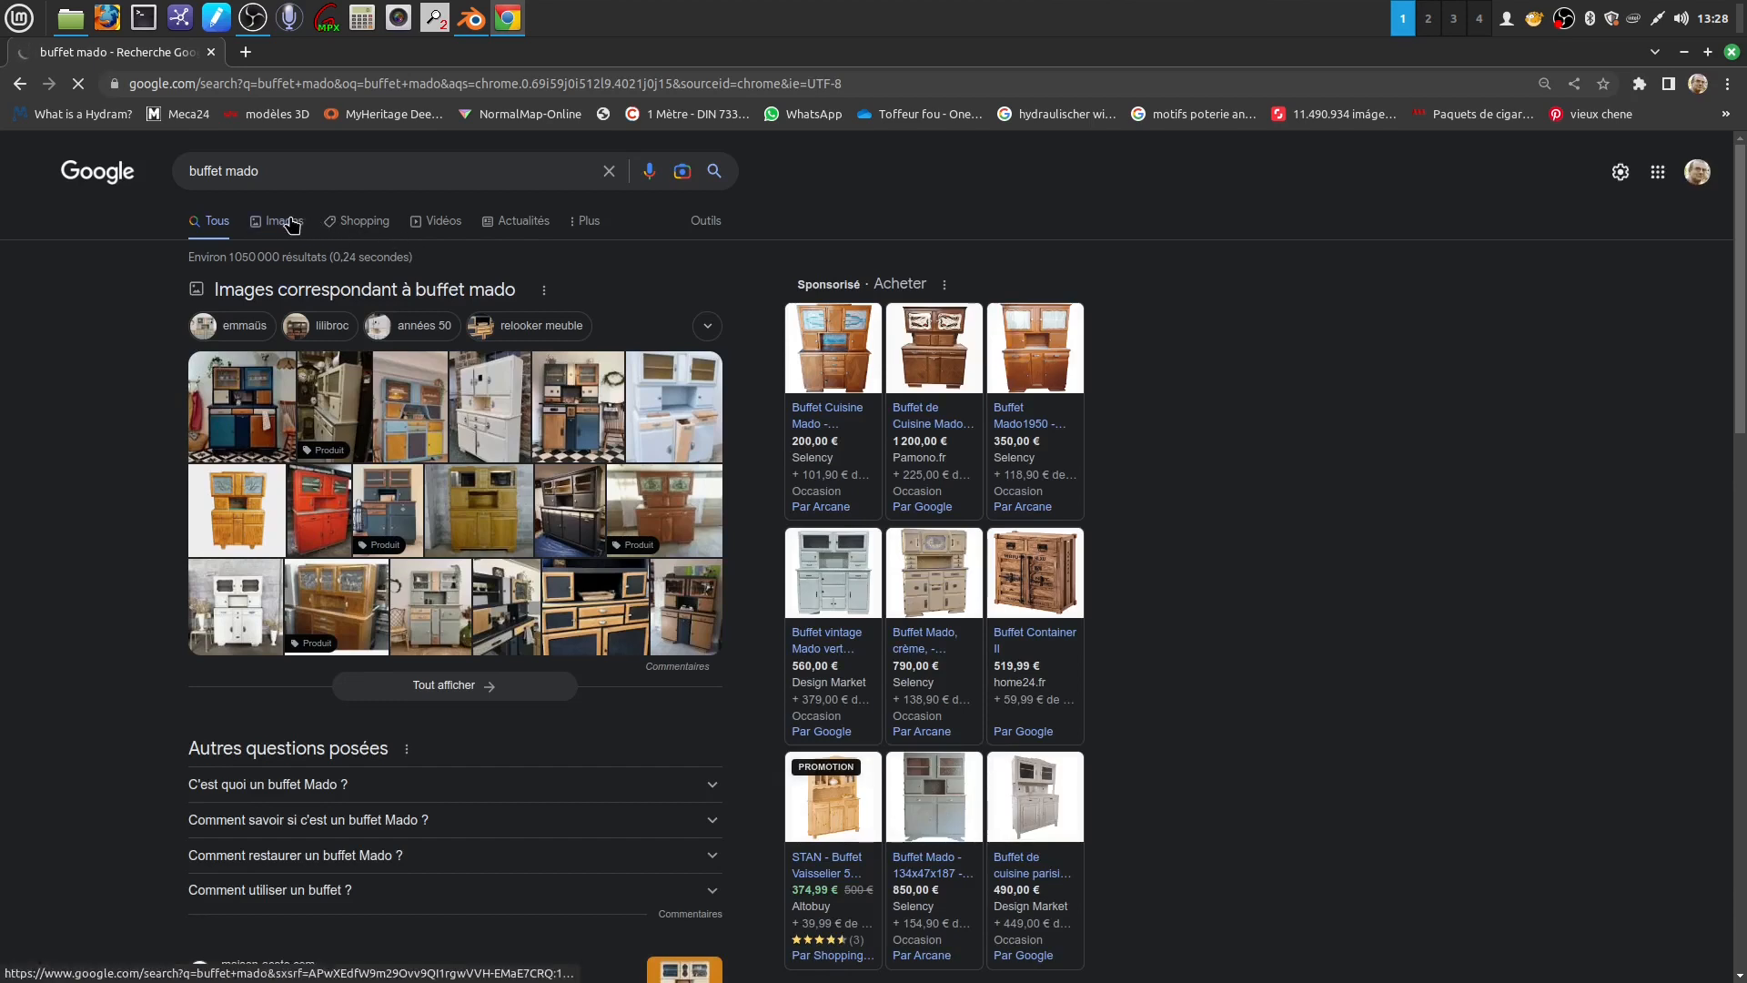
click(284, 221)
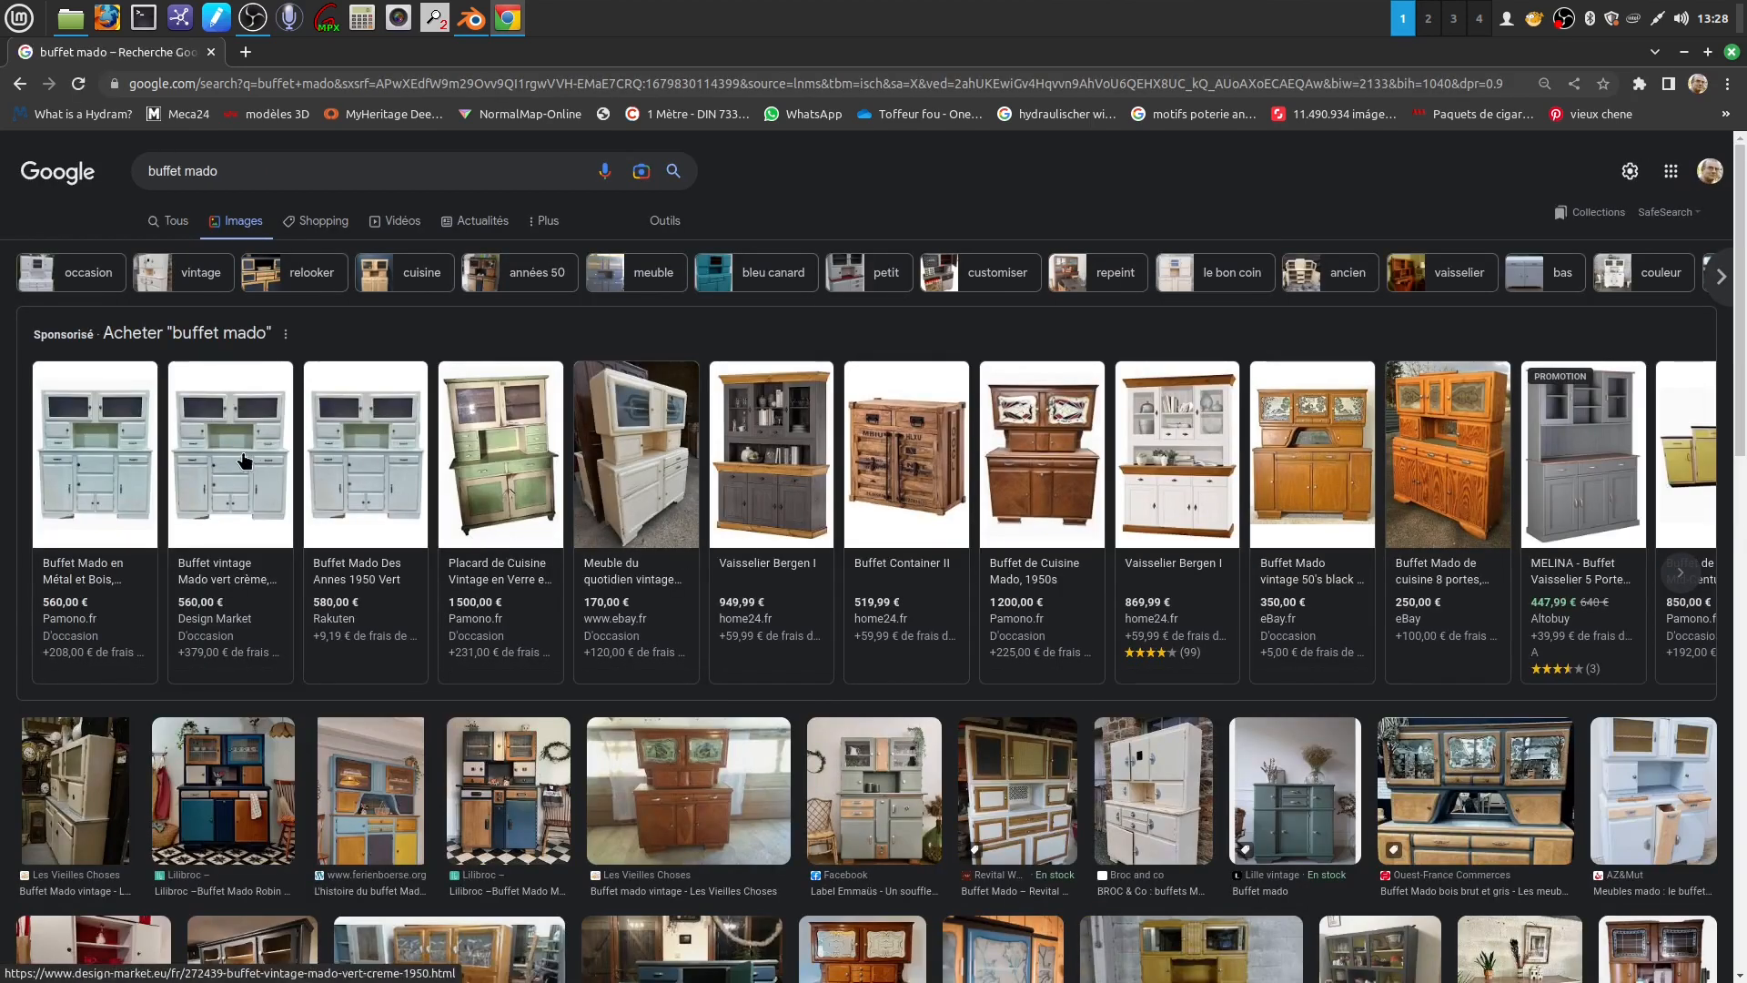
View the Design Market product page of the 1950 green and cream Mado buffet, and return to the image results
mouse_move(238, 460)
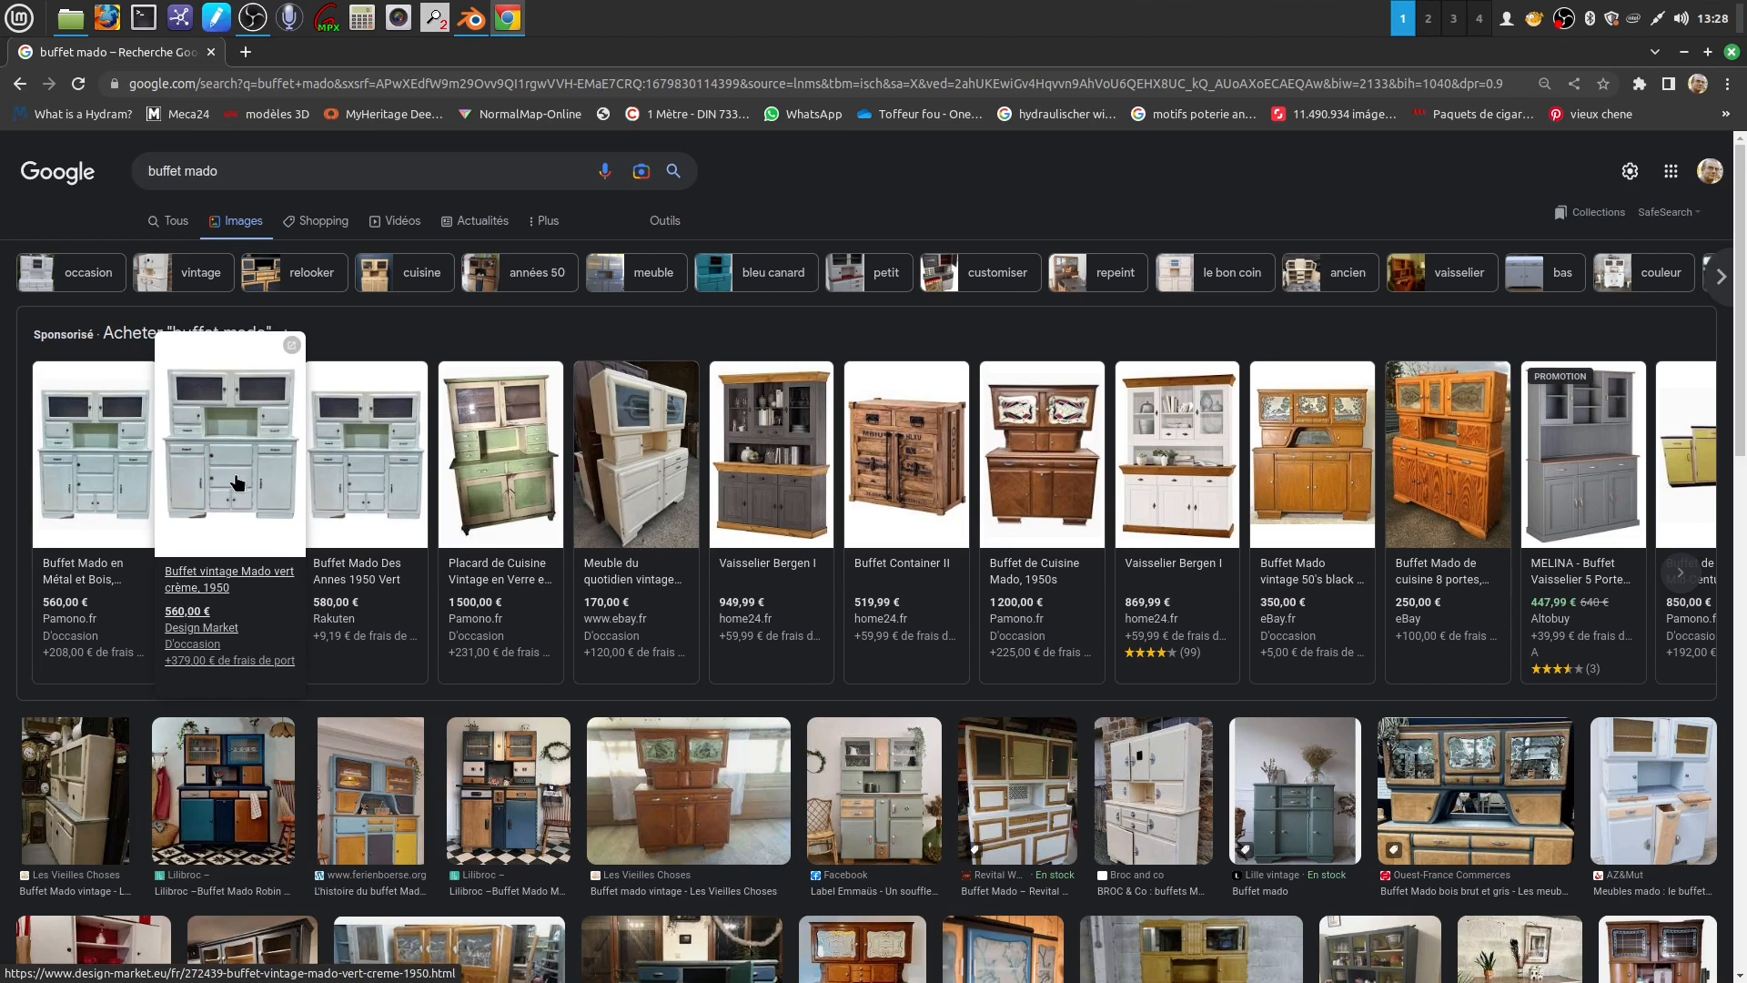
click(242, 455)
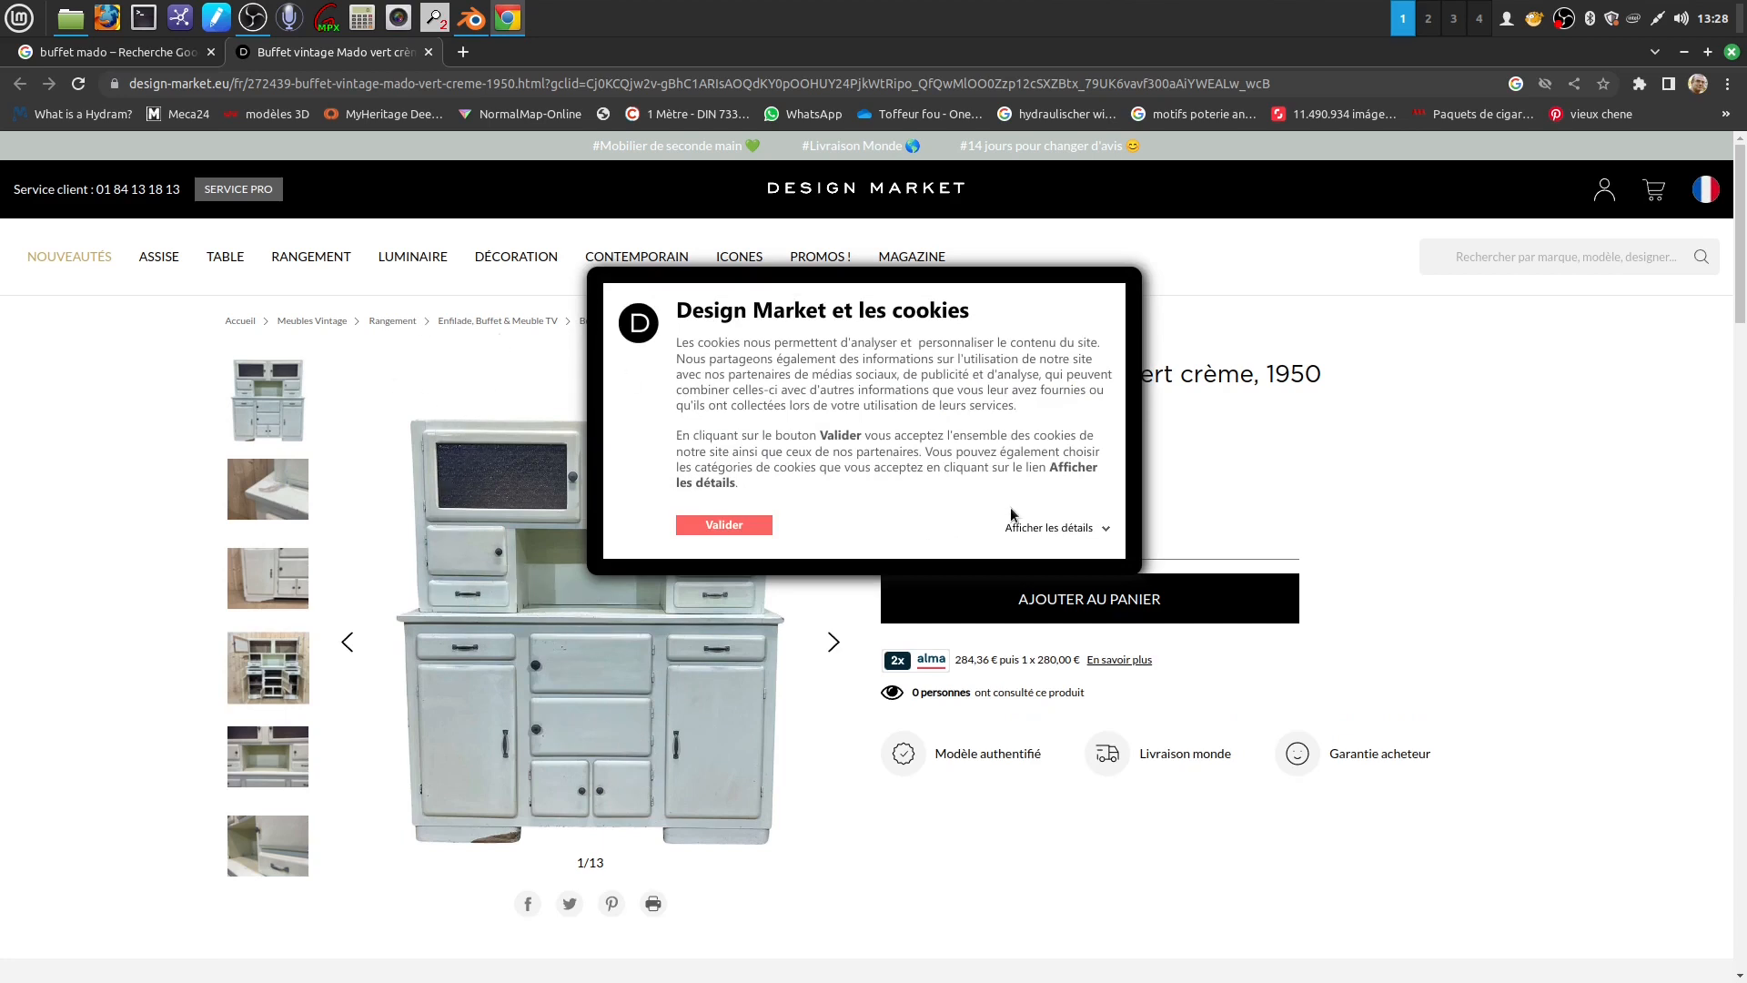
click(426, 53)
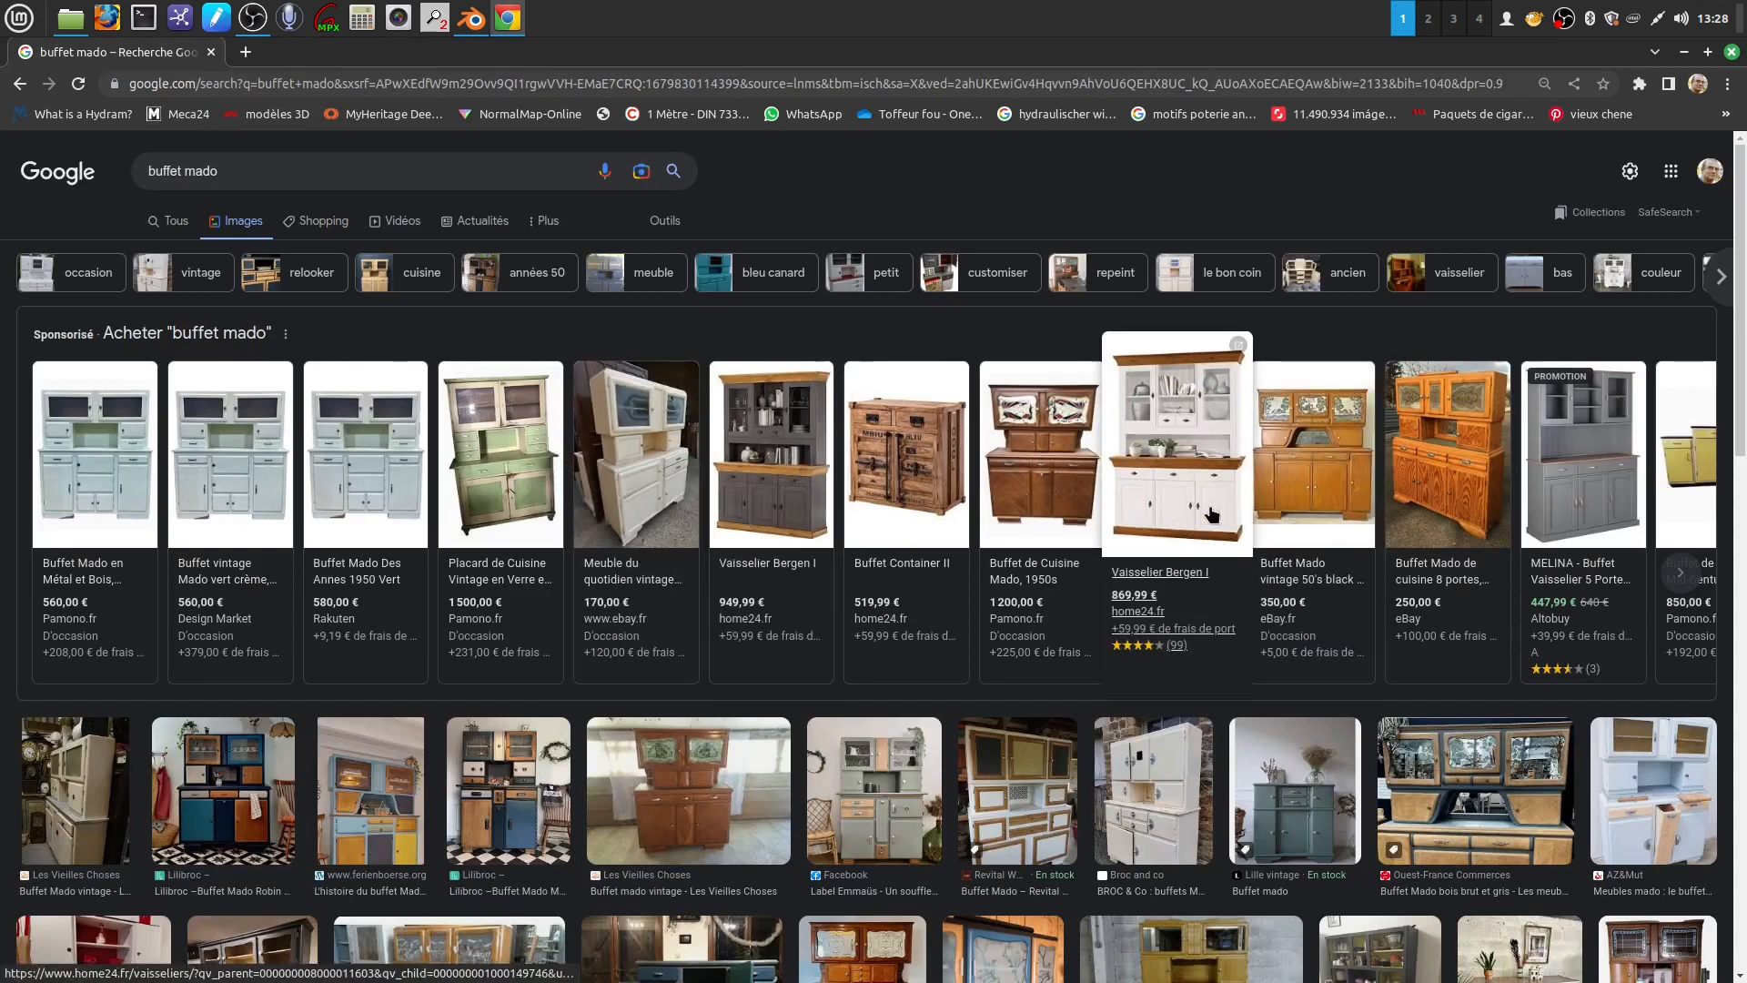
Preview the grey-green Mado buffet photo from Facebook among the image results
scroll(1430, 640, down, 1)
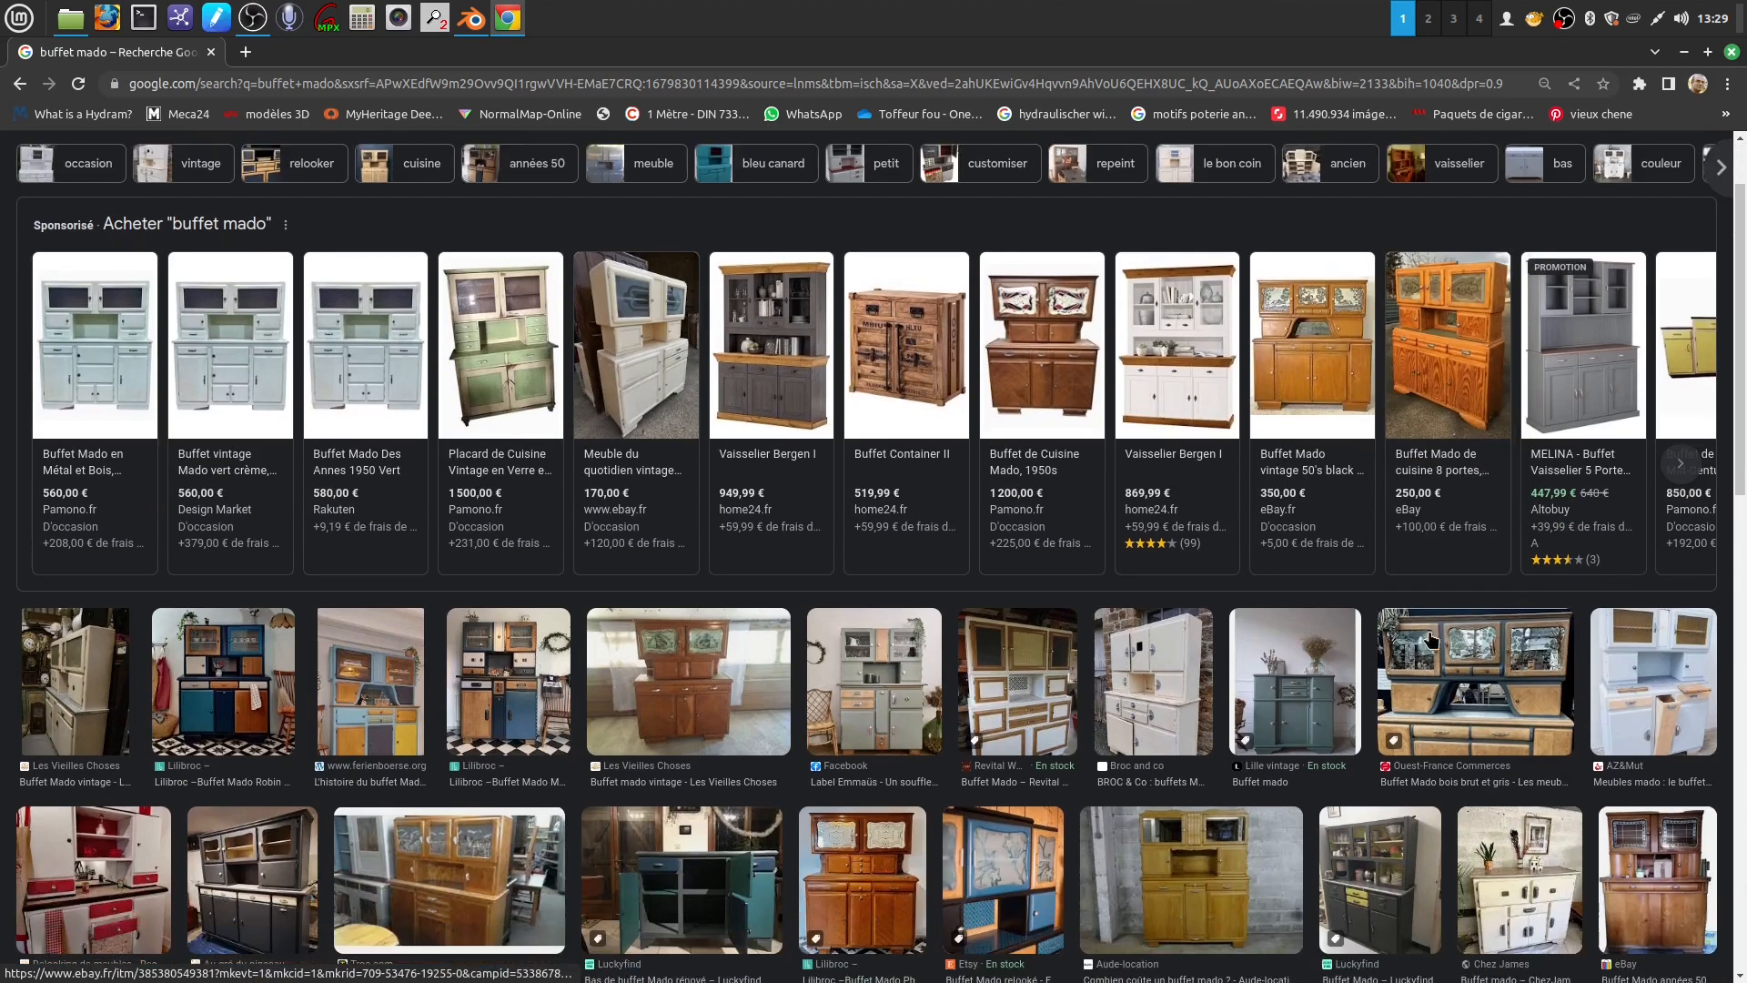
scroll(900, 546, down, 2)
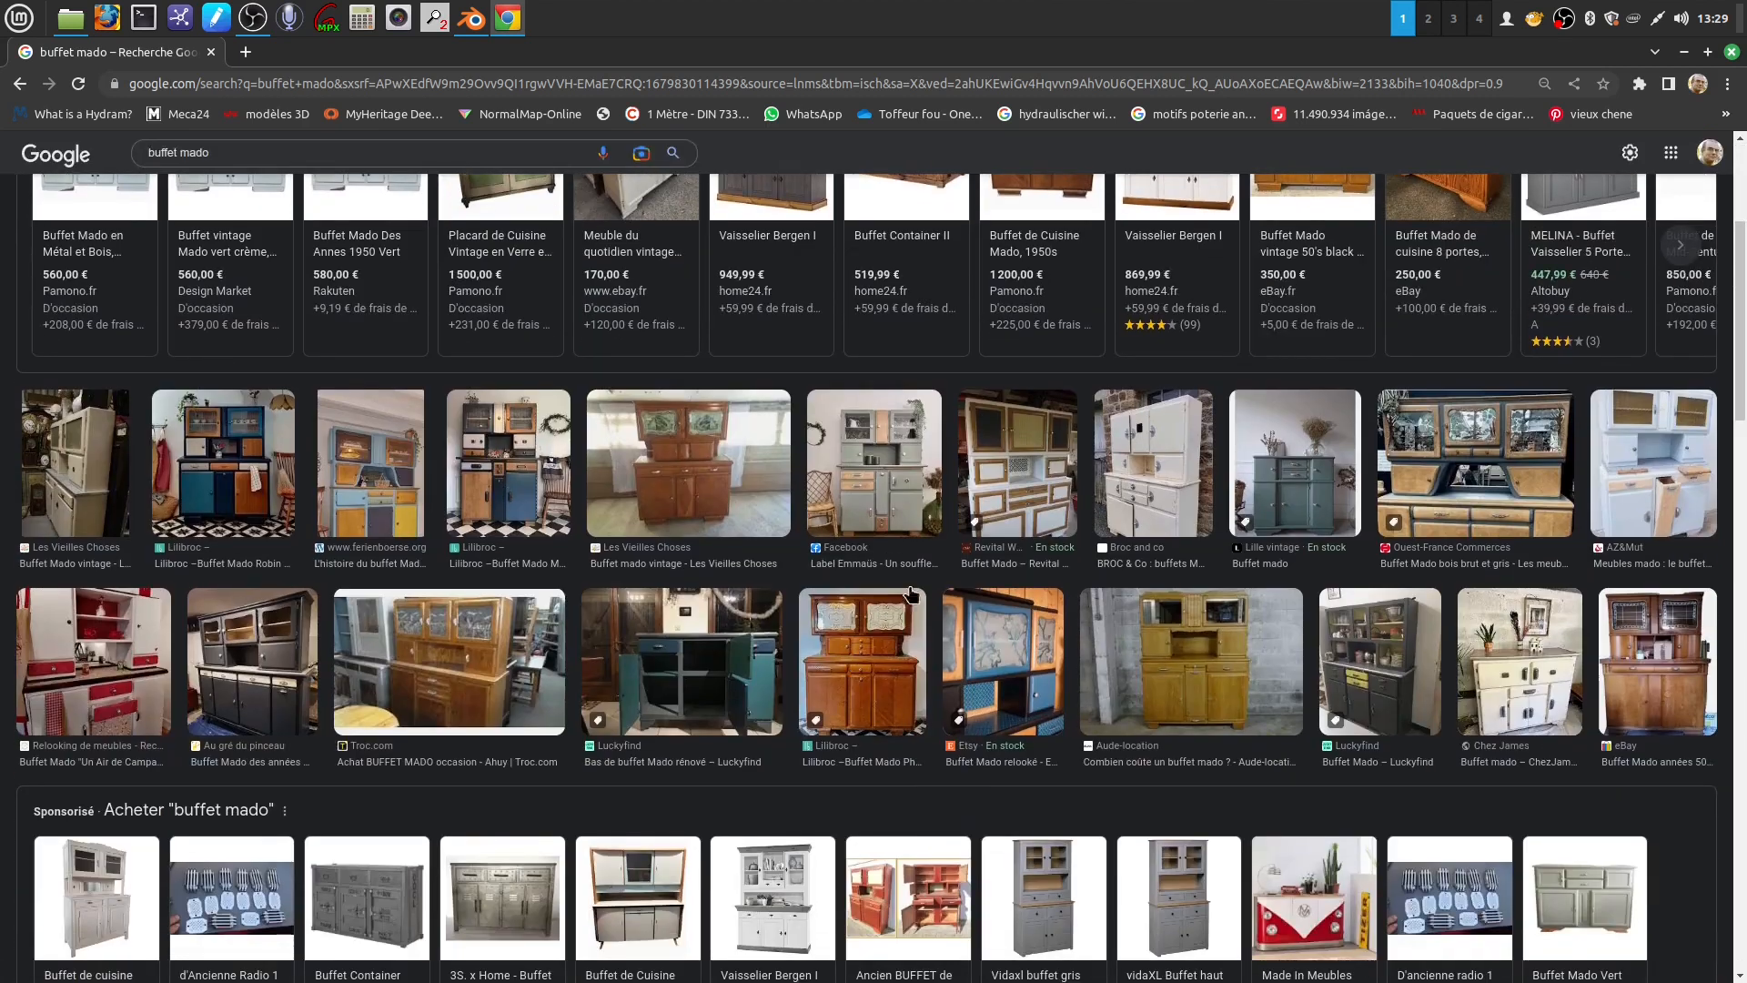
click(899, 466)
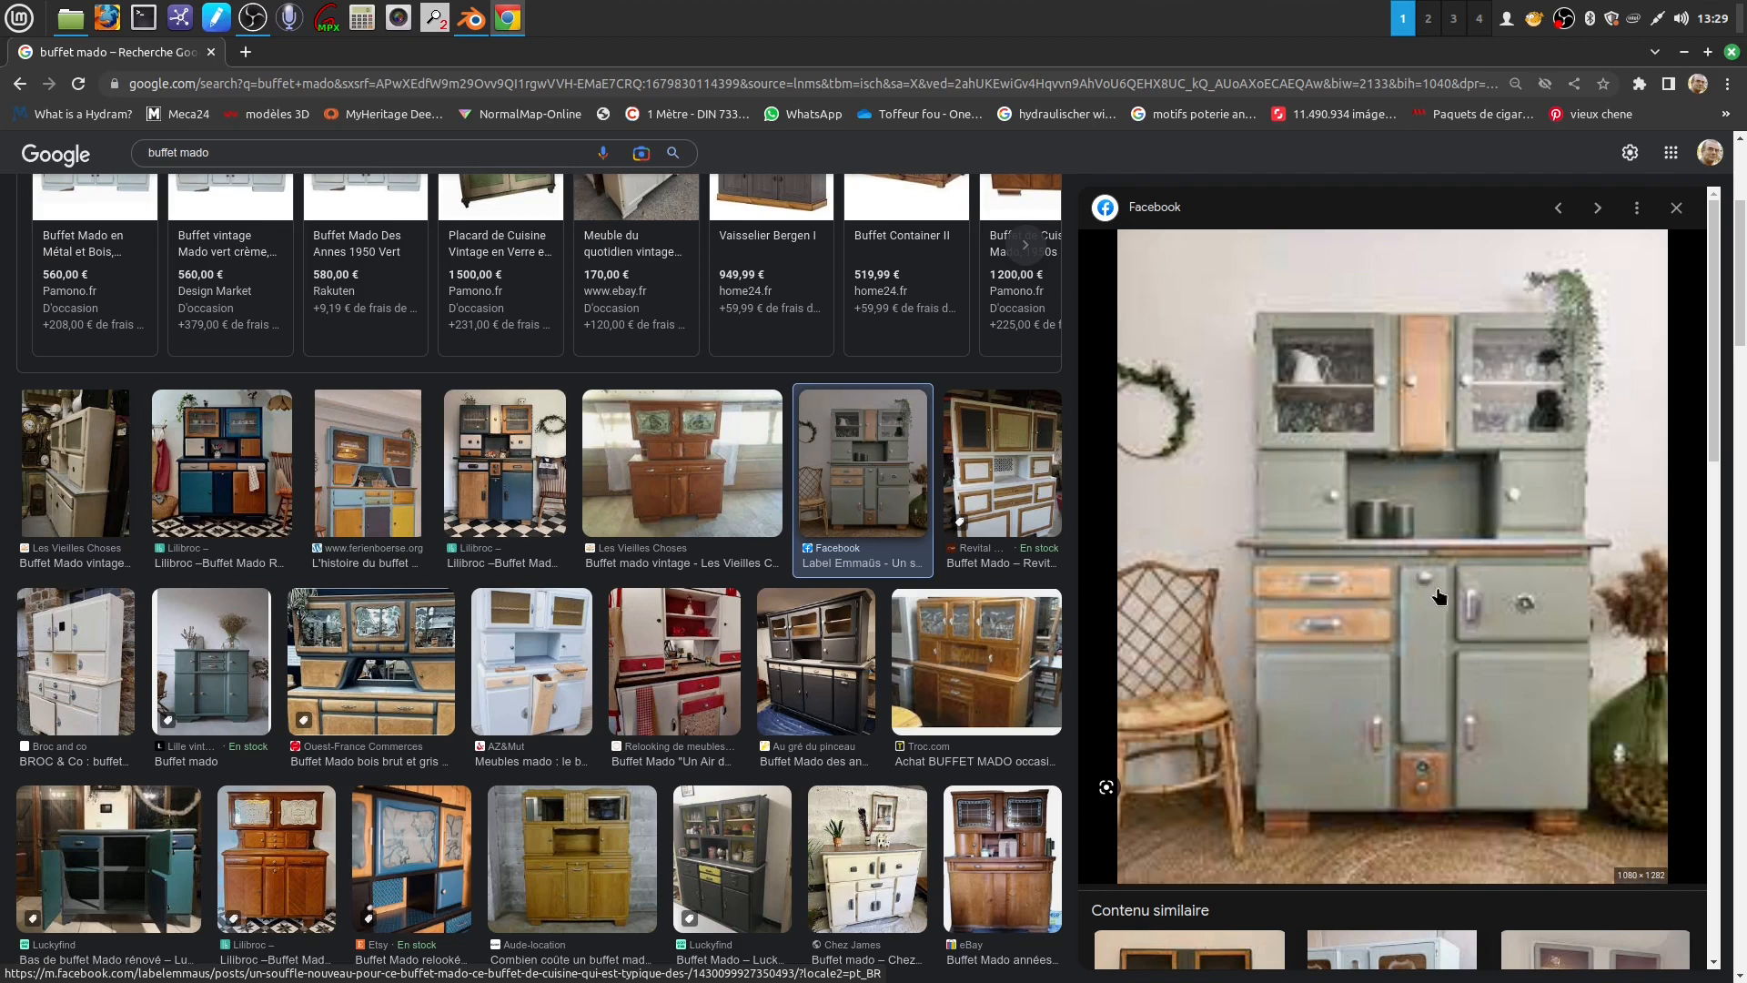
Preview the pale blue Broc and co buffet further down the results, and the similar AZ&Mut buffet with its central compartment open
scroll(804, 598, down, 3)
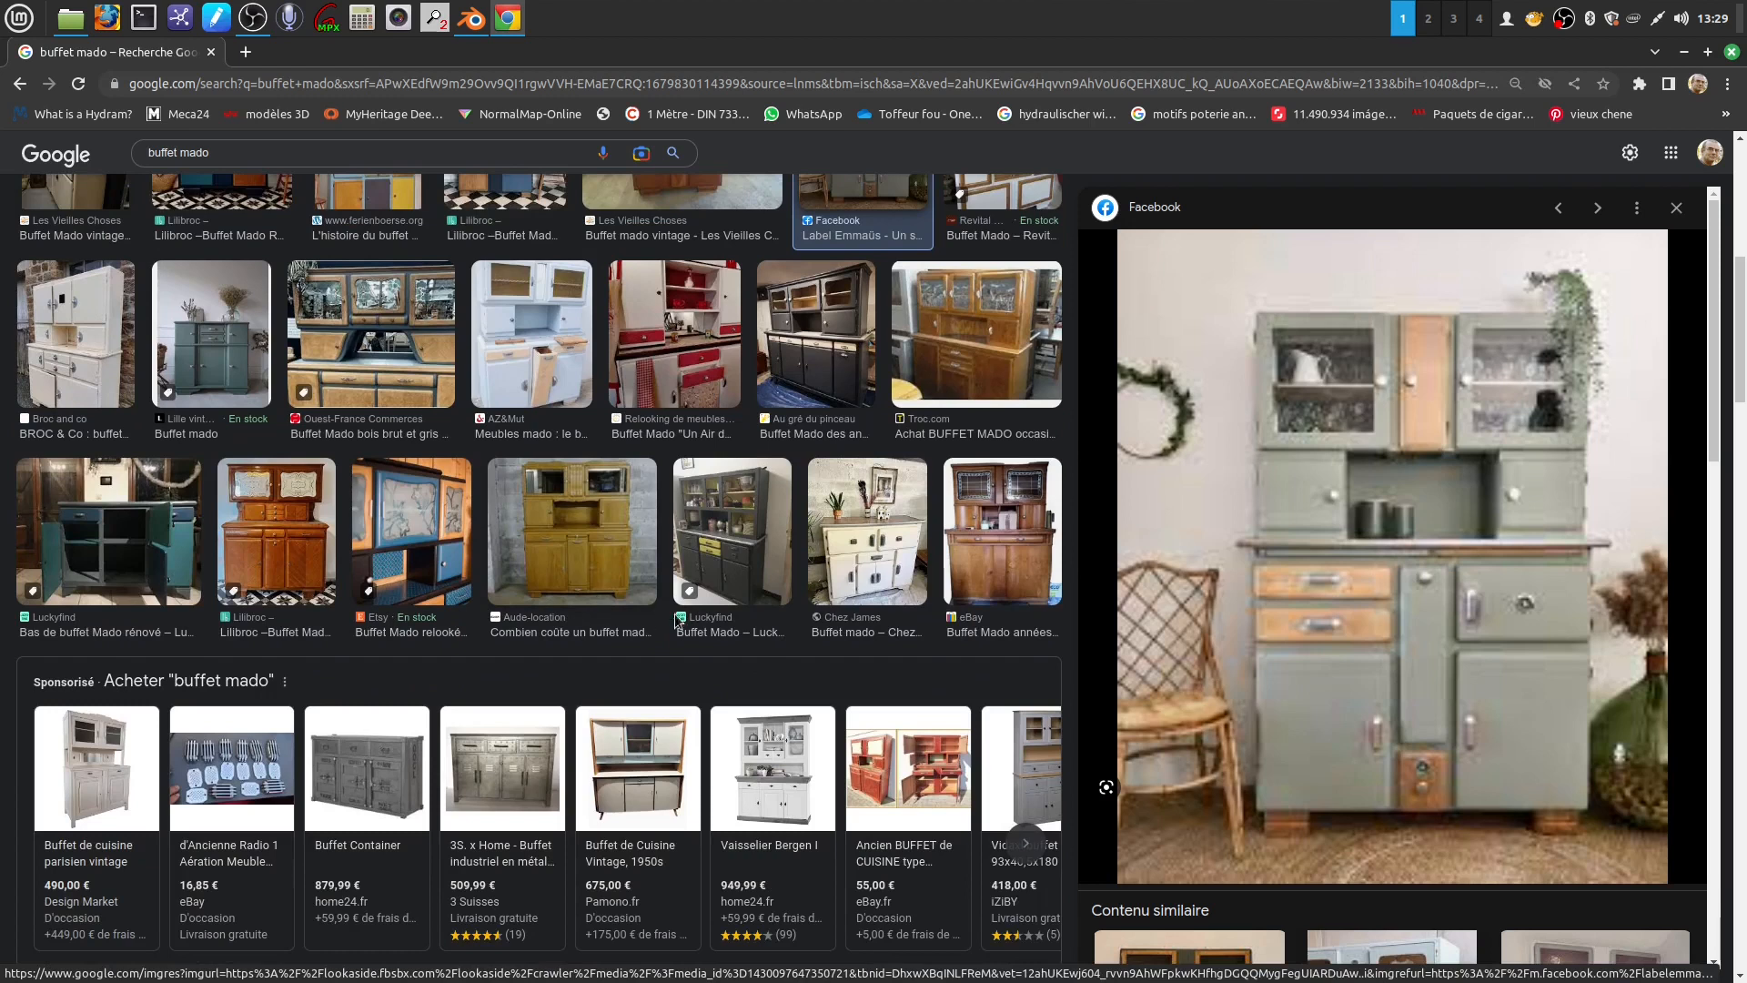
scroll(674, 623, down, 5)
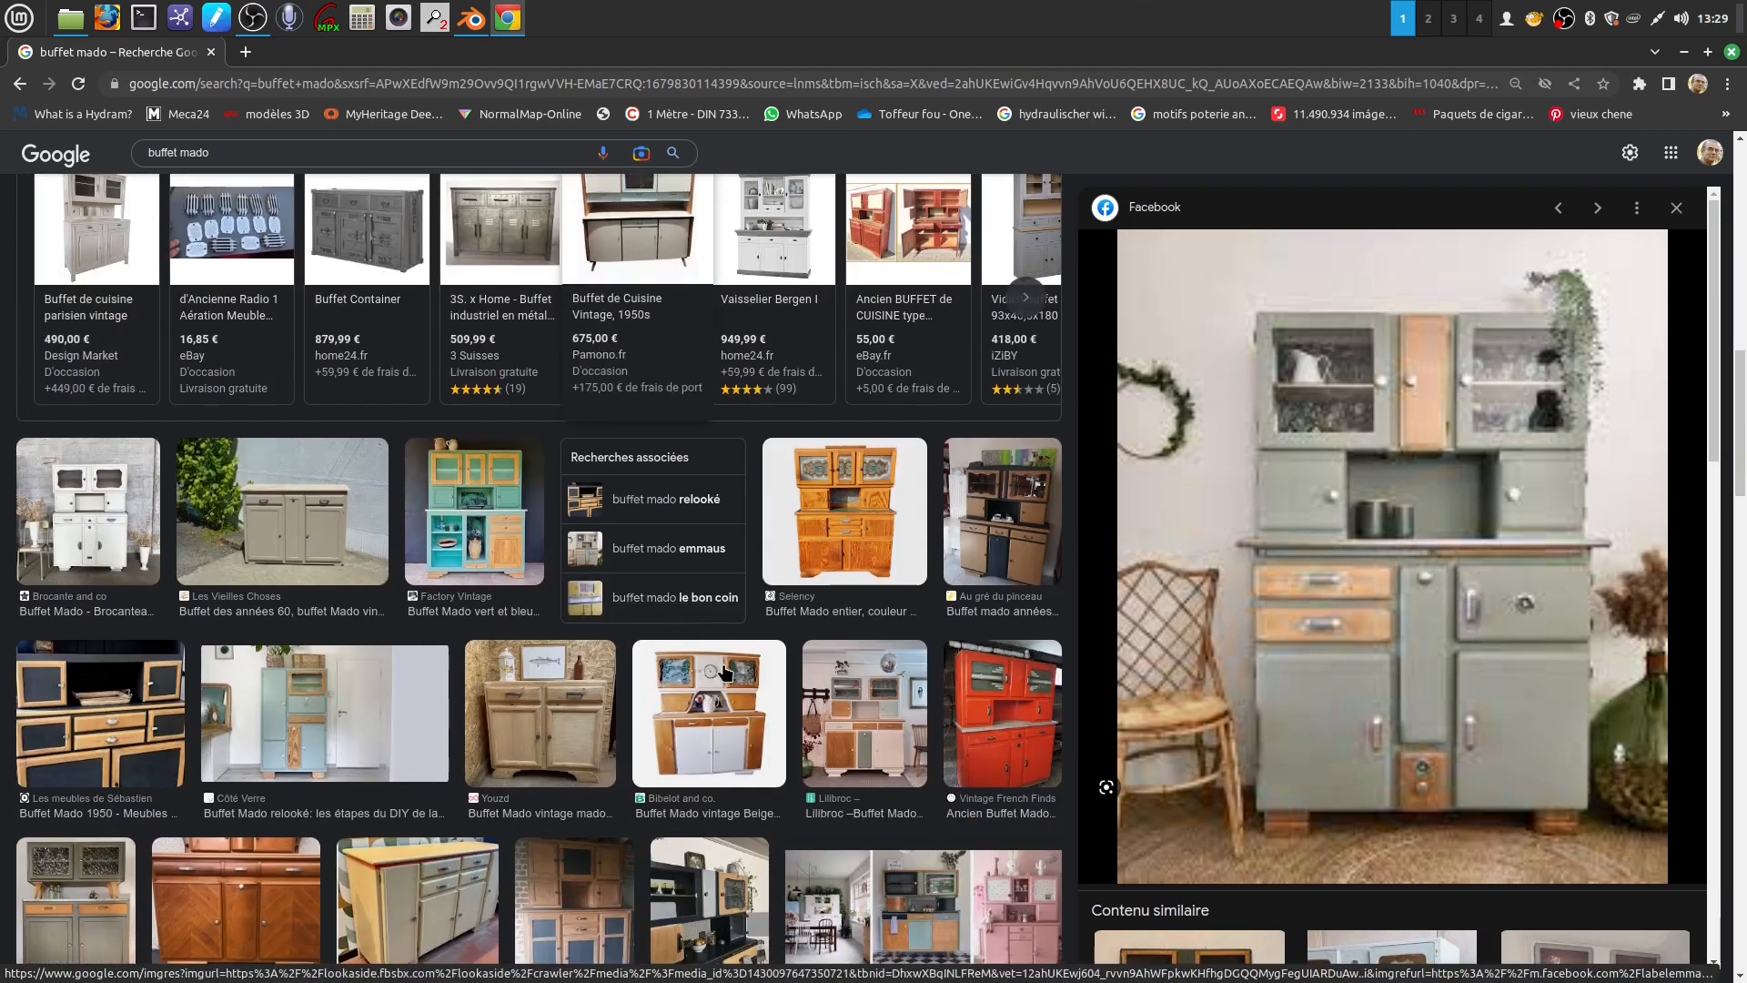
scroll(709, 651, down, 2)
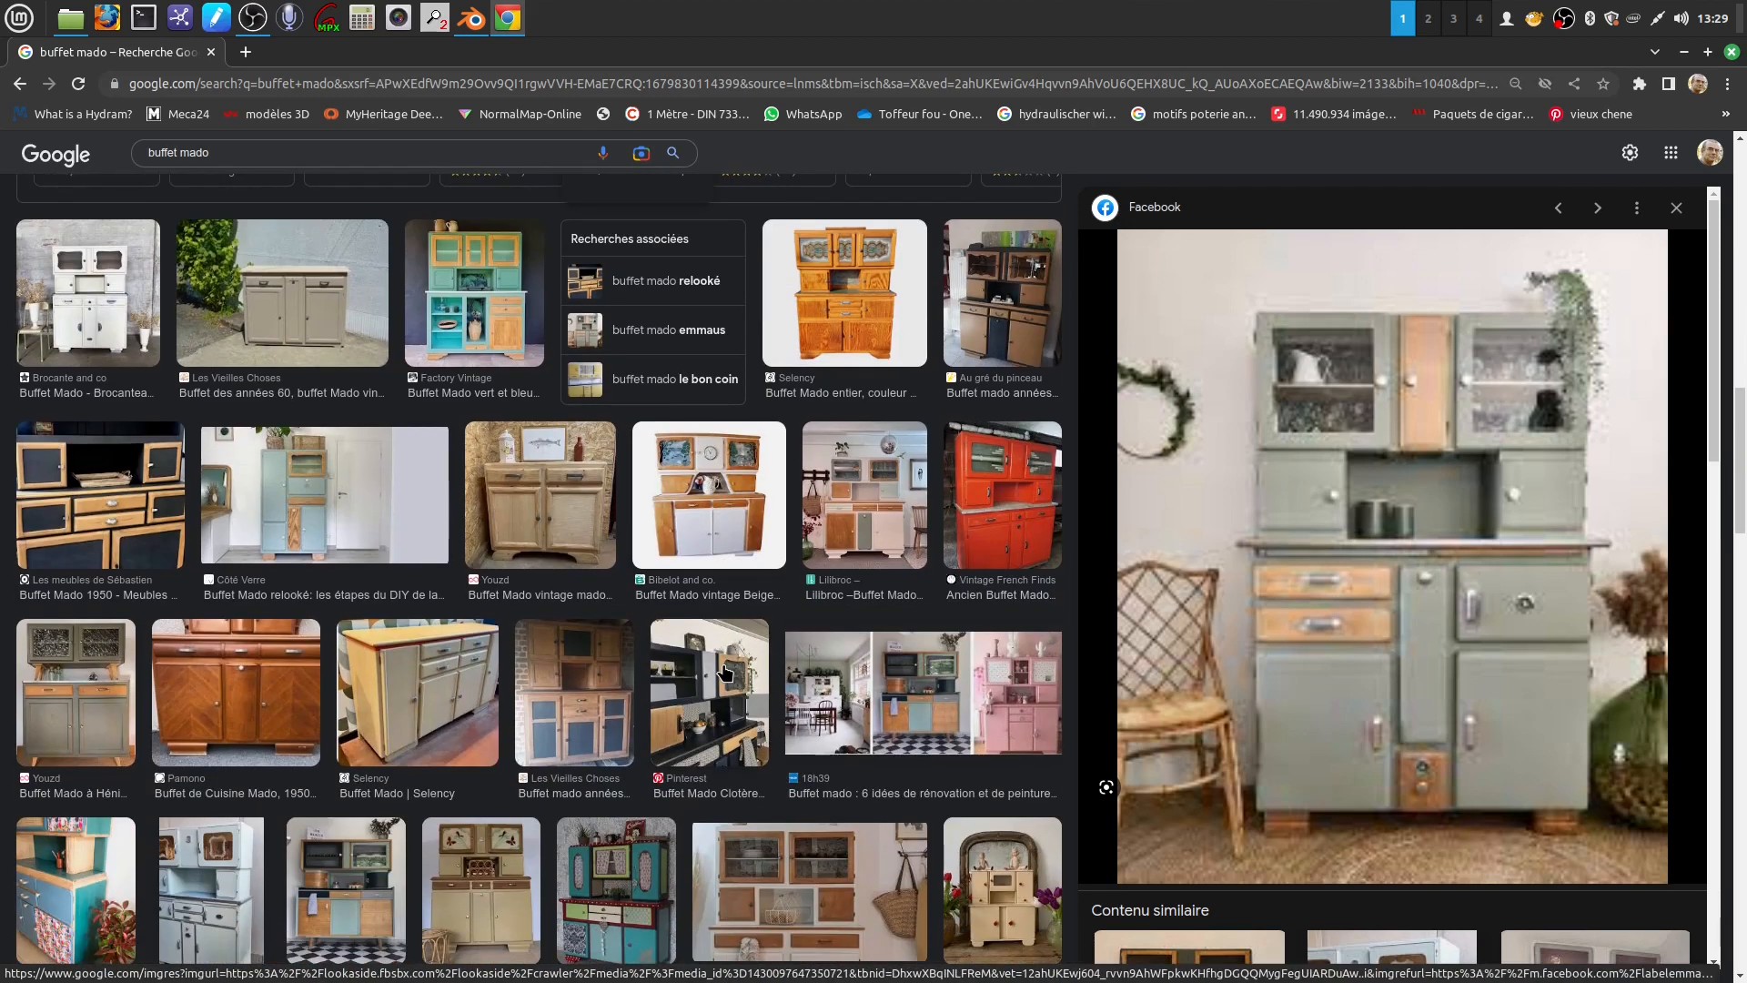
click(226, 887)
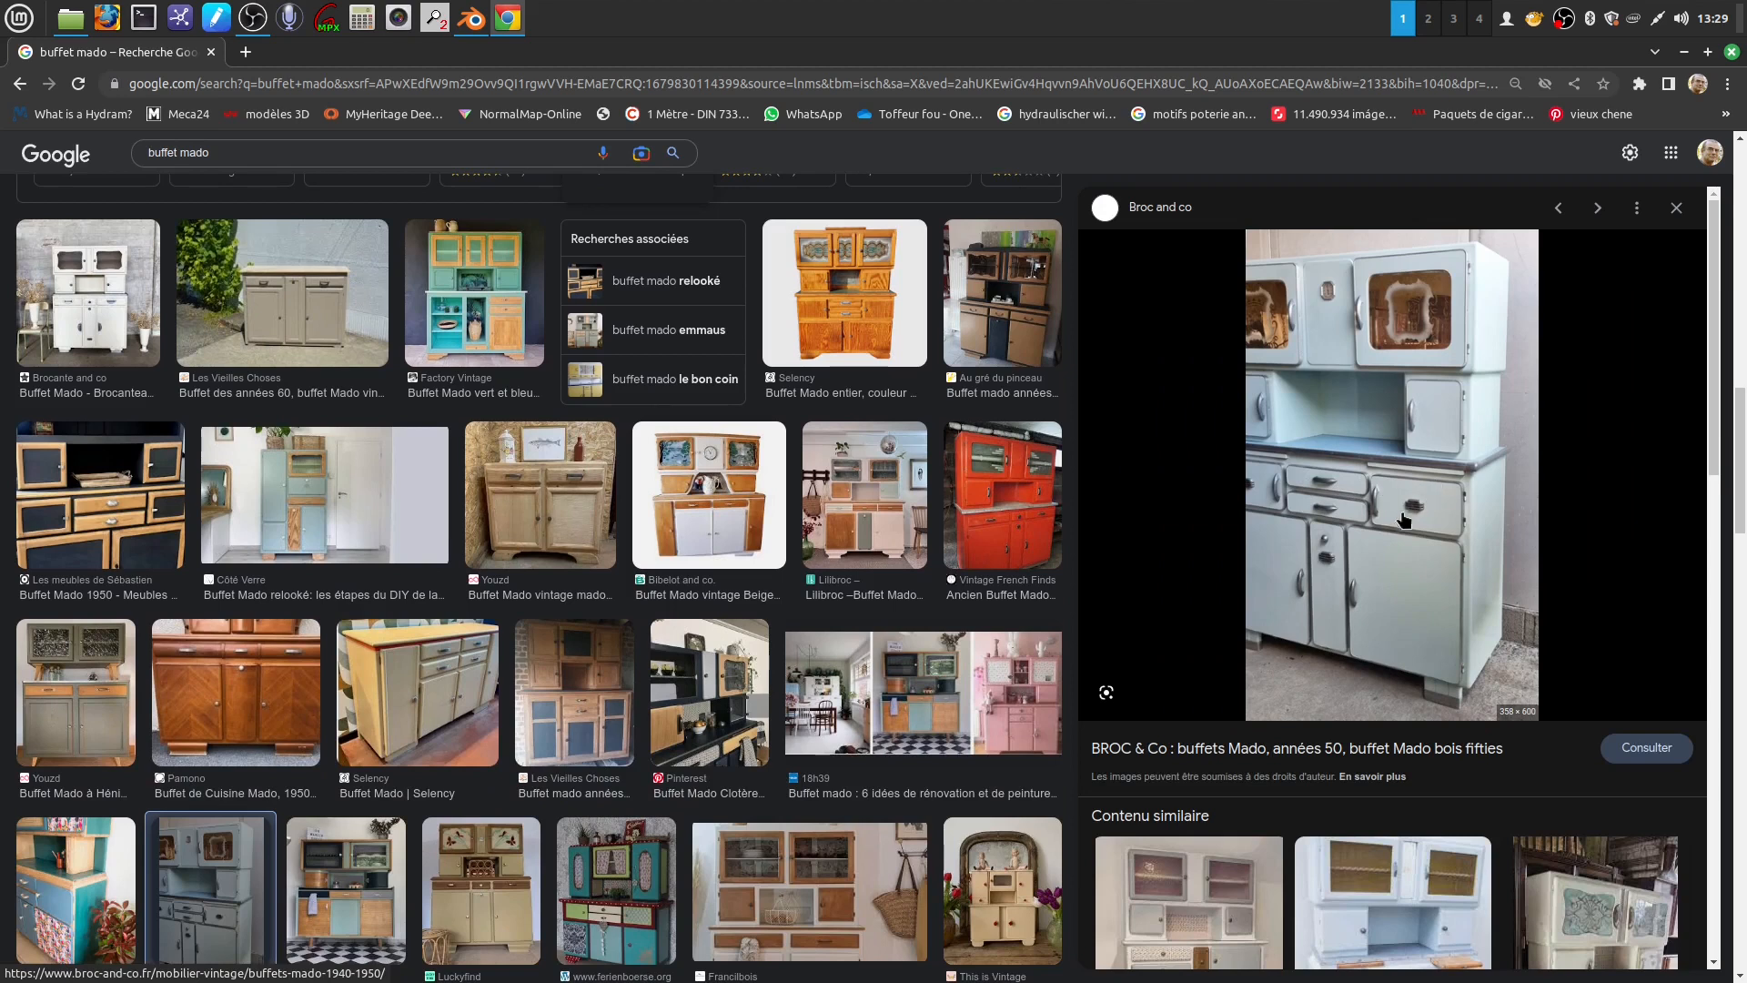
scroll(1392, 577, down, 3)
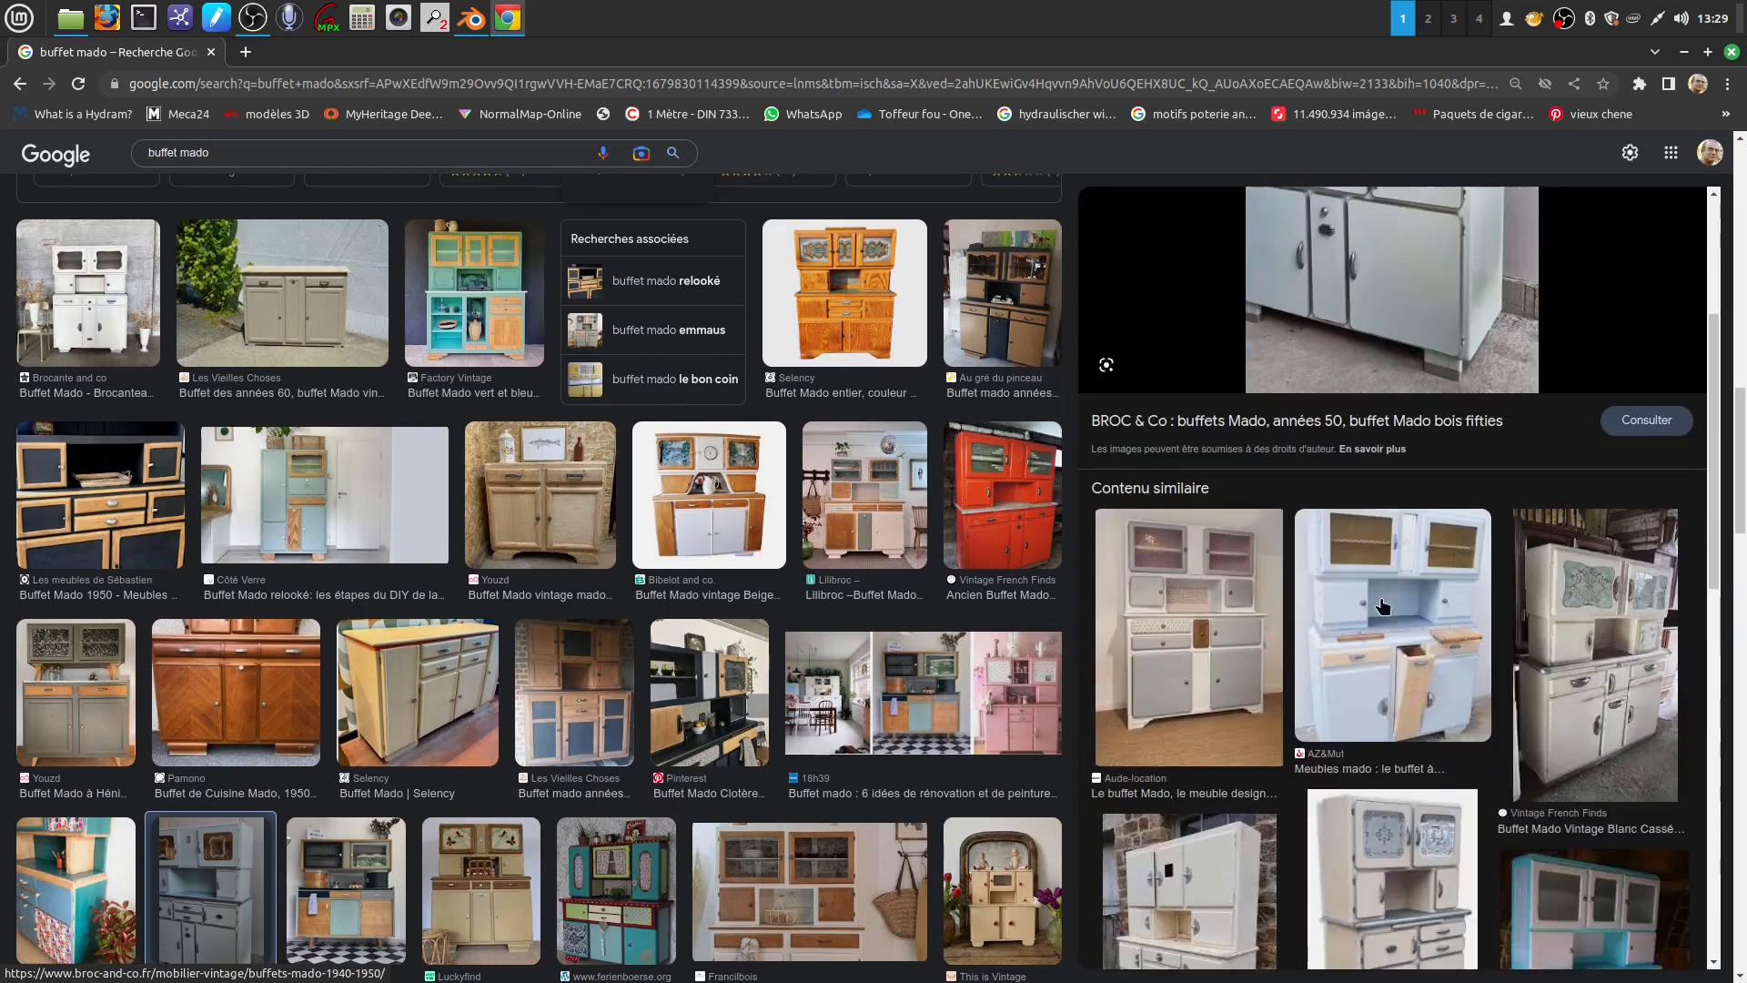
click(1341, 650)
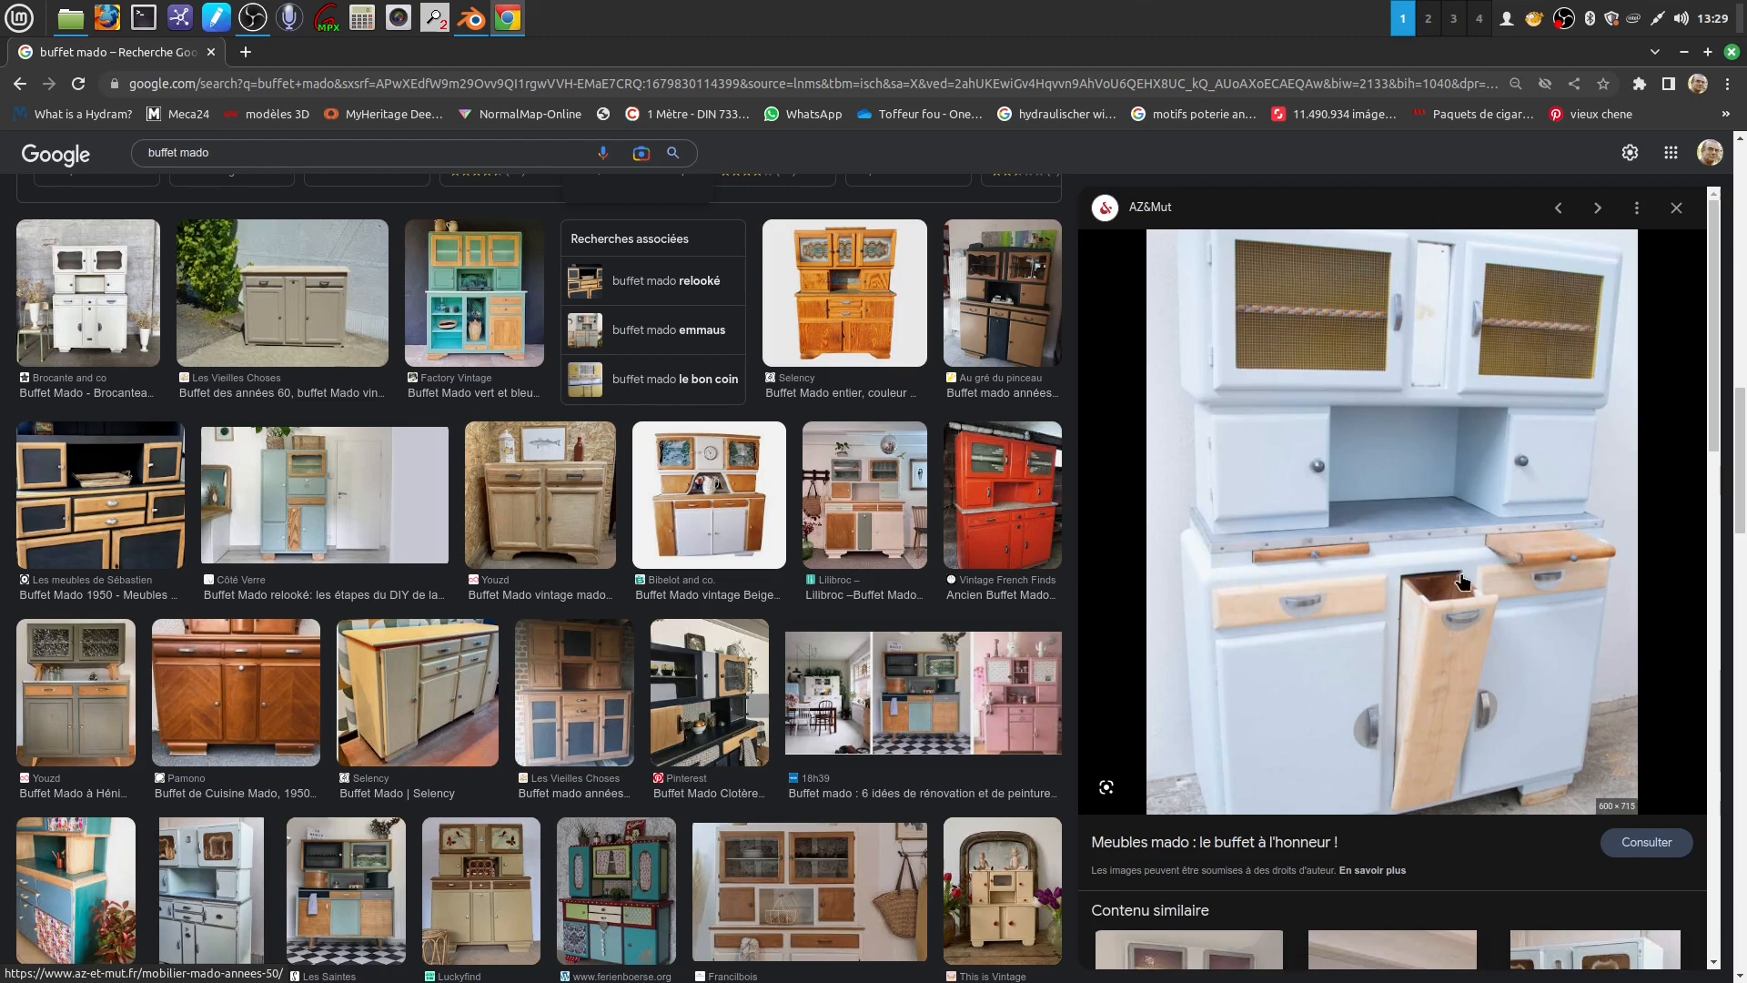
Preview the white Broc and co buffet among the similar images, open its source page and close that page again
scroll(1456, 573, down, 5)
scroll(1387, 637, down, 4)
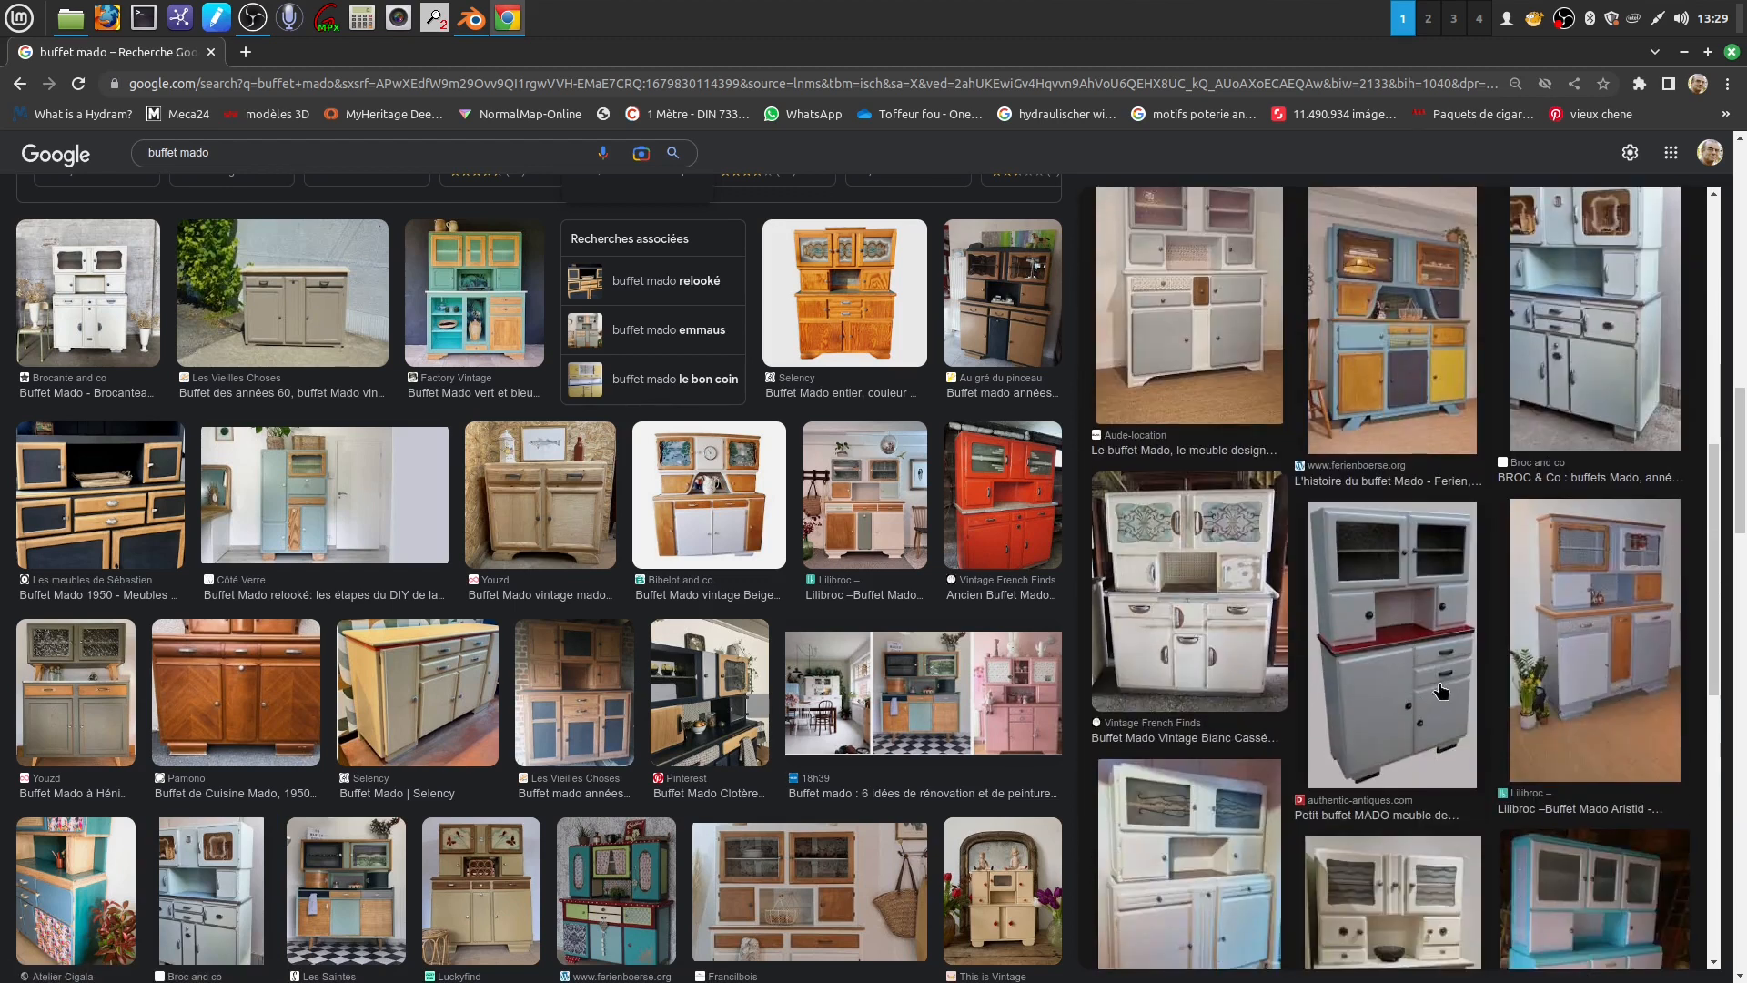
scroll(1427, 675, down, 2)
scroll(1436, 619, down, 3)
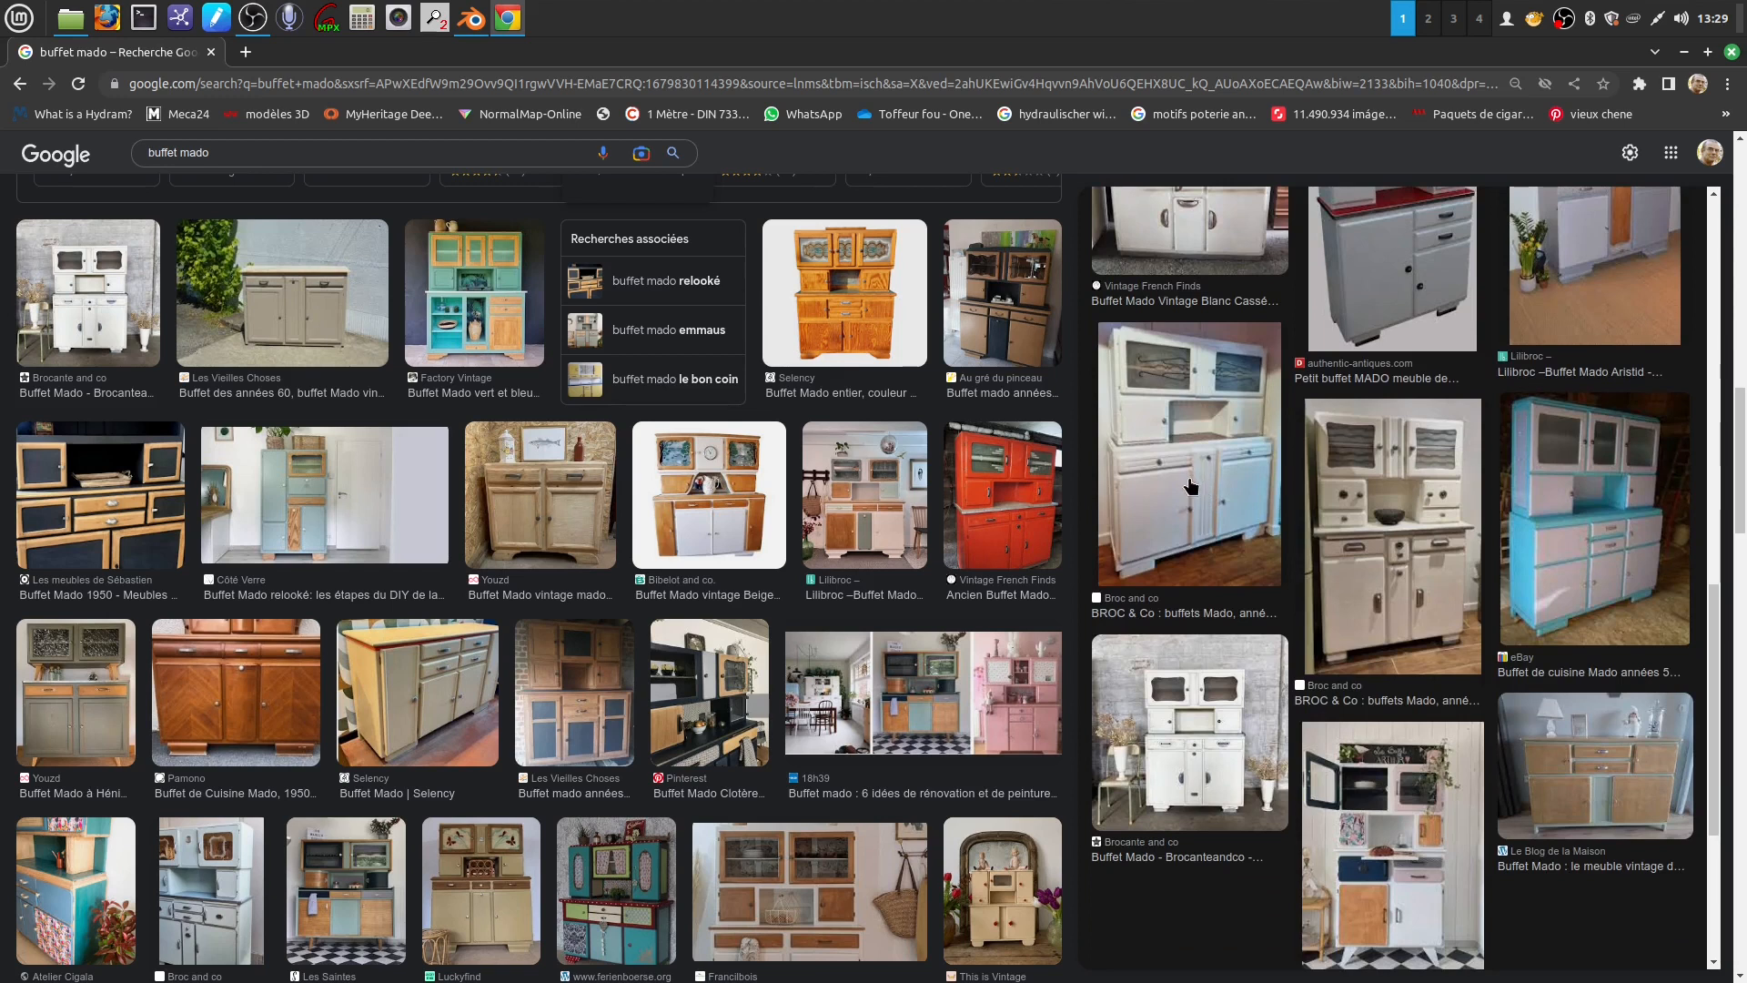
click(1221, 484)
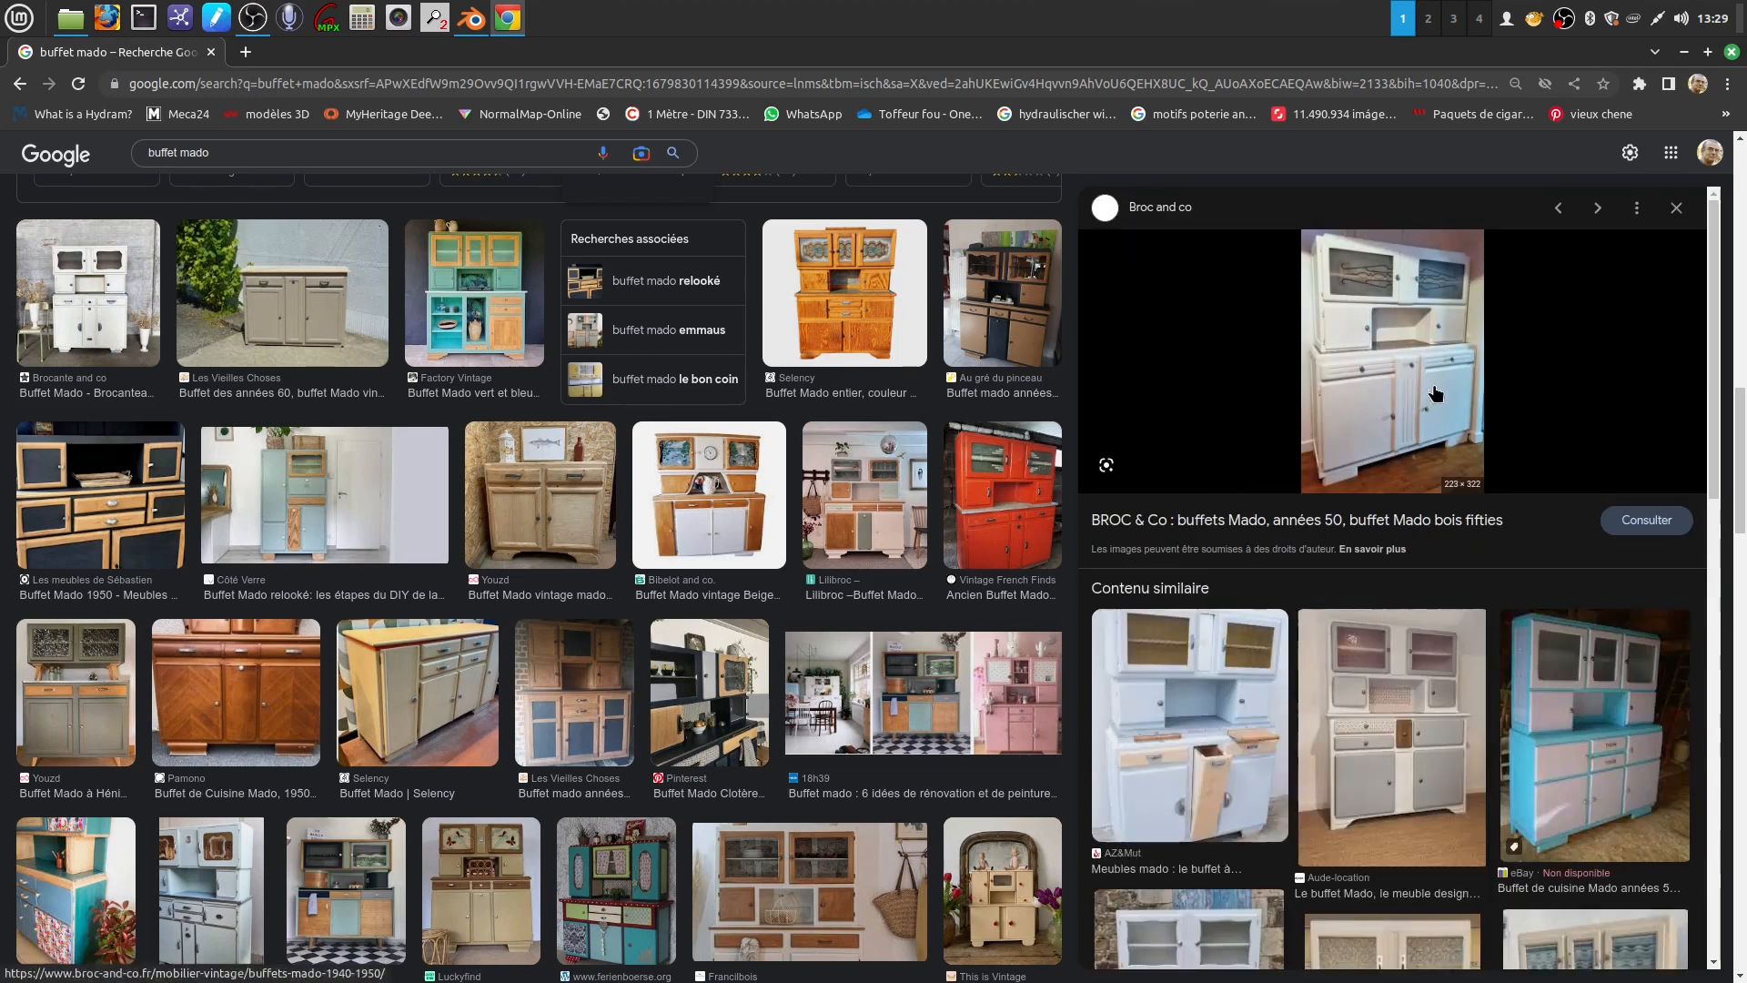
click(1418, 401)
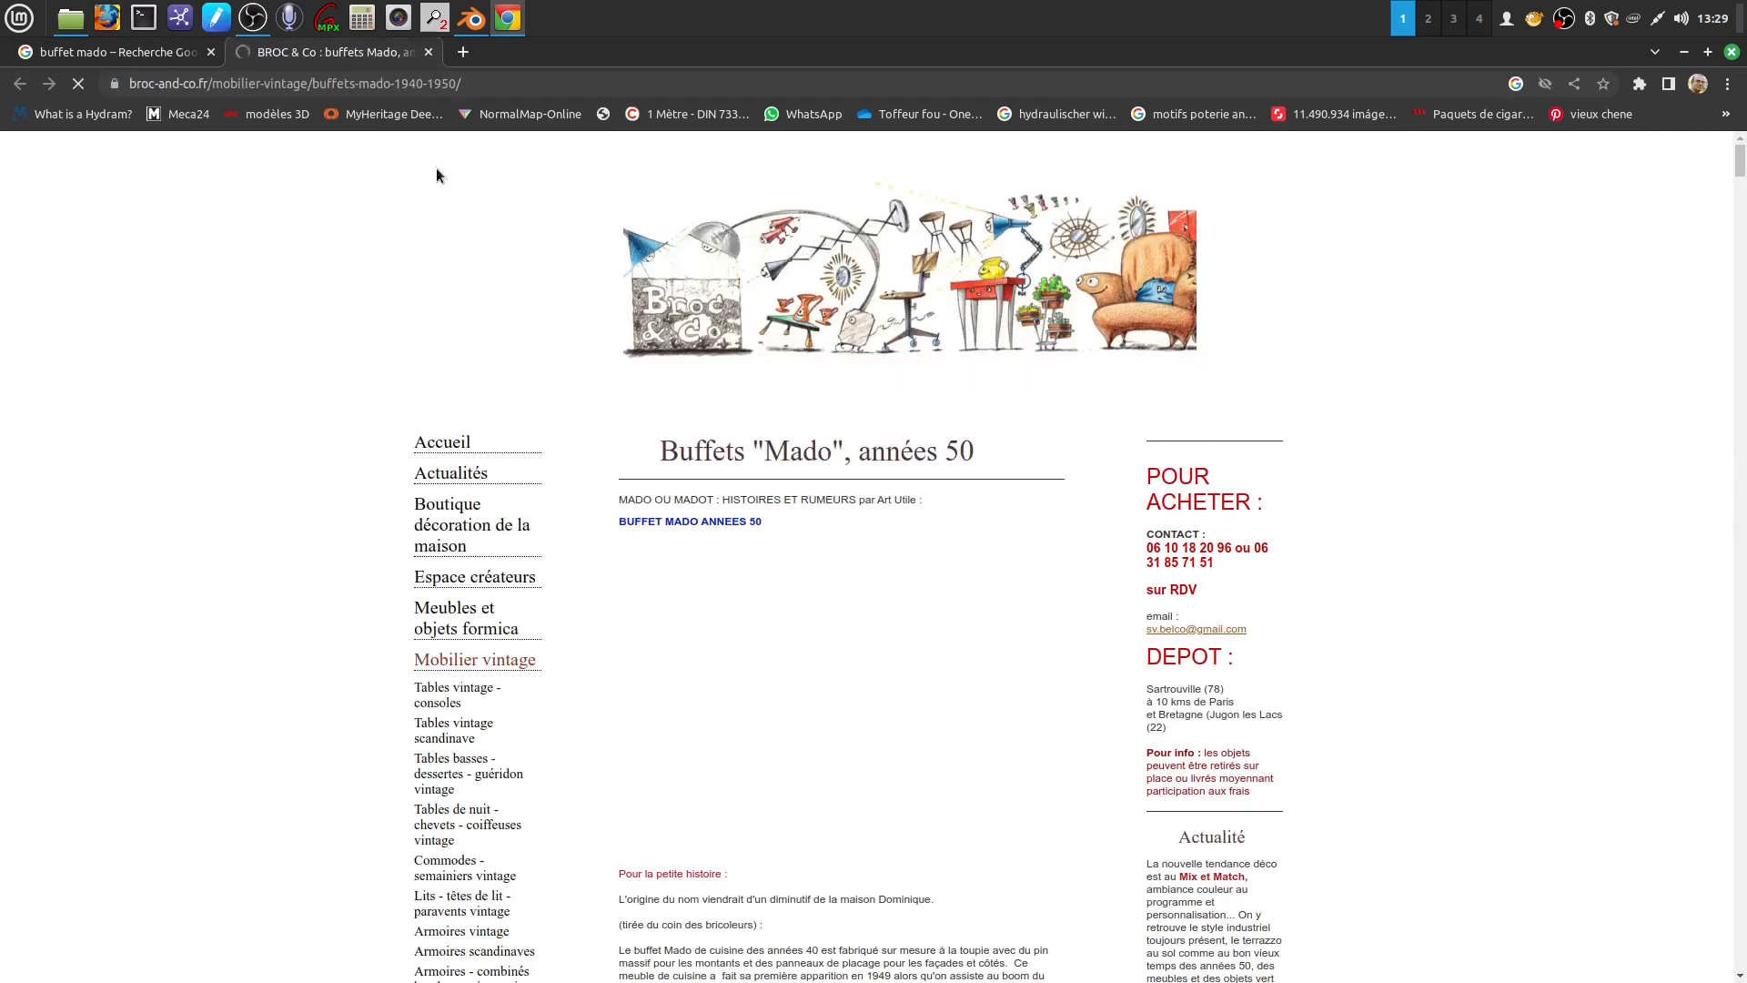
click(428, 55)
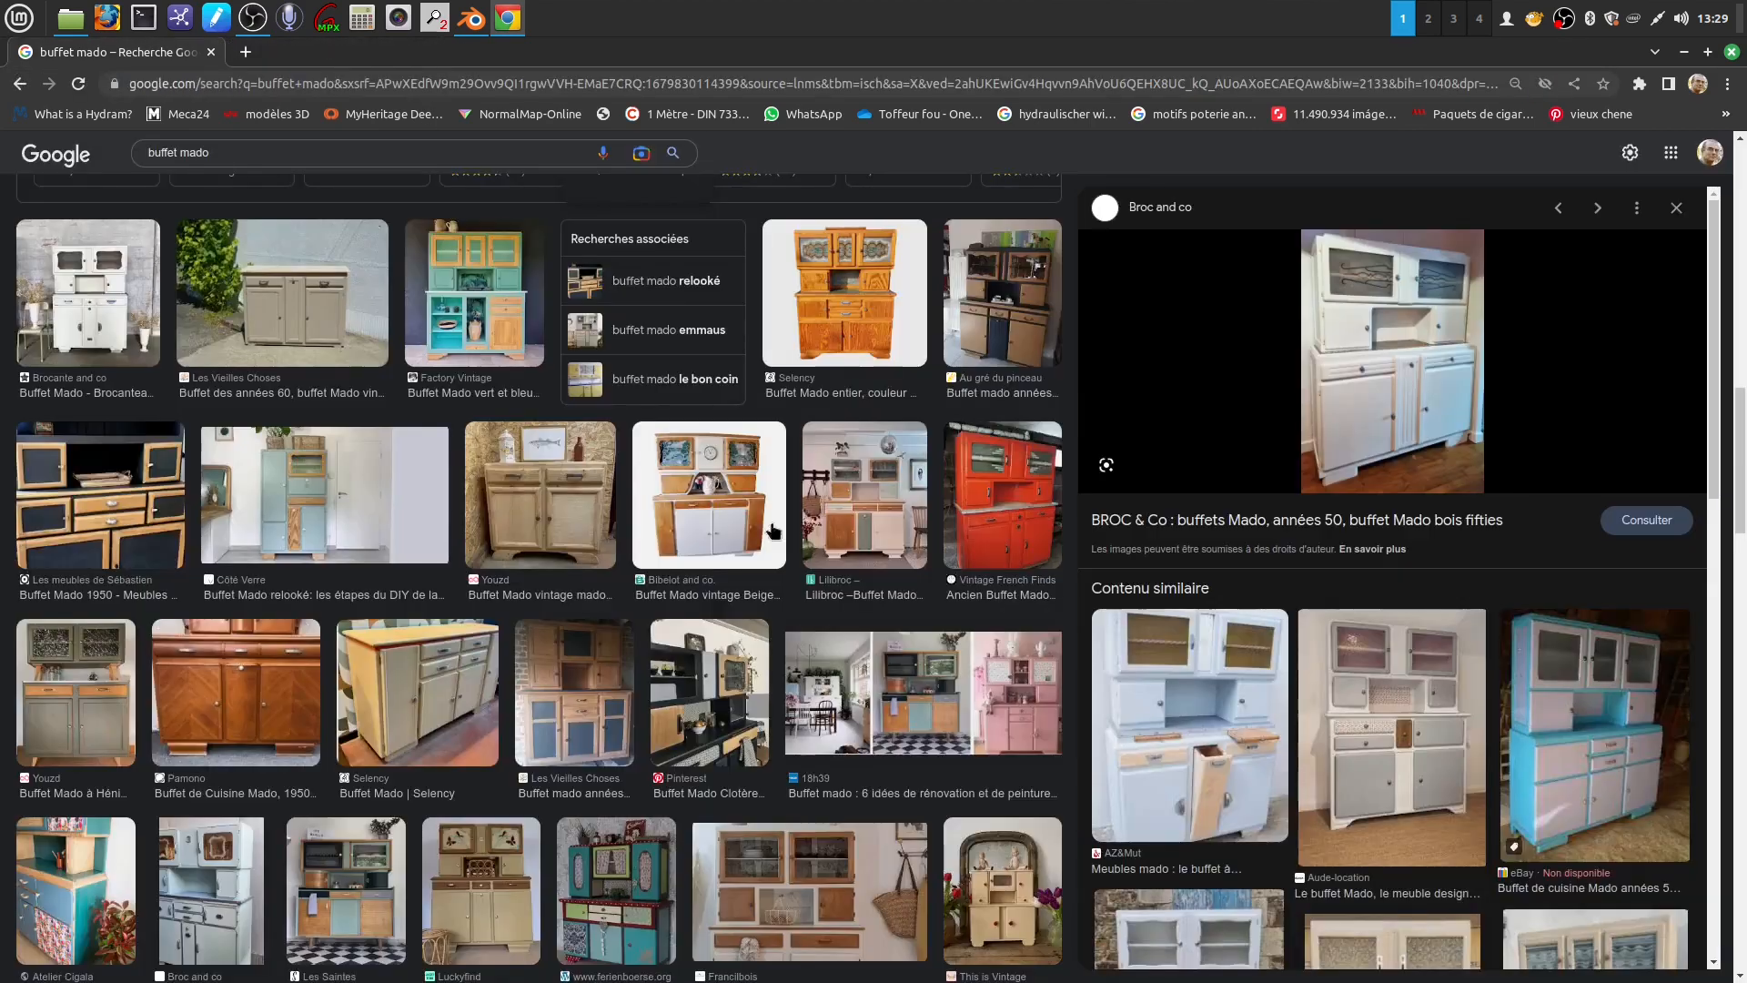
Browse further buffet photos and preview the cream Pinterest buffet with patterned glass doors from the similar images
scroll(881, 613, down, 5)
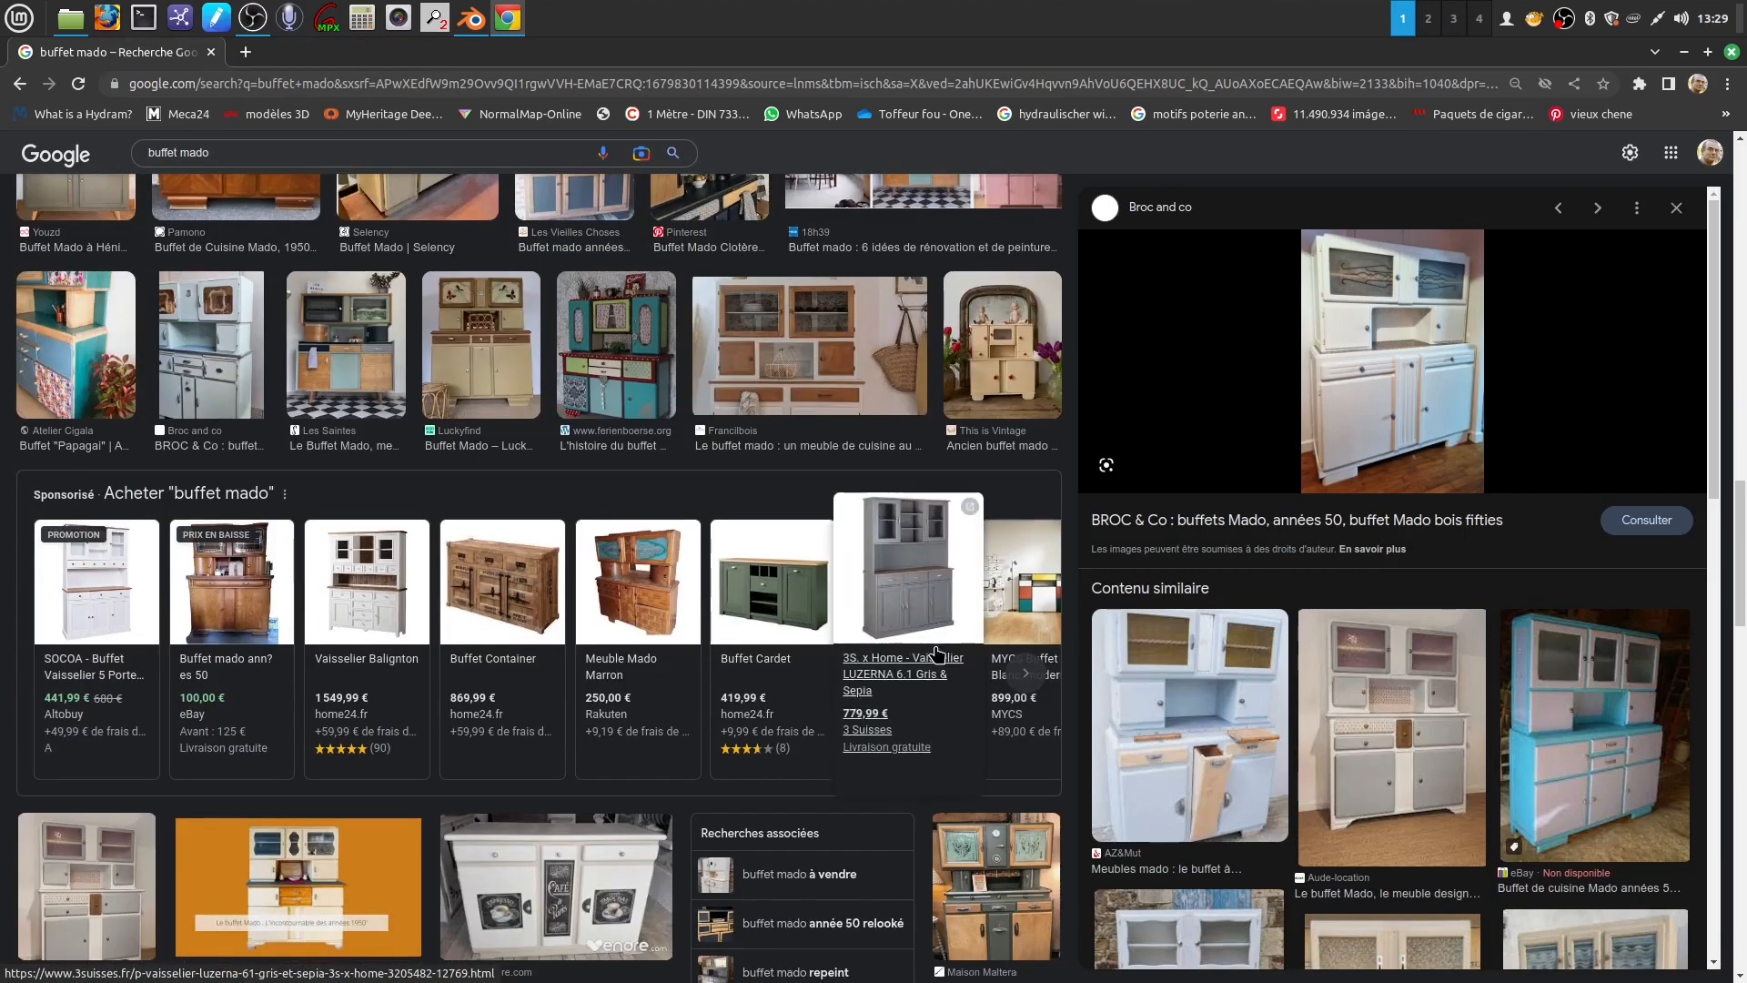
scroll(564, 637, down, 3)
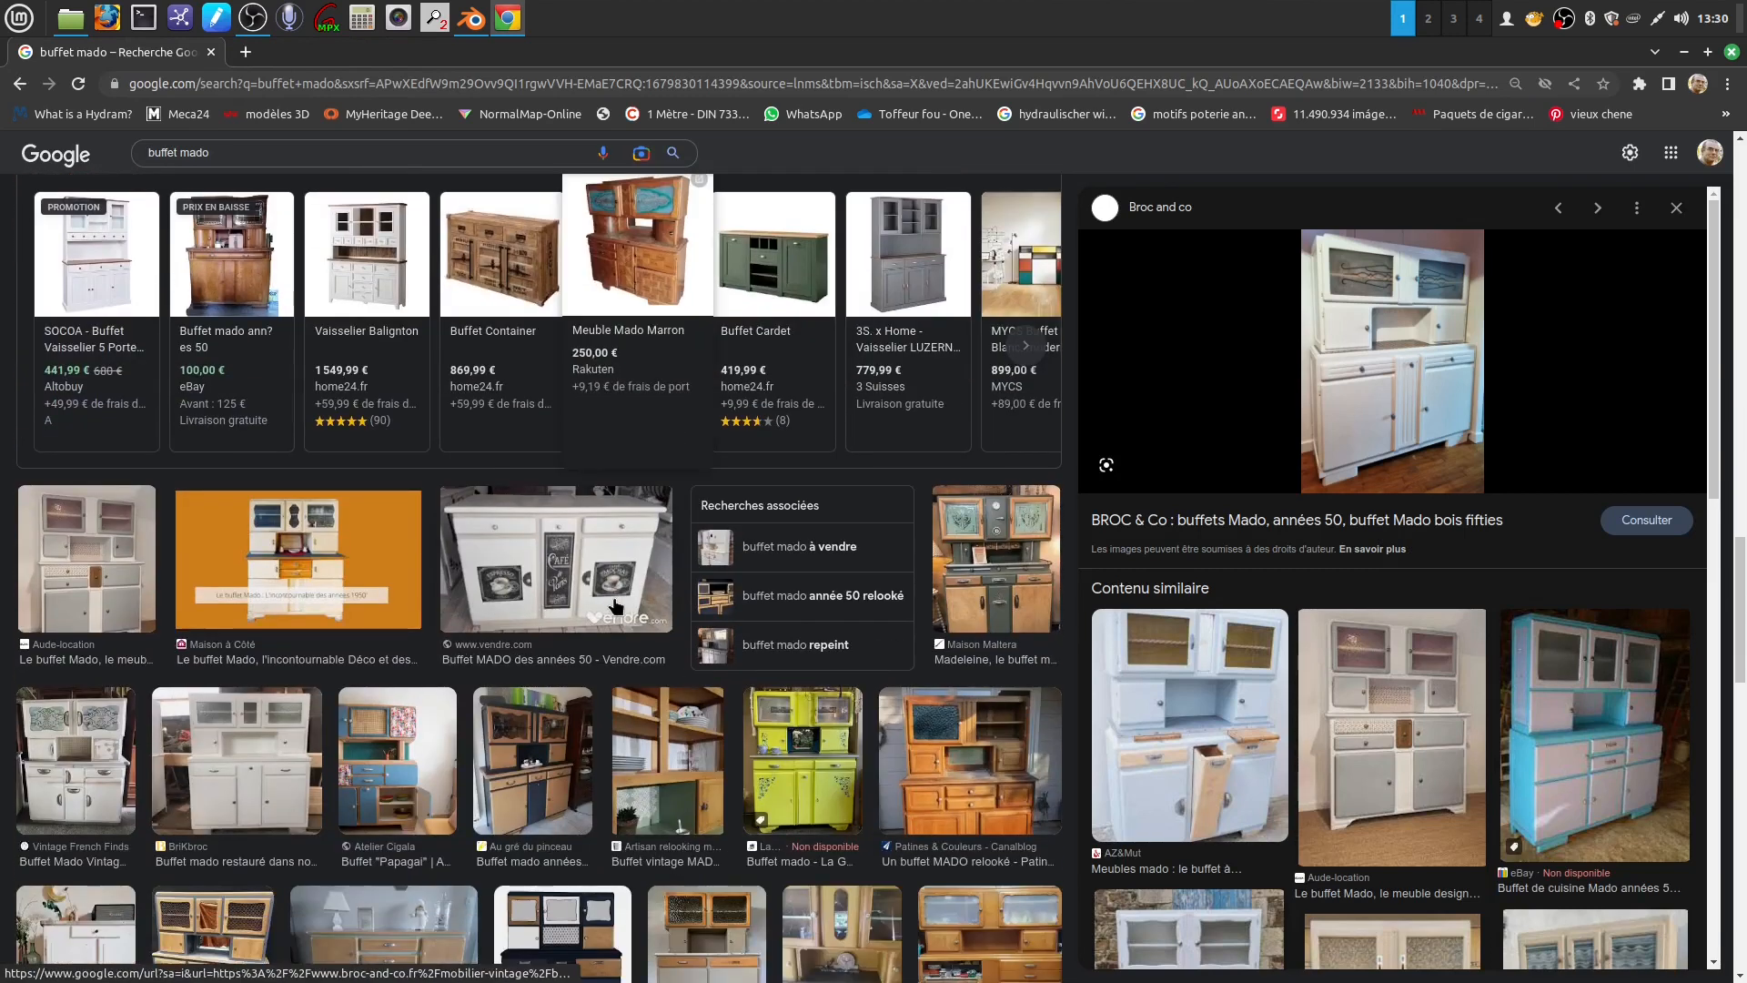
scroll(618, 618, down, 2)
scroll(678, 750, down, 2)
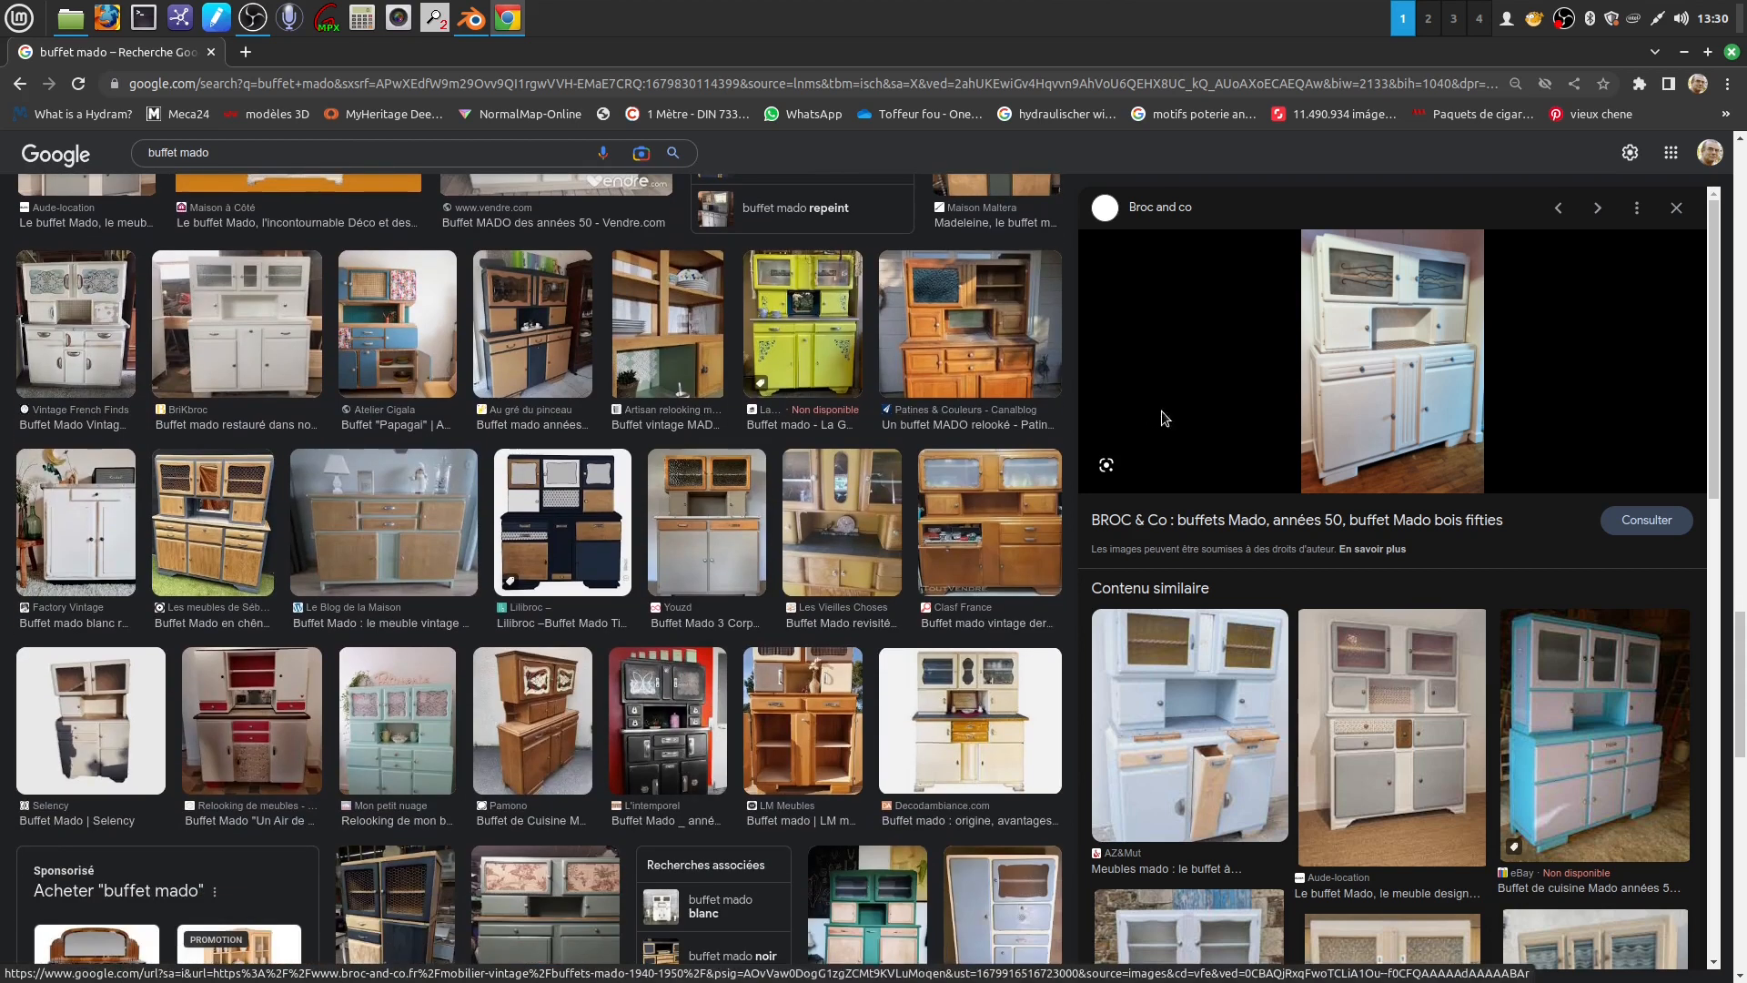
scroll(1437, 546, down, 5)
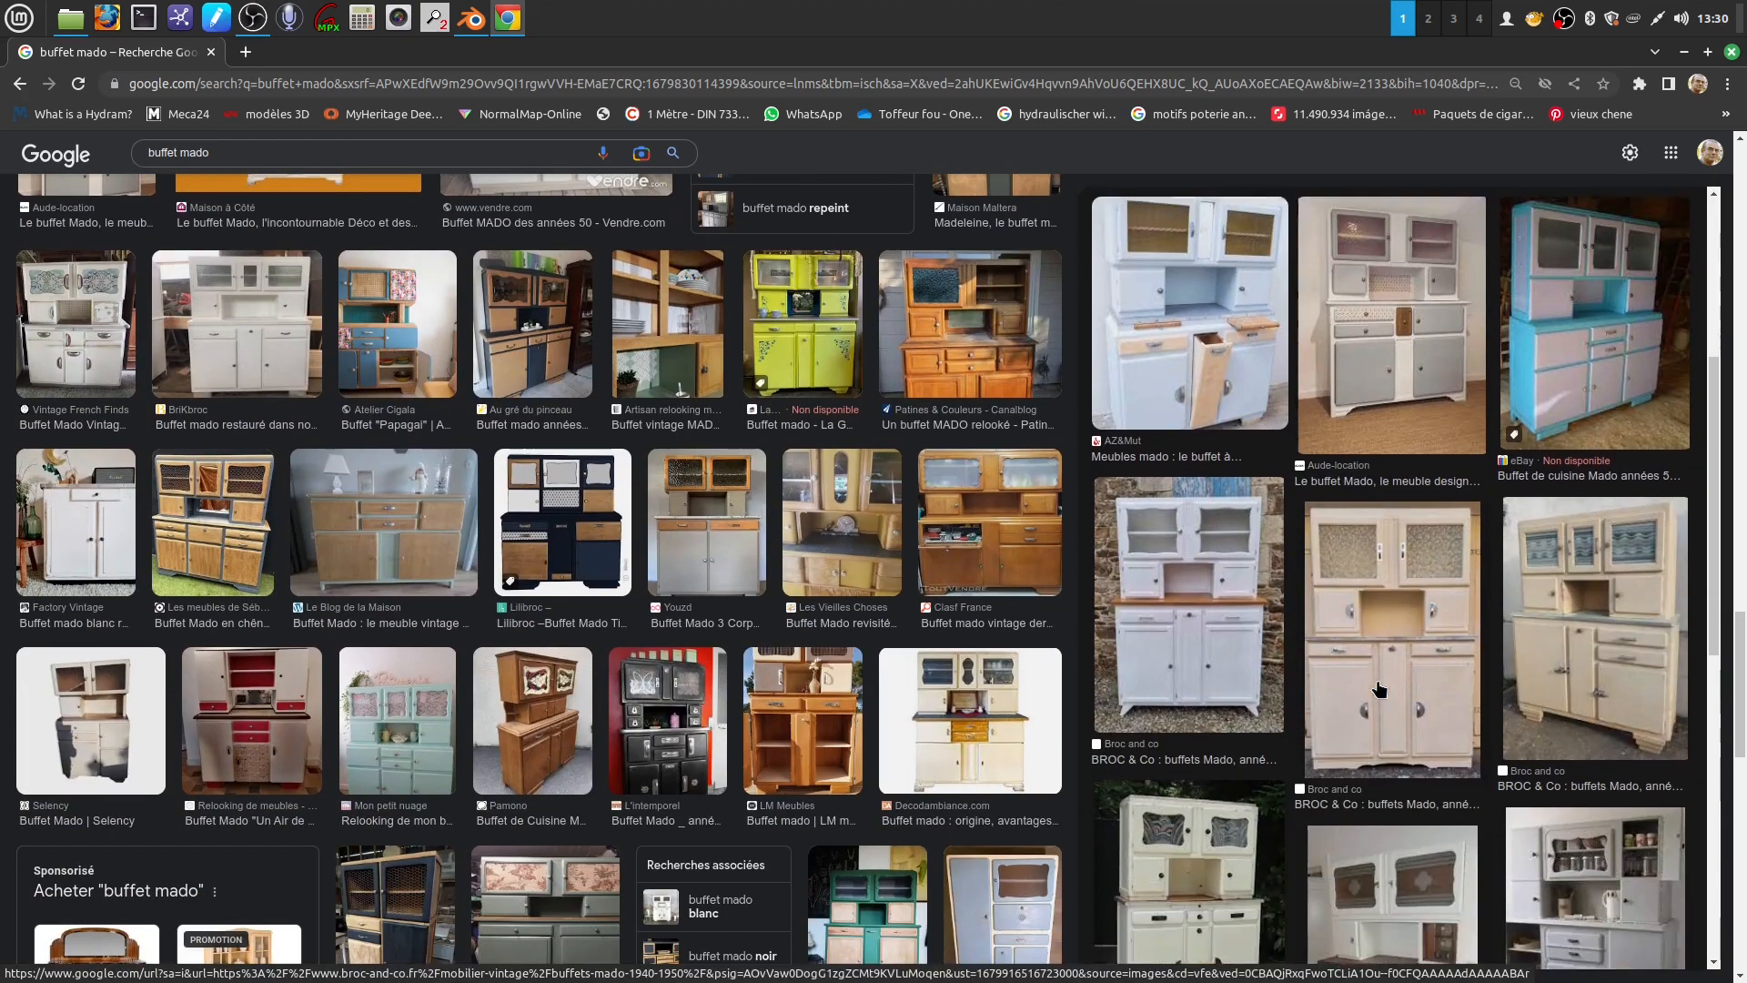
scroll(1482, 678, down, 2)
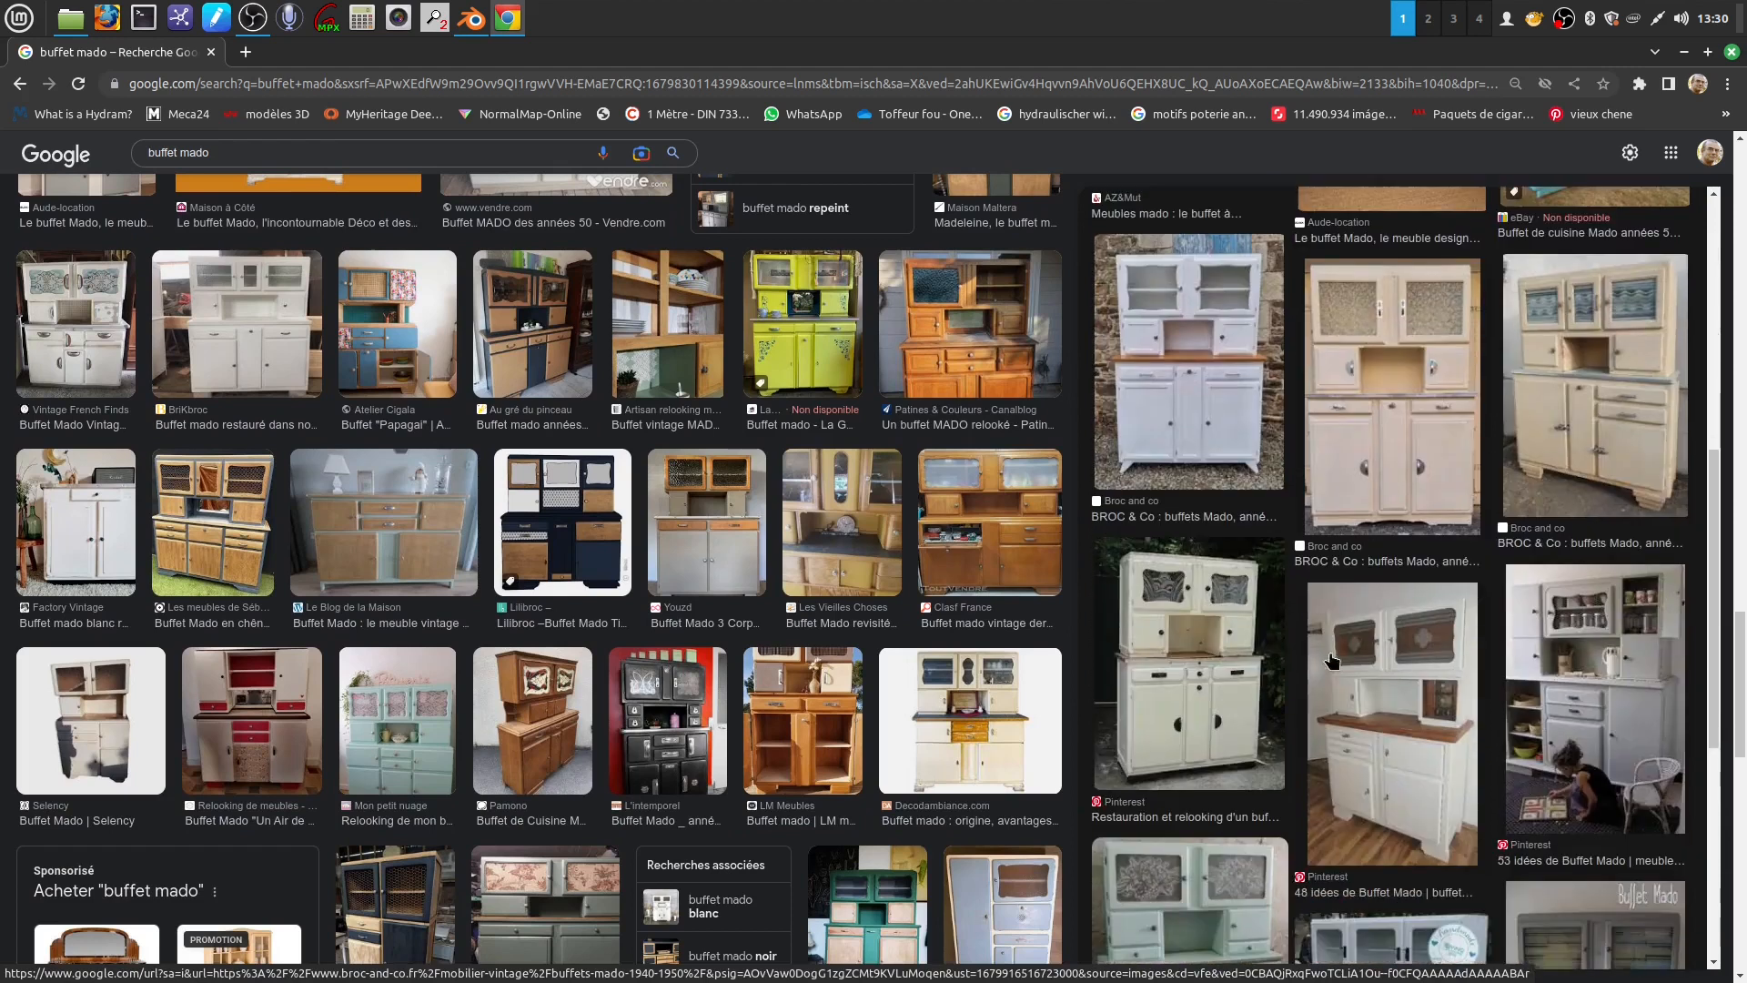
click(1186, 600)
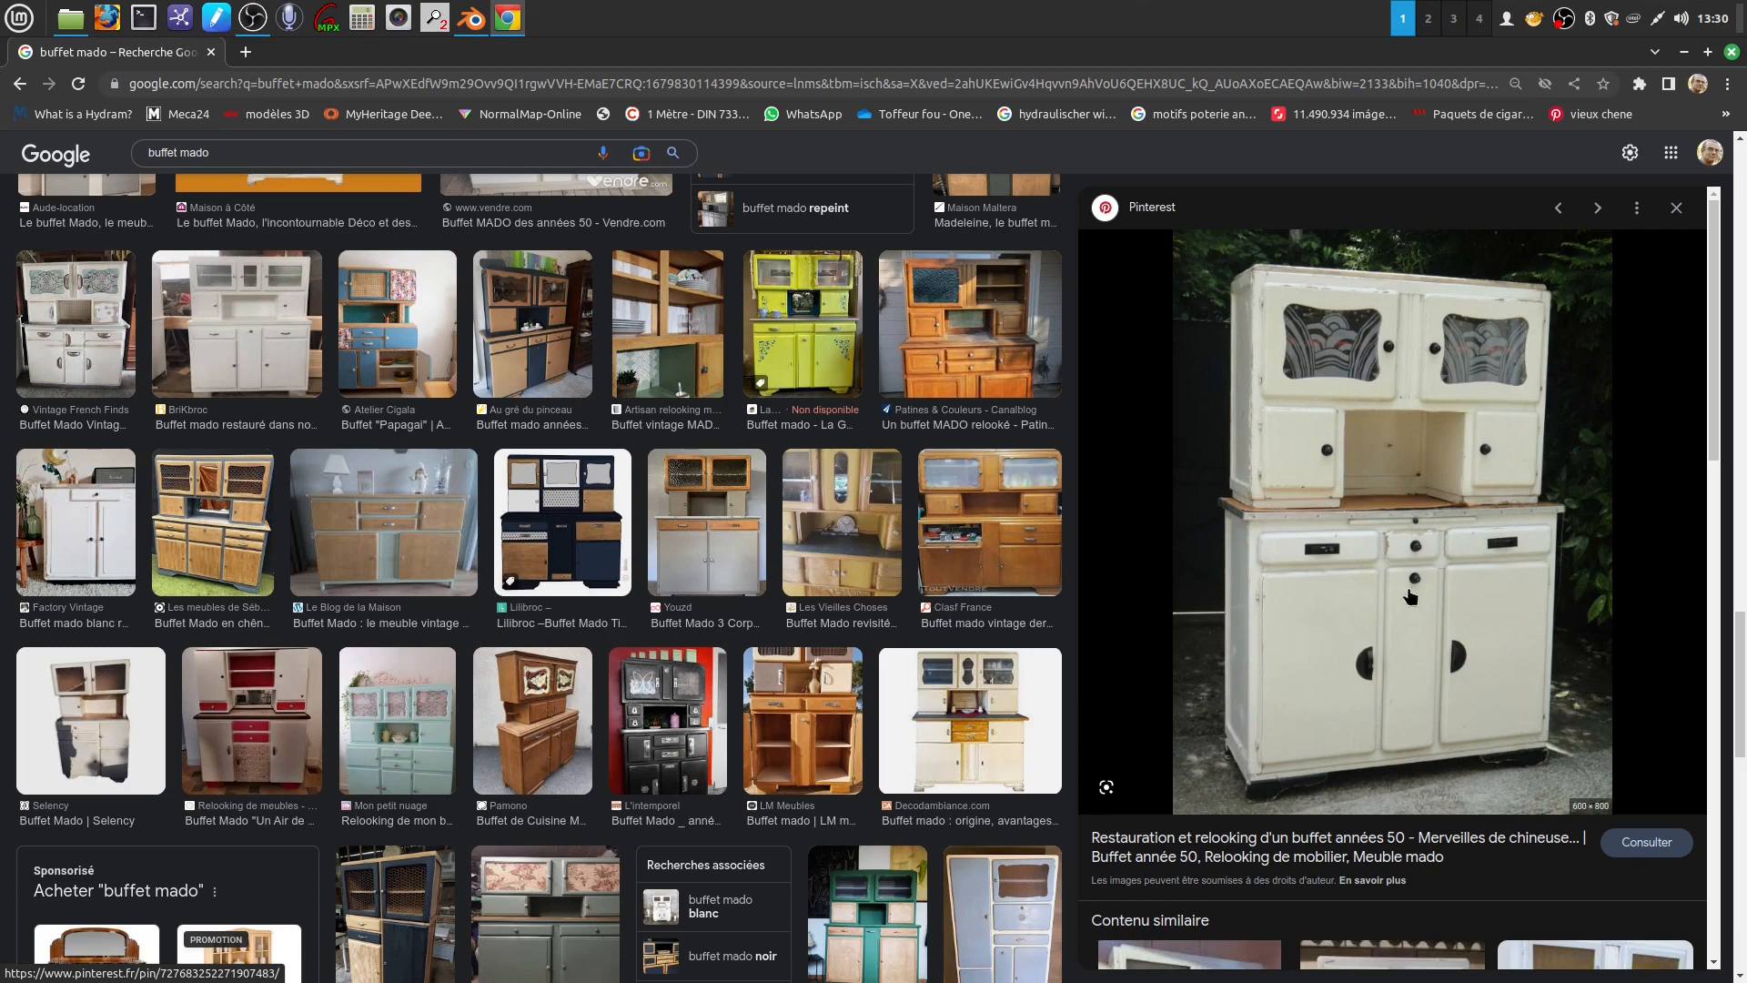
Examine the similar Mado buffets suggested below the cream Pinterest buffet
scroll(1328, 539, down, 5)
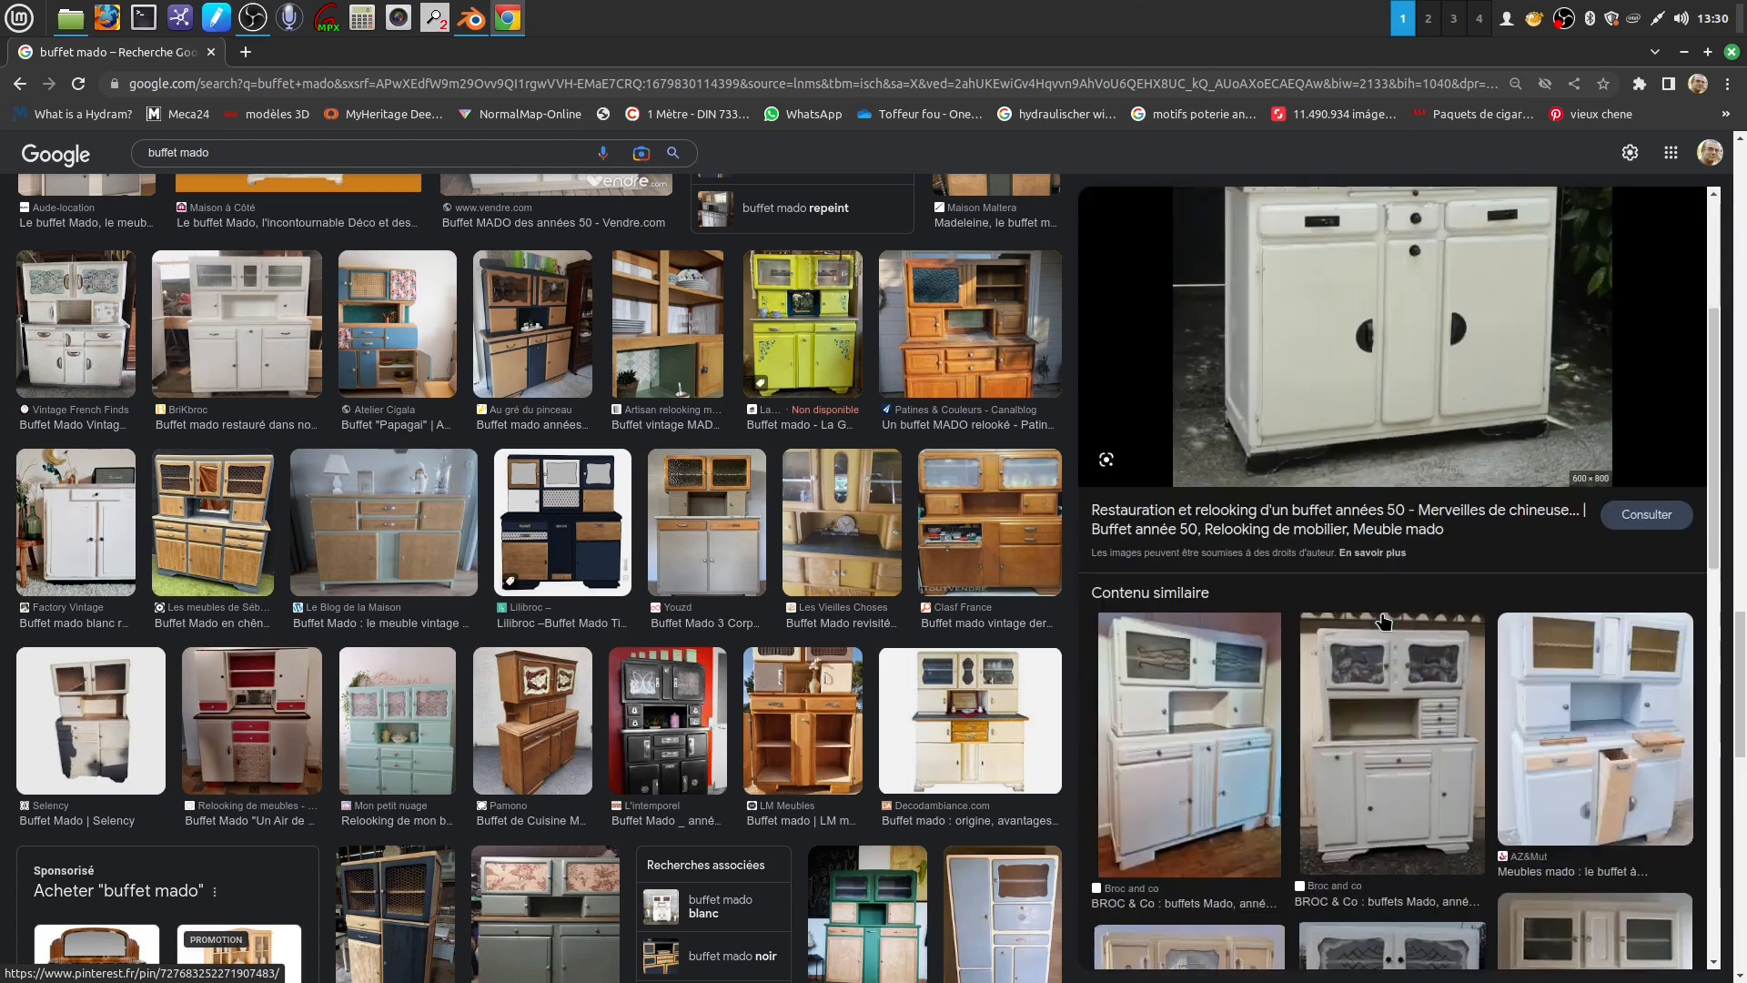
scroll(1247, 659, down, 5)
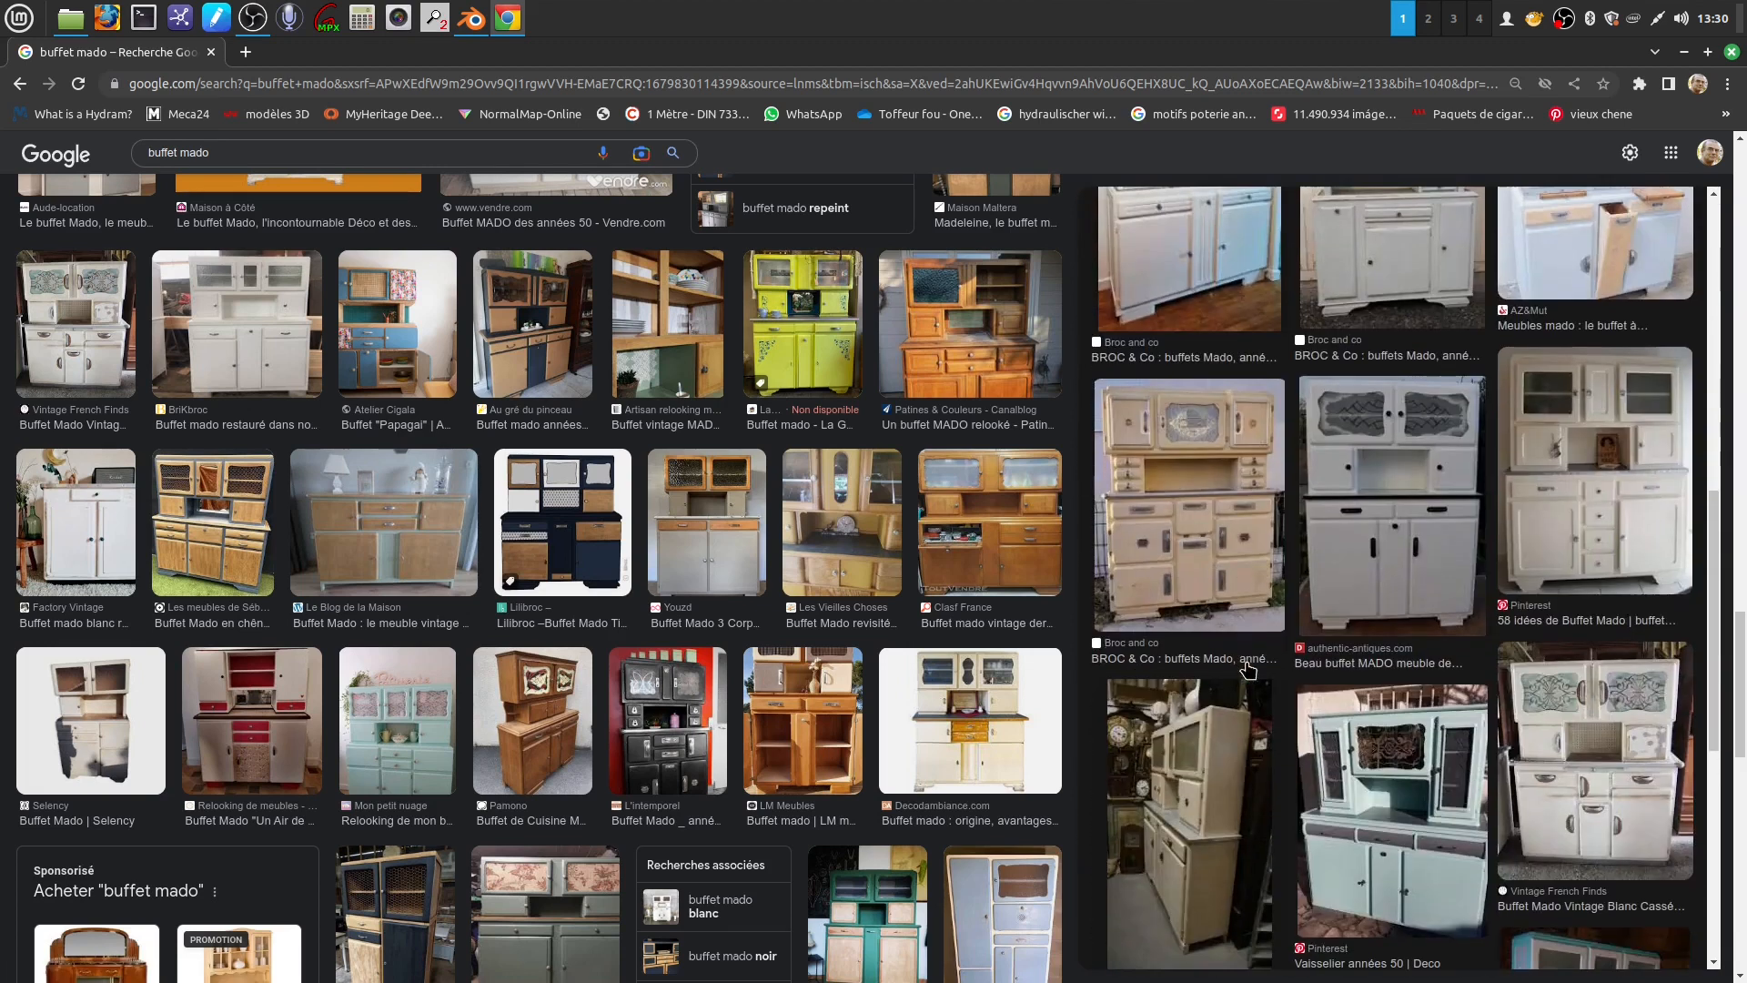
scroll(1540, 572, down, 4)
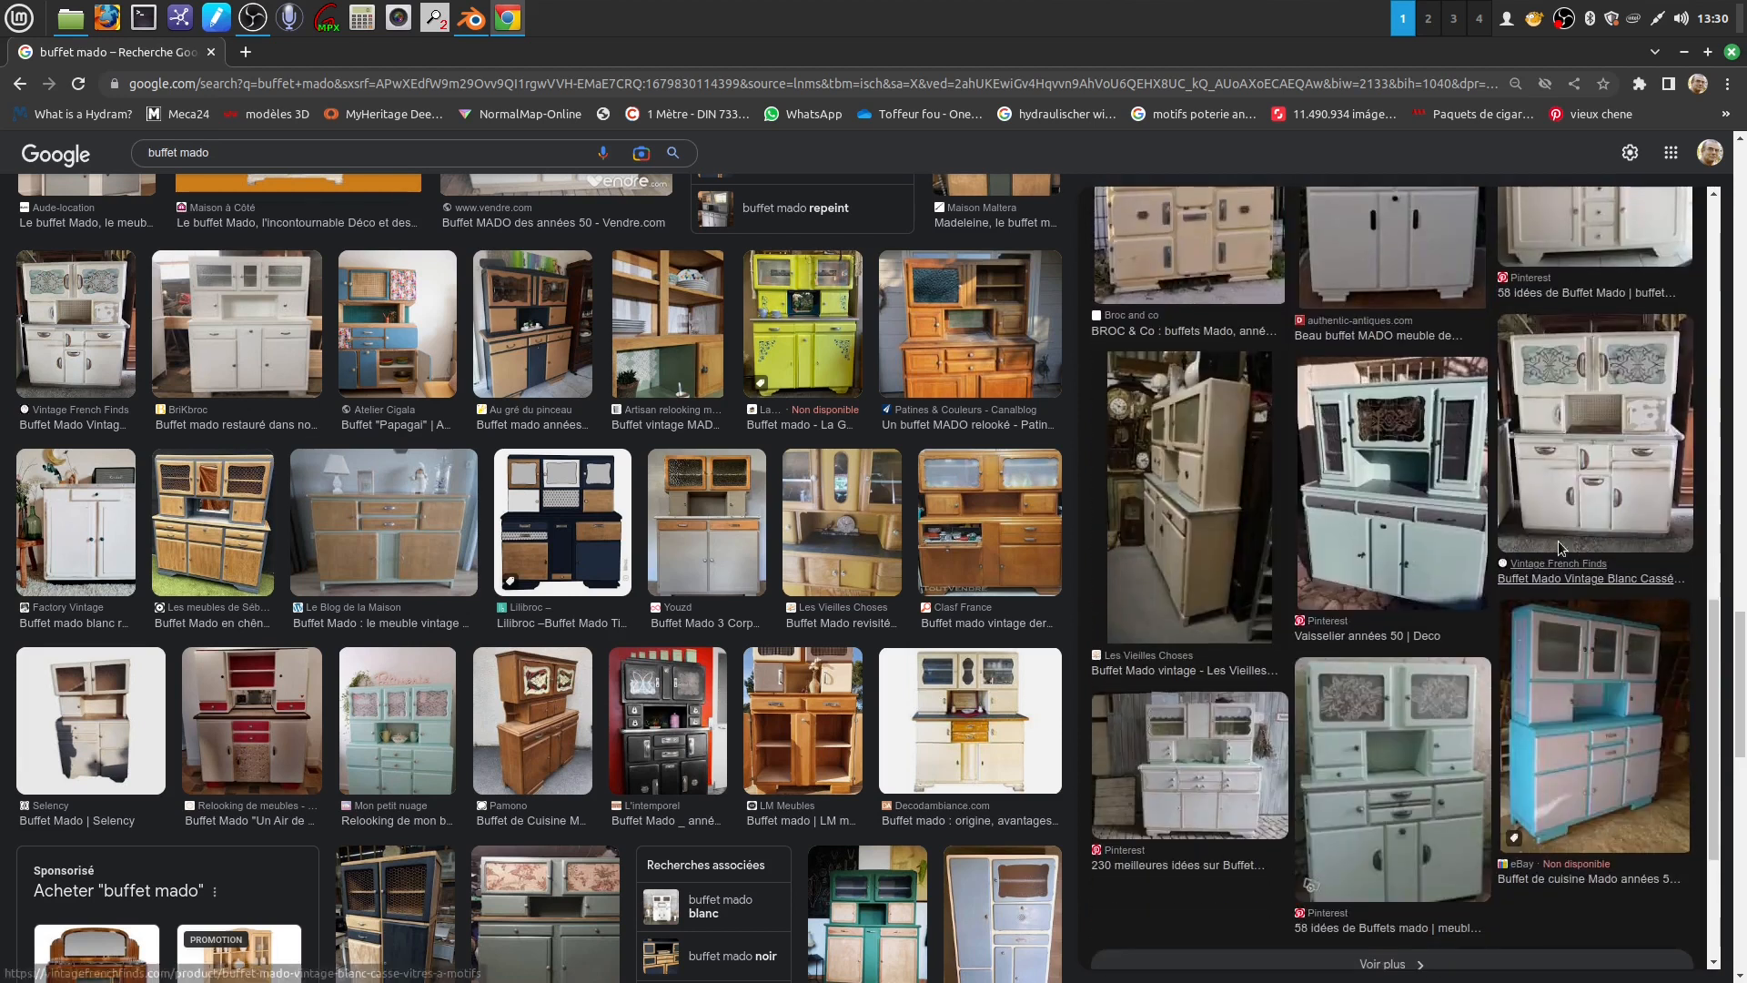
scroll(1492, 582, down, 3)
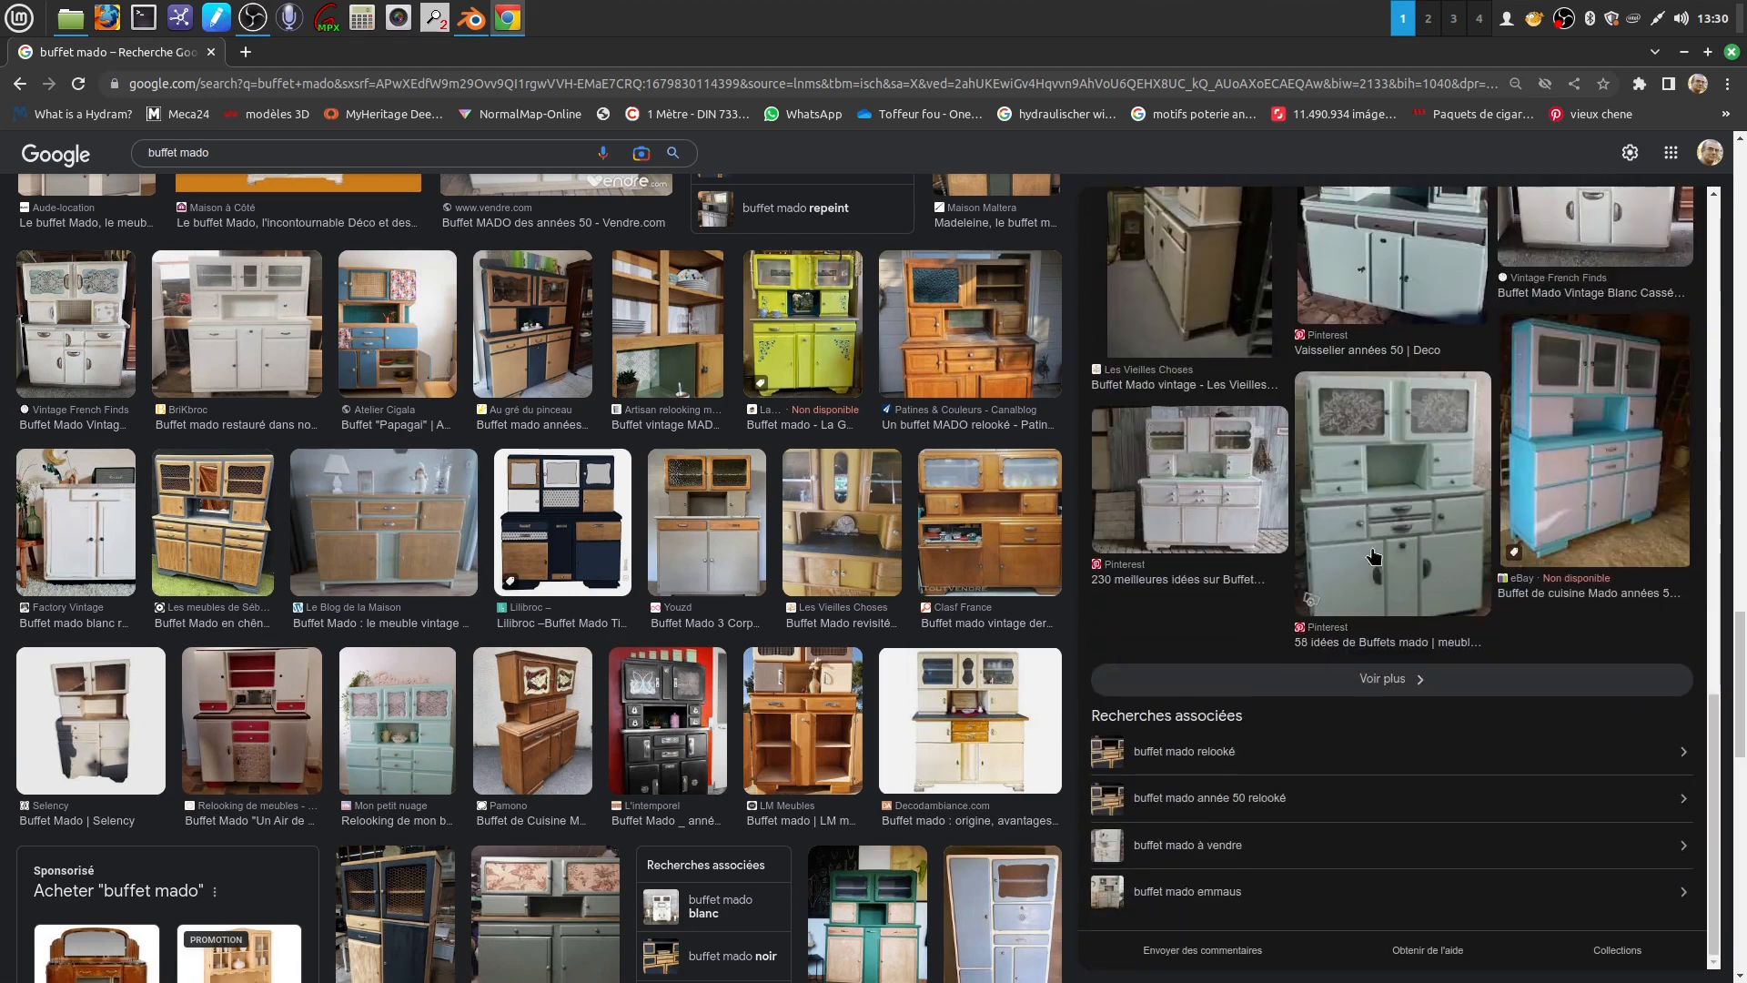
Browse back up the Mado buffet results, preview the honey-coloured Selency buffet and view its similar images
scroll(774, 505, down, 3)
scroll(813, 585, up, 15)
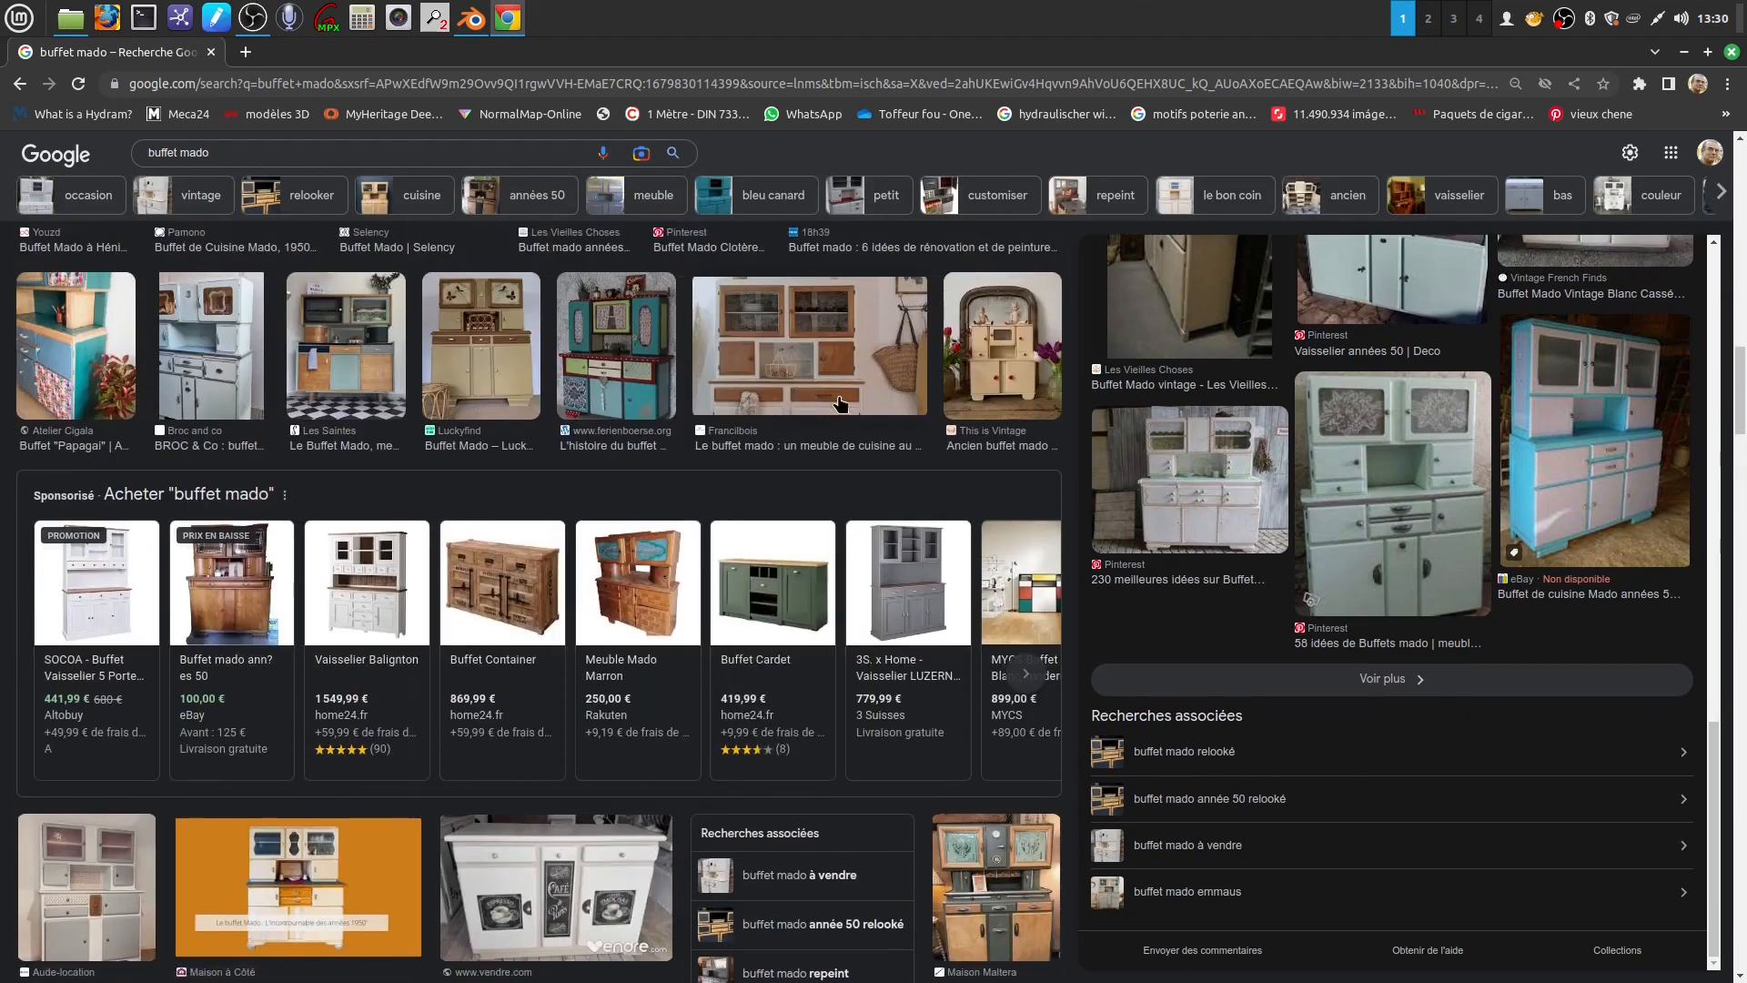
scroll(812, 437, up, 10)
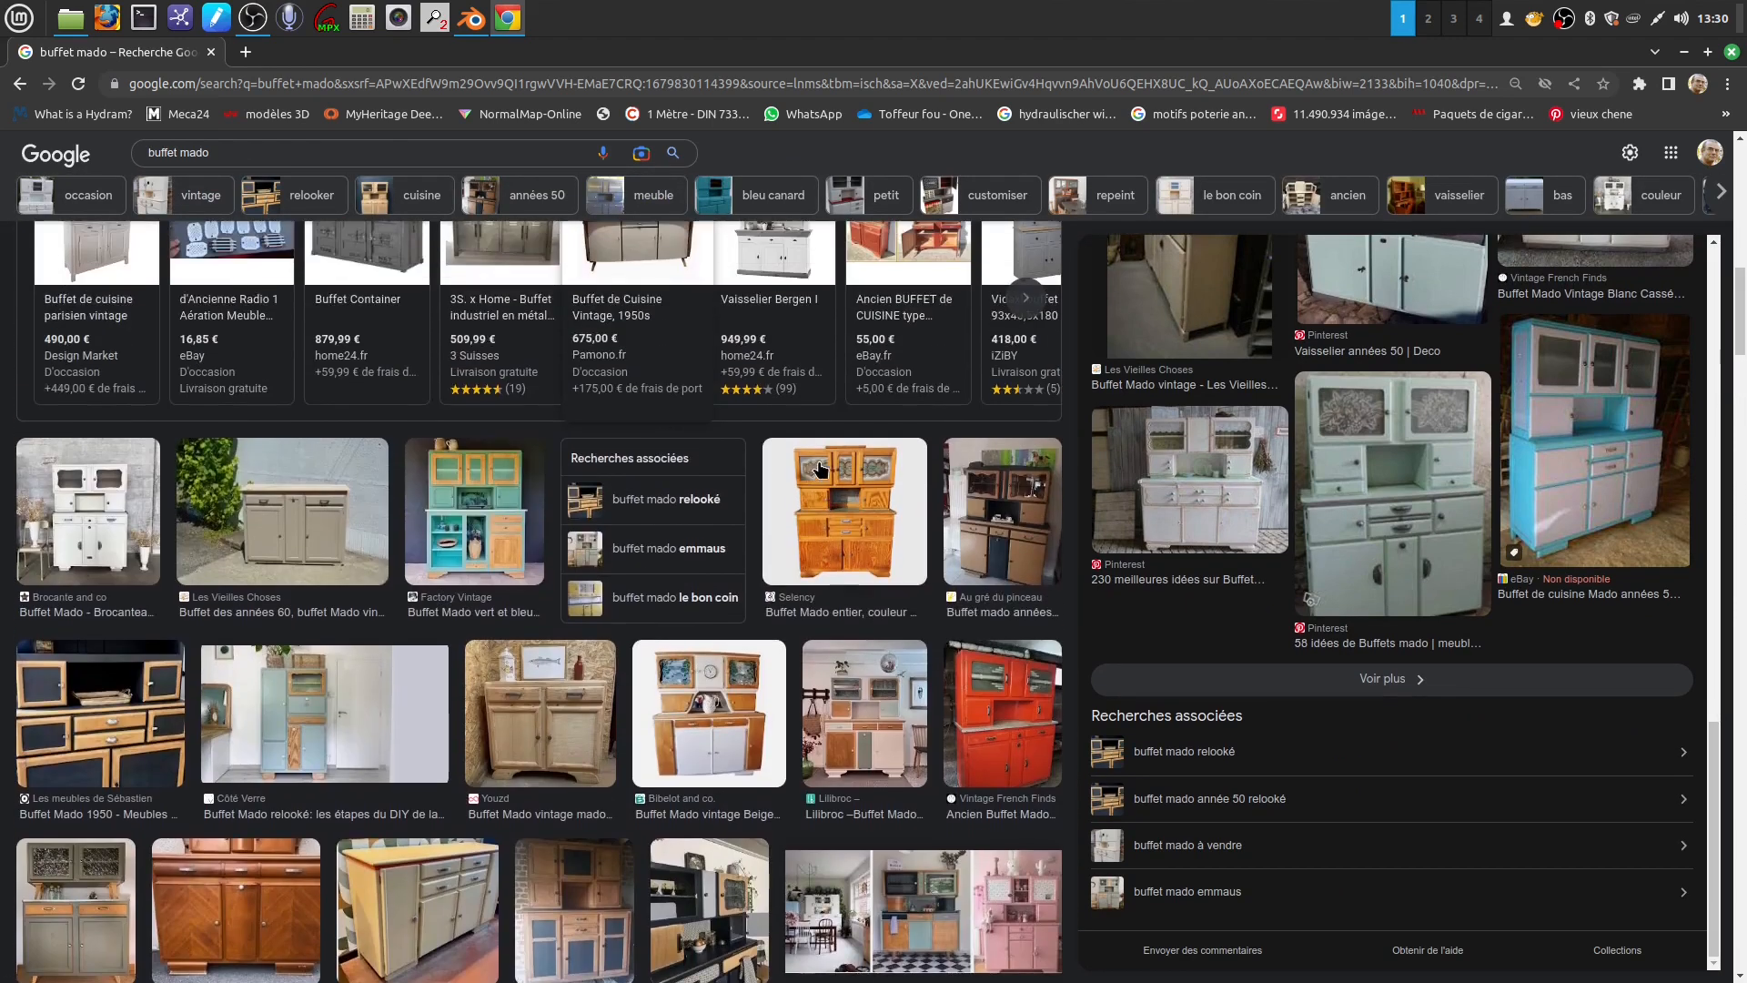
scroll(837, 523, up, 1)
scroll(881, 604, down, 1)
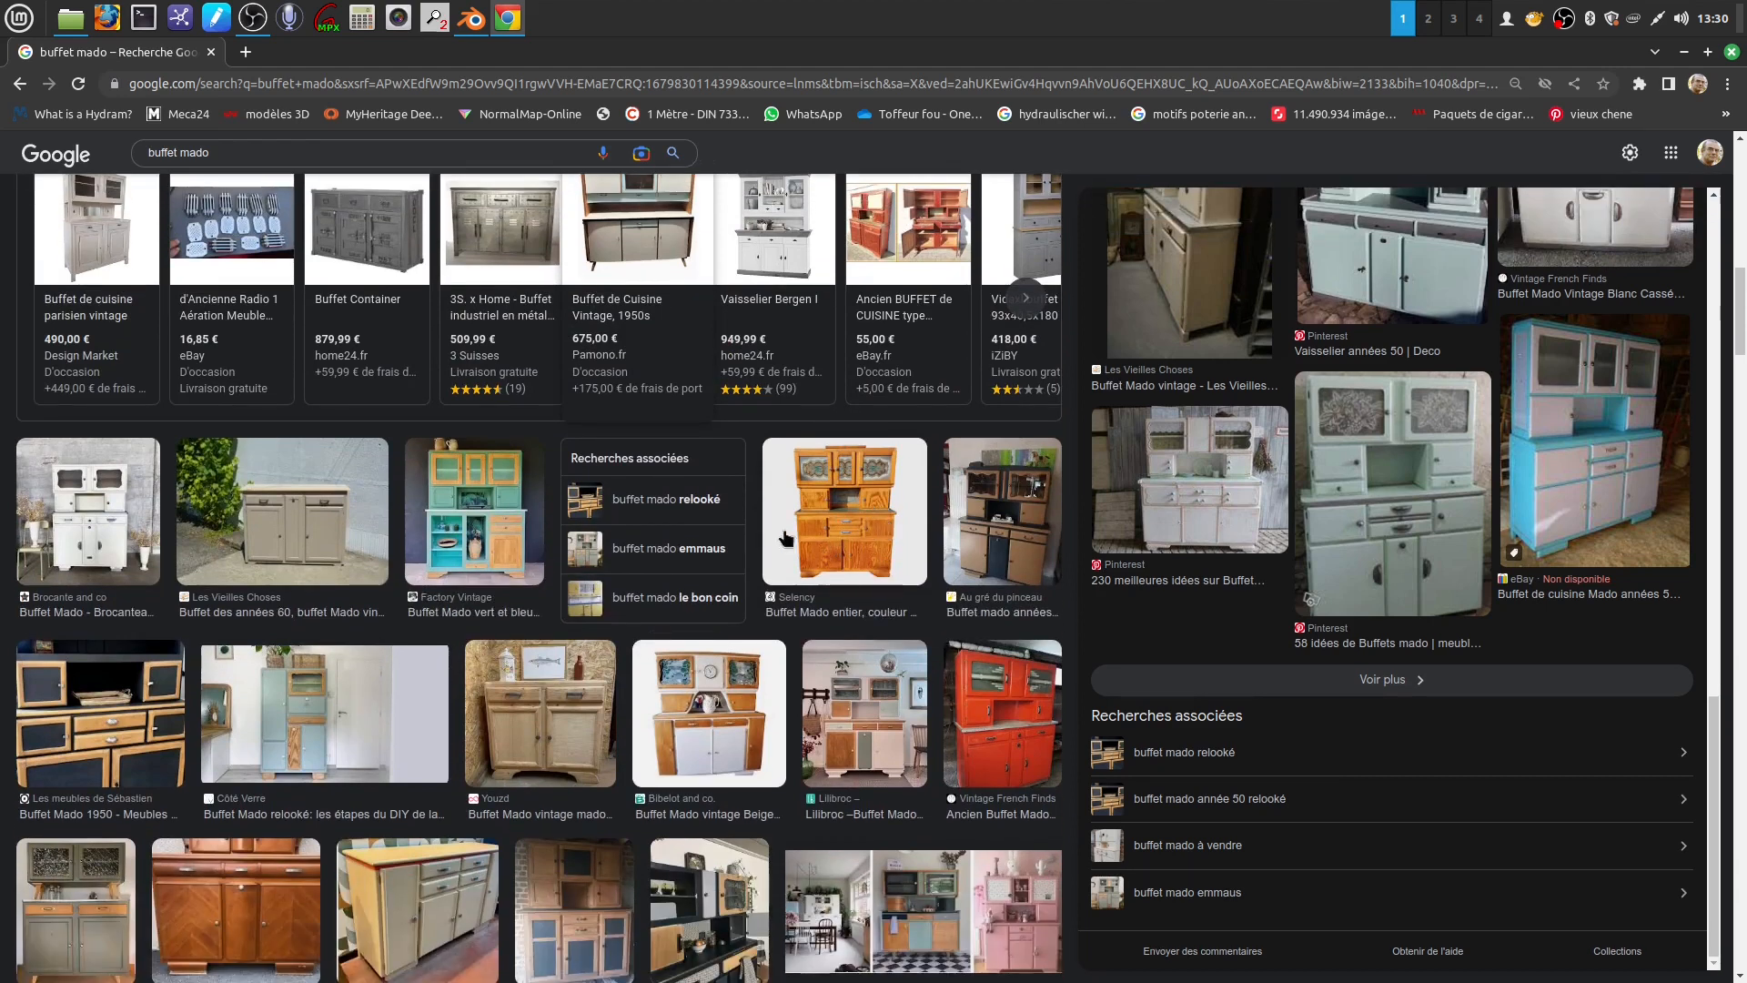
click(873, 539)
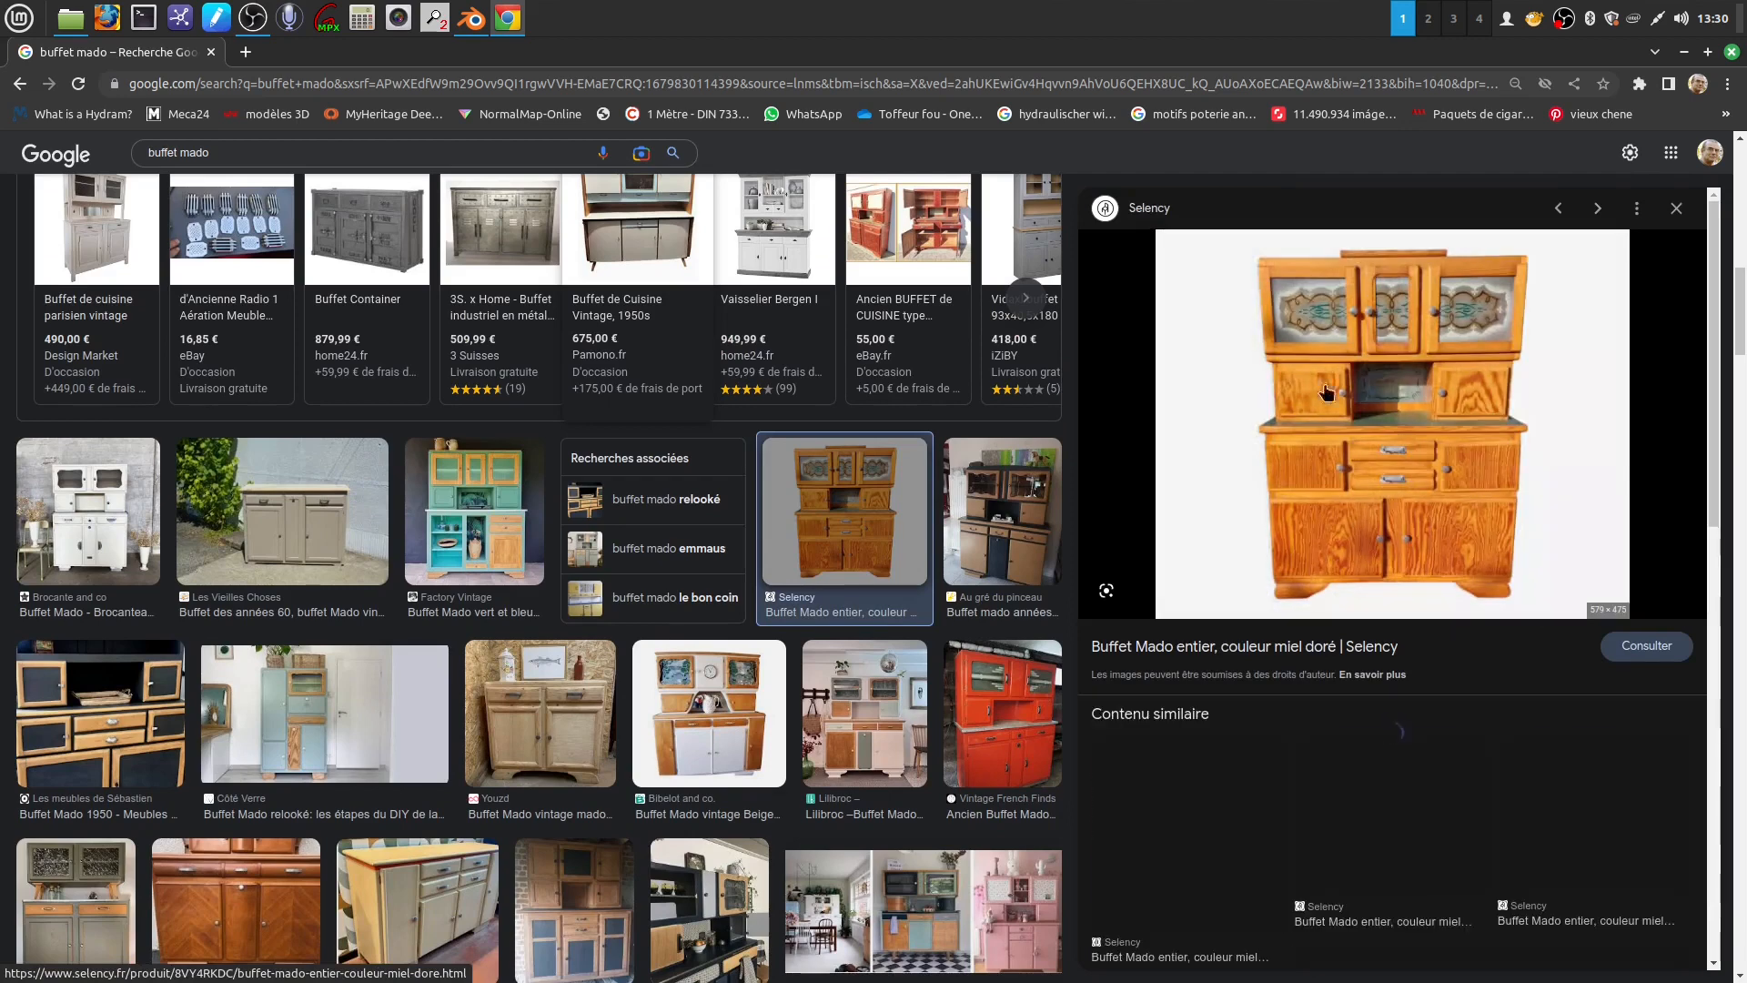
scroll(1255, 461, down, 2)
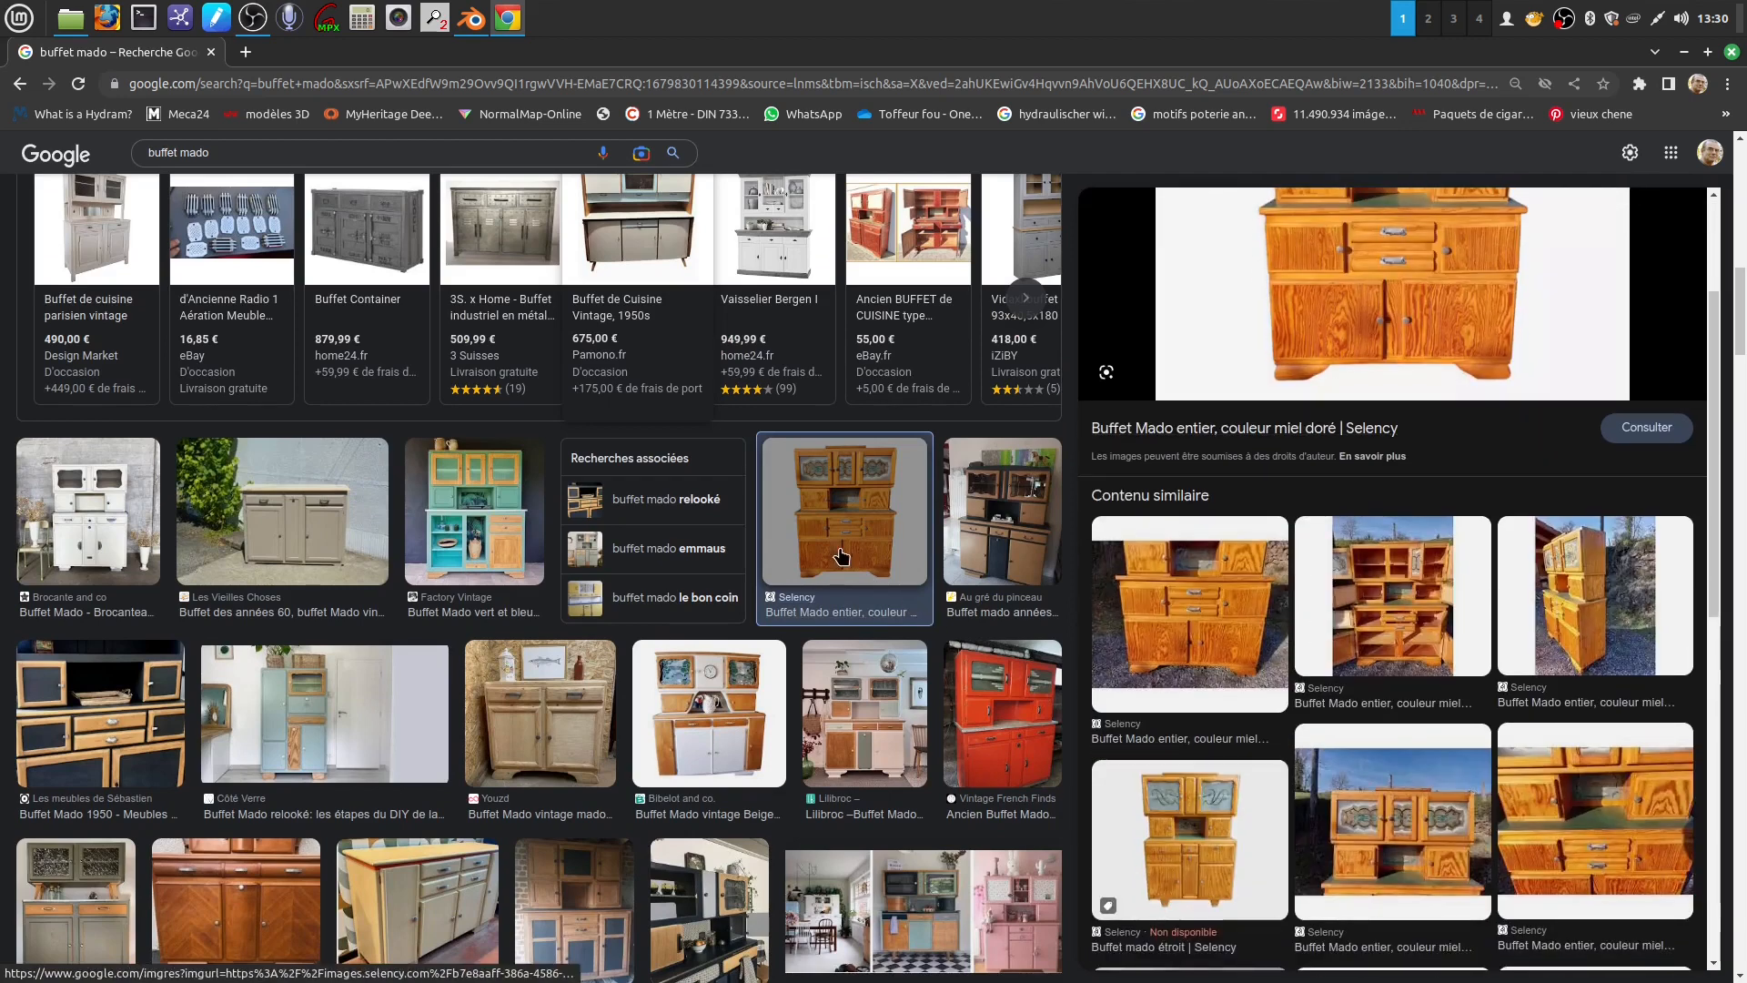
Preview the wooden Aude-location buffet nearer the start of the results, and close the browser
scroll(750, 503, up, 10)
scroll(750, 496, down, 2)
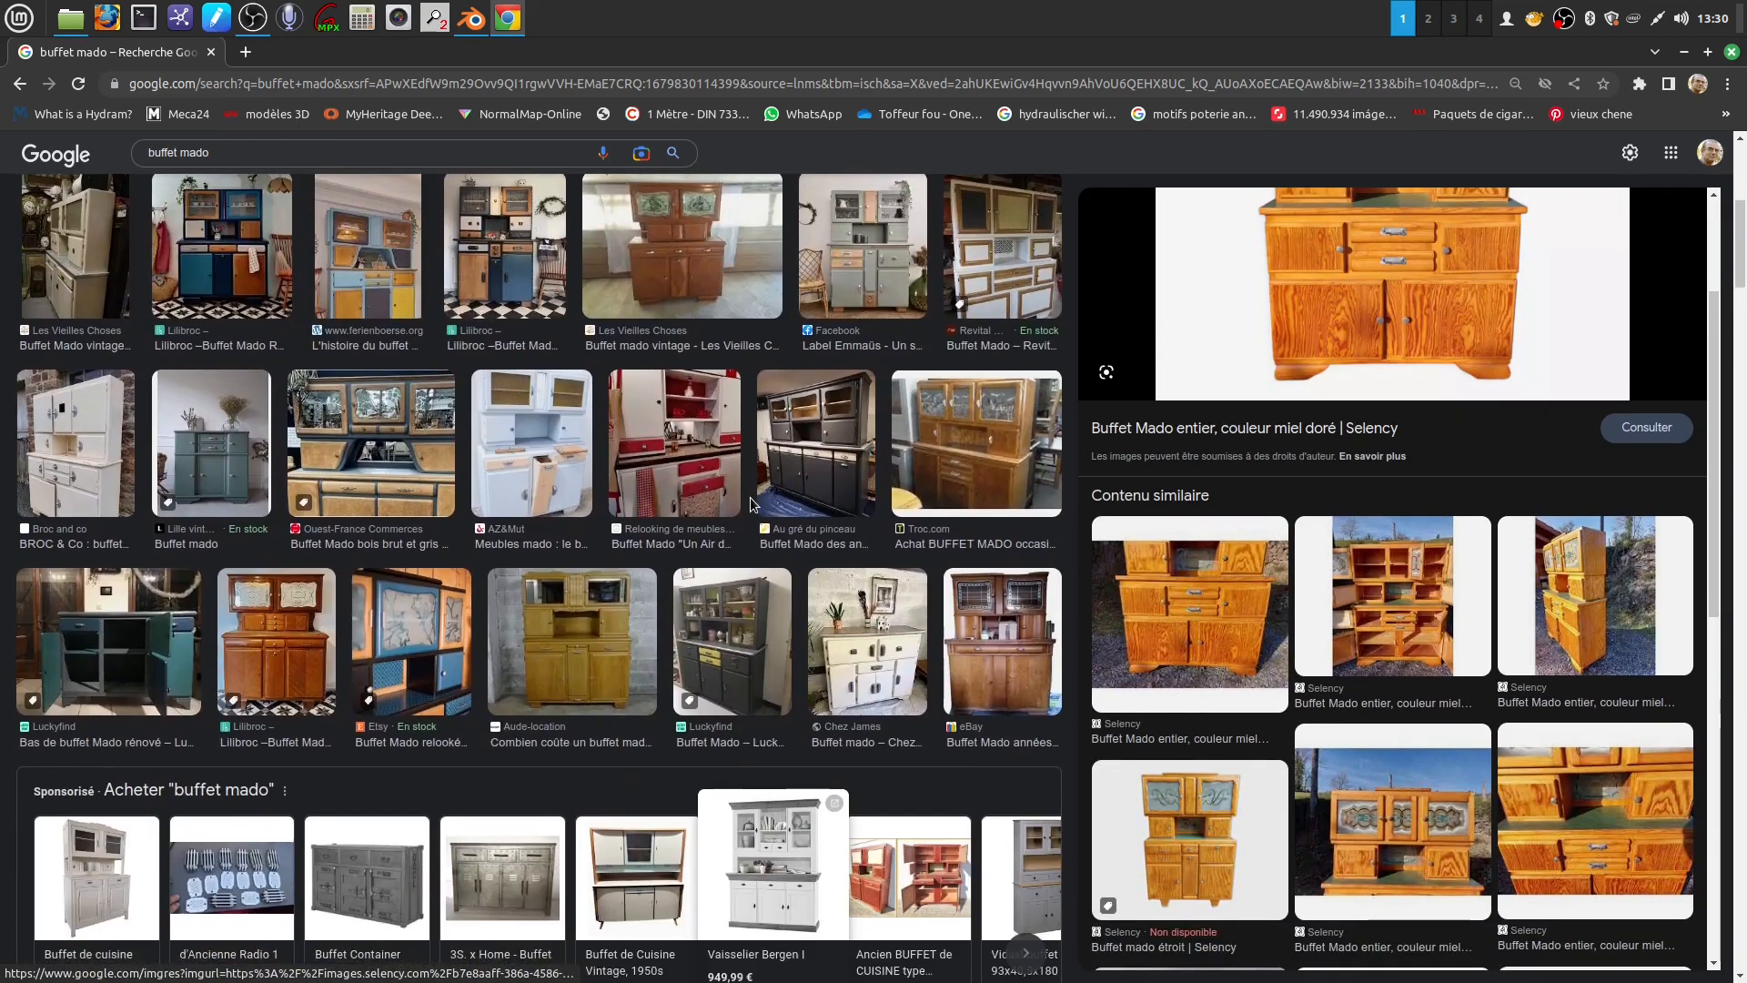
click(596, 655)
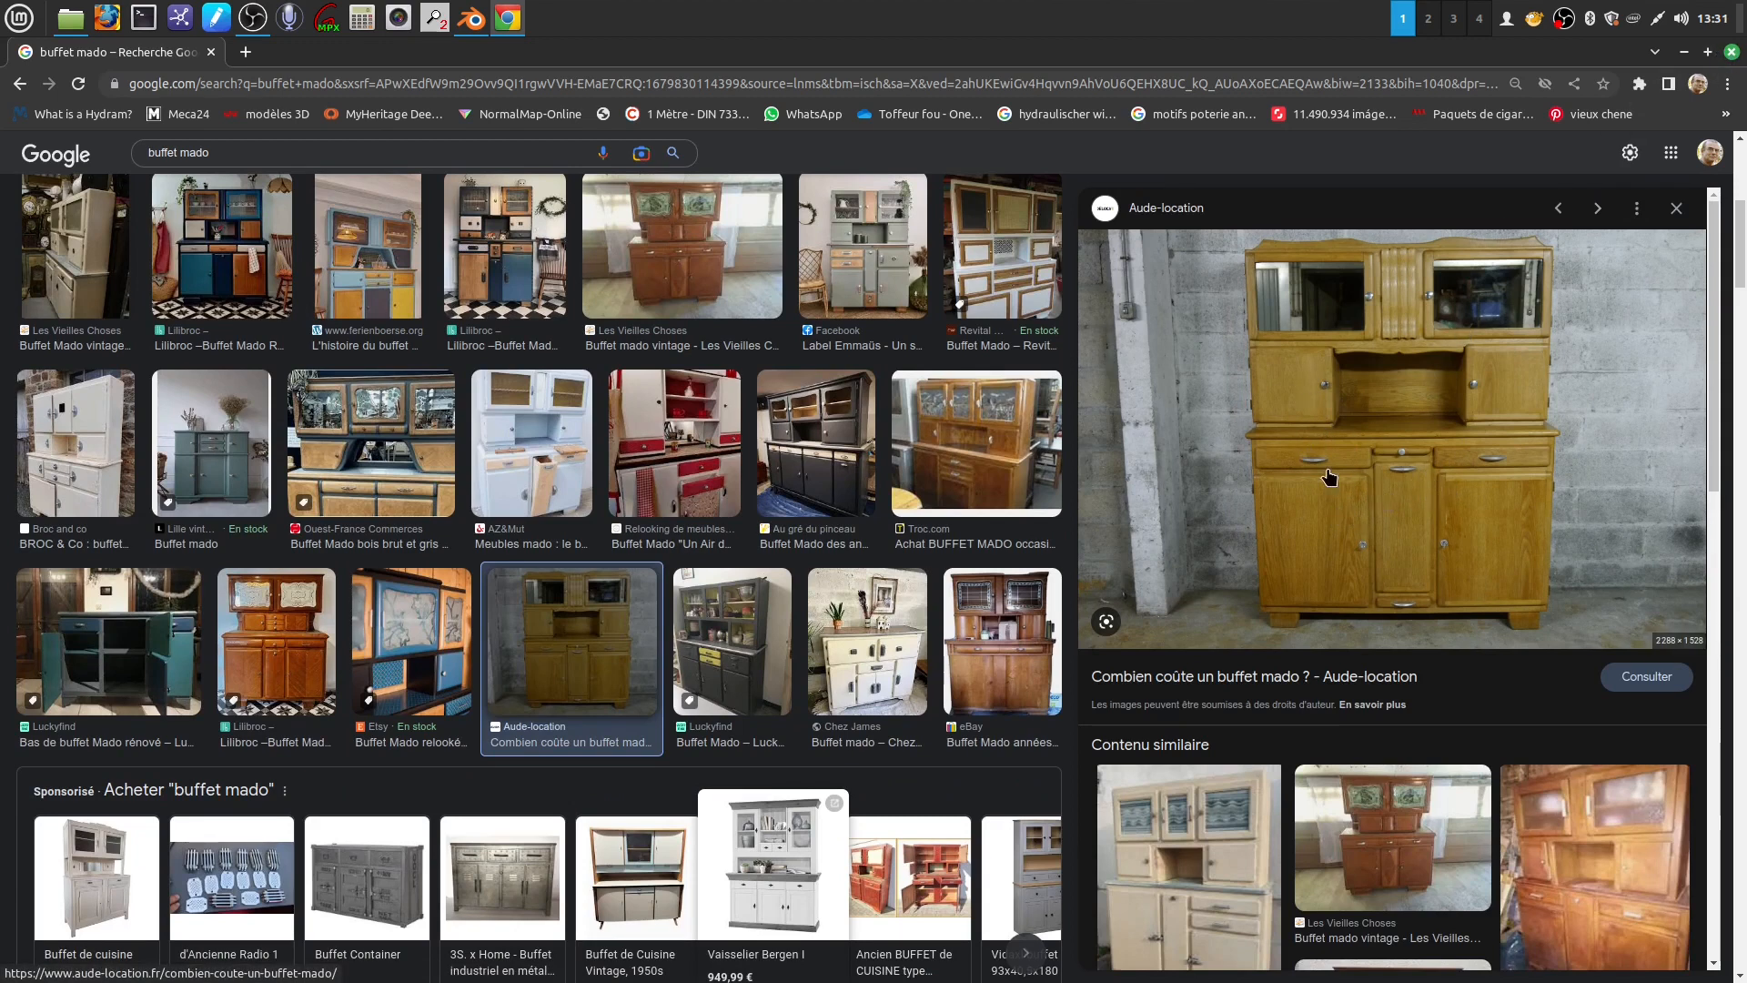
click(1731, 53)
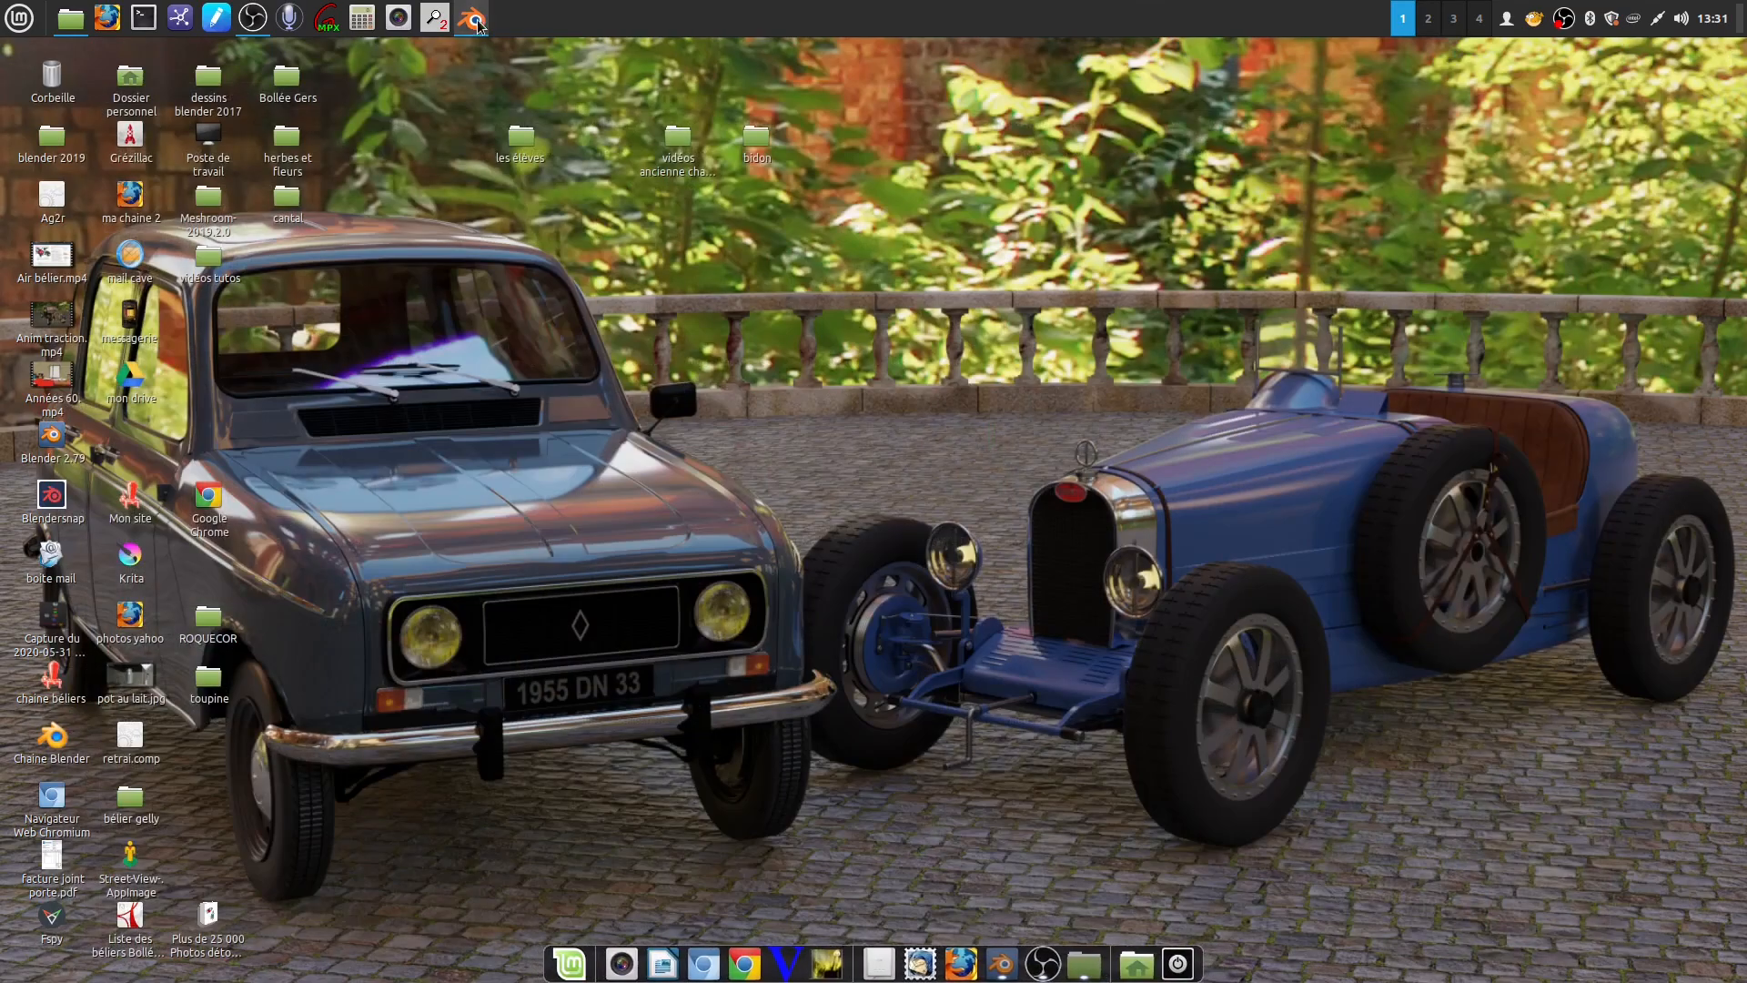
Switch to Blender and load buffet.png from the bidon/panier folder as a reference image aligned to the front view
click(470, 20)
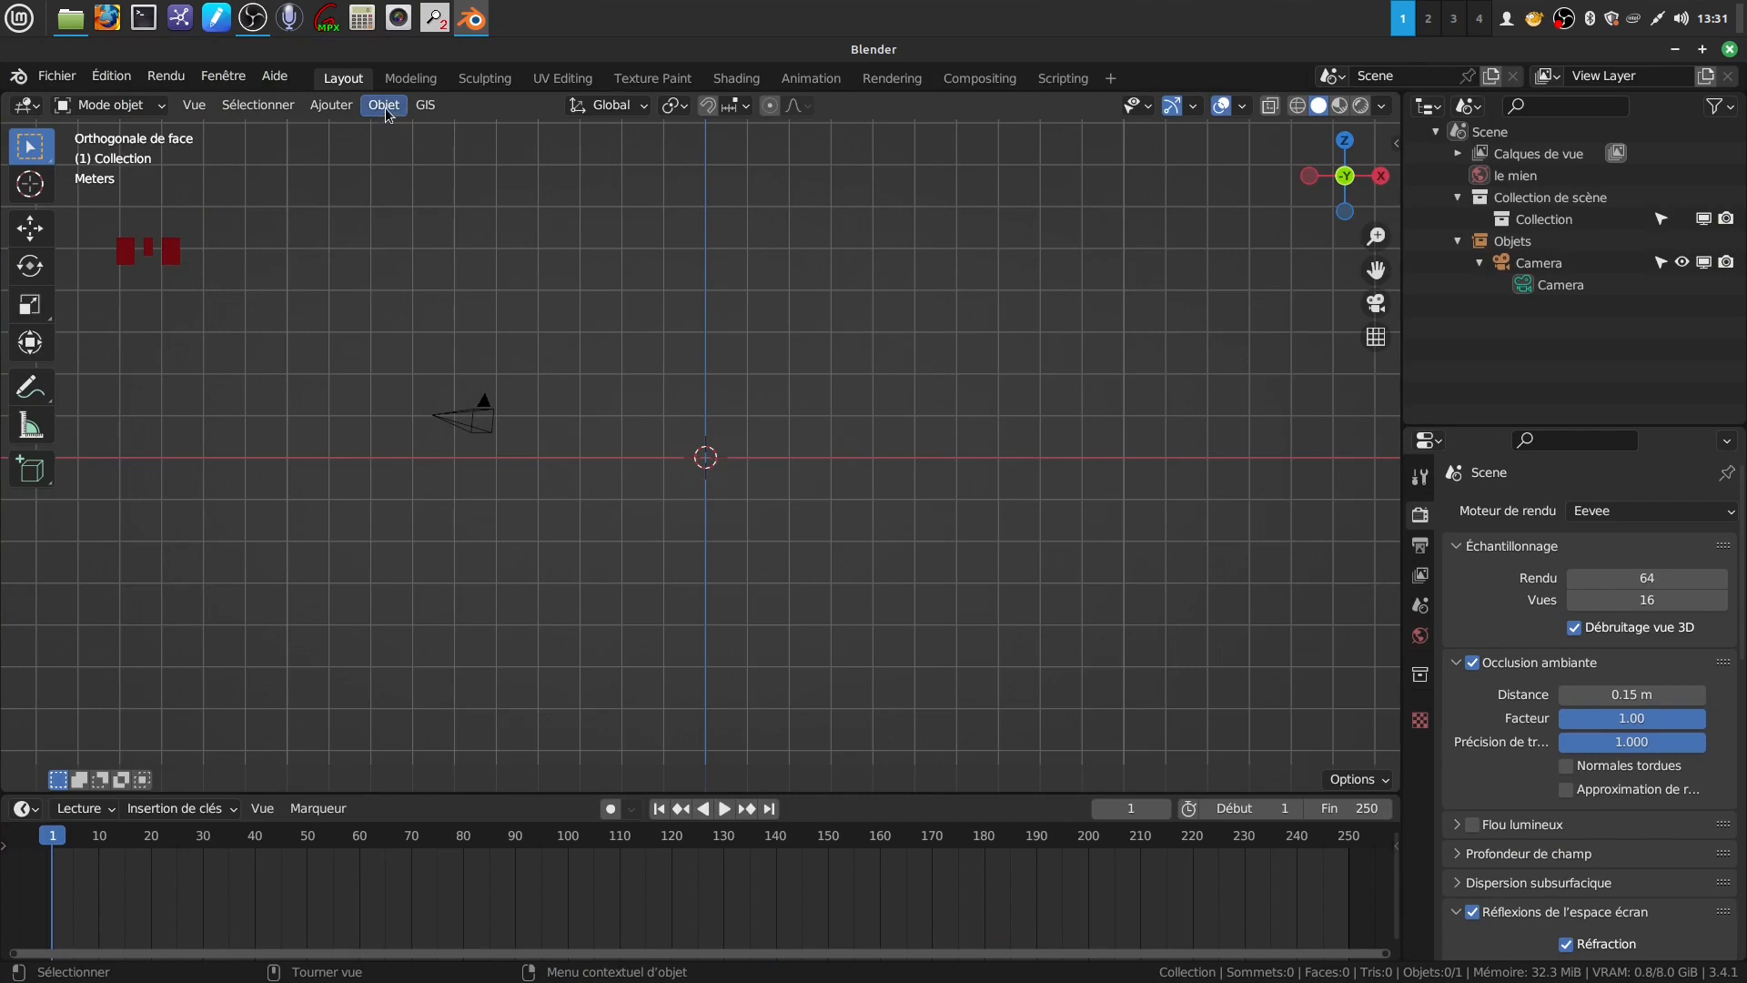
click(332, 109)
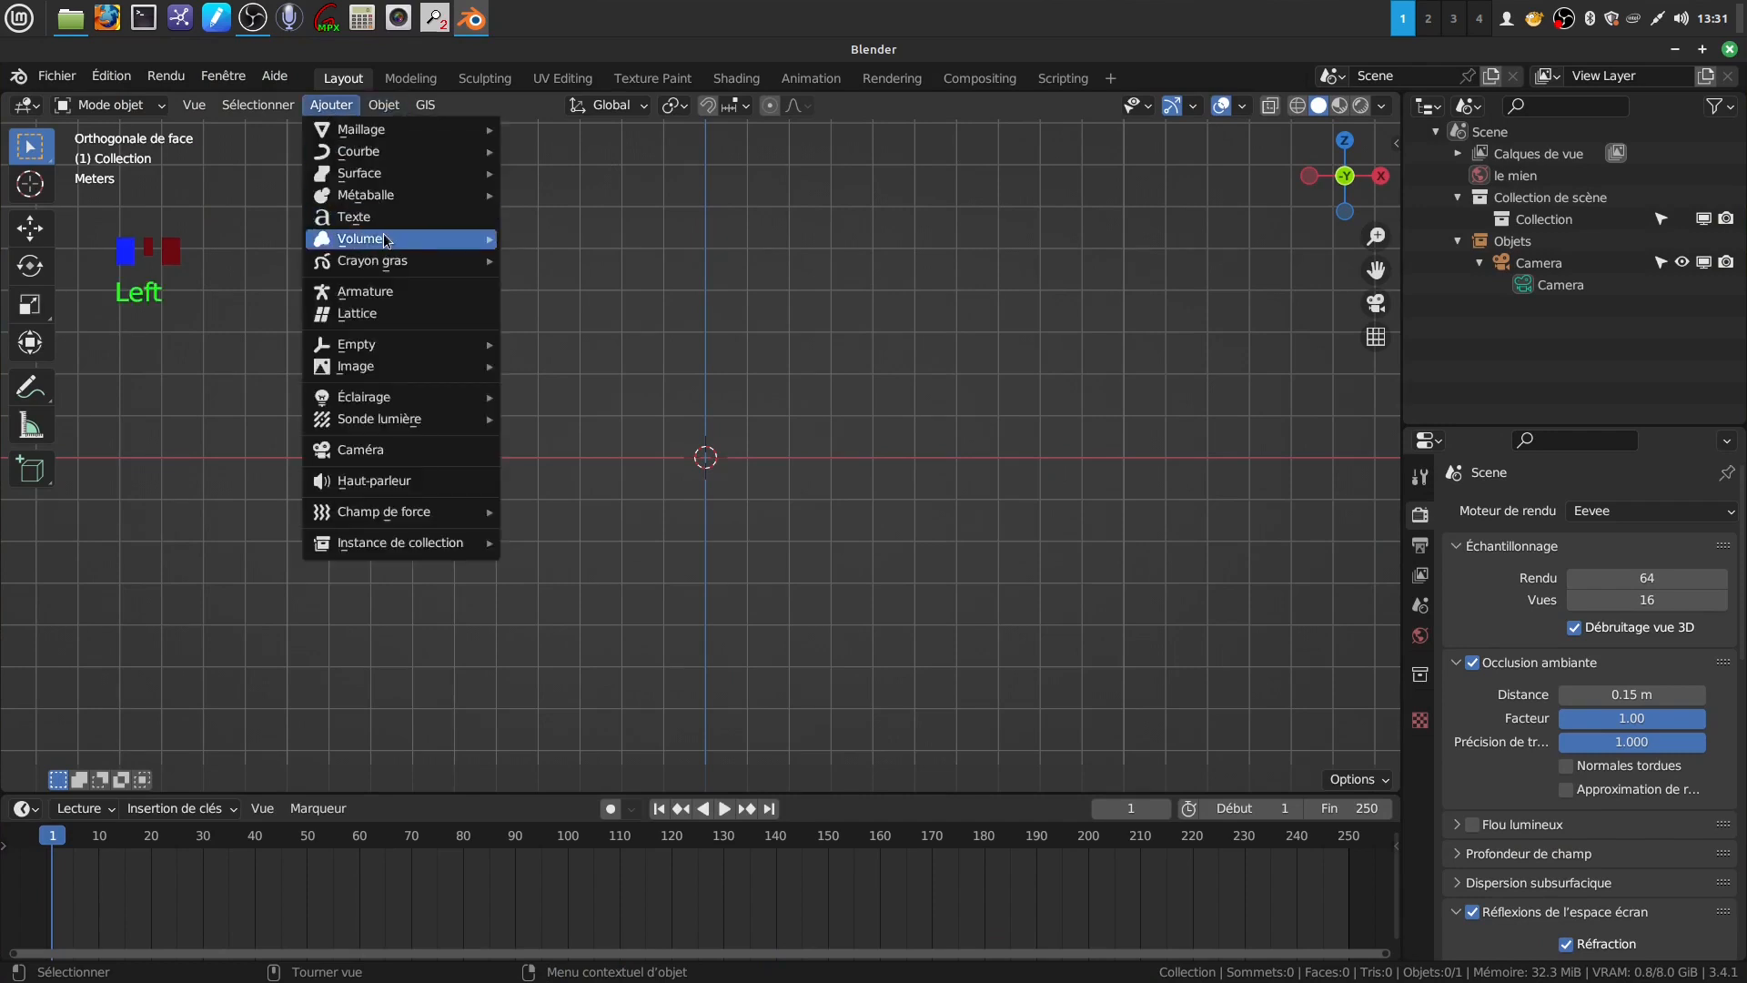
mouse_move(371, 234)
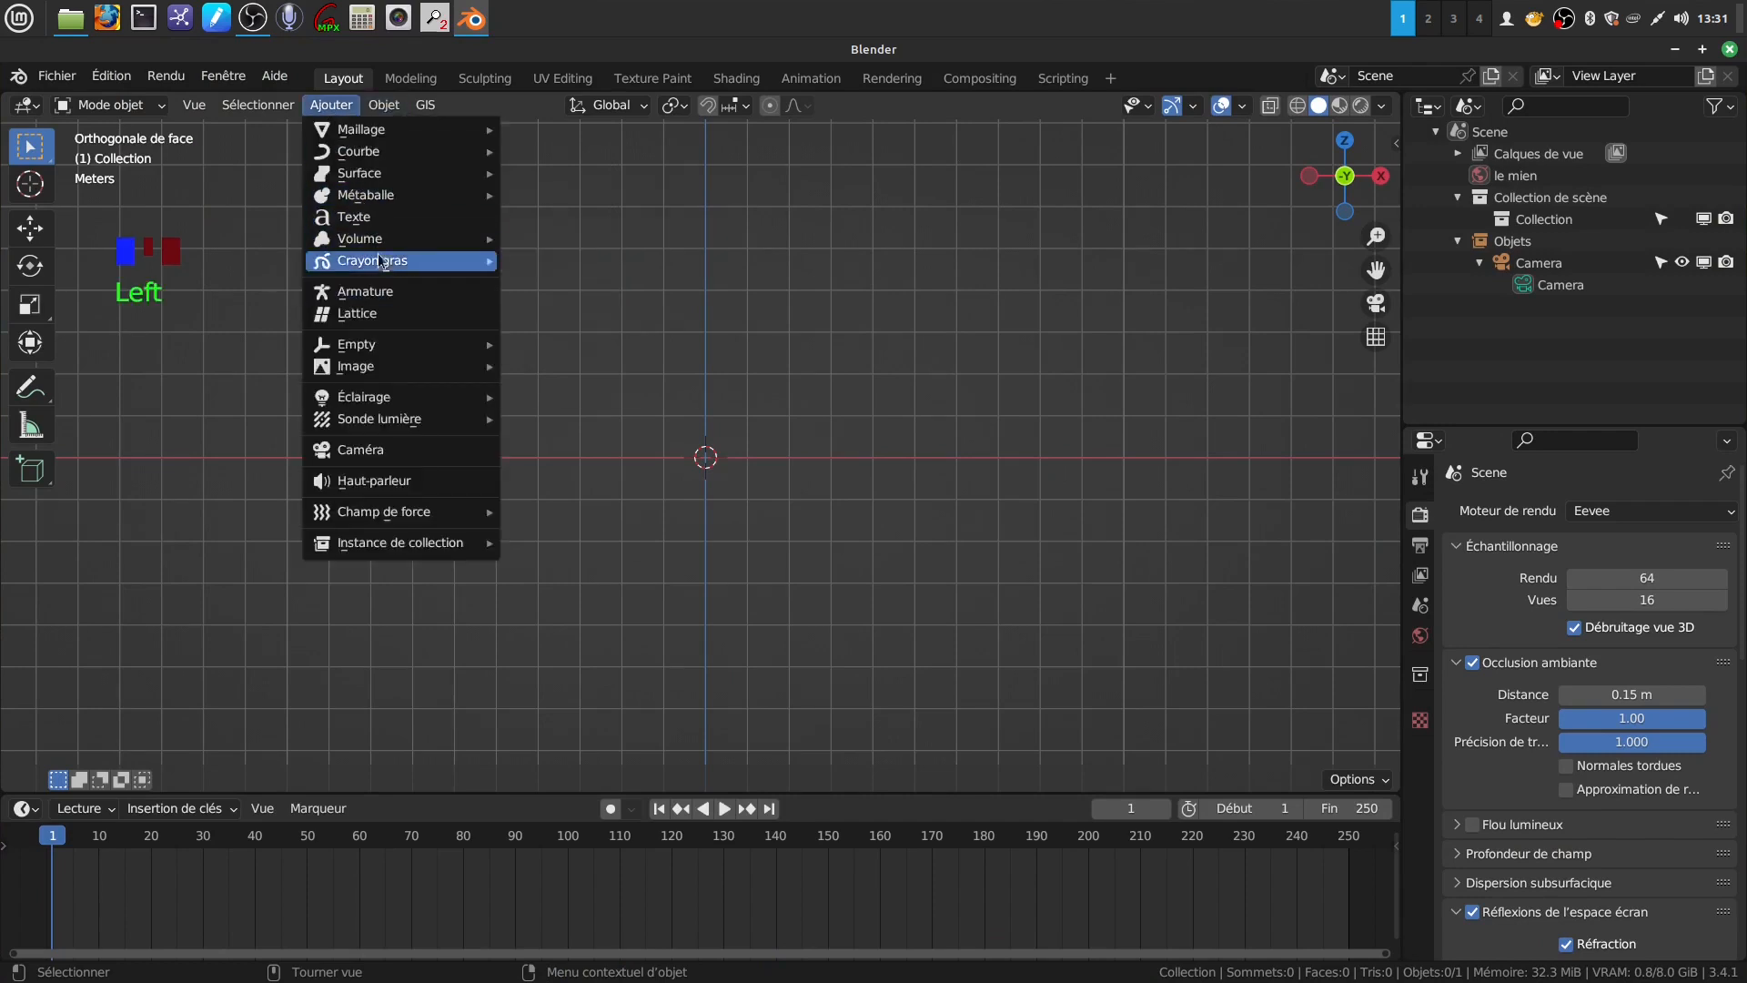
mouse_move(380, 370)
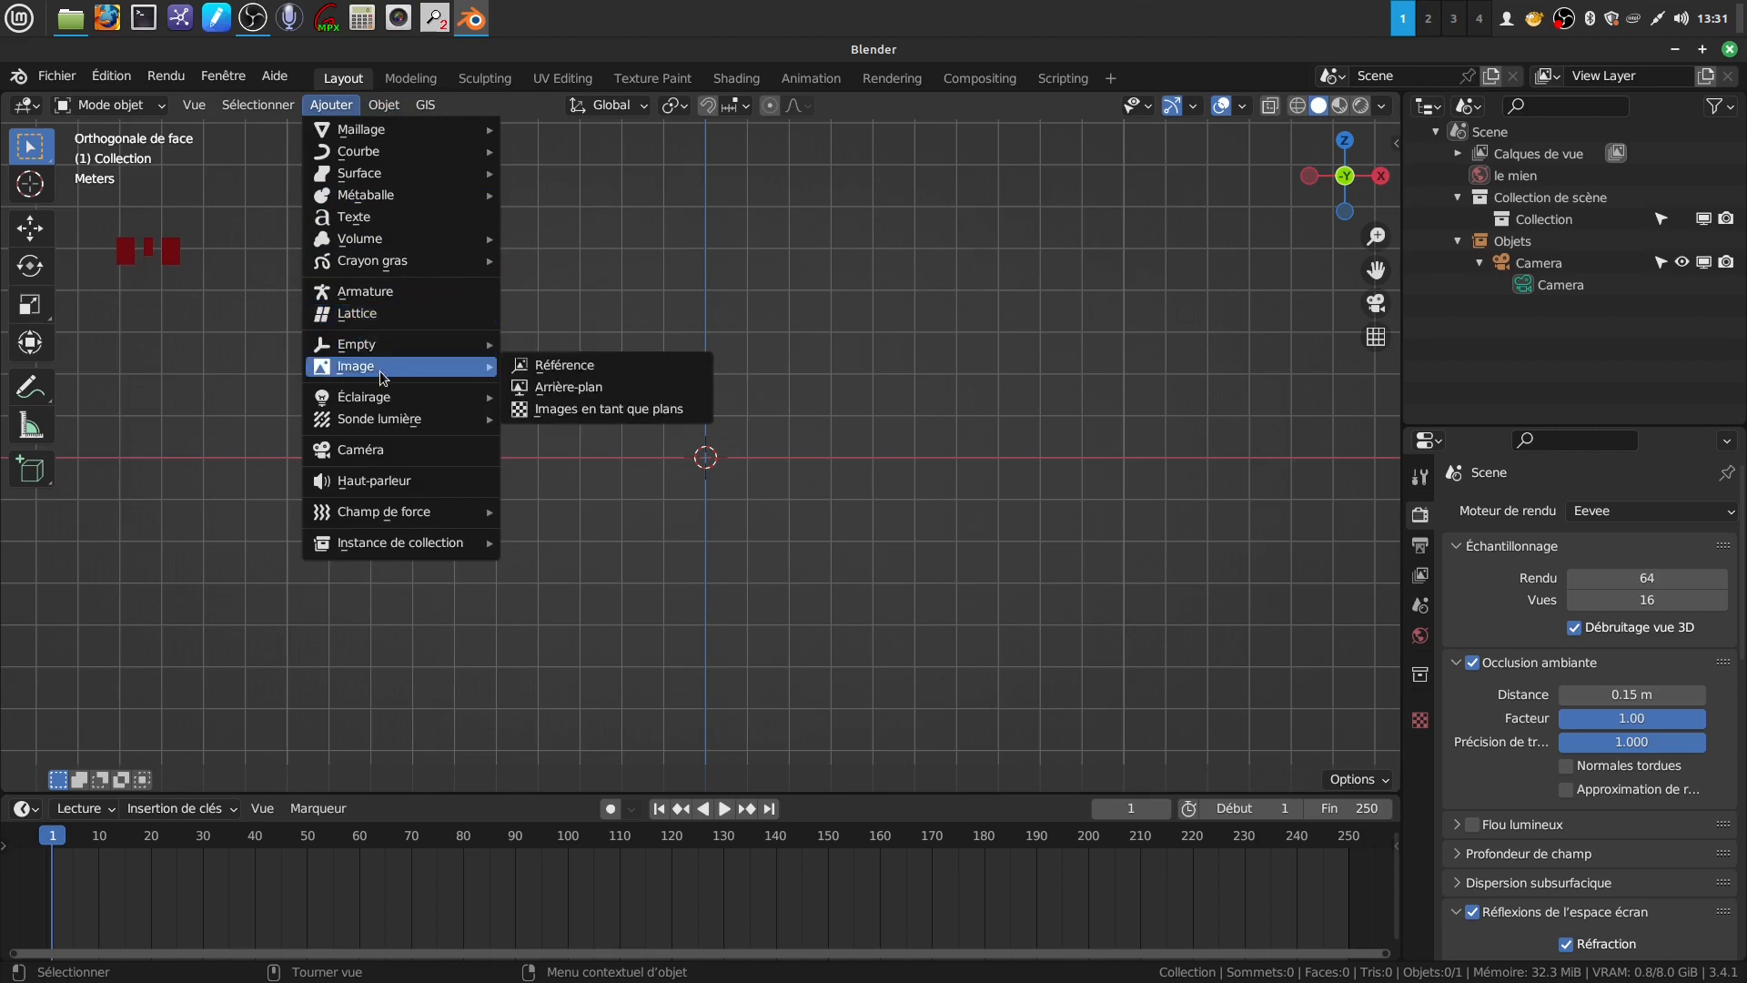
click(560, 366)
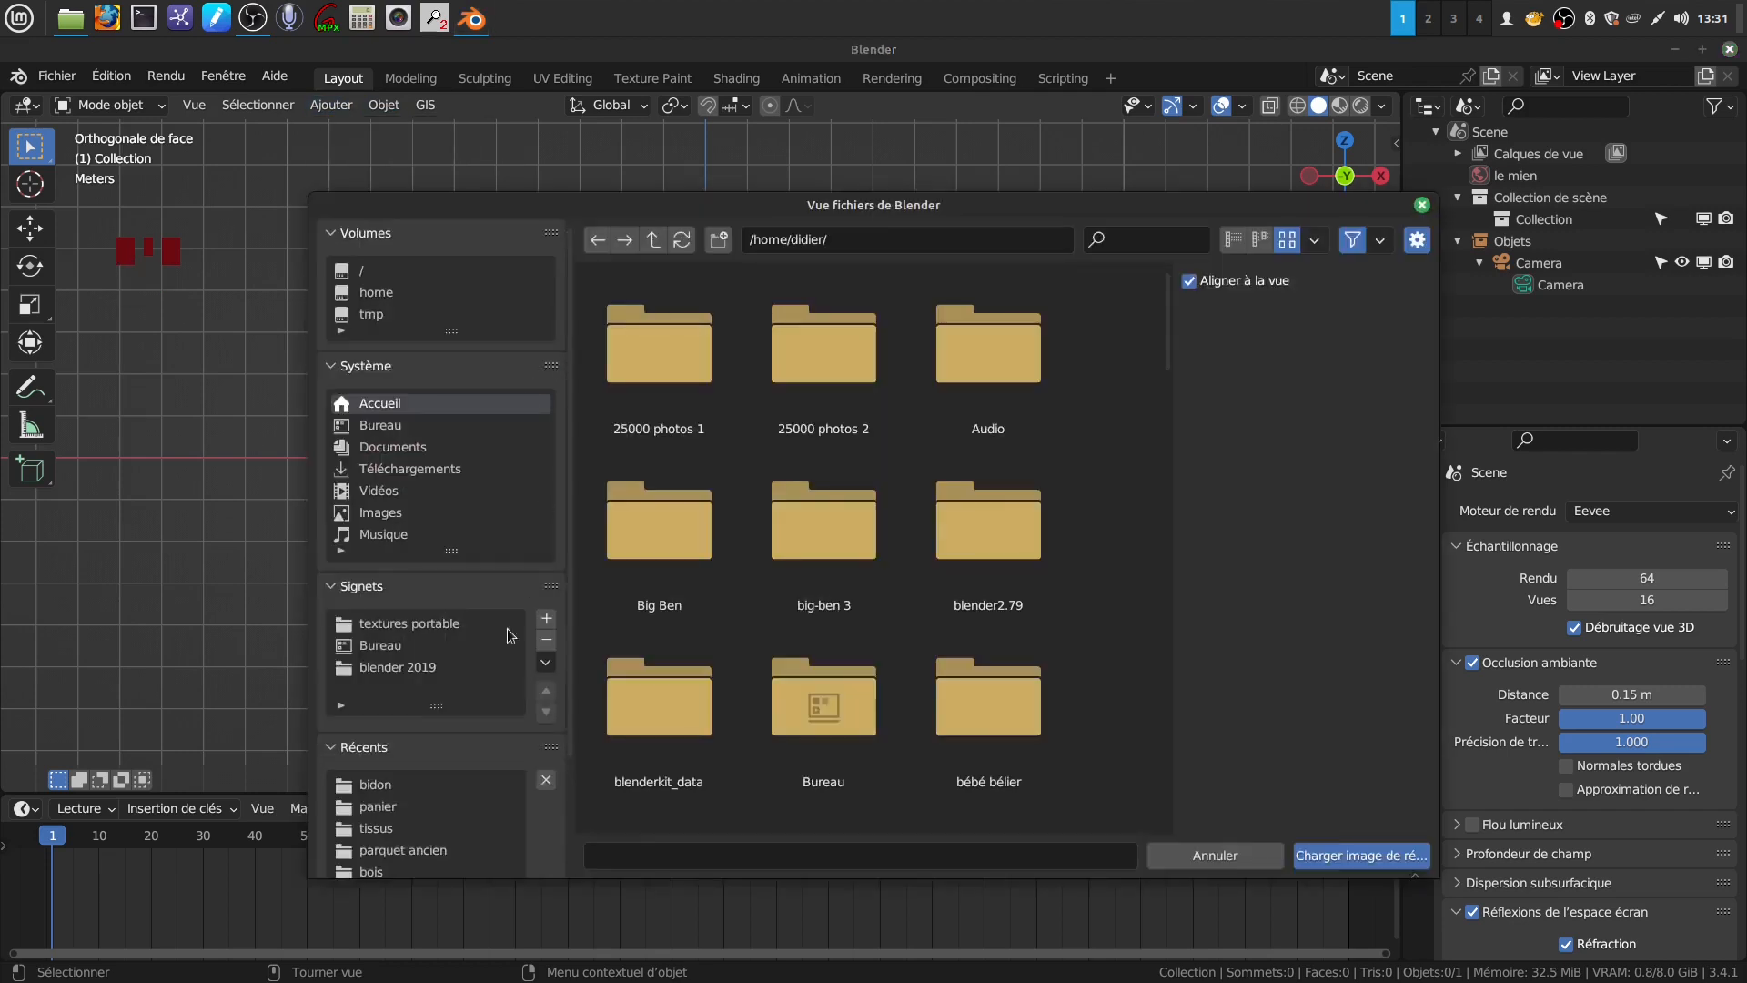
click(424, 787)
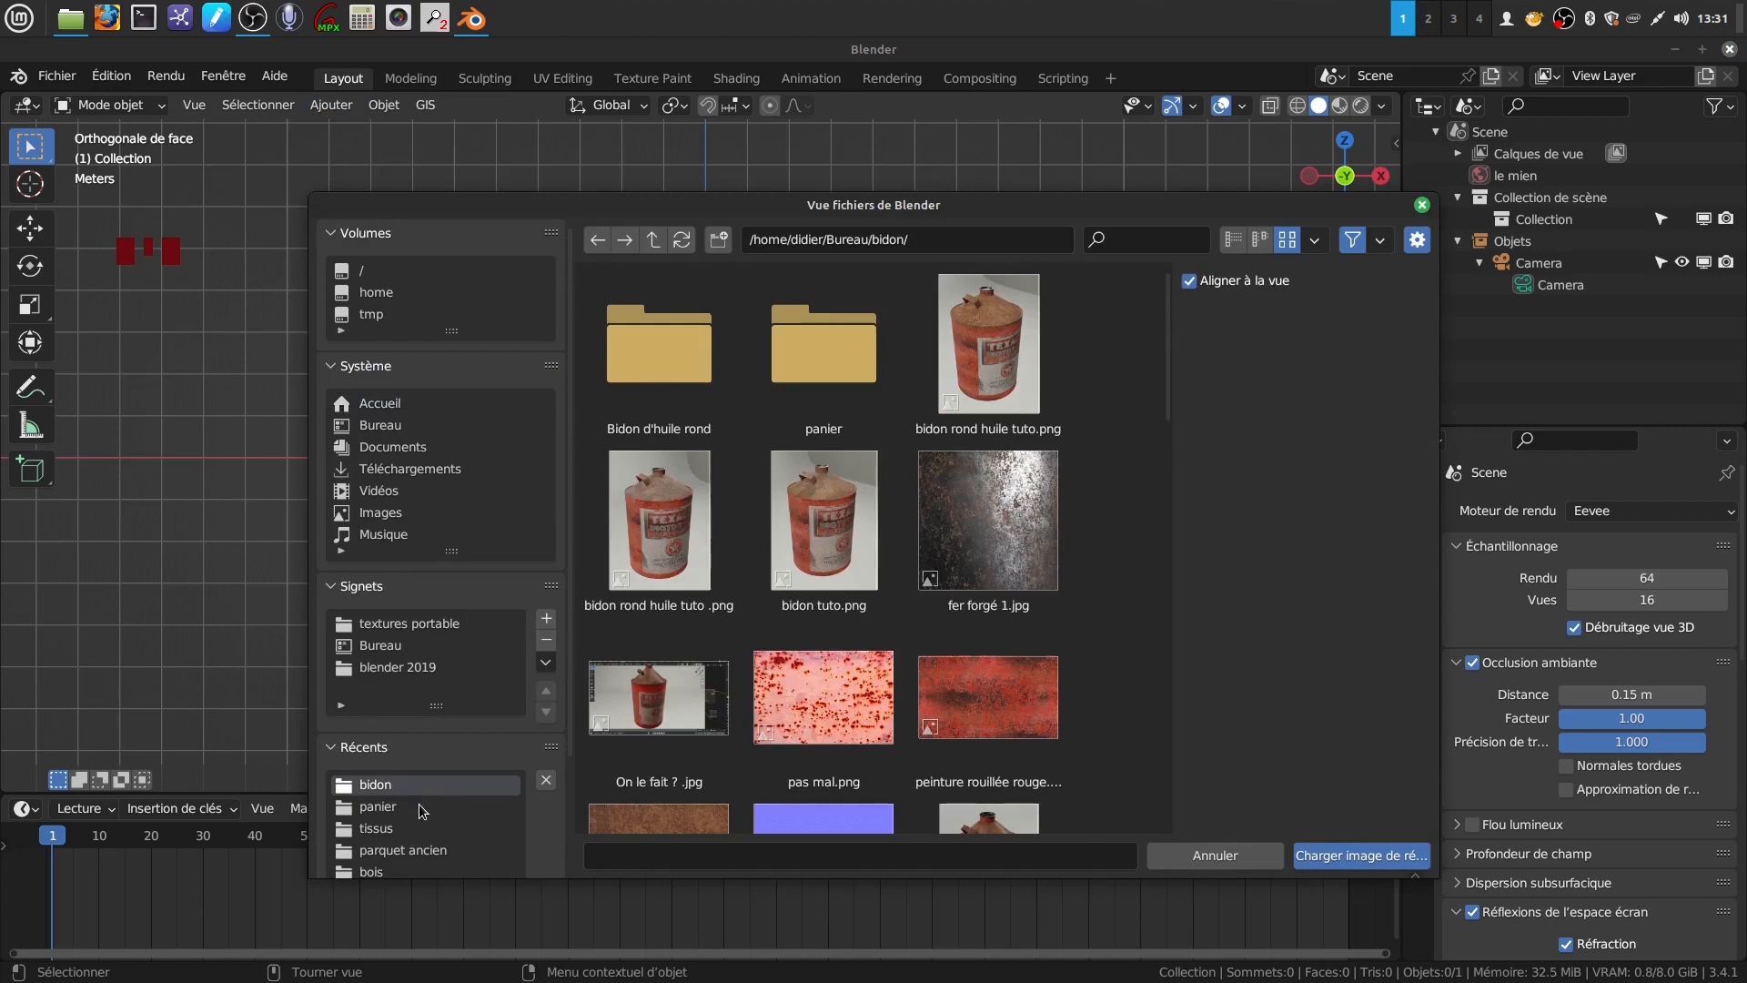
click(419, 805)
click(824, 344)
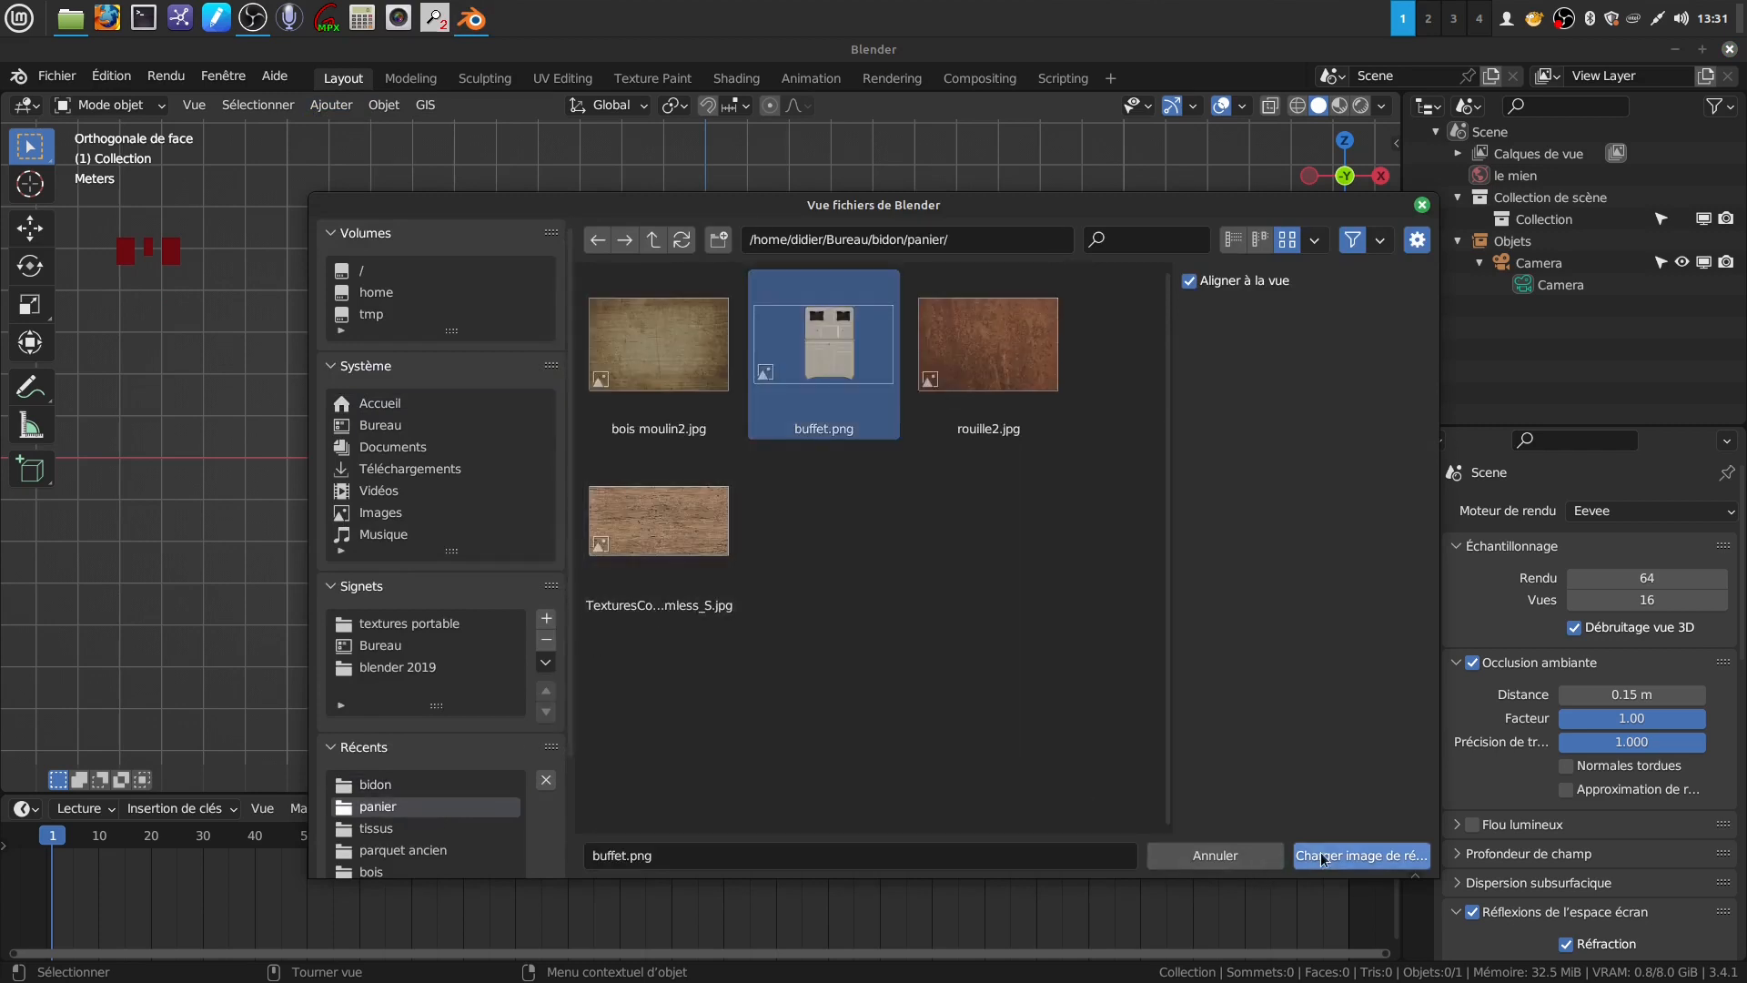
click(1360, 855)
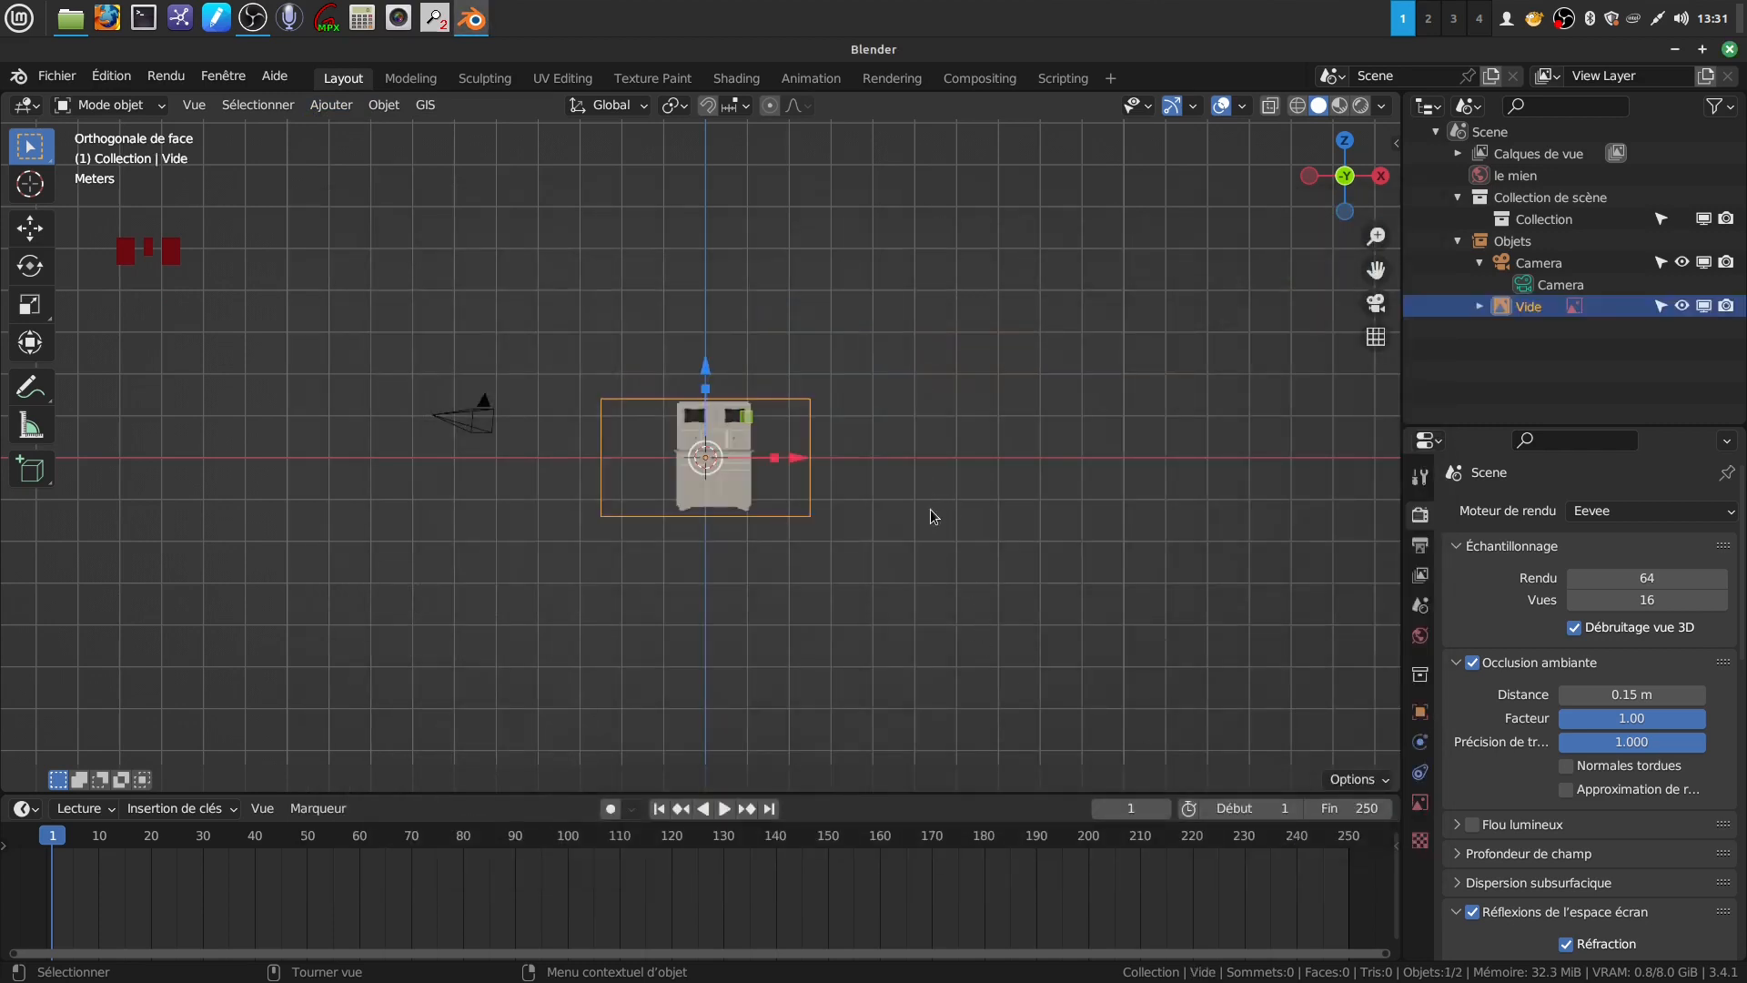
Scale the buffet reference image up about 3.25 times and move it back along the Y axis, behind the world origin
key(s)
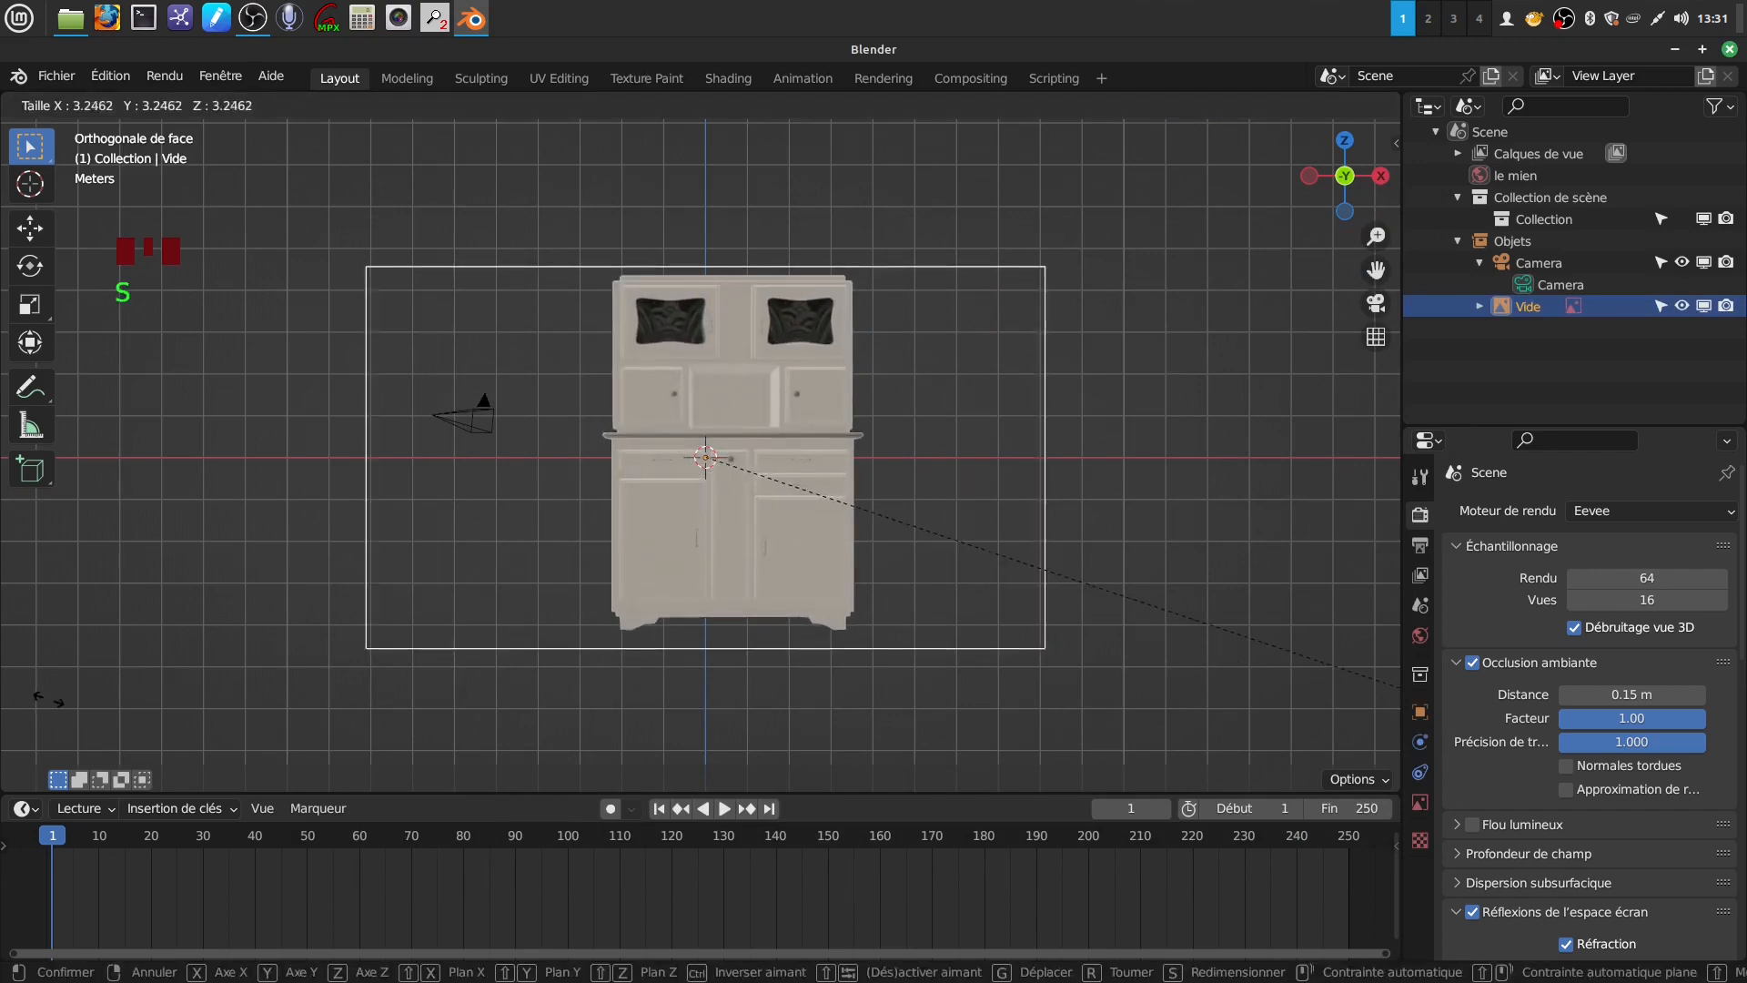
click(212, 409)
middle_drag(738, 349, 726, 407)
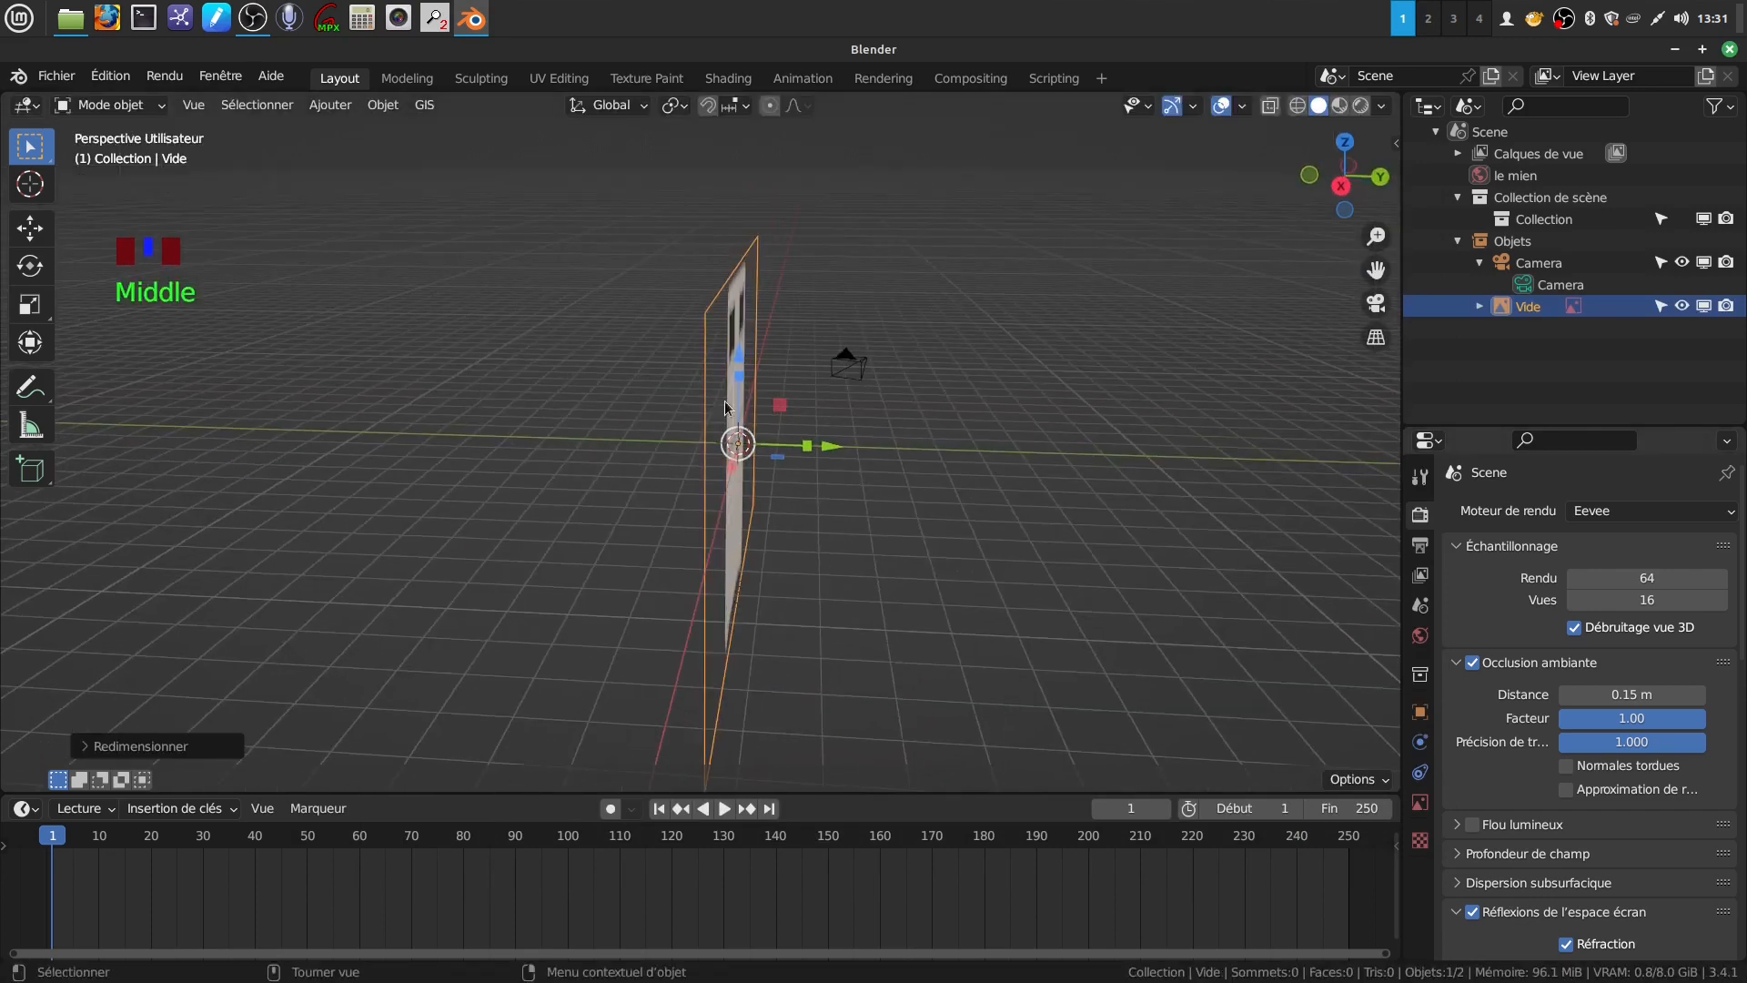
drag(831, 446, 985, 450)
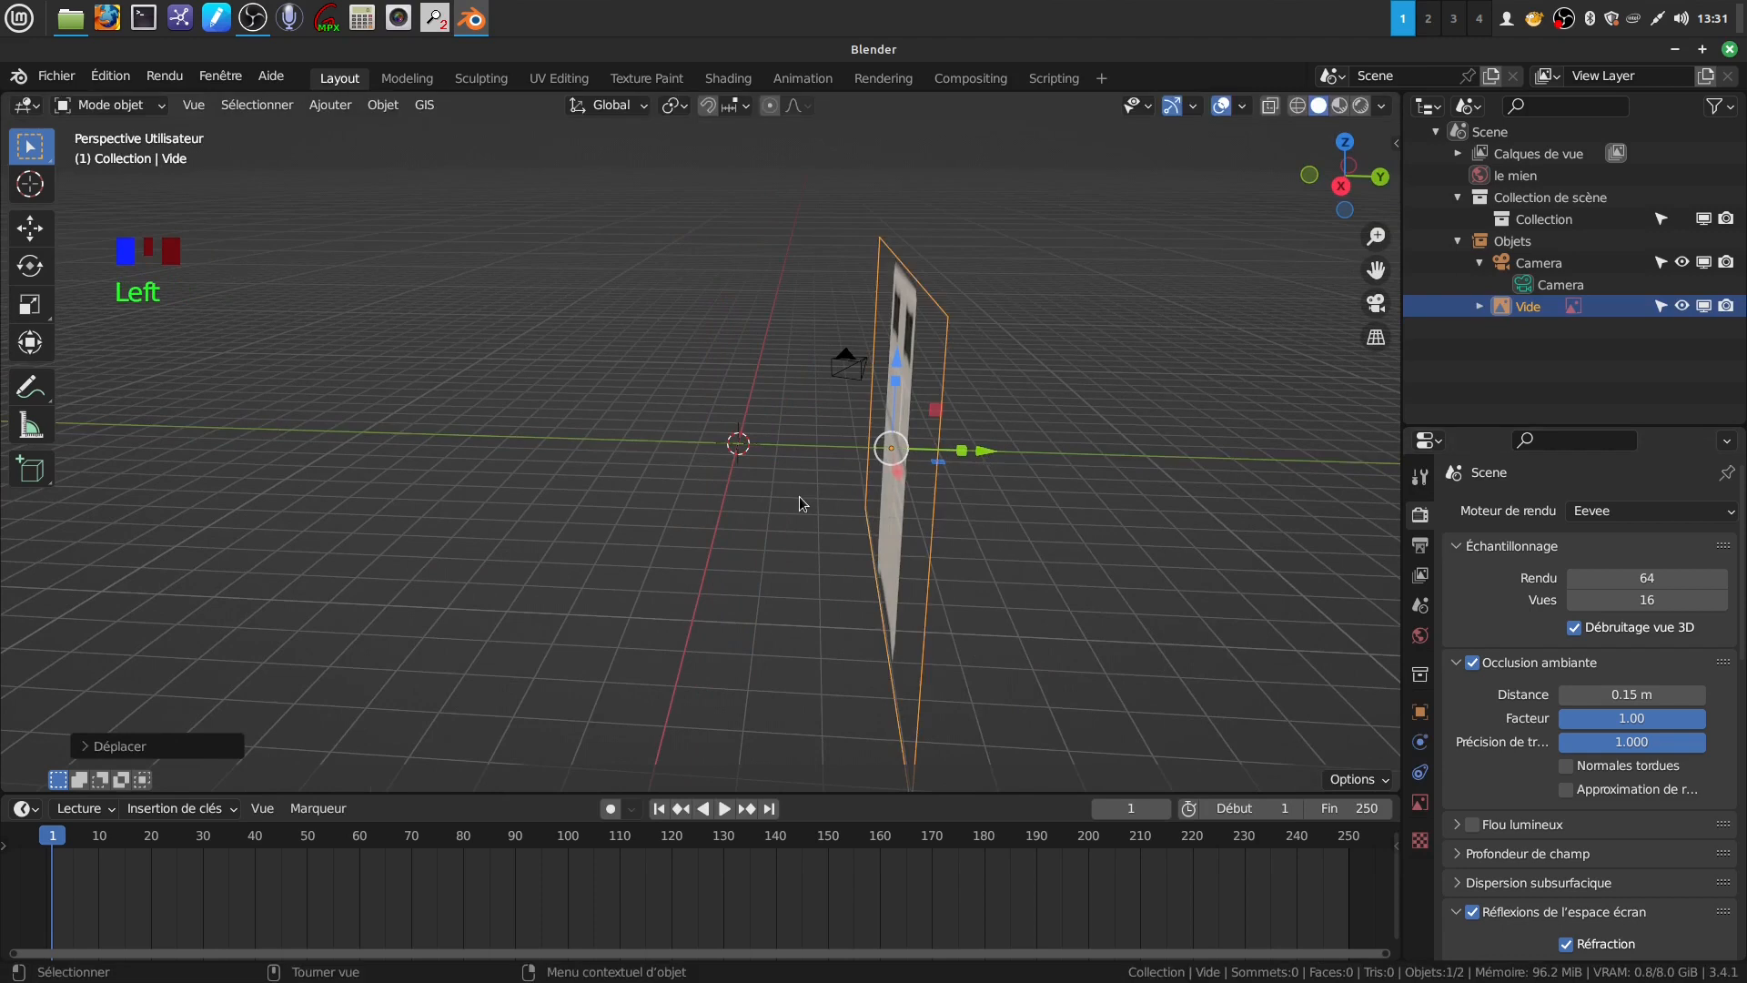
Examine the doors, drawers and worktop of the buffet reference image in the front orthographic view
key(KP_1)
scroll(799, 495, up, 2)
shift+middle_drag(799, 495, 897, 537)
scroll(897, 560, up, 1)
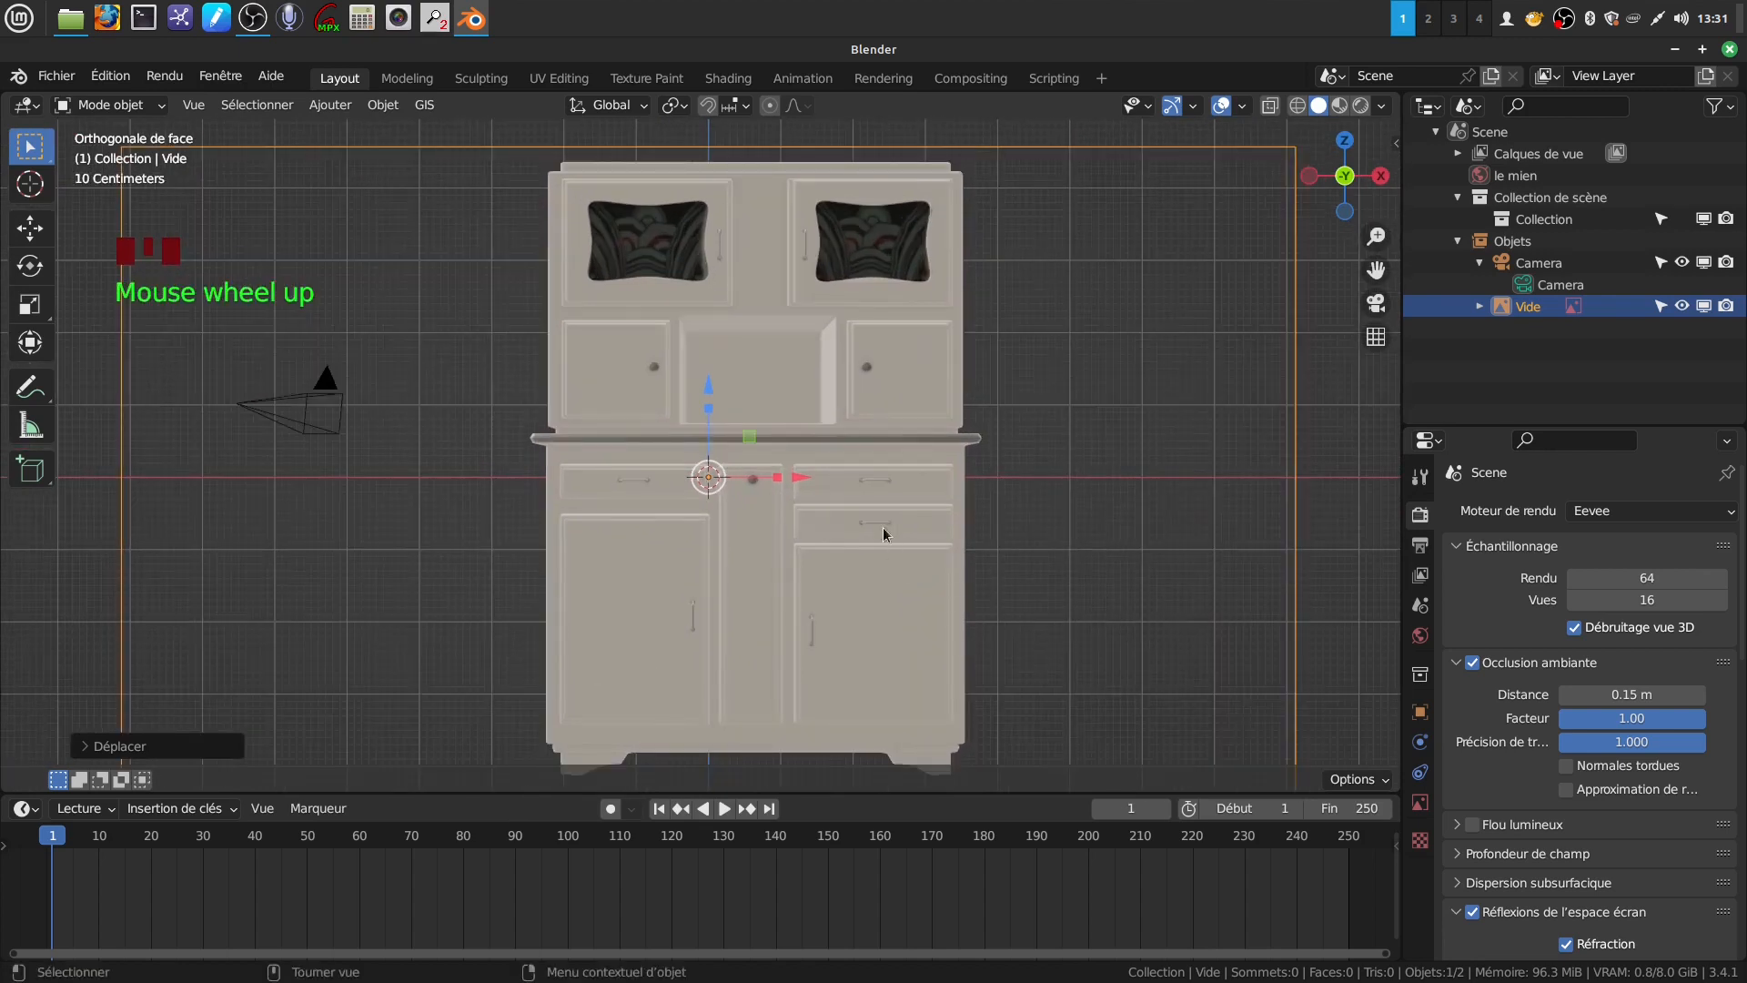
scroll(819, 473, down, 1)
scroll(823, 498, up, 1)
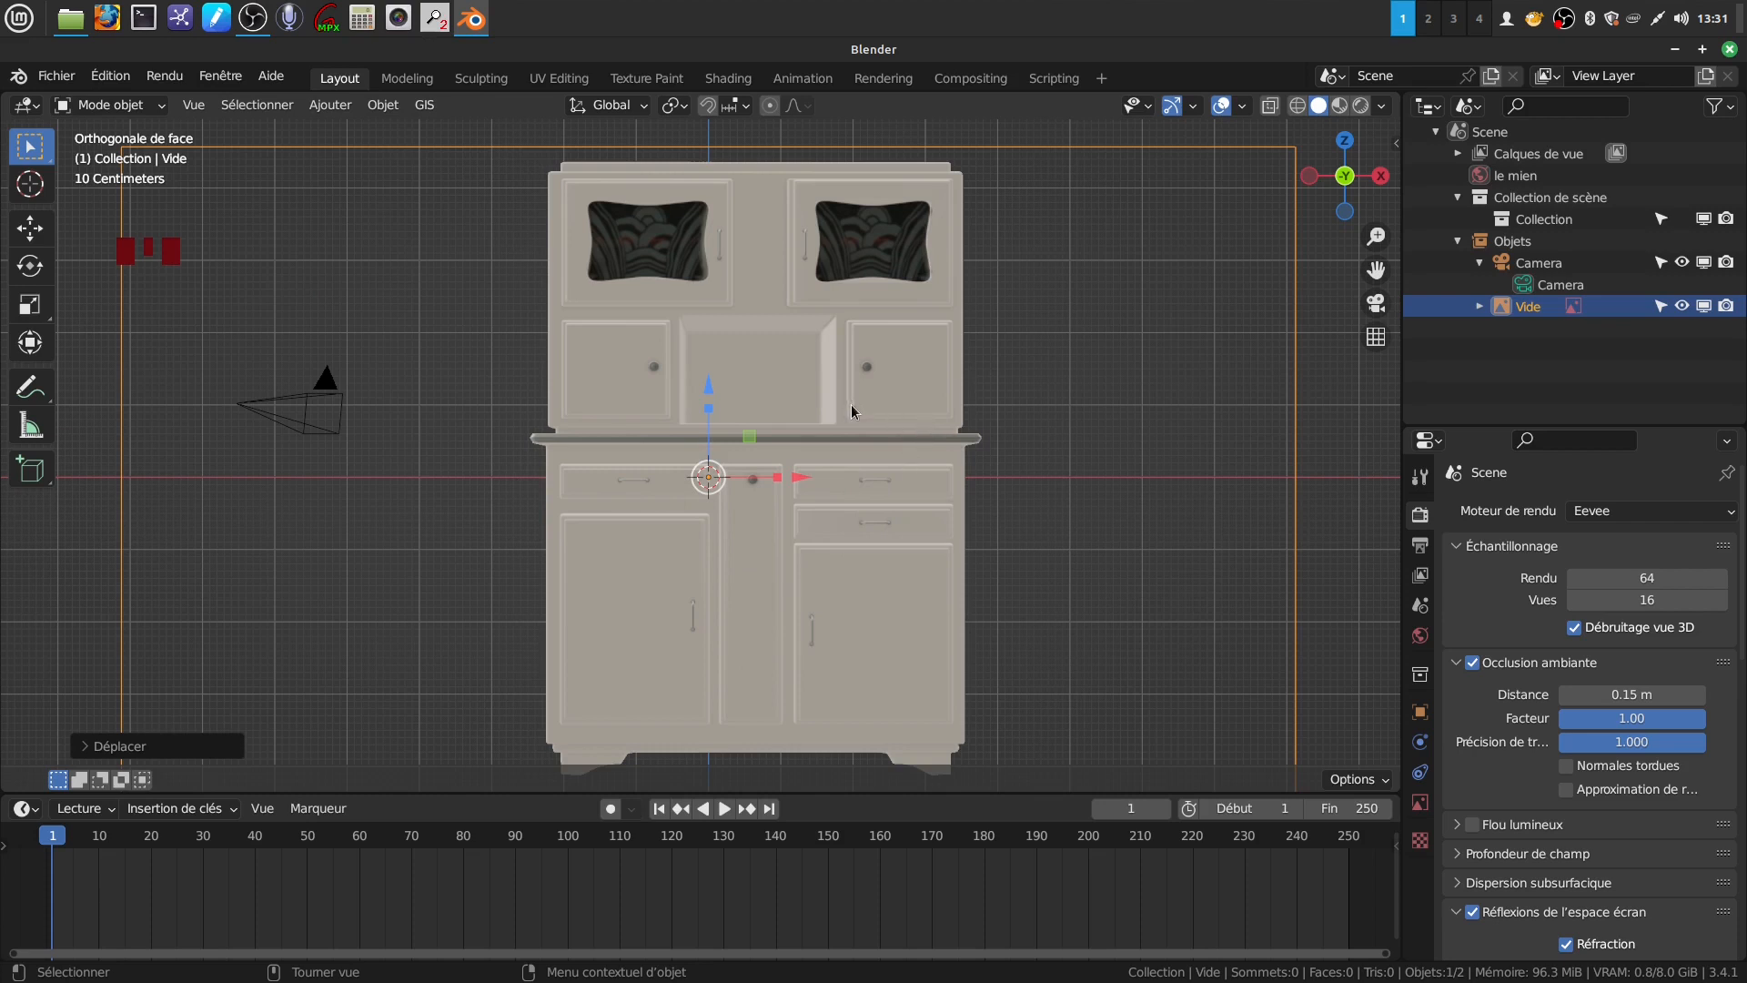
scroll(848, 404, down, 3)
middle_drag(848, 404, 969, 409)
key(KP_1)
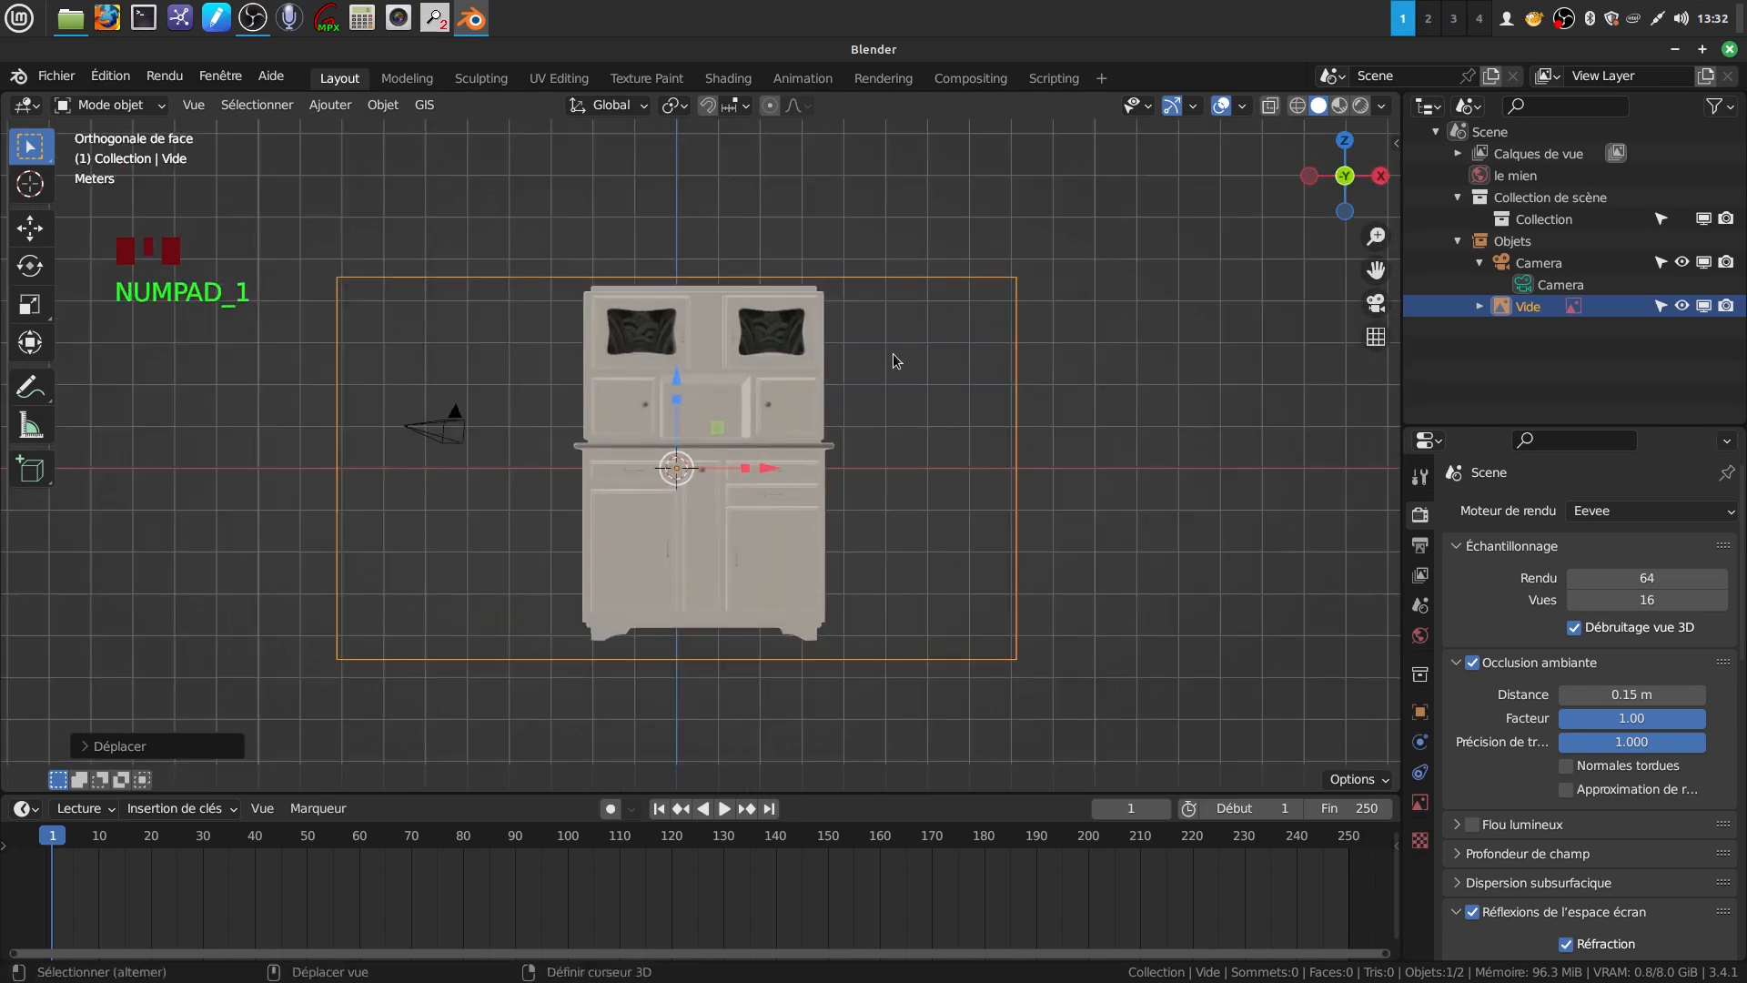
shift+middle_drag(892, 353, 958, 367)
scroll(958, 374, up, 2)
shift+middle_drag(891, 470, 852, 475)
scroll(859, 482, down, 1)
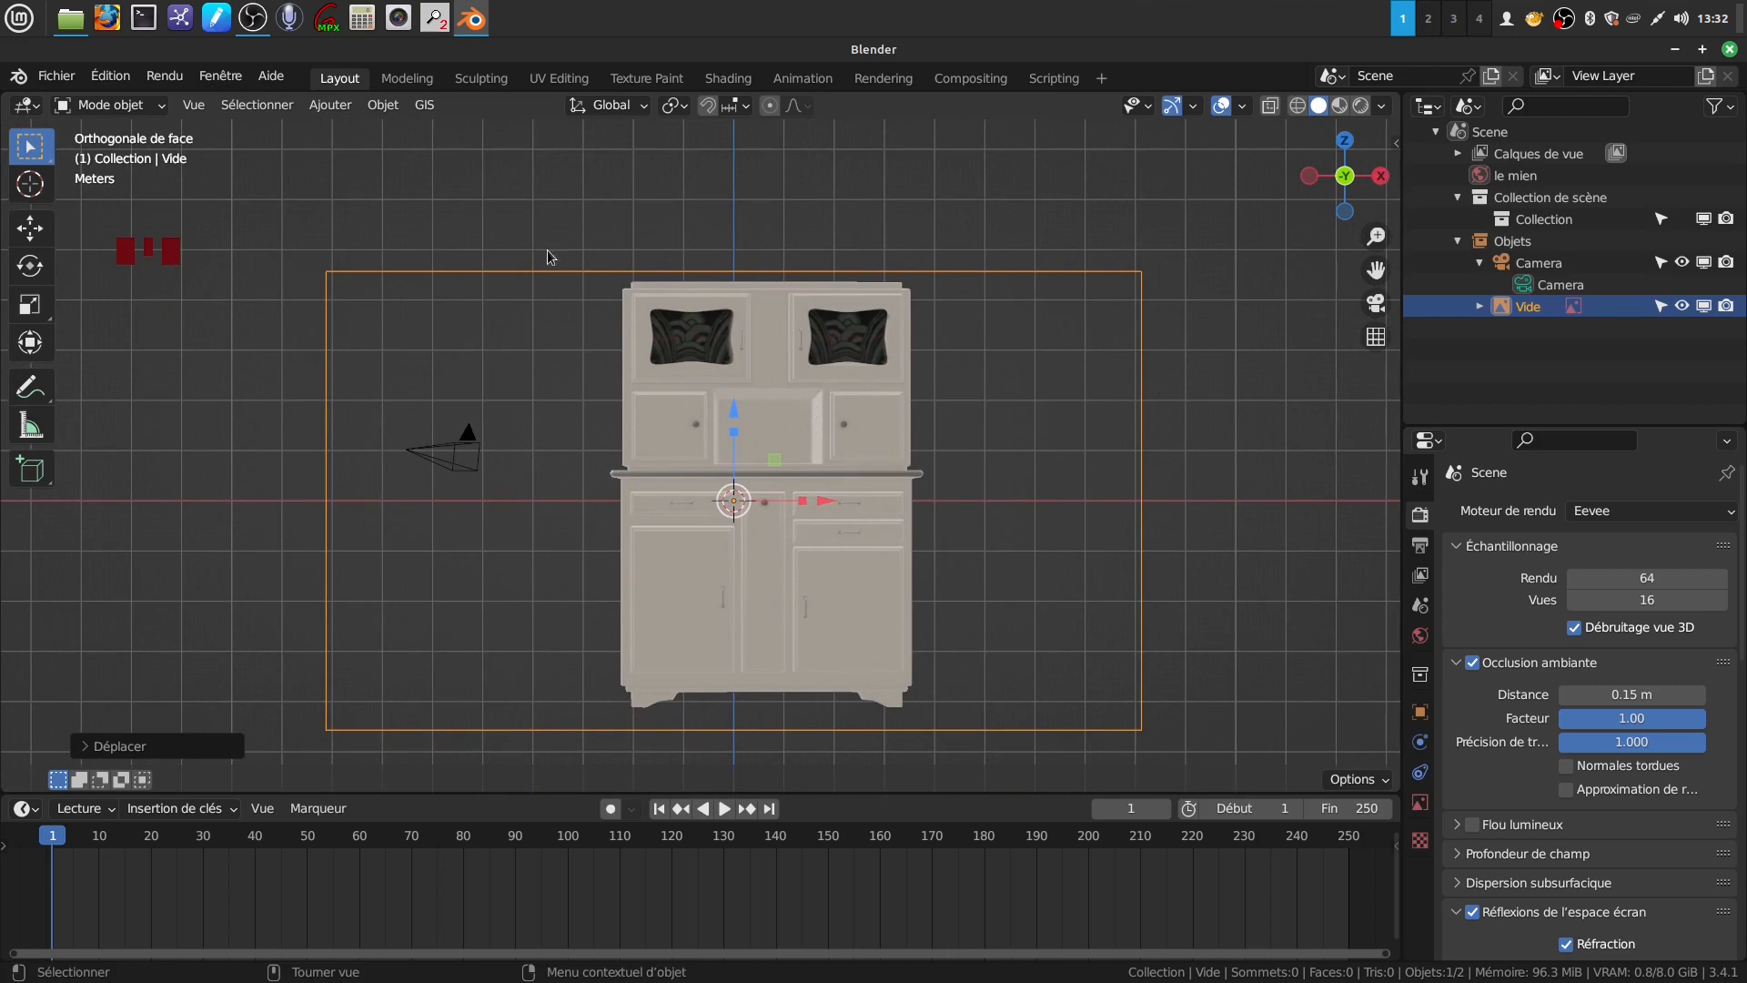
Add a cube at the world origin and raise its mesh slightly along Z in Edit Mode
click(440, 180)
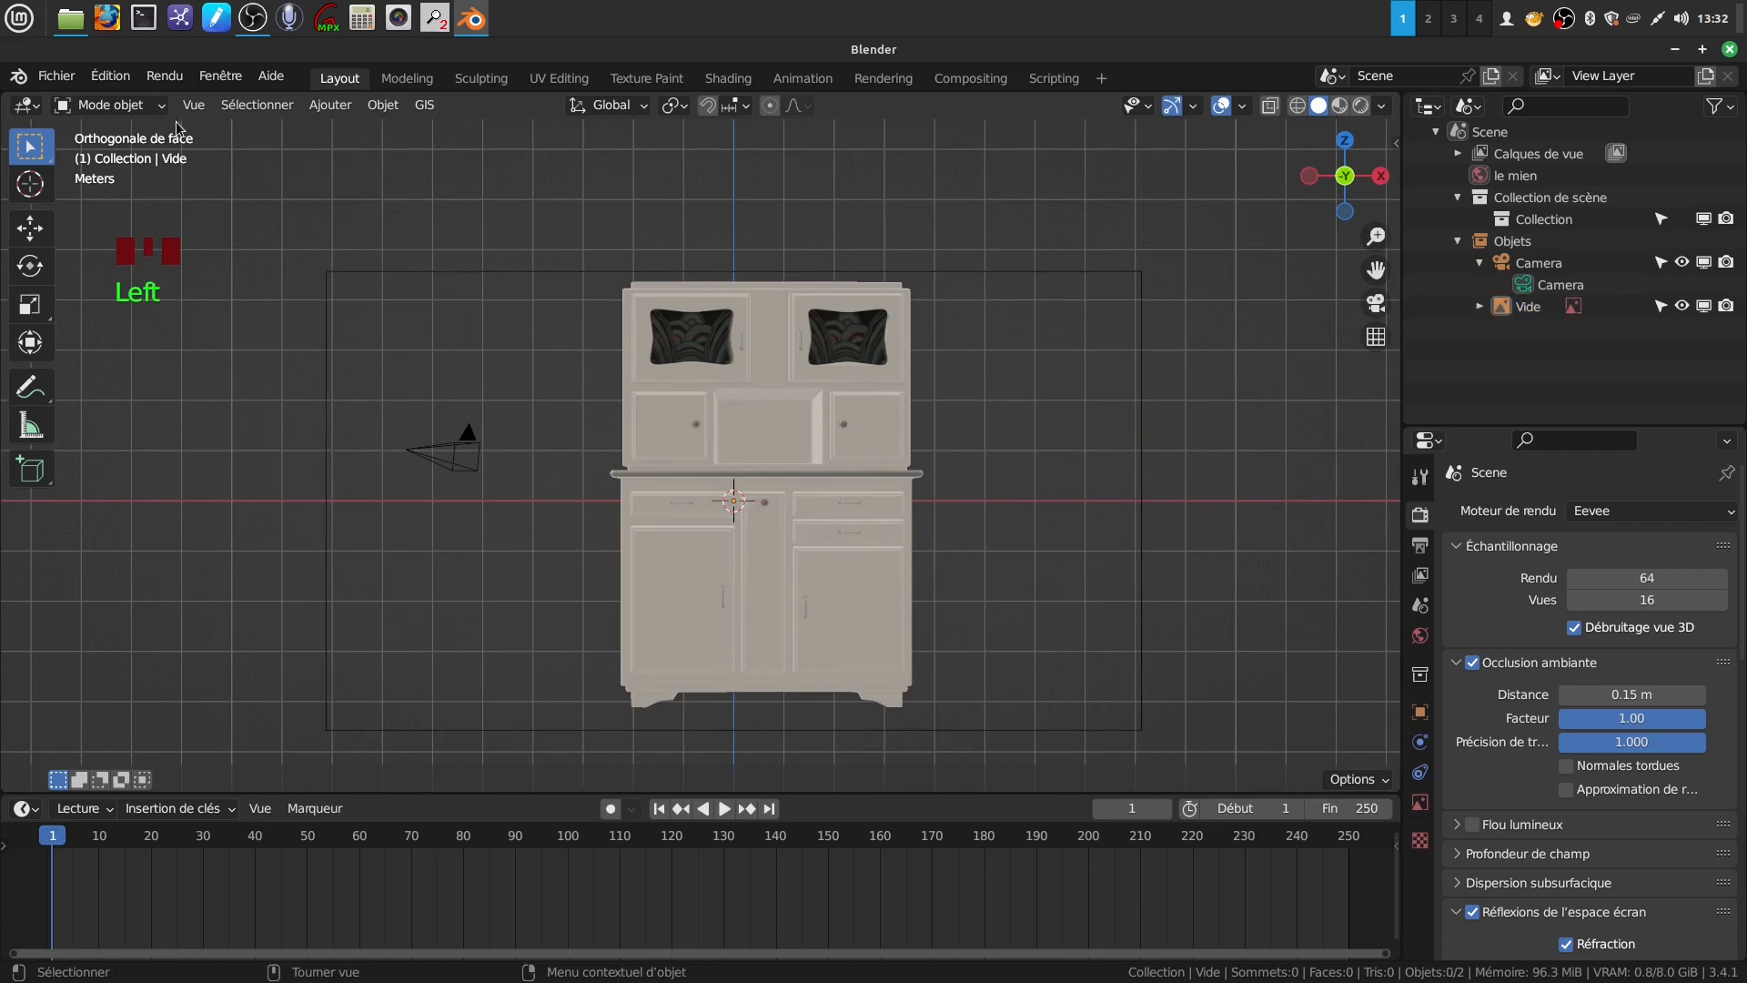
click(333, 106)
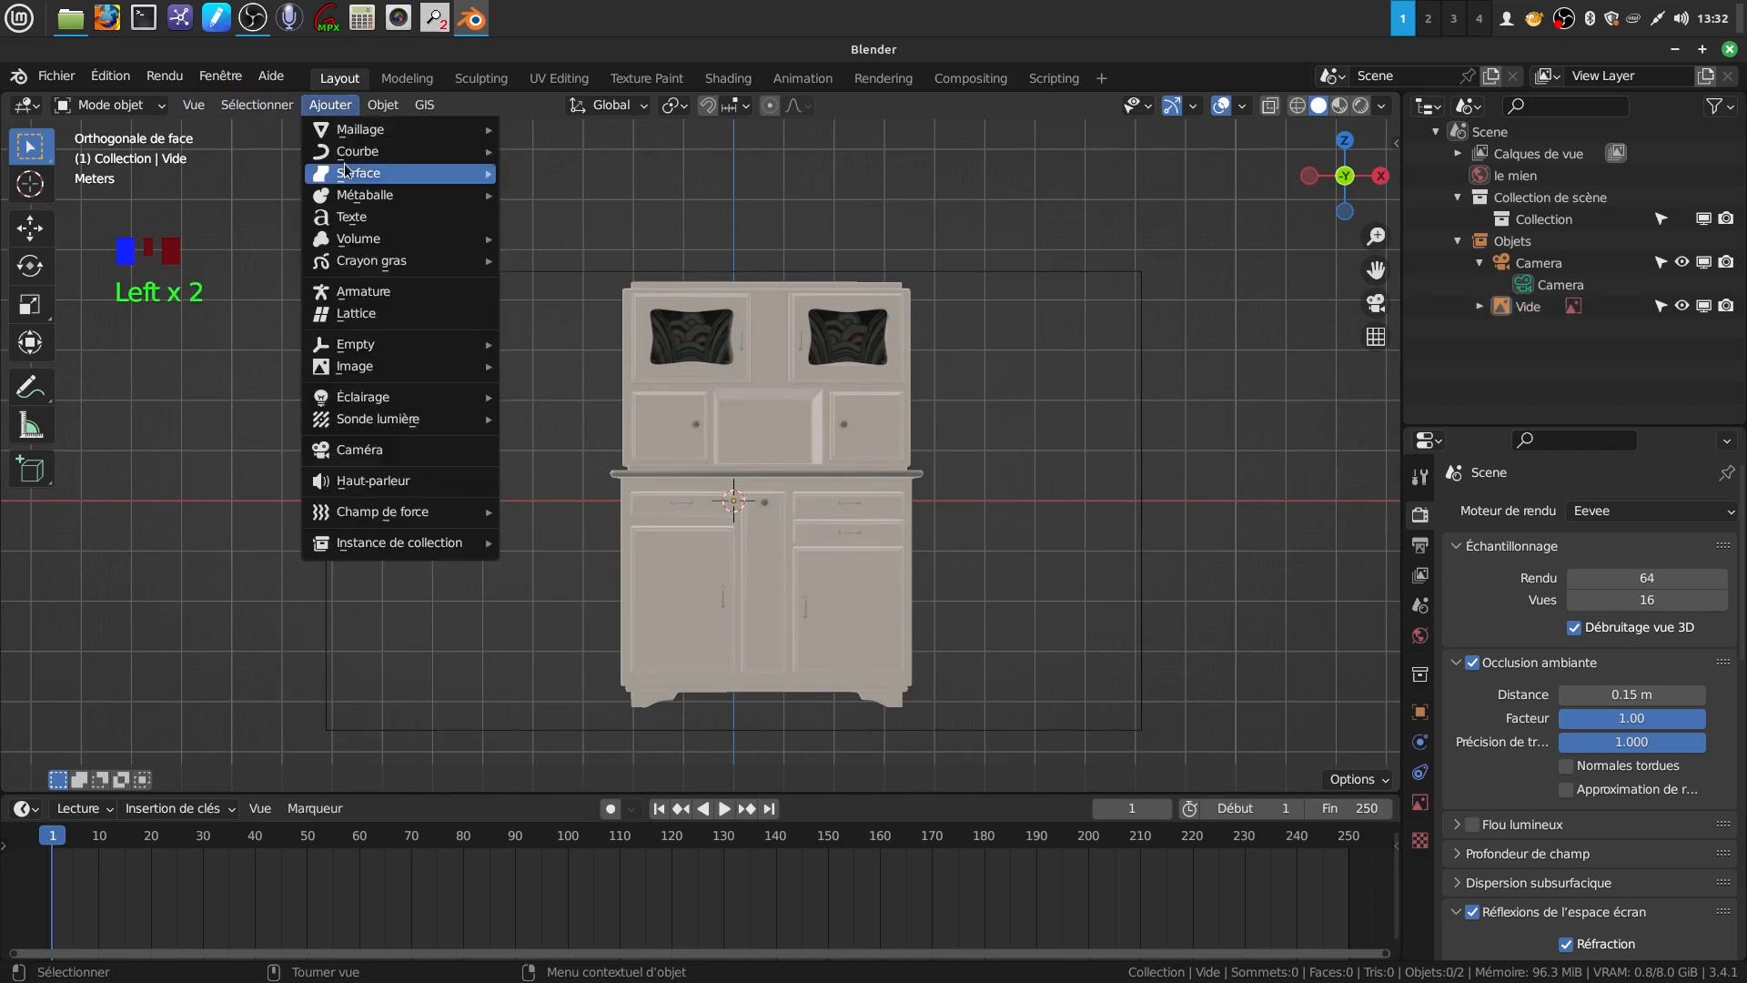
mouse_move(365, 135)
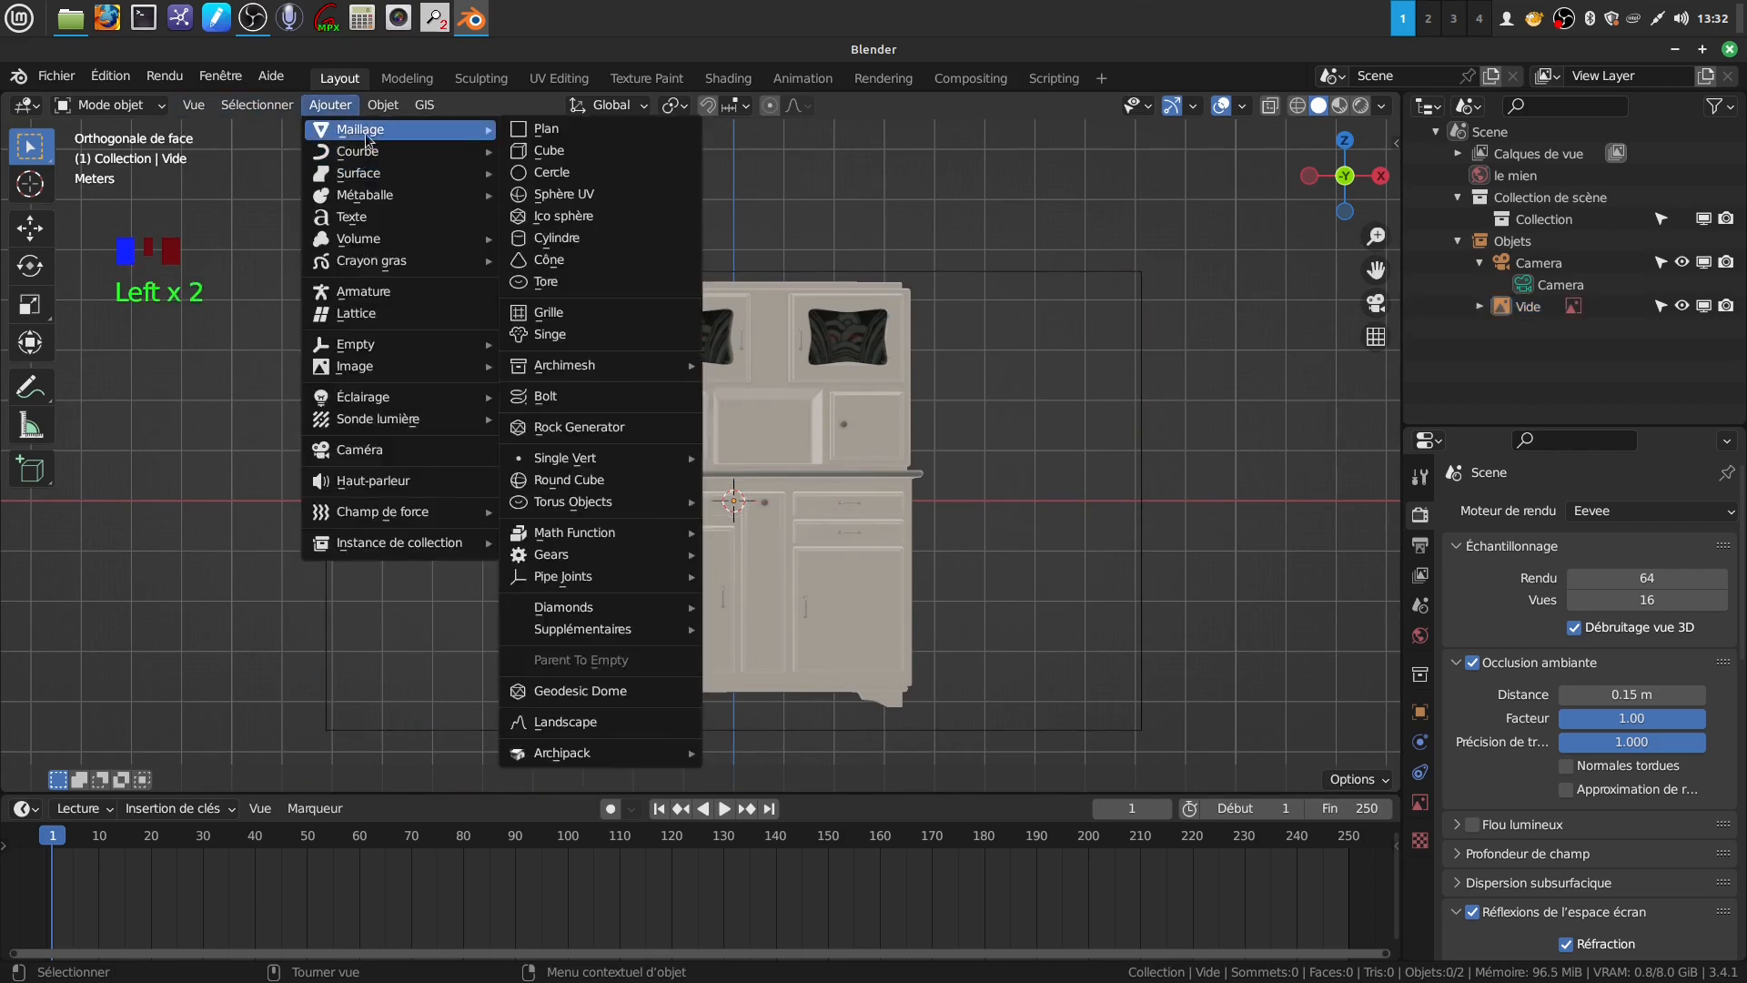
click(555, 151)
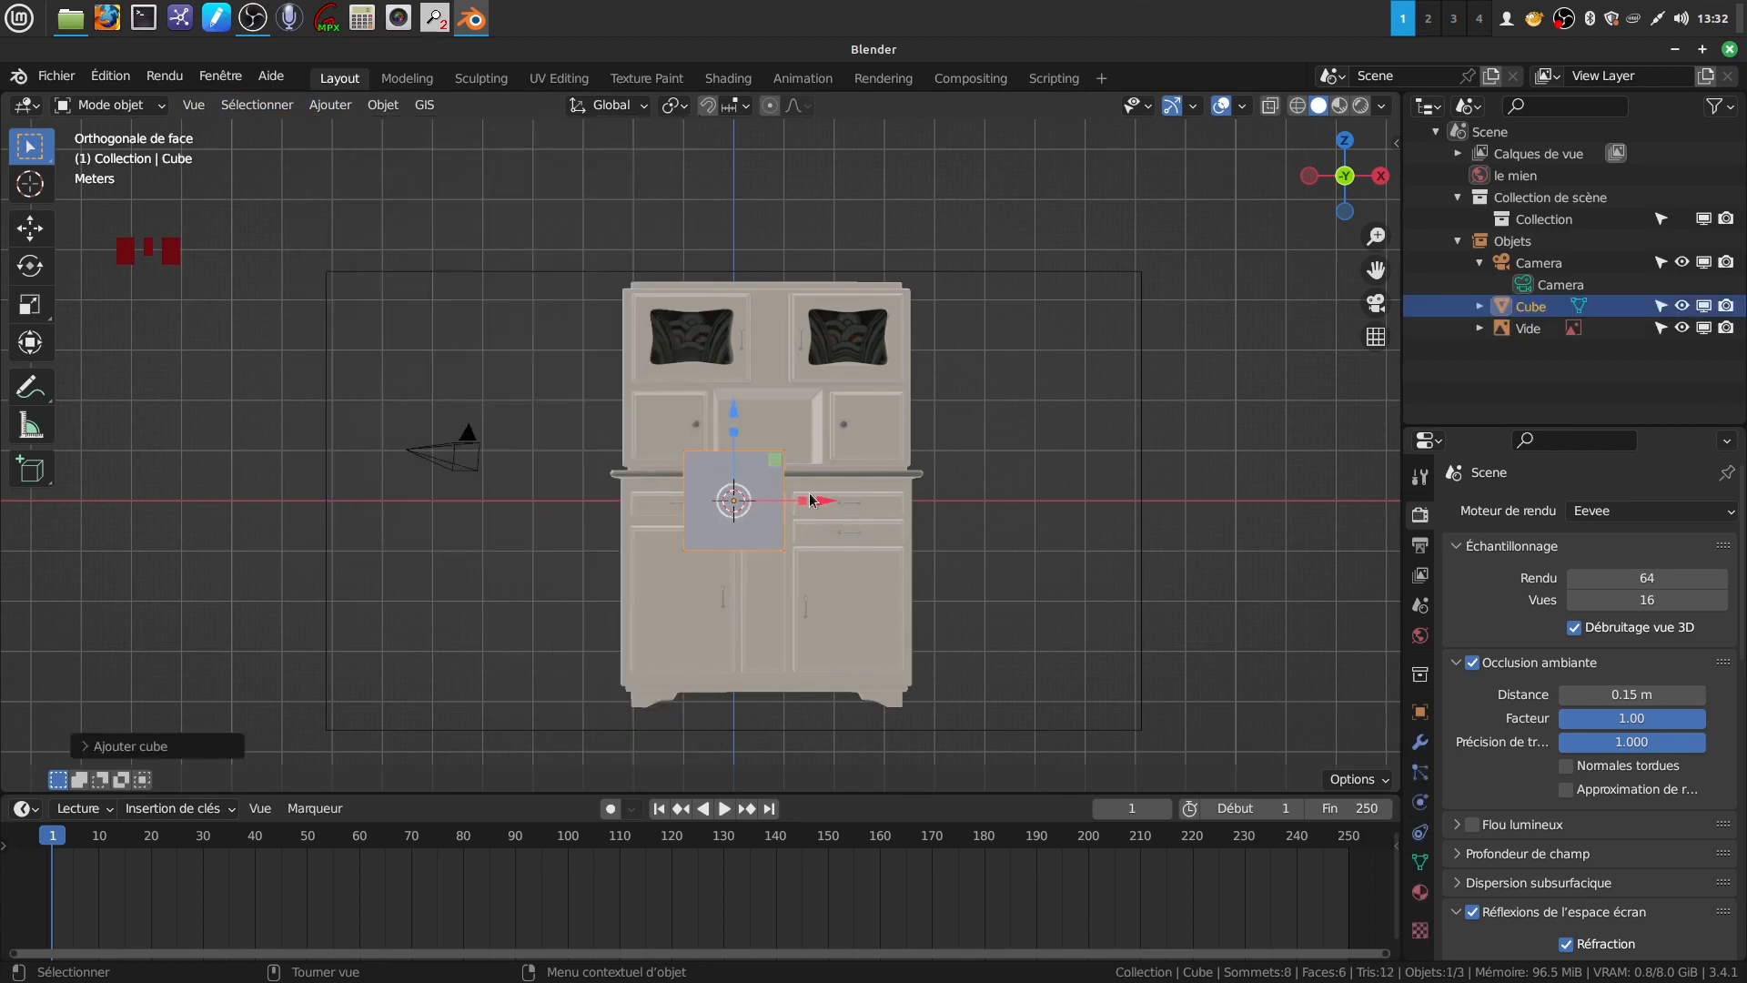
key(Tab)
drag(737, 411, 737, 404)
key(Tab)
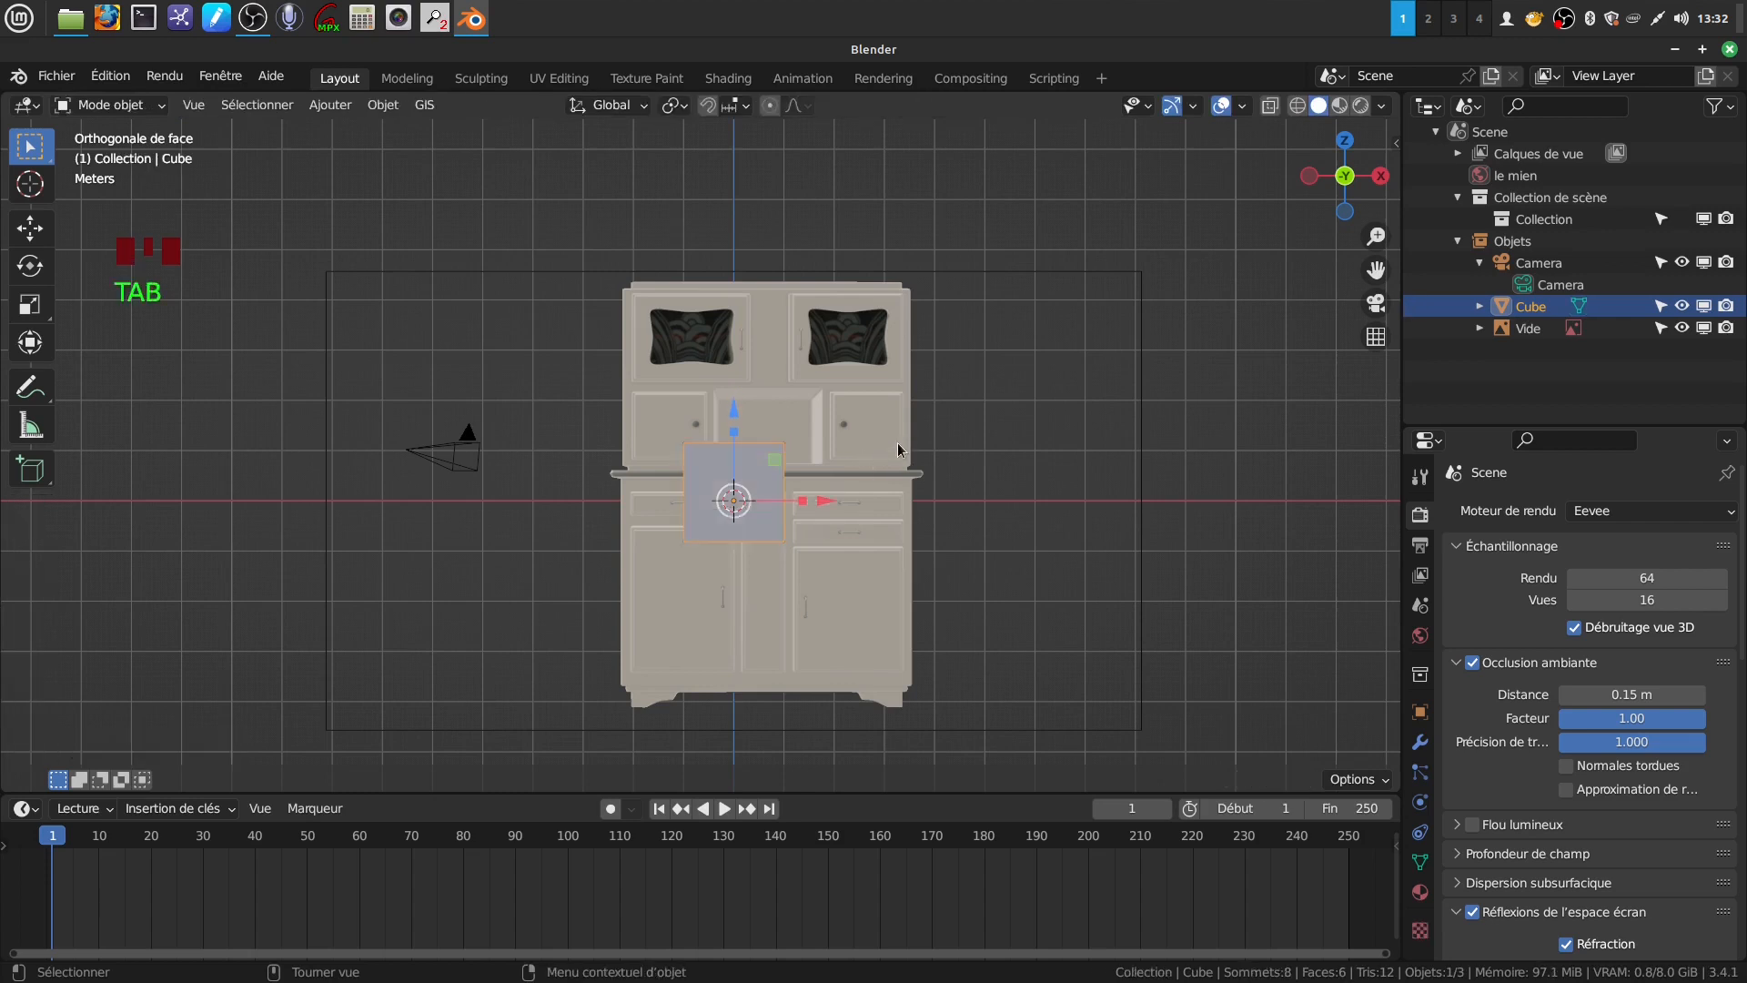
Shift the reference image in the negative X direction so the buffet is centred on the cube
click(901, 450)
drag(826, 506, 796, 505)
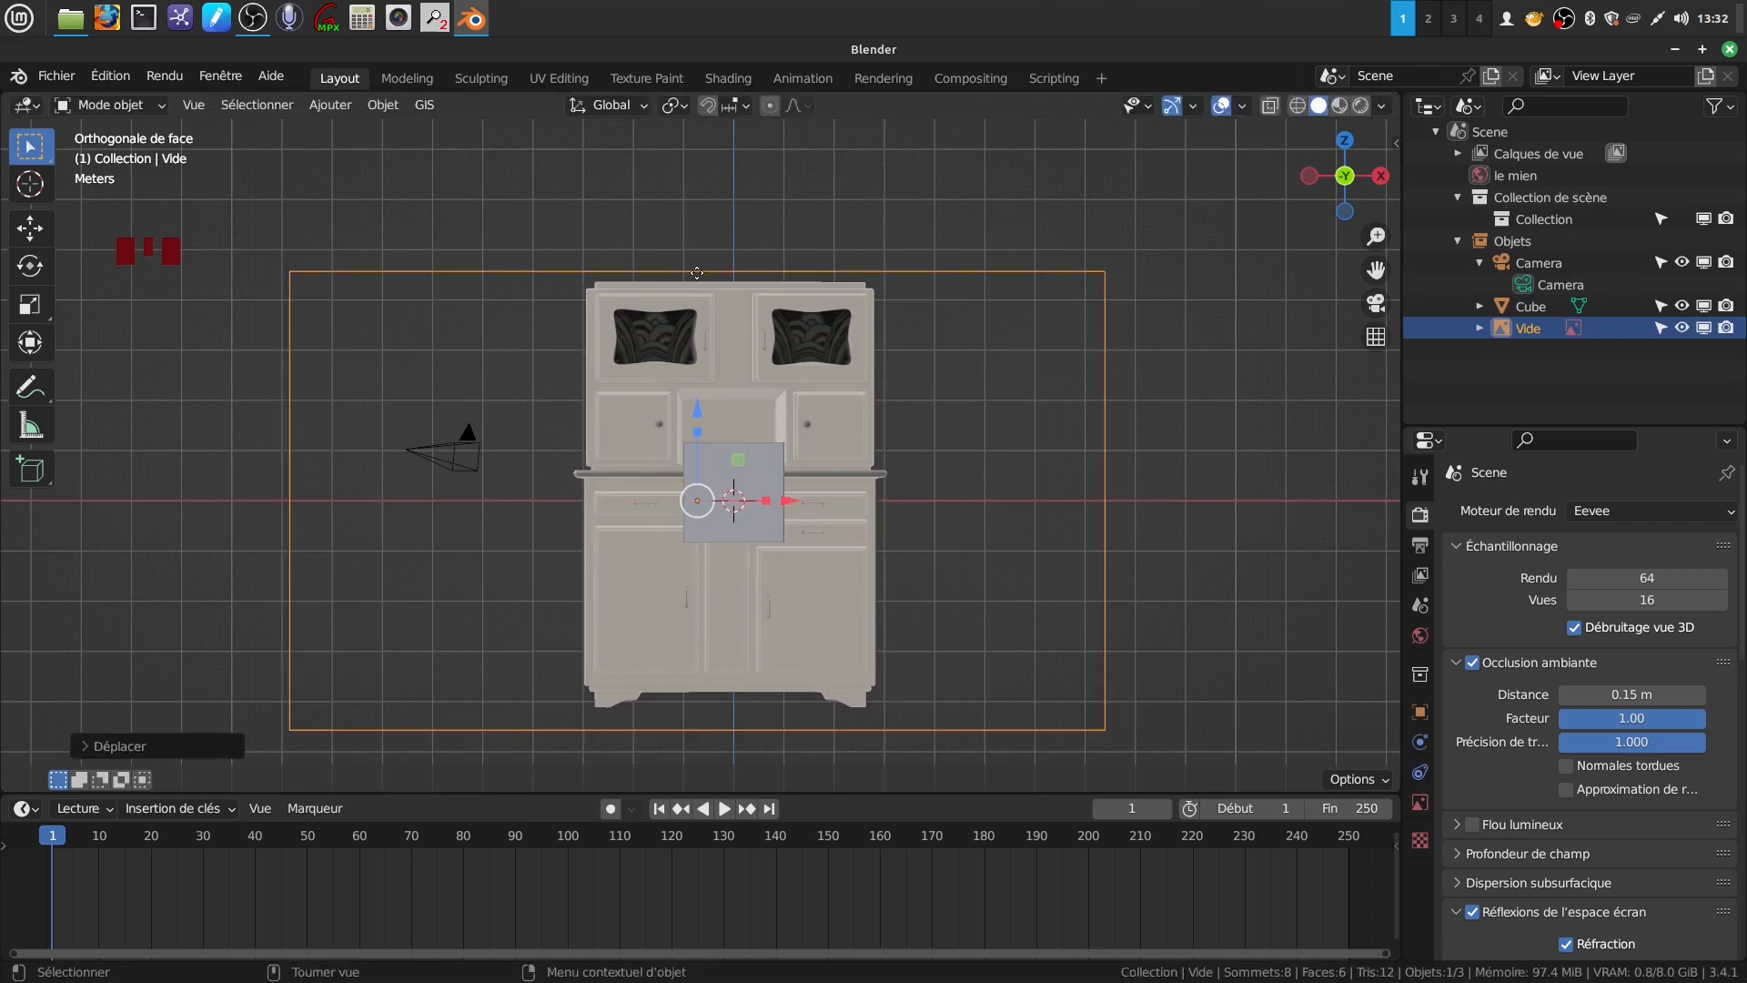
In Edit Mode, raise the cube's mesh onto the buffet's upper cabinet and enlarge it to roughly that cabinet's height
click(776, 480)
key(Tab)
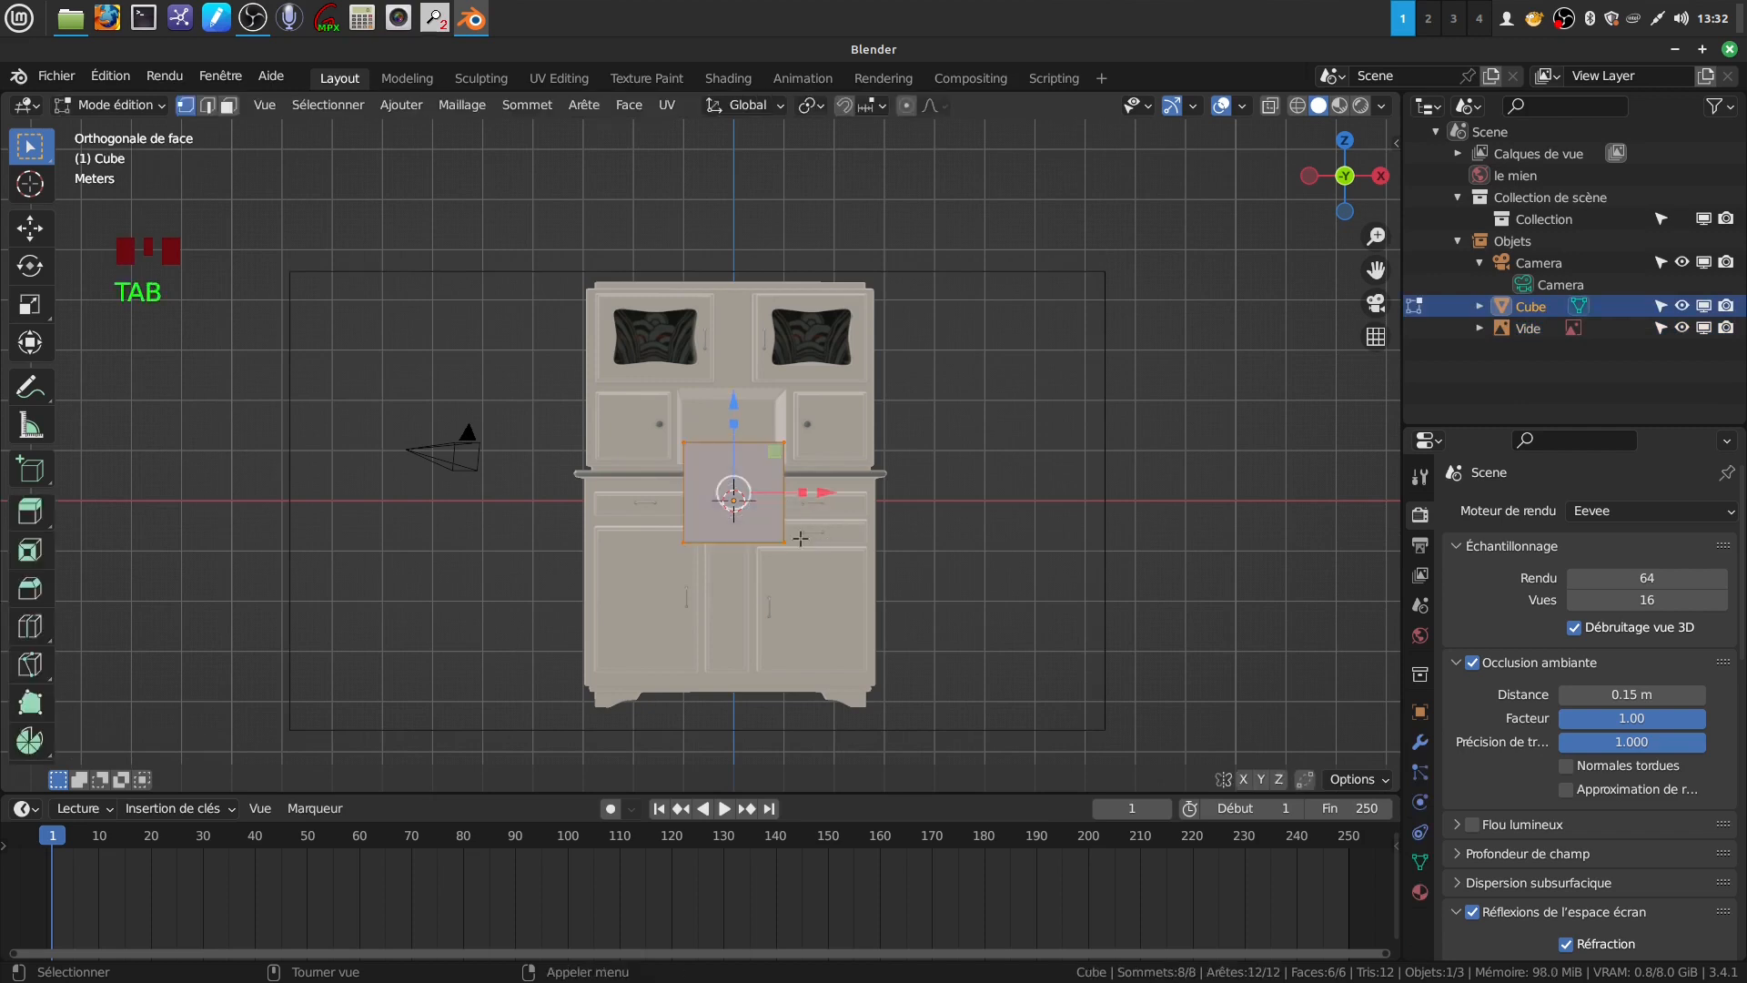
drag(733, 400, 737, 273)
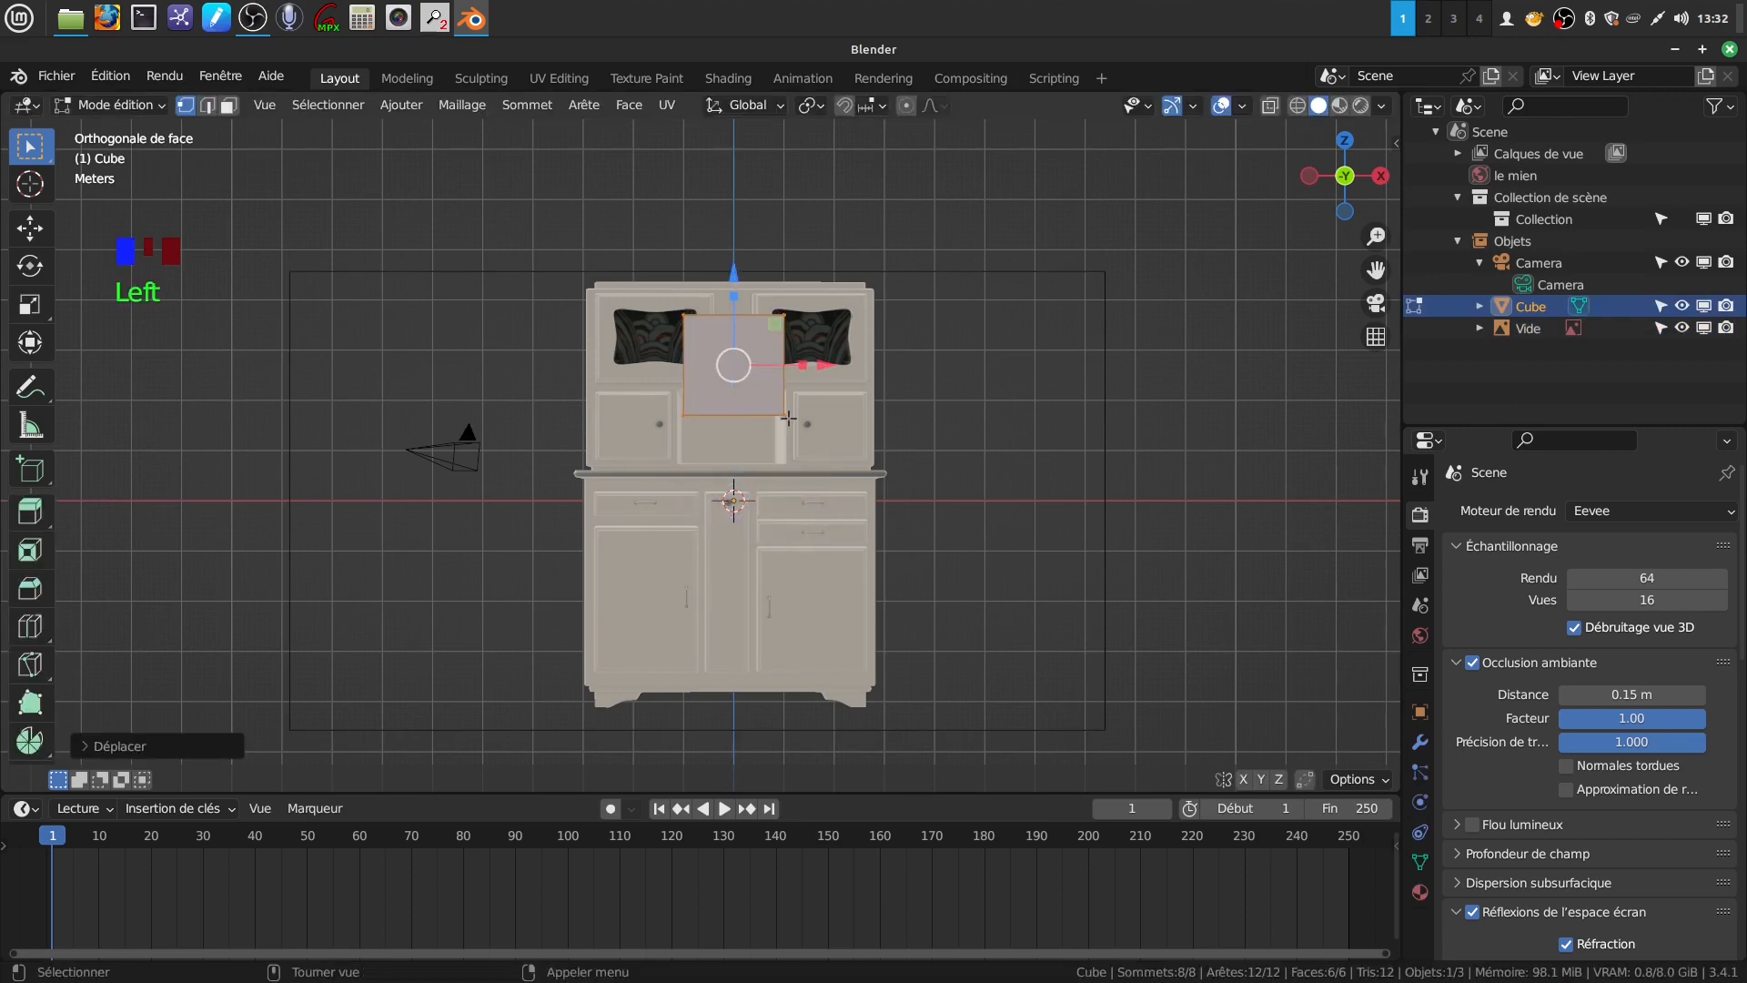
scroll(789, 417, up, 1)
key(s)
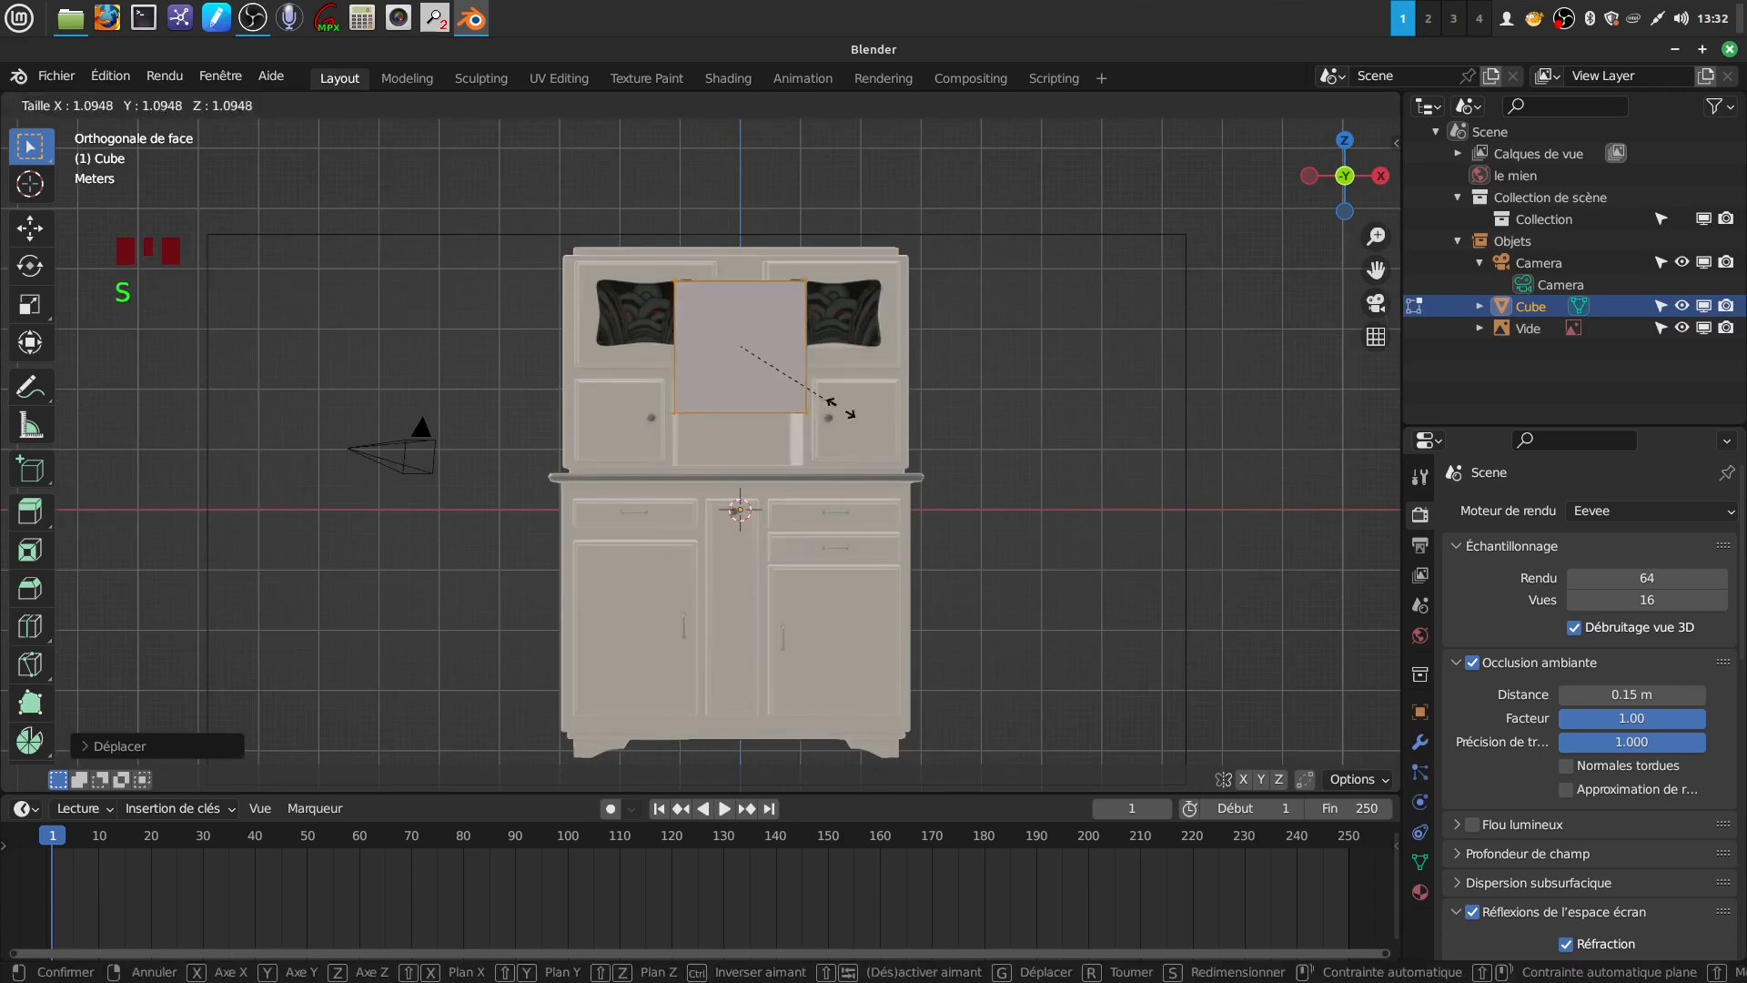
click(916, 412)
drag(734, 263, 728, 283)
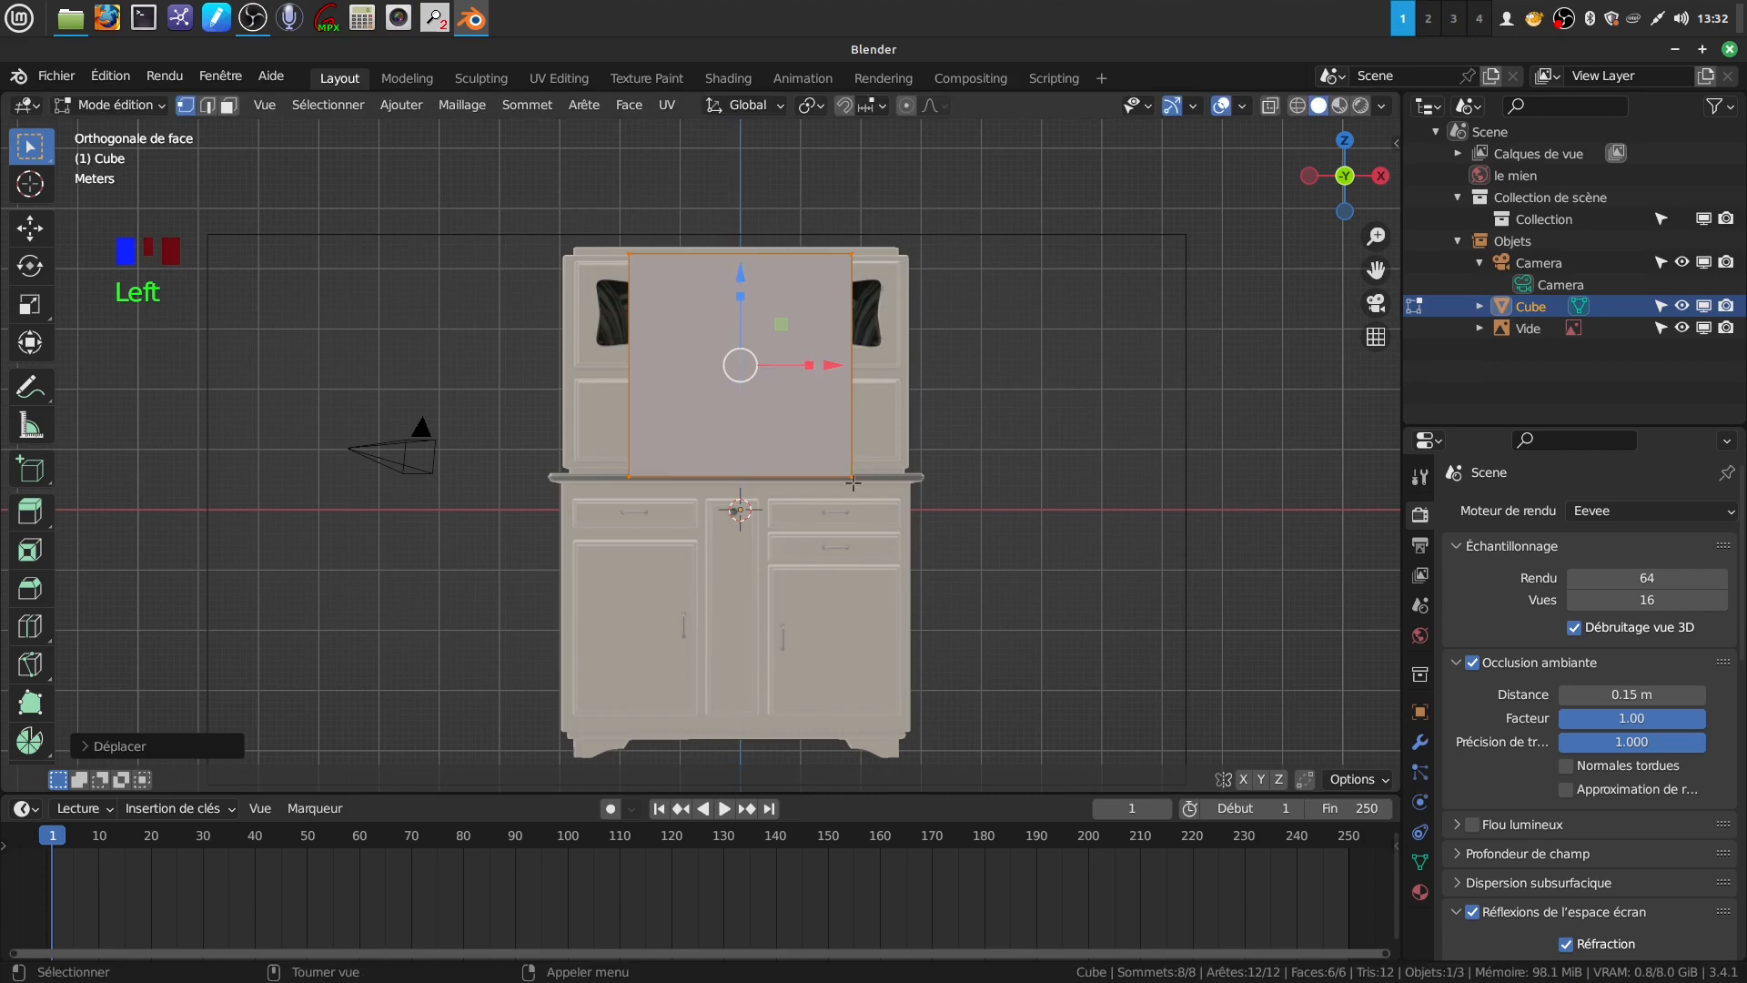
Scale the cube's mesh down to about 0.94 and nudge it up to sit within the upper cabinet's height
key(s)
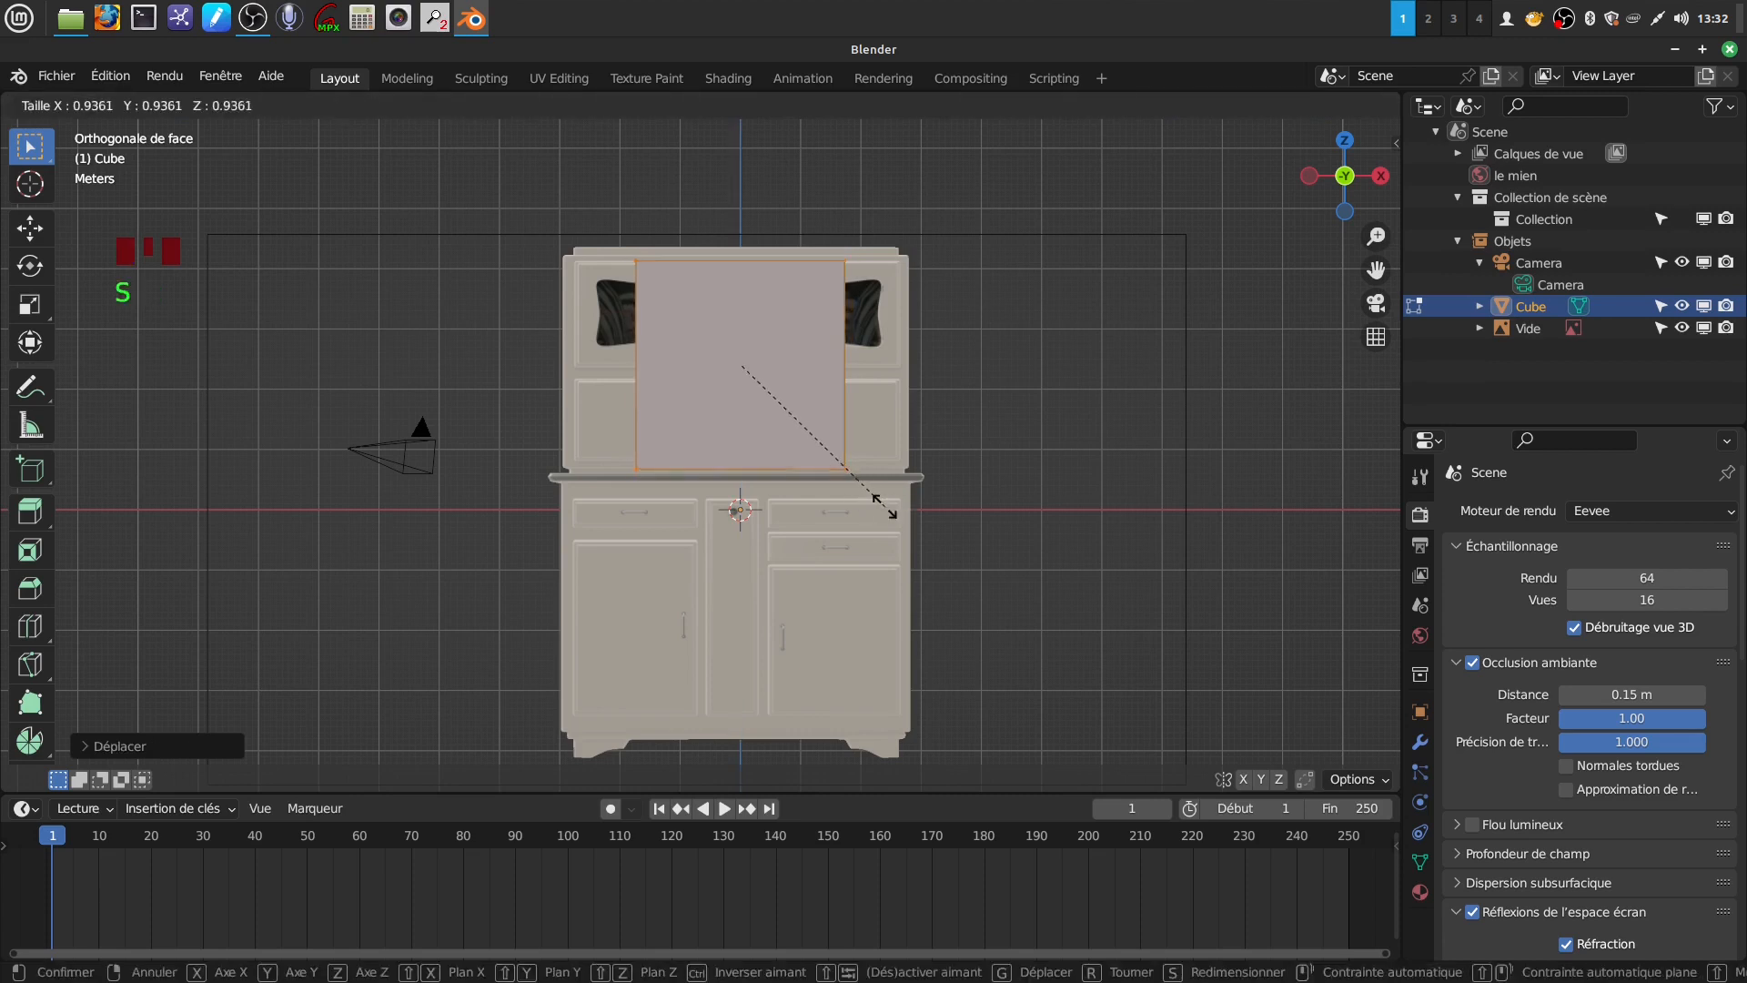
click(882, 505)
drag(741, 281, 741, 277)
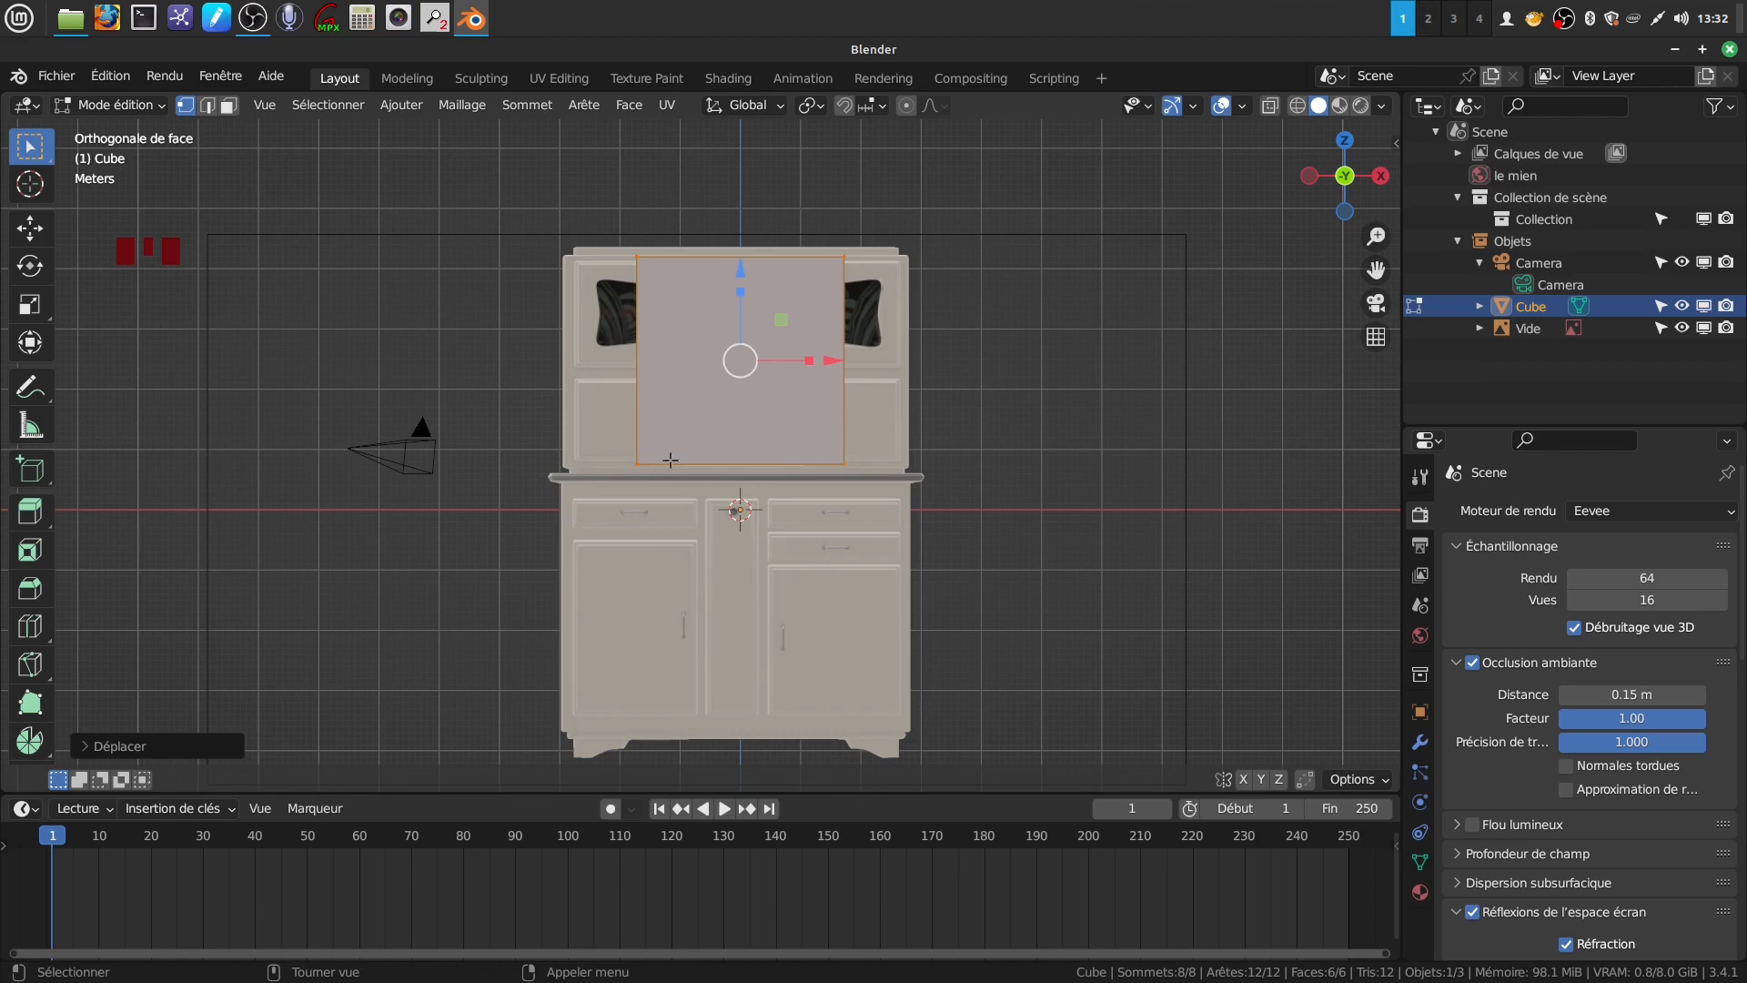
Stretch the cube's mesh along X to the upper cabinet's width and scale its depth along Y to about 0.48
drag(809, 360, 858, 351)
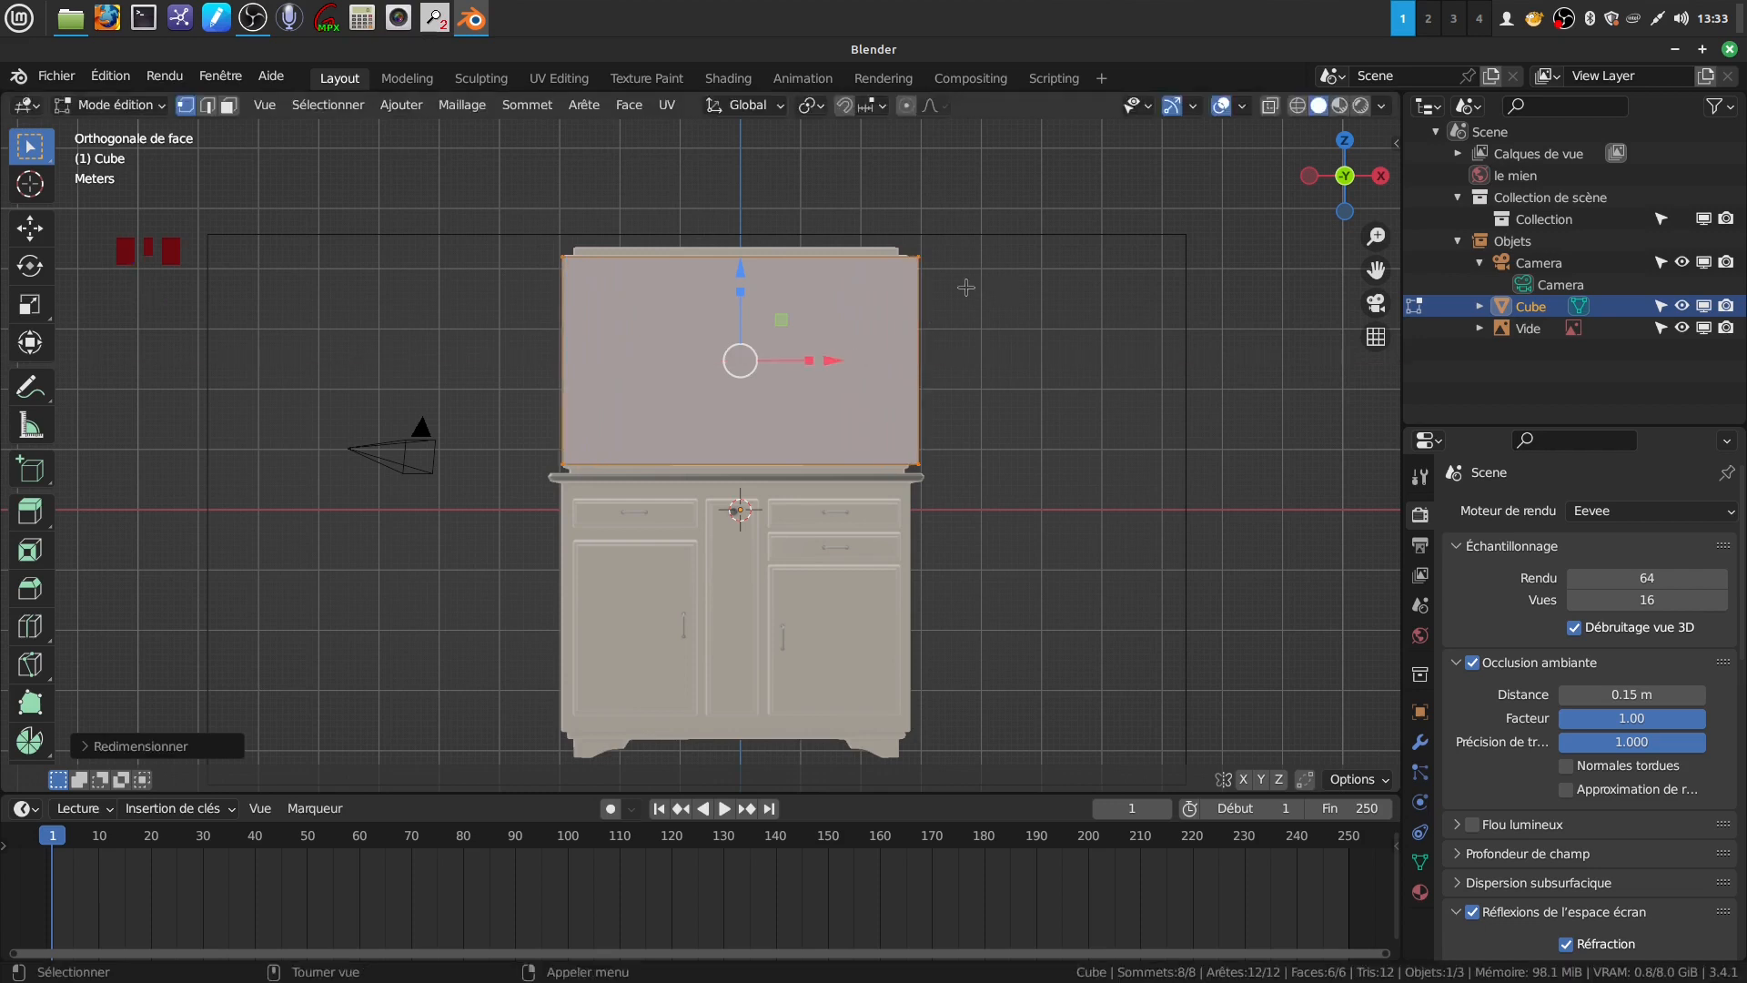
middle_drag(957, 357, 798, 314)
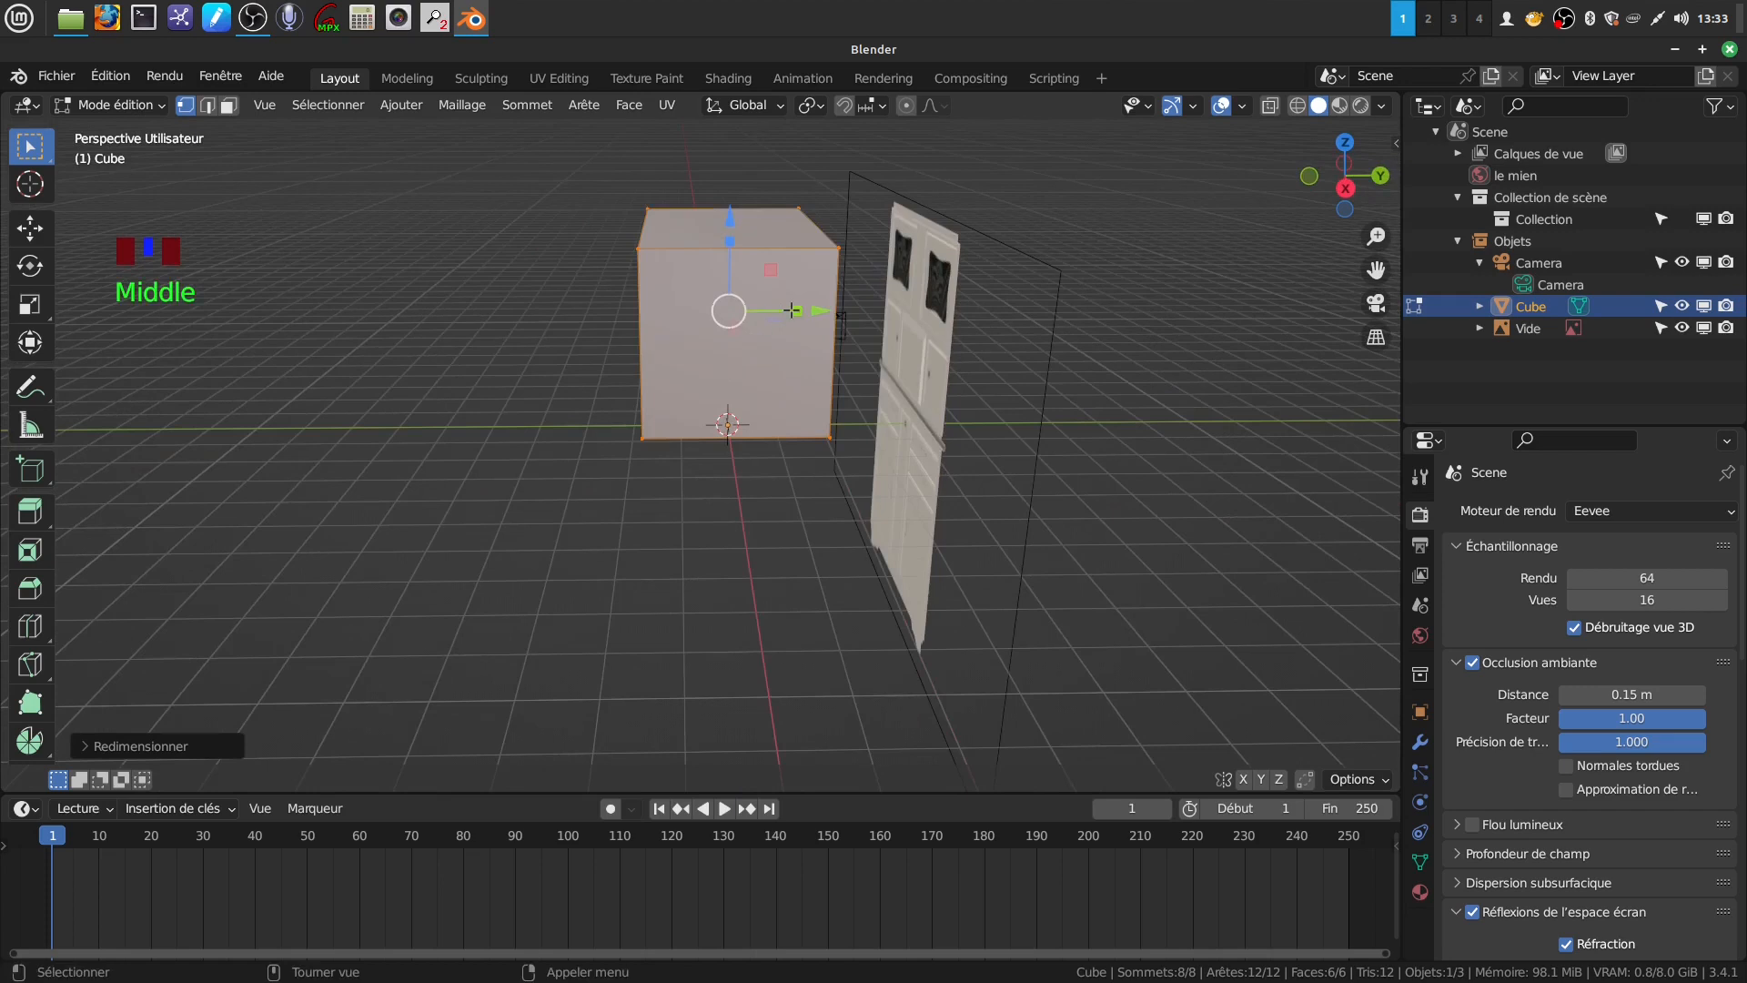
drag(793, 312, 766, 316)
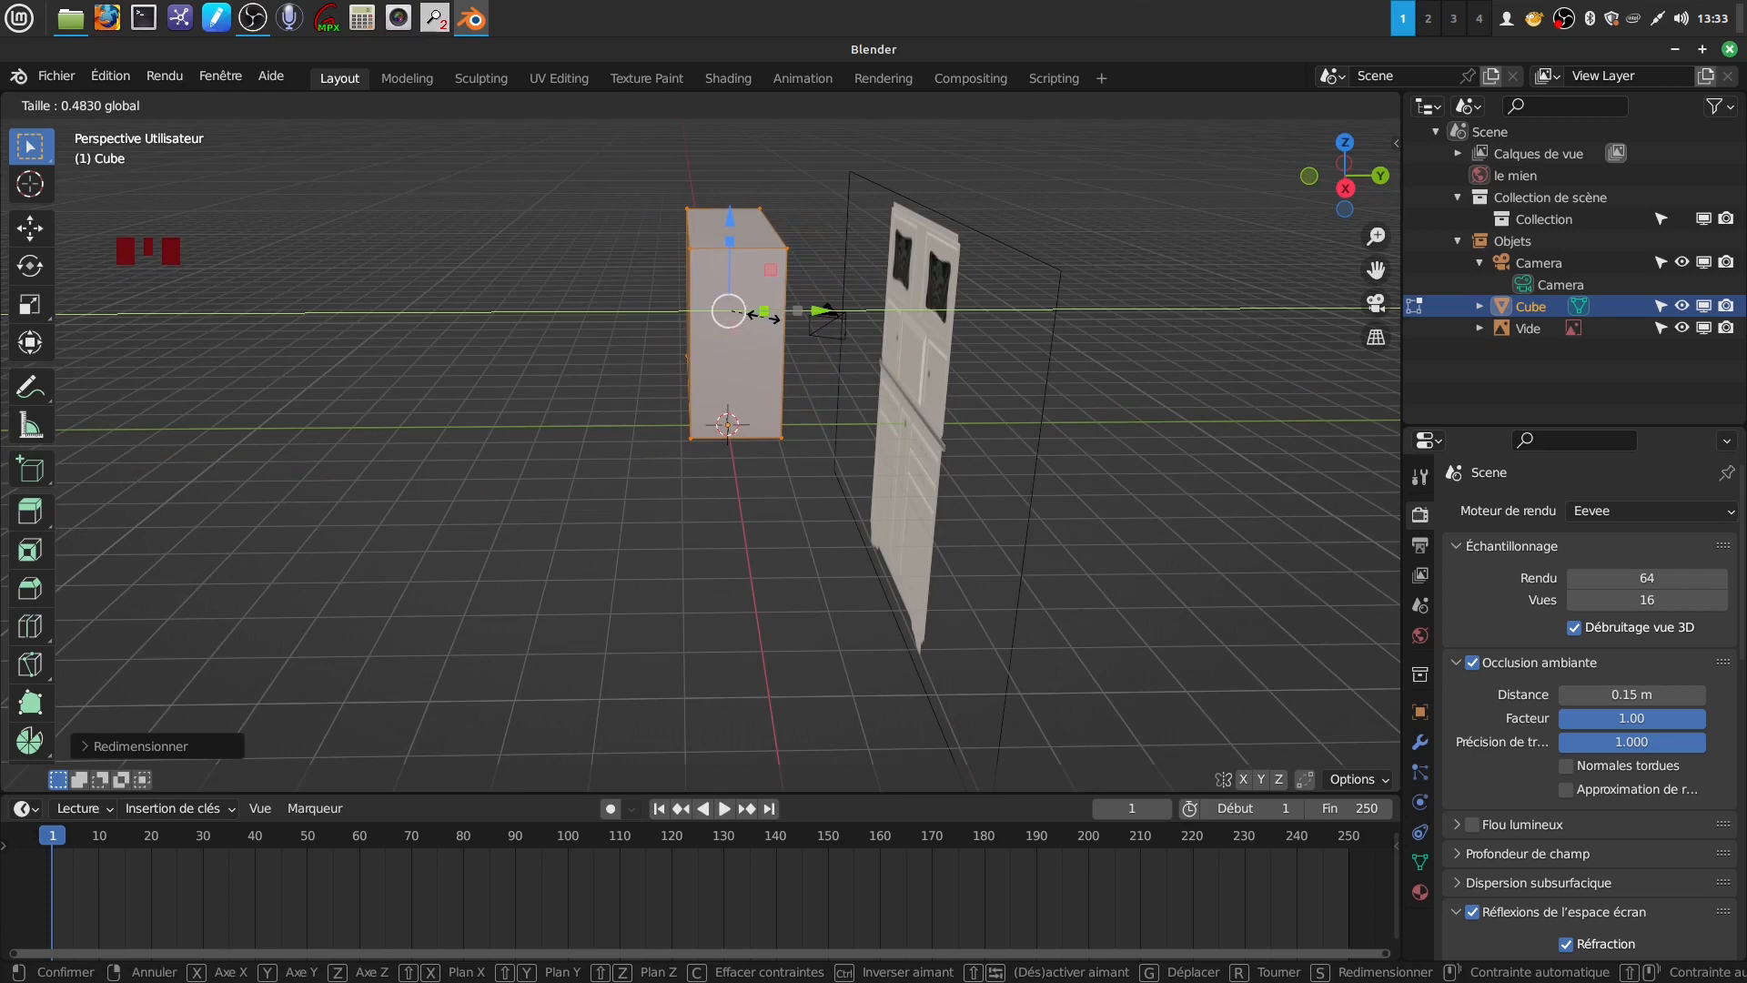
drag(766, 316, 765, 316)
In face selection mode, select the cube's upper and lower faces and inset them by about 0.11 m
middle_drag(765, 315, 804, 592)
key(KP_1)
scroll(832, 427, up, 2)
click(229, 105)
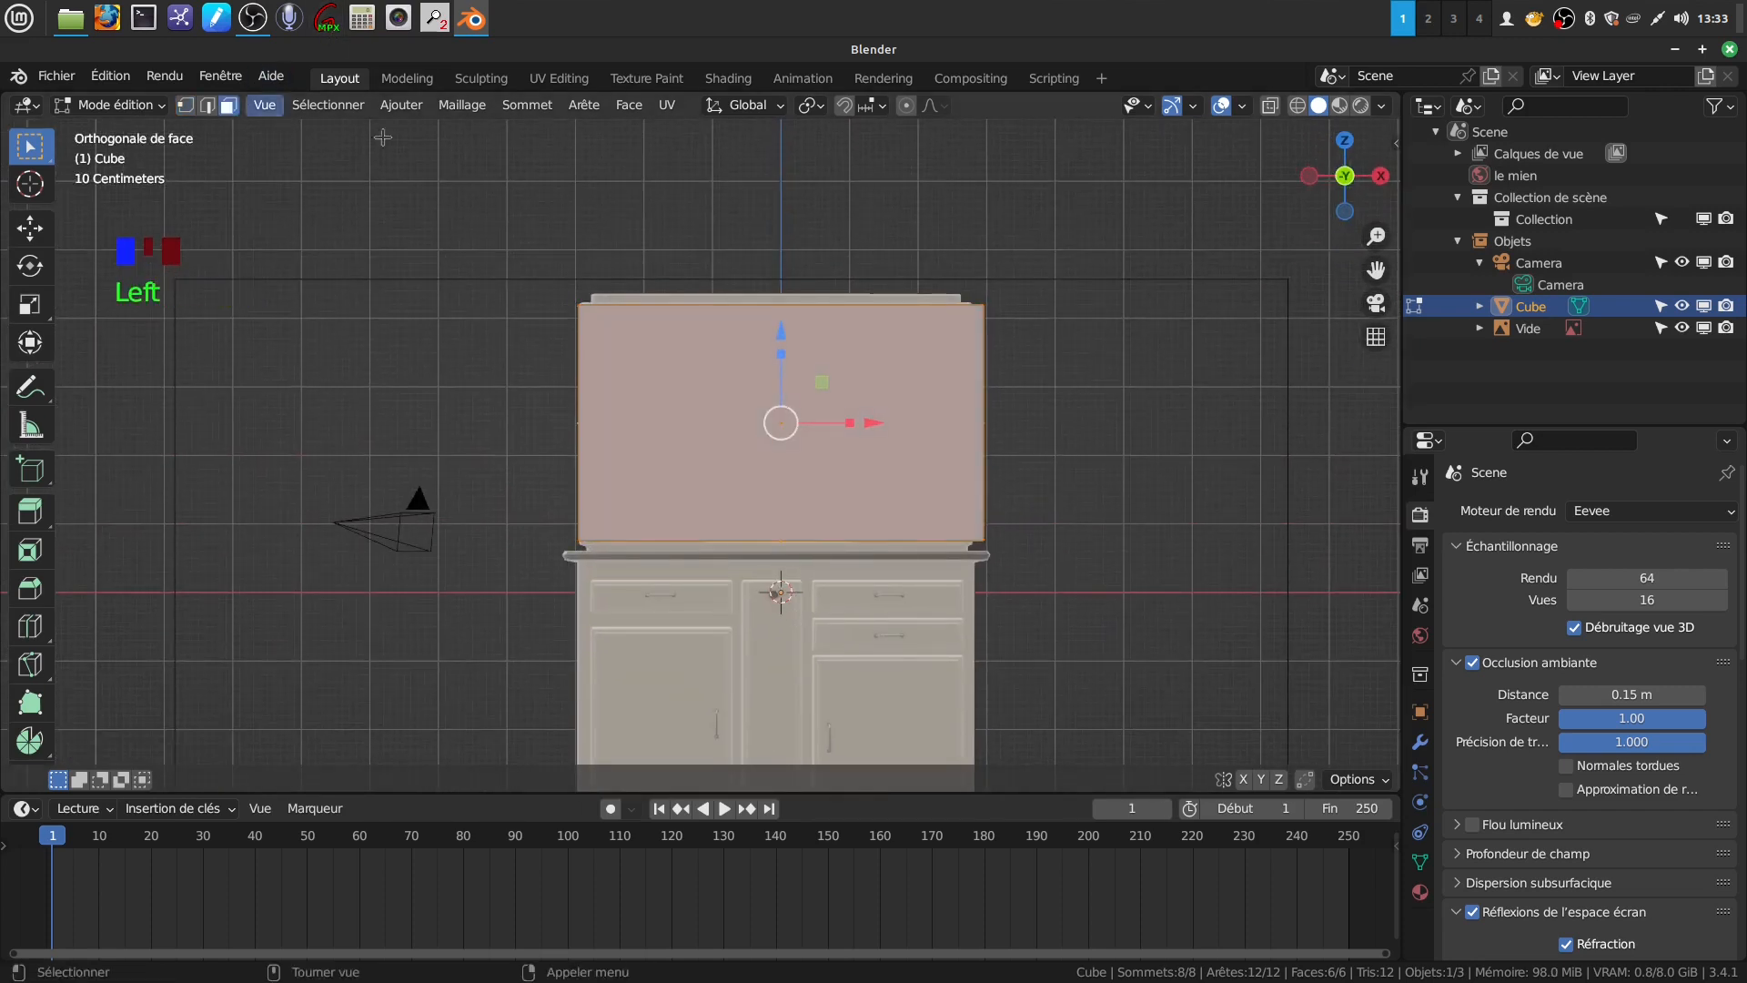
click(781, 106)
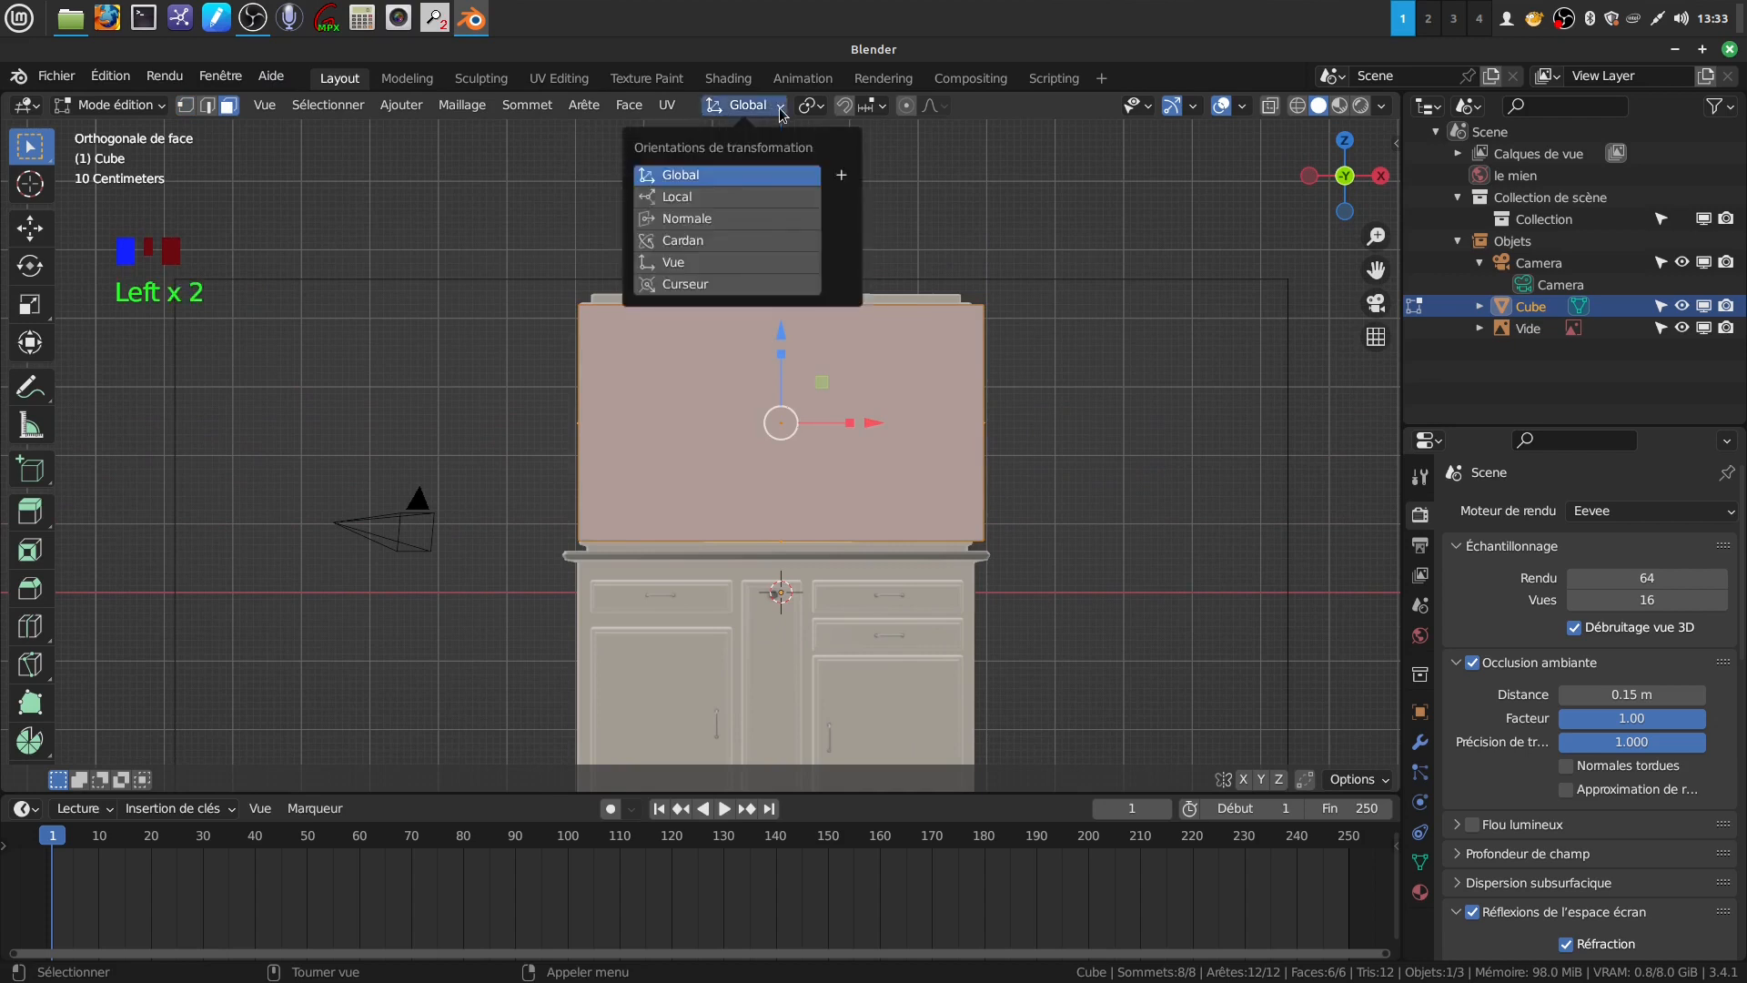
drag(816, 106, 864, 180)
middle_drag(805, 300, 772, 394)
click(773, 394)
middle_drag(780, 455, 827, 556)
shift+click(808, 524)
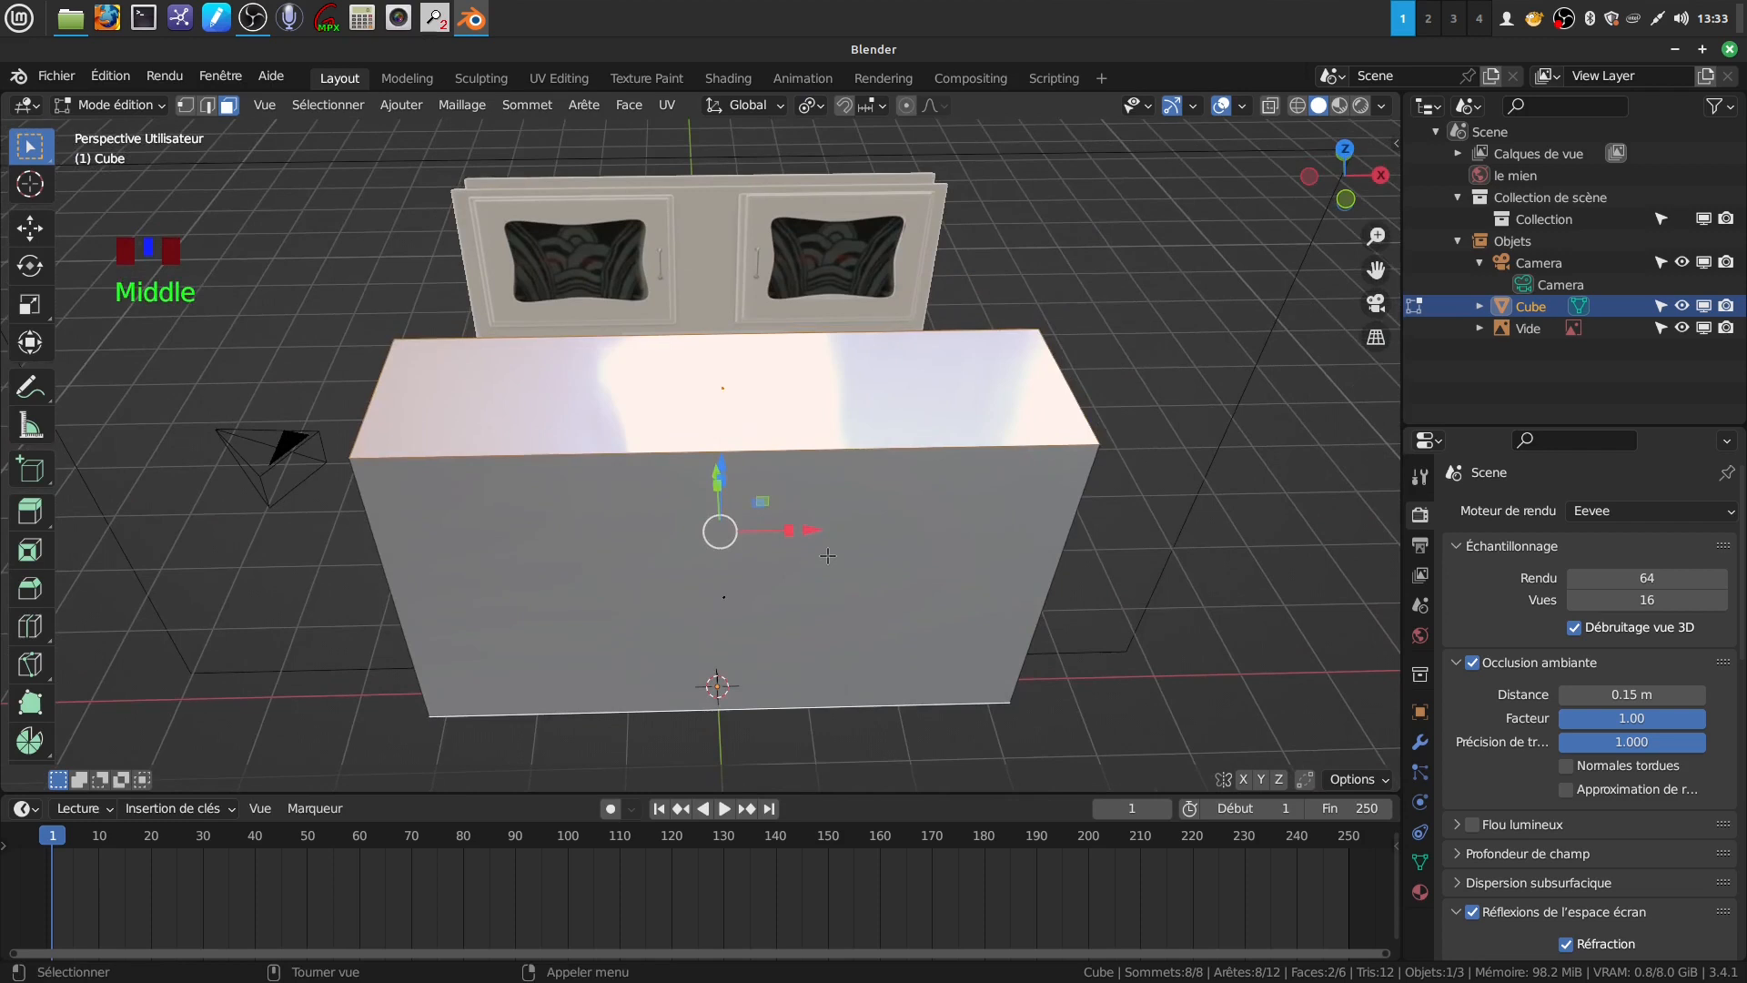
key(KP_7)
key(i)
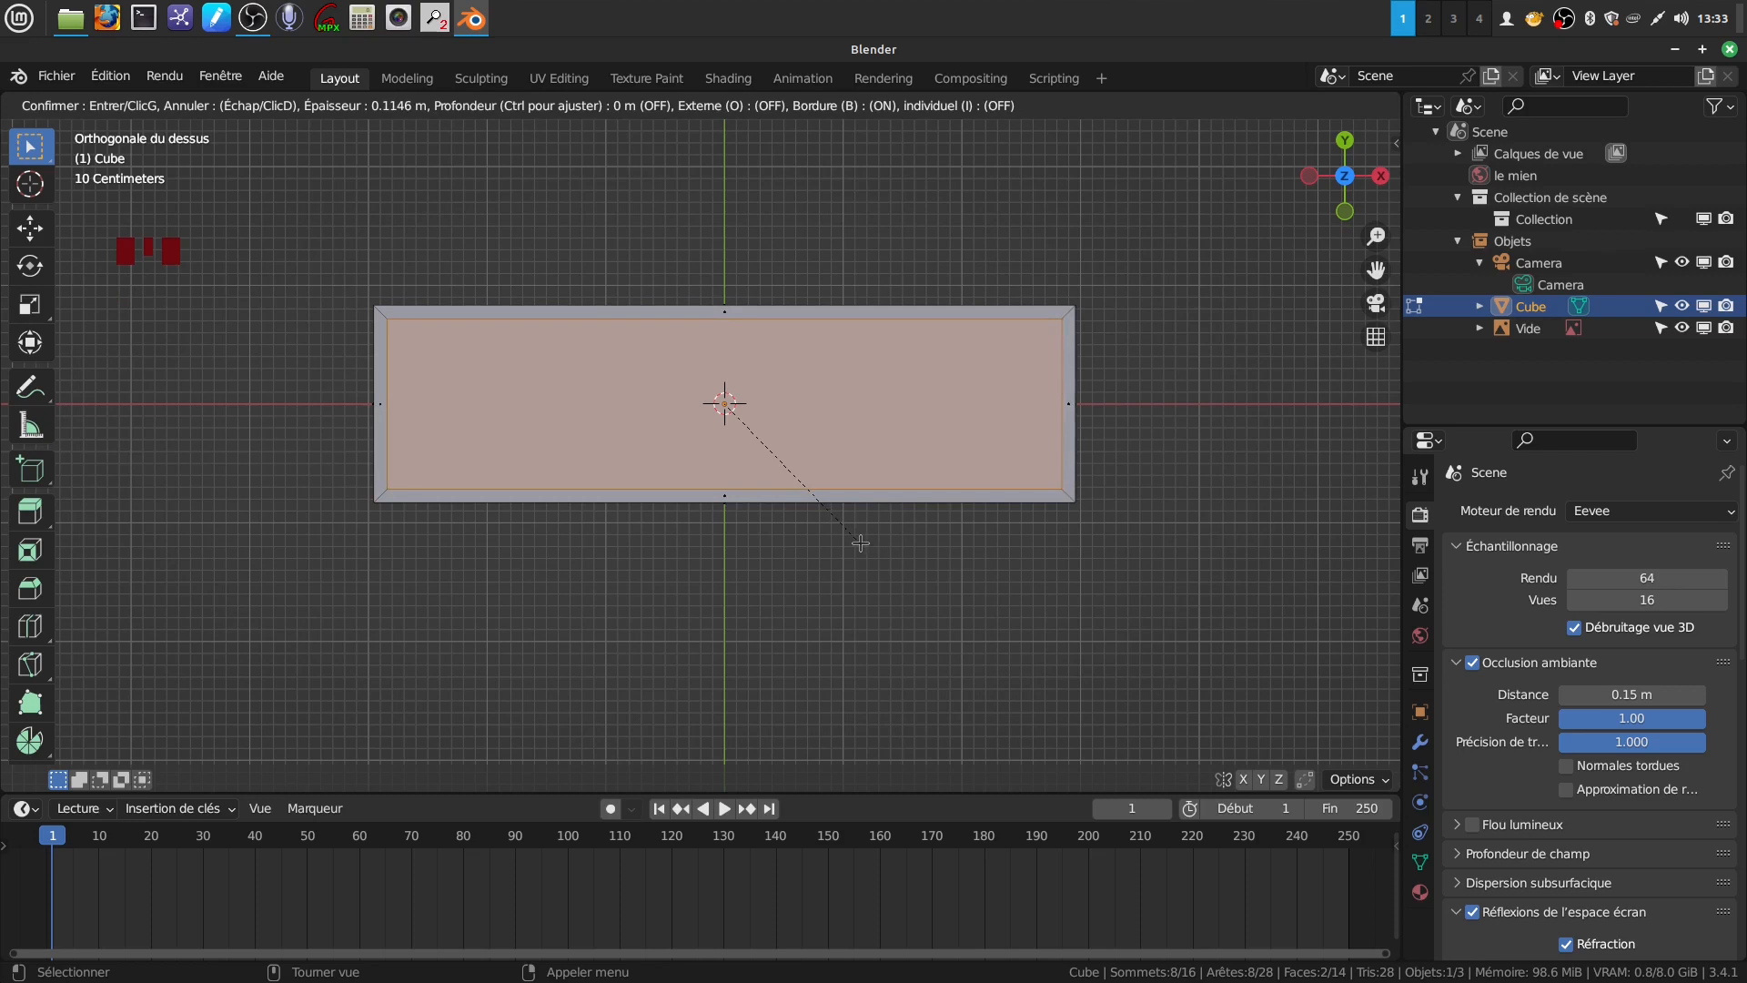
click(860, 542)
Extrude the inset upper and lower faces and scale them outward along Z by about 1.06, fine-tuning the ledges against the reference
middle_drag(840, 580, 821, 445)
click(813, 106)
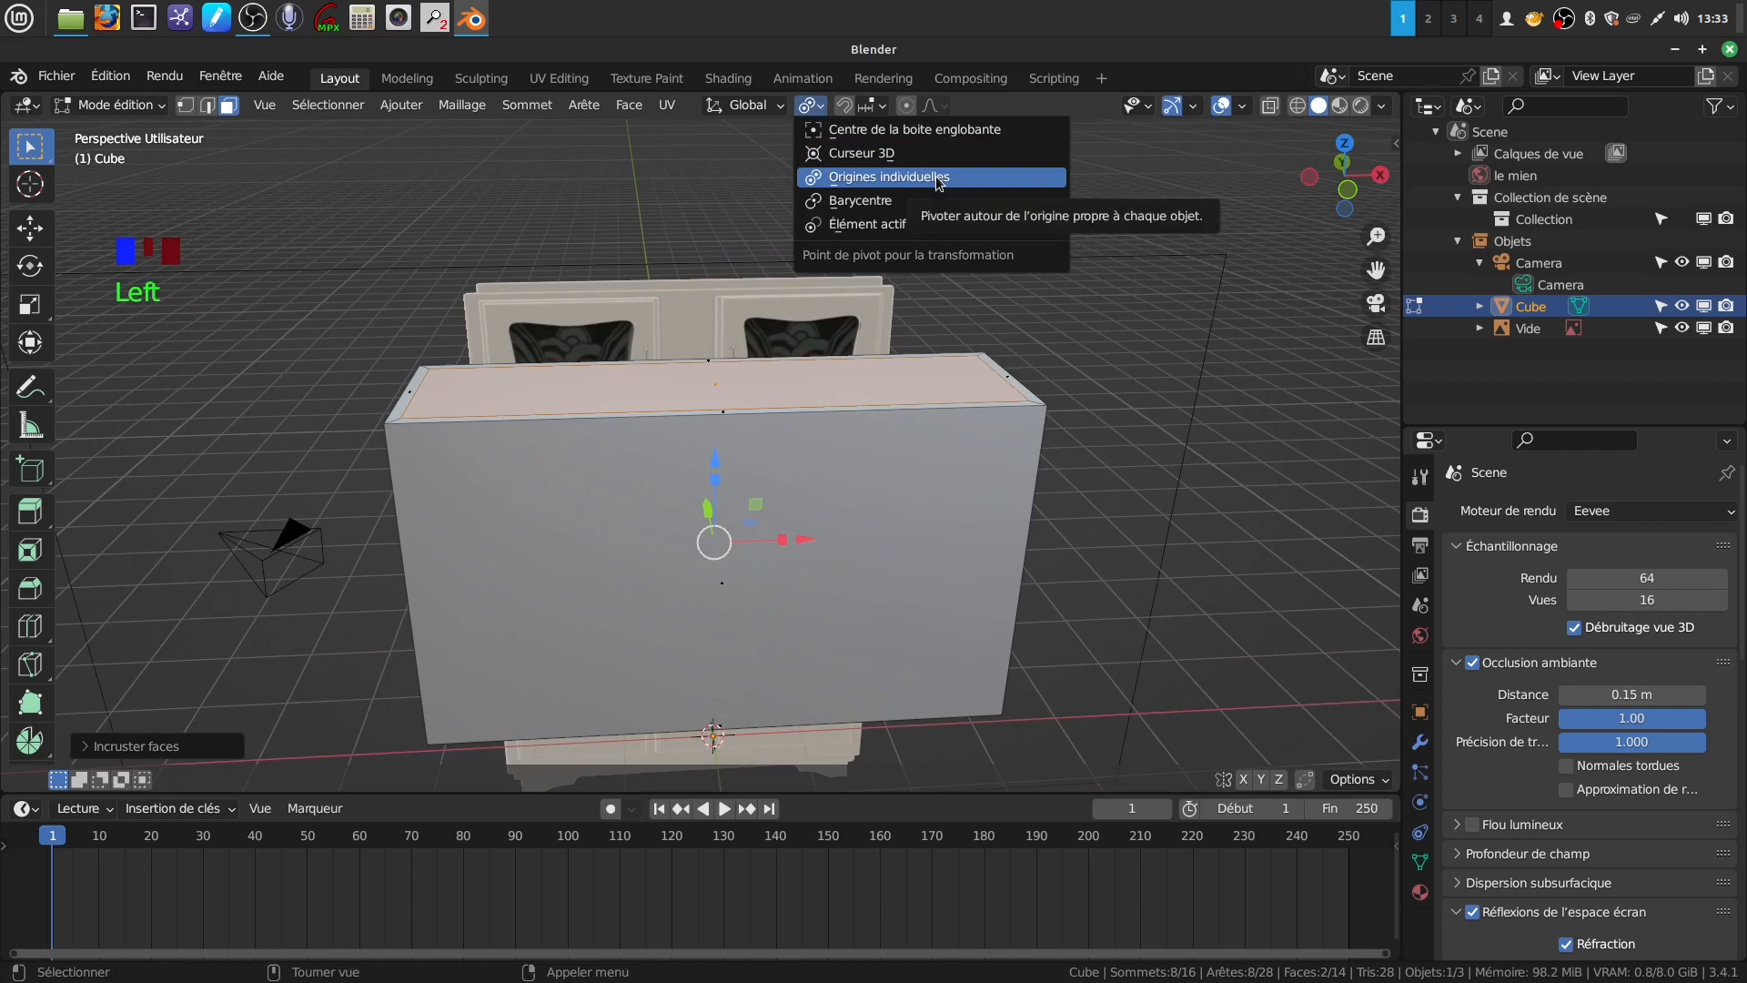
middle_drag(882, 496, 874, 463)
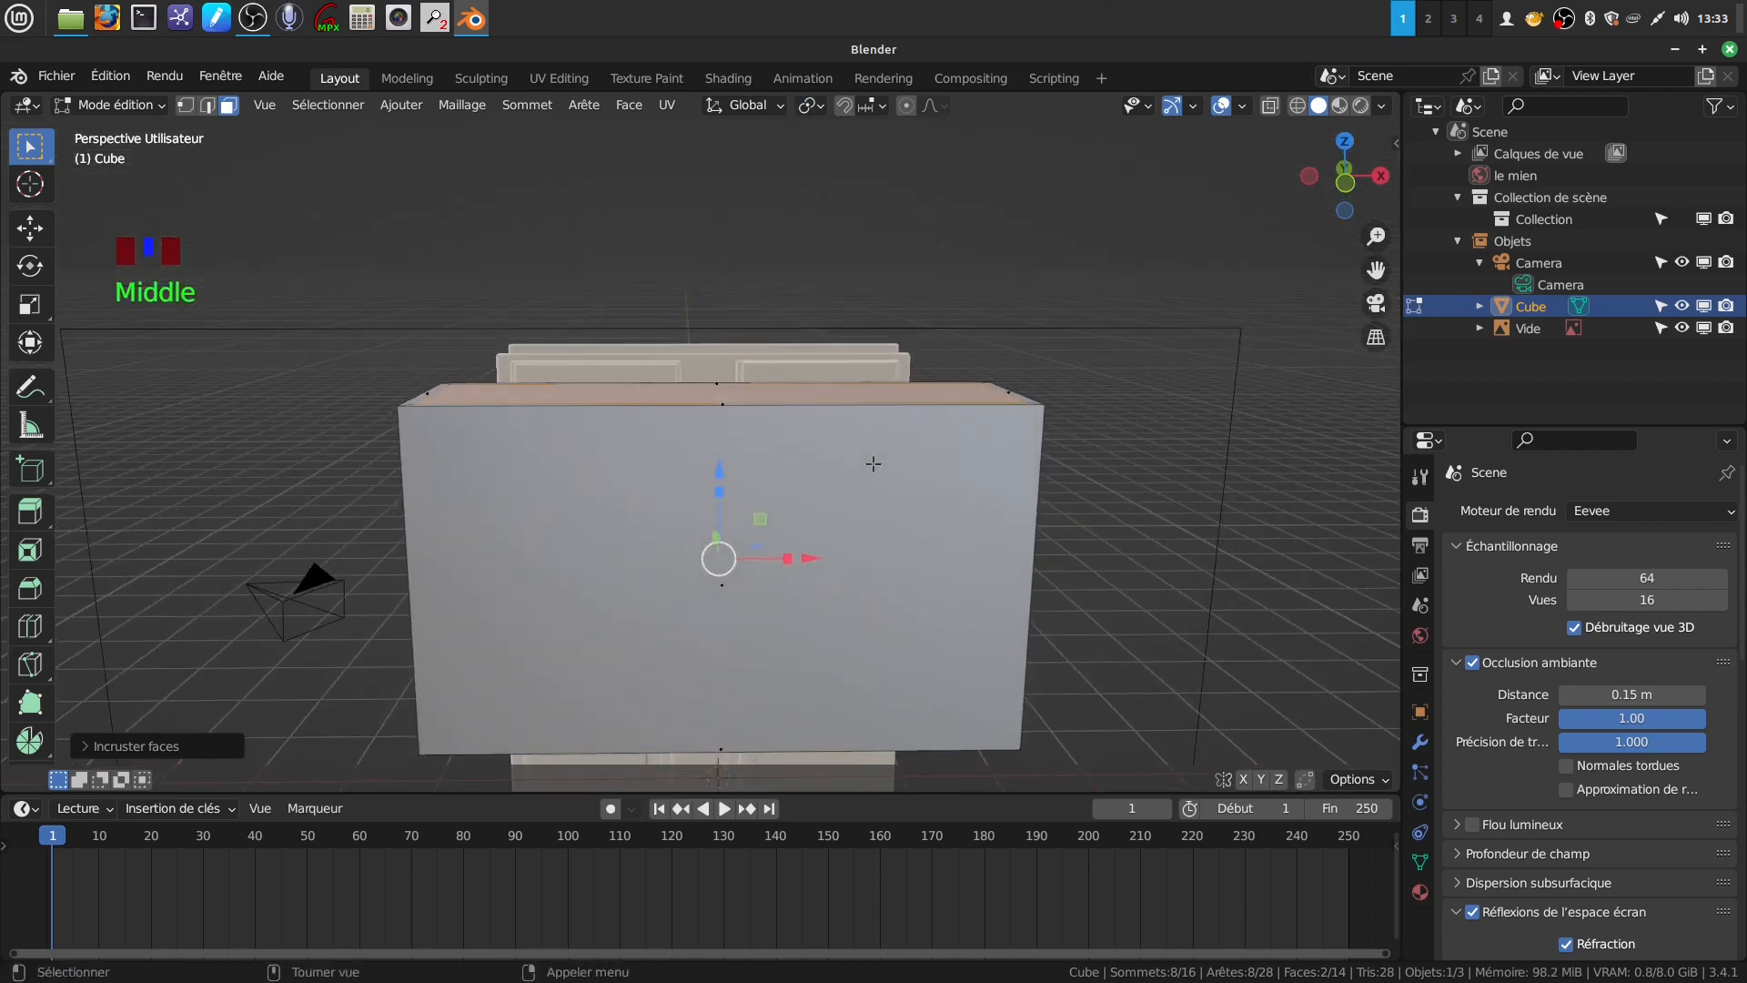
key(e)
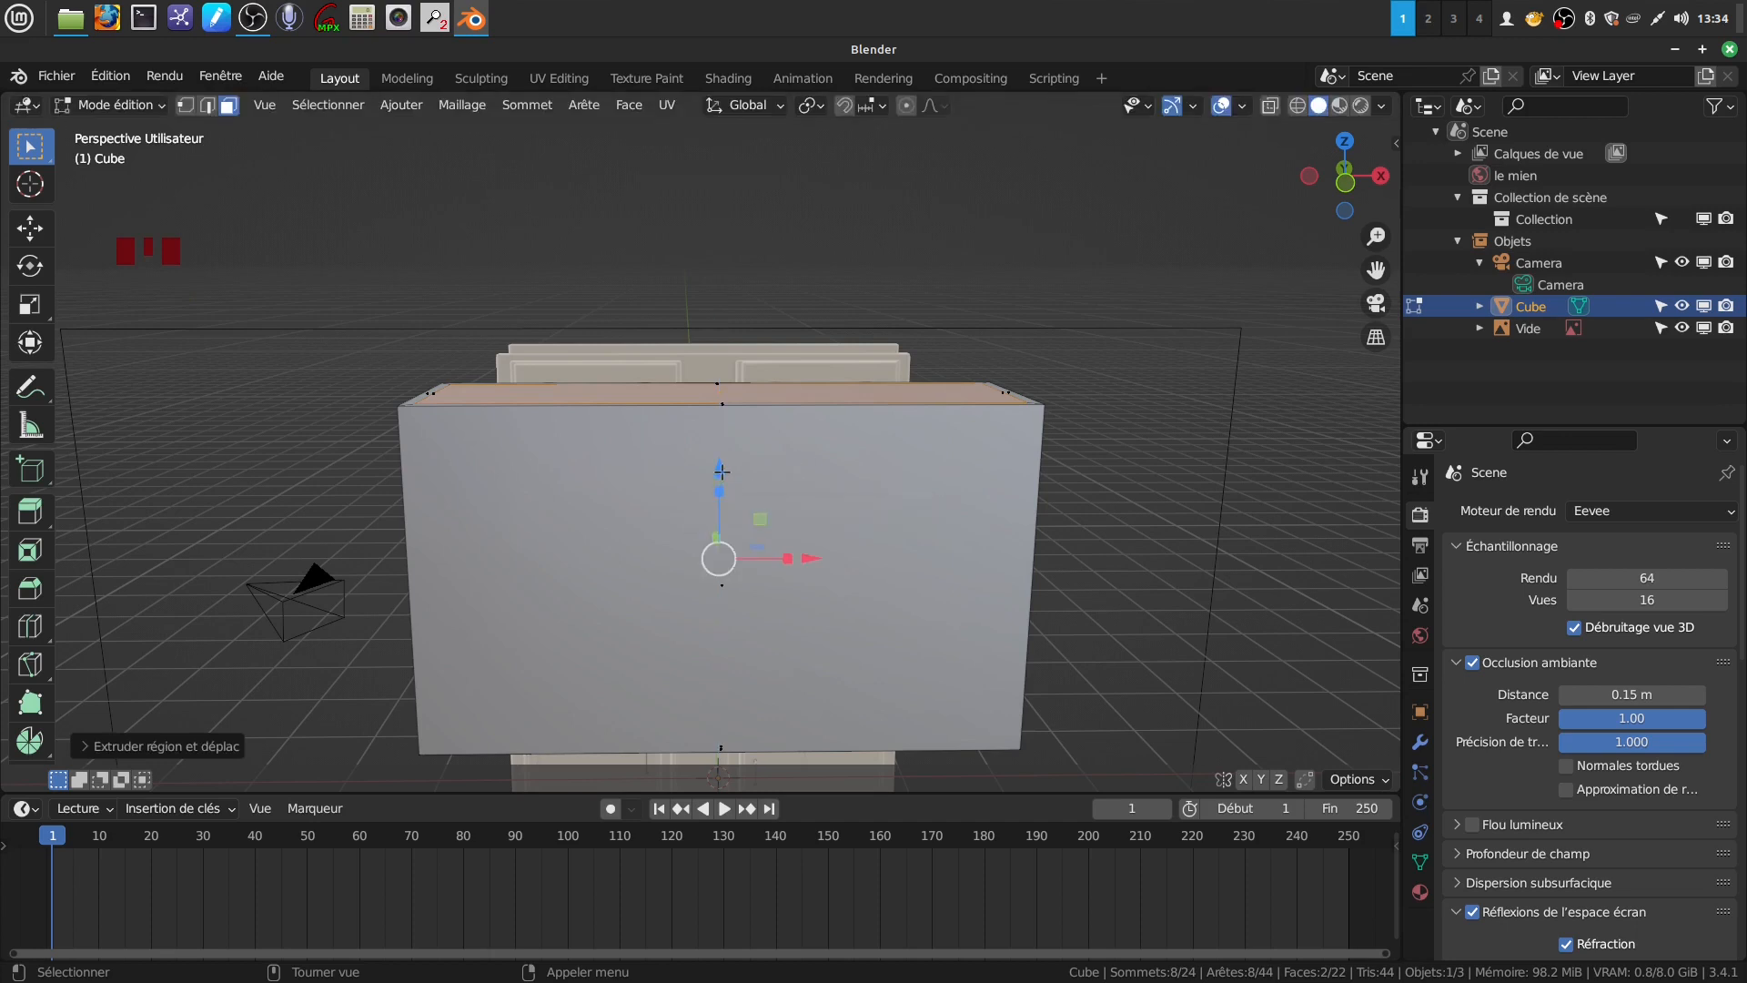
drag(719, 491, 737, 485)
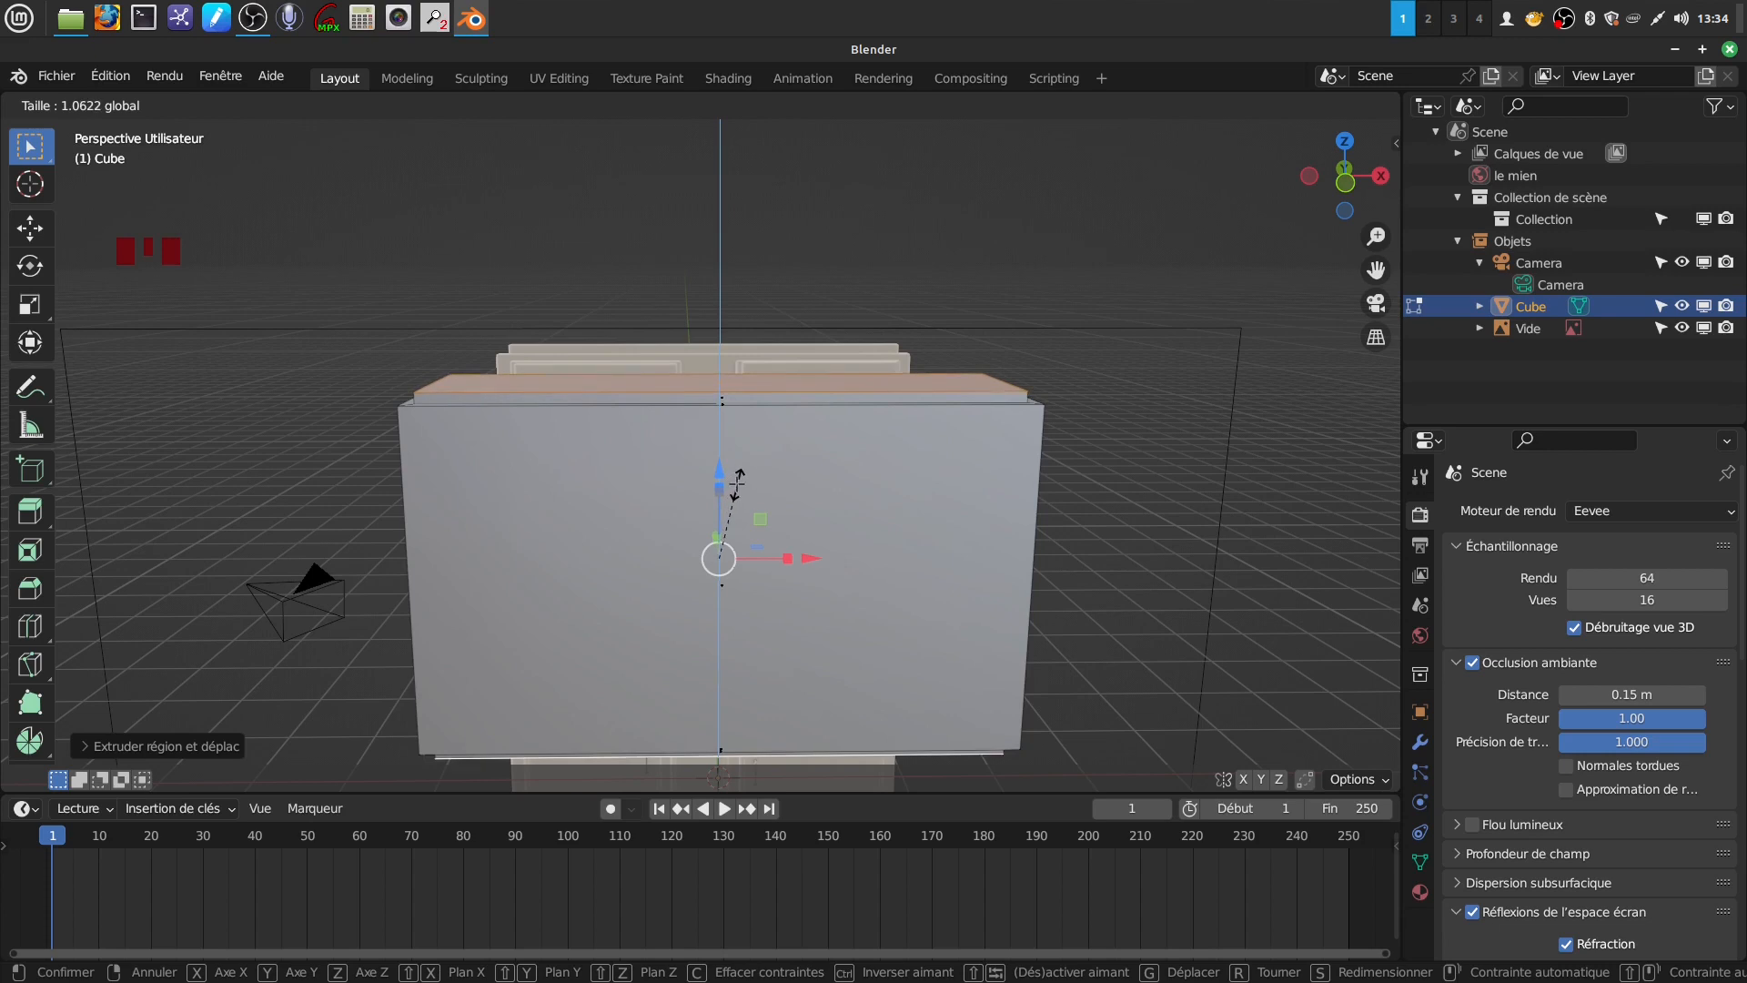
click(737, 485)
key(KP_1)
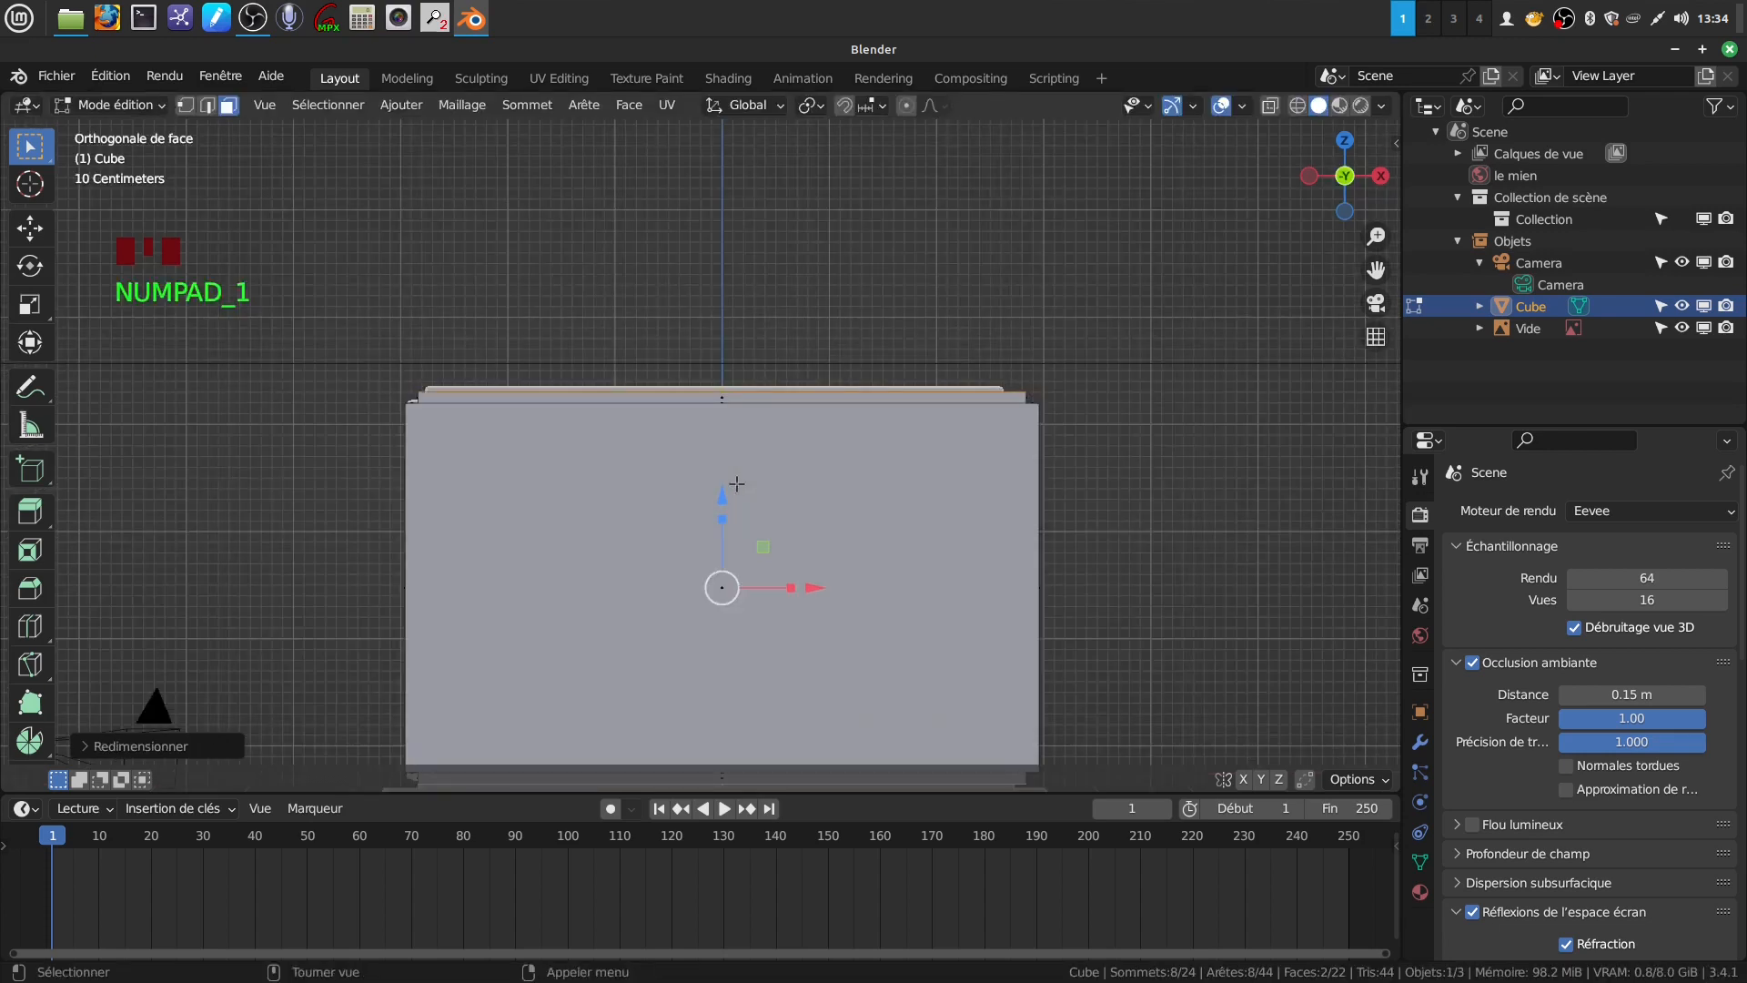
drag(722, 520, 728, 513)
scroll(728, 513, down, 4)
shift+middle_drag(728, 512, 746, 445)
scroll(819, 566, up, 4)
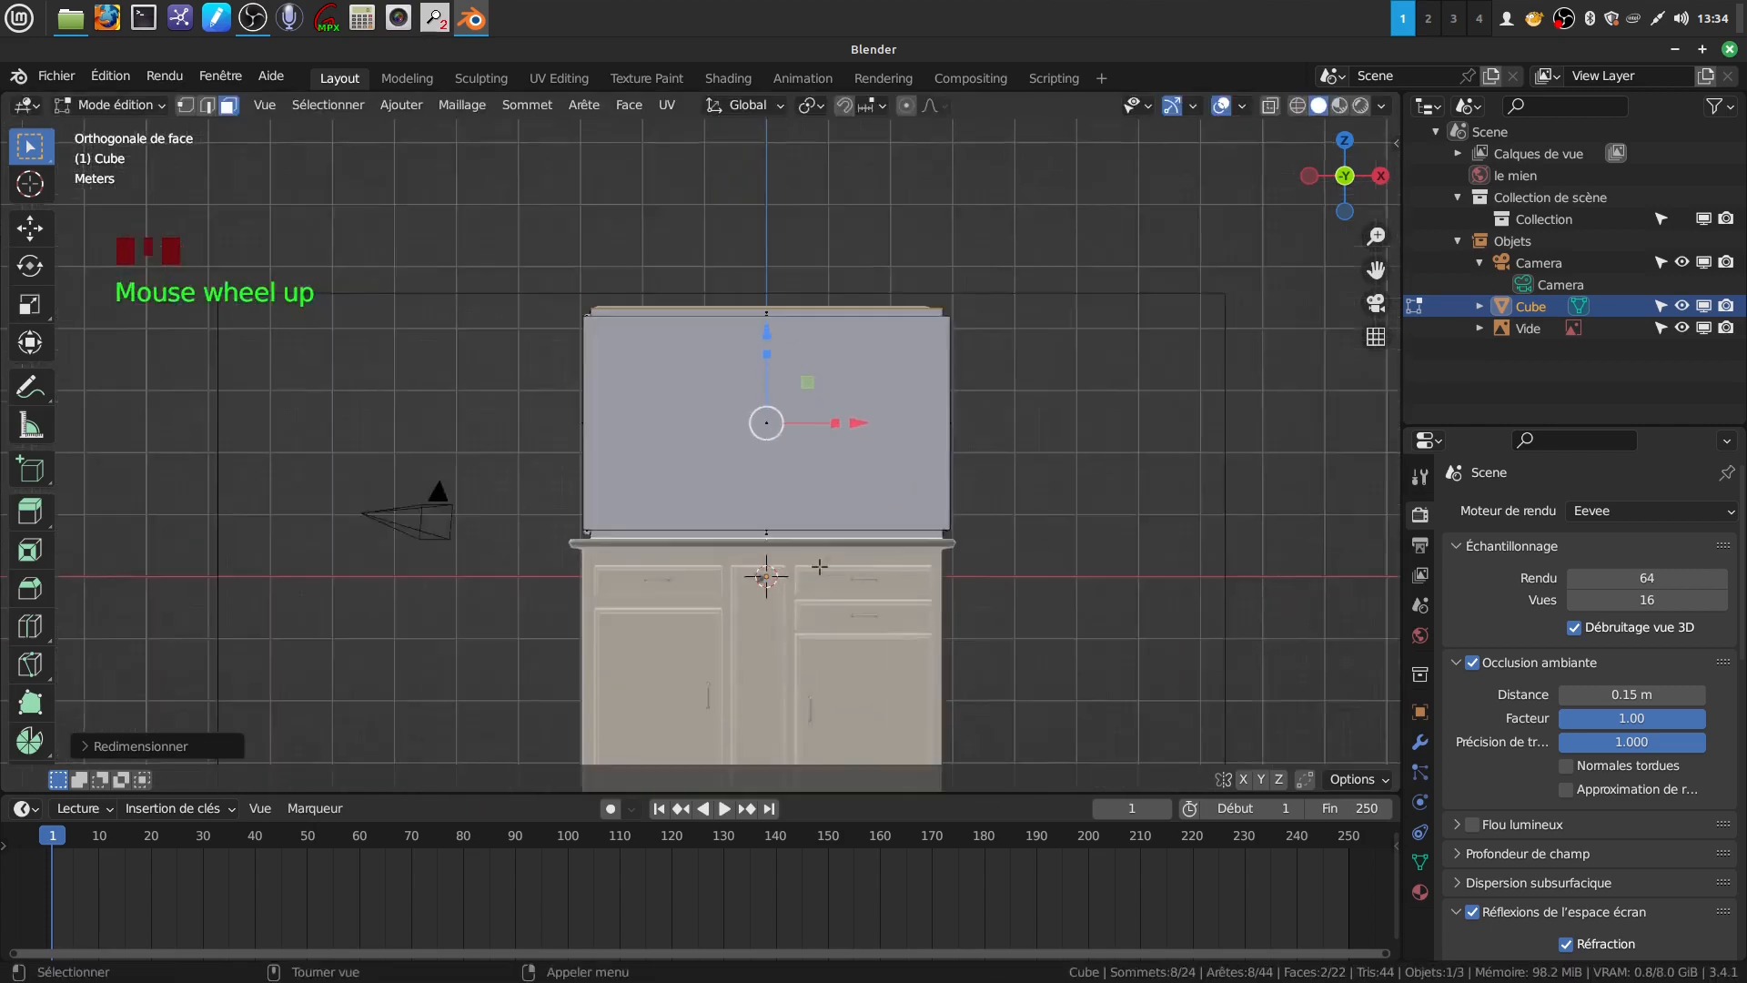
Select the cabinet's two side faces, set the pivot point to Origines individuelles, and inset both faces by about 0.09 m
scroll(819, 566, down, 4)
shift+middle_drag(819, 566, 649, 397)
scroll(634, 567, up, 2)
click(635, 567)
shift+click(801, 409)
middle_drag(801, 409, 673, 419)
click(809, 105)
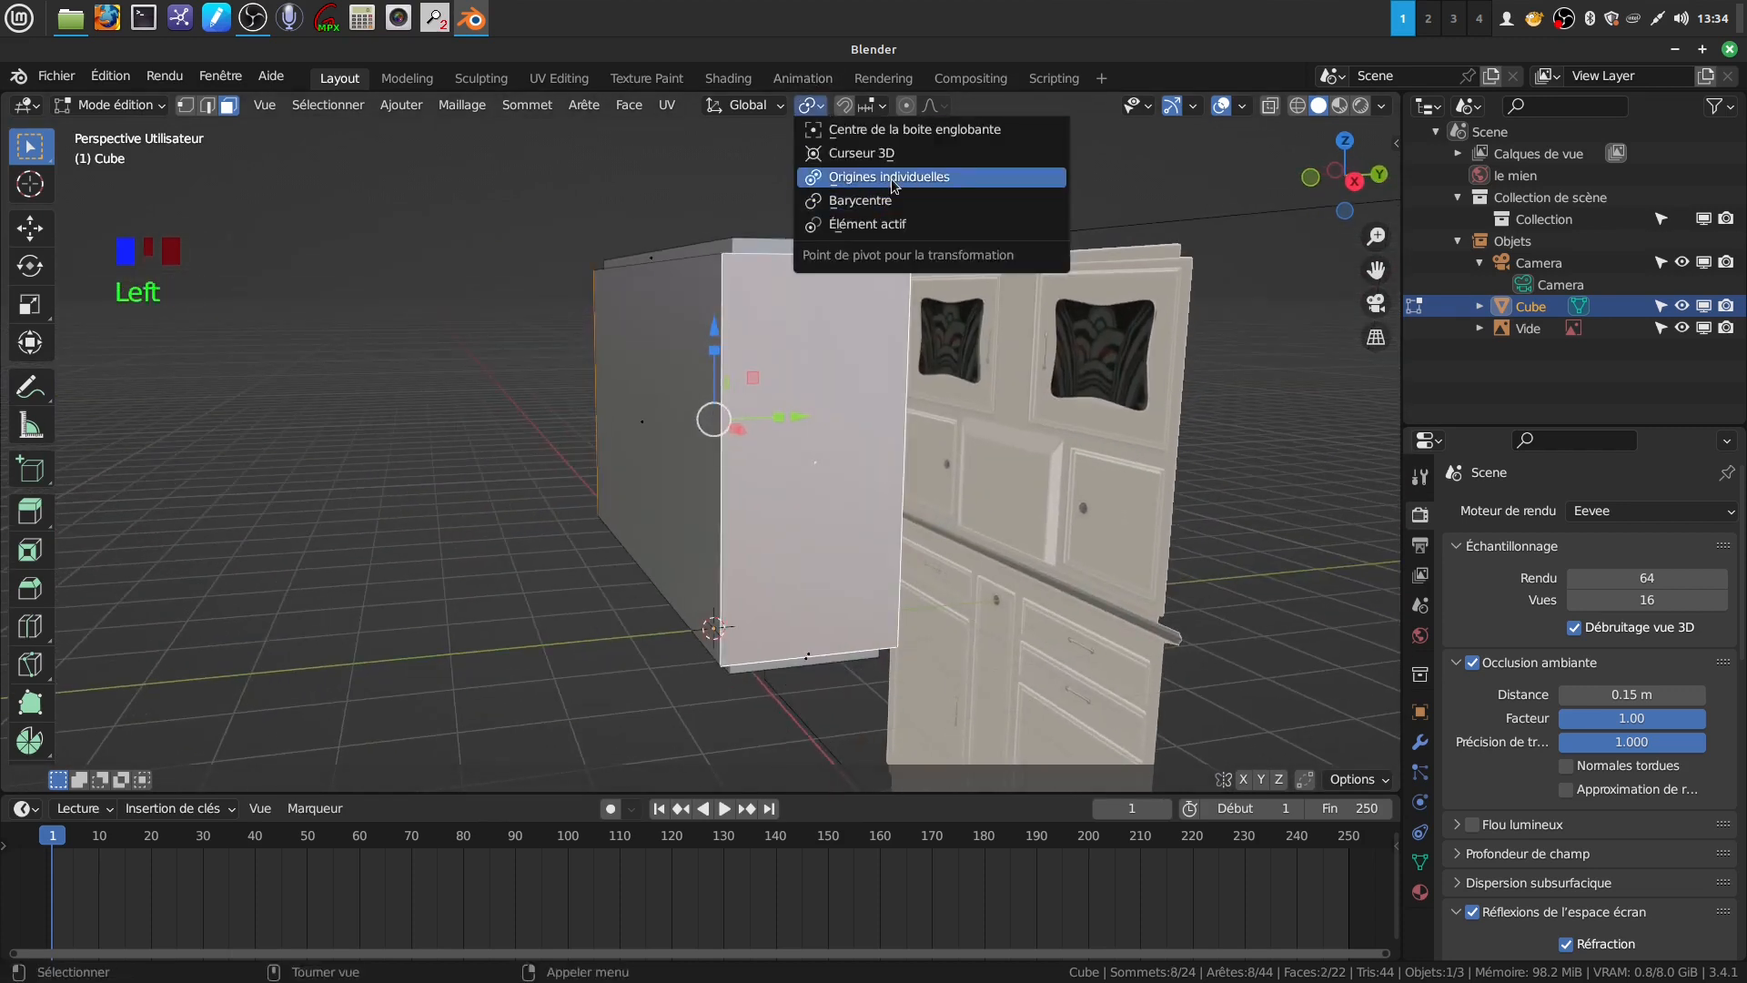
click(880, 175)
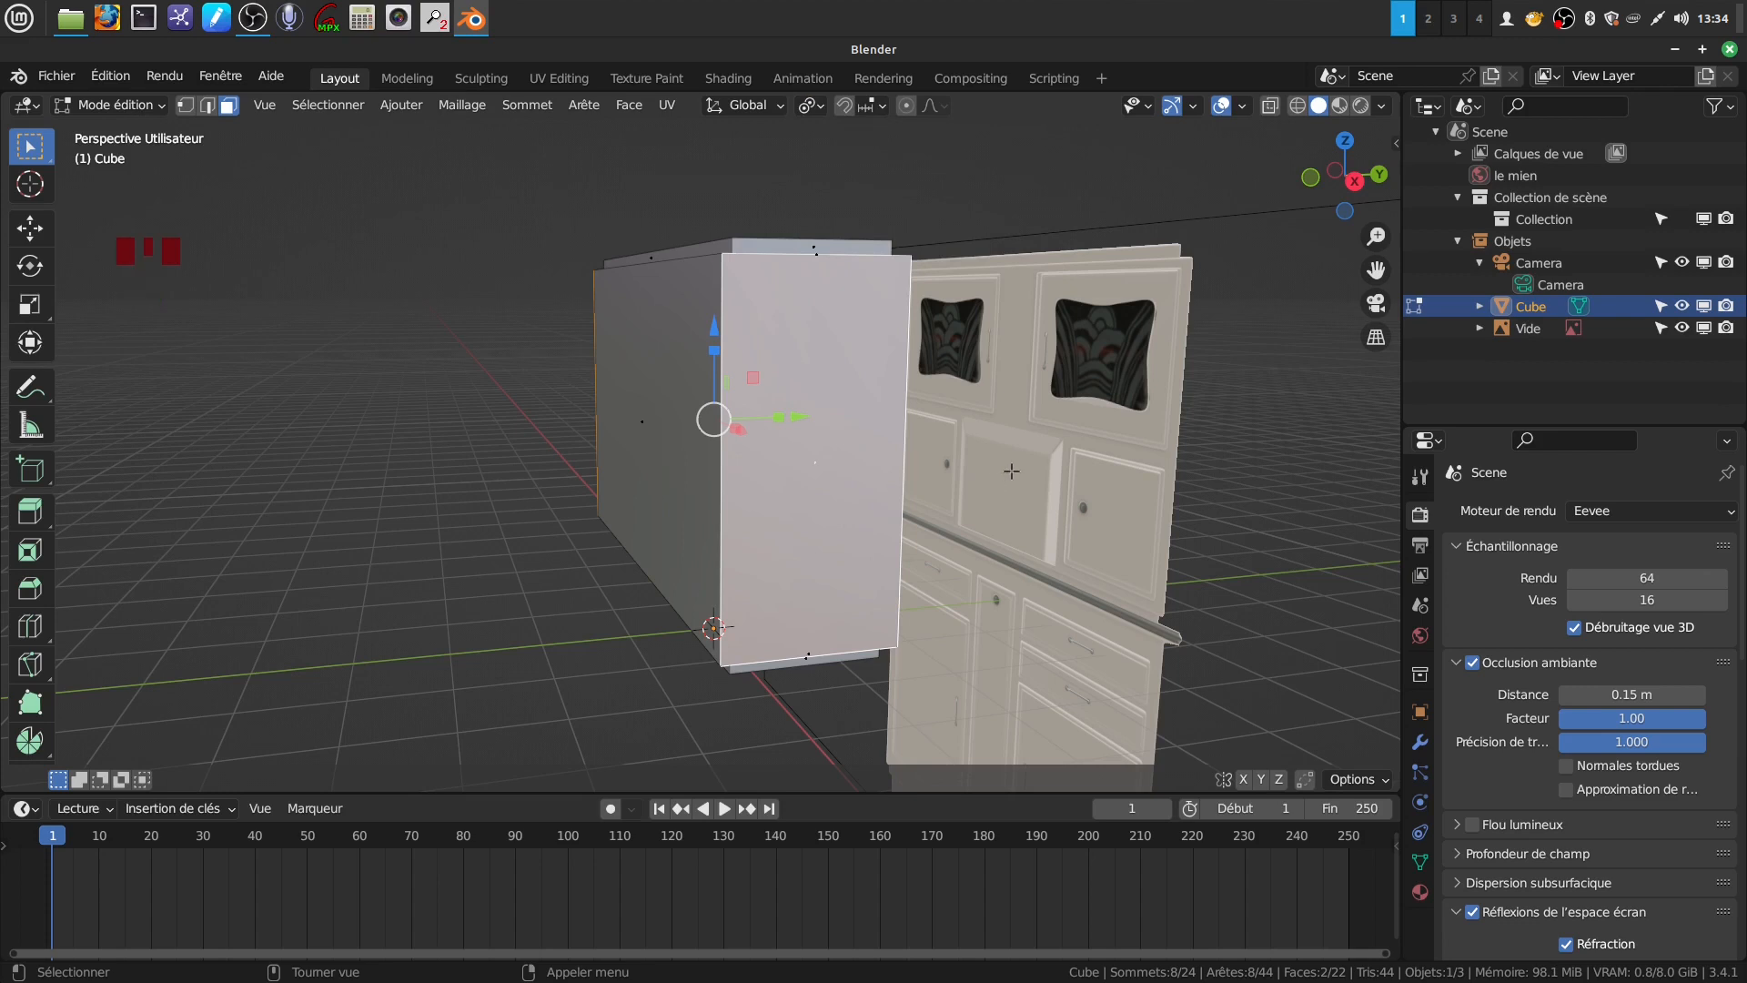
key(i)
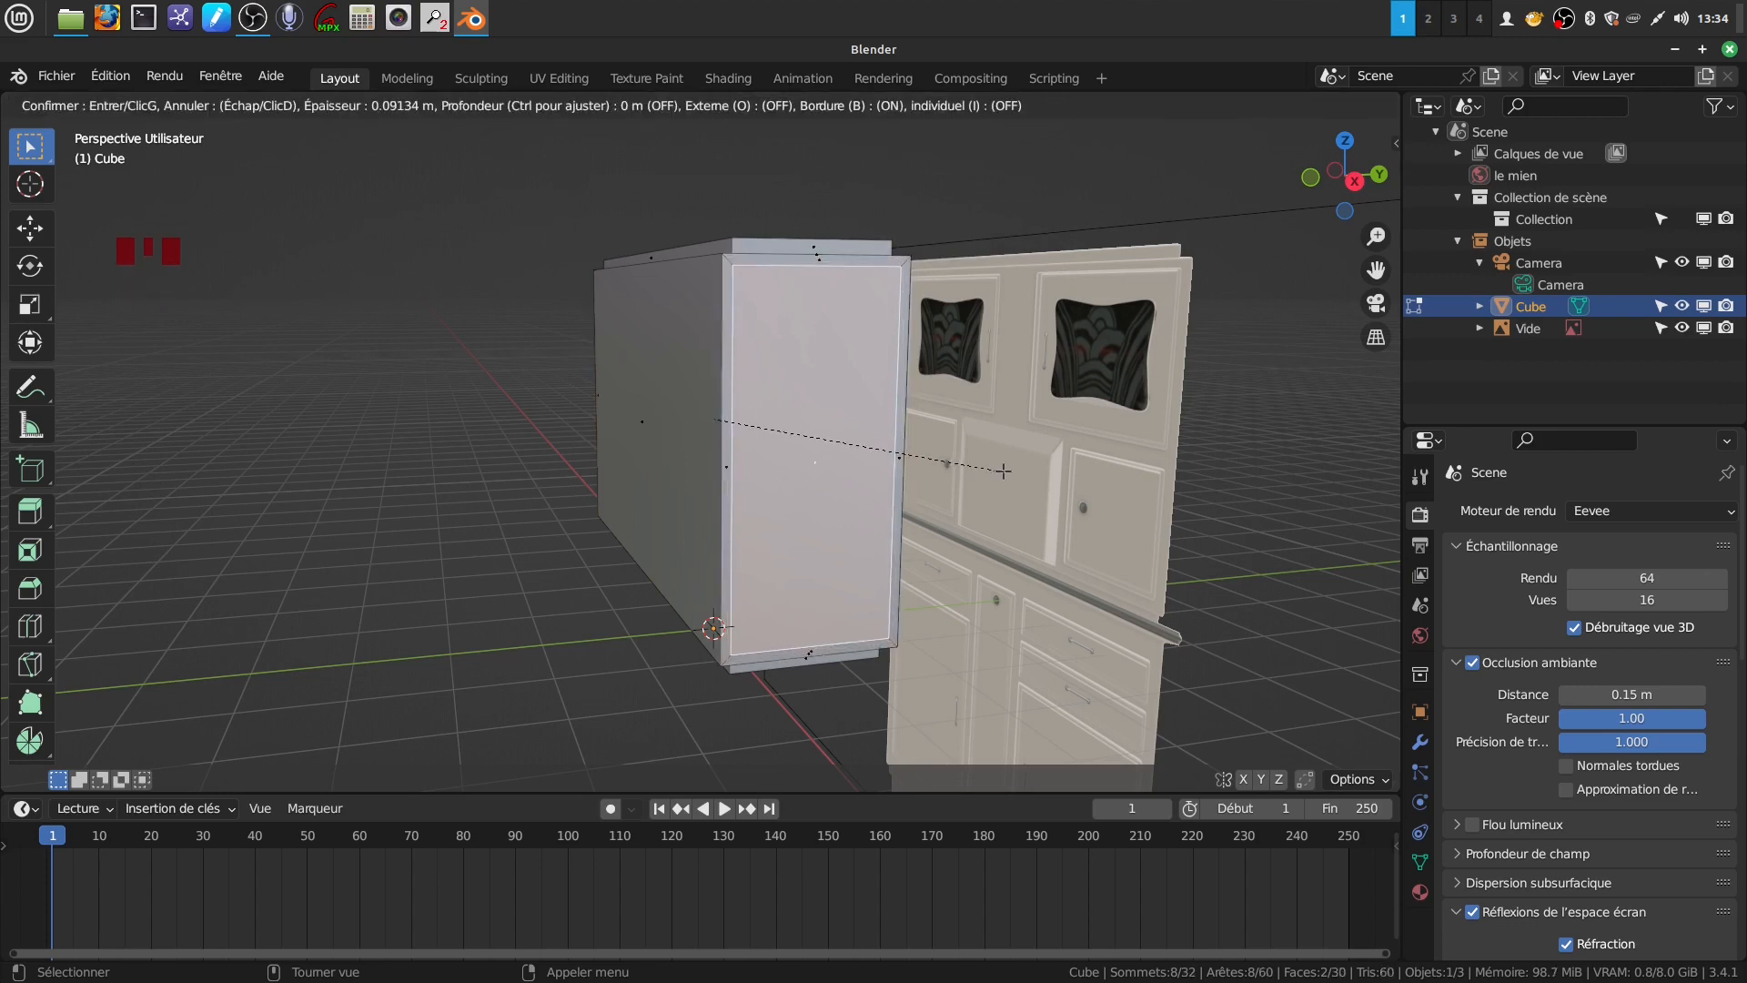
click(1000, 469)
Set the pivot point to Barycentre, extrude the inset side faces in place, and scale them slightly inward along X to recess the side panels
middle_drag(833, 368, 815, 506)
click(820, 106)
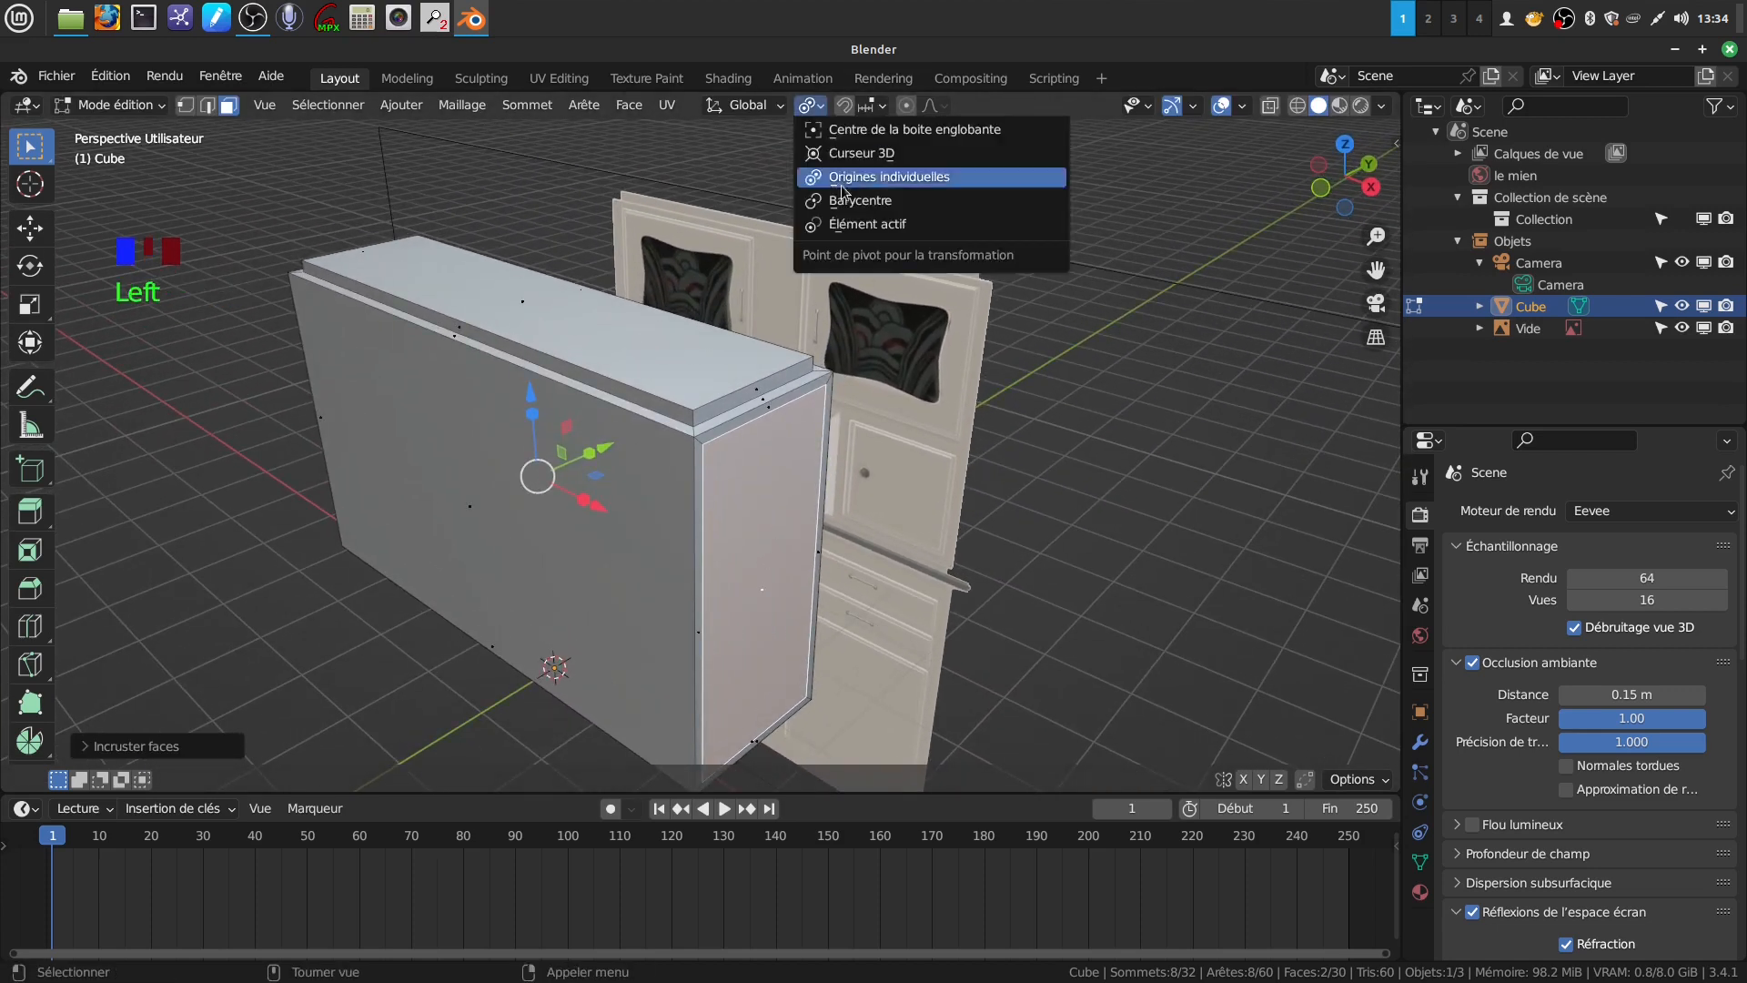
click(878, 201)
scroll(817, 499, up, 2)
shift+middle_drag(816, 500, 728, 496)
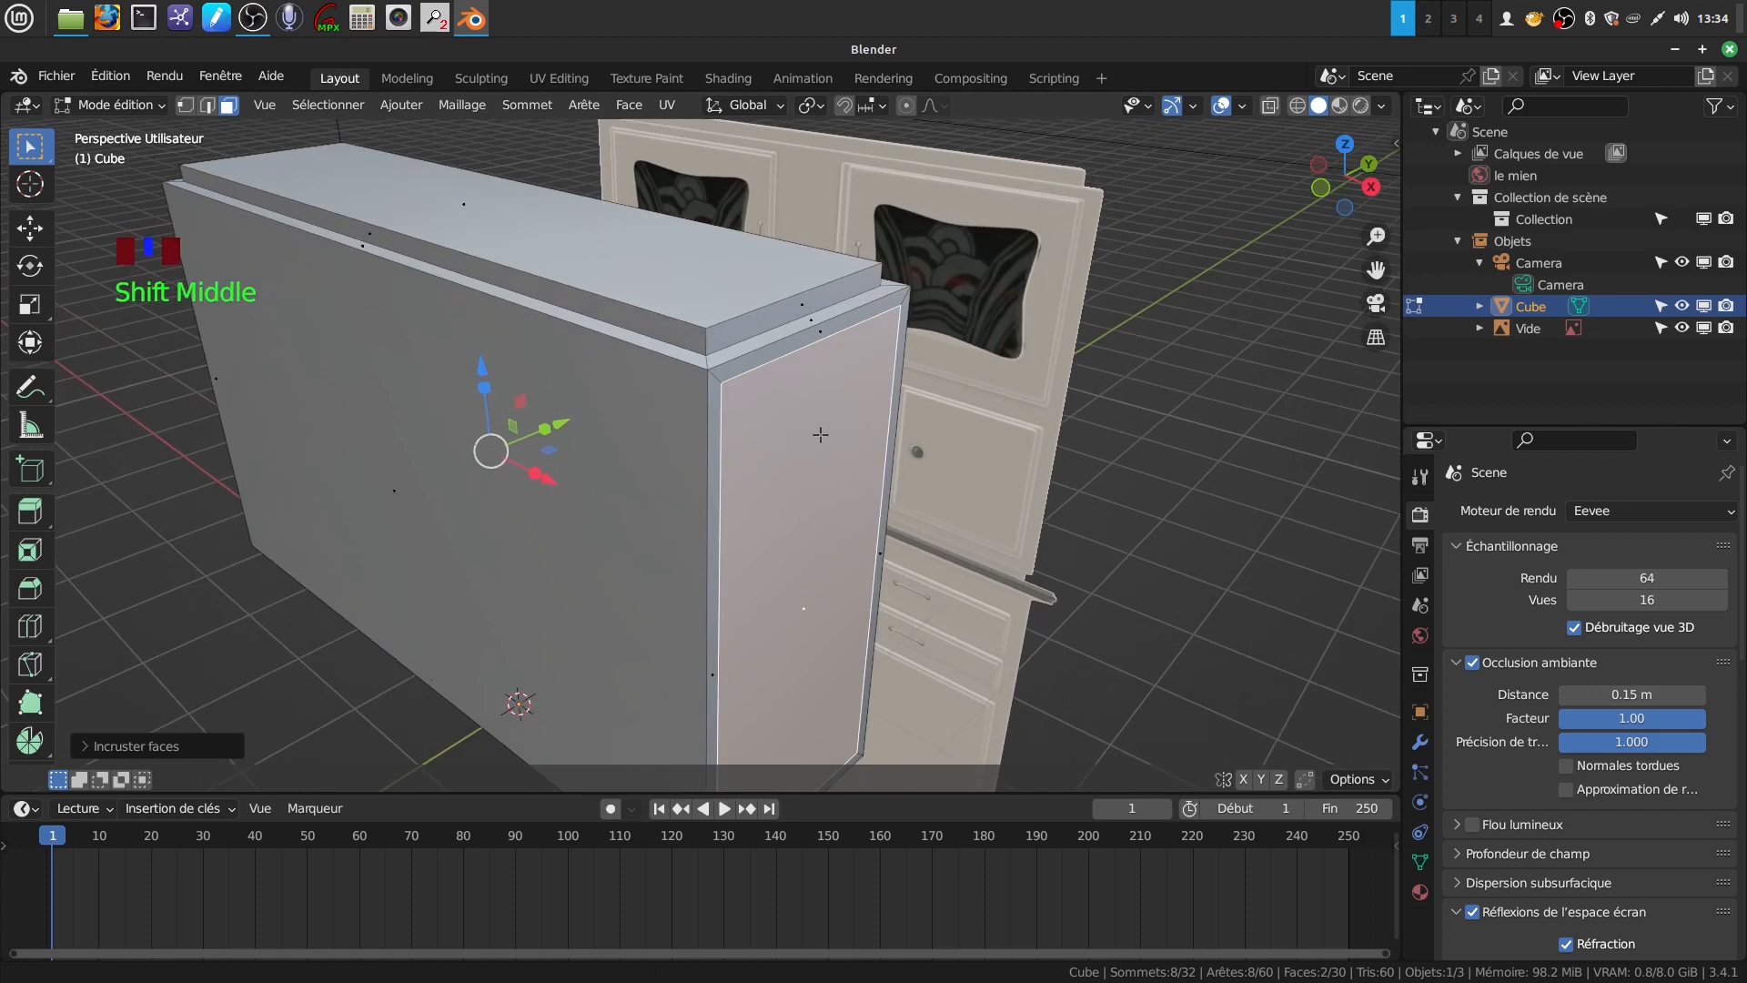
key(e)
click(734, 506)
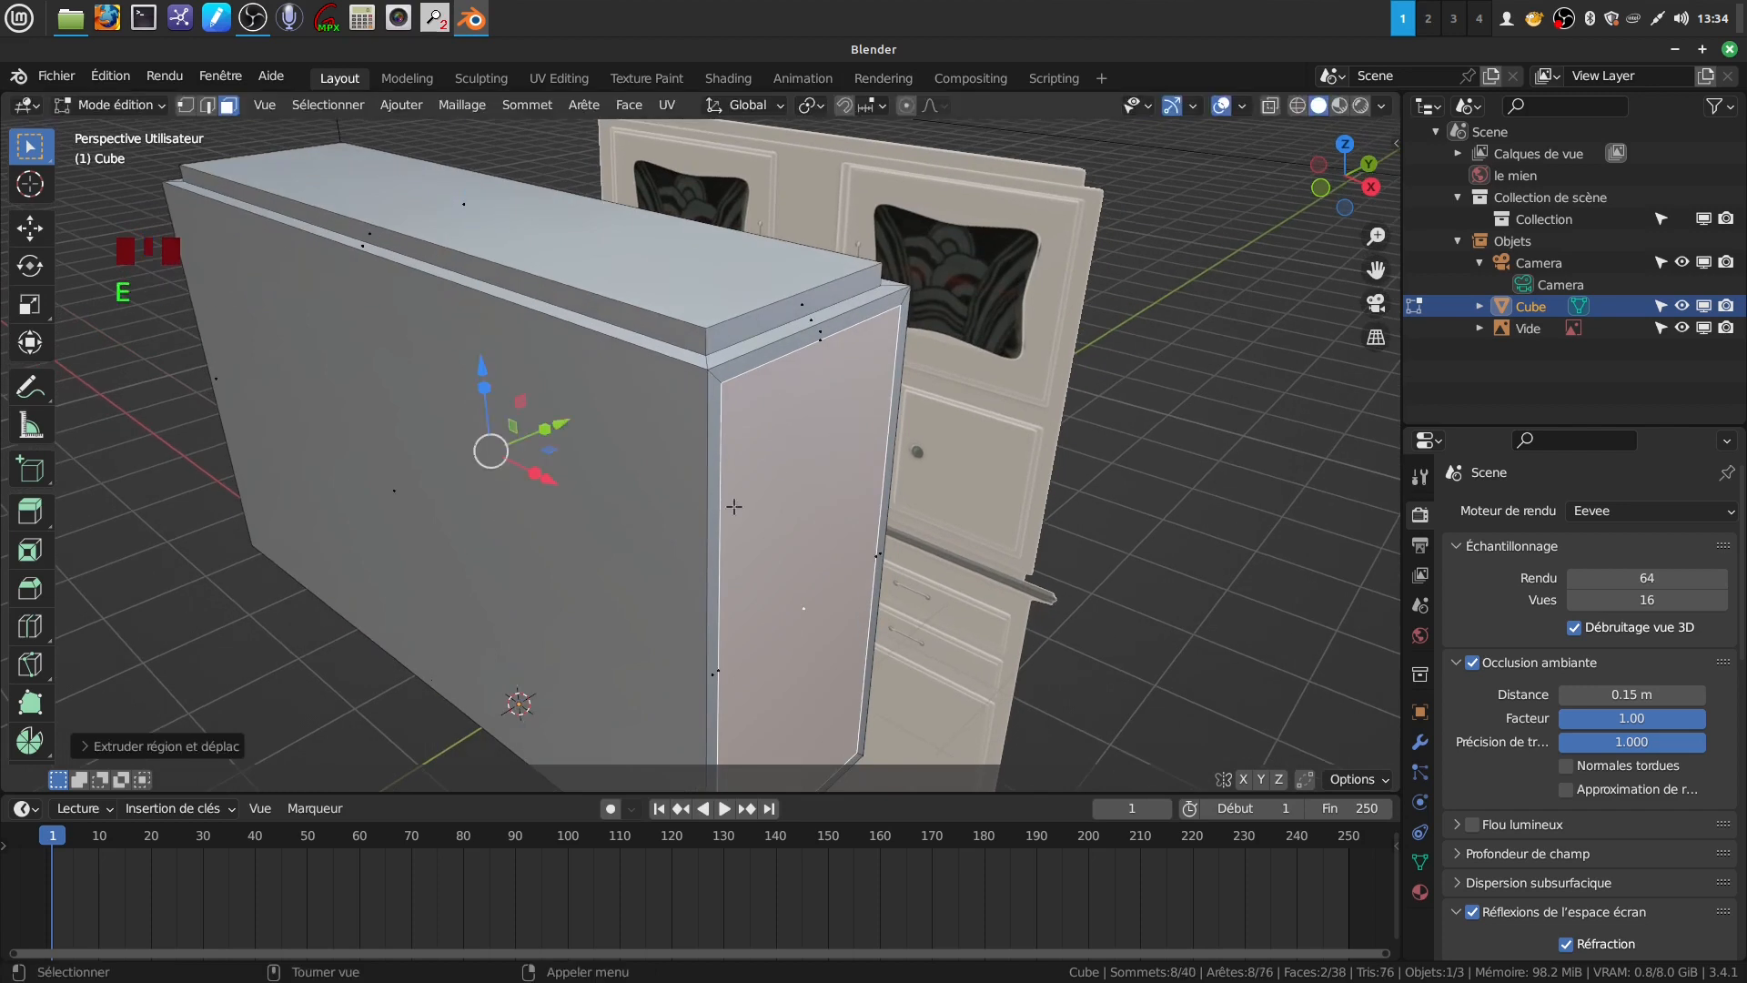
middle_drag(519, 465, 465, 506)
drag(452, 455, 452, 455)
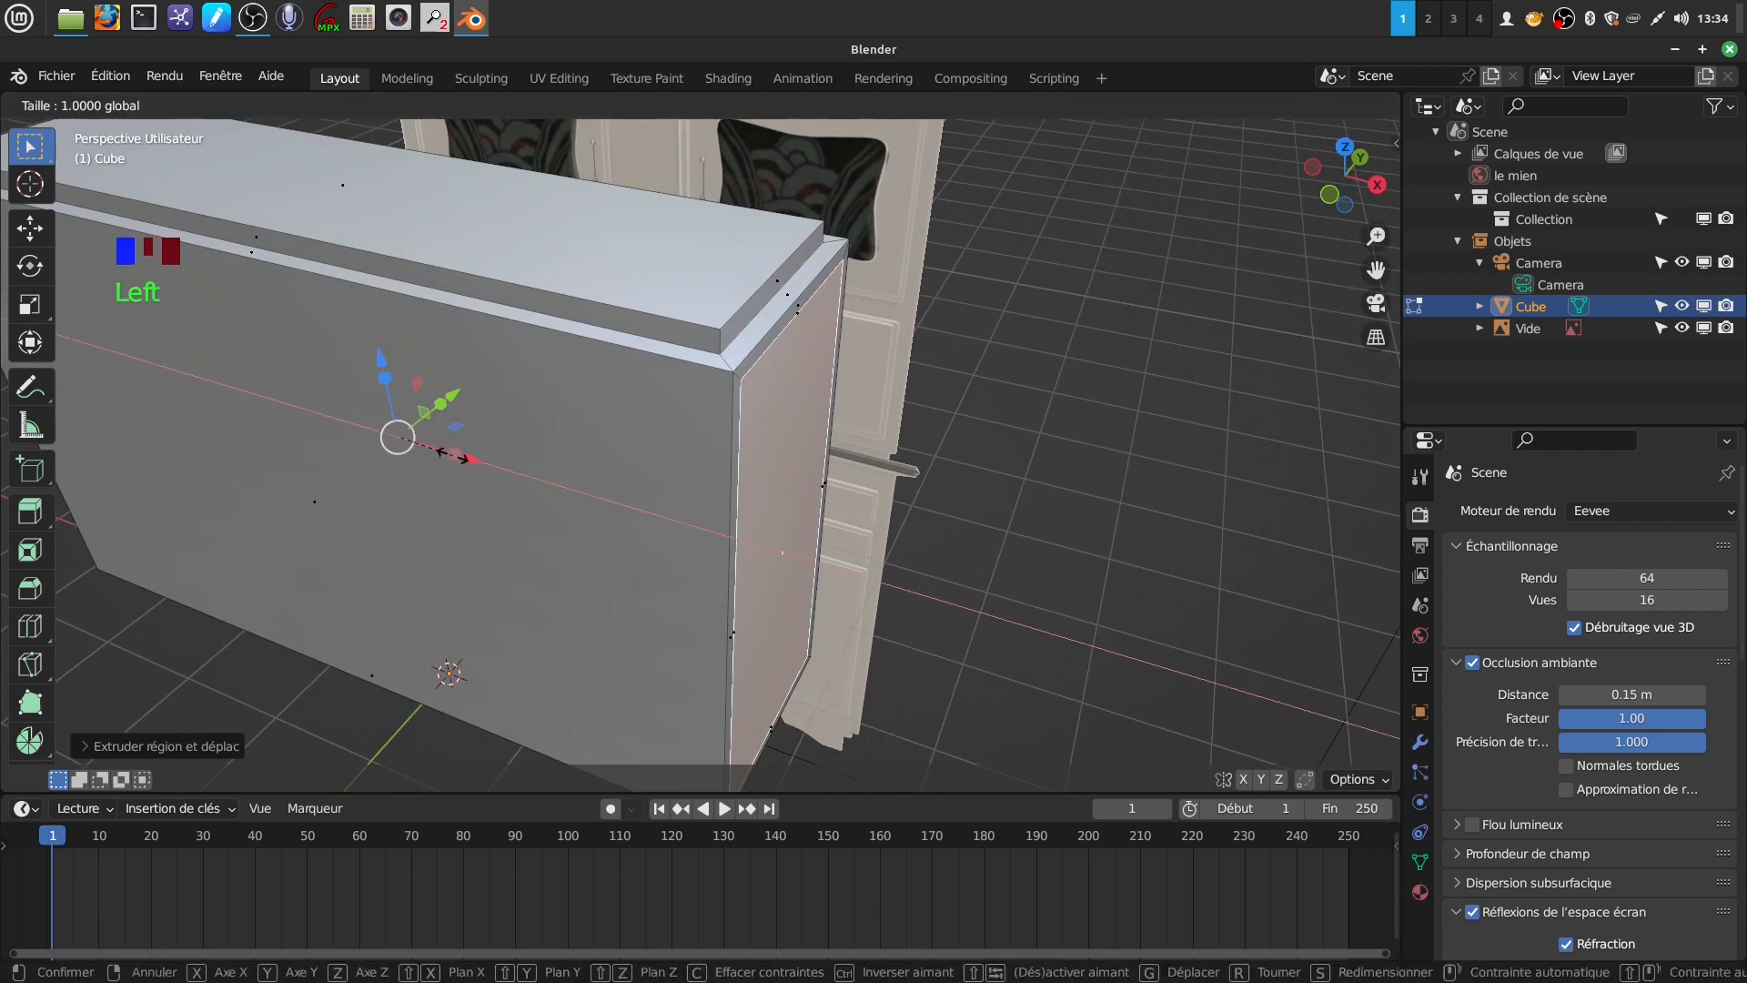
drag(782, 553, 776, 552)
middle_drag(775, 551, 927, 257)
scroll(839, 442, down, 2)
scroll(756, 332, up, 2)
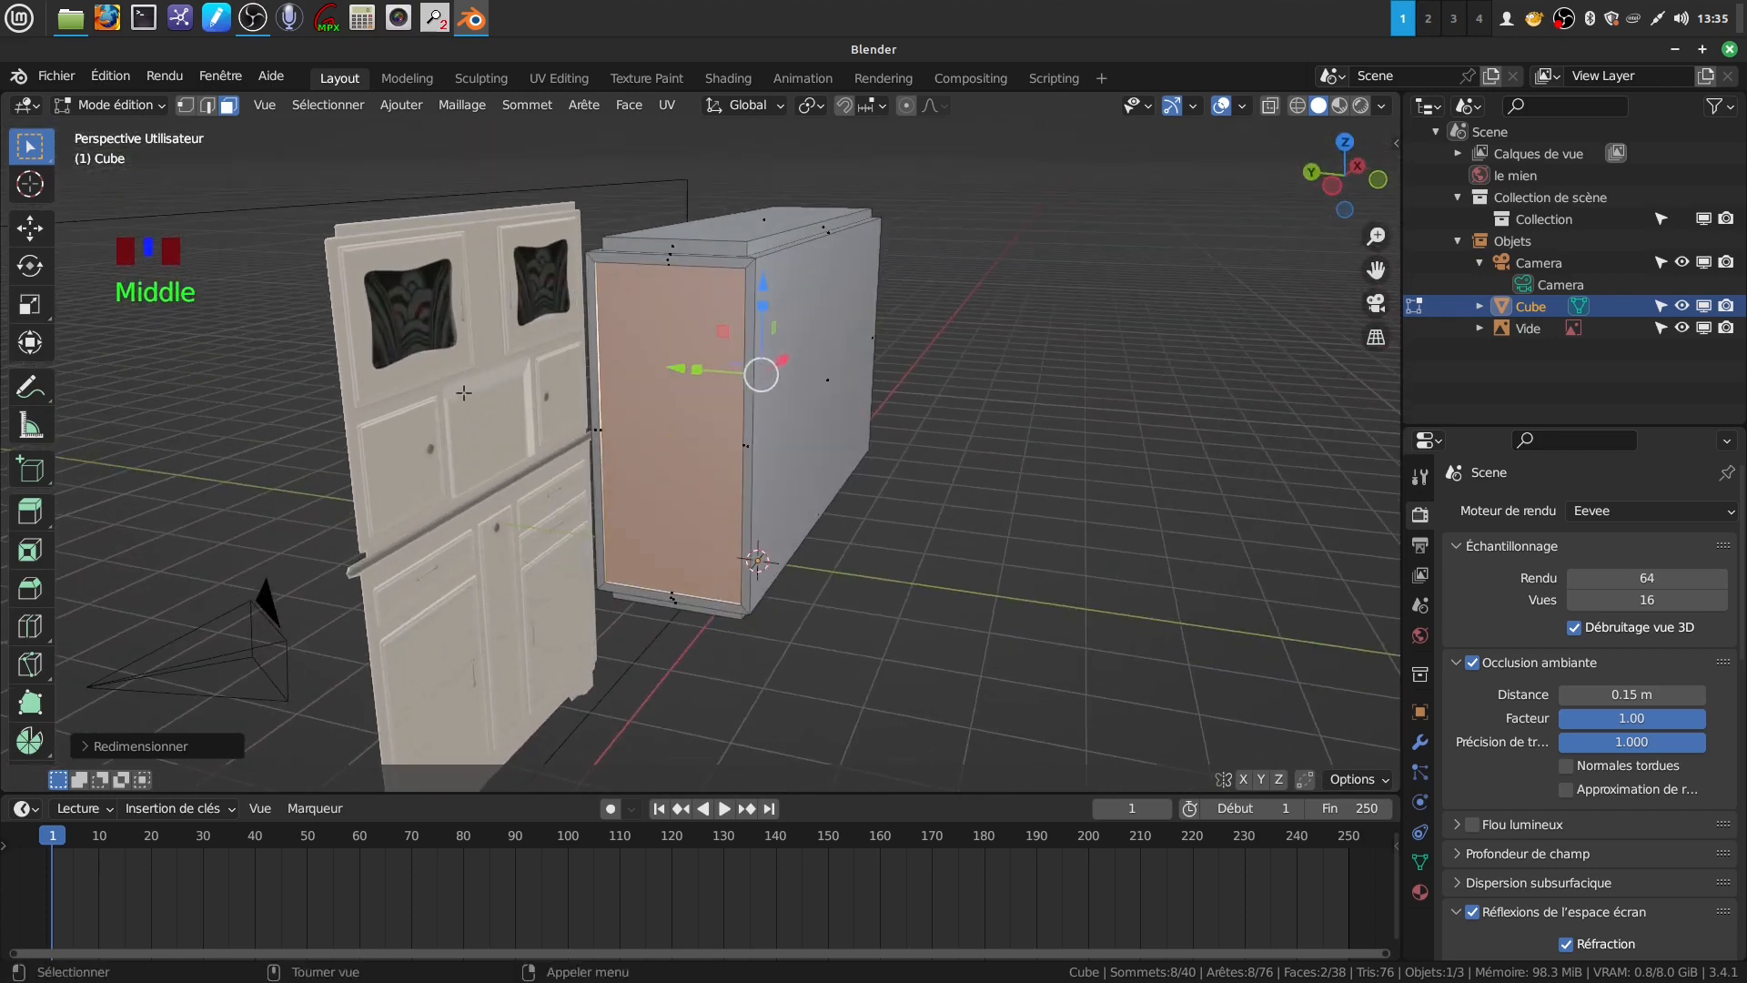
middle_drag(494, 450, 566, 381)
In edge selection mode with see-through wireframe display, add a vertical loop cut slid about 0.38 to the left edge of the central niche
key(KP_1)
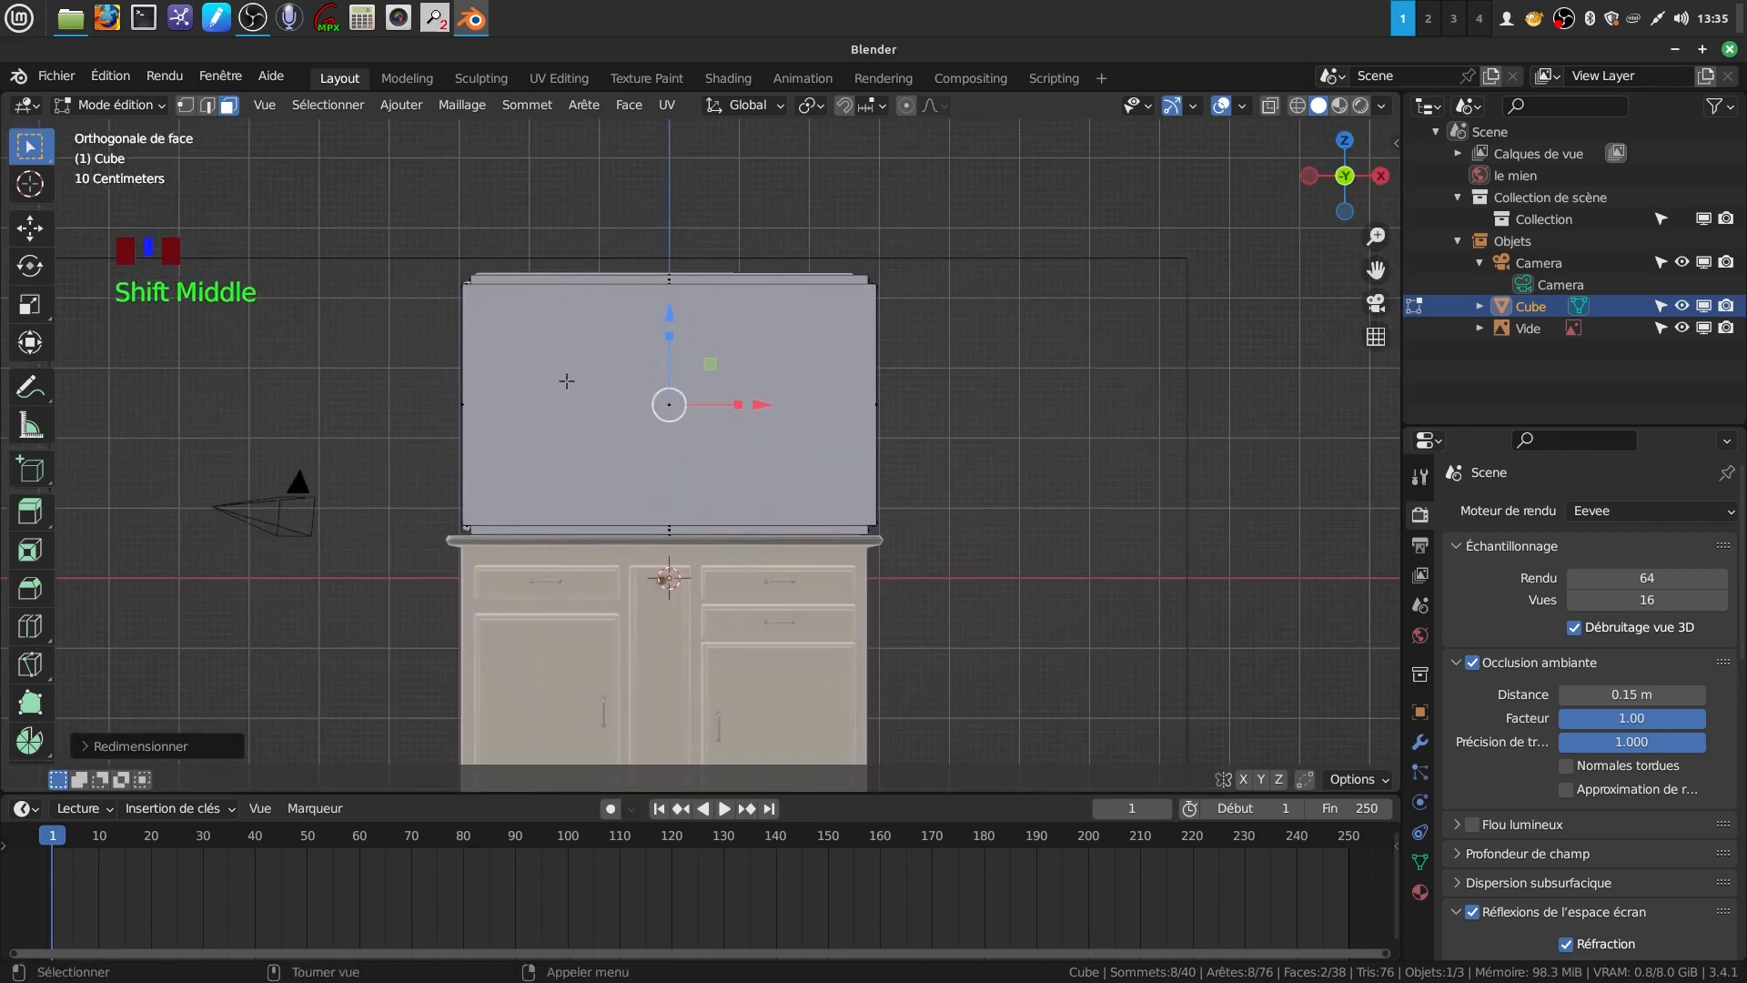
click(209, 107)
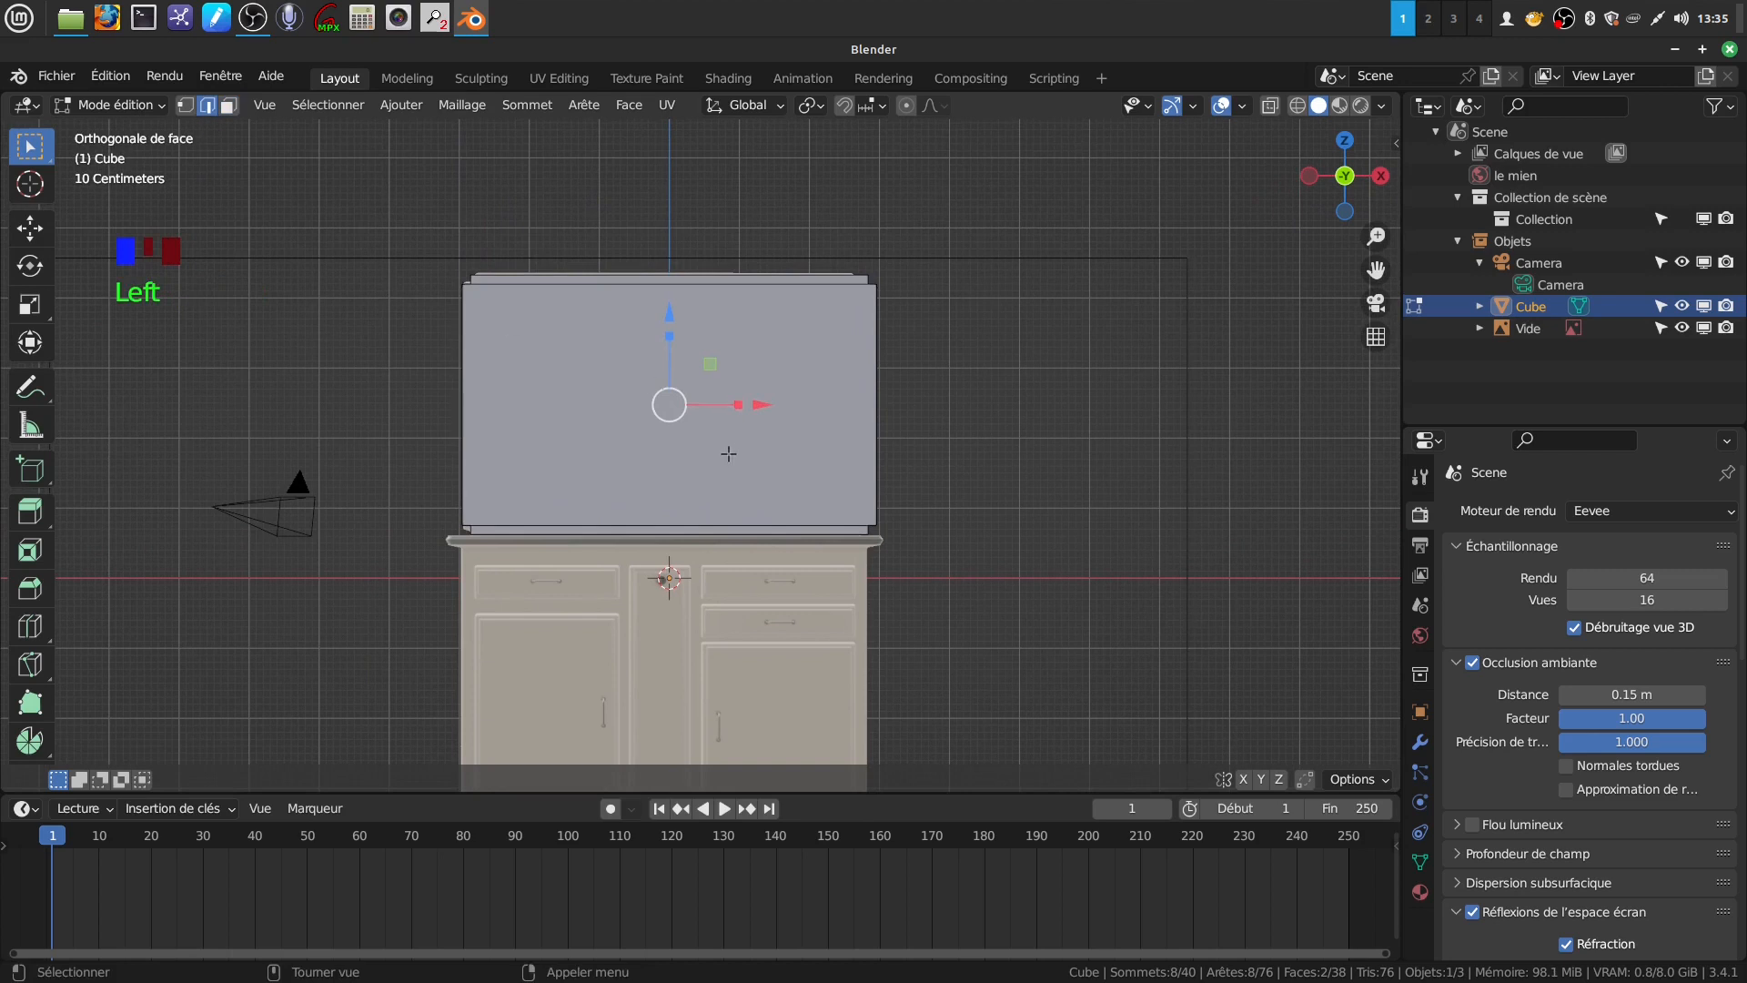
key(alt+z)
scroll(727, 455, up, 2)
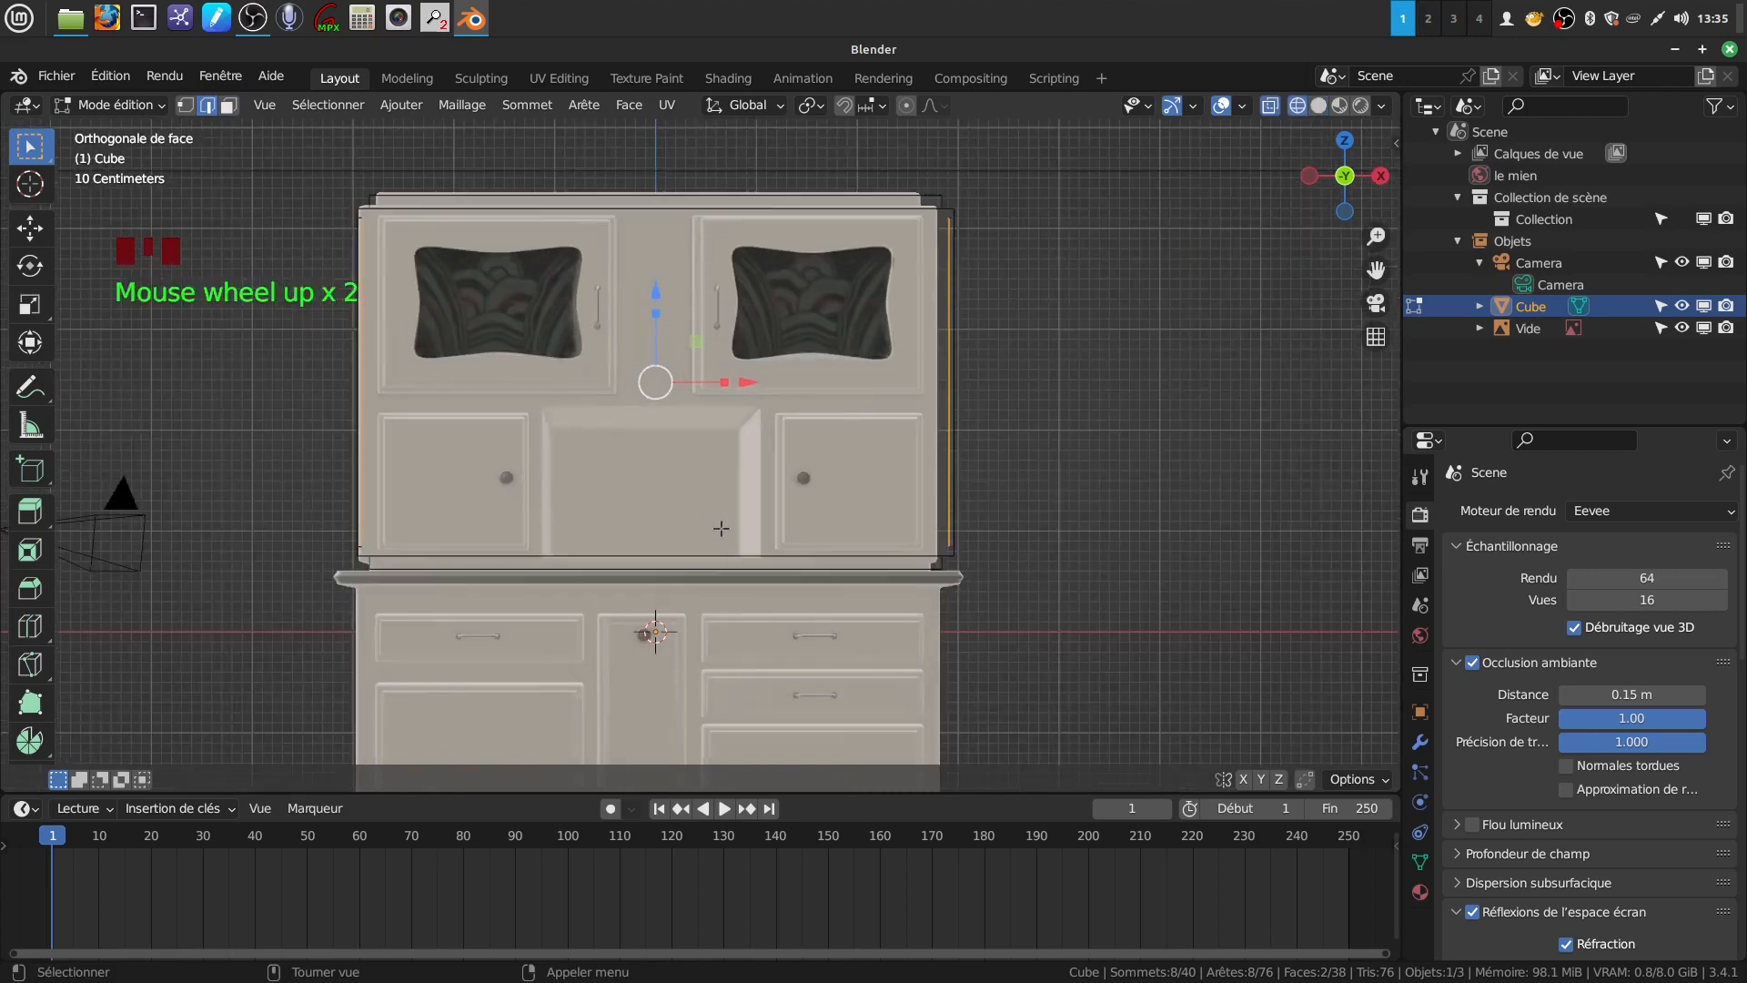
scroll(721, 527, down, 1)
key(ctrl)
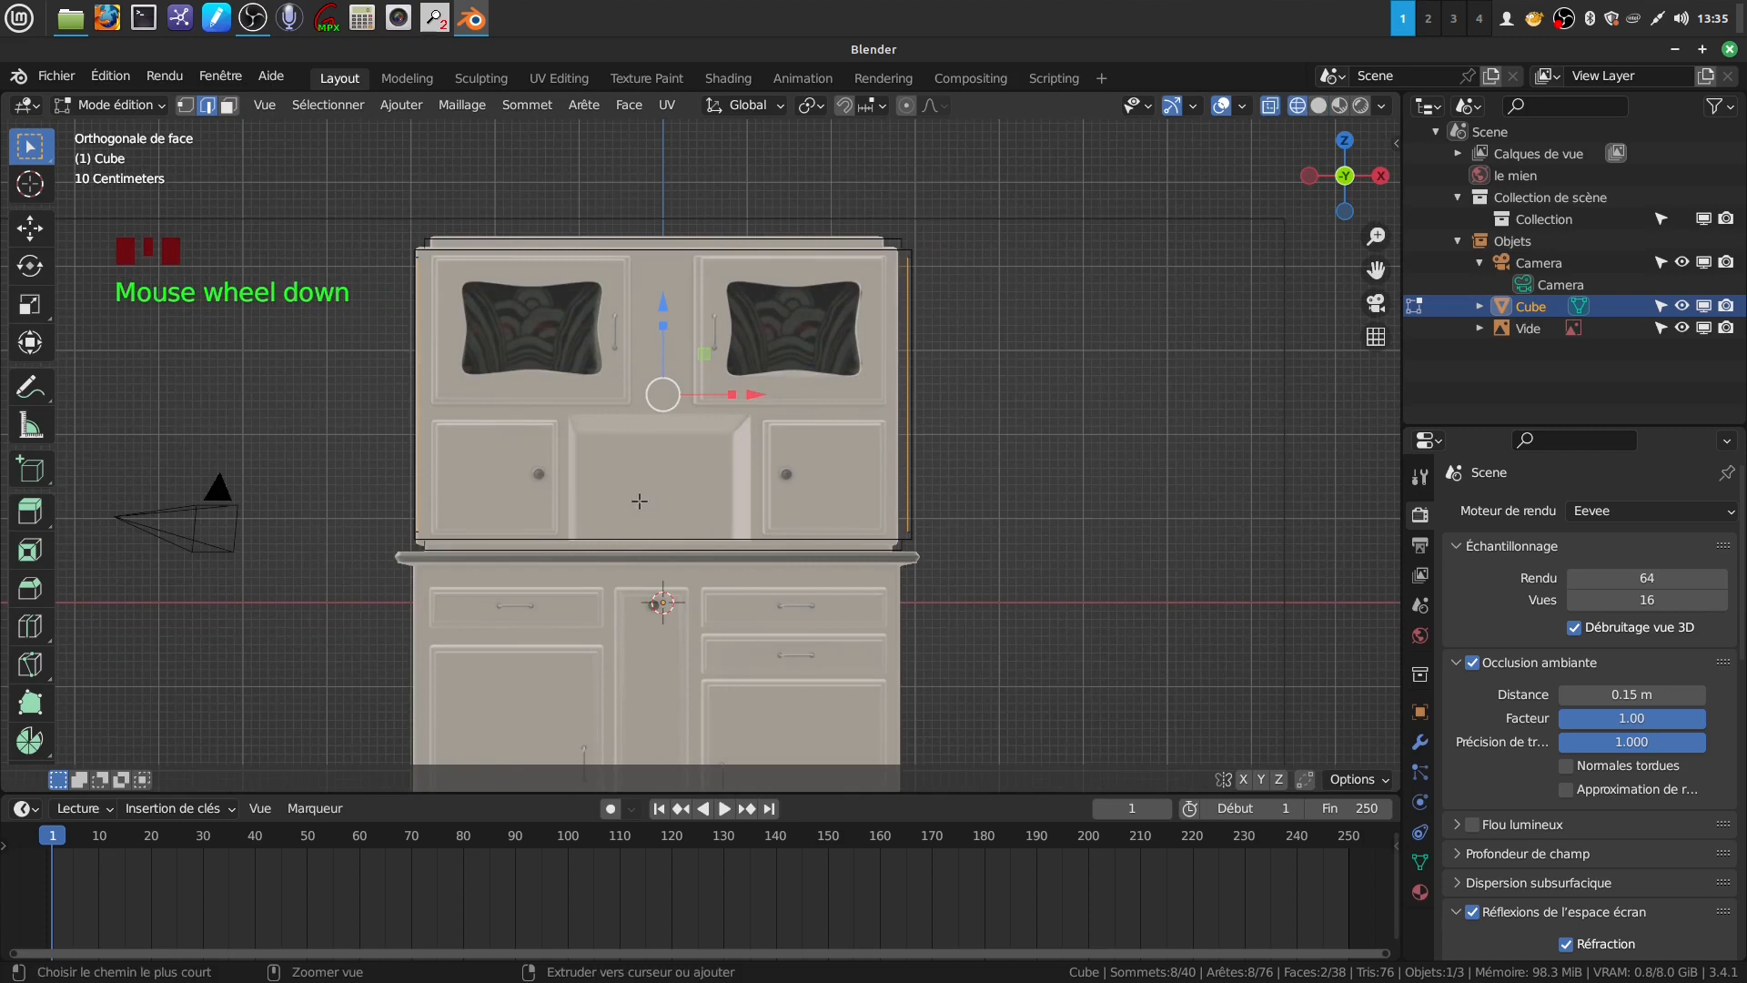
key(ctrl+r)
click(640, 501)
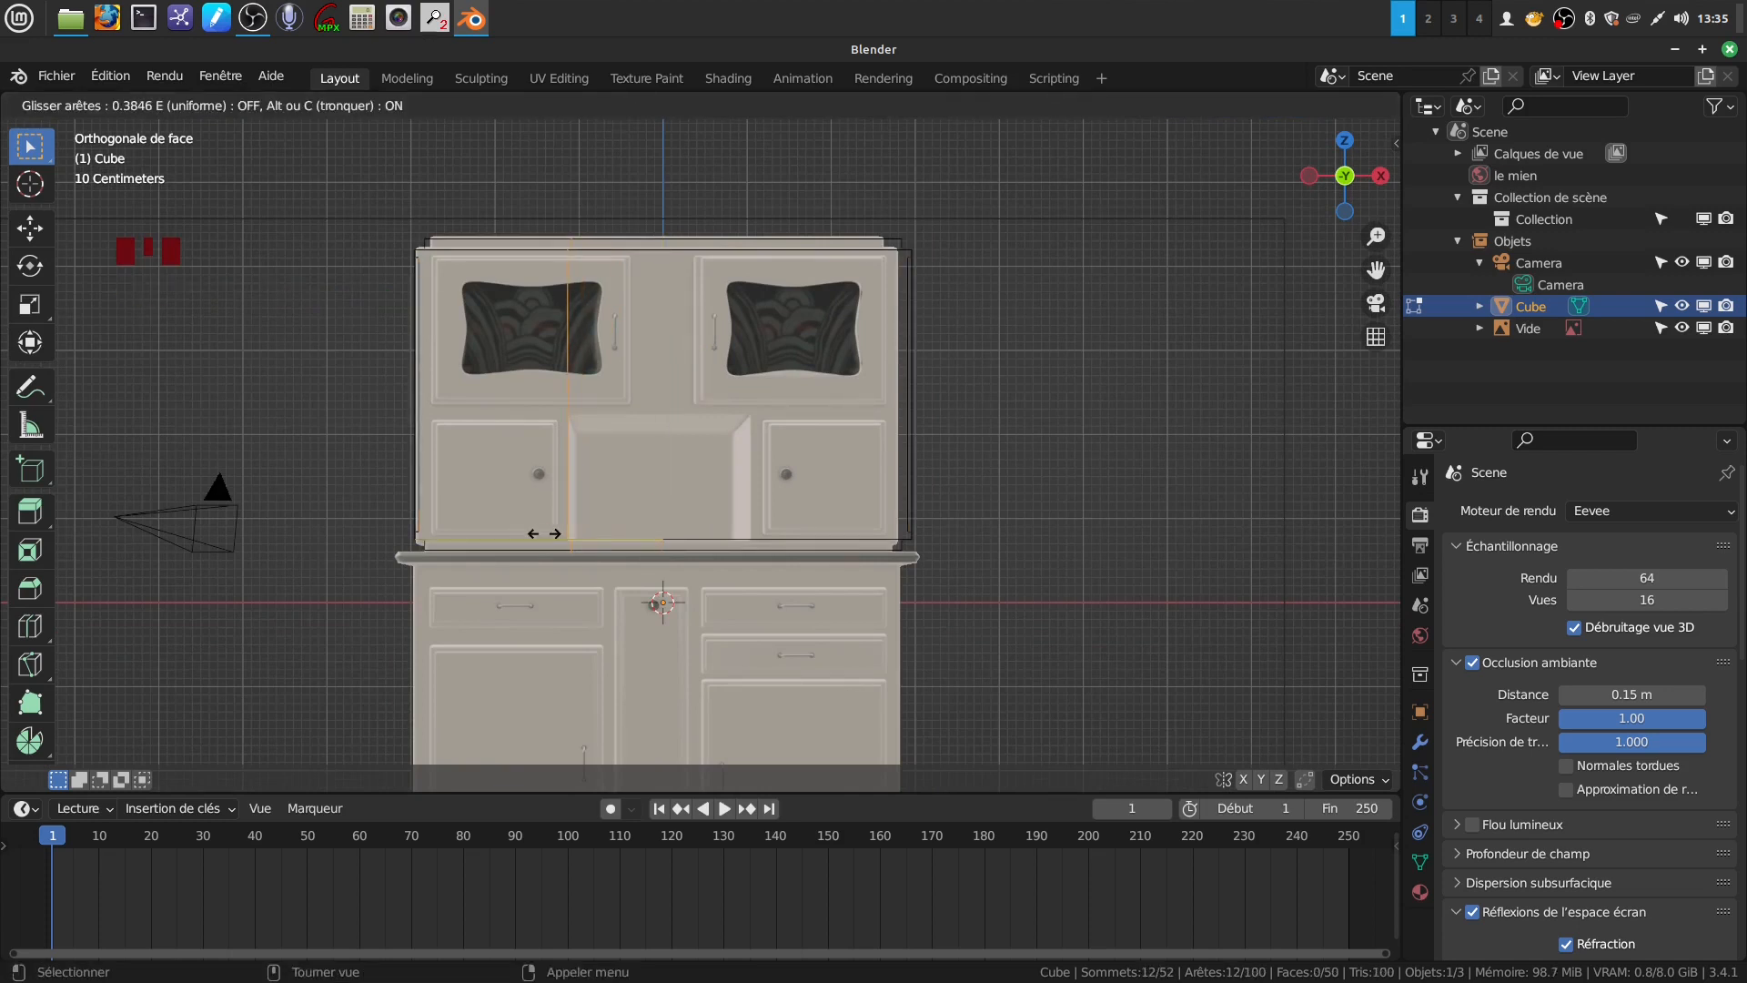
click(543, 533)
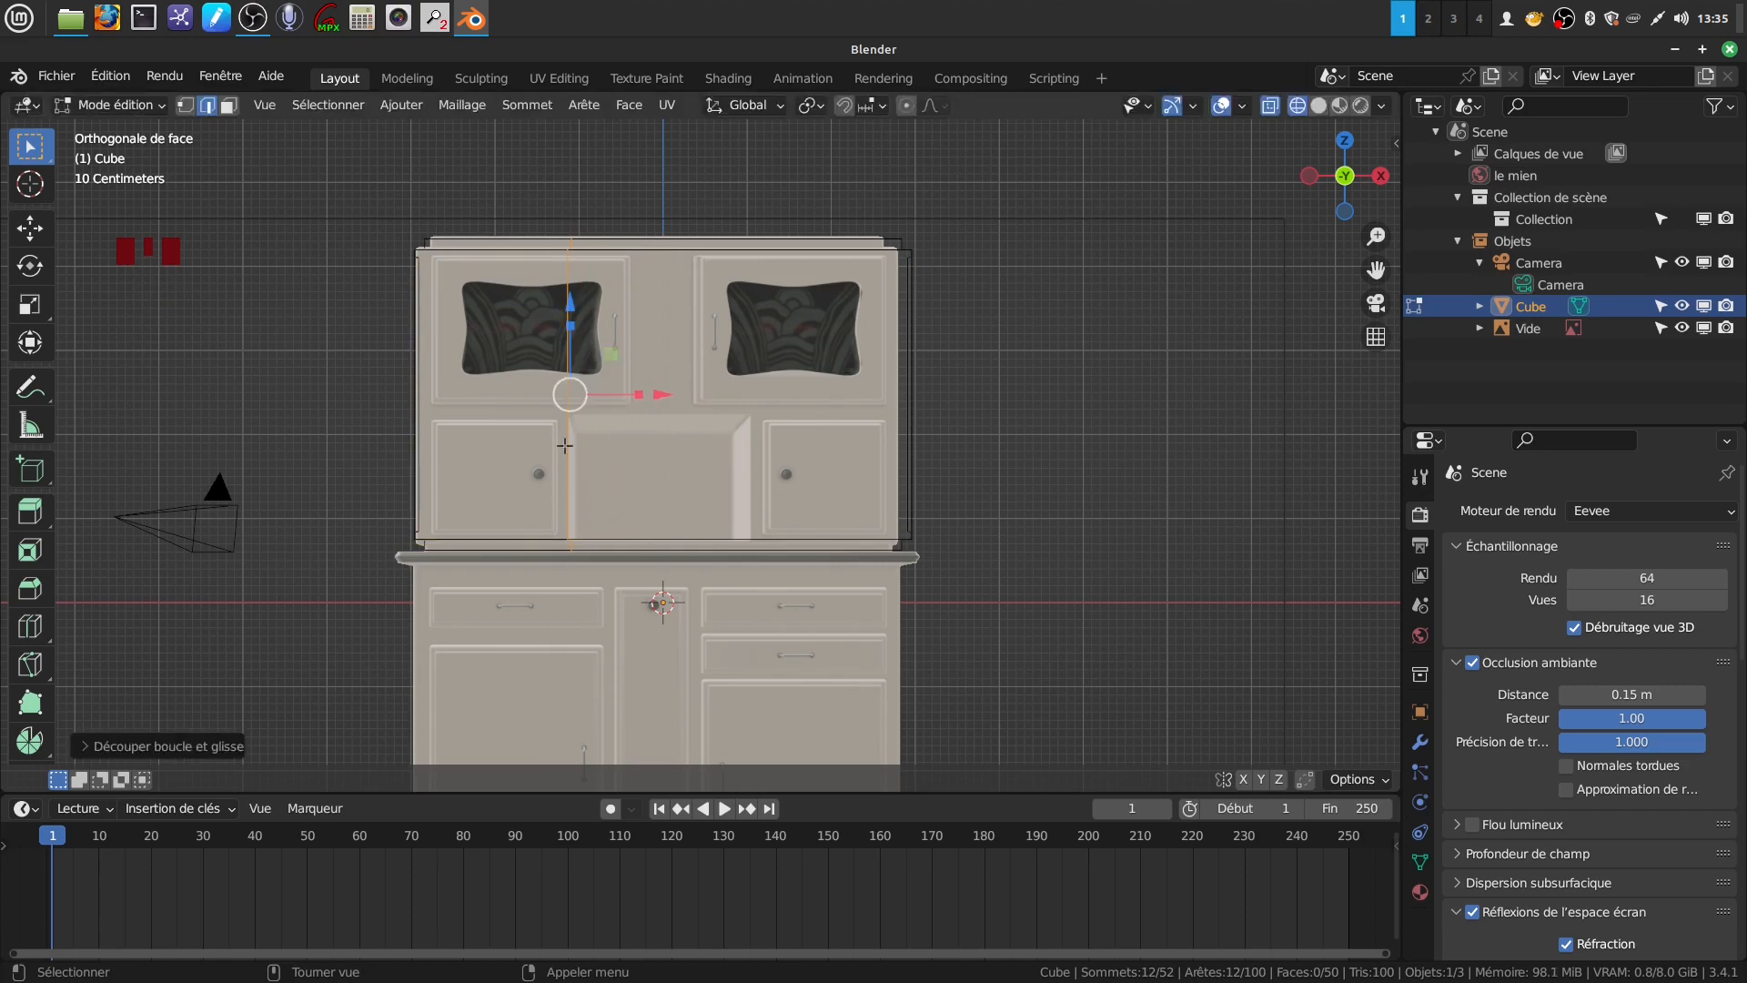
drag(549, 544, 564, 554)
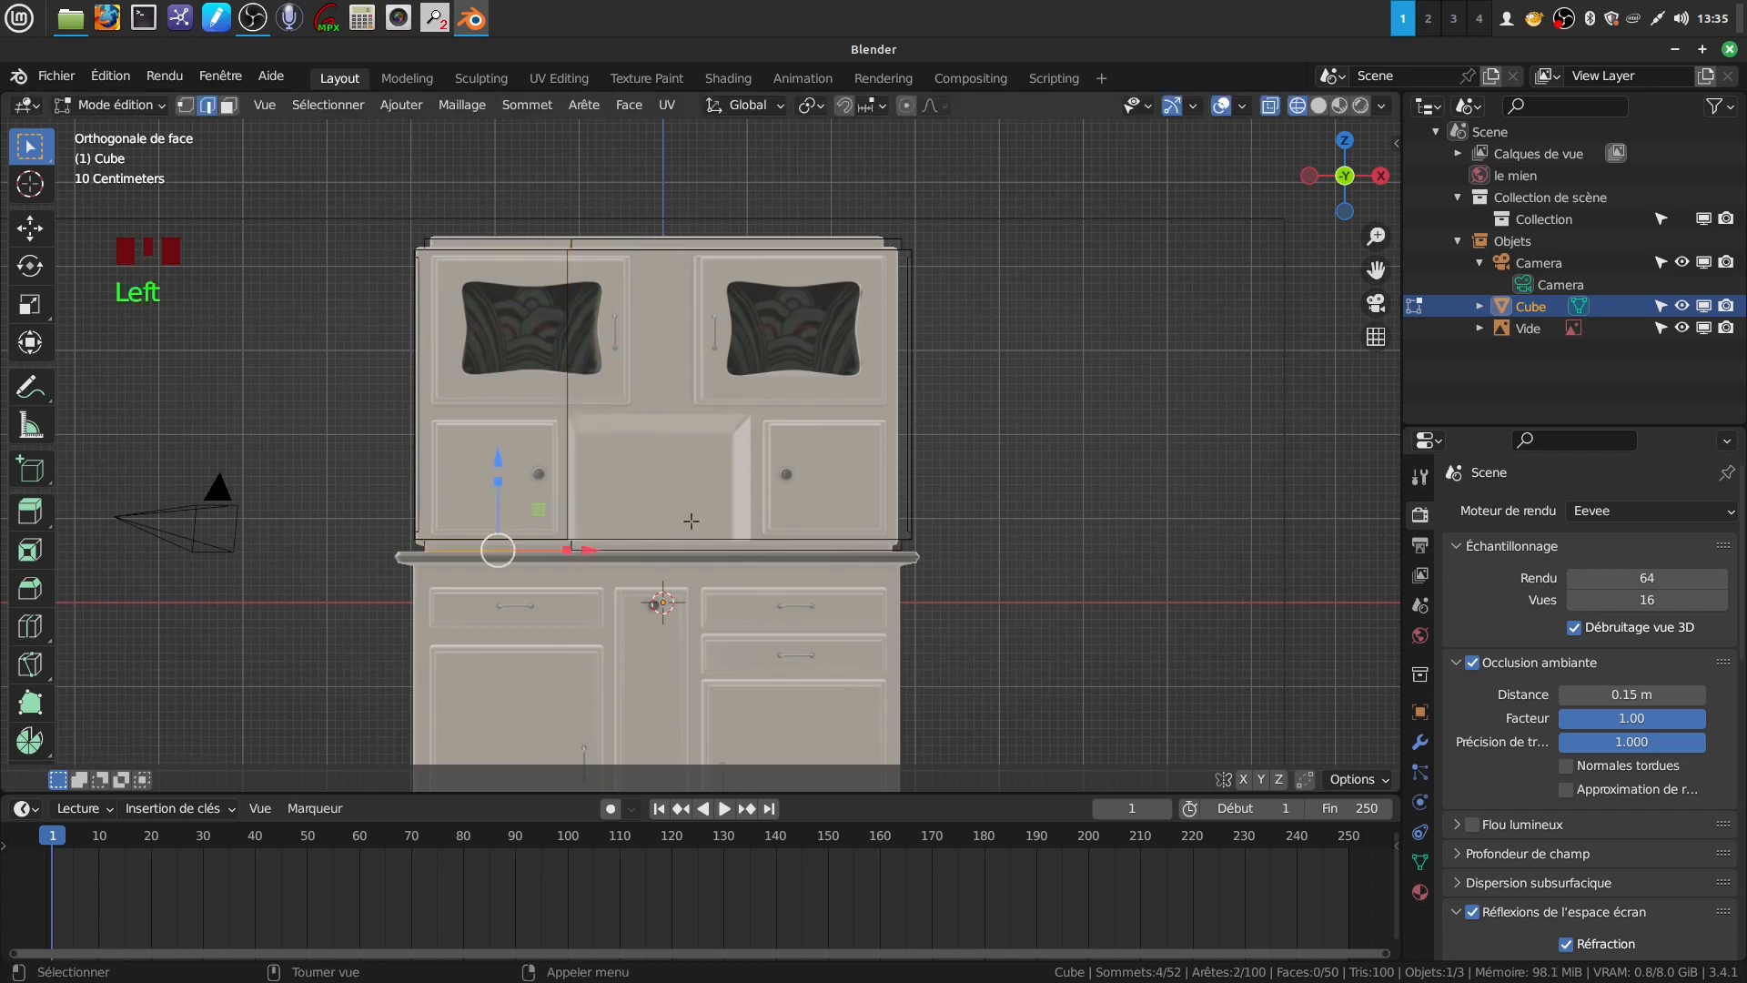
Add a second vertical loop cut and slide it to the right edge of the central niche
key(ctrl+r)
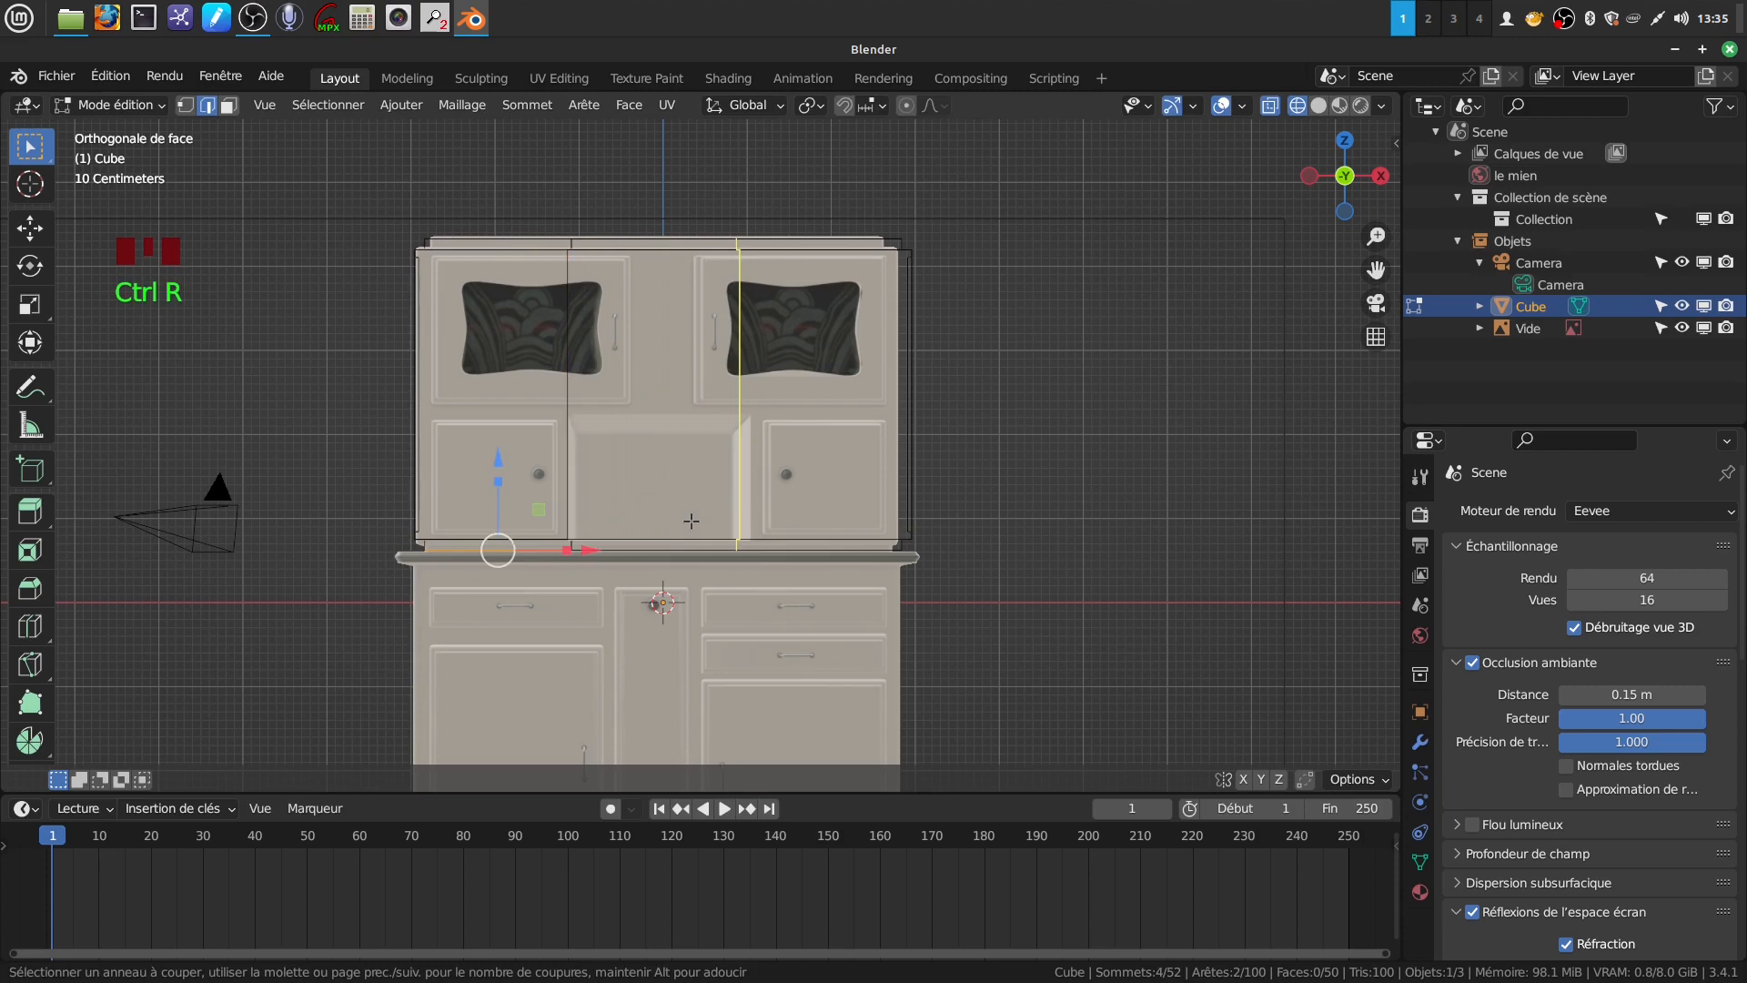
click(692, 521)
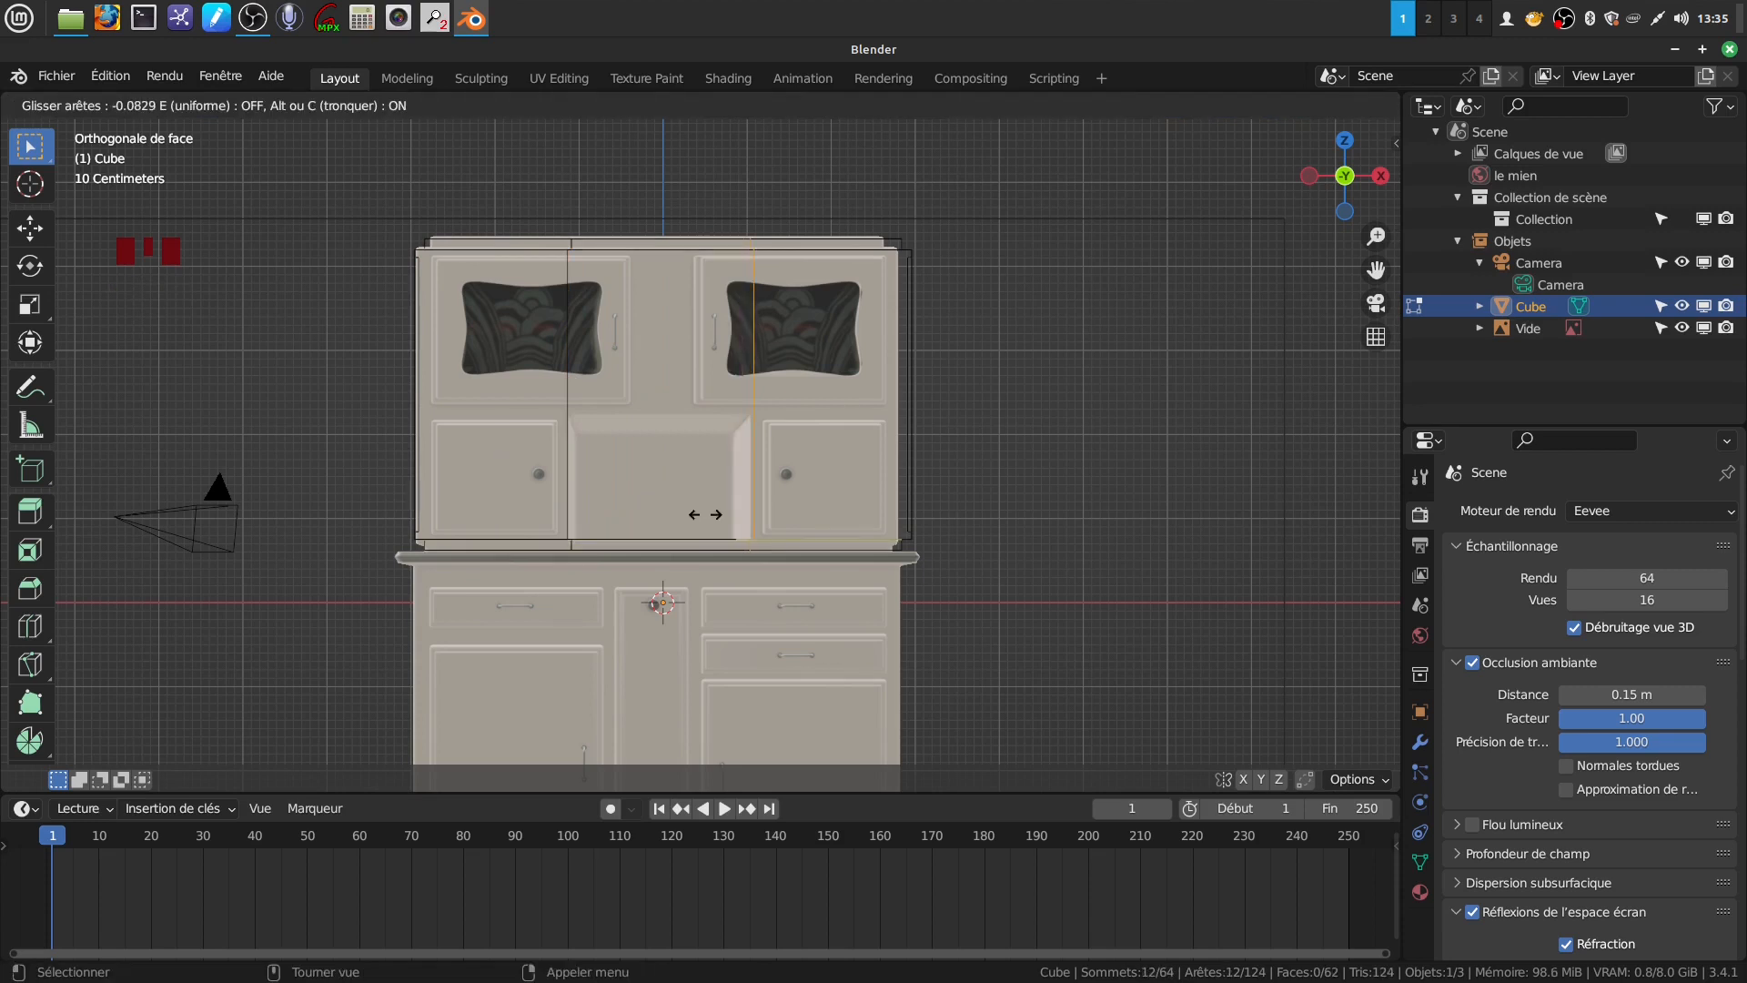
click(702, 514)
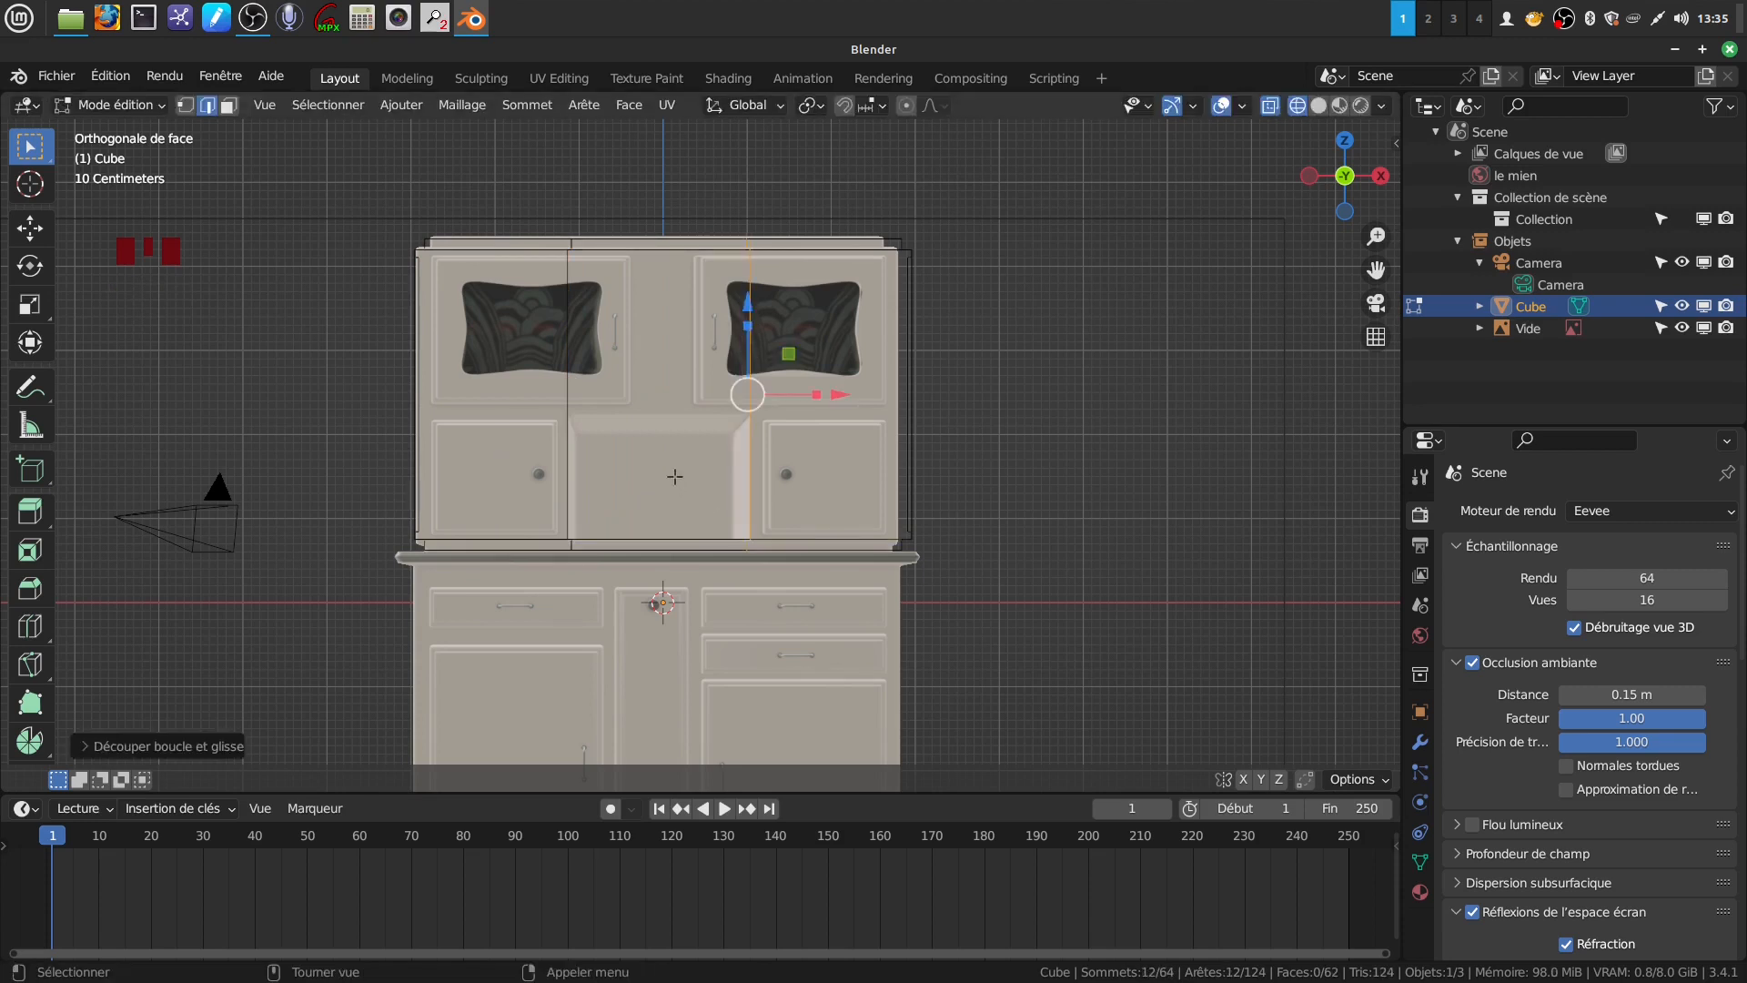
Add a horizontal loop cut across the cabinet and slide it about 0.14 to the upper edge of the central niche
key(ctrl+r)
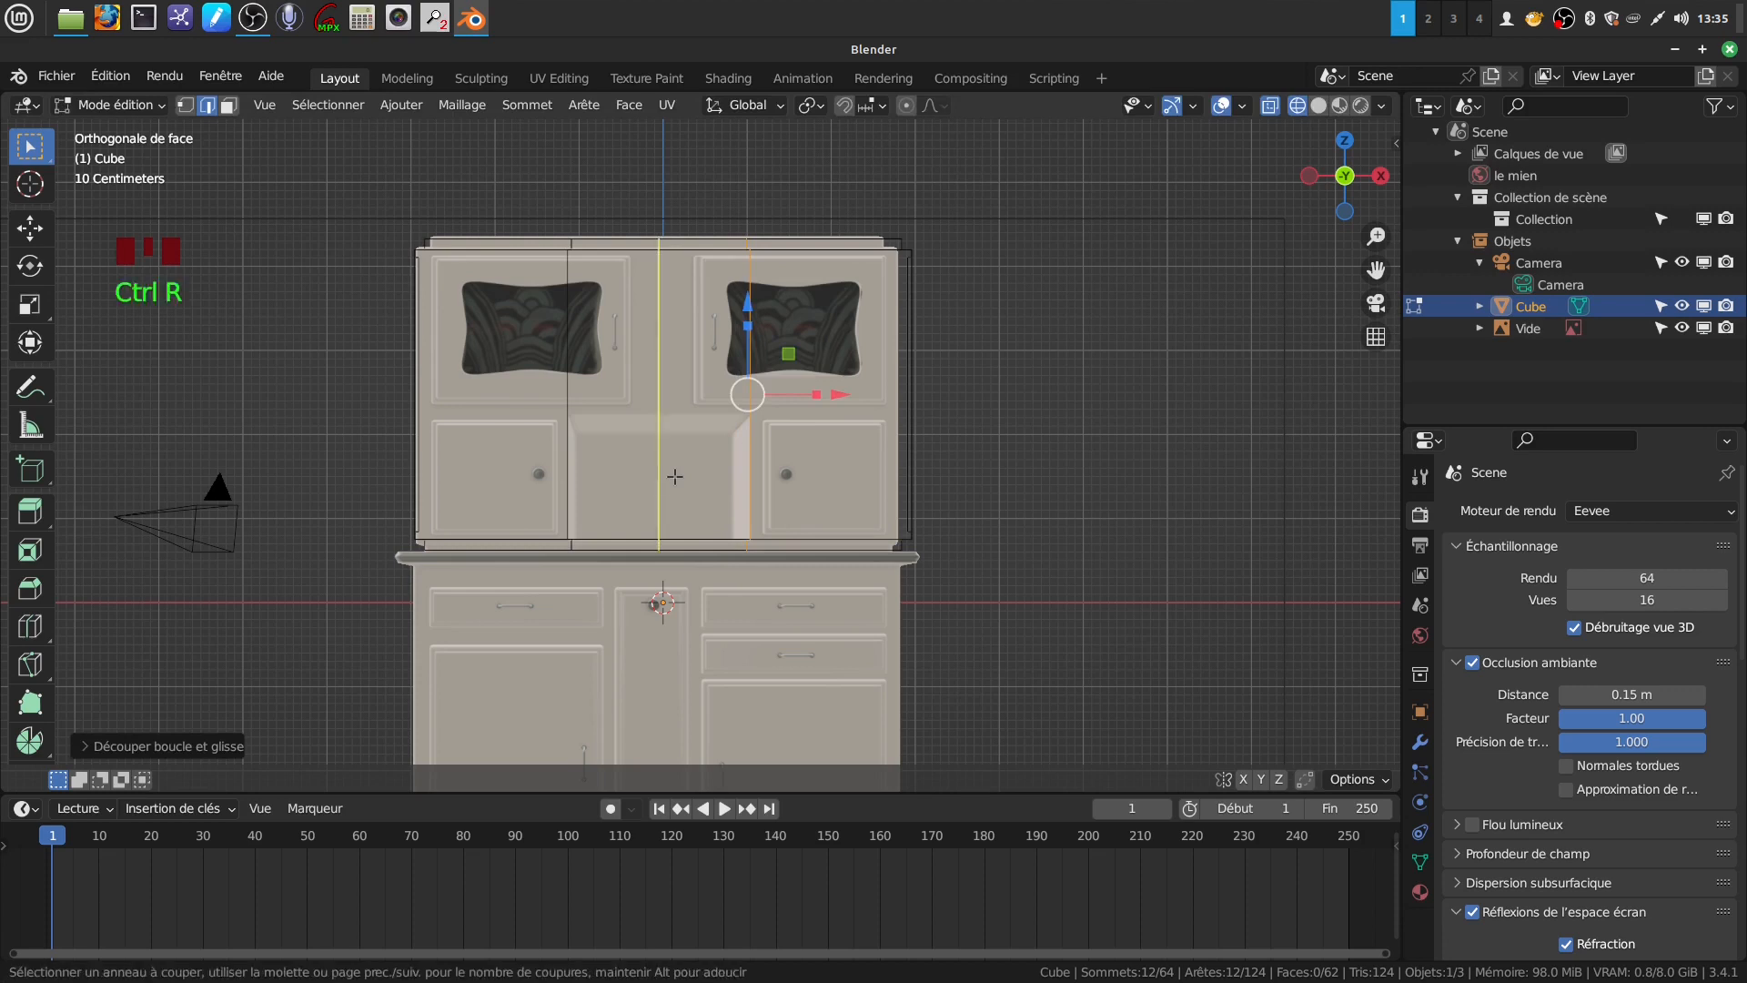
click(622, 429)
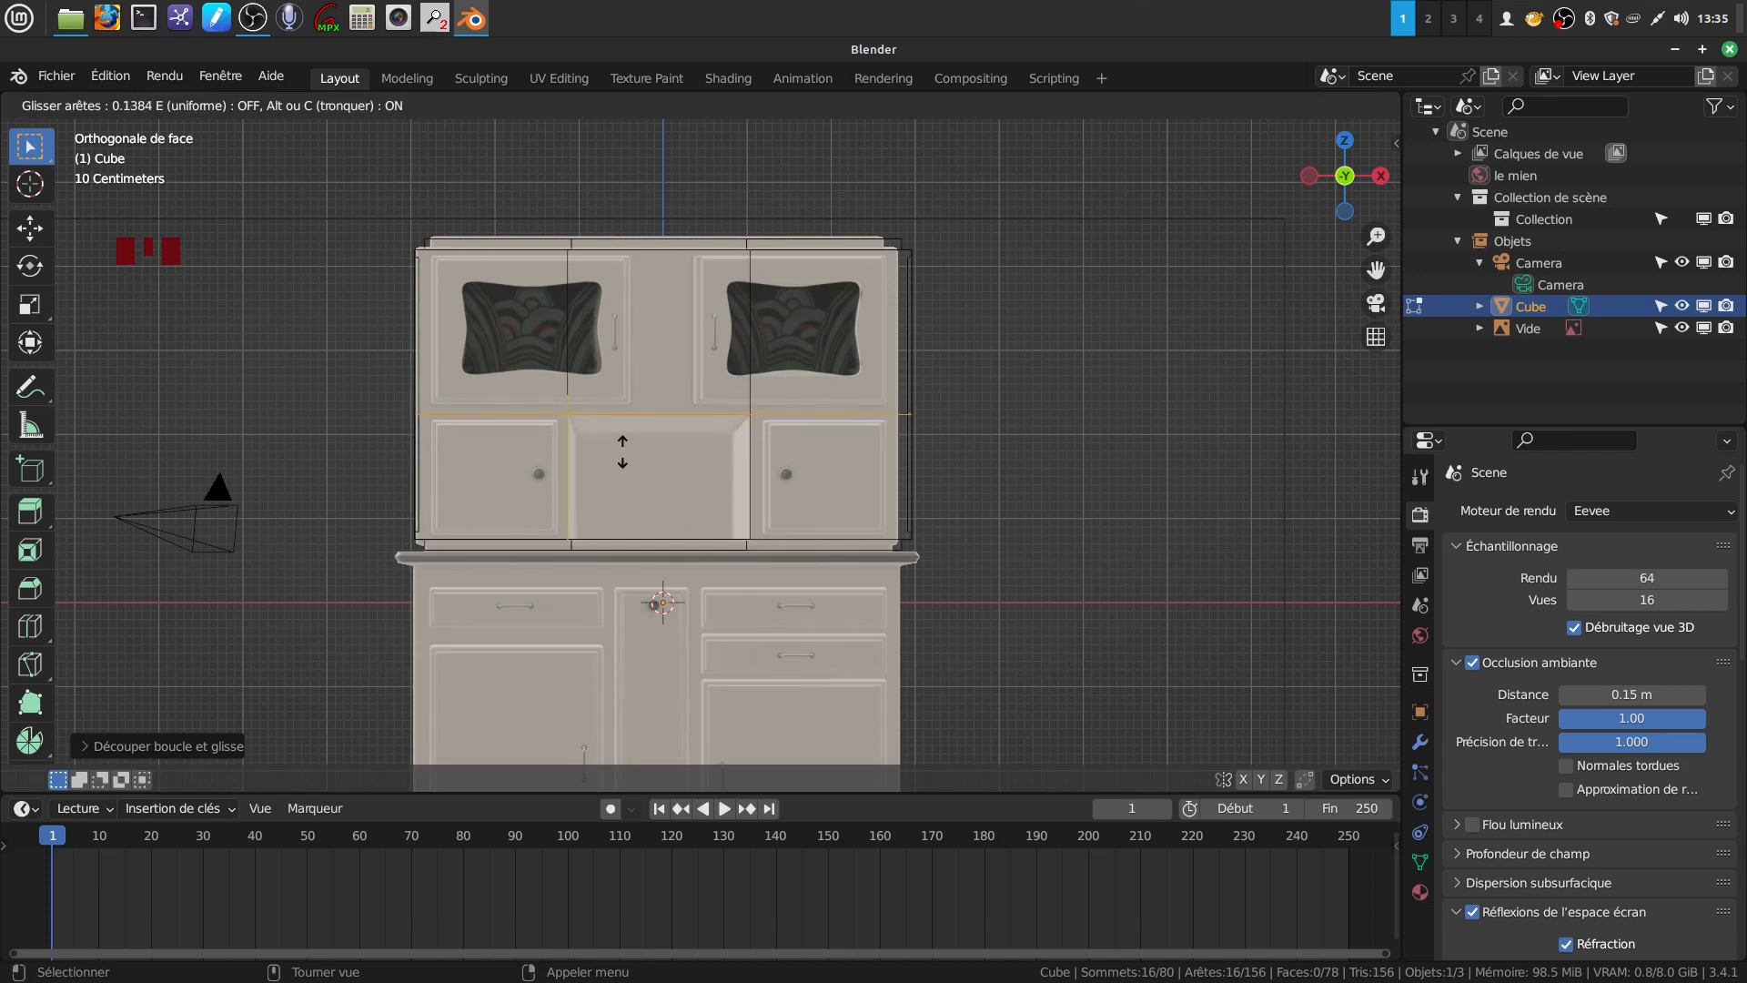
click(622, 451)
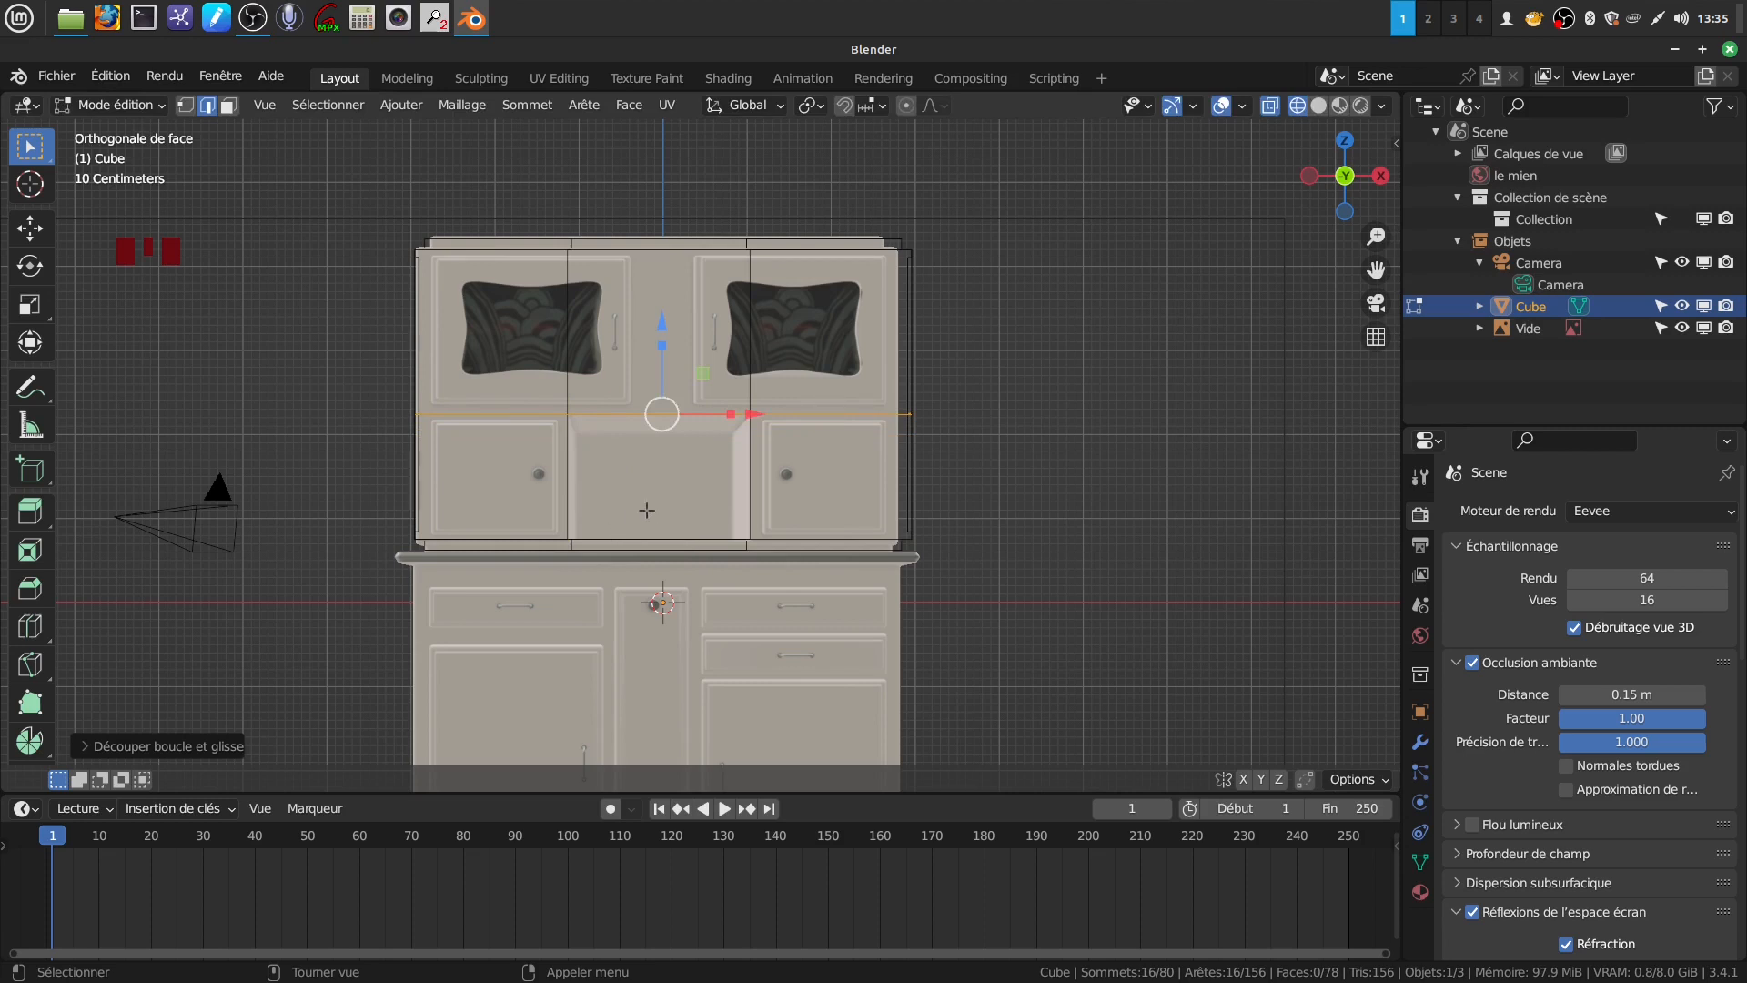
key(ctrl)
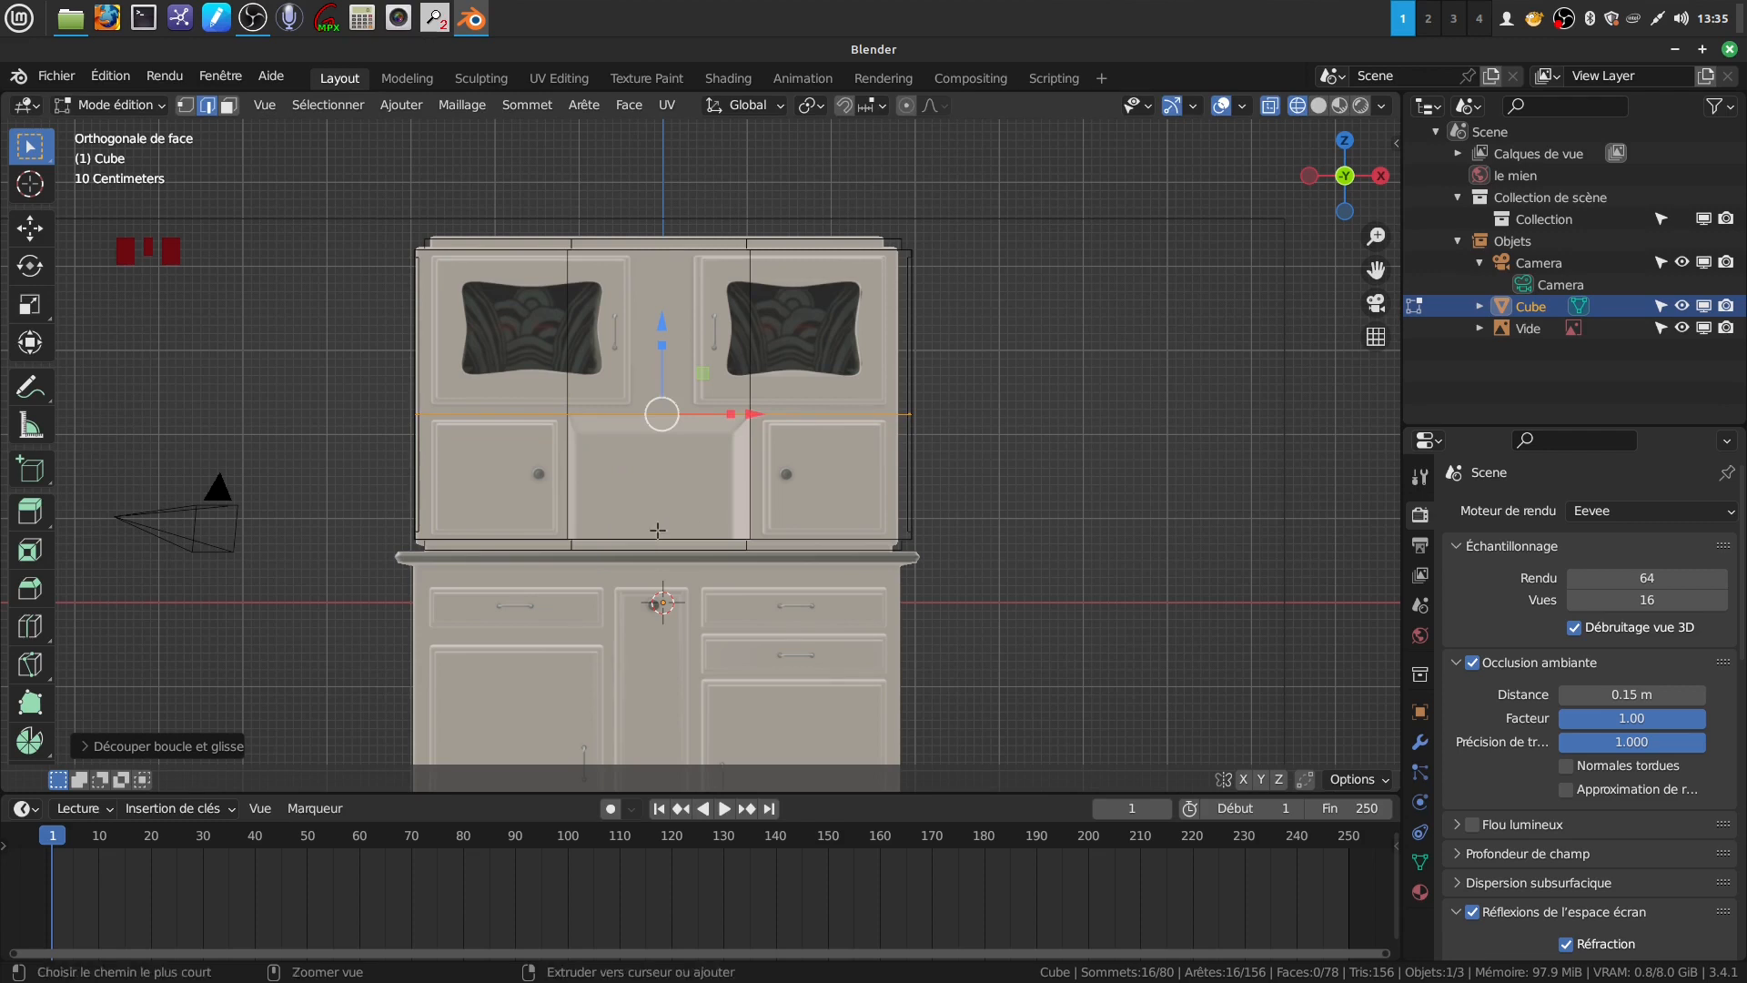
Add another horizontal loop cut below the previous one and slide it about 0.87 to the lower edge of the central niche
key(ctrl+r)
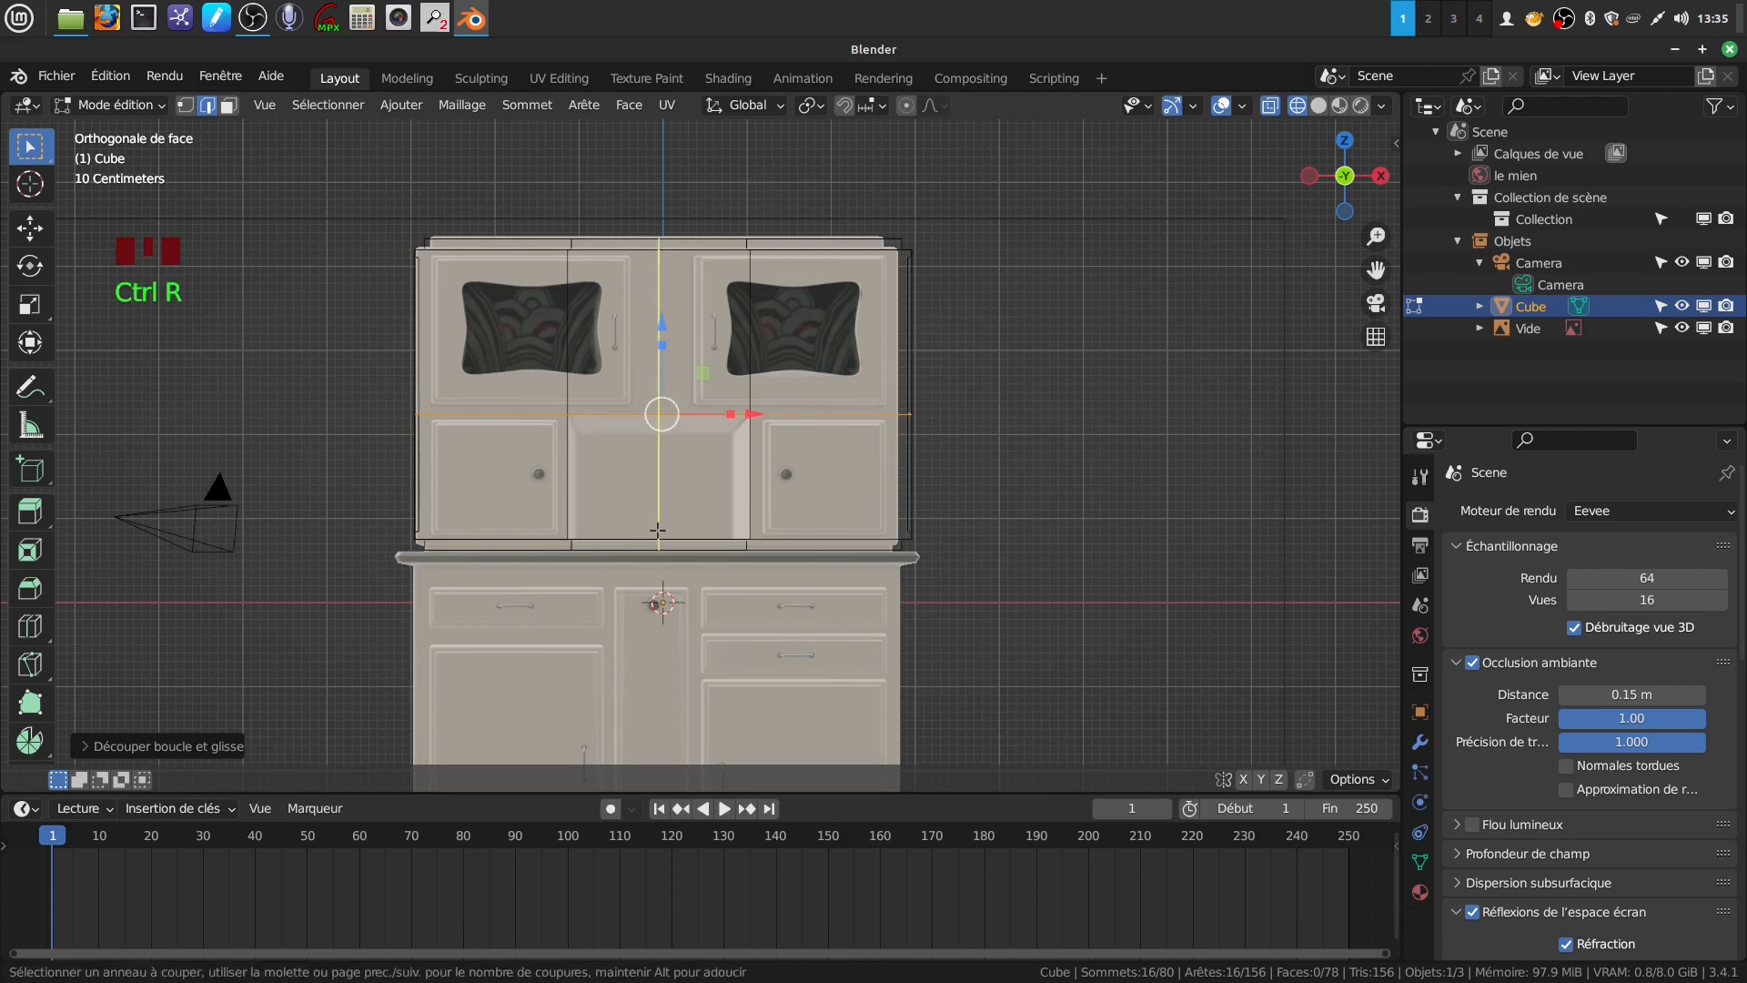
click(739, 507)
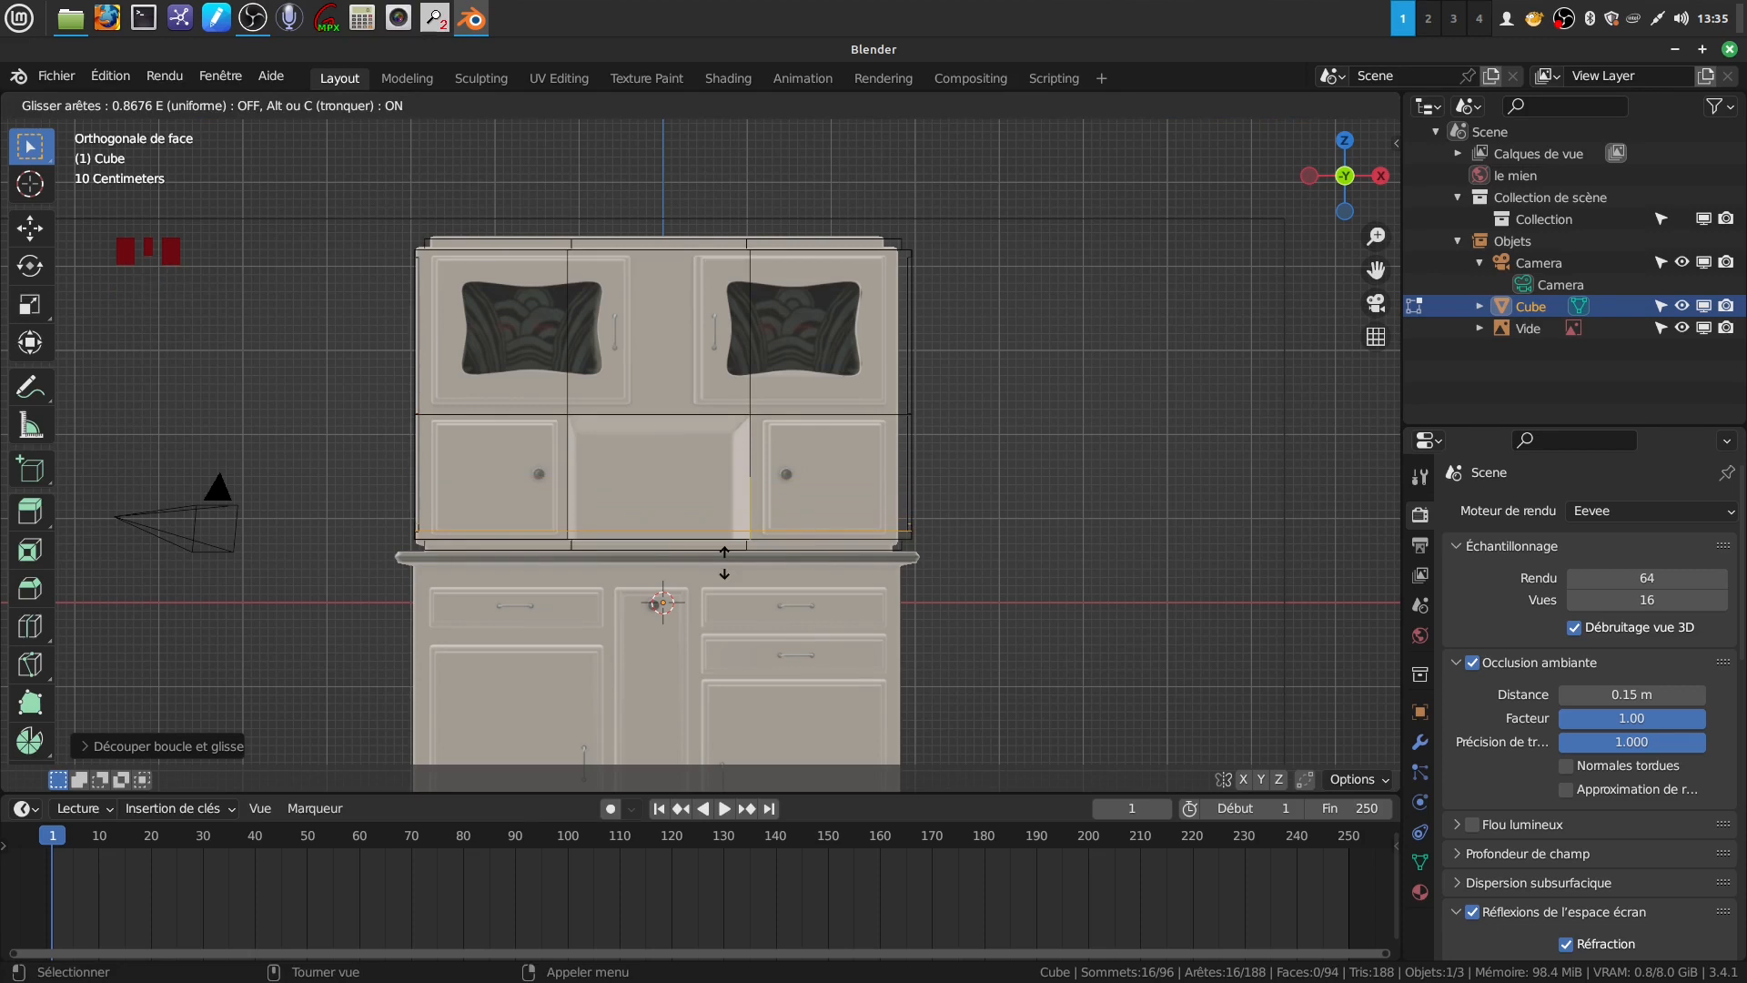
click(726, 561)
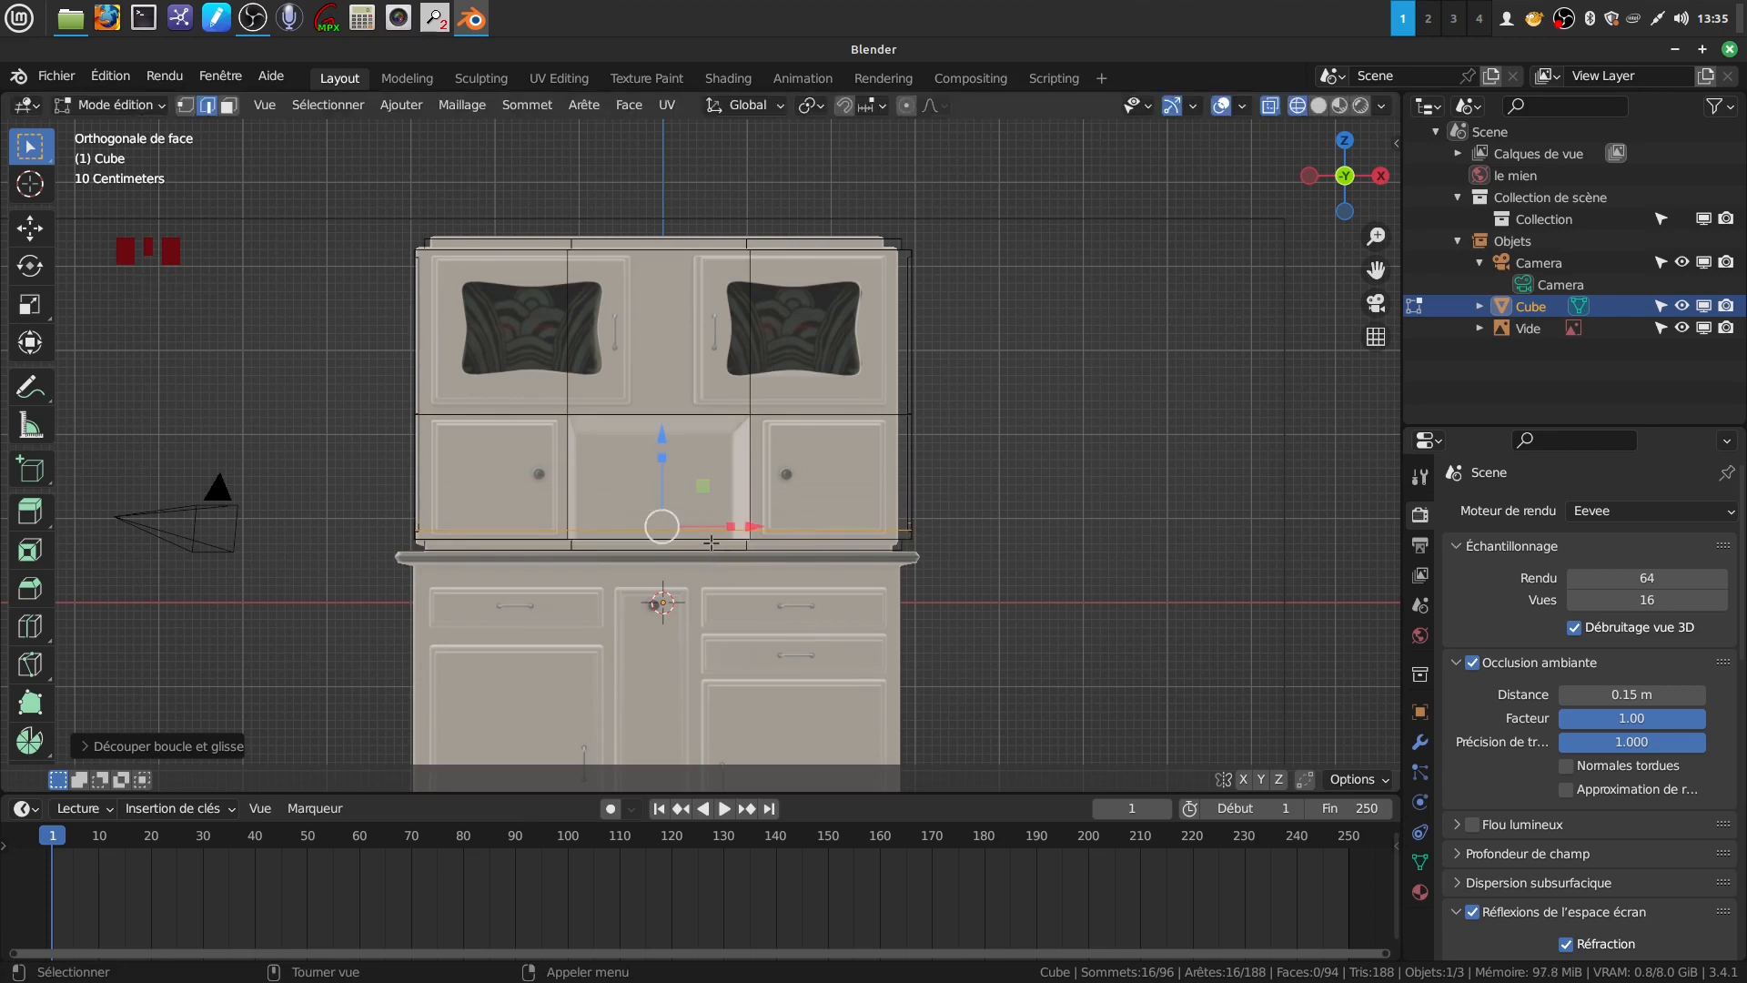
click(229, 107)
click(606, 487)
middle_drag(606, 486, 710, 462)
key(z)
key(z)
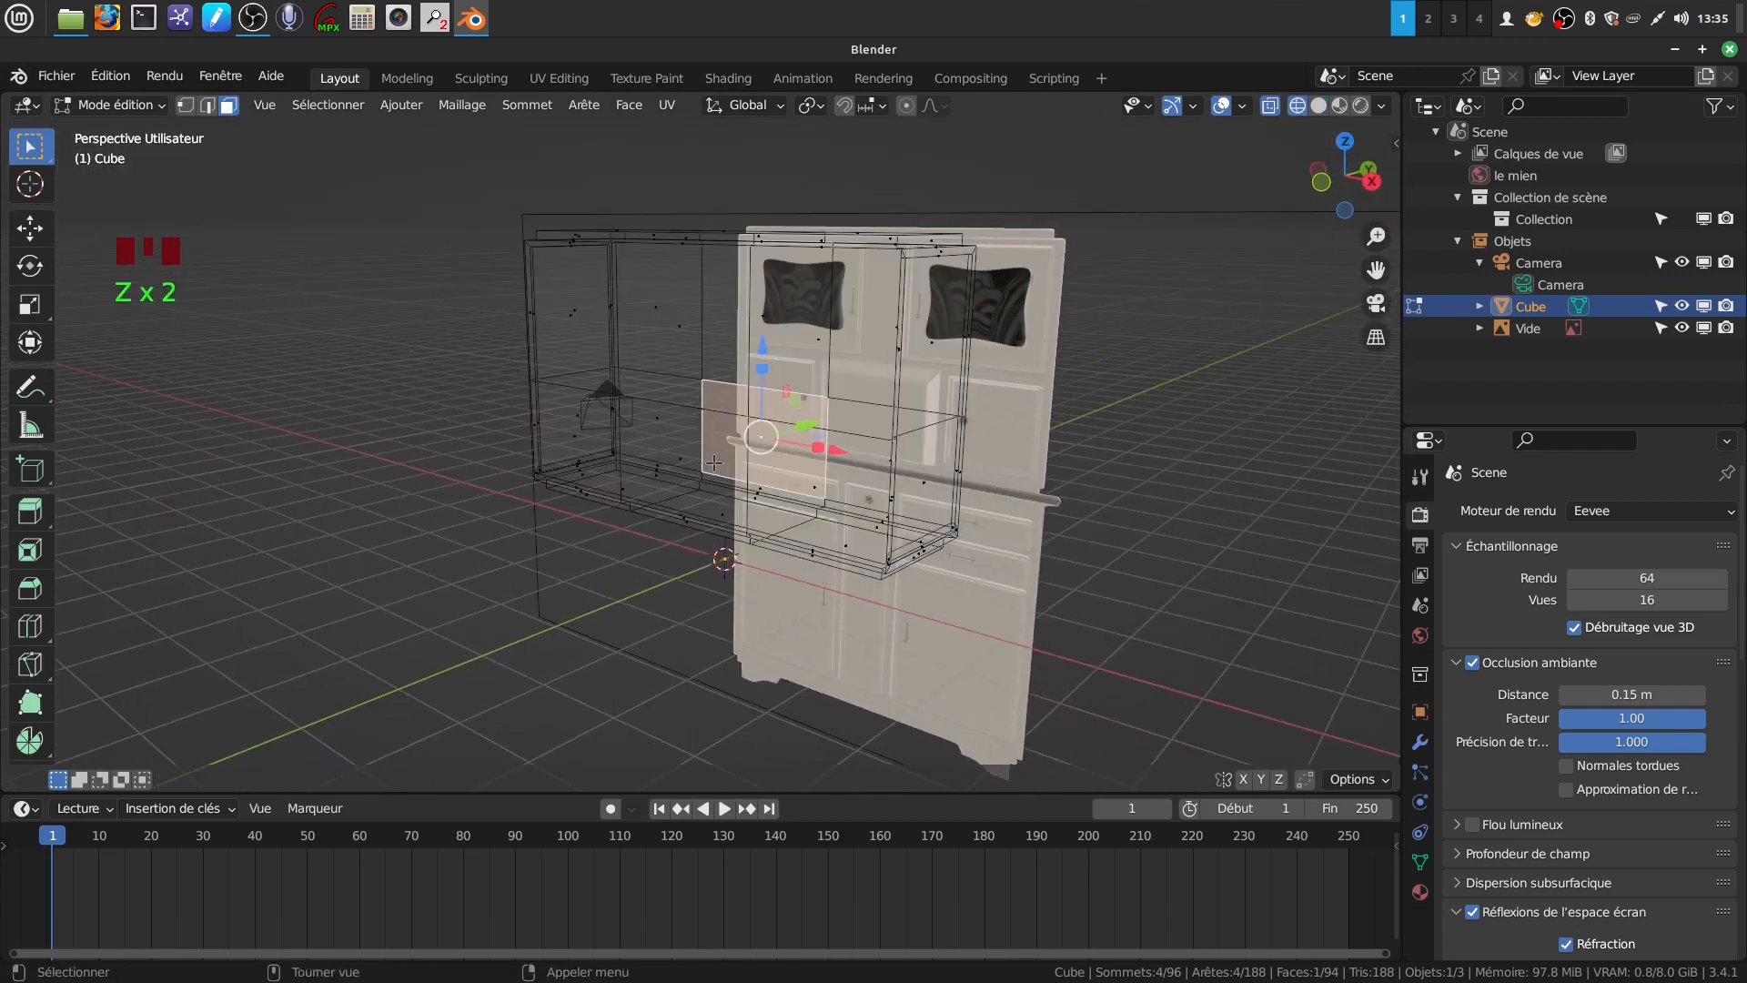
key(Tab)
key(Tab)
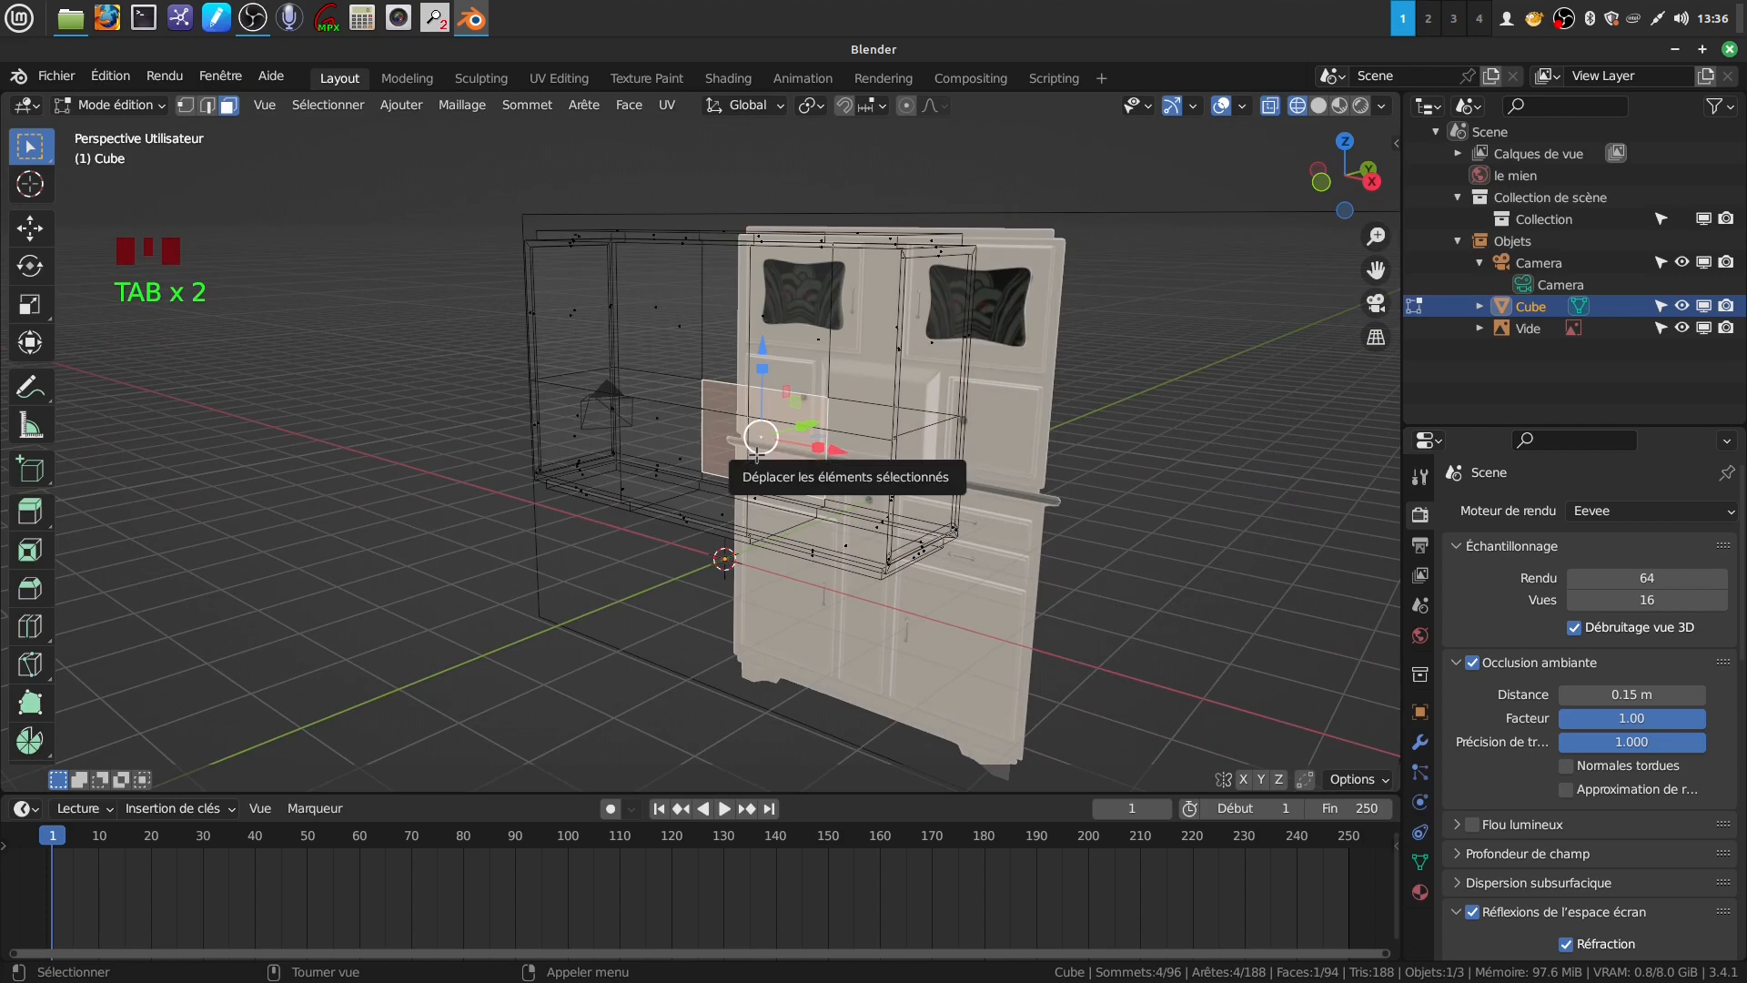
key(a)
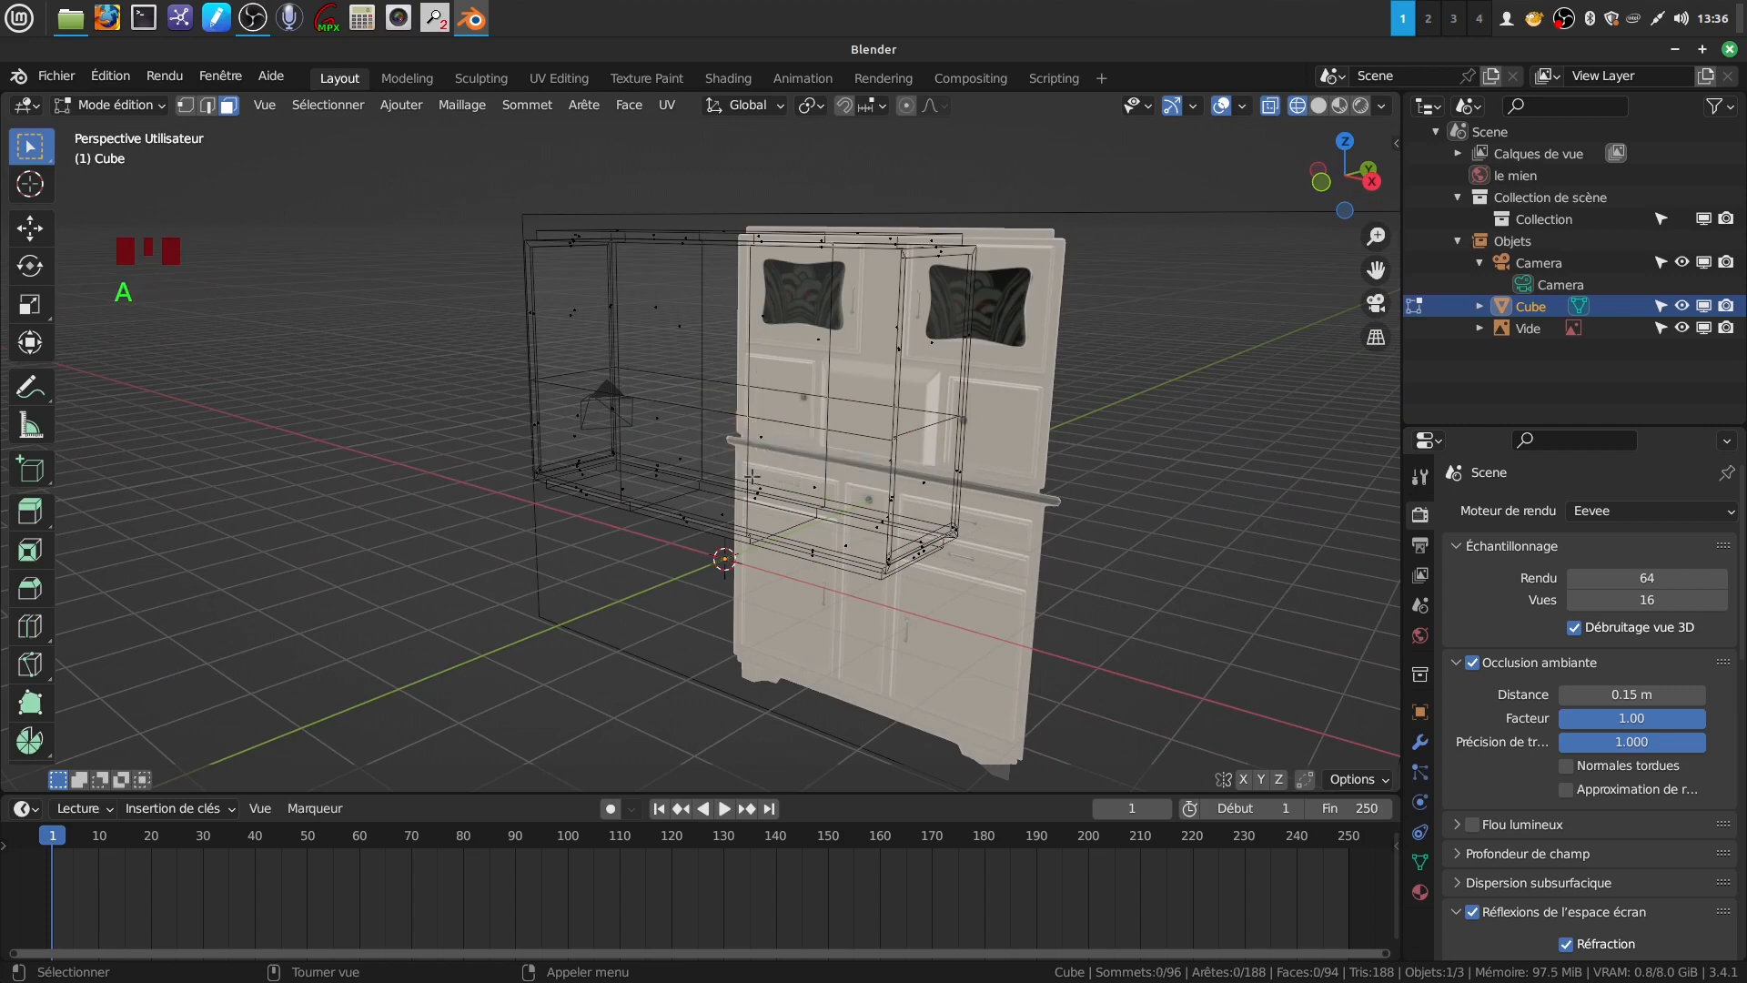
In solid display, select the central niche face on the cabinet front and extrude it inward along Y, then leave edit mode
key(z)
click(228, 108)
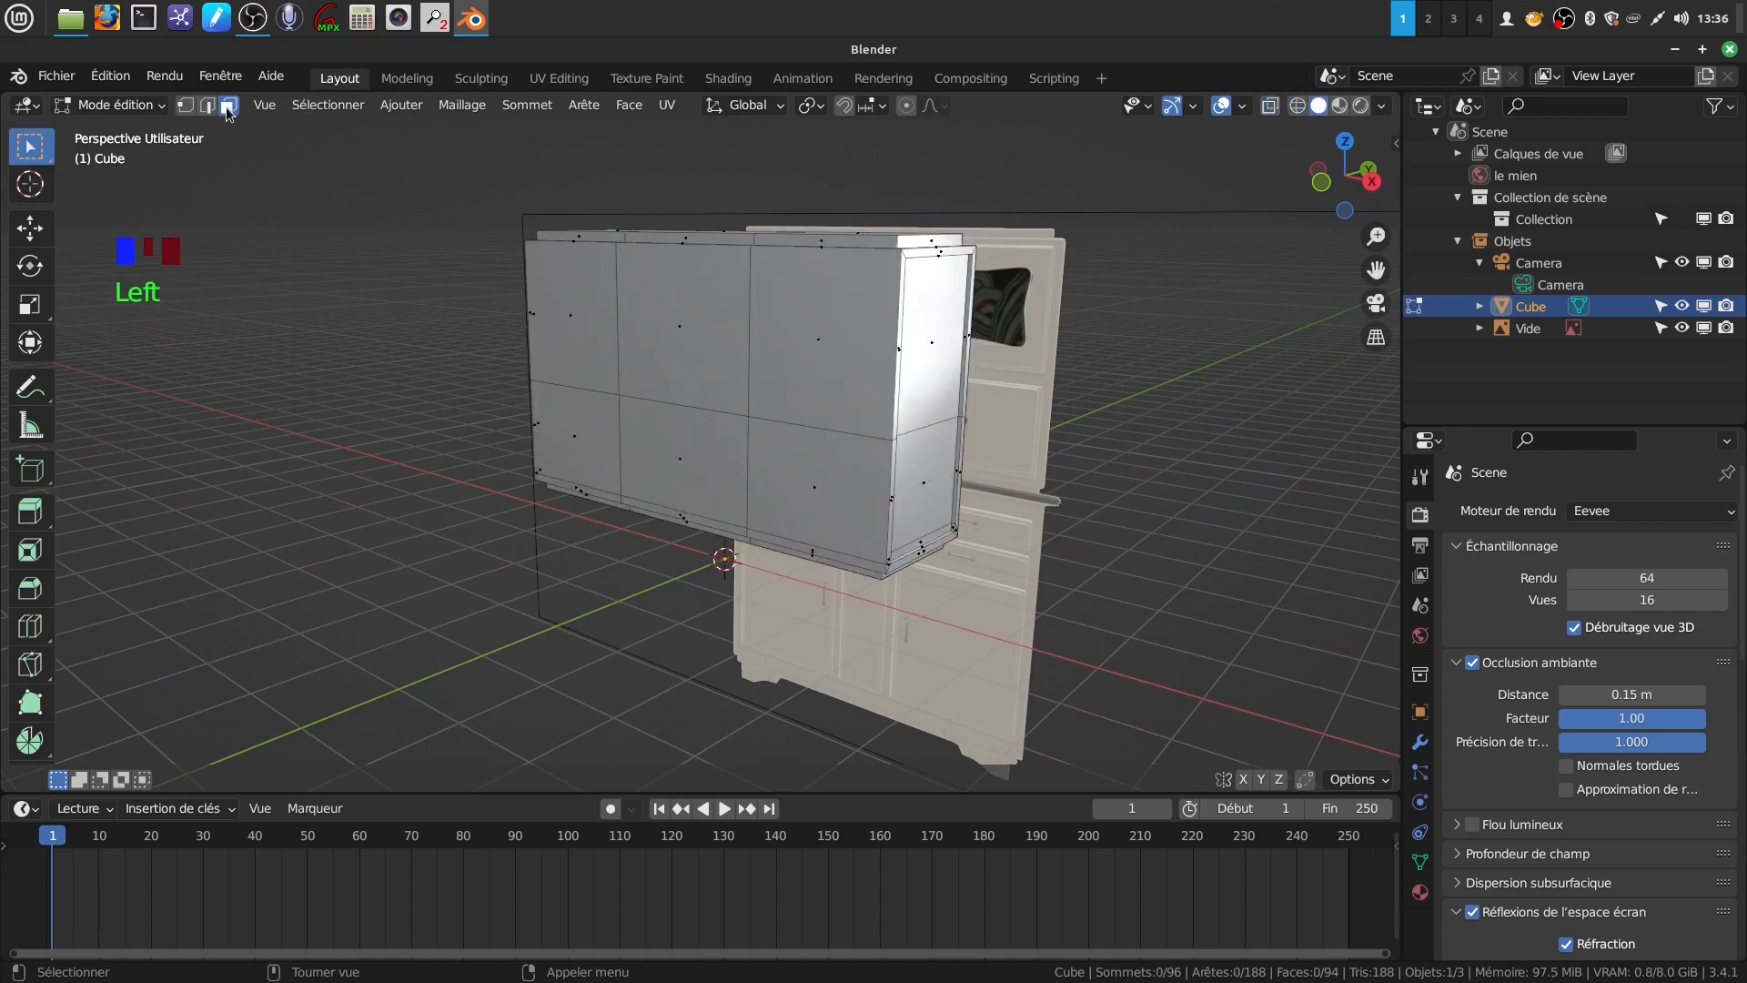
click(707, 462)
mouse_move(708, 462)
middle_down()
mouse_move(752, 480)
mouse_move(681, 459)
middle_up()
key(e)
click(738, 487)
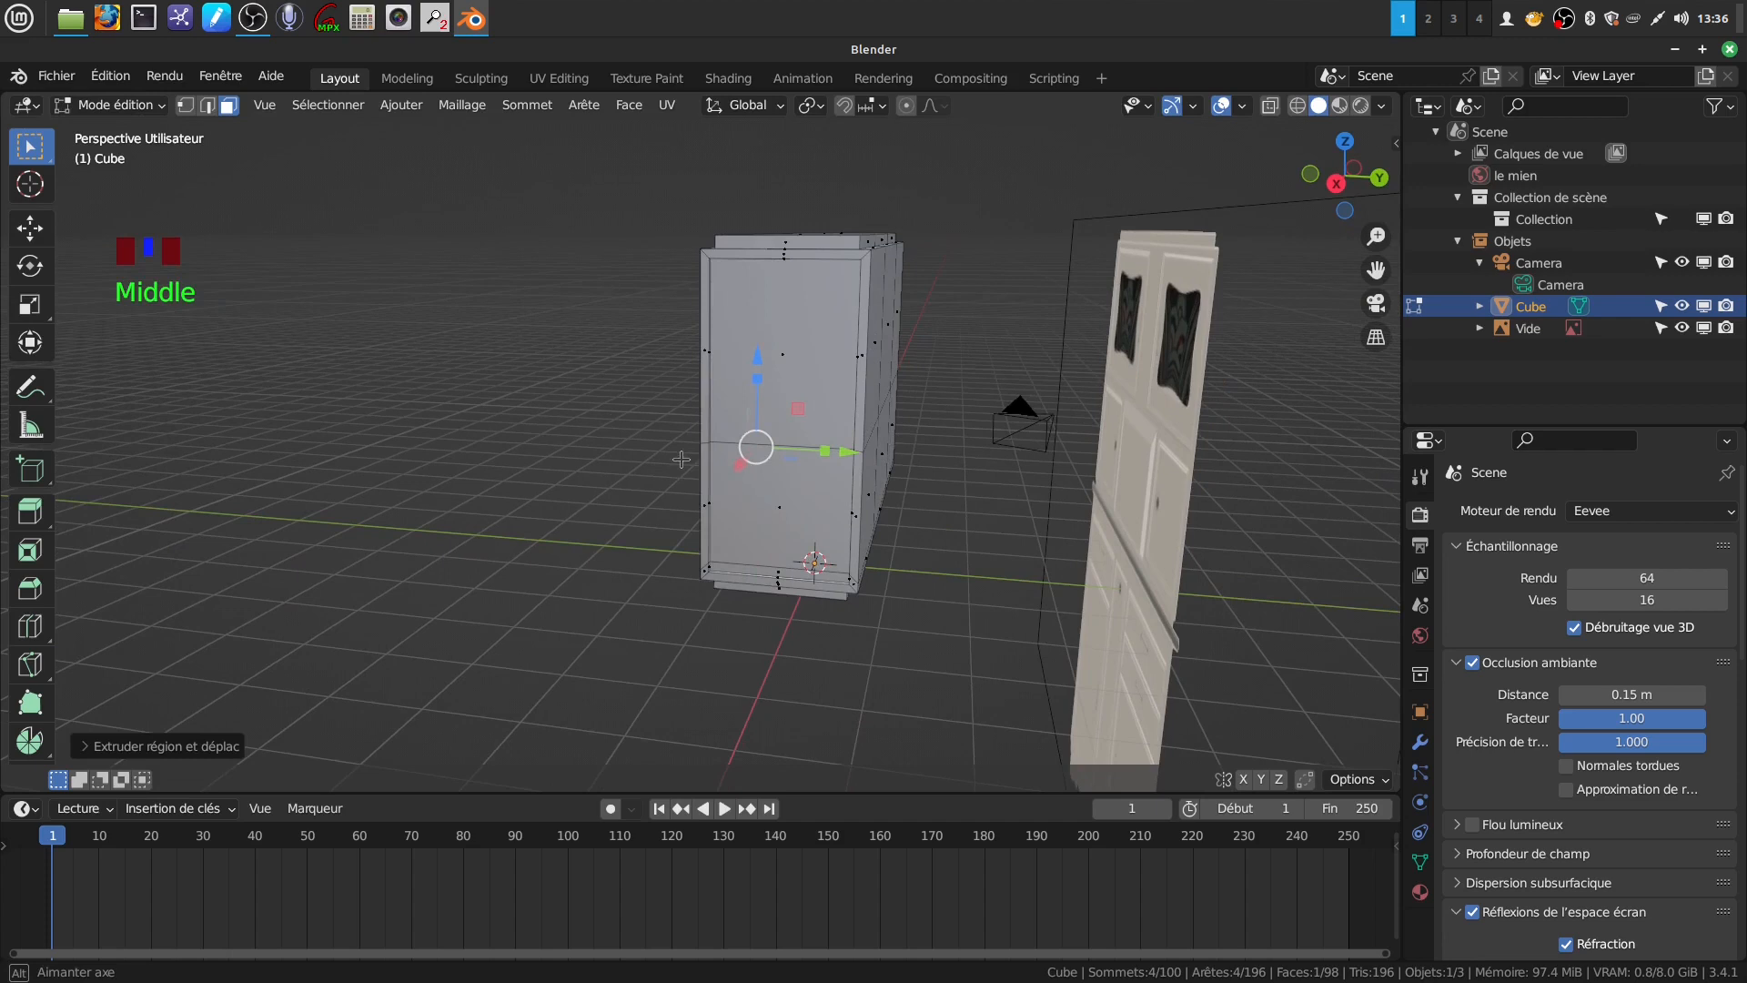
drag(846, 451, 963, 468)
middle_drag(750, 481, 910, 386)
key(Tab)
shift+middle_drag(910, 387, 774, 352)
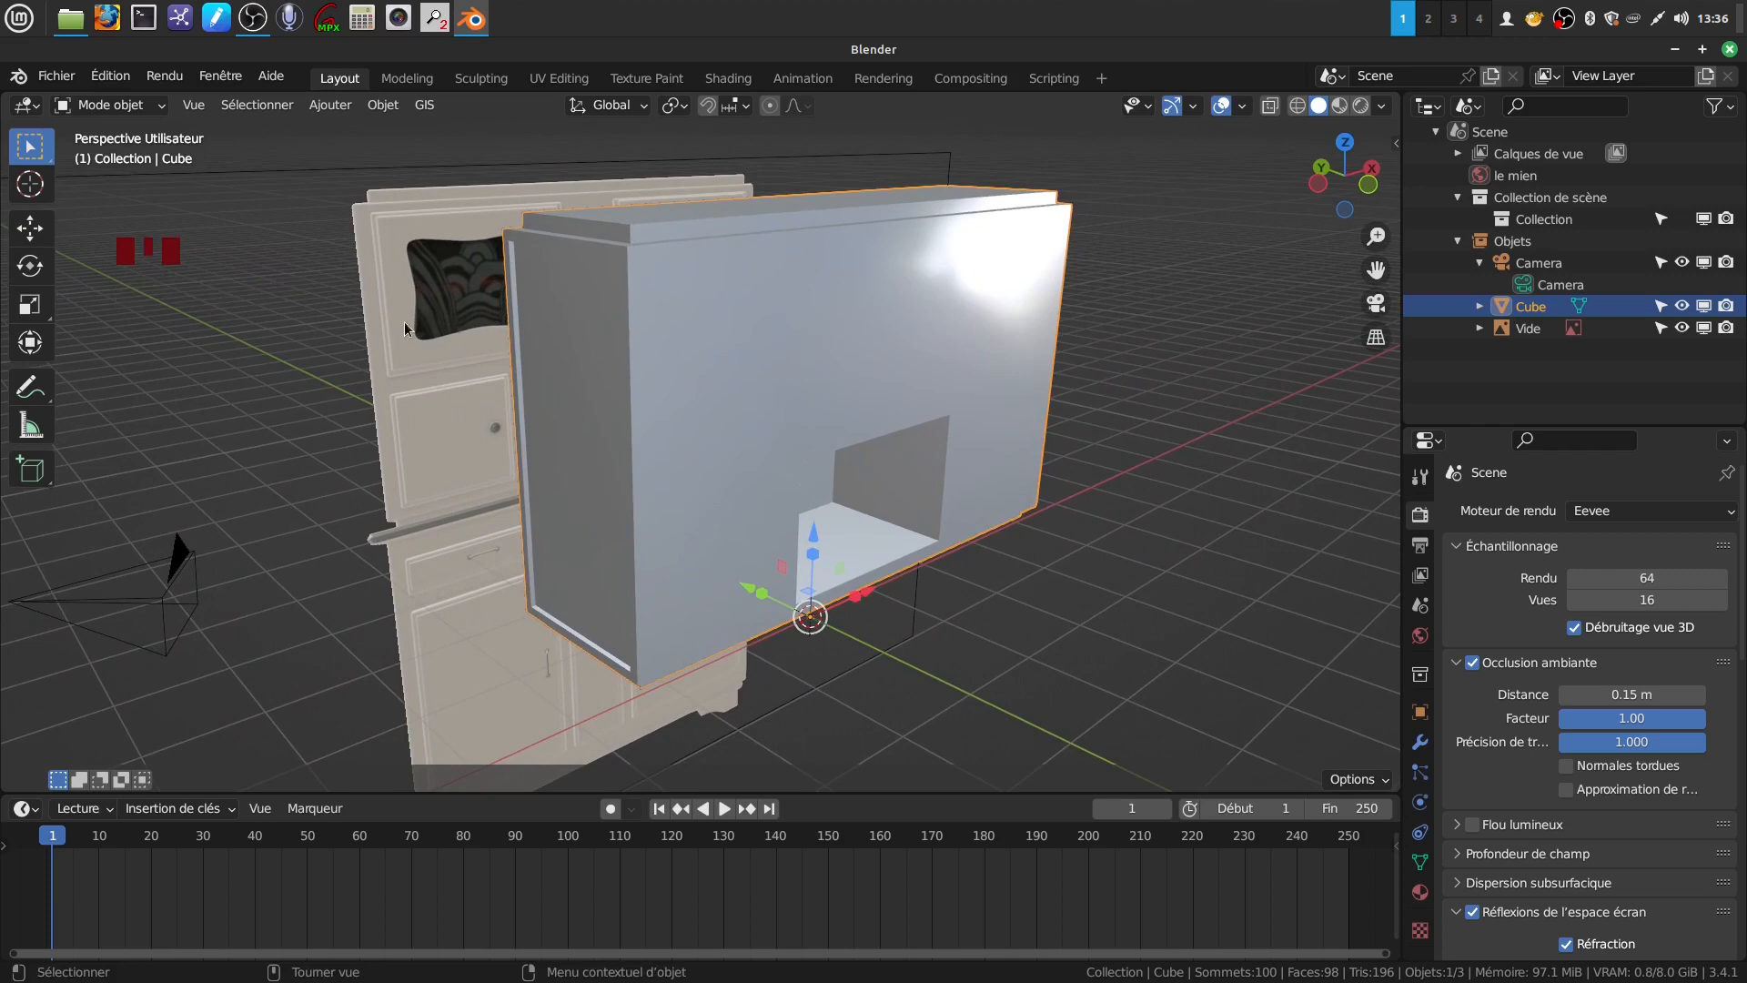
Apply all transformations to the upper cabinet object
mouse_move(885, 373)
middle_down()
mouse_move(849, 380)
mouse_move(882, 374)
middle_up()
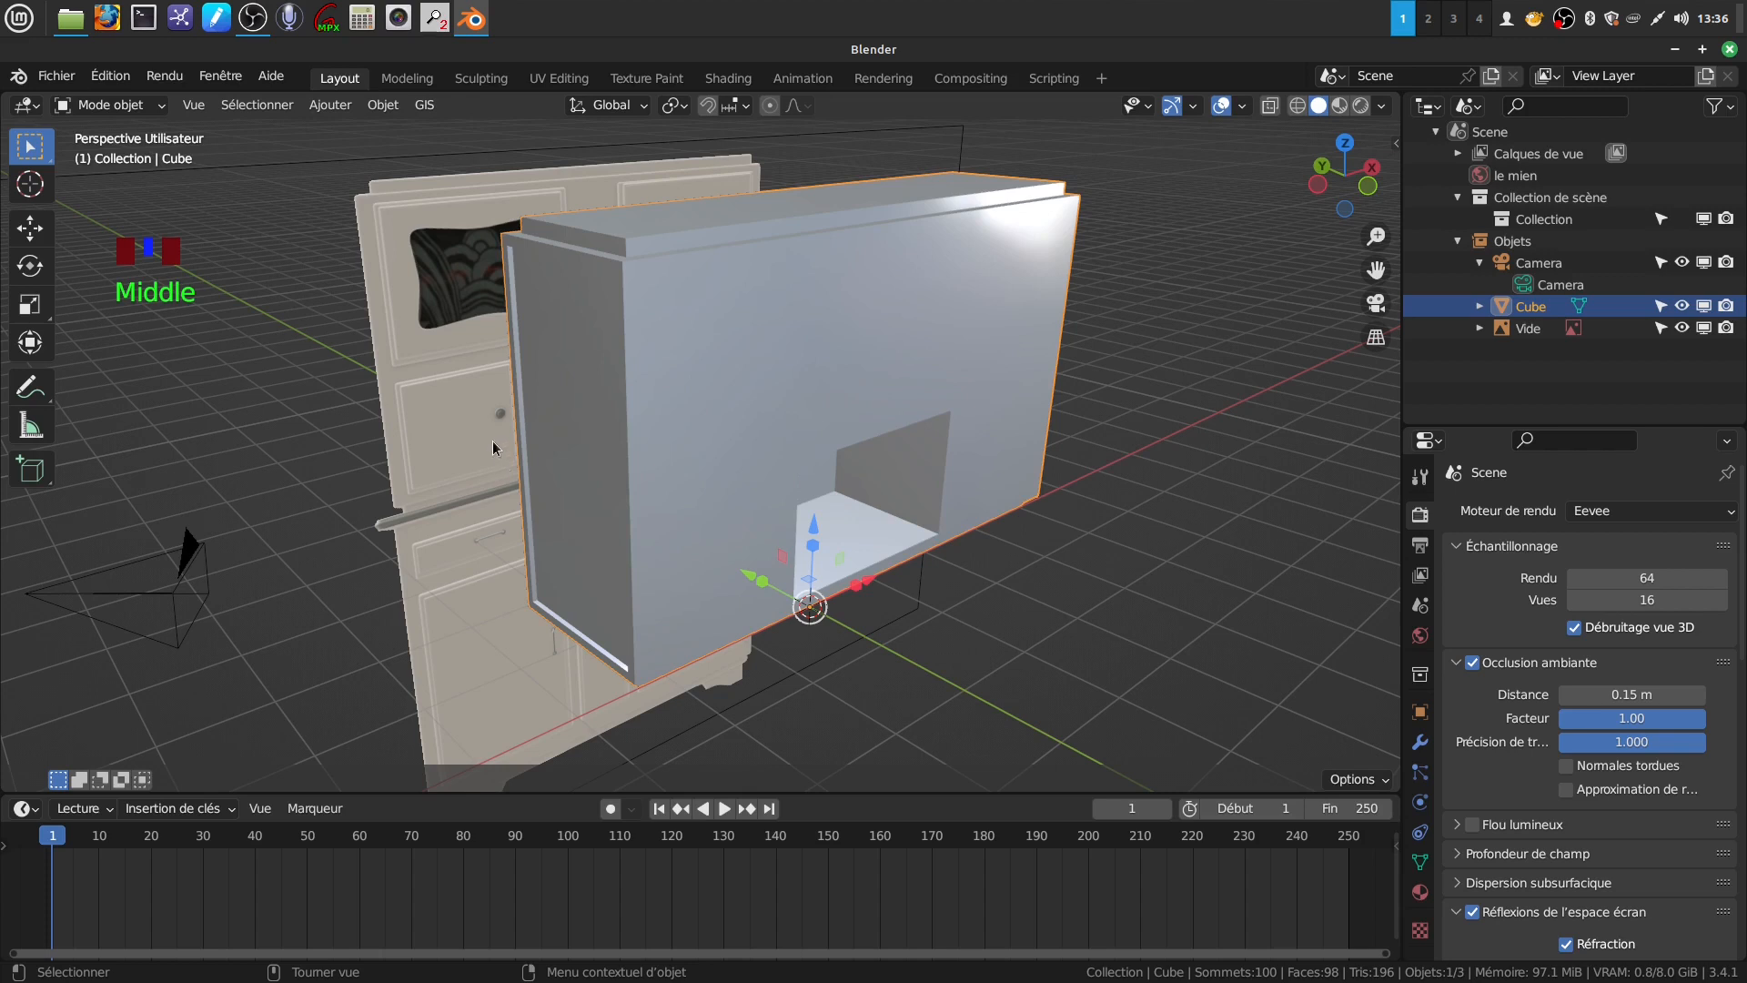
middle_drag(778, 430, 800, 424)
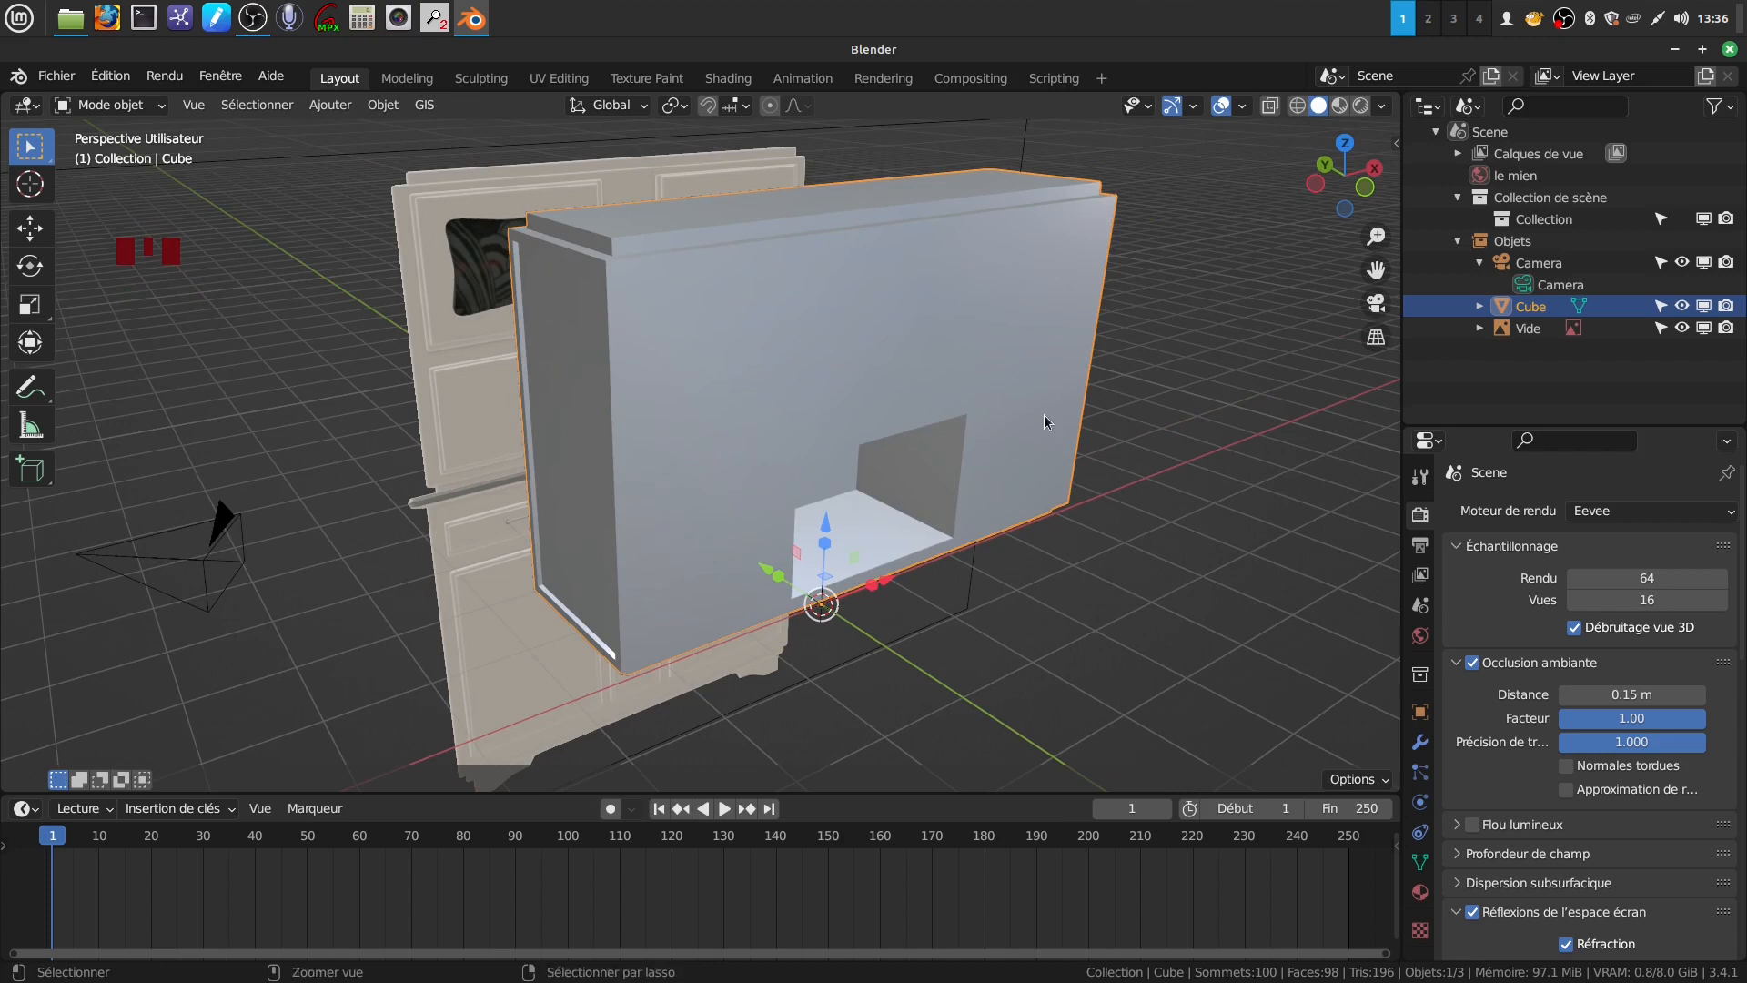
key(ctrl+a)
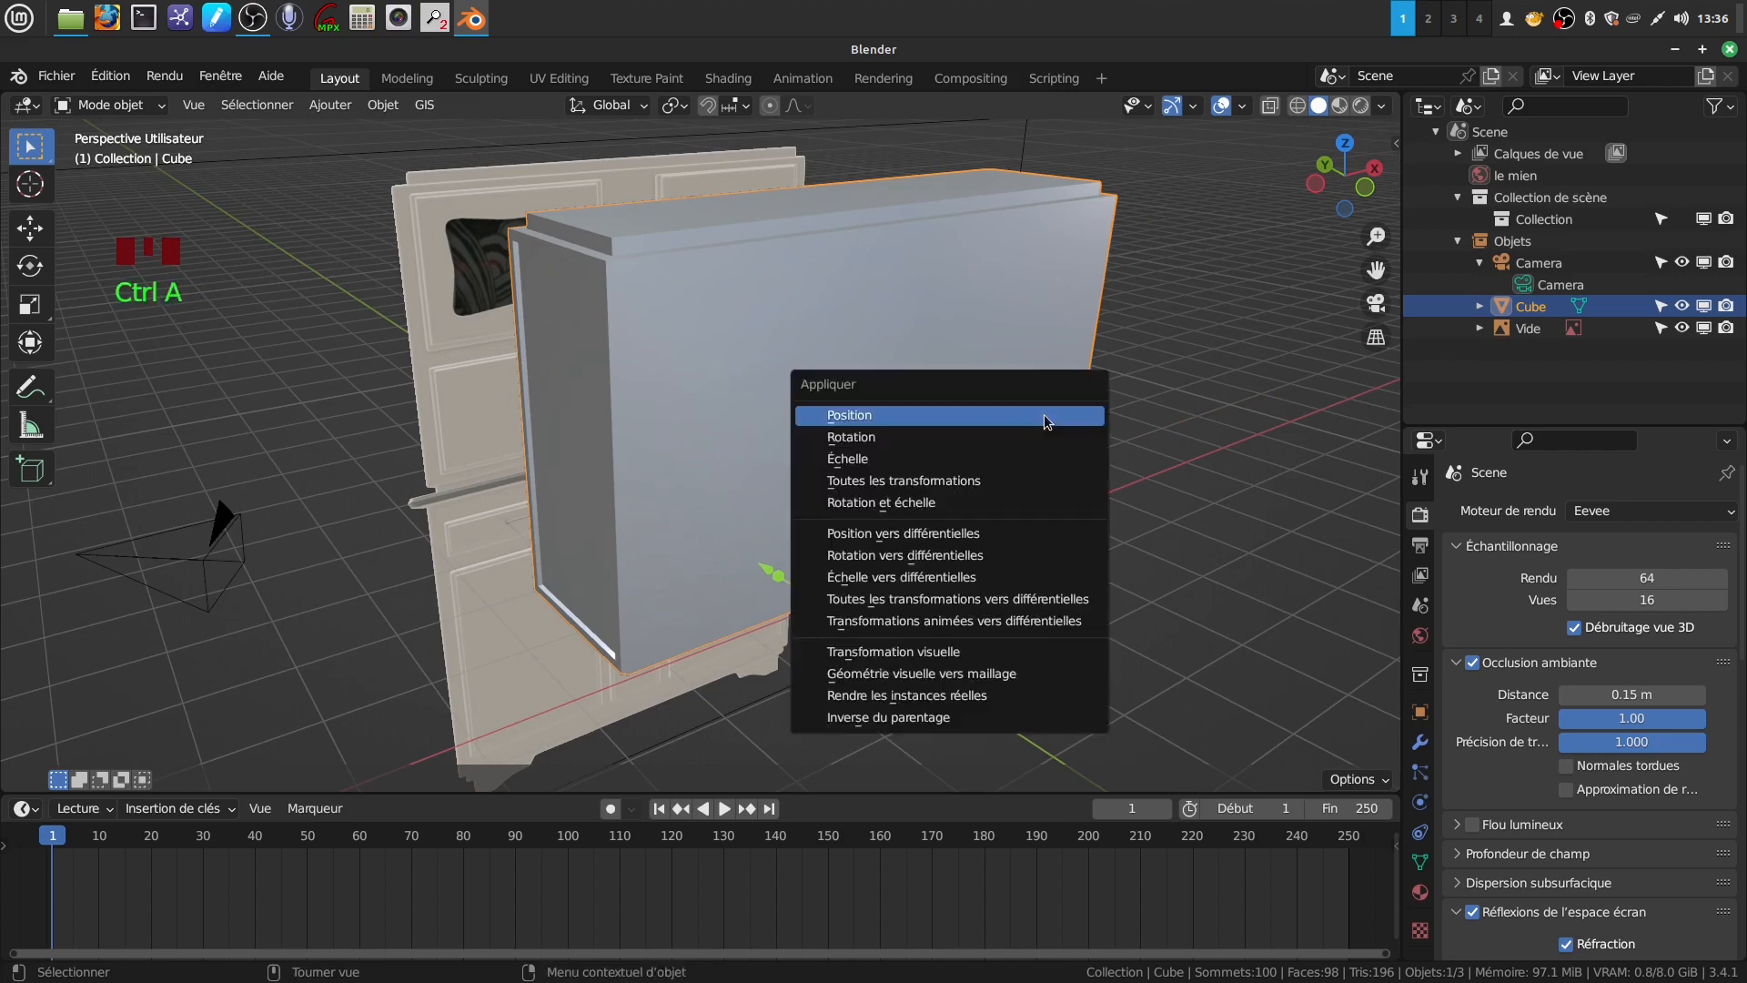
click(1013, 479)
mouse_move(1030, 429)
middle_down()
mouse_move(974, 429)
mouse_move(1046, 451)
middle_up()
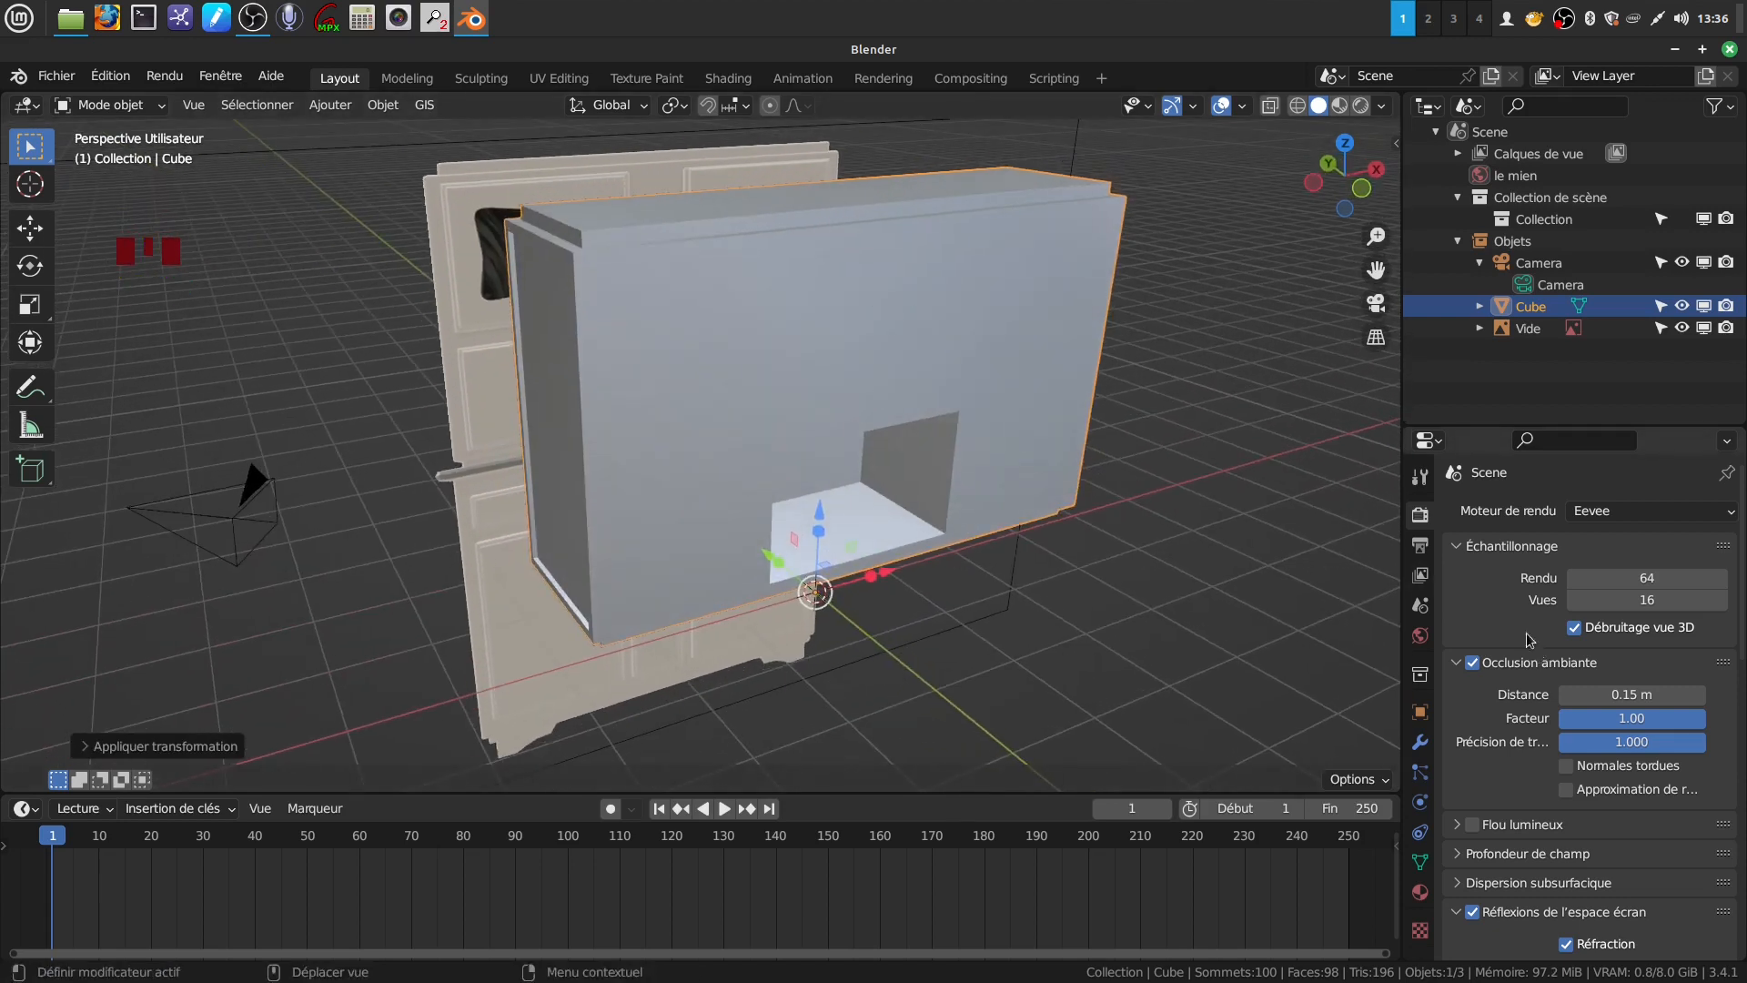
Add a Bevel modifier to the cabinet and turn on the wireframe overlay
click(1419, 741)
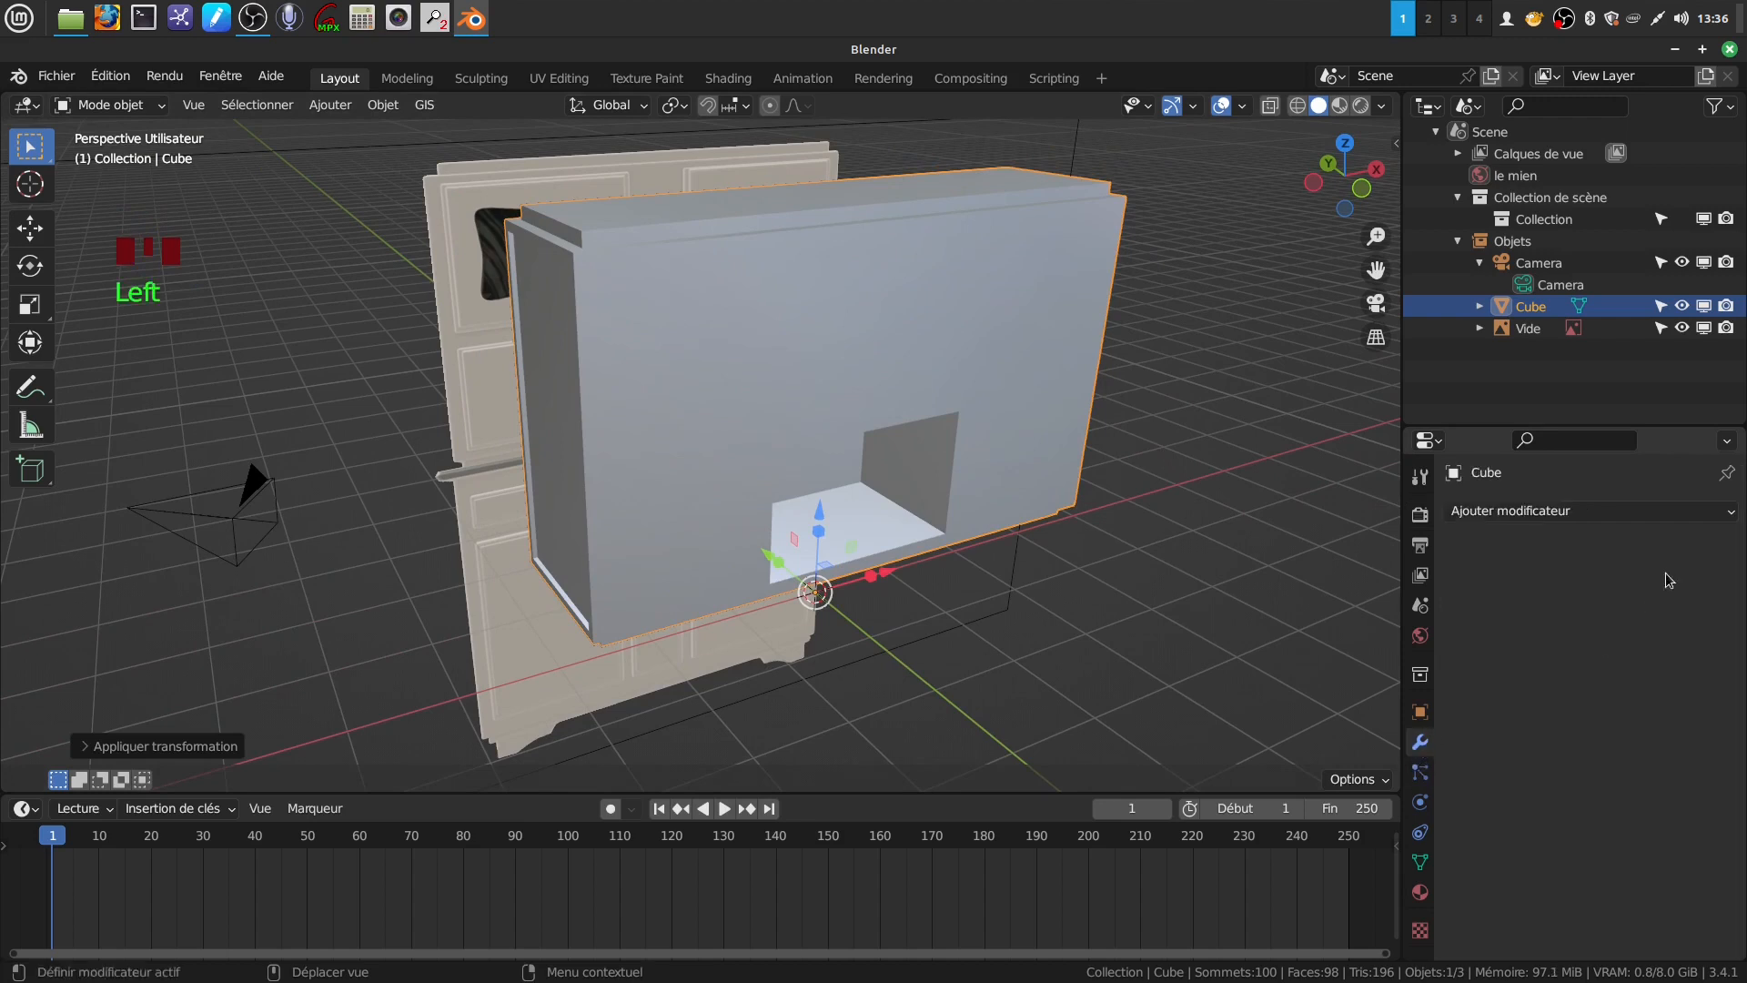
click(1731, 516)
click(1249, 596)
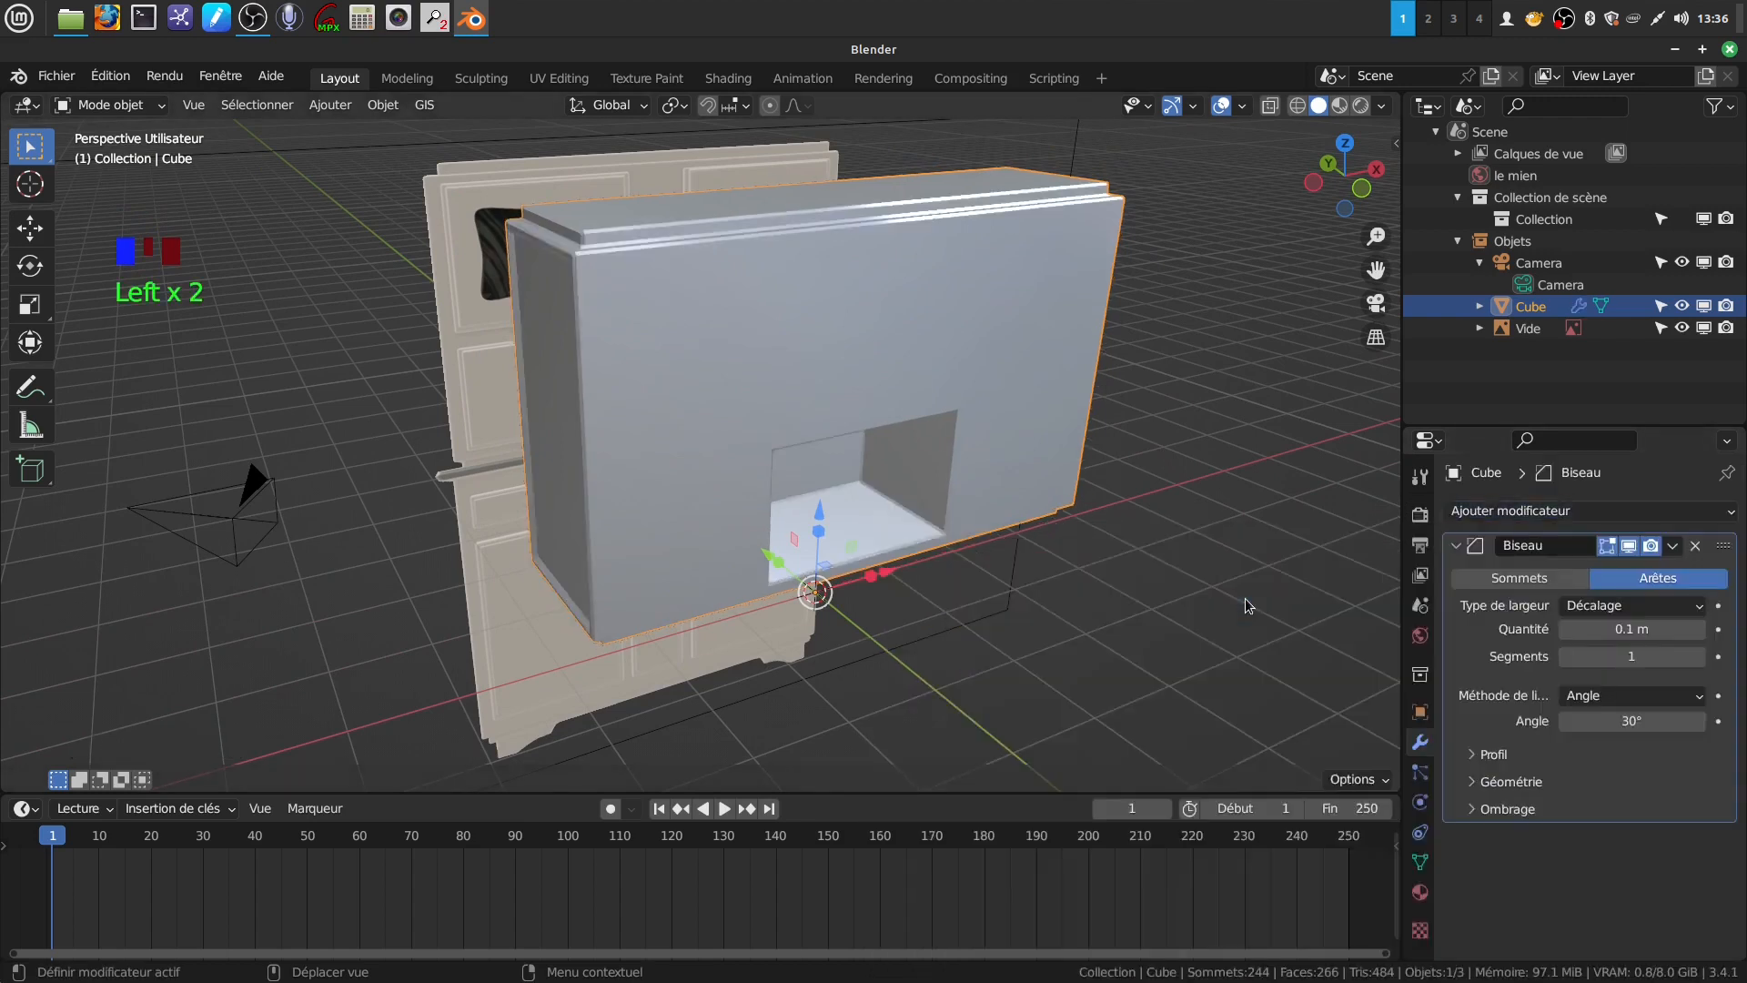
click(1242, 106)
click(1107, 472)
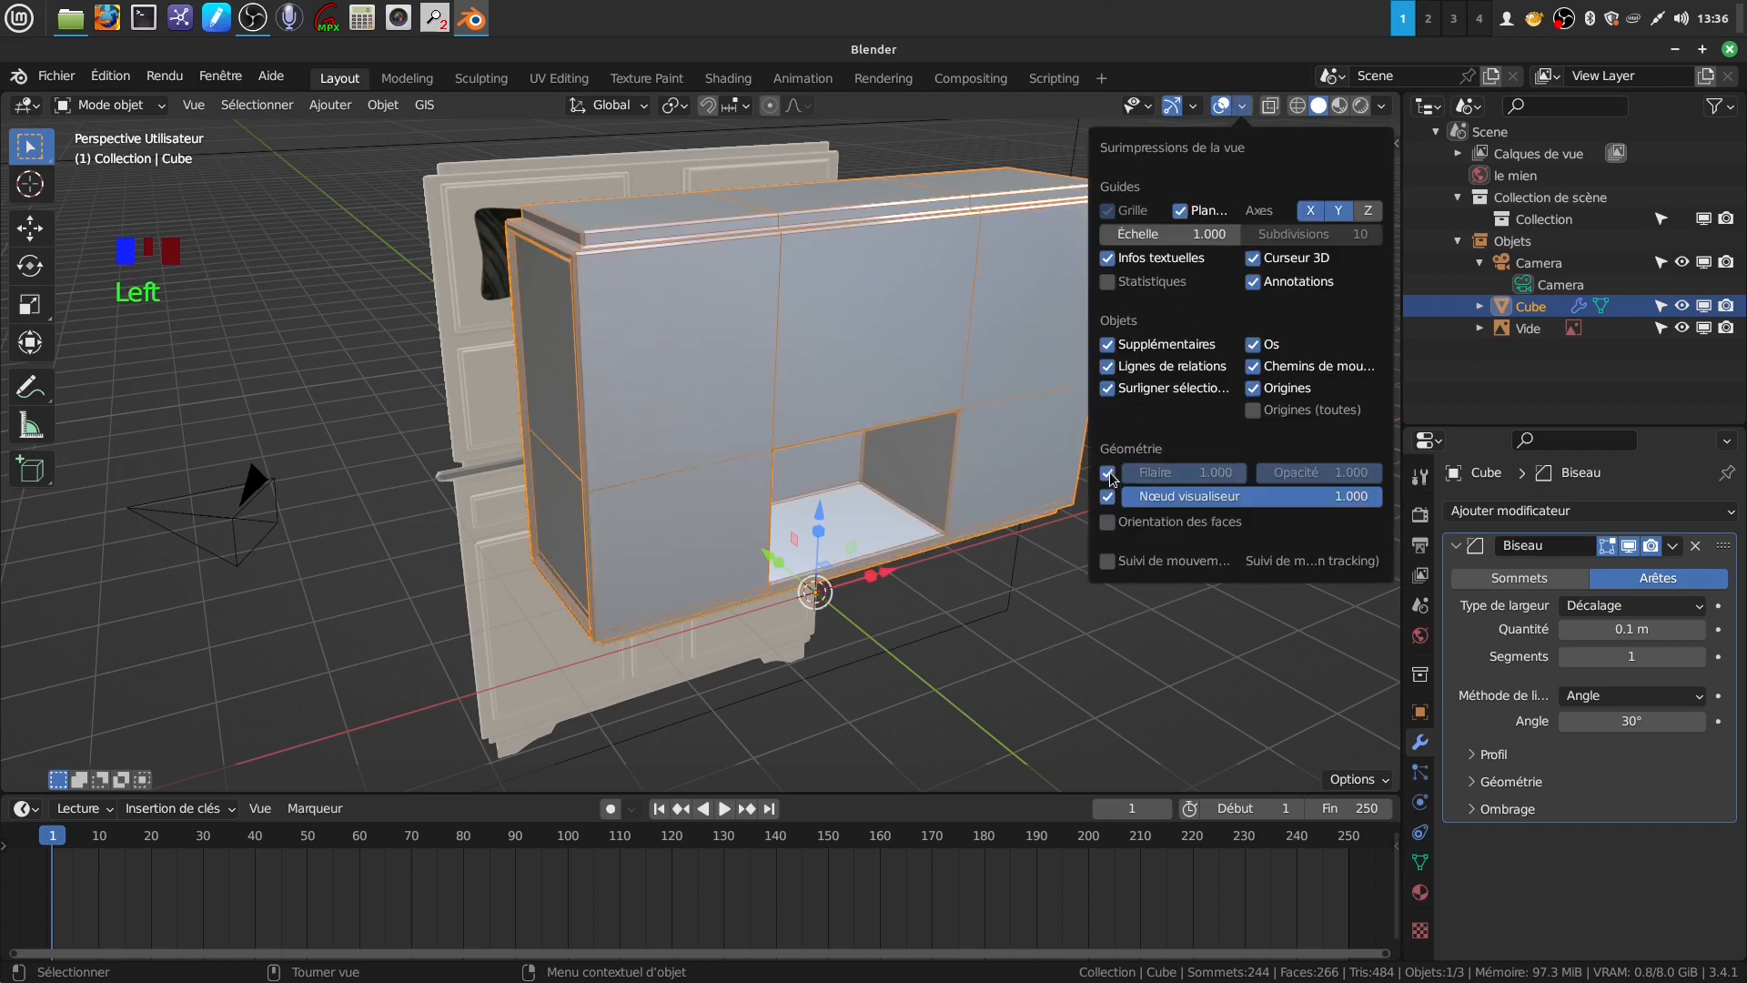
Set the Bevel modifier's segments to 3
scroll(915, 283, up, 2)
shift+middle_drag(891, 260, 526, 398)
shift+middle_drag(654, 330, 684, 441)
scroll(717, 434, up, 1)
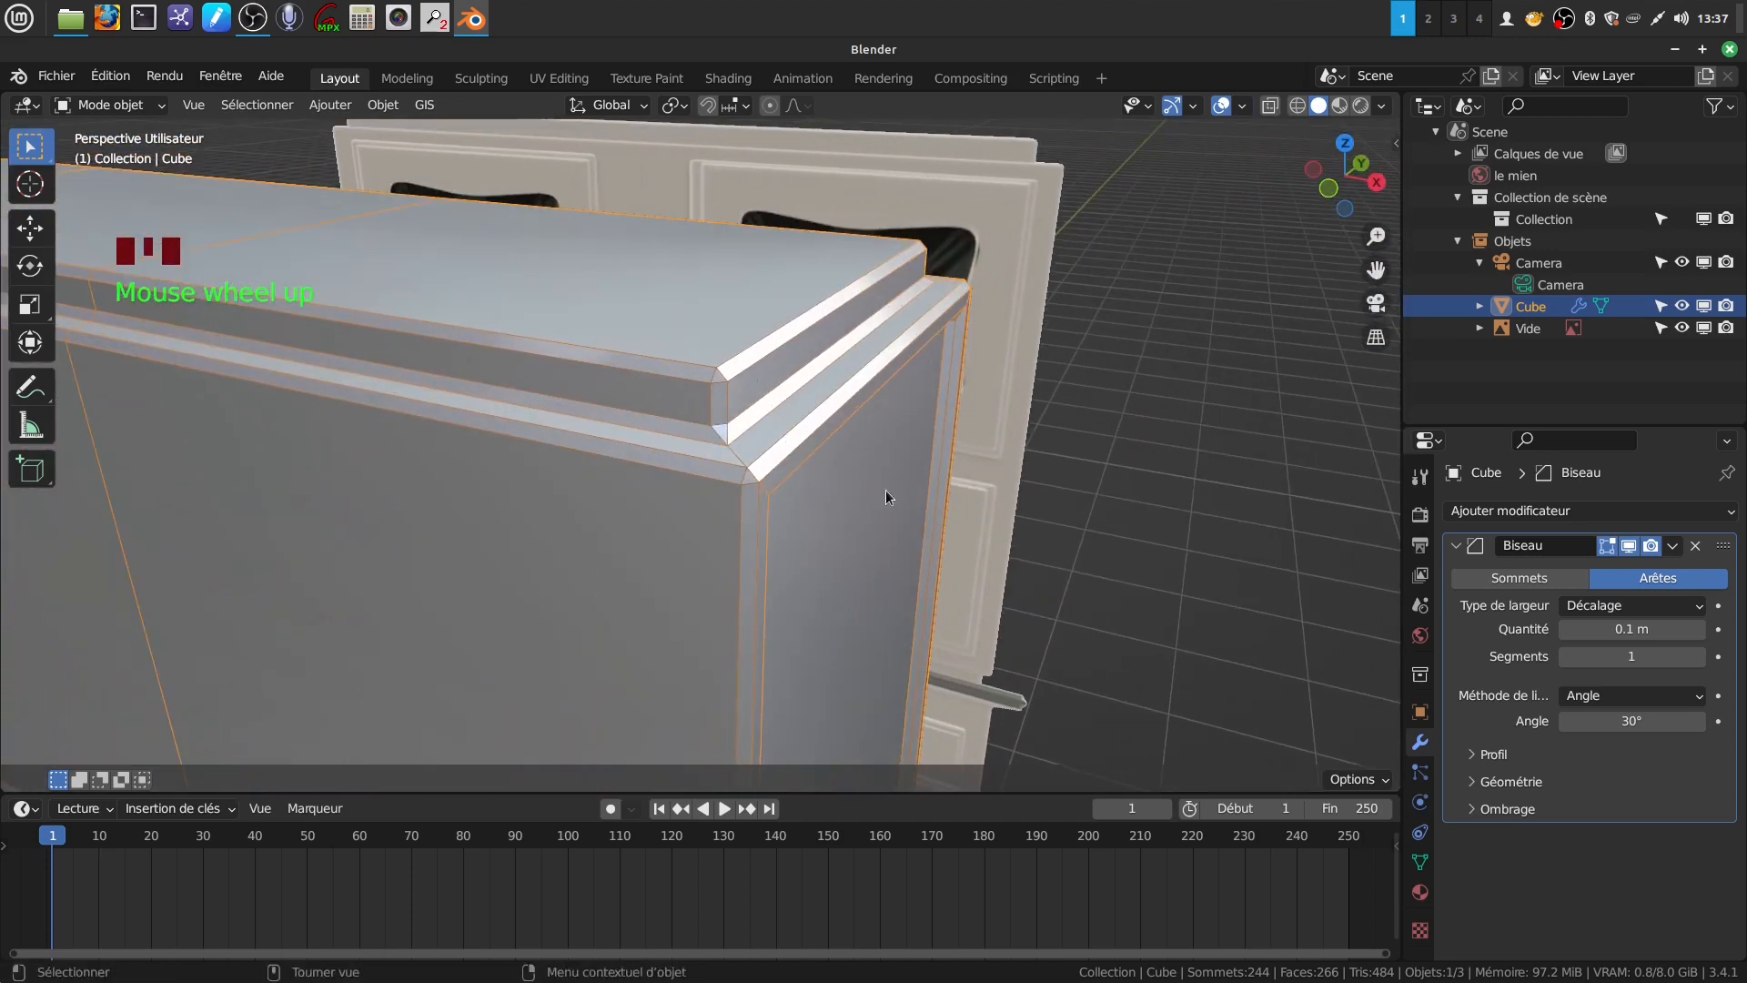
click(1616, 631)
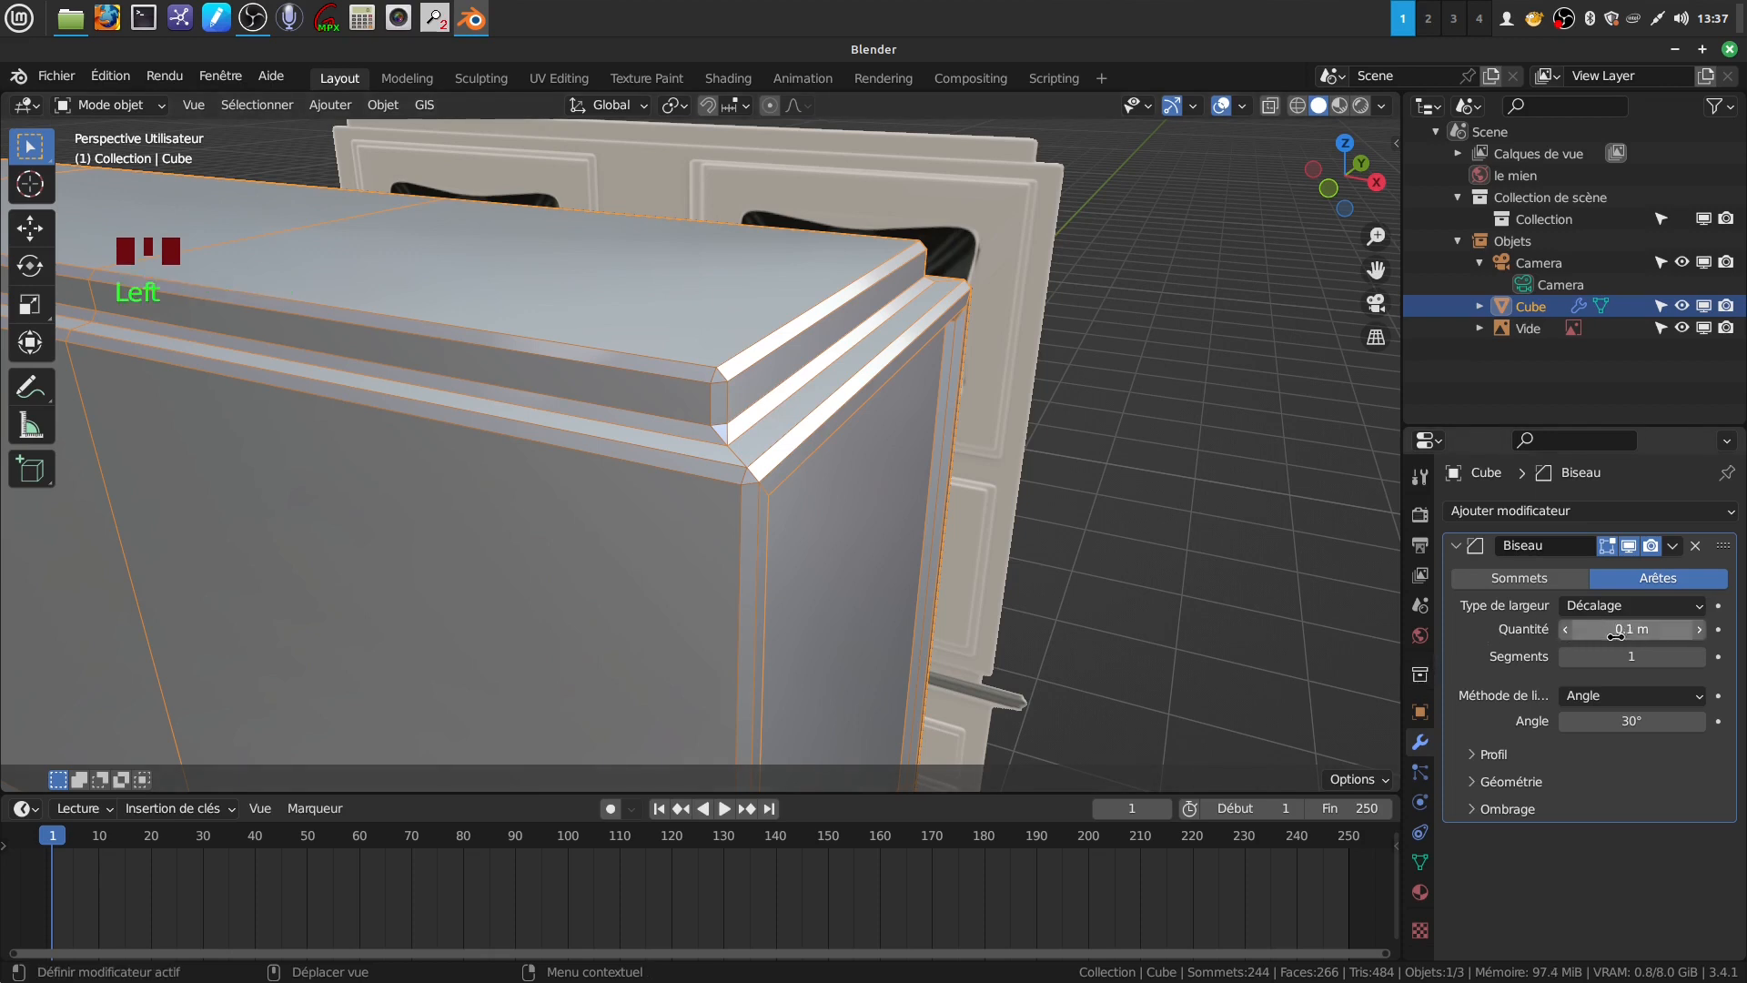
click(1700, 658)
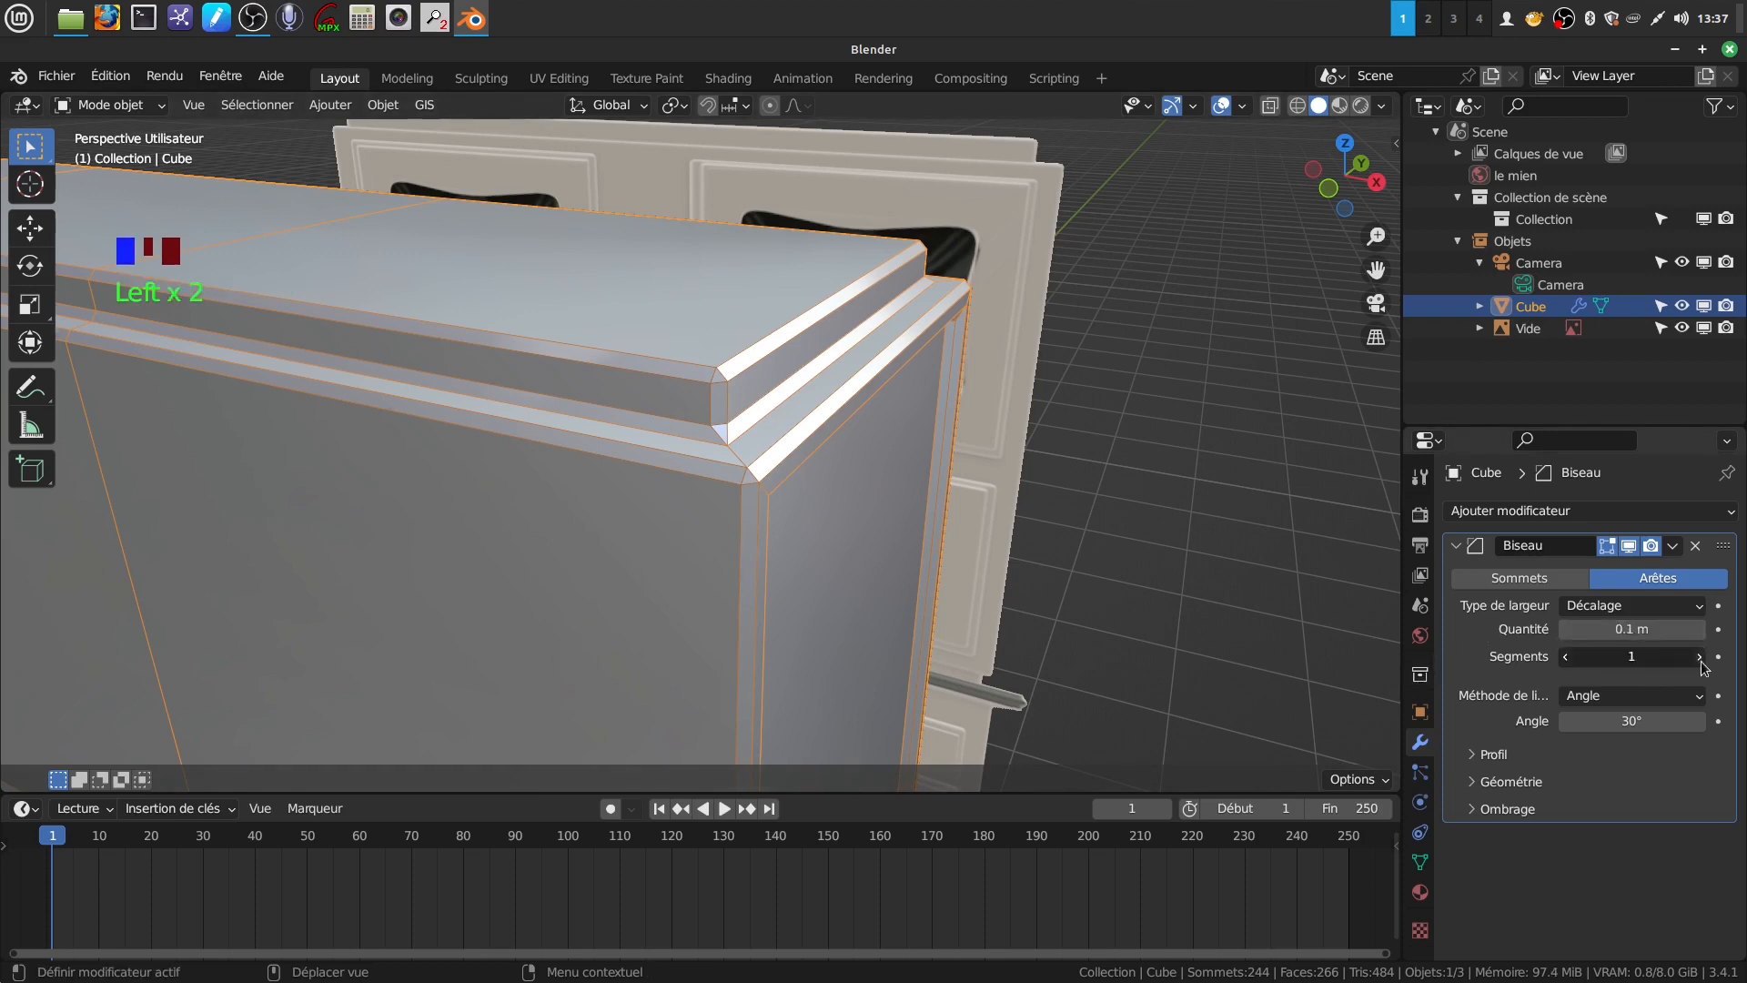
click(1700, 658)
click(1700, 658)
Set the Bevel modifier's amount to 0.05 m
click(1590, 629)
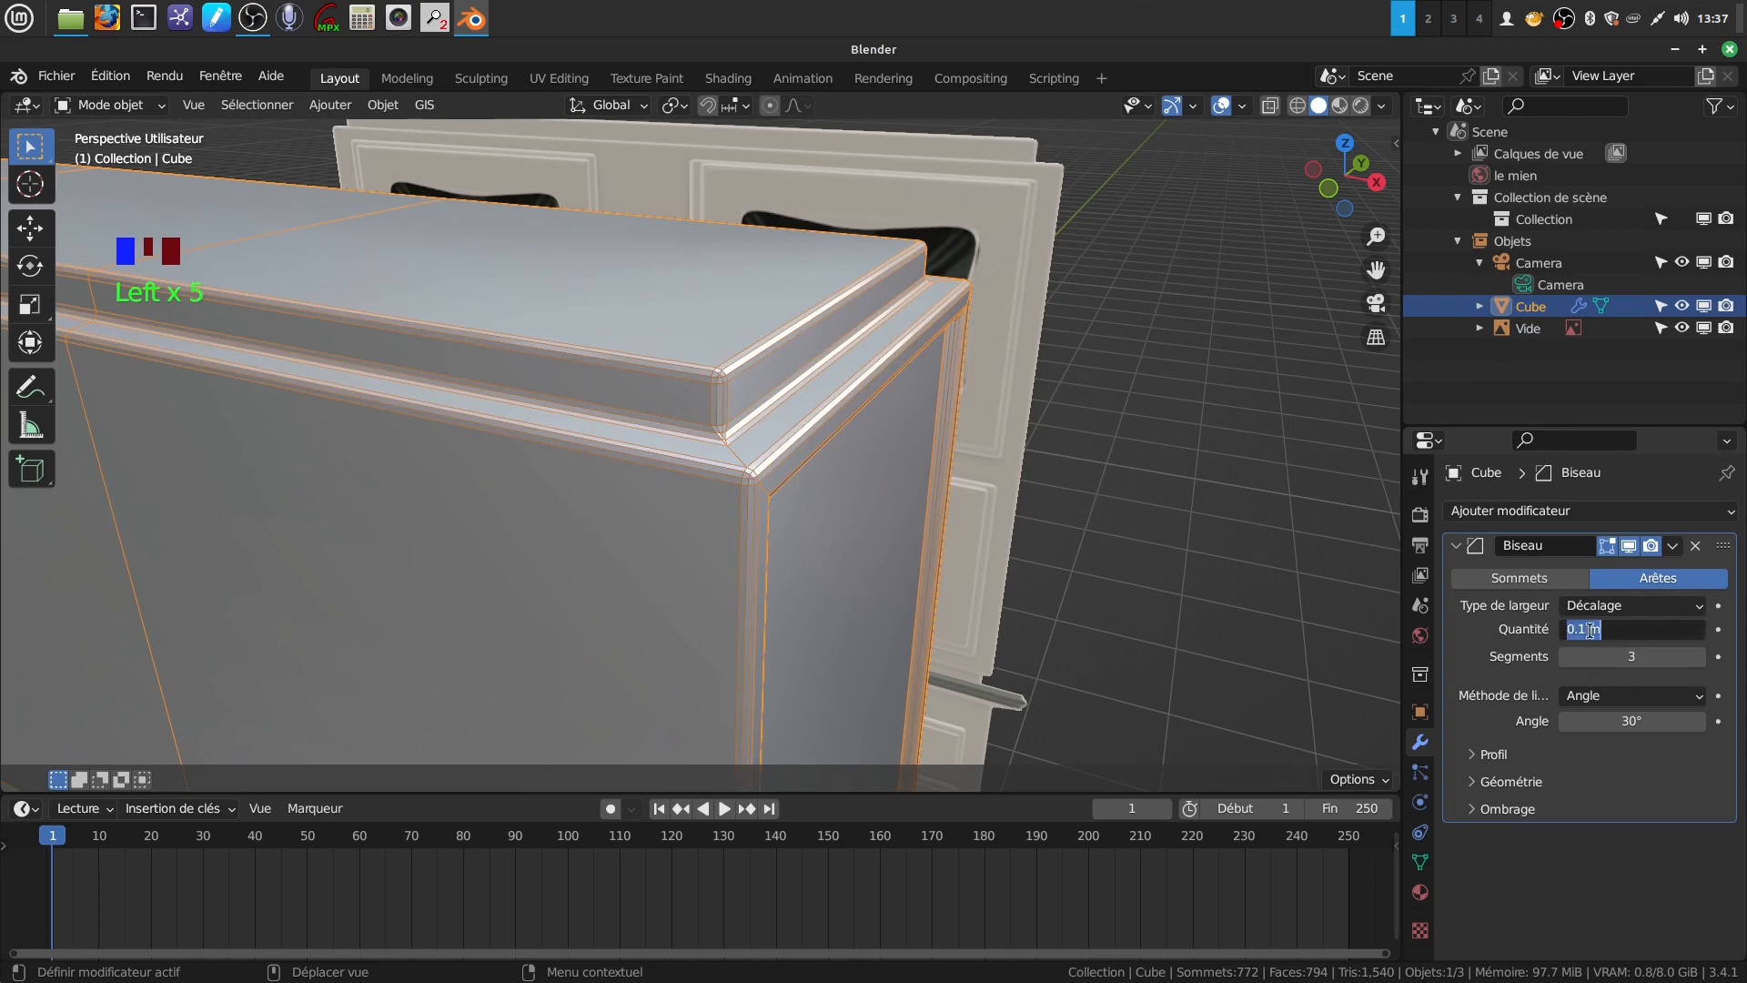
click(1583, 630)
key(BackSpace)
text(05)
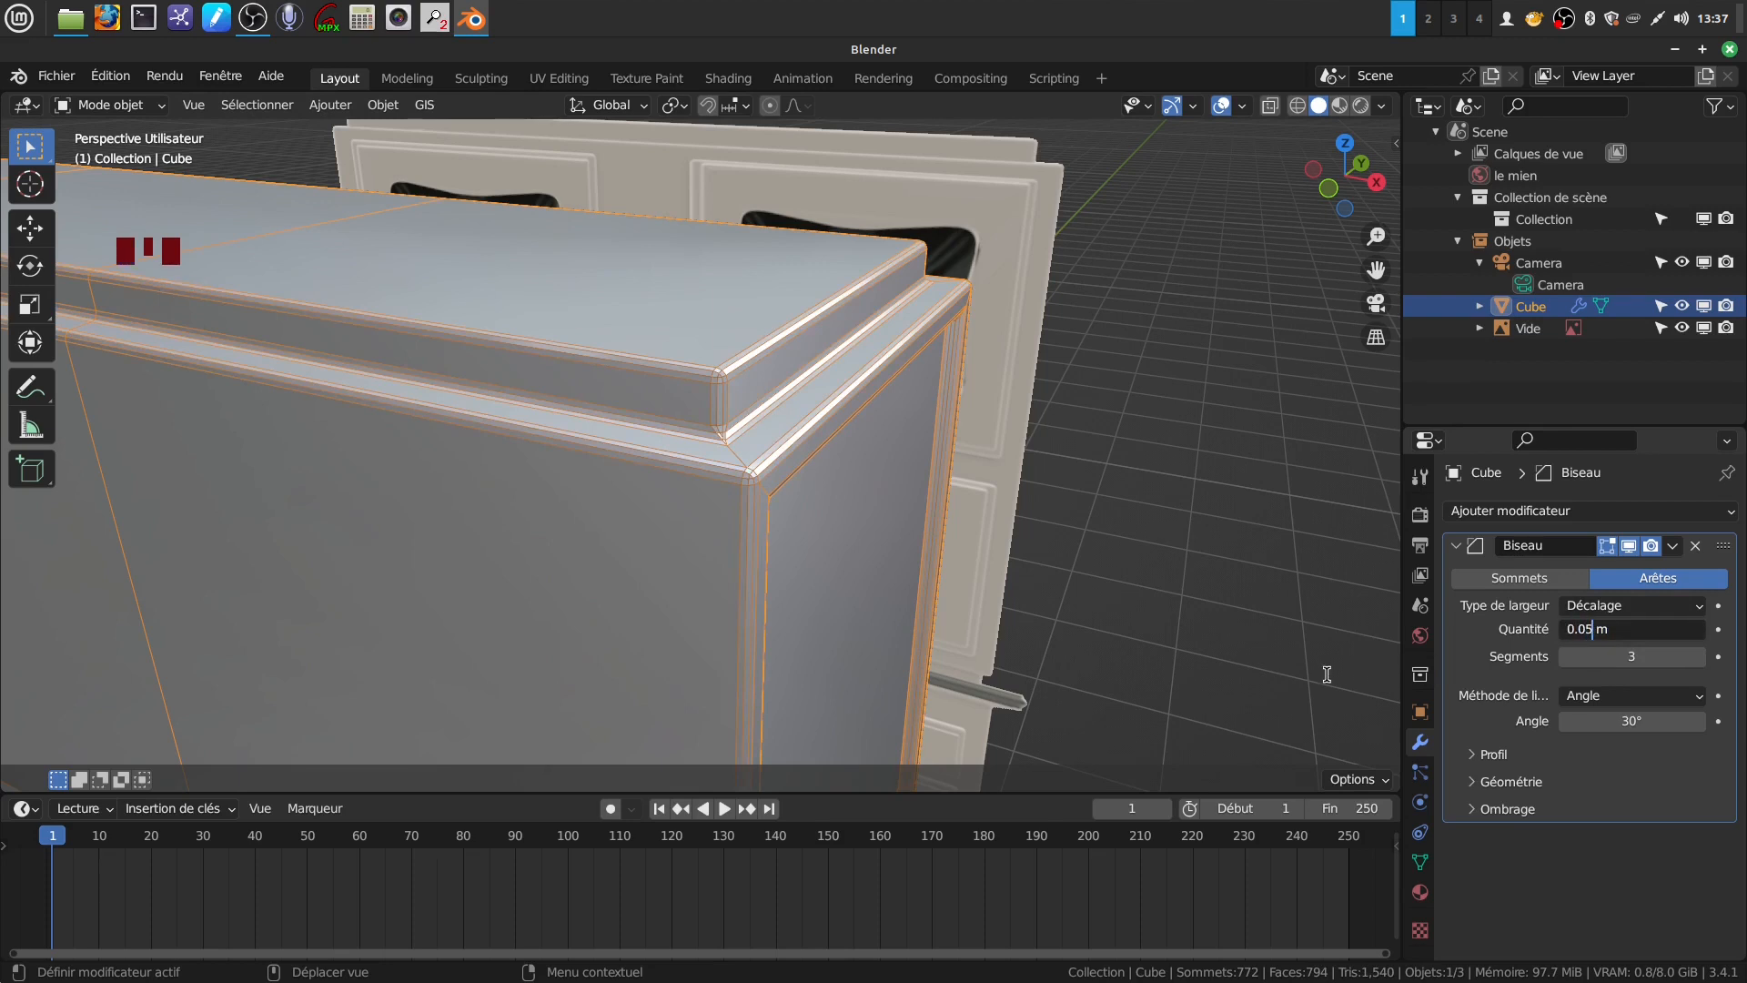
key(Return)
Inspect the recessed side panel's corner and reduce the Bevel modifier's amount to 0.03 m
scroll(928, 330, up, 2)
middle_drag(928, 330, 854, 412)
scroll(815, 349, up, 3)
middle_drag(815, 346, 770, 294)
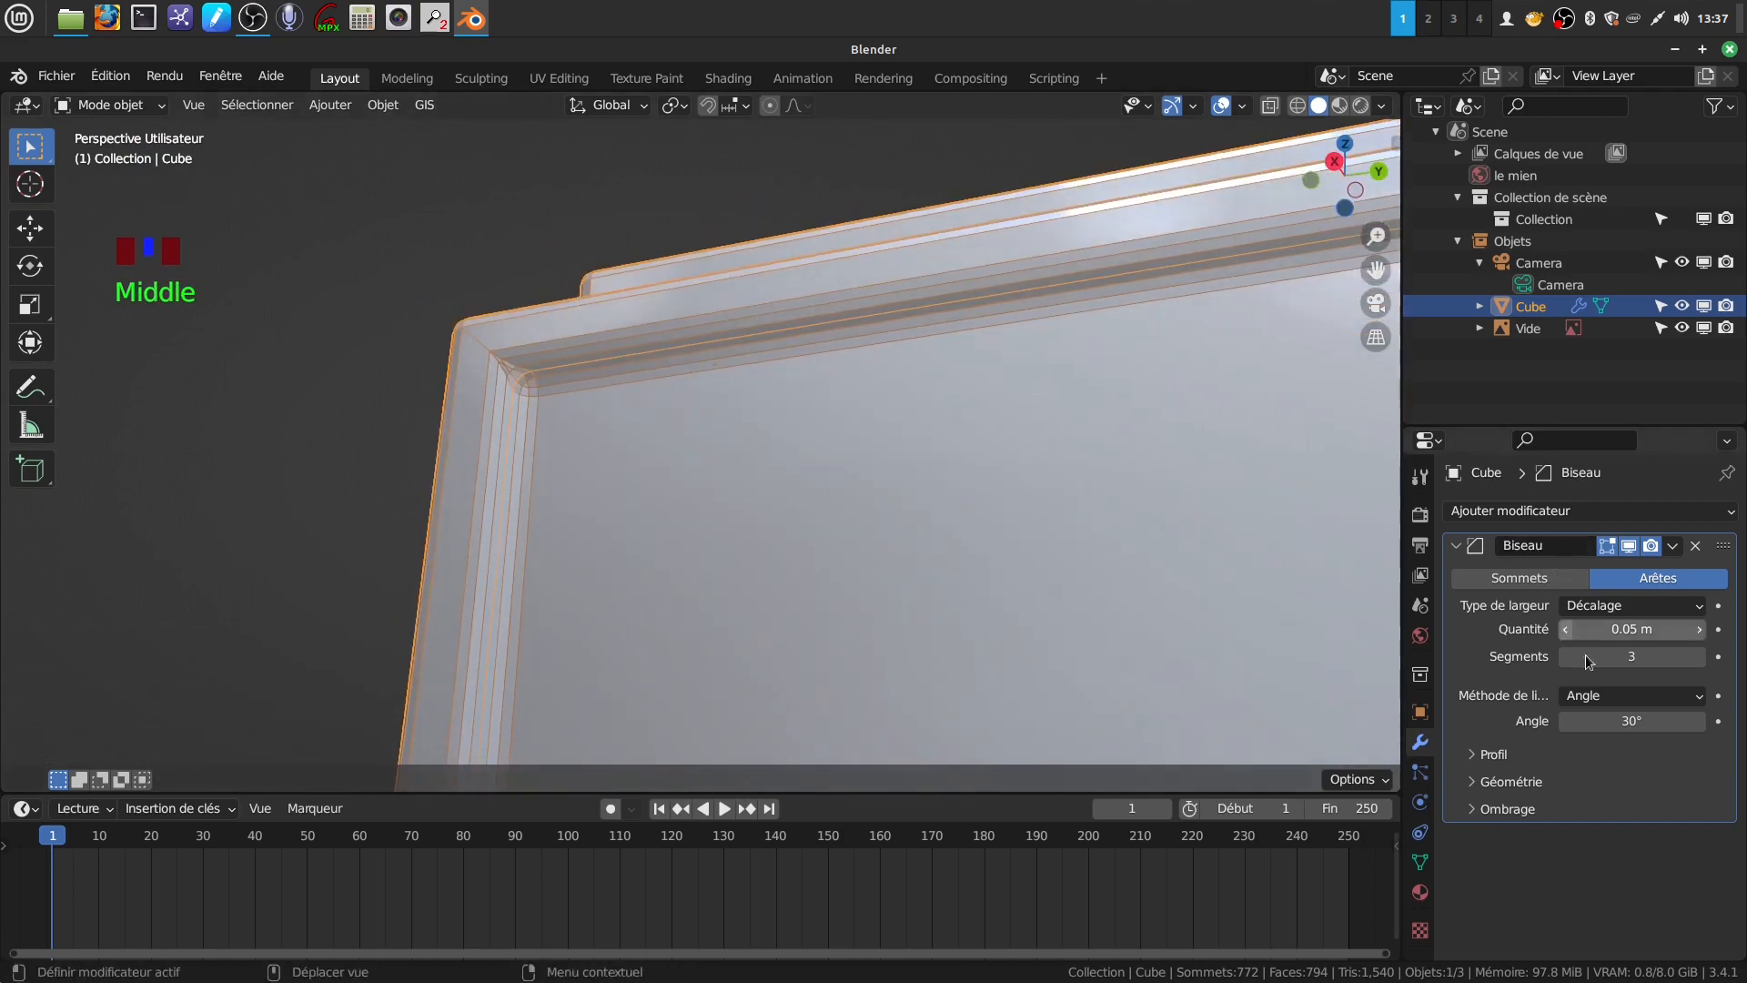
click(1597, 629)
click(1595, 629)
text(3)
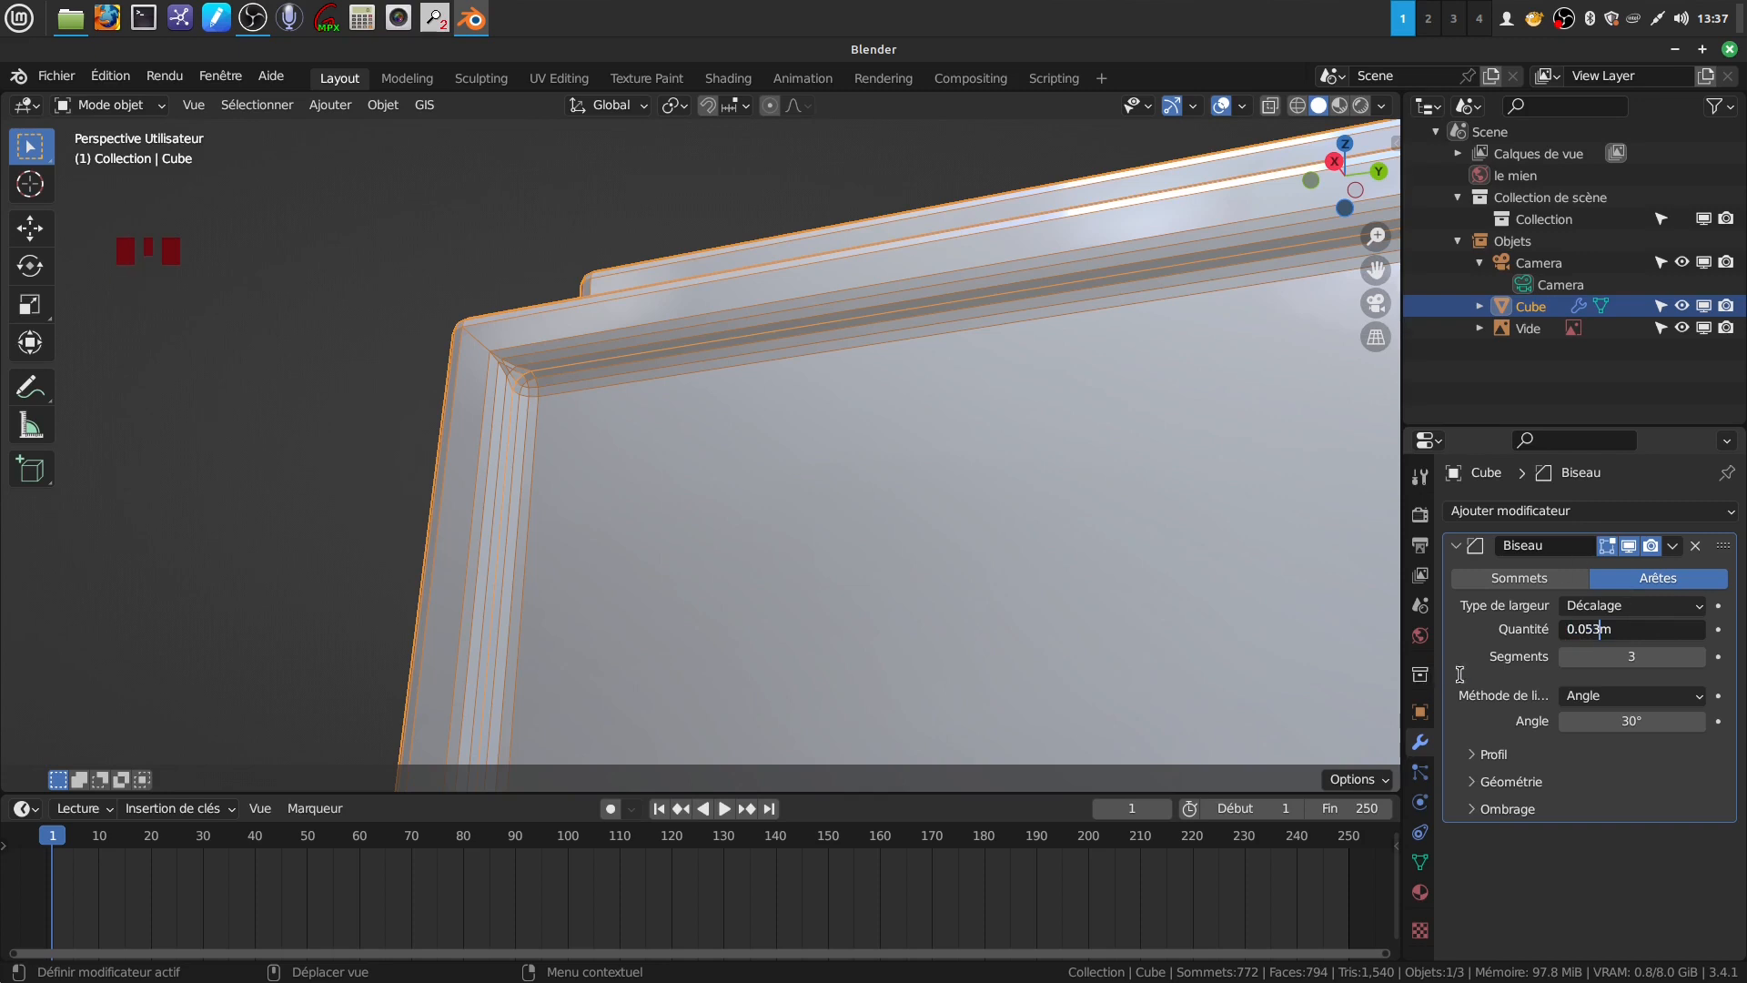
key(BackSpace)
key(BackSpace)
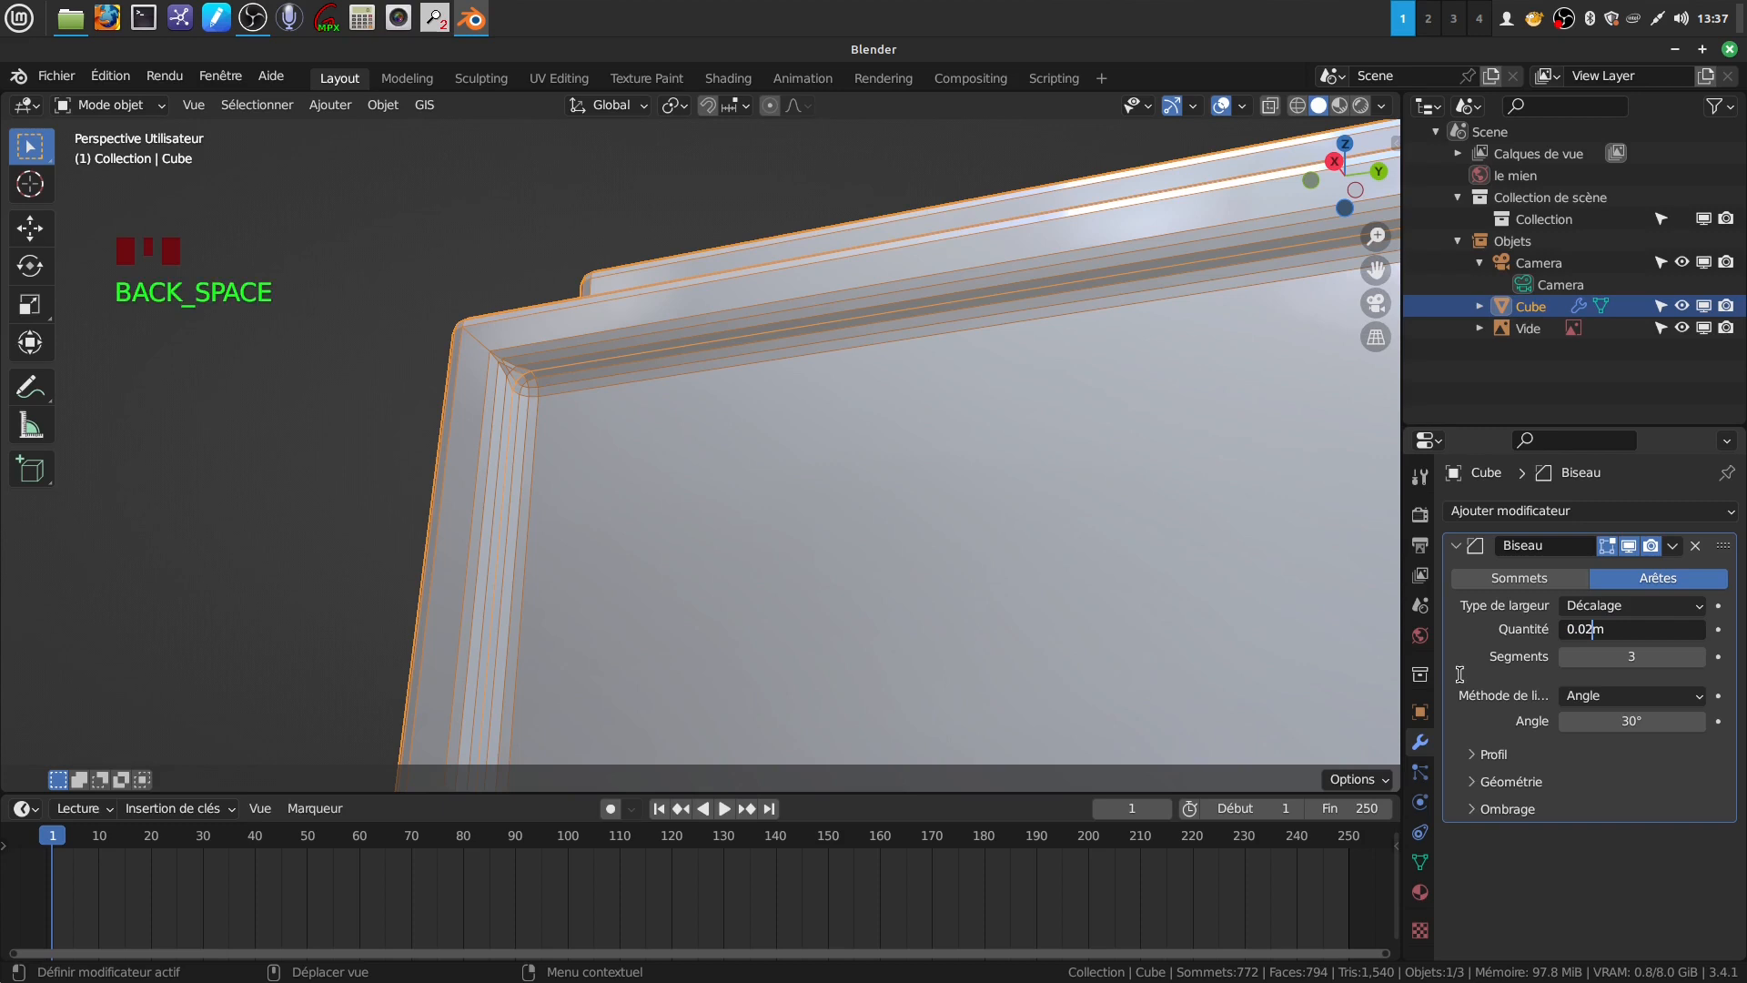
key(BackSpace)
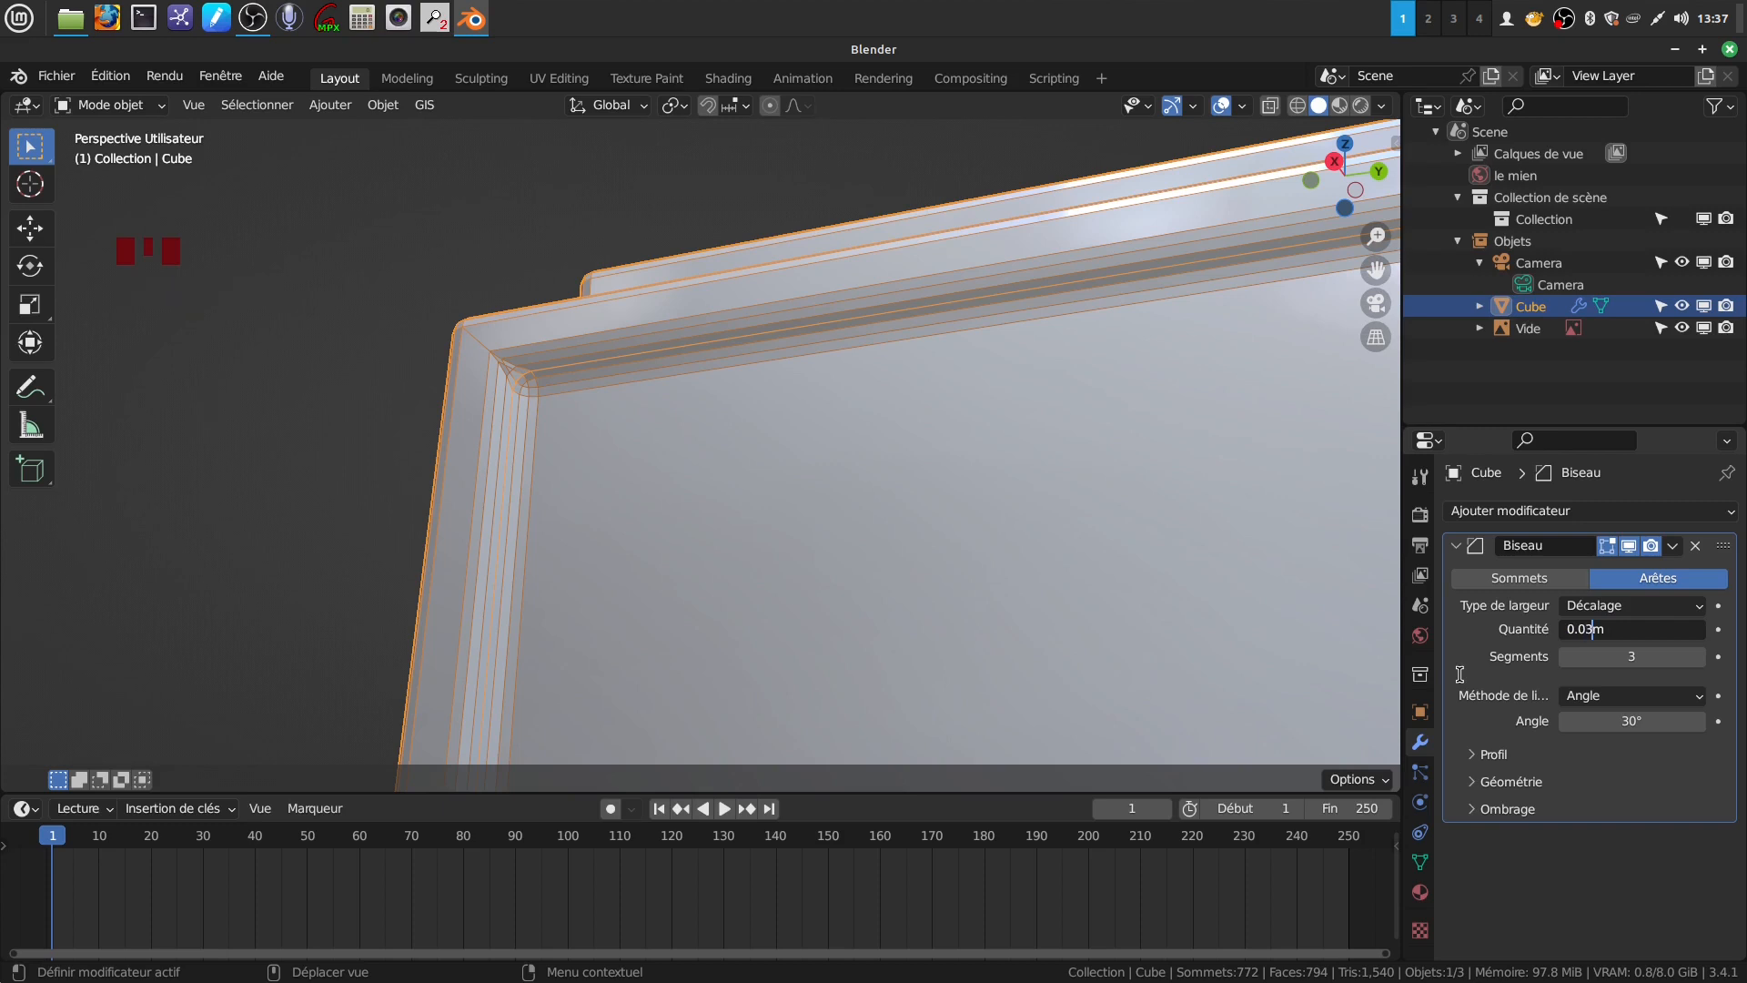
click(852, 177)
Check the side panel's corner up close and reduce the Bevel modifier's amount to 0.01 m
scroll(772, 515, up, 2)
middle_drag(772, 515, 706, 382)
scroll(706, 384, up, 3)
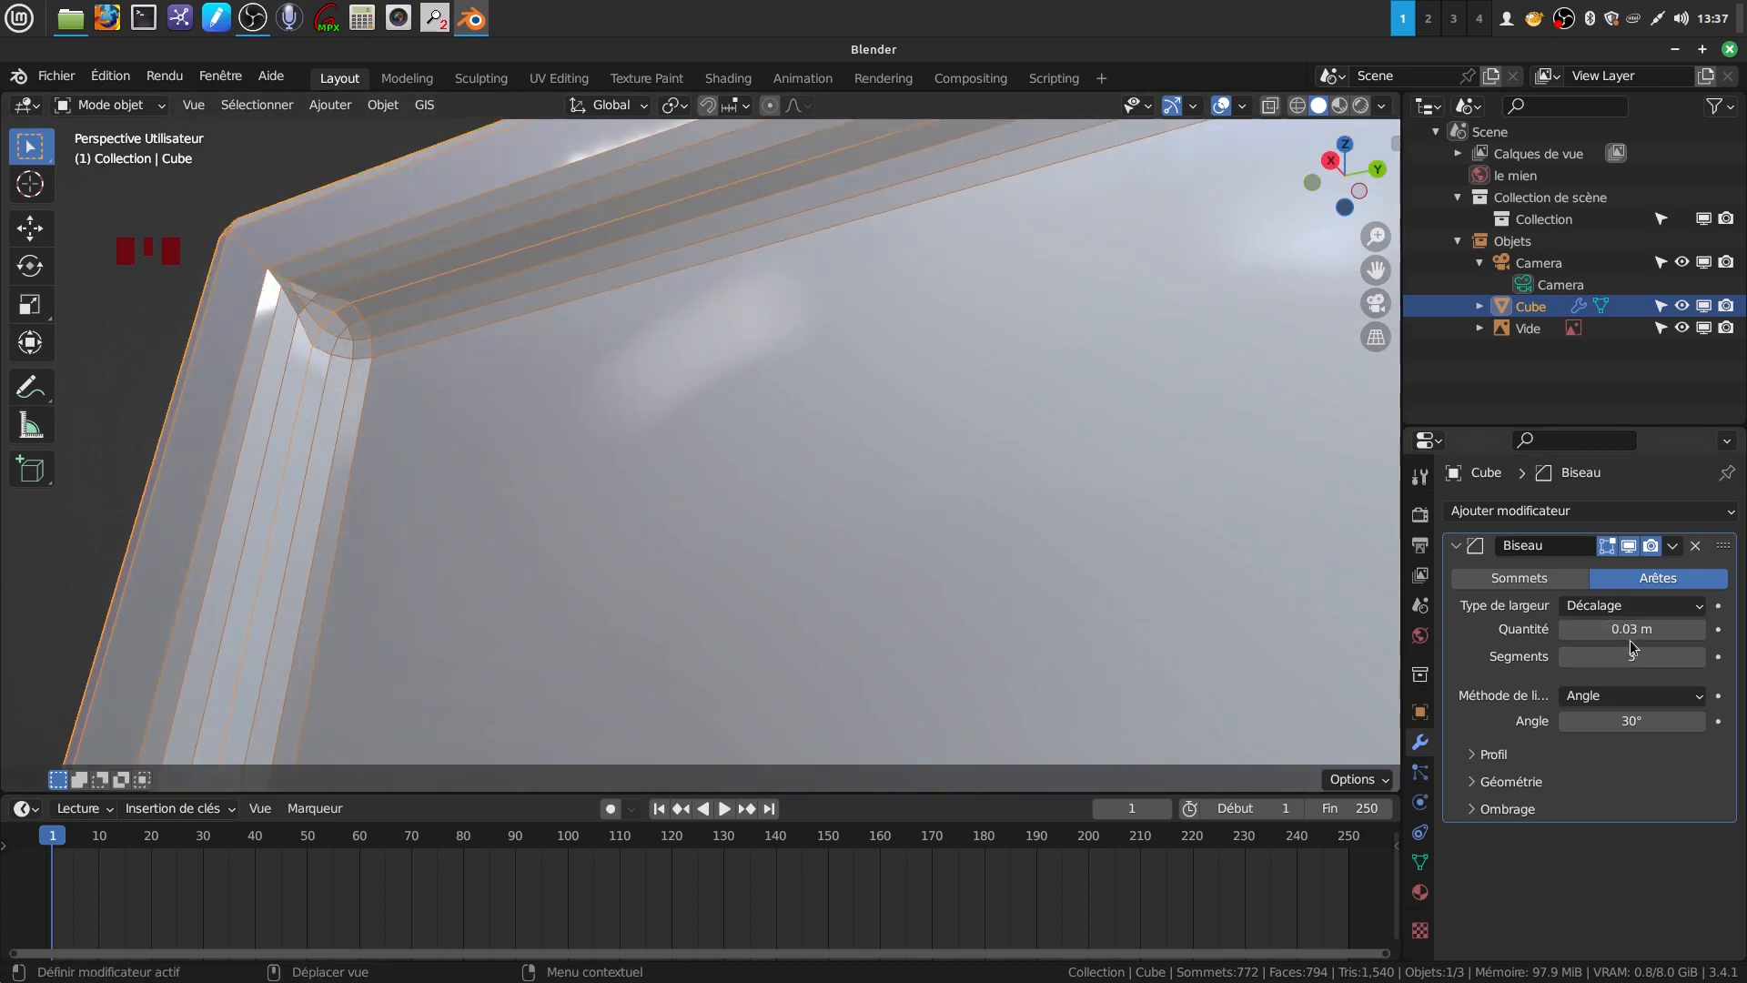
click(1566, 629)
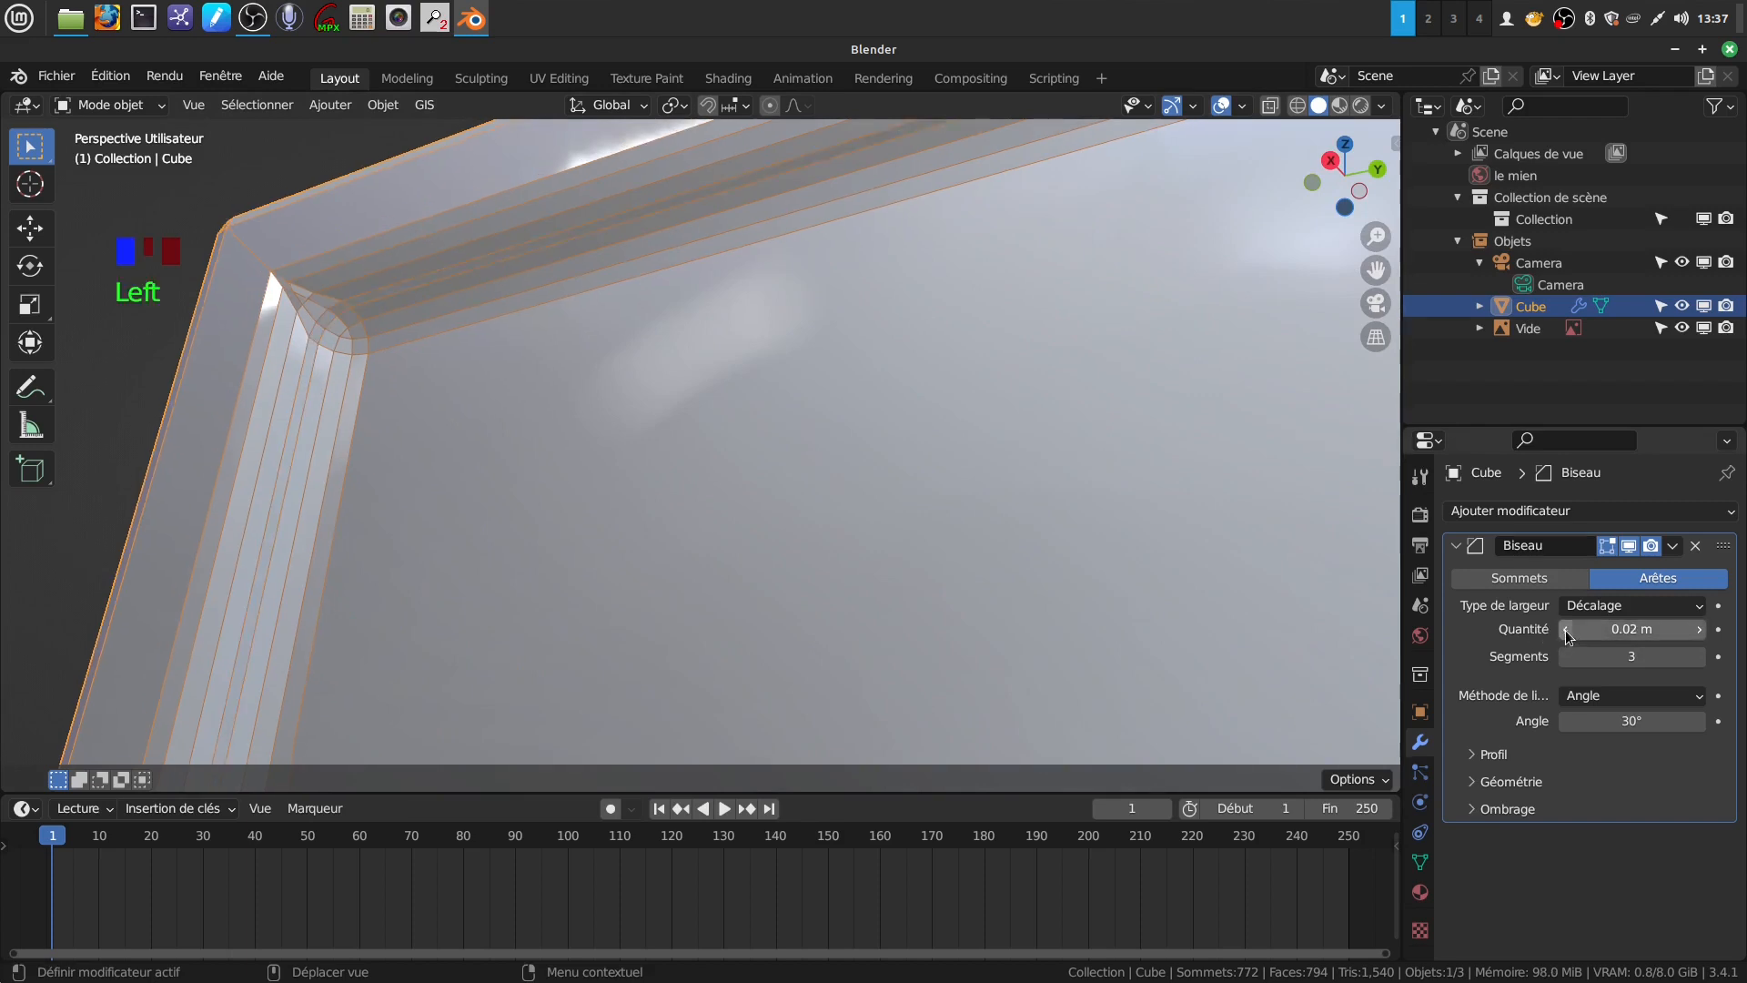
click(1592, 628)
click(1594, 627)
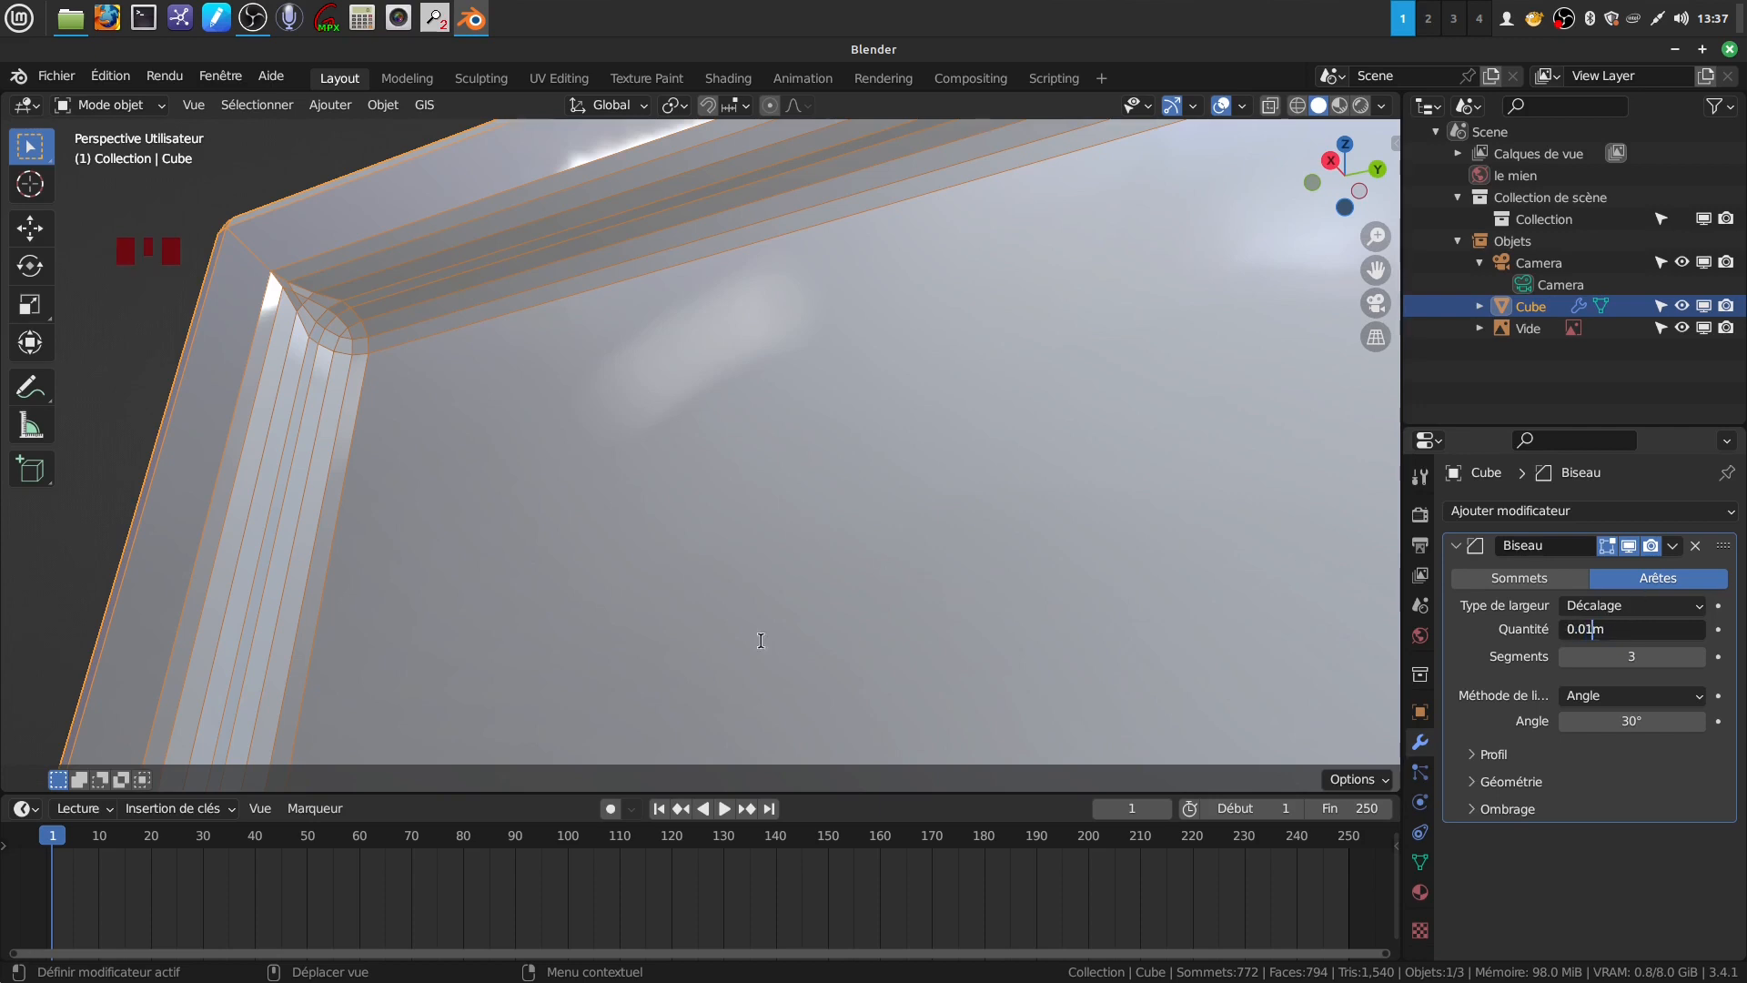
key(Return)
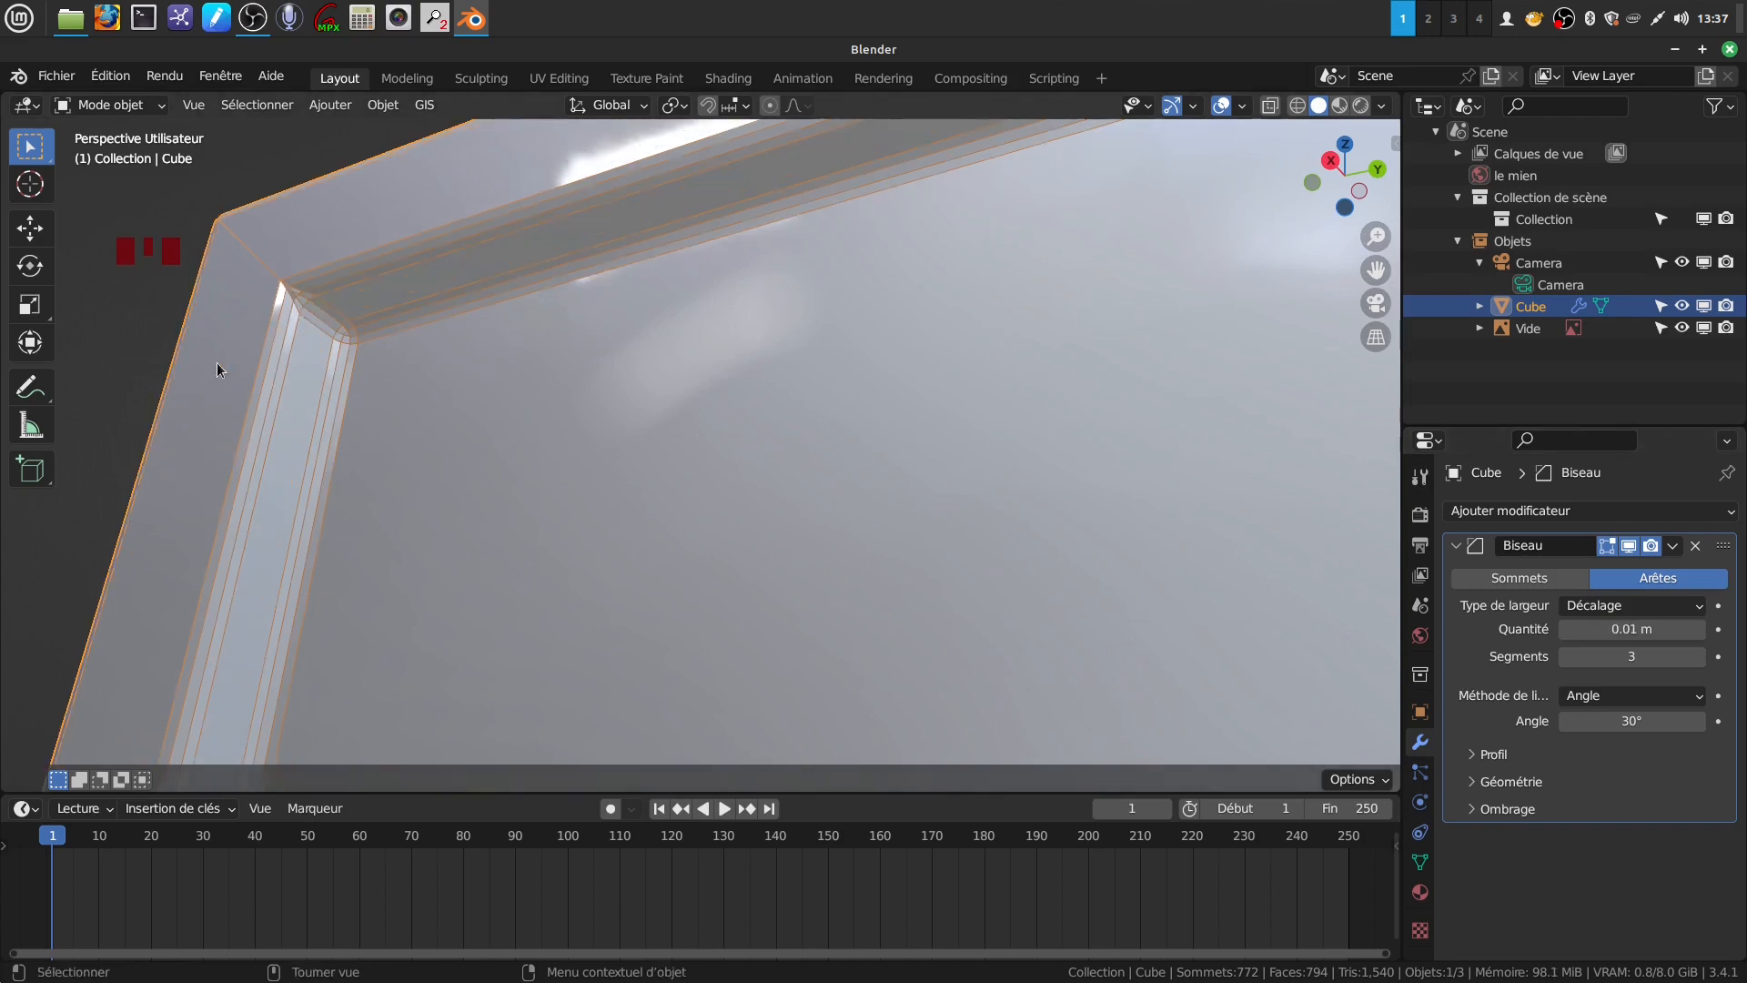
Inspect the beveled niche edges and set the Bevel modifier's angle limit to 59°
scroll(558, 476, down, 6)
middle_drag(670, 492, 887, 624)
scroll(887, 624, down, 8)
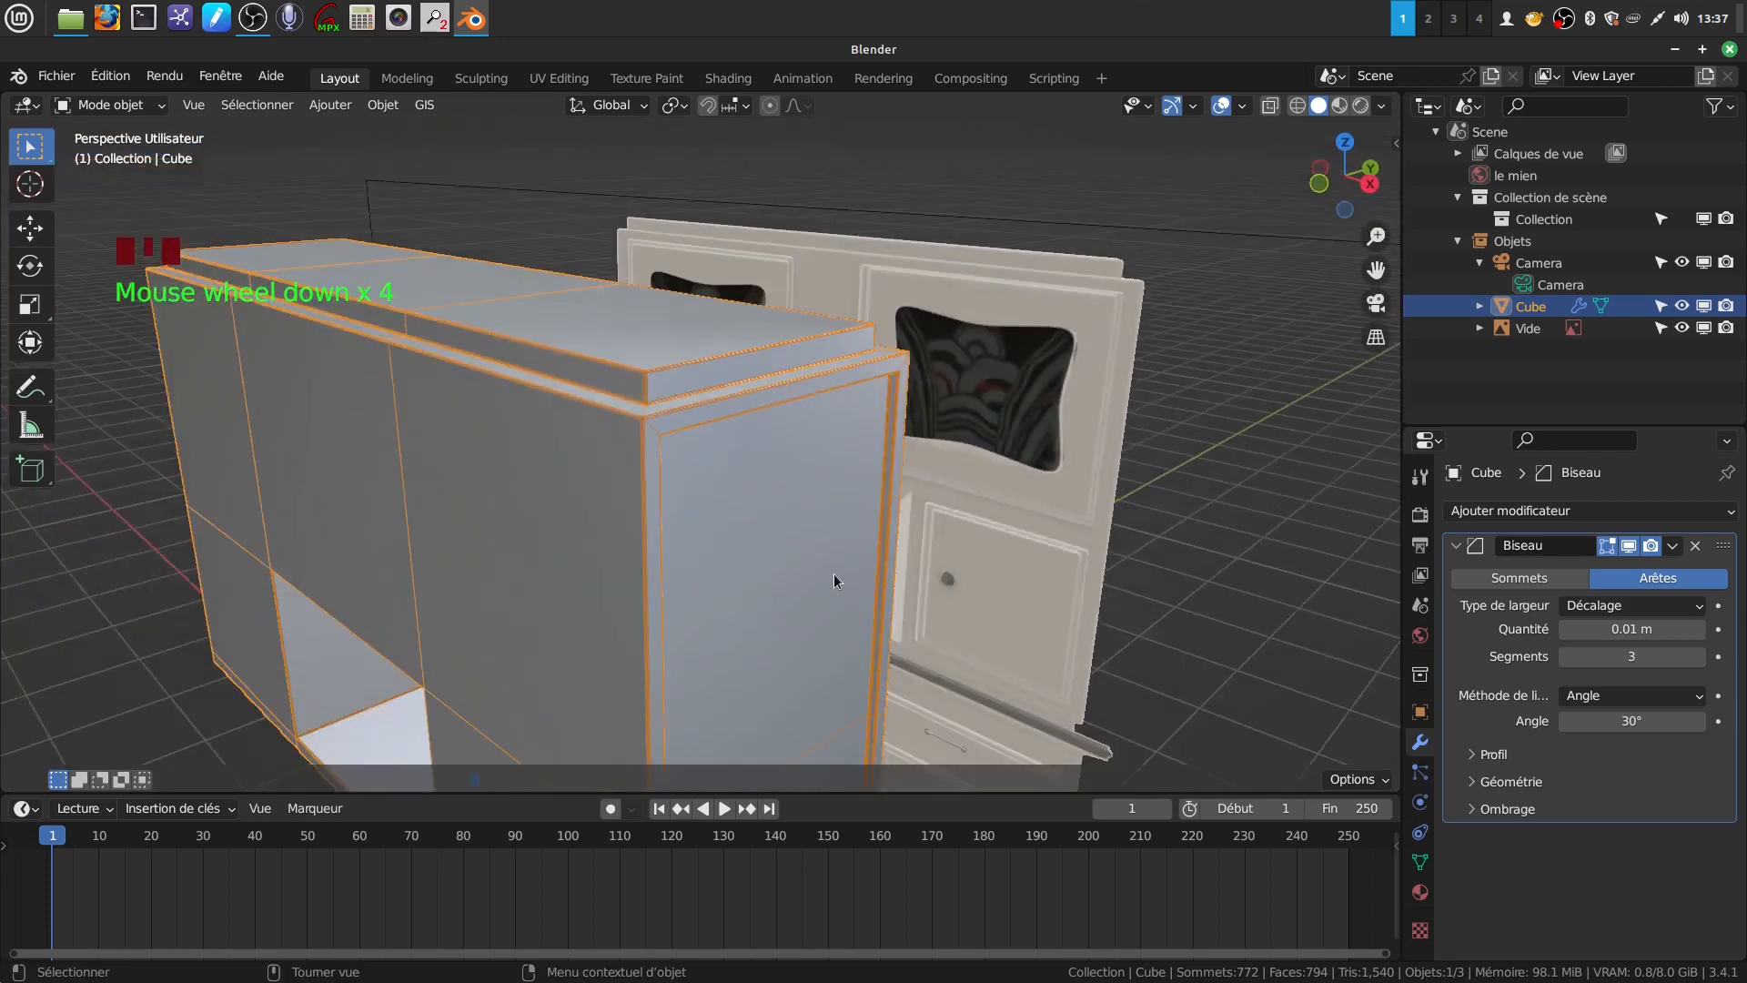
middle_drag(743, 539, 1007, 377)
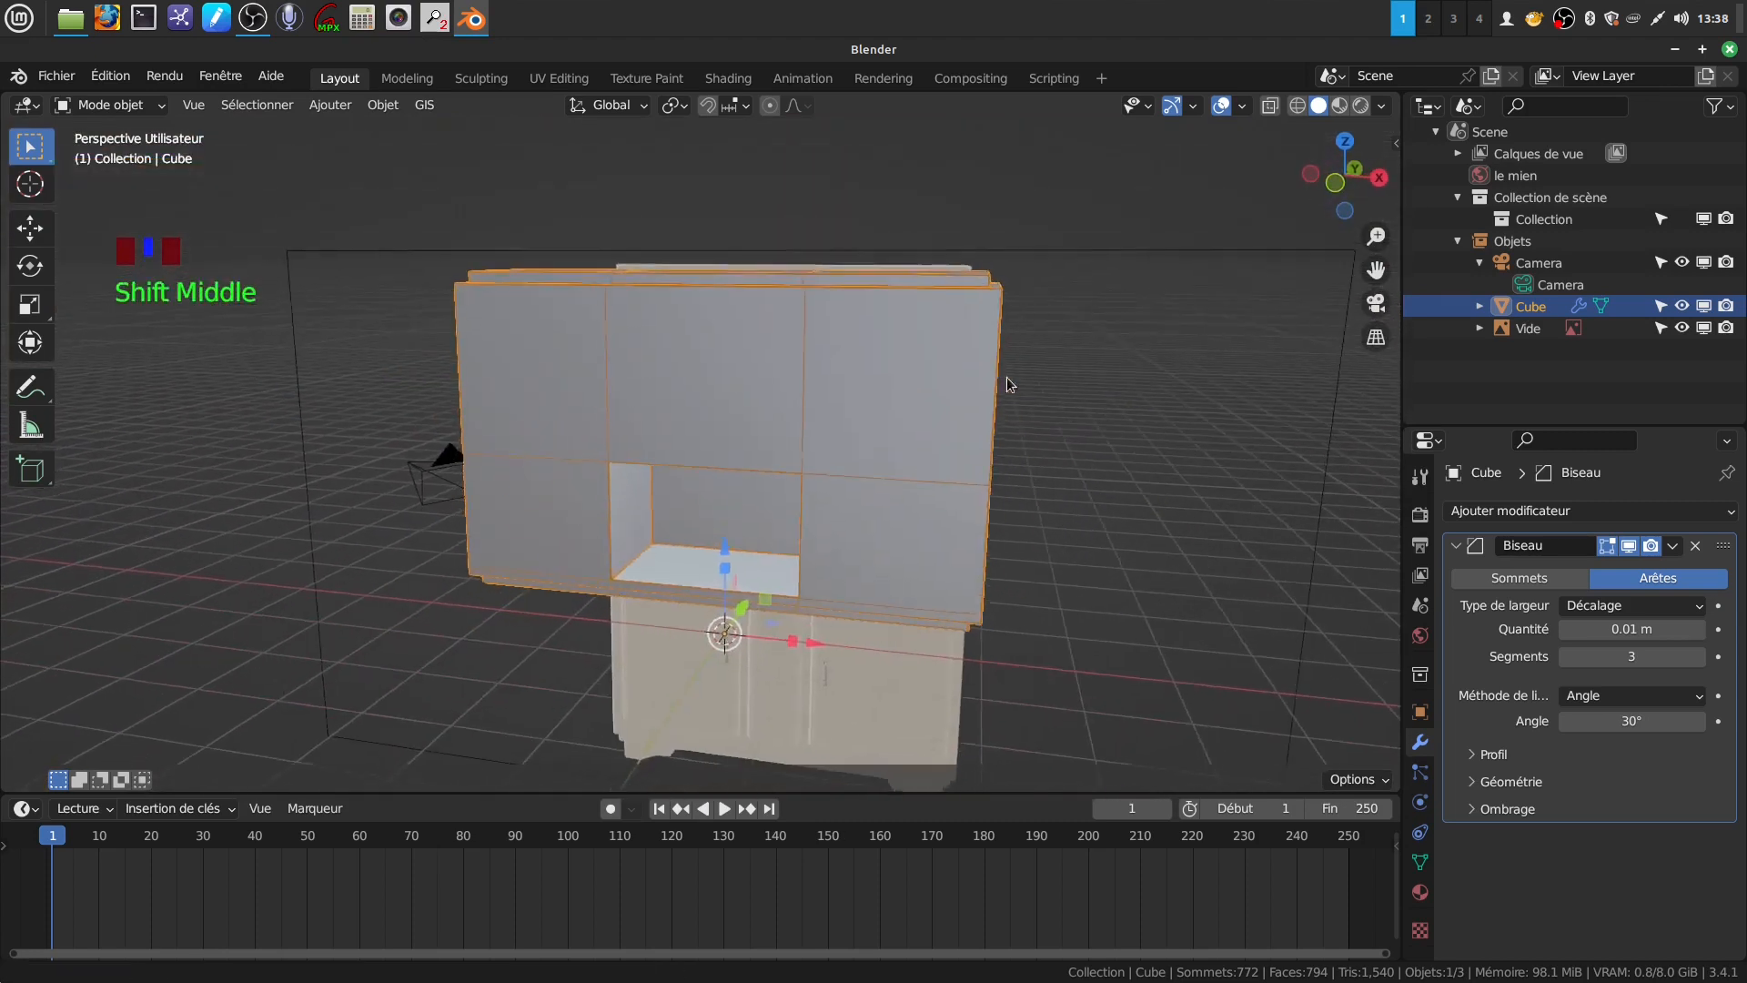
scroll(942, 528, up, 4)
middle_drag(941, 528, 673, 429)
click(1606, 722)
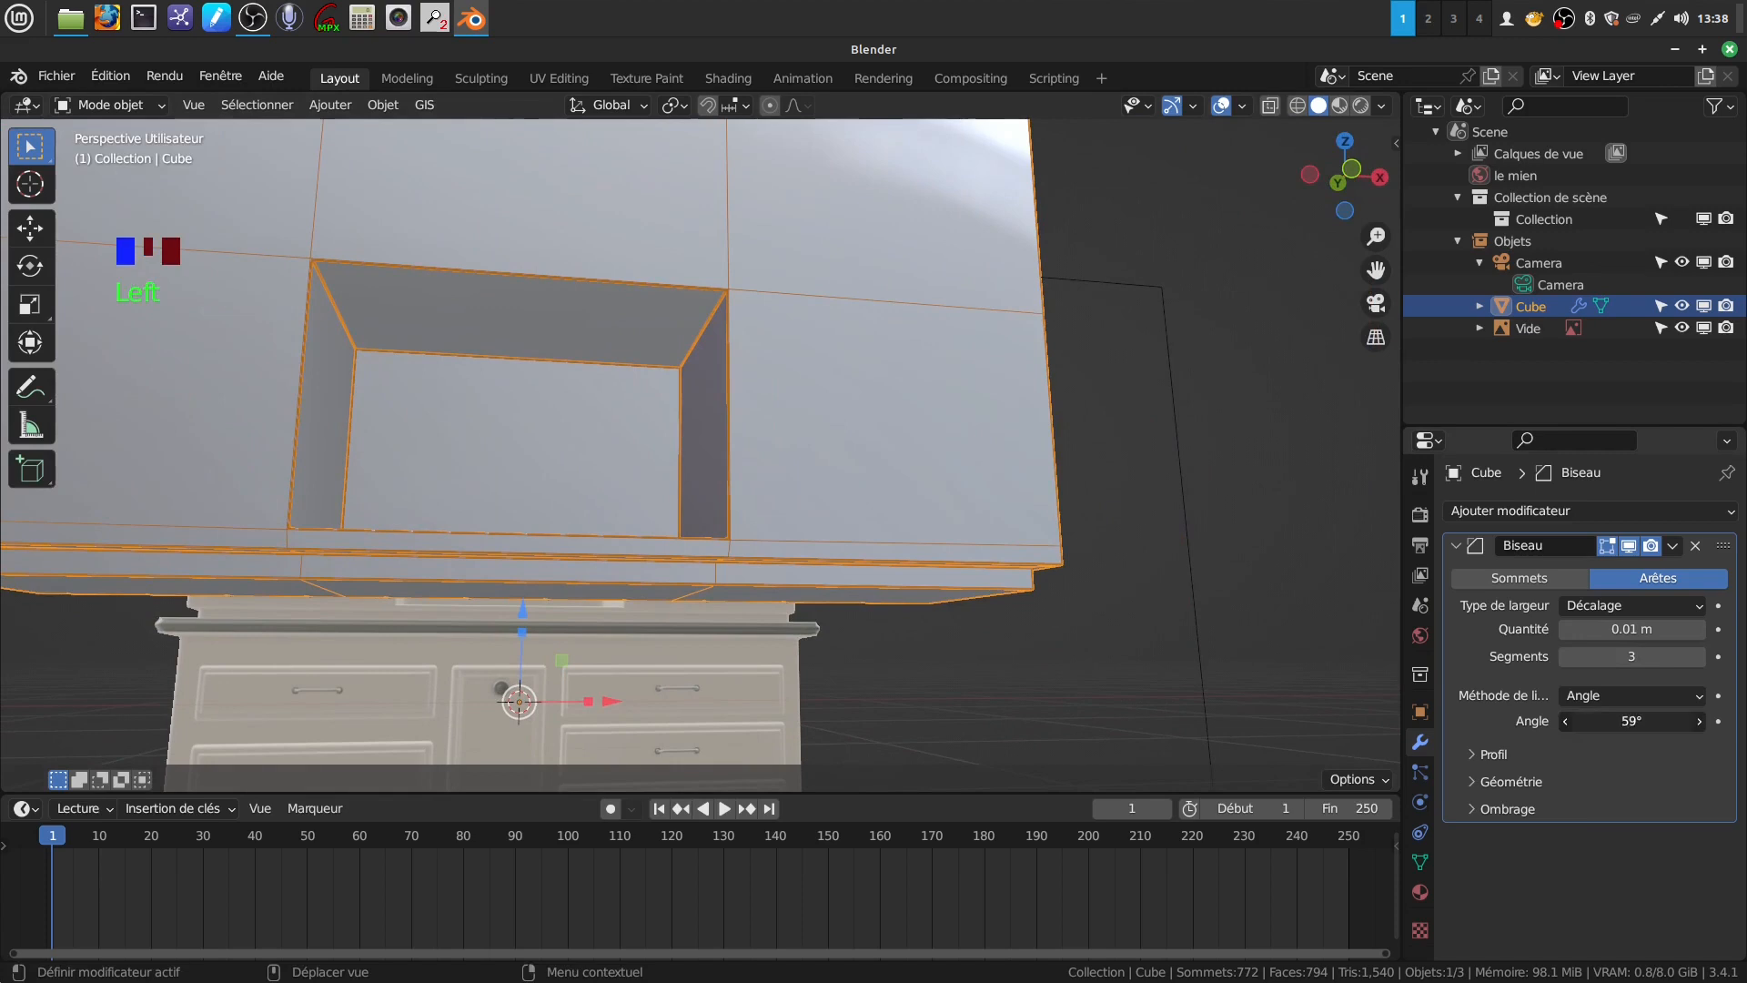
Turn off the wireframe overlay and give the cabinet smooth shading
middle_drag(586, 378, 538, 484)
scroll(538, 484, down, 3)
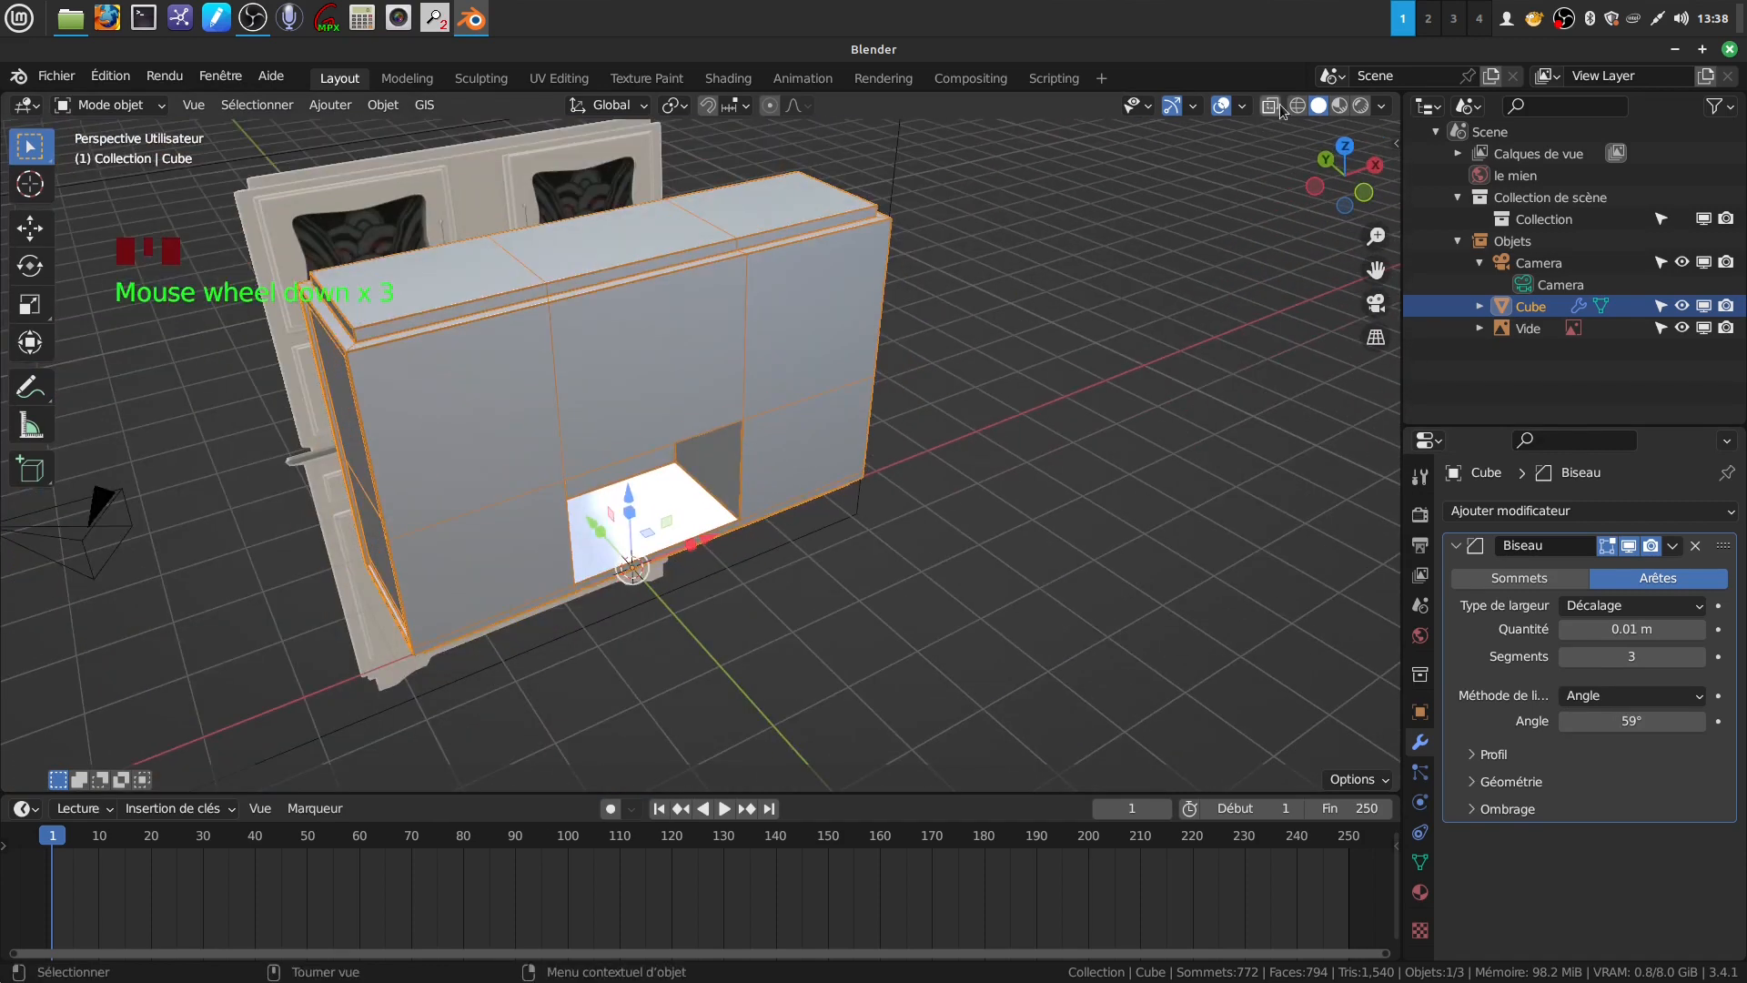
click(1242, 107)
click(1107, 472)
scroll(913, 542, up, 3)
middle_drag(912, 543, 728, 398)
right_click(819, 386)
click(839, 414)
Apply the Bevel modifier to the cabinet mesh
click(1673, 546)
click(1597, 572)
middle_drag(722, 559, 802, 521)
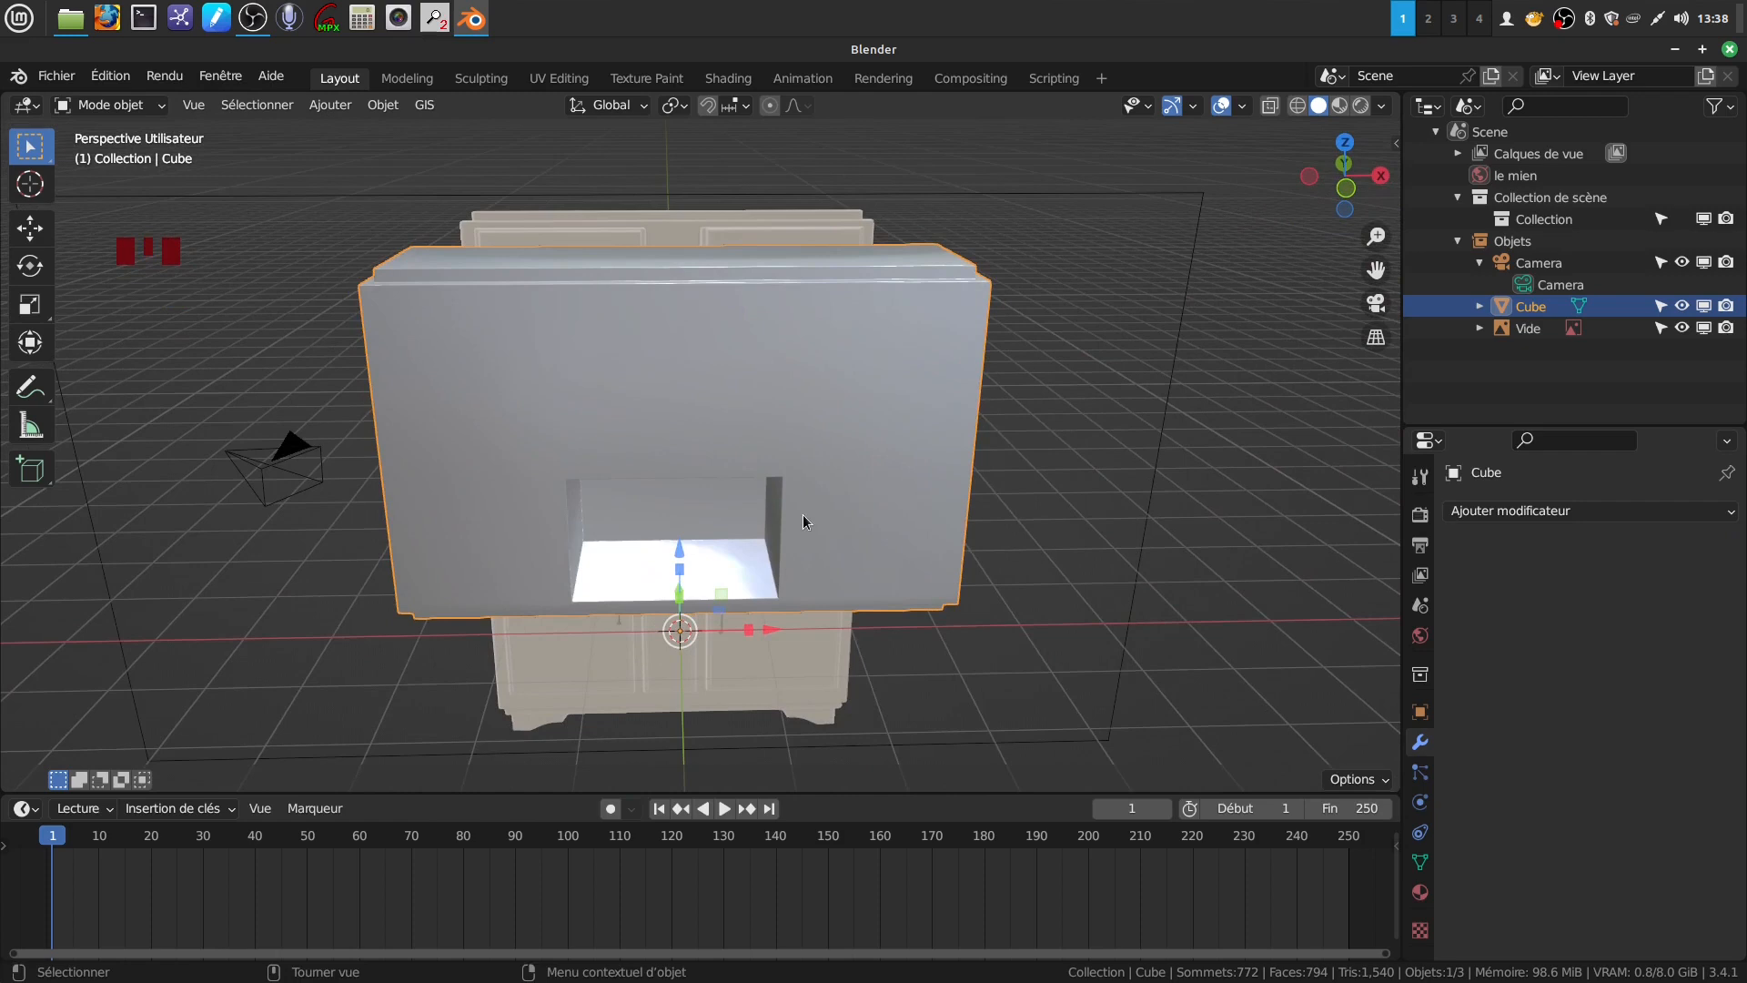
key(KP_1)
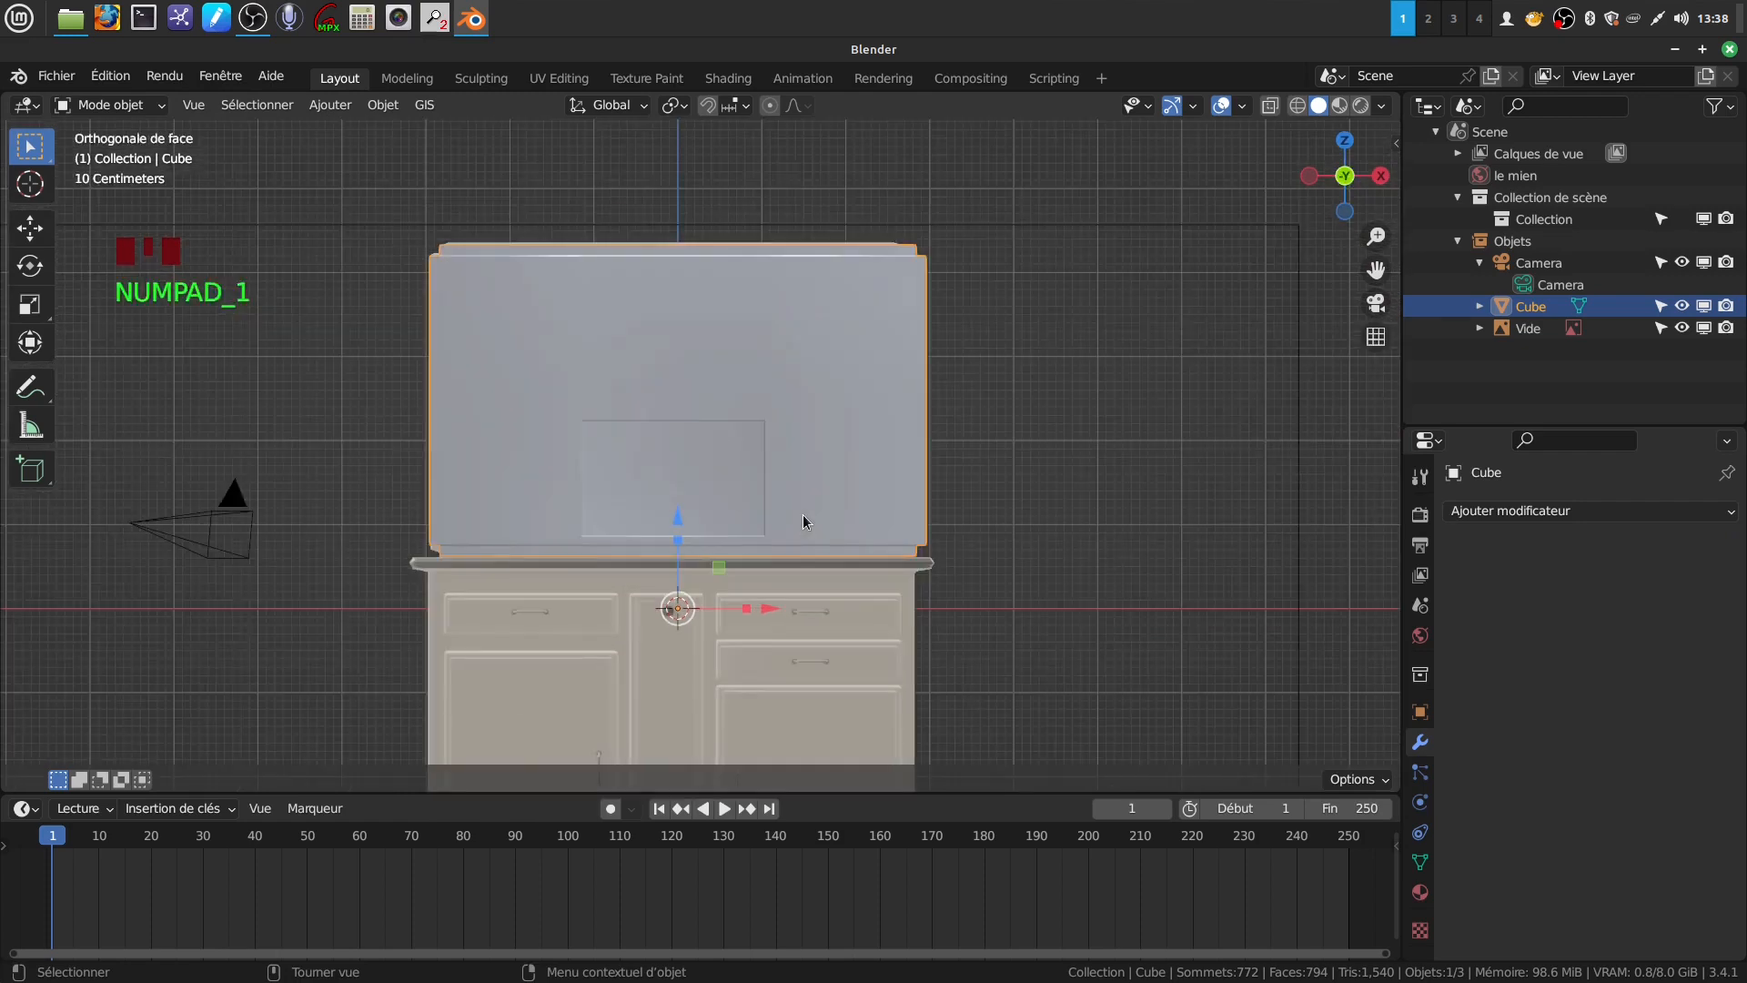
Add a cube mesh and move it in front of the cabinet along the Y axis
scroll(802, 515, up, 1)
shift+middle_drag(821, 506, 893, 549)
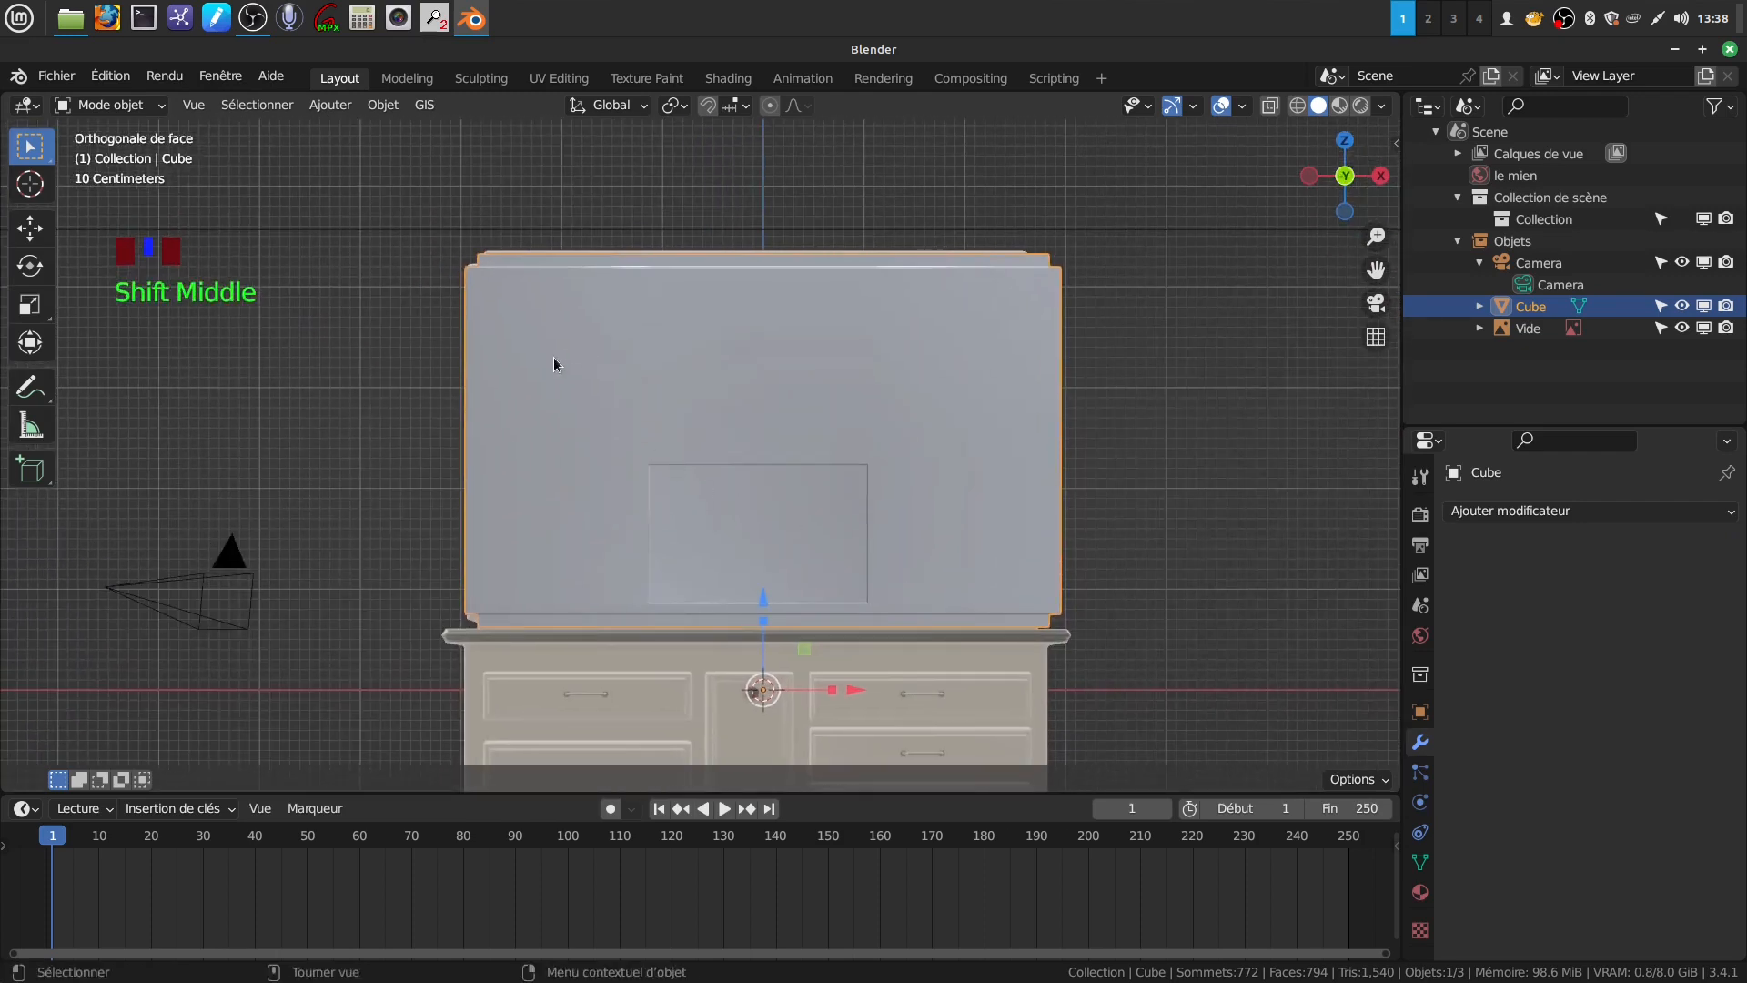
click(330, 105)
mouse_move(382, 182)
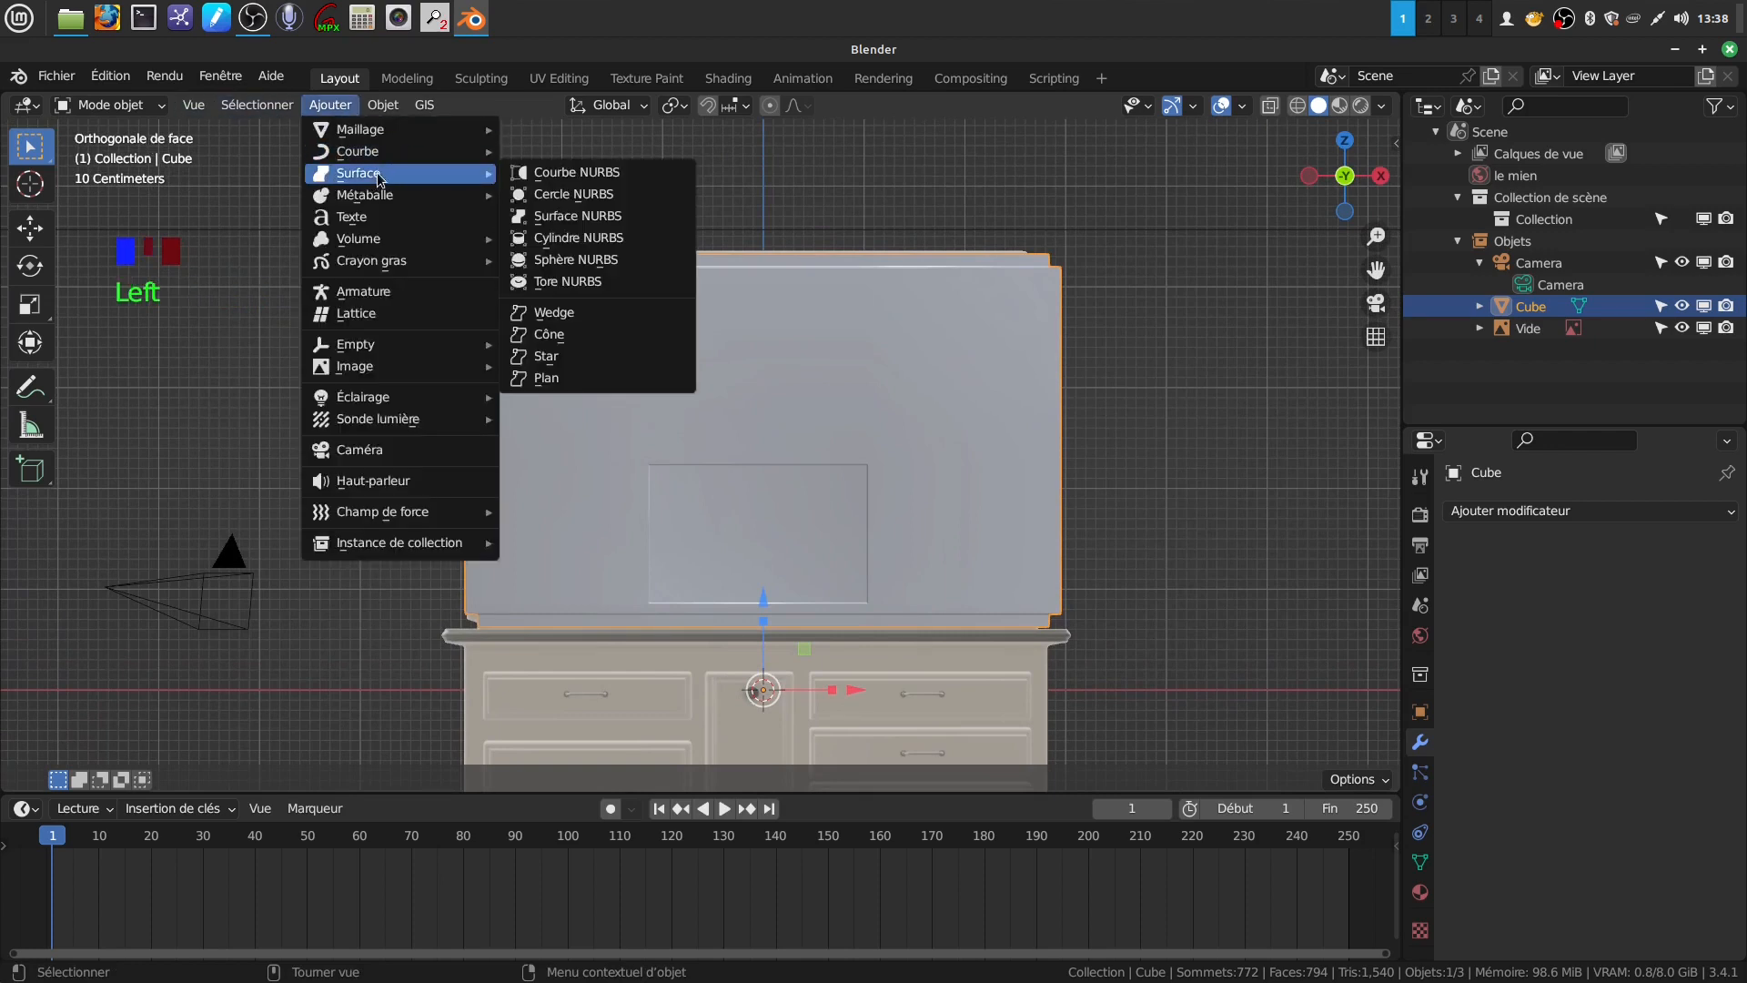
mouse_move(373, 136)
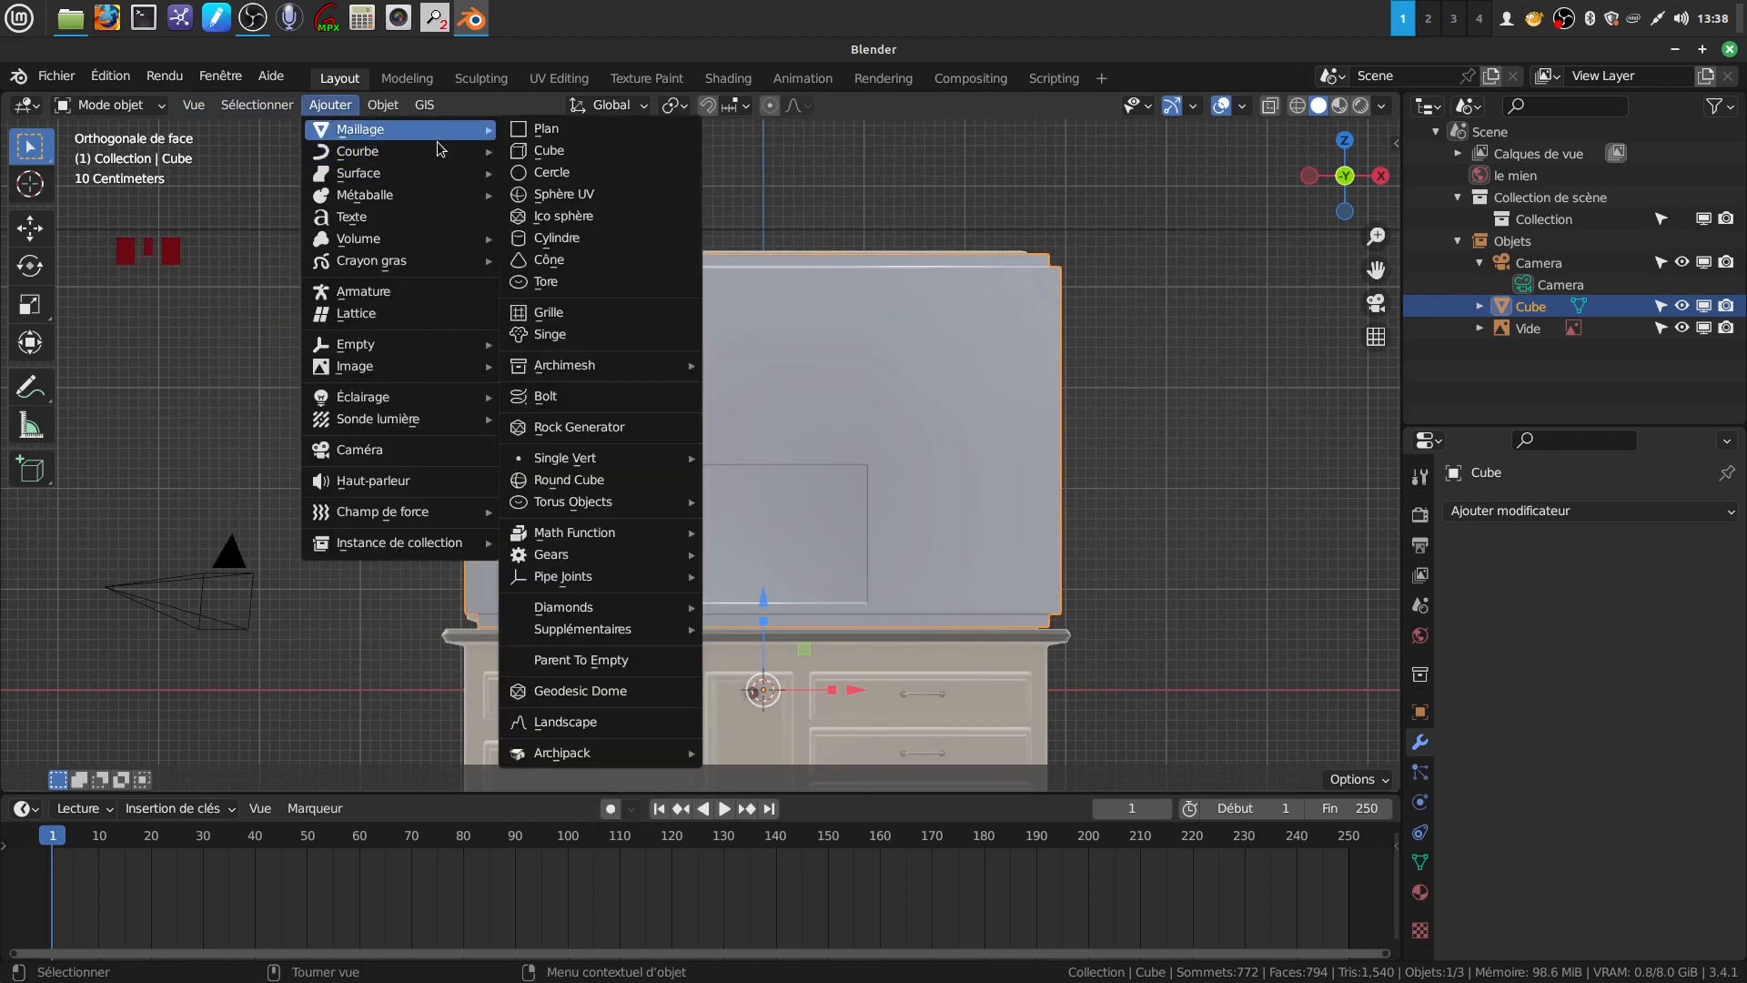
click(549, 151)
scroll(861, 554, down, 2)
shift+middle_drag(860, 554, 642, 521)
key(Tab)
drag(856, 503, 691, 531)
Flatten the new cube along the Y axis into a thin door panel
scroll(691, 537, up, 4)
middle_drag(692, 546, 714, 574)
drag(712, 604, 684, 610)
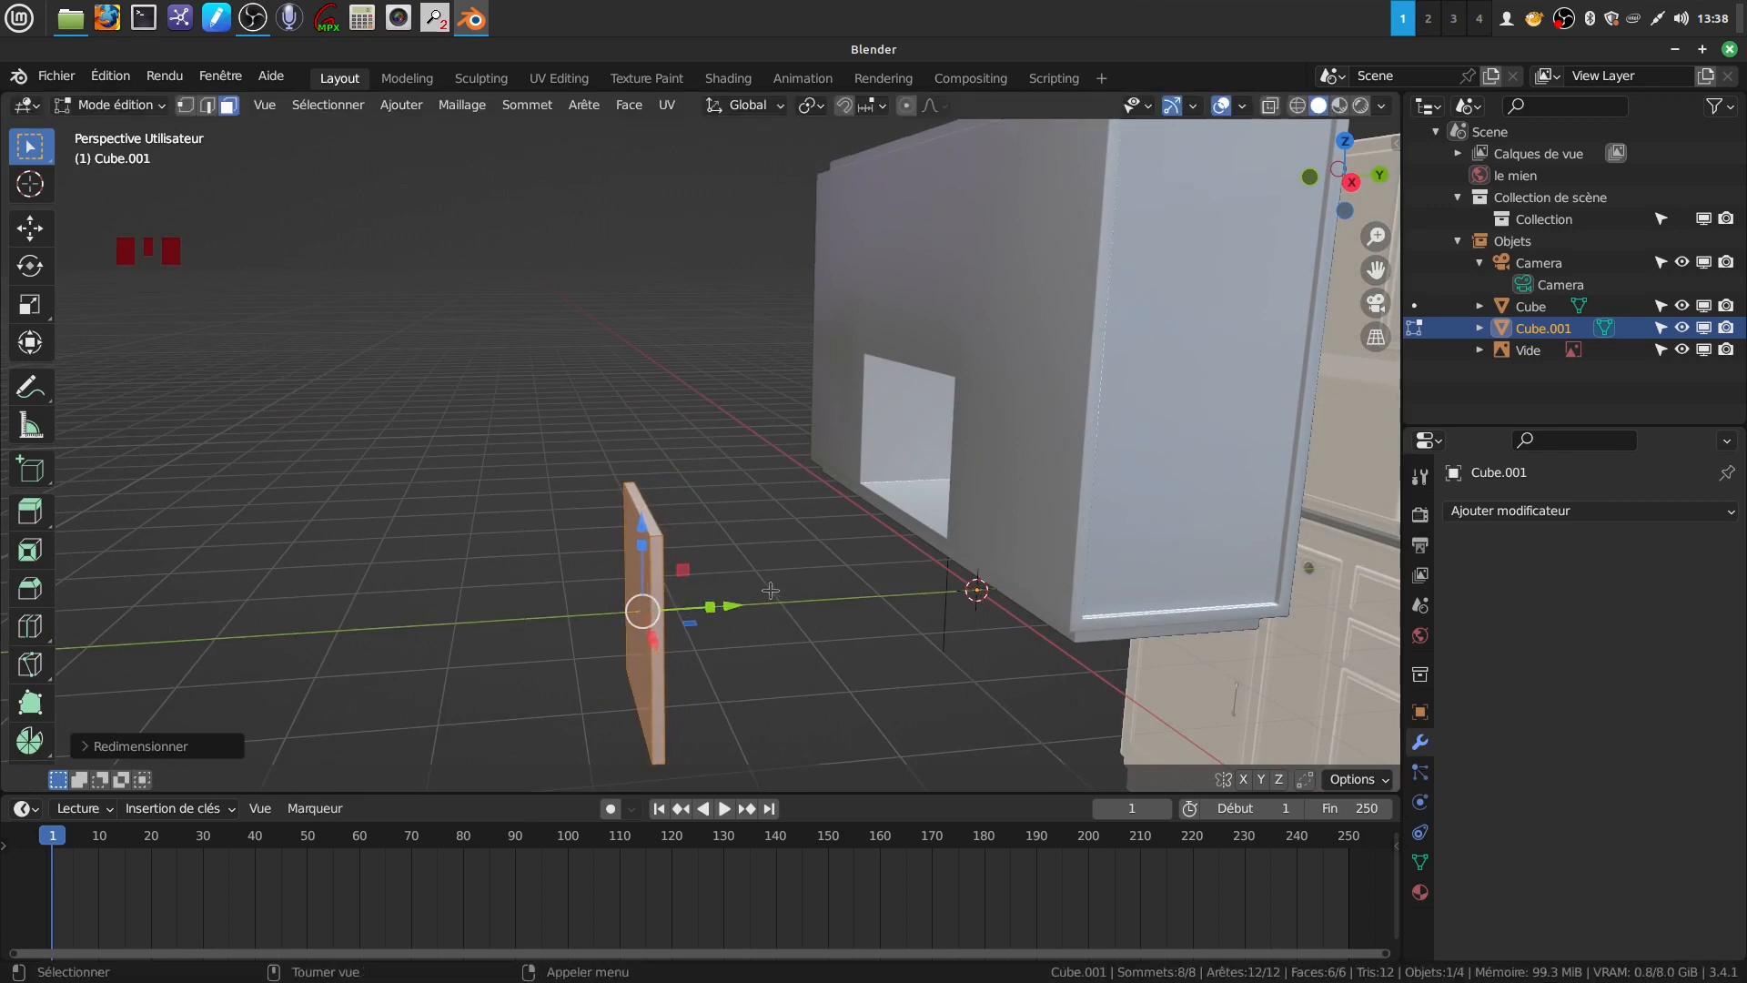
In the front wireframe view, move the panel over the upper-left door of the reference image
scroll(771, 590, down, 2)
middle_drag(771, 590, 964, 564)
key(KP_1)
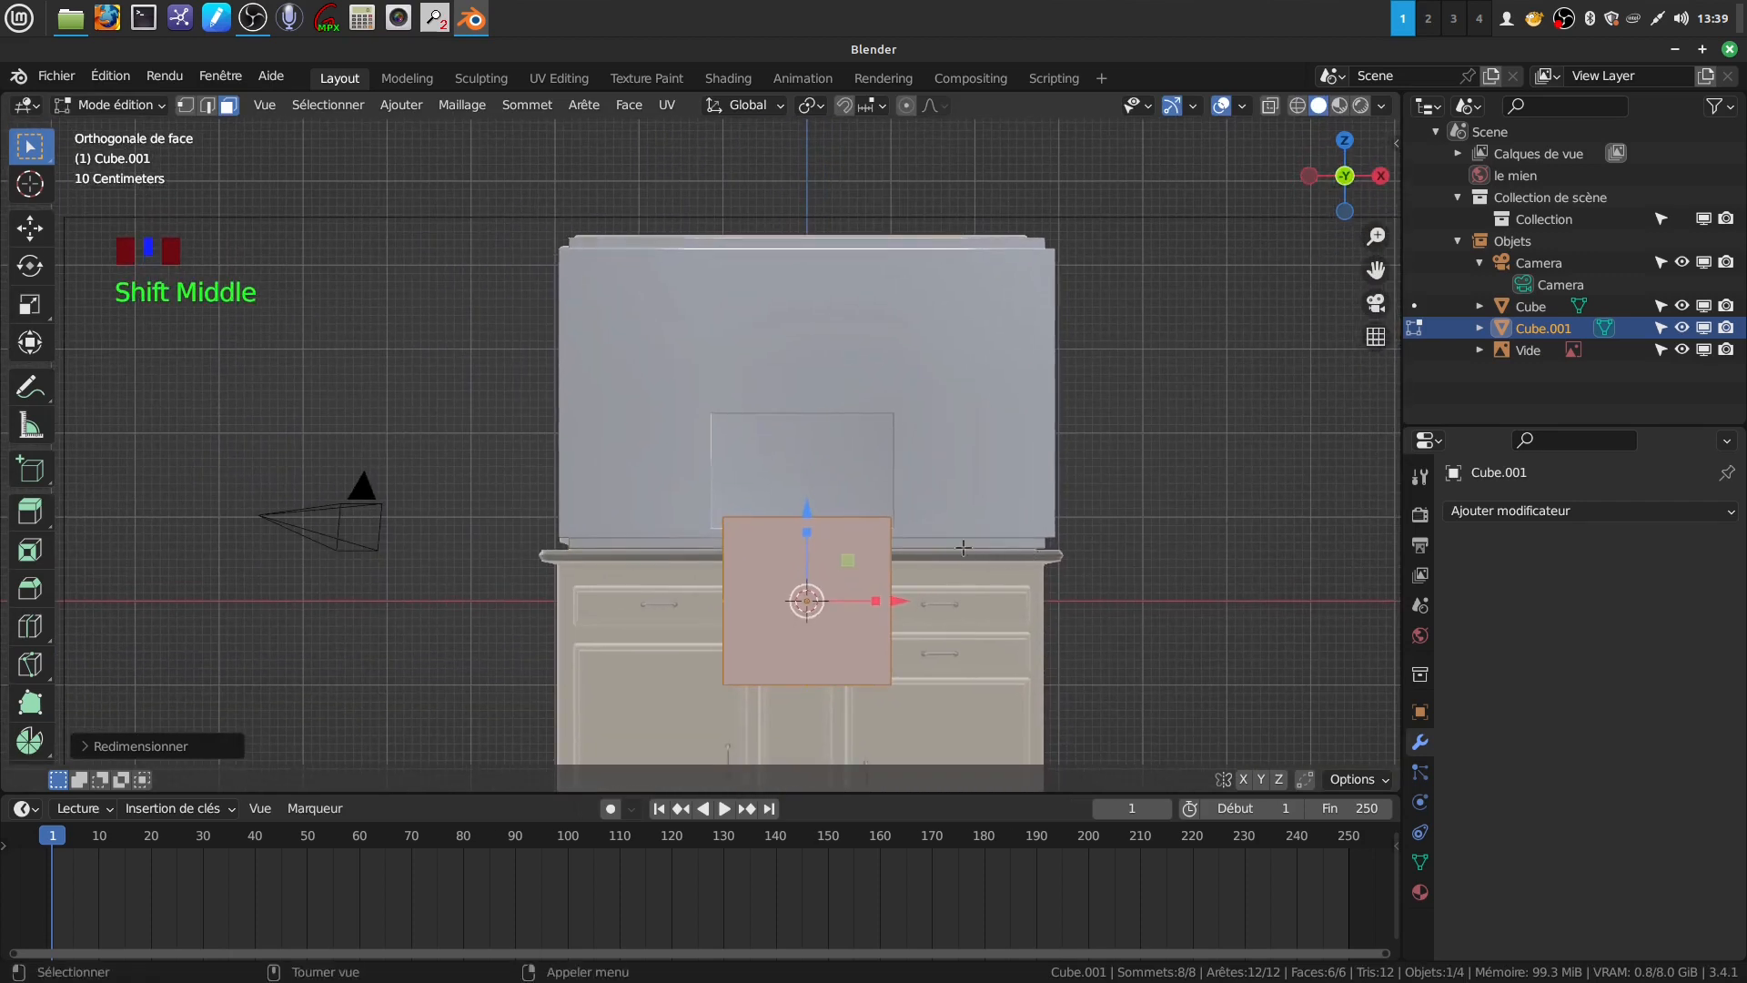
key(alt+z)
scroll(956, 712, up, 1)
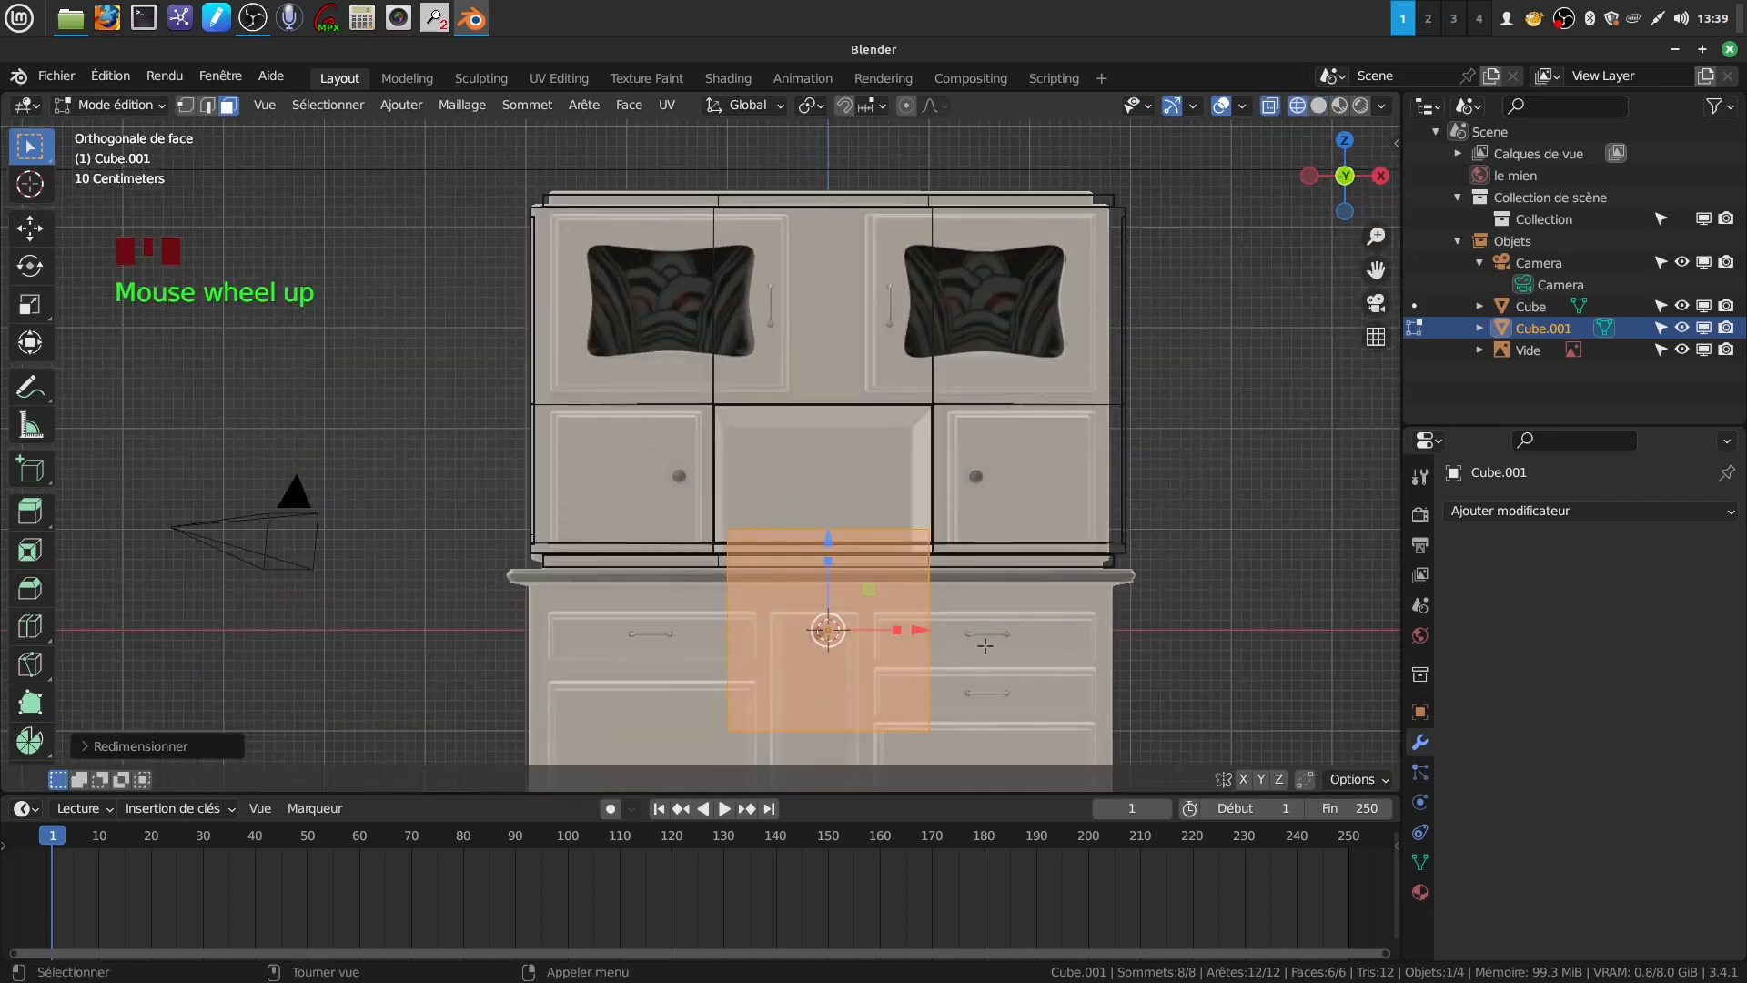
key(g)
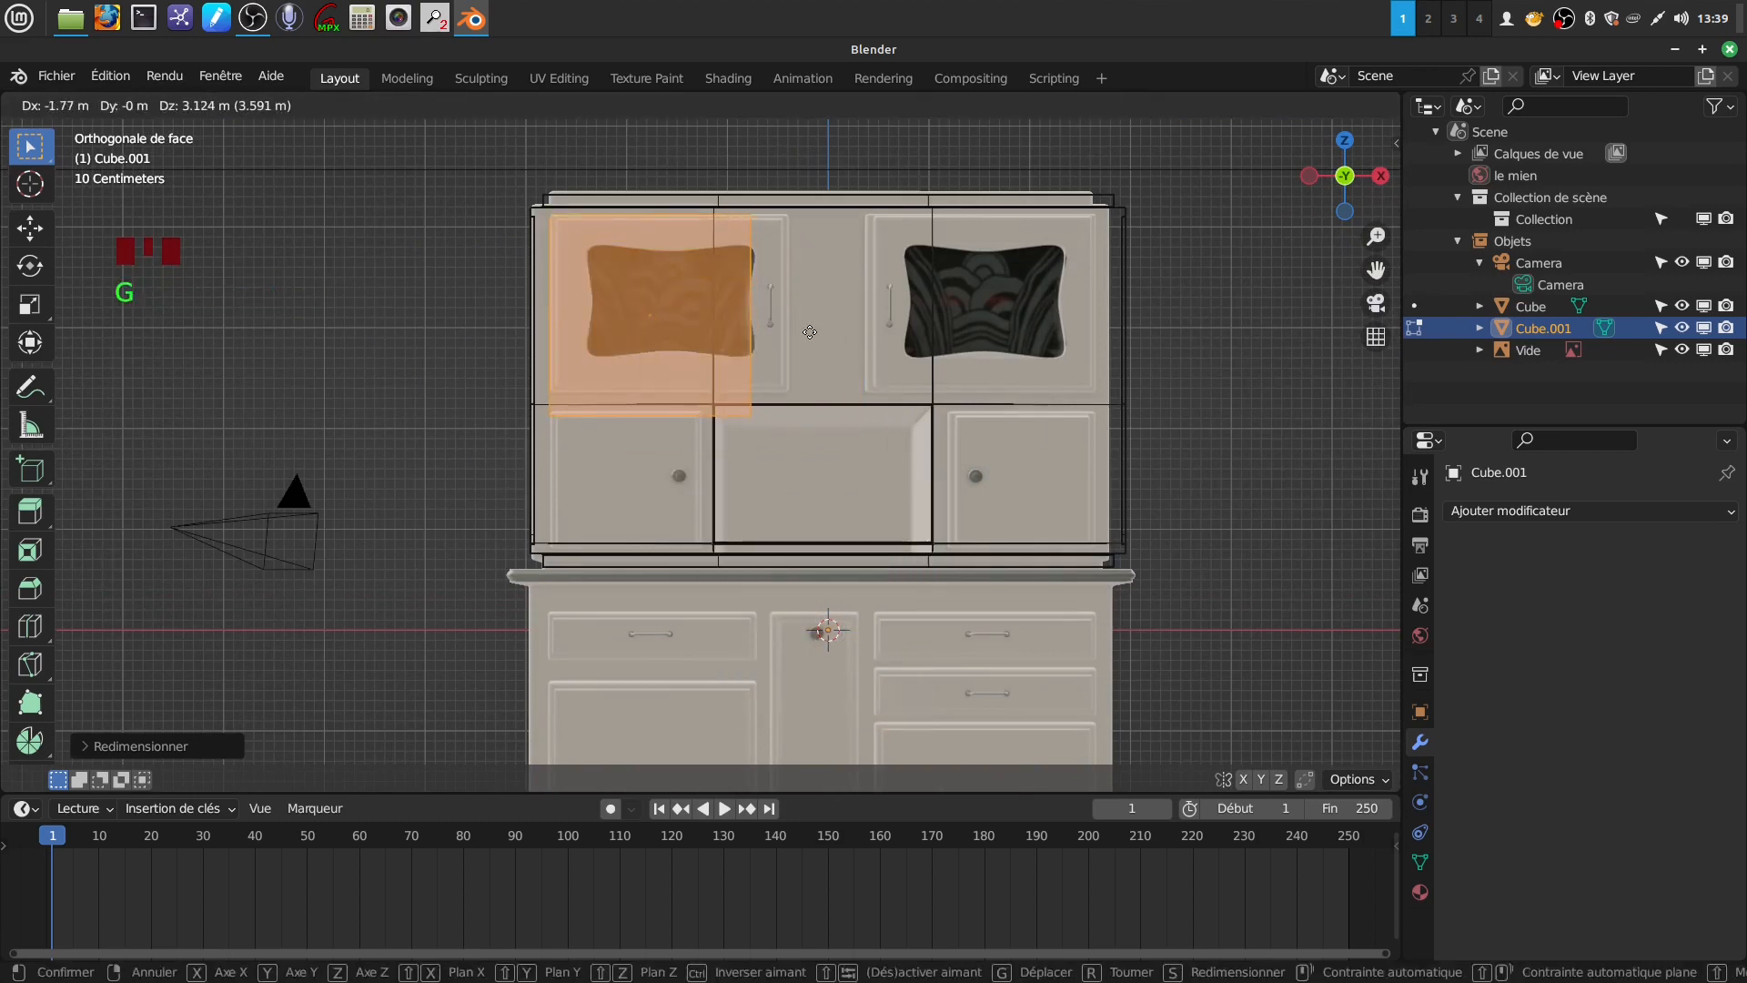
click(810, 329)
Shift the panel's right-hand and lower vertices to match the outline of the upper-left reference door
key(Tab)
shift+middle_drag(810, 328, 870, 397)
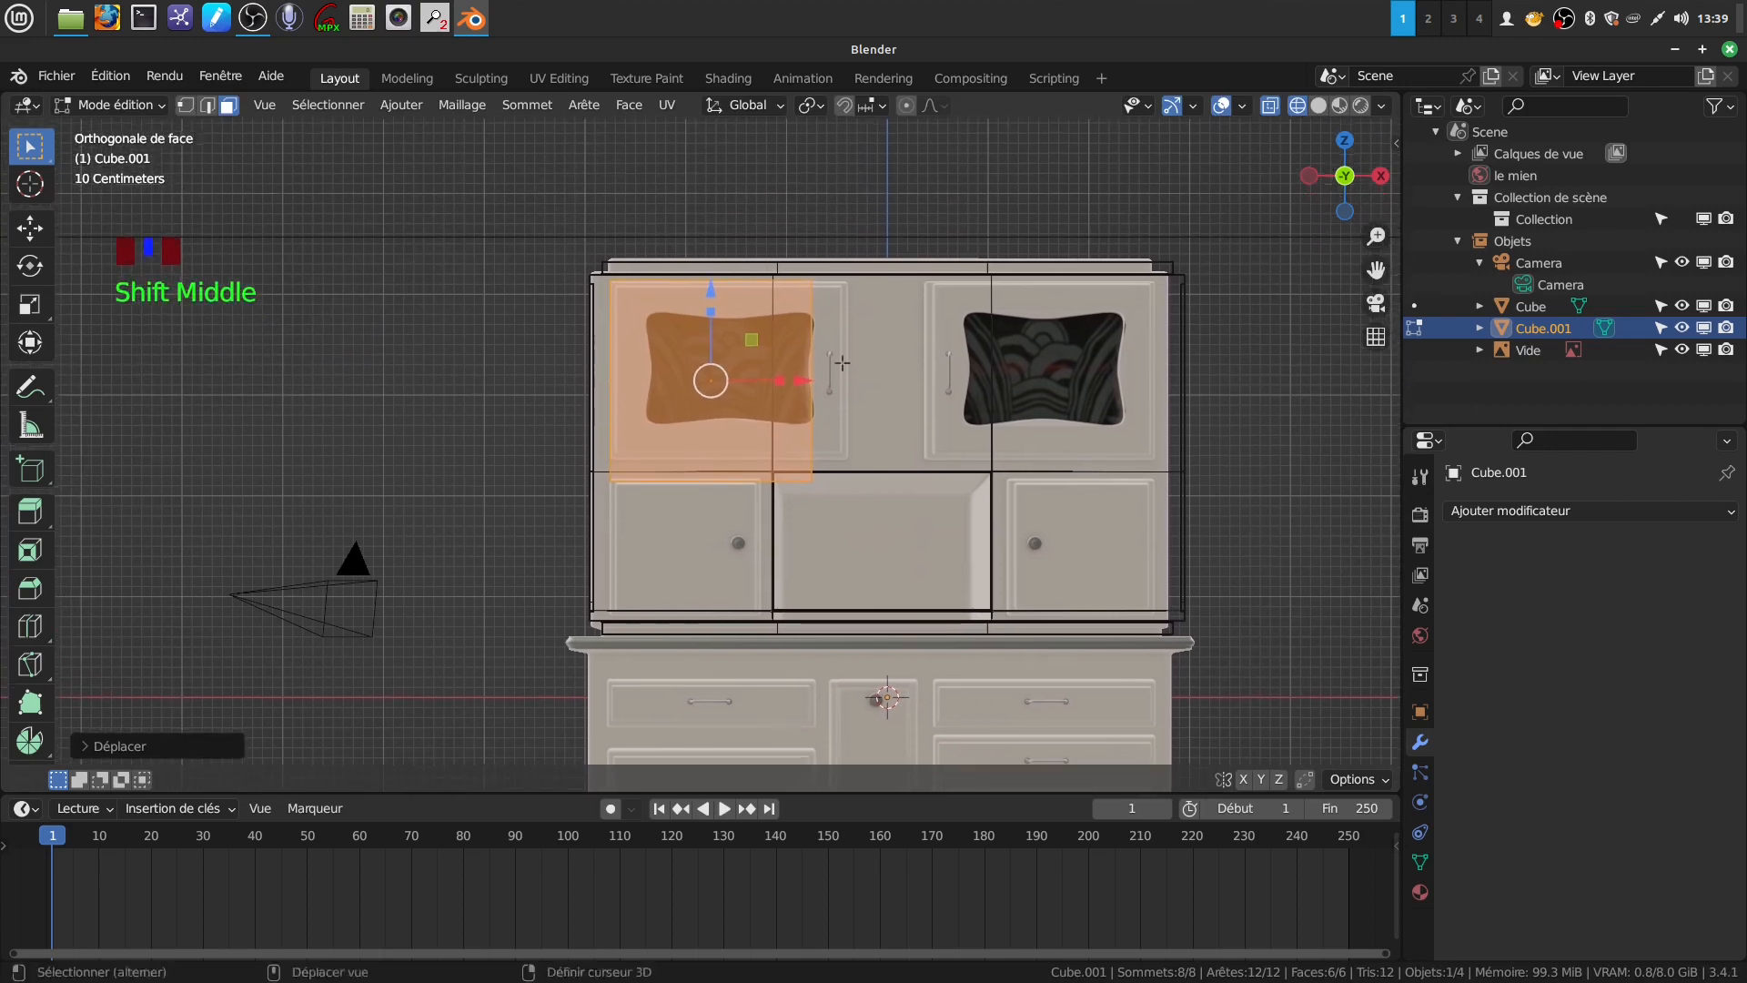
click(185, 105)
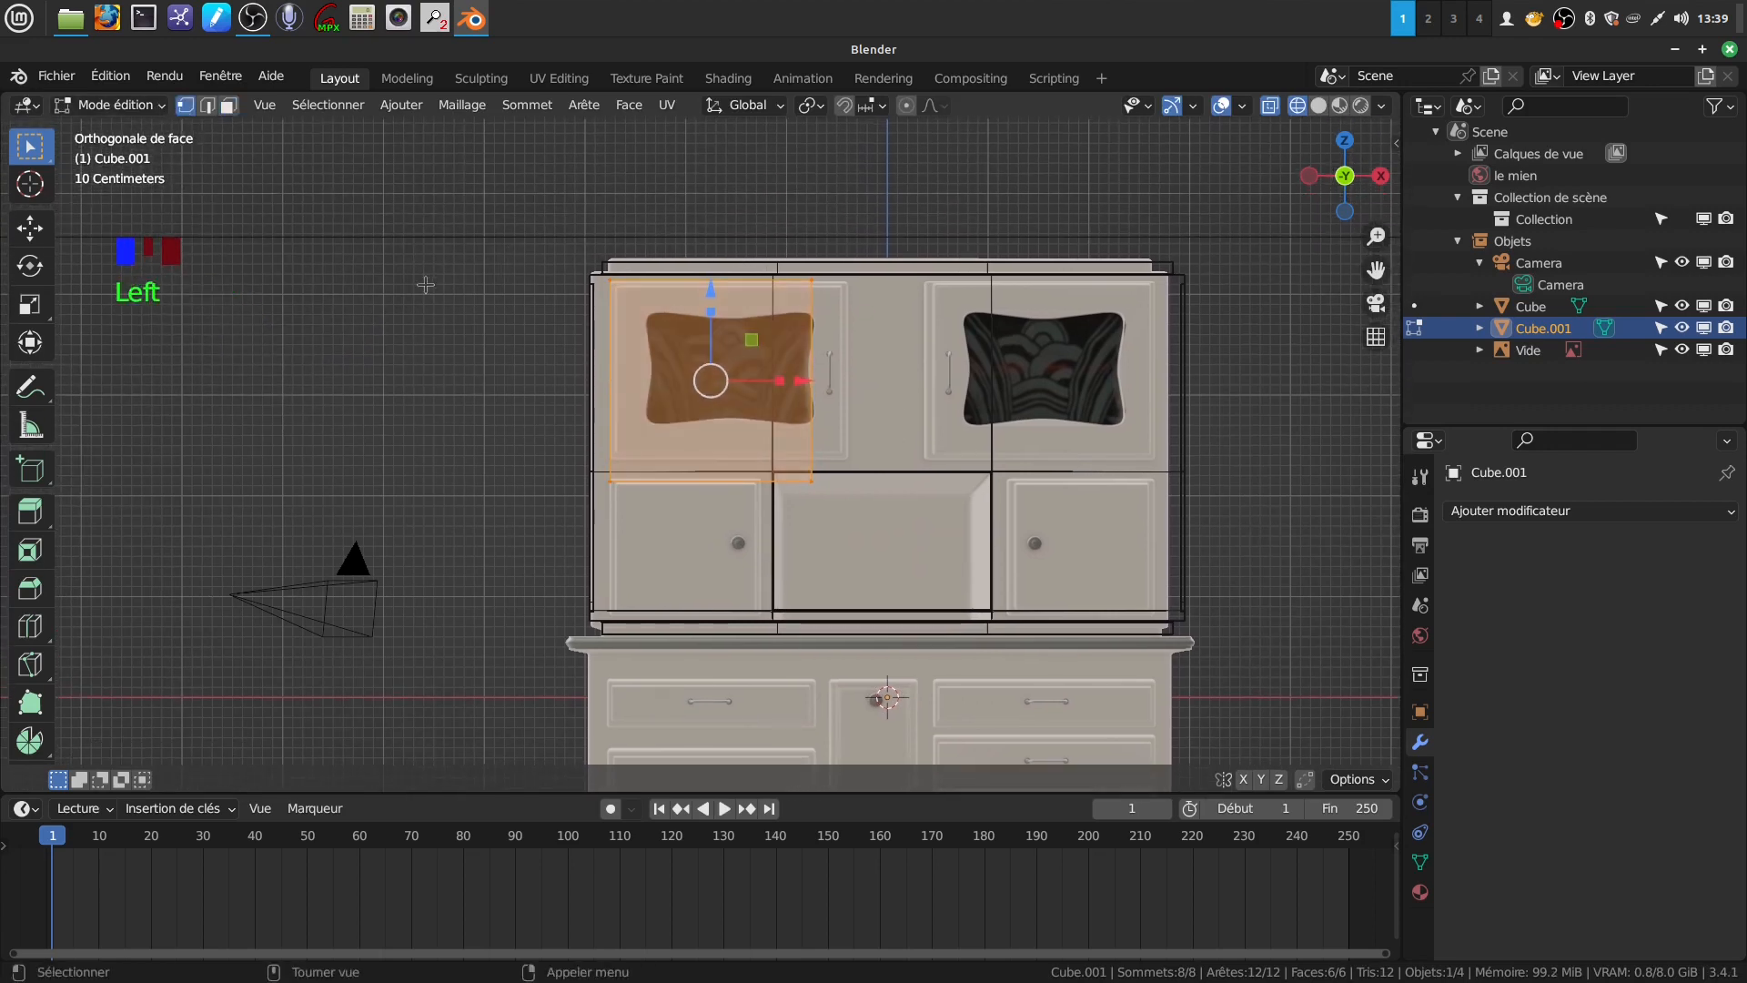
drag(769, 244, 899, 495)
drag(905, 382, 936, 379)
drag(587, 458, 872, 492)
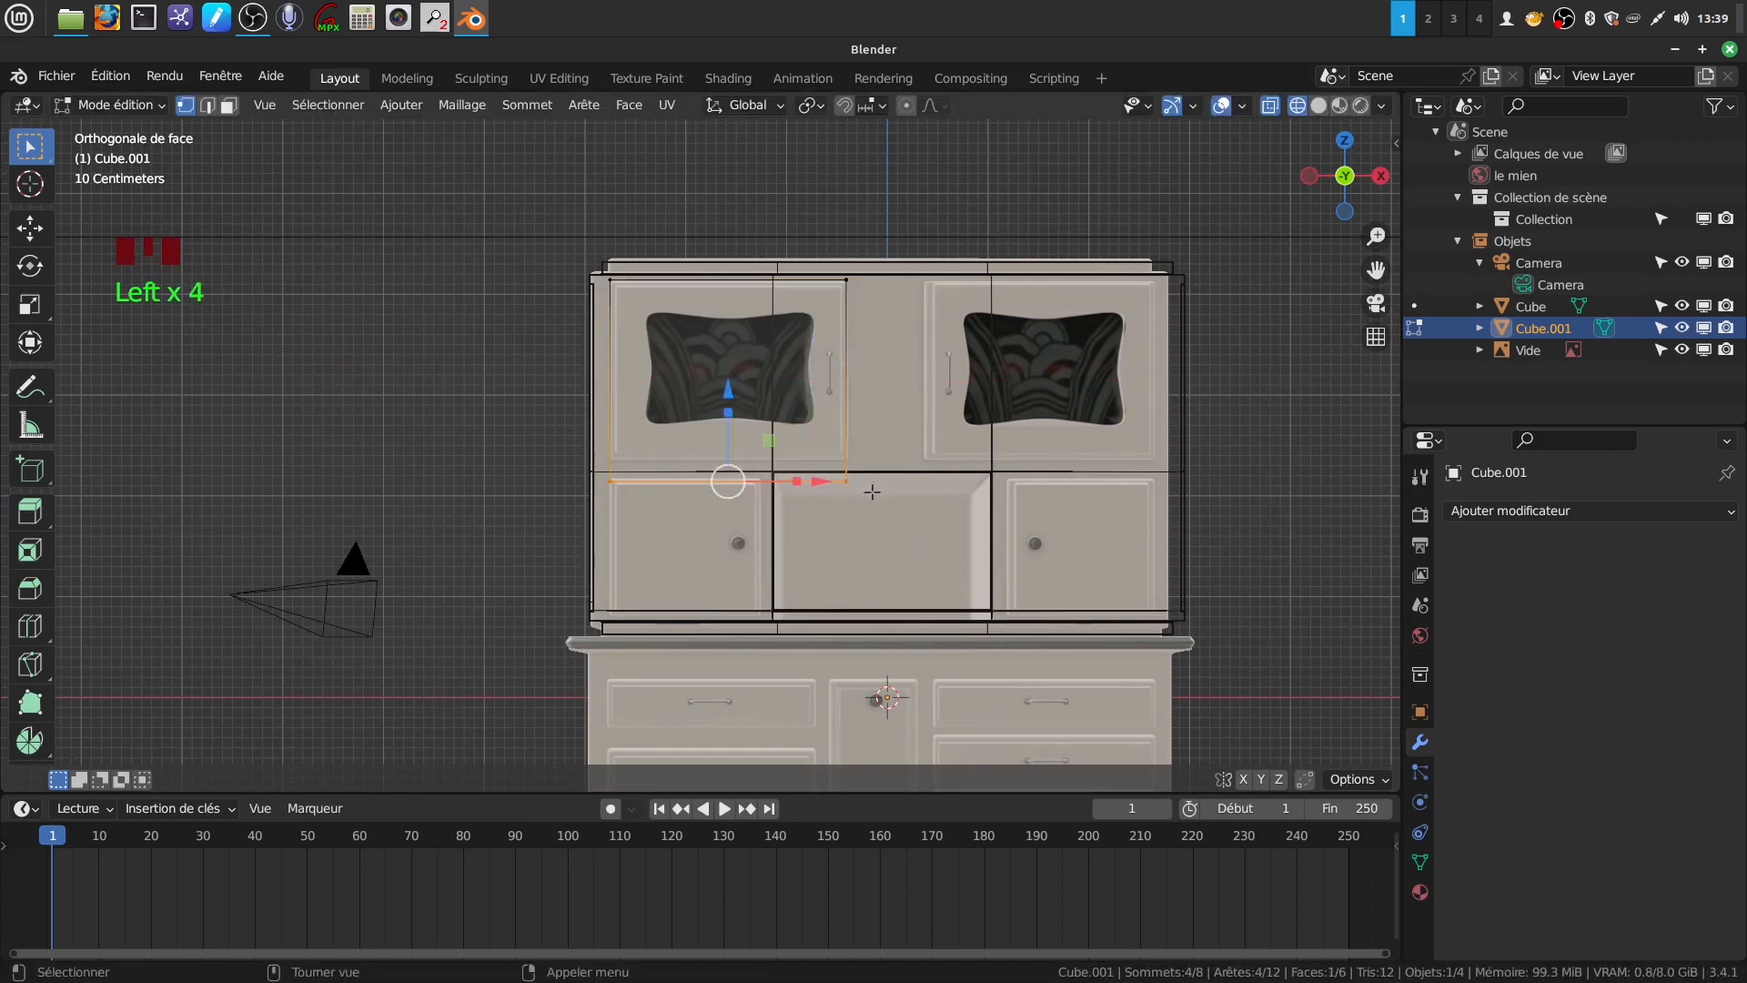
drag(735, 390, 737, 371)
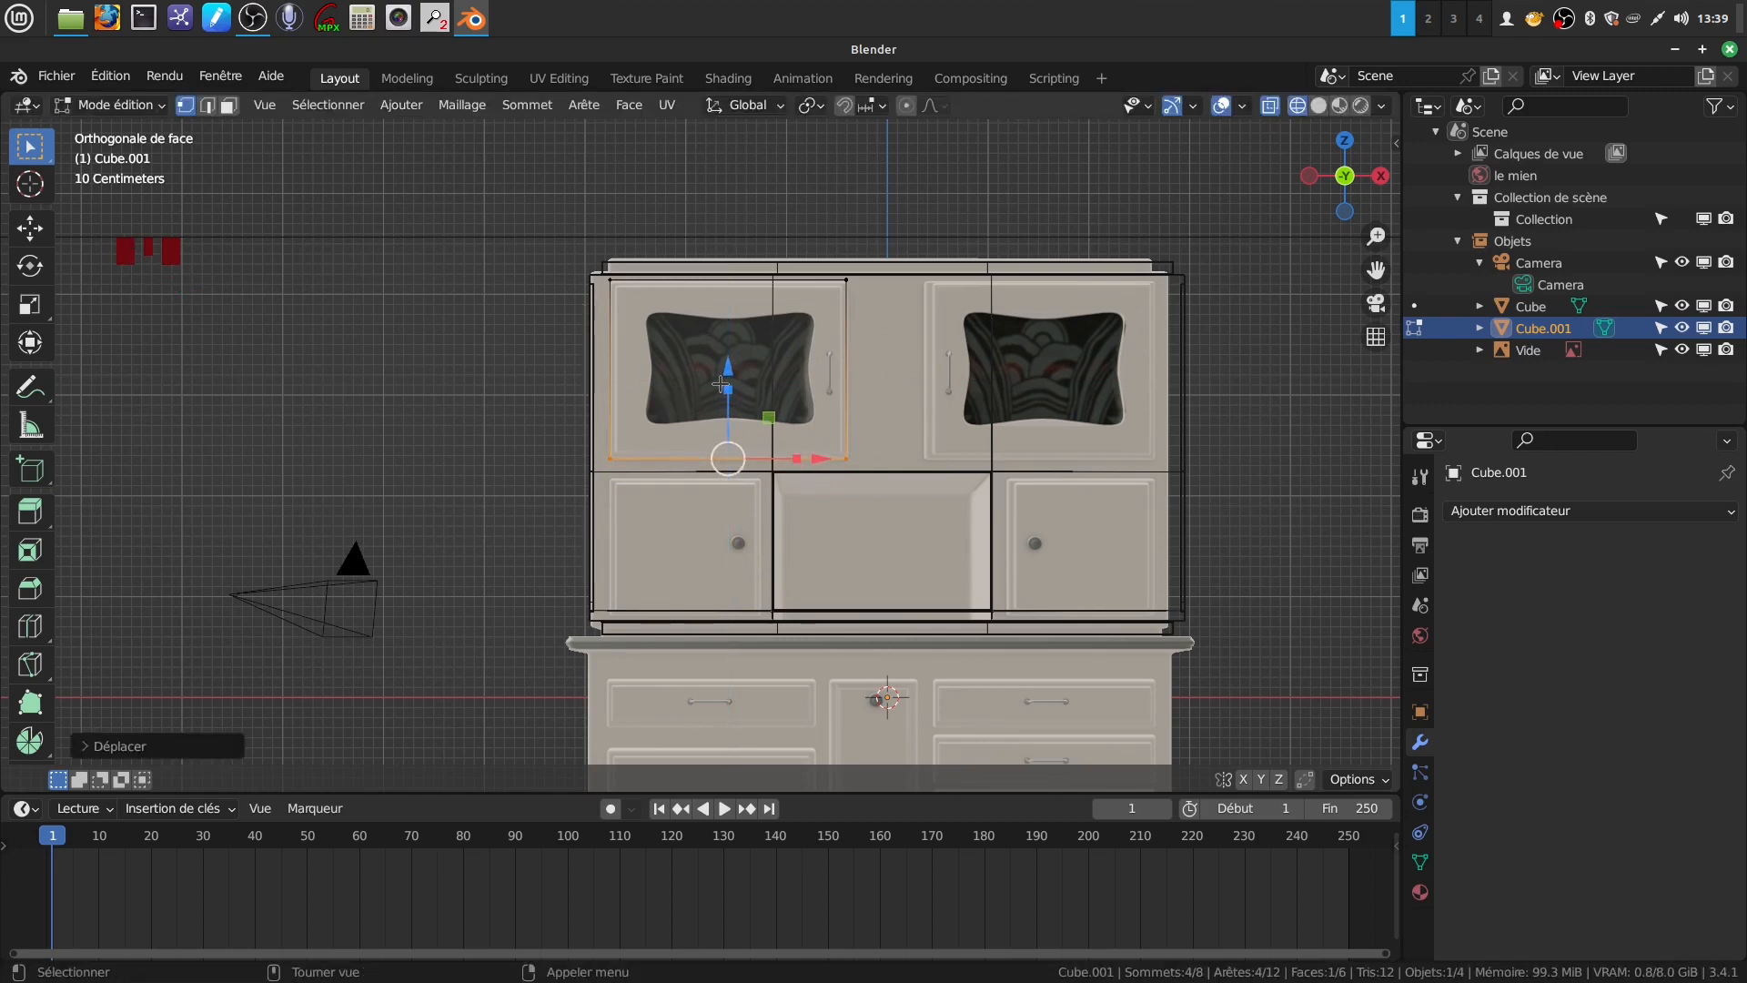
Return to solid shading in Object mode and set the door panel's origin to its geometry
key(z)
middle_drag(721, 384, 901, 447)
key(Tab)
shift+middle_drag(750, 463, 775, 559)
click(383, 105)
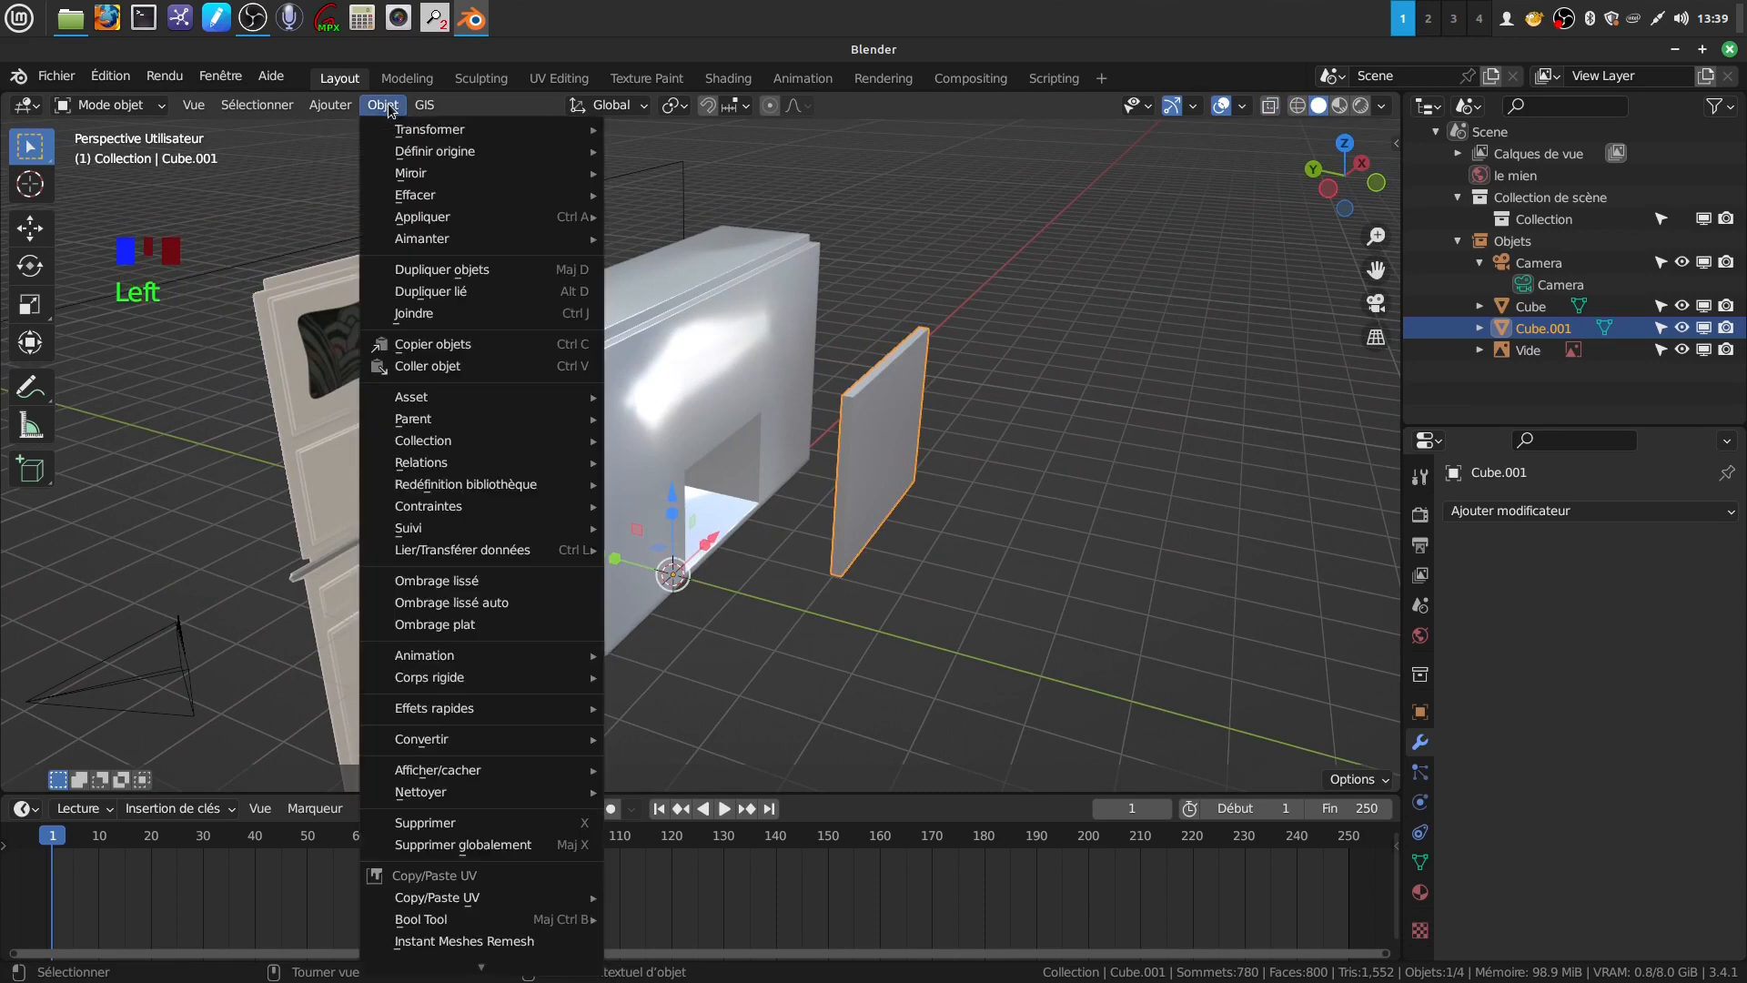
mouse_move(437, 153)
click(691, 175)
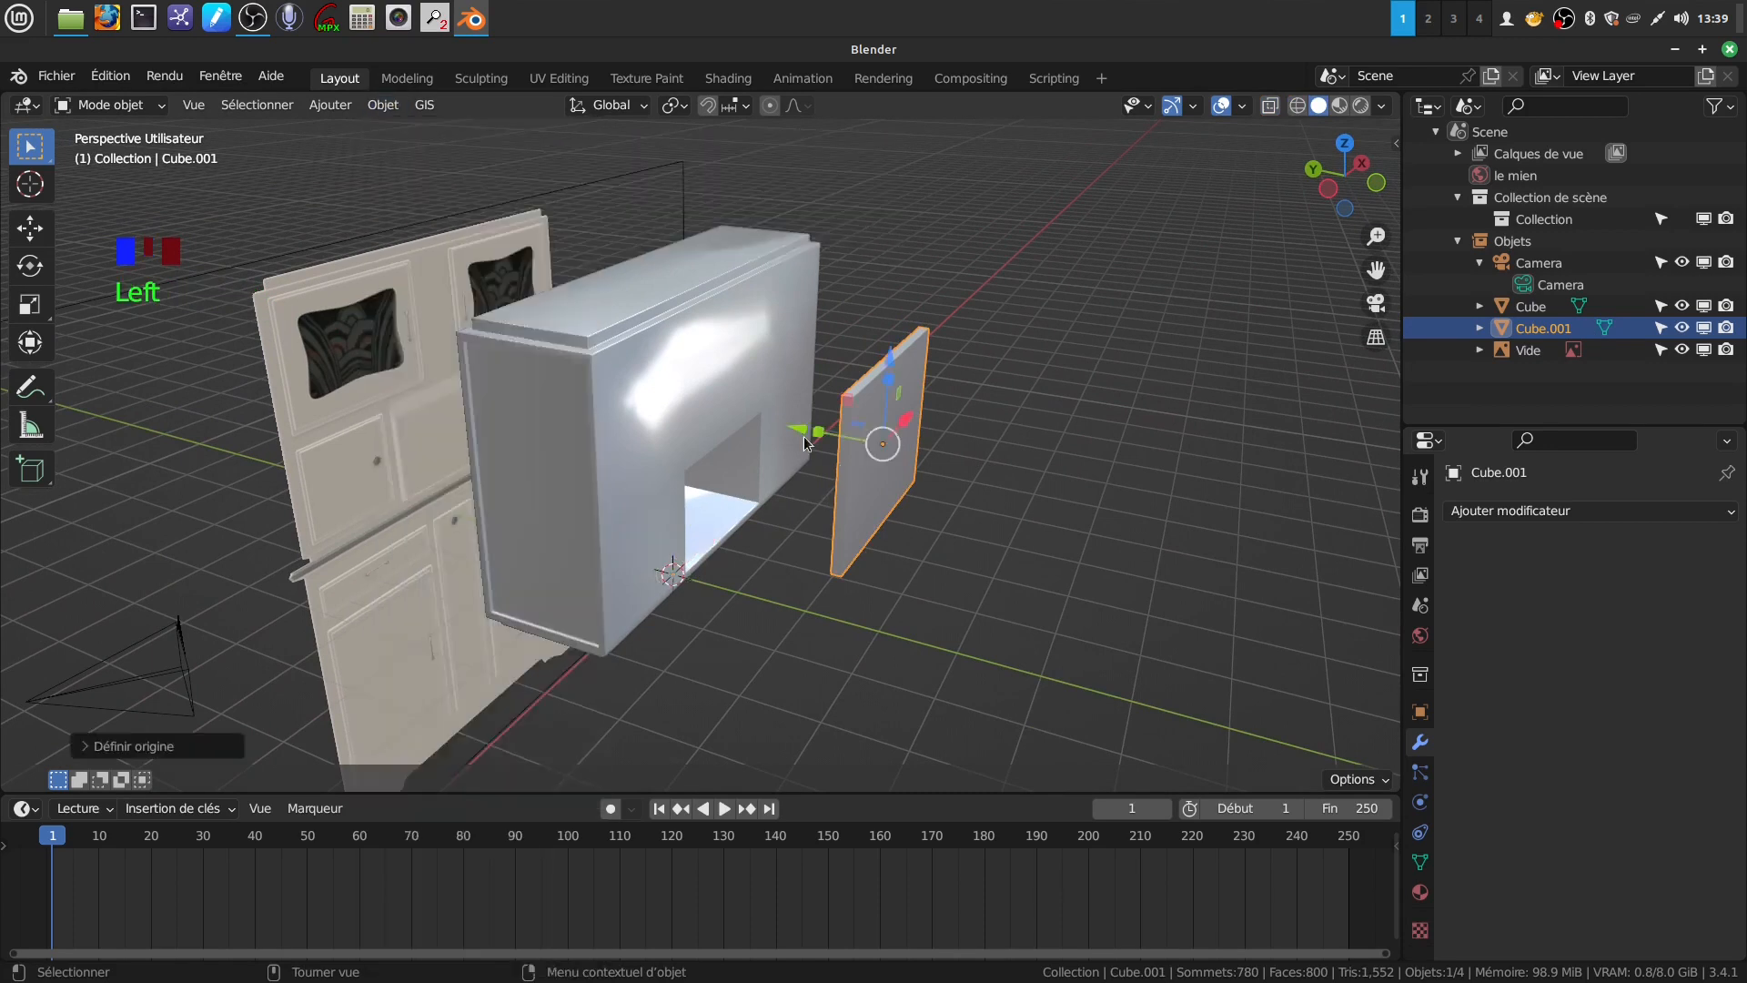
Move the door panel along the Y axis until its back sits against the cabinet's front face
drag(804, 443, 716, 453)
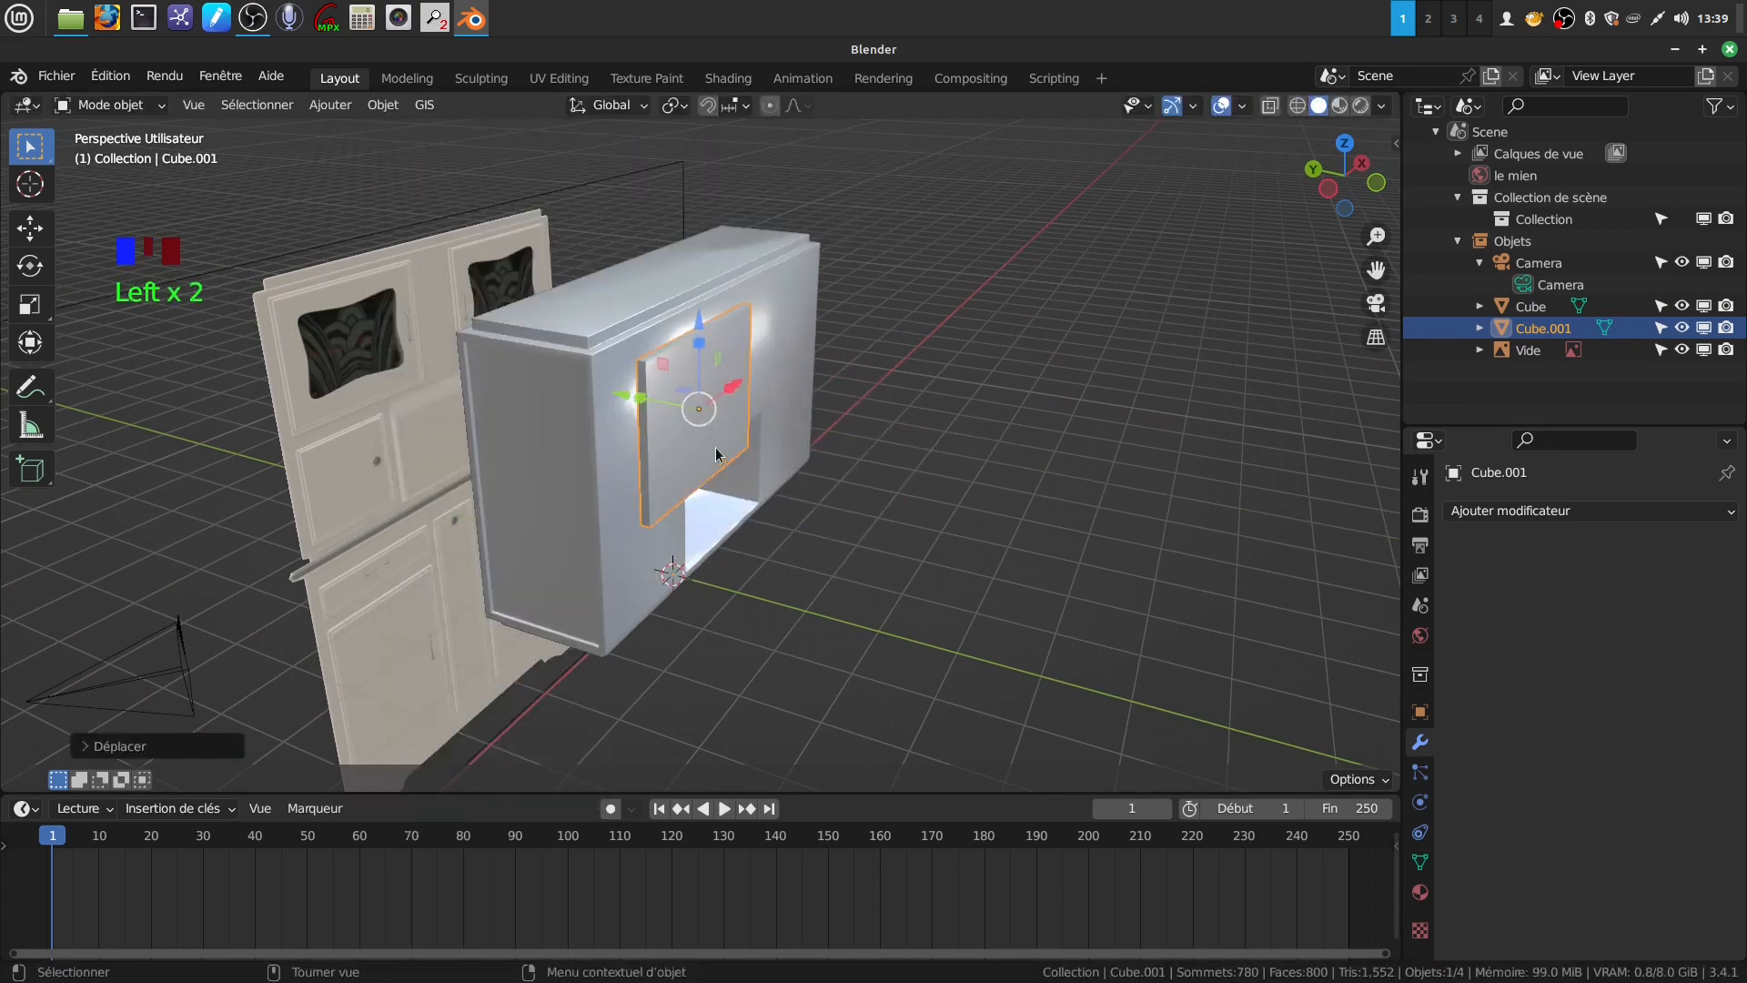
key(KP_7)
scroll(718, 452, up, 2)
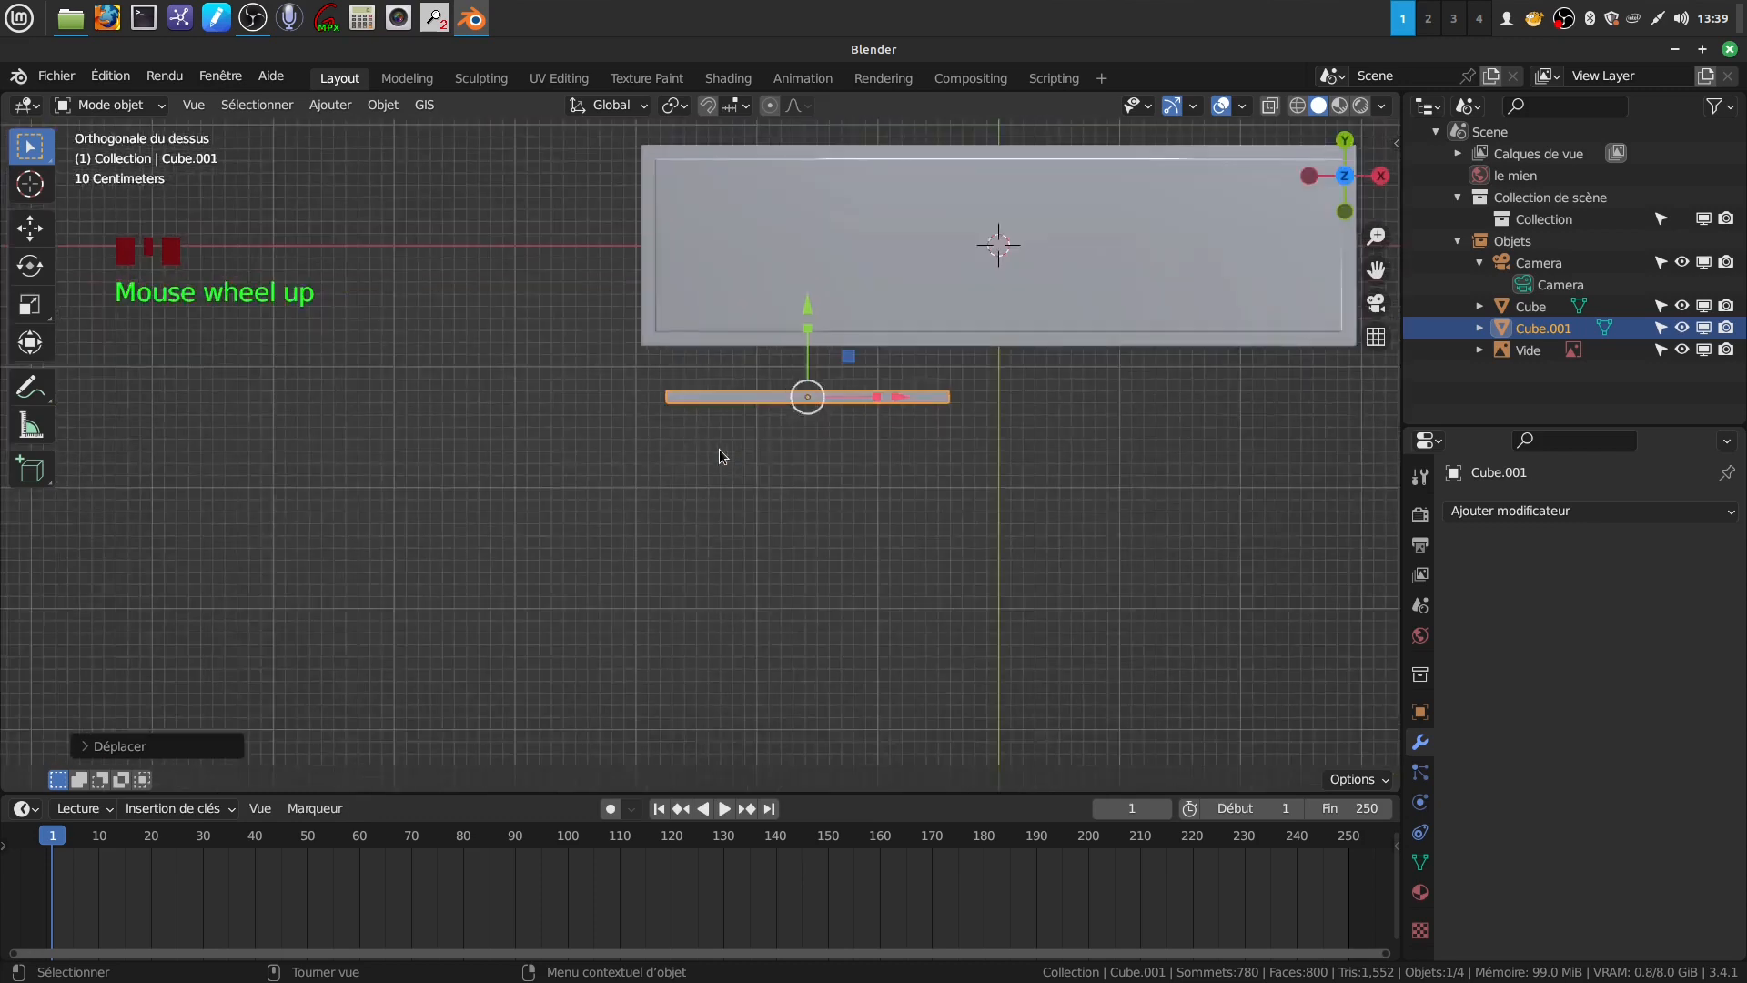
shift+middle_drag(810, 503, 764, 558)
scroll(823, 624, up, 3)
drag(843, 333, 869, 245)
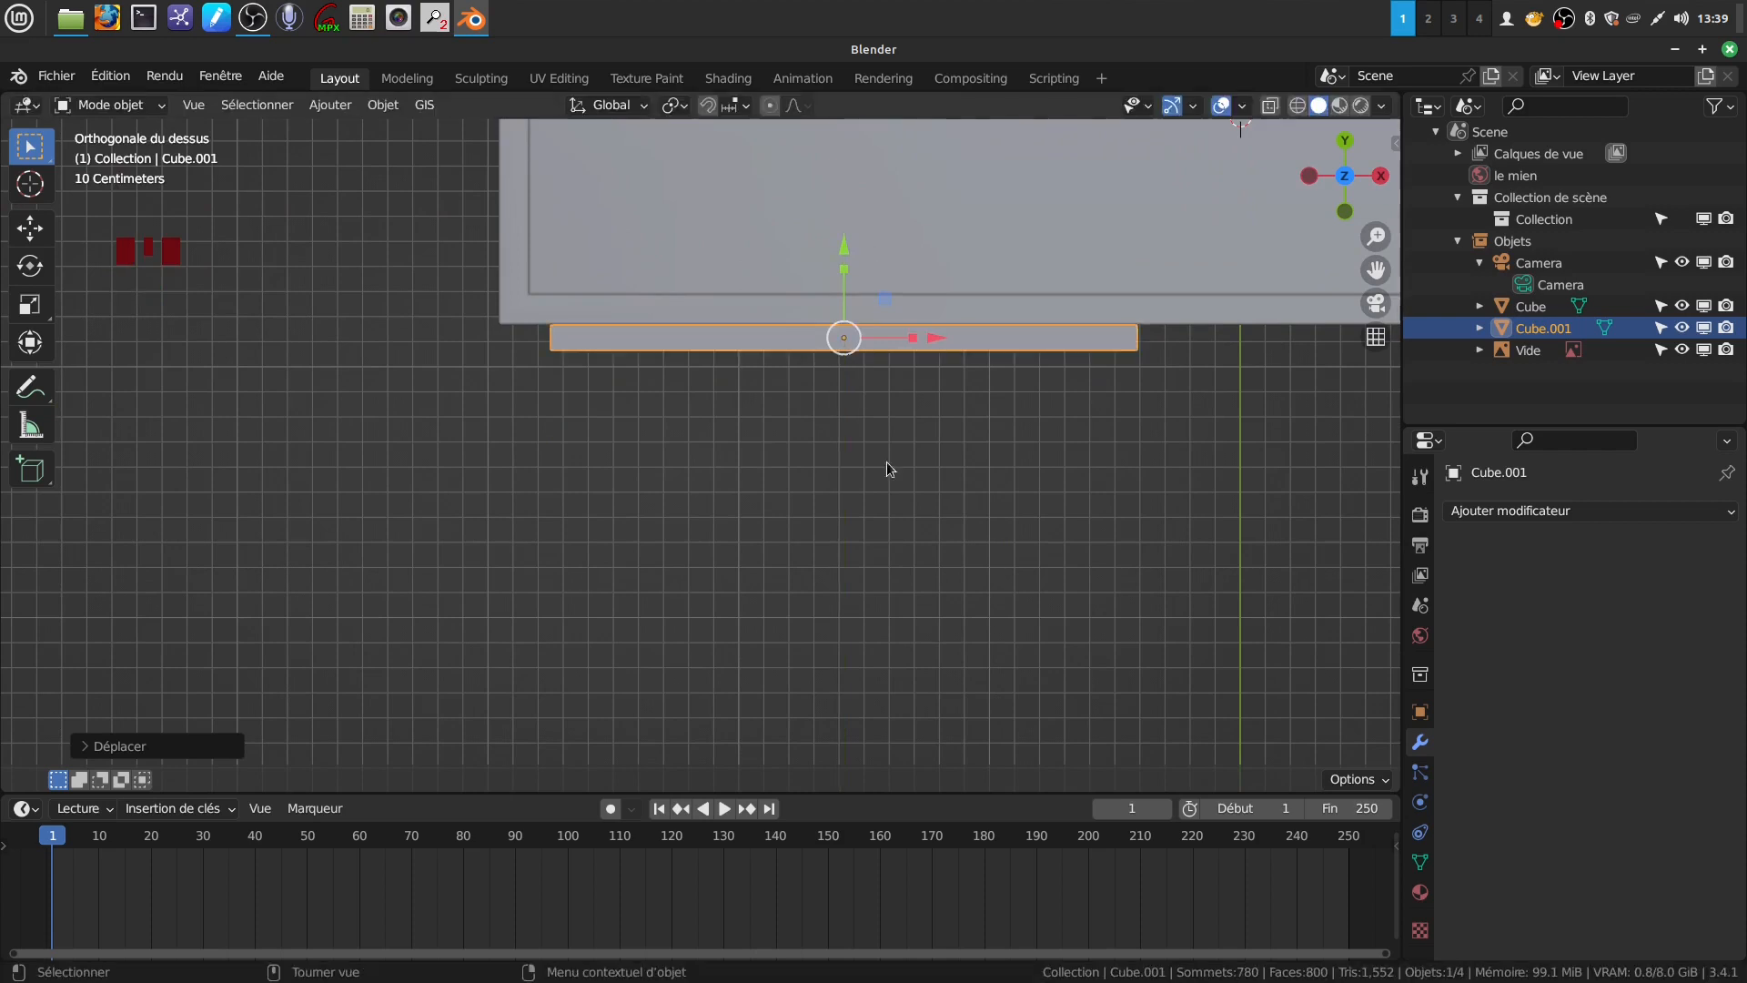
scroll(886, 513, down, 3)
middle_drag(887, 515, 1110, 477)
shift+middle_drag(979, 452, 901, 464)
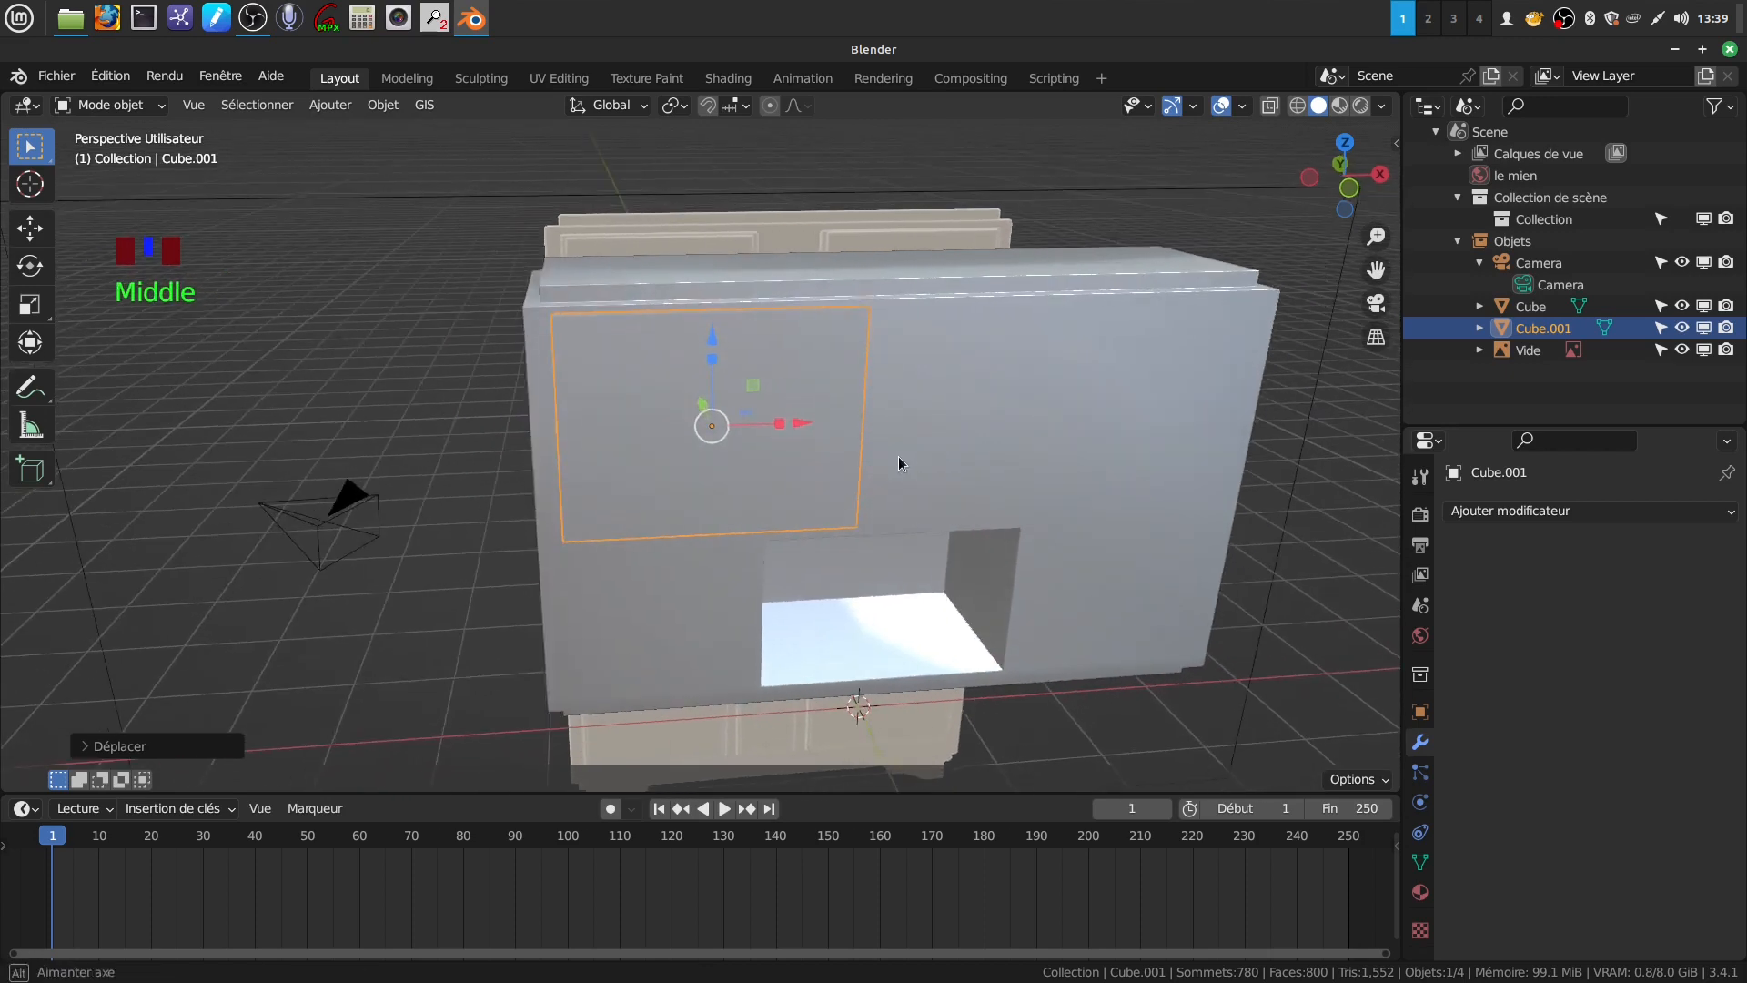
Inset the door panel's front face by about 0.037 m
scroll(761, 510, up, 2)
key(Tab)
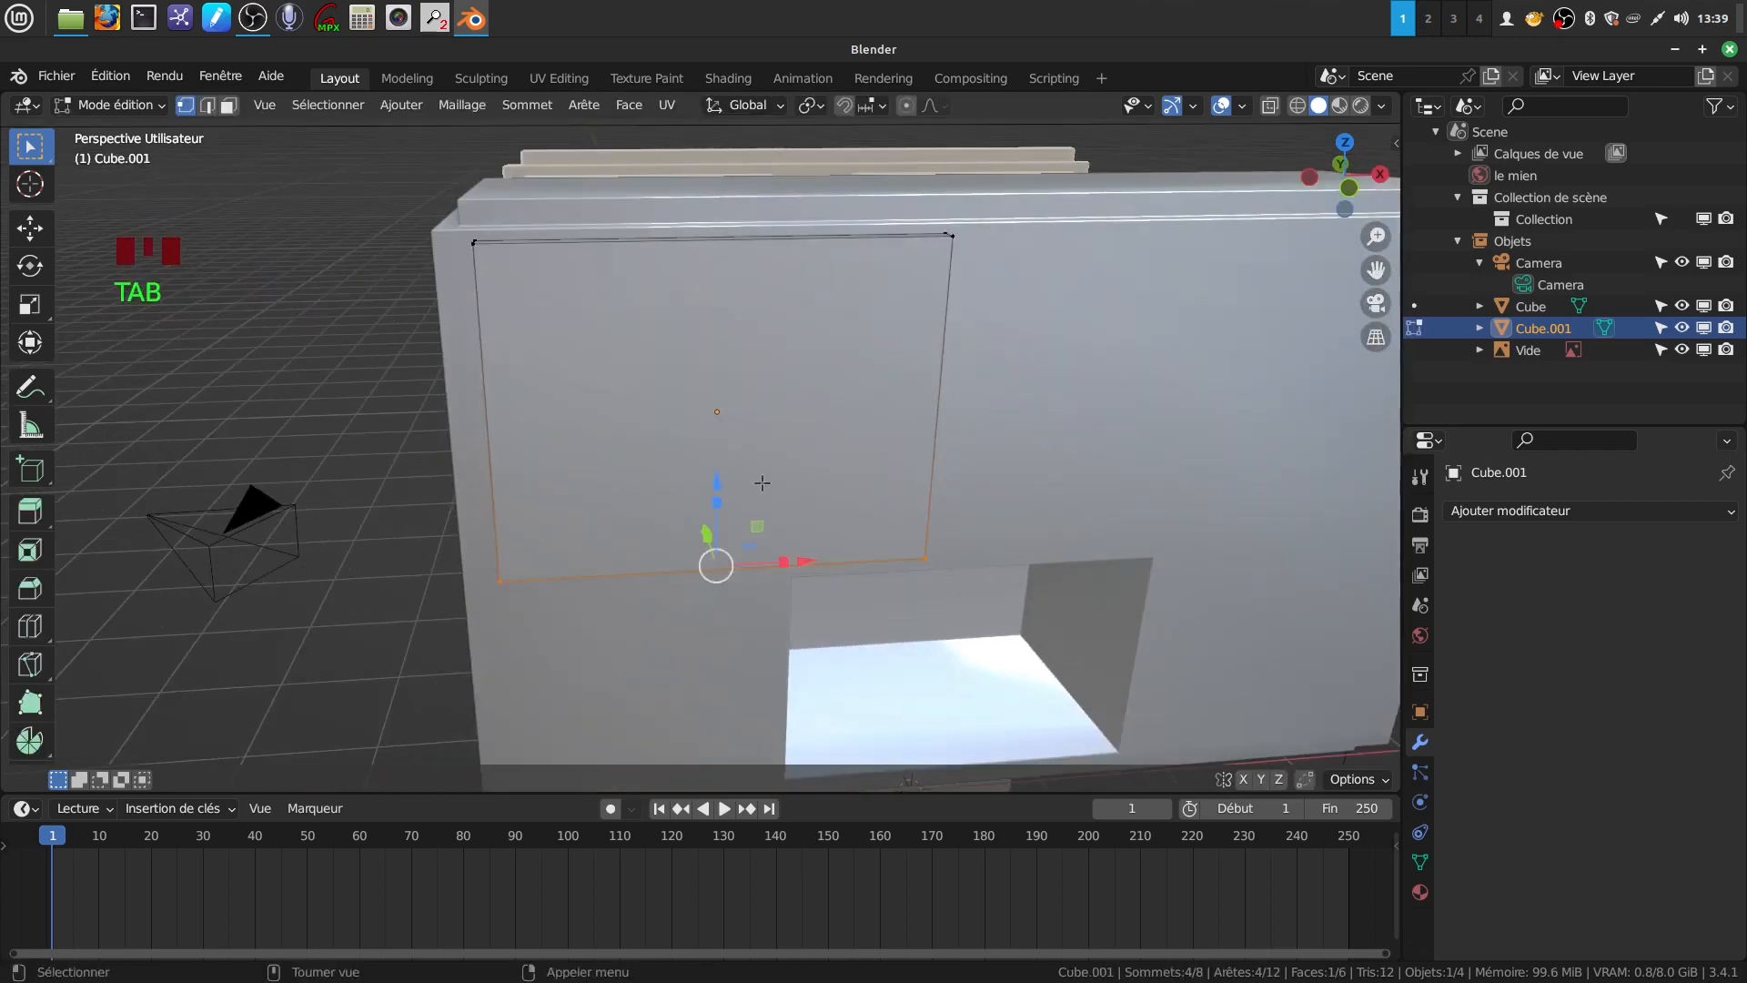
middle_drag(767, 500, 821, 482)
key(Tab)
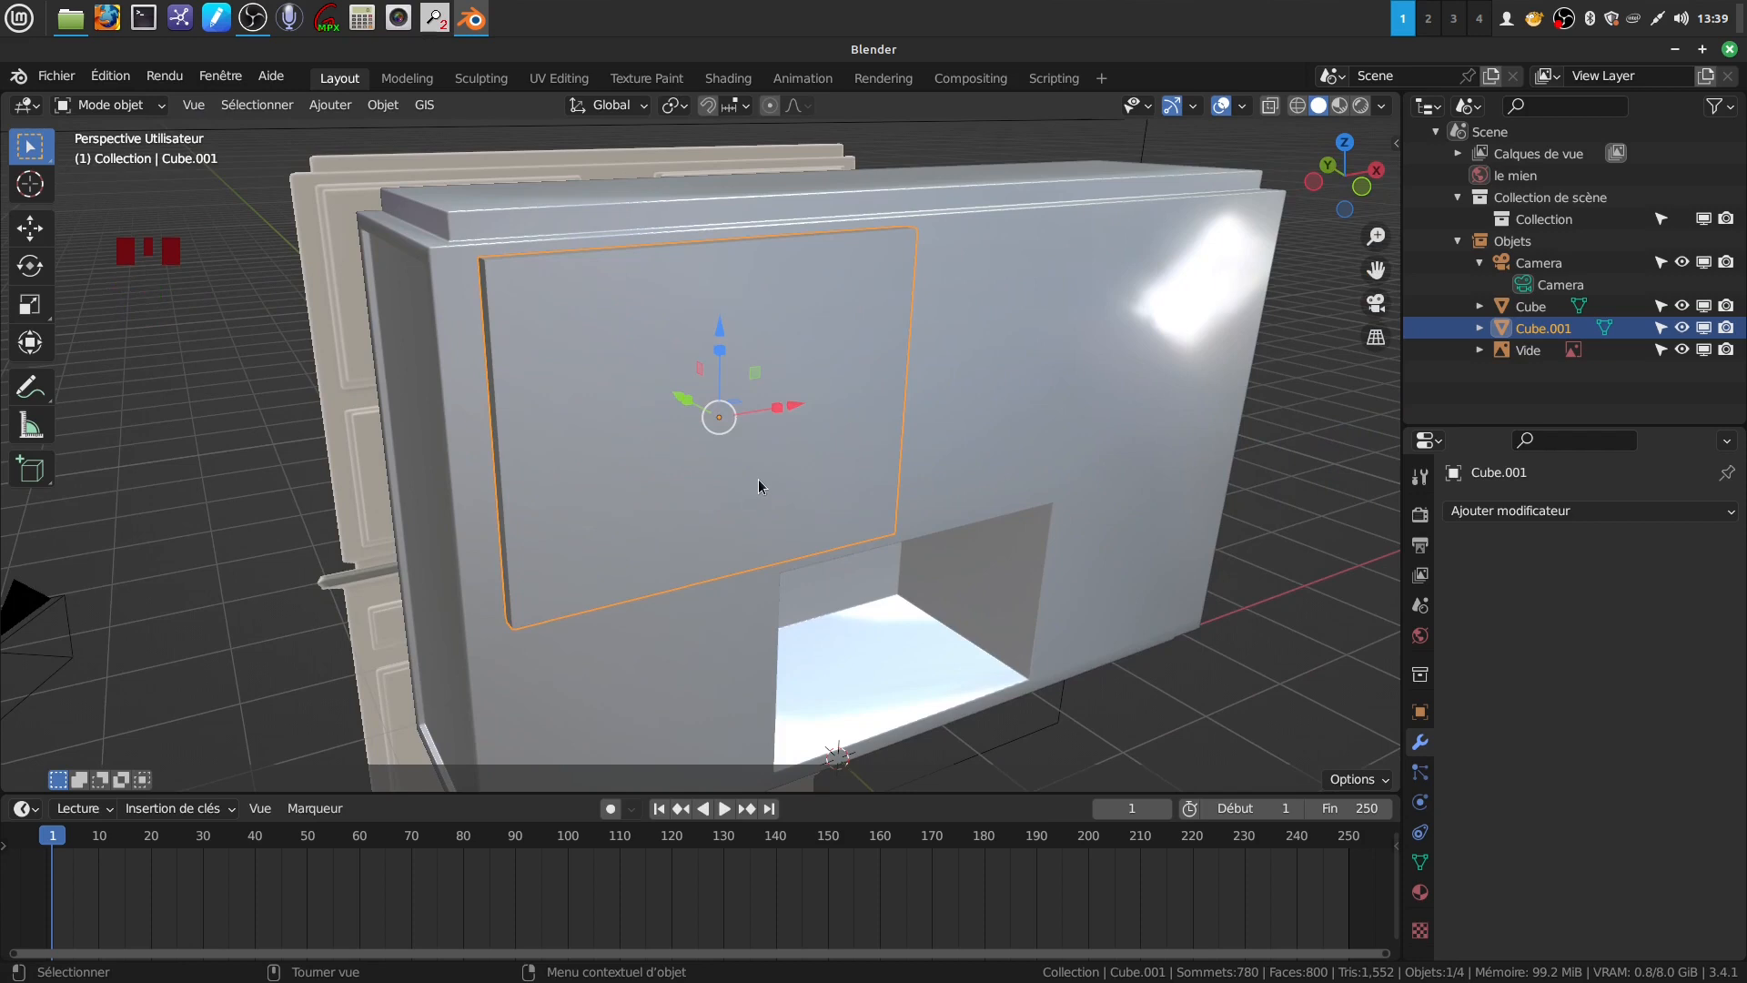
shift+middle_drag(639, 455, 751, 553)
key(Tab)
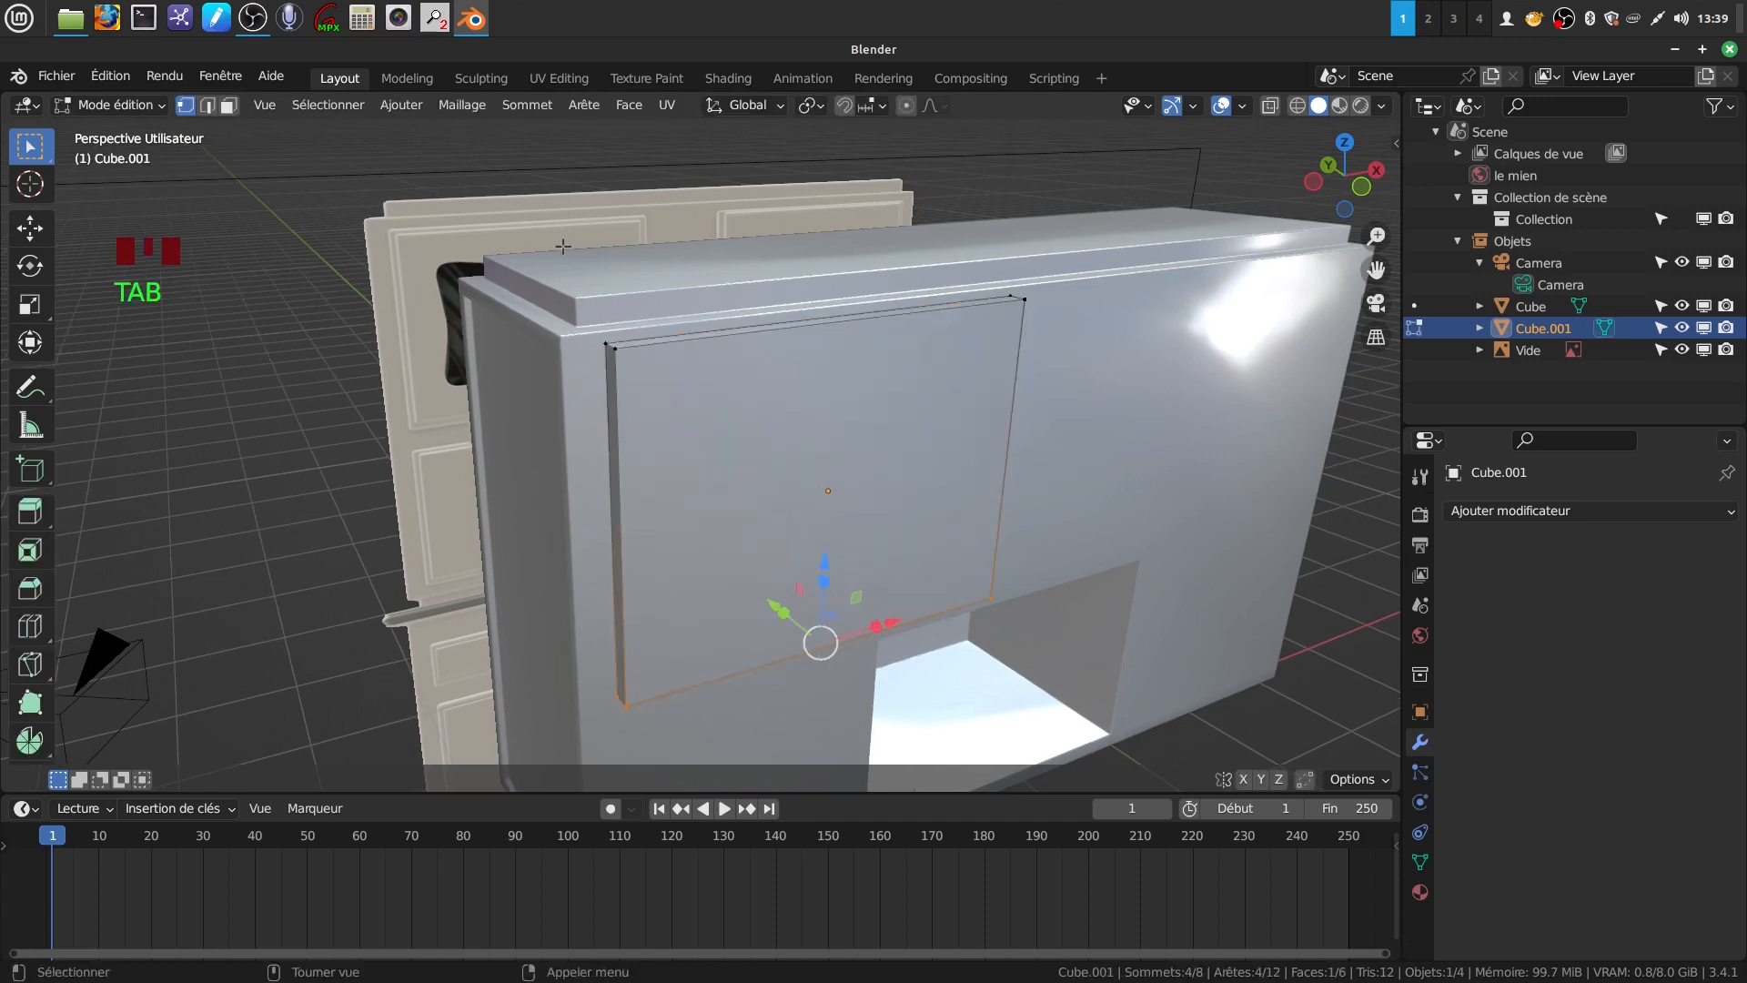
click(228, 106)
click(878, 504)
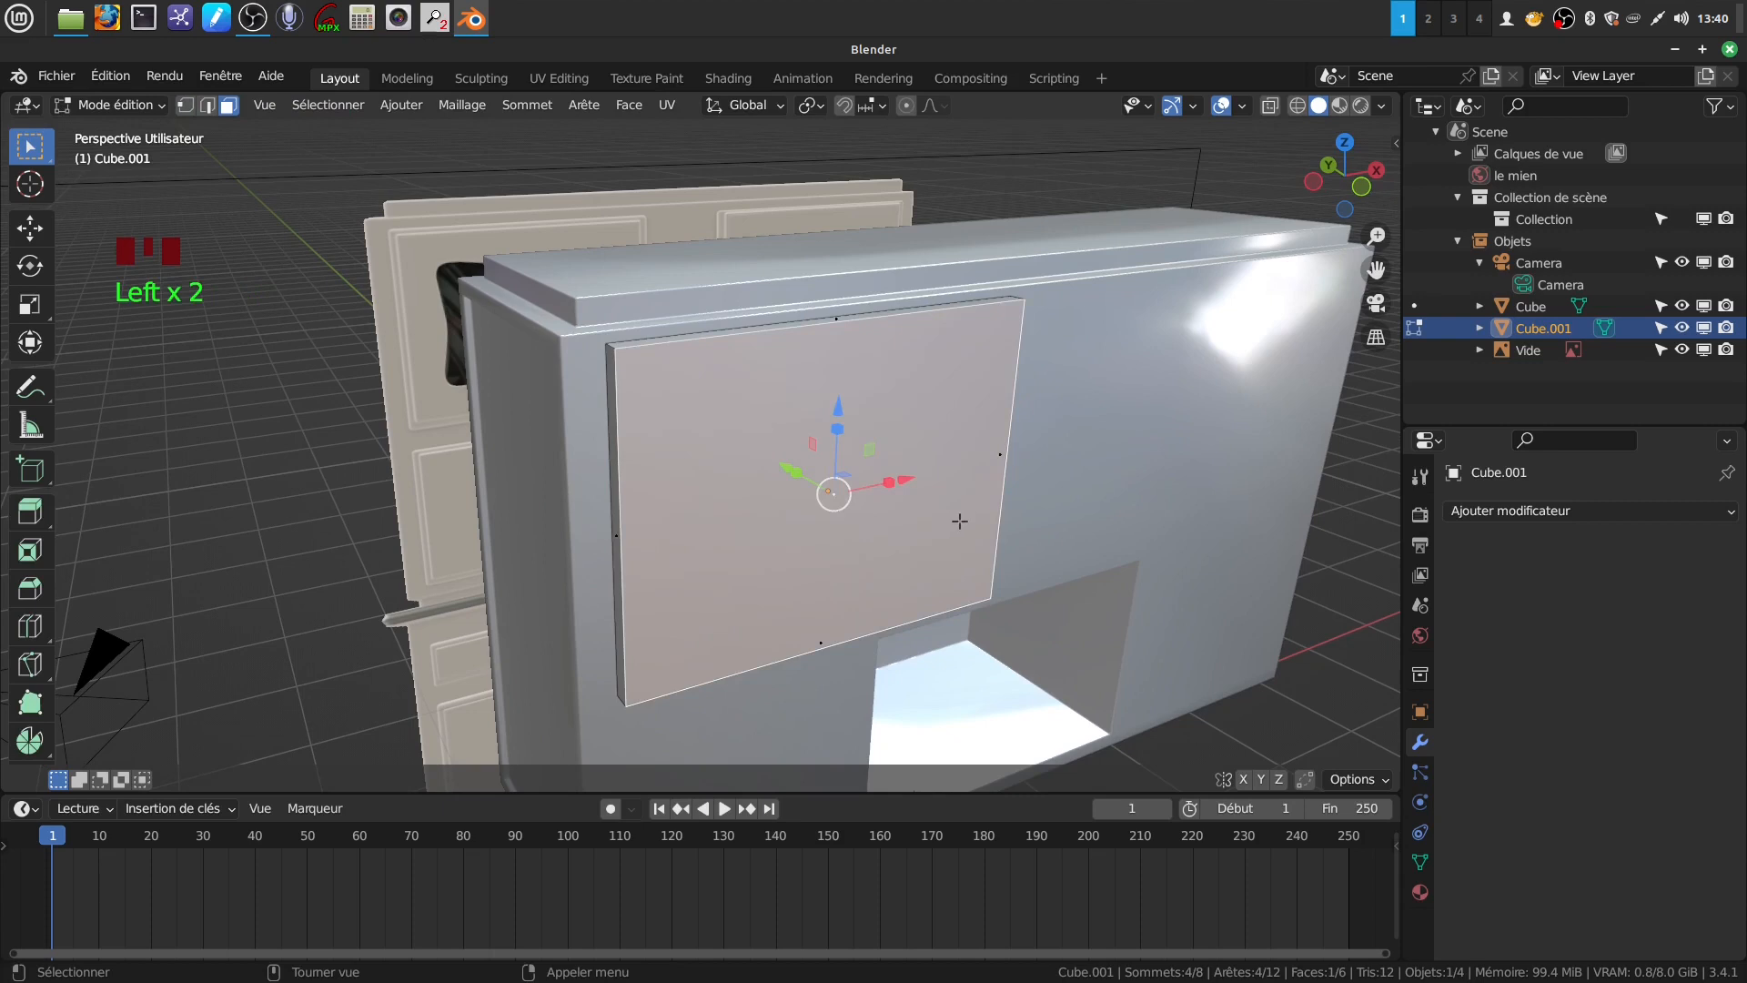
key(i)
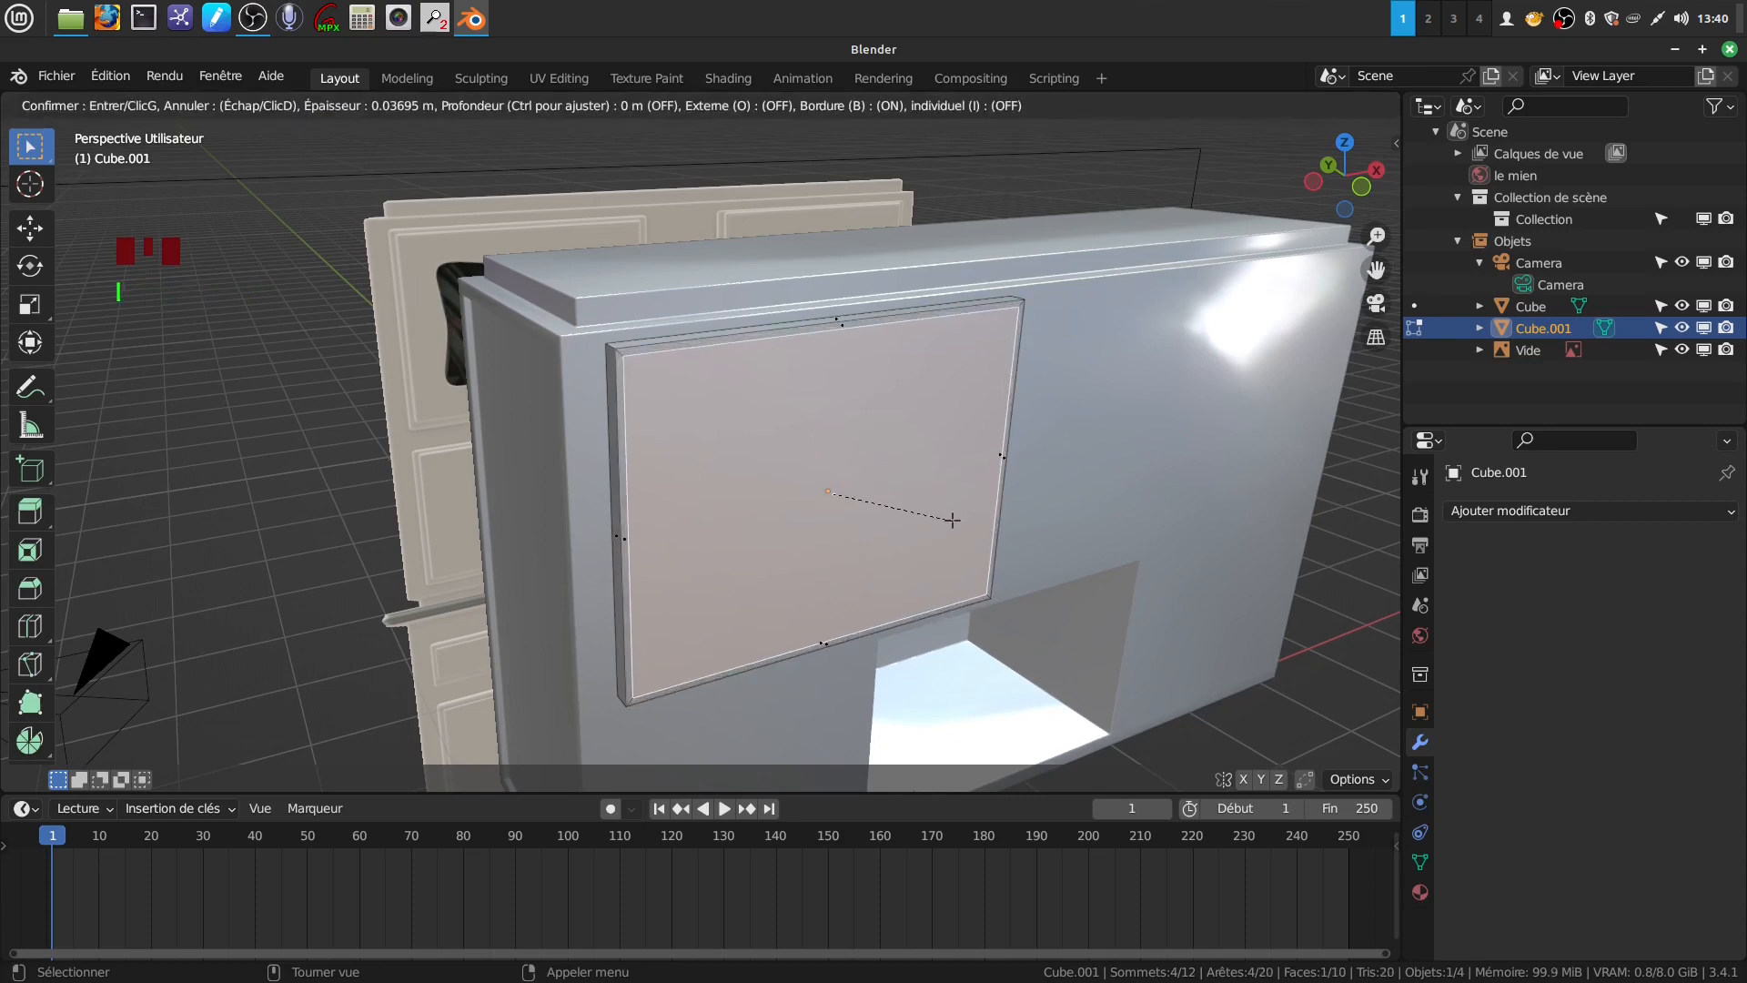
click(952, 519)
Scale the inset door face down to about 0.97
middle_drag(929, 500, 963, 553)
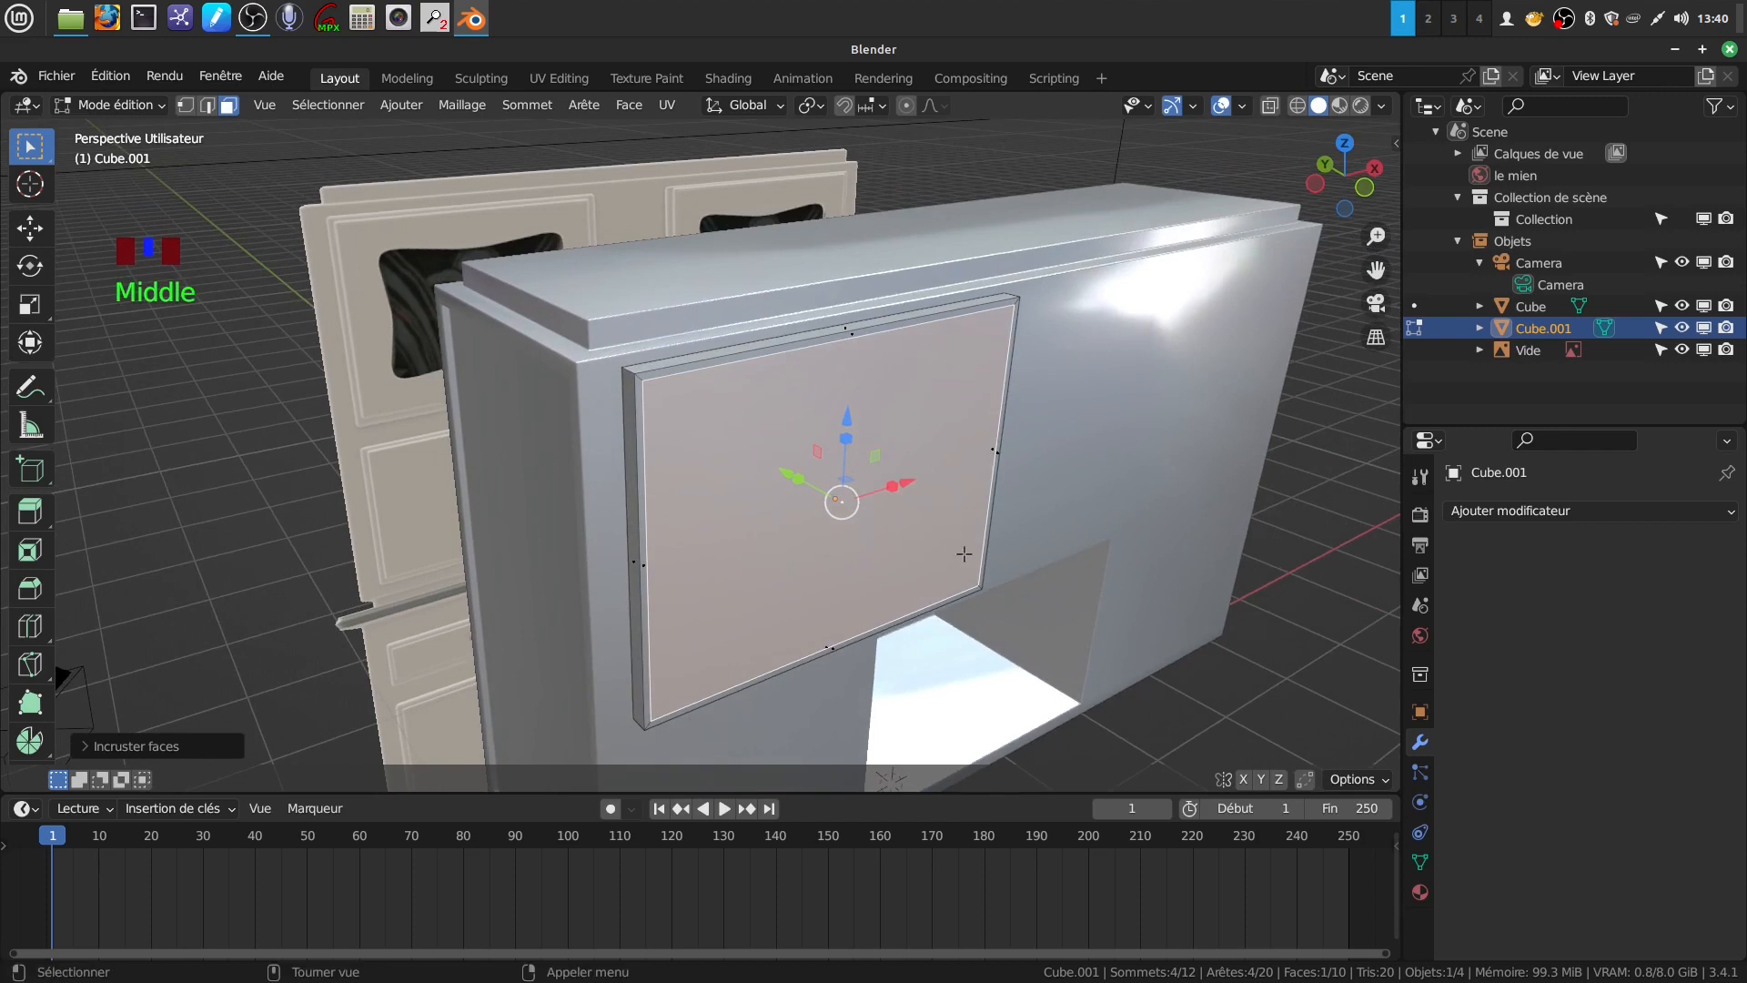
key(s)
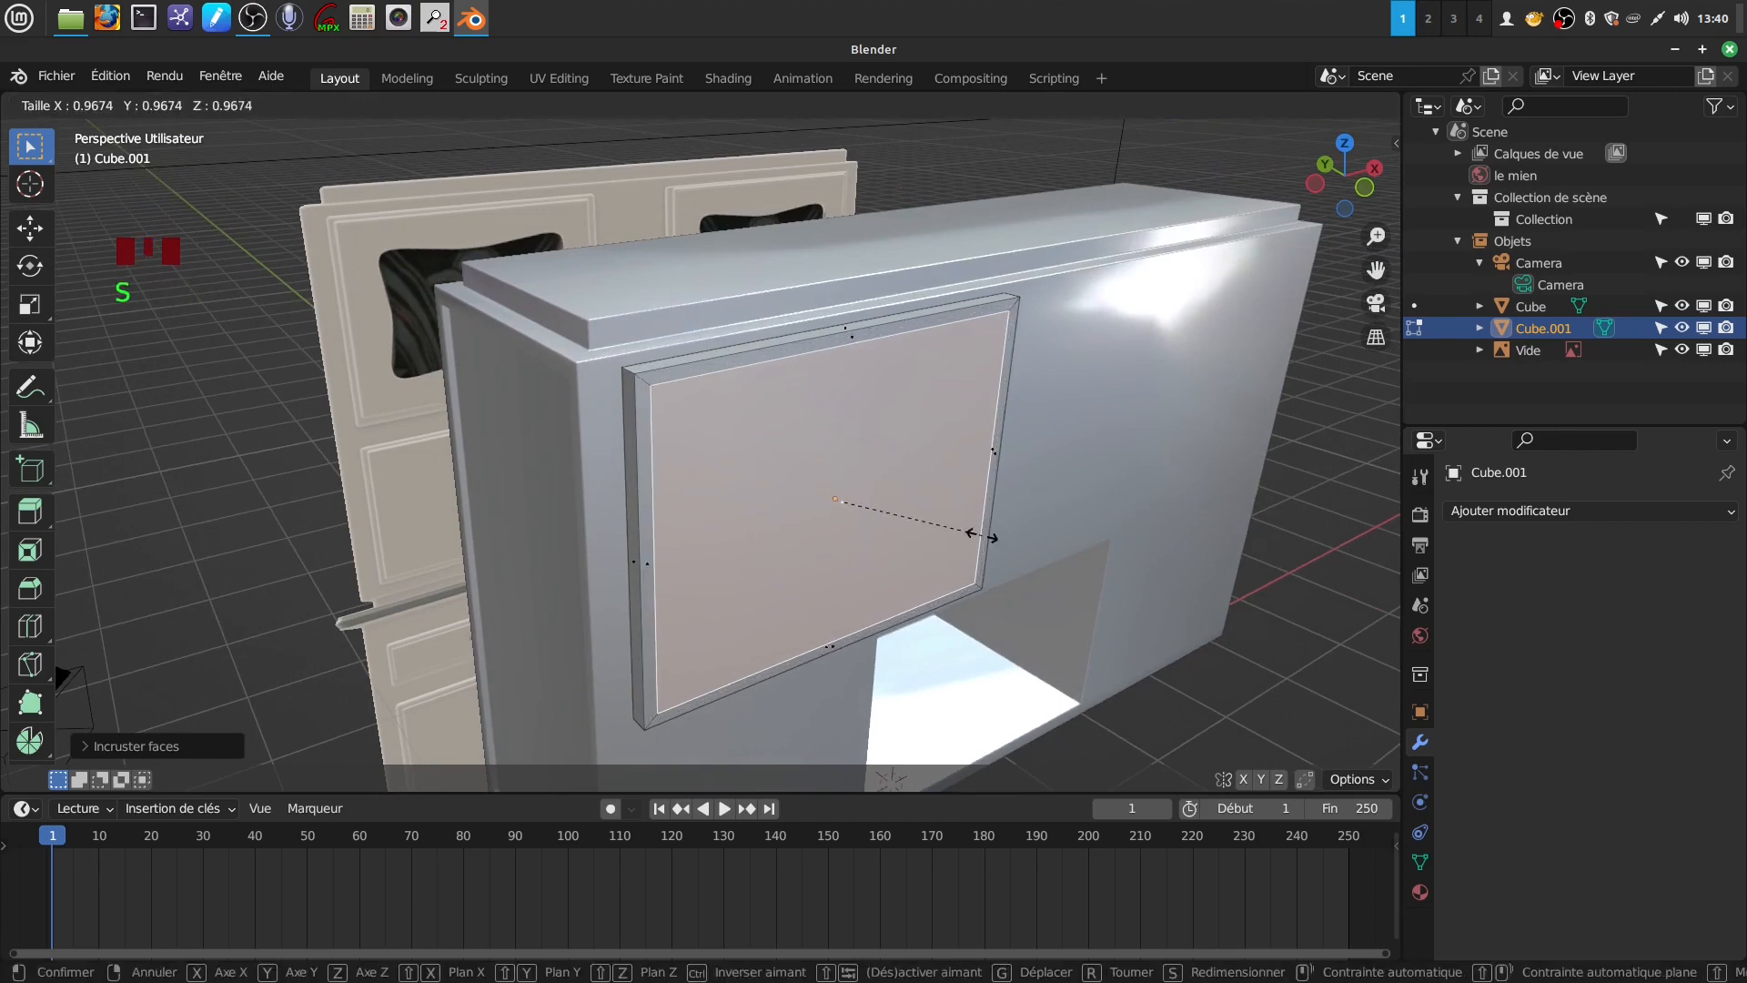
click(981, 535)
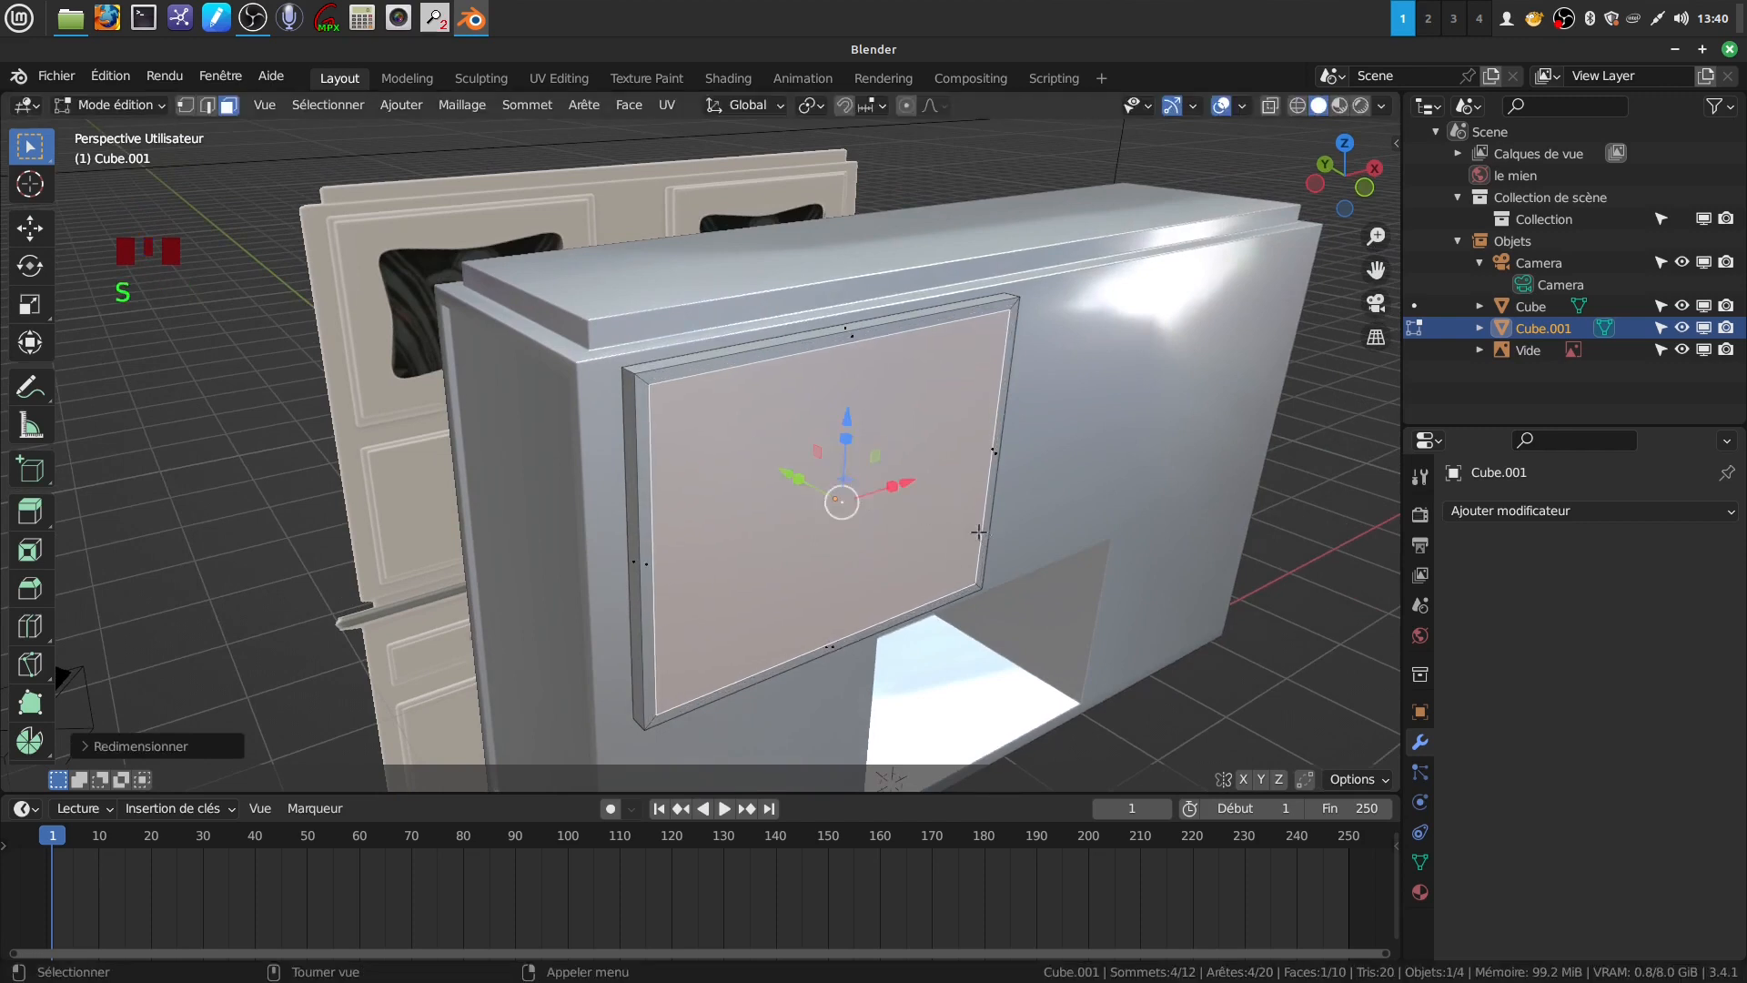
Extrude the inset door face slightly outward along the Y axis to form a raised panel
middle_drag(983, 537, 917, 581)
key(e)
click(919, 579)
drag(805, 492, 815, 499)
middle_drag(816, 498, 913, 473)
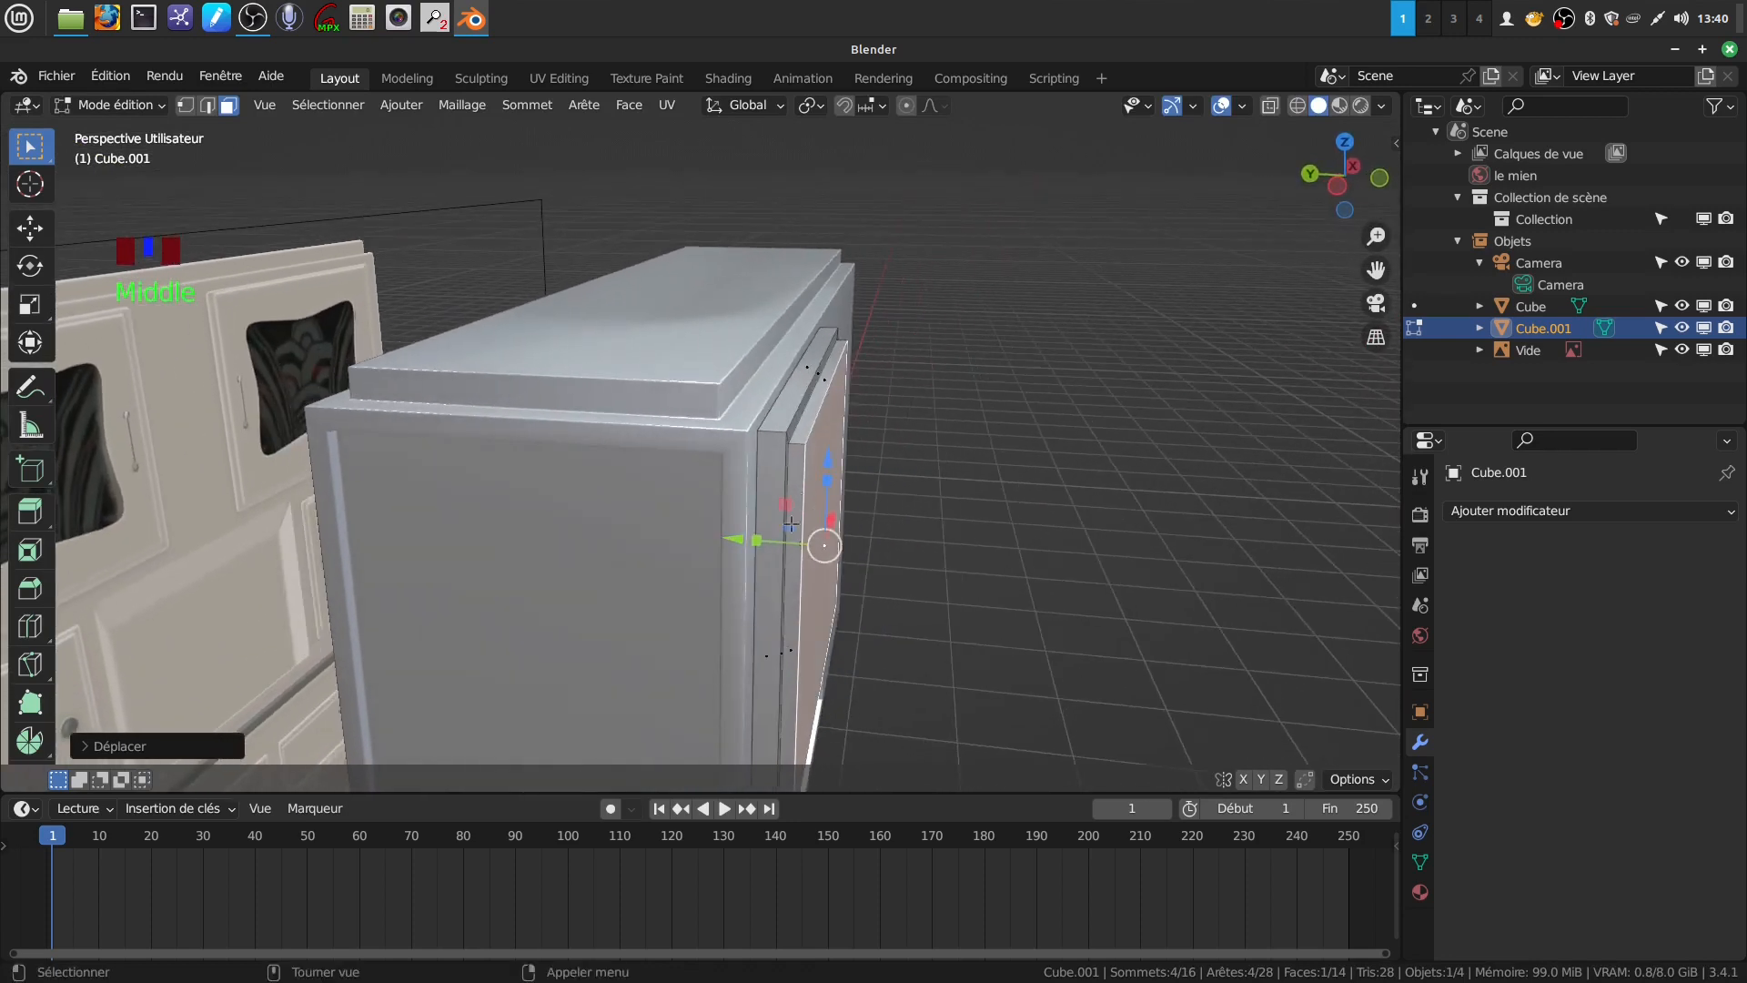
Select the entire door mesh, thin it along the Y axis and move it back against the cabinet front
key(a)
key(a)
key(a)
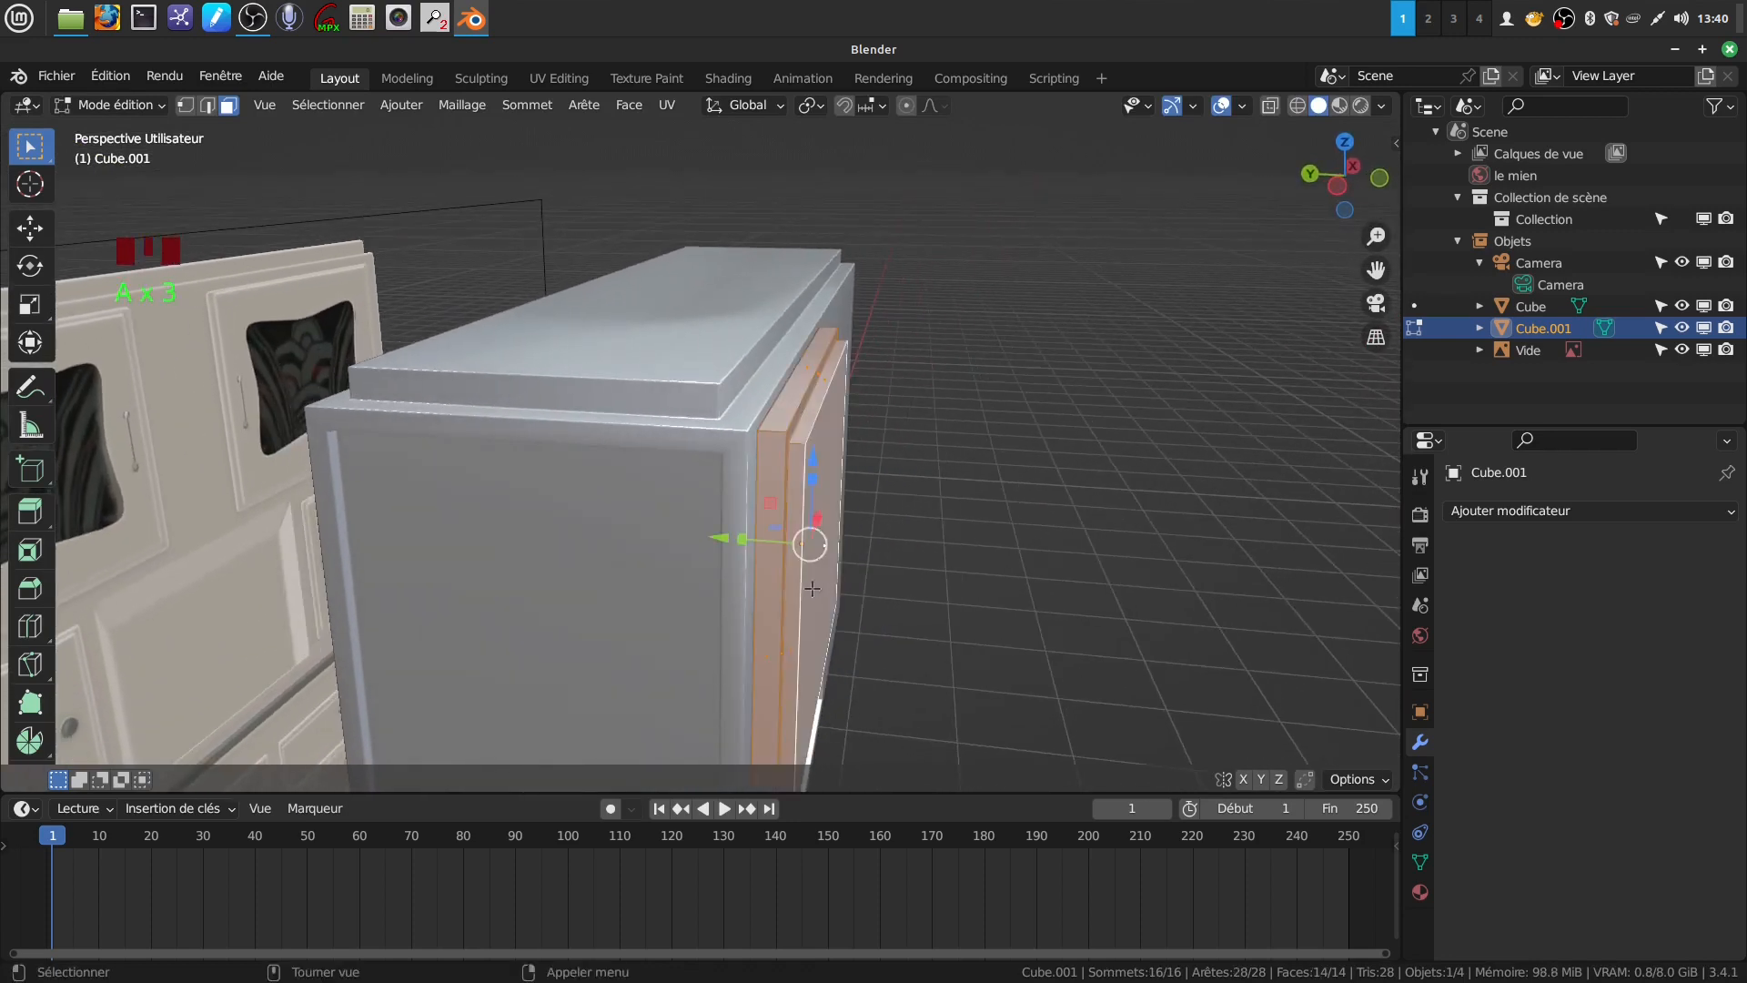
drag(742, 542, 763, 538)
middle_drag(762, 538, 756, 552)
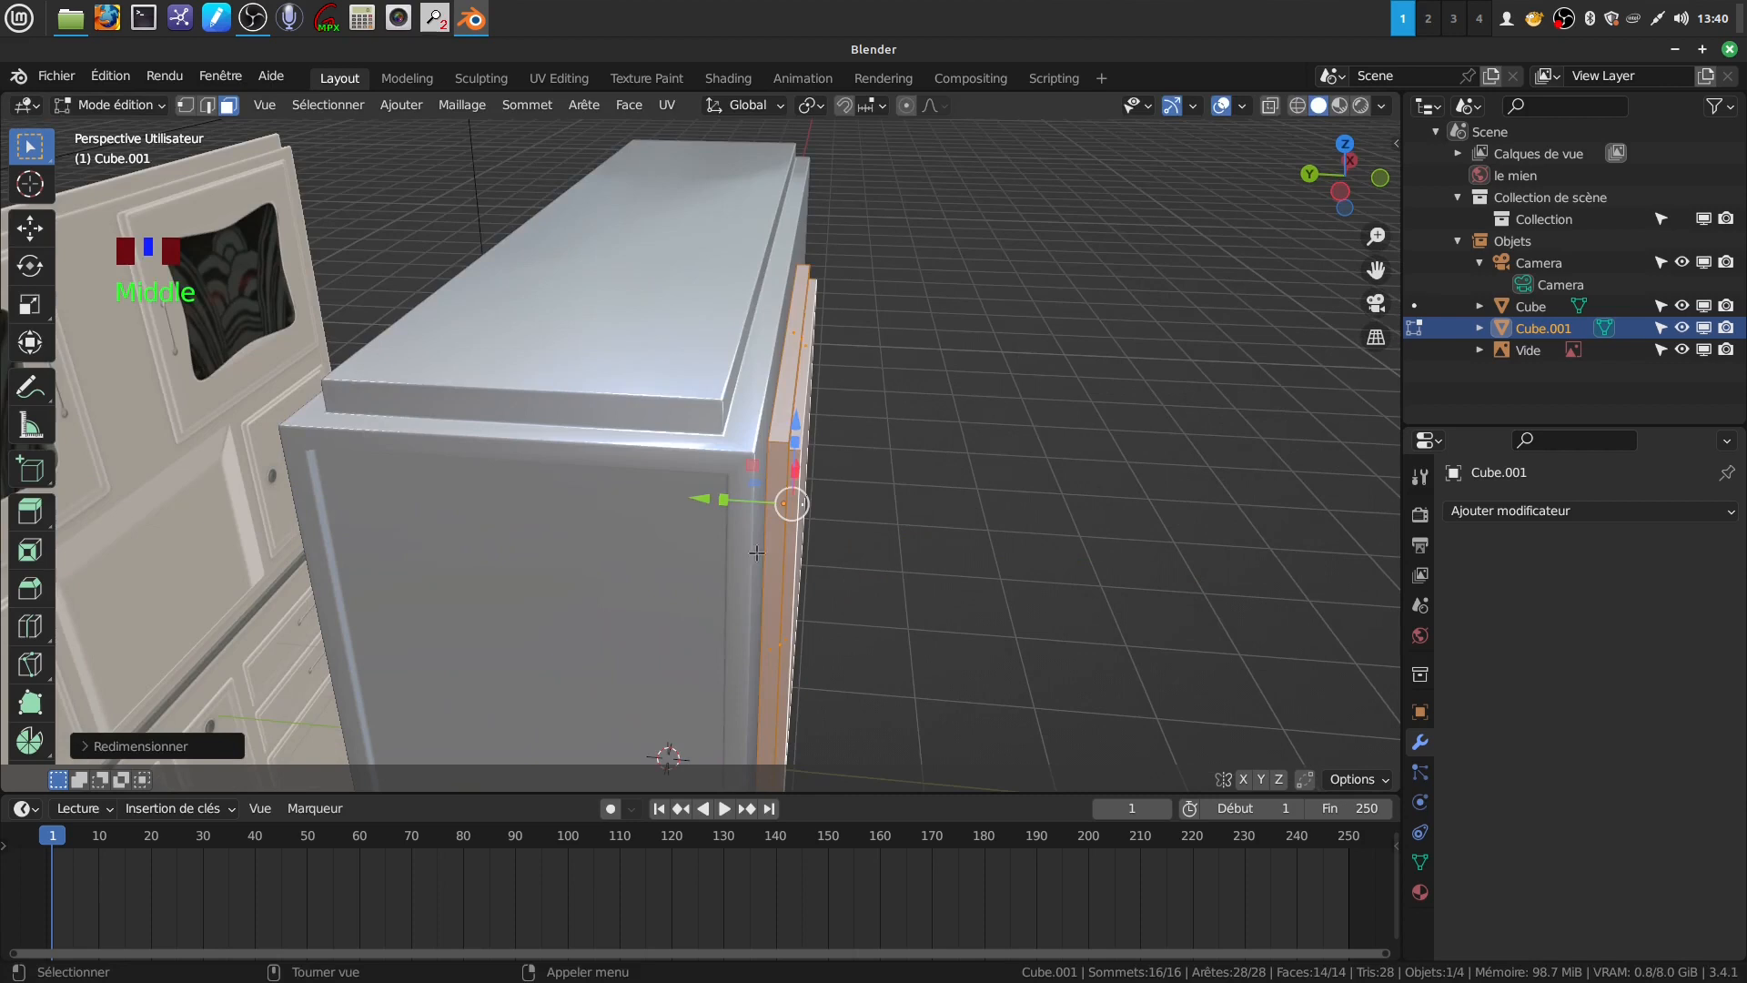
drag(701, 493, 696, 496)
Compare the door's outline and raised panel with the reference image in front wireframe view
middle_drag(887, 506, 748, 418)
scroll(914, 637, down, 4)
scroll(819, 596, up, 2)
key(KP_1)
scroll(754, 569, up, 2)
key(Tab)
key(Tab)
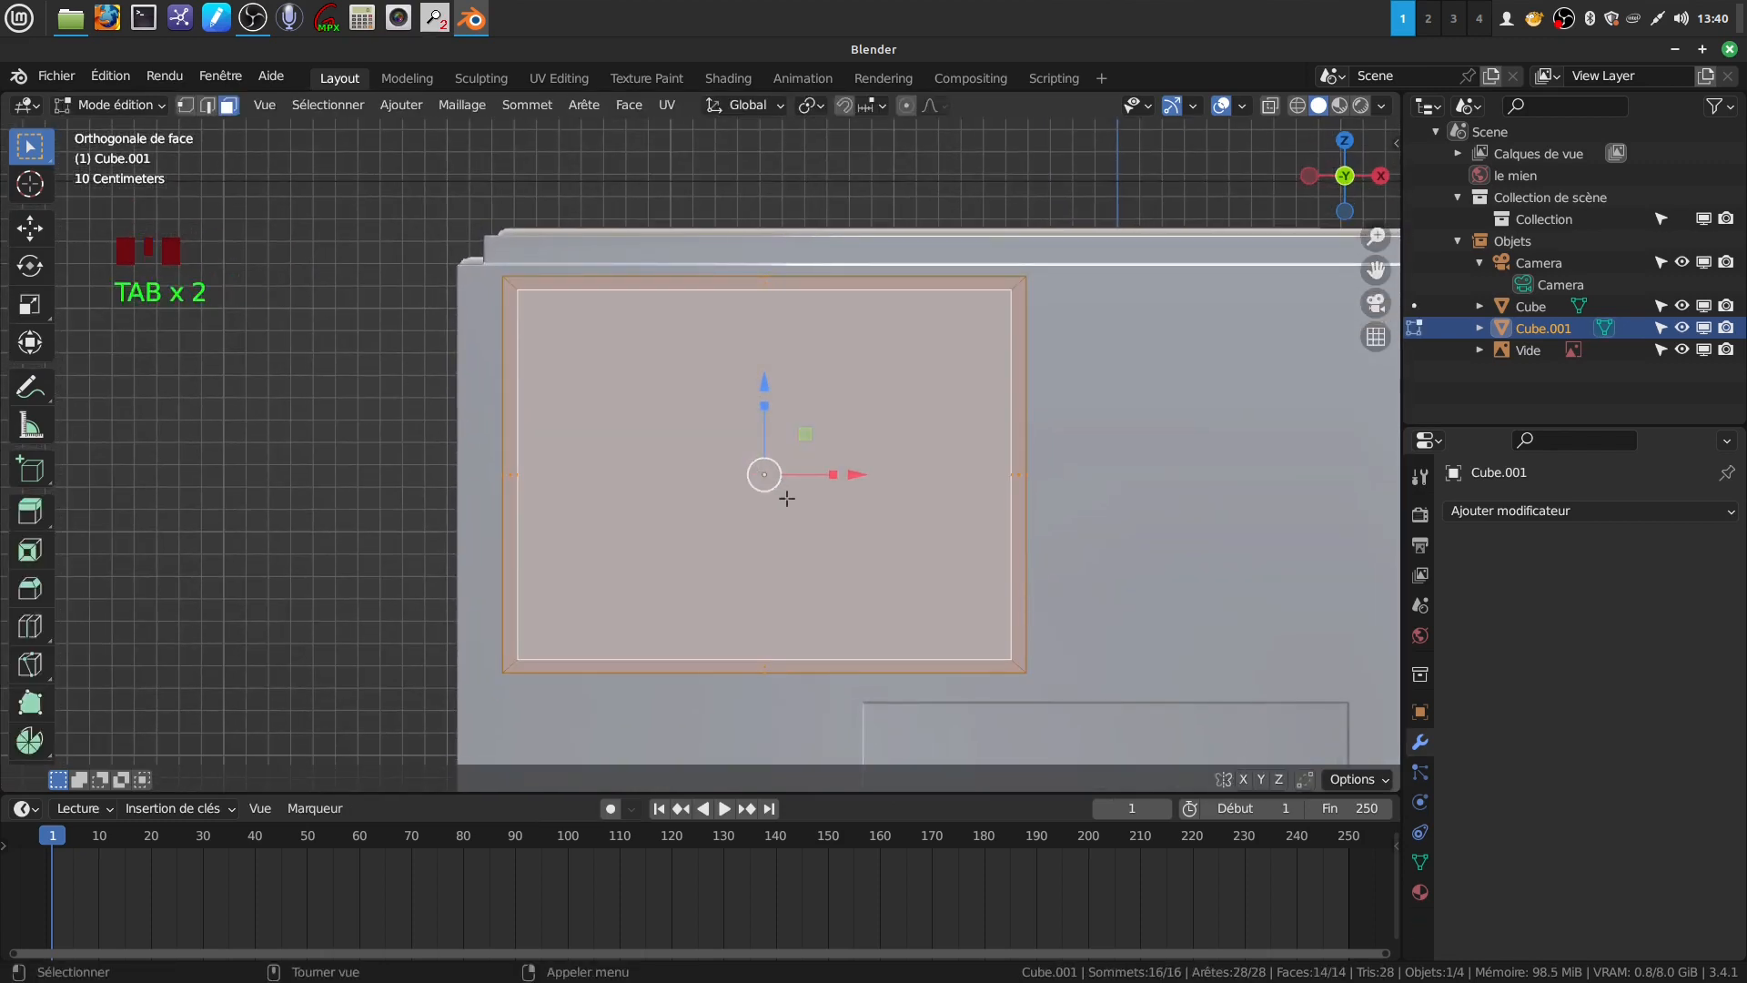
key(z)
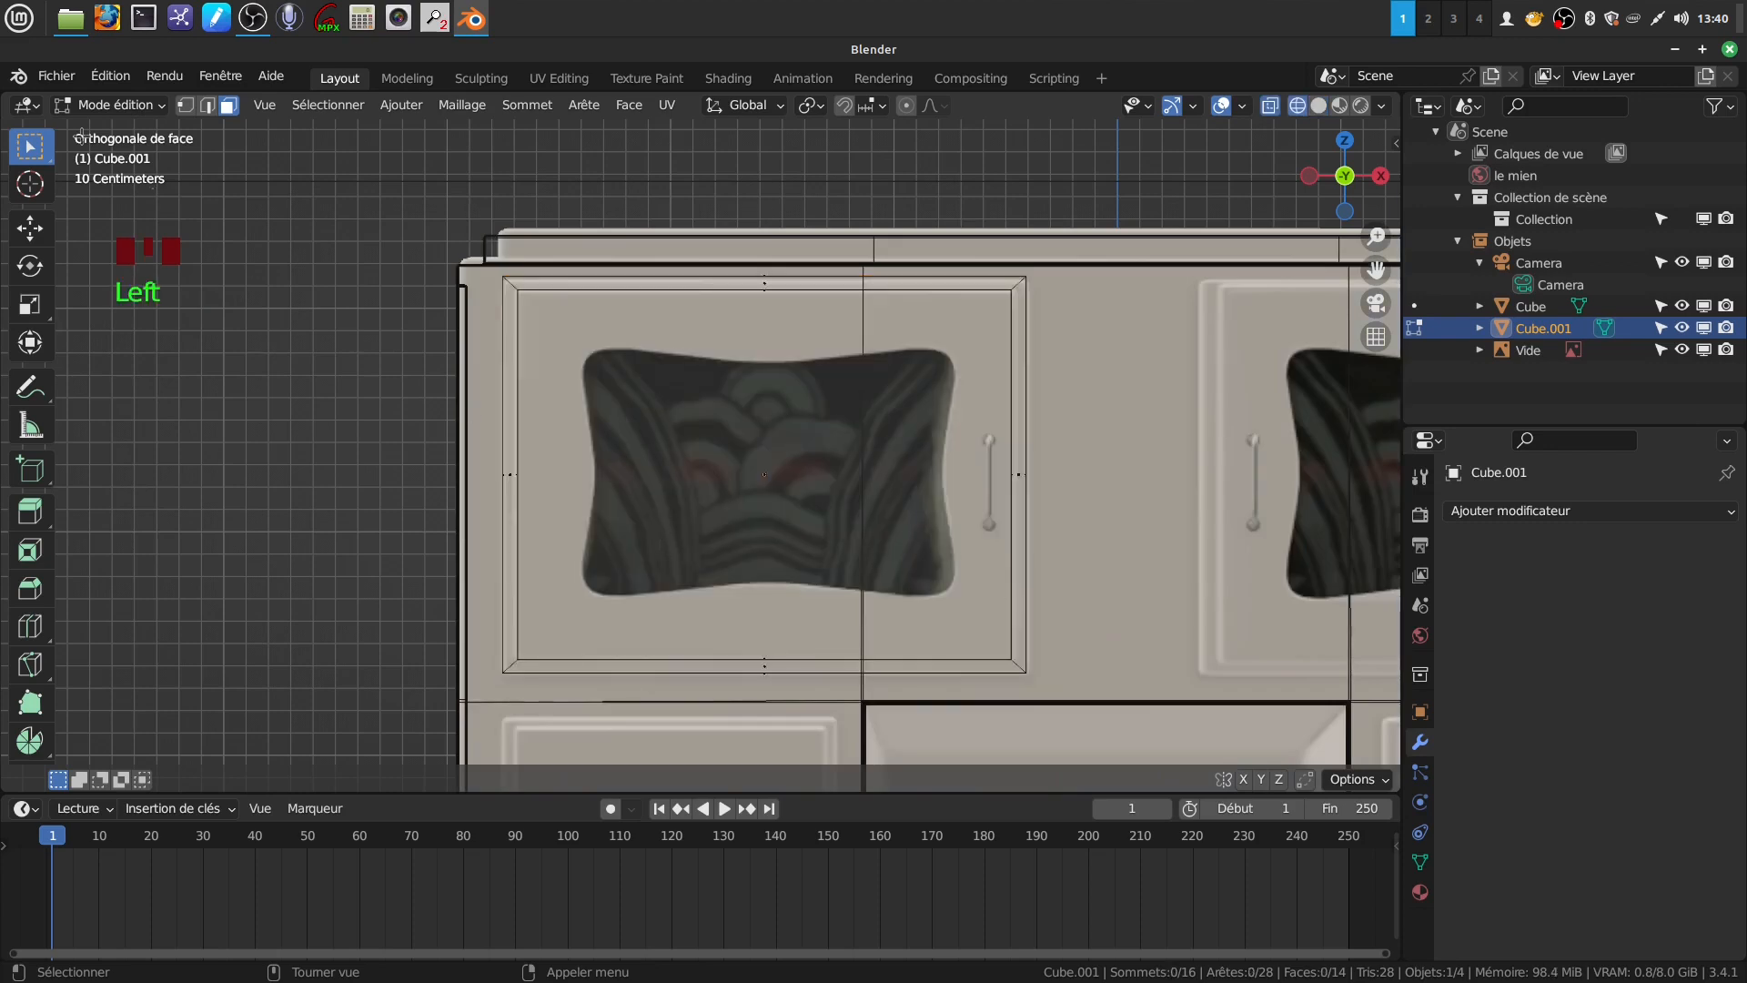
click(774, 474)
middle_drag(775, 474, 933, 524)
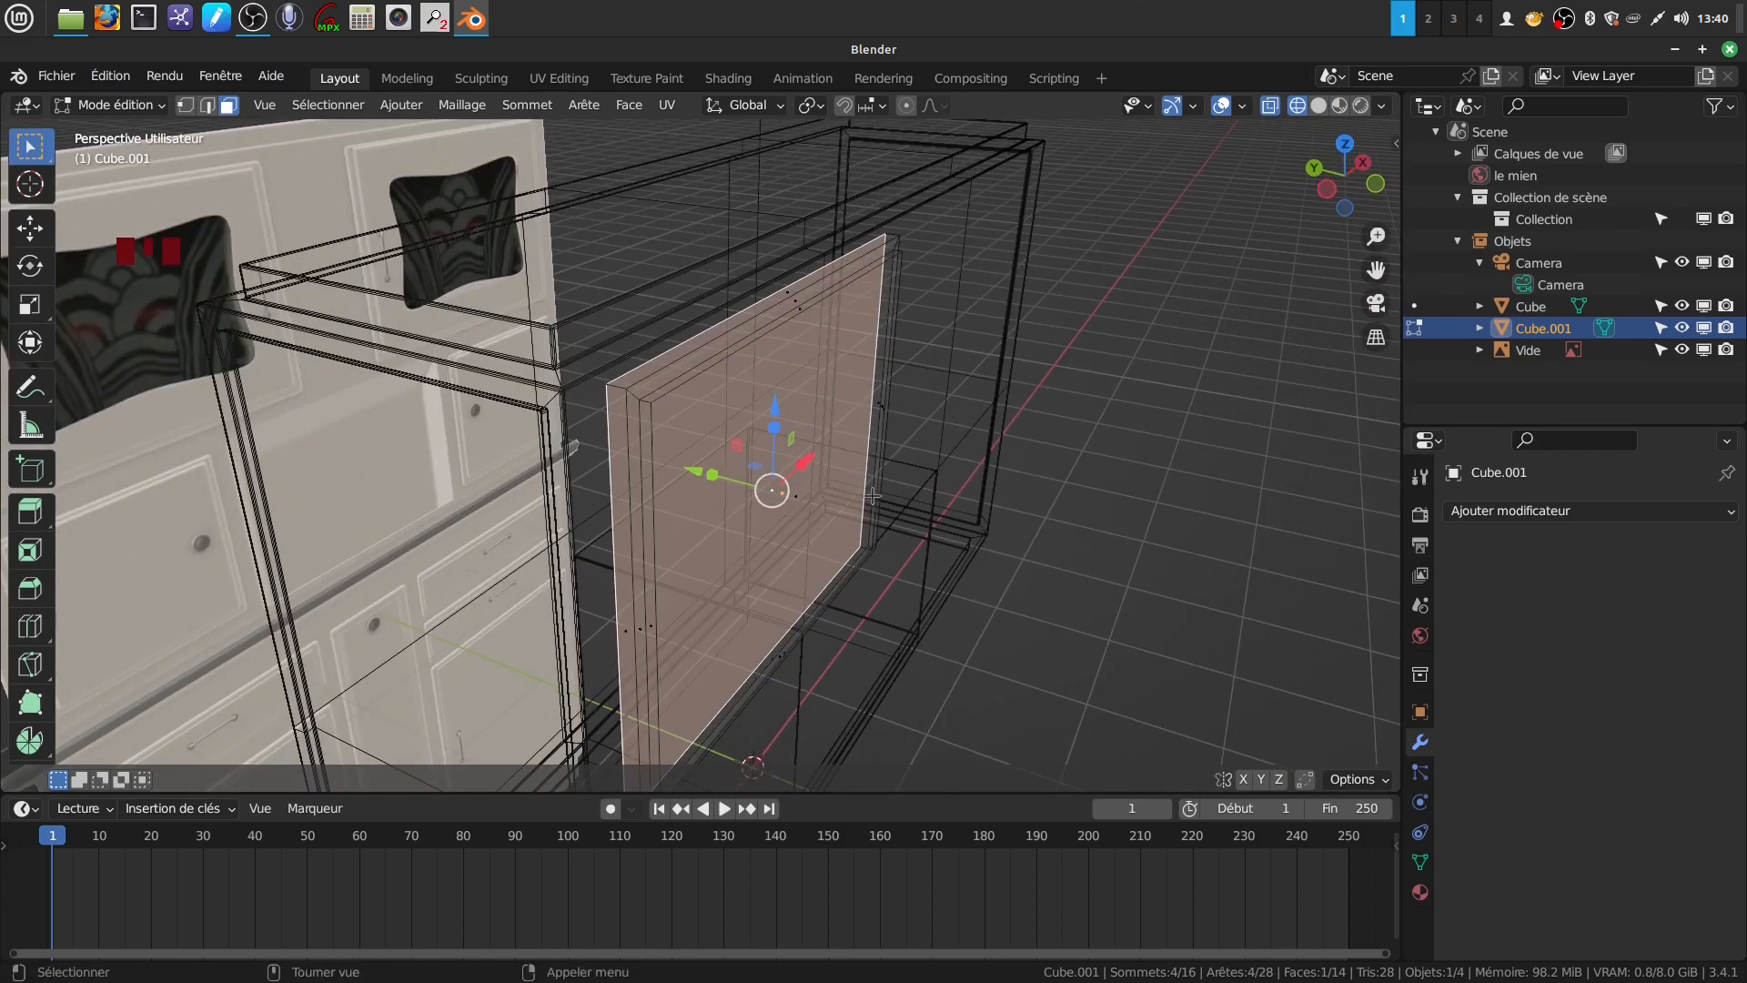
Restore solid shading, select the door's raised front face to check it from the front, and return to Object mode
key(z)
click(1120, 507)
key(a)
key(a)
key(a)
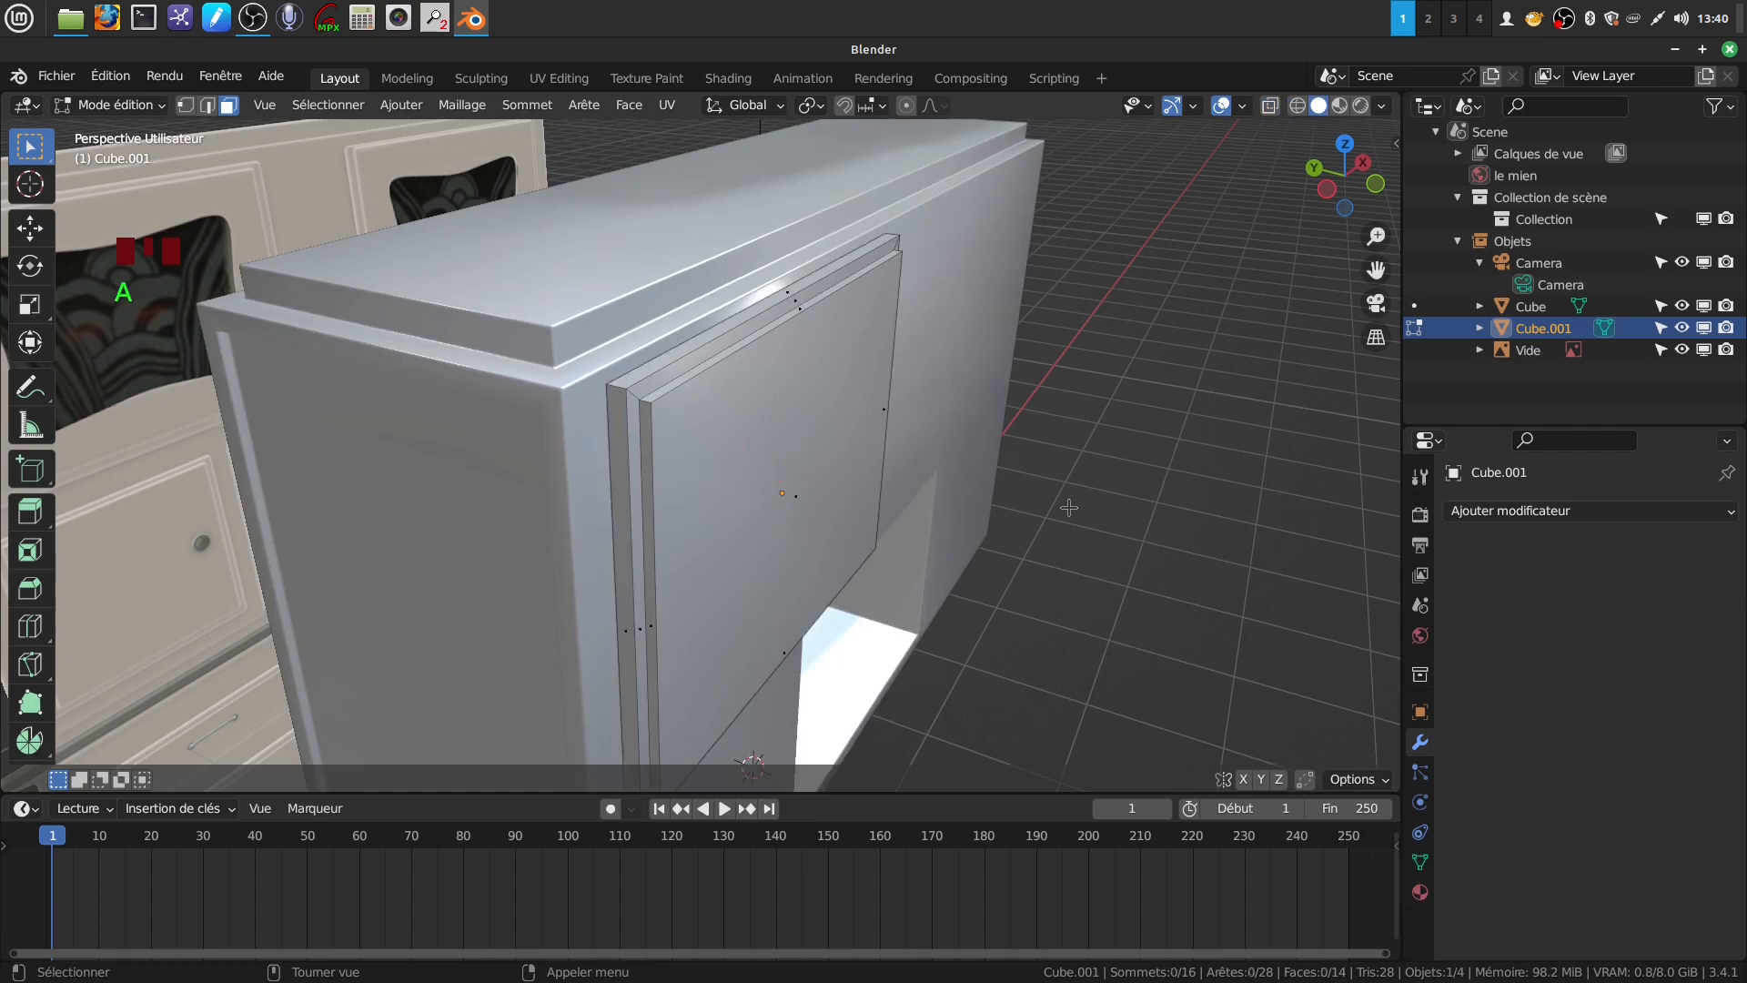
click(825, 464)
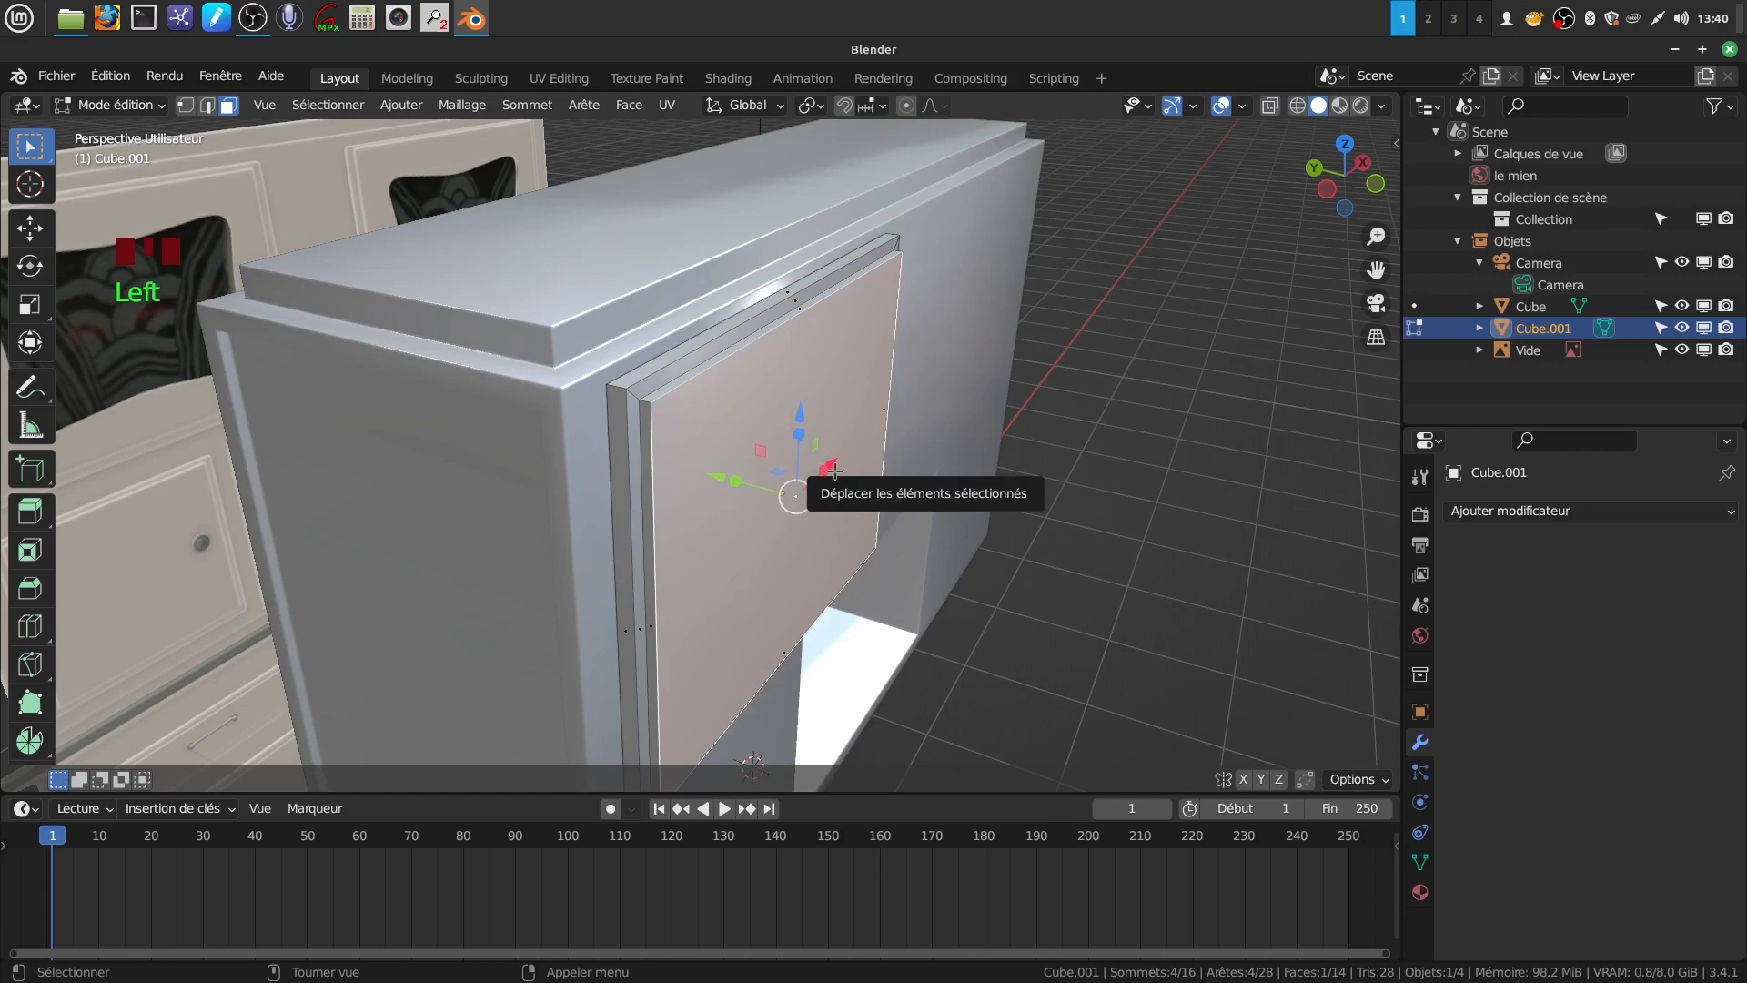
key(KP_1)
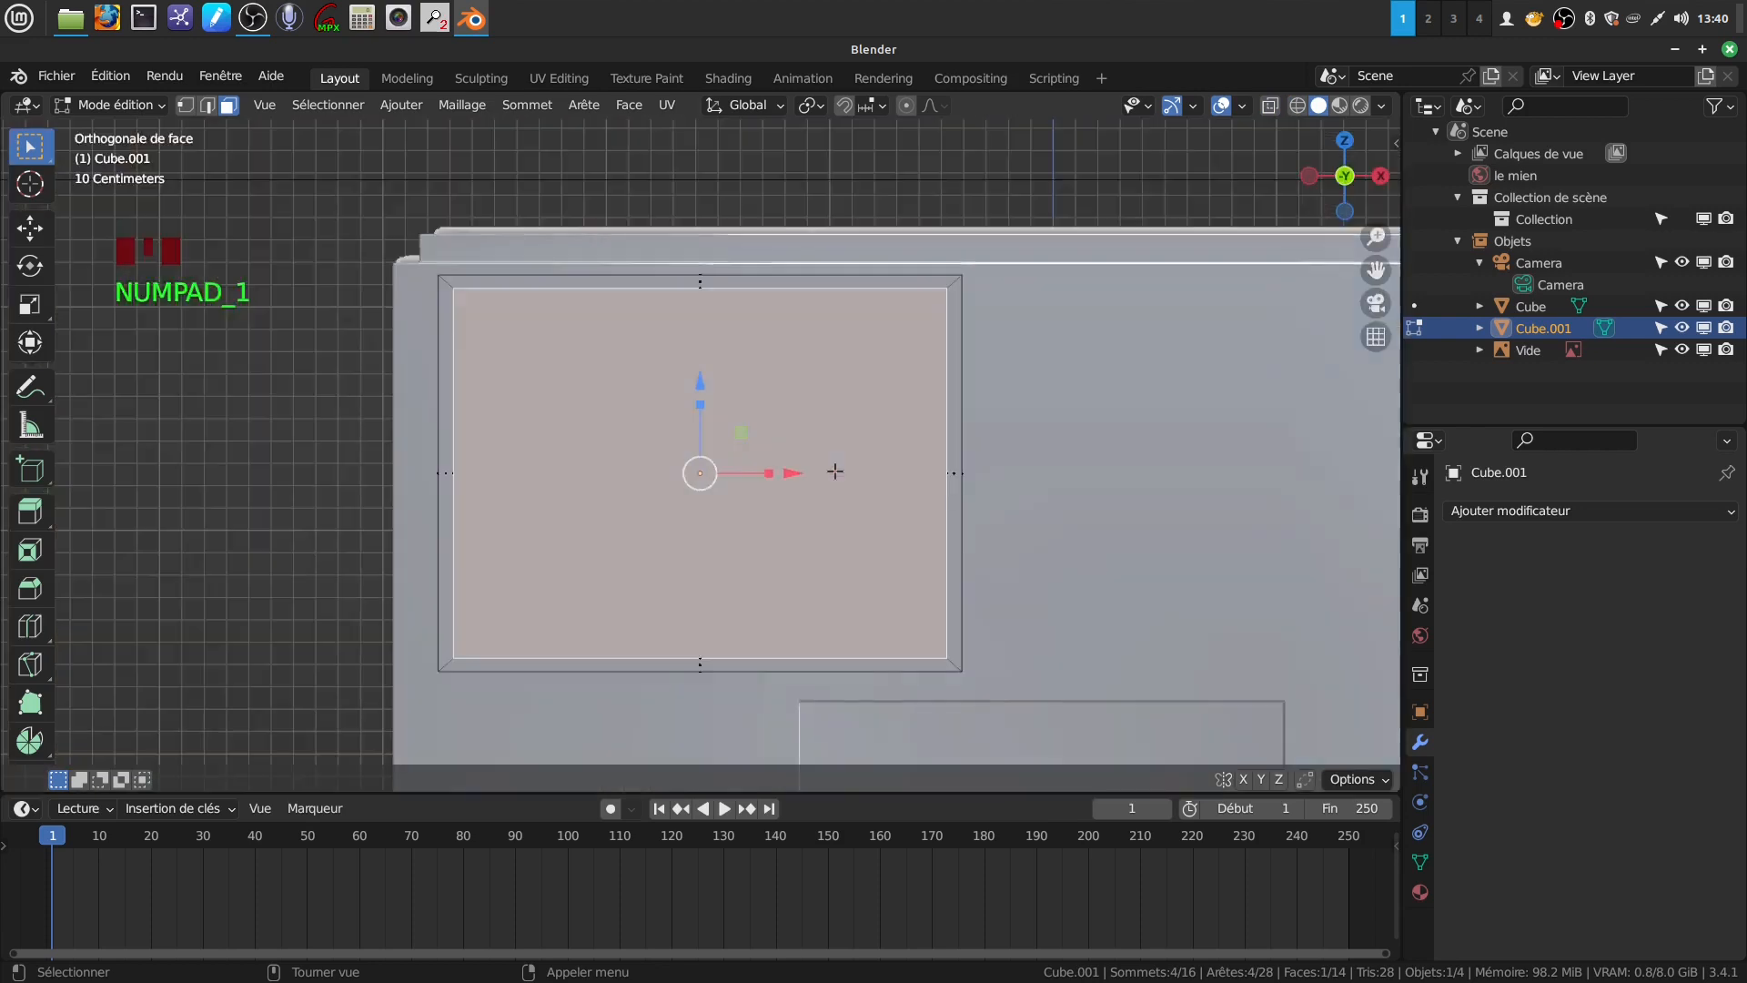
mouse_move(831, 471)
shift+middle_down()
mouse_move(796, 457)
mouse_move(928, 499)
mouse_move(810, 494)
shift+middle_up()
key(Tab)
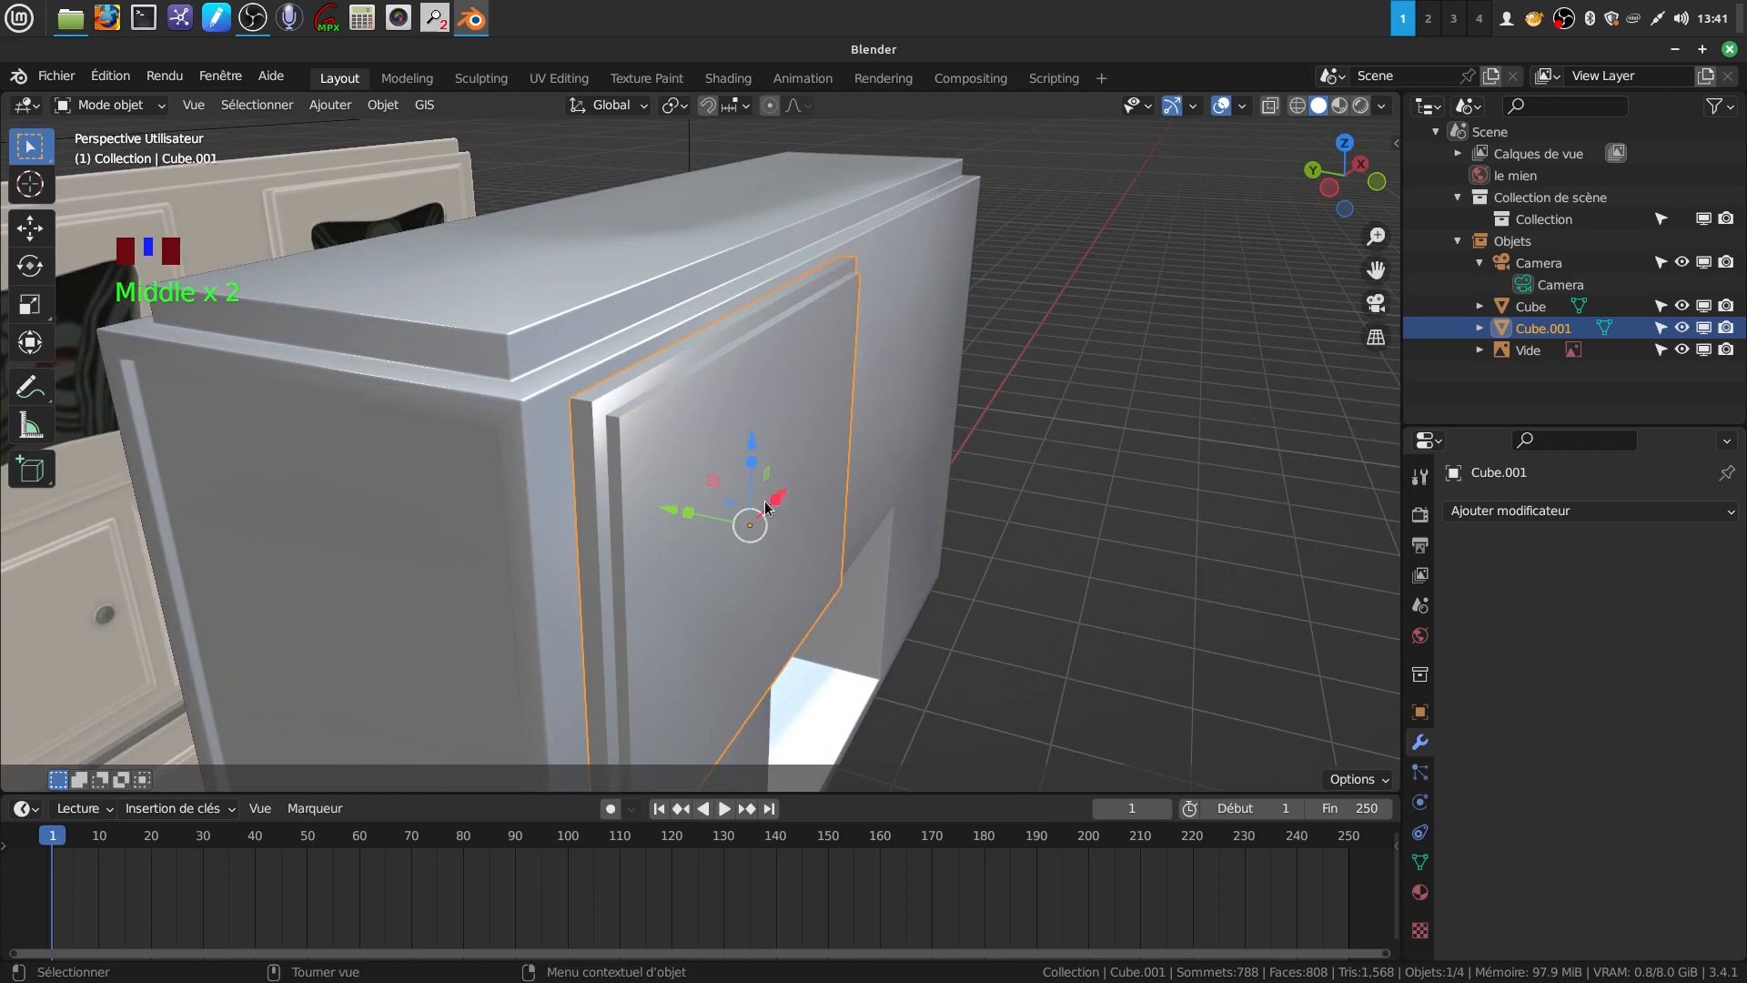
Isolate the door, inset its back face by about 0.07 m, delete the inner back face and show the whole scene again
key(KP_Divide)
key(Tab)
middle_drag(764, 501, 1019, 491)
click(1030, 491)
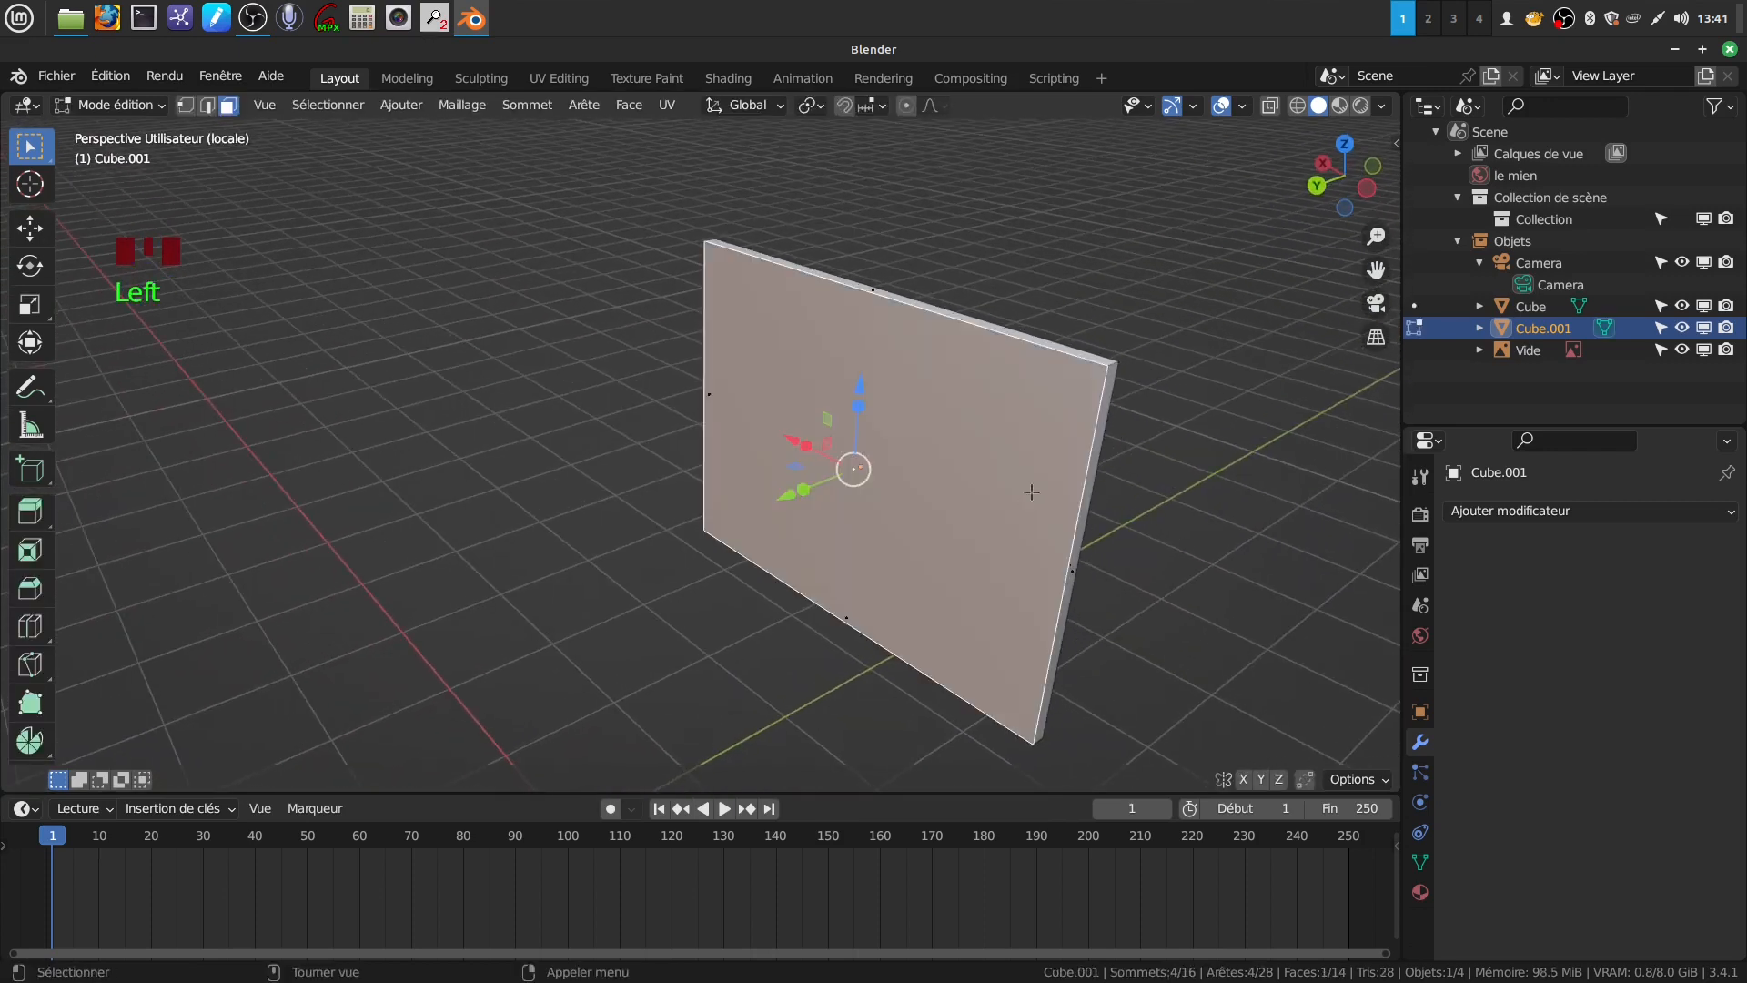
key(i)
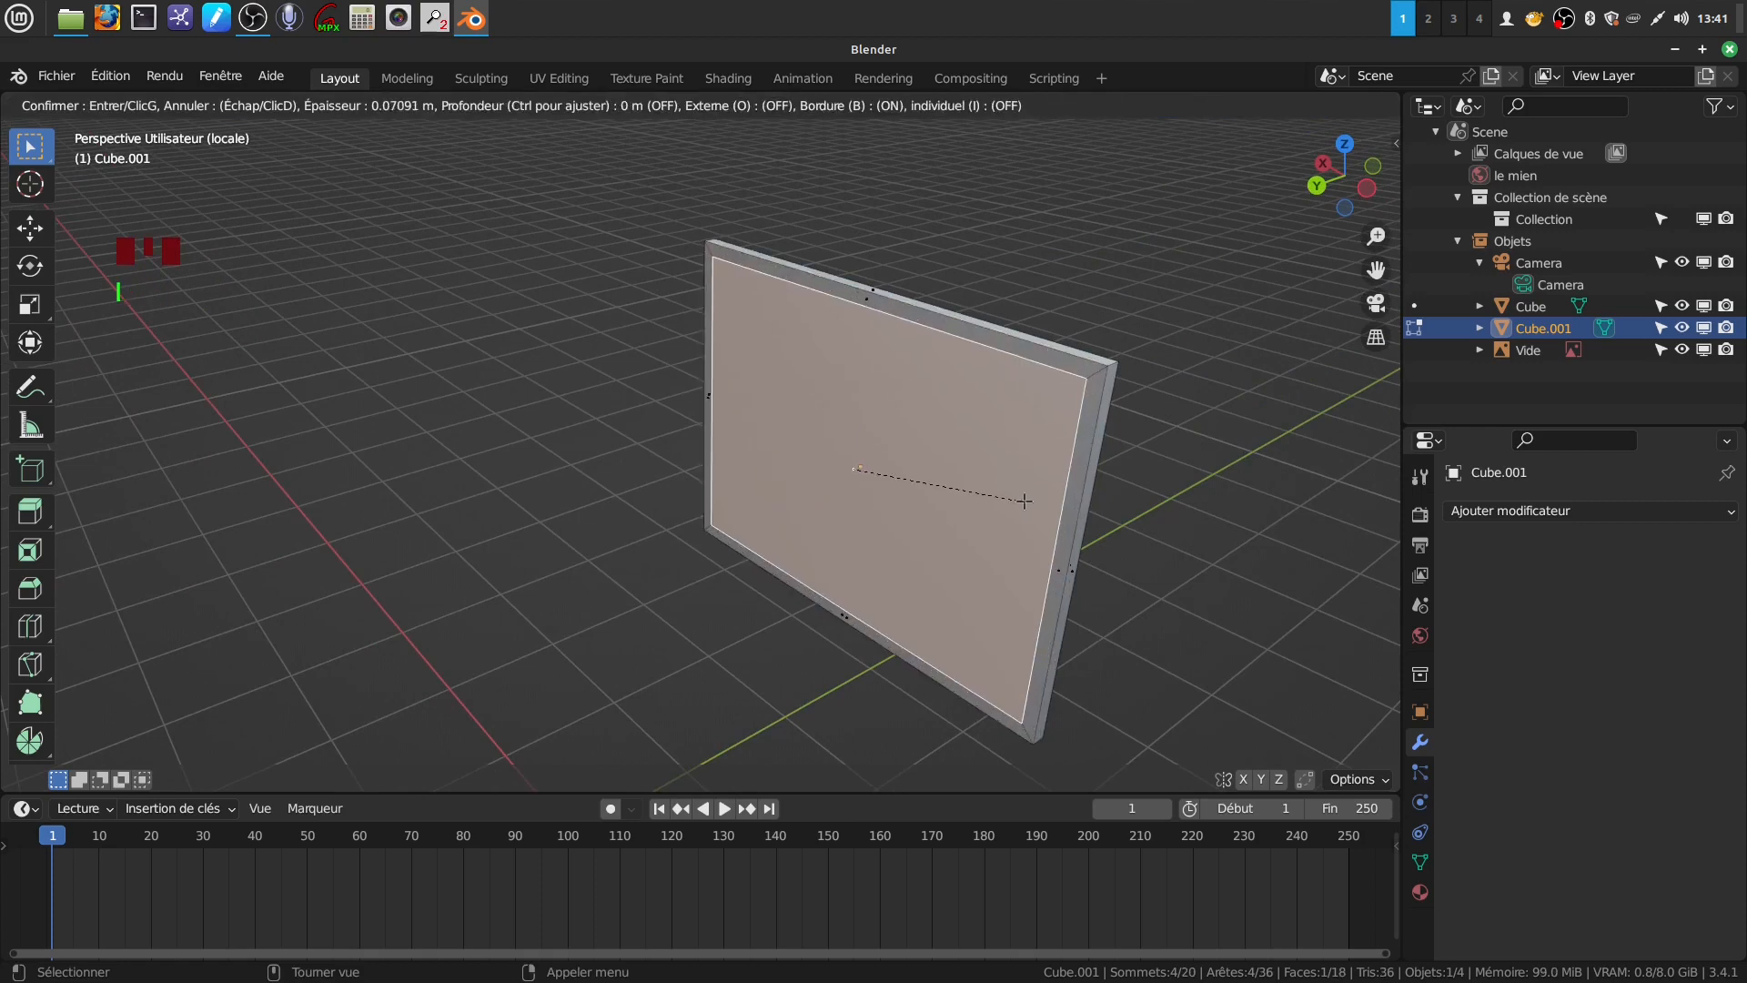
click(960, 526)
key(x)
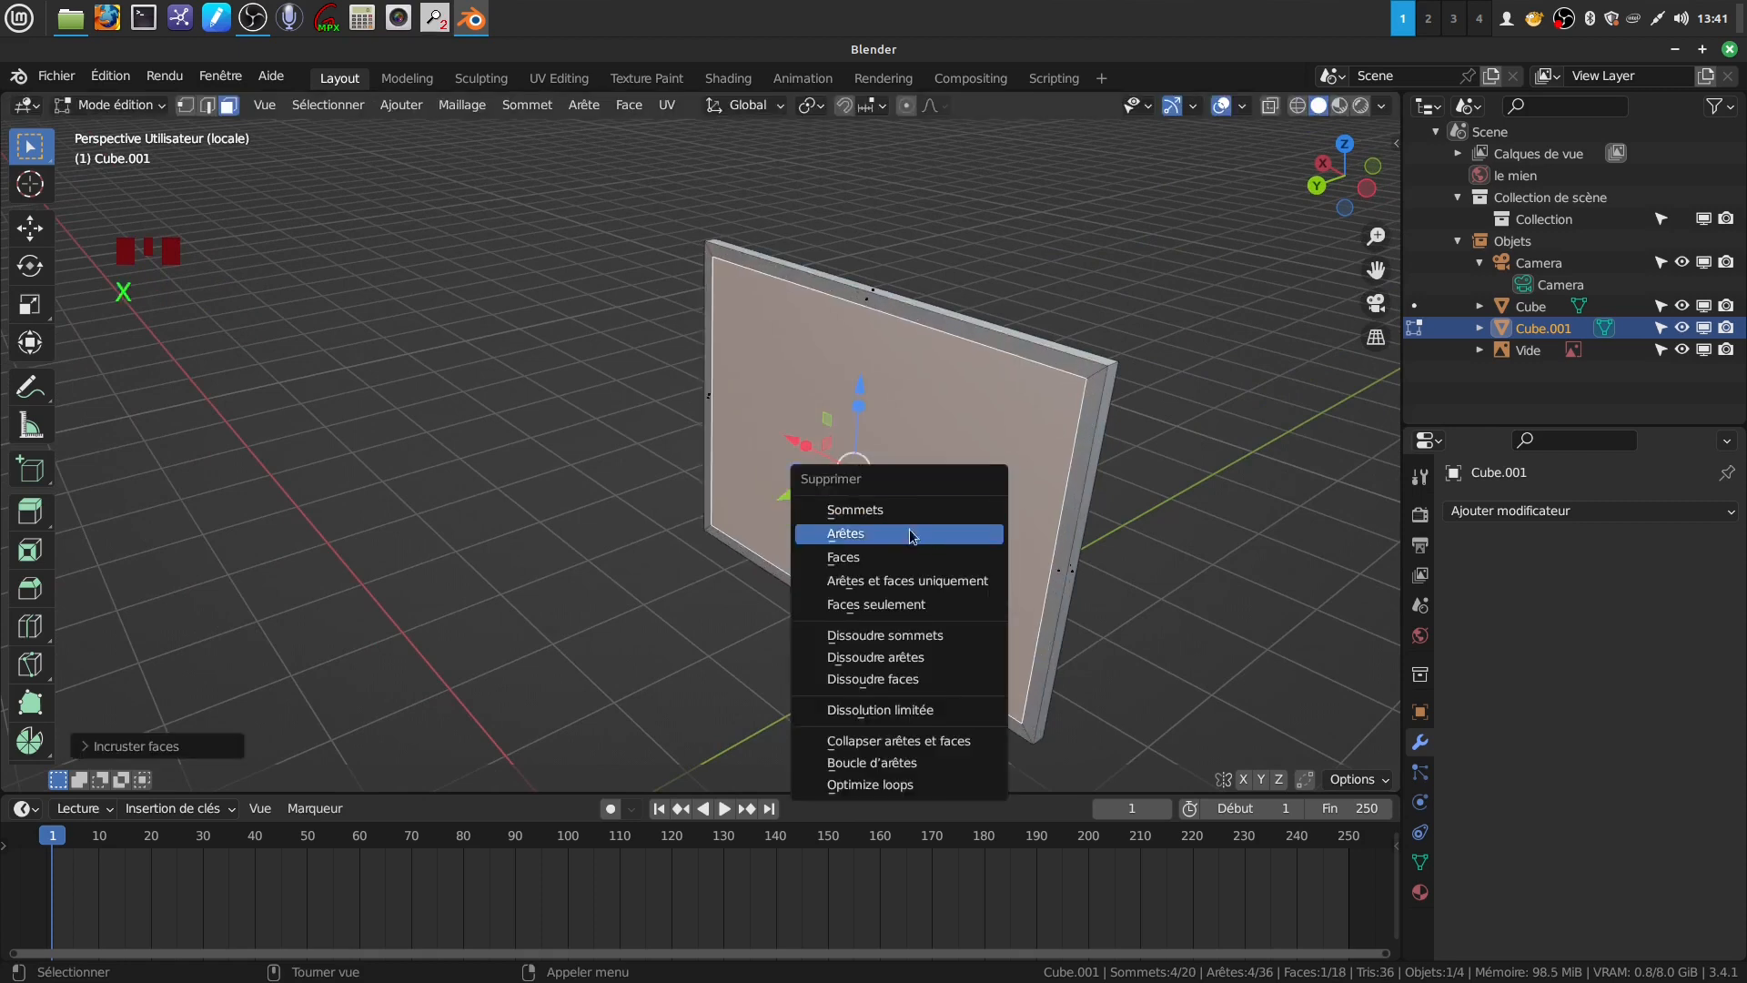
click(914, 557)
middle_drag(1049, 486, 605, 438)
key(Tab)
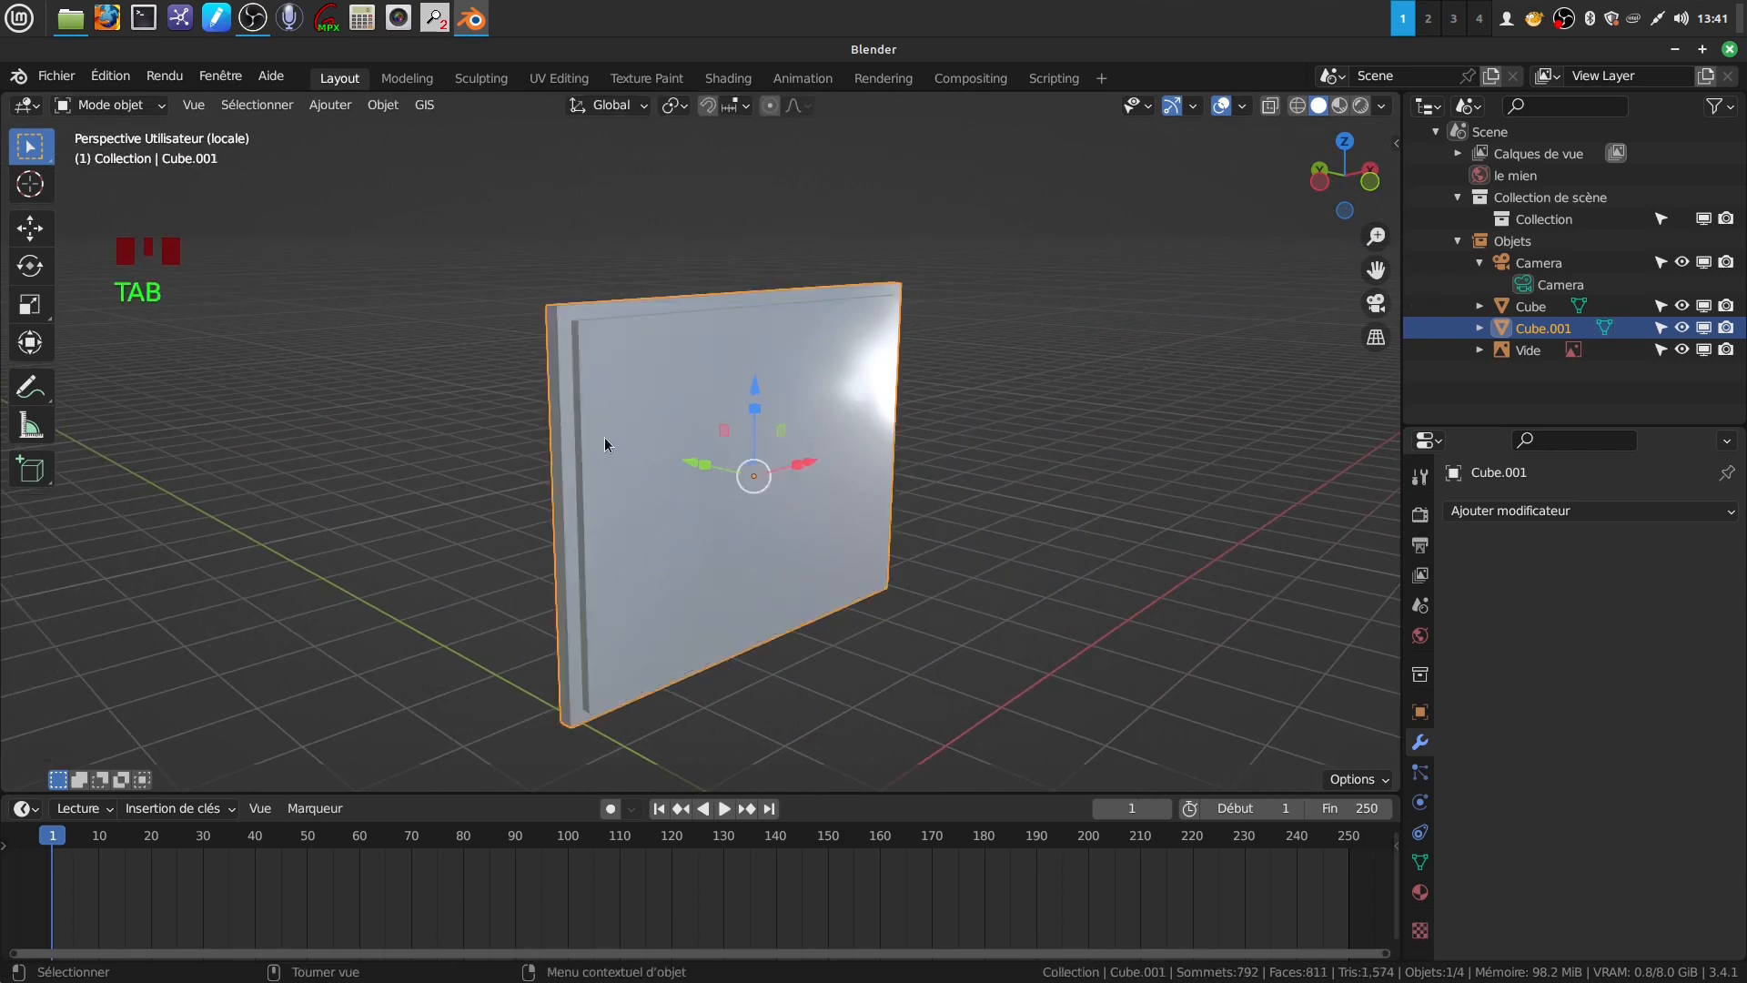
key(KP_Divide)
key(KP_Divide)
key(KP_Divide)
key(KP_Divide)
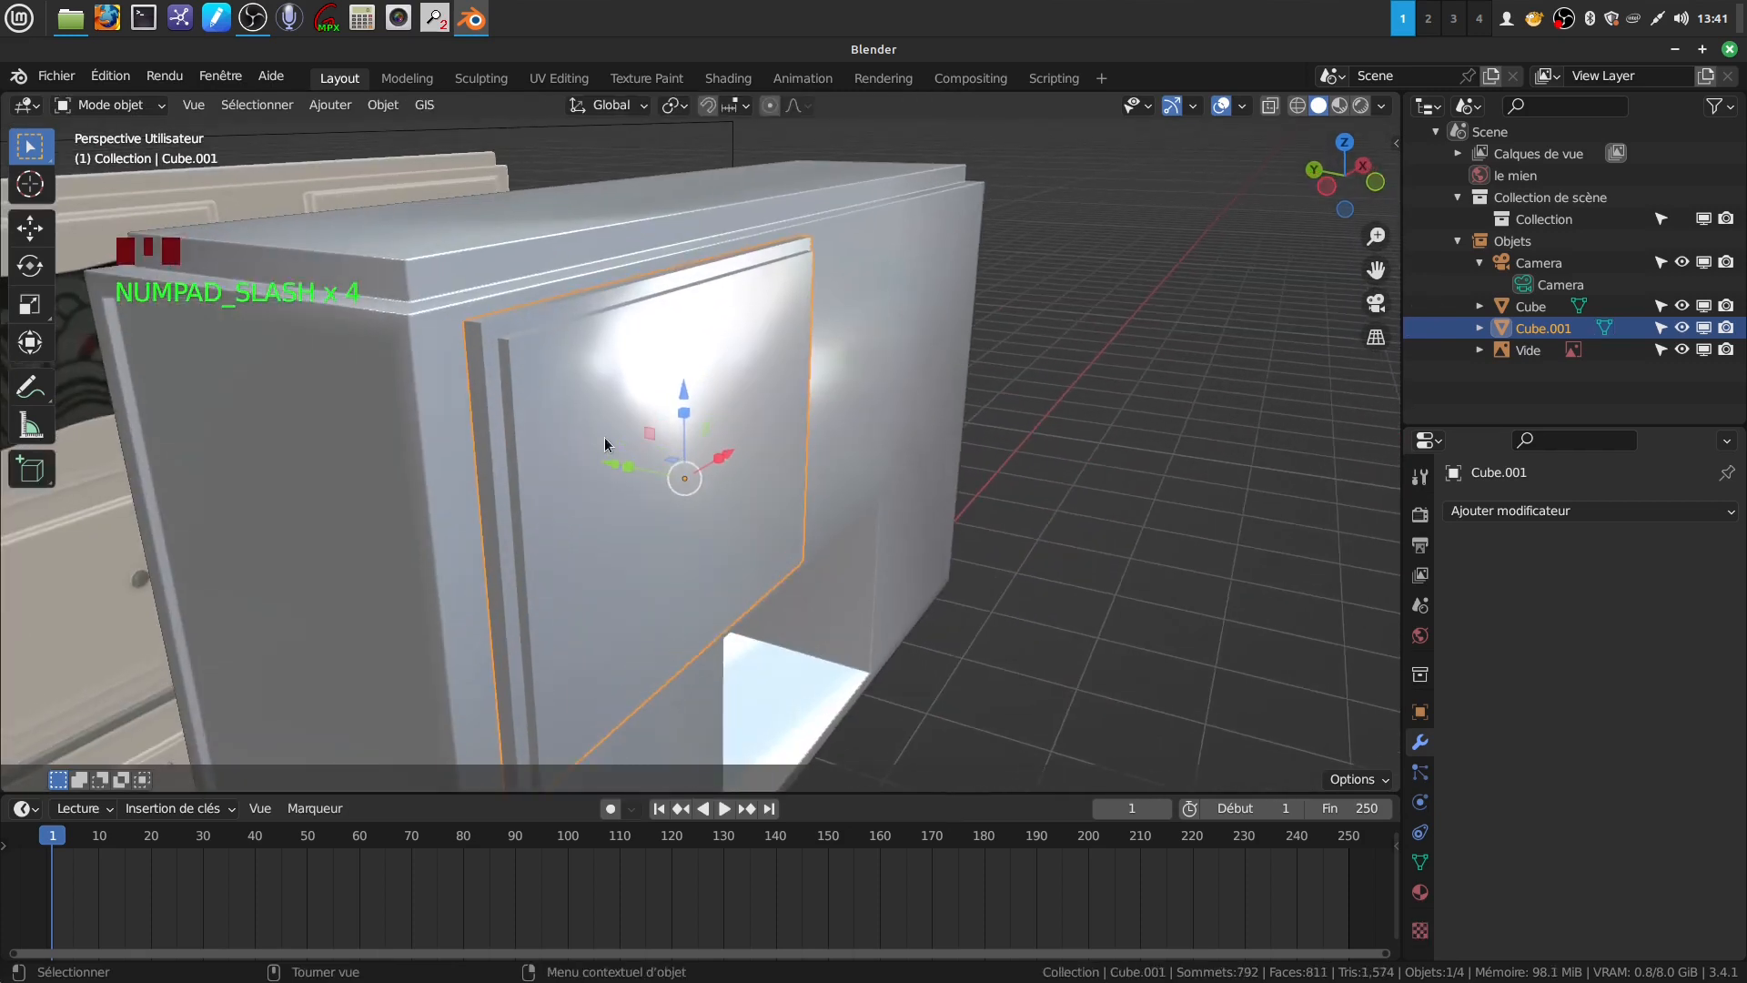
Inset the door's raised front face by about 0.258 m in front wireframe view to frame the reference image's dark panel
middle_drag(622, 424, 522, 399)
key(Tab)
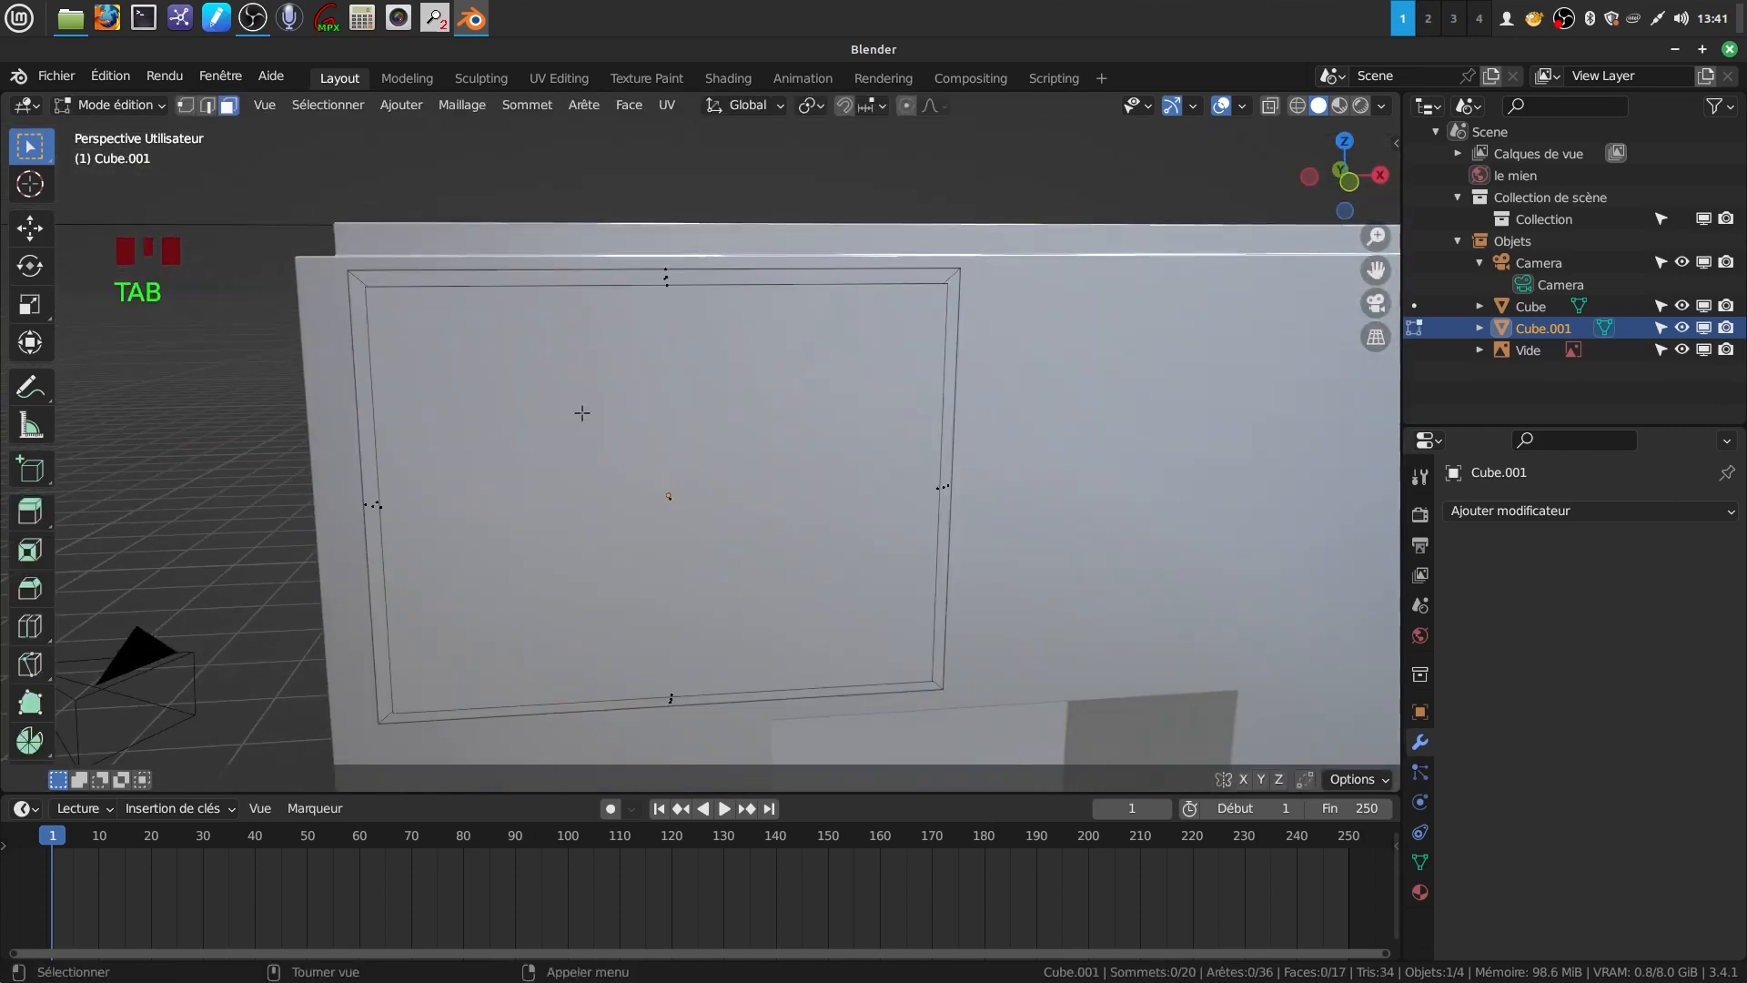
key(KP_1)
click(667, 455)
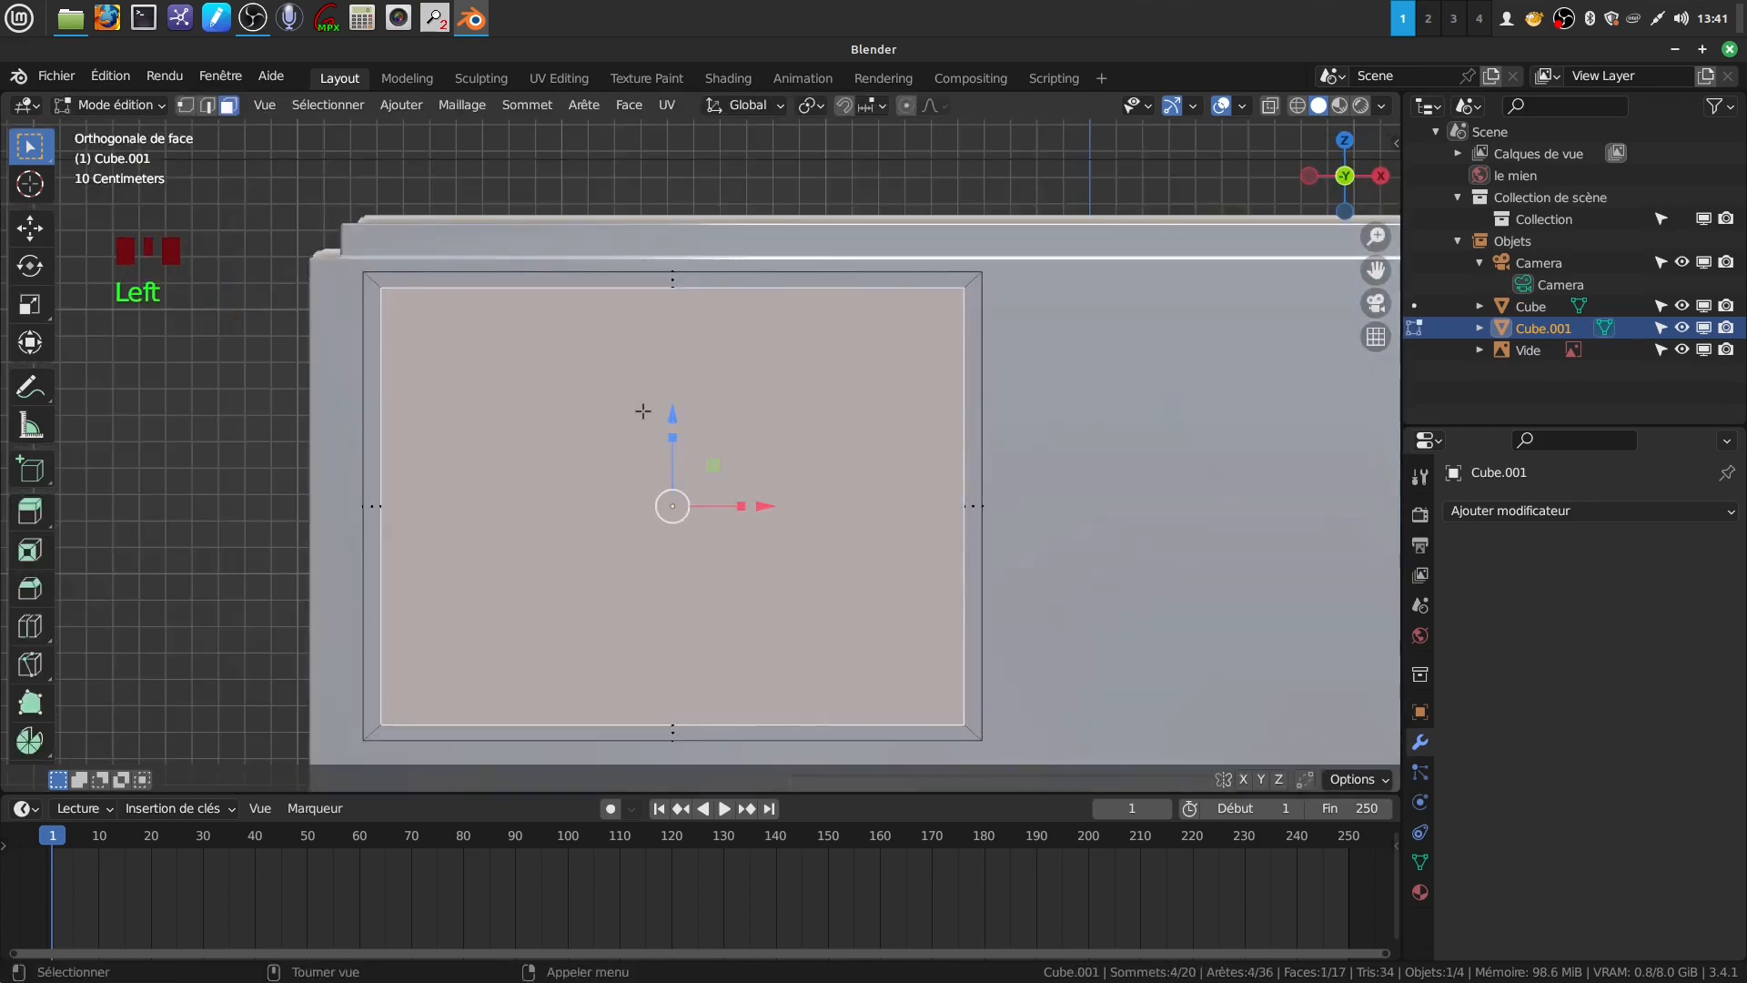
key(alt+z)
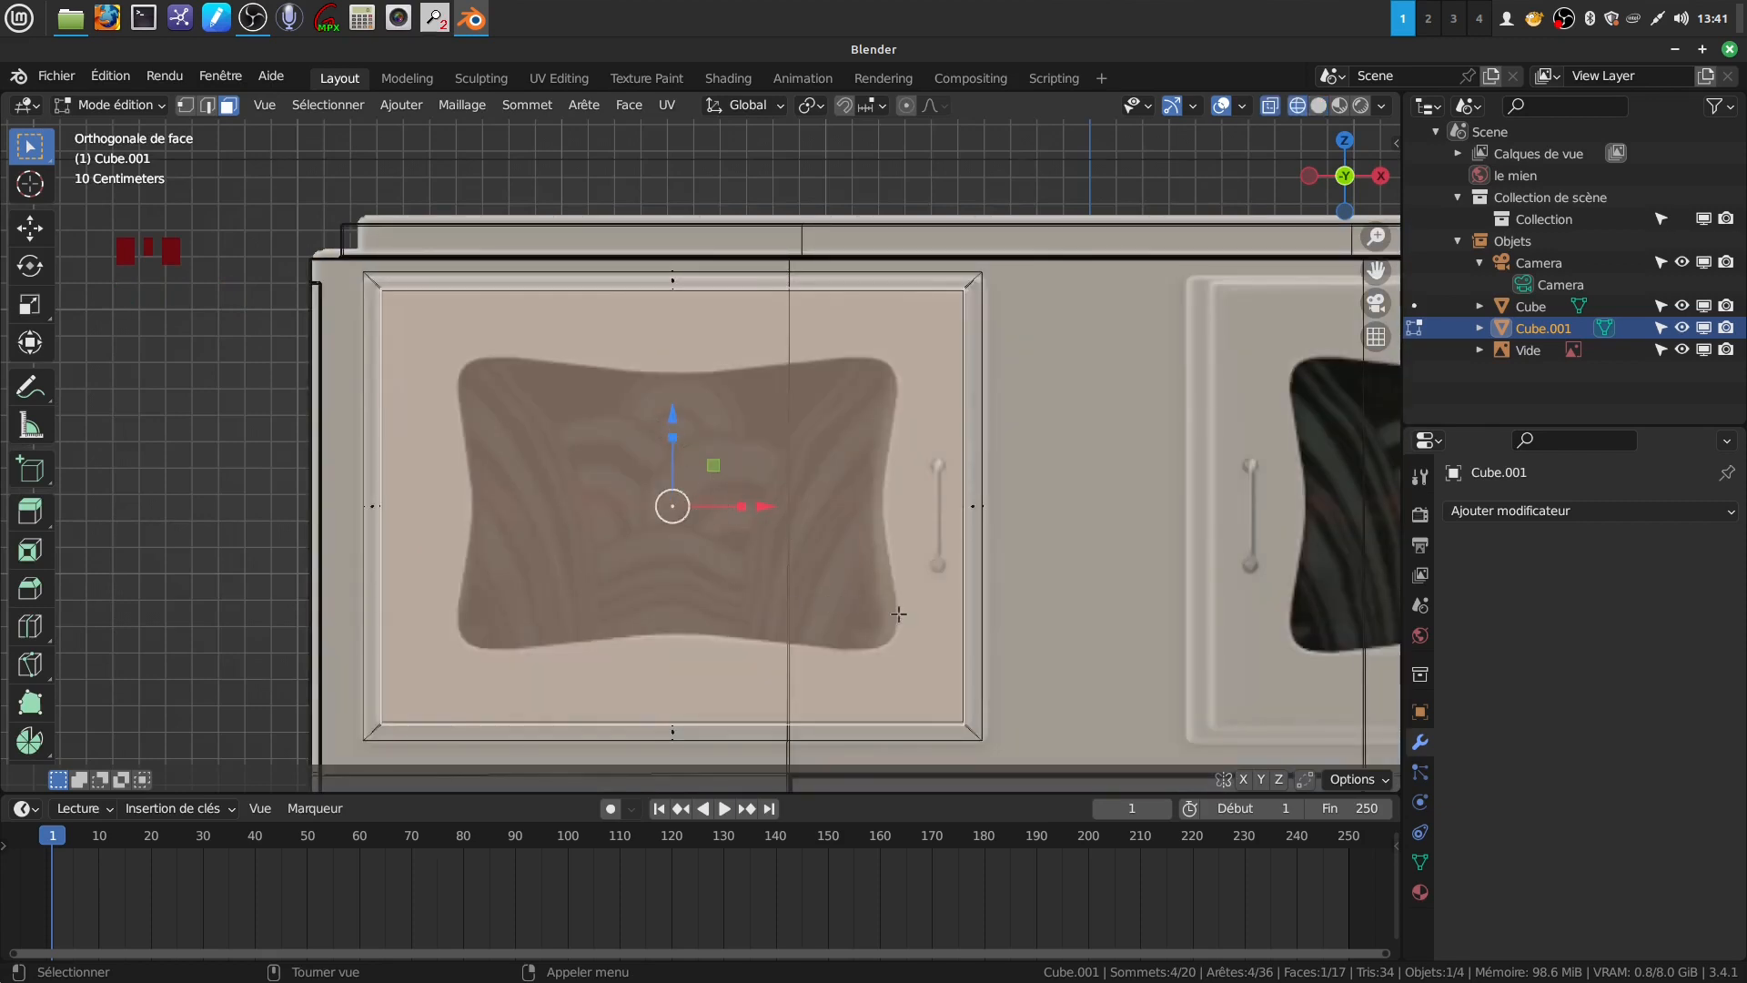
key(i)
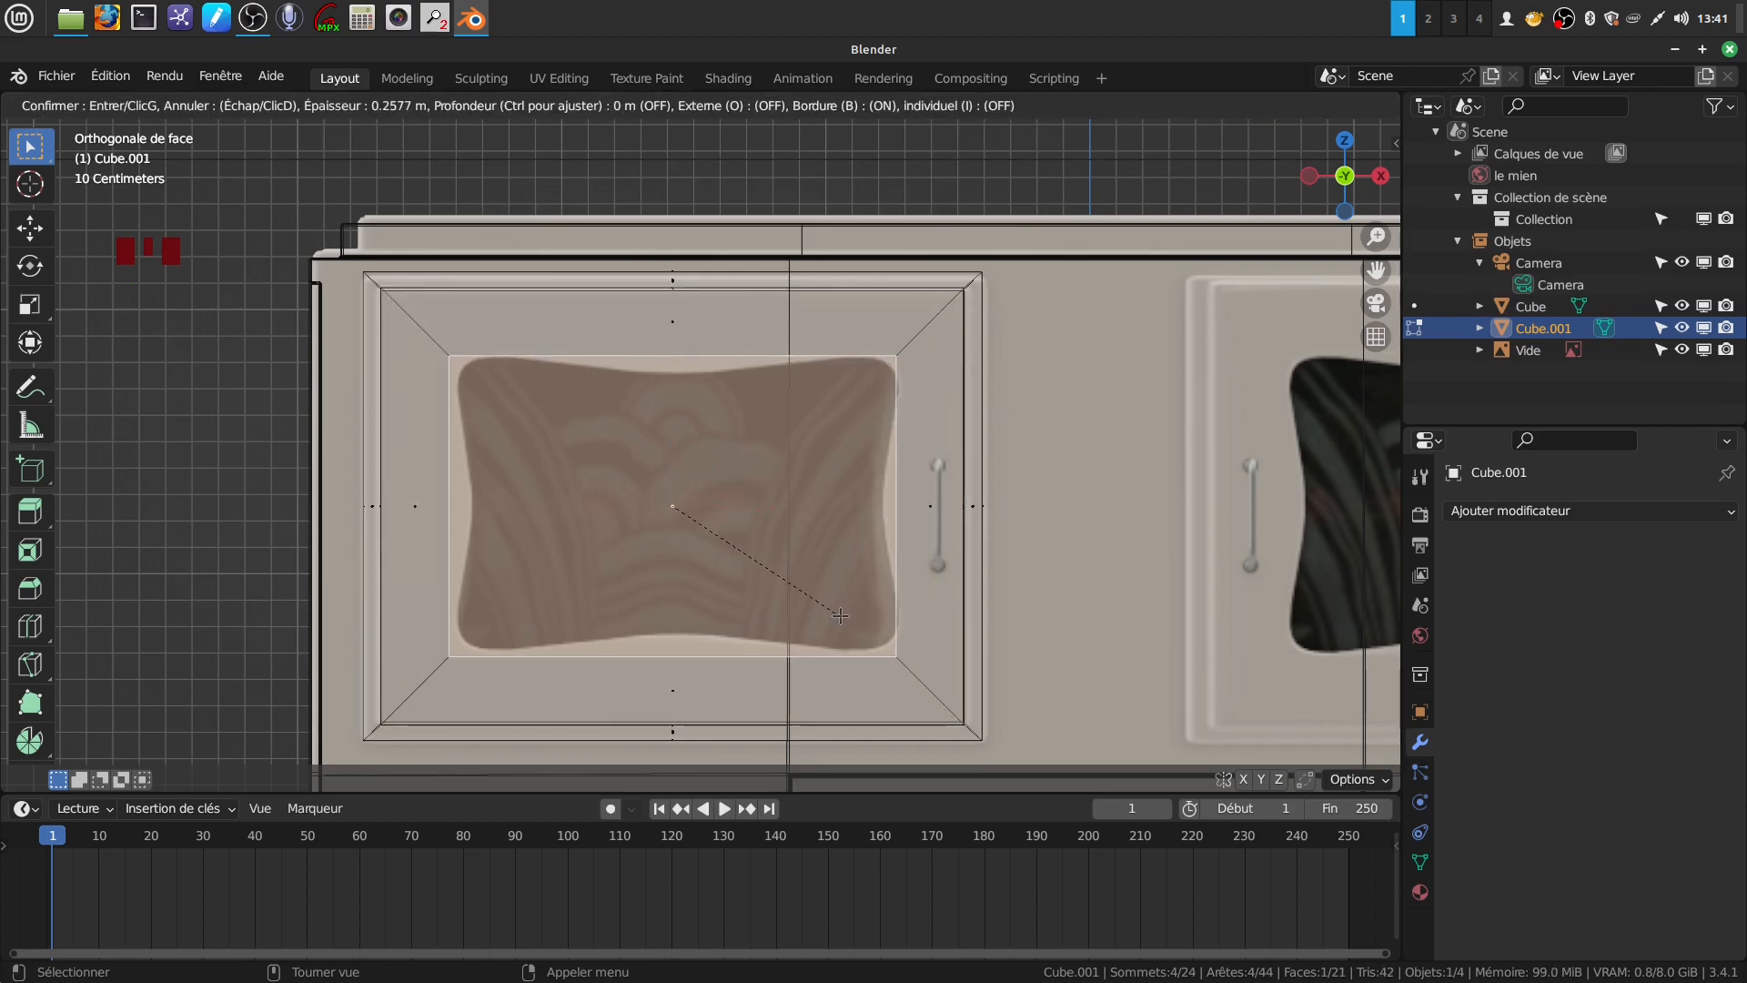
click(410, 461)
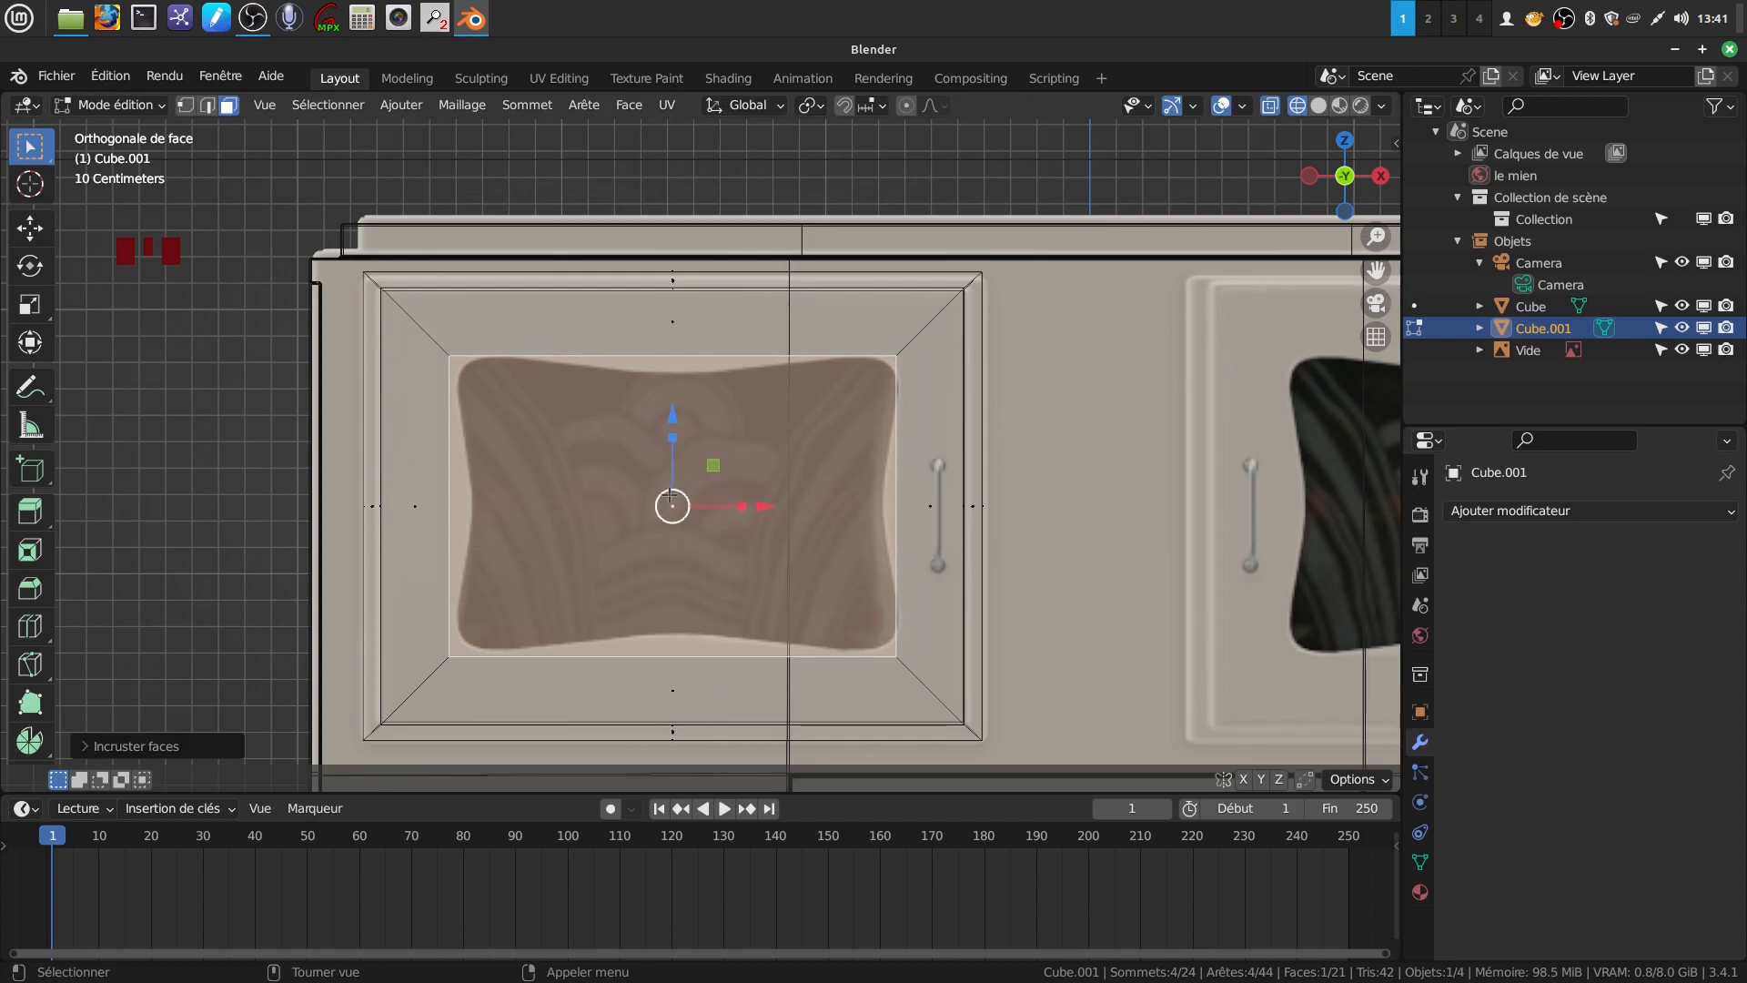
Add one vertical and one horizontal loop cut through the centre of the door
key(ctrl+r)
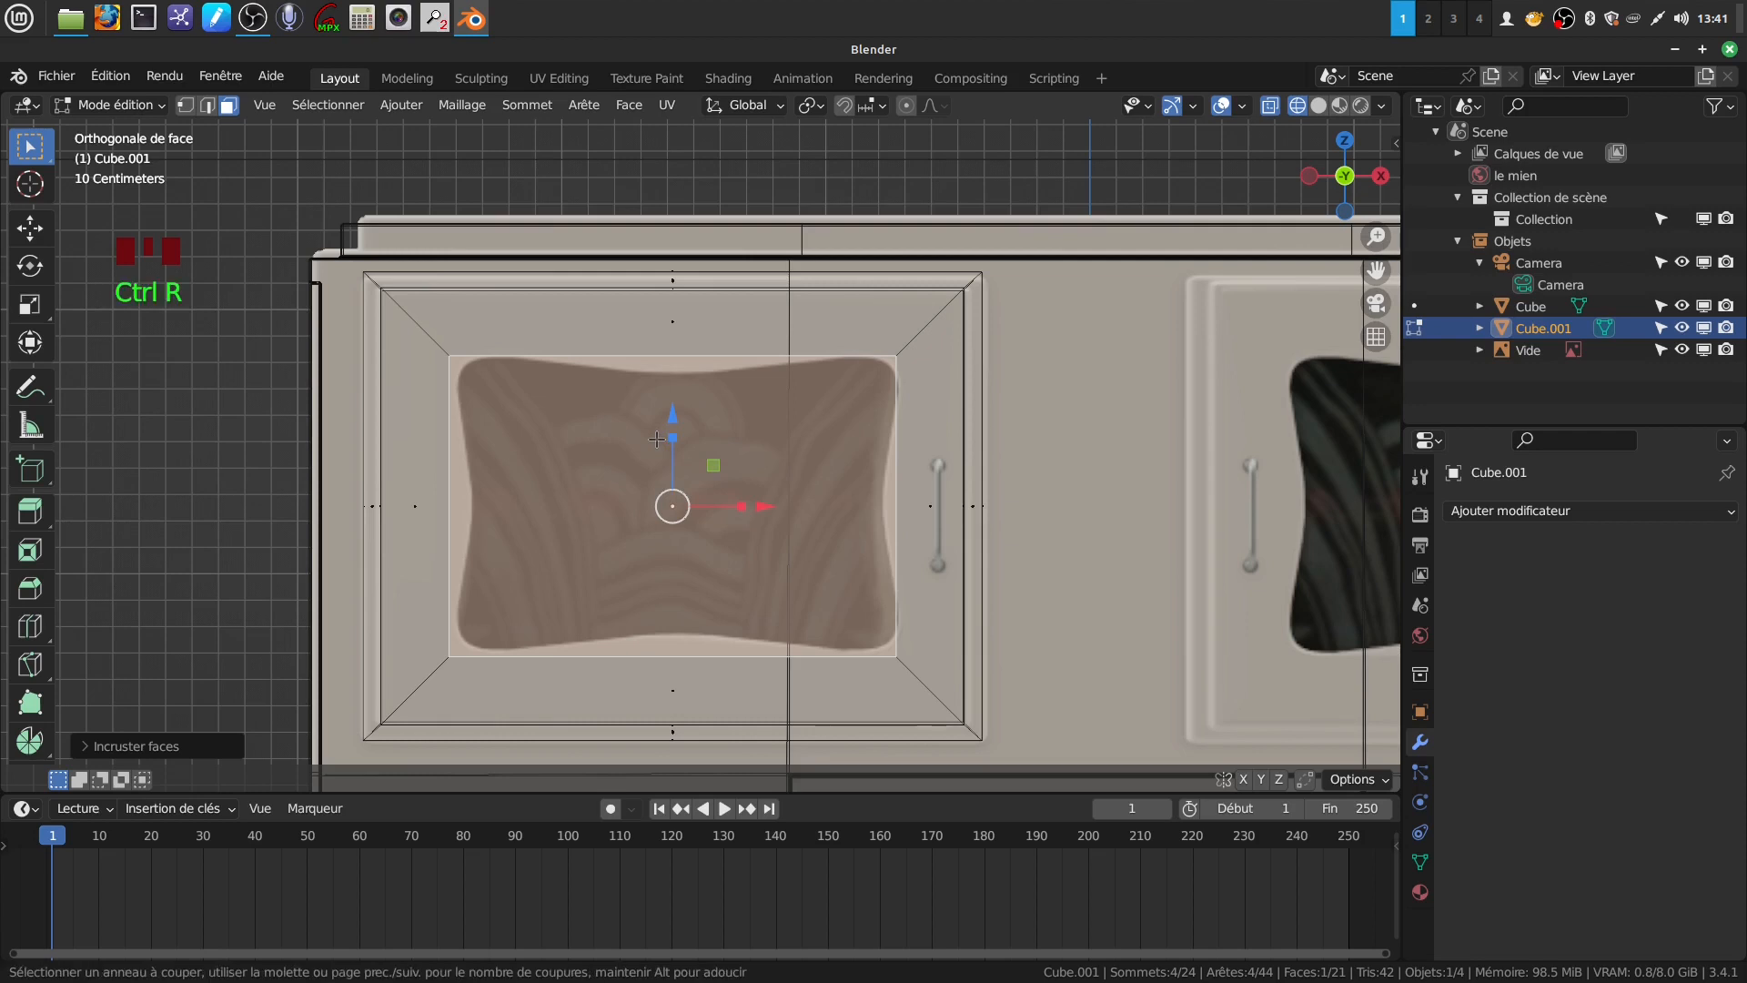
click(656, 440)
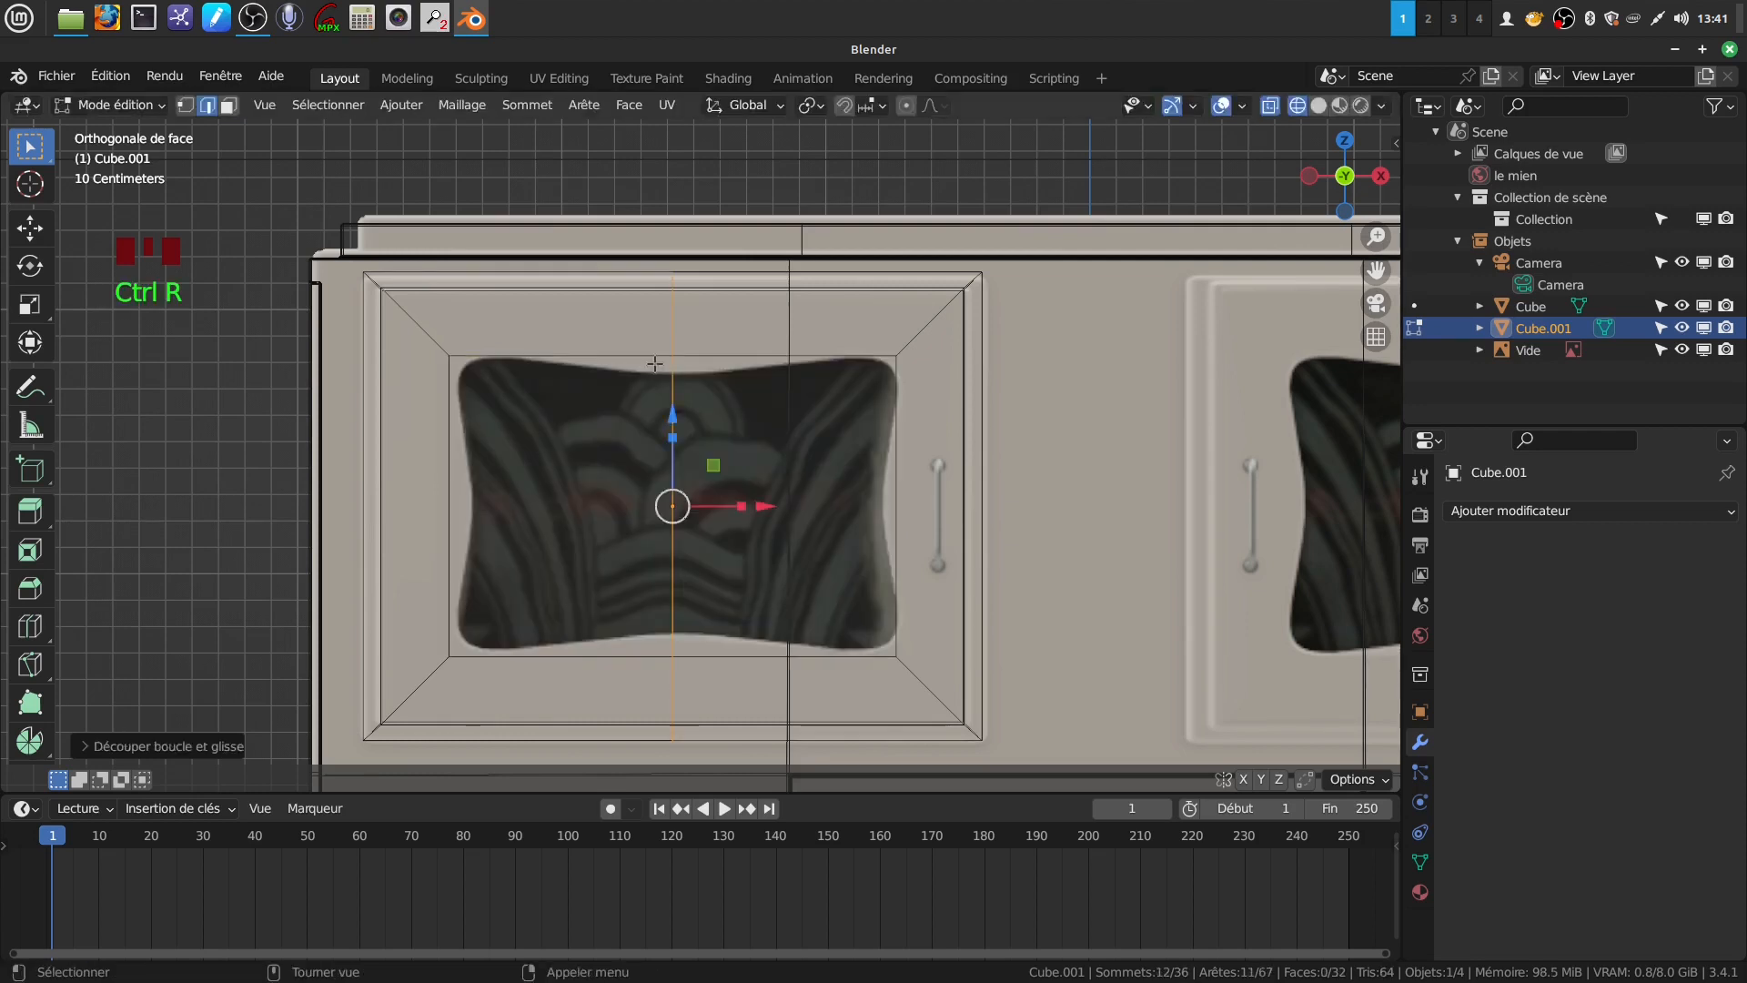
right_click(496, 503)
key(ctrl+r)
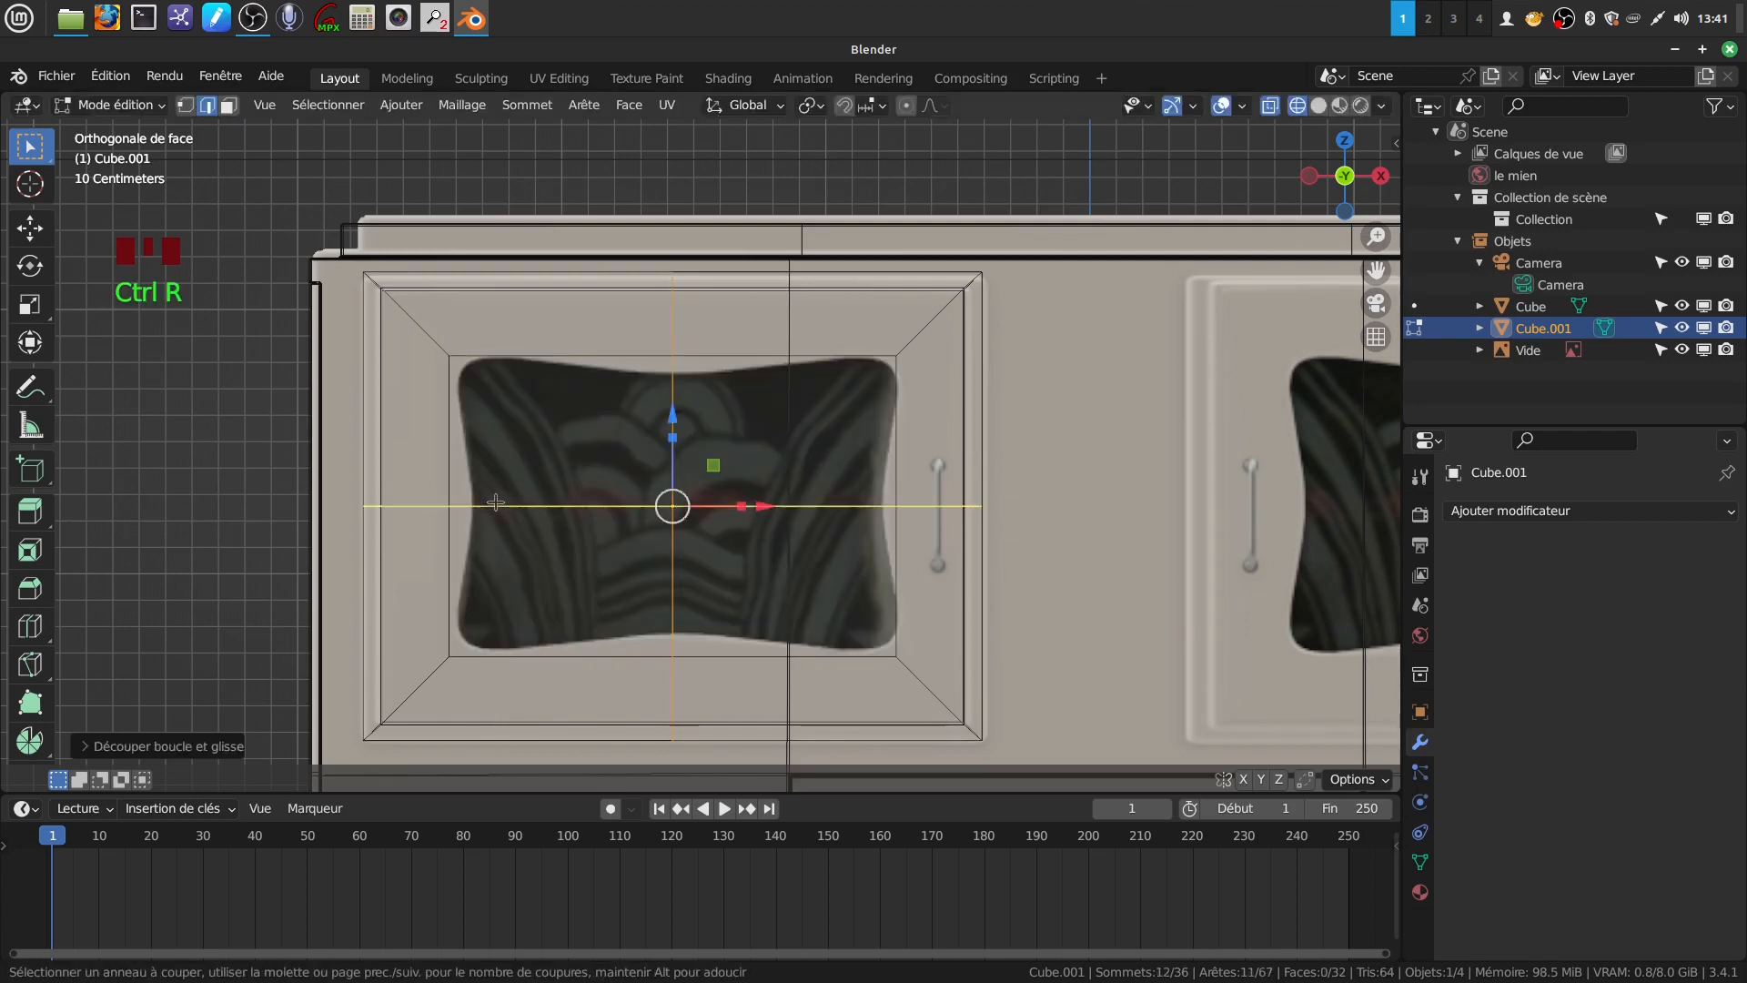
click(496, 502)
right_click(495, 502)
Select the four central faces of the door front and extrude them slightly inward along the Y axis to form a recess
middle_drag(565, 521, 627, 547)
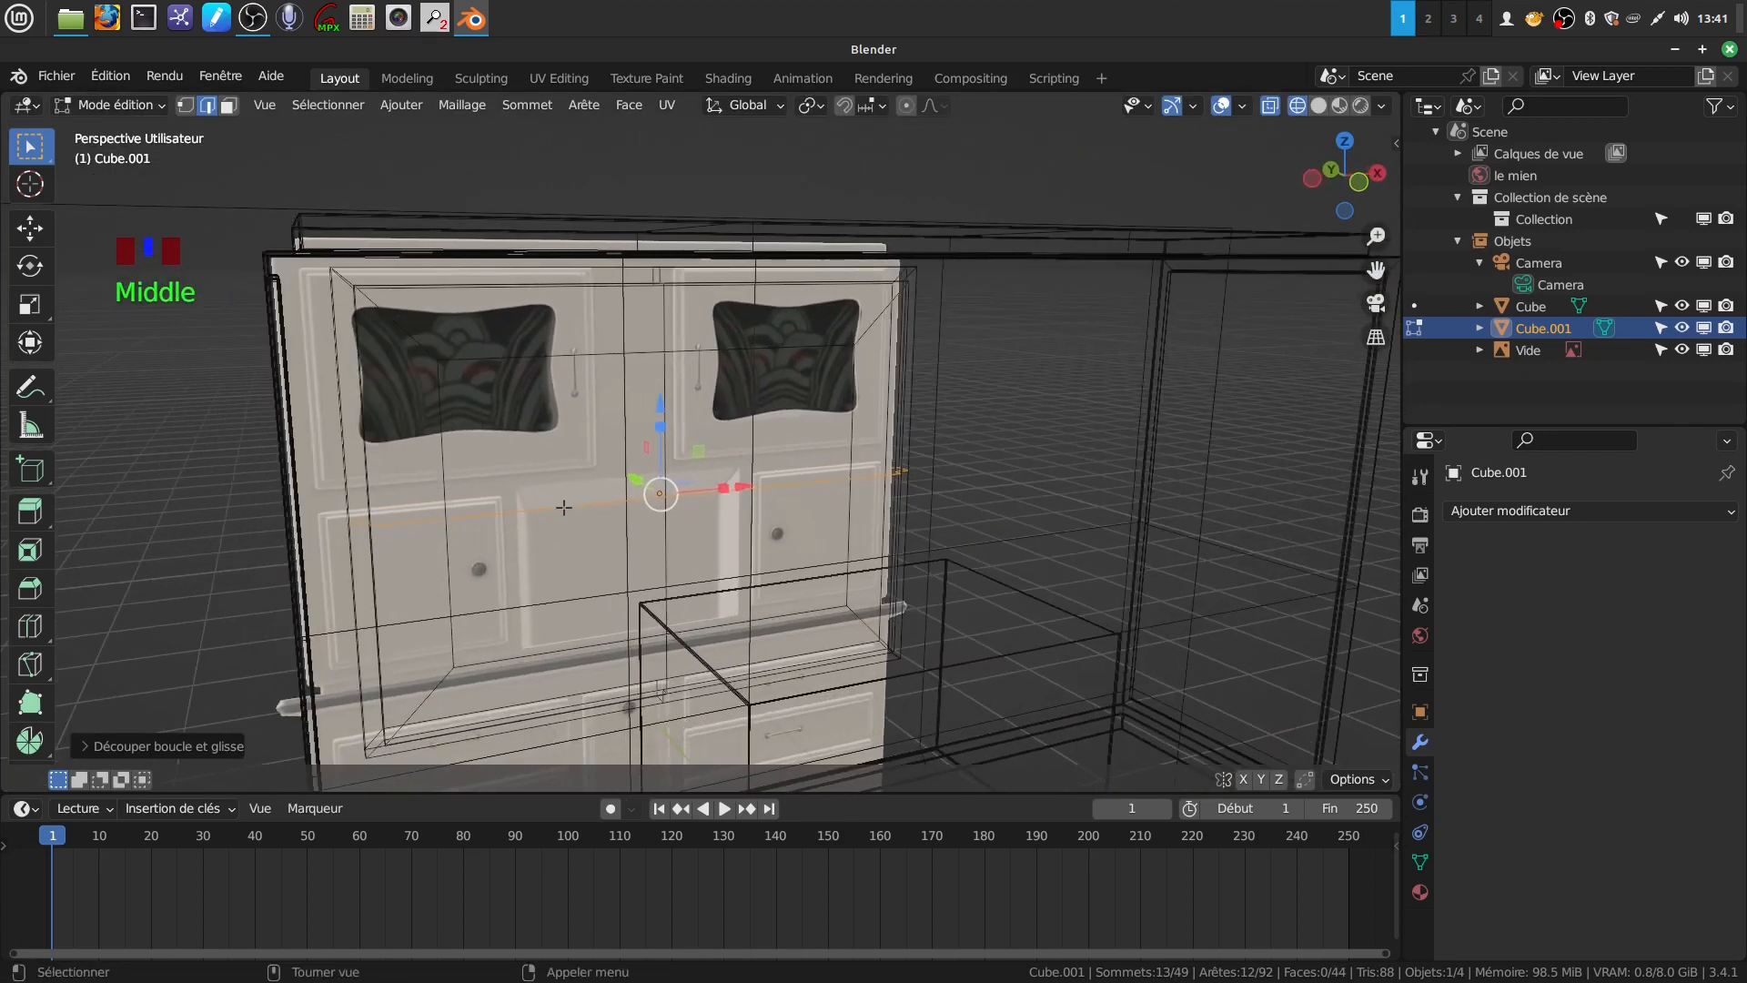
key(z)
scroll(516, 423, up, 1)
shift+middle_drag(306, 182, 359, 216)
click(228, 106)
click(707, 494)
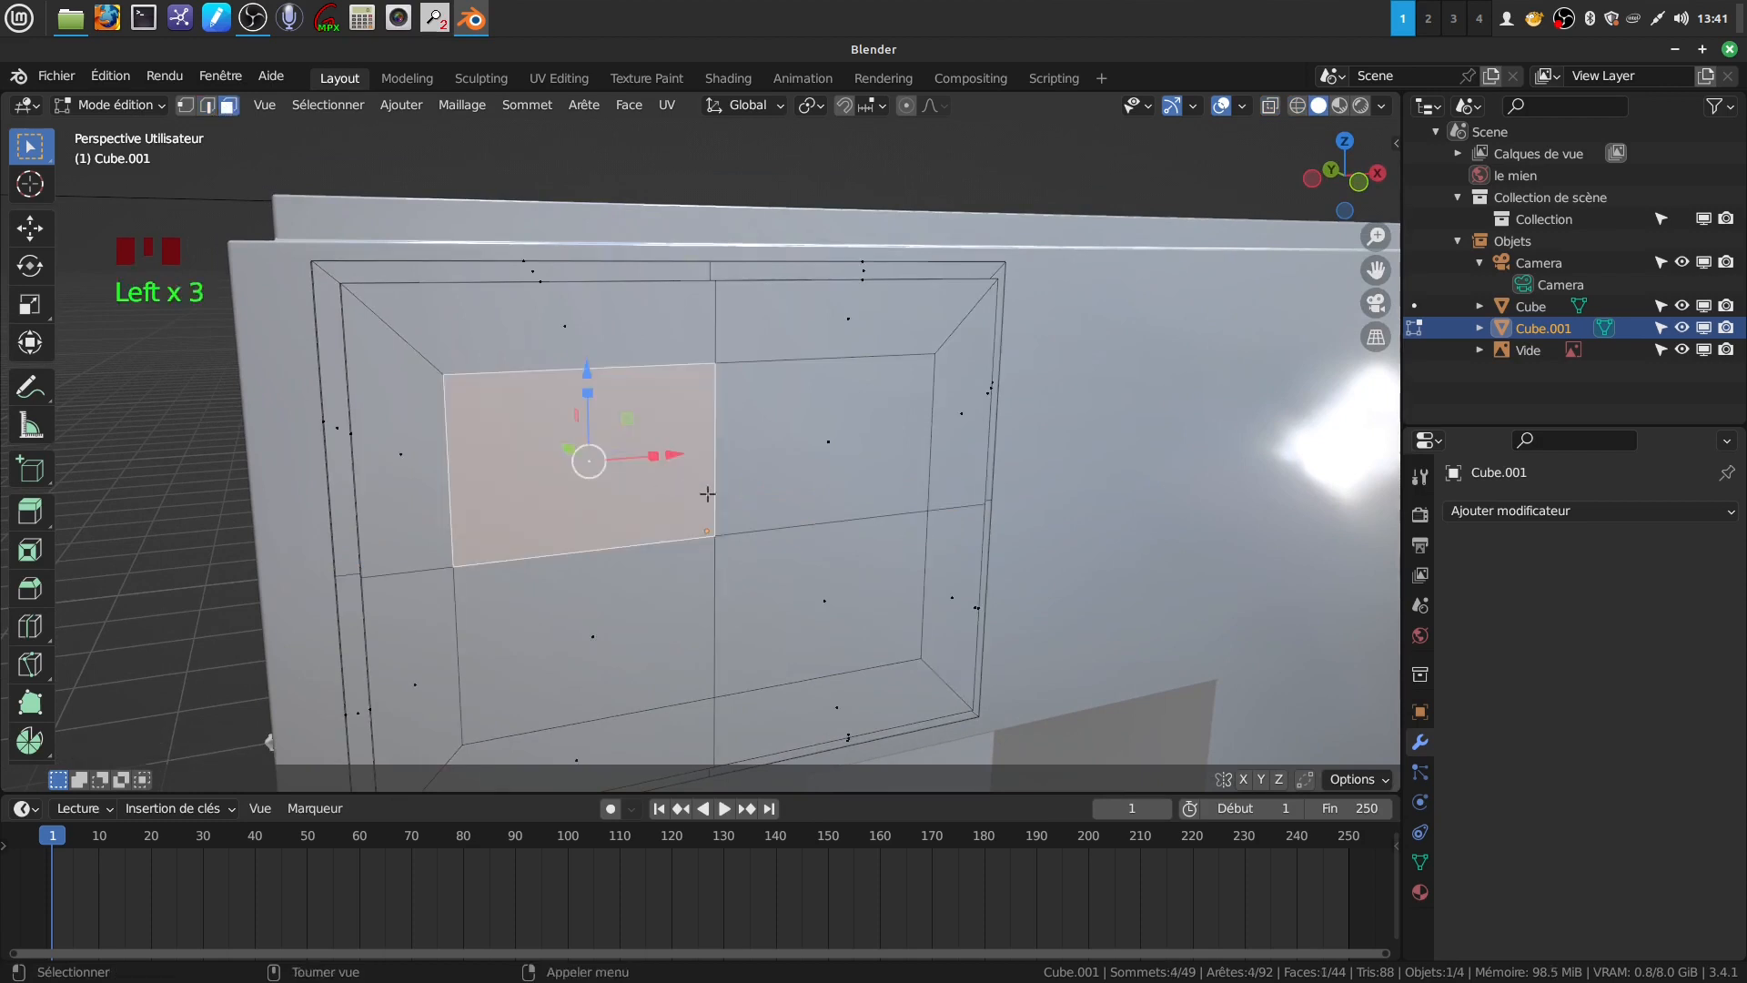
shift+click(784, 515)
shift+click(778, 566)
shift+click(670, 593)
middle_drag(670, 592, 742, 619)
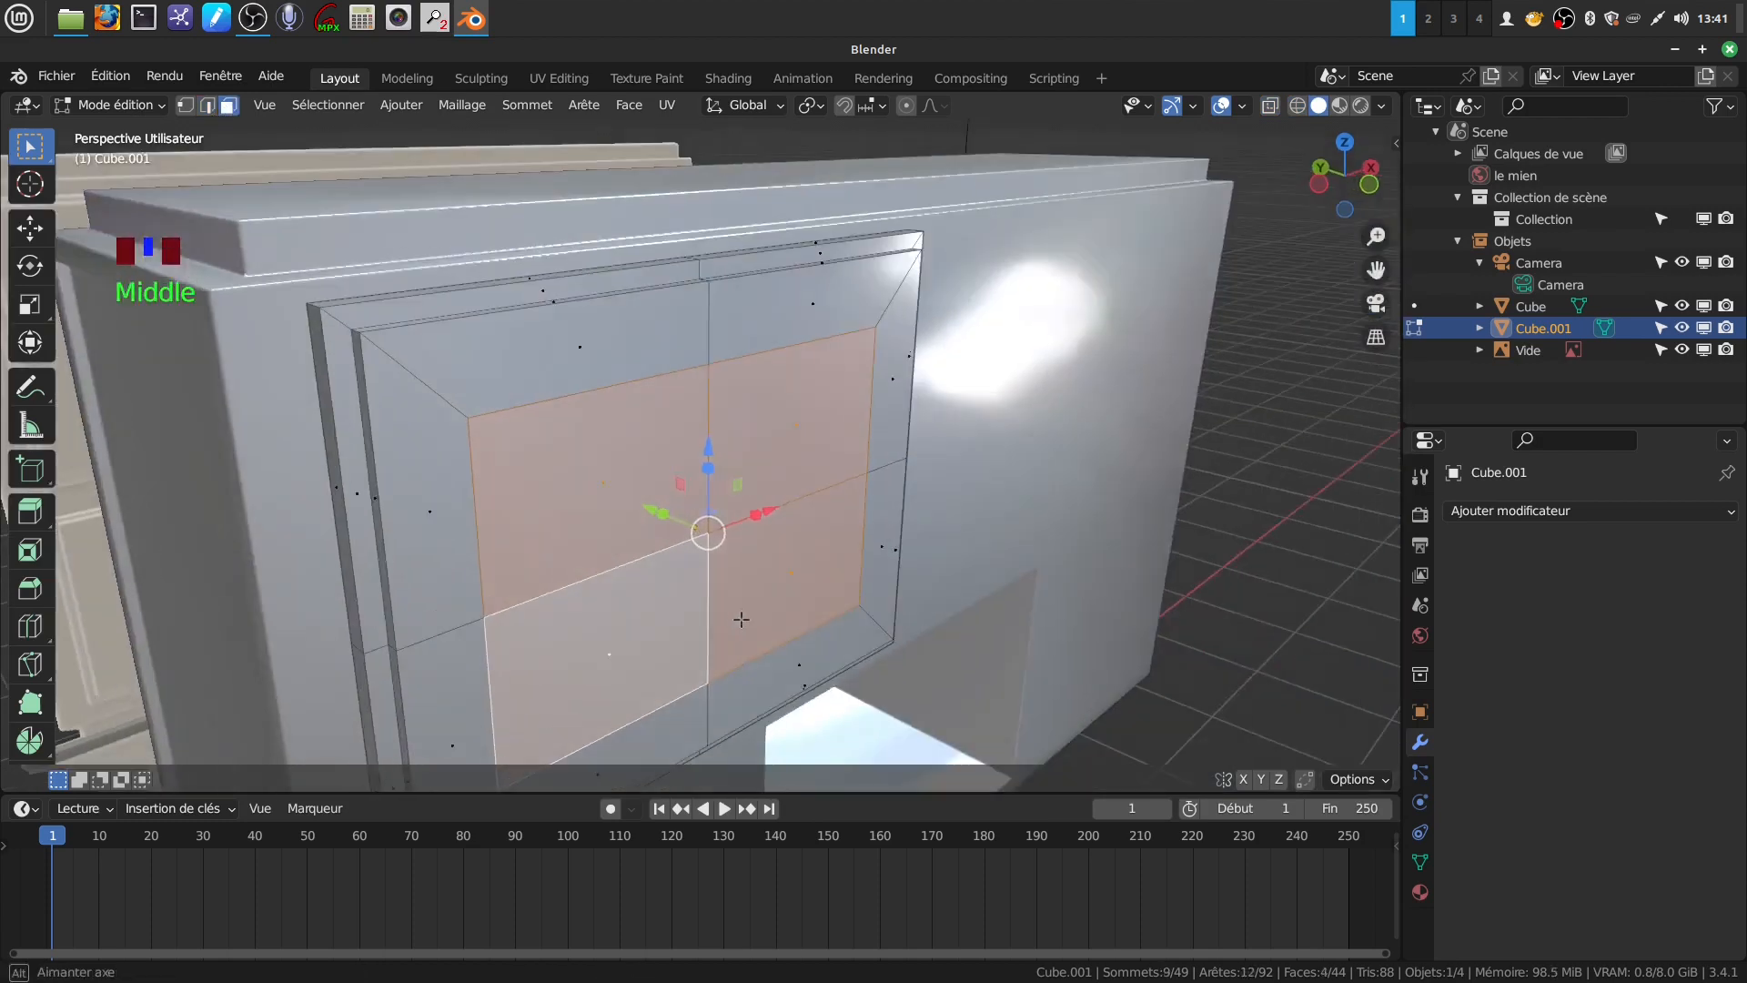
scroll(742, 619, up, 2)
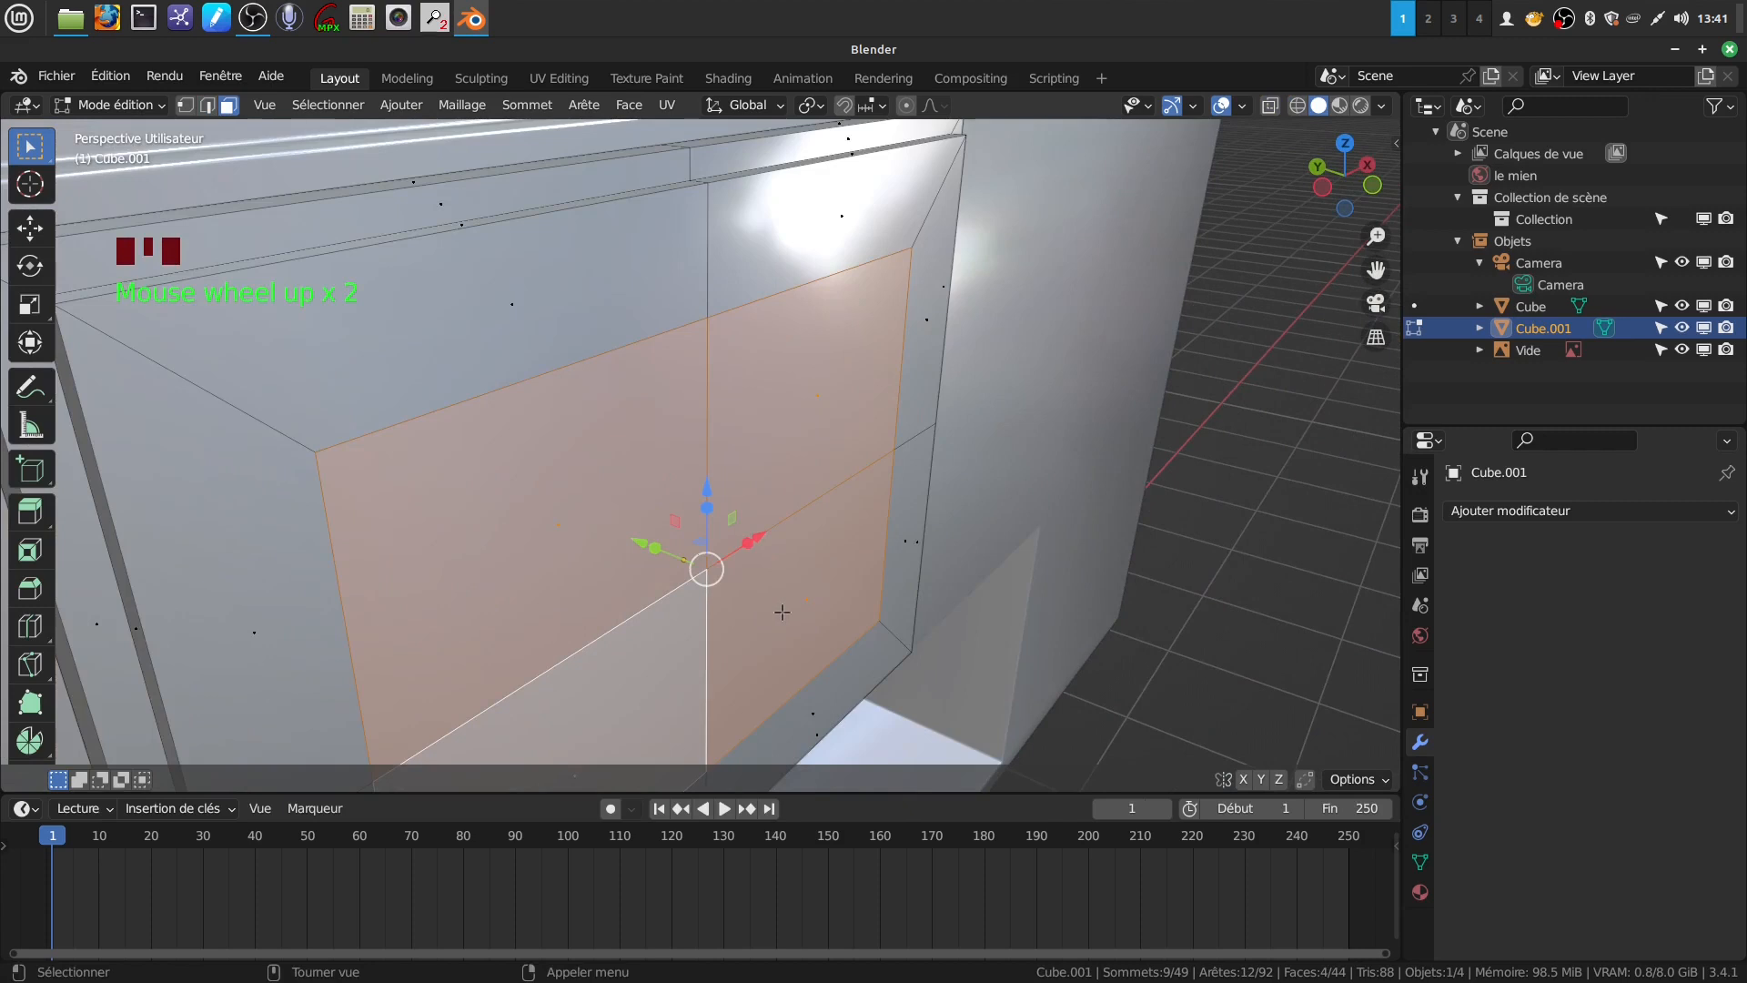
key(e)
drag(642, 546, 622, 544)
middle_drag(622, 544, 690, 461)
Select the upper and lower midpoint vertices of the recess and scale them toward the centre along Z to match the reference curve
key(KP_1)
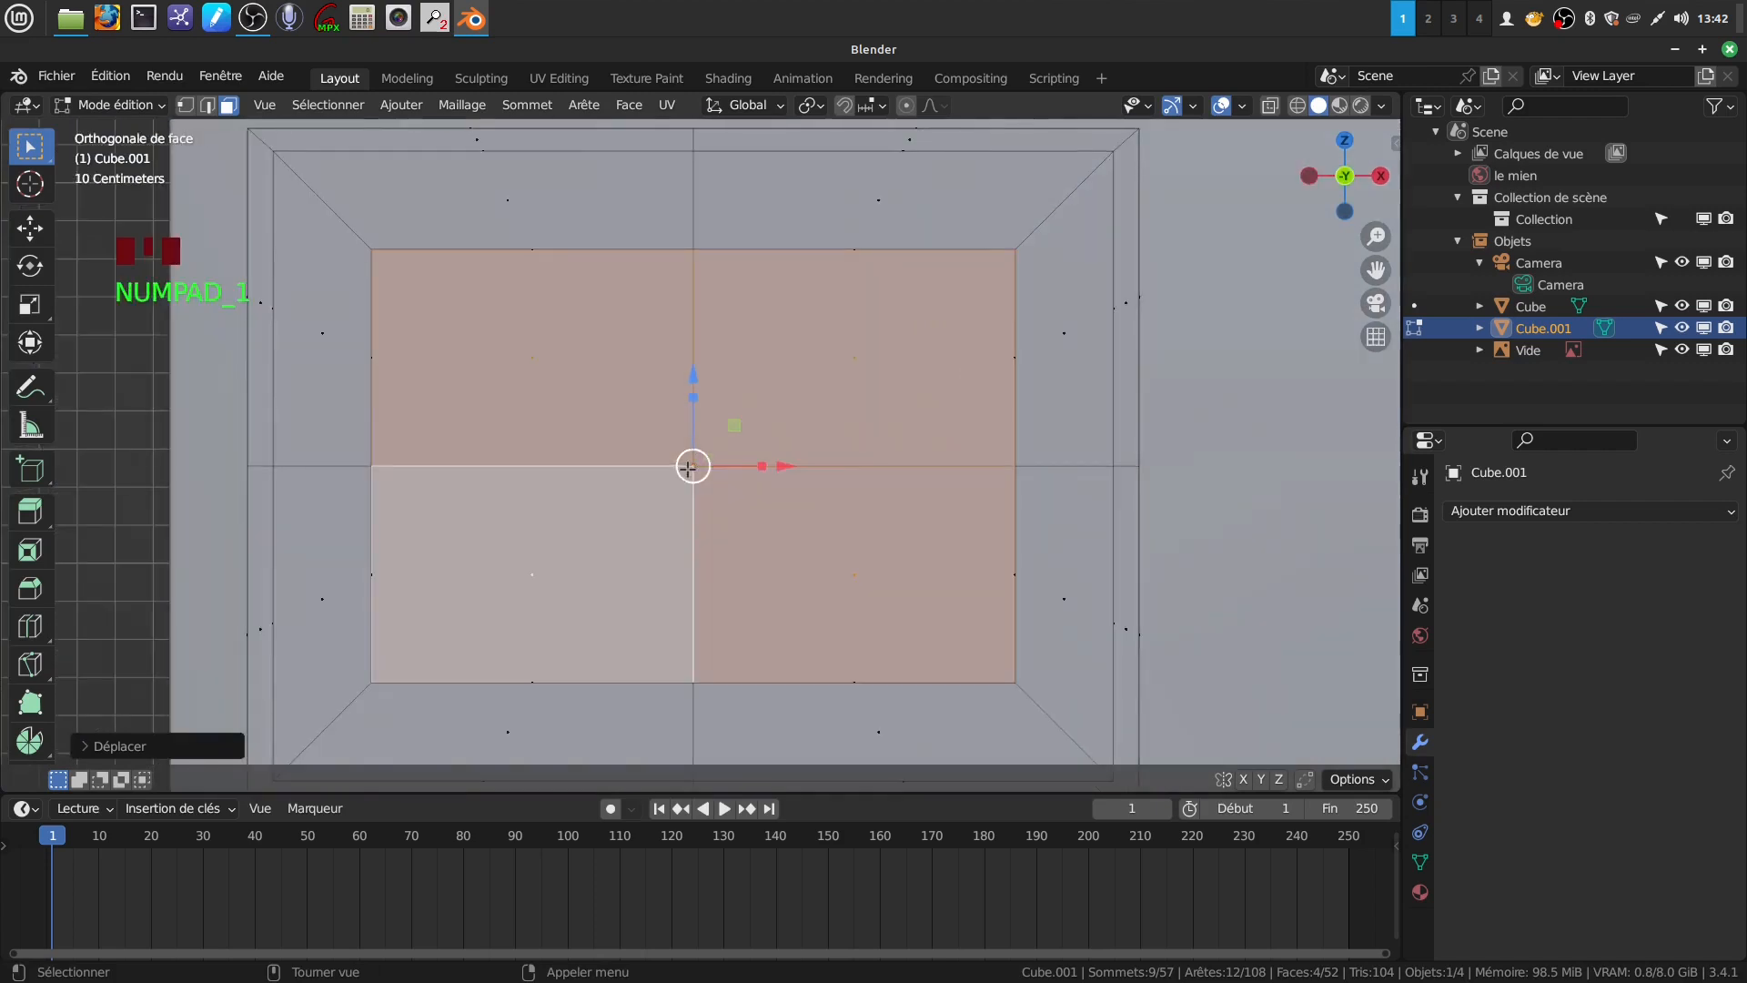
click(187, 107)
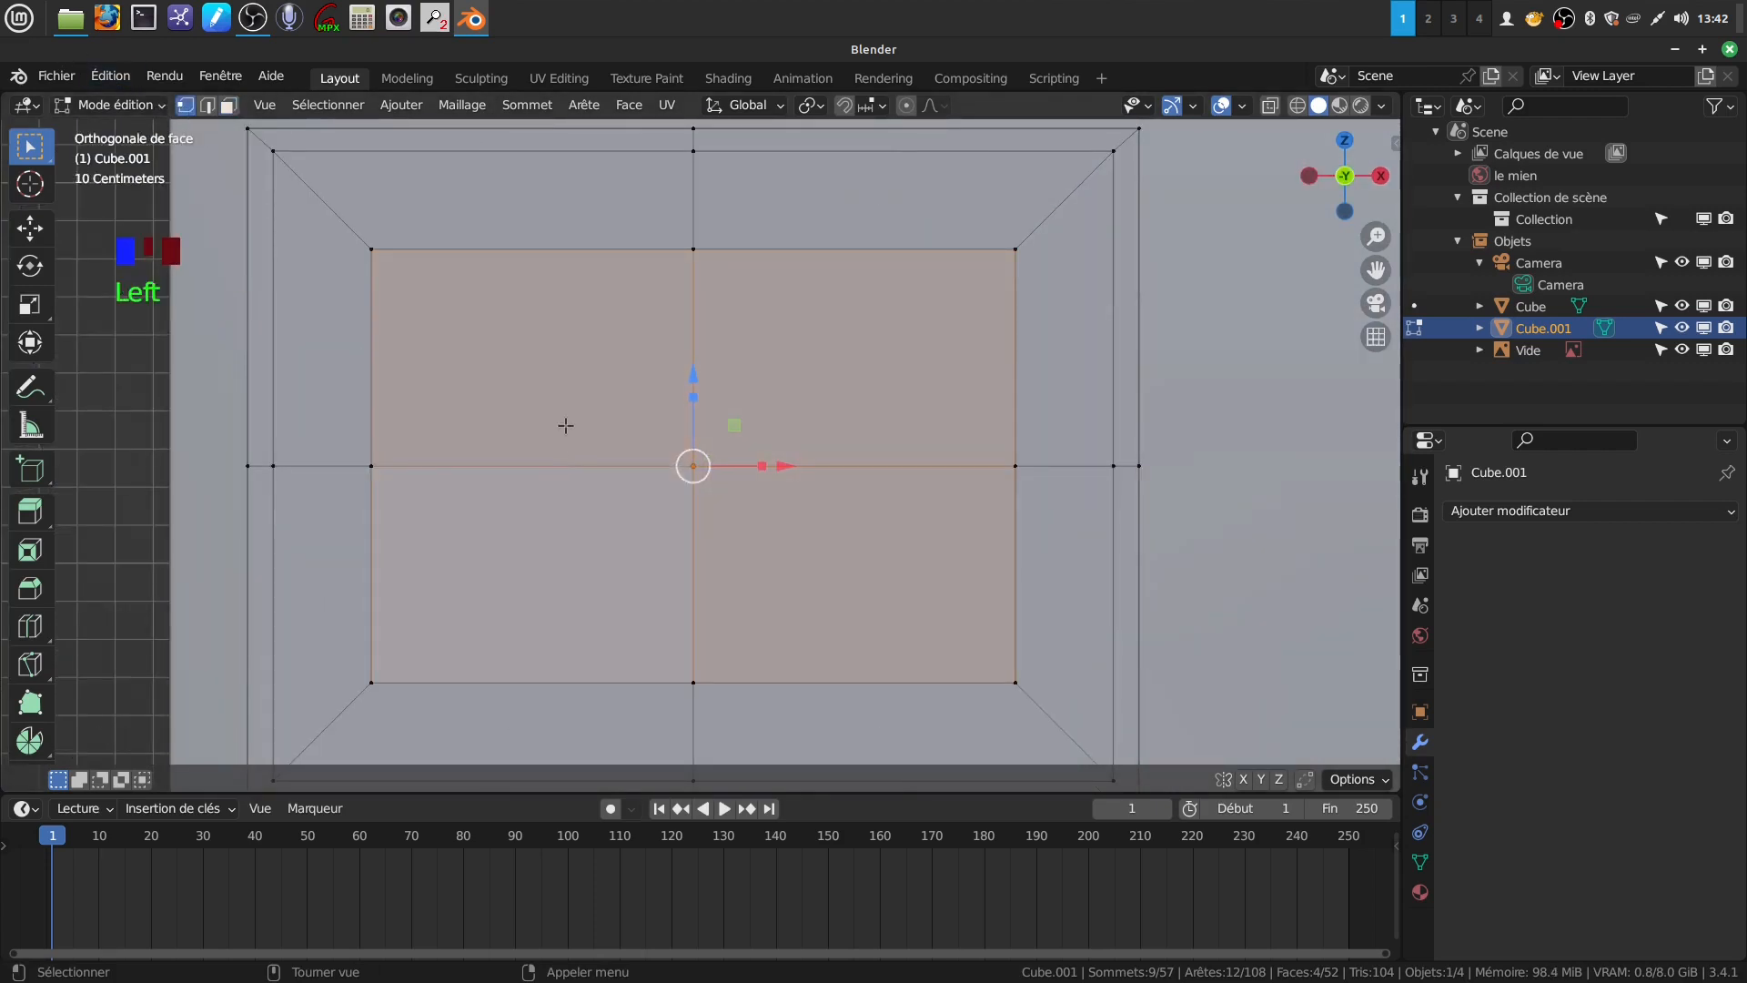
key(a)
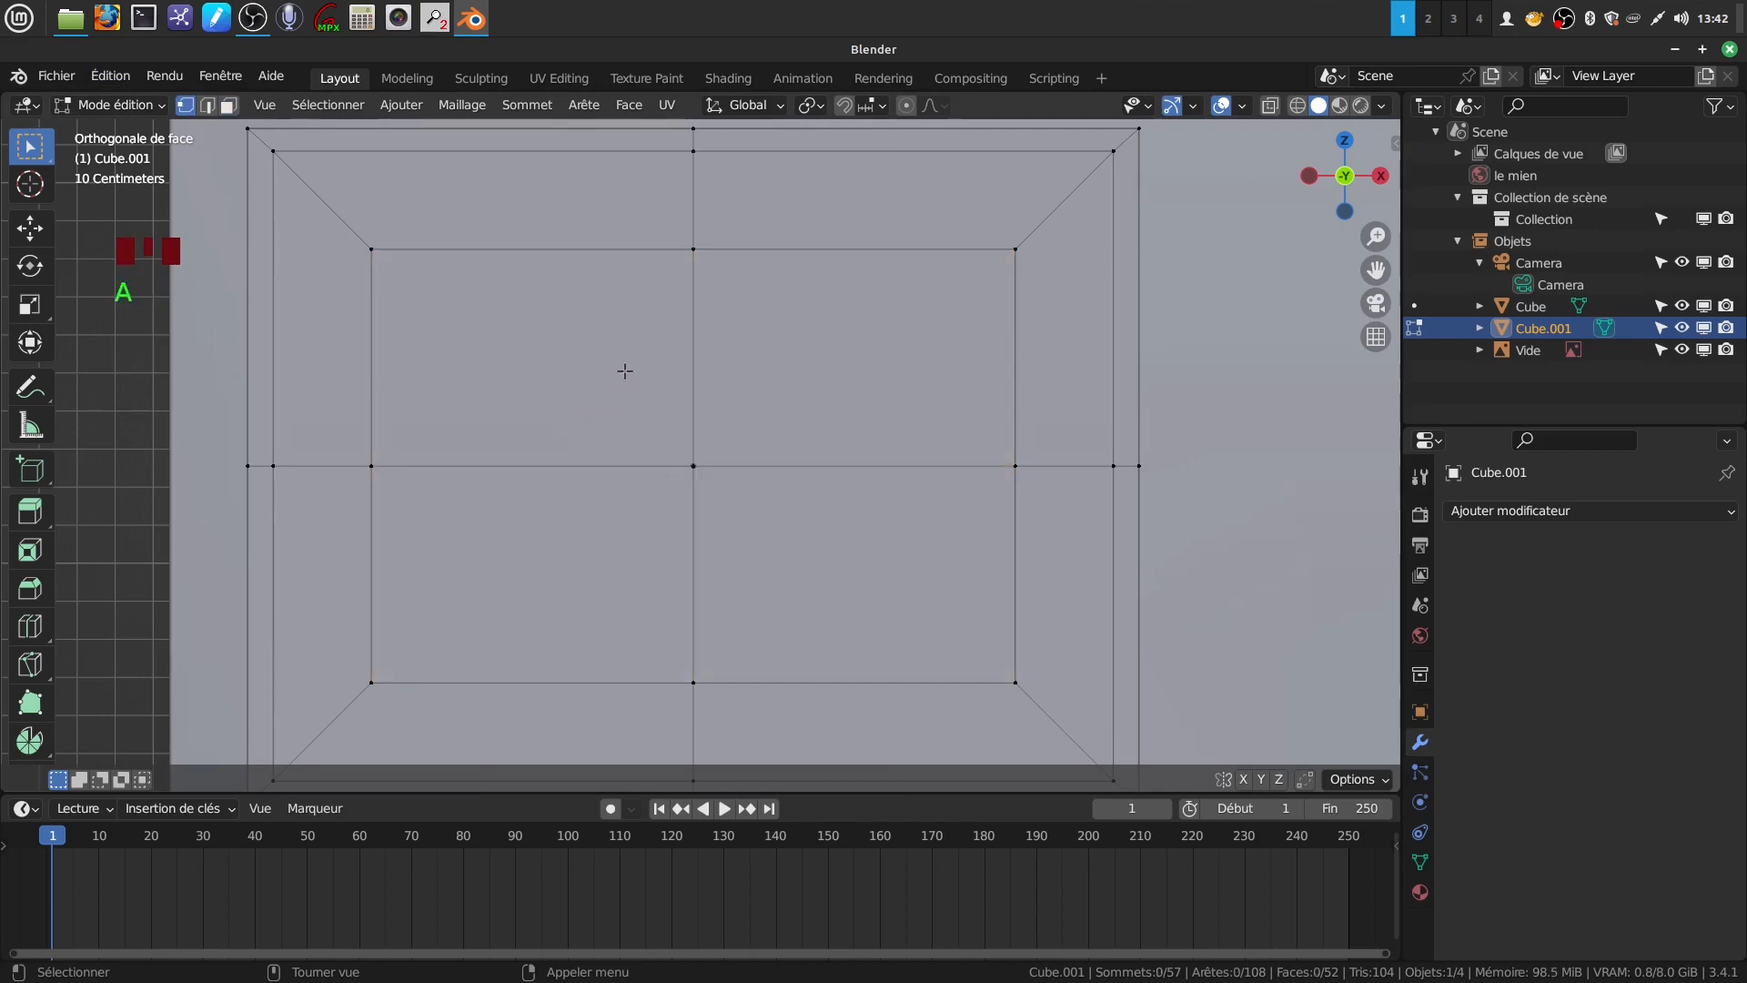
click(673, 265)
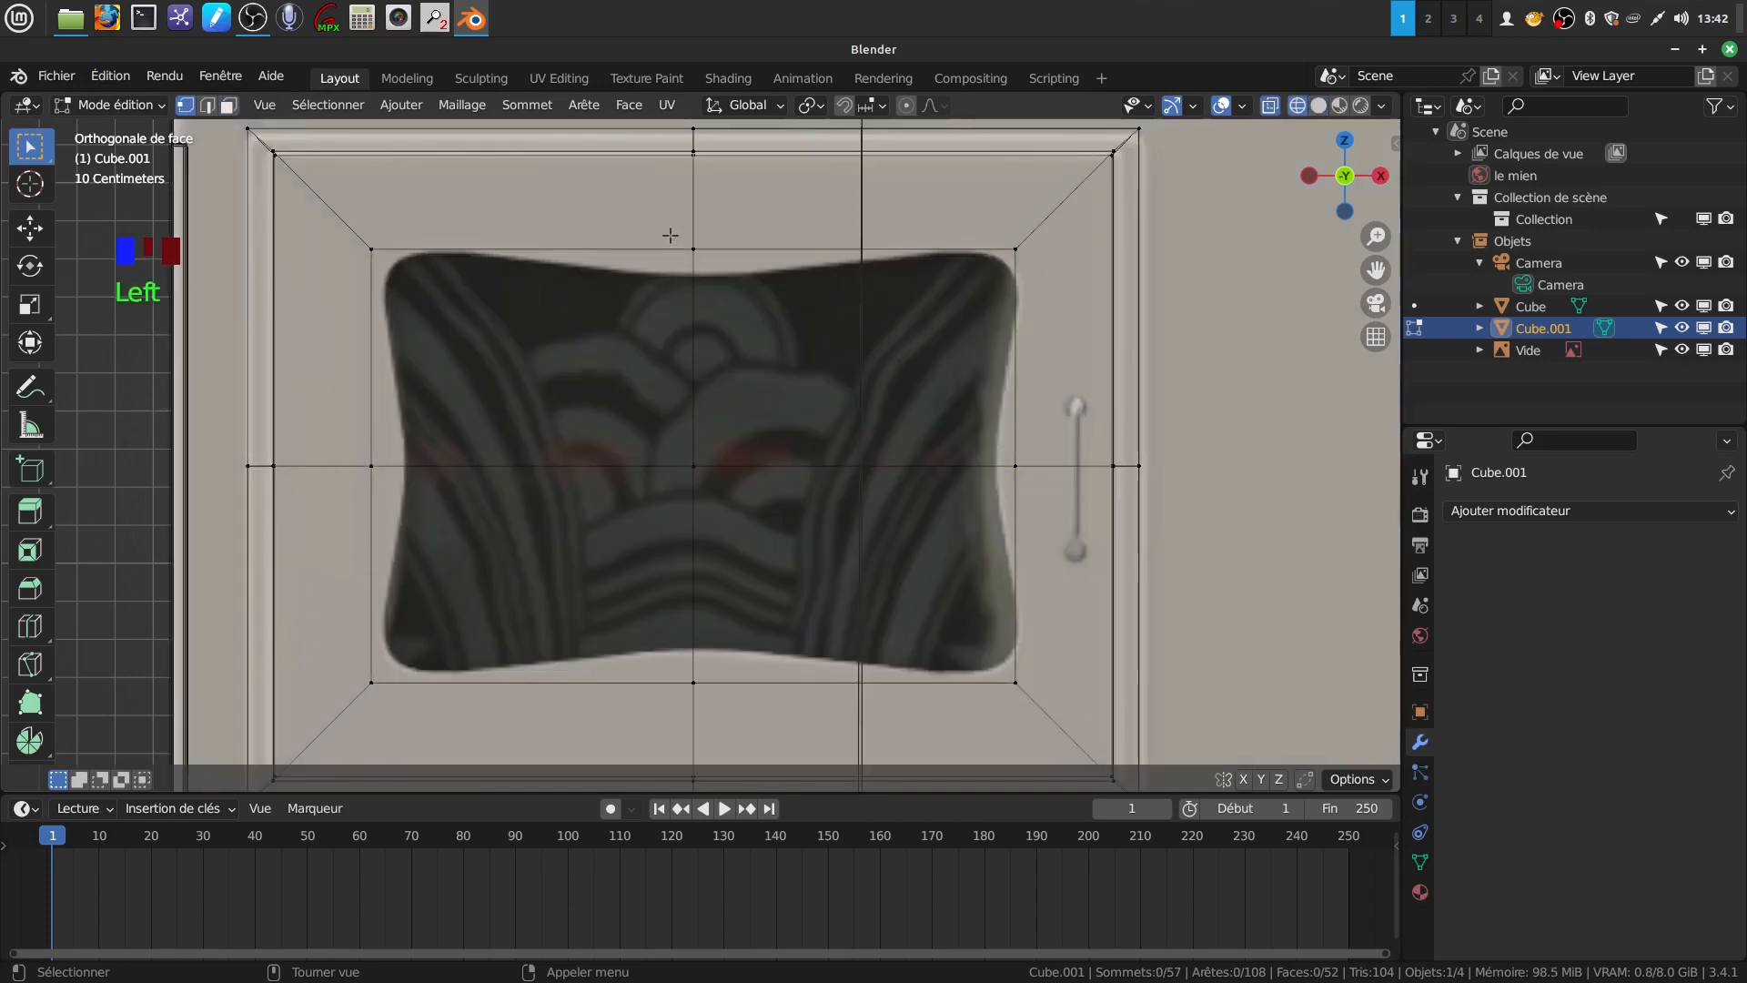
key(a)
key(c)
click(692, 259)
right_click(695, 284)
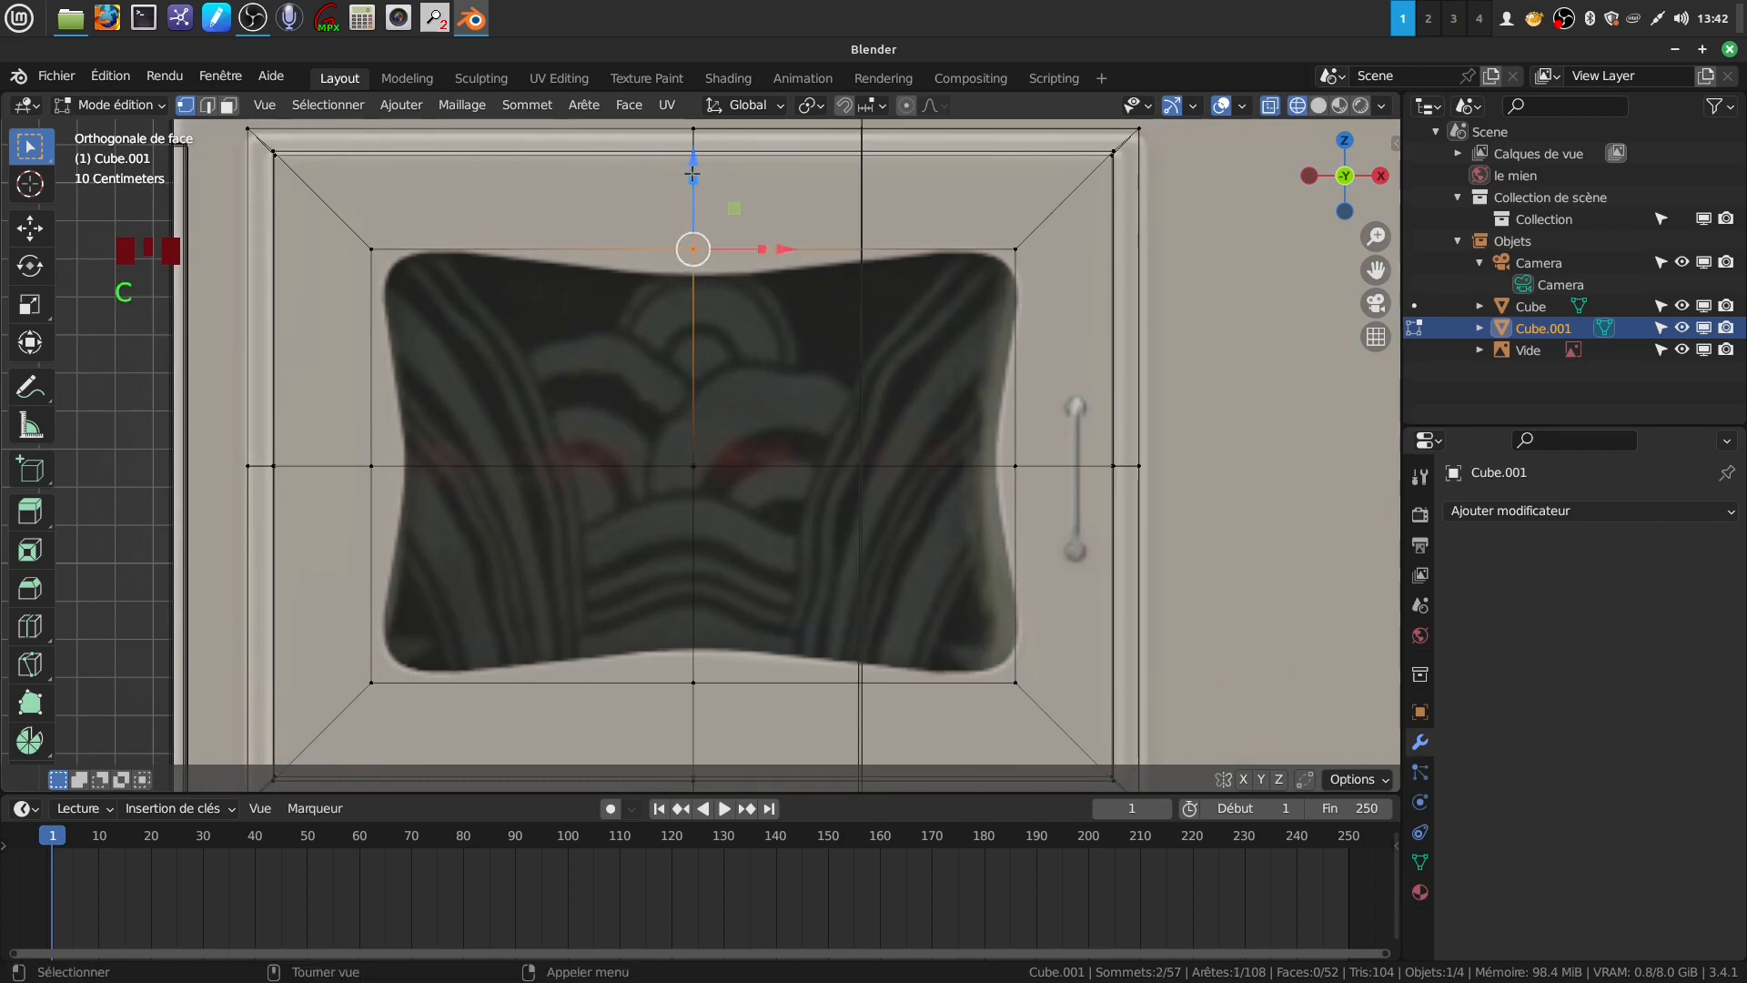
key(c)
click(701, 680)
right_click(701, 679)
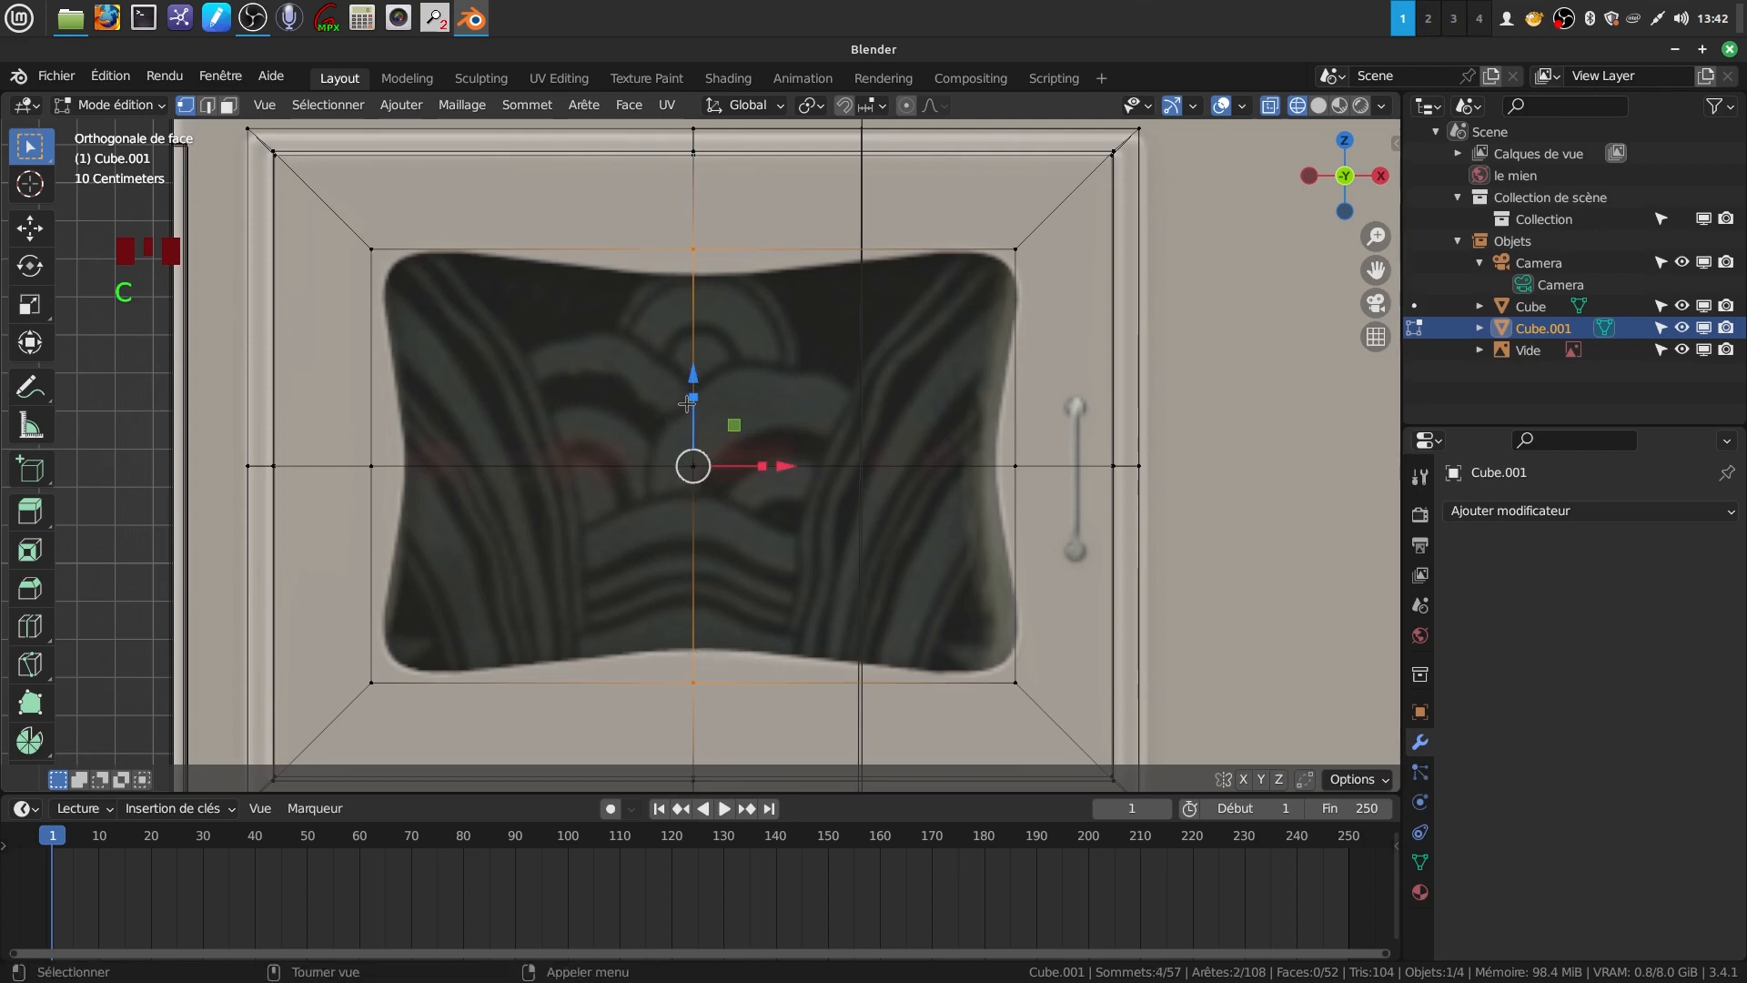
drag(693, 396, 694, 410)
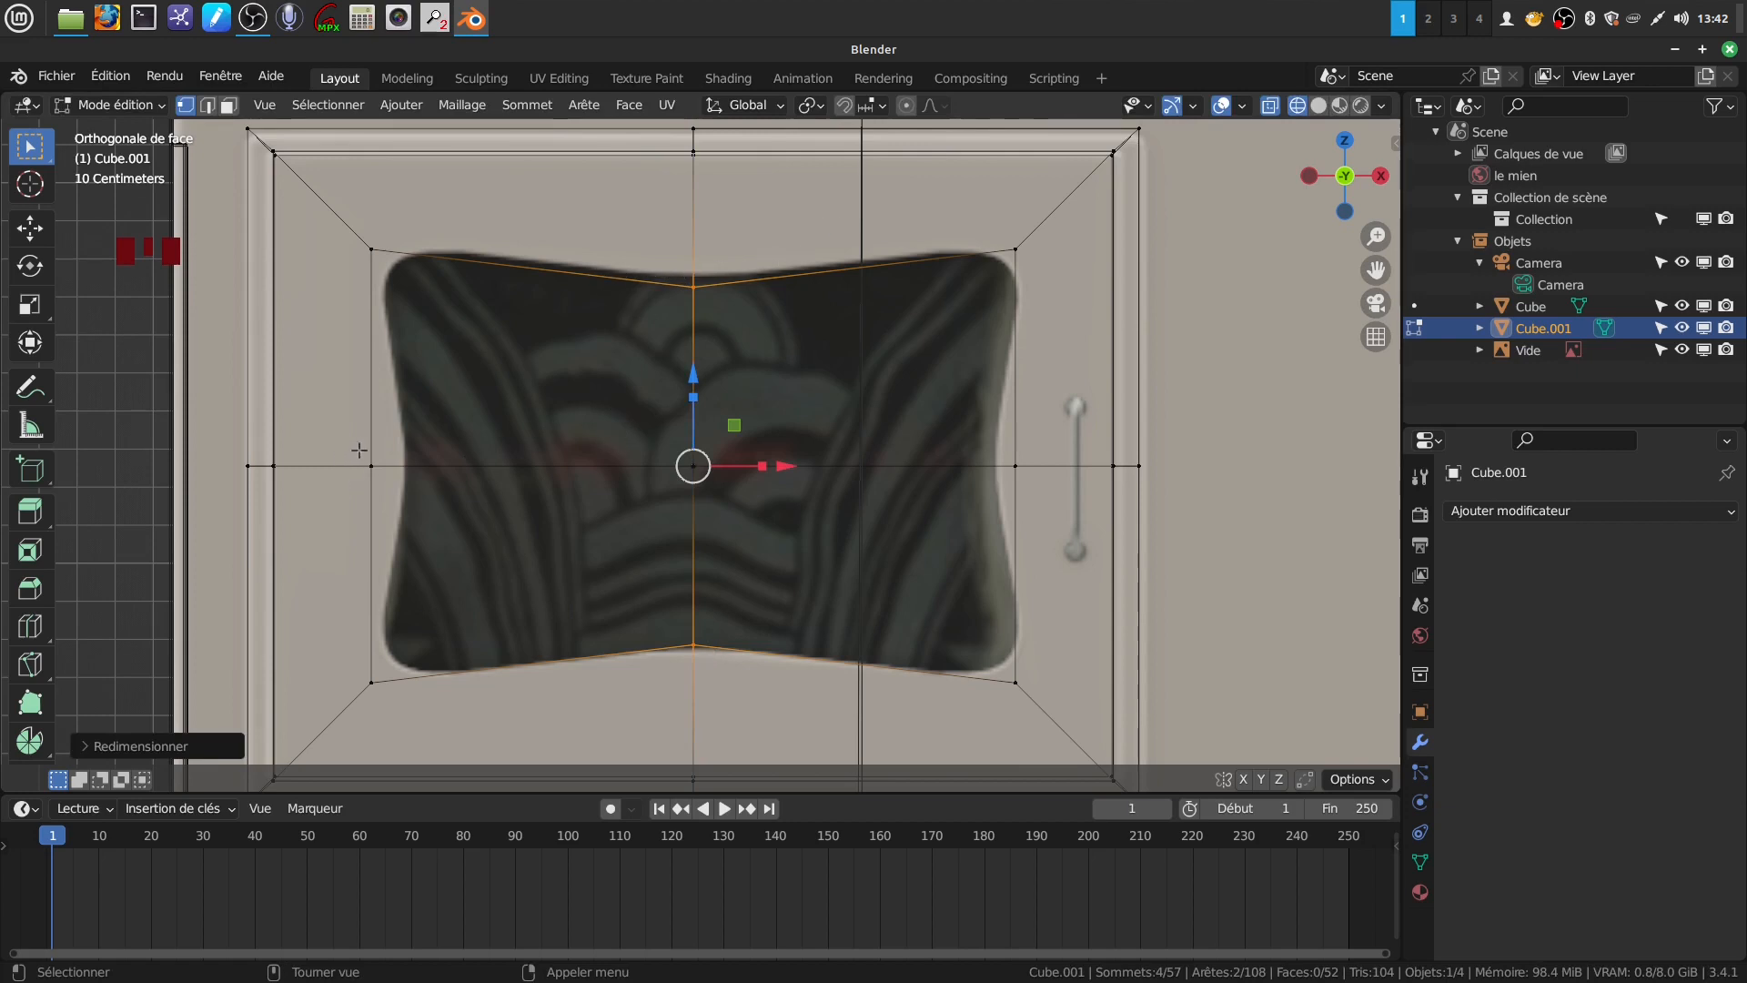
Select the midpoint vertices on both sides of the recess and scale them toward the centre along X to follow the reference
key(a)
key(c)
click(371, 465)
click(1002, 466)
right_click(1002, 467)
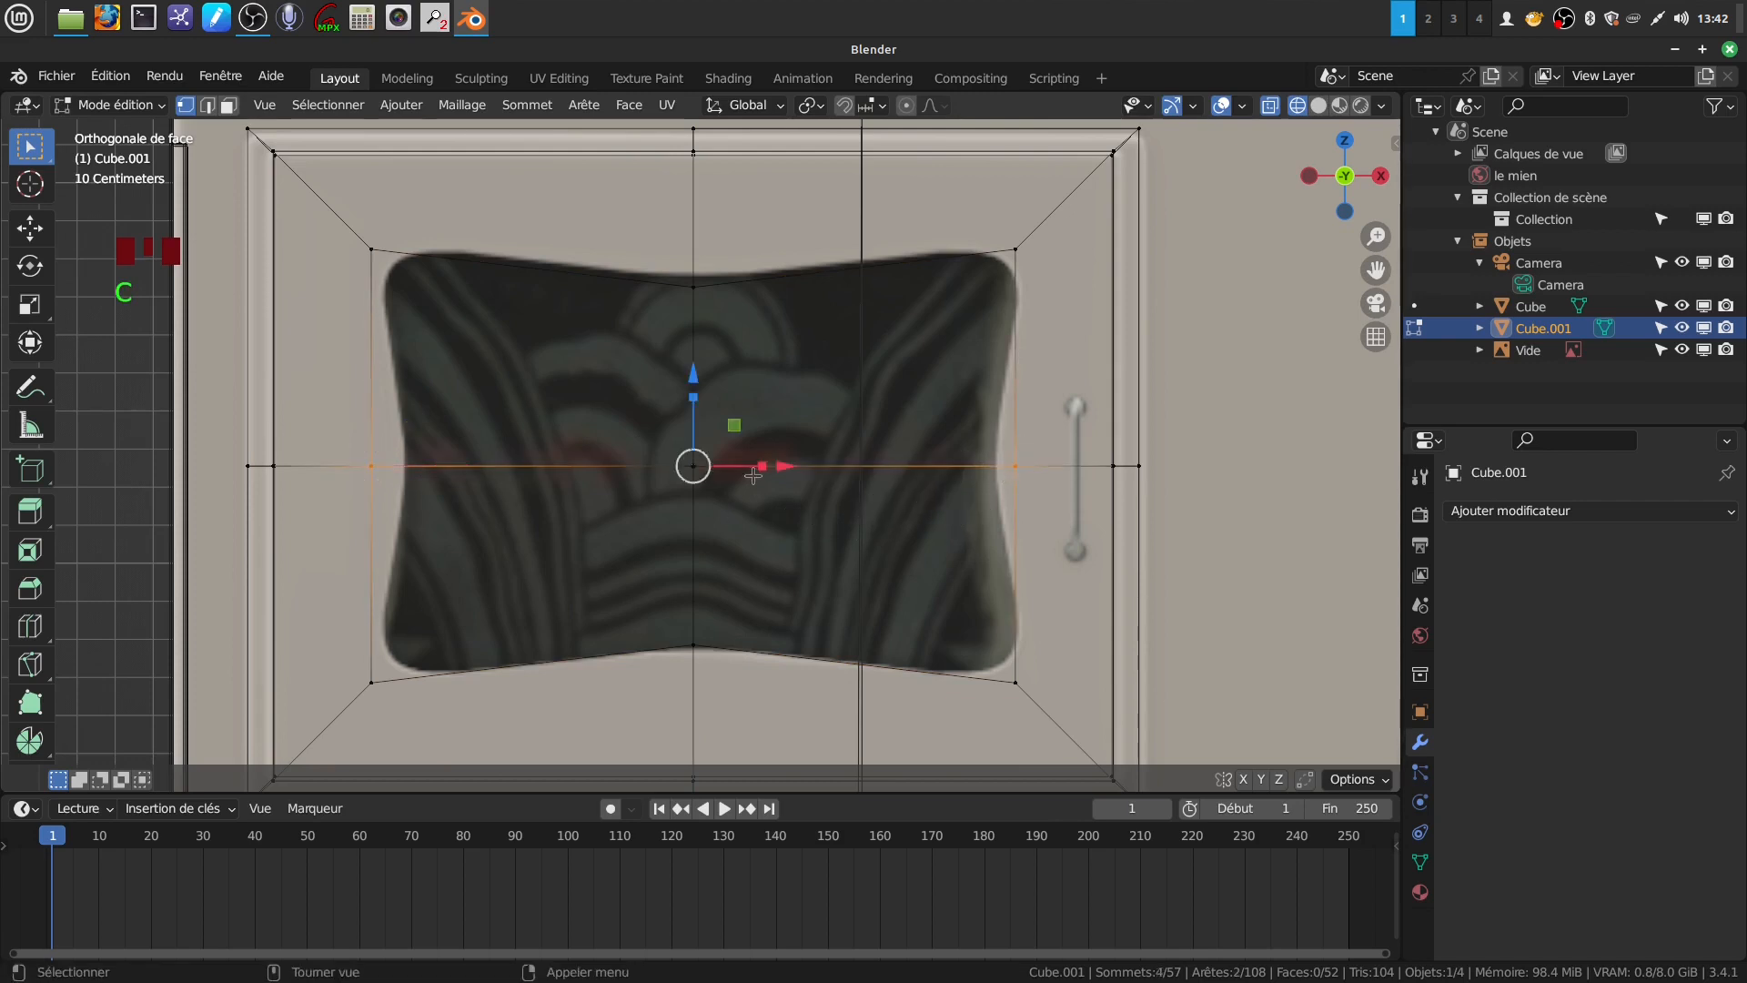
drag(763, 466, 763, 467)
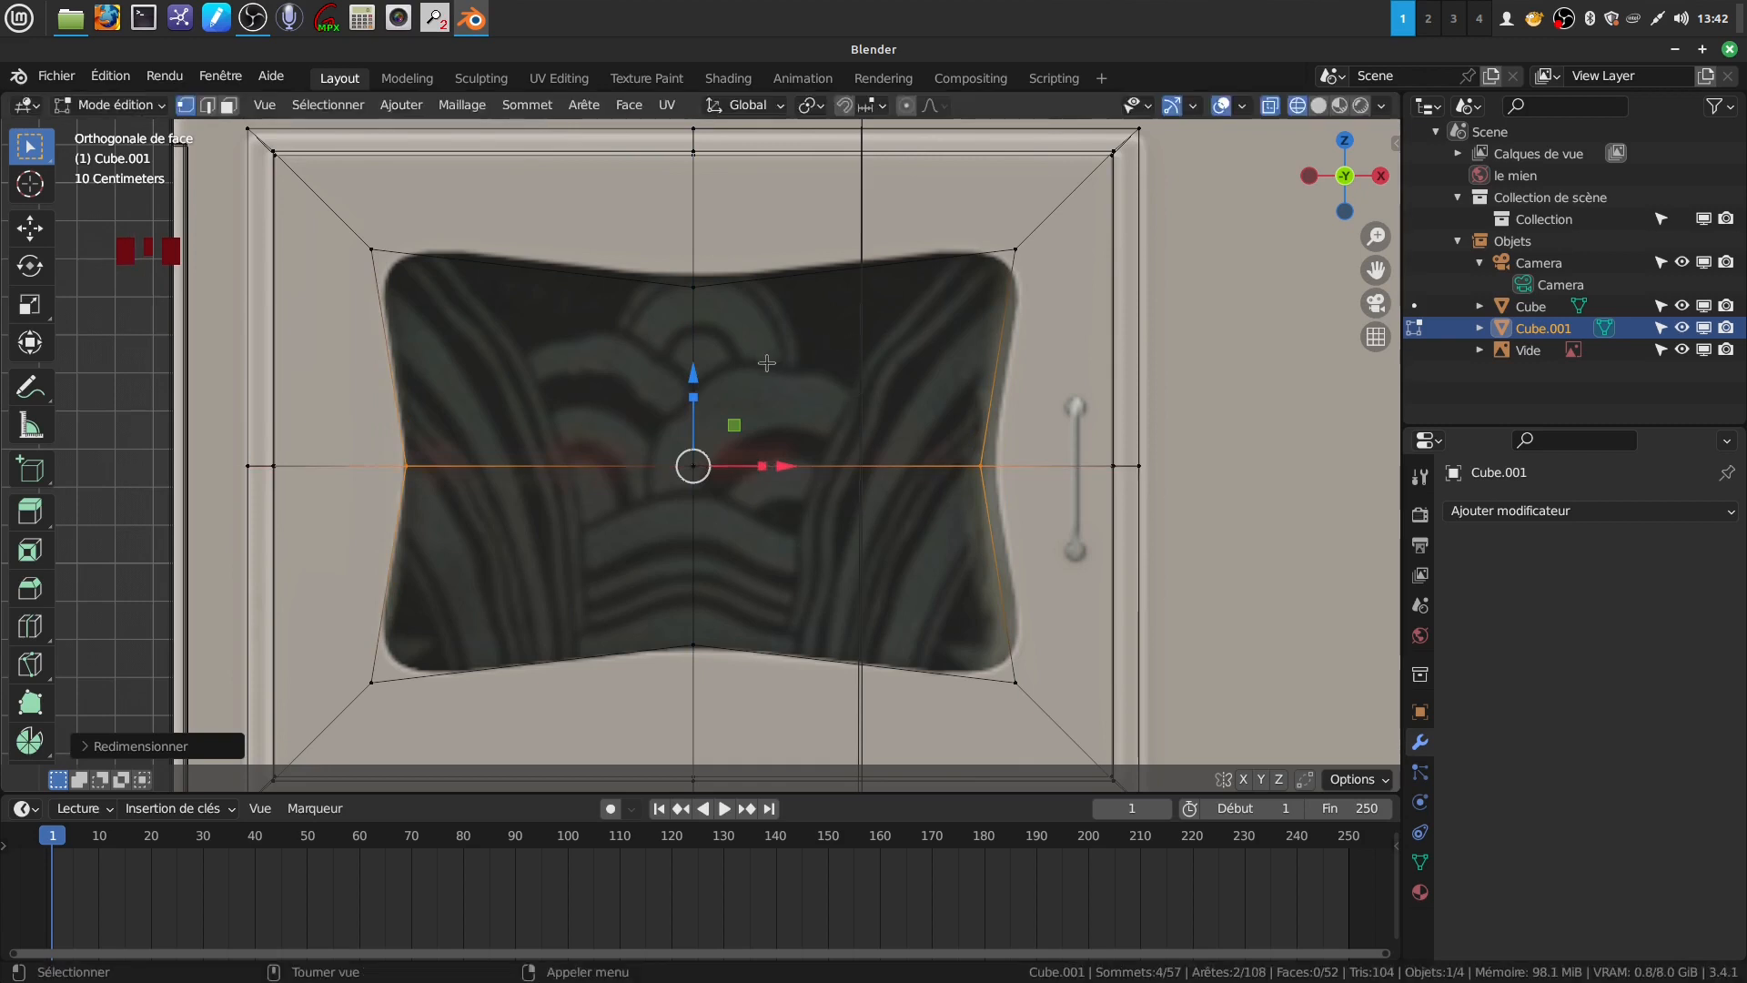
Restore solid shading and select the four short depth edges at the corners of the recess
key(z)
middle_drag(765, 339, 687, 467)
scroll(647, 350, up, 2)
click(208, 105)
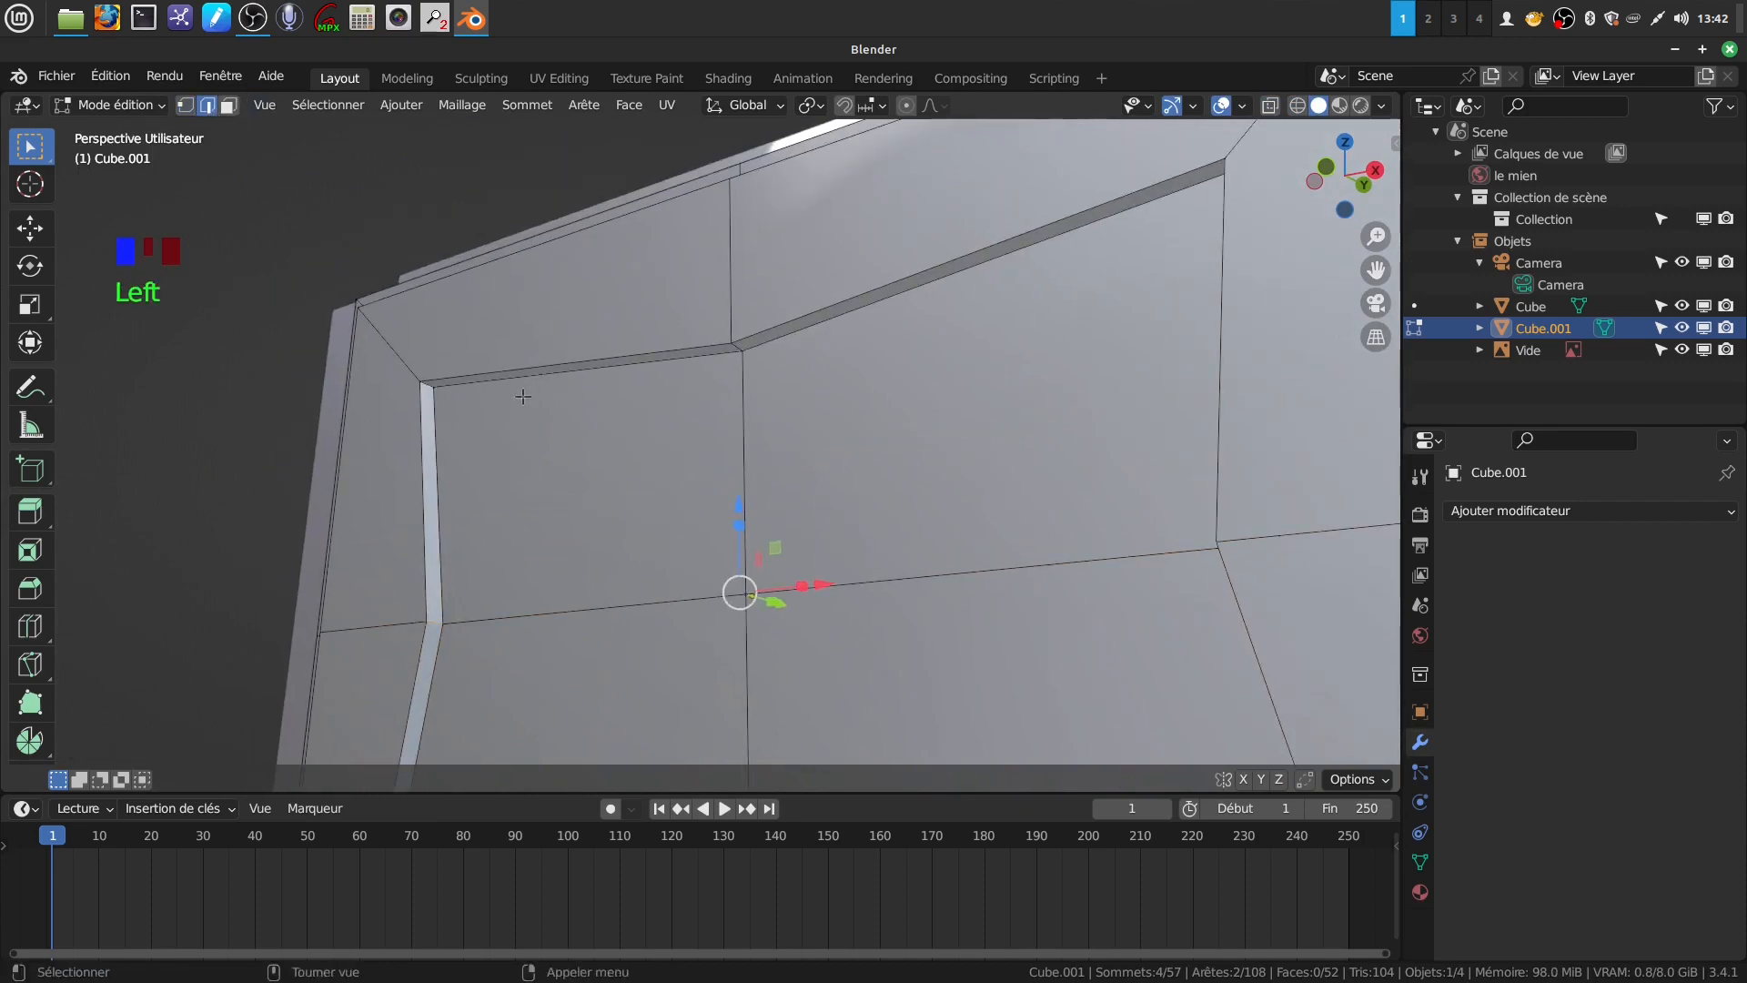
double_click(433, 382)
shift+middle_drag(432, 382, 447, 624)
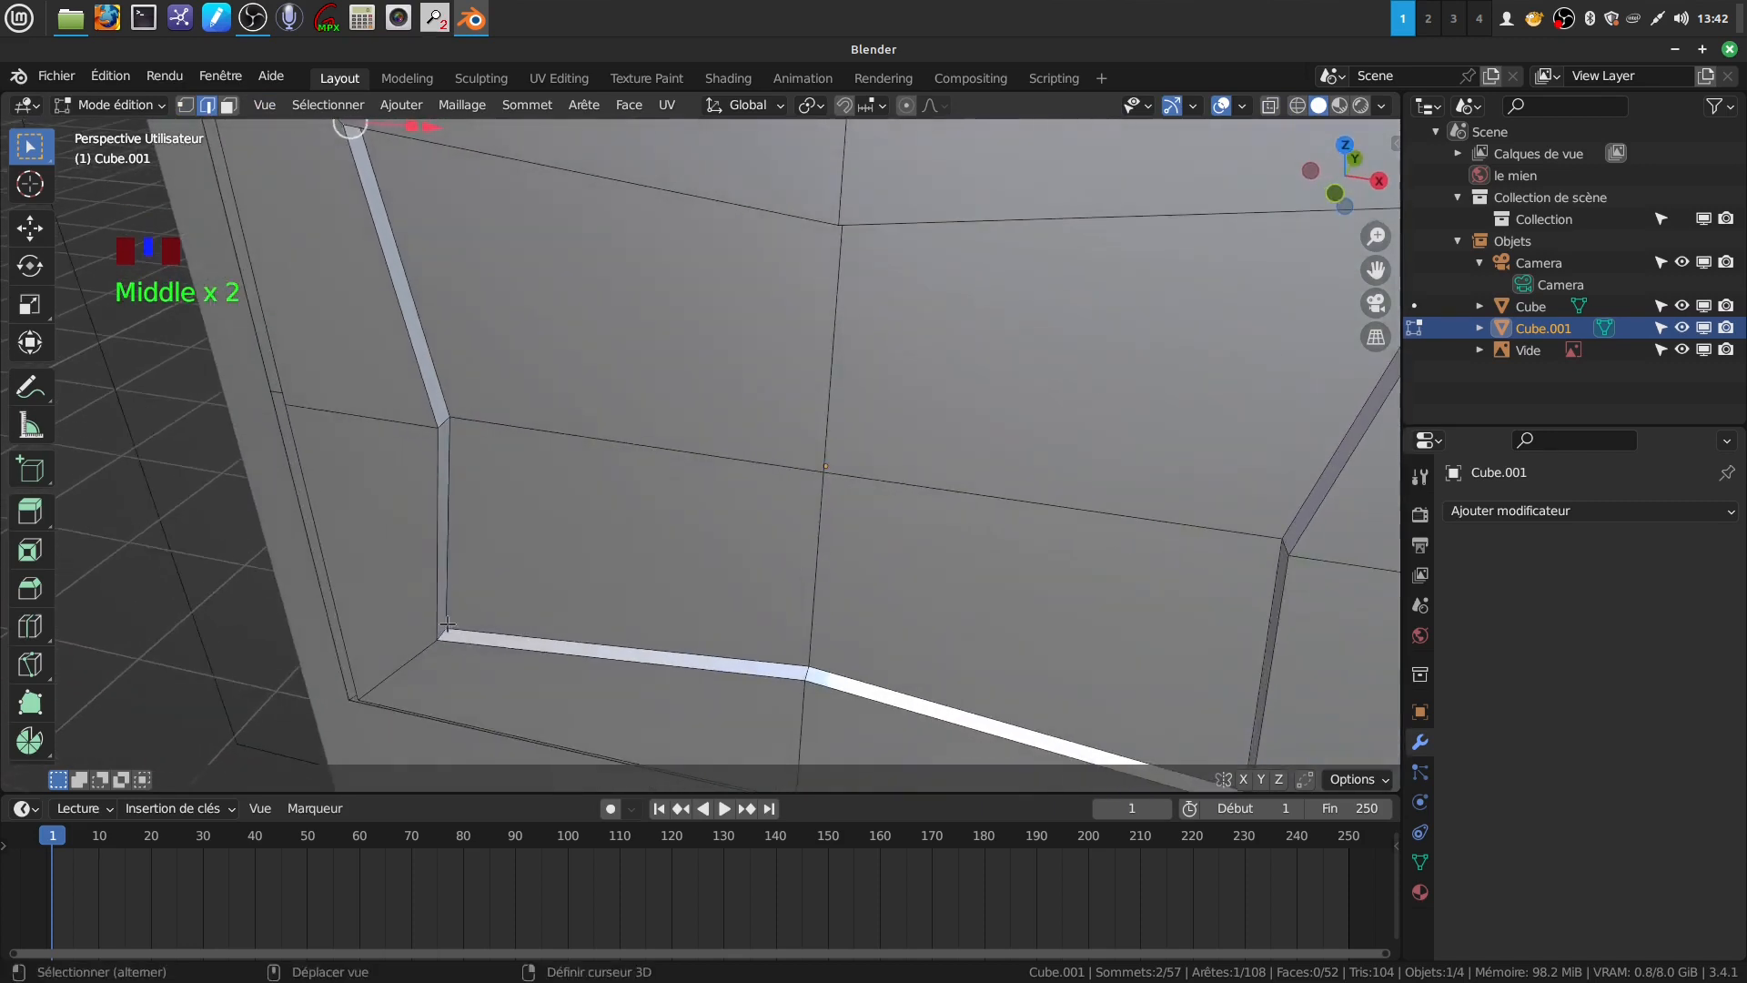
shift+click(443, 632)
middle_drag(909, 537, 1092, 582)
shift+middle_drag(1091, 583, 833, 556)
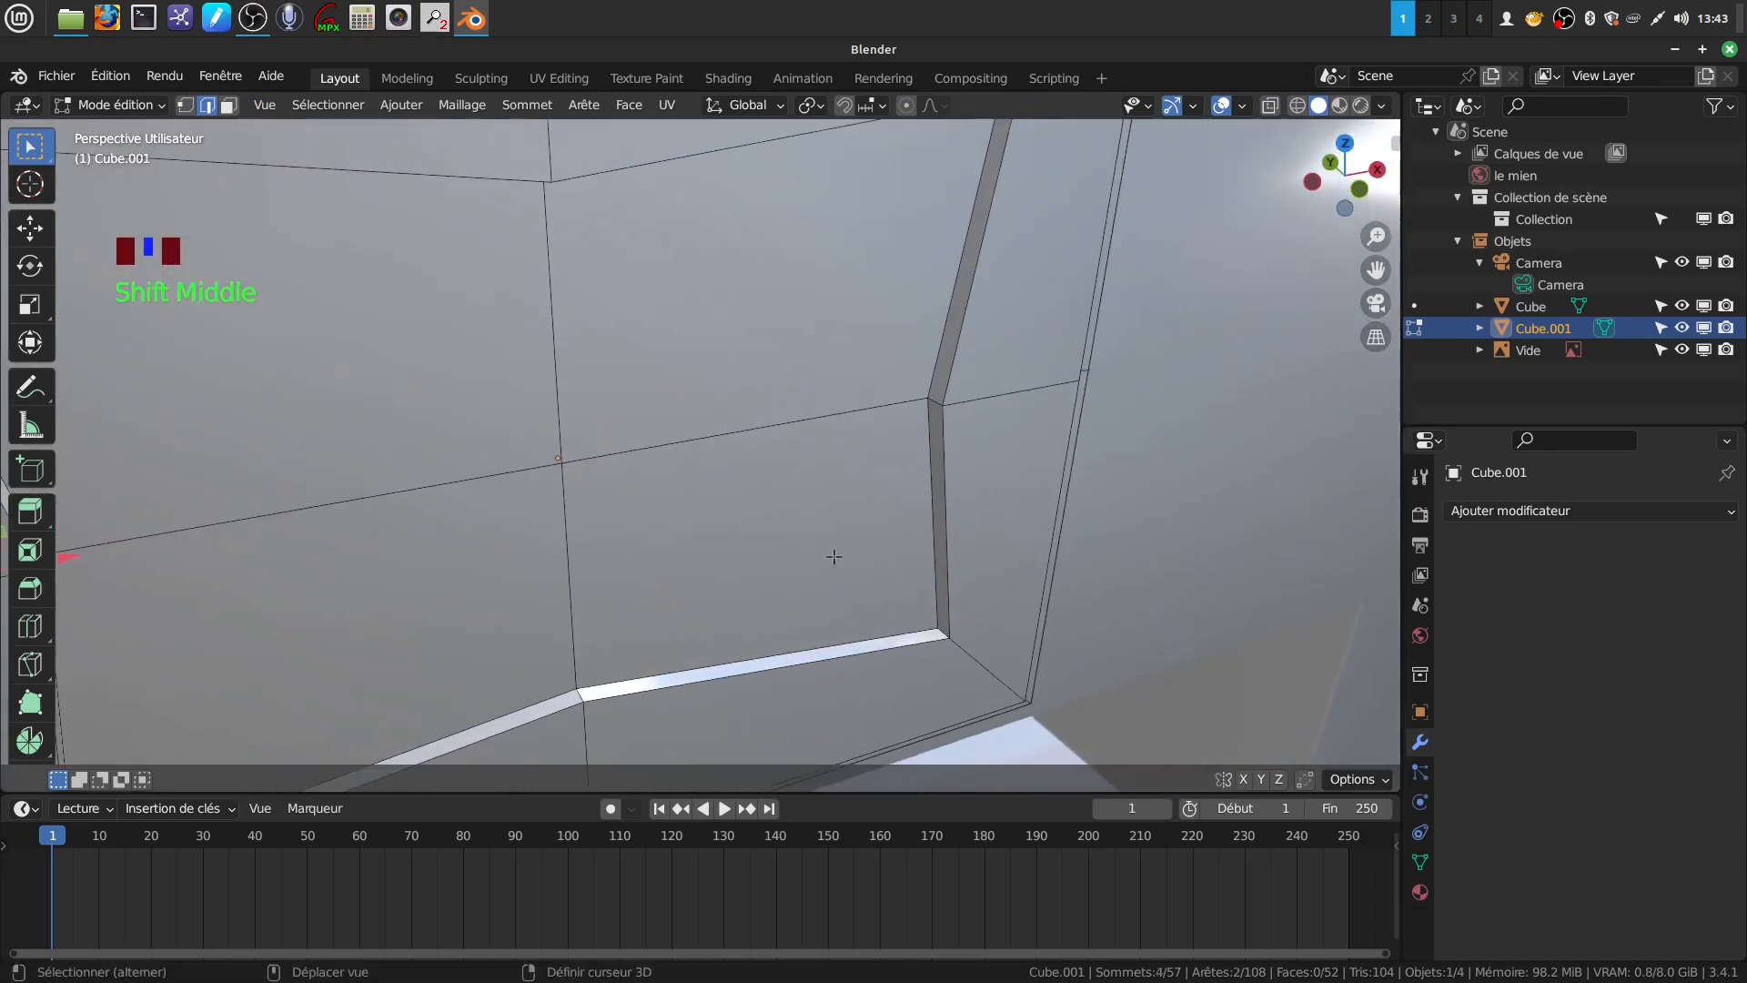
shift+click(942, 626)
middle_drag(873, 476, 774, 552)
scroll(1039, 389, up, 3)
shift+click(1060, 374)
Apply the door's rotation and scale in Object mode, and return to Edit mode
key(Tab)
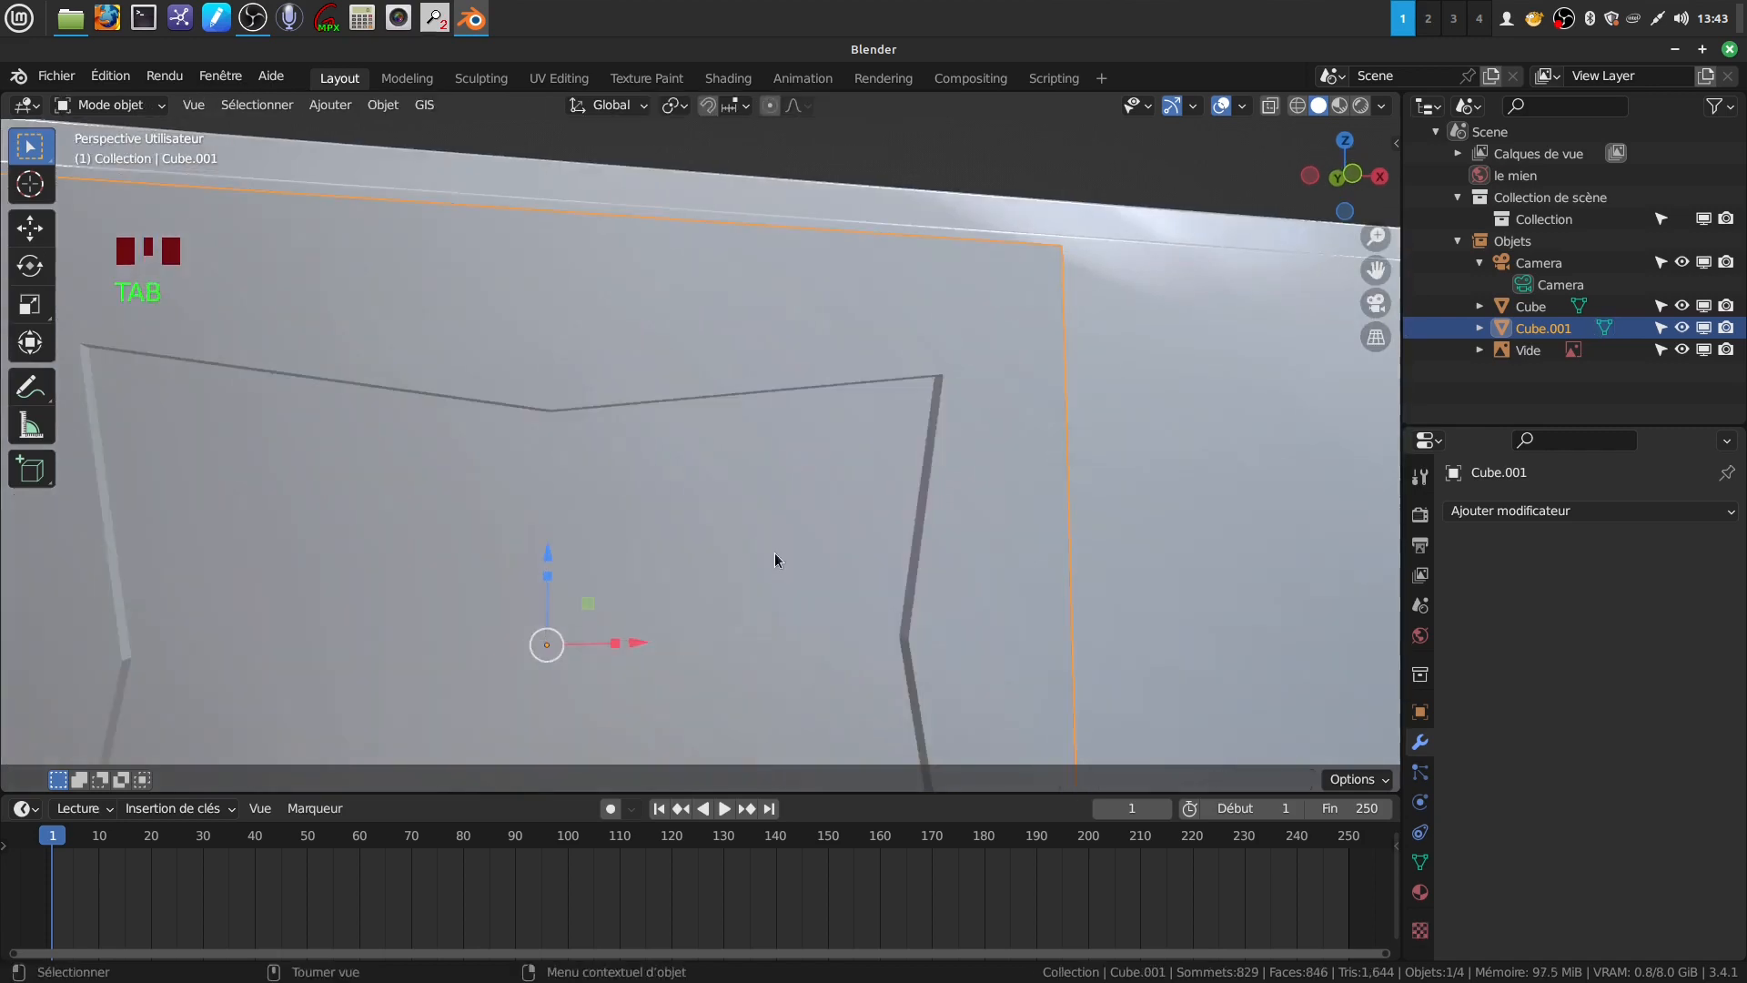
key(ctrl+a)
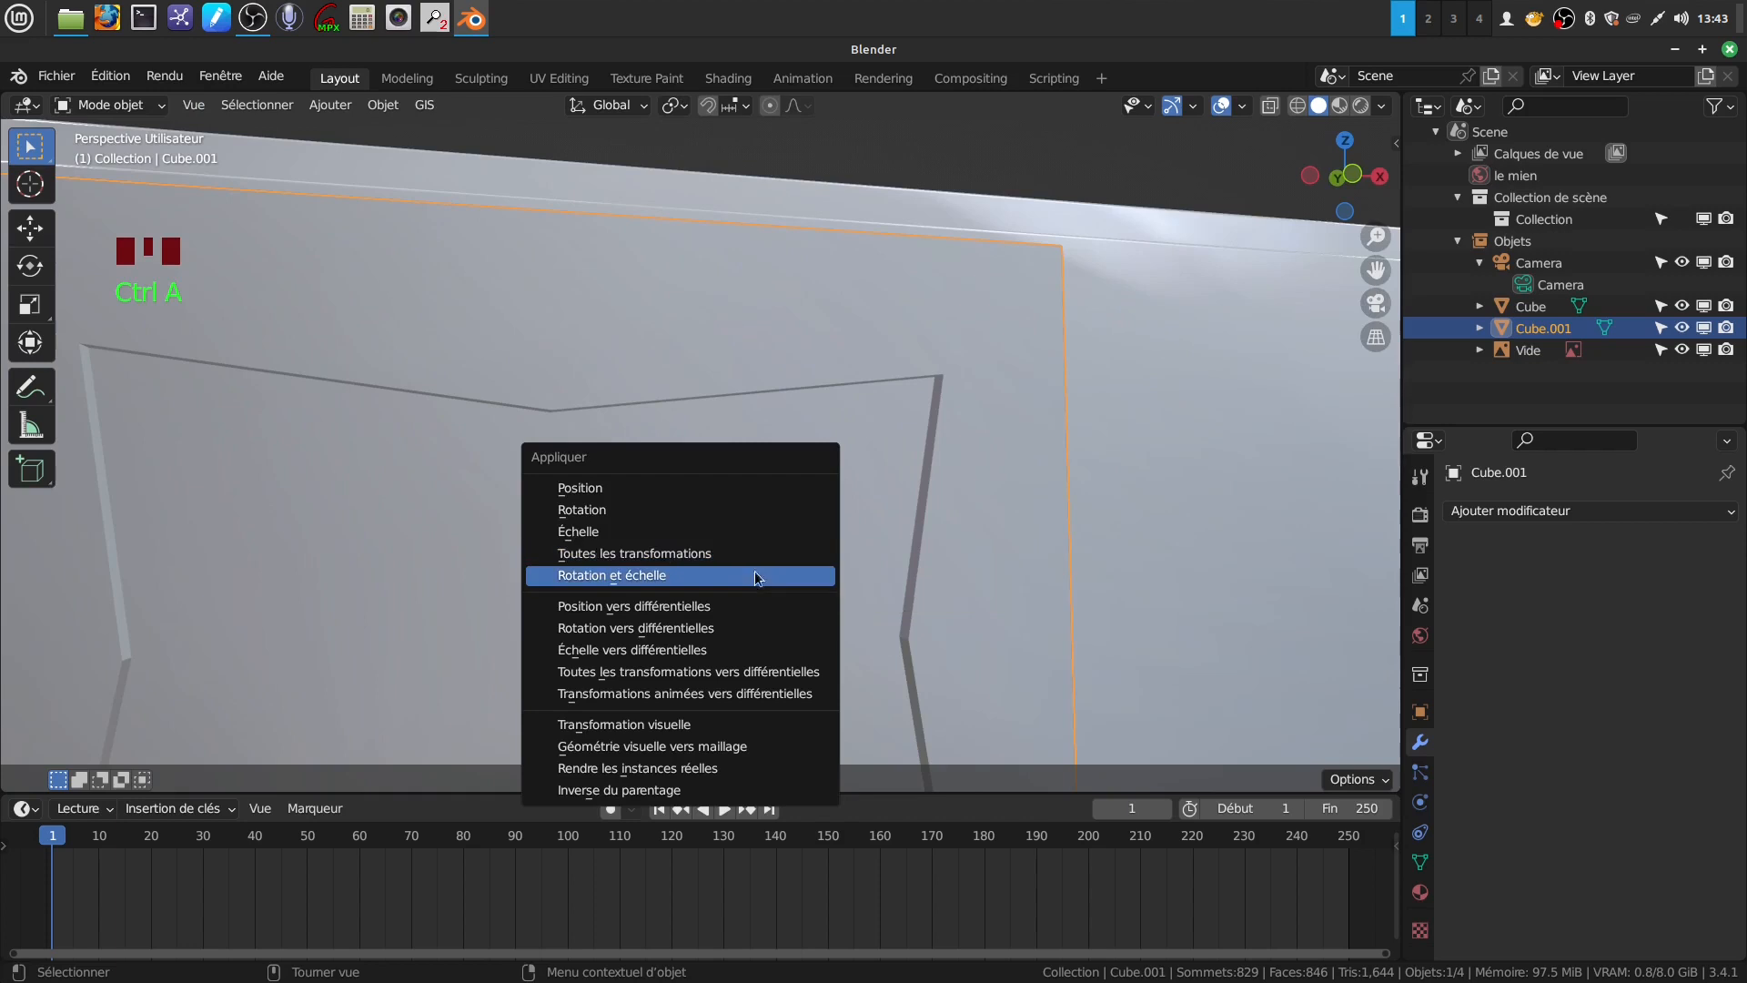
click(760, 575)
key(Tab)
Bevel the four selected recess corner edges with 8 segments and a width of about 0.112 m
shift+middle_drag(788, 510, 696, 456)
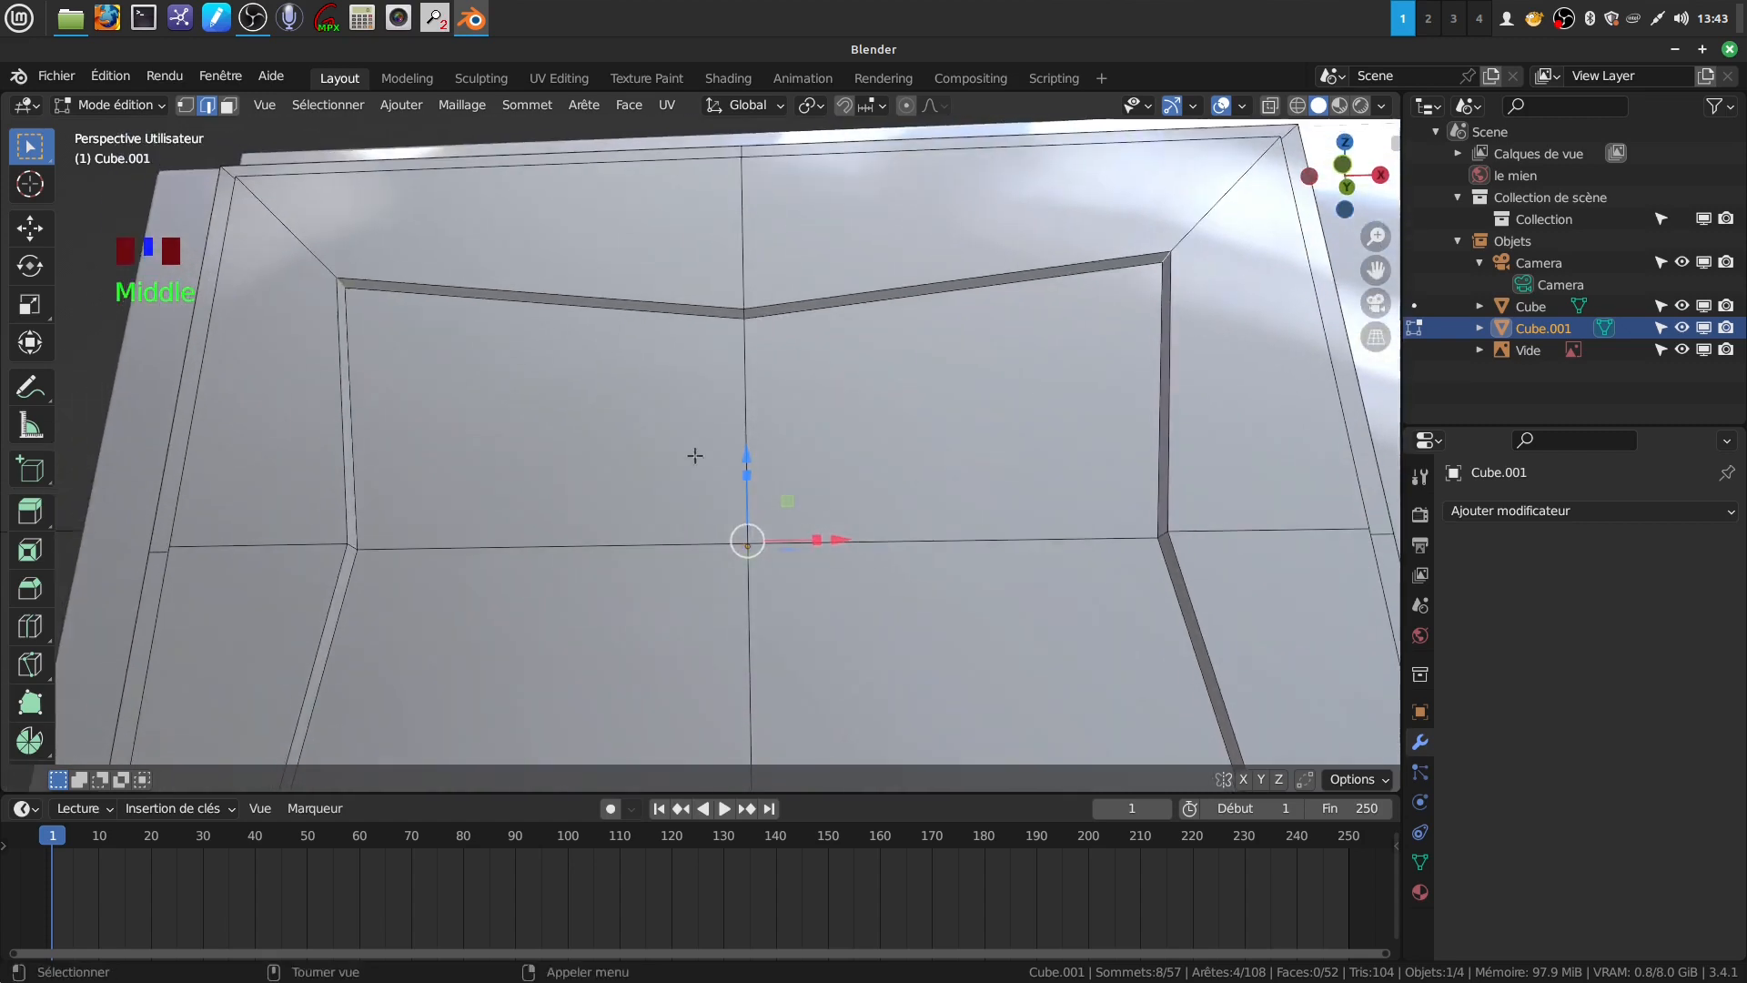
key(ctrl+b)
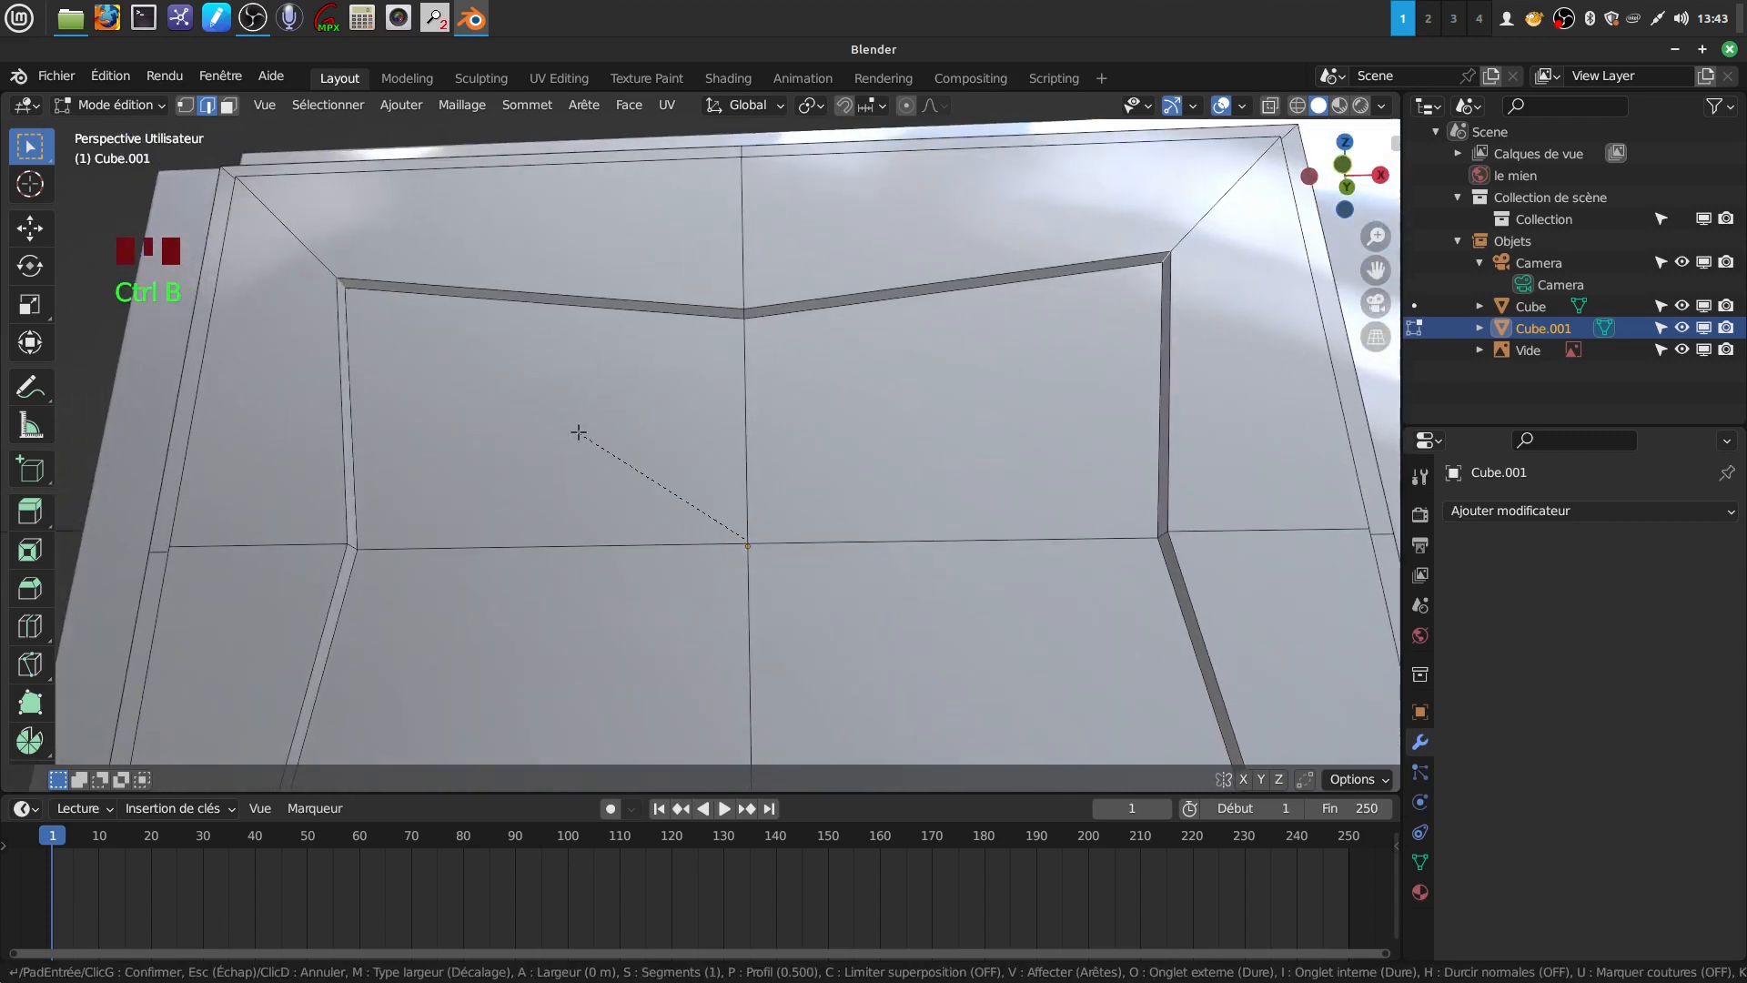
scroll(573, 430, up, 3)
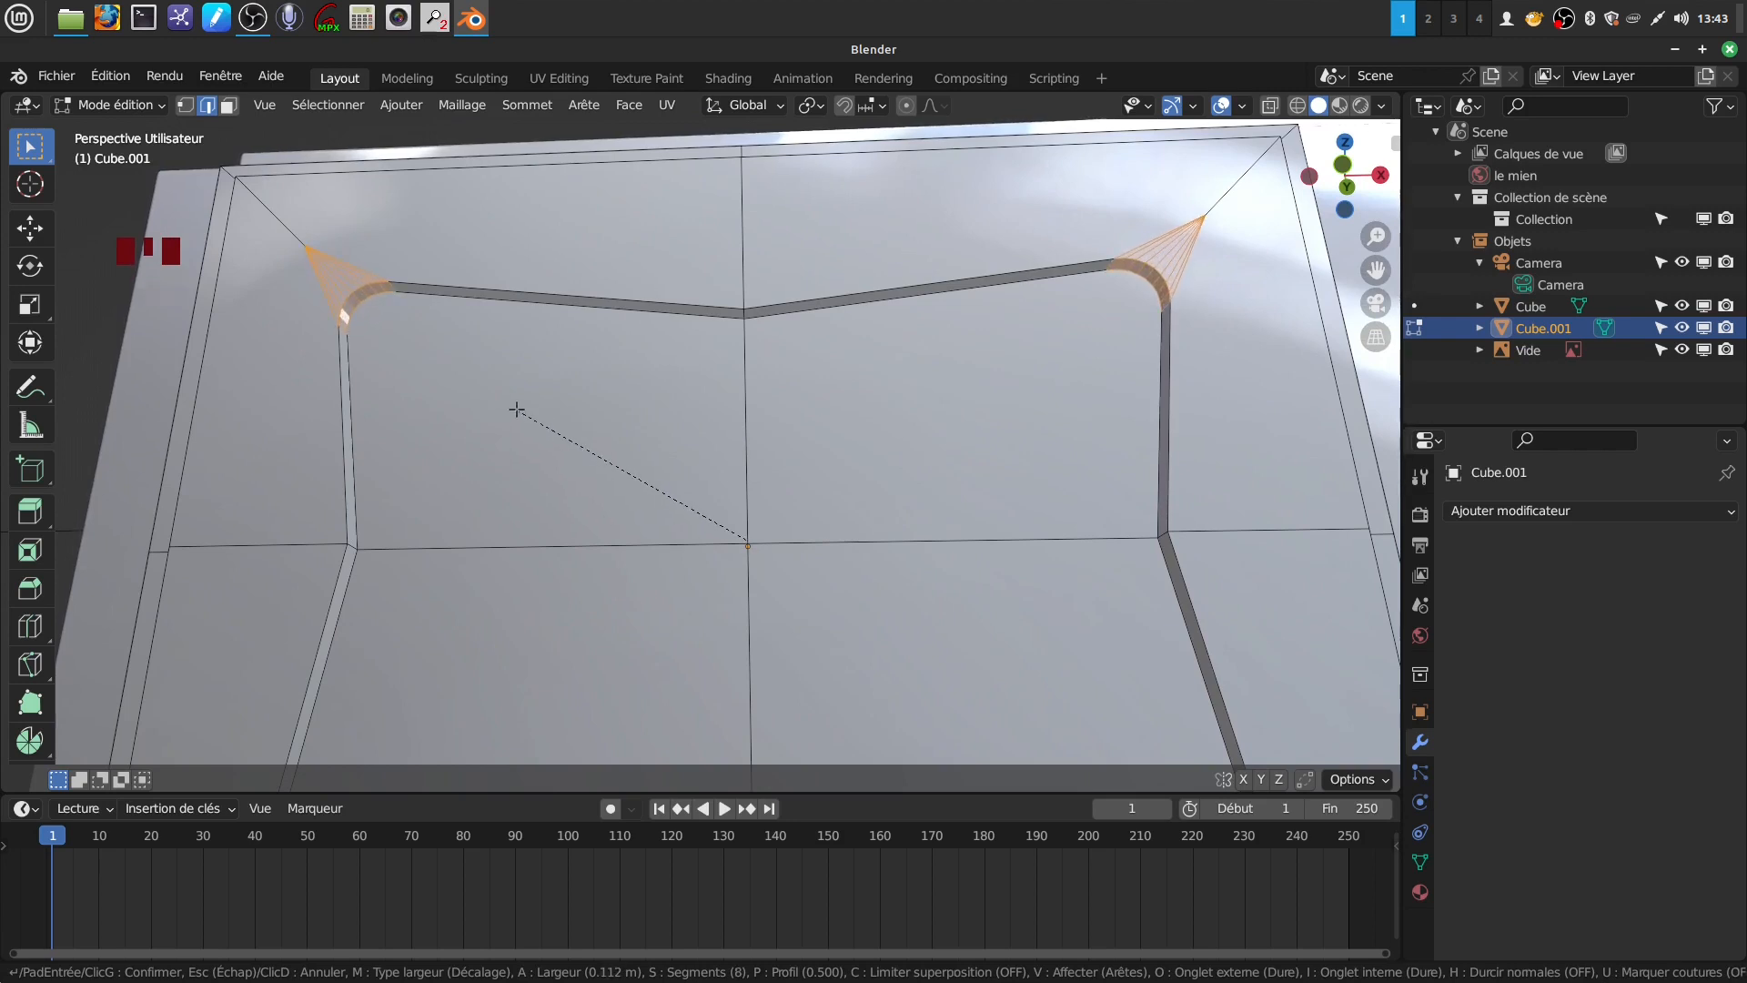
click(516, 409)
Select the short depth edges midway along both sides of the recess and bevel them with 9 segments, about 0.133 m wide
middle_drag(742, 390, 464, 541)
click(489, 528)
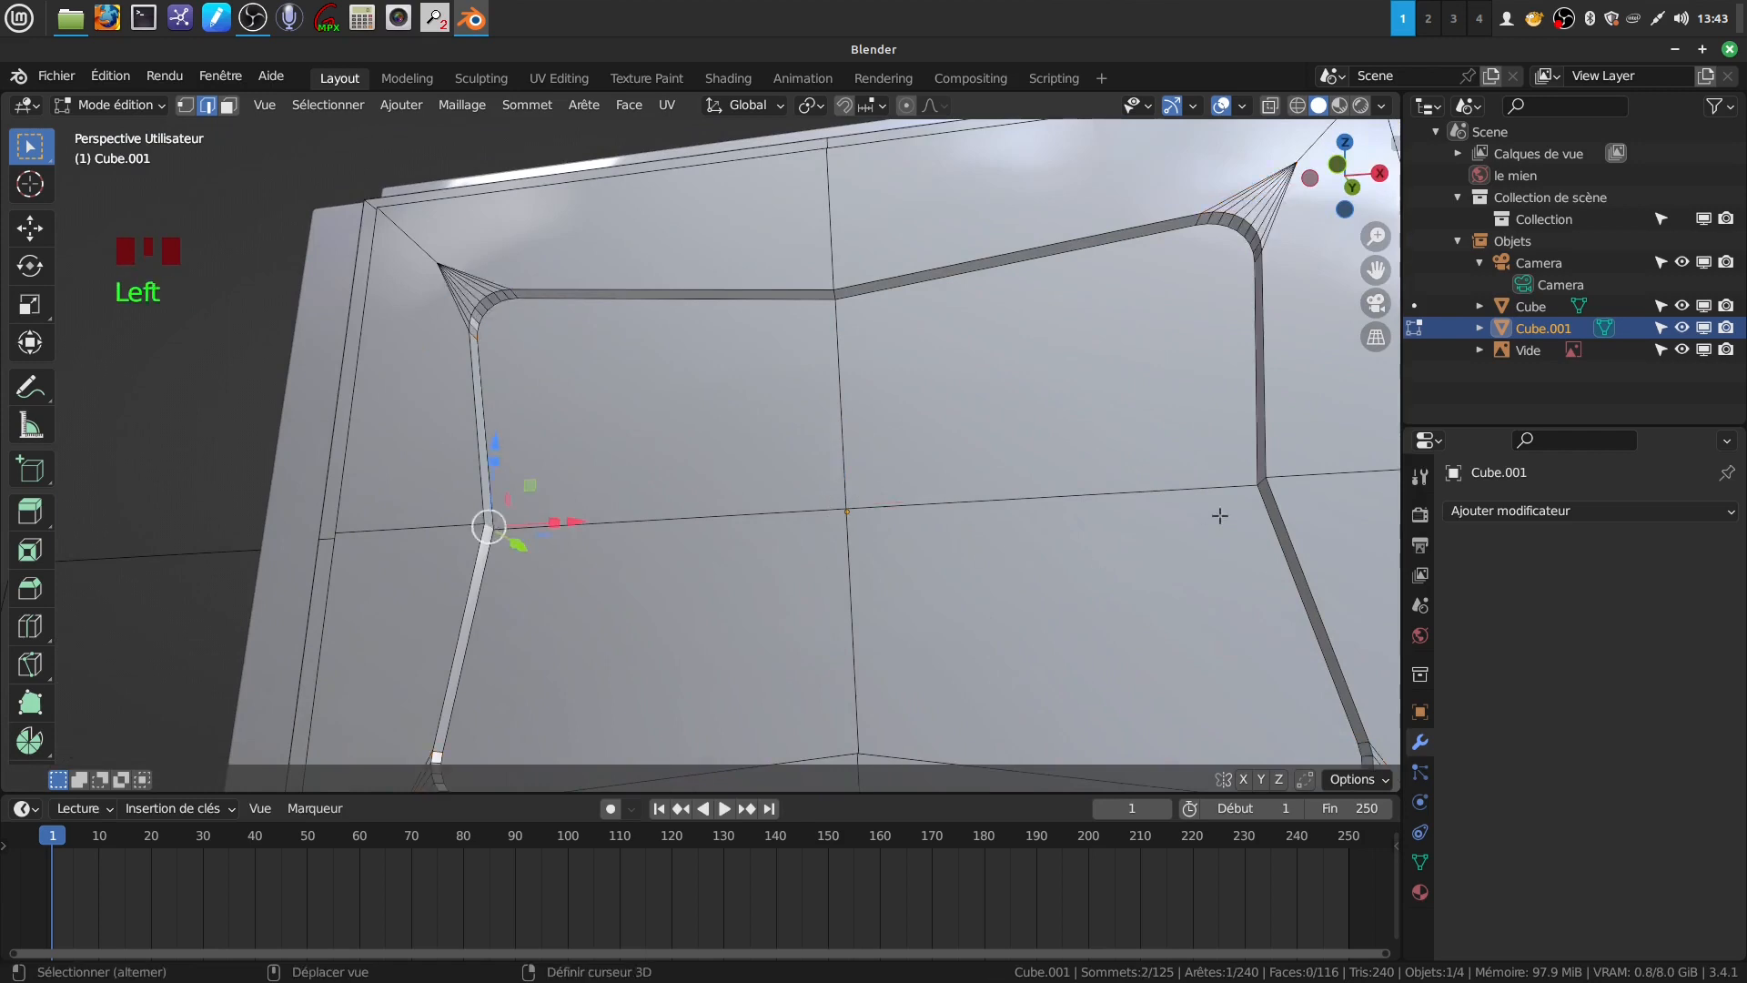
shift+click(1261, 480)
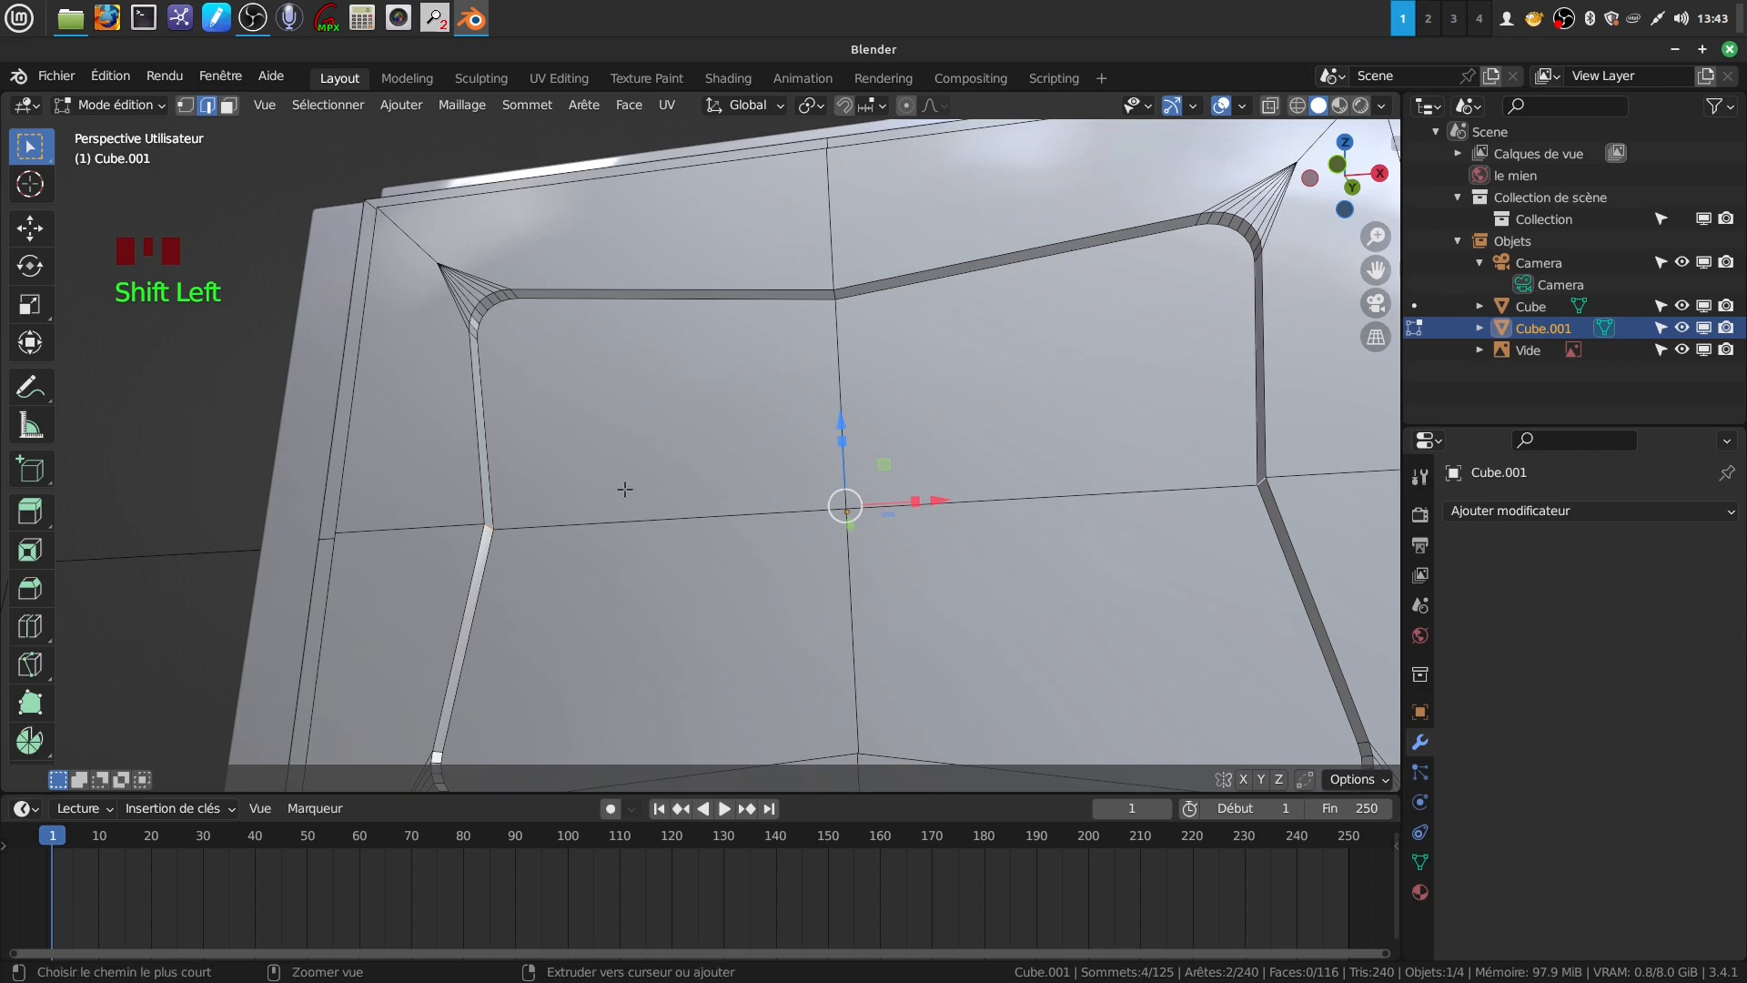
key(ctrl+b)
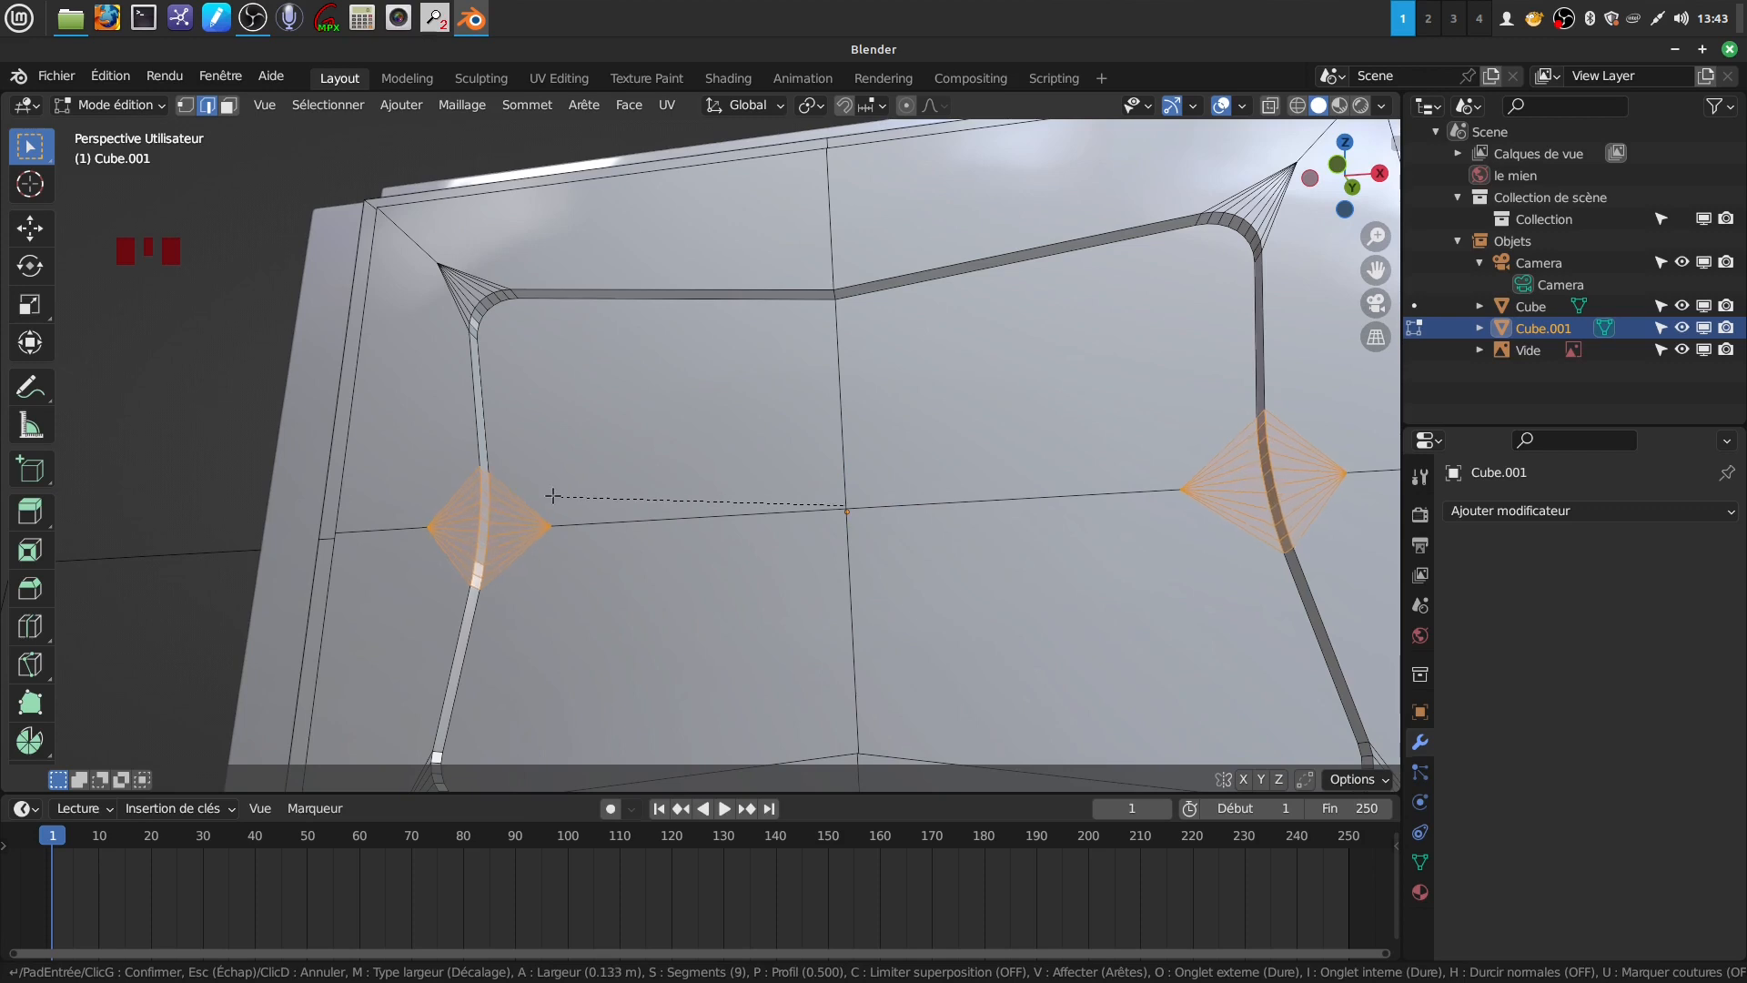
Confirm the side bevels at about 0.133 m, and bevel the motif's top and bottom middle edges about 0.23 m with 13 segments
click(553, 495)
middle_drag(433, 546, 860, 430)
click(828, 319)
shift+click(827, 676)
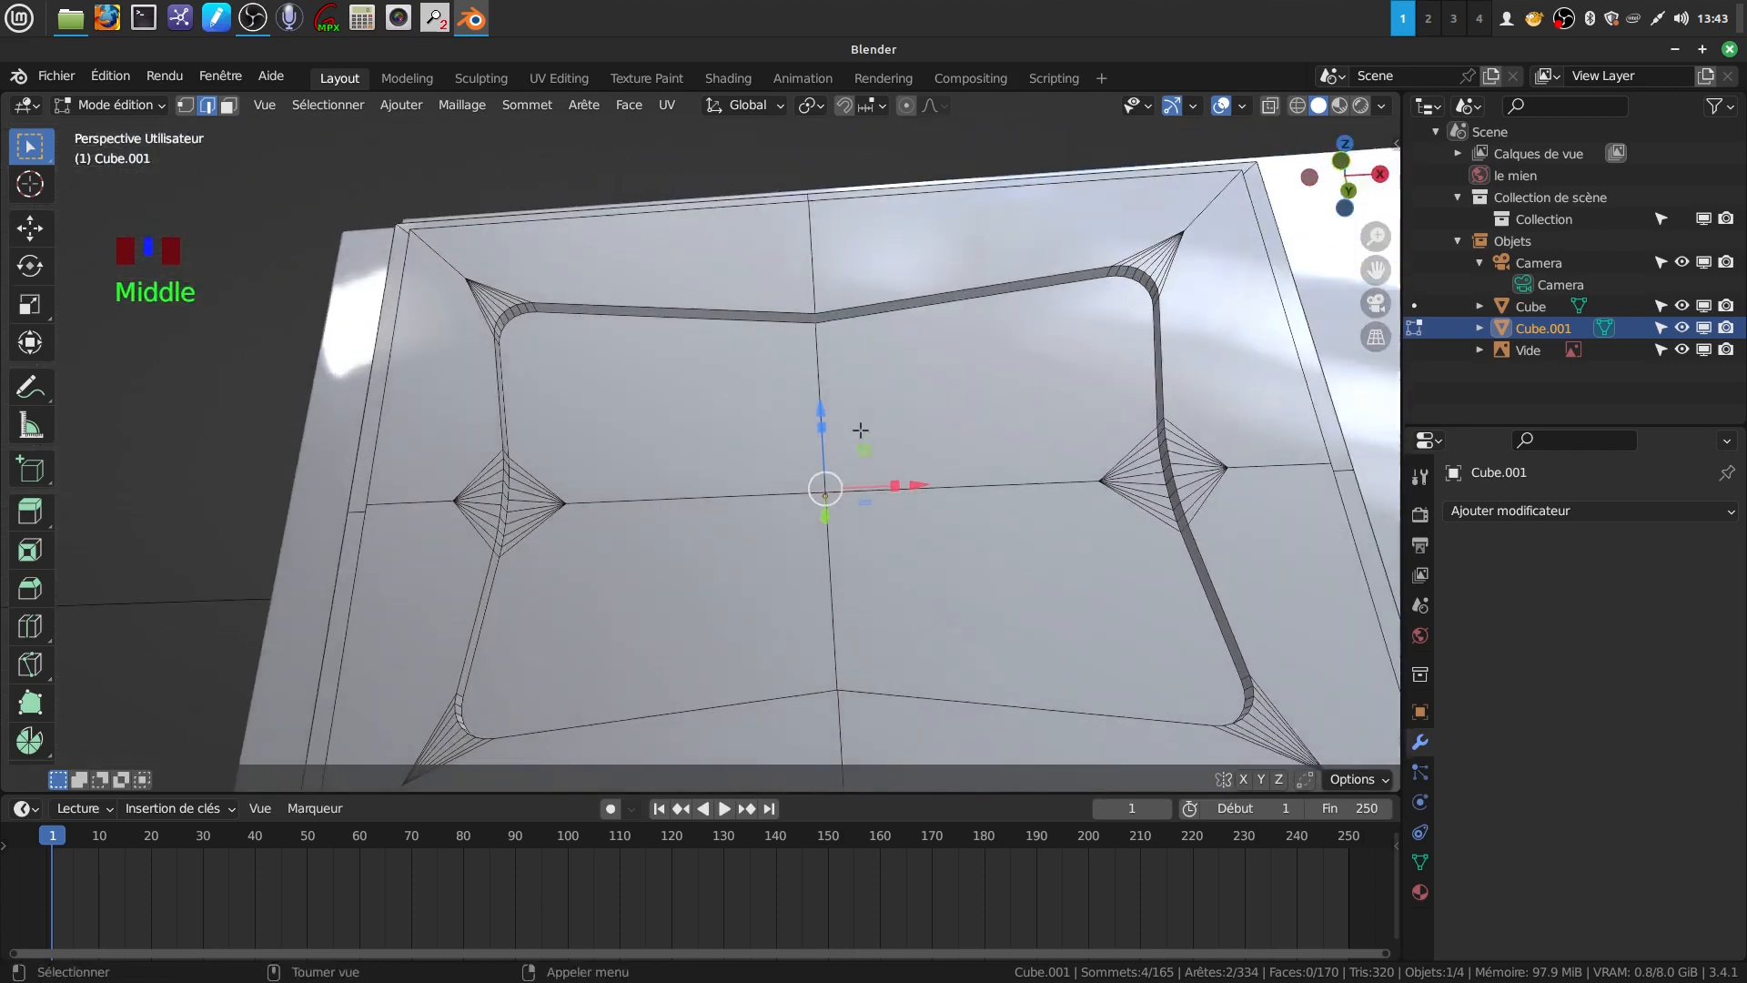
key(ctrl+b)
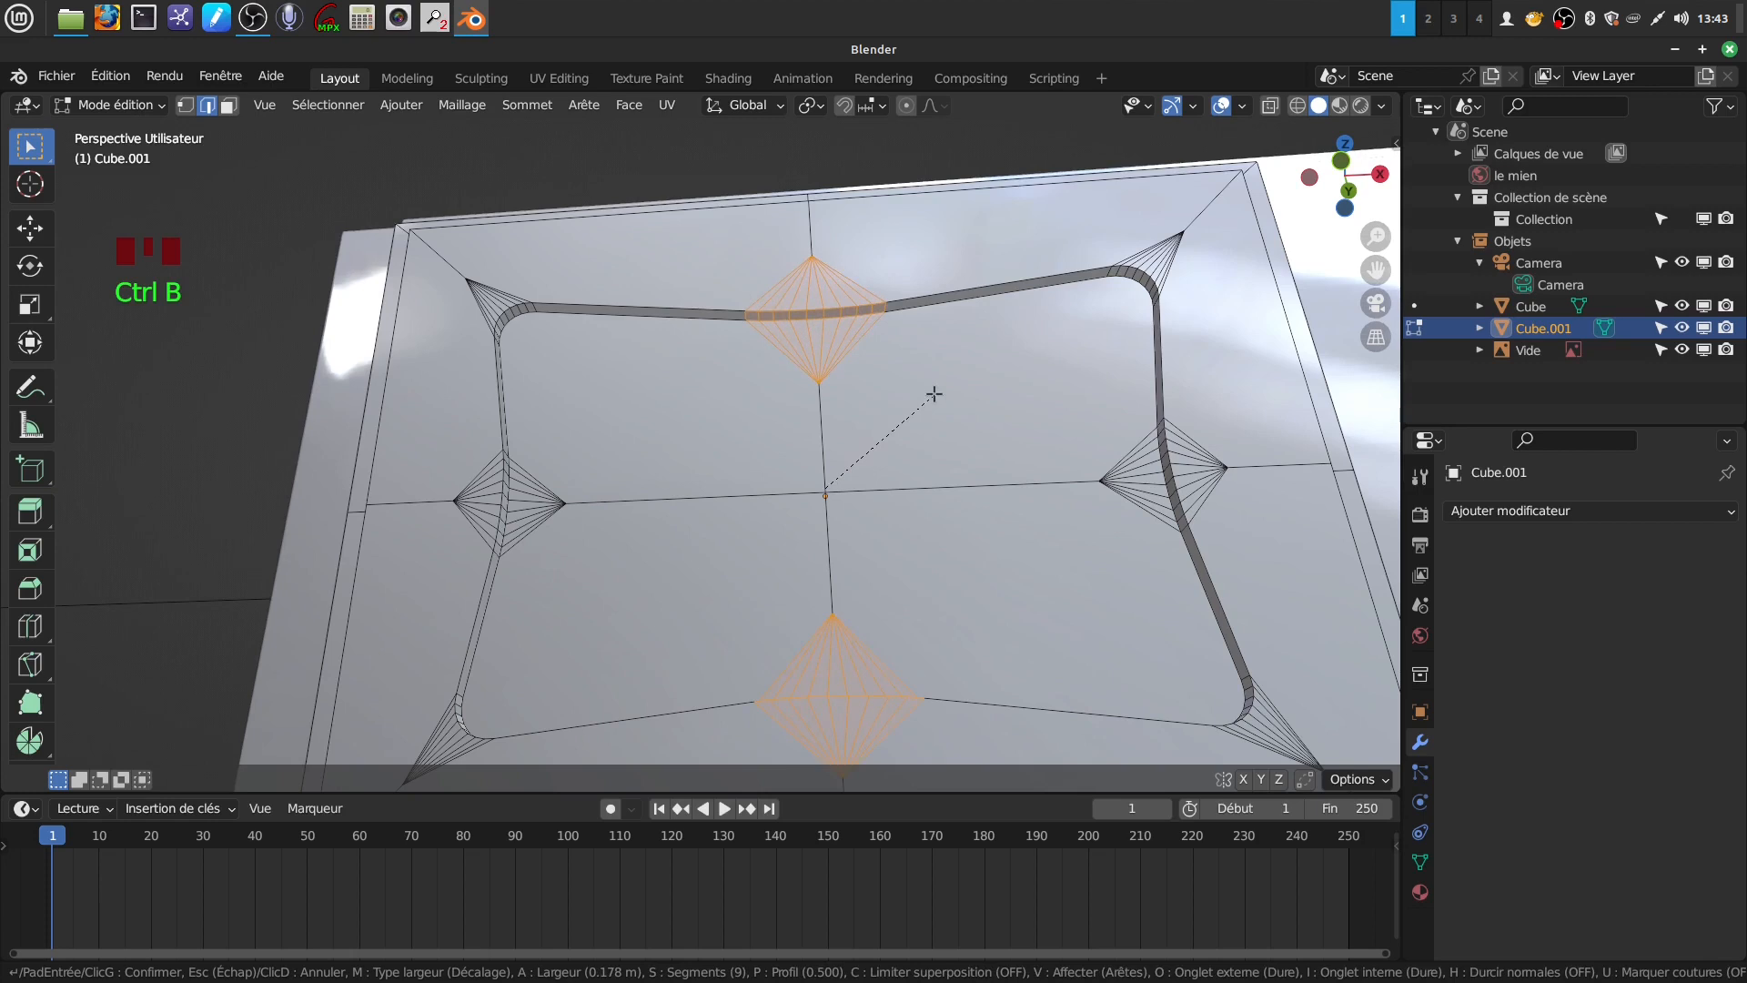
scroll(935, 394, up, 3)
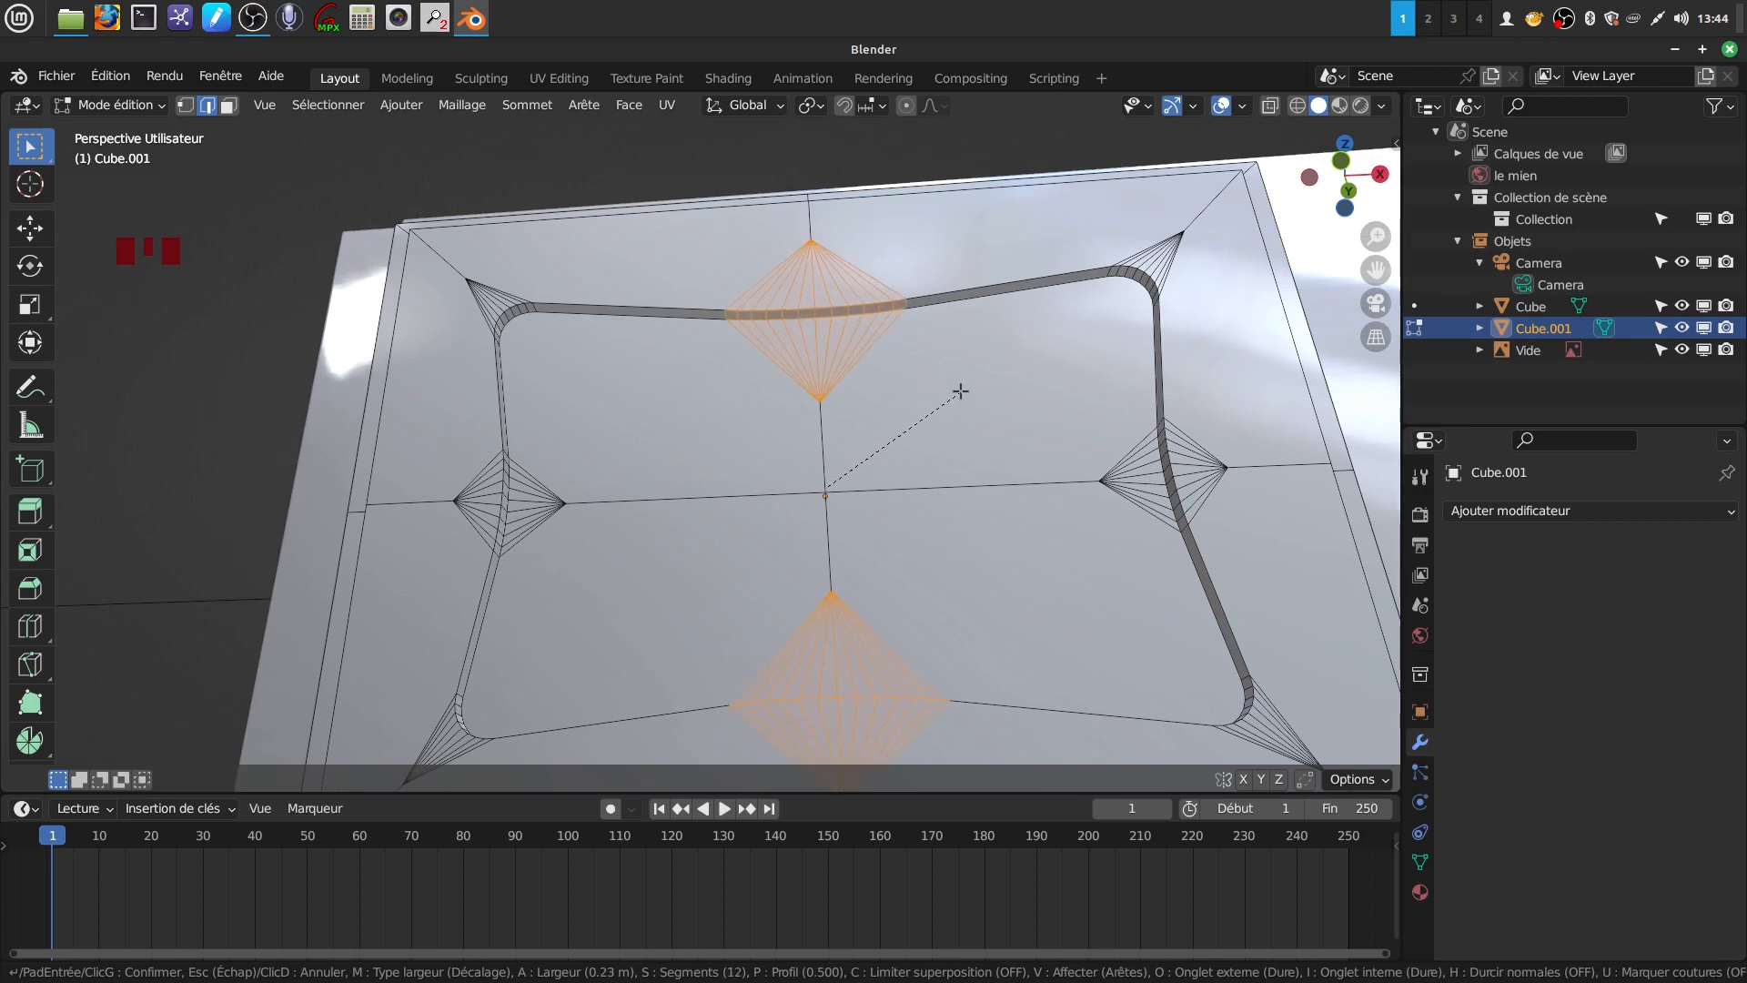
click(960, 391)
Round the four outer corners of the panel by bevelling their edges about 0.059 m wide with 13 segments
middle_drag(959, 386, 900, 514)
scroll(844, 496, down, 3)
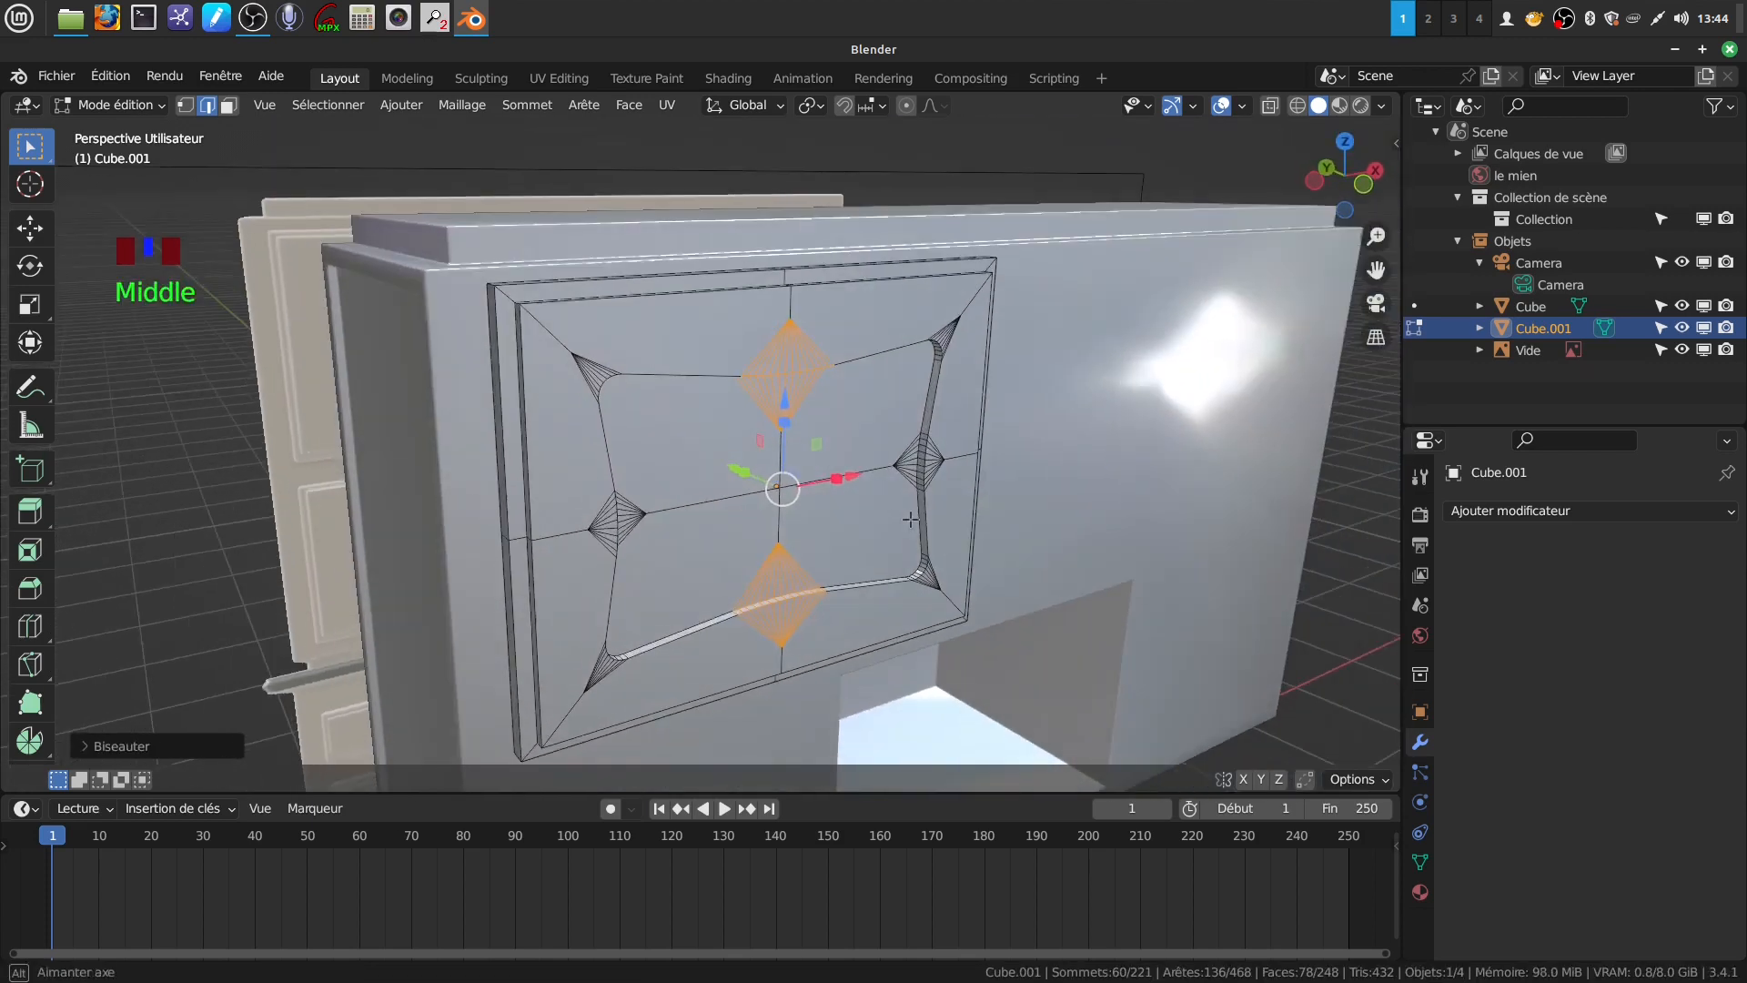
shift+middle_drag(771, 489, 799, 556)
scroll(791, 523, up, 2)
scroll(743, 576, up, 2)
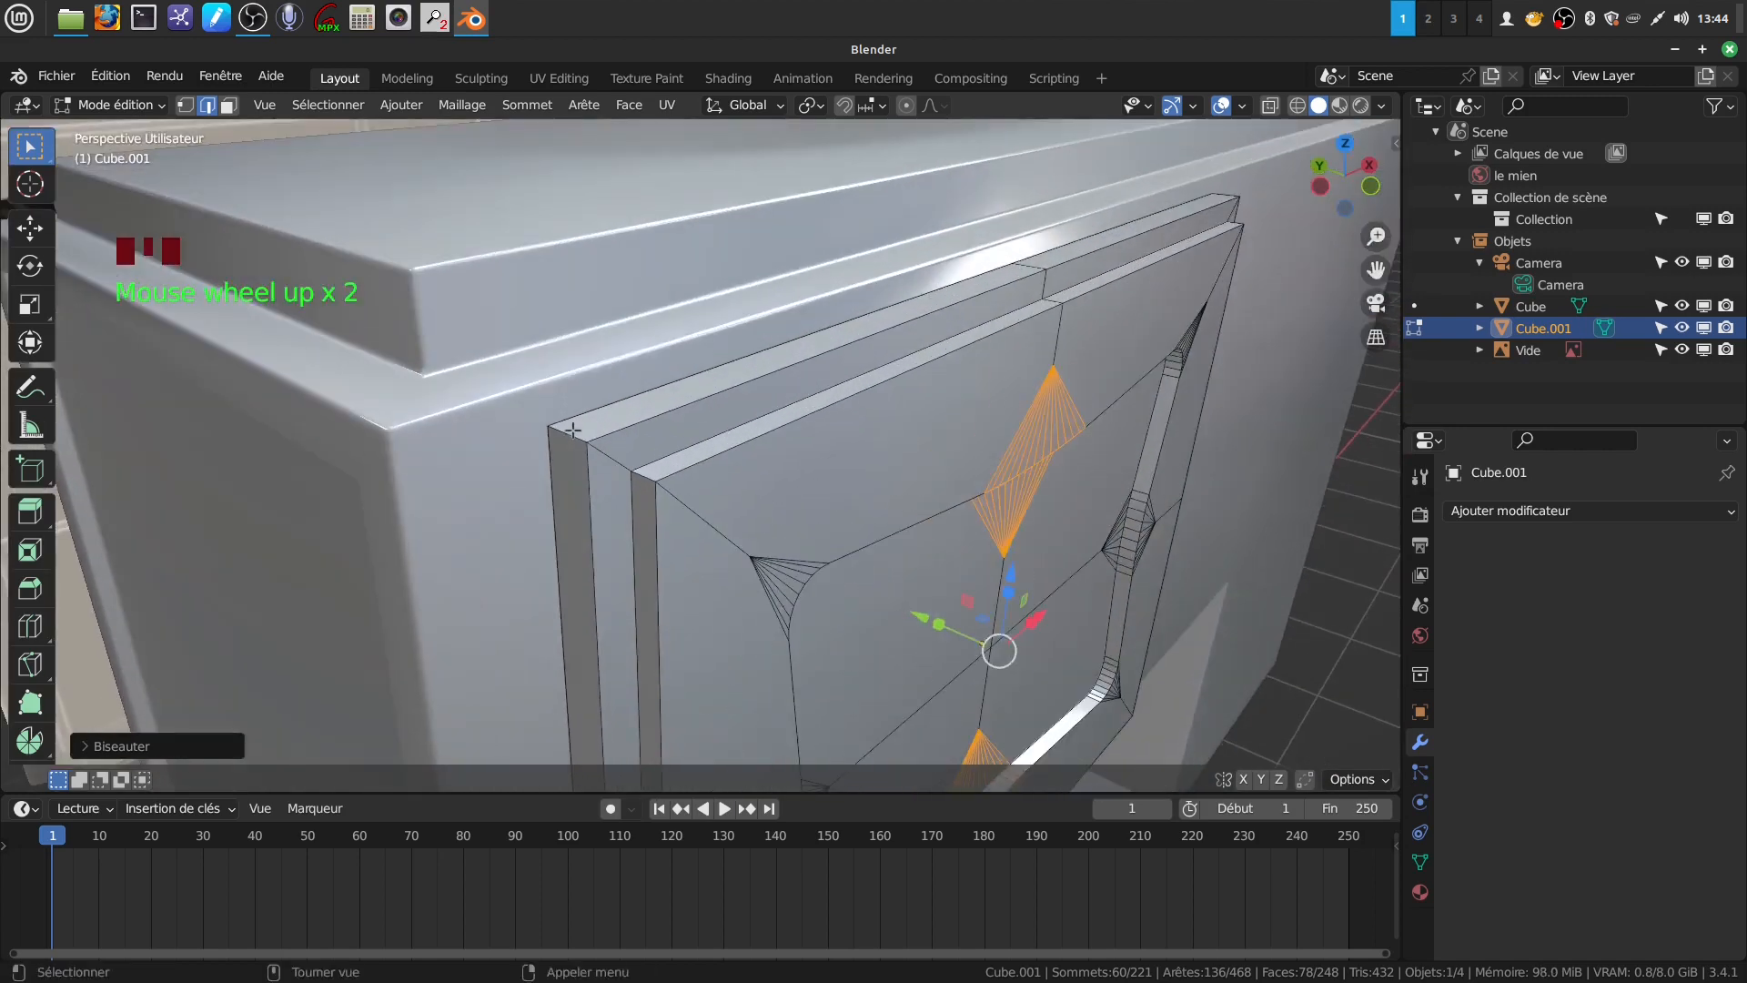
click(568, 435)
scroll(568, 435, down, 2)
middle_drag(568, 435, 773, 255)
scroll(778, 396, up, 2)
shift+click(839, 335)
scroll(839, 335, down, 2)
scroll(874, 491, up, 3)
shift+click(904, 466)
middle_drag(904, 466, 1125, 572)
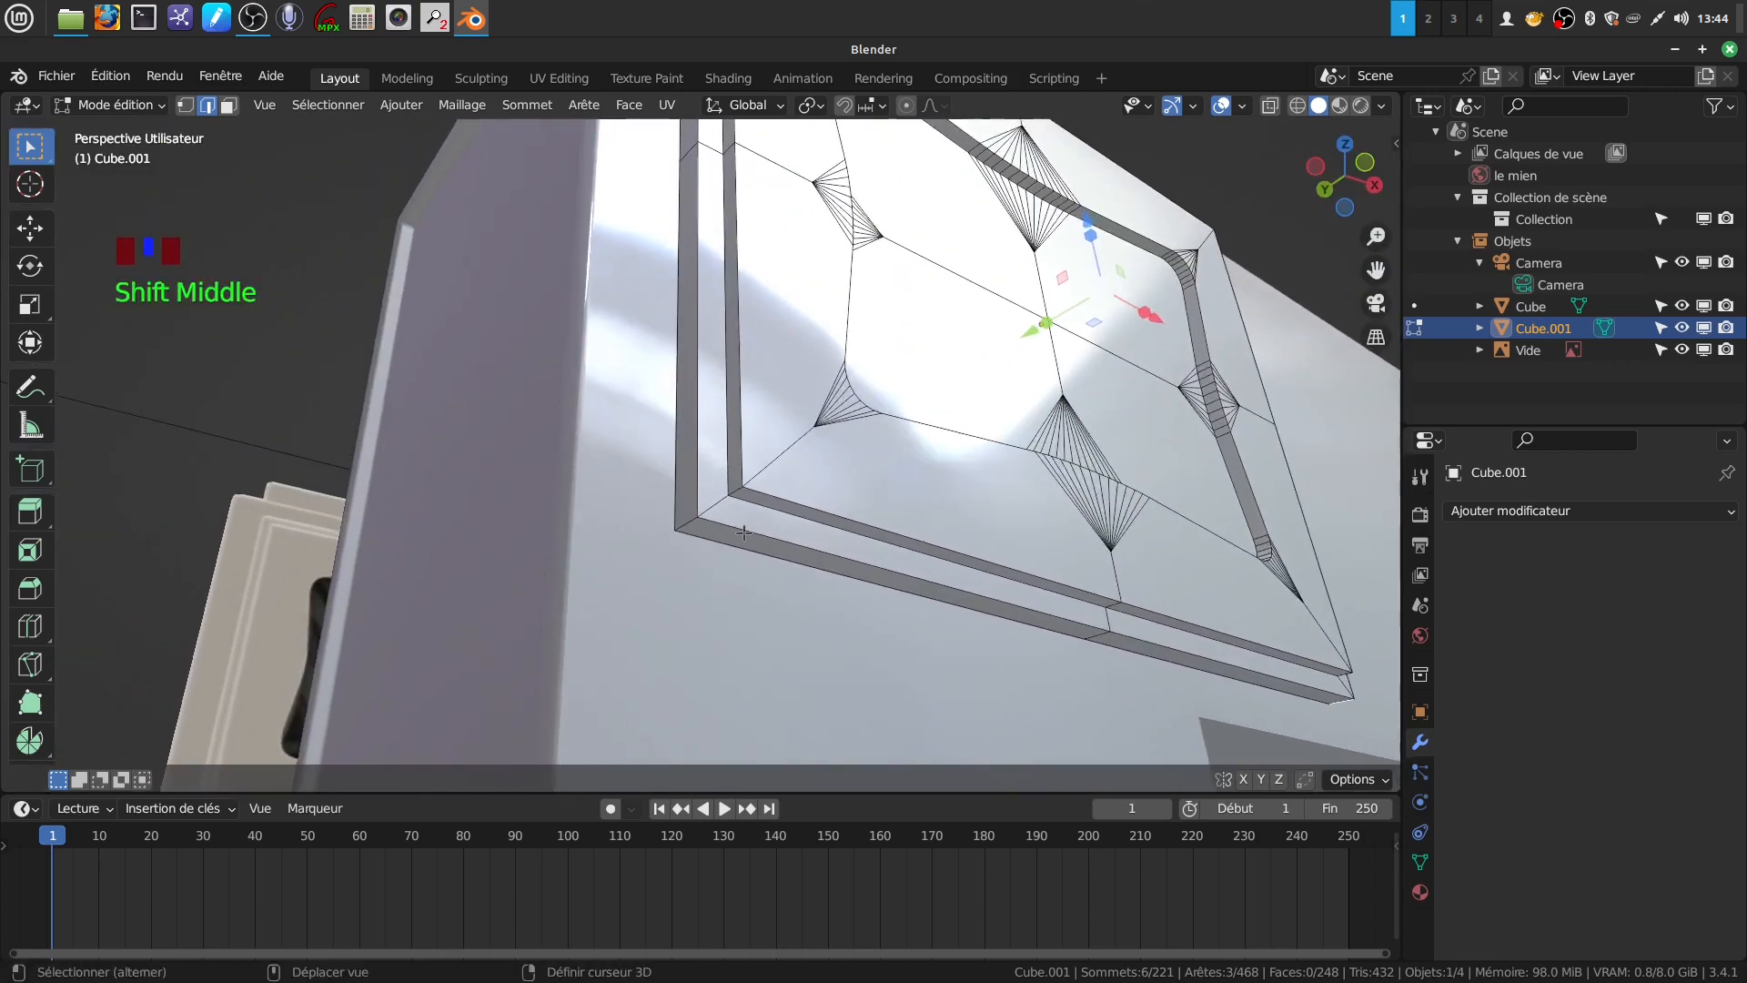
shift+click(686, 522)
middle_drag(686, 522, 670, 558)
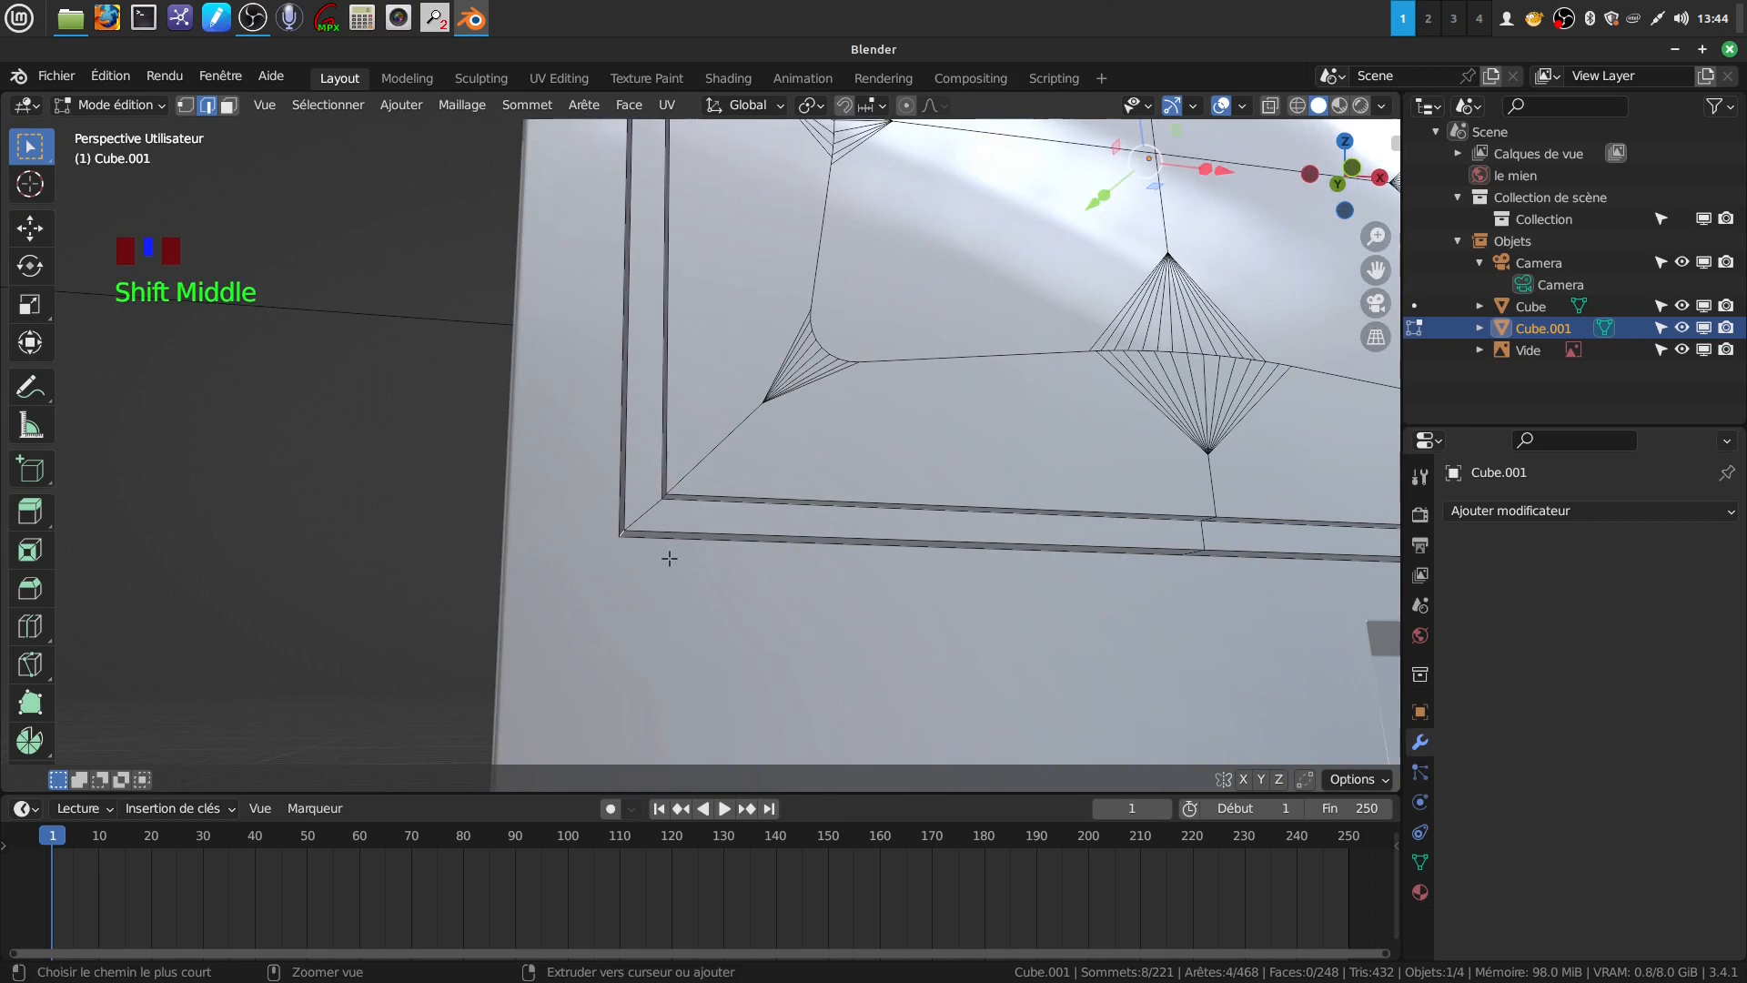
key(ctrl+b)
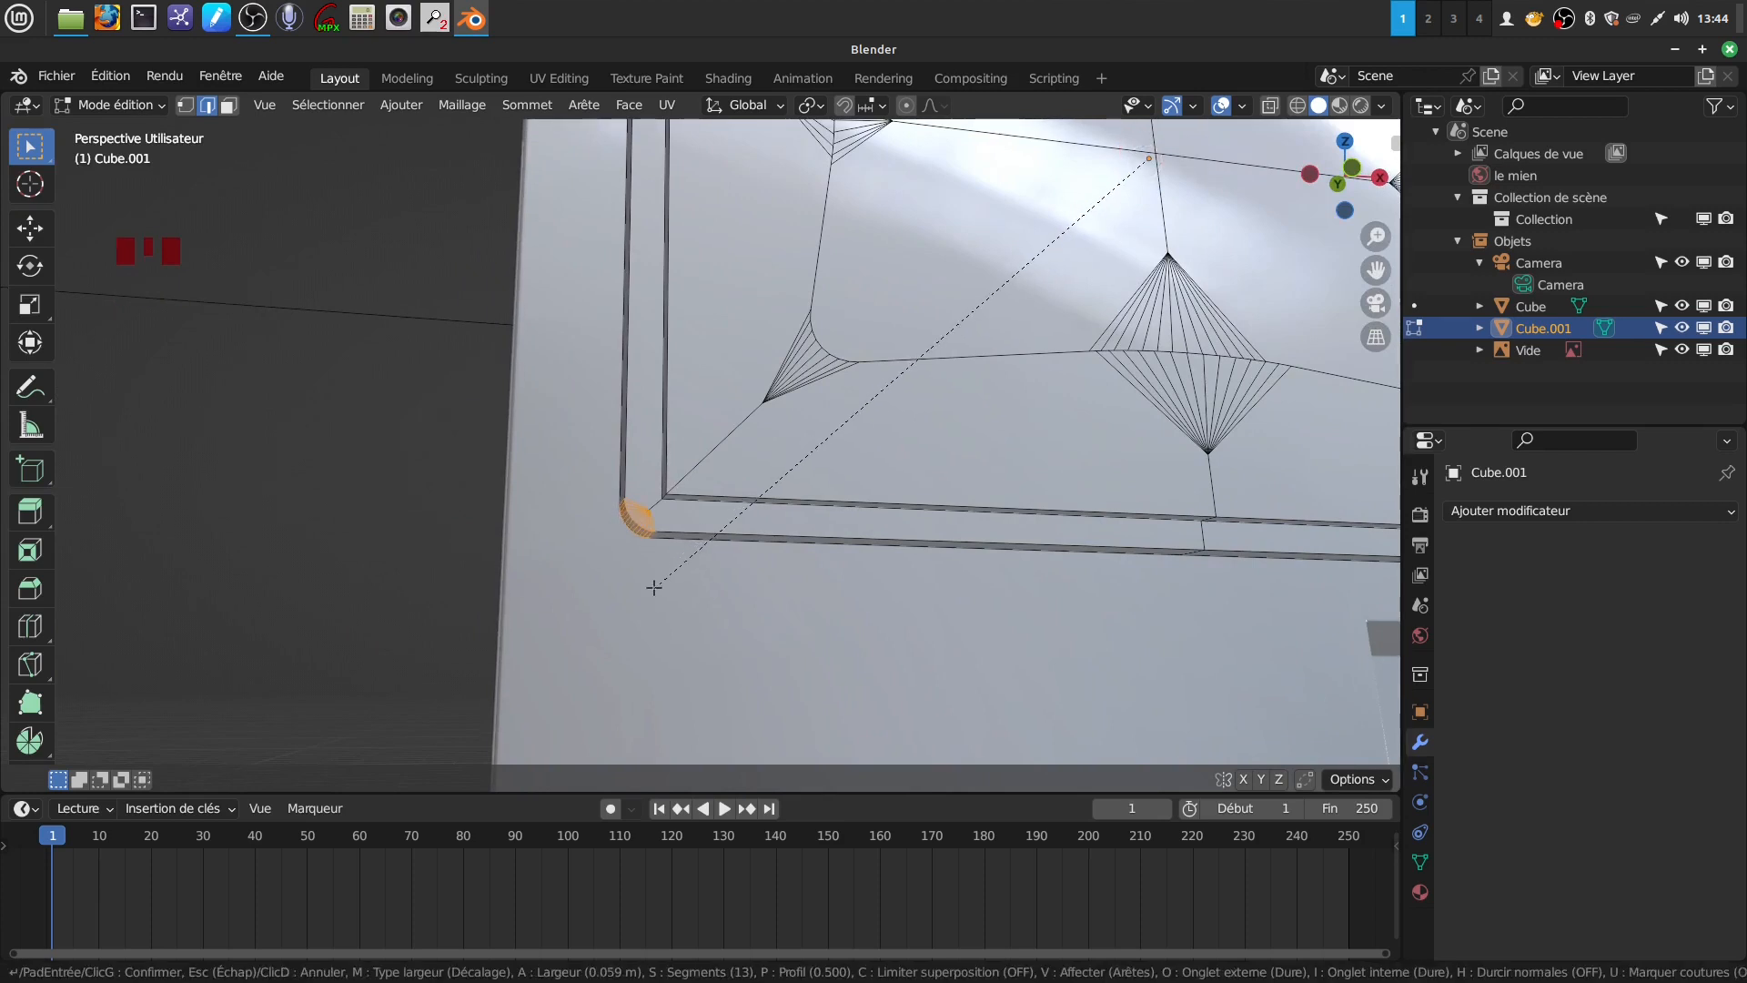
click(654, 587)
Select the four corner edges of the panel's inner frame and try a bevel about 0.034 m wide with 13 segments
middle_drag(715, 532, 631, 613)
click(647, 510)
scroll(637, 505, down, 3)
scroll(743, 372, down, 4)
shift+middle_drag(744, 372, 723, 637)
scroll(589, 378, up, 4)
middle_drag(588, 379, 668, 430)
shift+click(497, 334)
middle_drag(860, 351, 773, 369)
scroll(881, 385, down, 4)
shift+middle_drag(881, 385, 644, 505)
scroll(692, 492, up, 5)
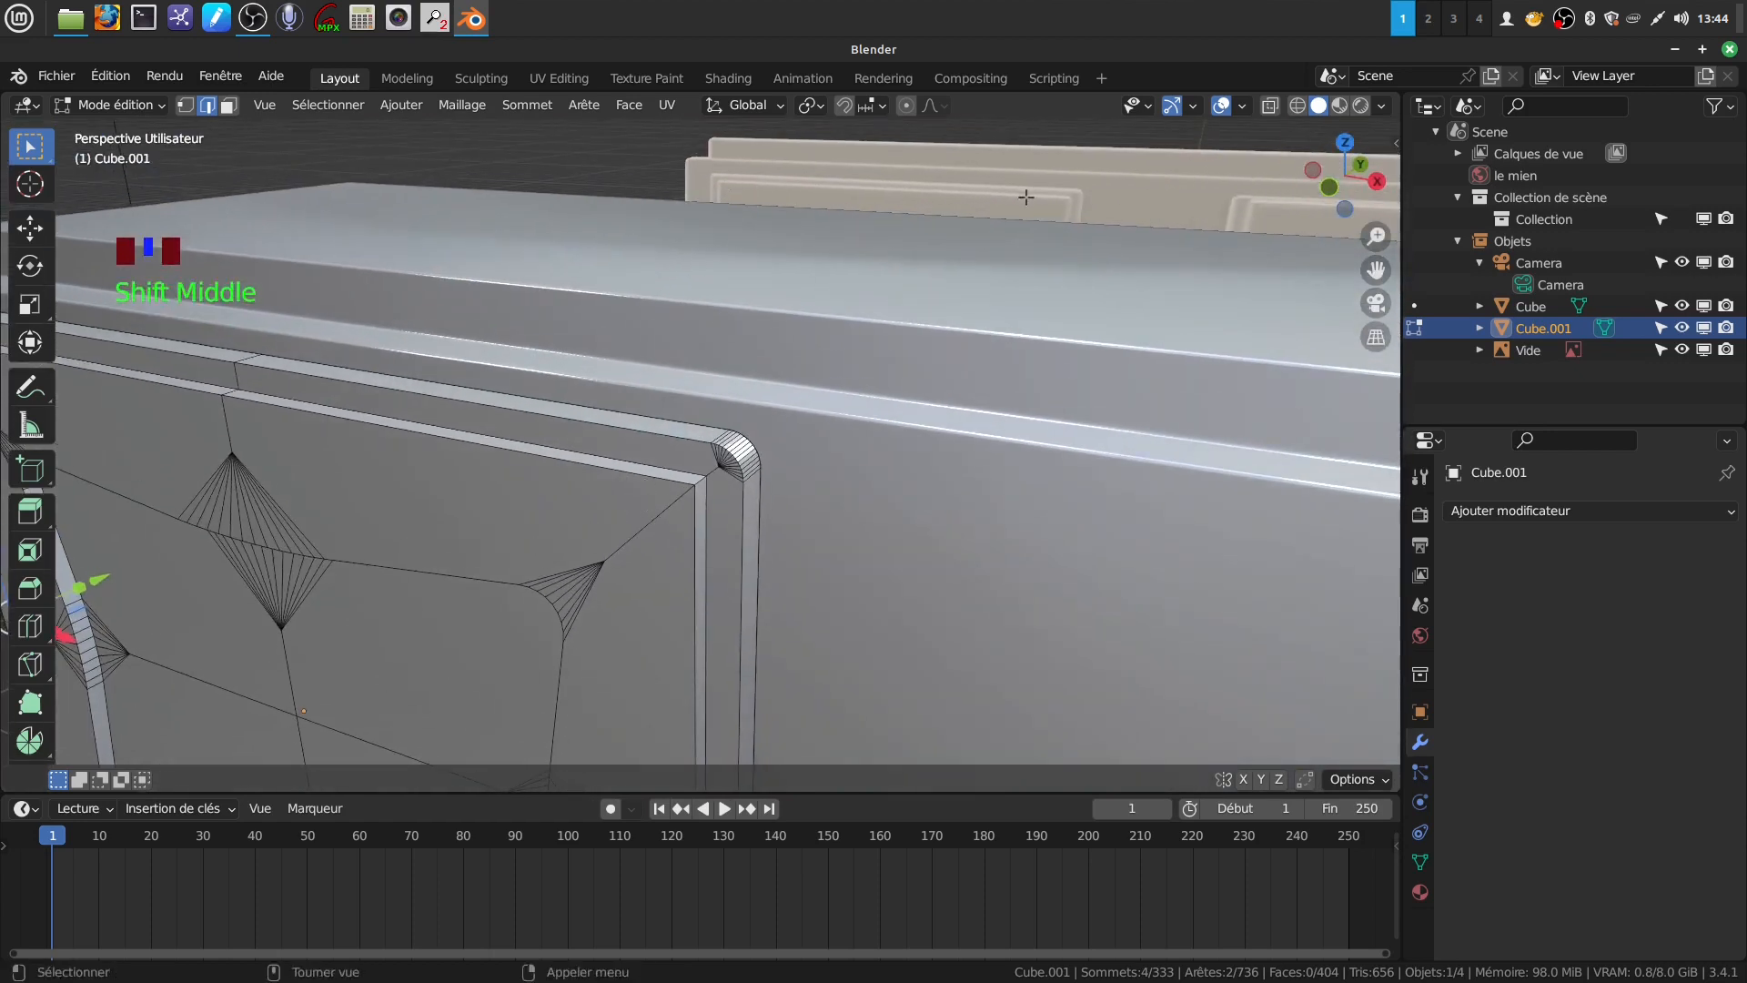
scroll(692, 491, up, 2)
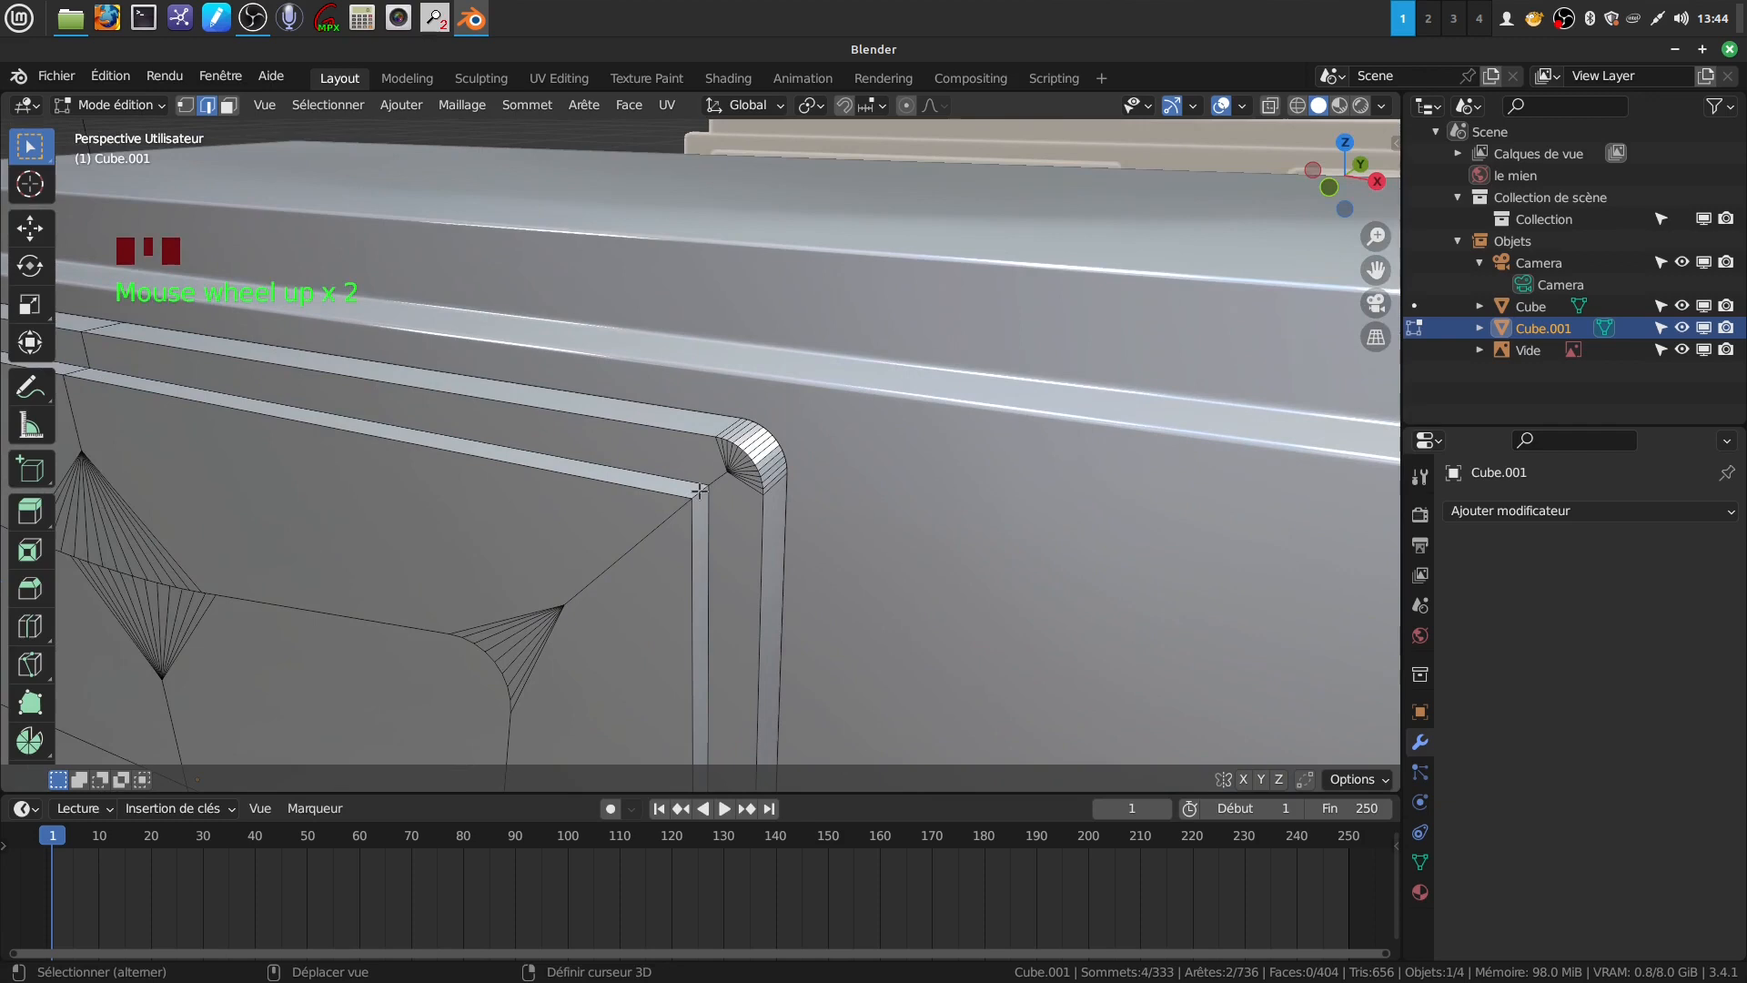
scroll(699, 491, down, 2)
middle_drag(699, 492, 630, 229)
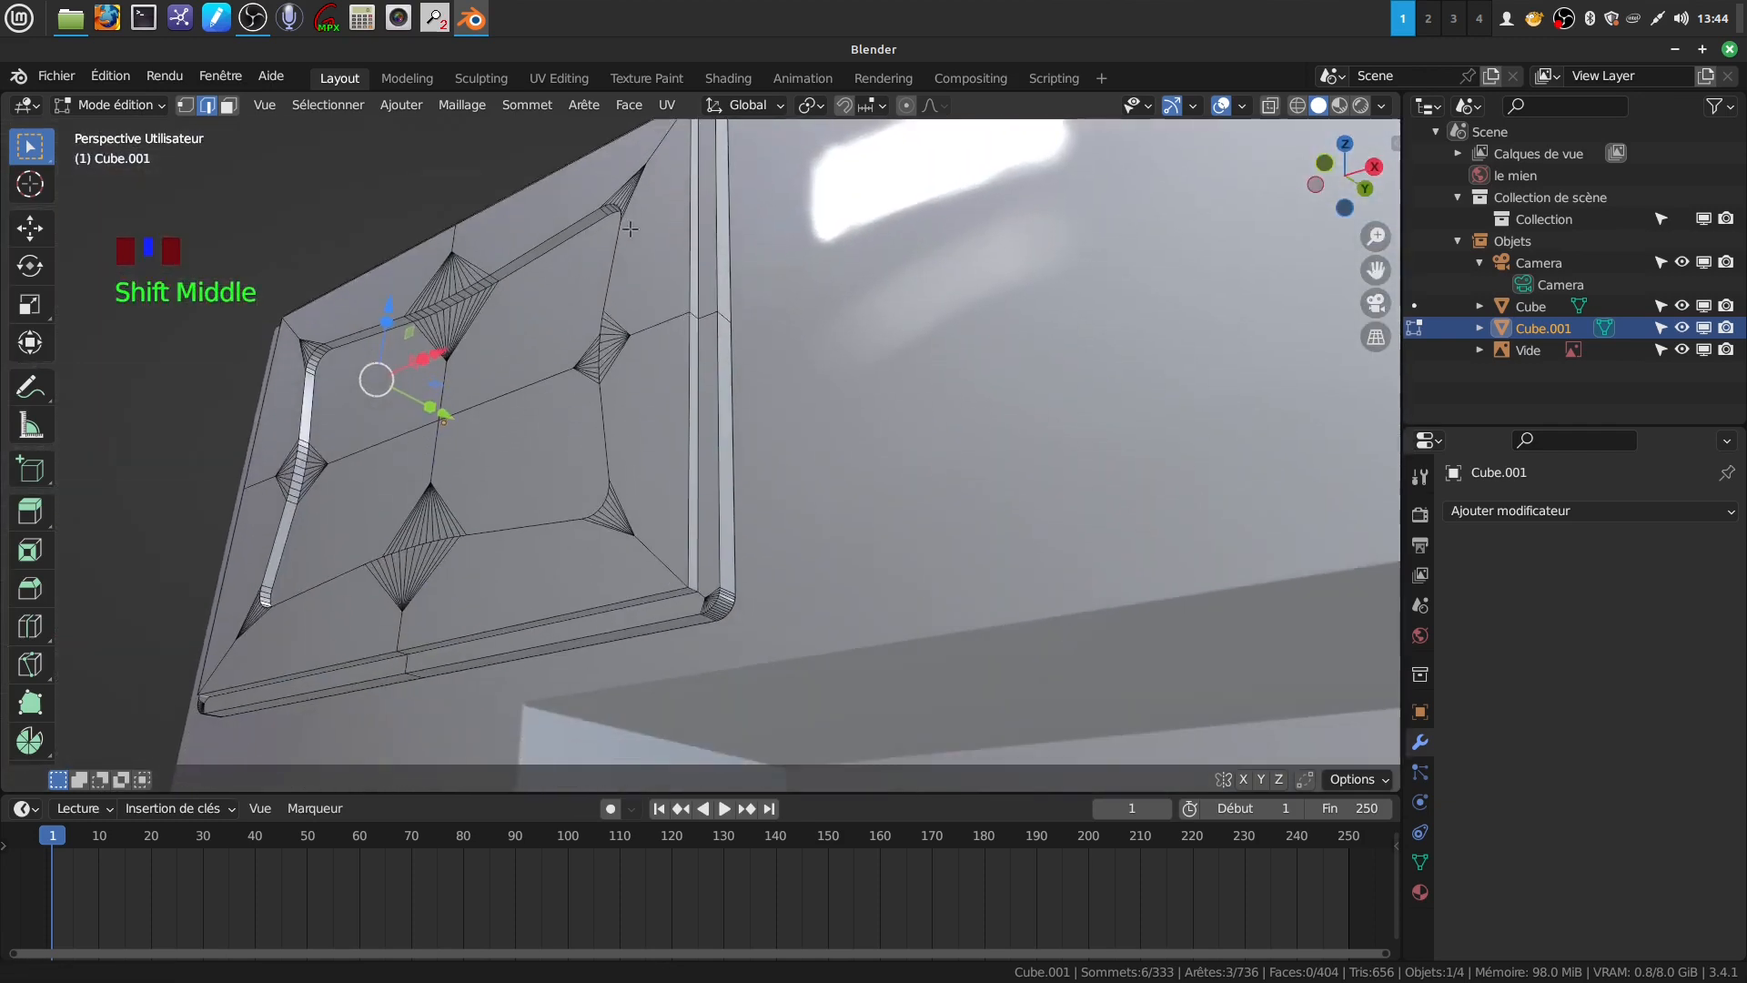
scroll(694, 637, up, 2)
shift+middle_drag(695, 644, 701, 535)
shift+click(765, 535)
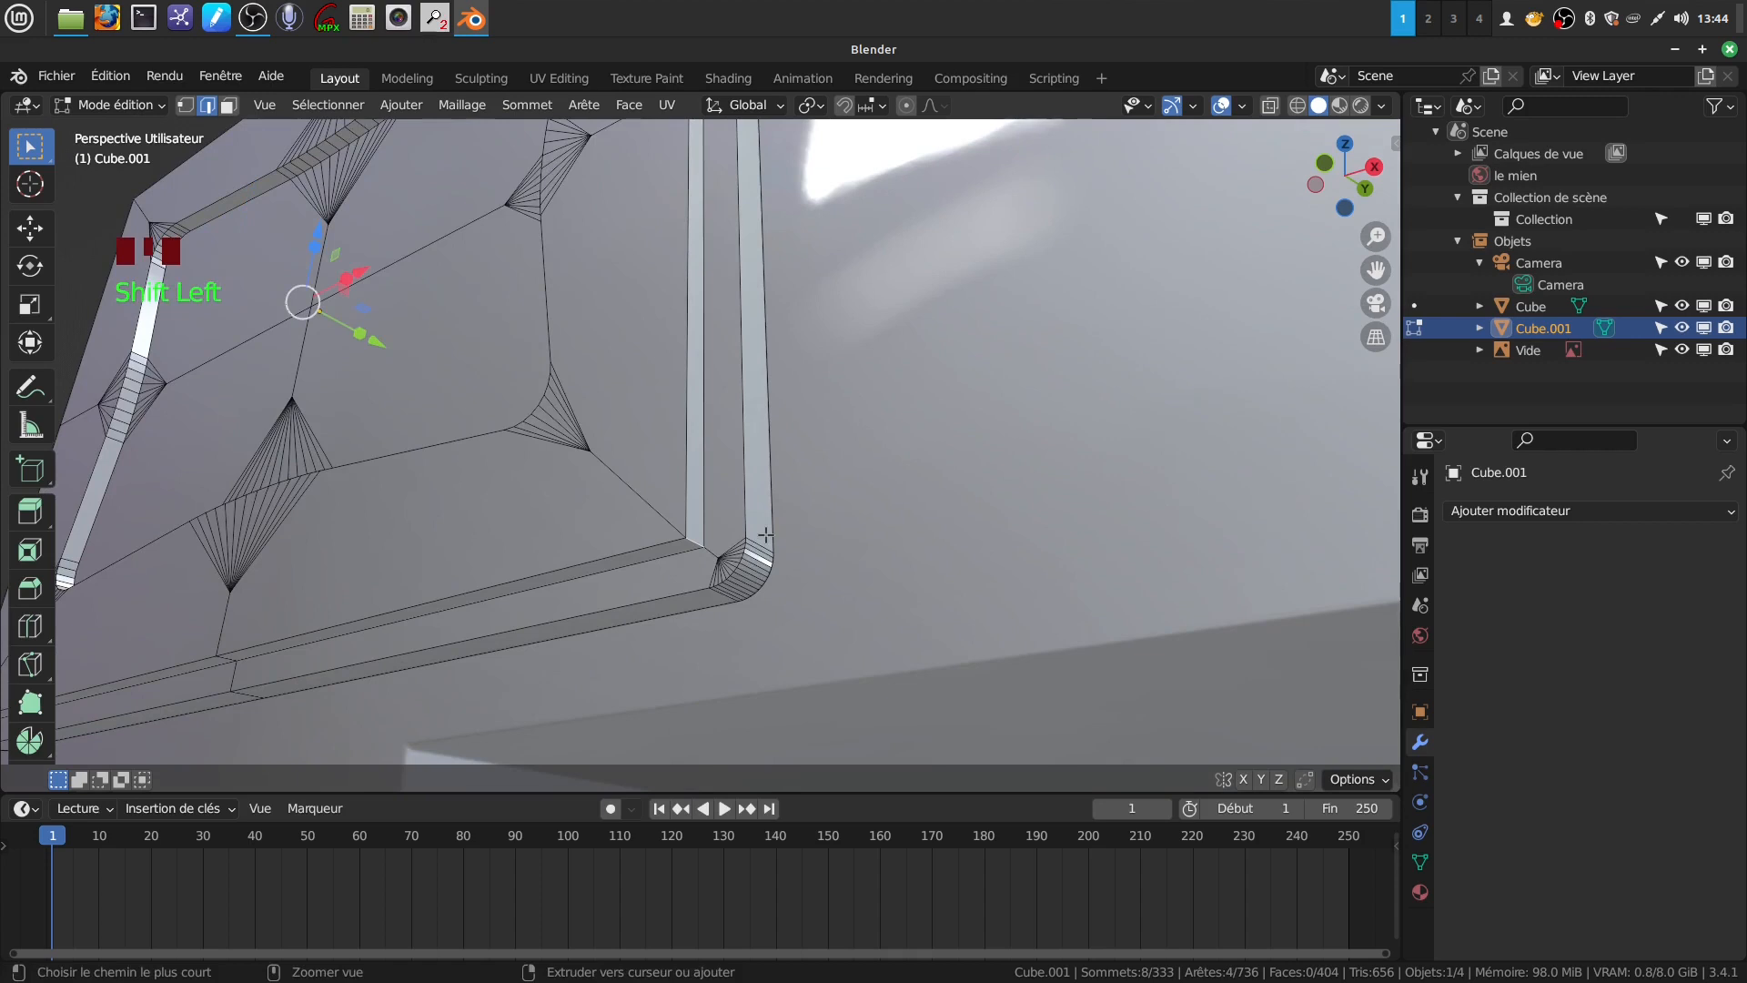
key(ctrl+b)
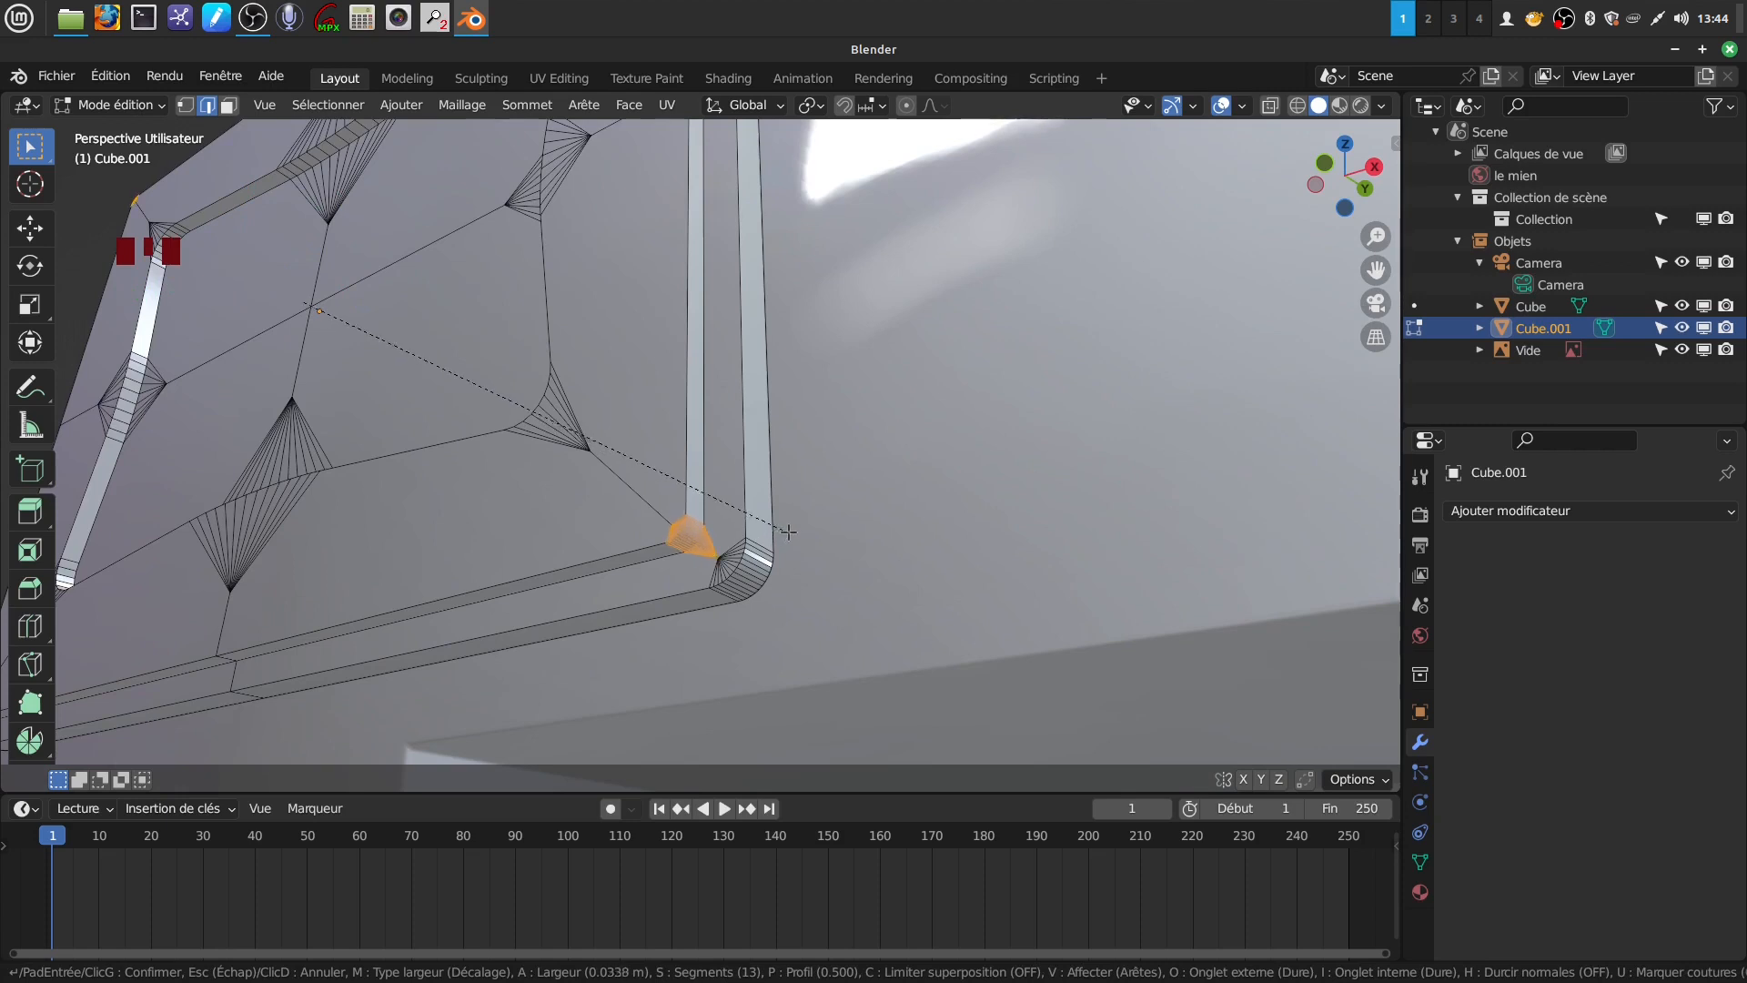
click(793, 530)
Bevel the four selected inner-frame corner edges again, about 0.035 m wide with 13 segments
scroll(747, 516, down, 2)
middle_drag(747, 516, 690, 477)
scroll(735, 533, down, 3)
shift+middle_drag(579, 466, 671, 449)
scroll(738, 476, up, 3)
key(ctrl)
key(ctrl+b)
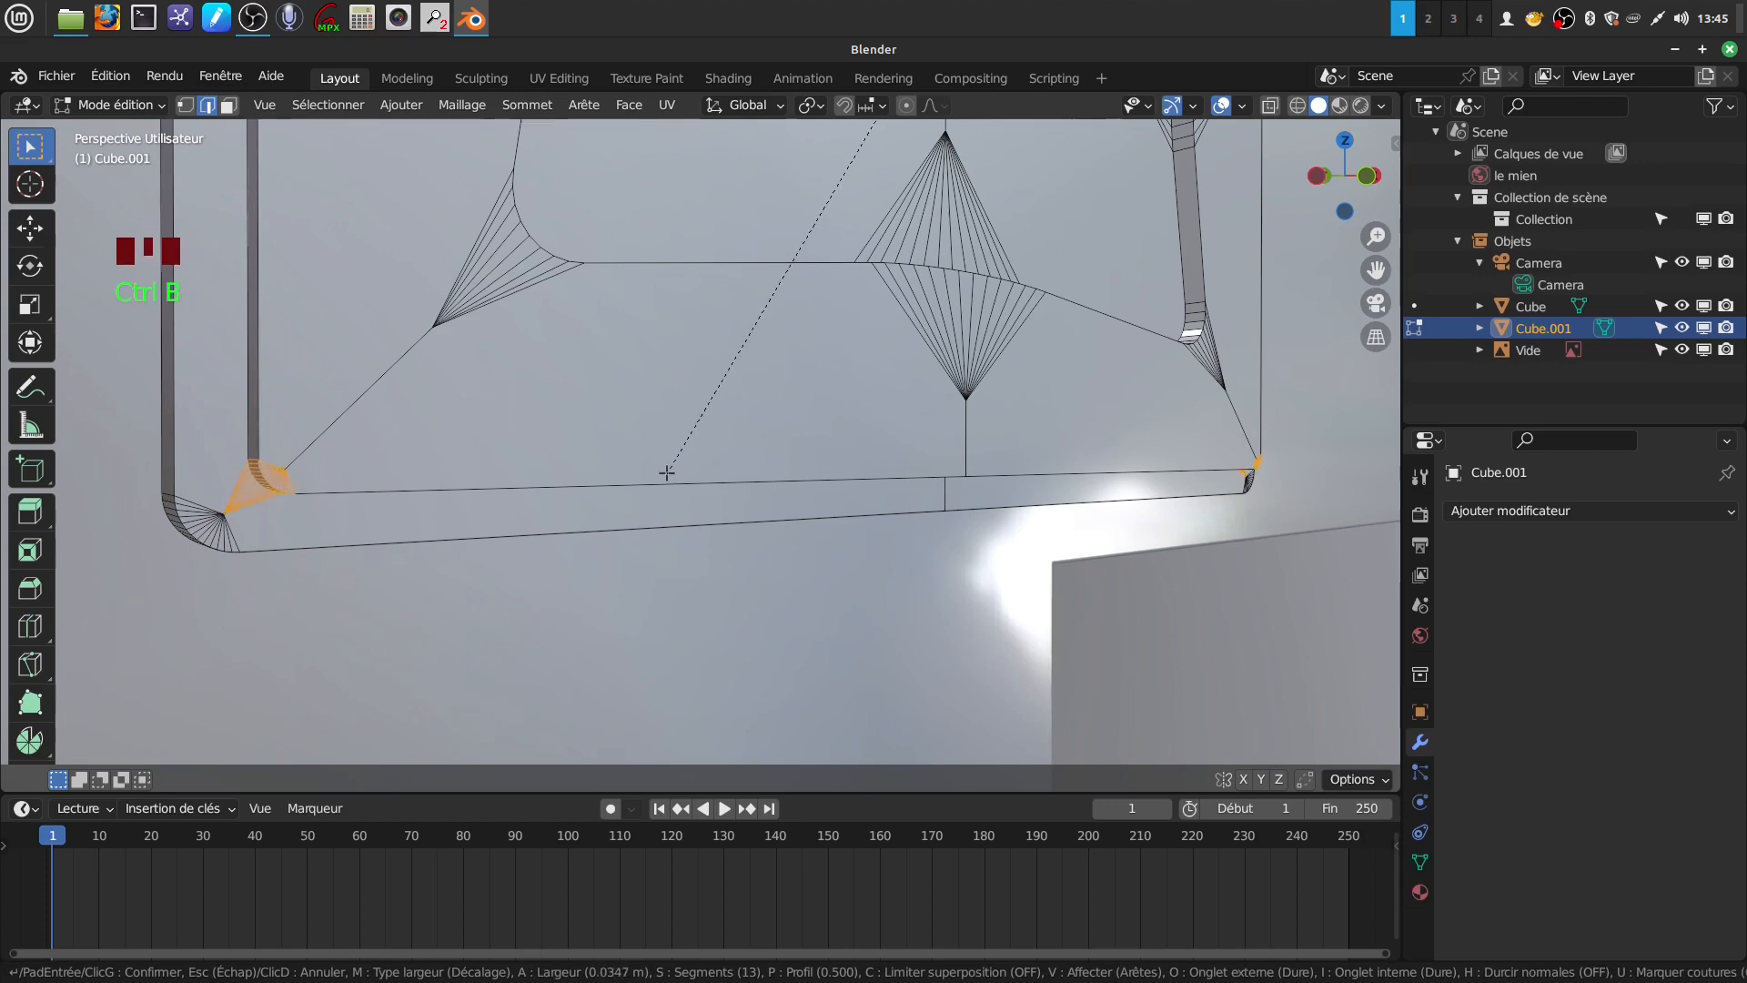
click(664, 472)
Bevel the edge loop around the panel's outermost border about 0.017 m wide
middle_drag(616, 437, 578, 555)
scroll(628, 410, down, 5)
scroll(571, 565, up, 3)
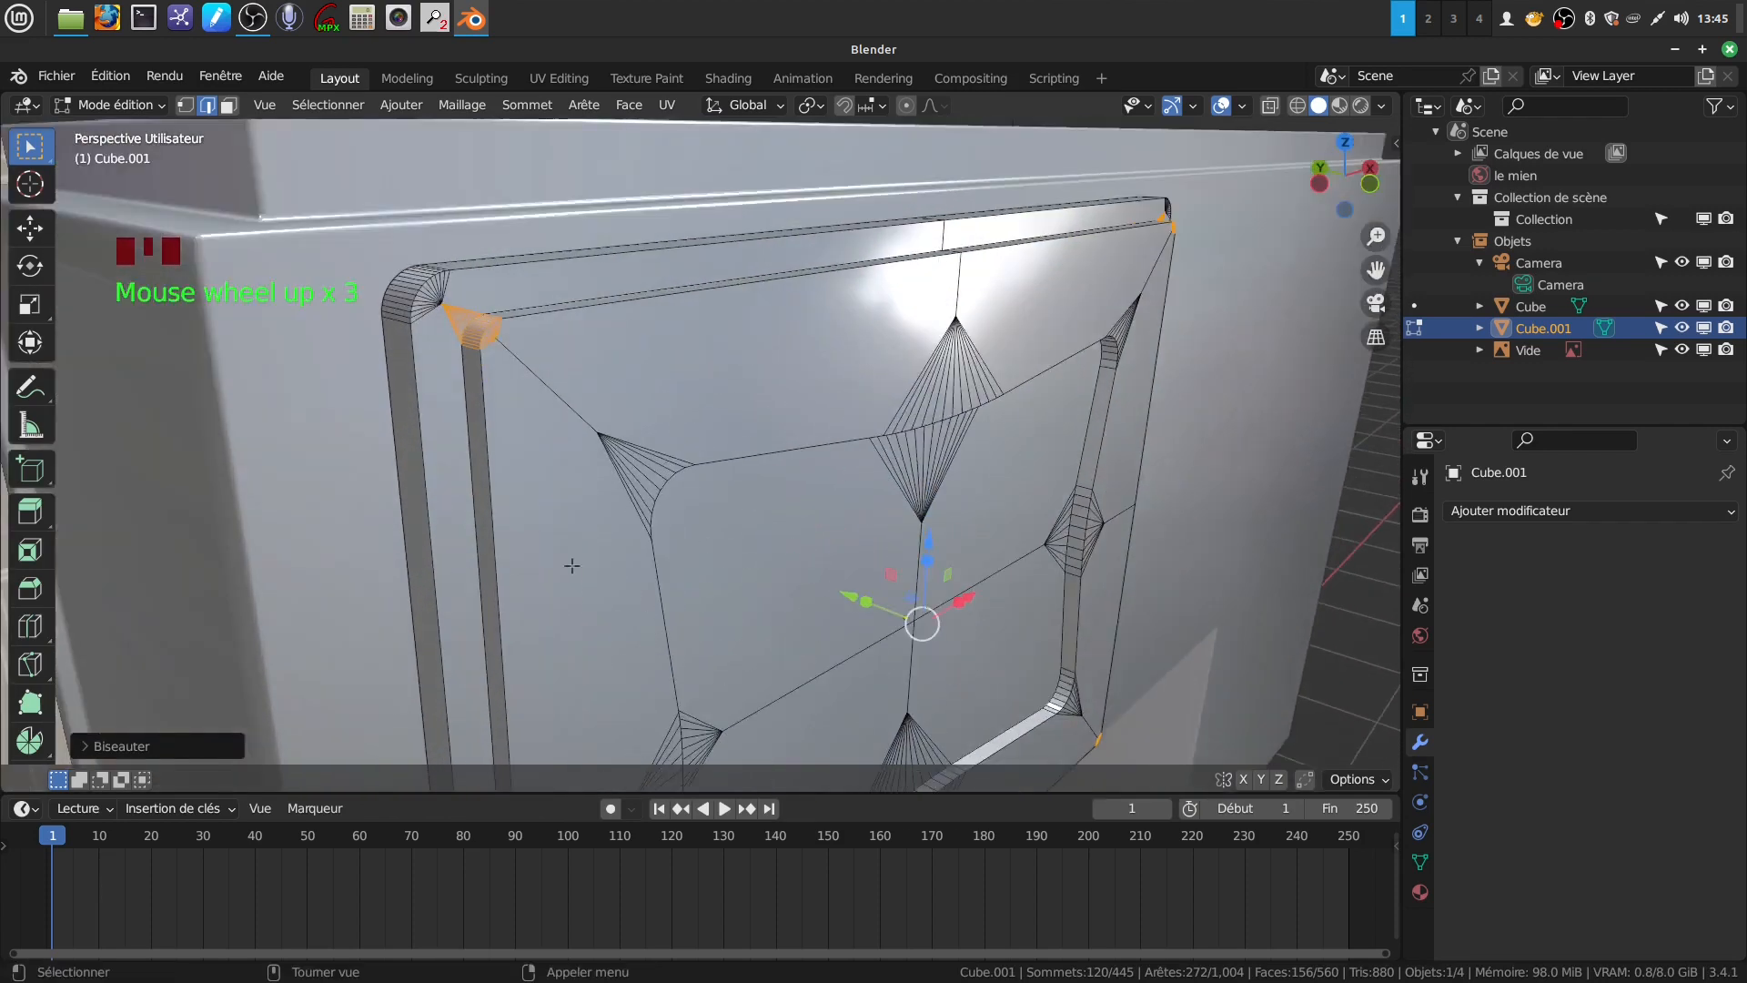
alt+click(392, 446)
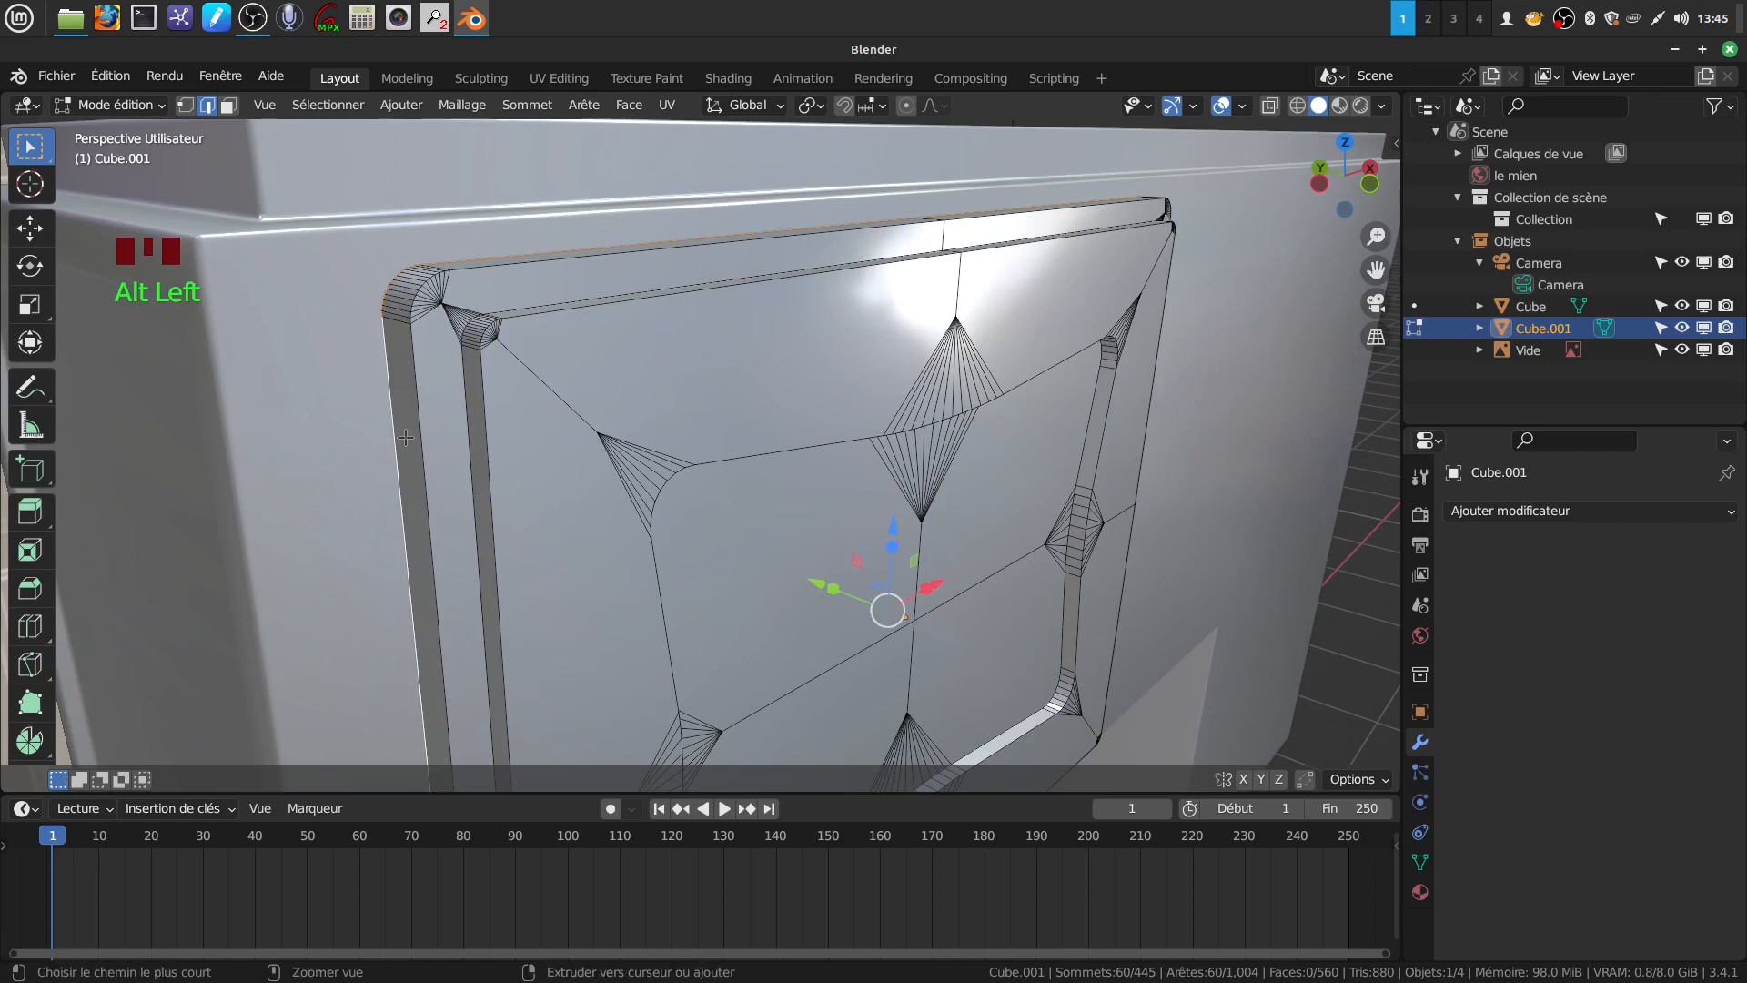
key(ctrl+b)
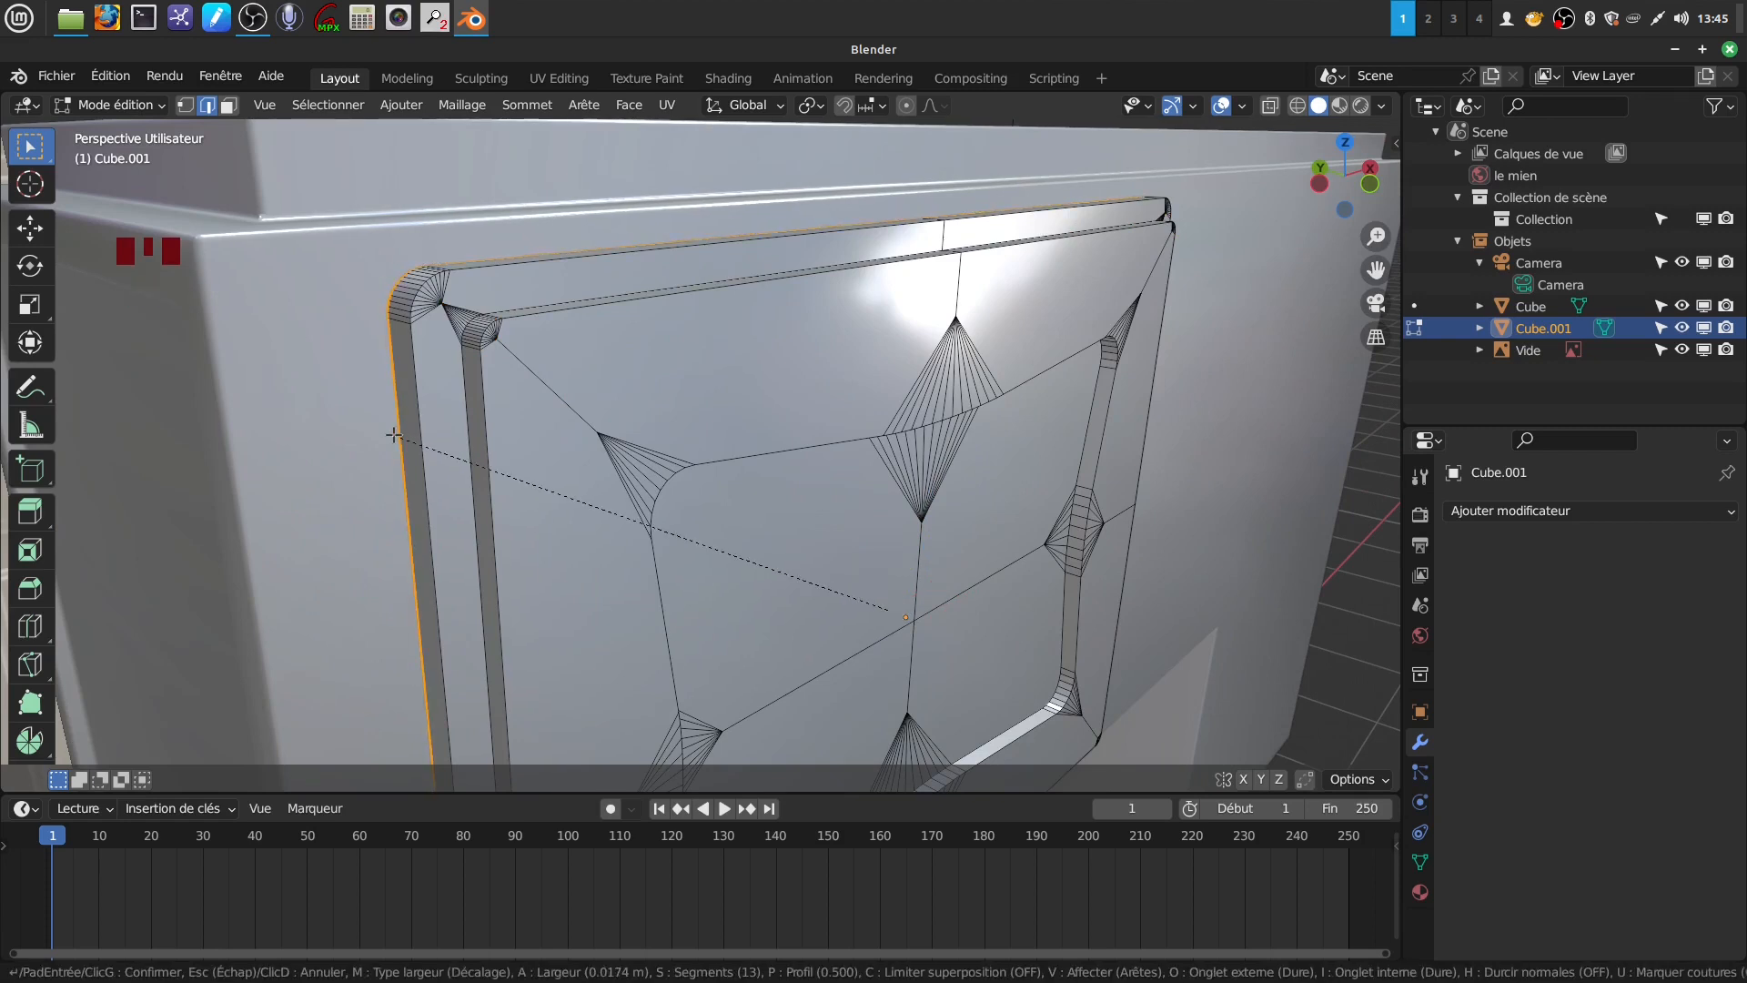
click(393, 434)
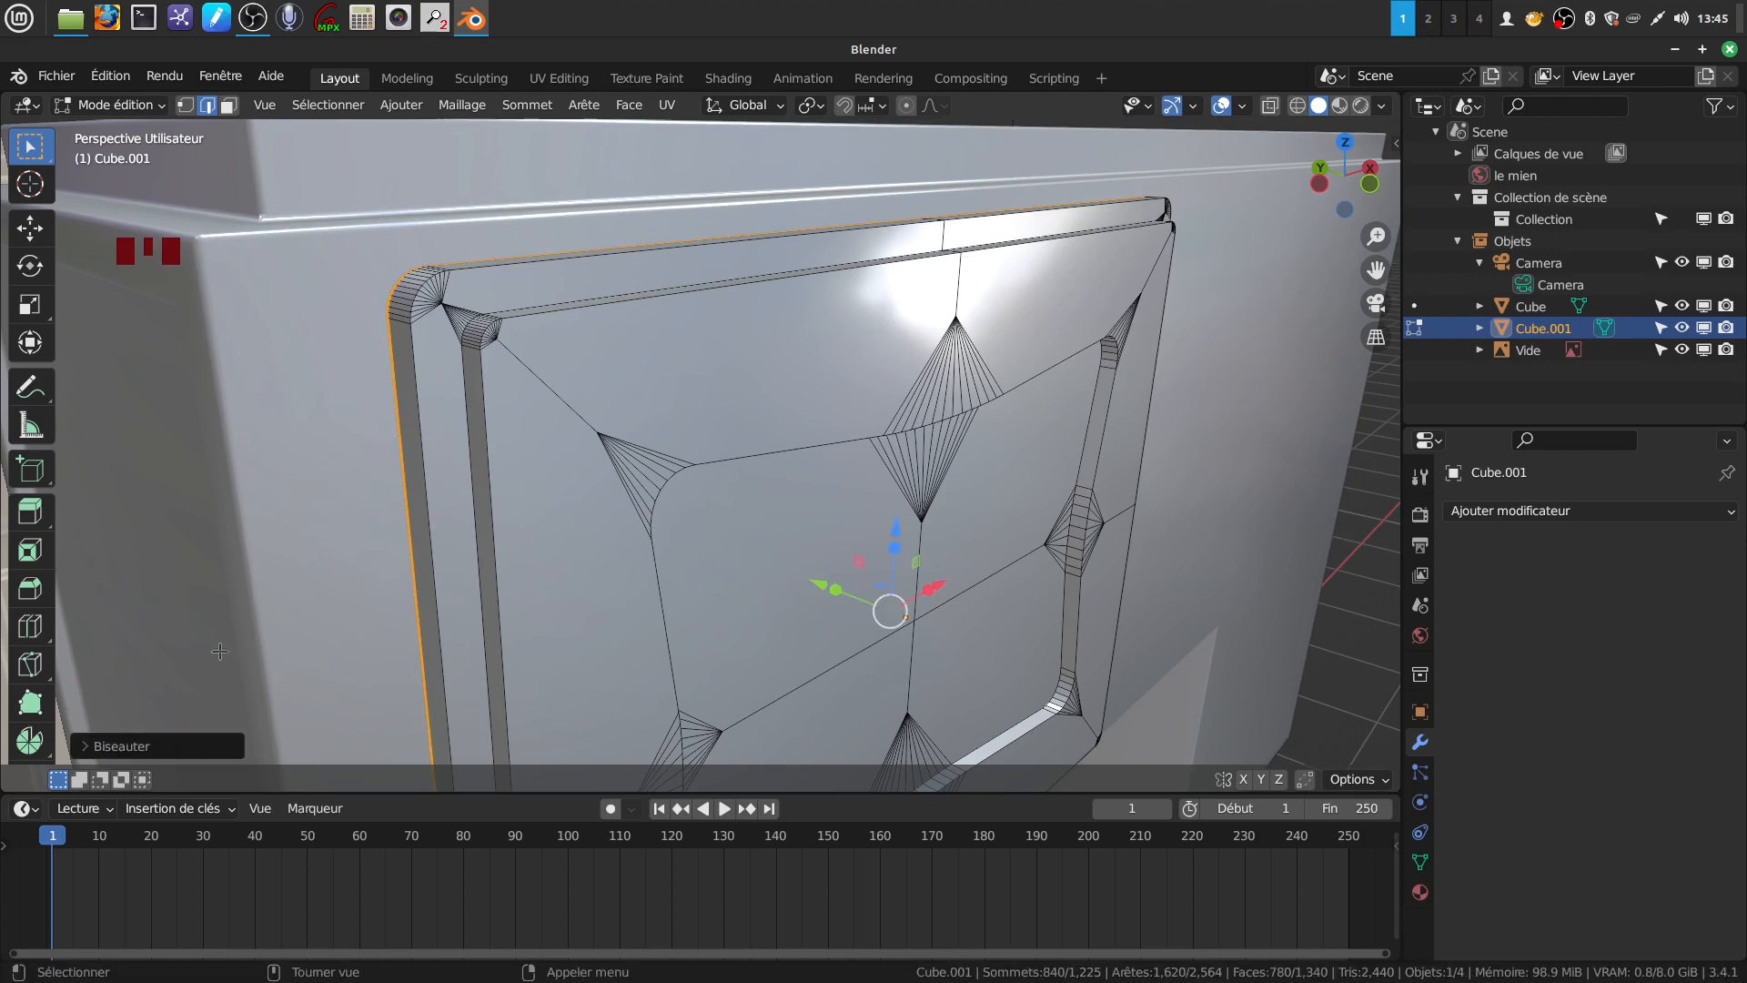
Reduce the outermost border bevel to 3 segments
click(90, 745)
click(230, 459)
click(205, 441)
click(206, 441)
click(205, 441)
click(206, 441)
click(206, 441)
click(206, 441)
click(205, 442)
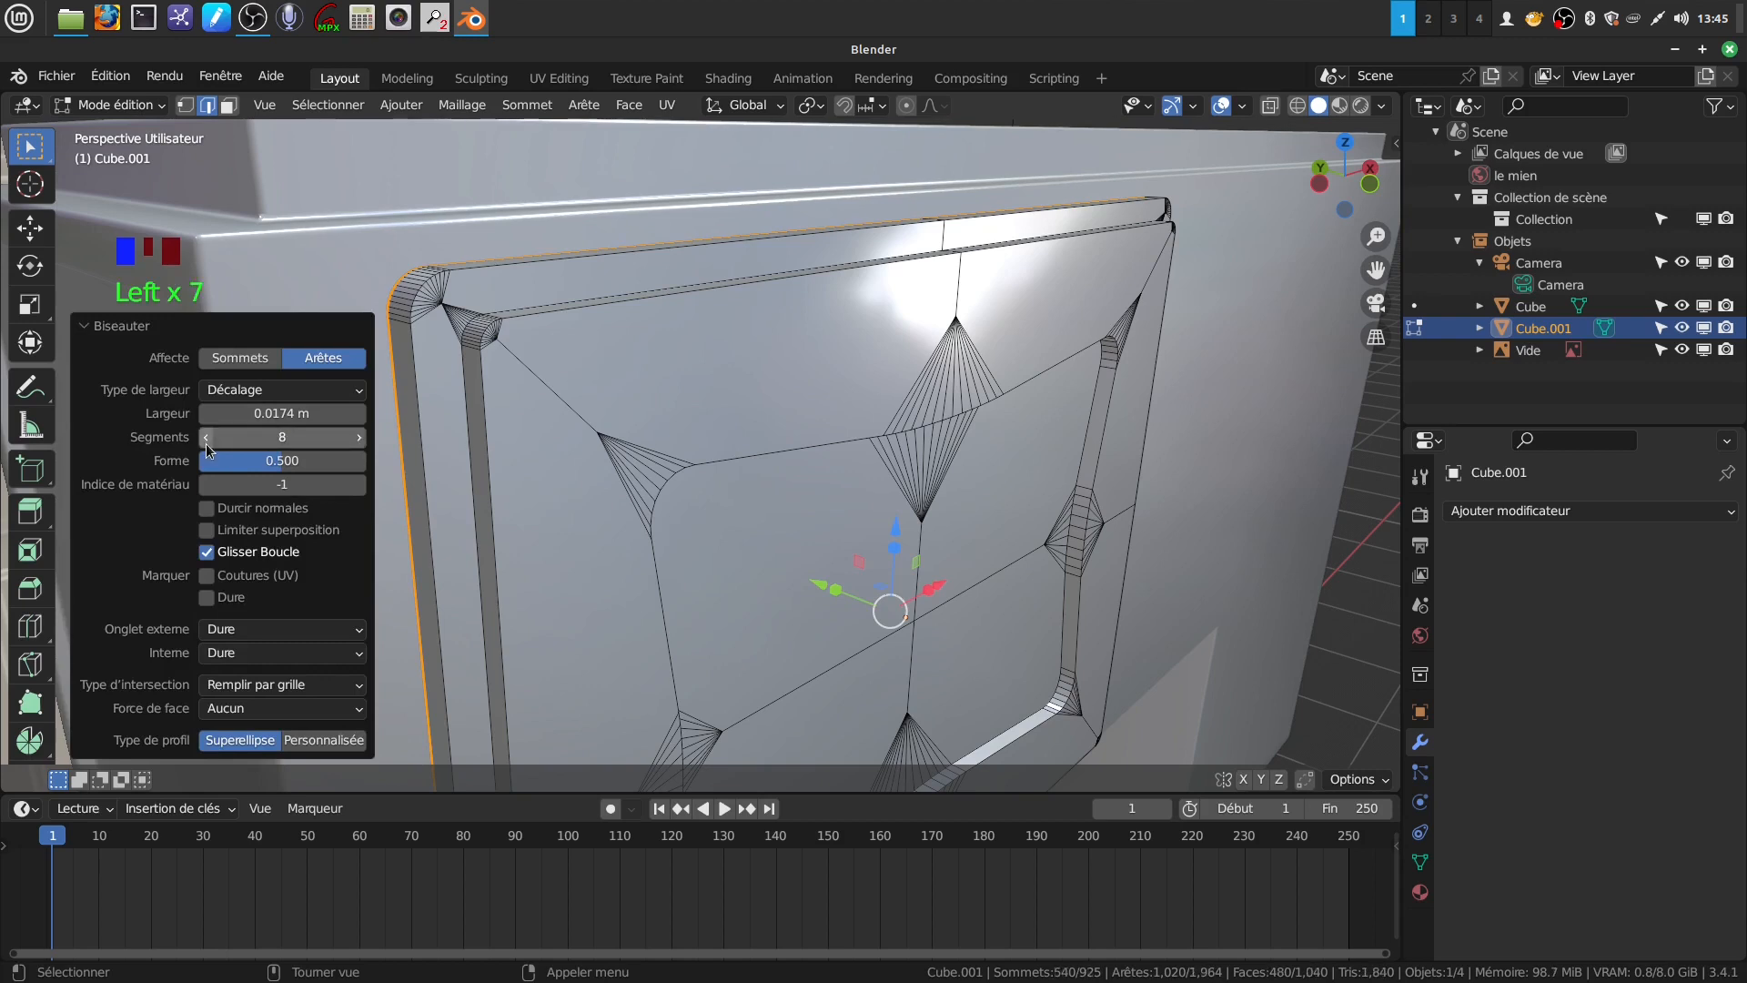
click(205, 443)
click(206, 442)
click(206, 442)
click(206, 442)
click(206, 442)
click(206, 442)
click(205, 443)
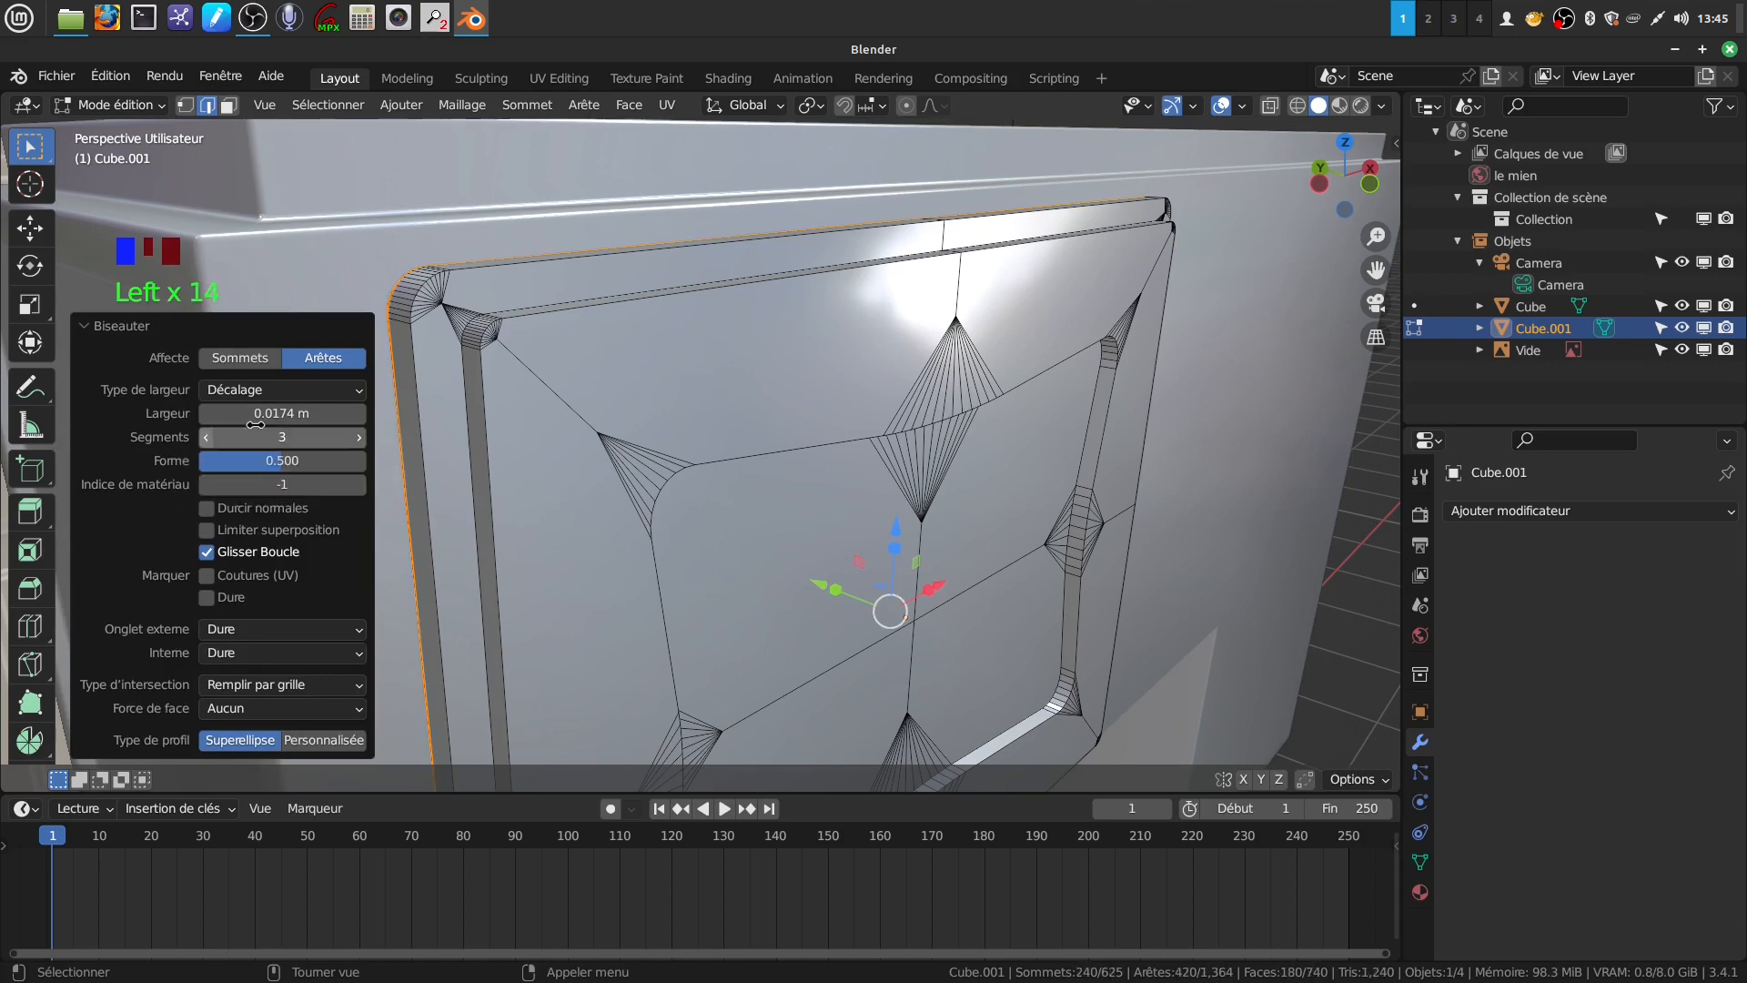
Bevel the front edge loop of the outer frame about 0.0155 m wide with 4 segments
scroll(762, 395, down, 2)
ctrl+middle_drag(718, 390, 756, 373)
scroll(718, 440, up, 2)
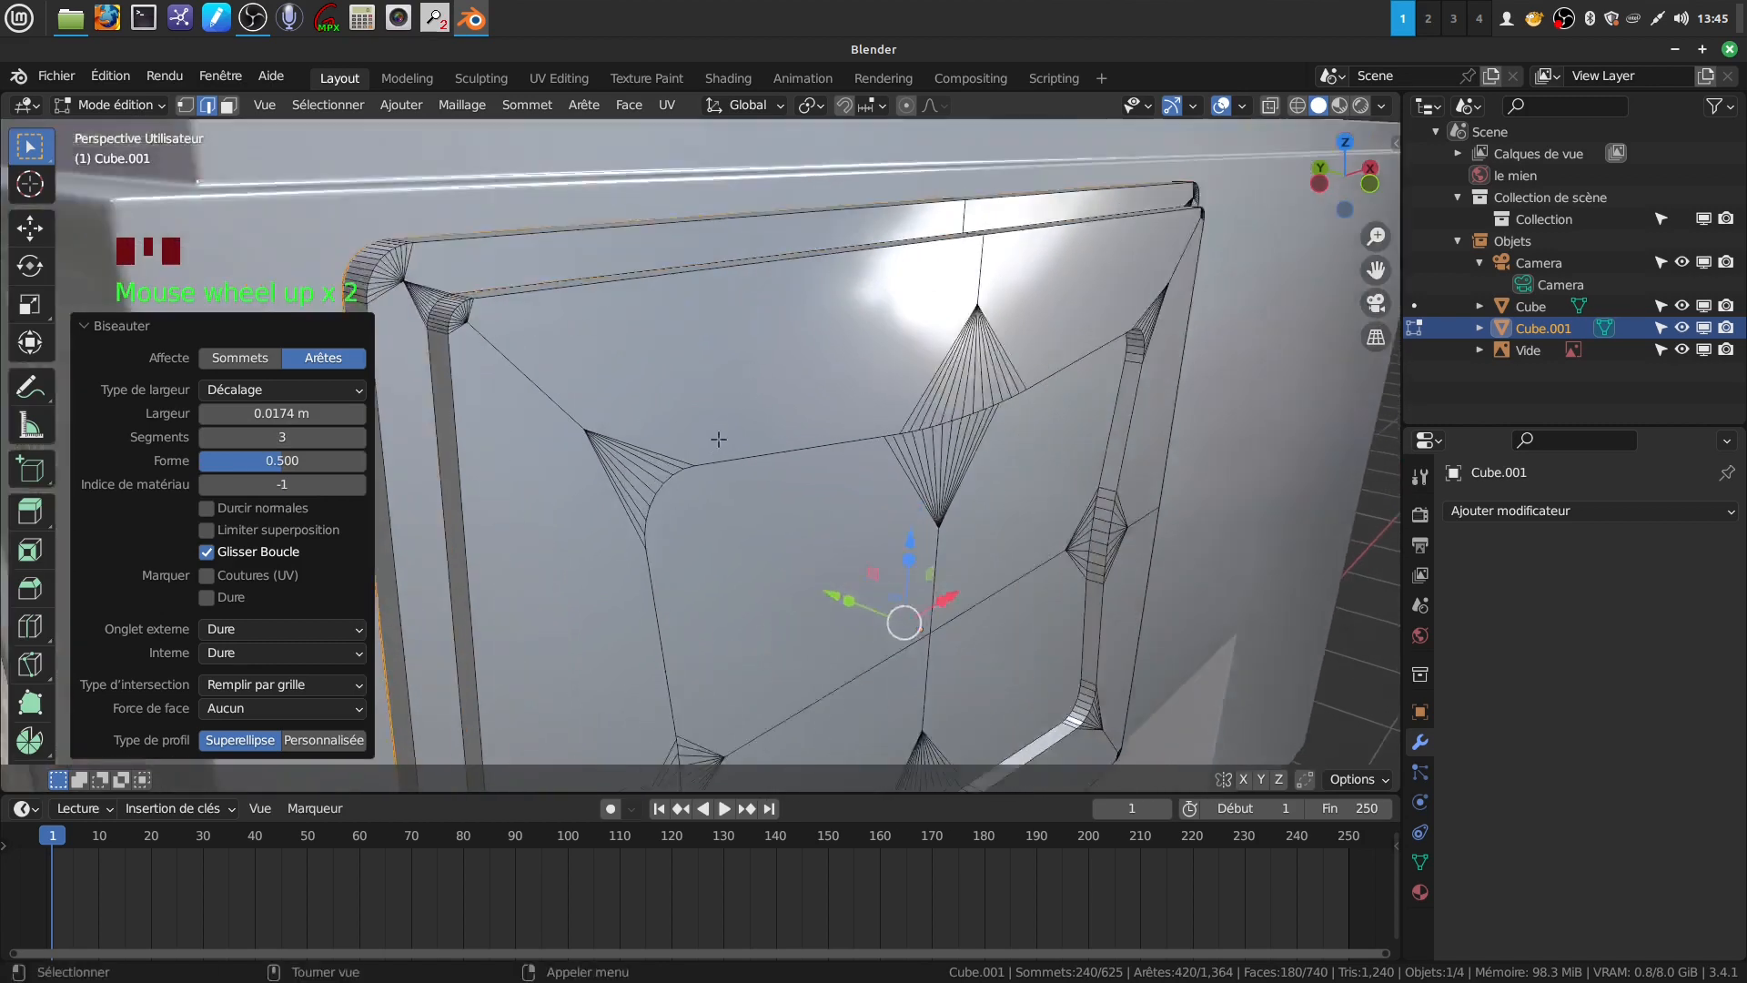
scroll(719, 439, up, 1)
shift+middle_drag(530, 292, 801, 421)
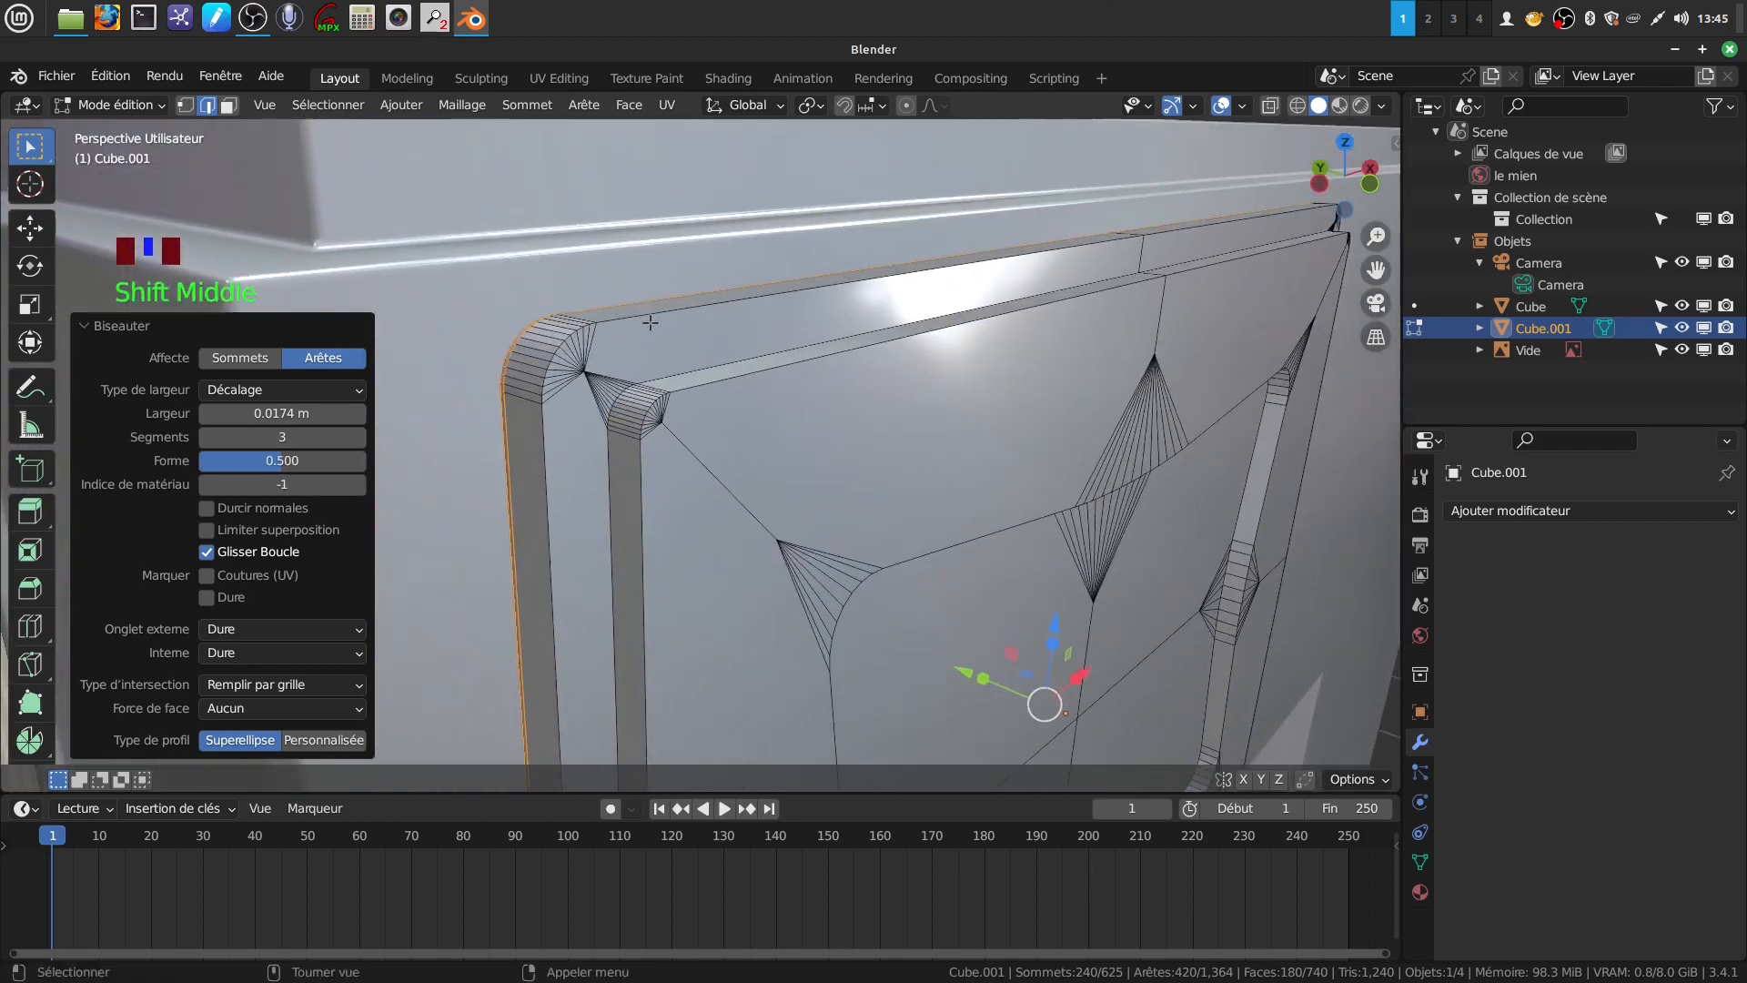
alt+click(687, 358)
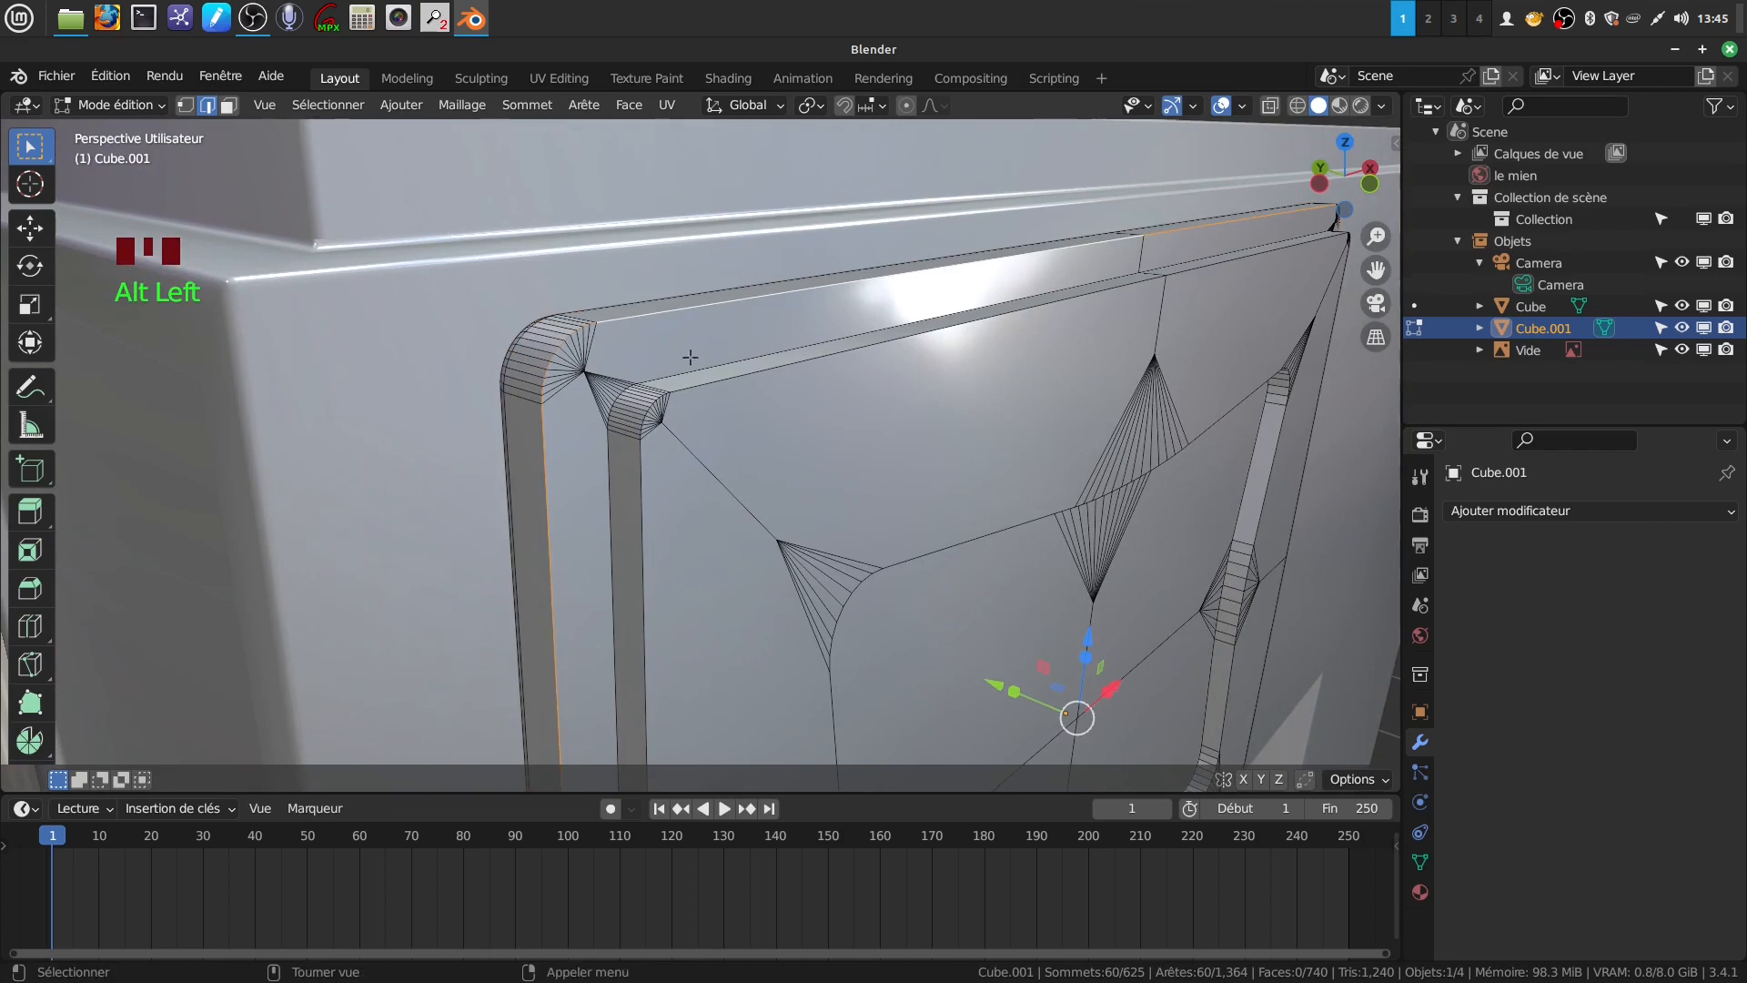
key(ctrl+b)
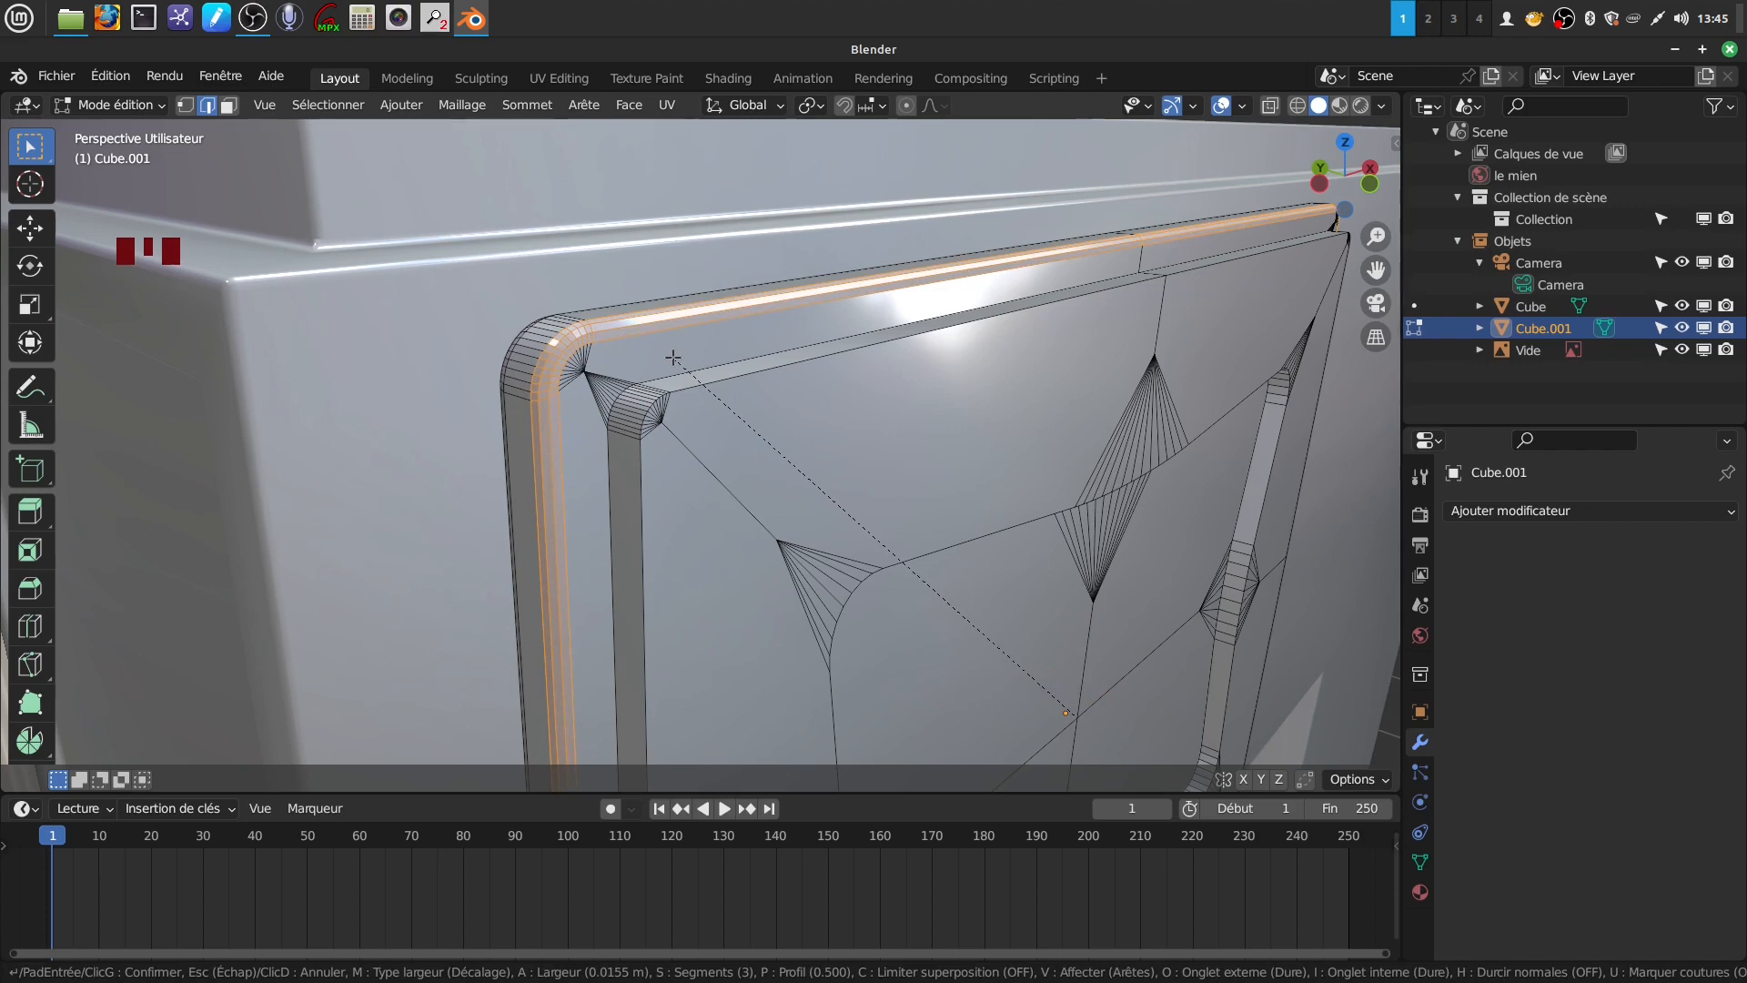
scroll(674, 357, up, 1)
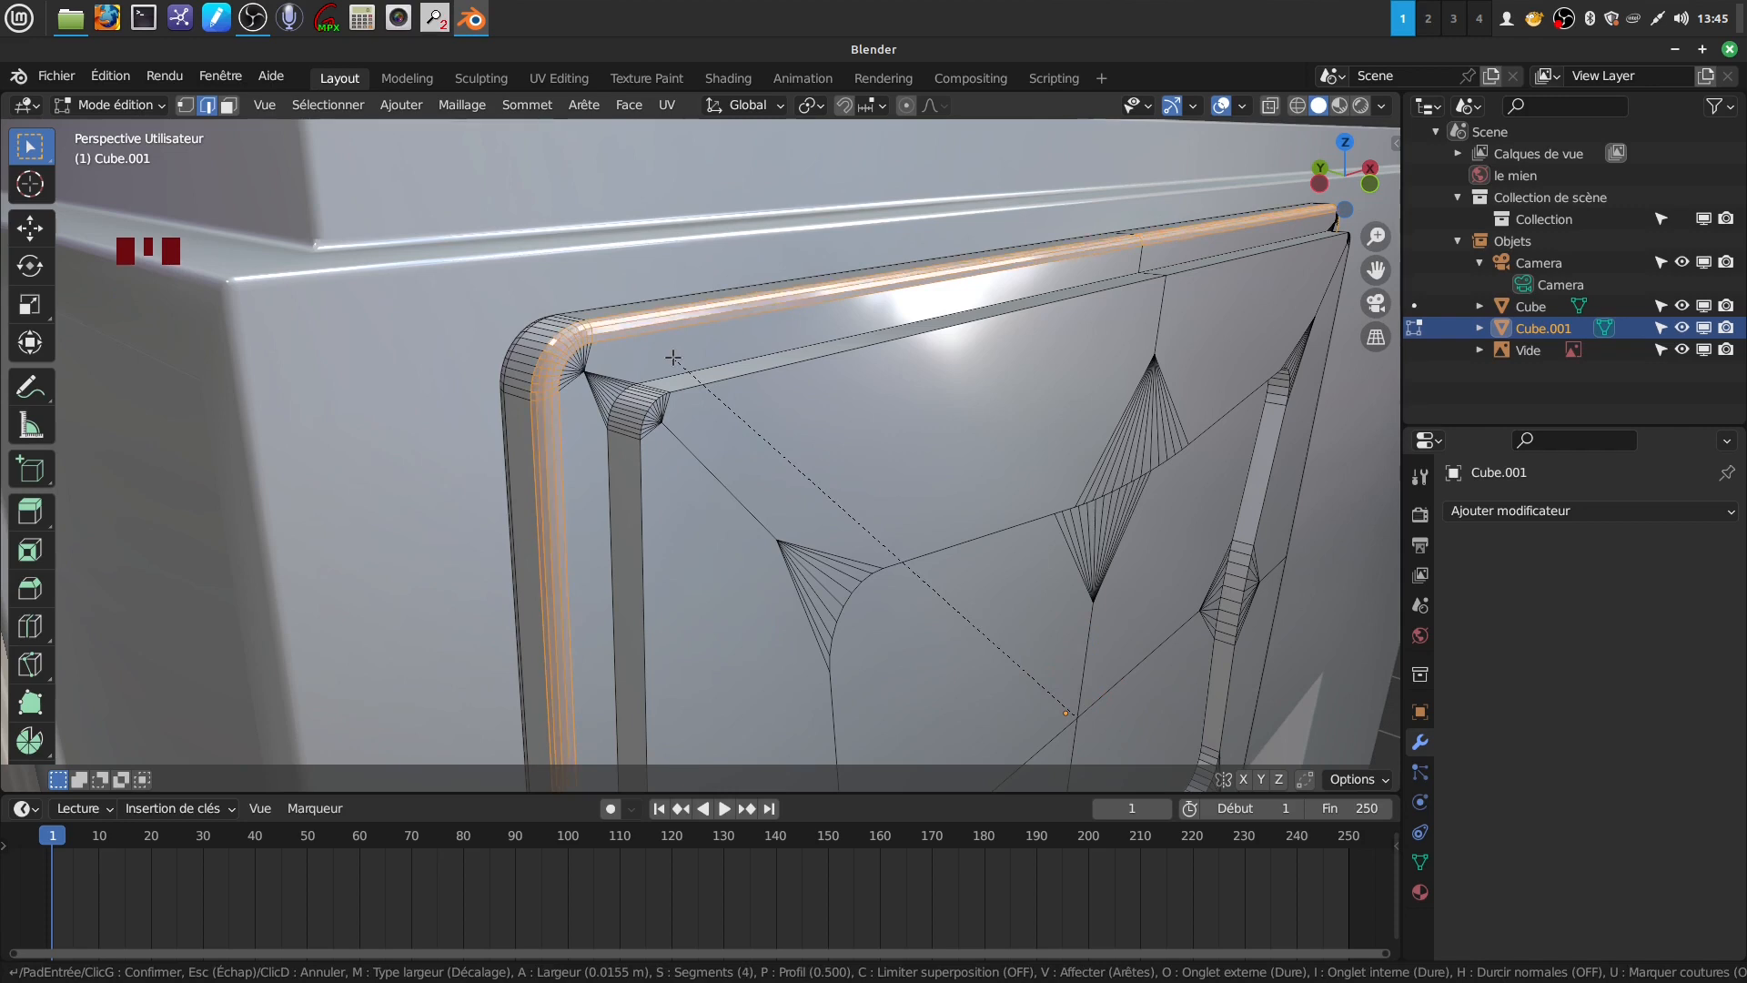
click(673, 358)
Bevel the front edge loop of the raised inner frame about 0.01 m wide with 4 segments
middle_drag(732, 398, 707, 401)
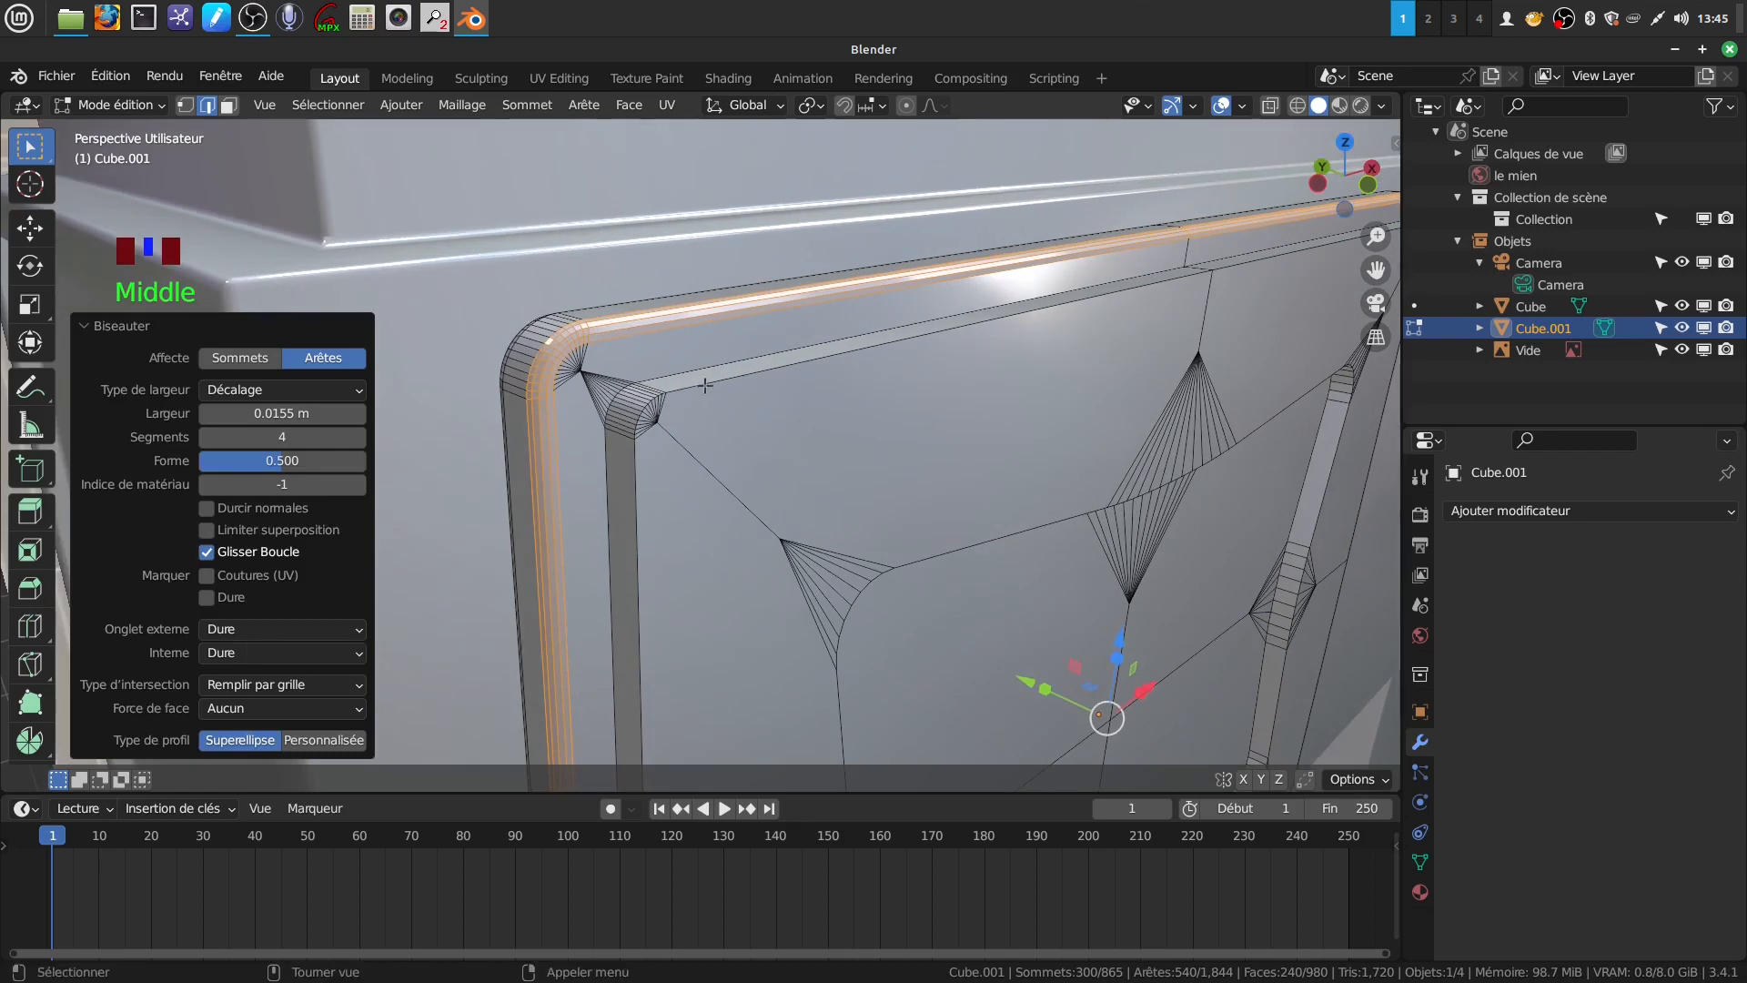
alt+click(705, 386)
key(ctrl)
key(ctrl+b)
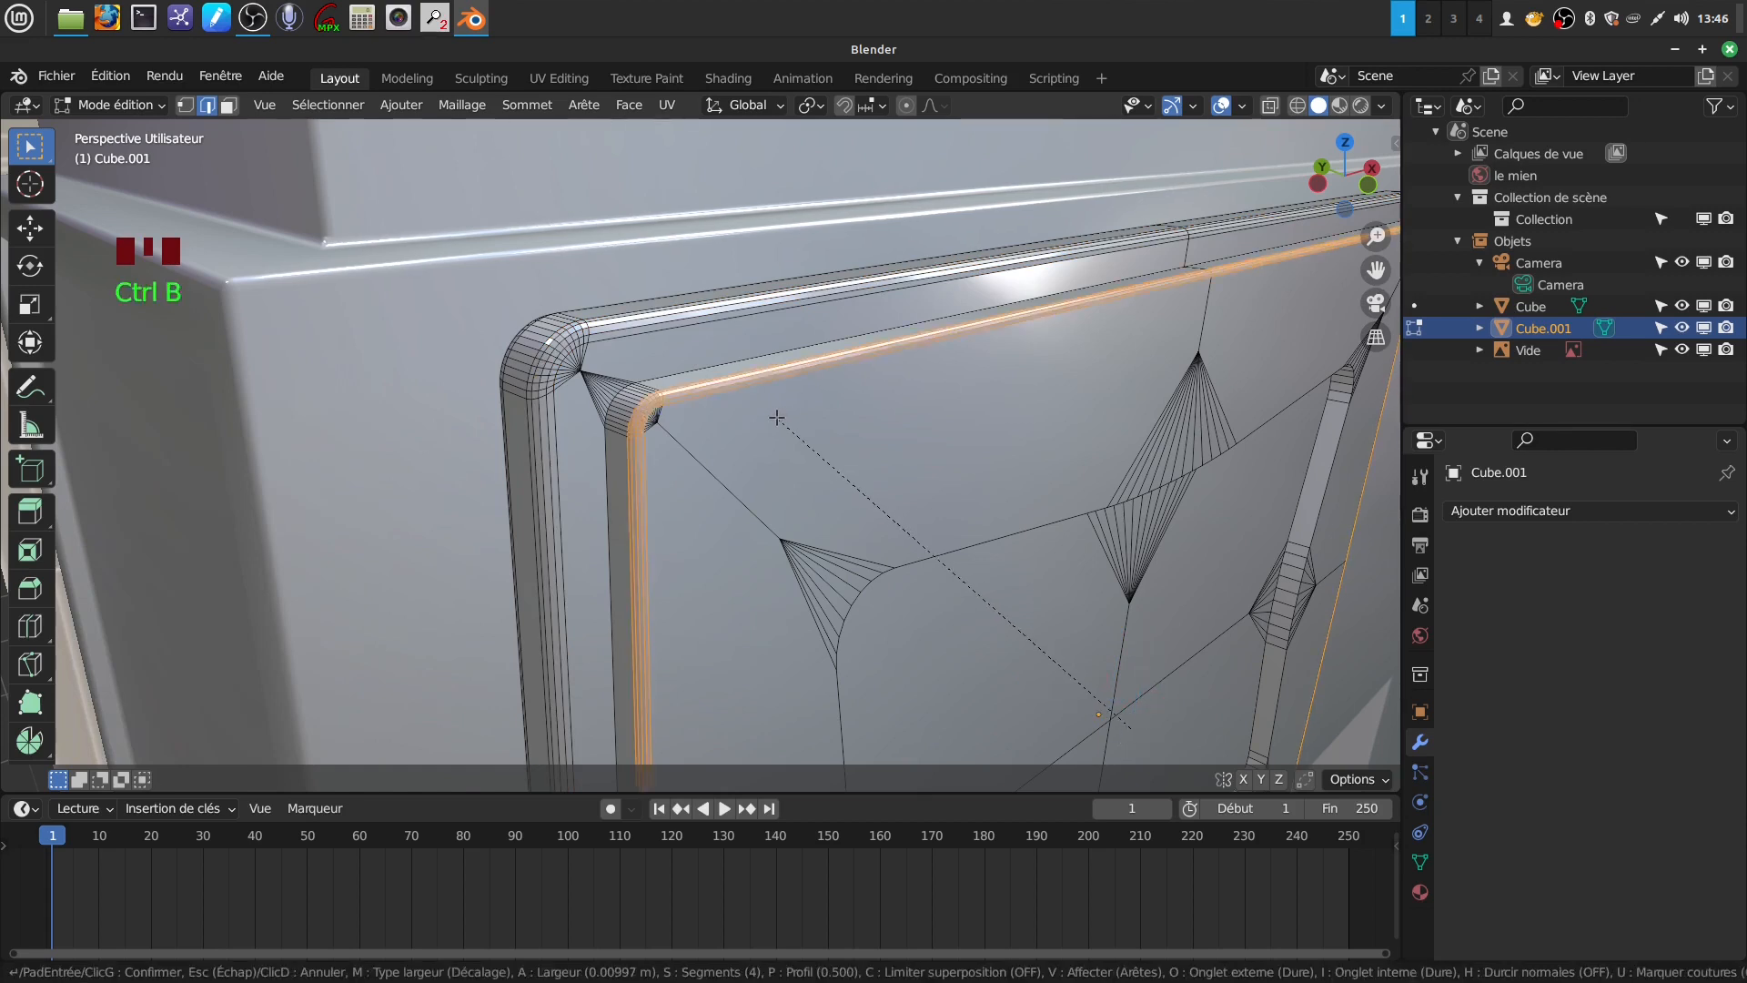
click(776, 418)
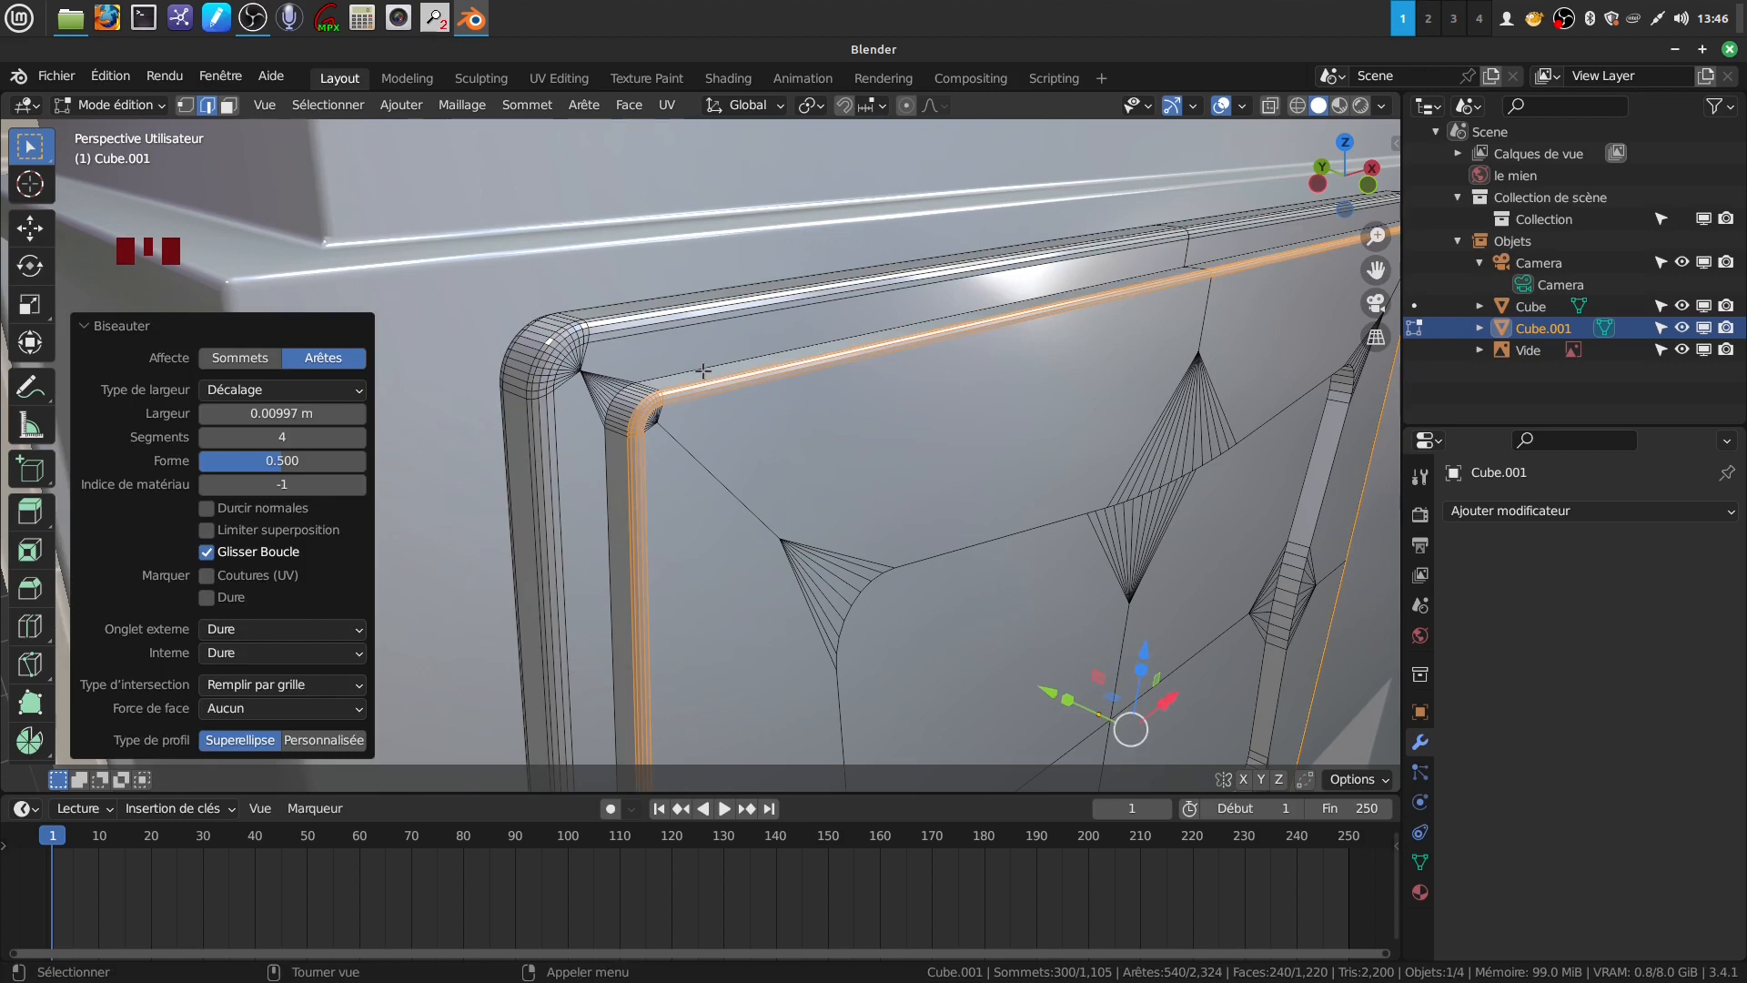
Bevel the edge loop at the base of the raised inner frame about 0.0056 m wide with 4 segments
alt+click(800, 455)
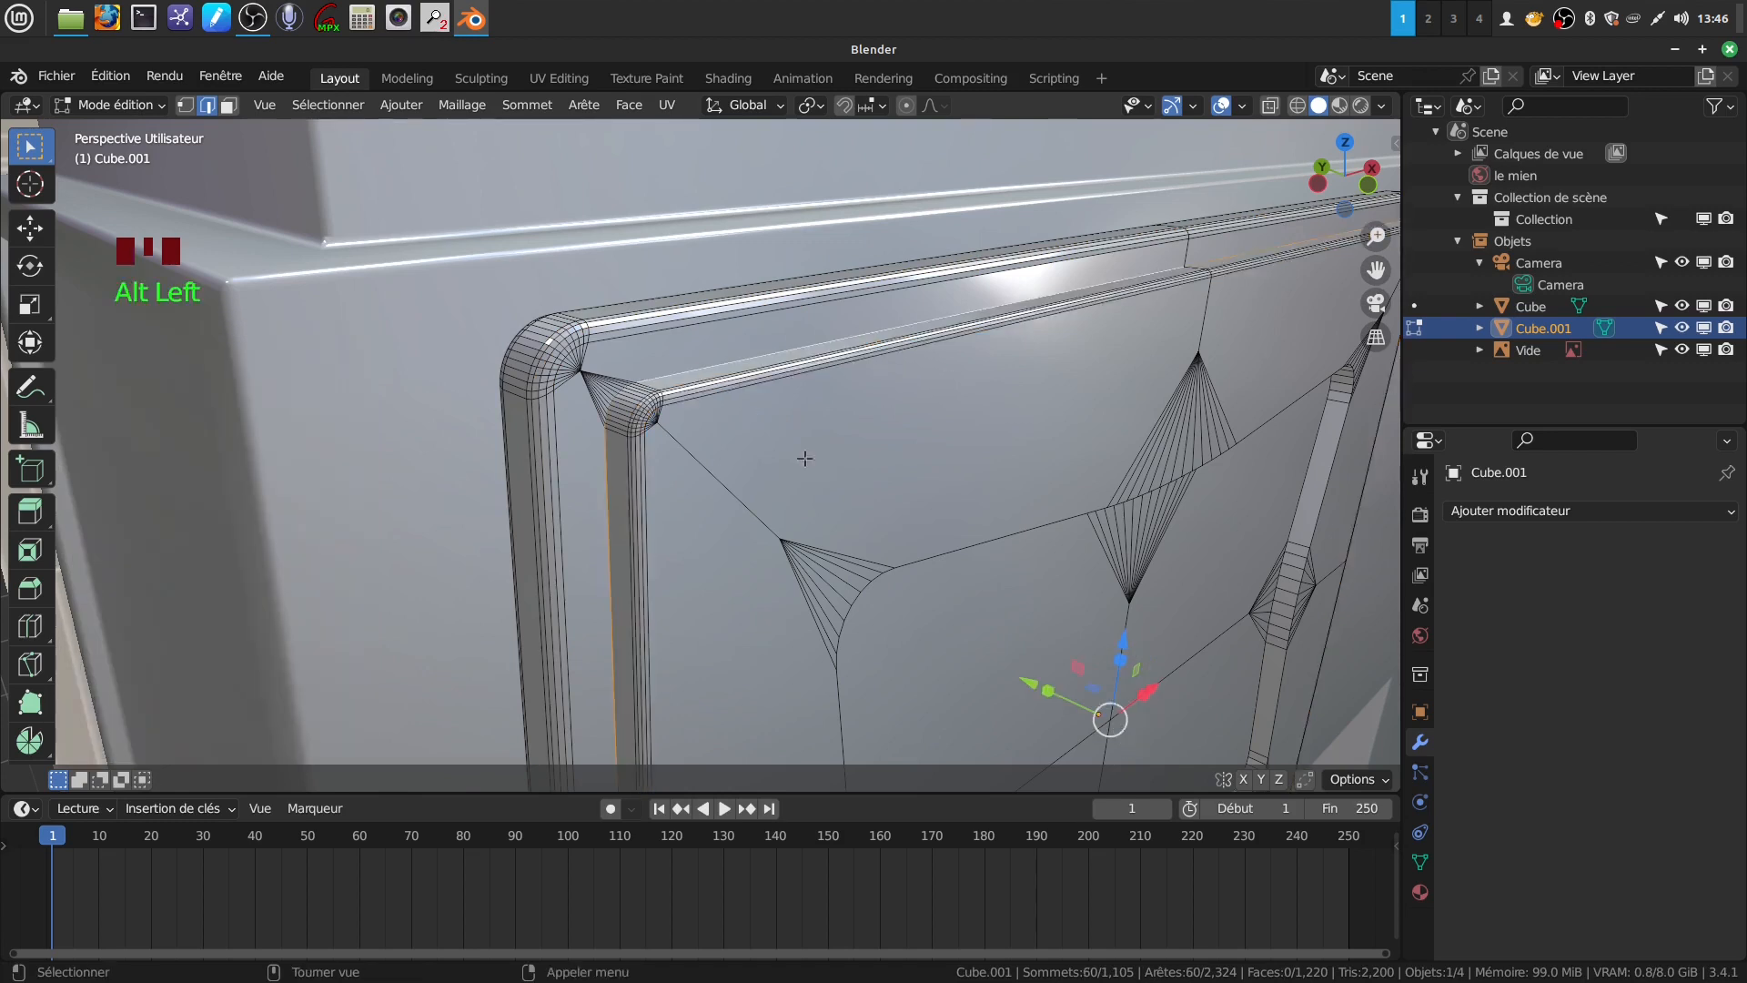
scroll(840, 500, up, 2)
key(ctrl+b)
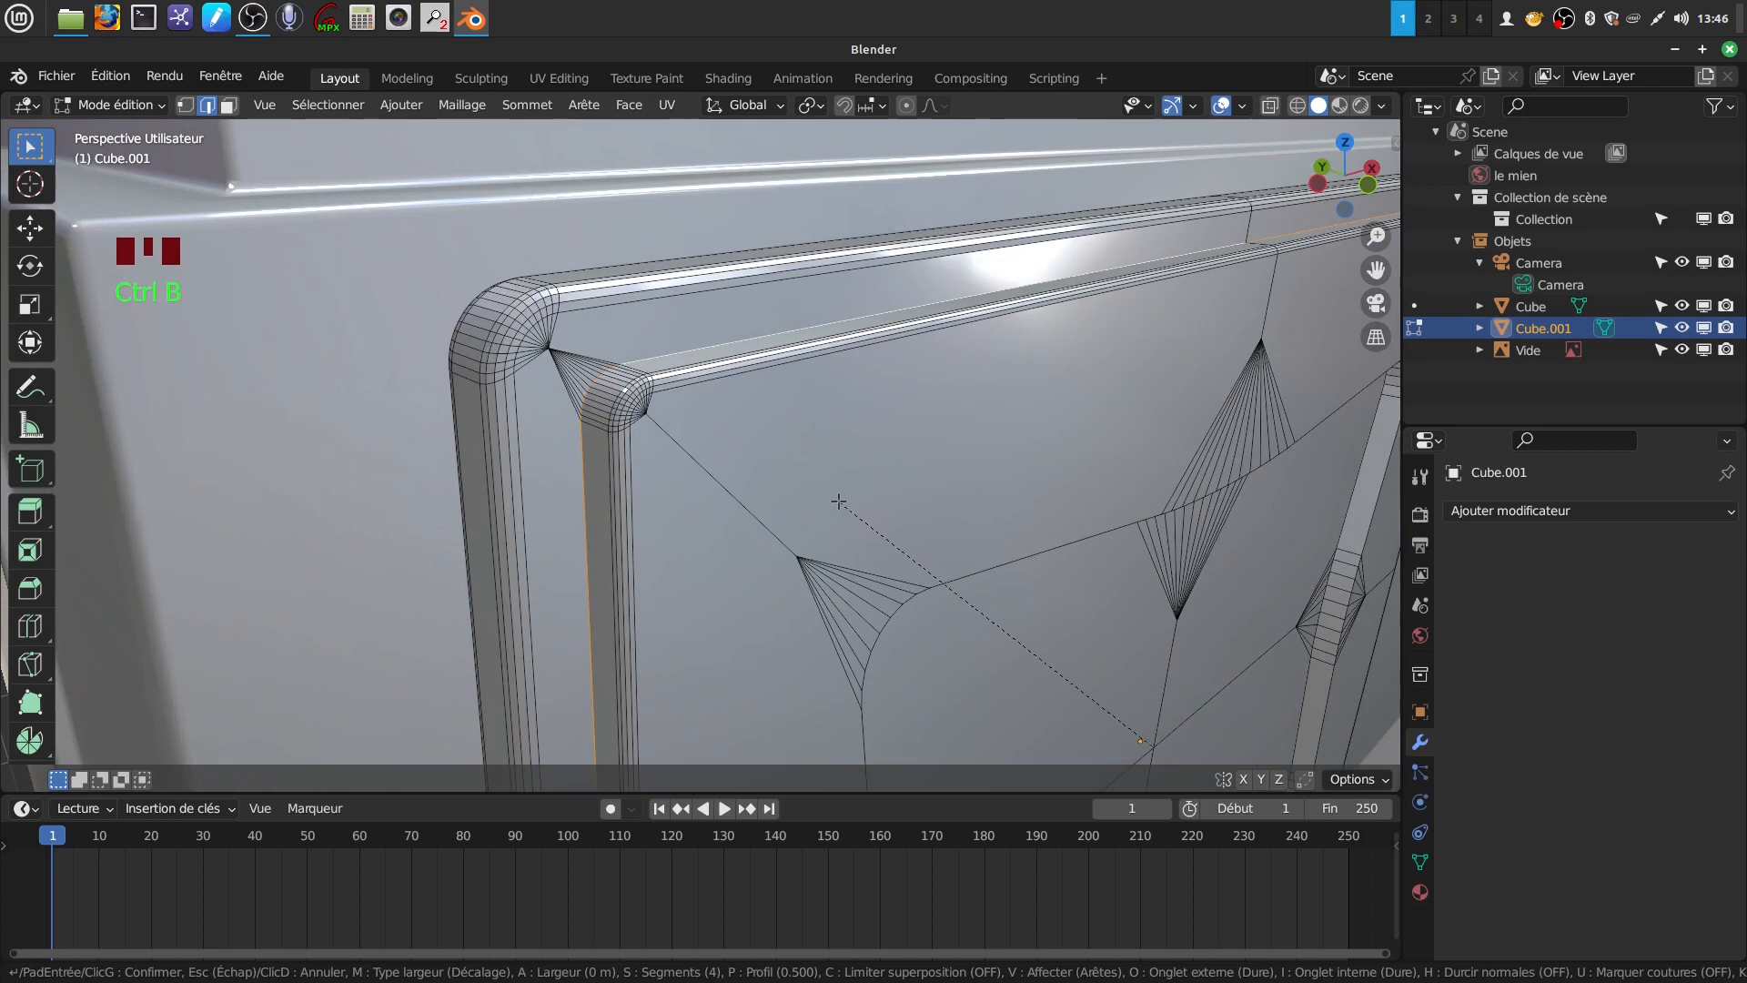
click(830, 501)
Bevel the edge loop along the curved central motif about 0.0145 m wide with 4 segments
middle_drag(830, 501, 789, 360)
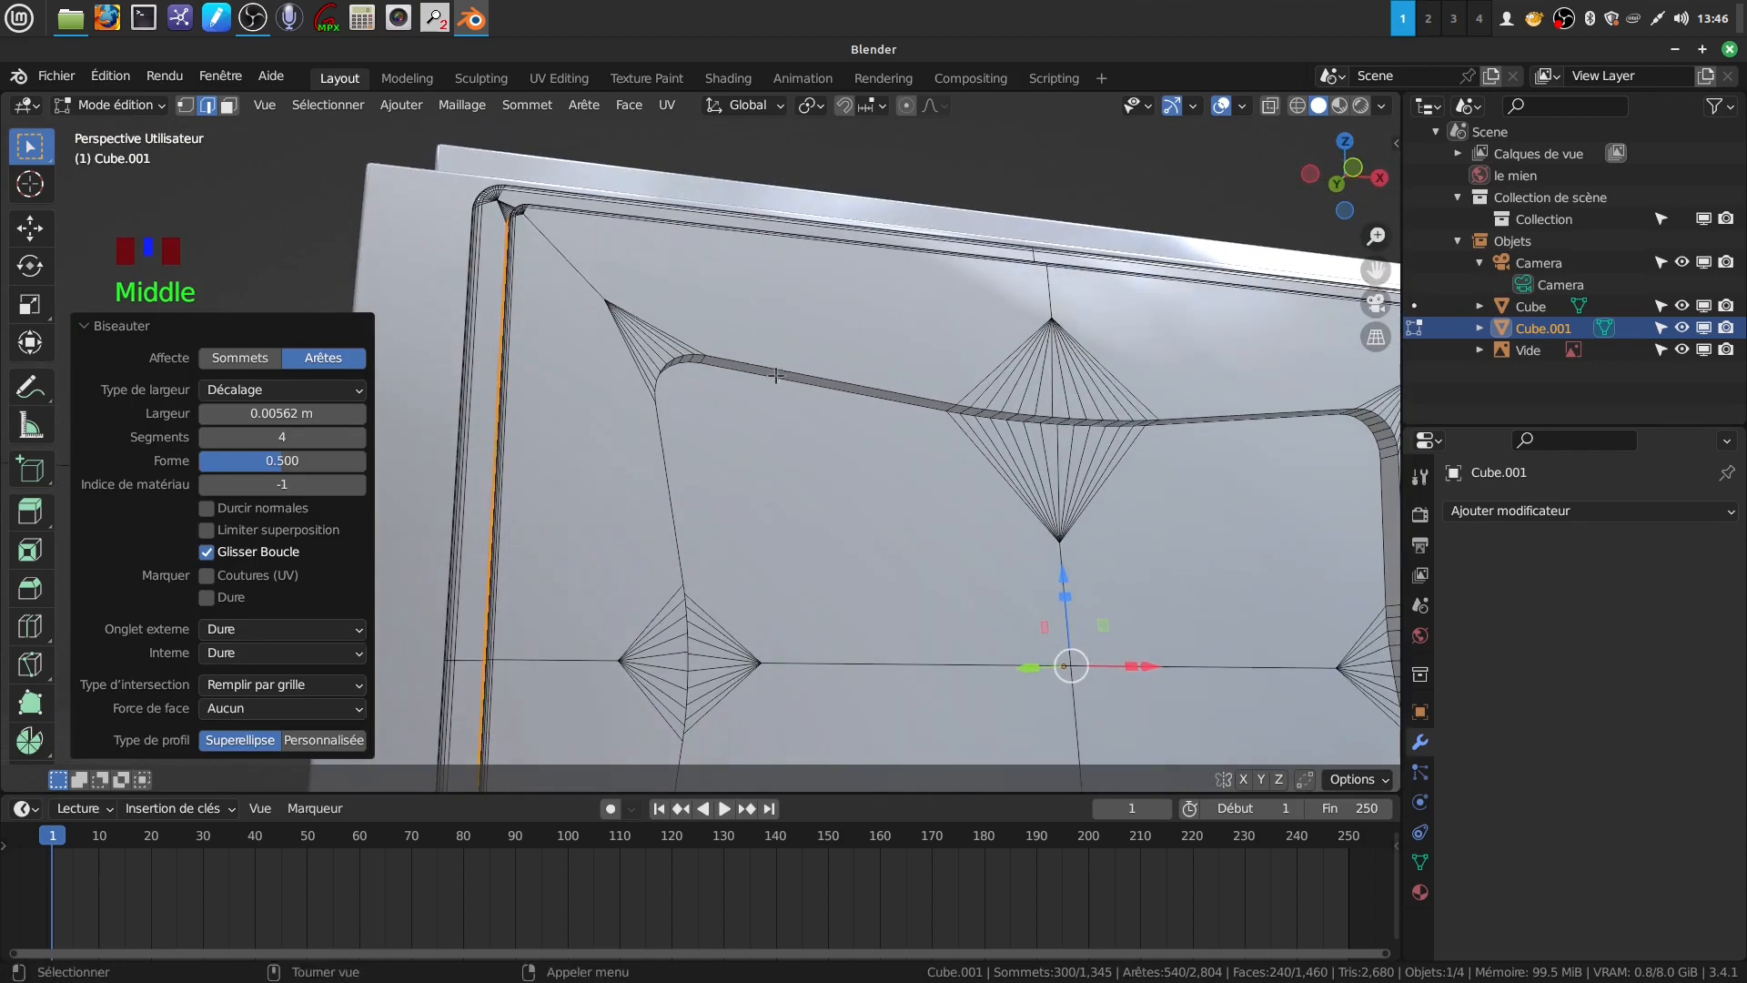
alt+click(805, 372)
middle_drag(804, 371, 766, 407)
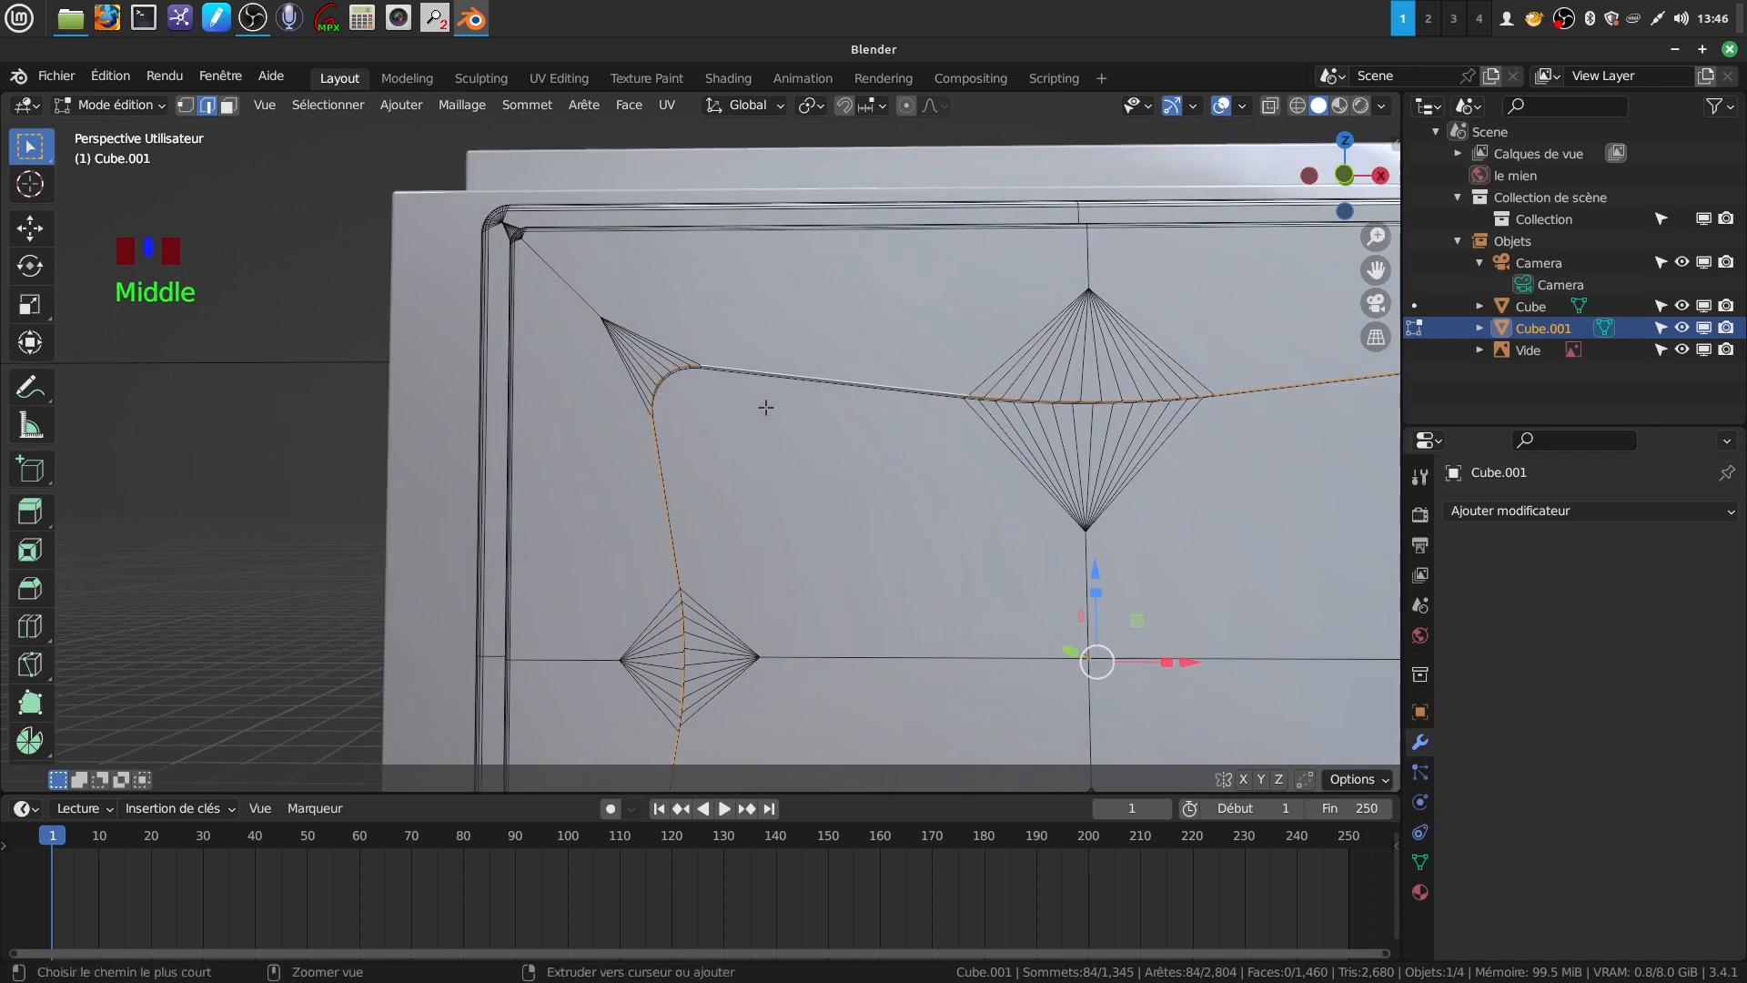
key(ctrl+b)
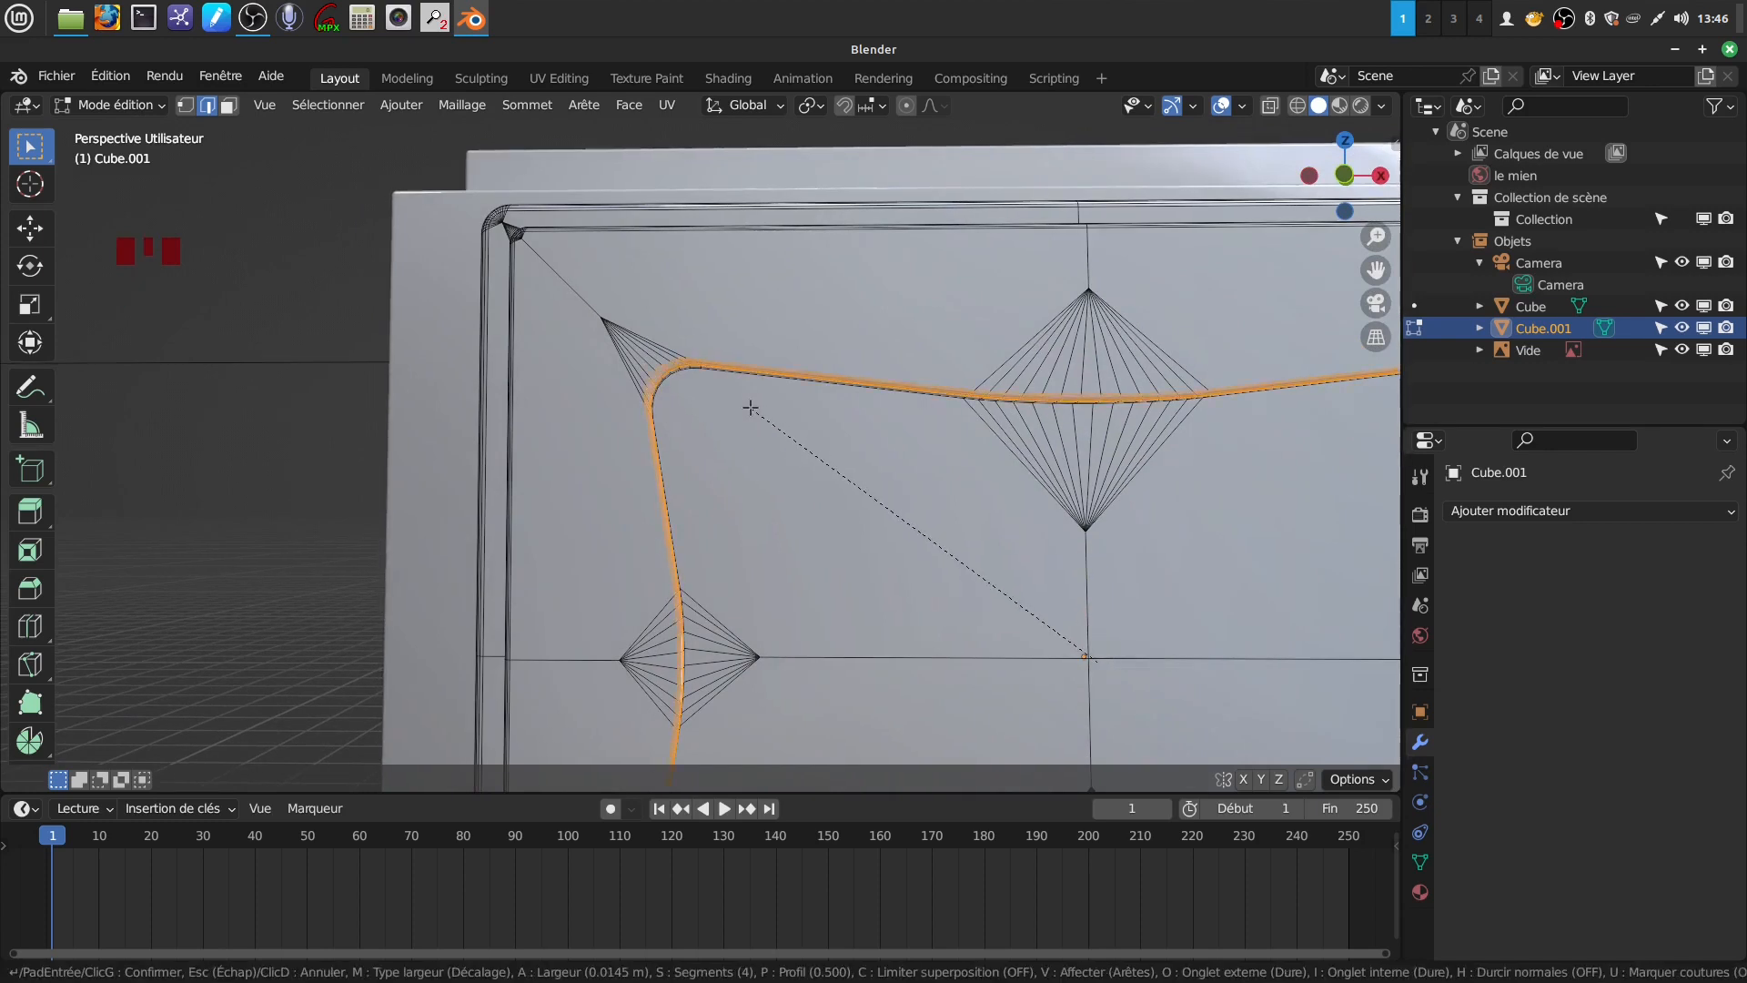
click(750, 408)
Return to Object Mode and check the bevelled panel on the front of the cabinet
scroll(750, 408, down, 6)
middle_drag(750, 408, 887, 552)
scroll(978, 563, up, 2)
key(Tab)
scroll(890, 492, down, 3)
scroll(864, 526, up, 2)
scroll(904, 552, down, 1)
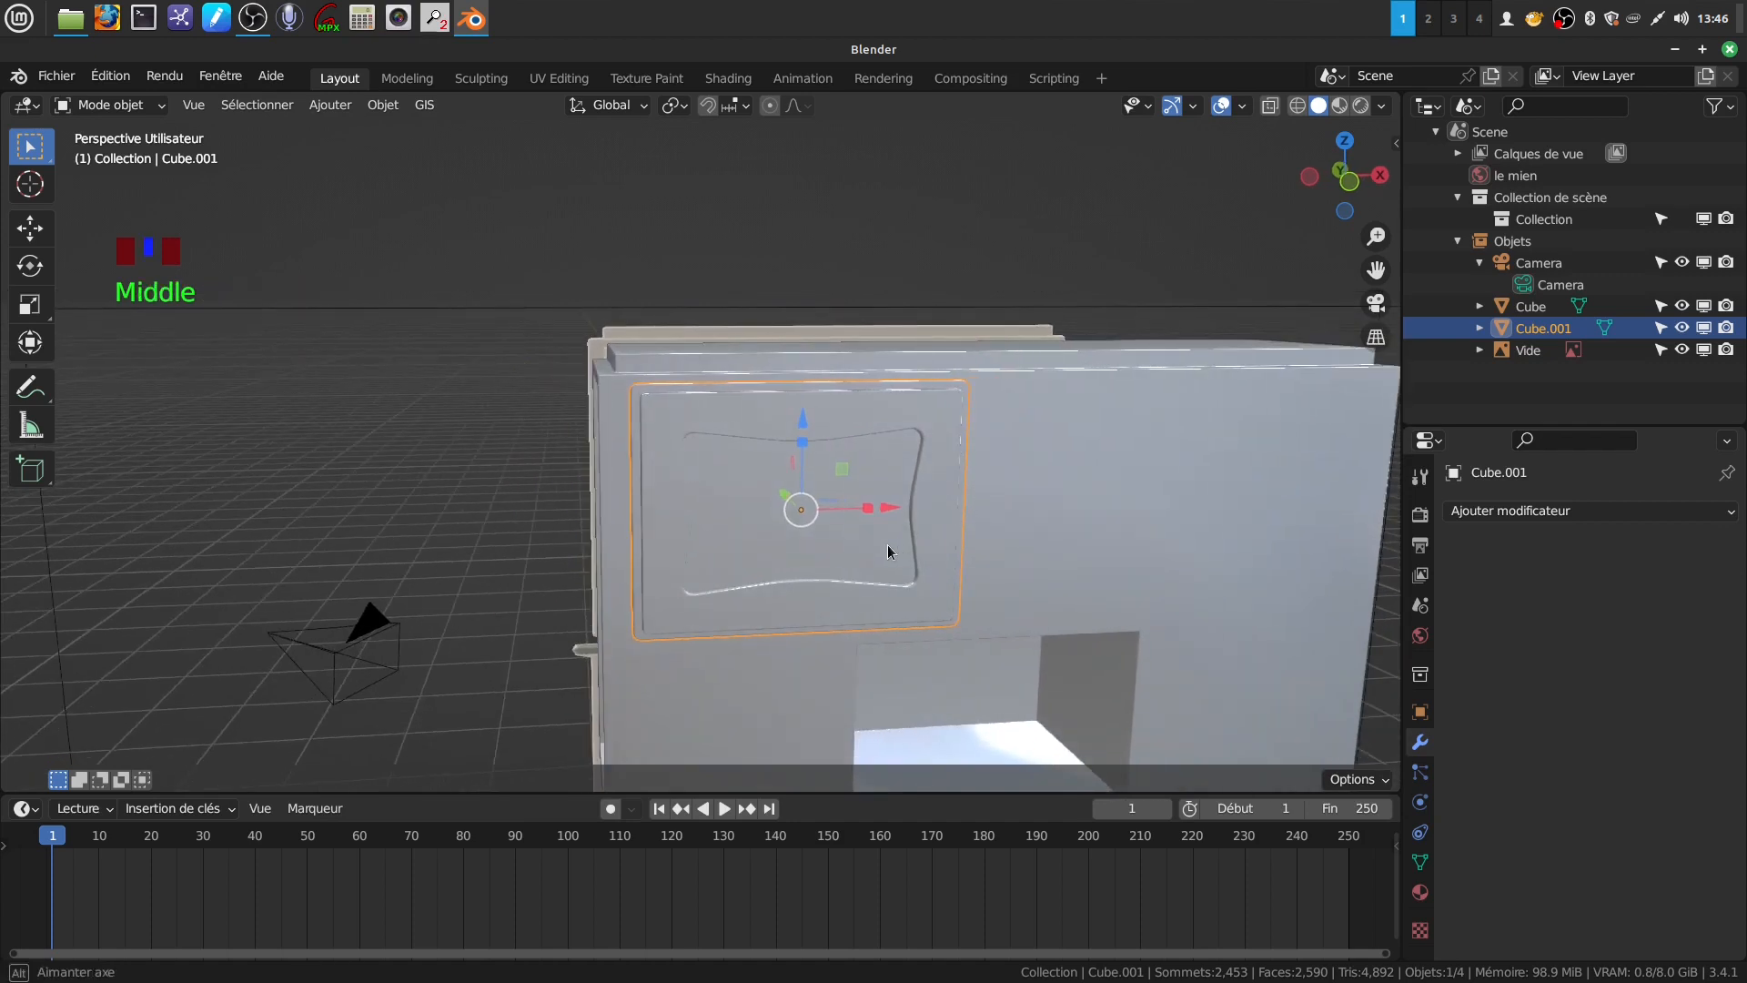
shift+middle_drag(889, 546, 752, 467)
click(882, 289)
click(889, 380)
scroll(949, 491, down, 2)
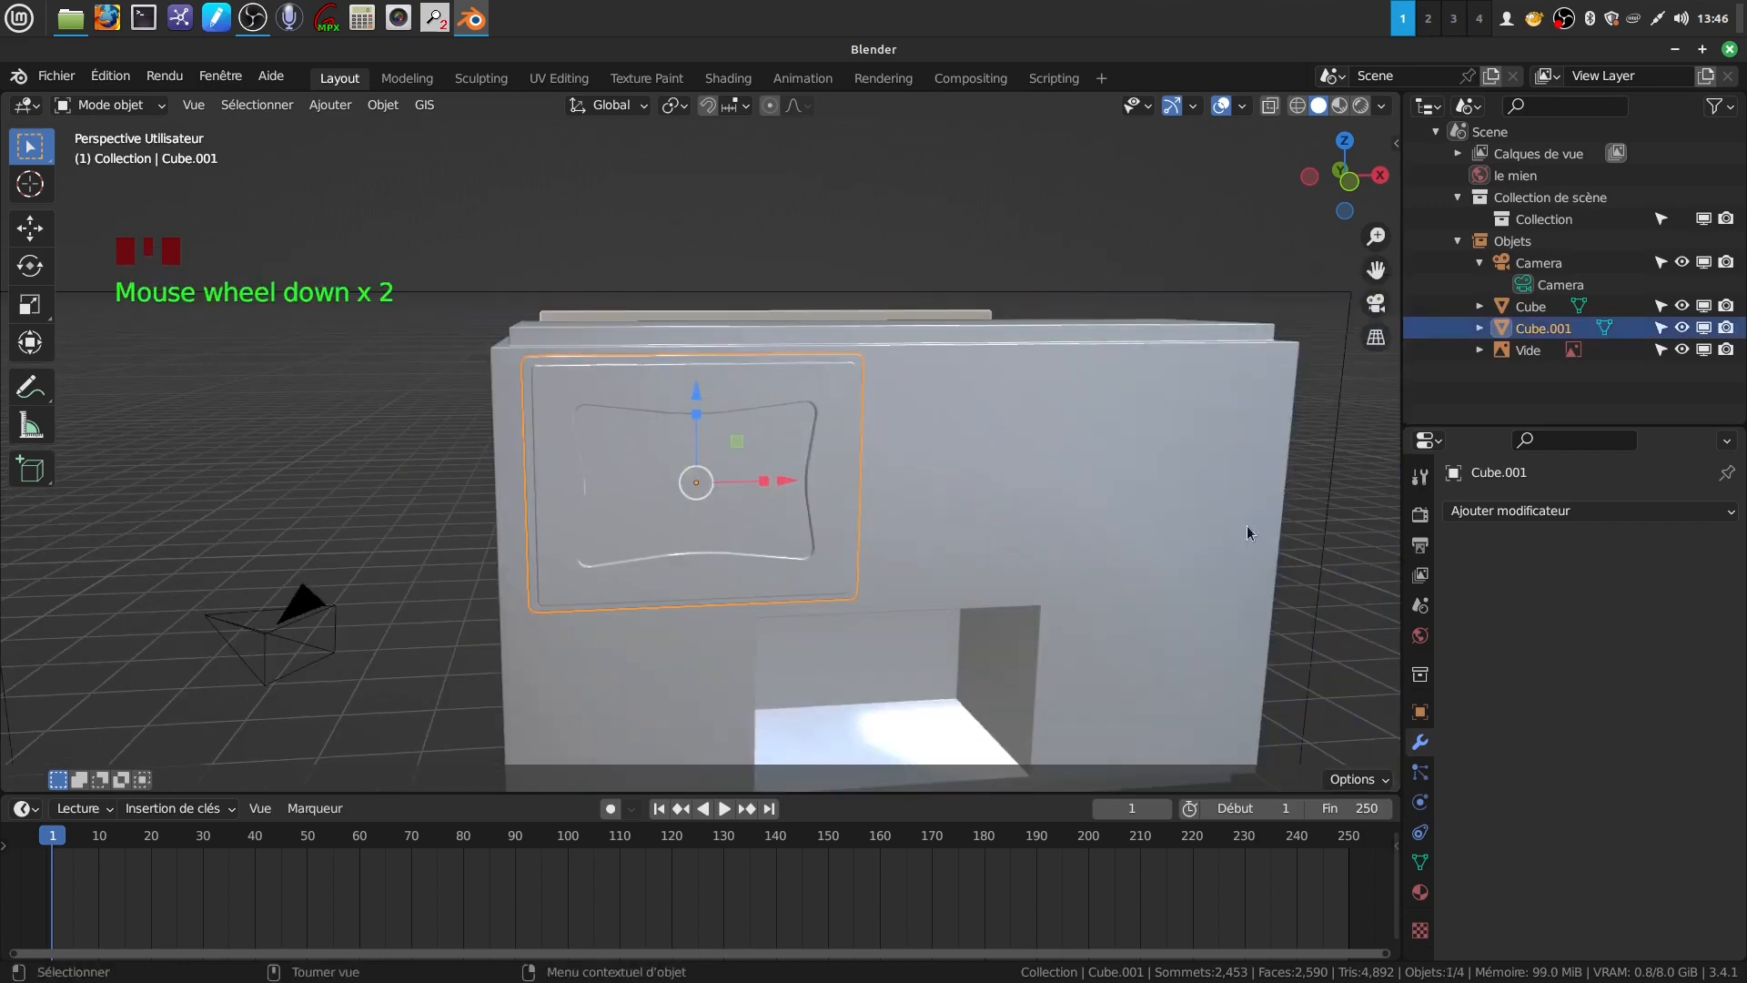
Create a new material on the decorative panel and look over its surface settings
click(1729, 512)
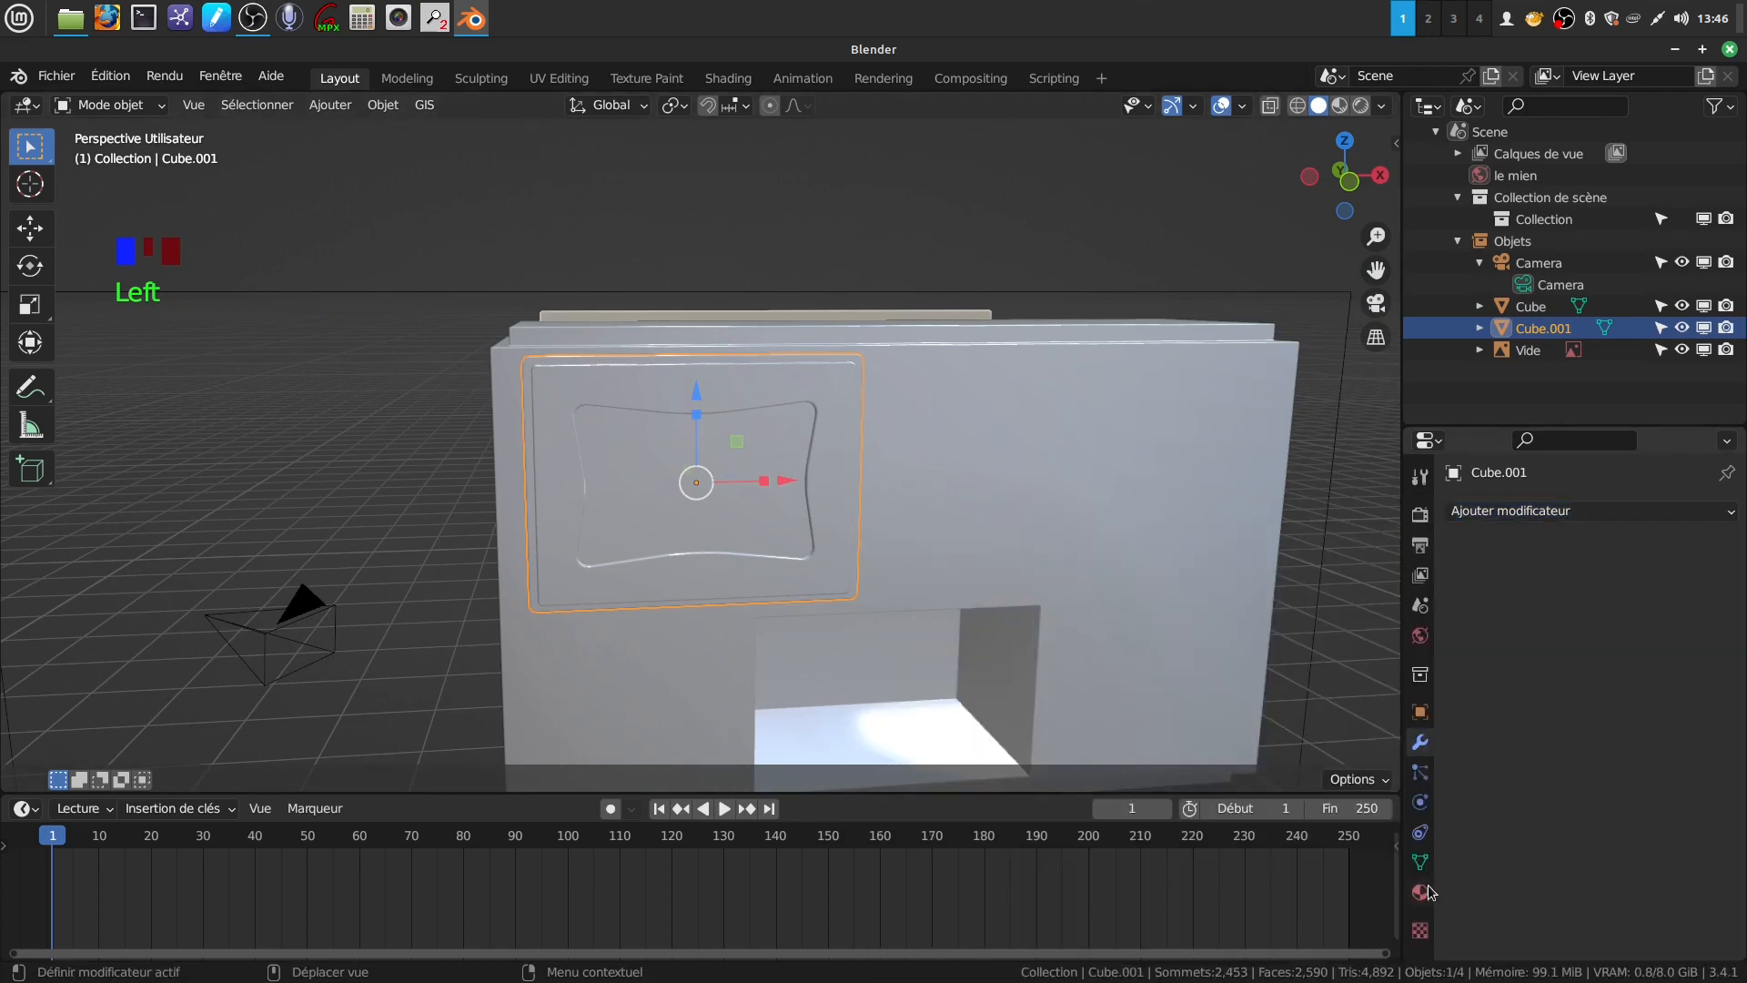
click(1427, 890)
click(1595, 595)
scroll(1579, 671, down, 2)
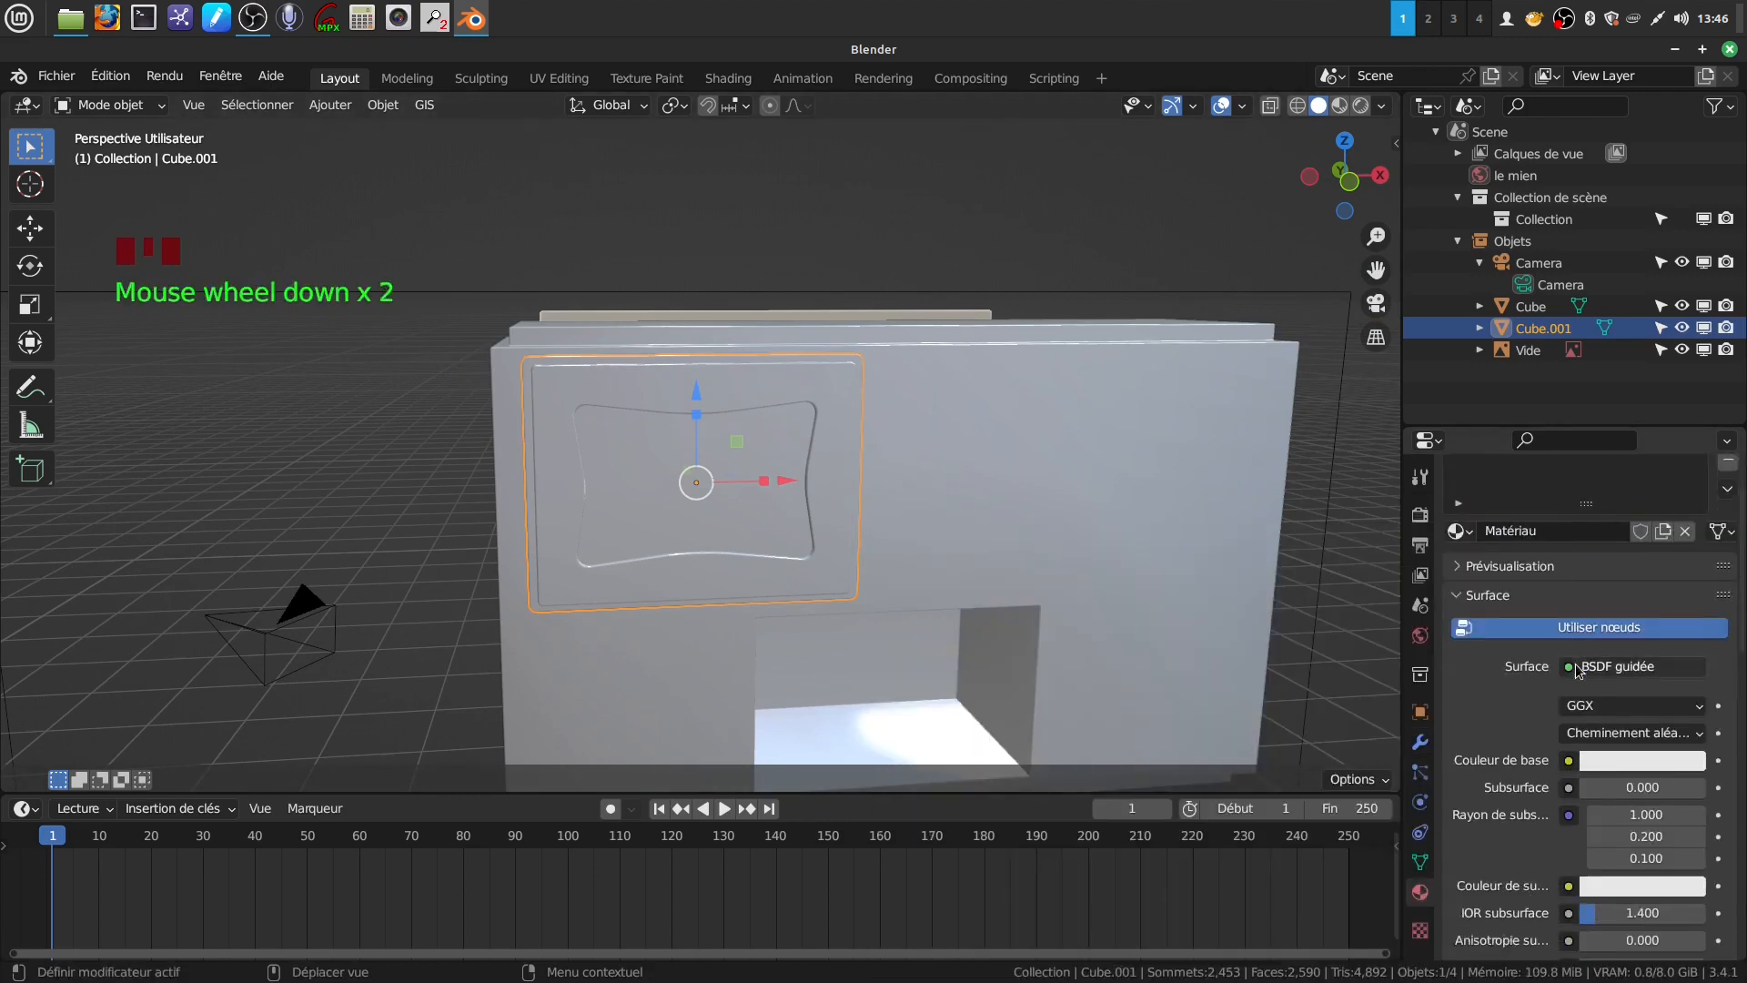
scroll(1581, 701, down, 1)
scroll(1592, 737, down, 1)
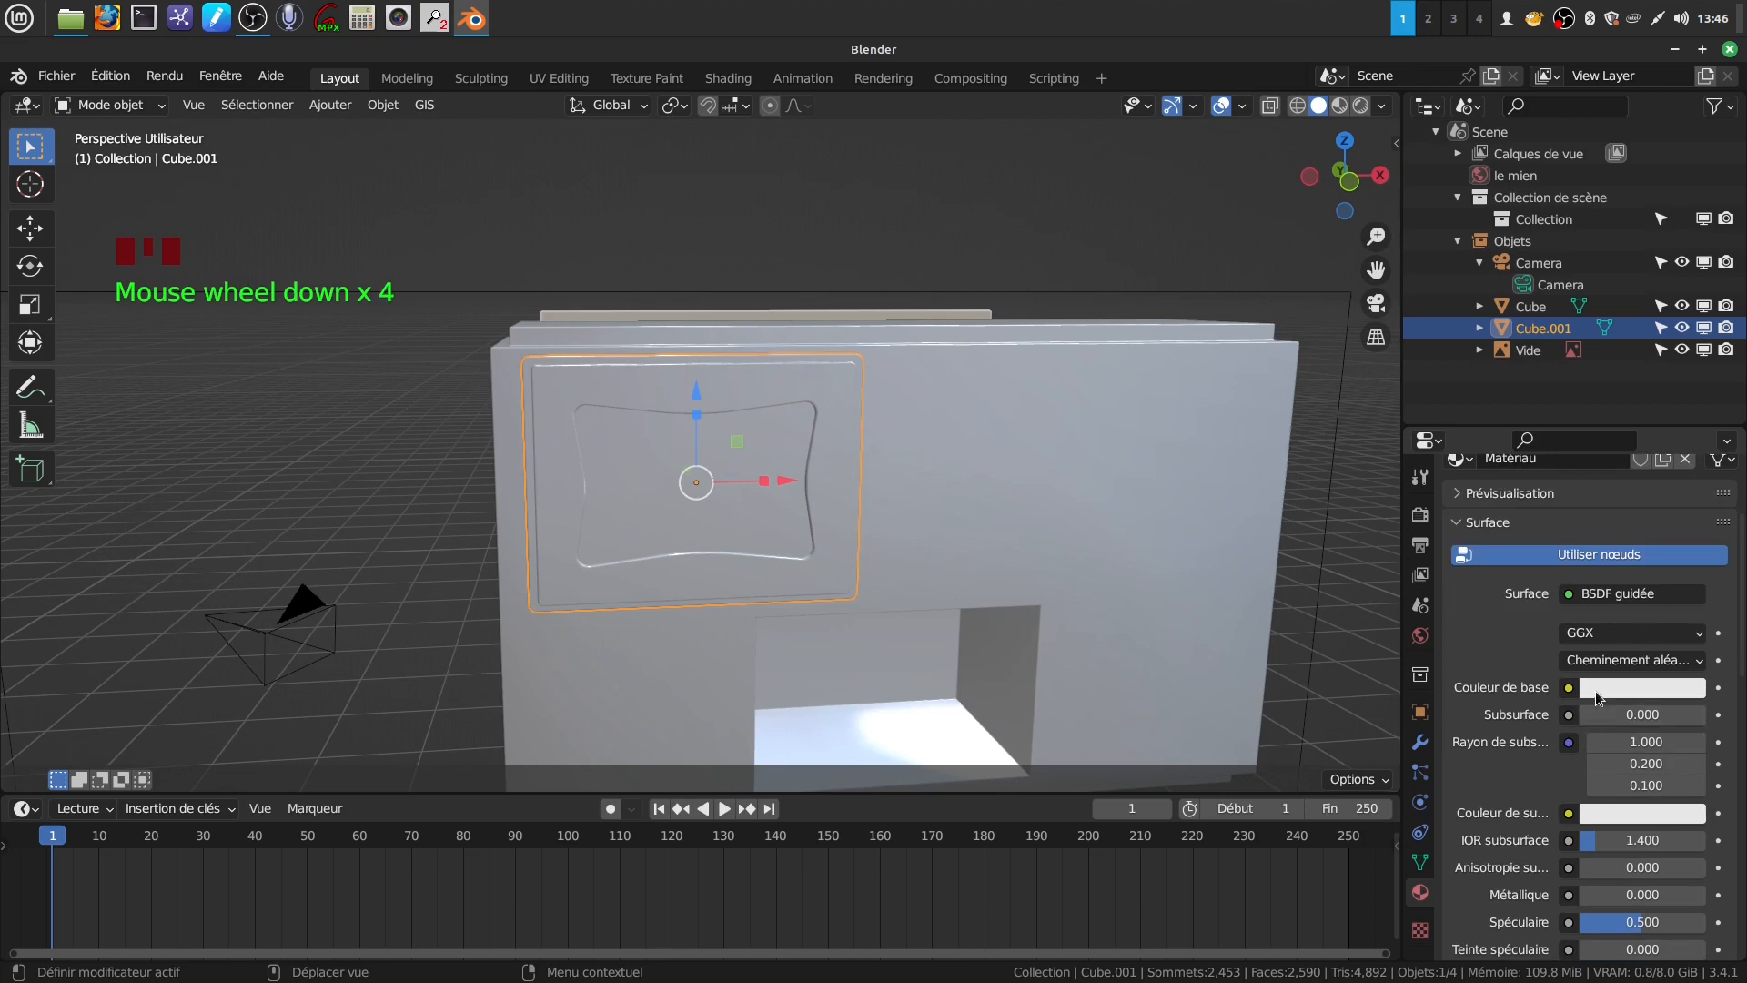
Rename the panel's new material as peinture
scroll(1547, 591, up, 4)
click(1528, 533)
double_click(1527, 530)
key(BackSpace)
text(pe)
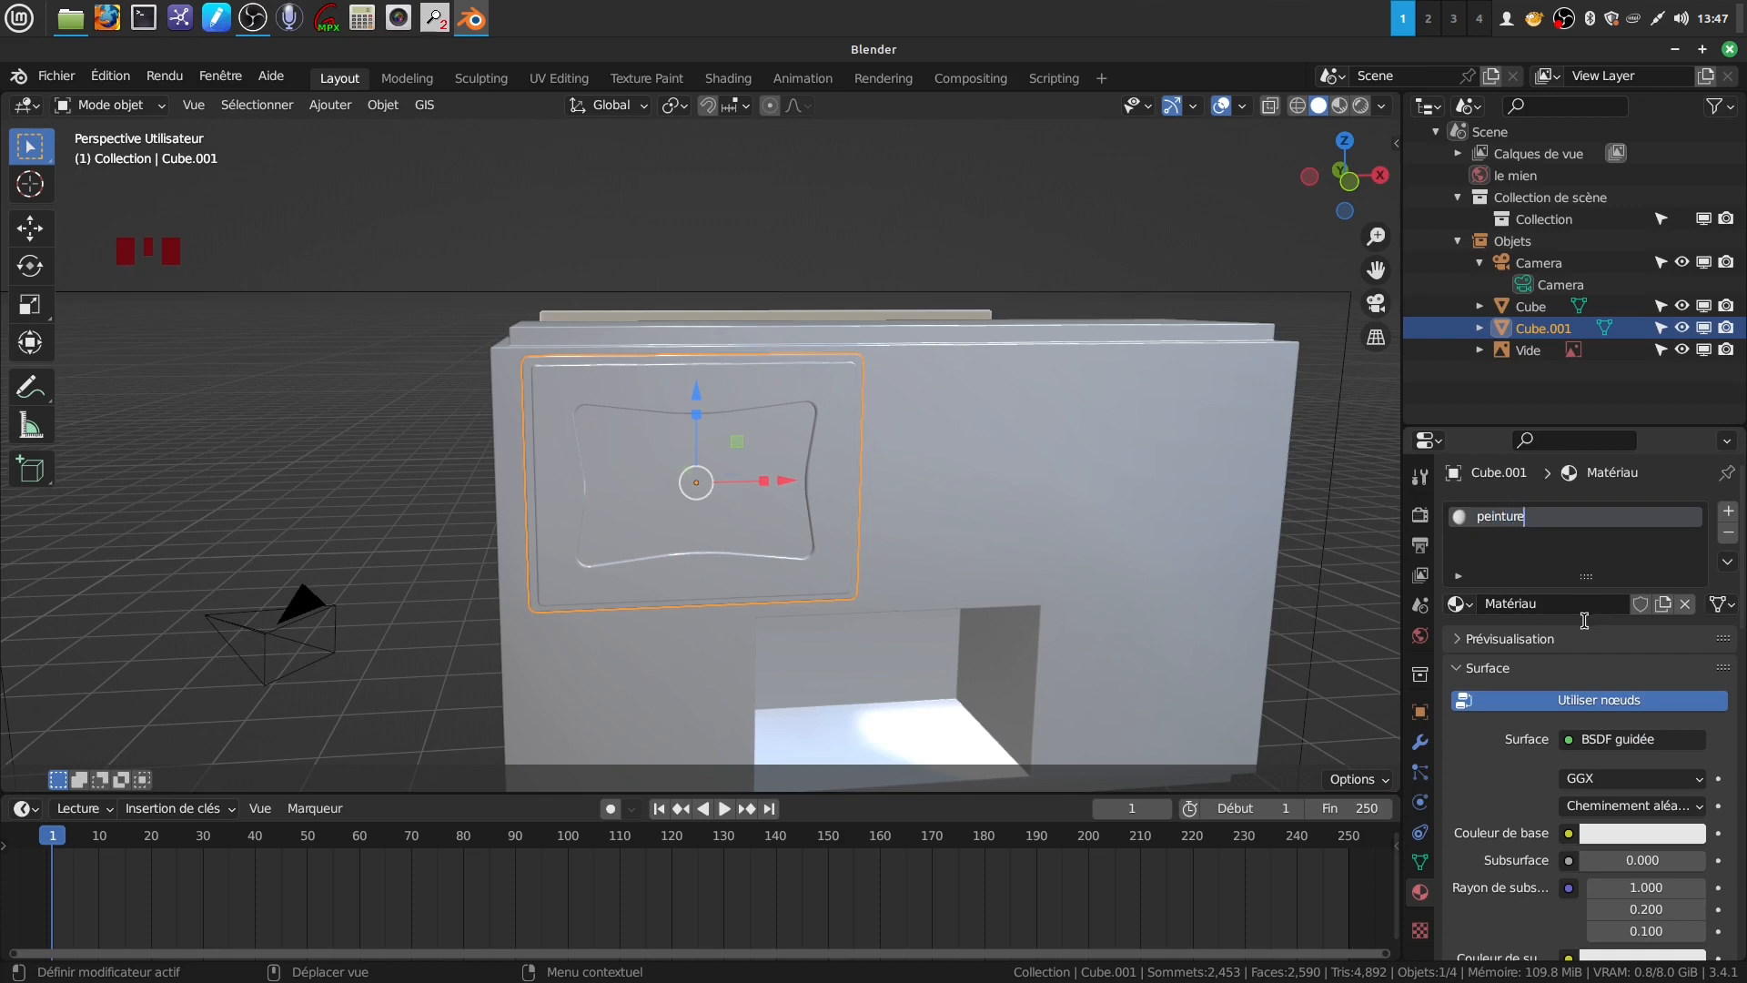
text(inture)
key(Return)
Set the peinture base colour to a greyish beige with hue 0.123, saturation 0.166 and value 0.480
scroll(1600, 634, down, 1)
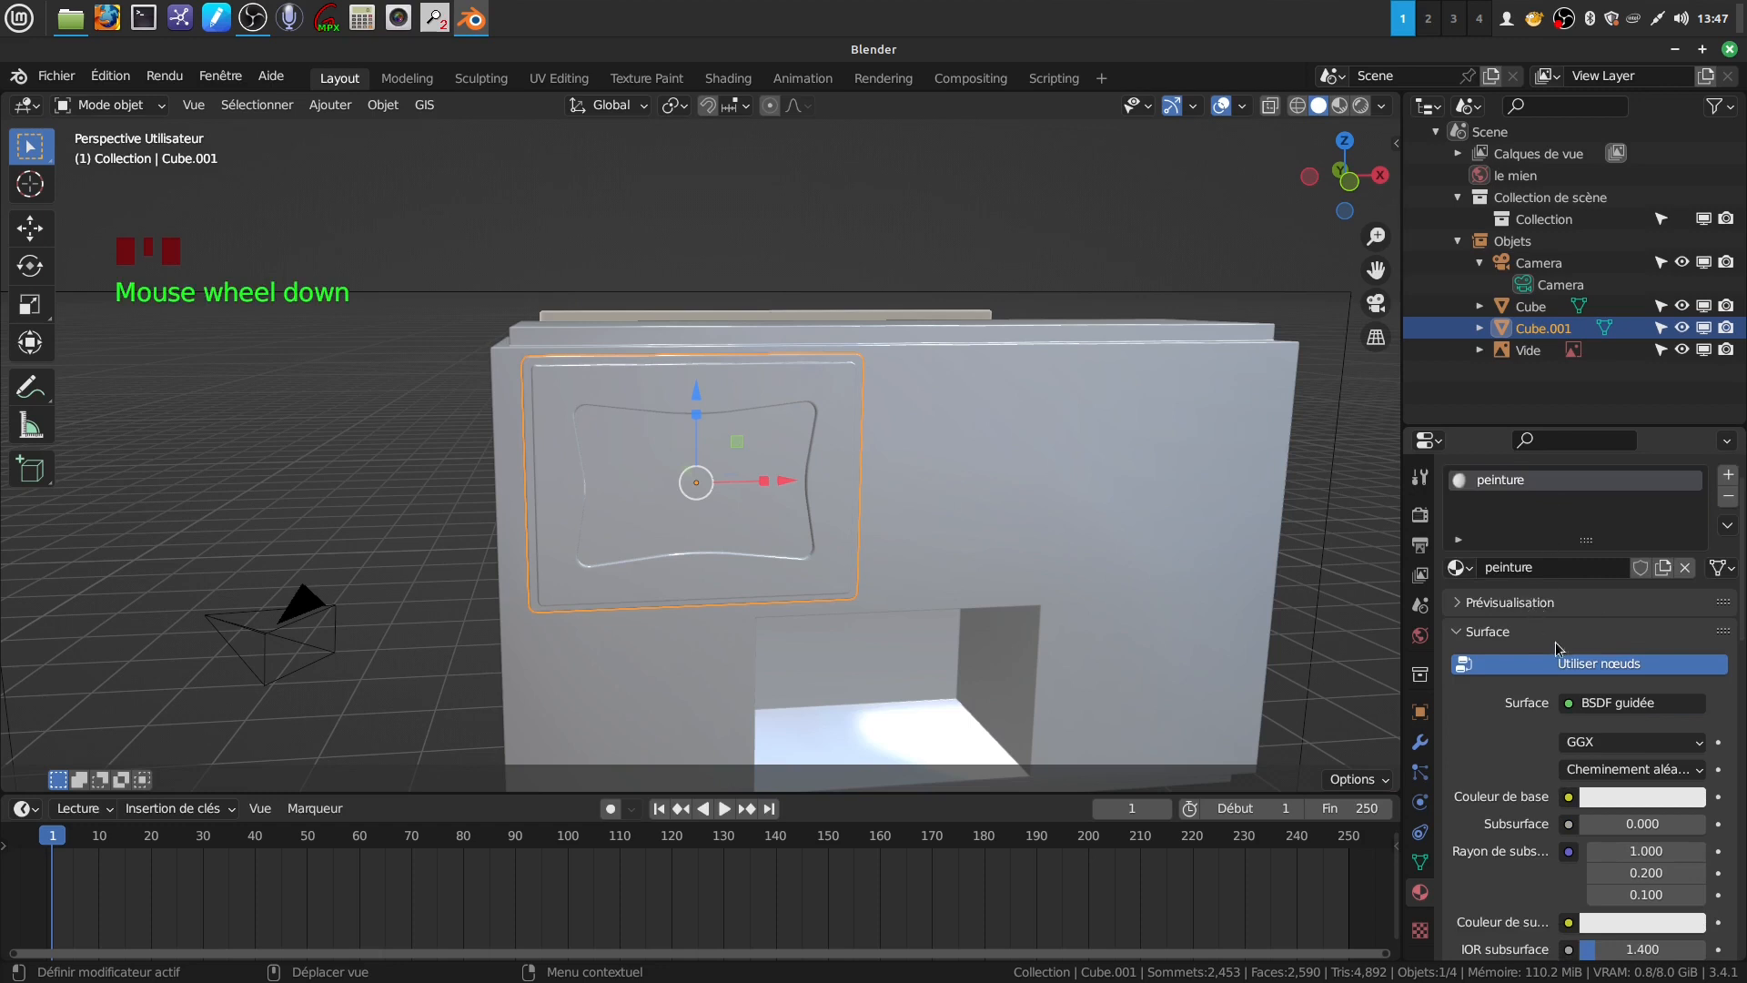
scroll(1537, 716, down, 2)
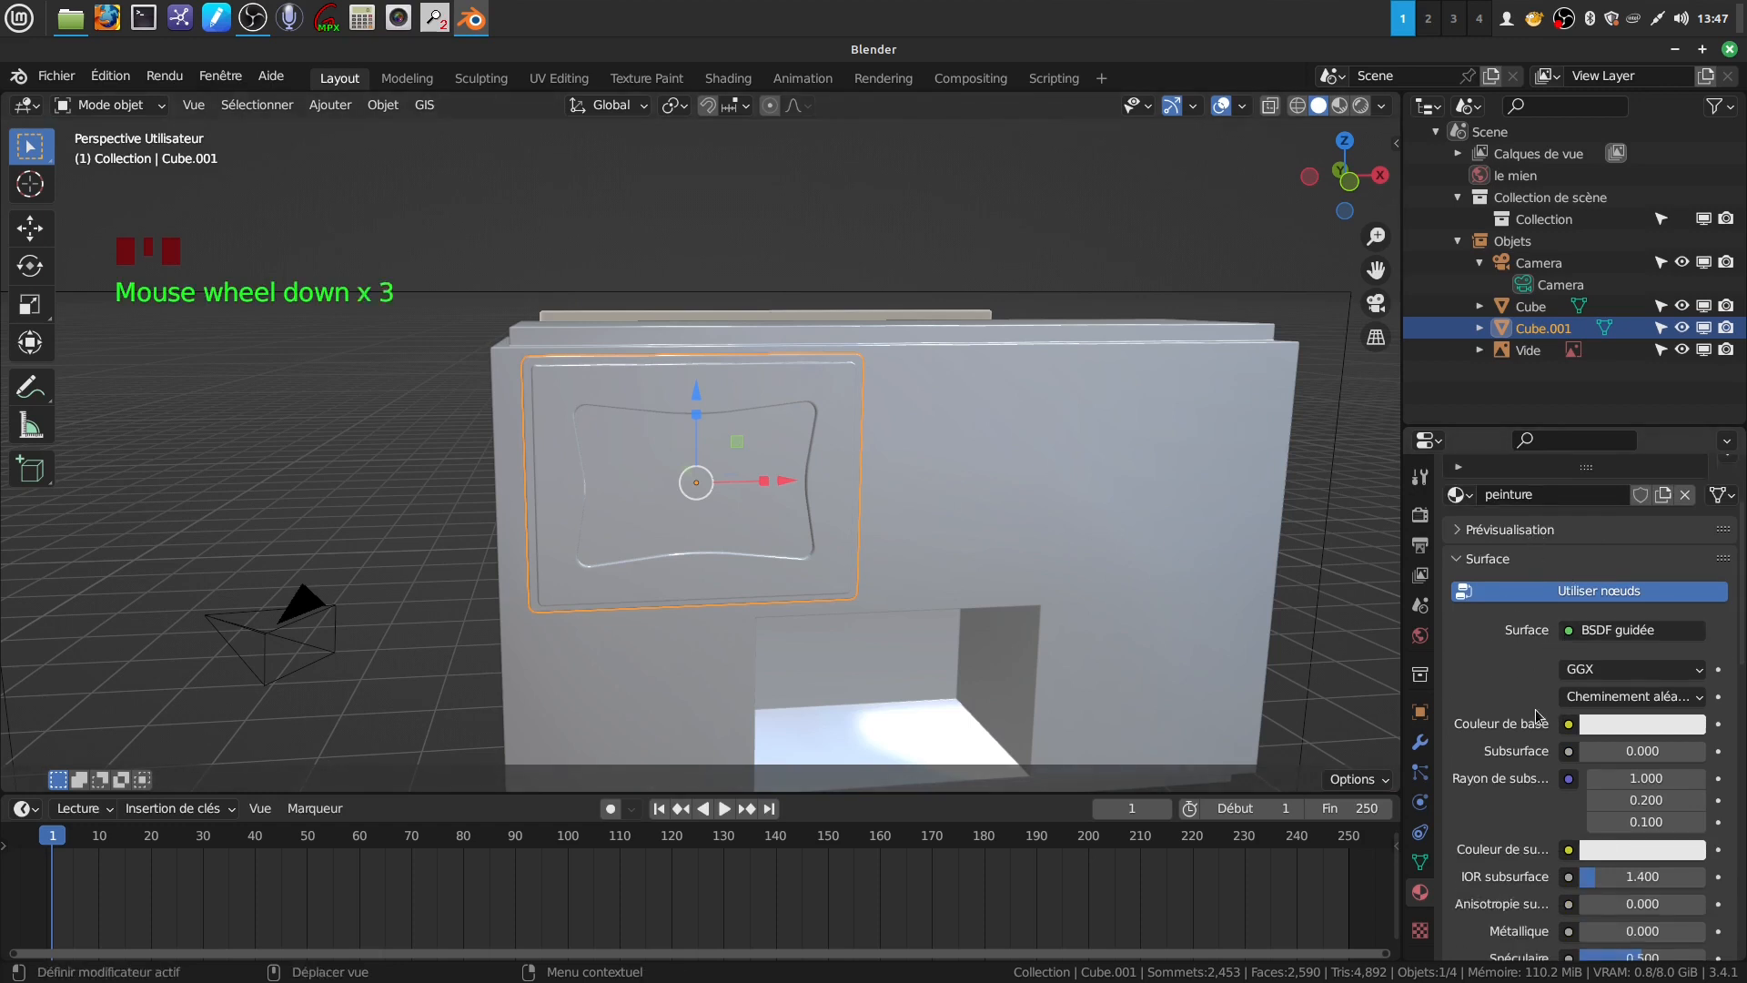
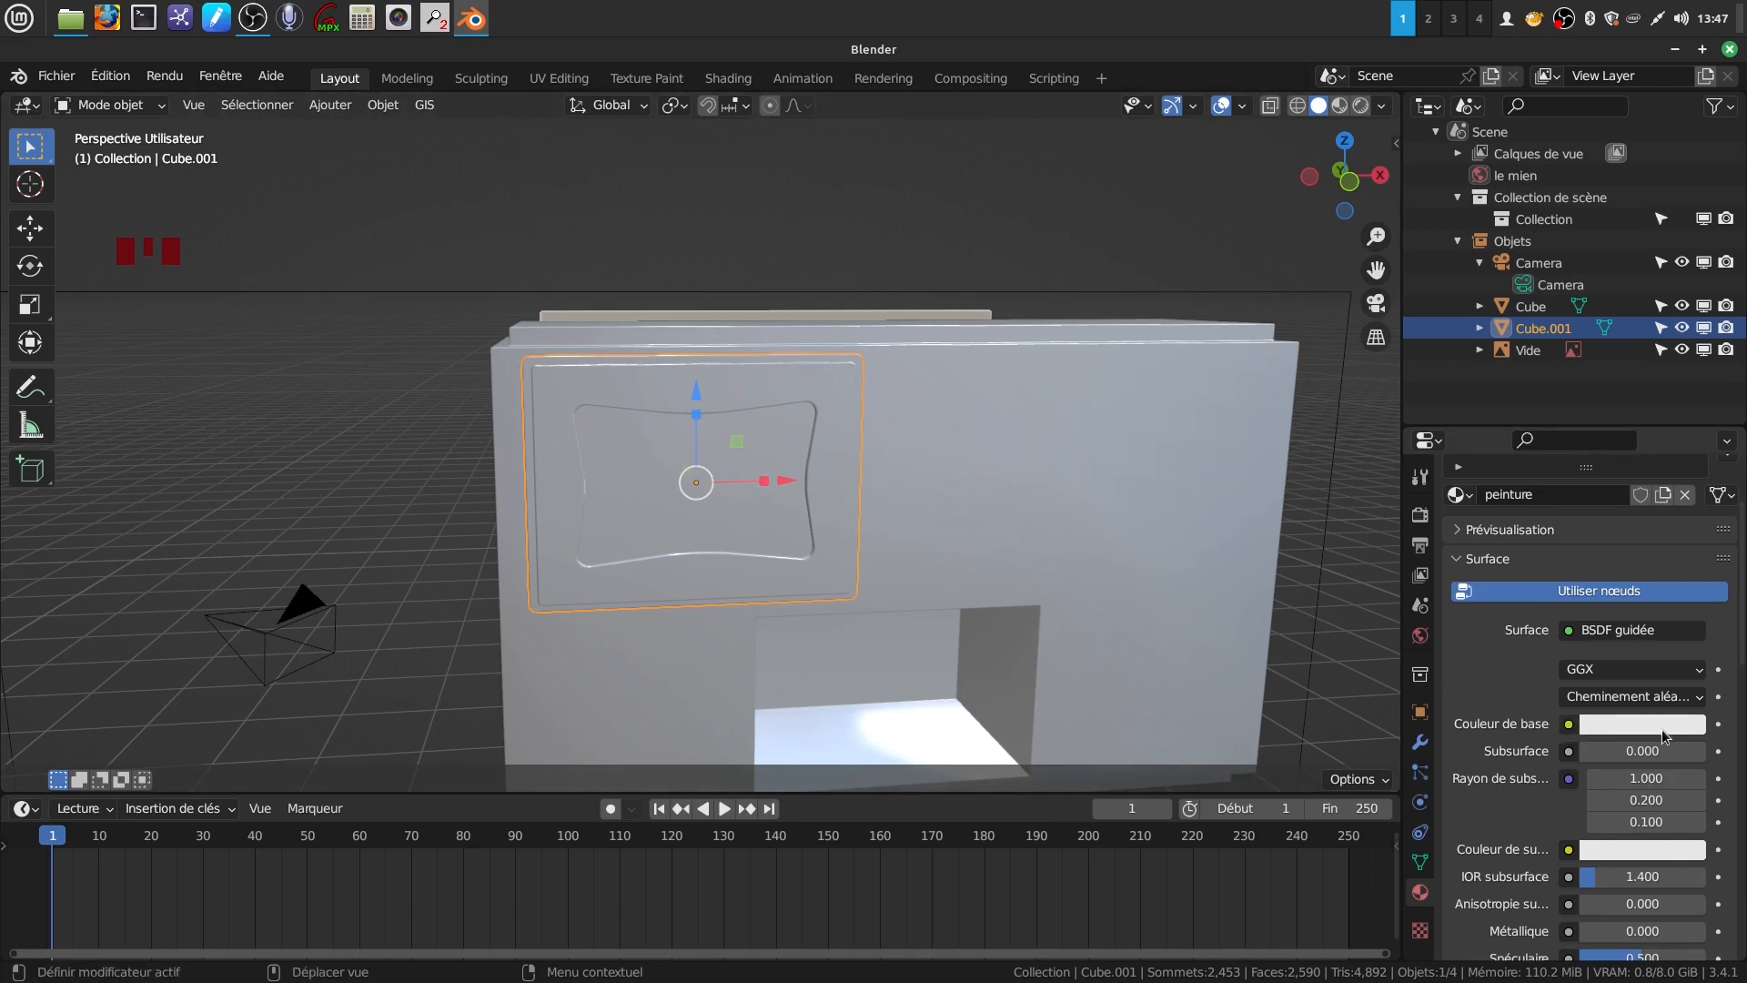
scroll(1664, 736, down, 1)
click(1645, 697)
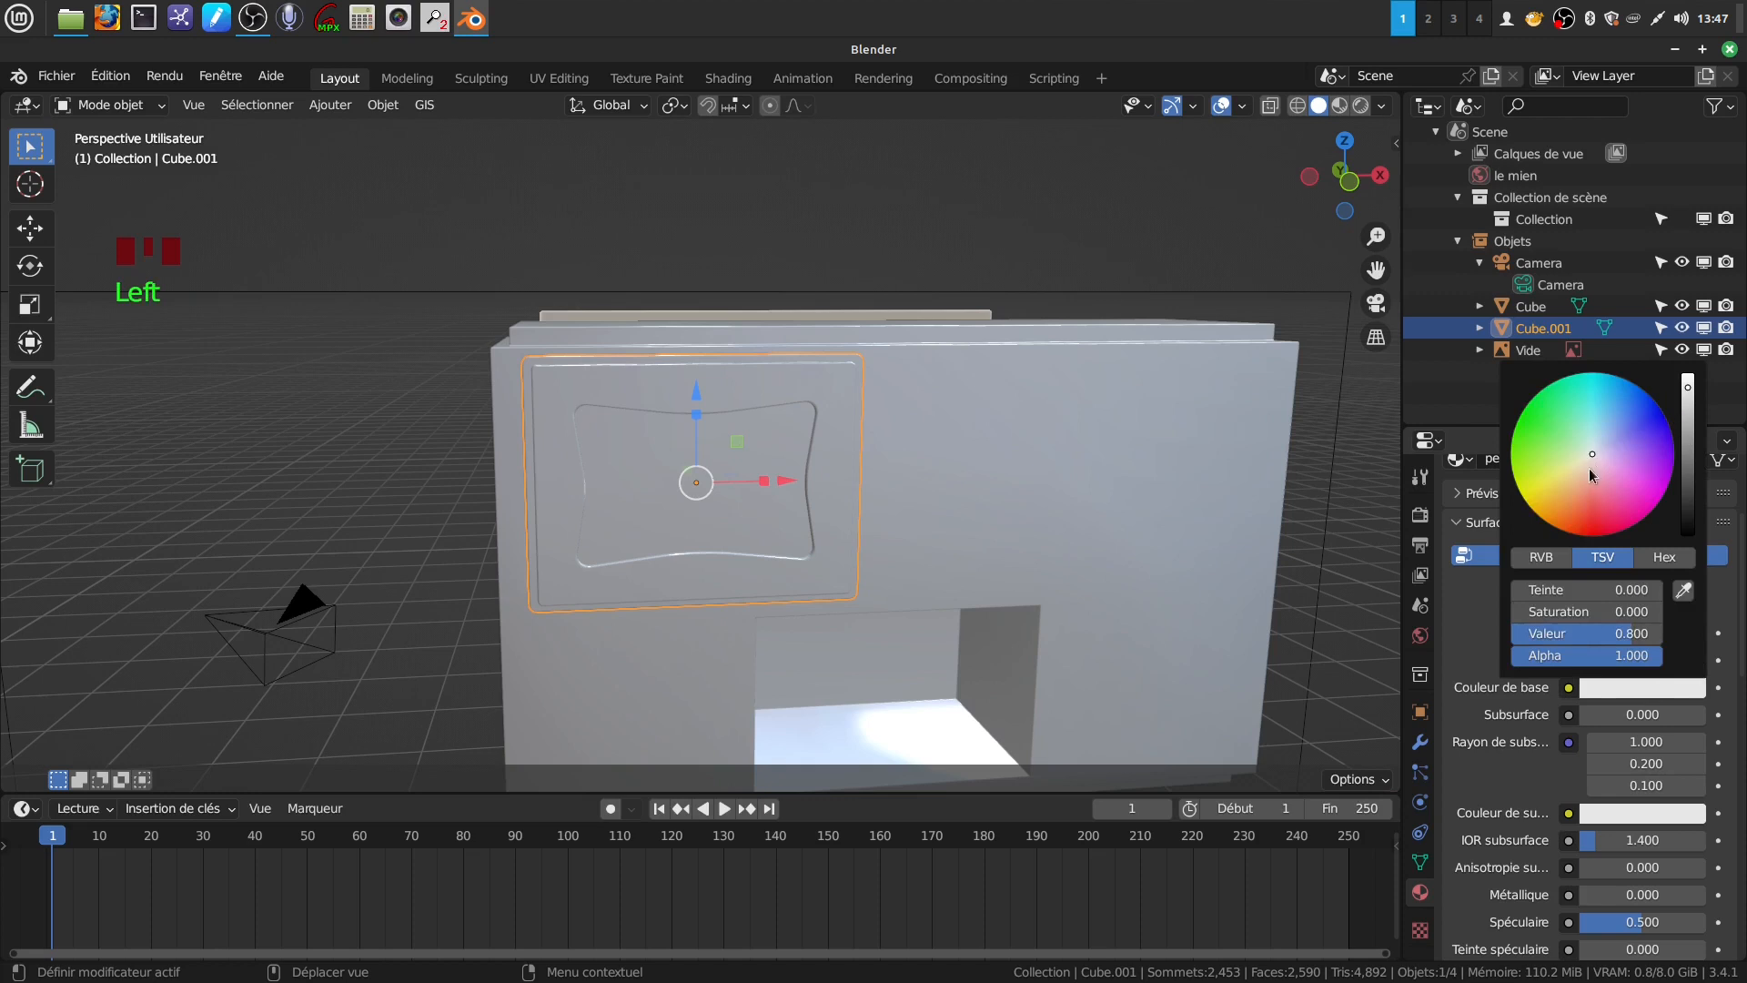
drag(1592, 457, 1588, 459)
drag(1687, 389, 1688, 416)
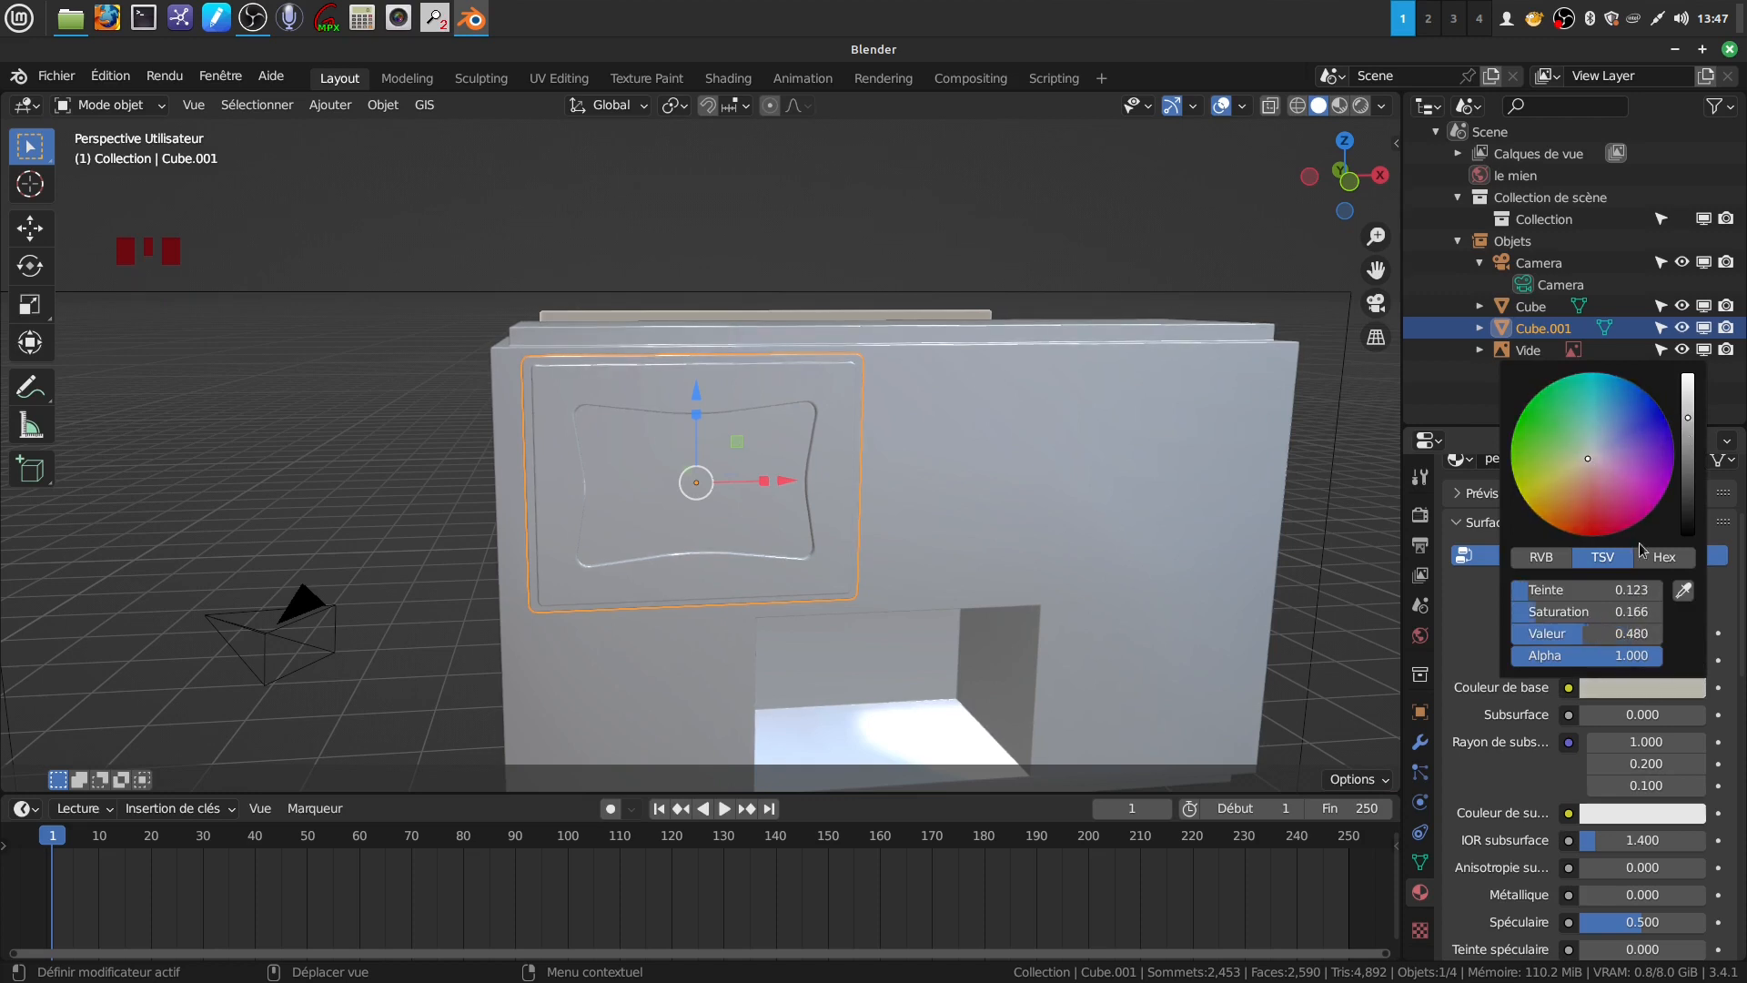
Lower the roughness of the peinture material to 0.279
scroll(1566, 765, down, 3)
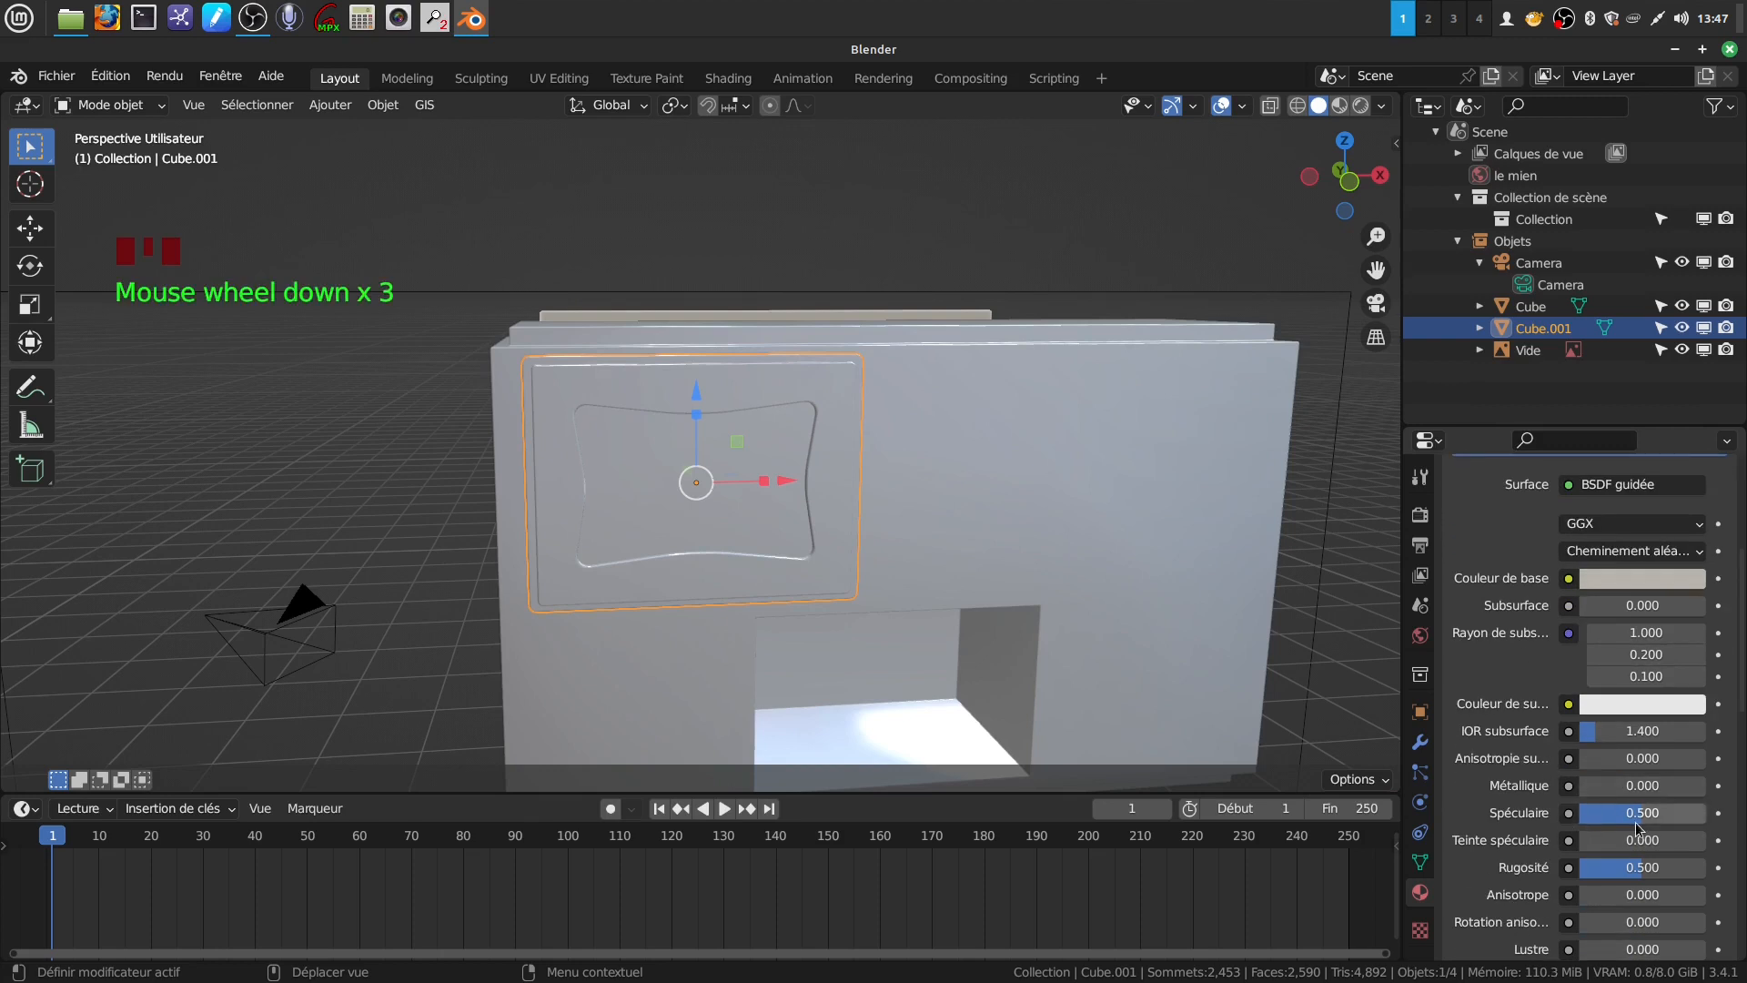
drag(1633, 869, 1605, 869)
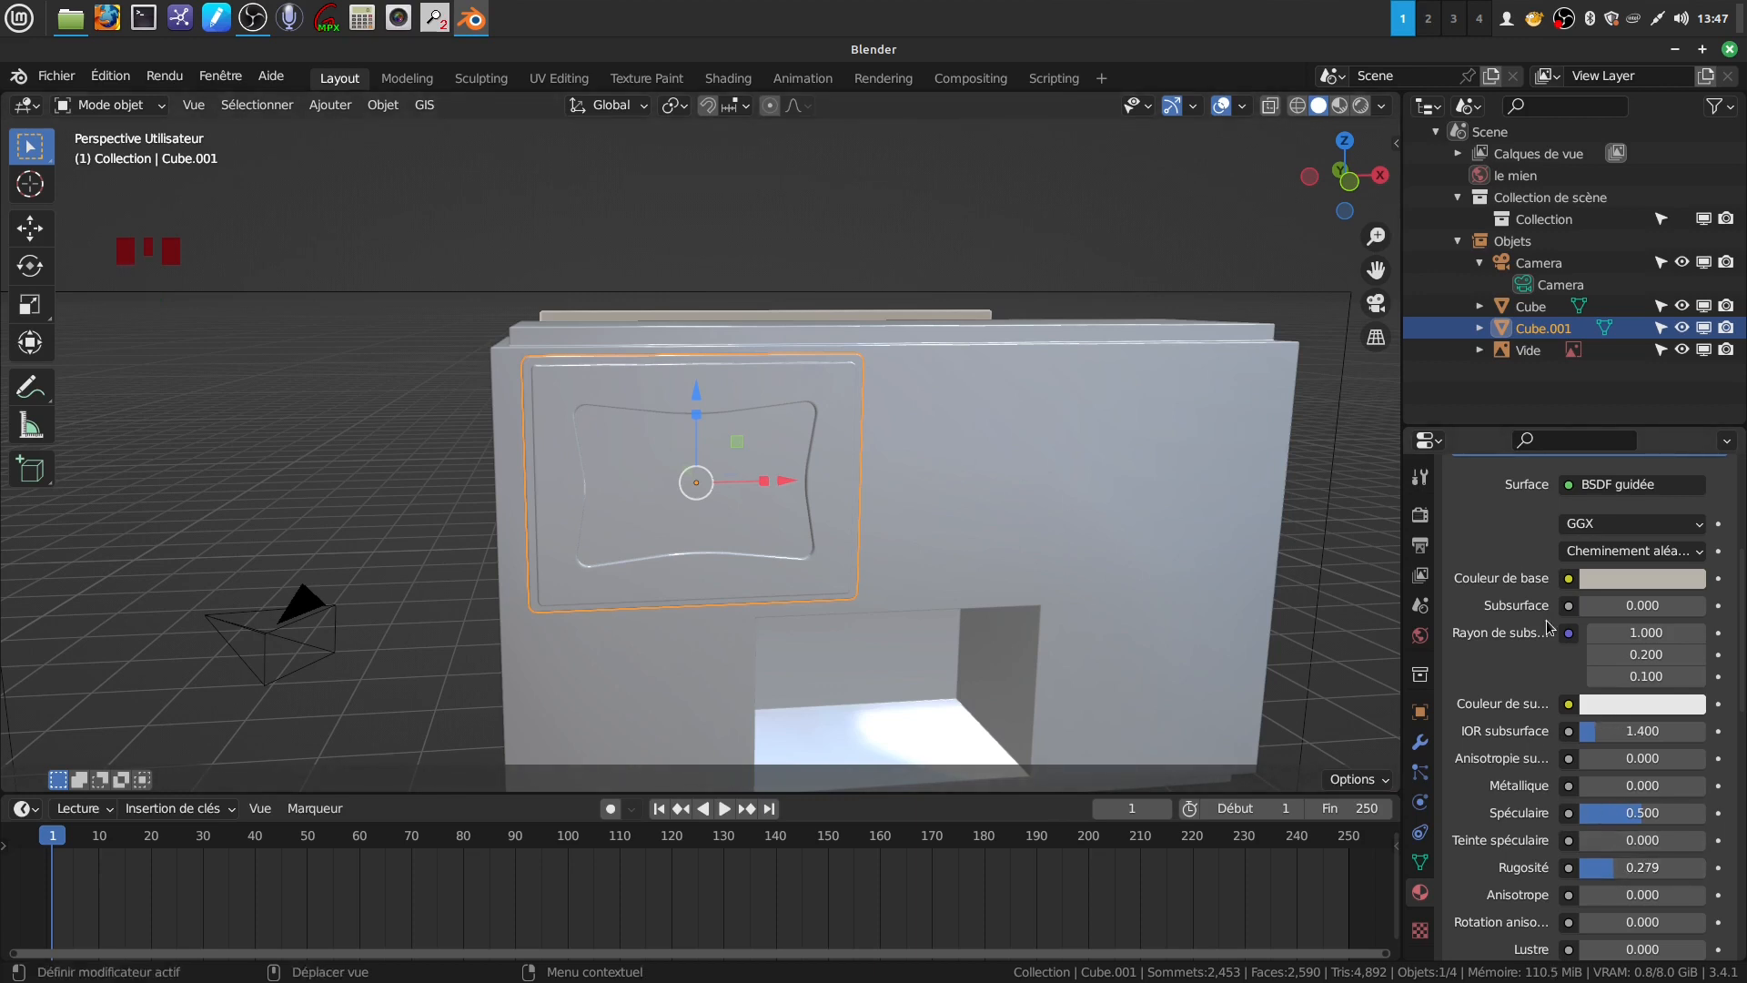
scroll(1552, 637, up, 7)
scroll(1589, 669, up, 3)
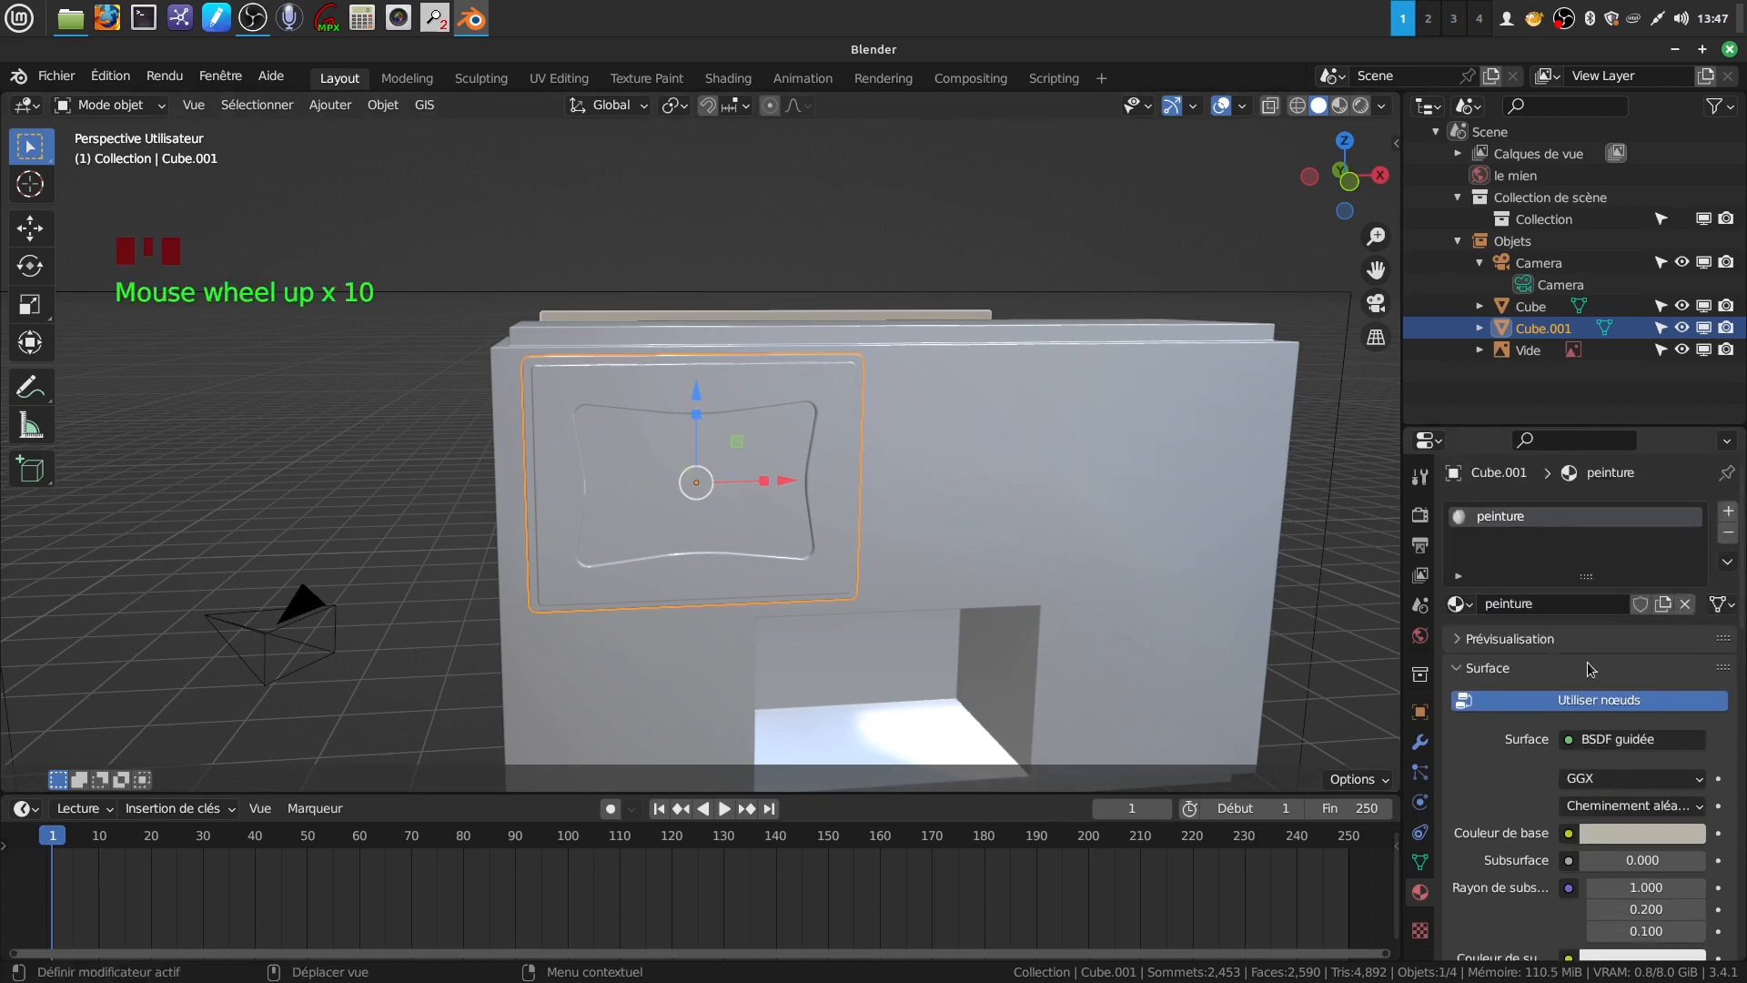
scroll(1611, 705, down, 2)
scroll(1612, 705, up, 1)
scroll(1612, 703, up, 4)
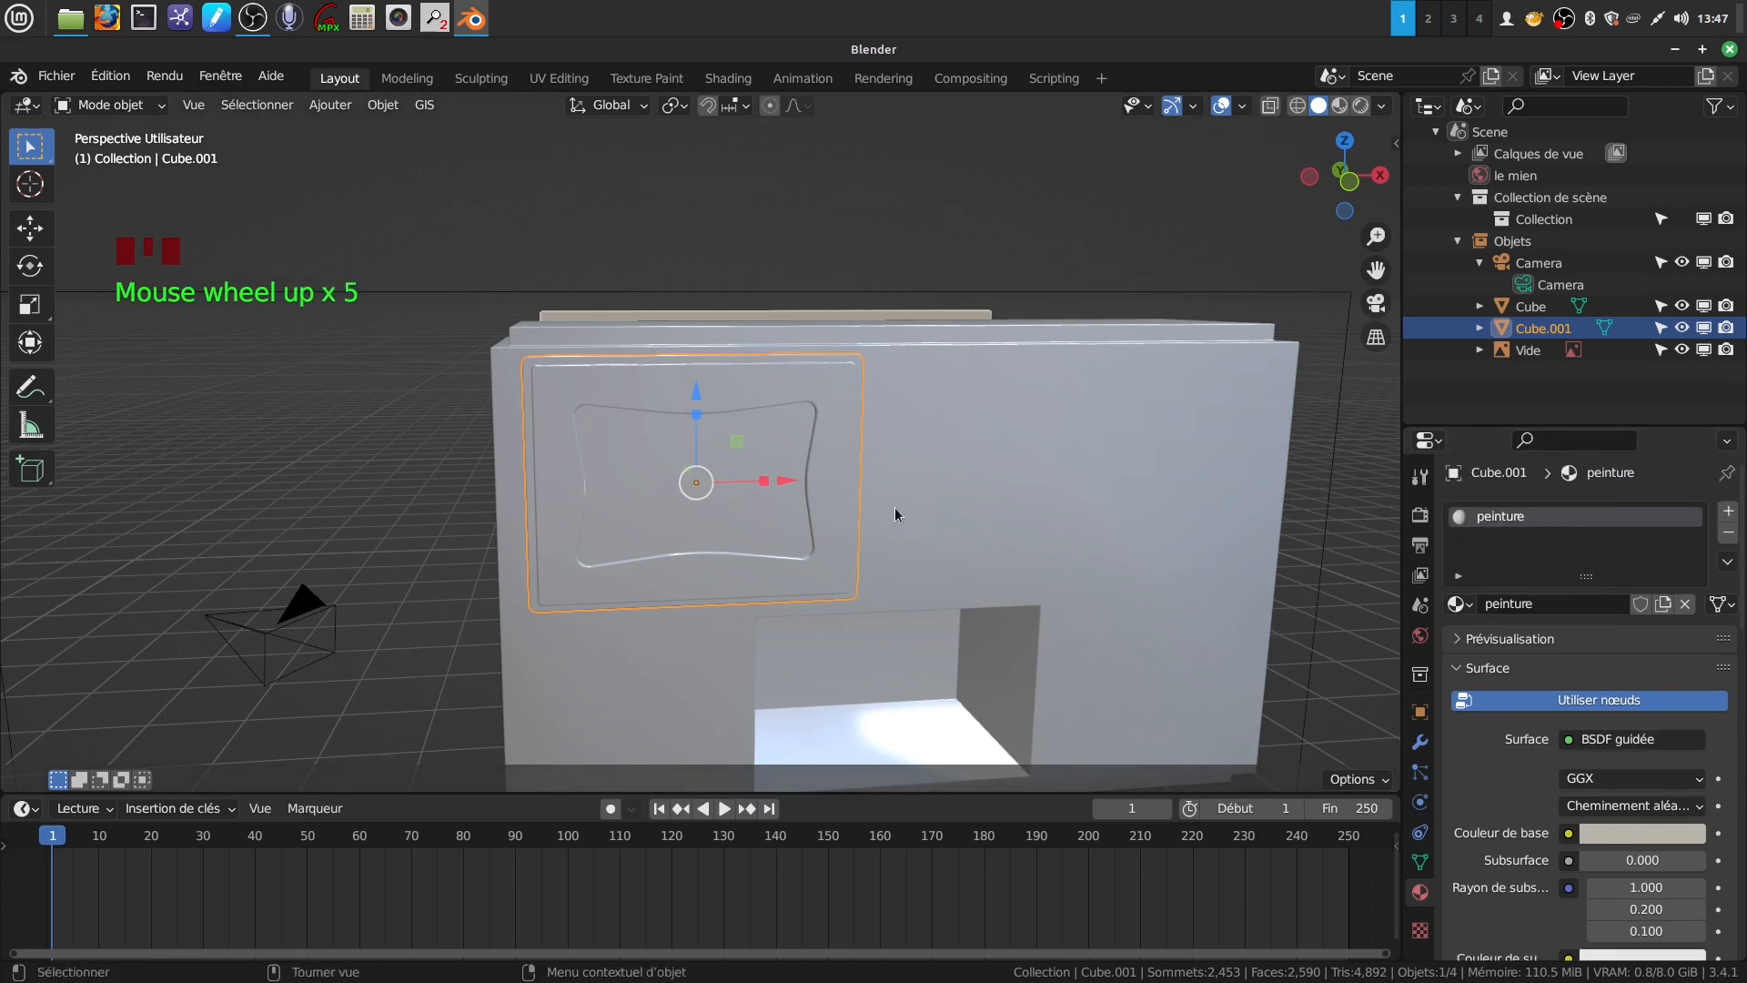
Apply the existing peinture material to the upper cabinet body
click(975, 495)
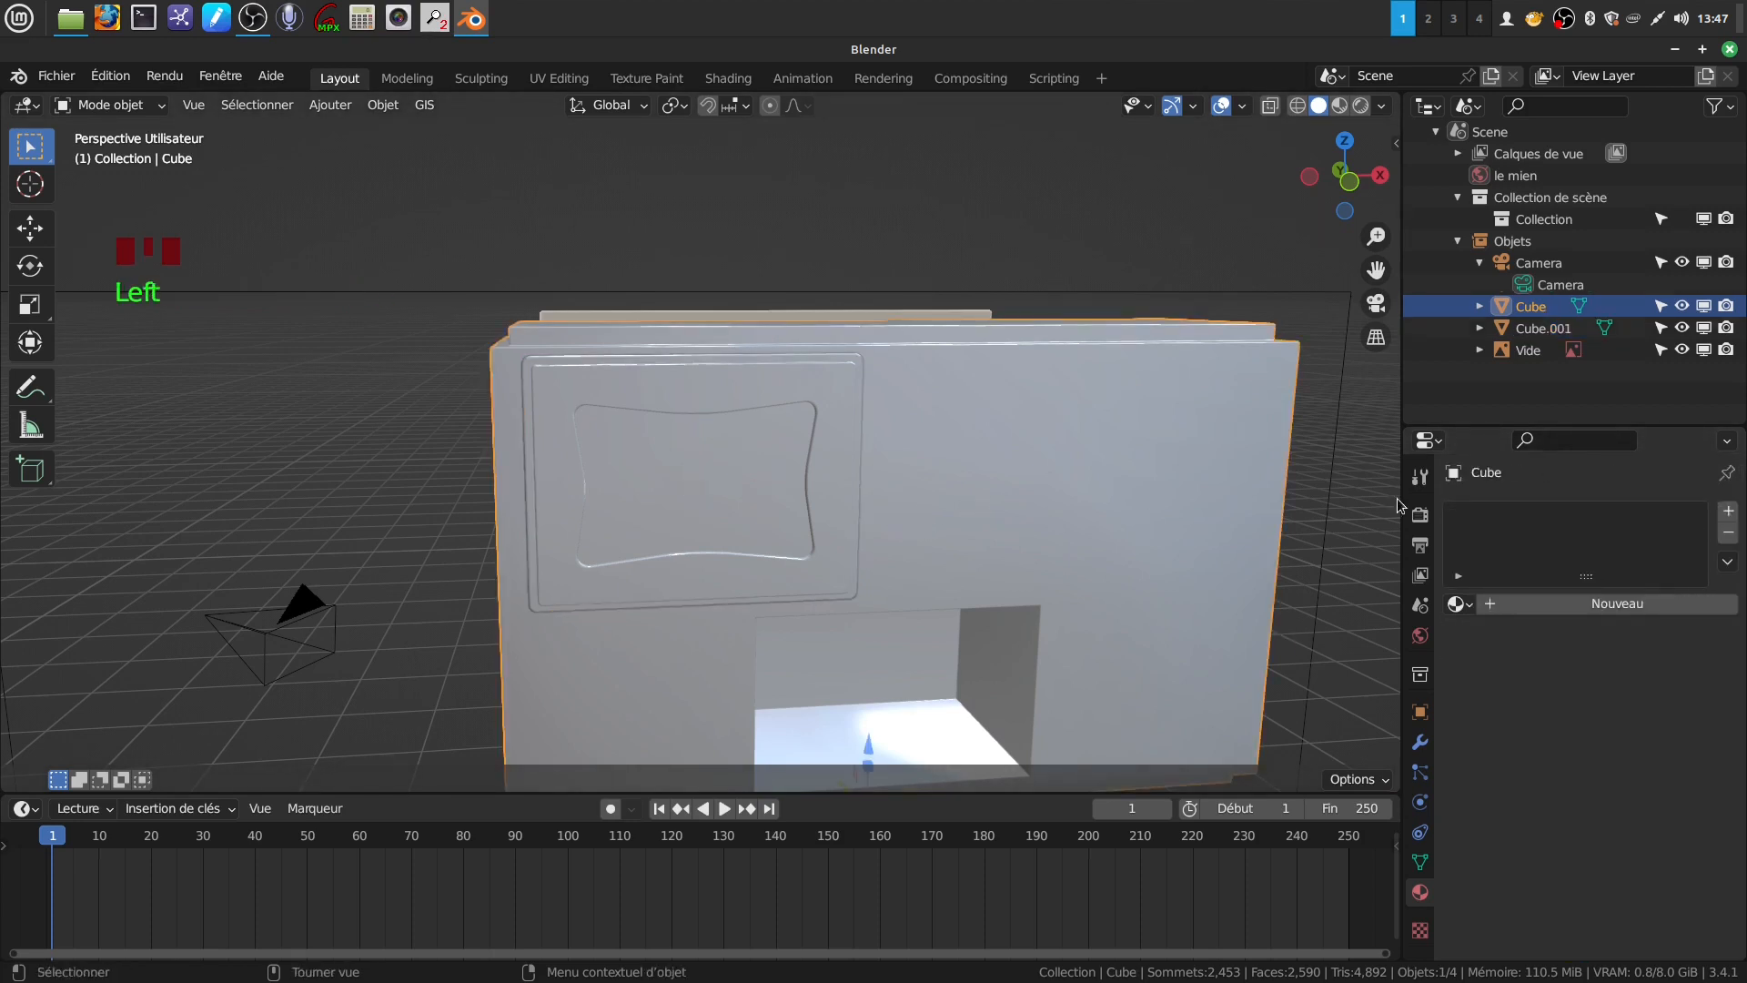
click(1463, 604)
click(1389, 635)
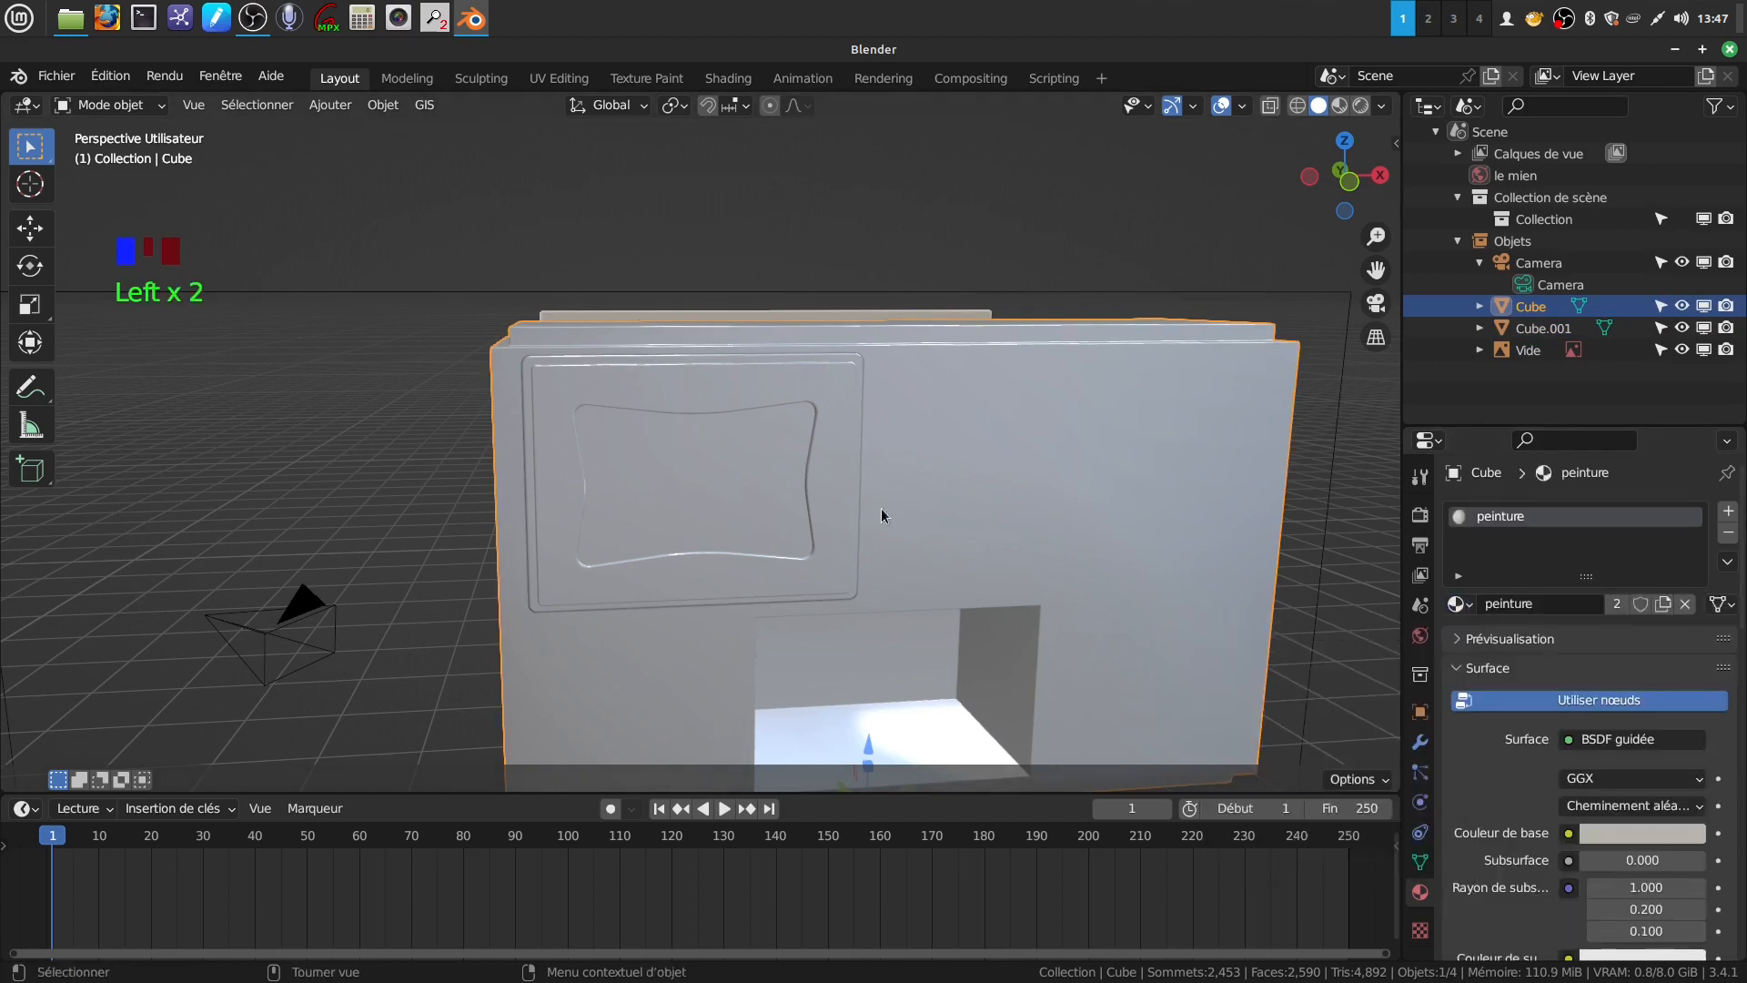
Select all faces inside the curved central motif of the panel in Edit Mode with face selection
click(823, 514)
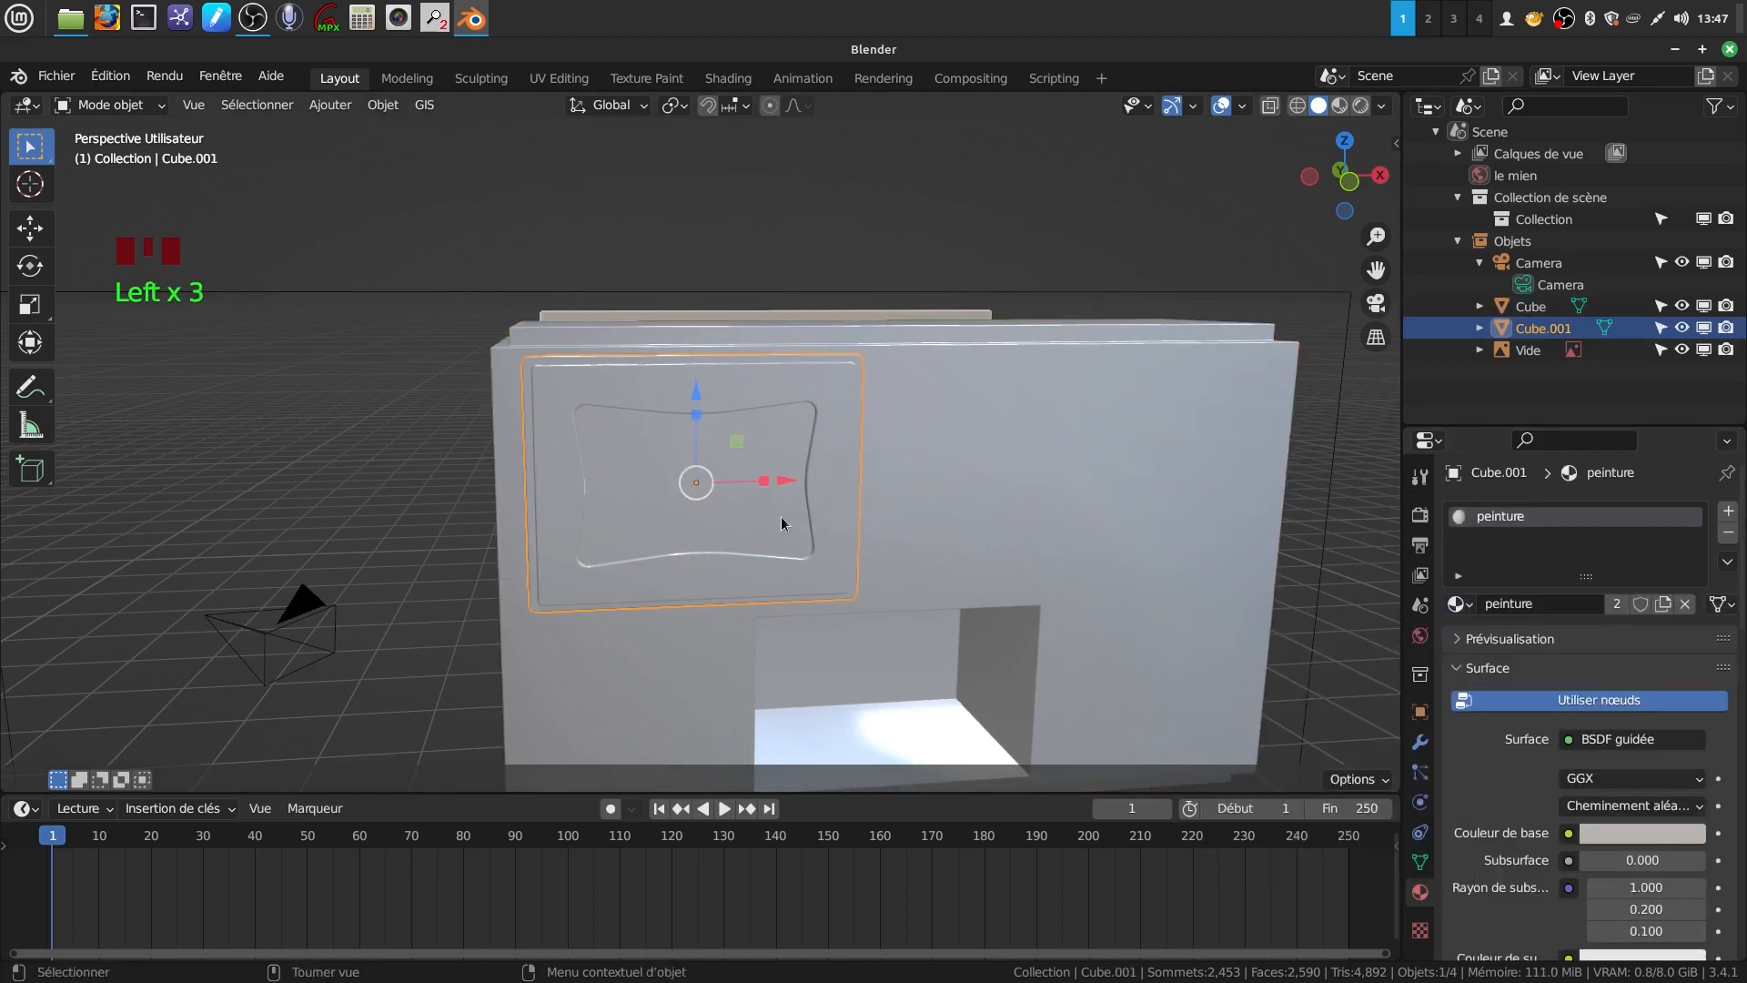
key(Tab)
middle_drag(778, 477, 755, 431)
scroll(762, 463, up, 3)
key(a)
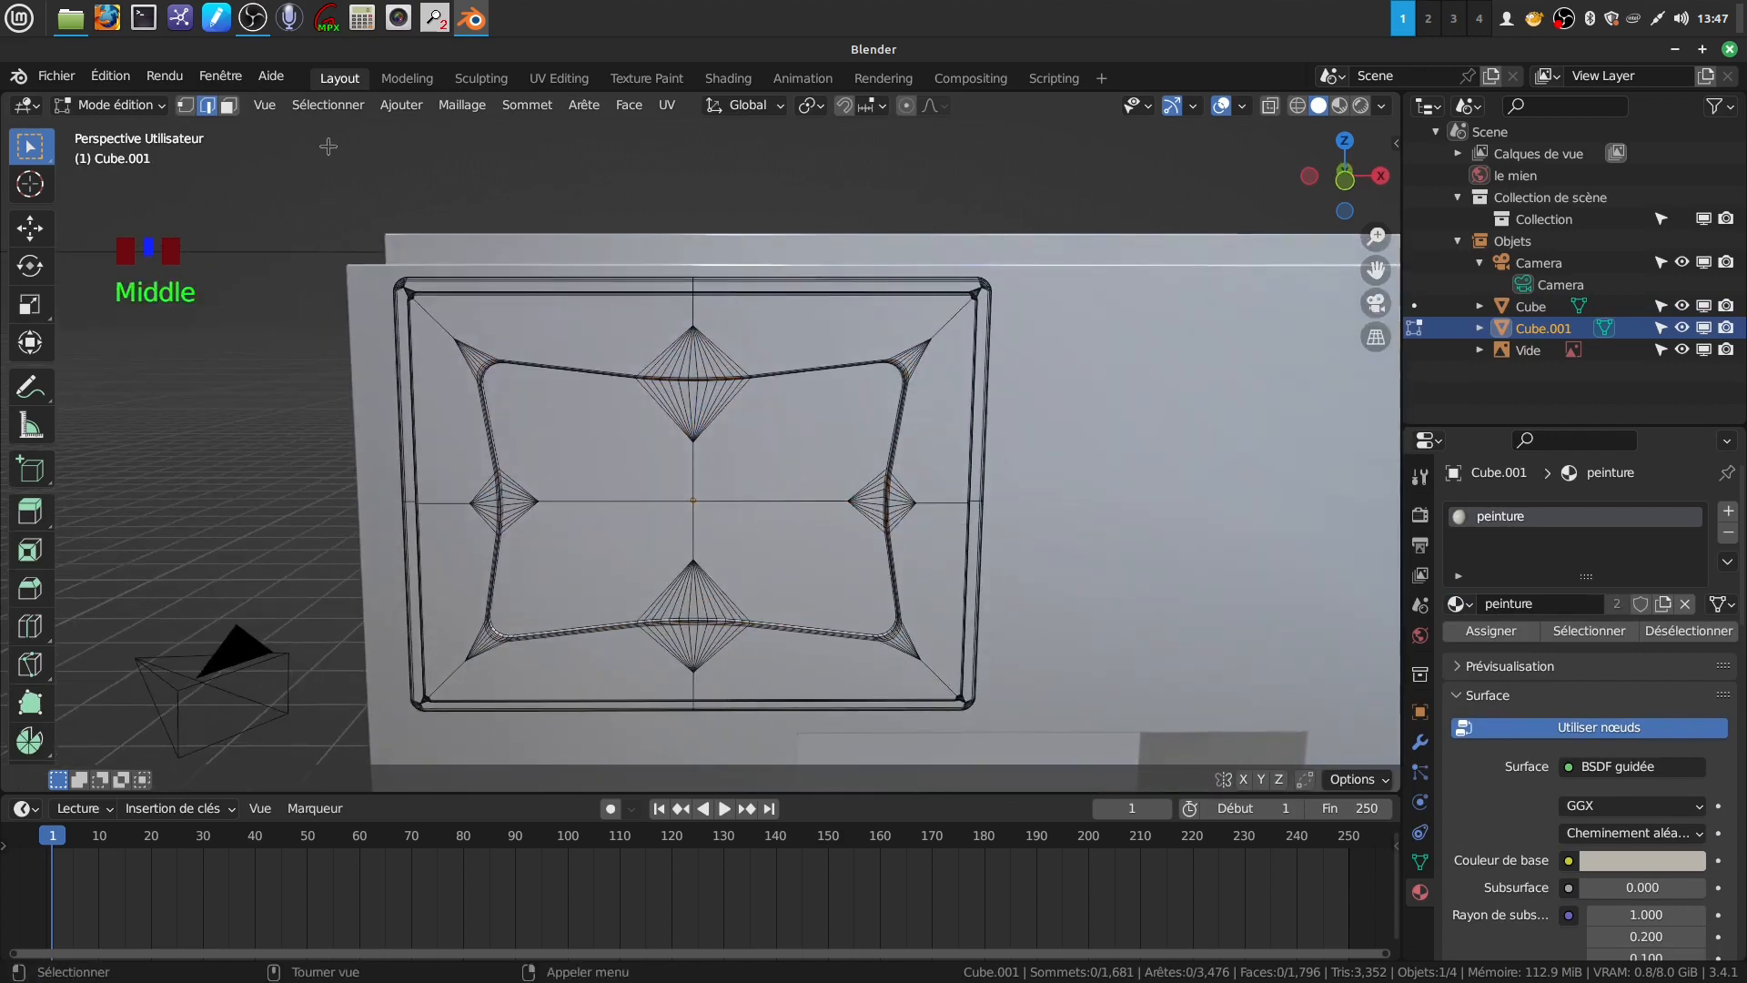
click(228, 106)
key(c)
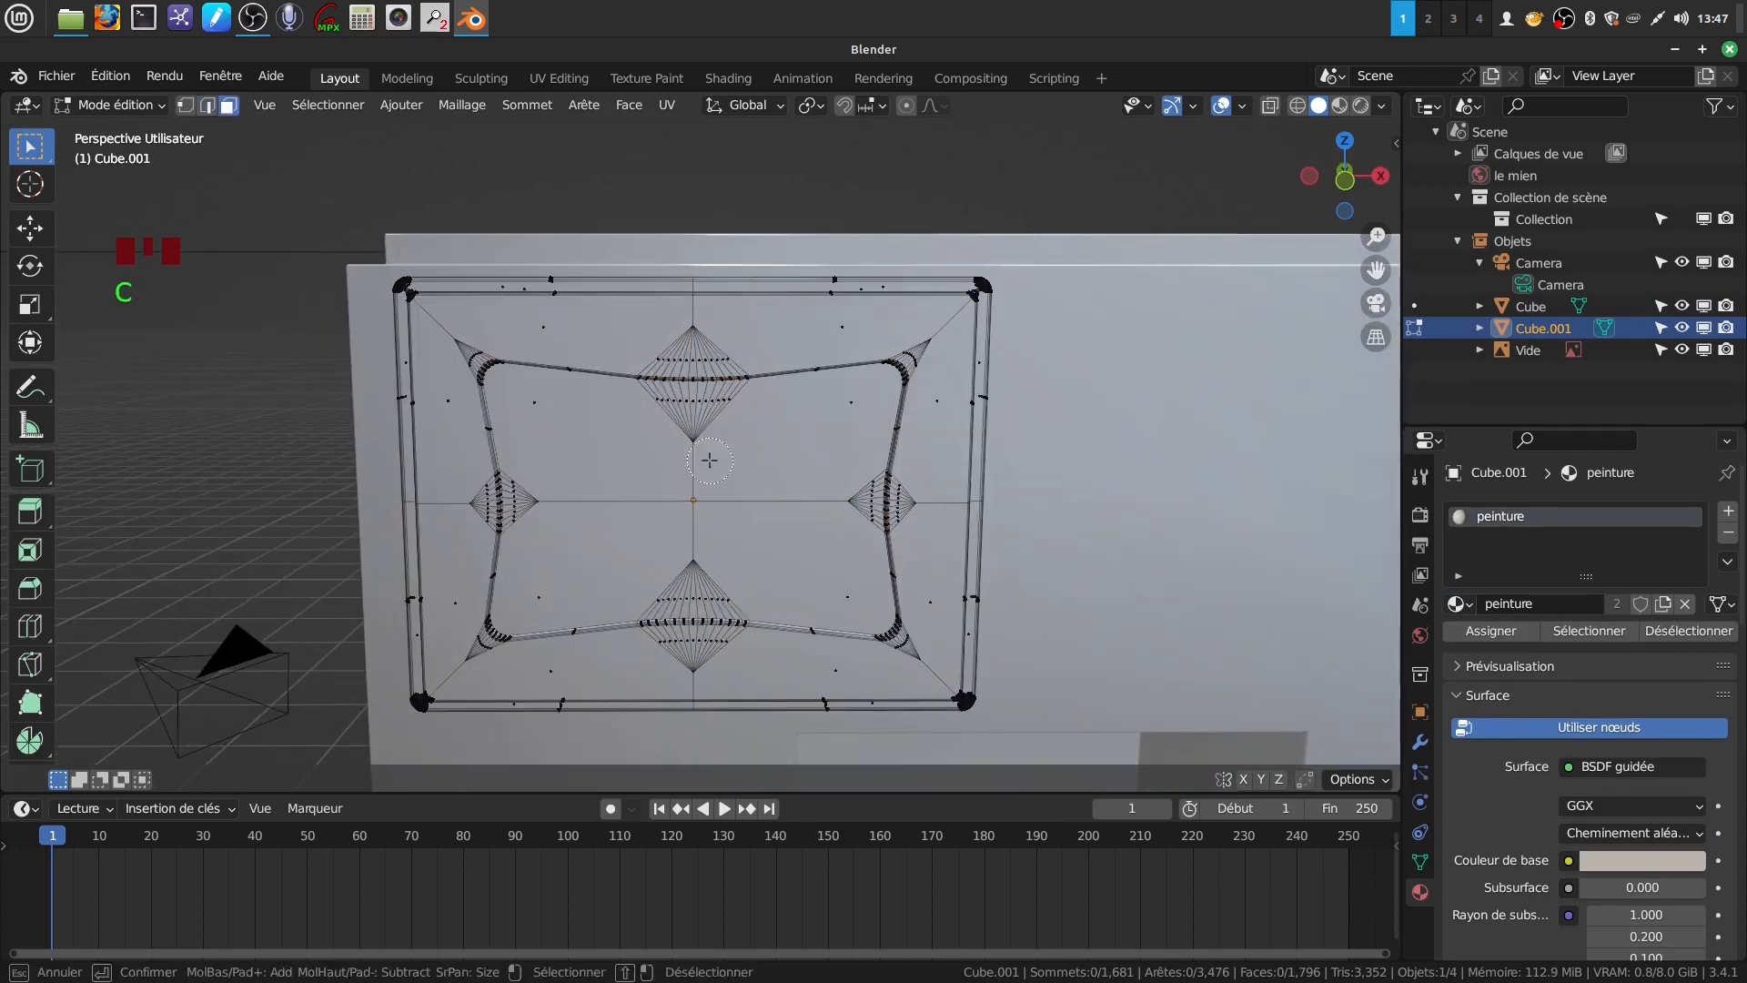
mouse_move(682, 437)
mouse_down()
mouse_move(634, 519)
mouse_move(628, 452)
mouse_move(670, 499)
mouse_move(799, 514)
mouse_move(839, 486)
mouse_up()
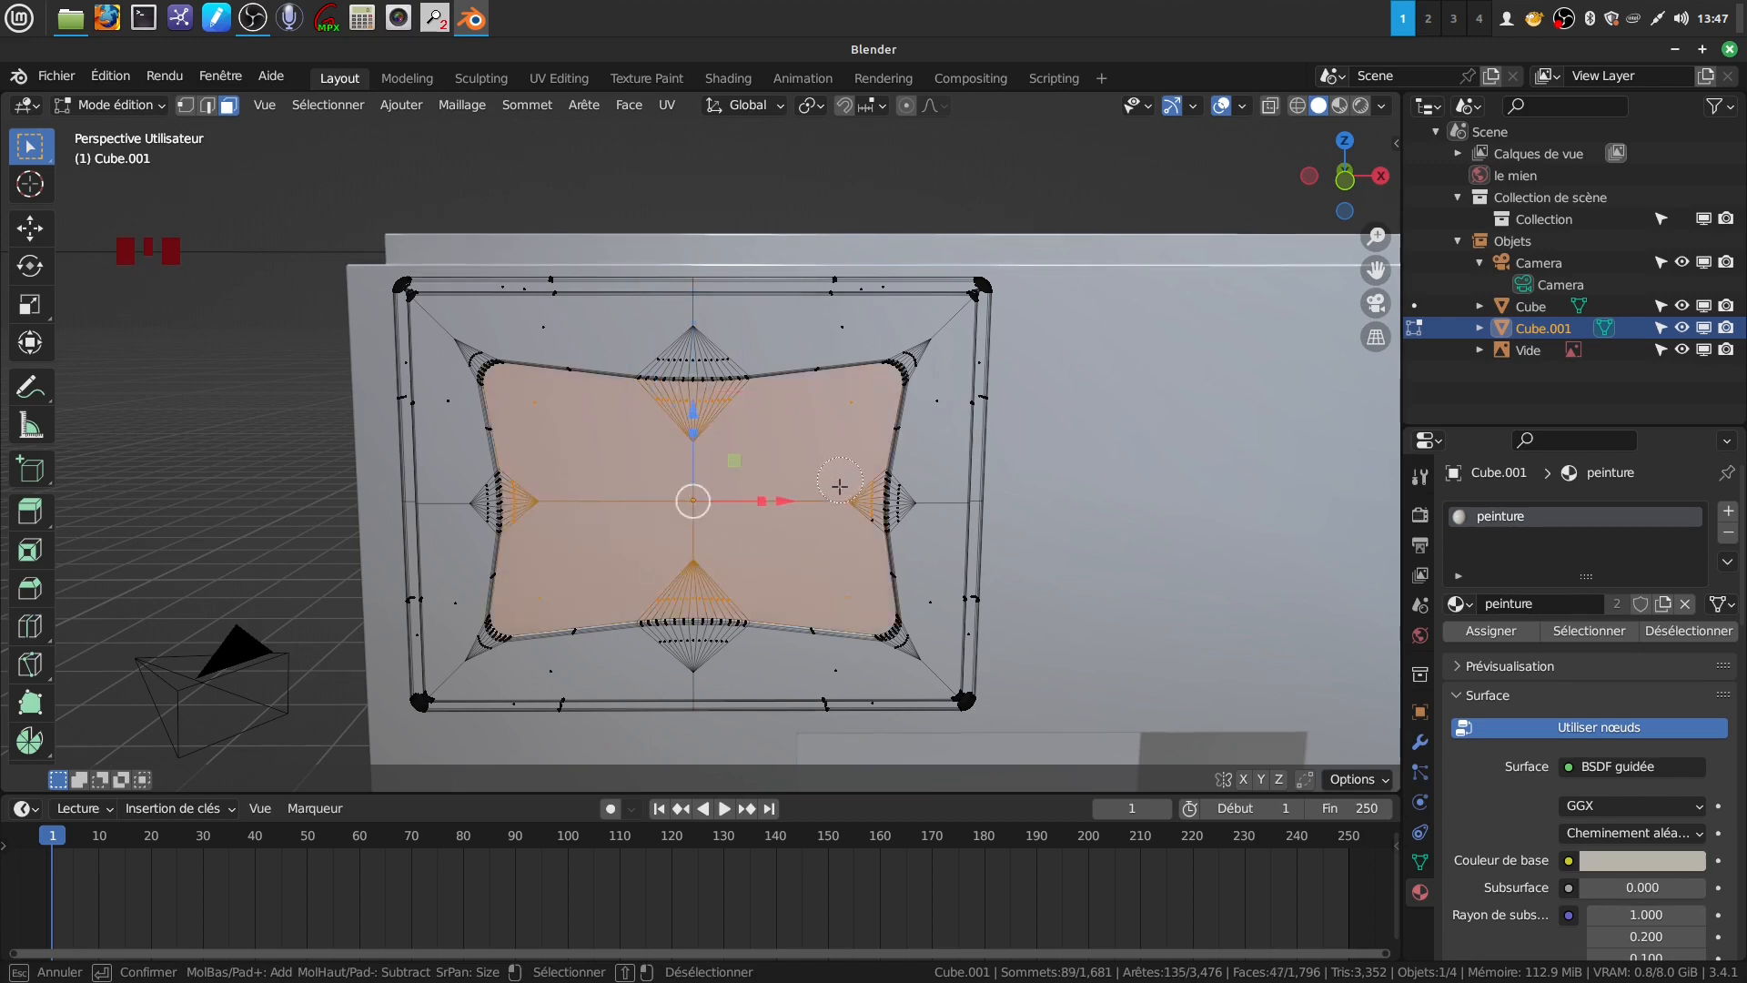
right_click(739, 541)
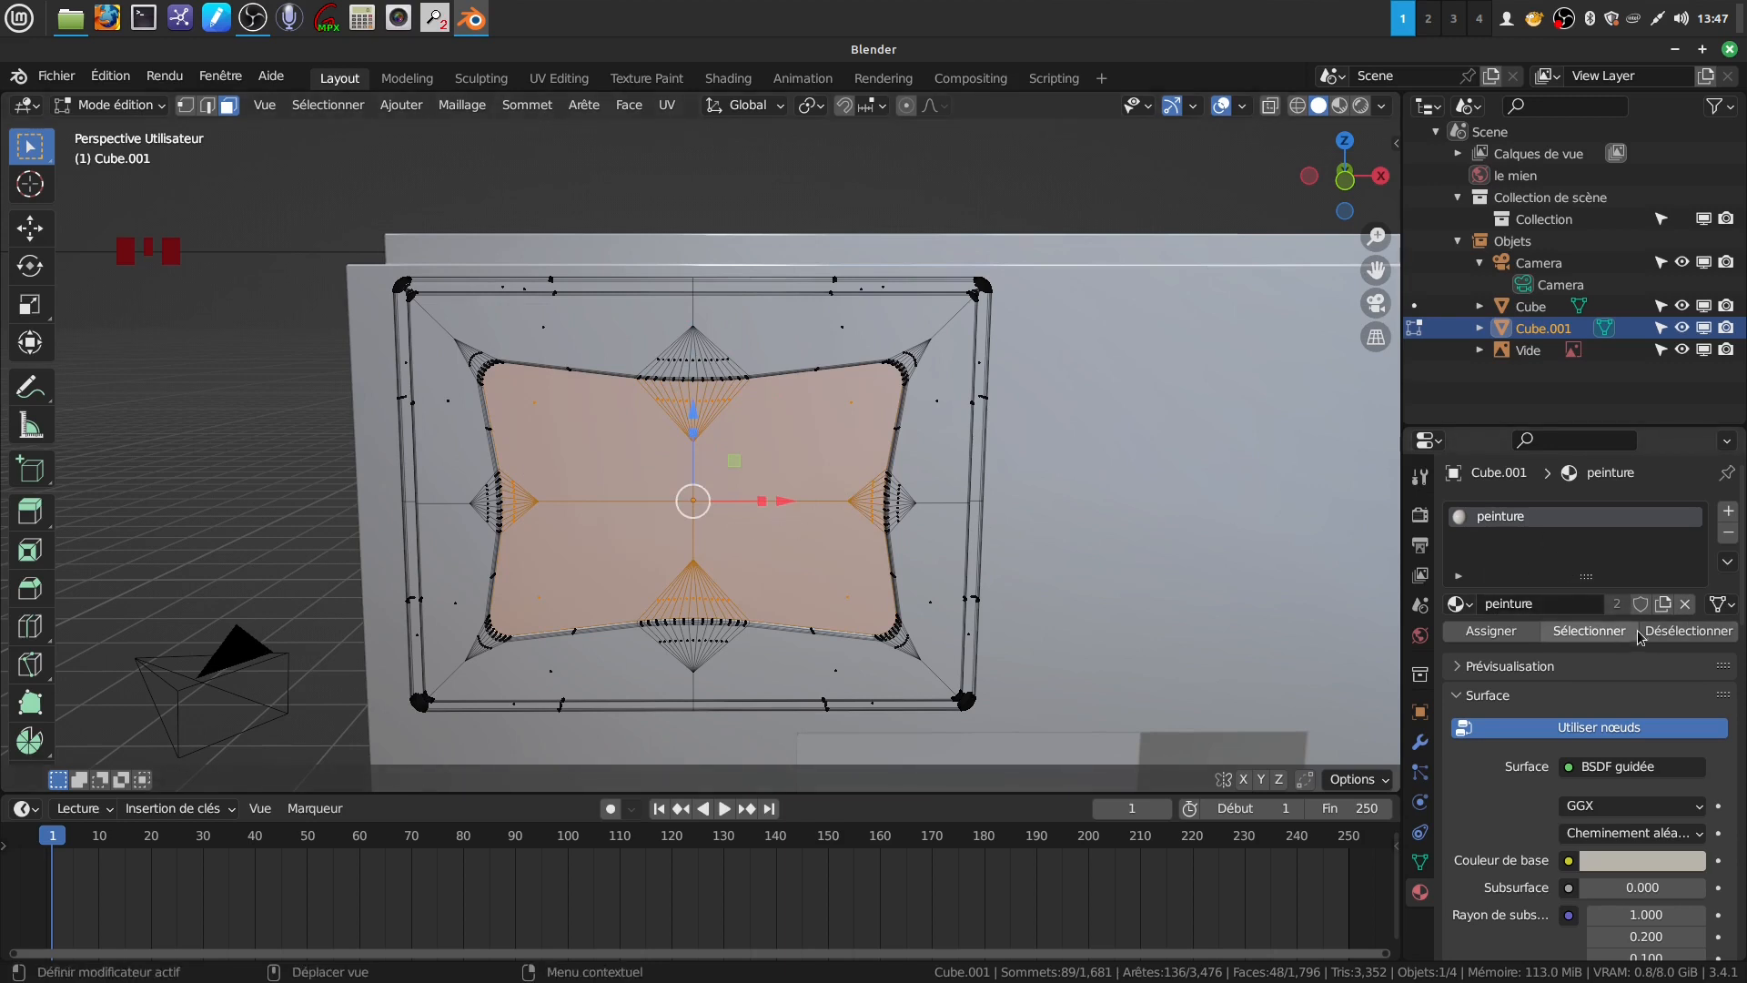
Add a second material slot with a new material to the panel and return to Object Mode
click(1727, 512)
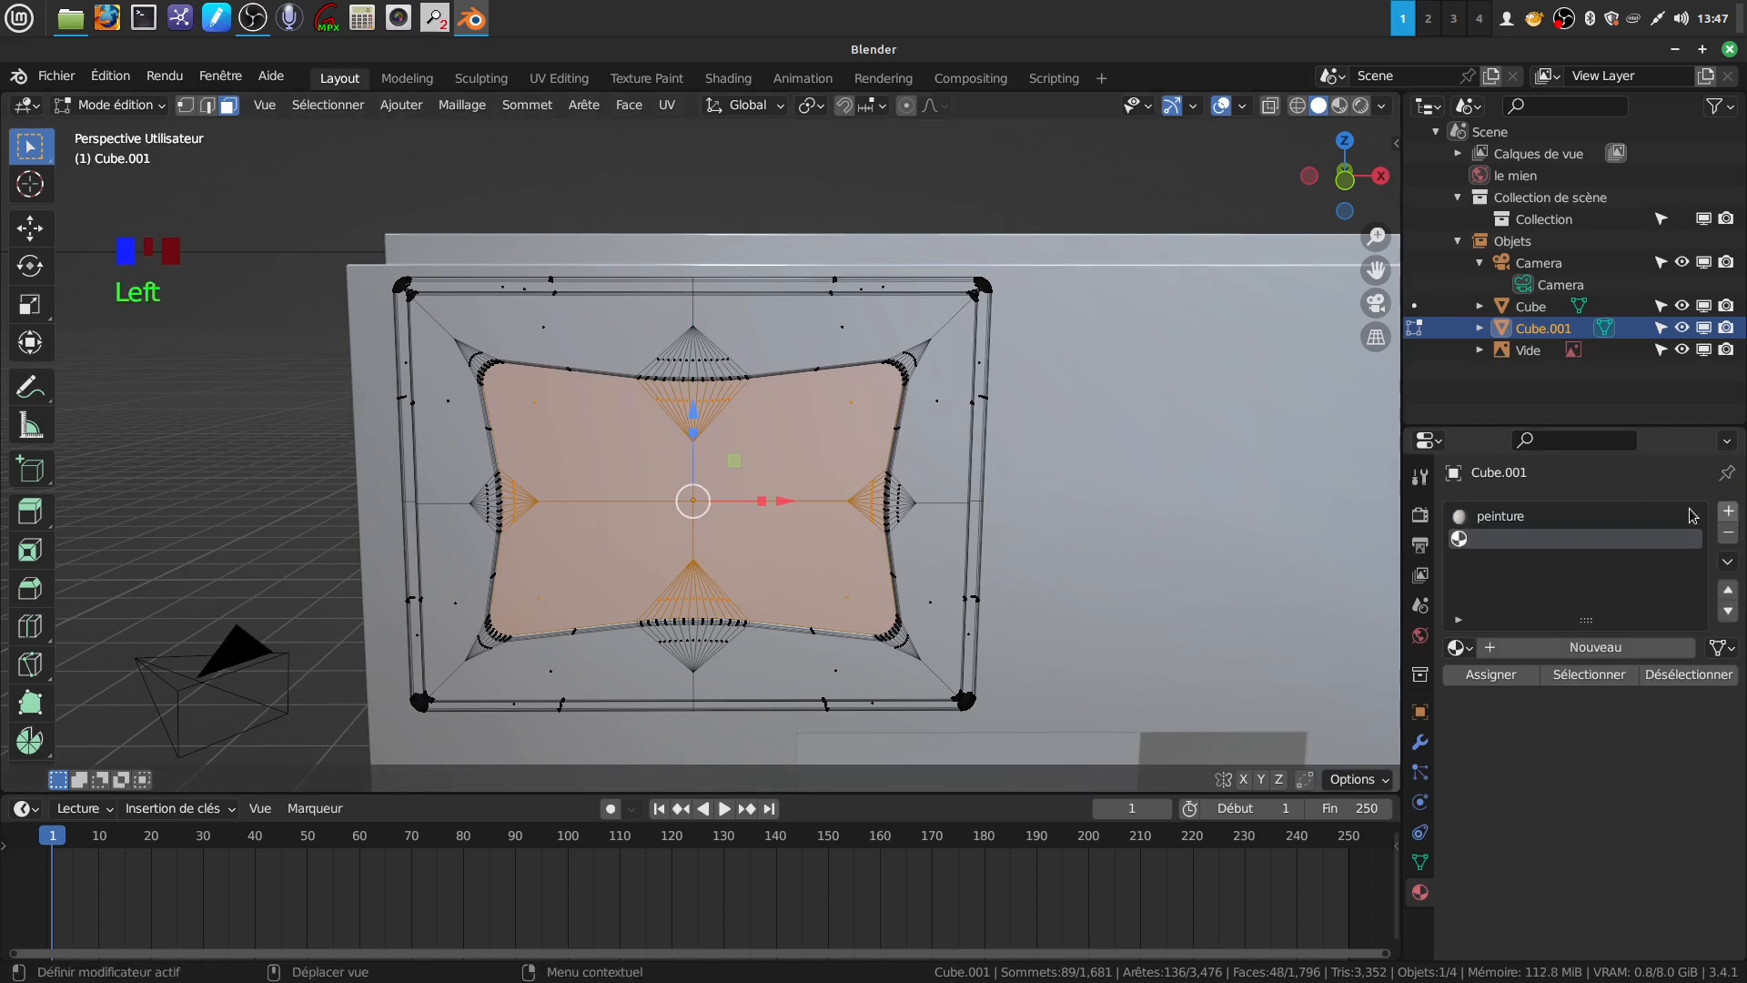
click(1593, 648)
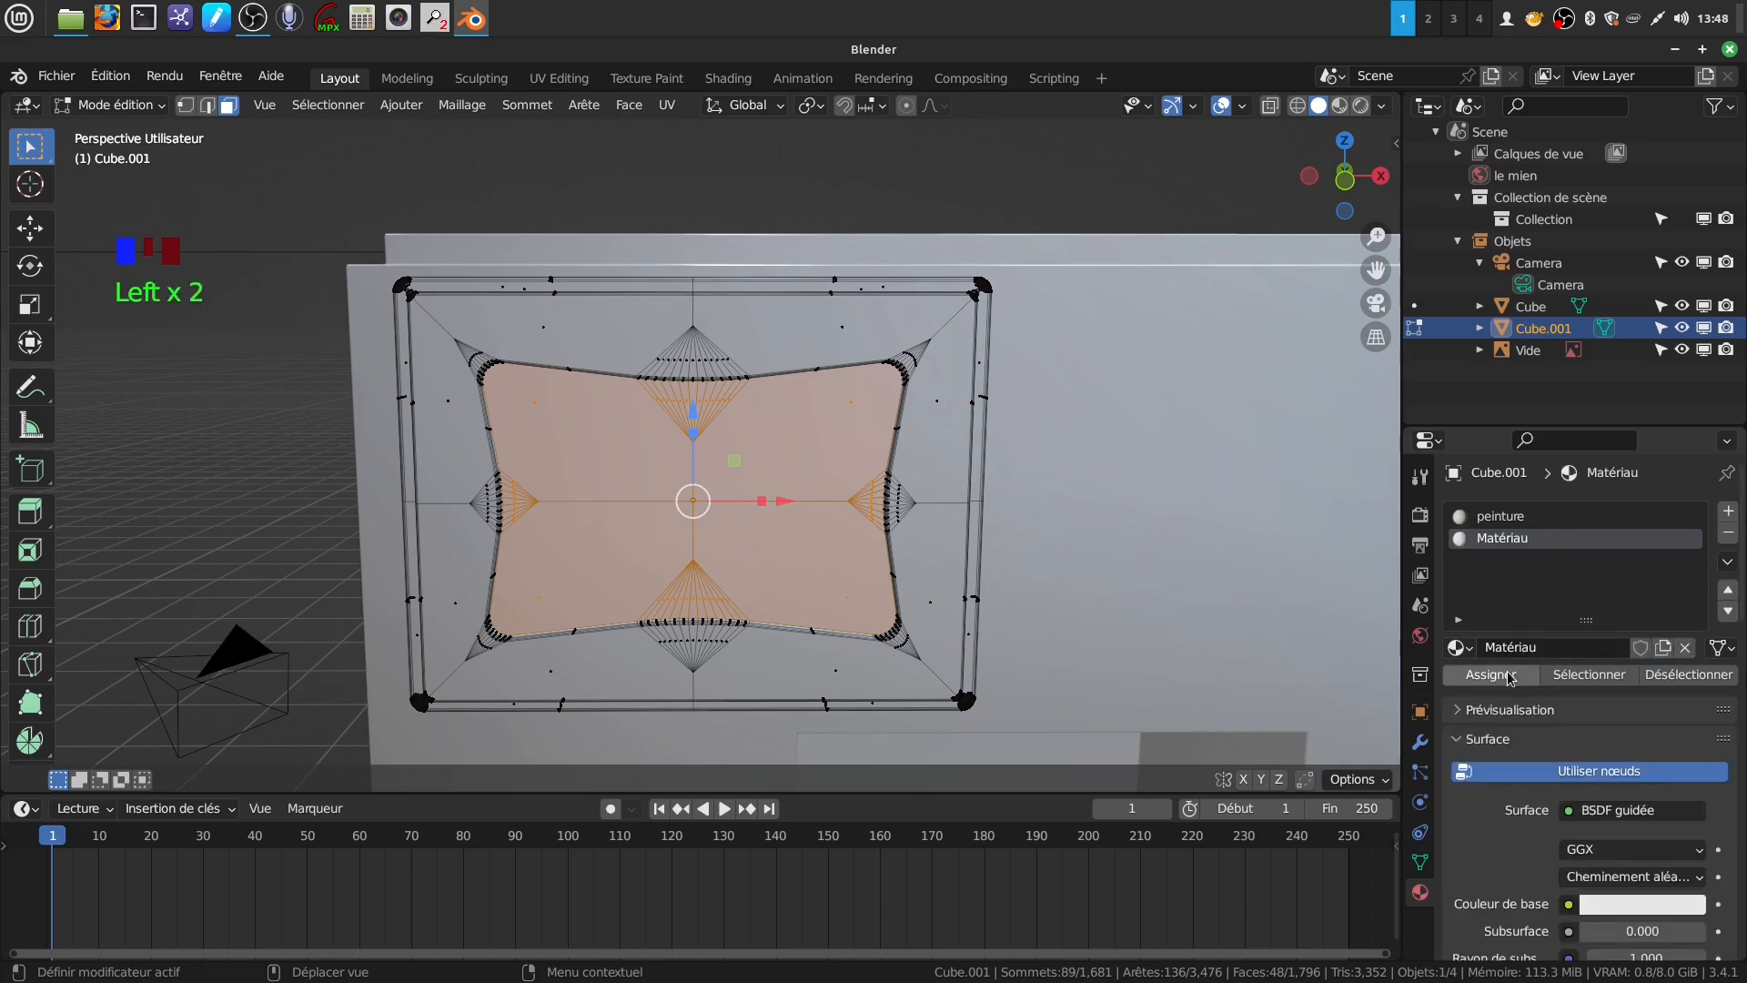
scroll(849, 485, down, 2)
middle_drag(833, 482, 907, 489)
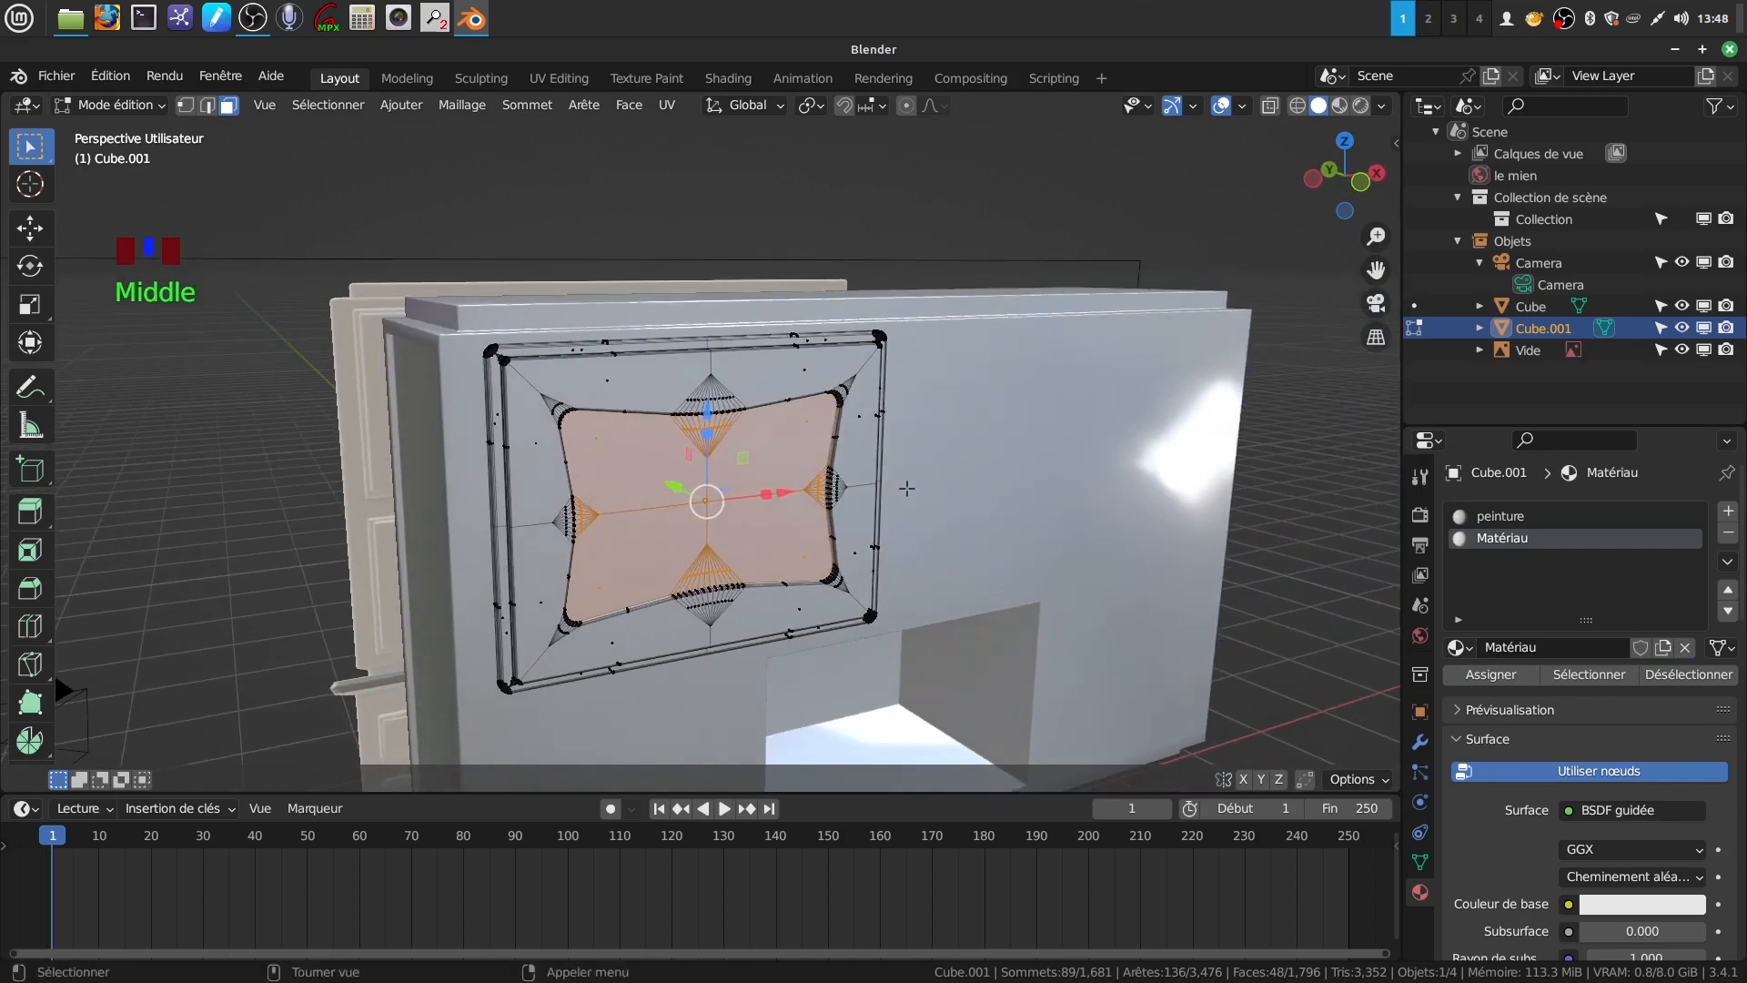
middle_drag(908, 489, 898, 408)
key(Tab)
Duplicate the decorative panel and move the copy along X to the opposite side of the cabinet front
key(KP_1)
scroll(930, 460, up, 1)
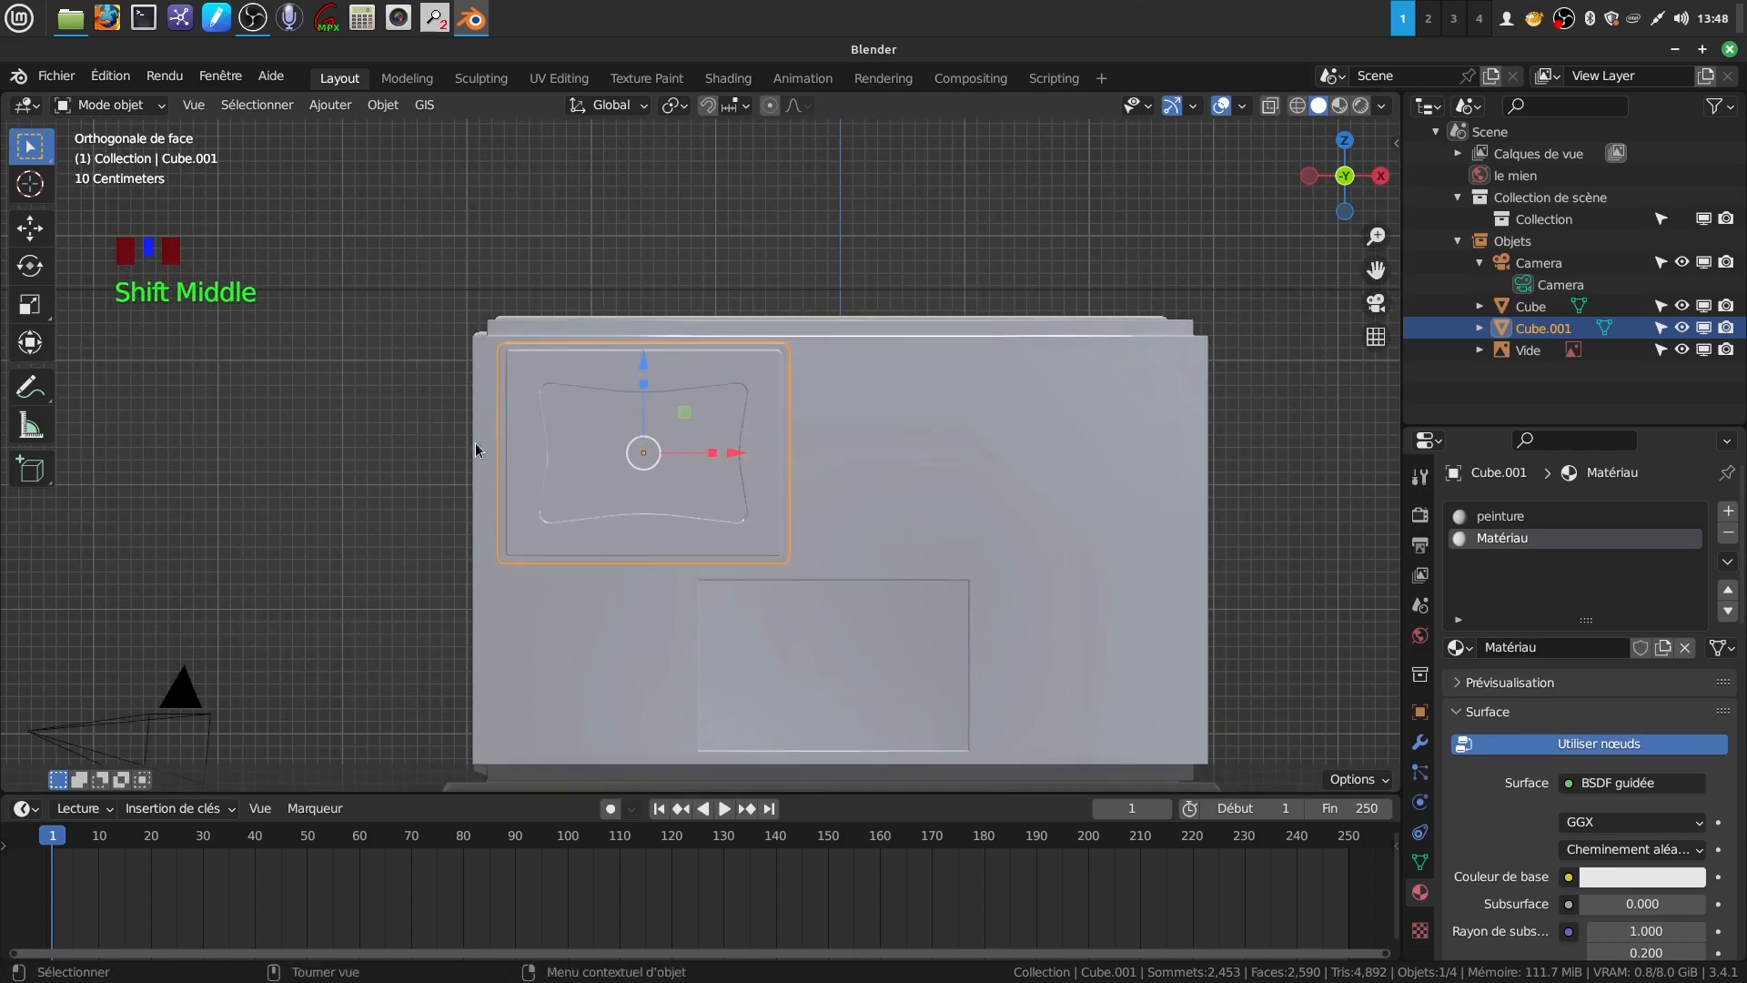
key(shift)
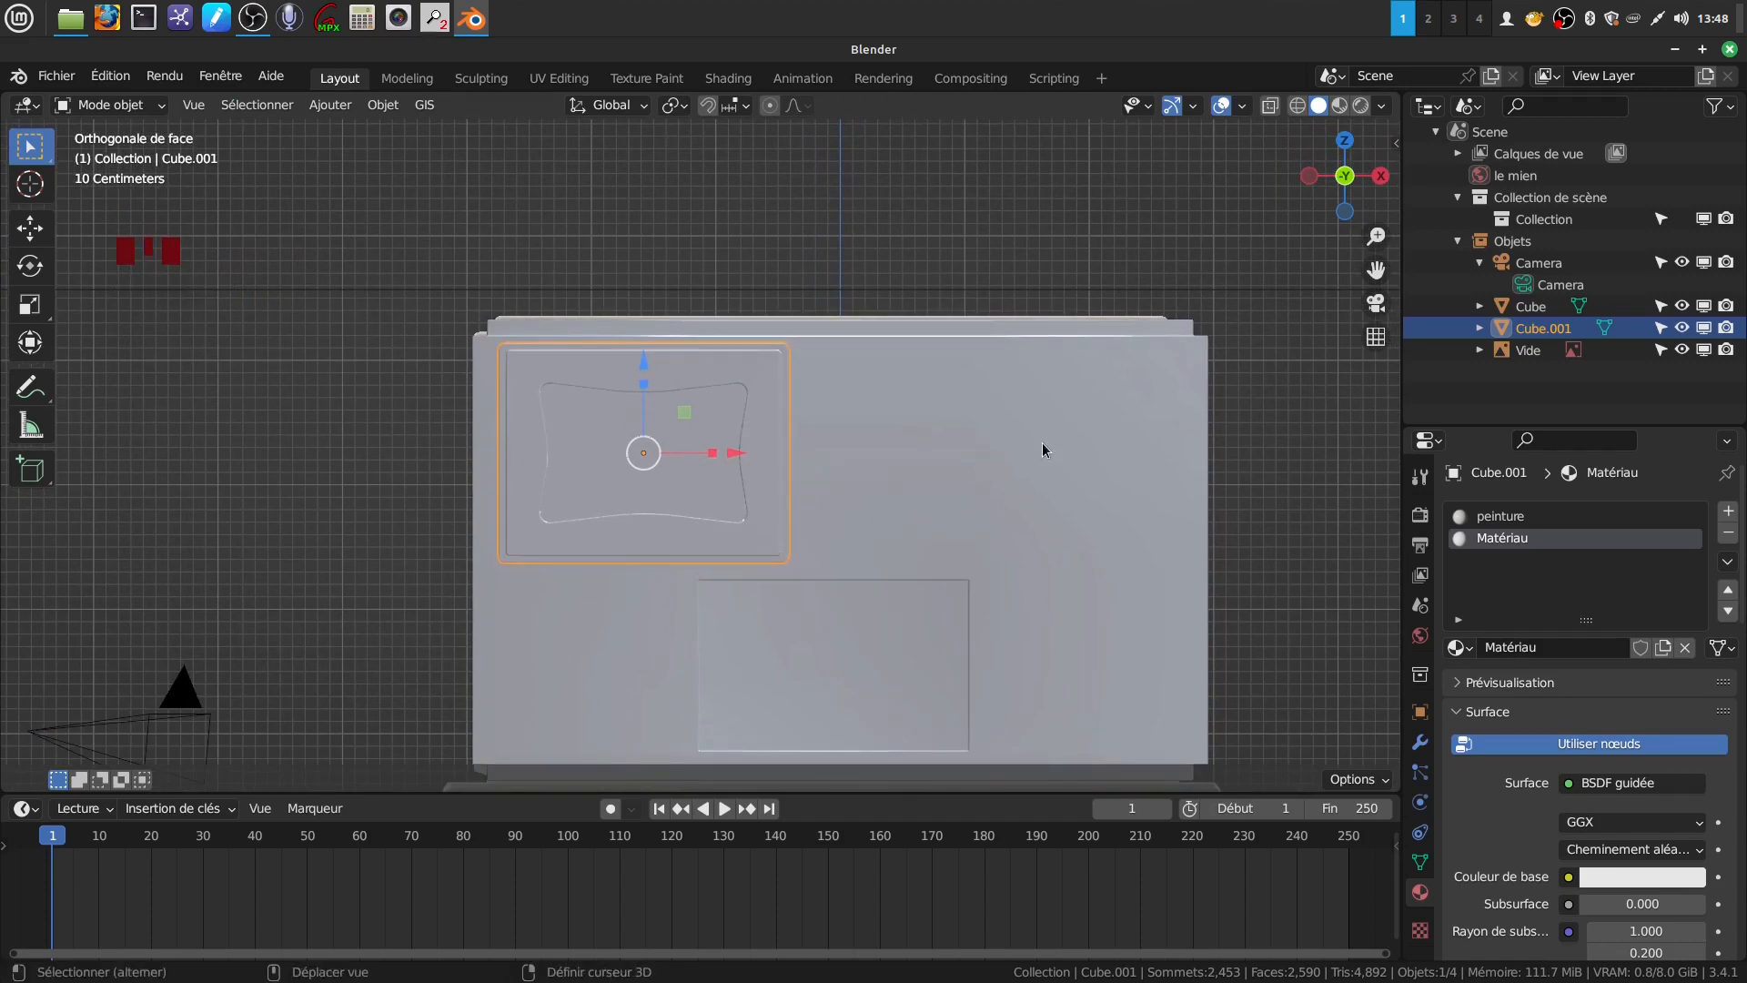
key(shift+d)
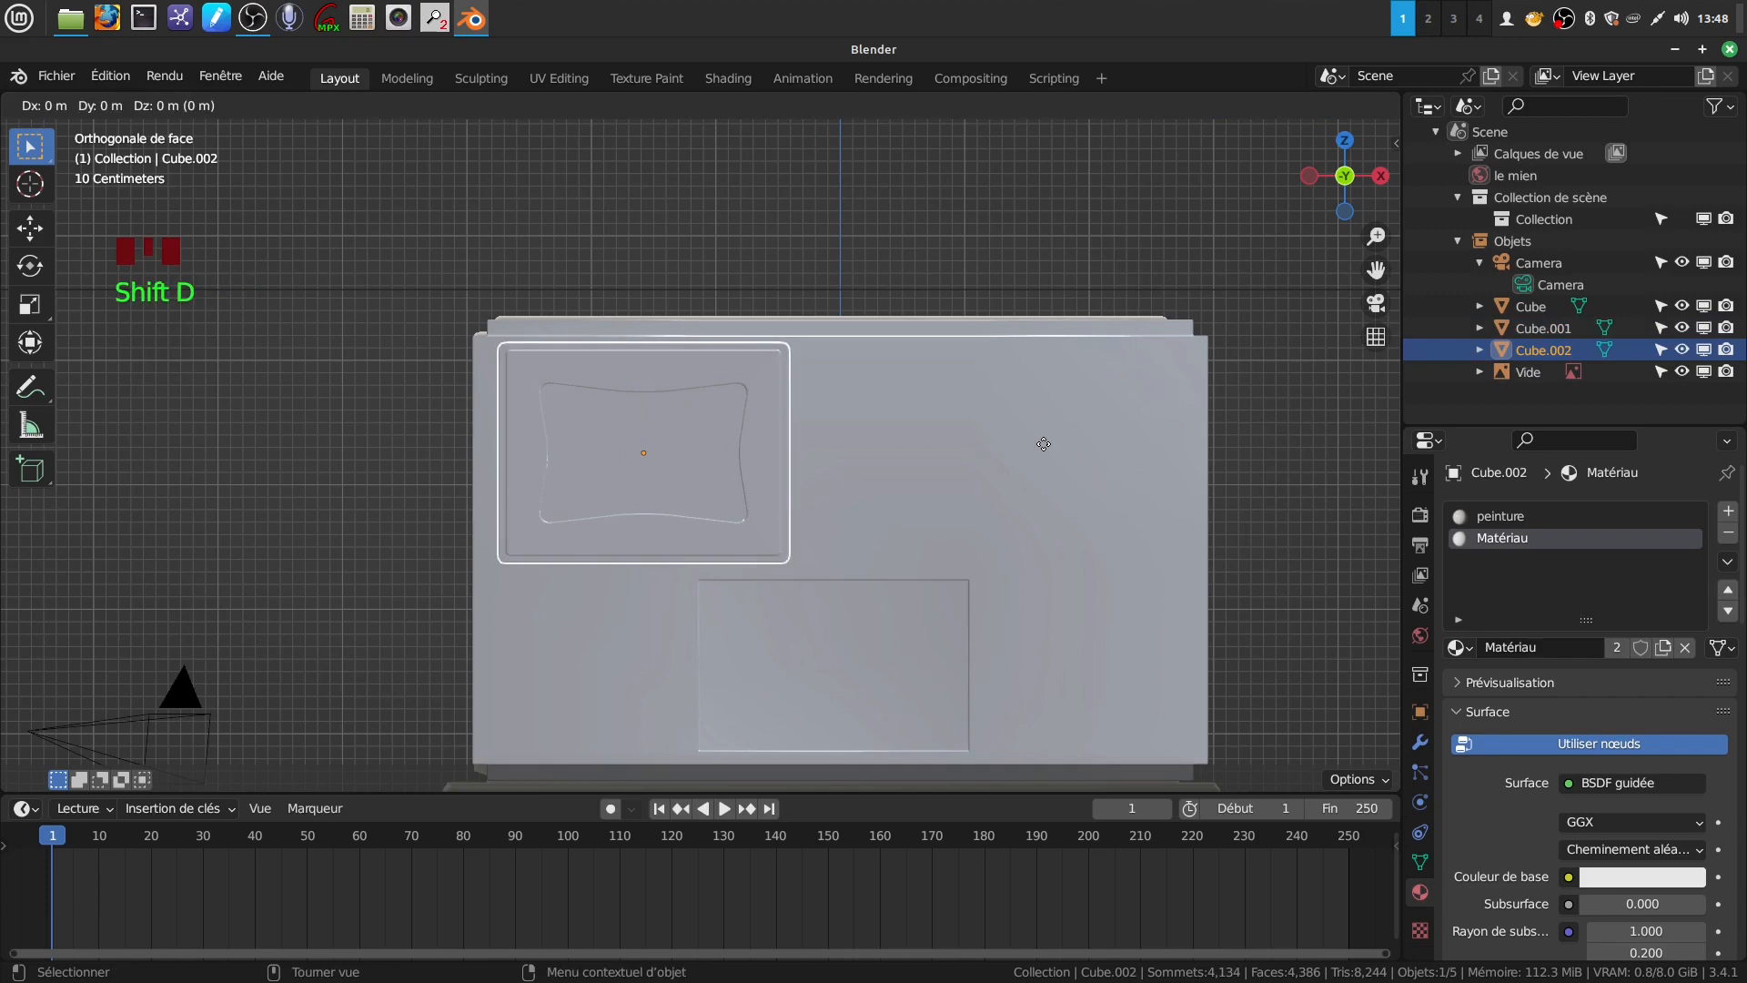
right_click(1042, 443)
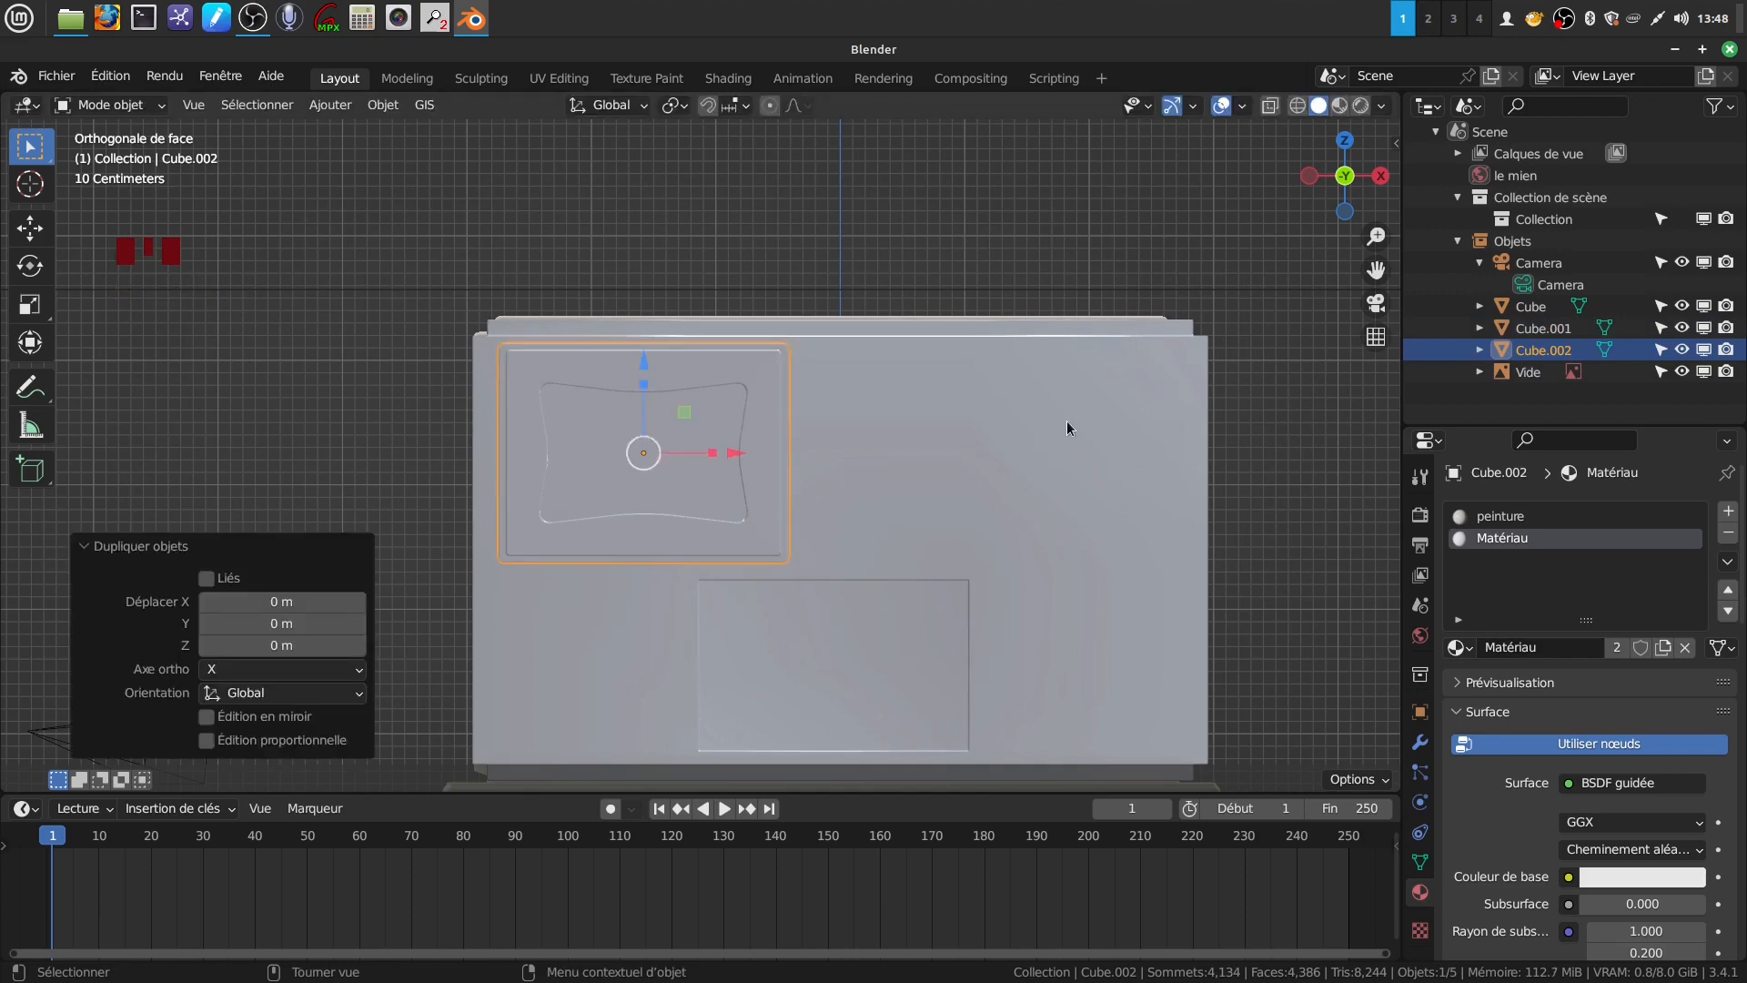
drag(737, 466, 1127, 464)
click(1284, 469)
scroll(925, 593, up, 3)
mouse_move(926, 593)
middle_down()
mouse_move(1074, 612)
mouse_move(1040, 646)
mouse_move(1112, 562)
mouse_move(911, 593)
middle_up()
scroll(912, 598, up, 2)
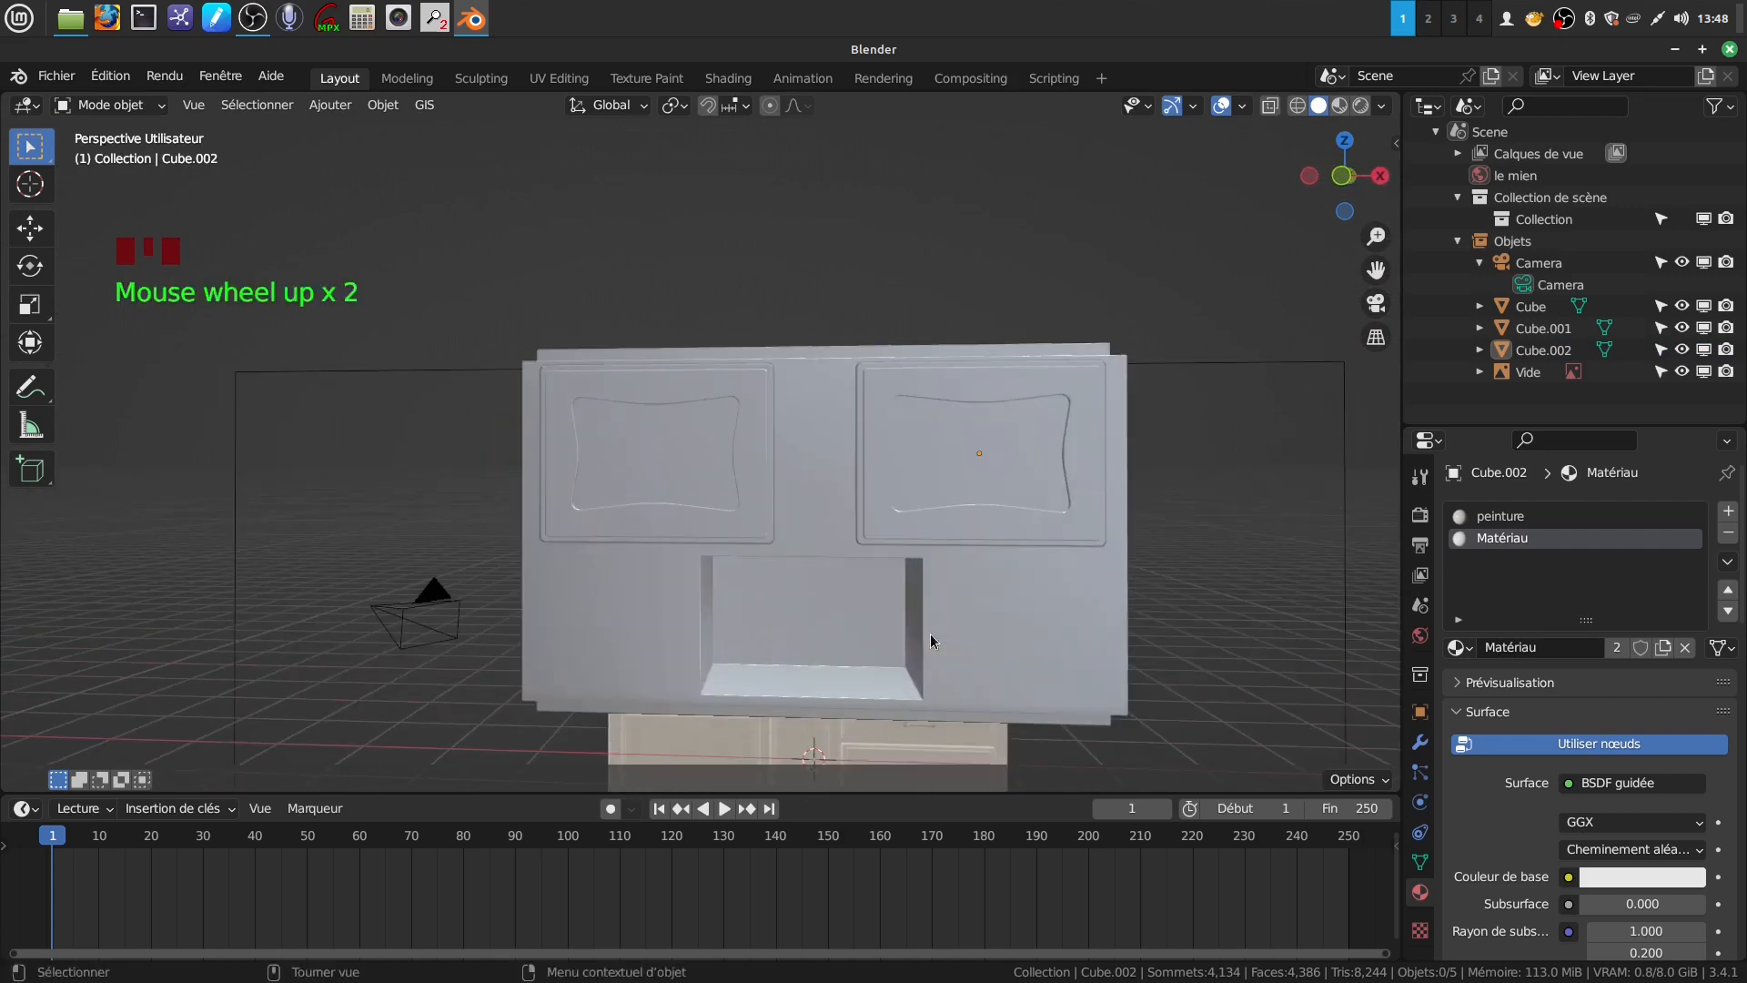
Add a 2 m mesh cube at the world origin in front of the furniture
key(KP_1)
shift+middle_drag(885, 766, 925, 678)
click(331, 107)
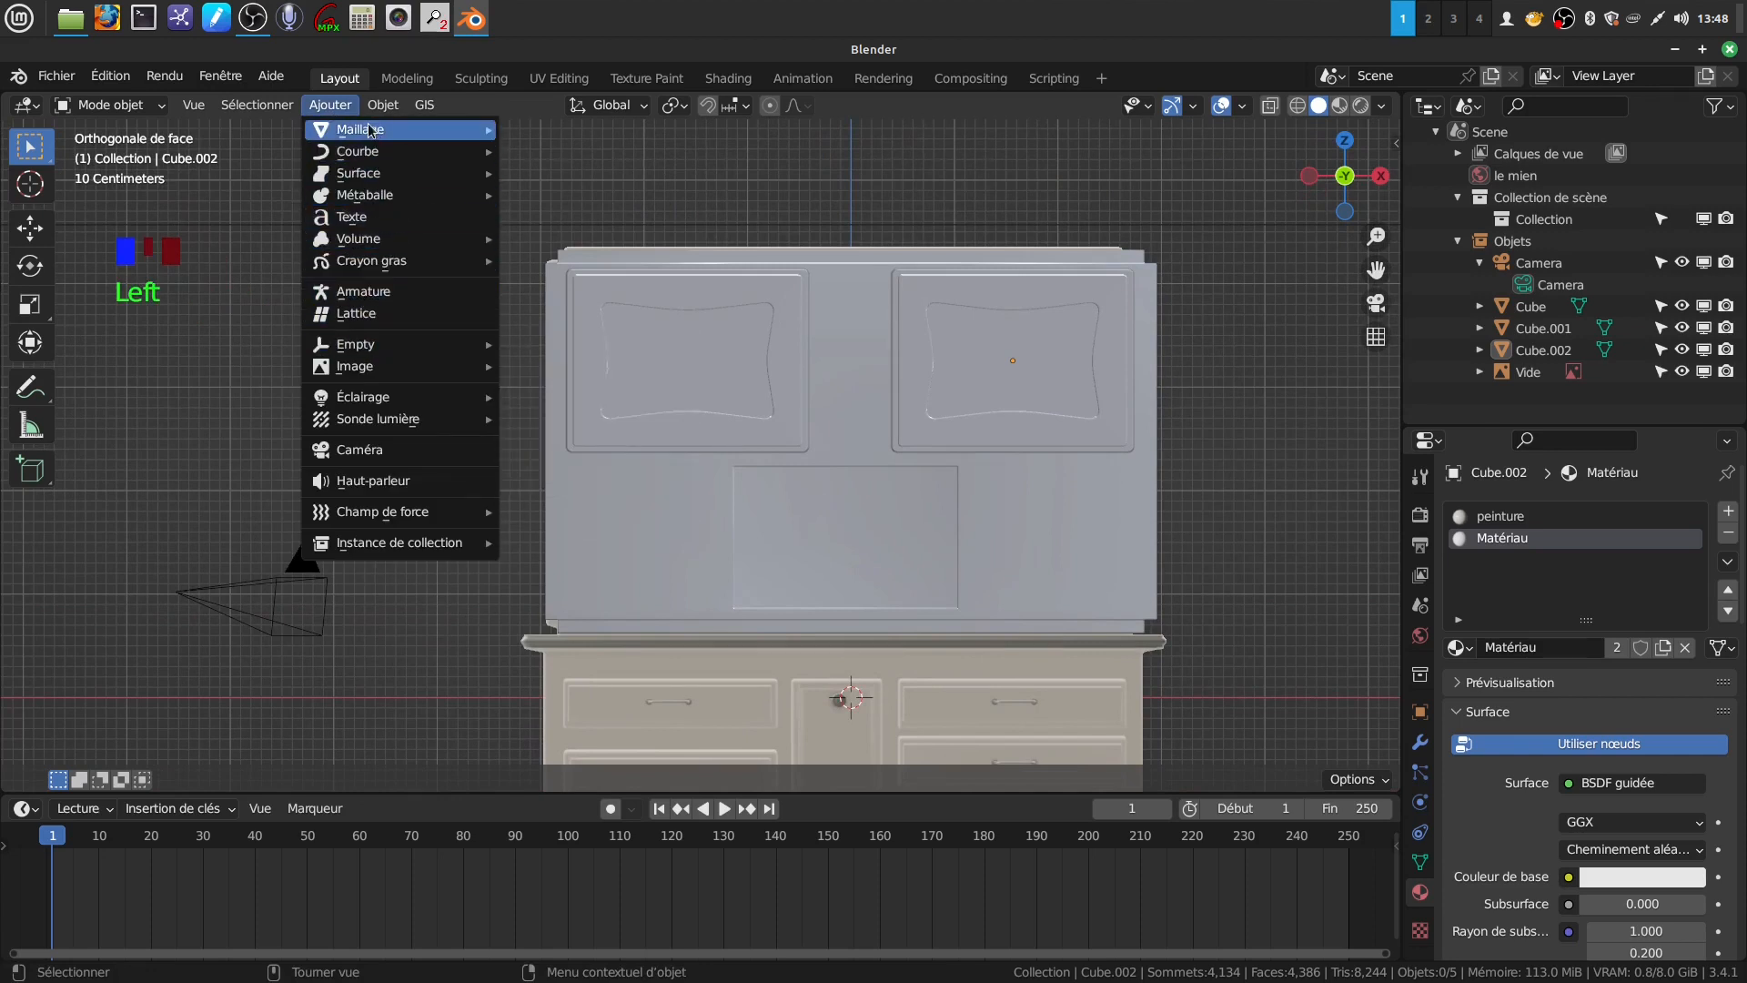
mouse_move(373, 130)
click(548, 150)
scroll(937, 404, down, 4)
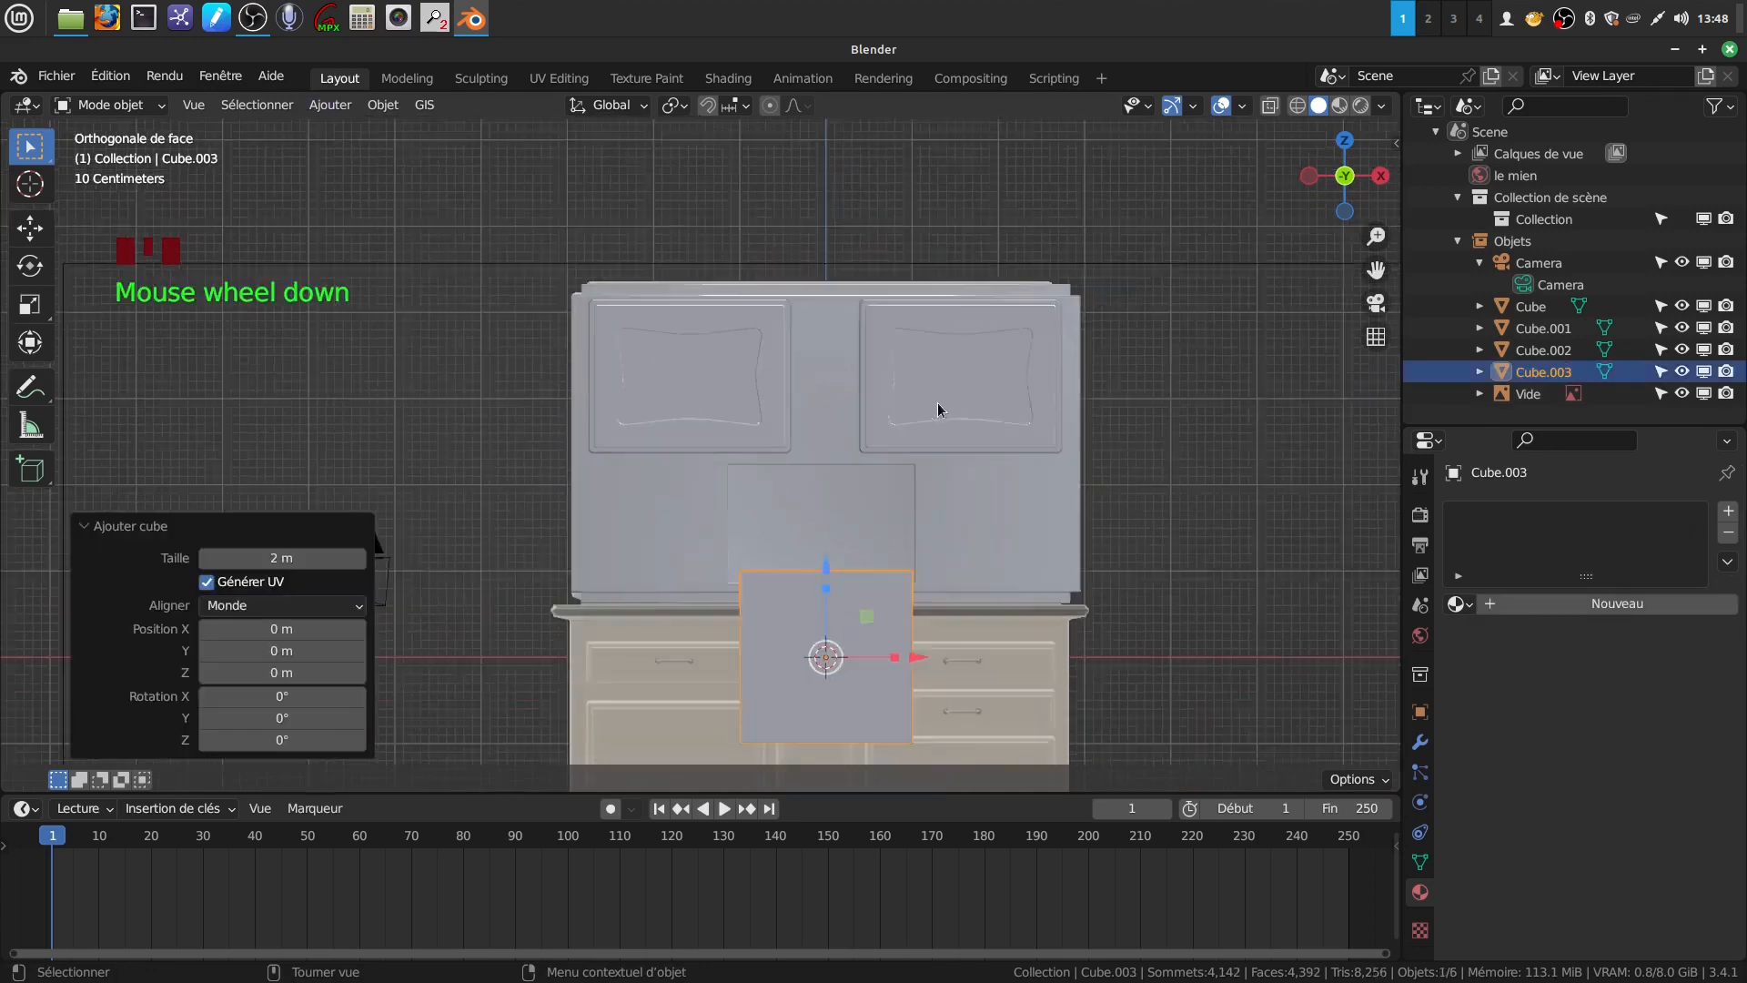
middle_drag(941, 439, 919, 490)
scroll(946, 490, up, 2)
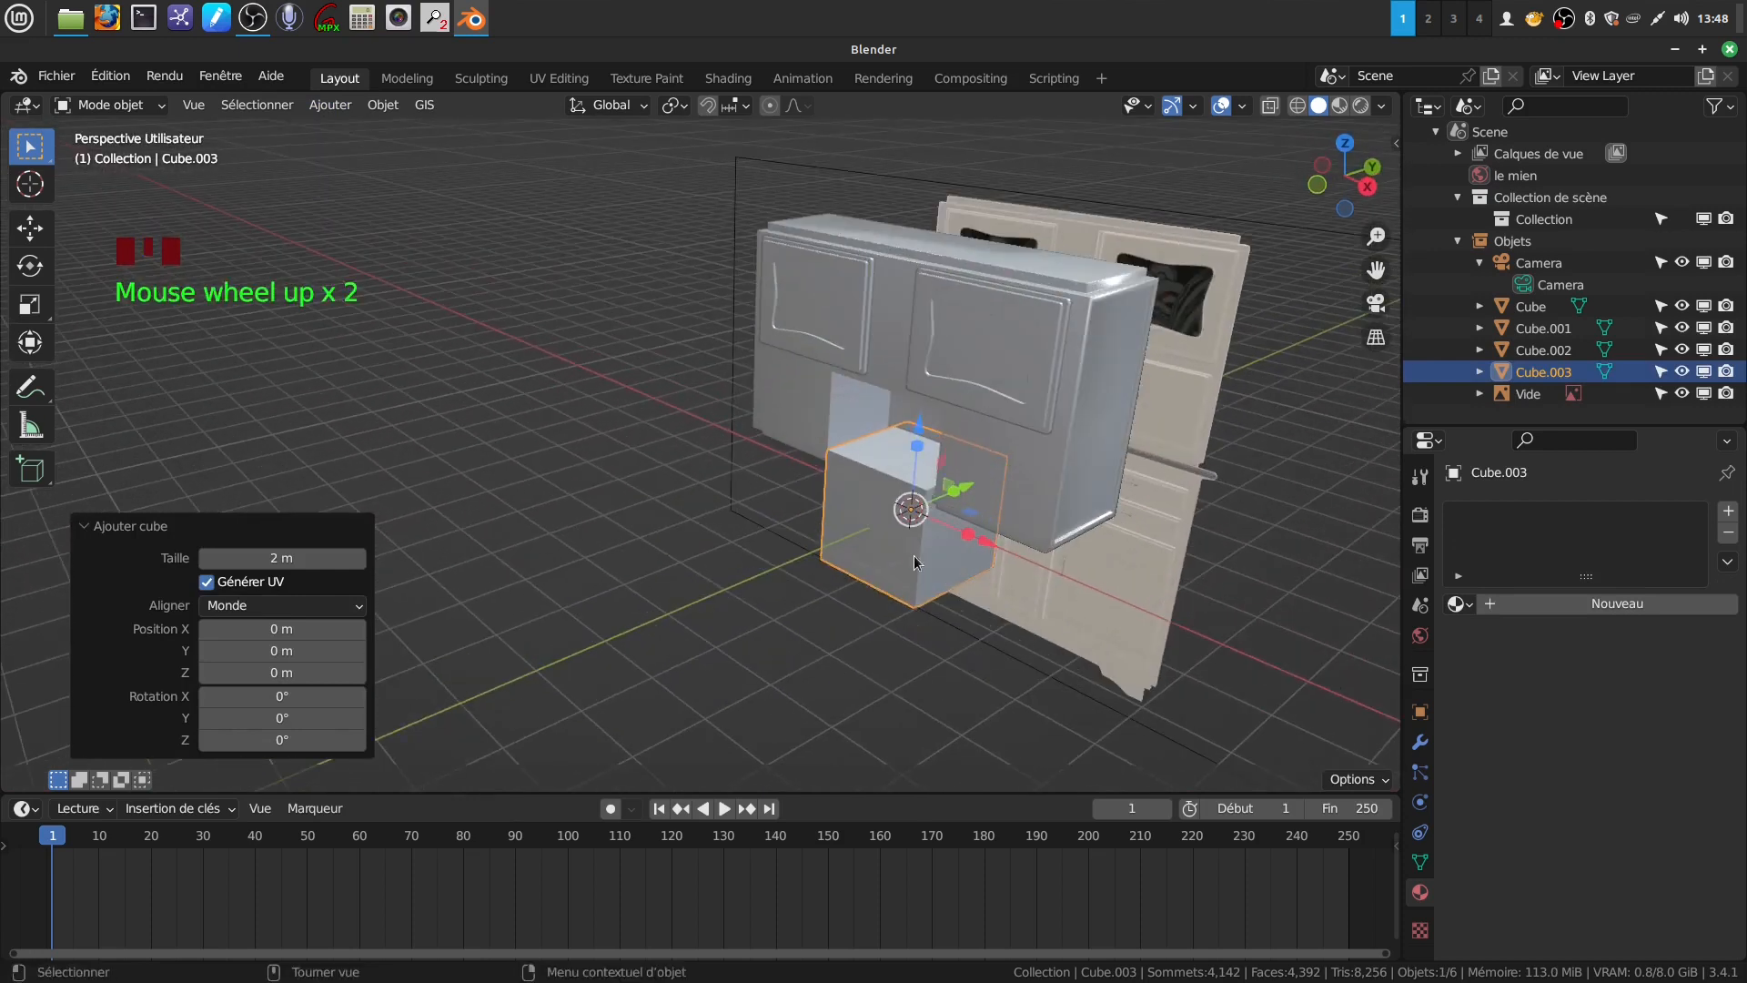
Move the new cube's mesh about 3.28 m along negative Y and scale it to 0.44 along Y
key(Tab)
drag(965, 488, 823, 557)
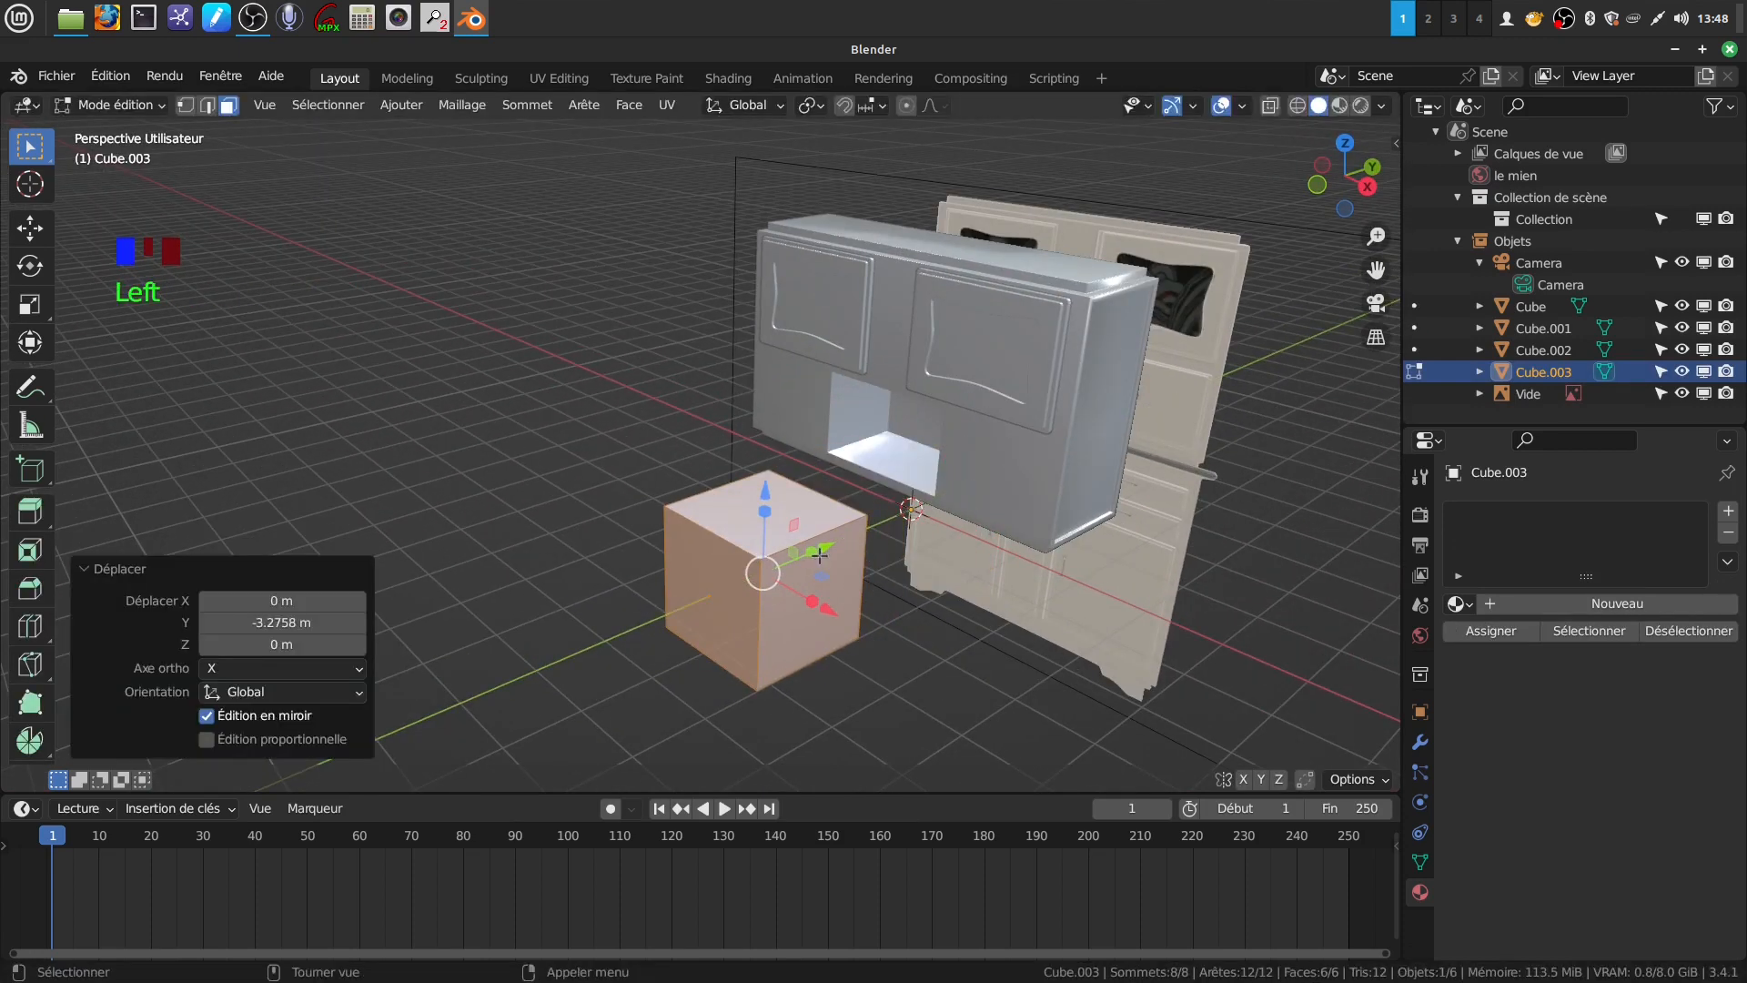
scroll(908, 602, up, 4)
middle_drag(908, 603, 765, 453)
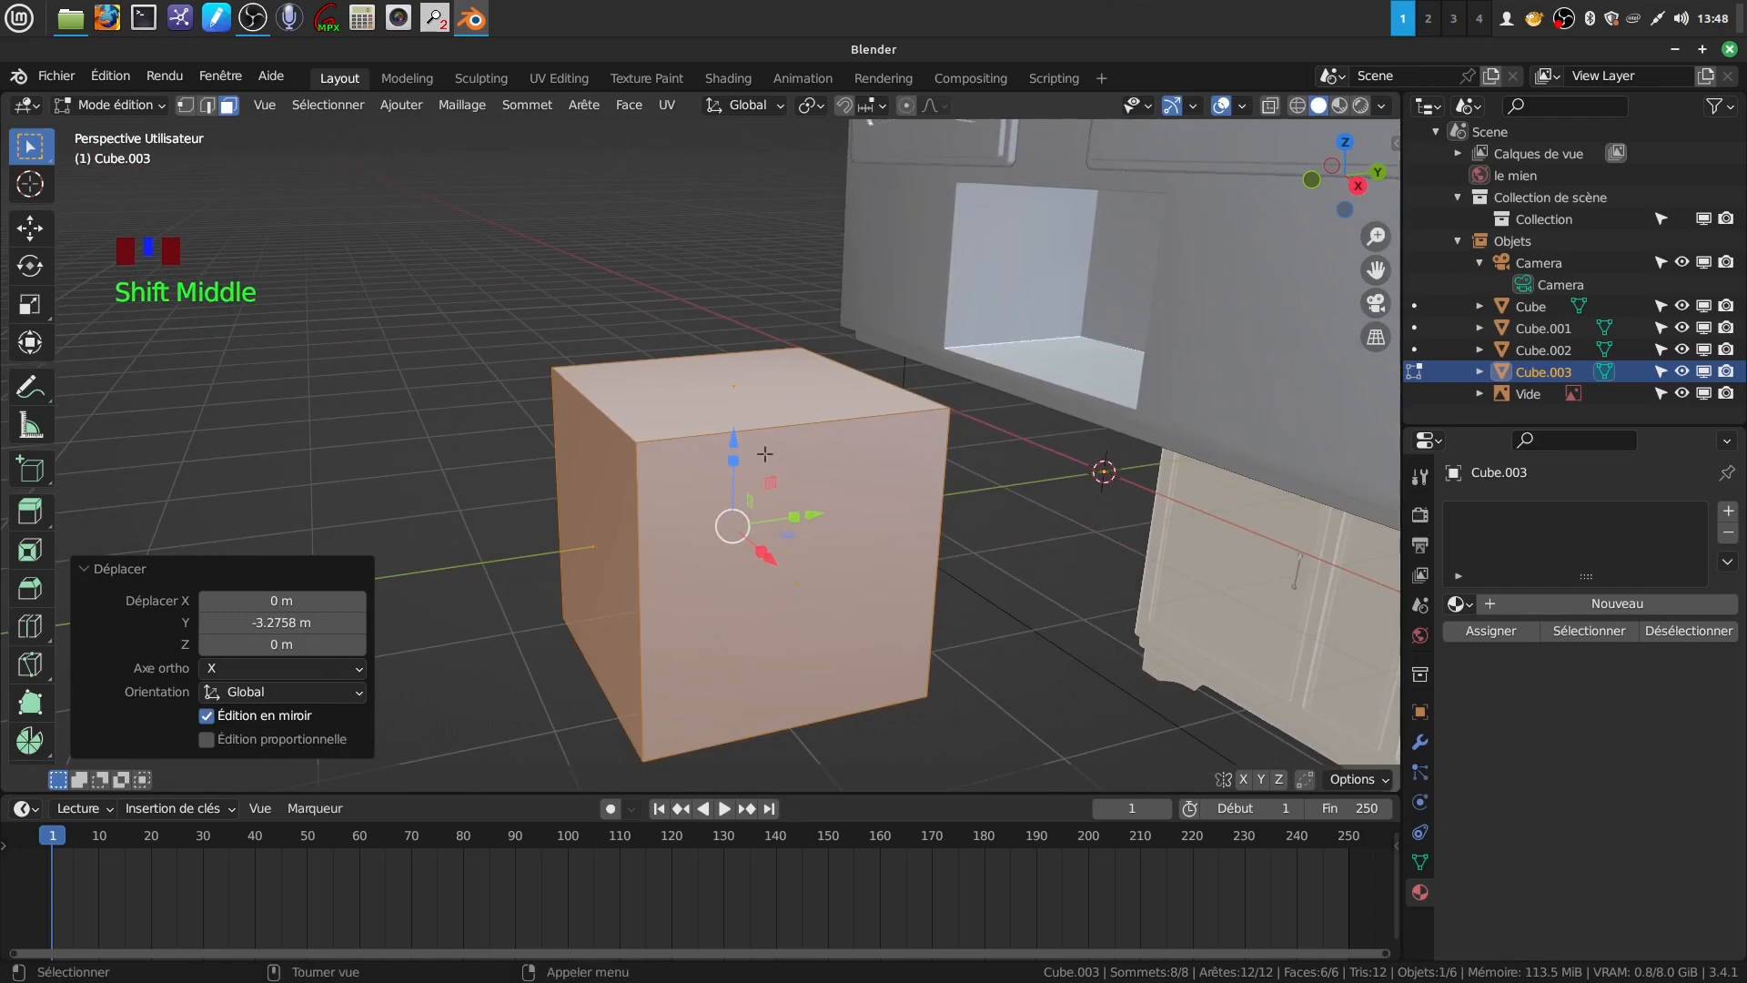
mouse_move(801, 519)
mouse_down()
mouse_move(752, 522)
mouse_move(796, 519)
mouse_up()
middle_drag(847, 490, 1082, 424)
Move the cube's mesh about 1.73 m along negative X and 1.15 m up, matching its corner to the reference's lower-left upper-cabinet door
key(KP_1)
scroll(984, 473, down, 1)
scroll(1082, 424, down, 2)
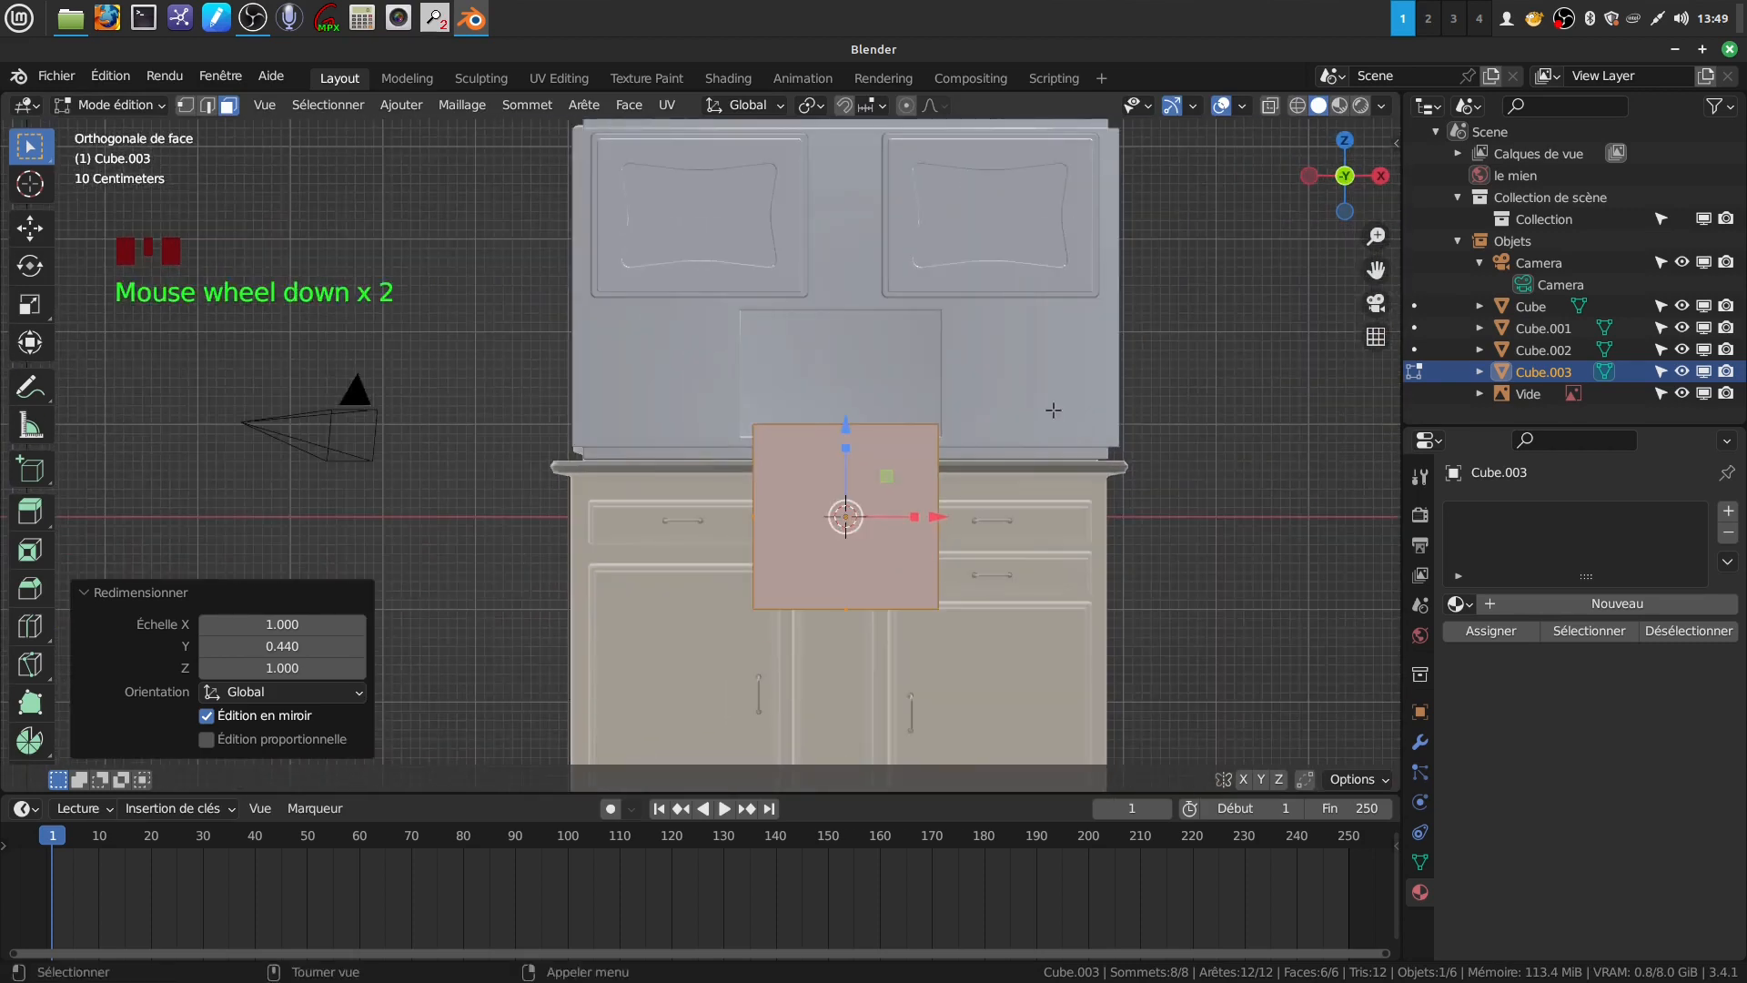
click(185, 105)
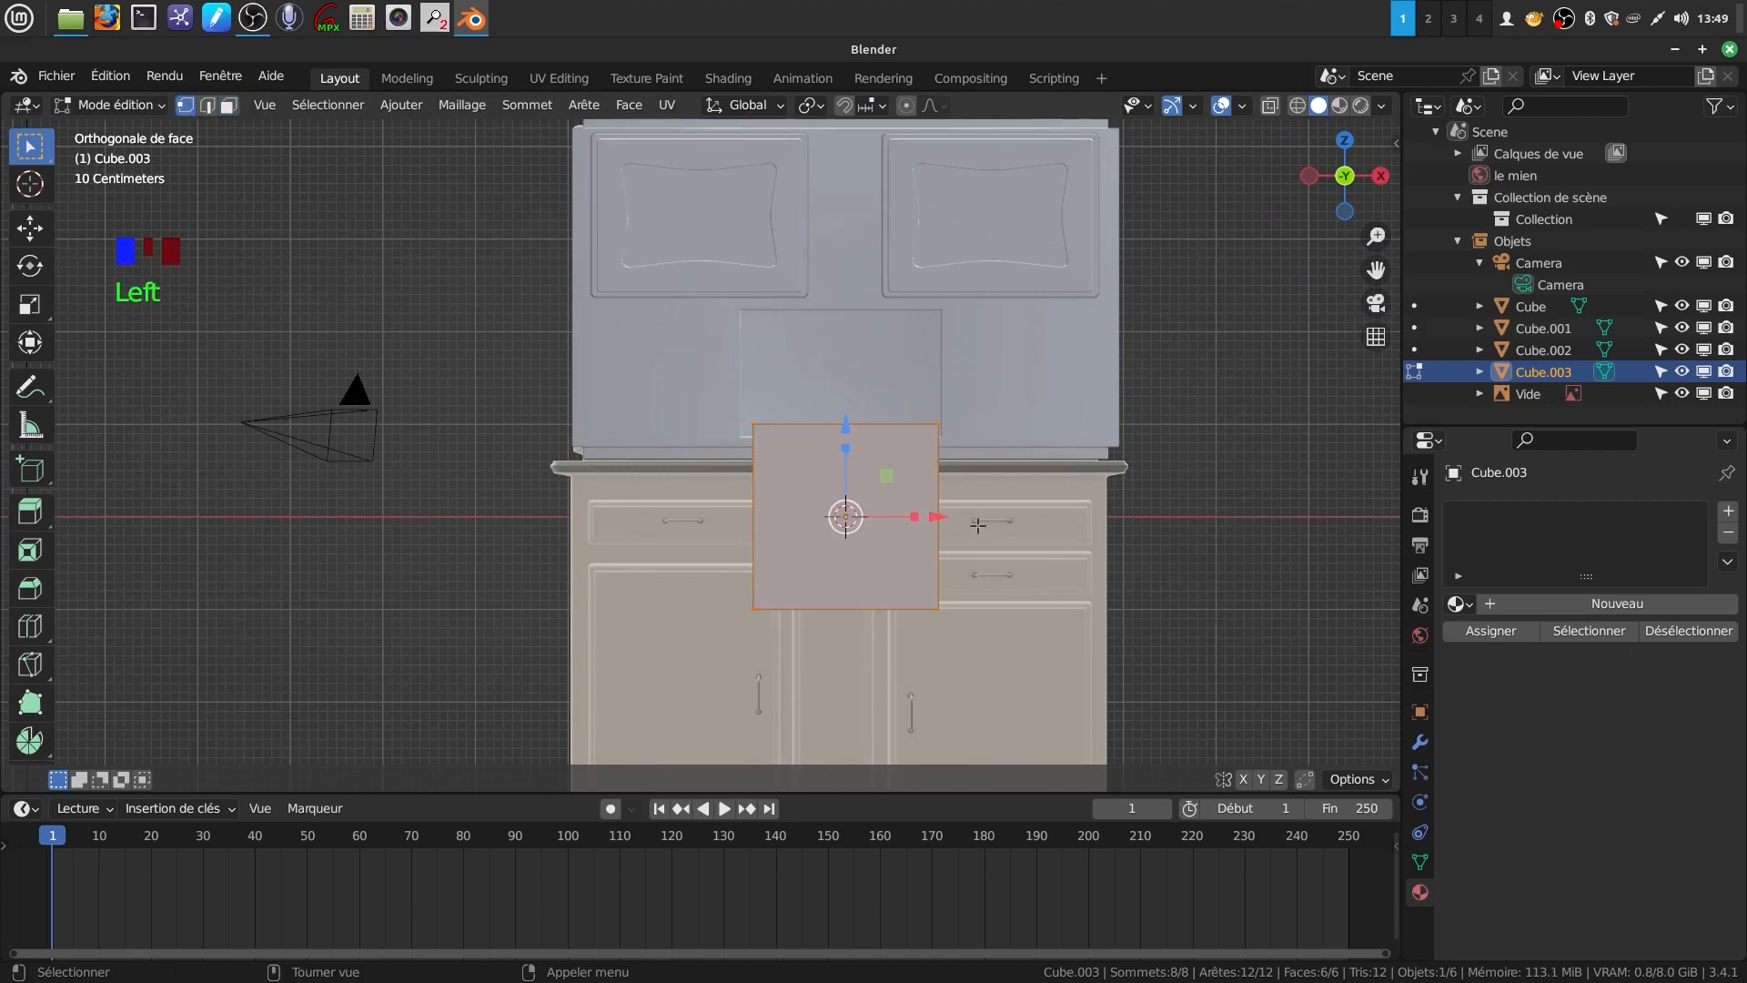
key(alt+z)
scroll(1010, 565, up, 2)
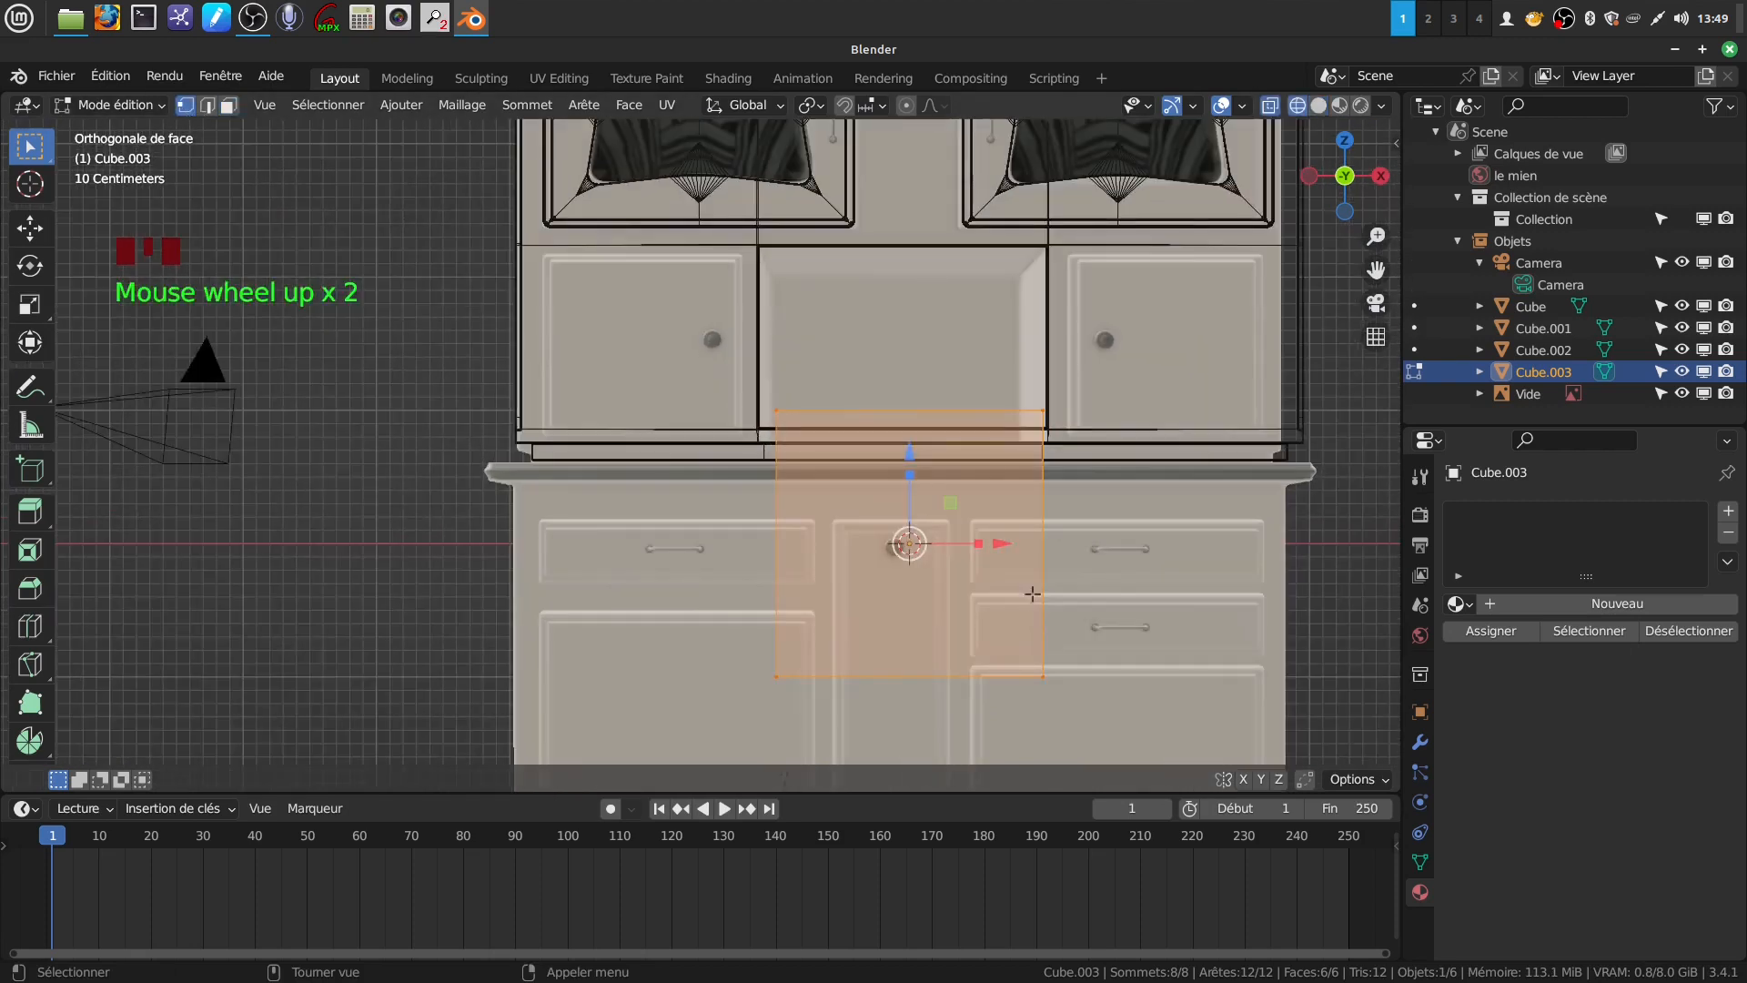
key(g)
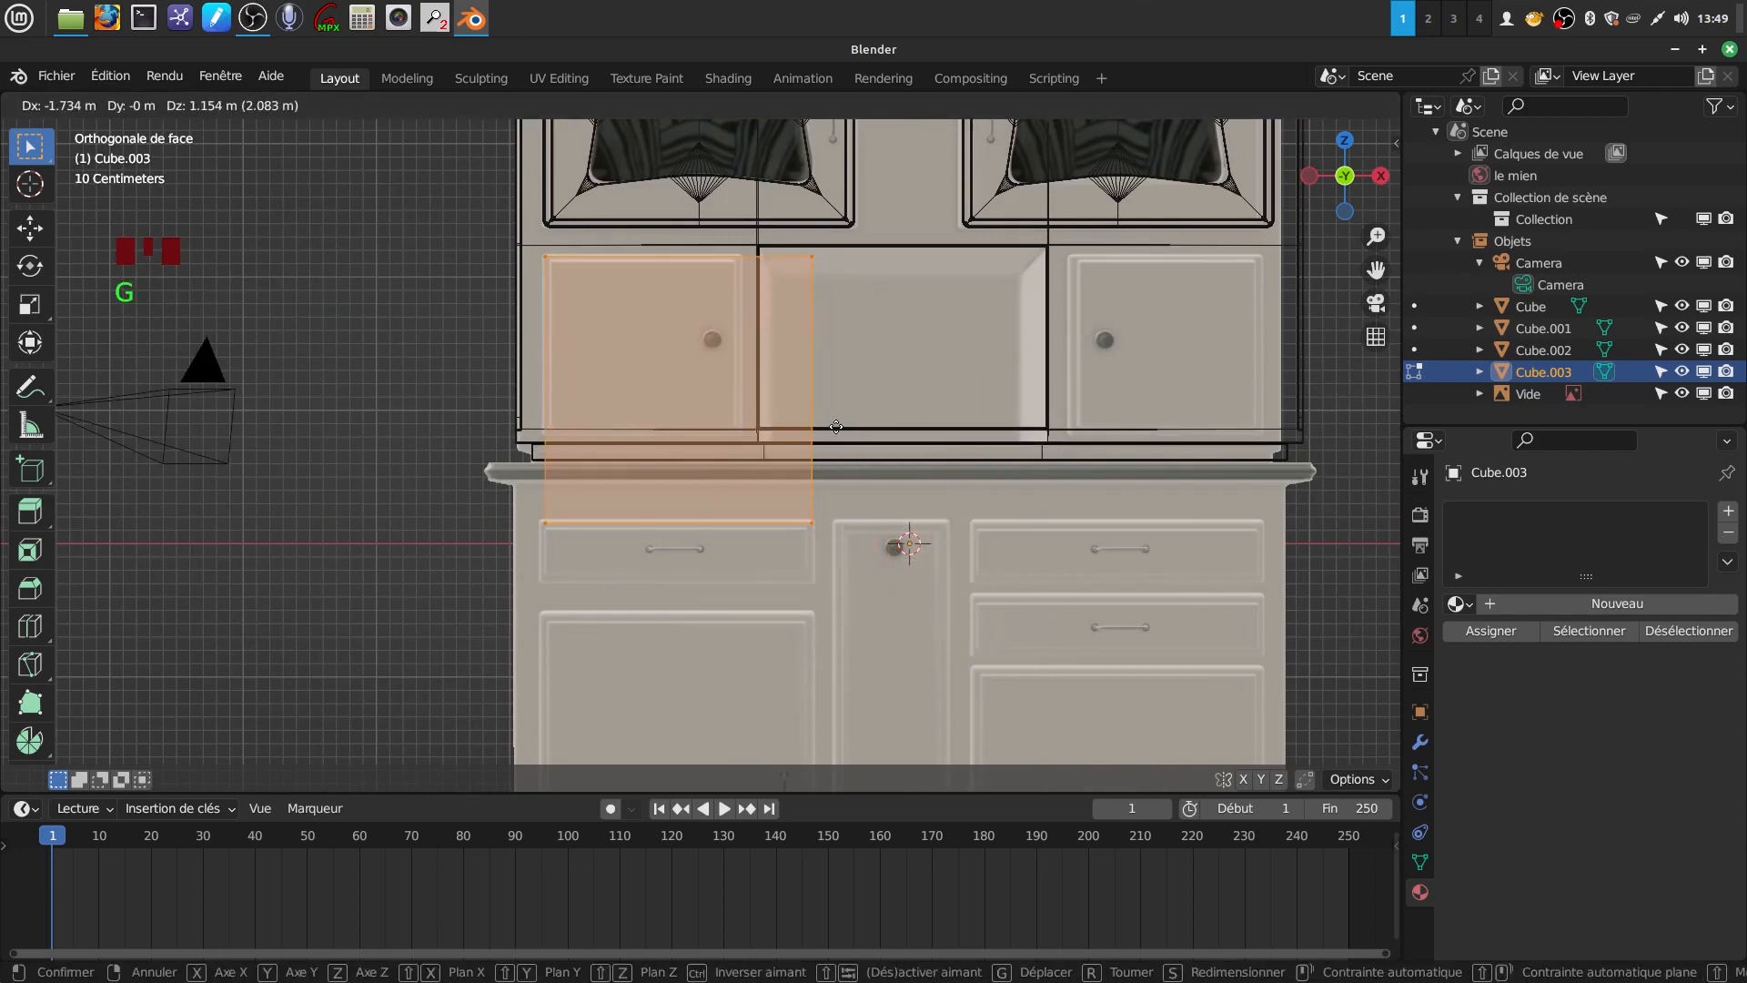
click(836, 427)
Fit the box to the reference door: pull its far side vertices inward, raise the bottom ones 0.6826 m and the top ones about 0.0137 m
drag(788, 243, 881, 529)
drag(908, 383, 835, 391)
drag(536, 525, 780, 549)
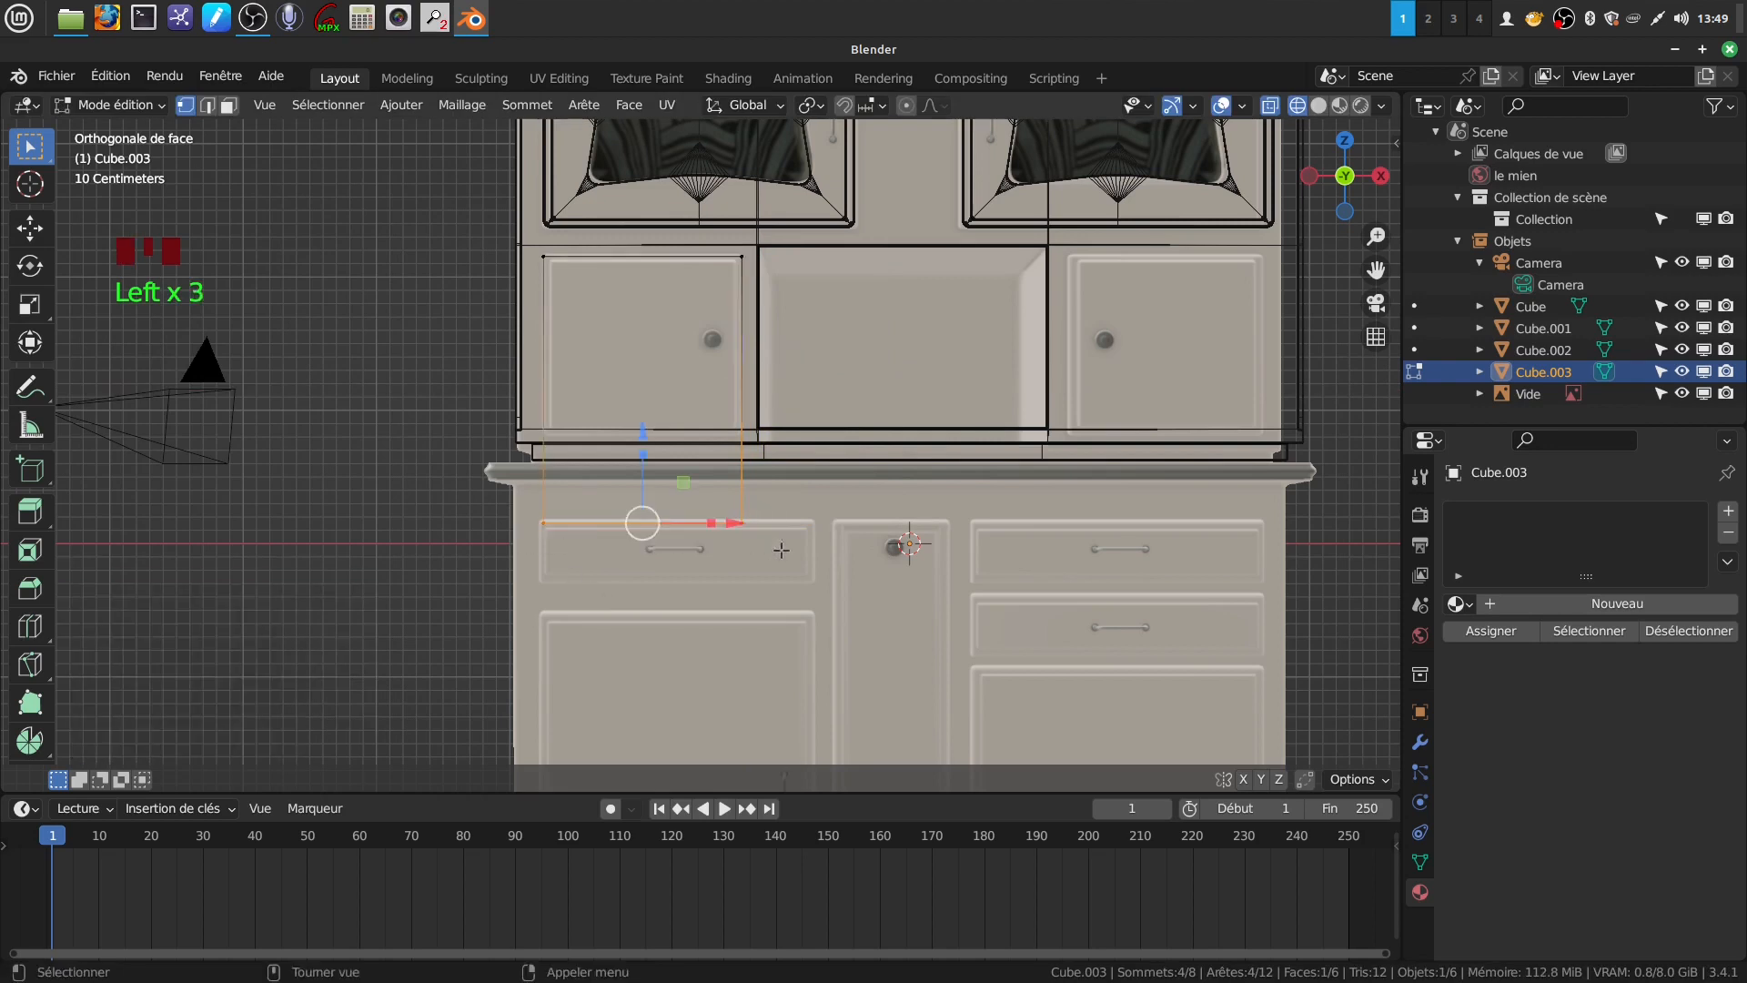
drag(642, 433, 656, 345)
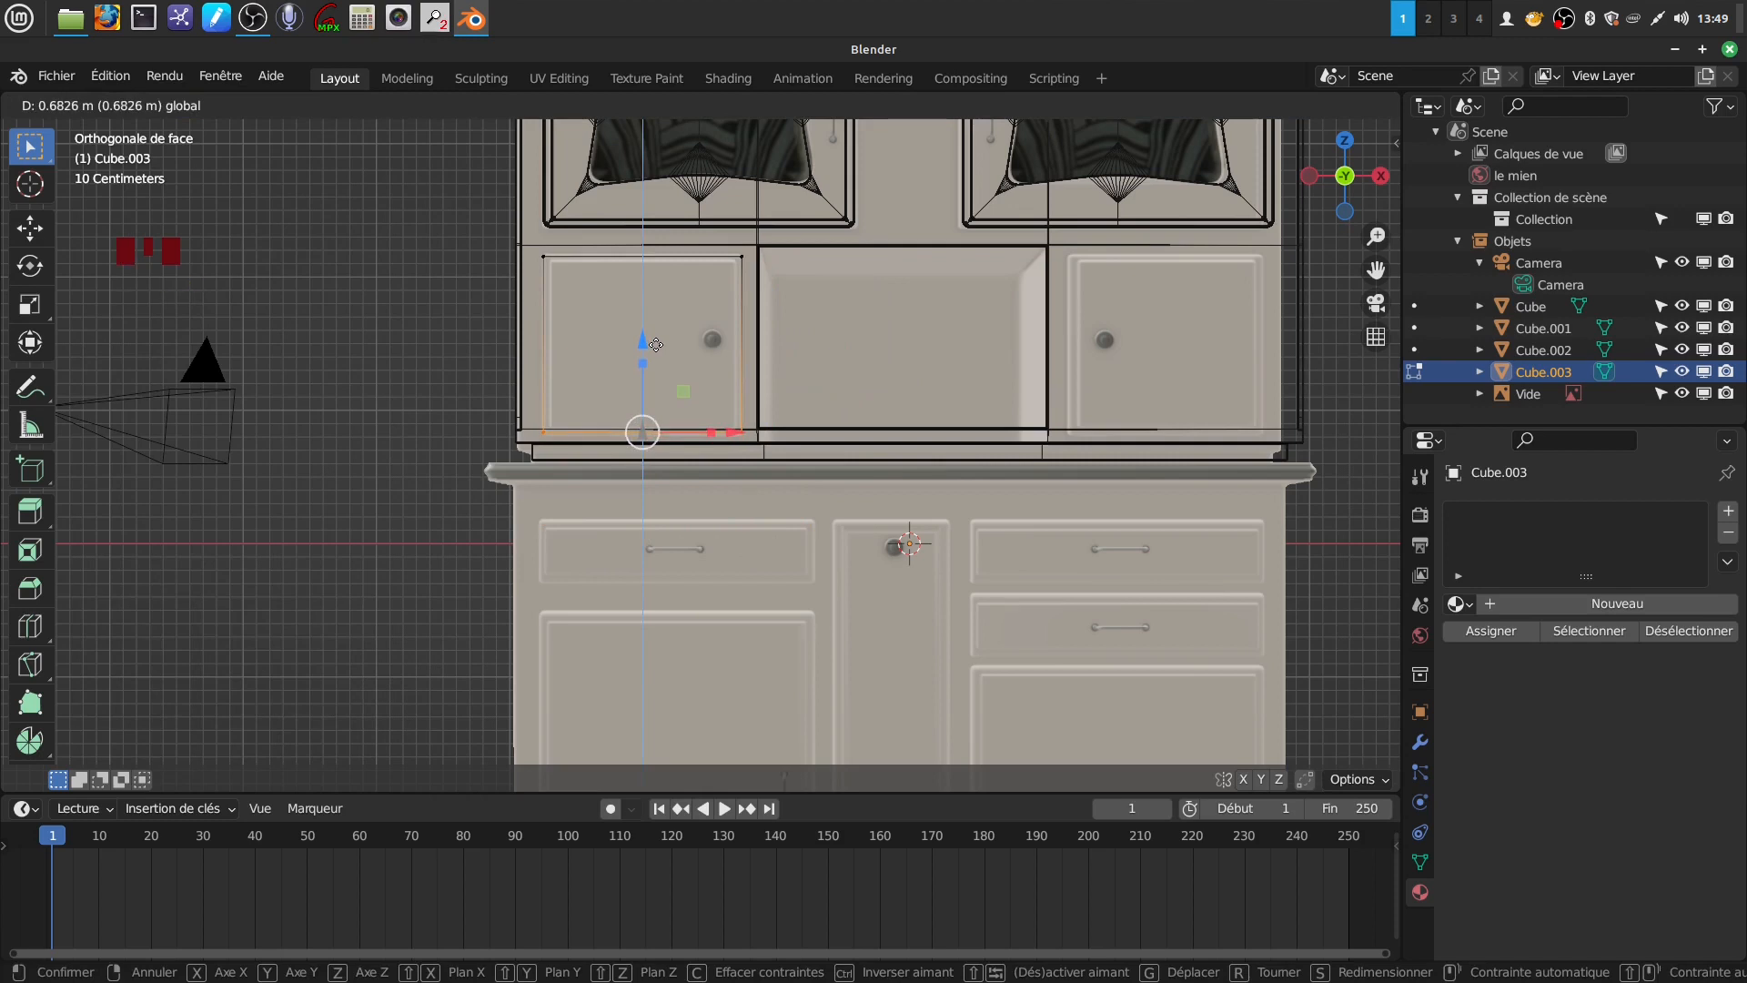
drag(656, 344, 655, 345)
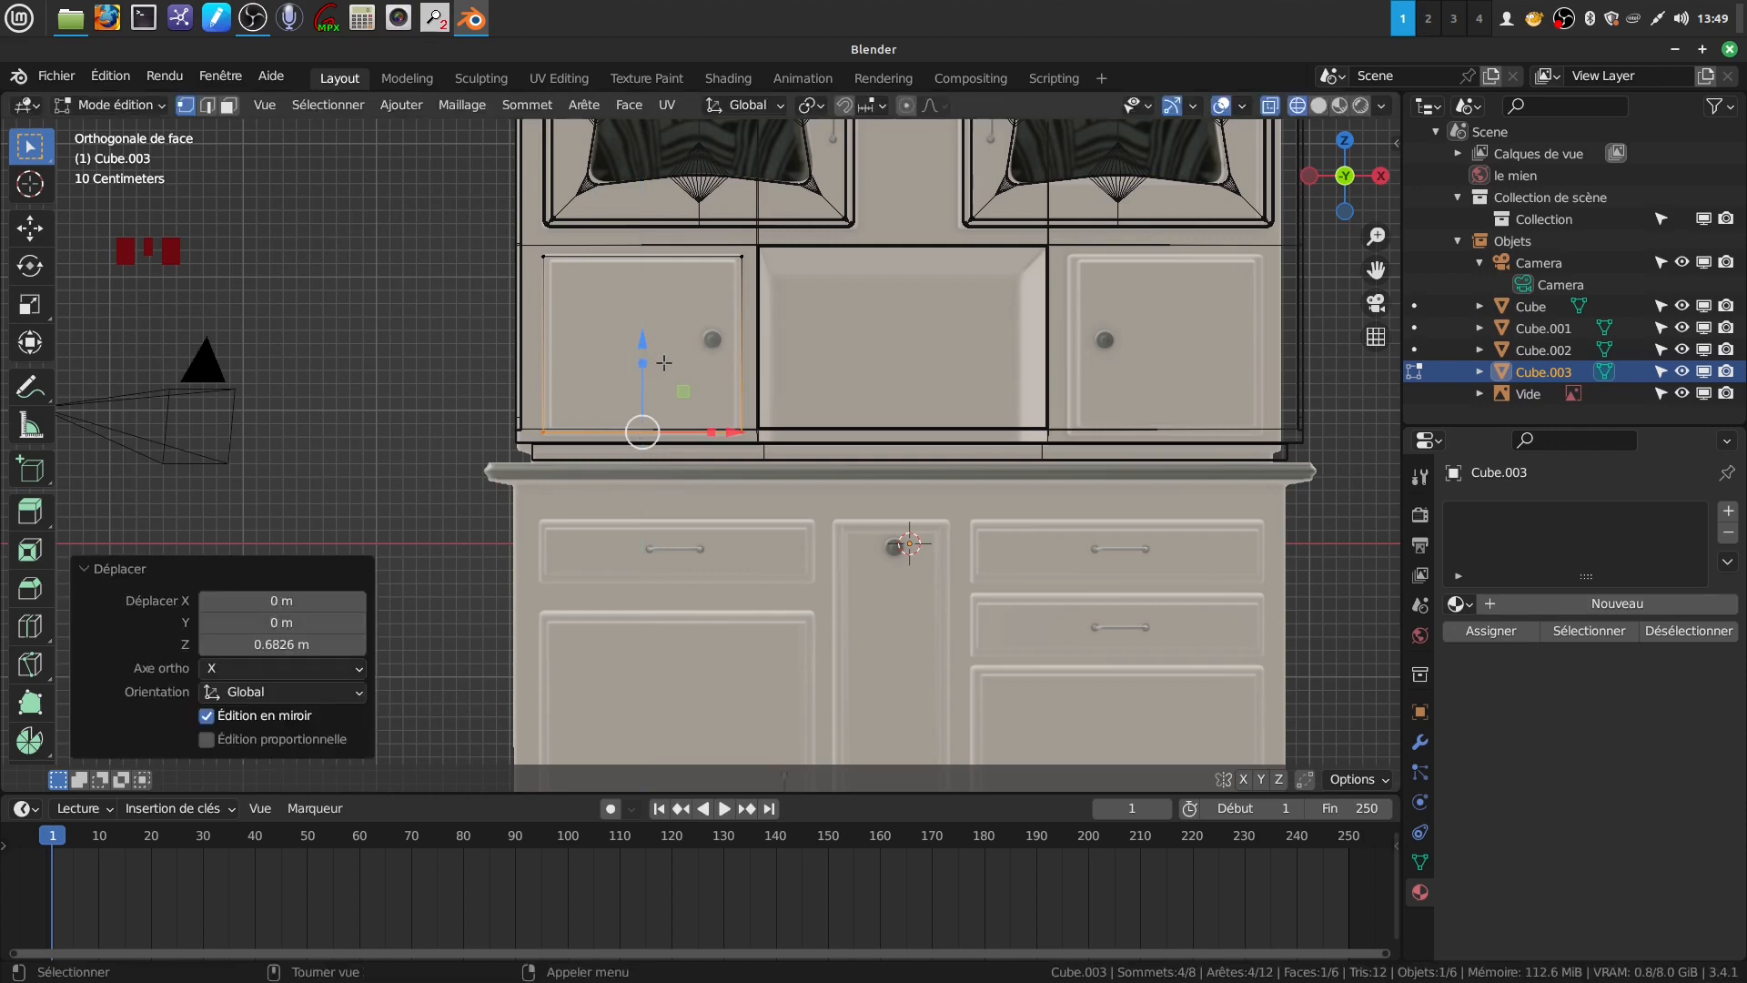
scroll(779, 382, down, 1)
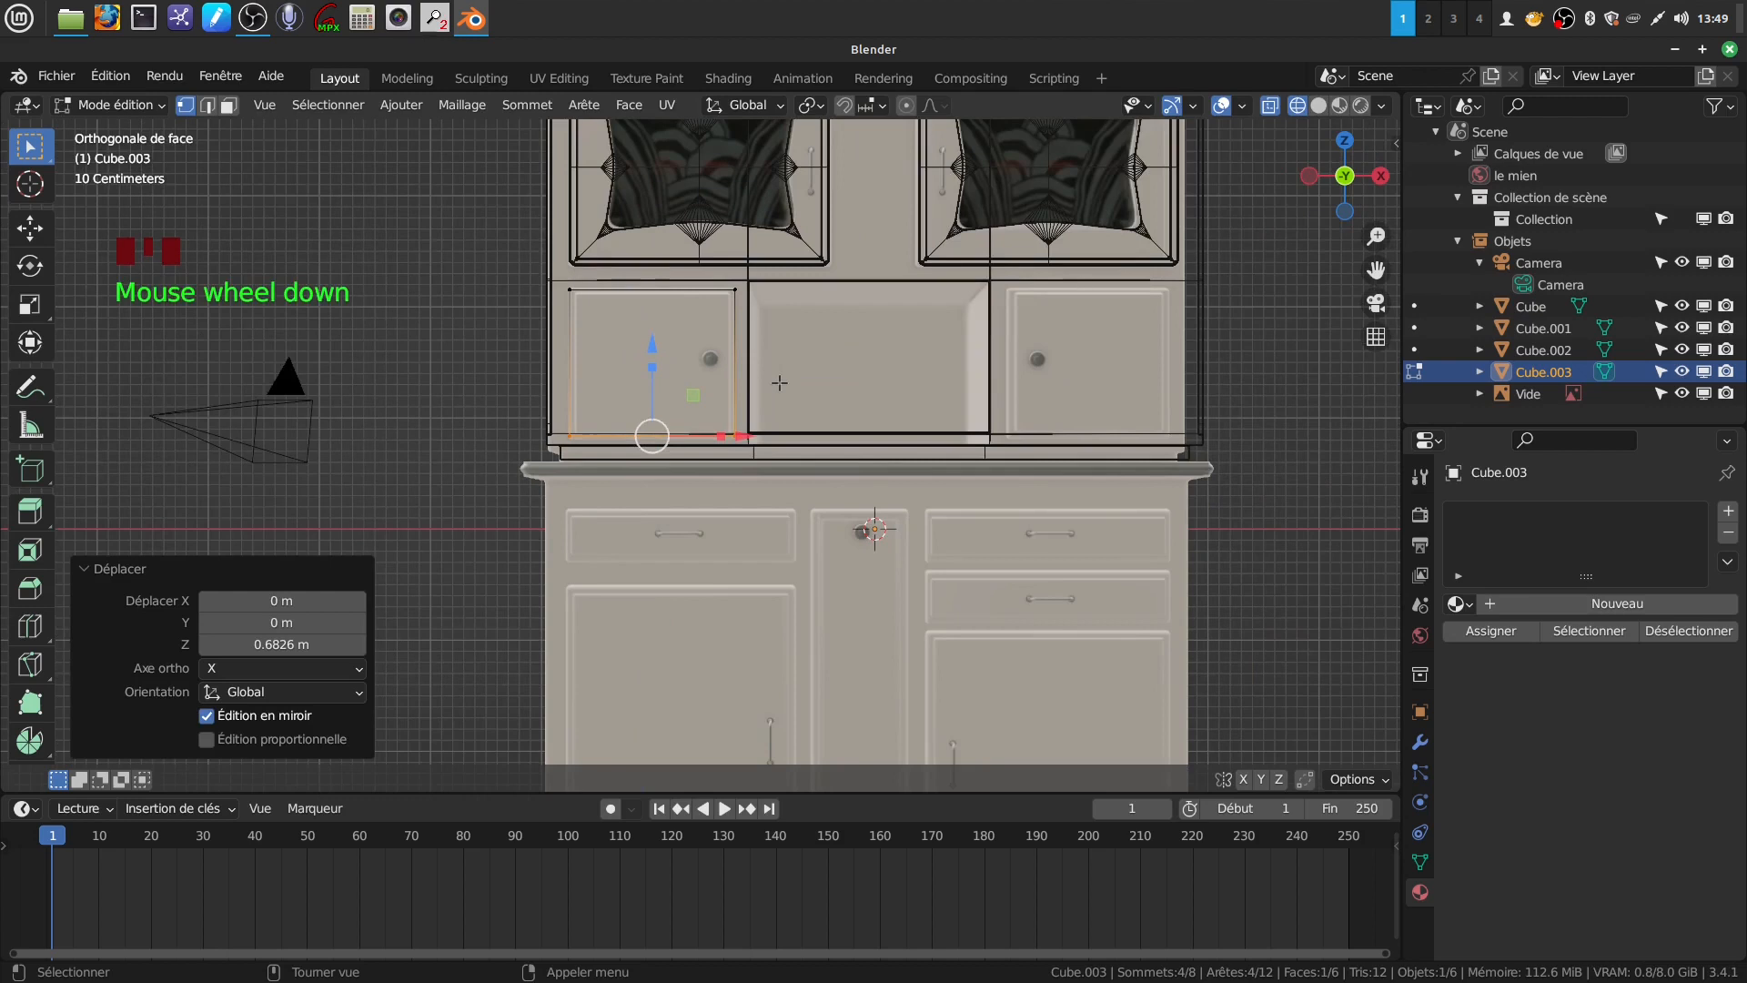
scroll(720, 357, up, 1)
drag(642, 342, 650, 164)
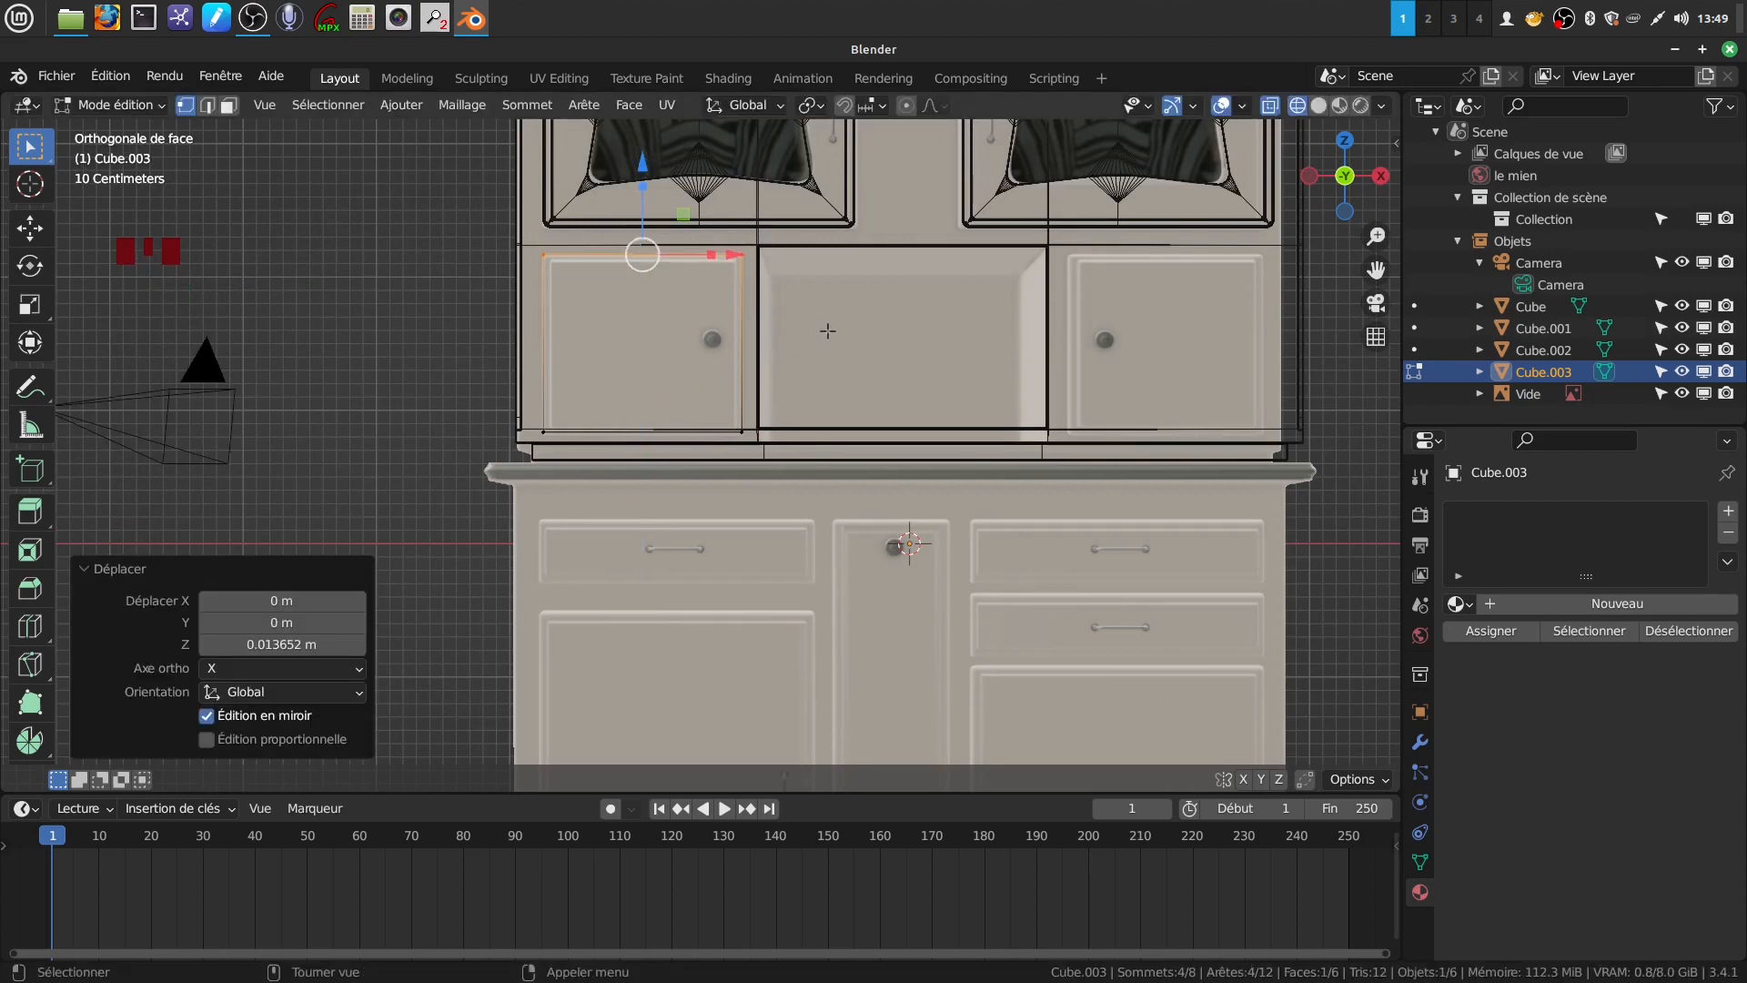
Select the whole door mesh and move it about 2.41 m along Y against the cabinet front
key(alt+z)
middle_drag(838, 358, 1033, 490)
scroll(947, 511, down, 3)
click(947, 510)
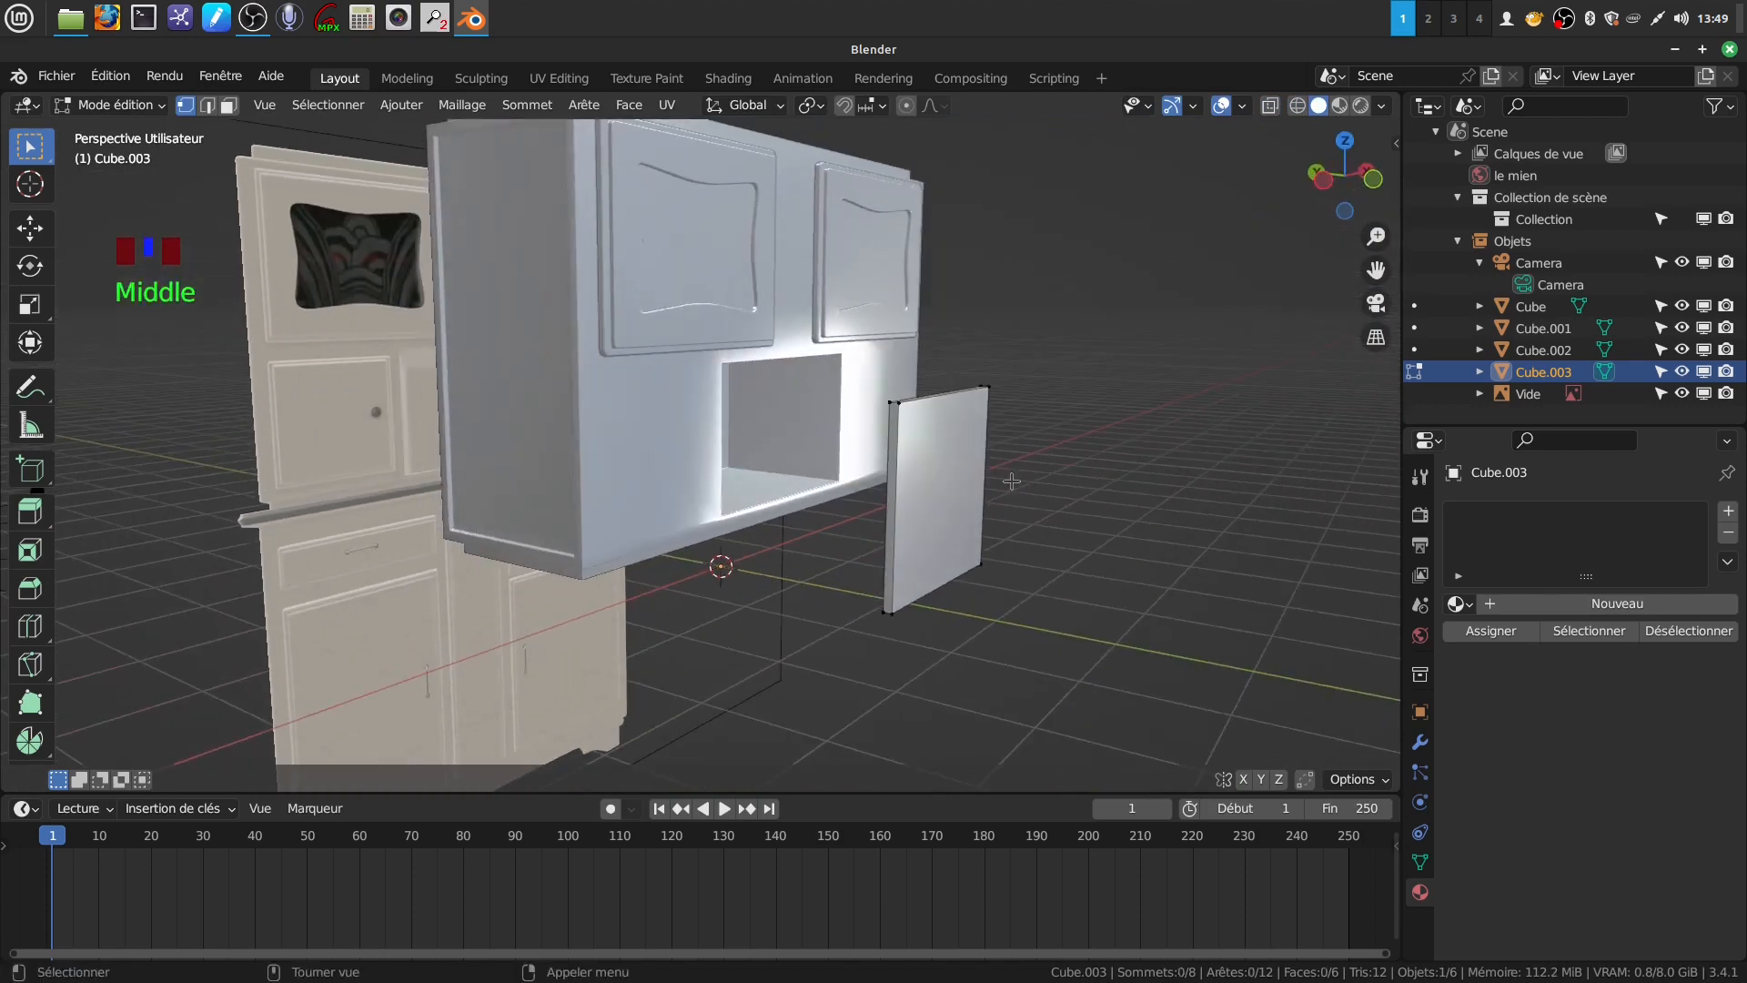
key(a)
key(KP_3)
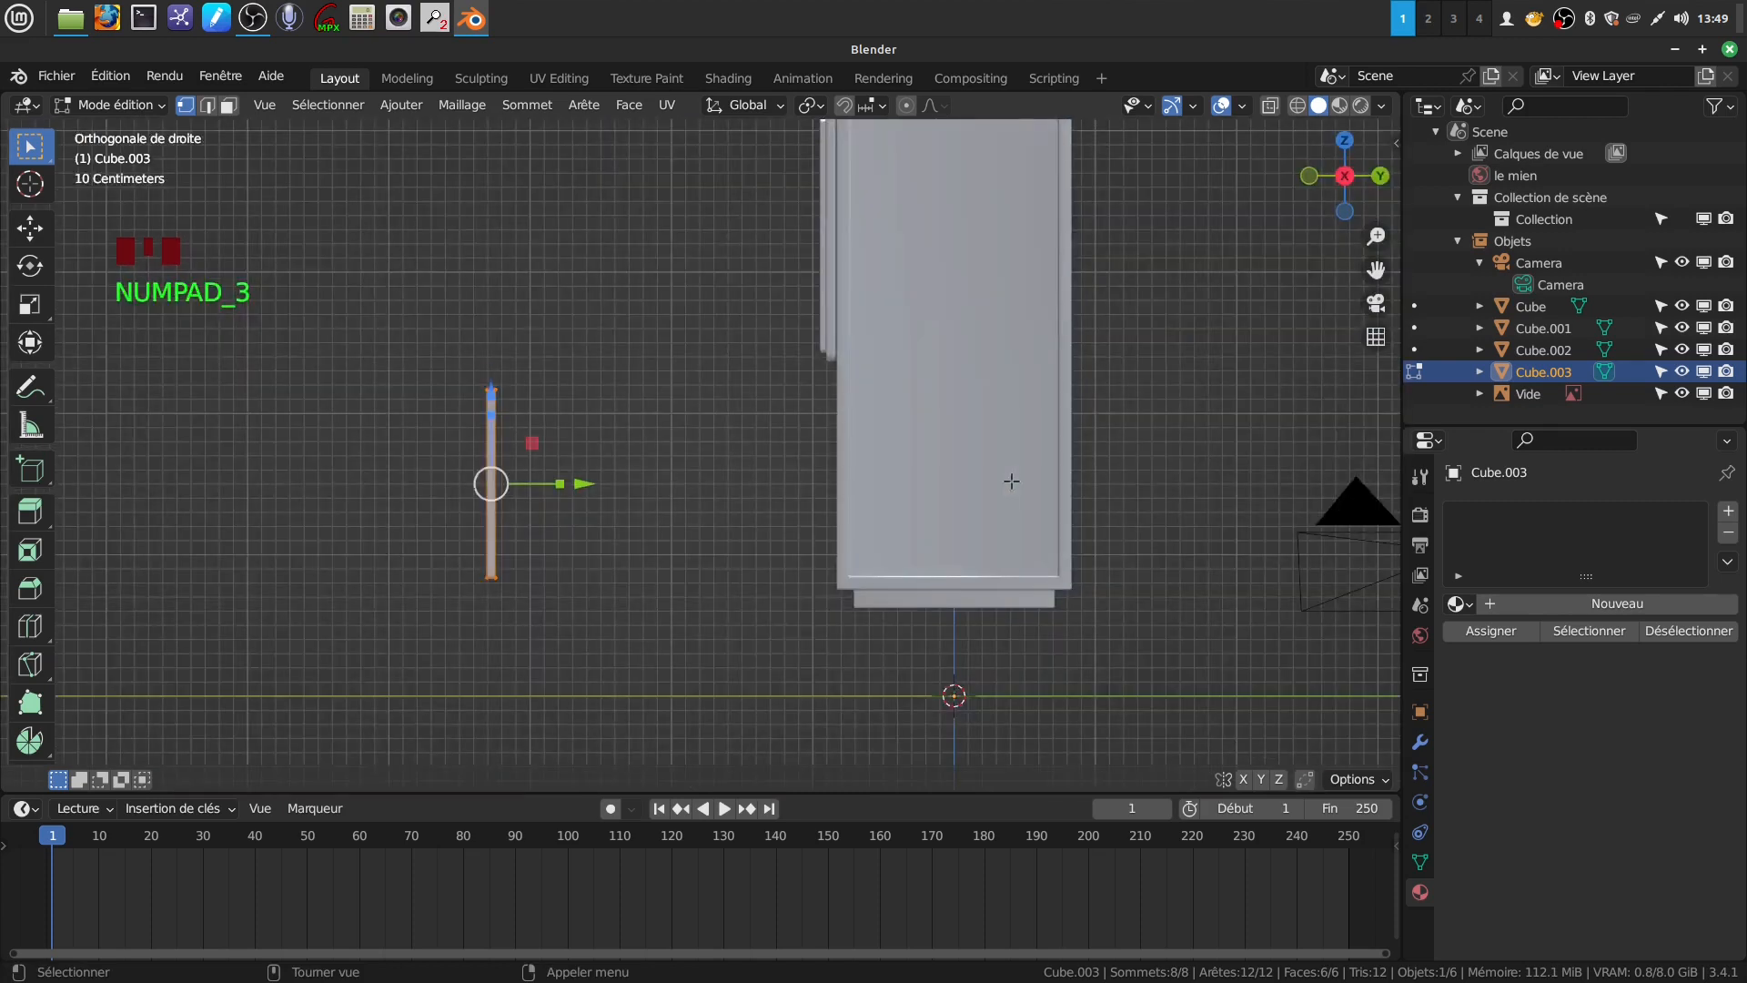
scroll(1011, 480, up, 2)
scroll(929, 495, down, 2)
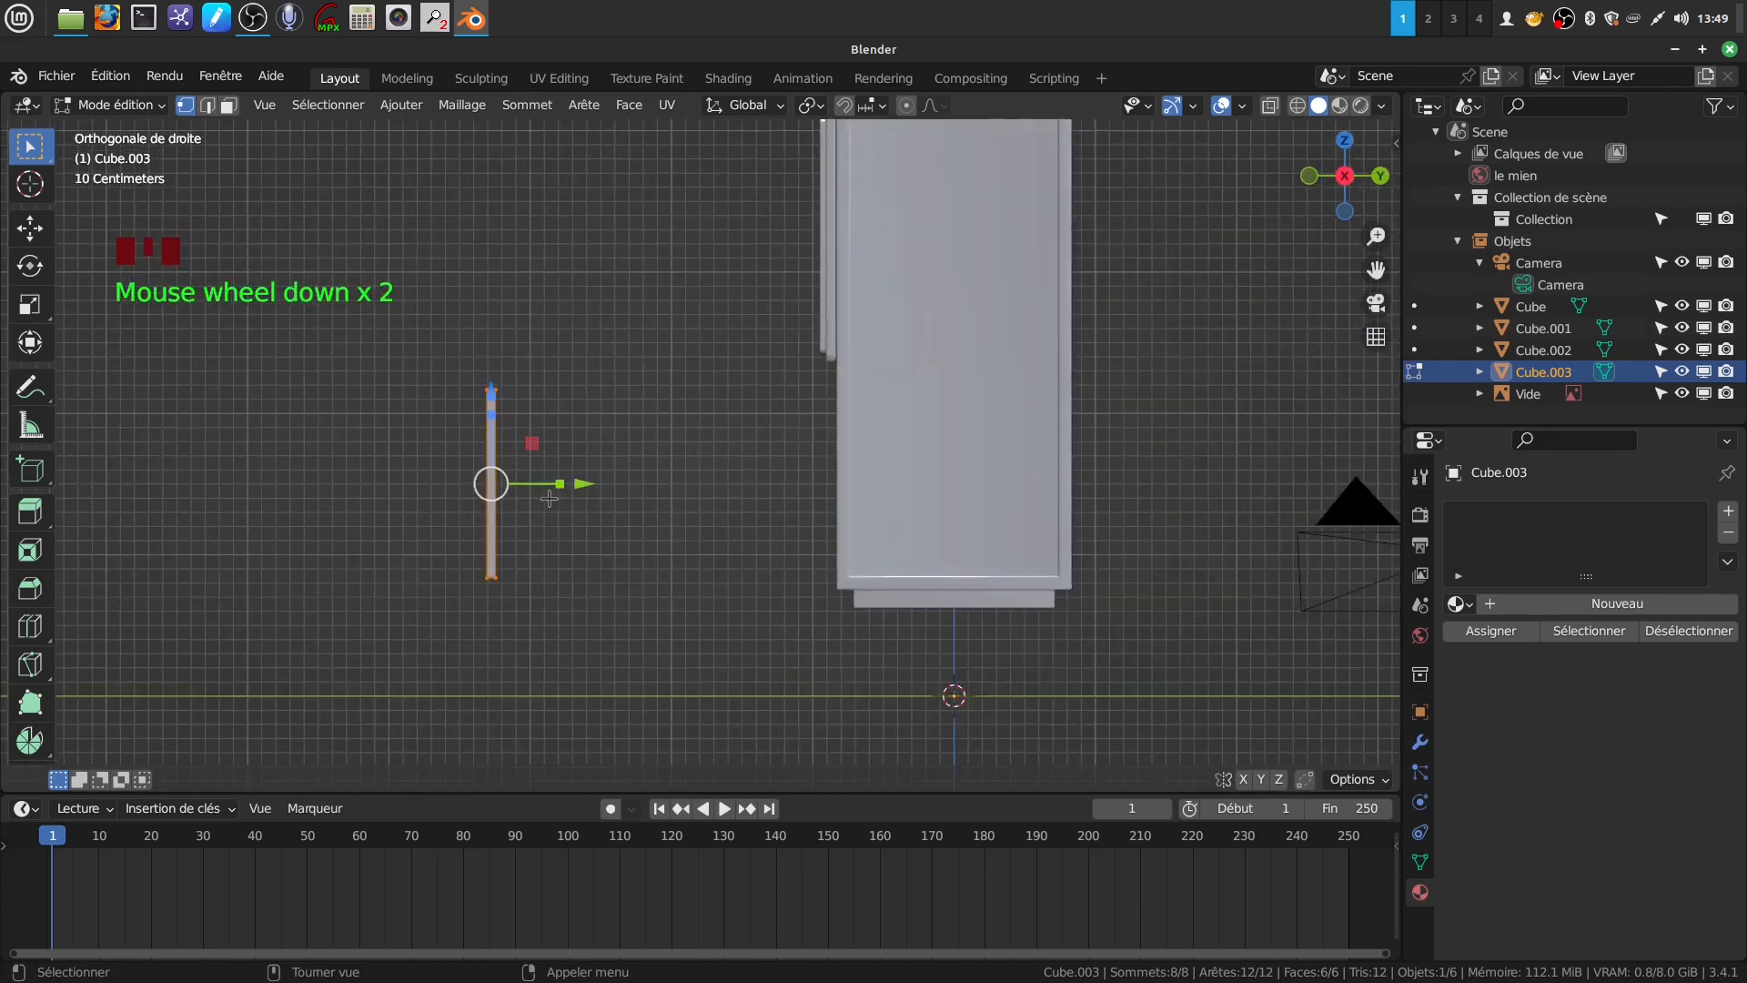
drag(579, 483, 922, 470)
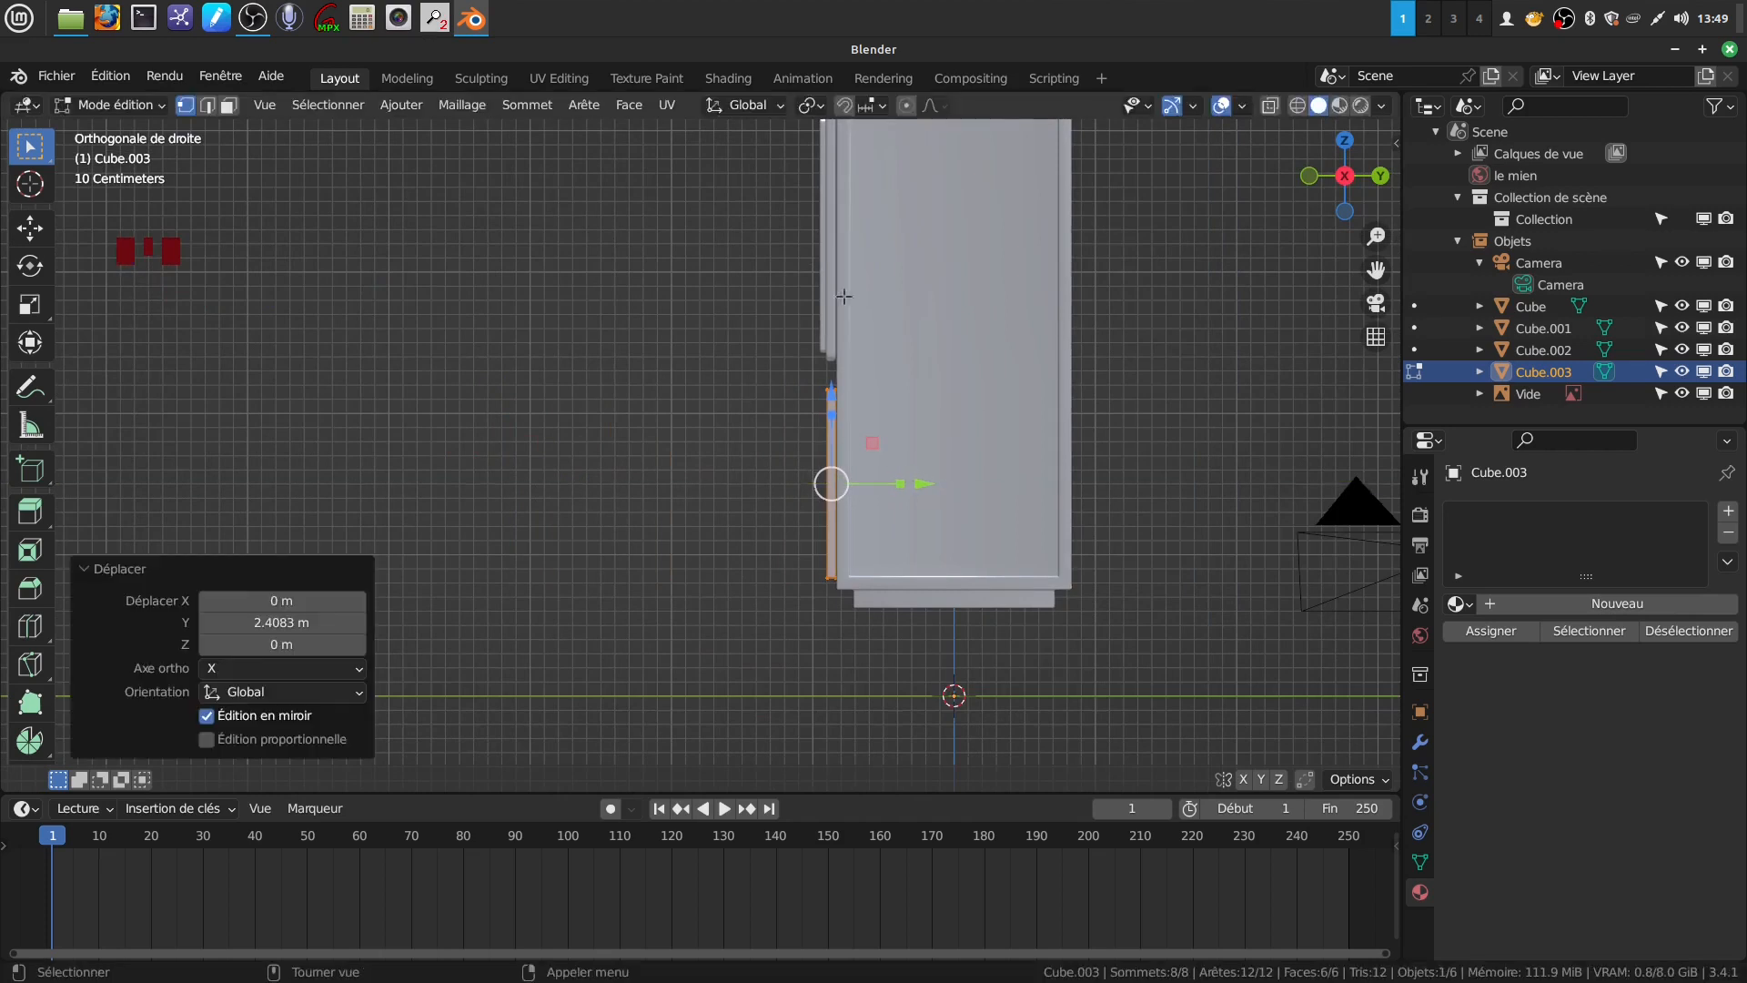
Inset the door's front face by 0.06 m
middle_drag(856, 479, 1143, 460)
scroll(1143, 460, down, 7)
middle_drag(596, 517, 777, 455)
scroll(776, 455, up, 2)
shift+middle_drag(678, 623, 637, 450)
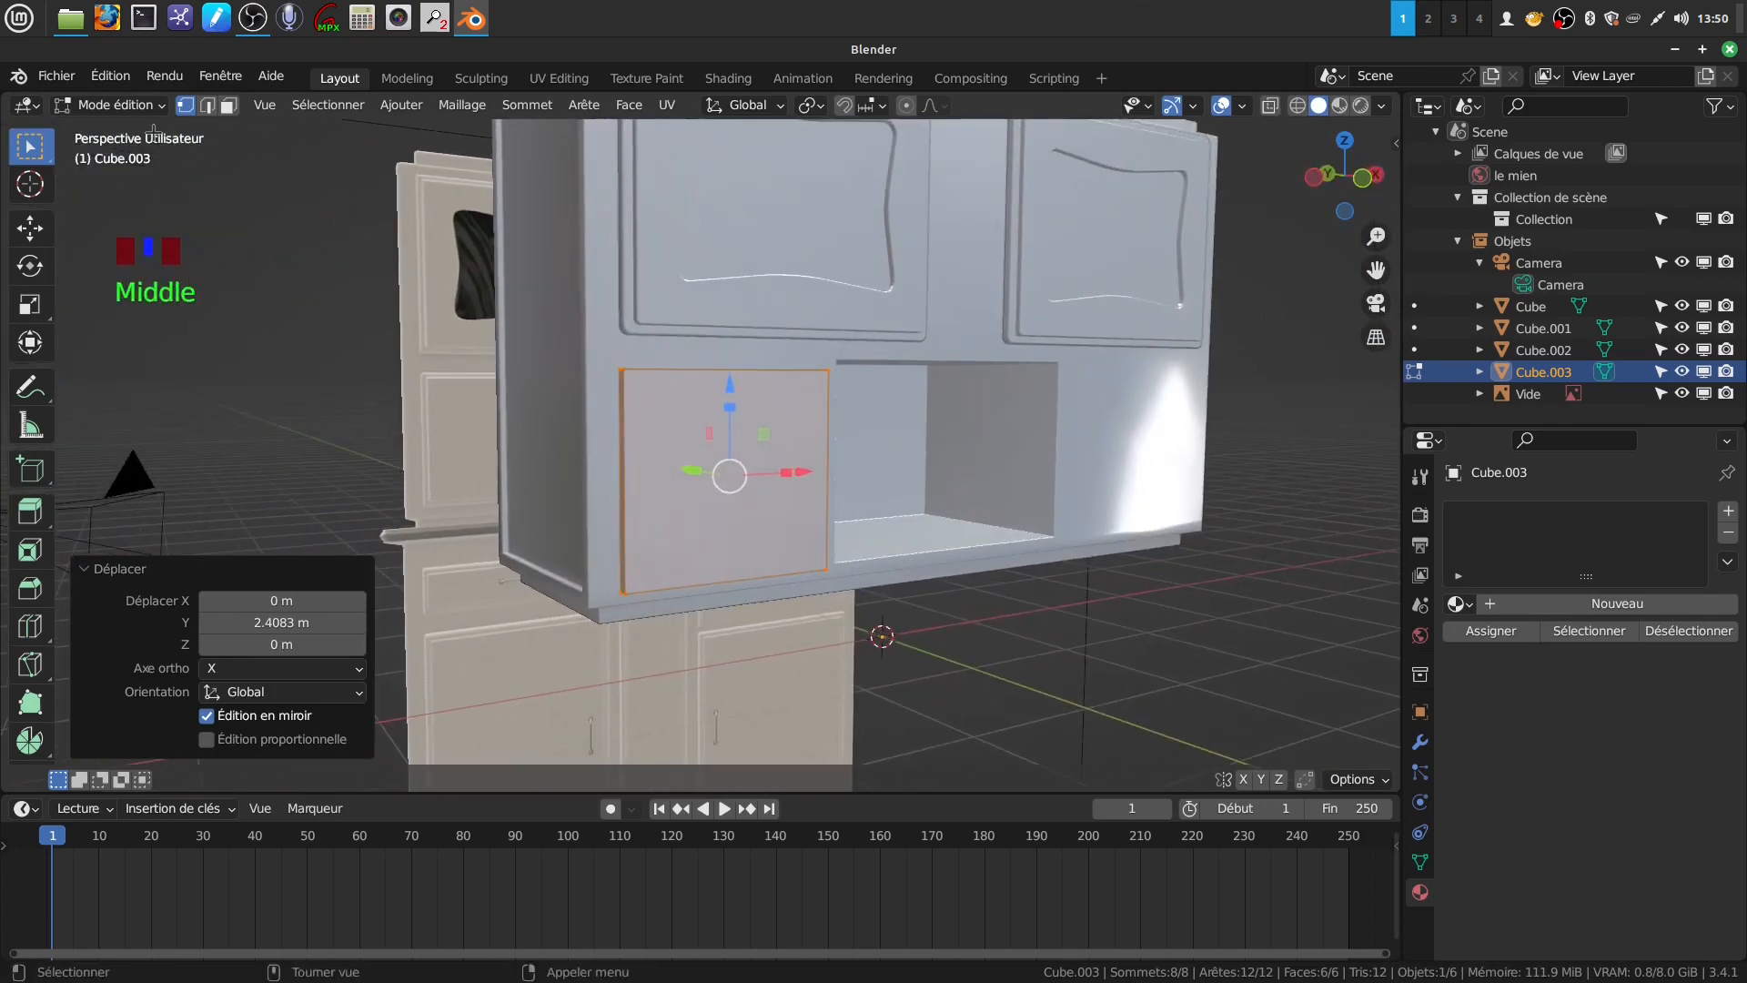
click(229, 105)
click(708, 530)
middle_drag(790, 558, 787, 560)
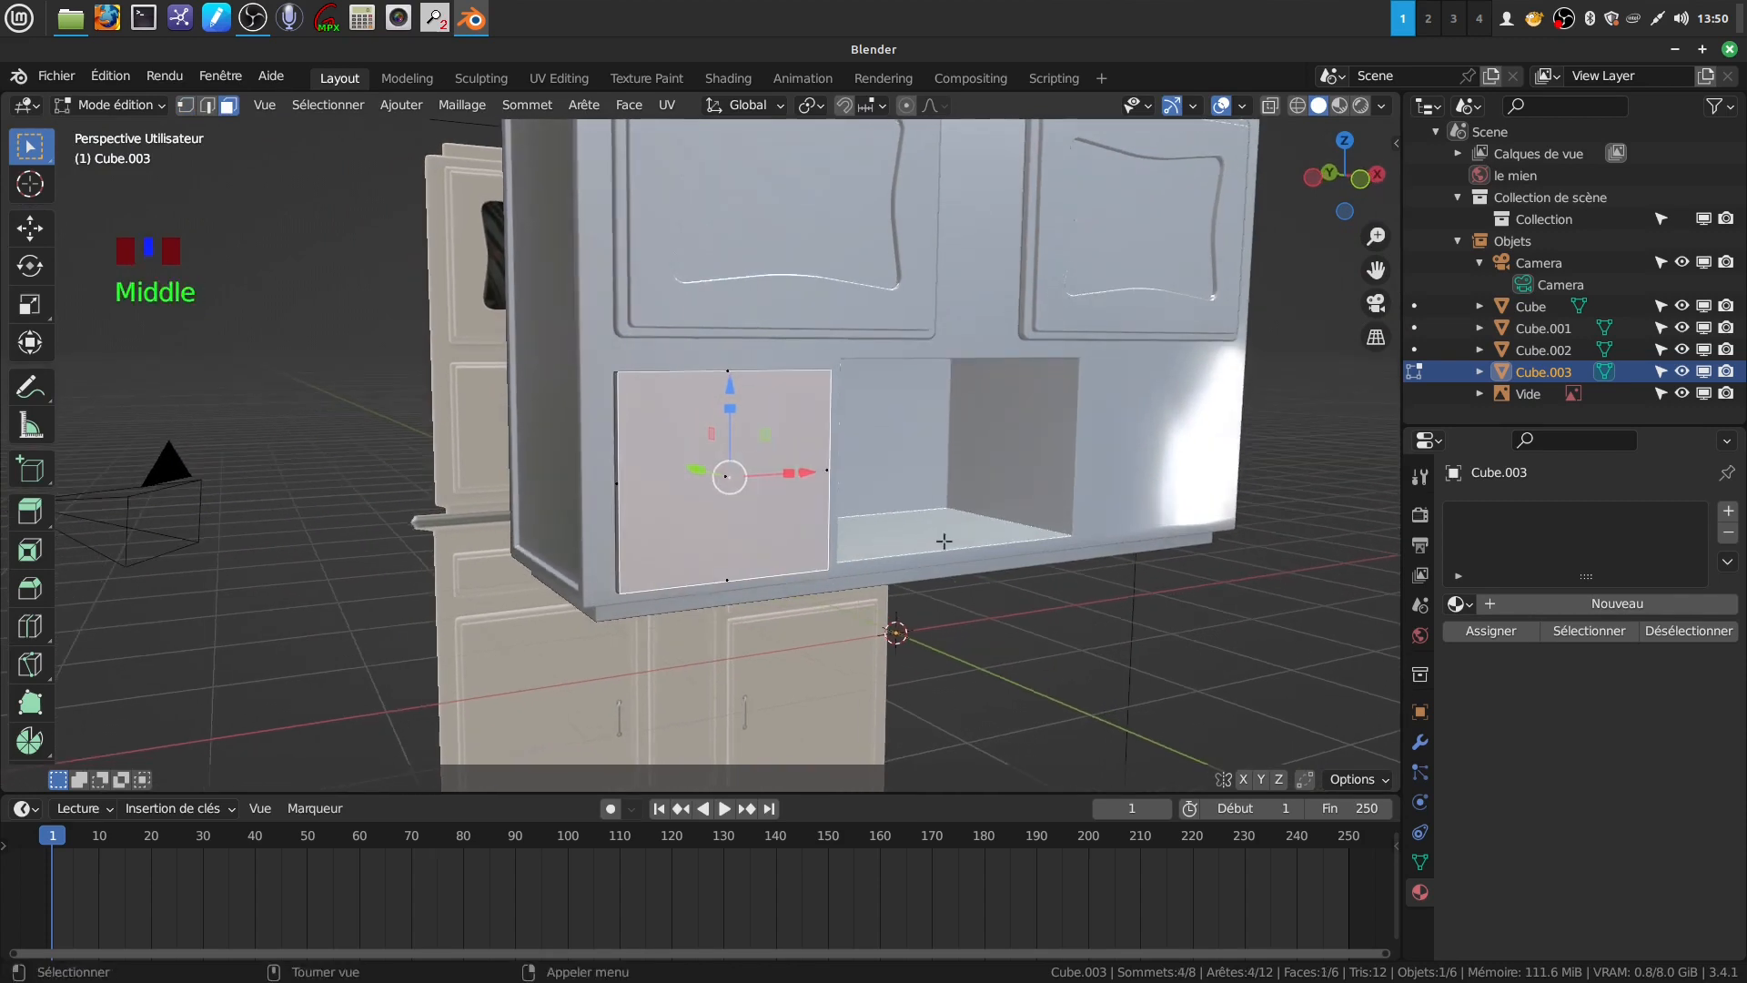
key(i)
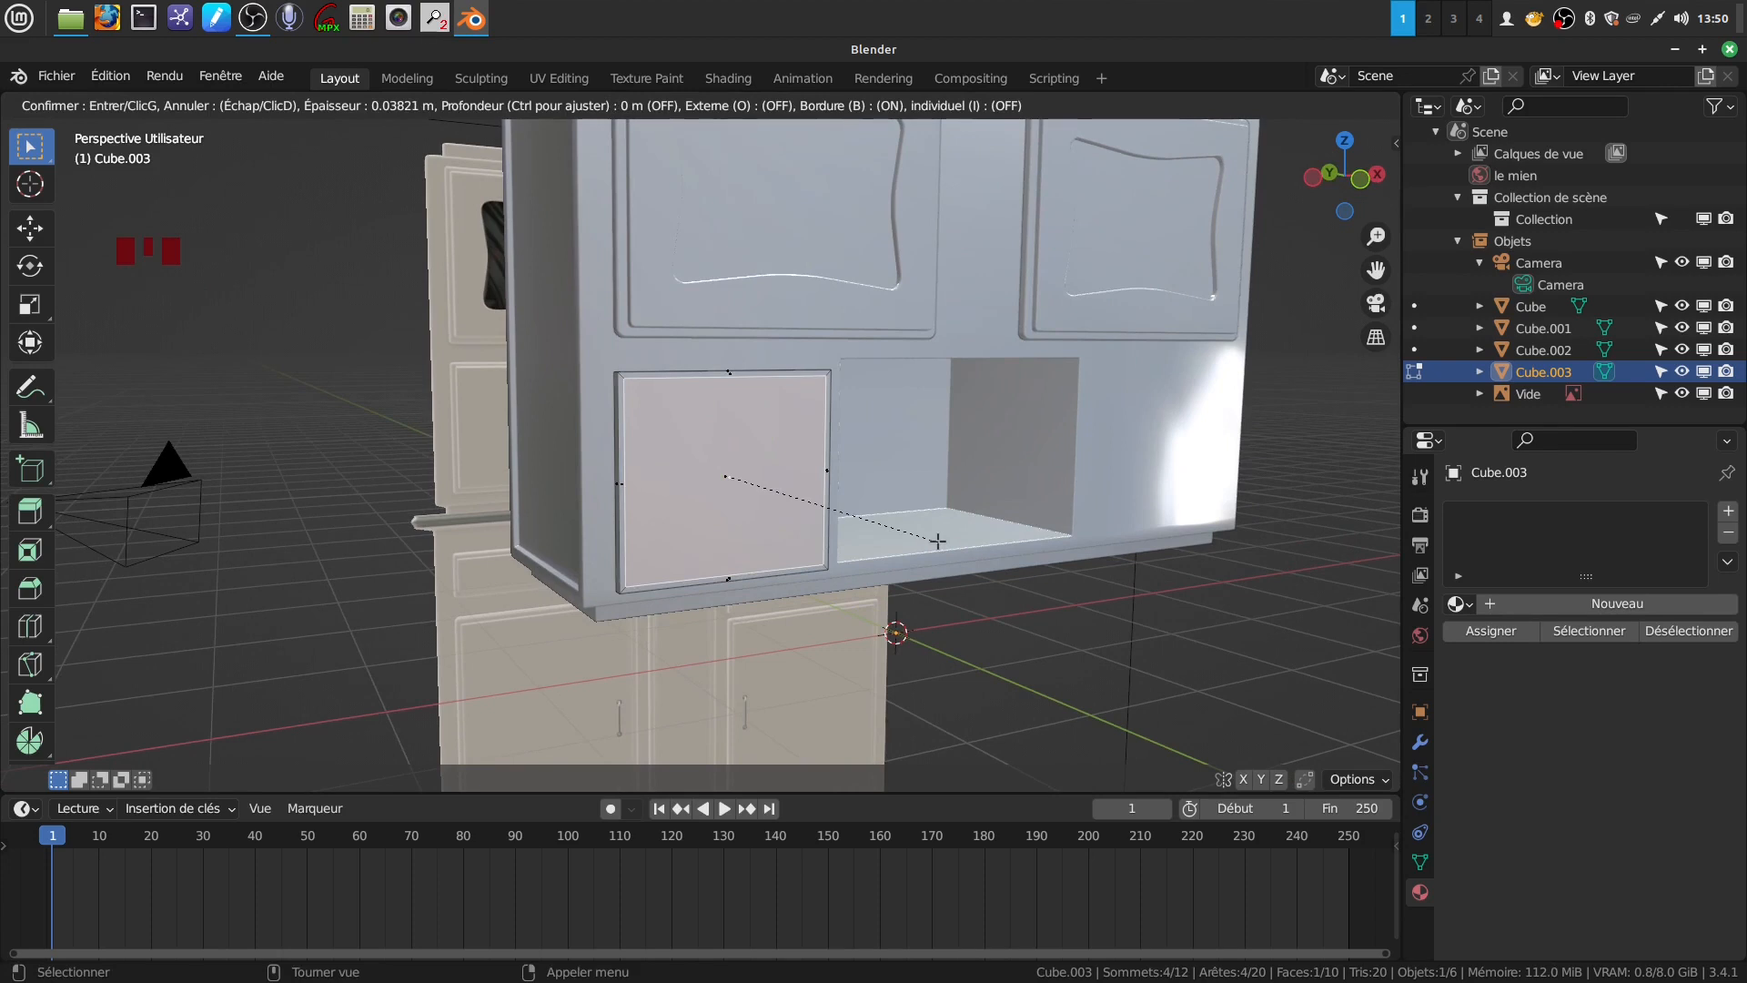
text(0.06)
key(Return)
Extrude the inset front face slightly outward as a raised panel and return to Object Mode
middle_drag(637, 312, 845, 522)
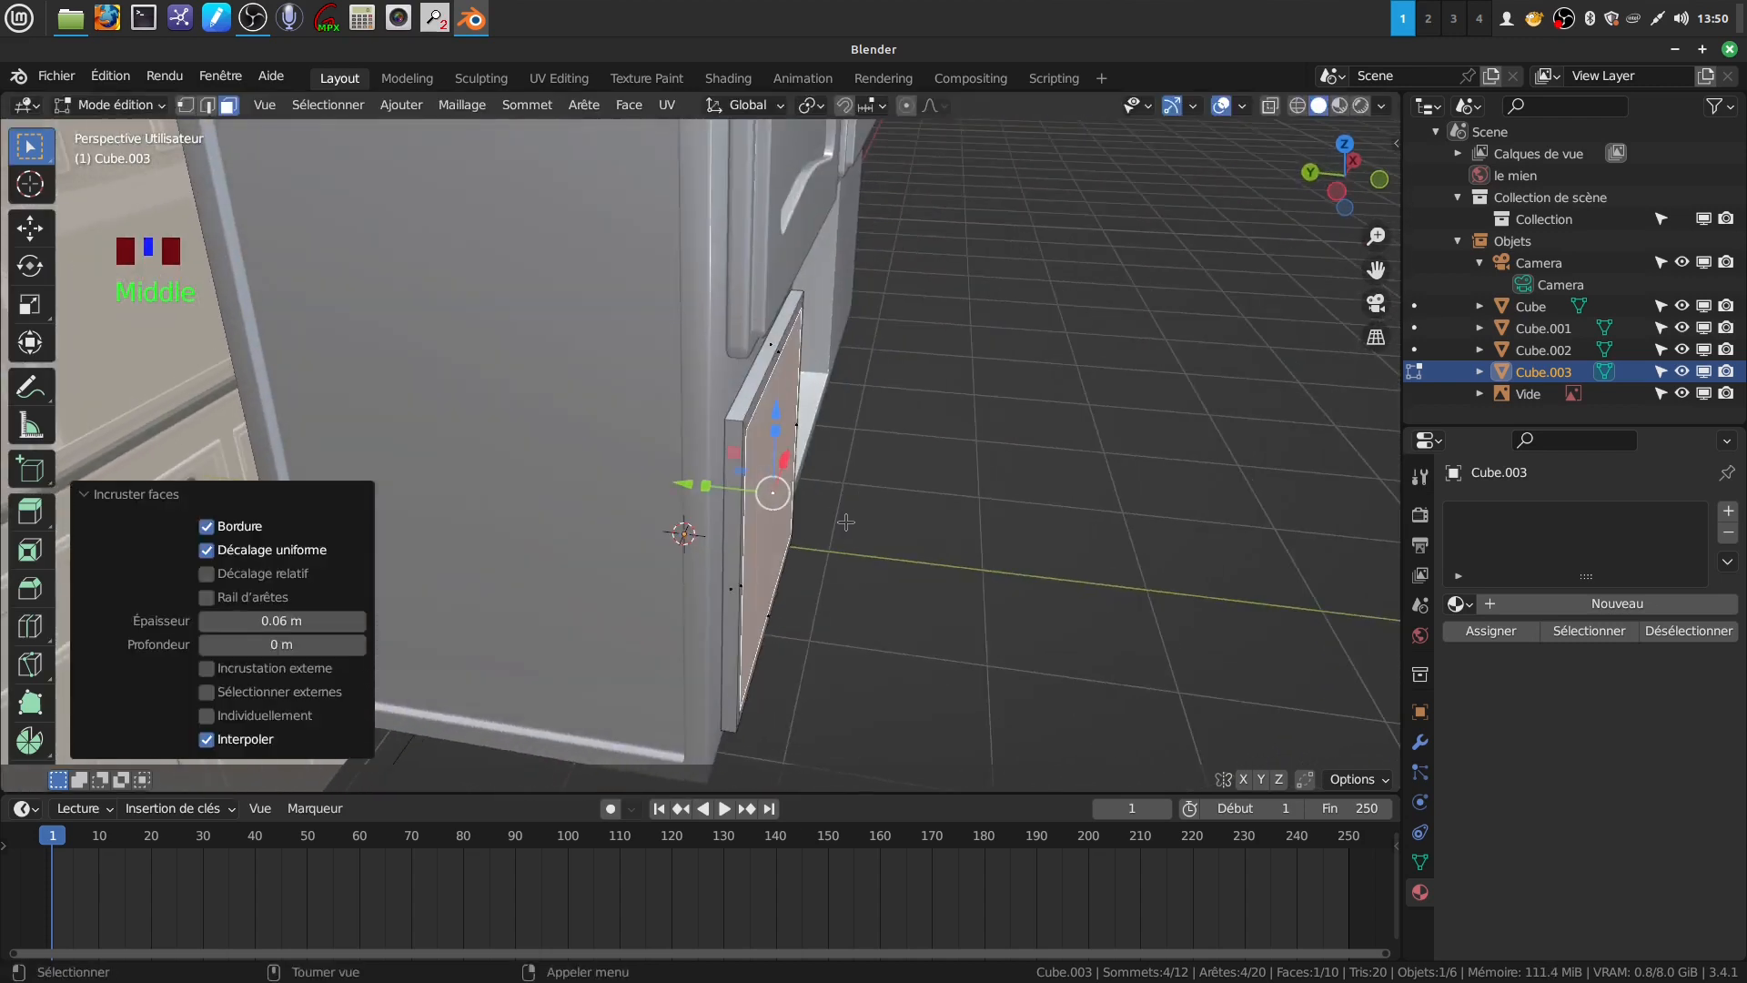
key(e)
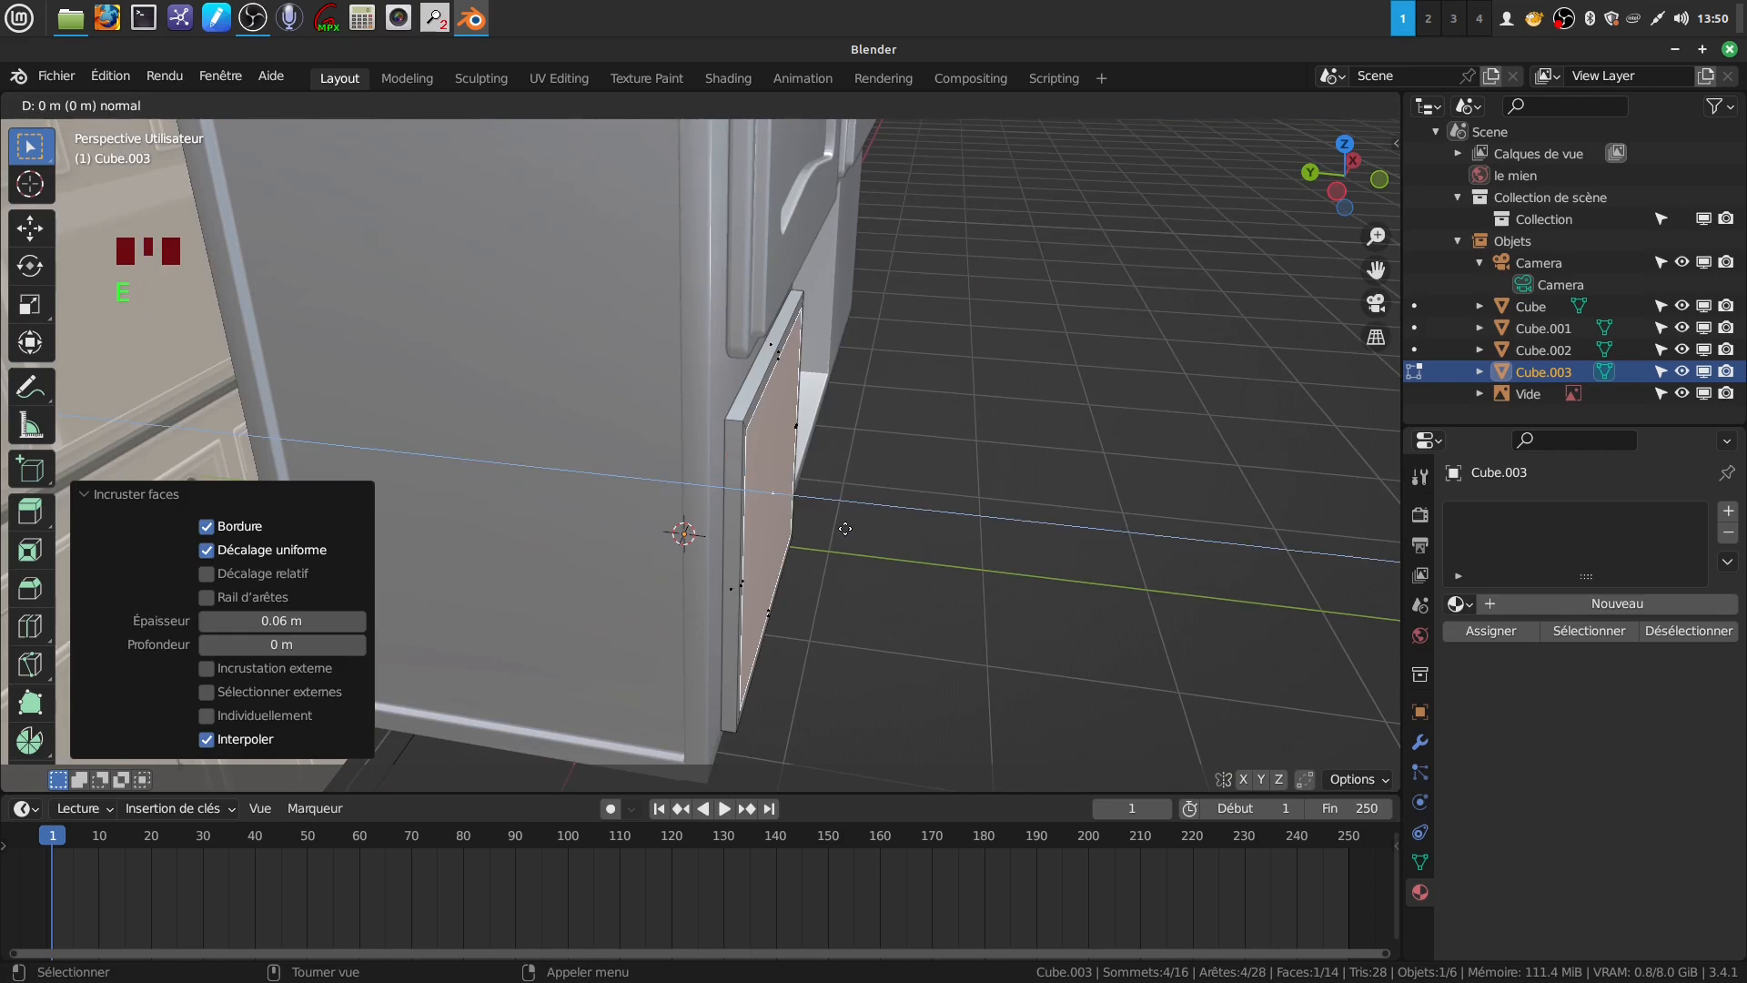
drag(683, 482, 696, 479)
middle_drag(696, 479, 788, 482)
key(Tab)
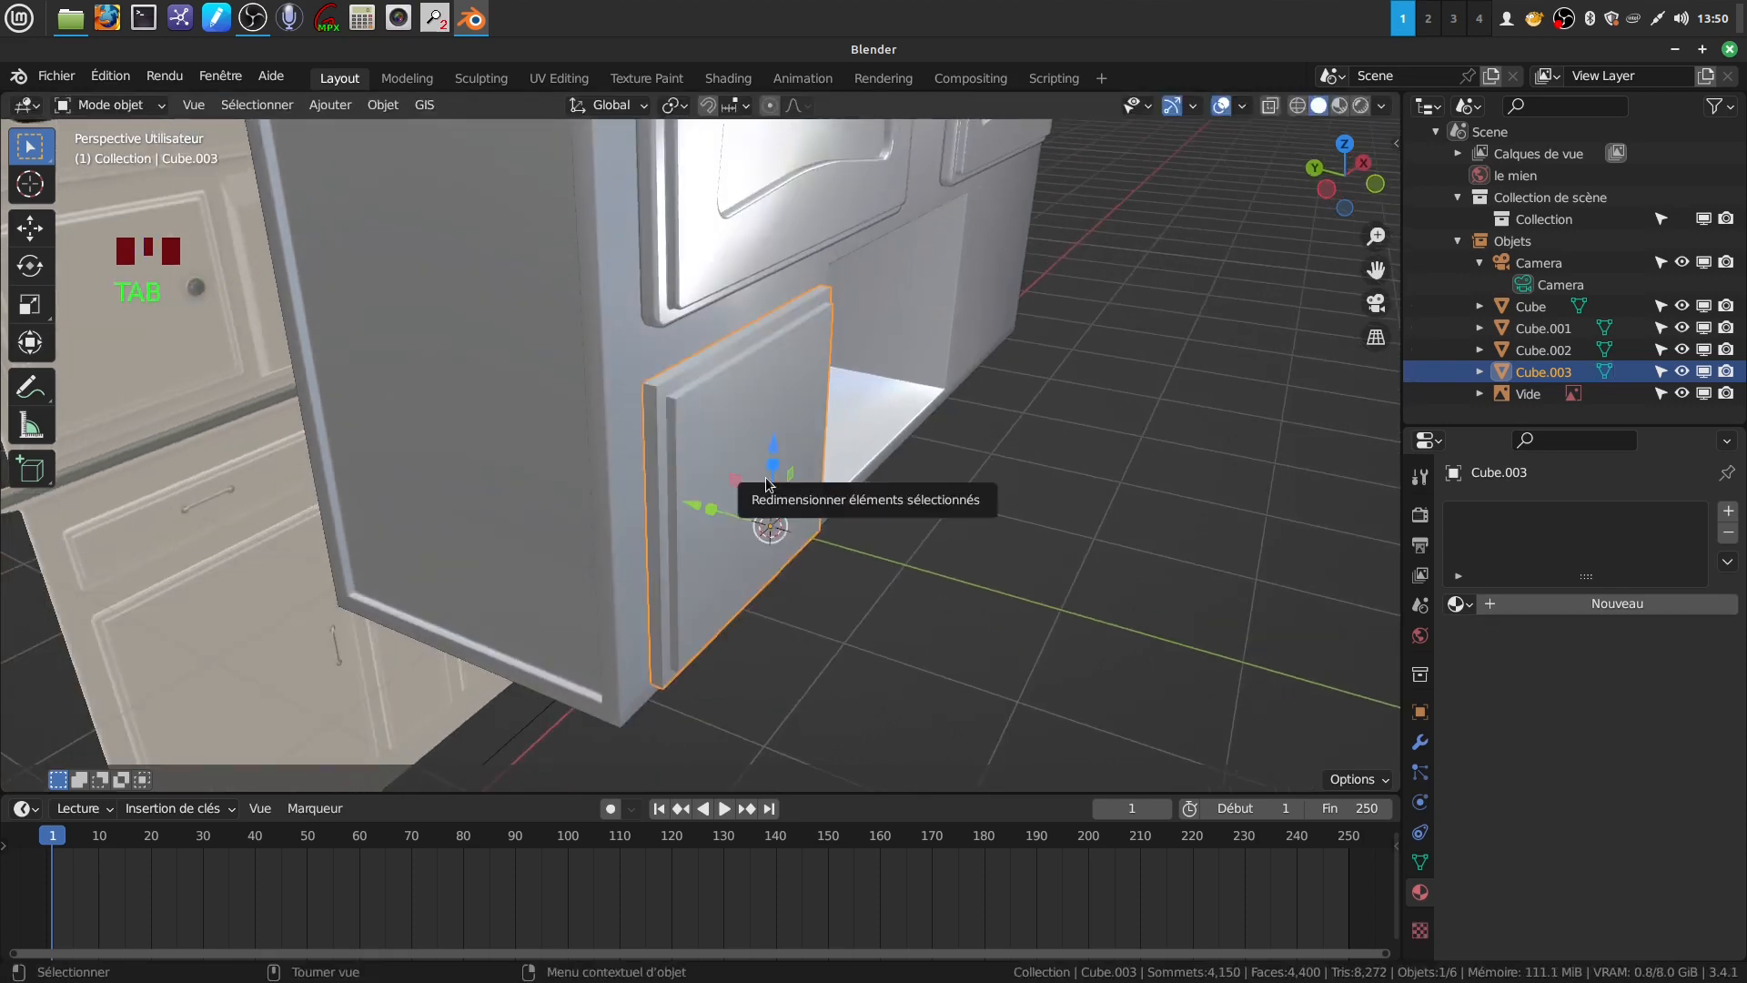
Isolate the door in local view, inset its back face about 0.065 m and delete the inner face, returning to the full scene
key(KP_Divide)
key(Tab)
middle_drag(767, 483, 935, 386)
scroll(935, 385, up, 3)
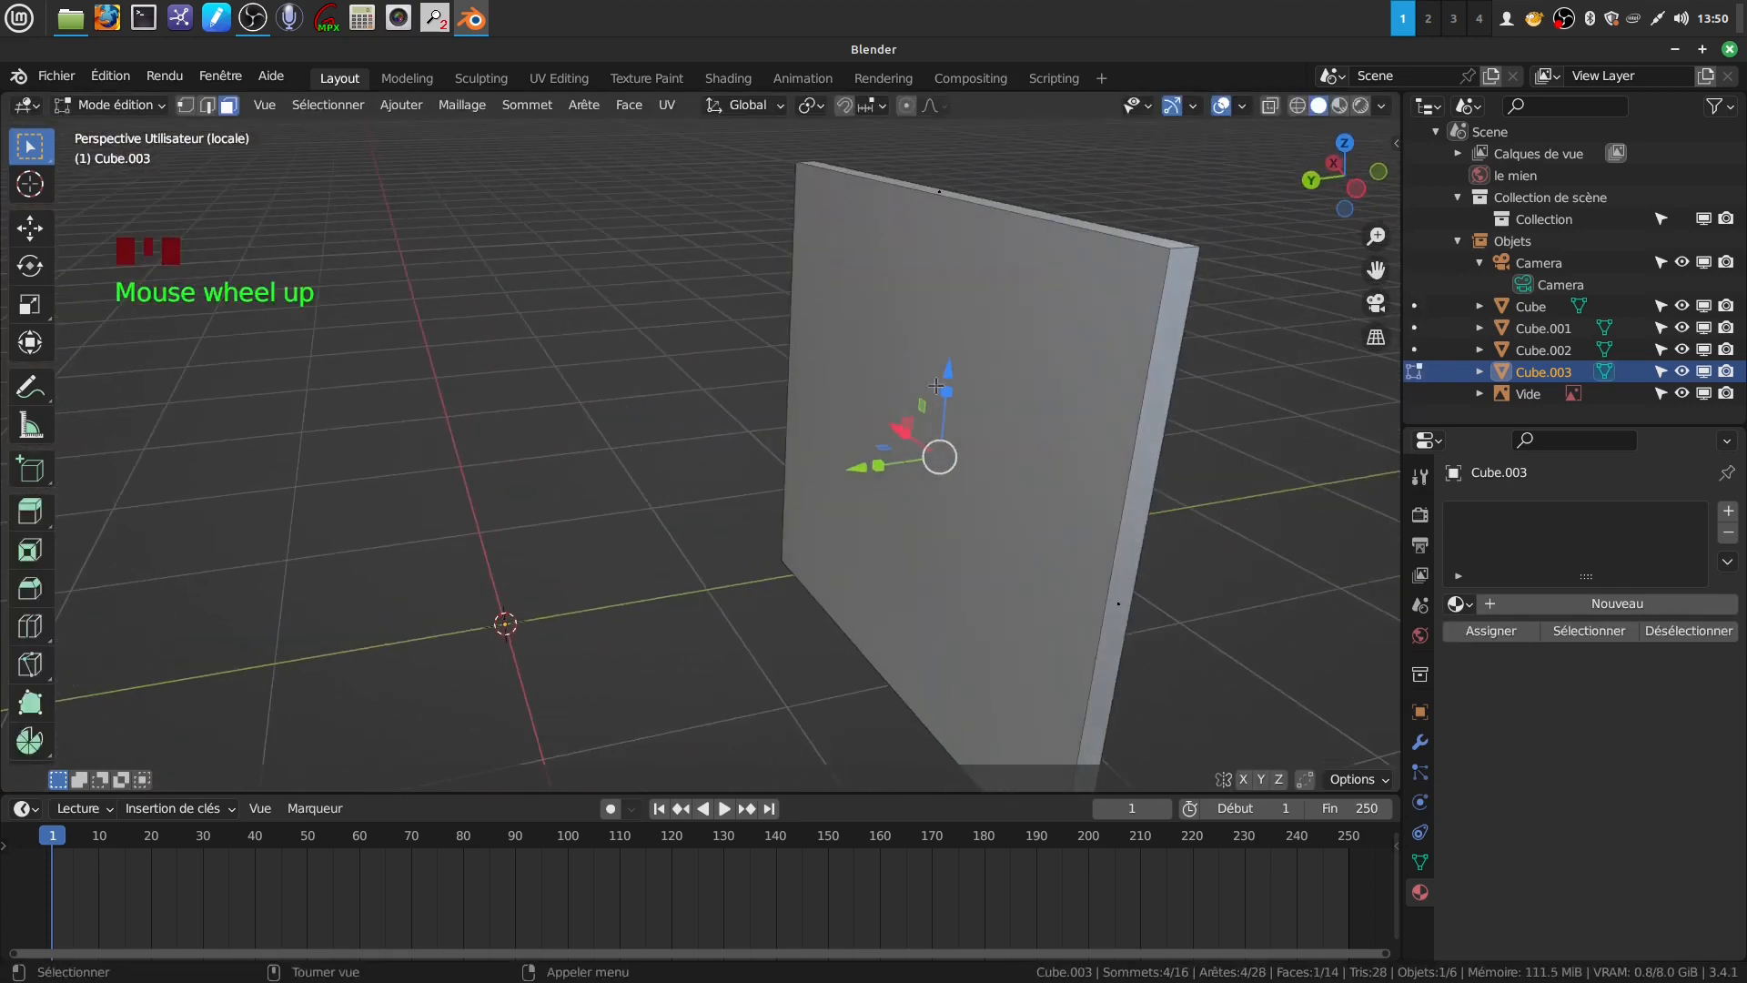
click(1005, 398)
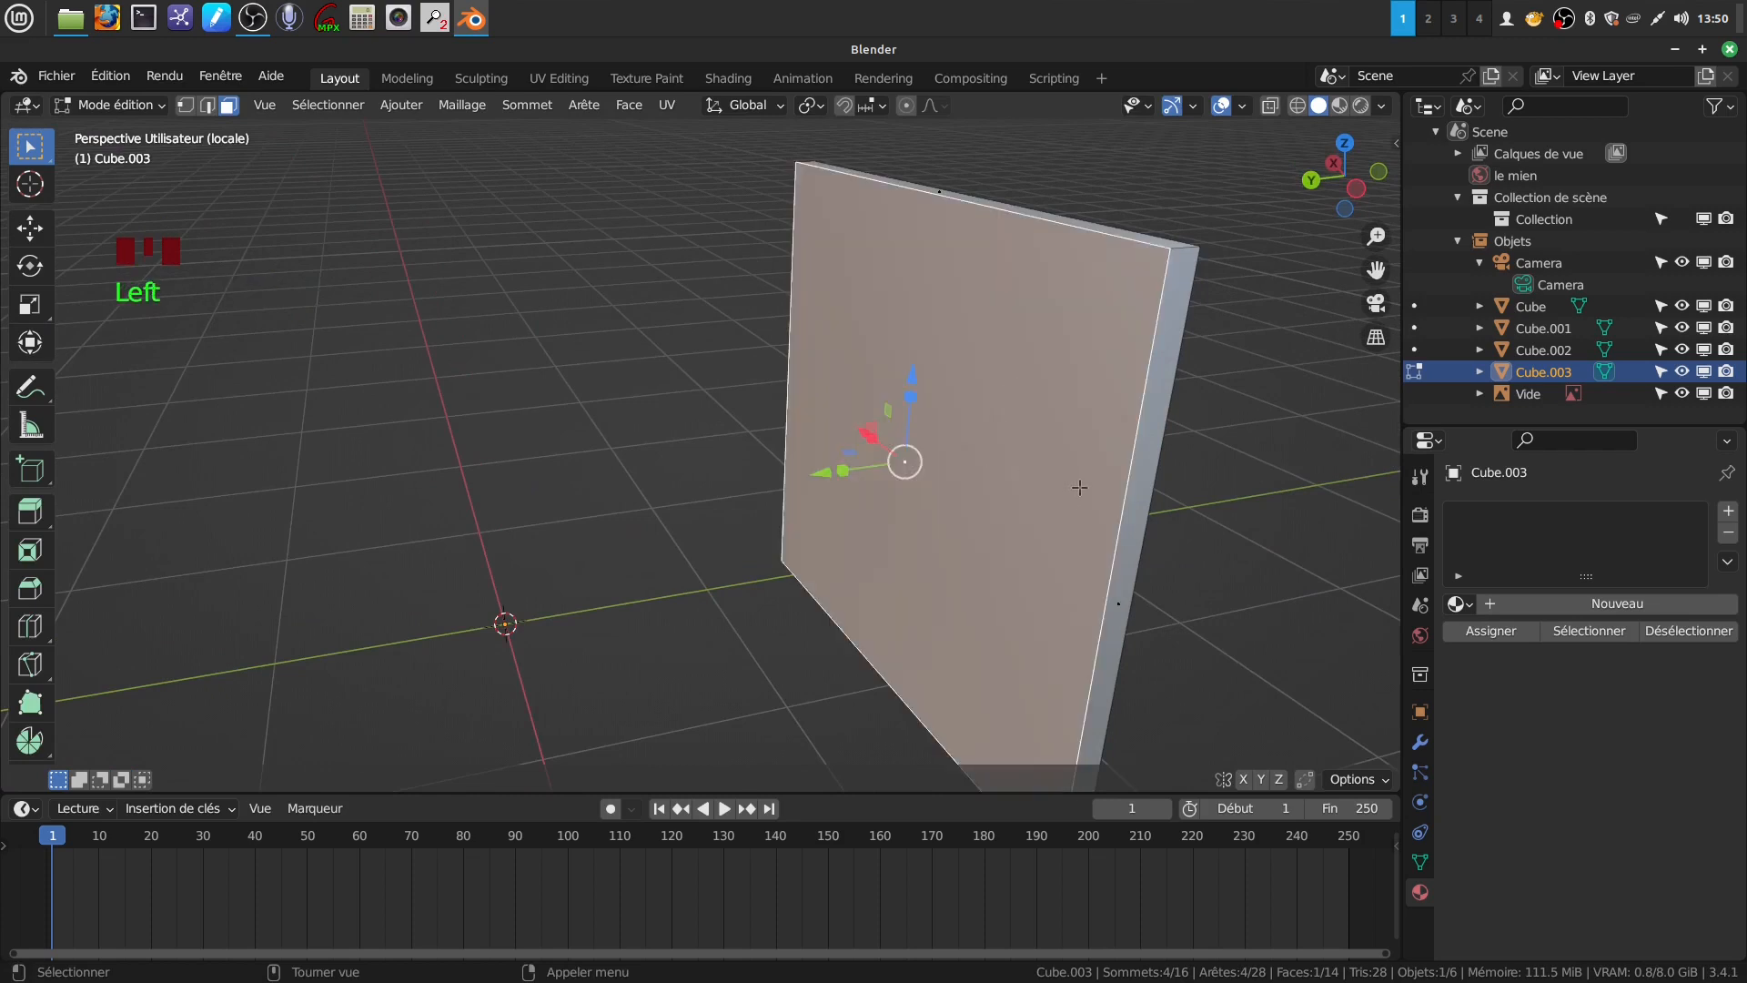
key(i)
click(993, 460)
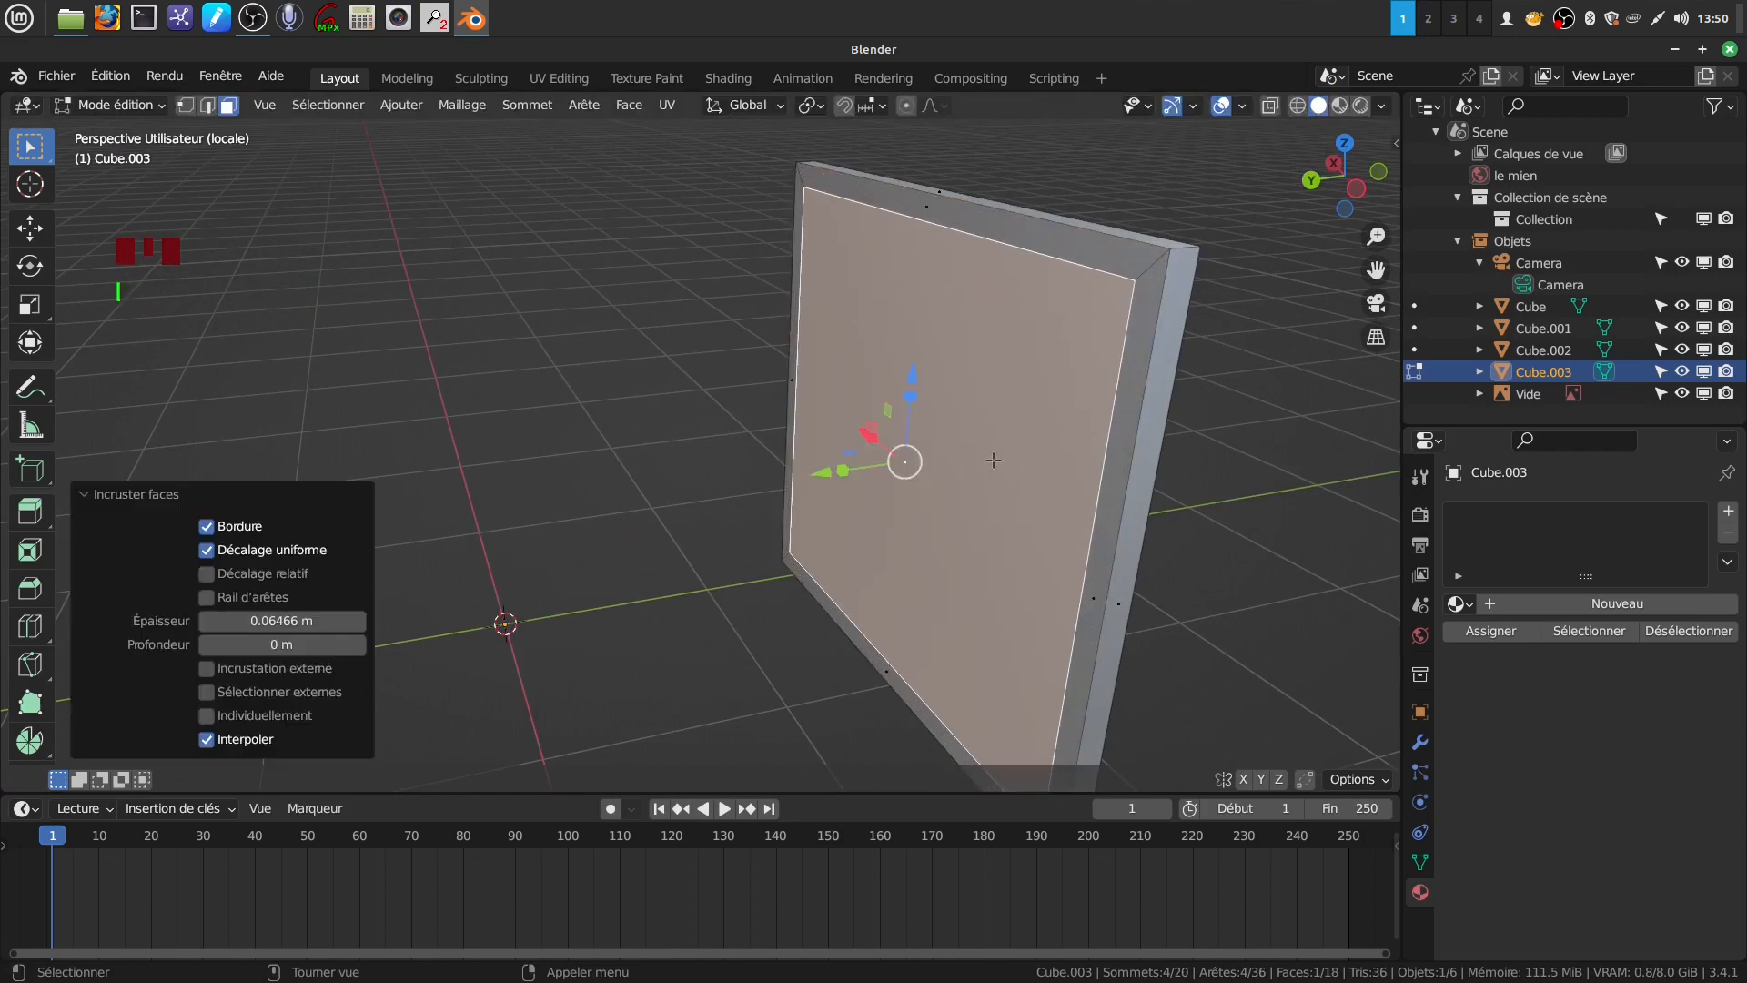
key(x)
click(960, 474)
scroll(1056, 405, down, 2)
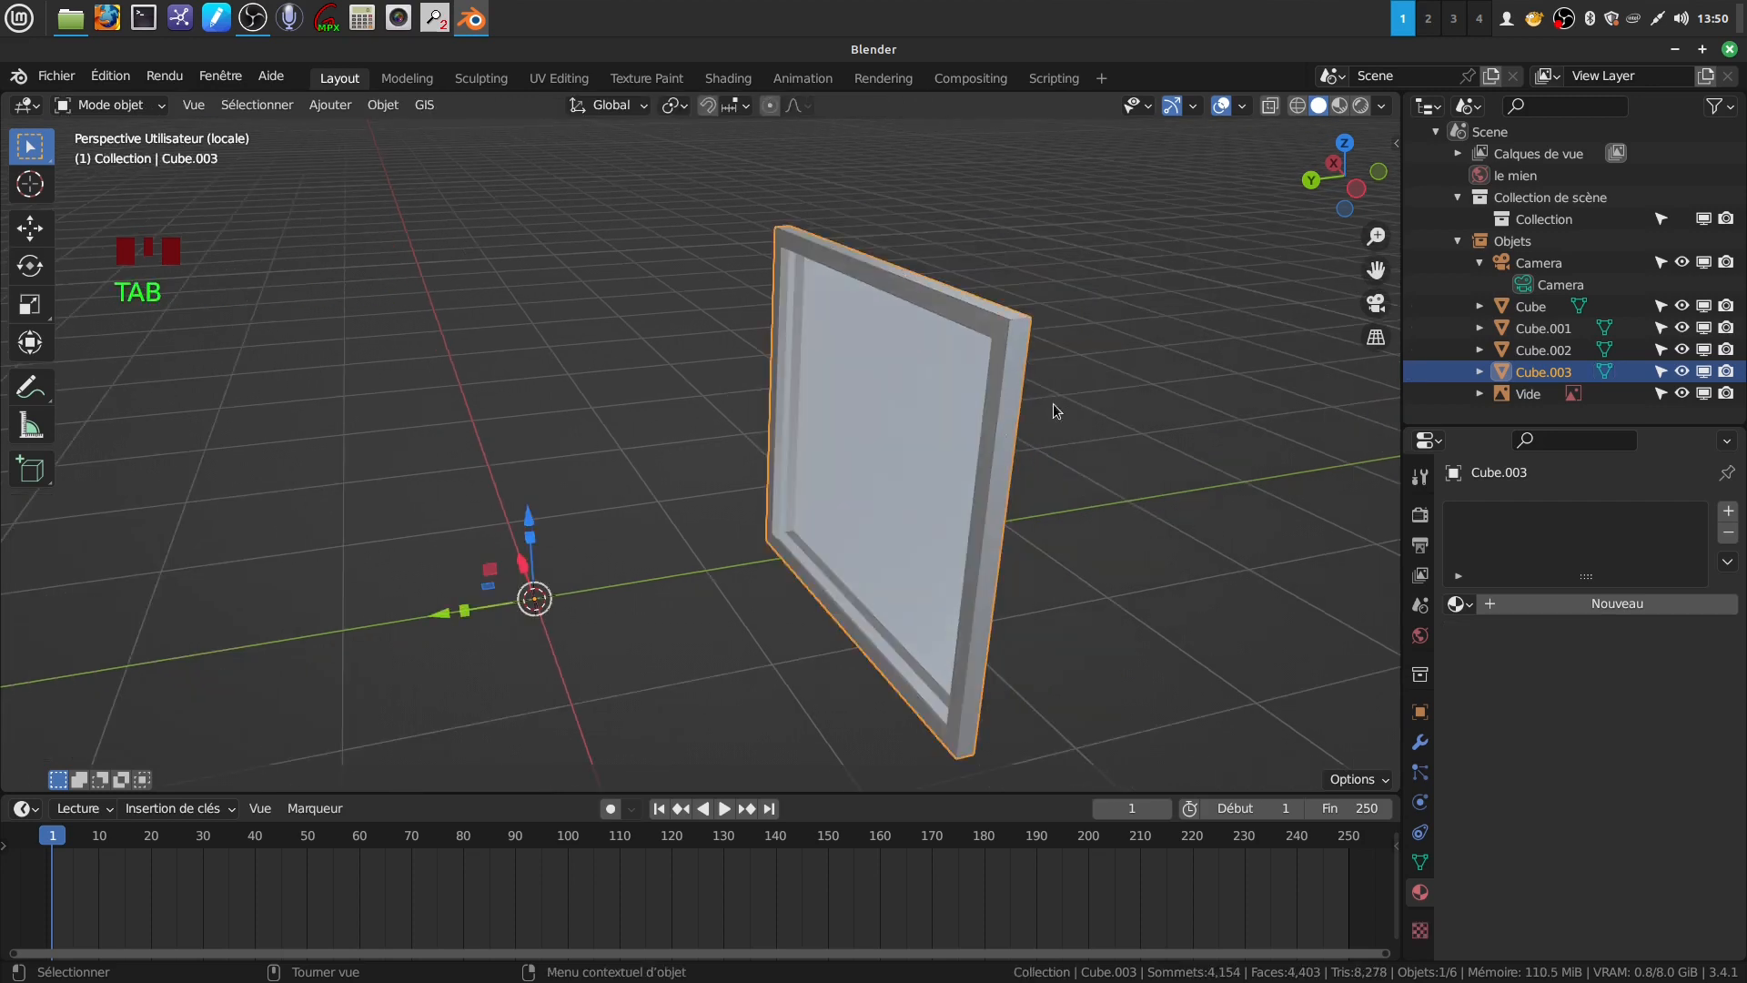
key(KP_Divide)
Bevel the four outer corner edges of the door with a width of about 0.0516 m and 11 segments
middle_drag(1052, 403, 773, 497)
scroll(1001, 527, up, 5)
scroll(788, 477, up, 2)
key(Tab)
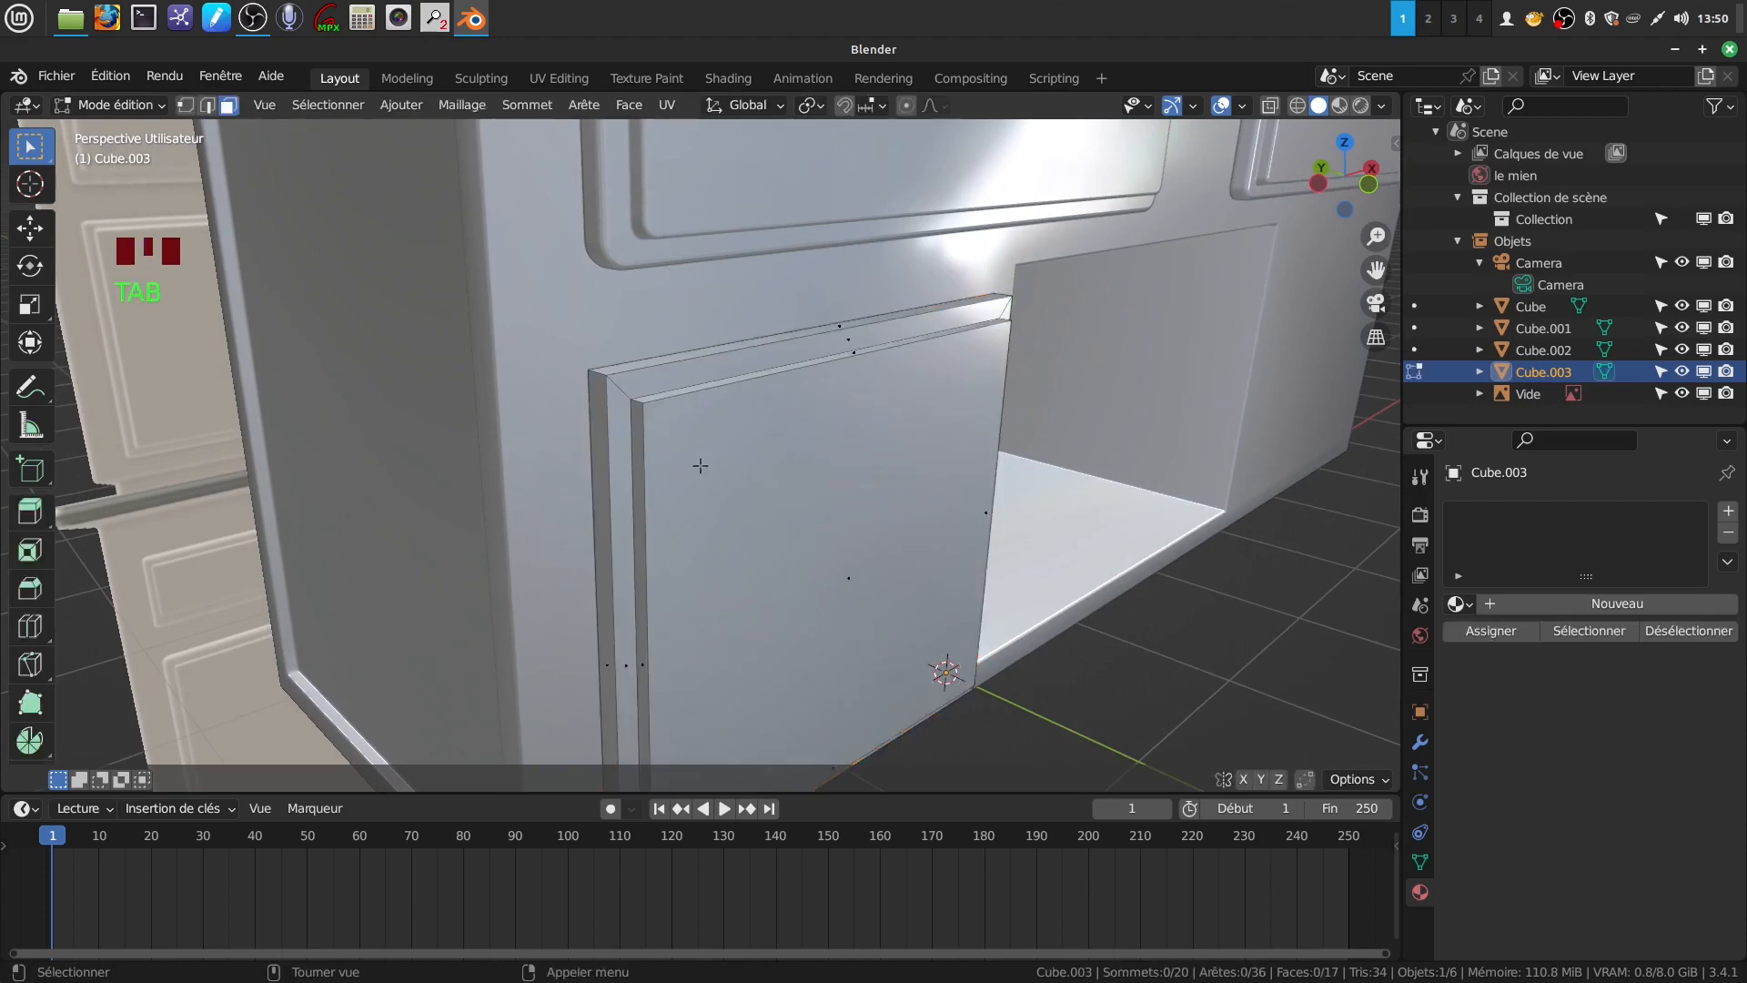
scroll(634, 387, up, 3)
click(504, 297)
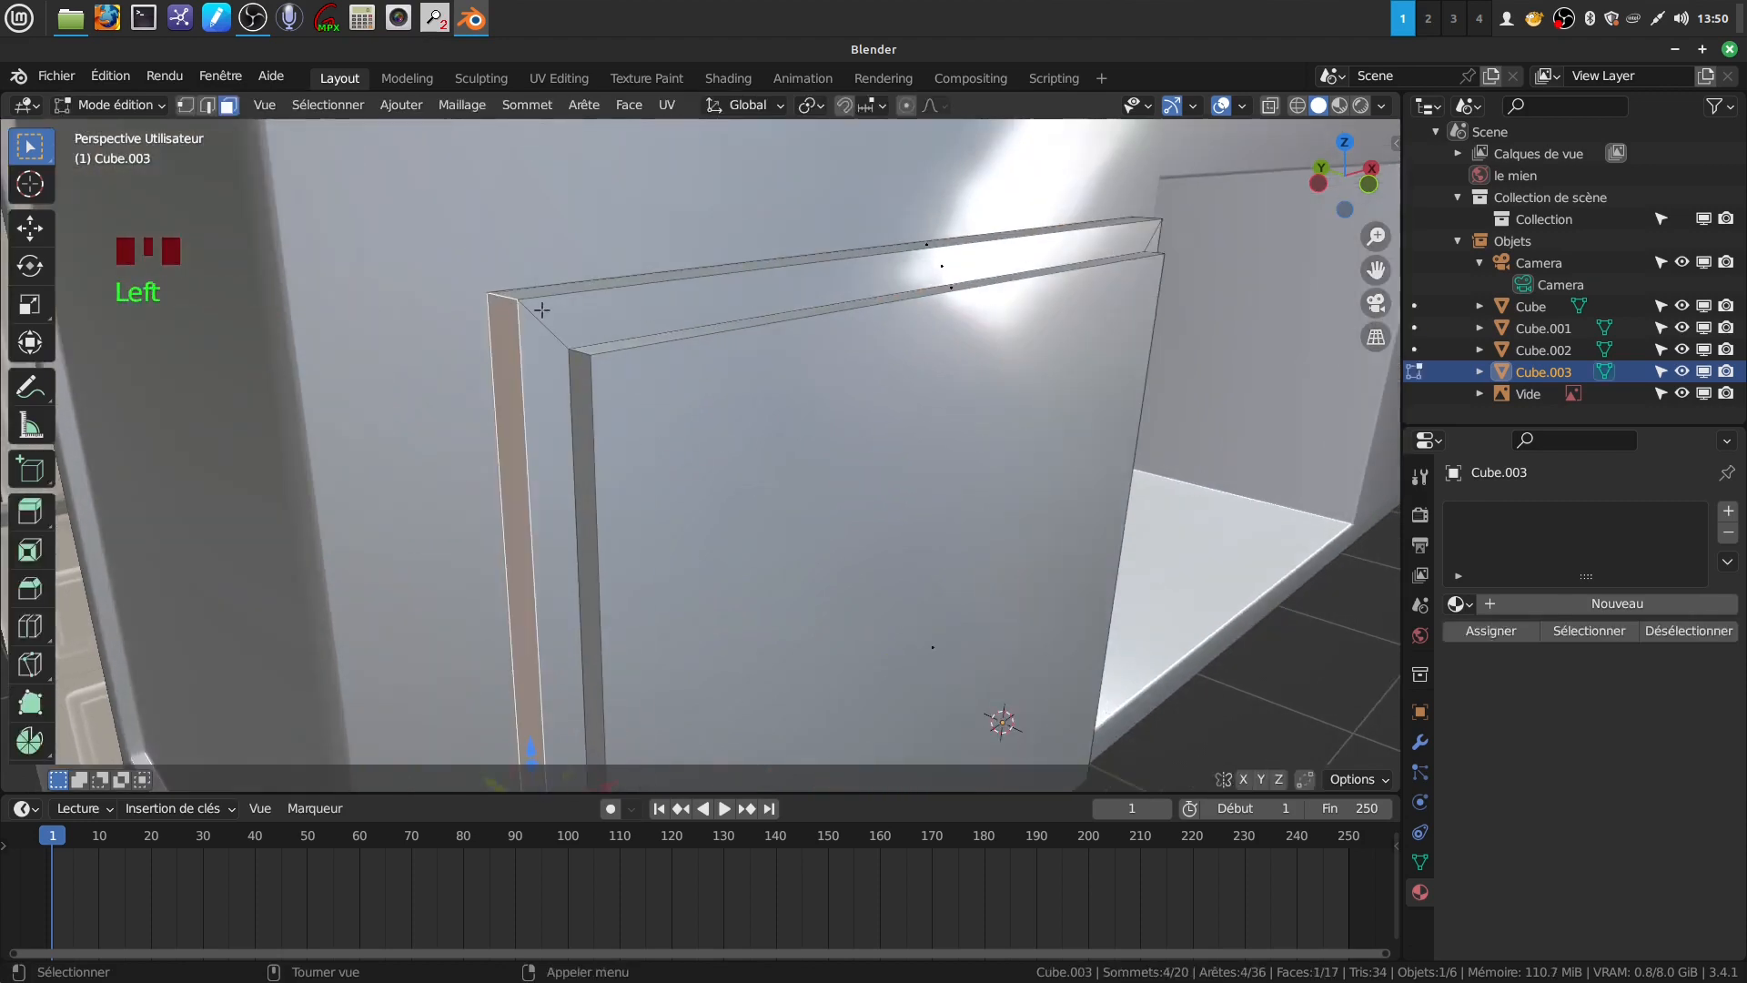
click(207, 107)
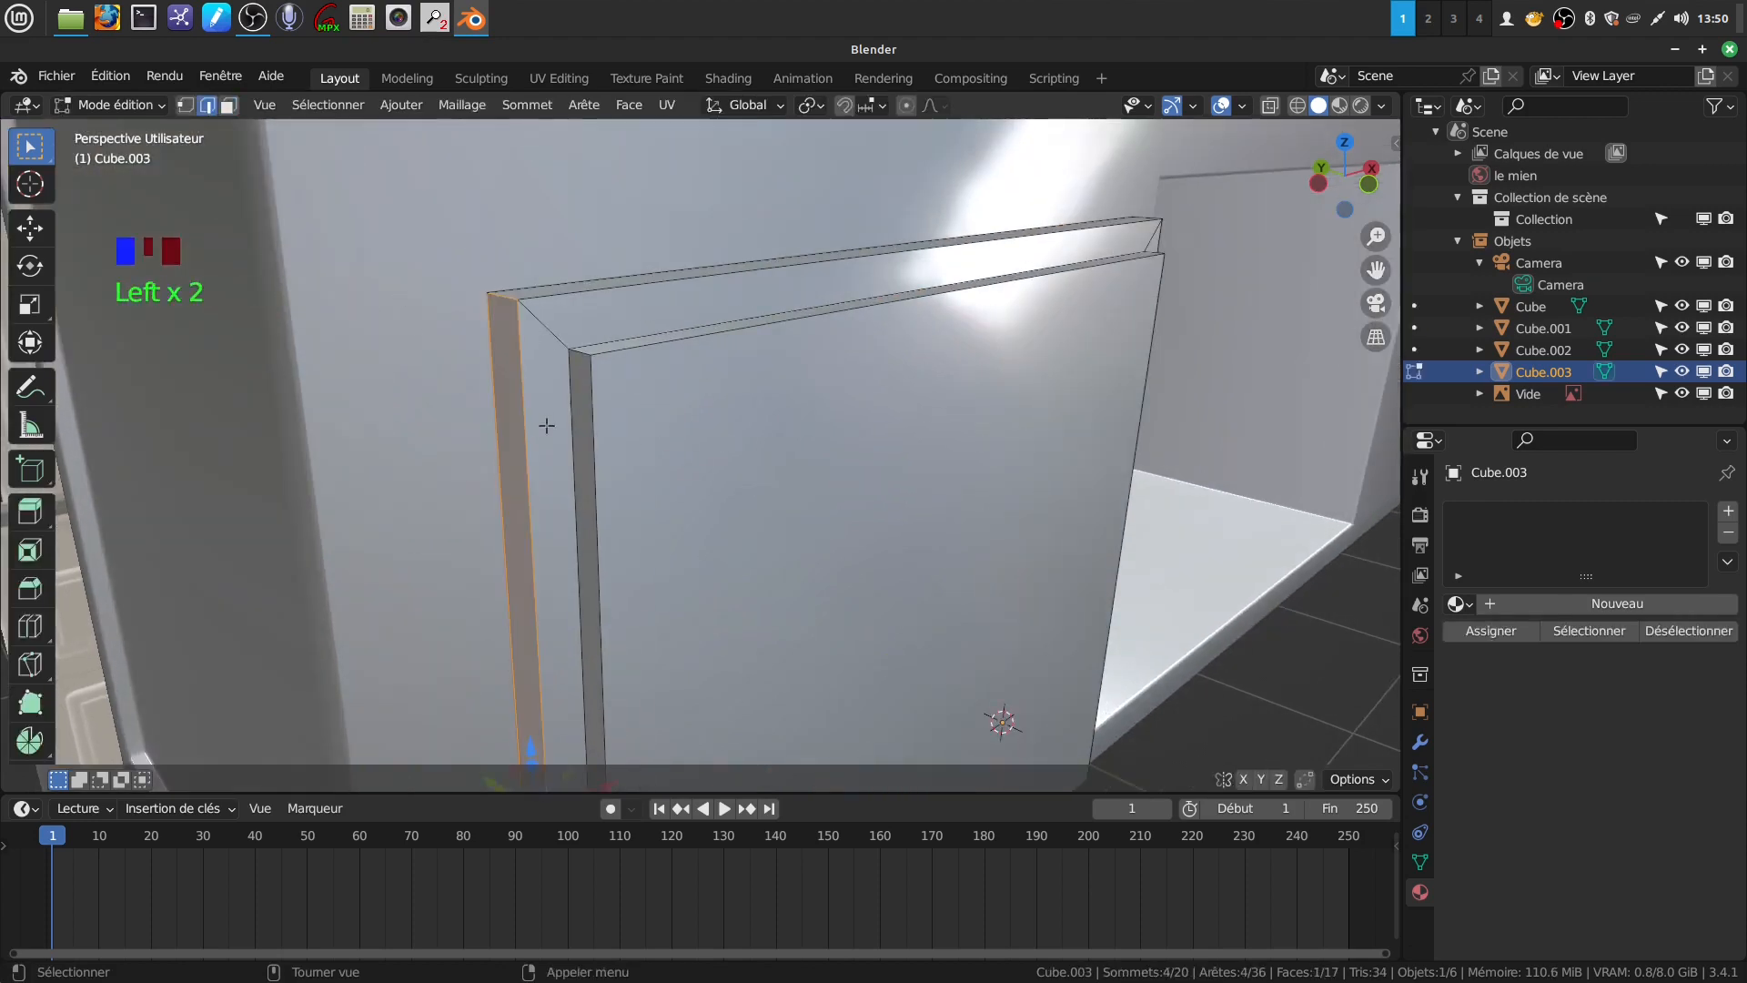
key(a)
click(499, 298)
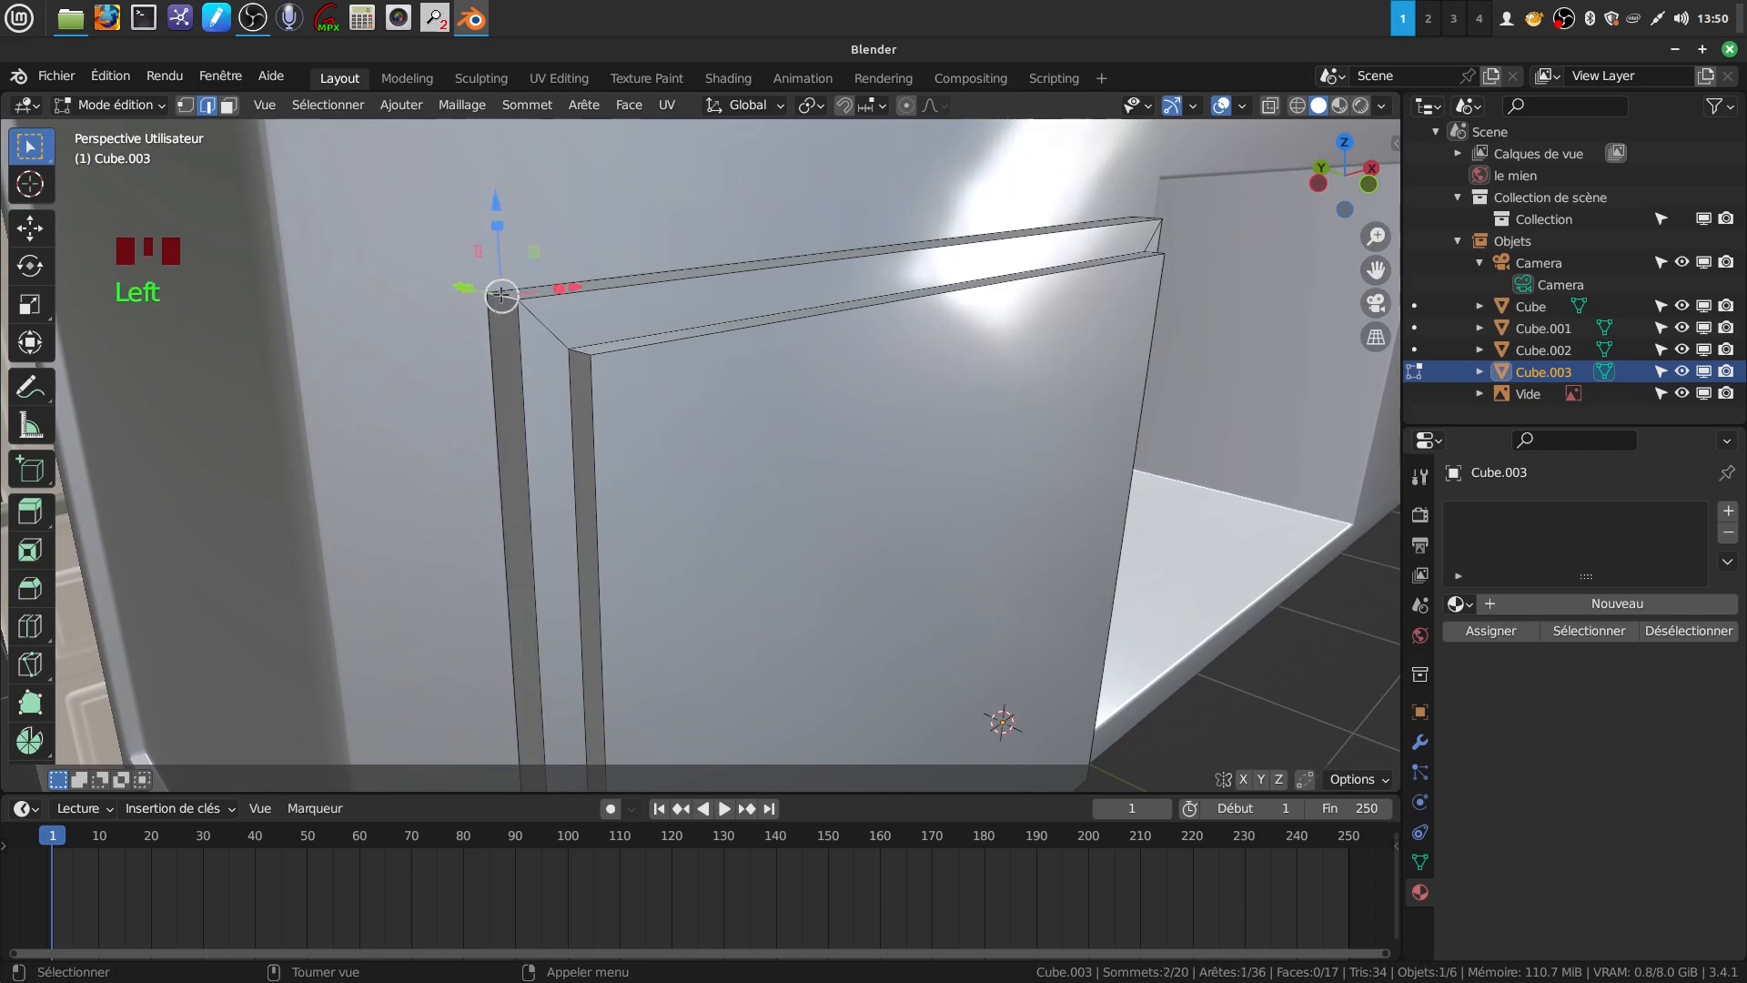
middle_drag(946, 331, 570, 479)
shift+click(928, 287)
shift+click(819, 398)
shift+click(507, 441)
middle_drag(655, 519, 827, 471)
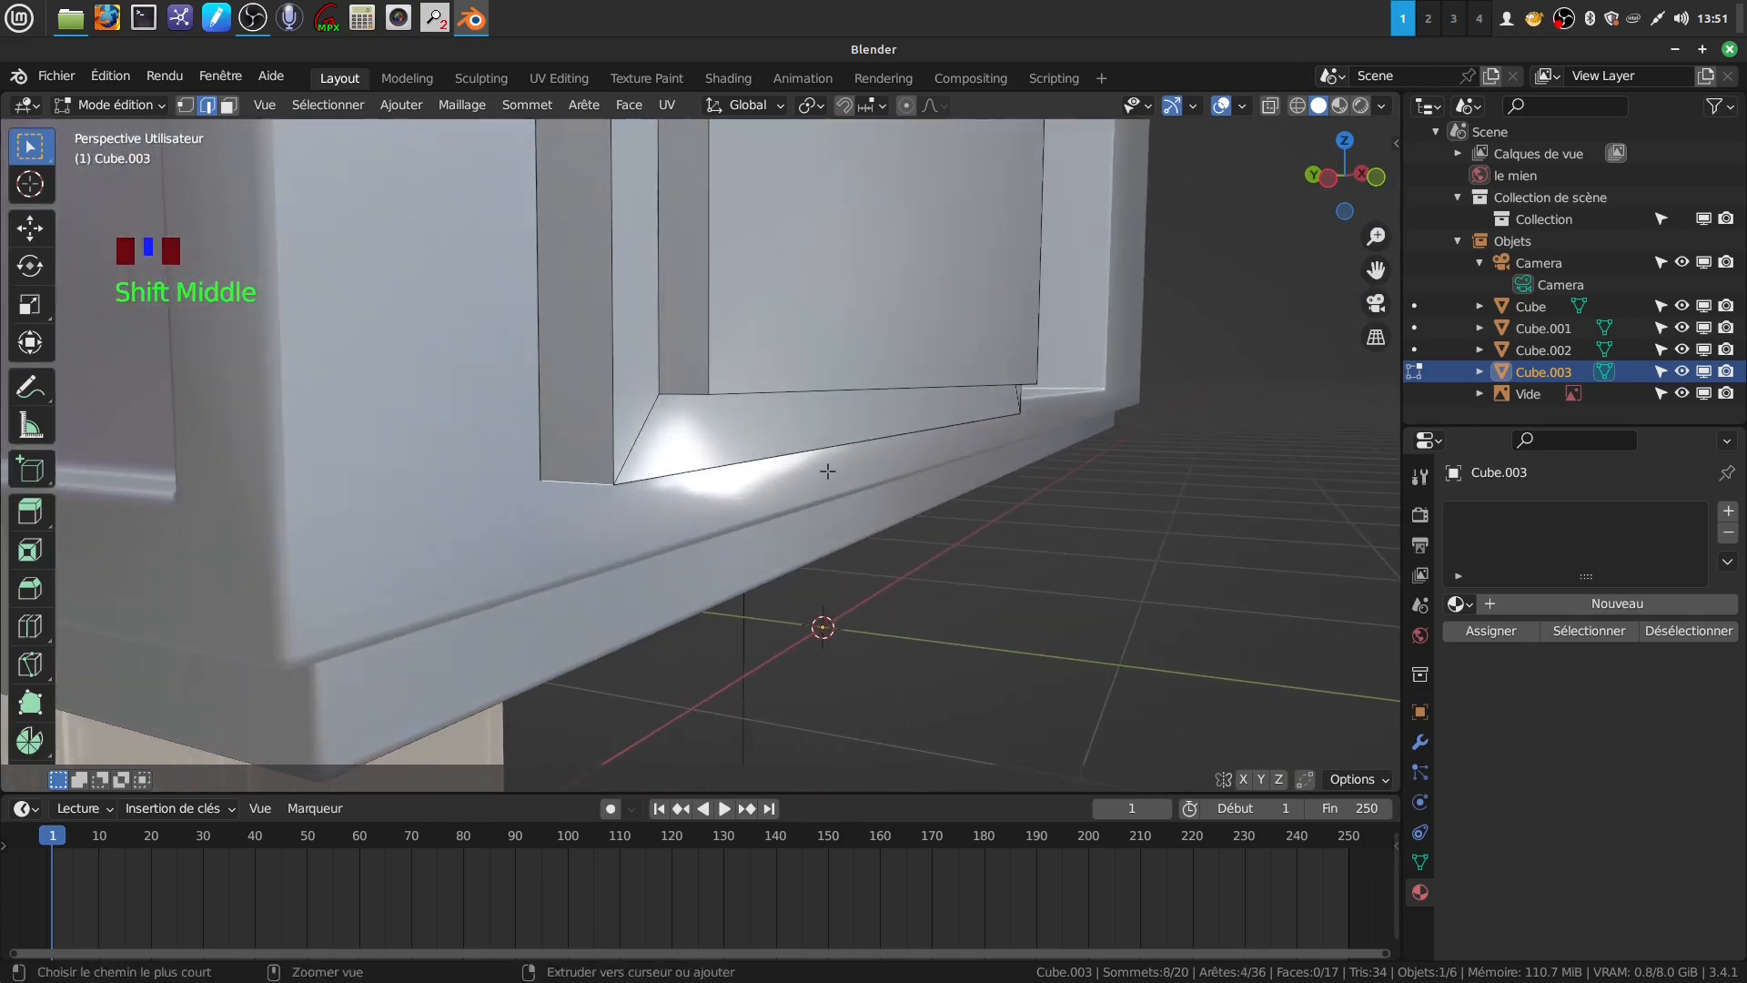
key(ctrl+b)
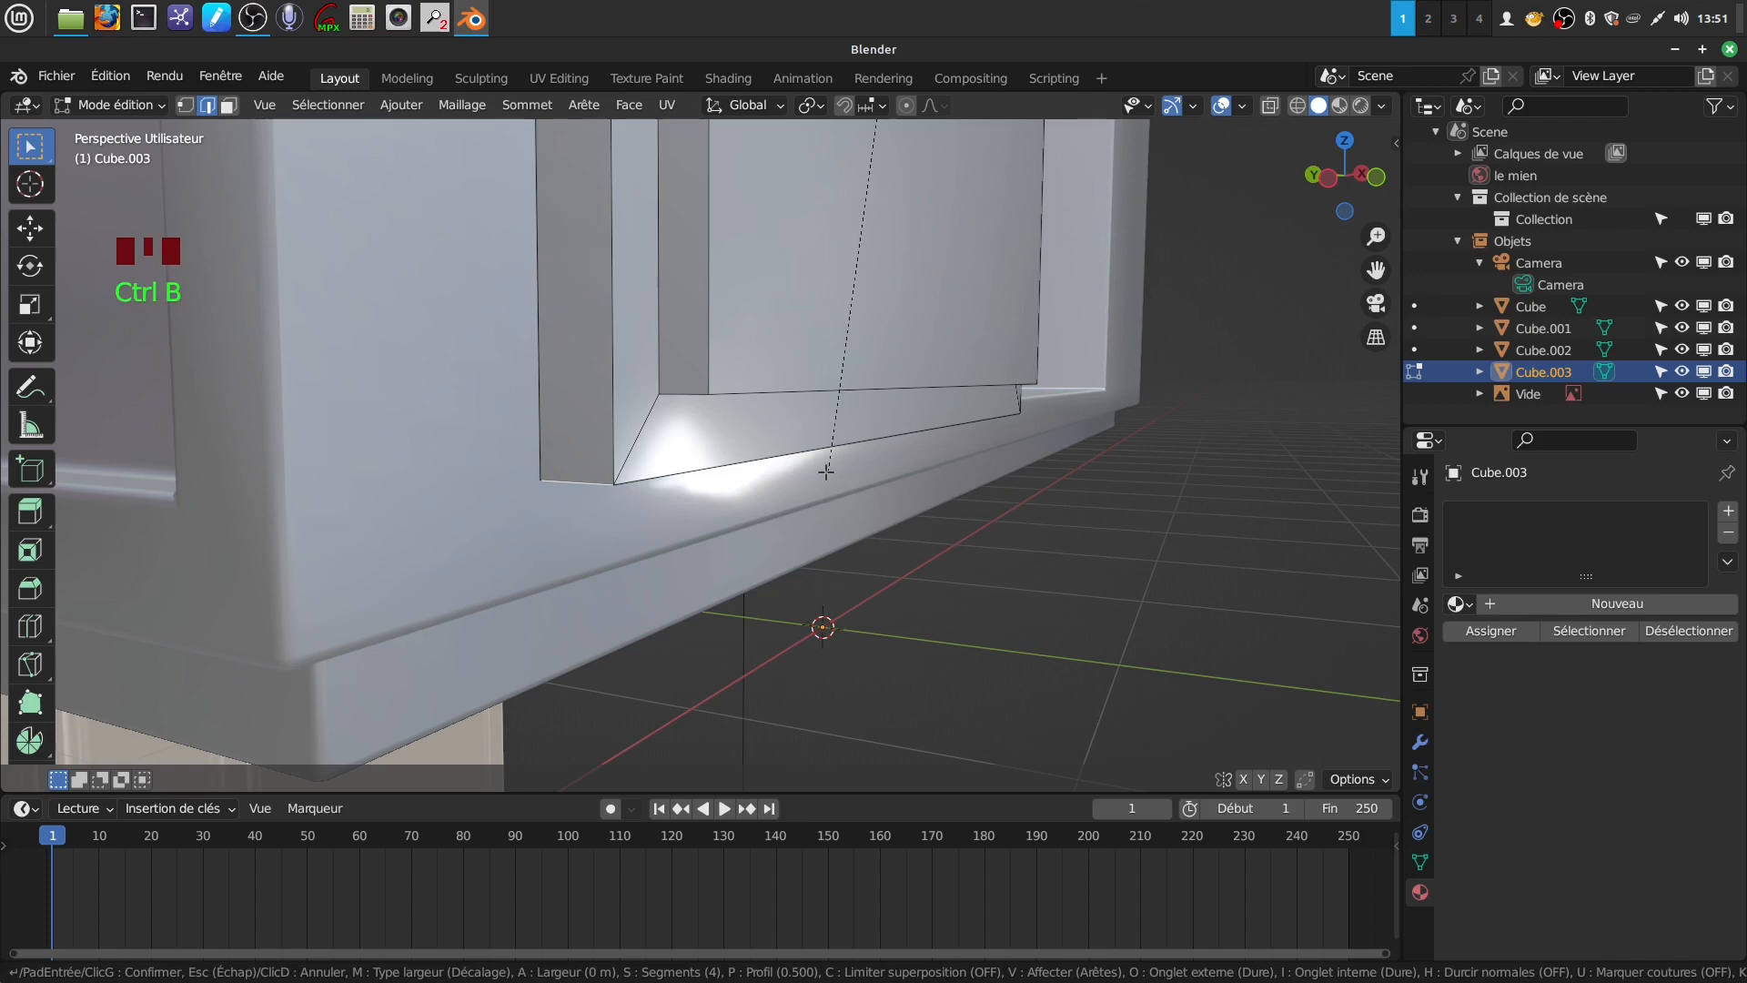
scroll(846, 511, up, 7)
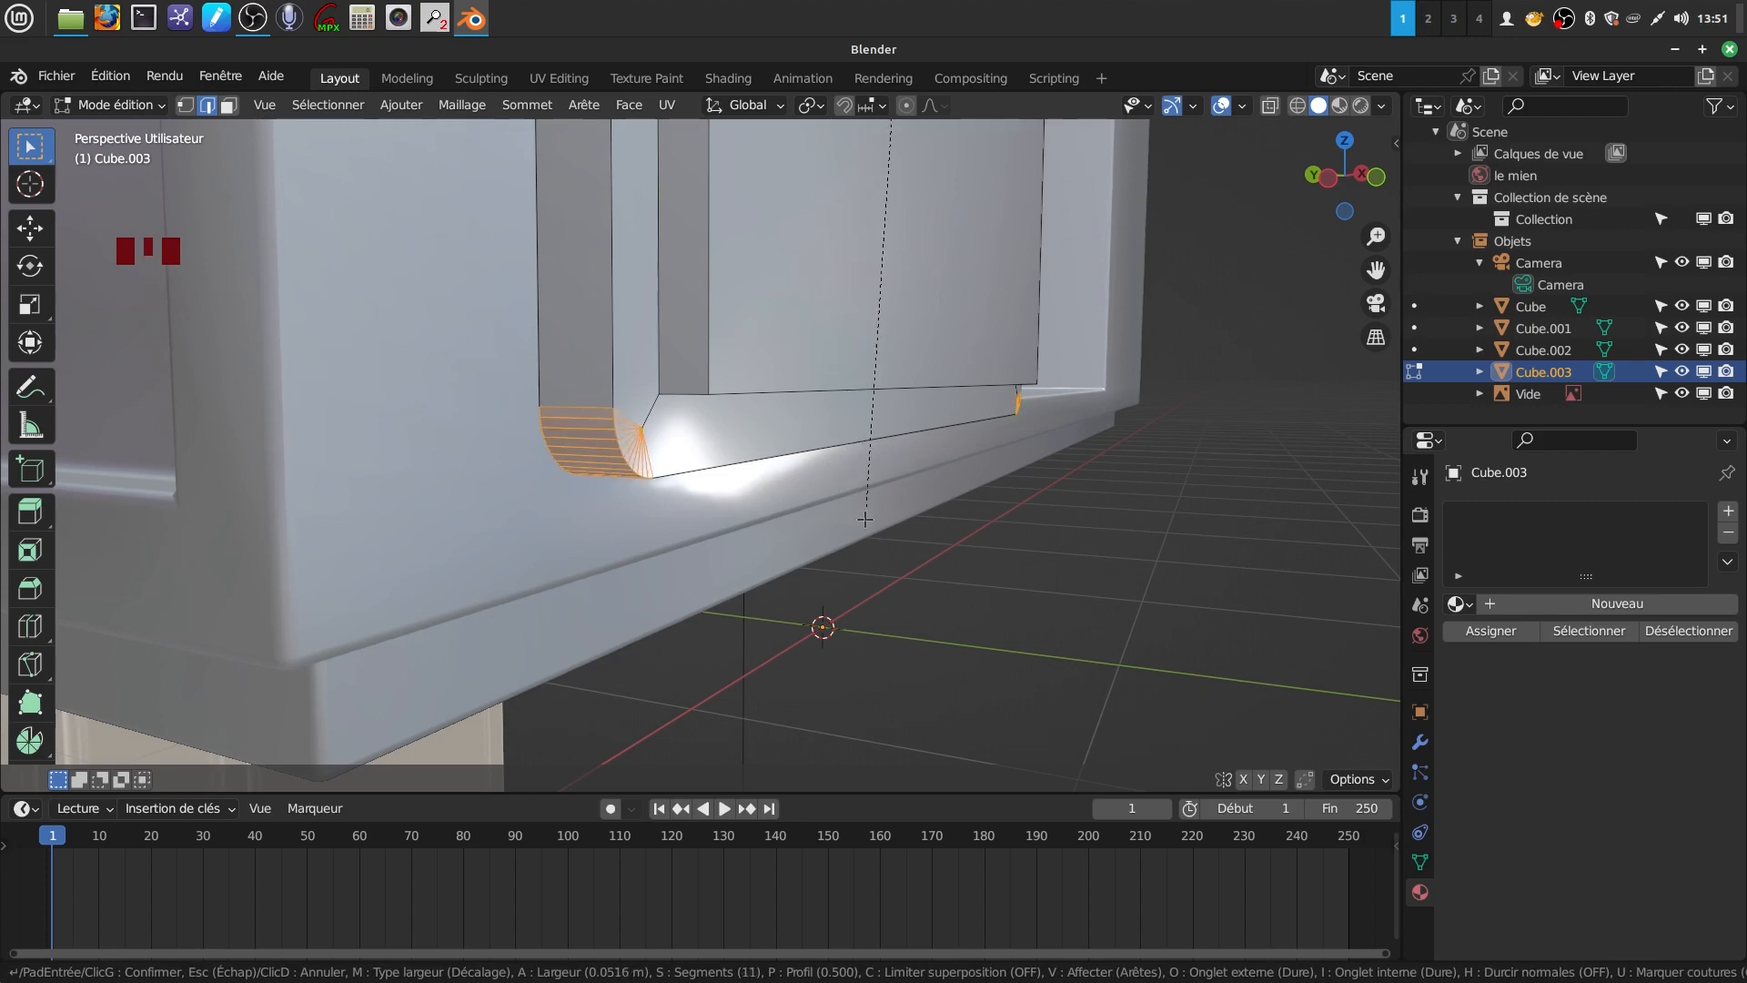
click(865, 519)
Bevel the four corner edges of the door's raised panel with a width of about 0.0232 m and 11 segments
middle_drag(845, 482, 788, 448)
scroll(784, 461, down, 2)
scroll(782, 397, down, 3)
middle_drag(780, 359, 808, 438)
shift+middle_drag(778, 302, 806, 532)
scroll(595, 314, up, 5)
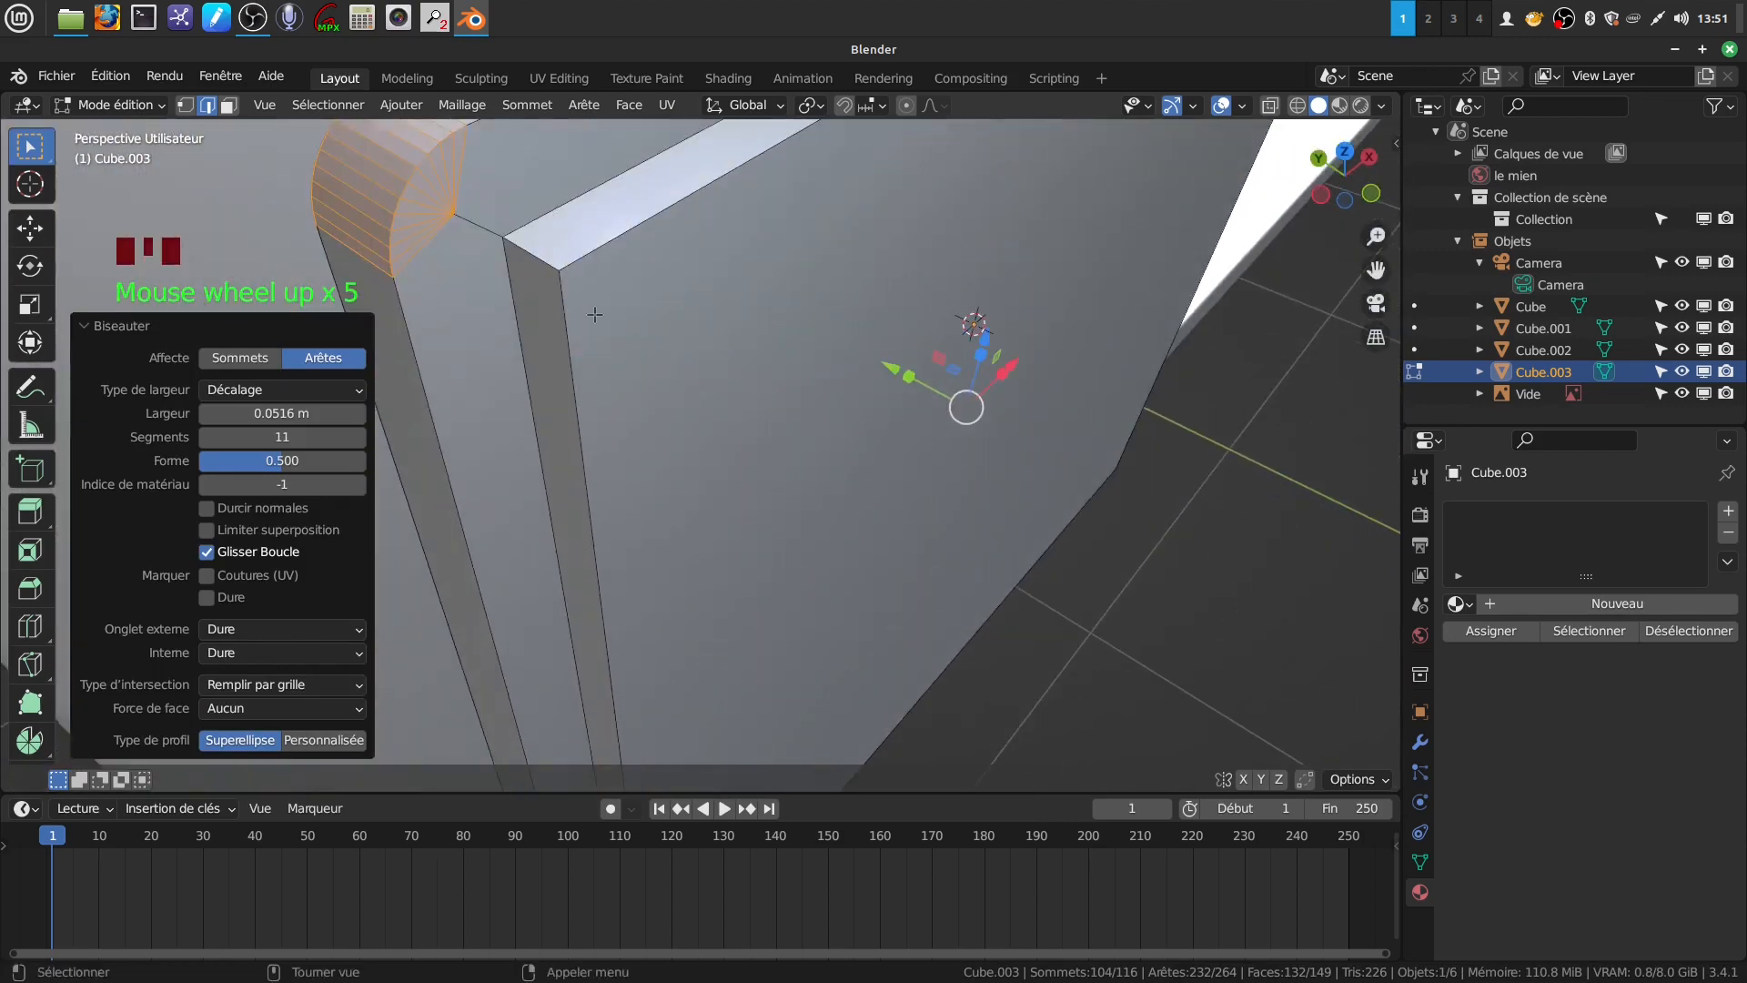
click(528, 263)
scroll(528, 263, down, 2)
middle_drag(528, 263, 1104, 421)
scroll(961, 322, down, 4)
middle_drag(961, 322, 728, 364)
scroll(972, 270, up, 3)
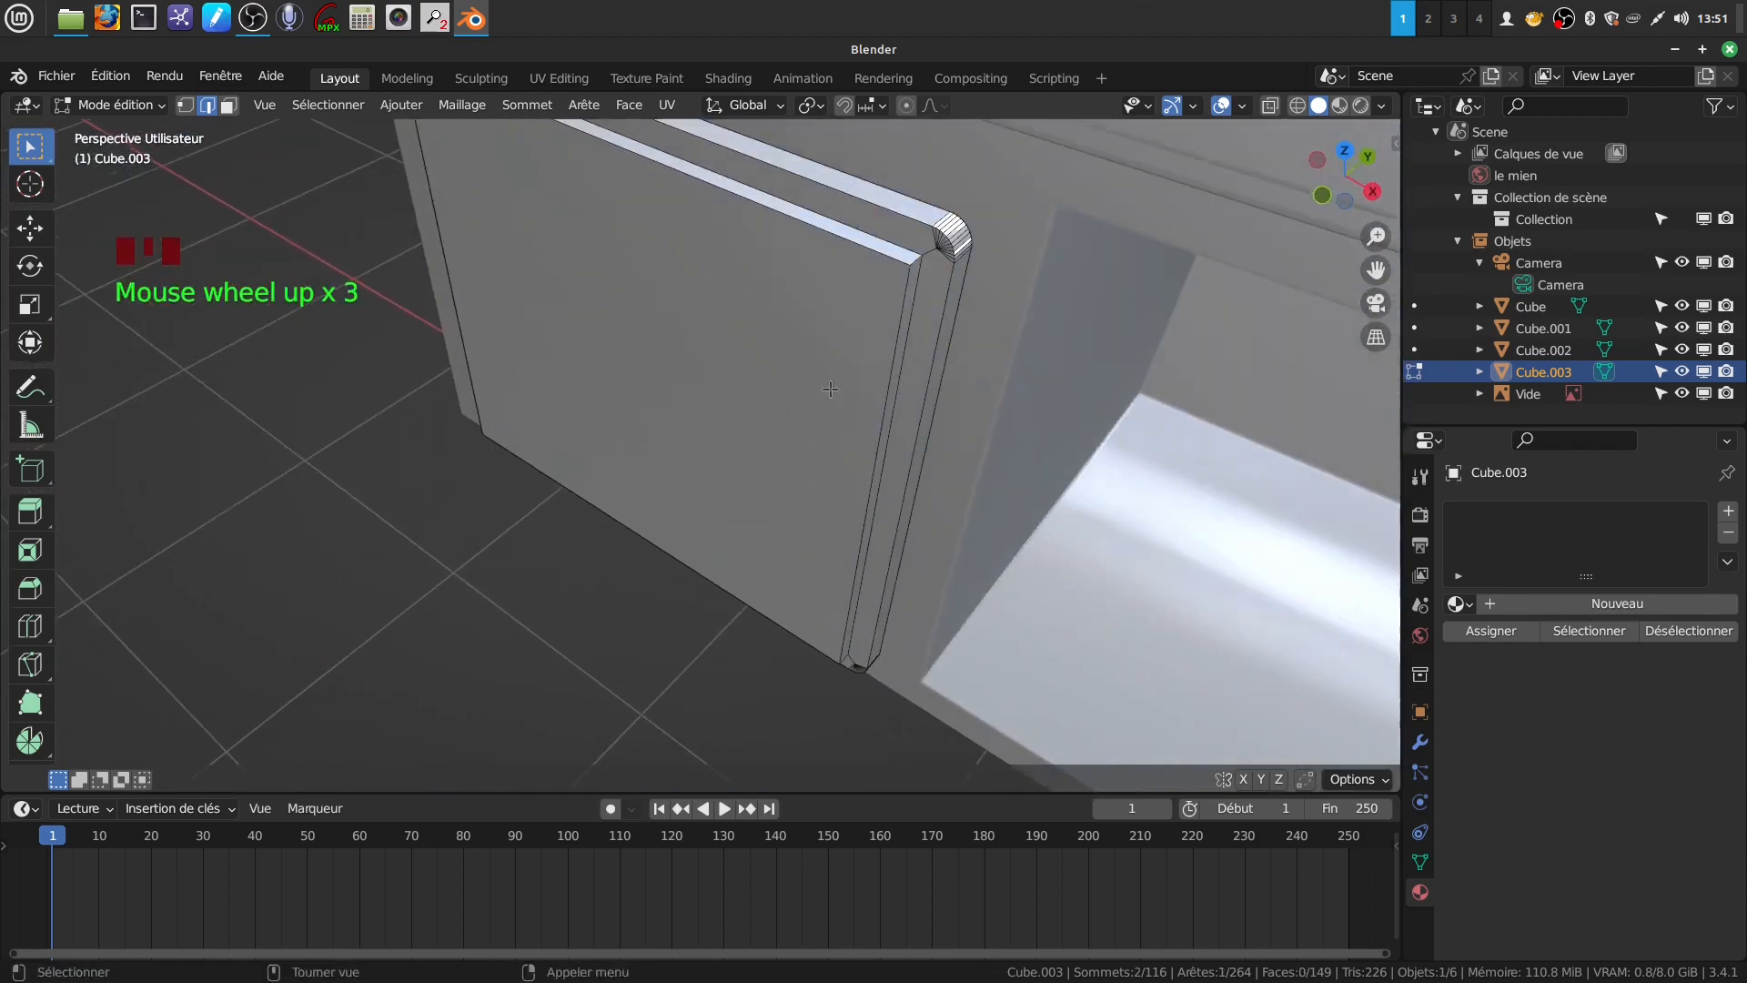
shift+click(912, 263)
middle_drag(913, 263, 611, 329)
shift+click(899, 410)
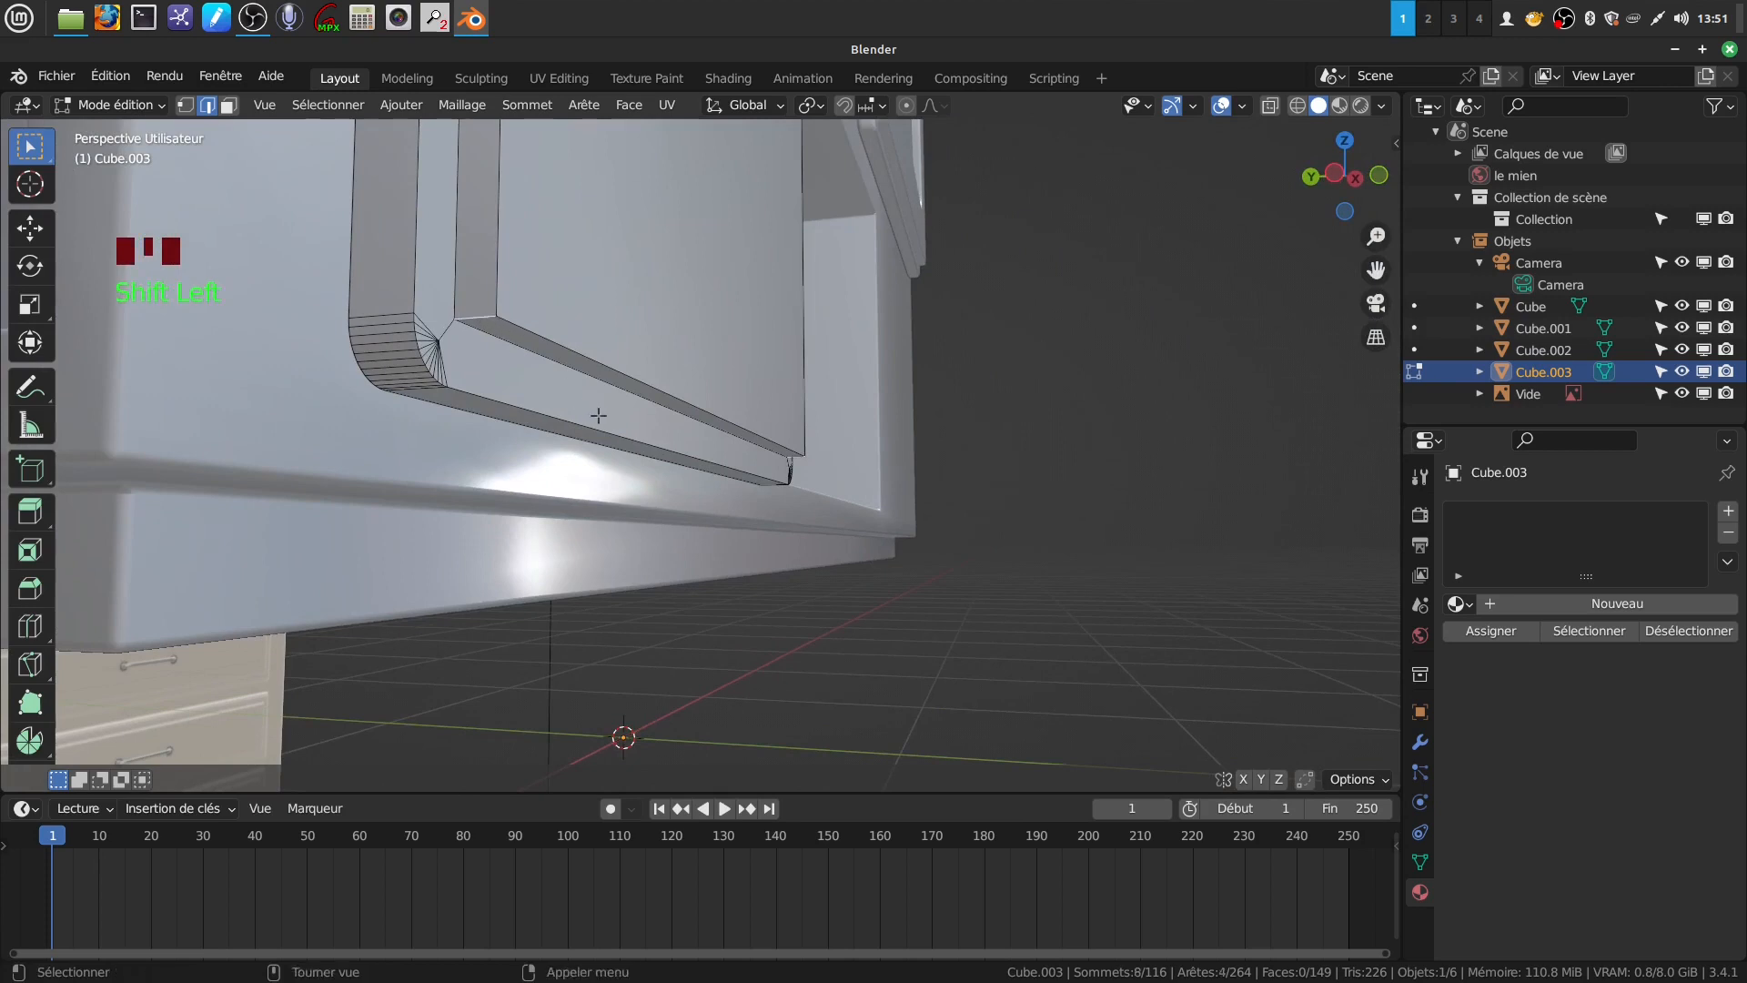
key(ctrl+b)
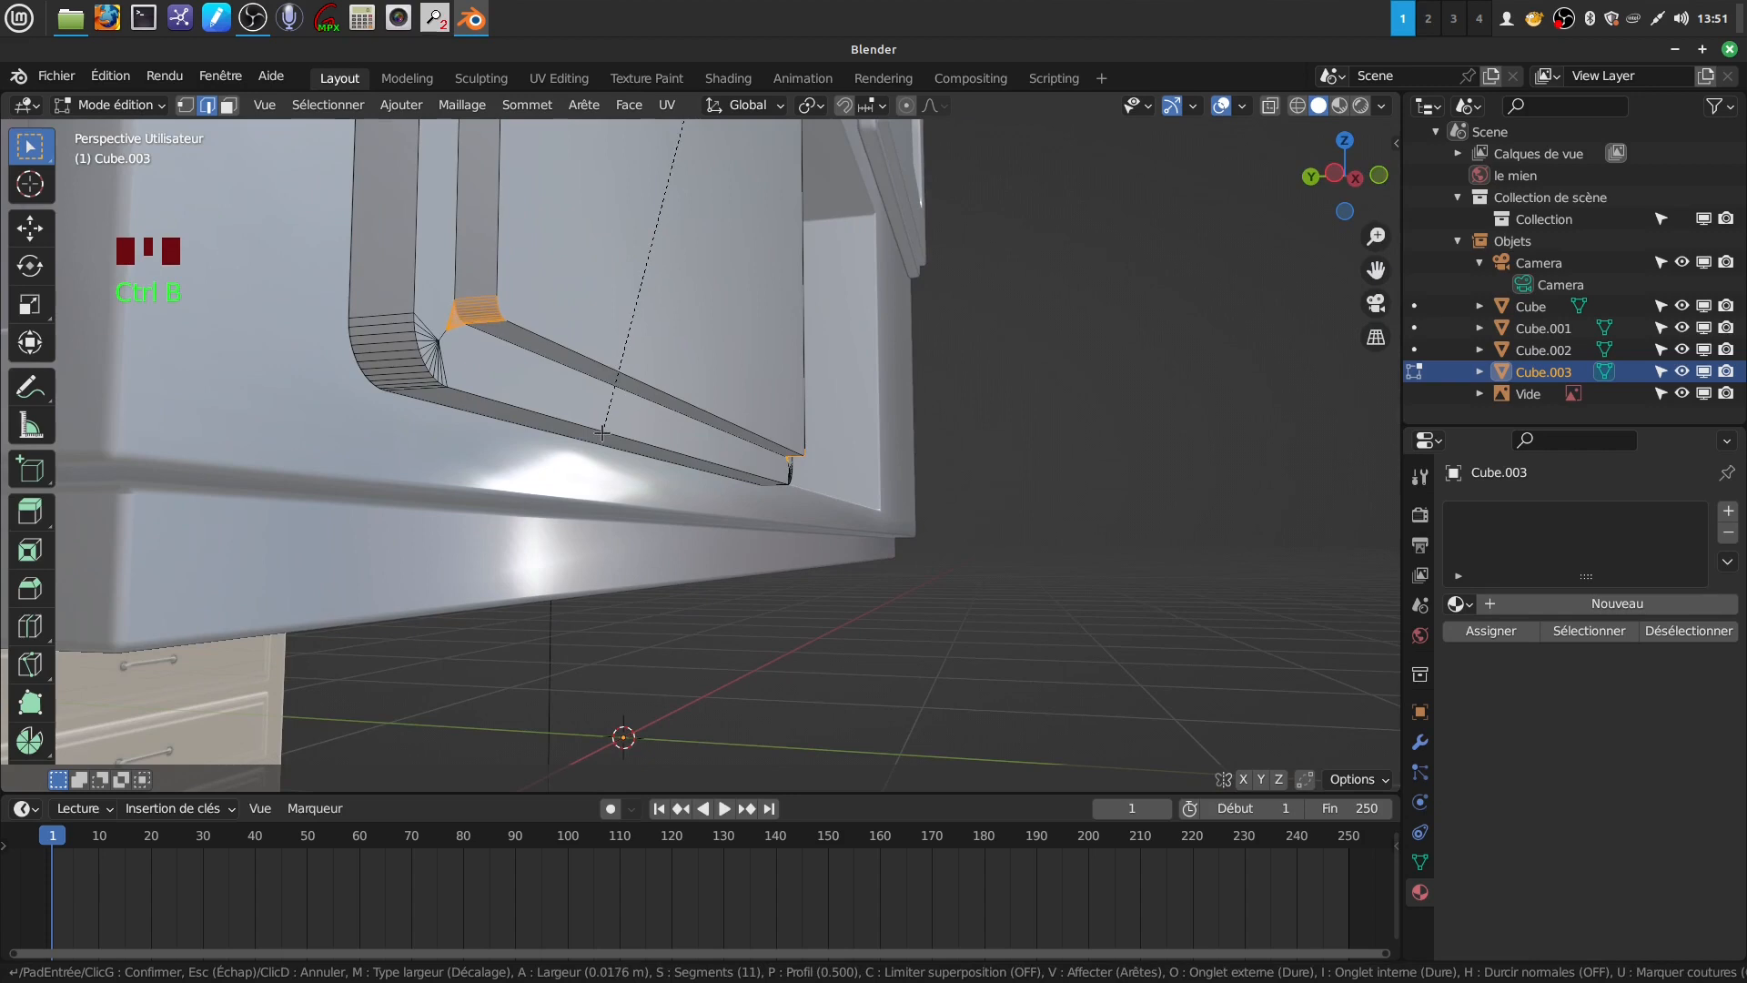
click(583, 391)
middle_drag(571, 383, 531, 358)
scroll(500, 264, down, 3)
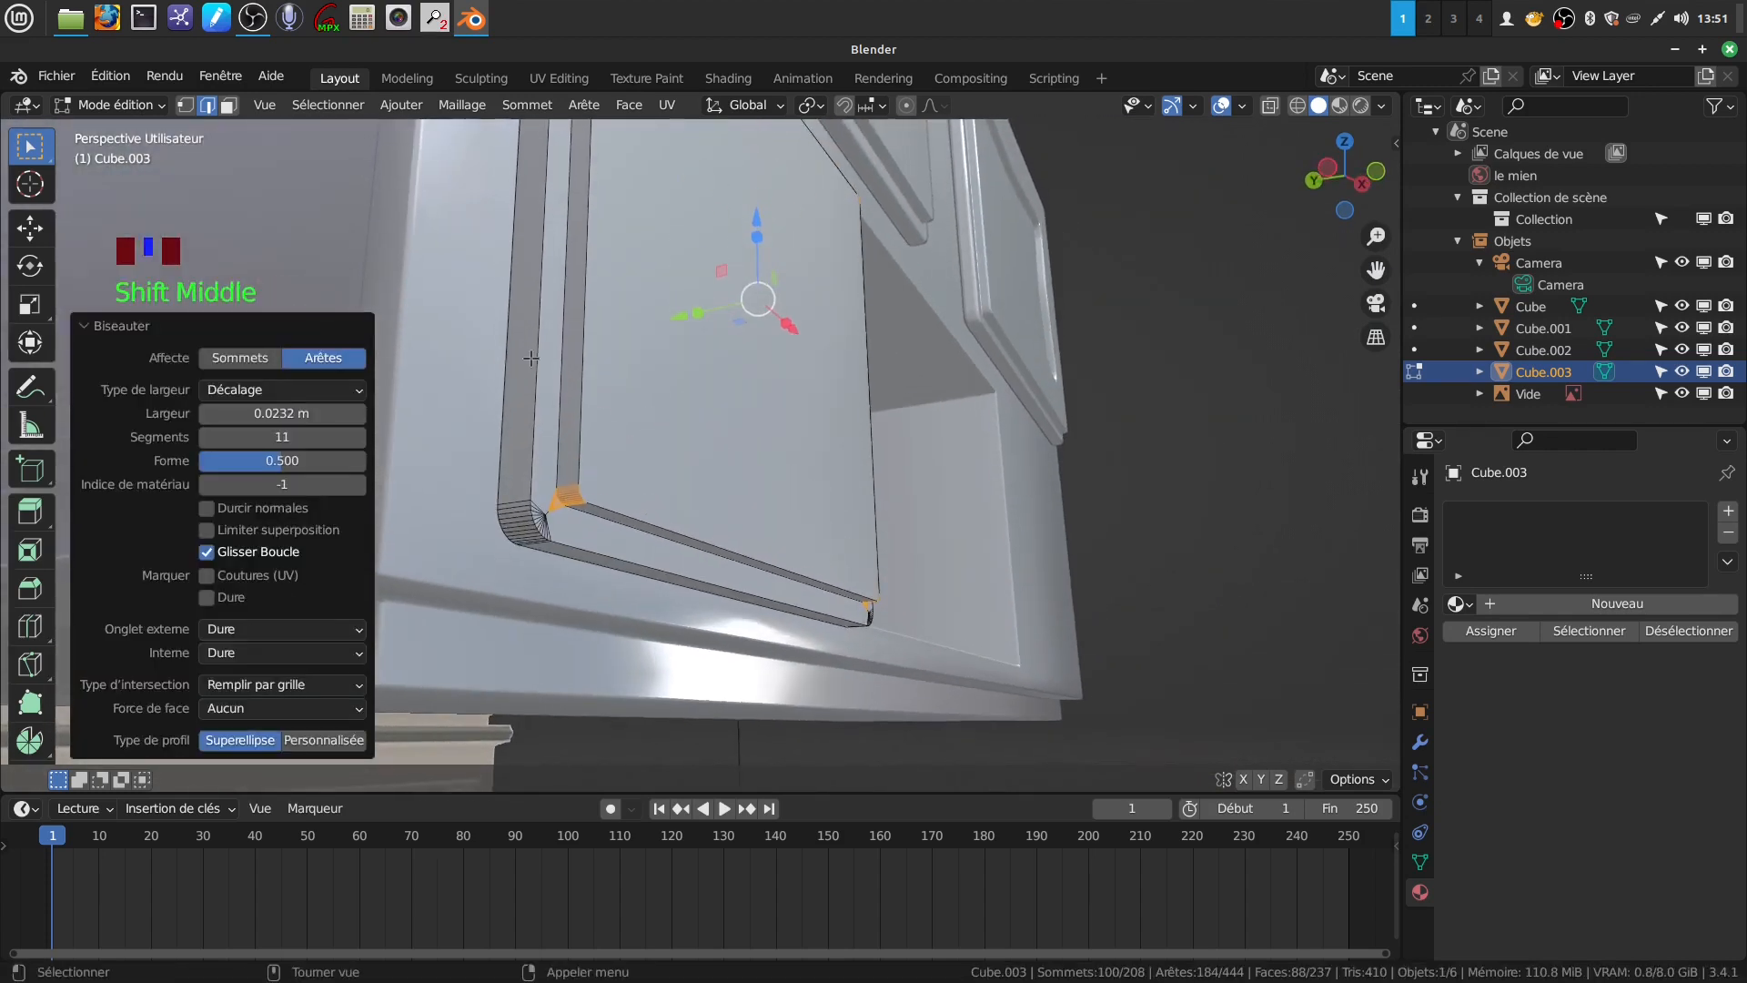
Bevel the door's front outer edge loop with a width of about 0.016 m and 6 segments
alt+click(538, 359)
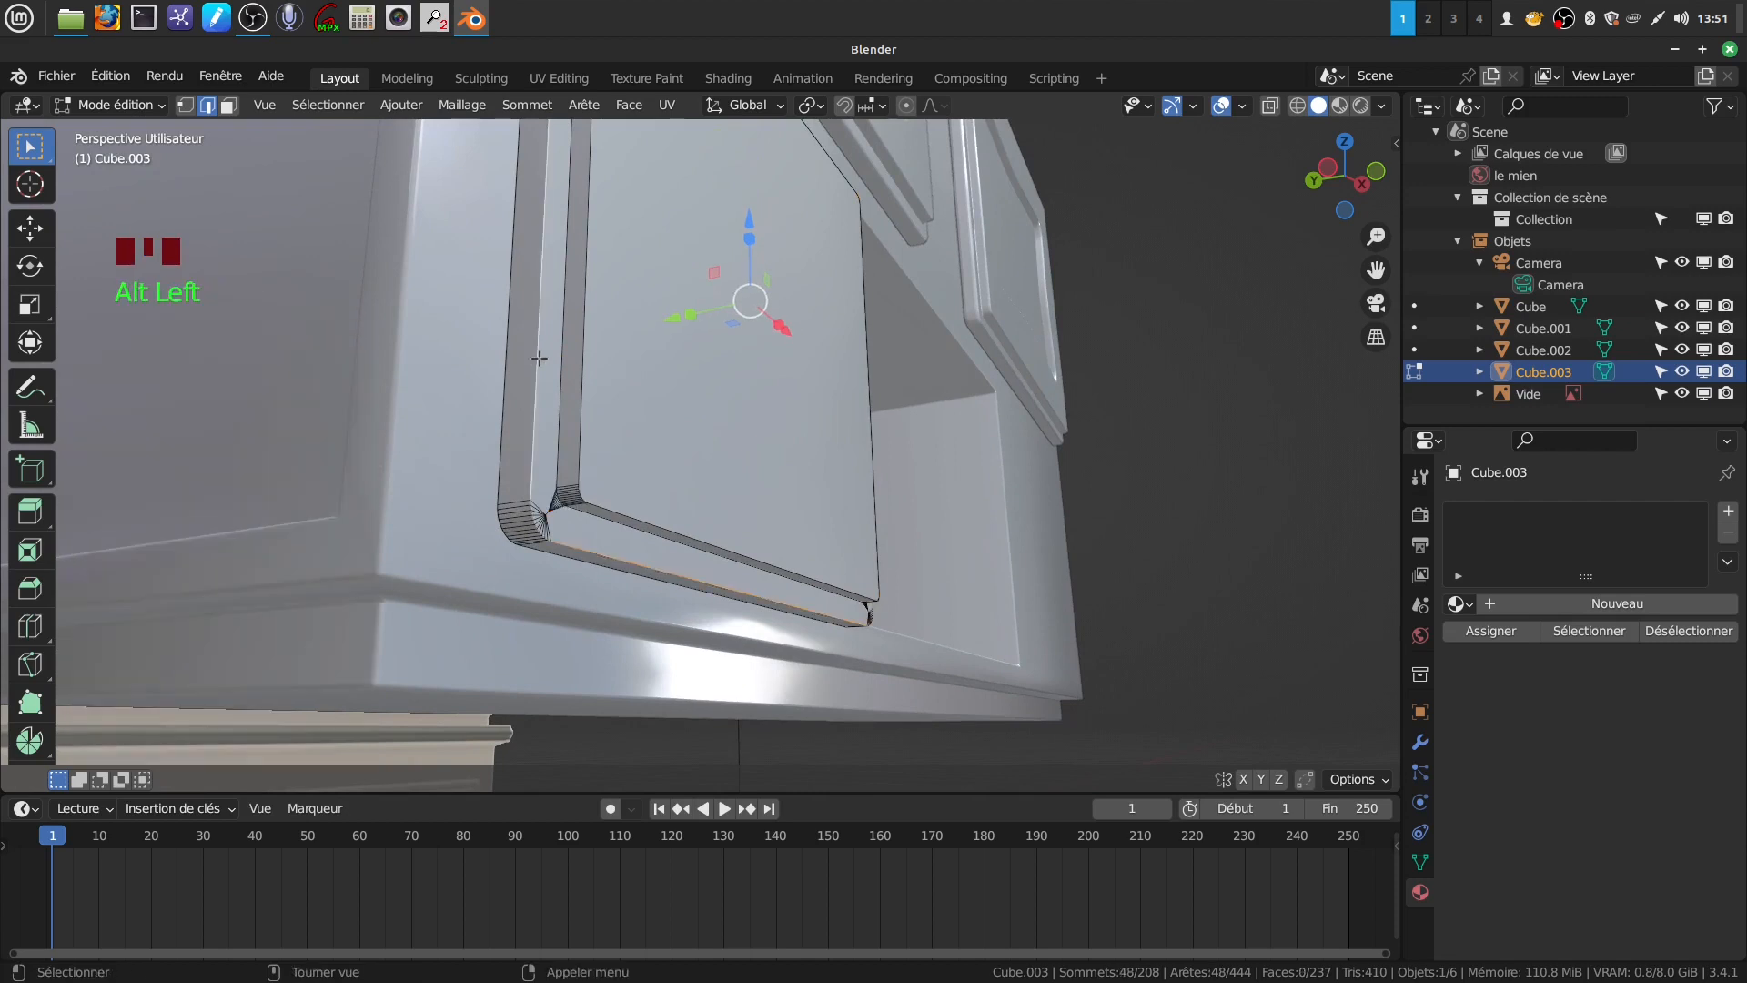
key(ctrl+b)
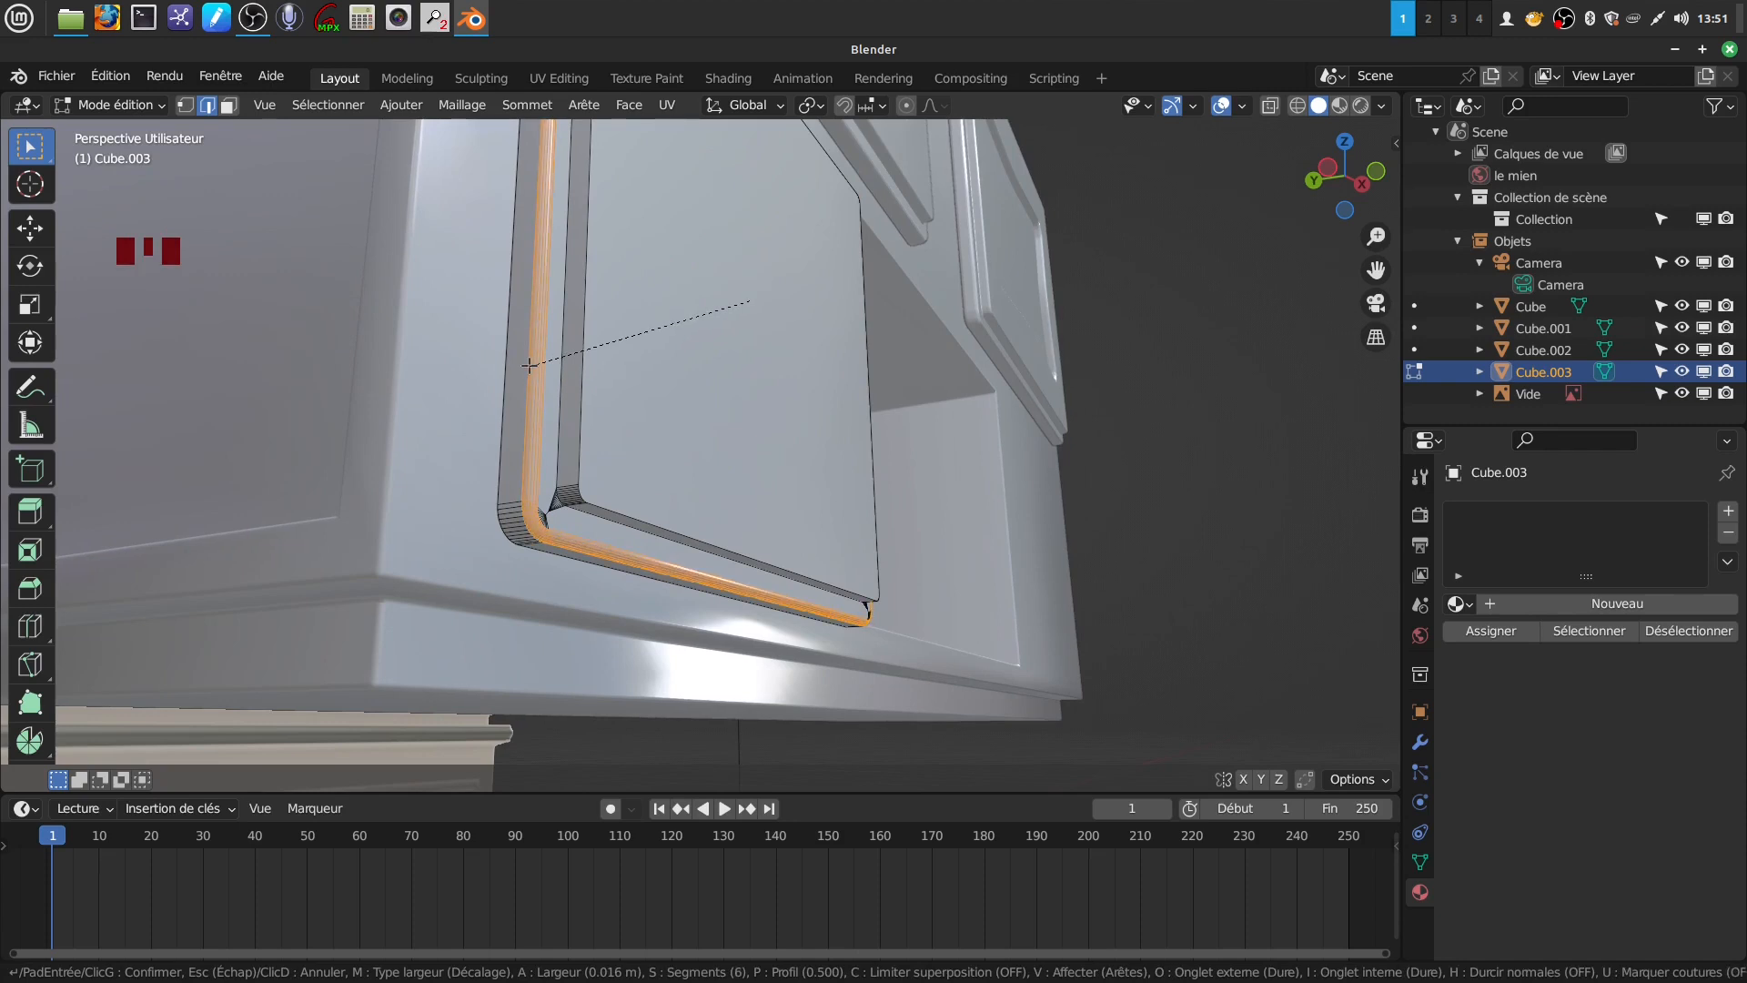
click(529, 365)
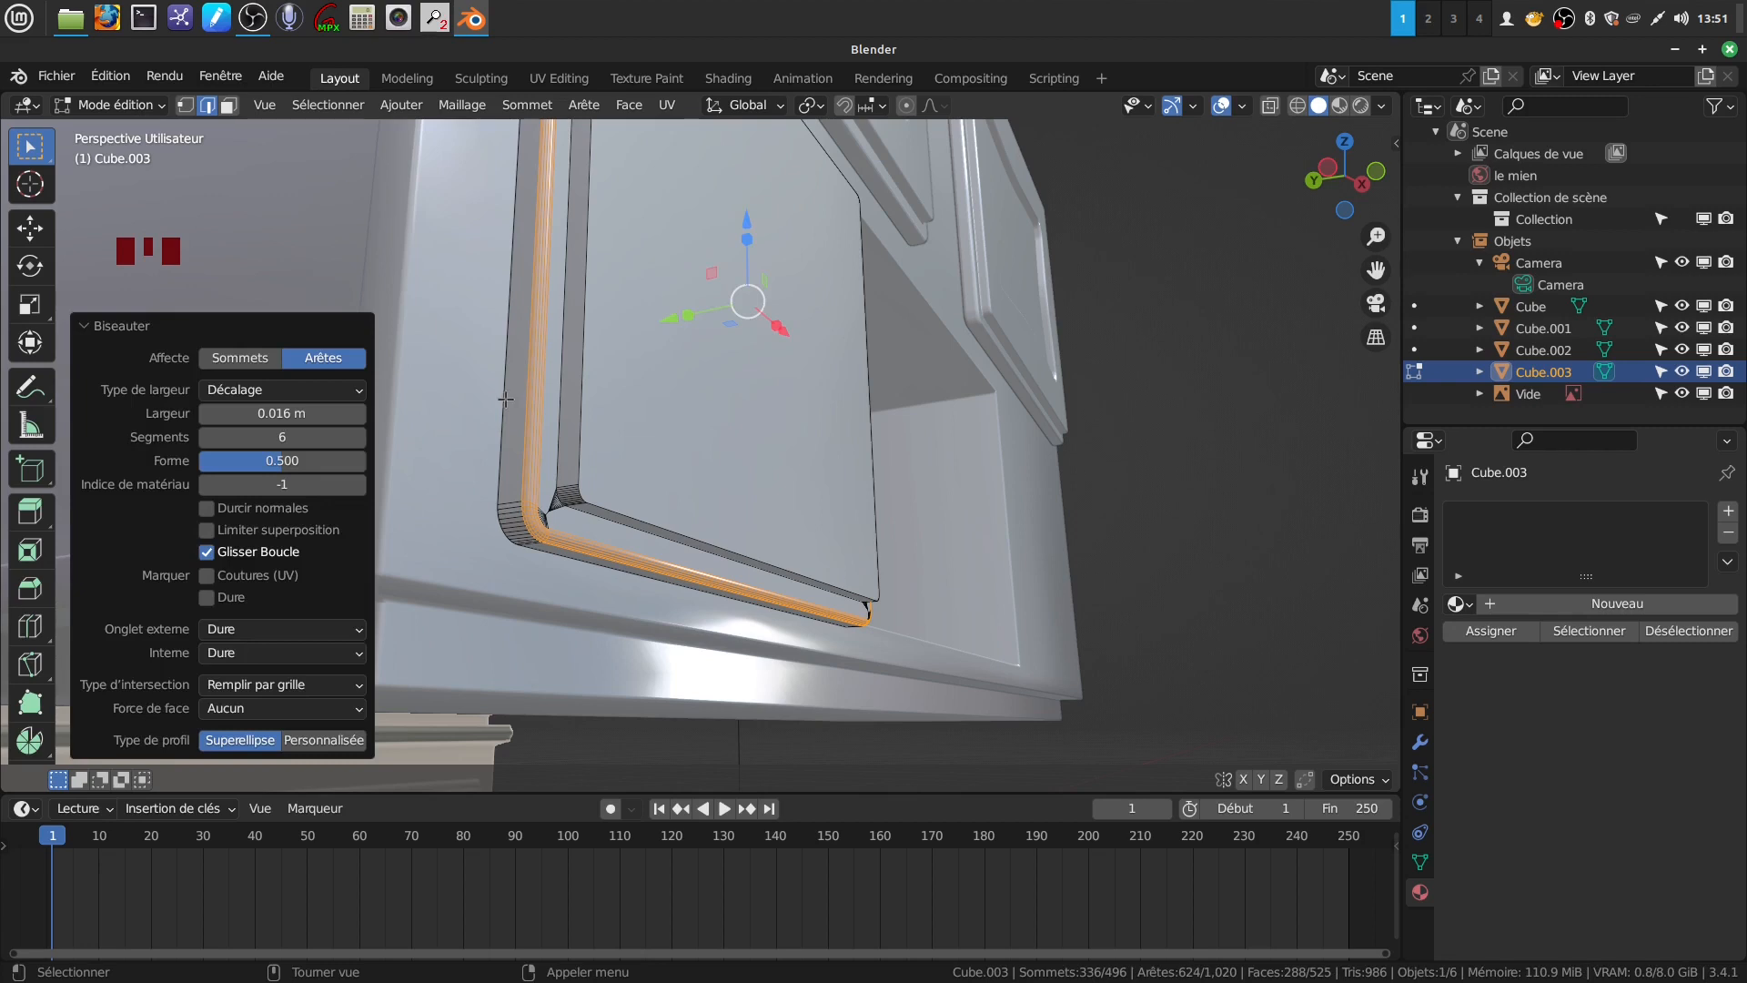
Bevel the door's rear outer edge loop with a width of about 0.00572 m and 3 segments
alt+click(505, 398)
middle_drag(505, 399, 601, 418)
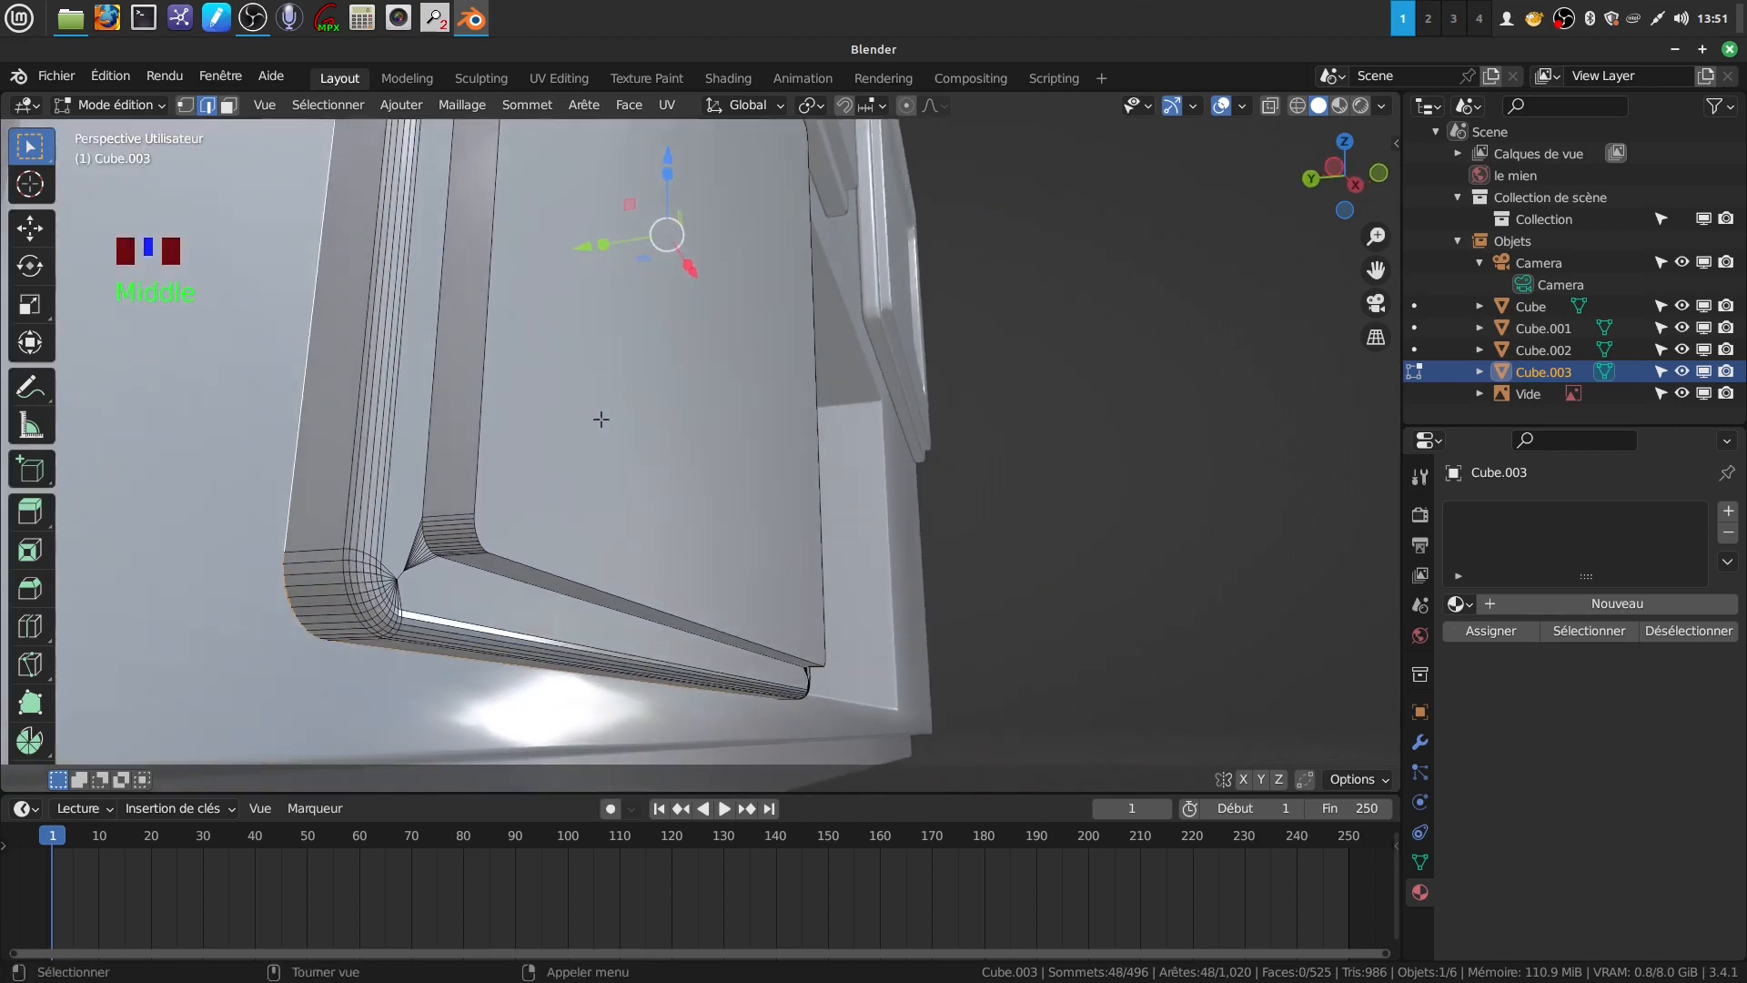
key(ctrl+b)
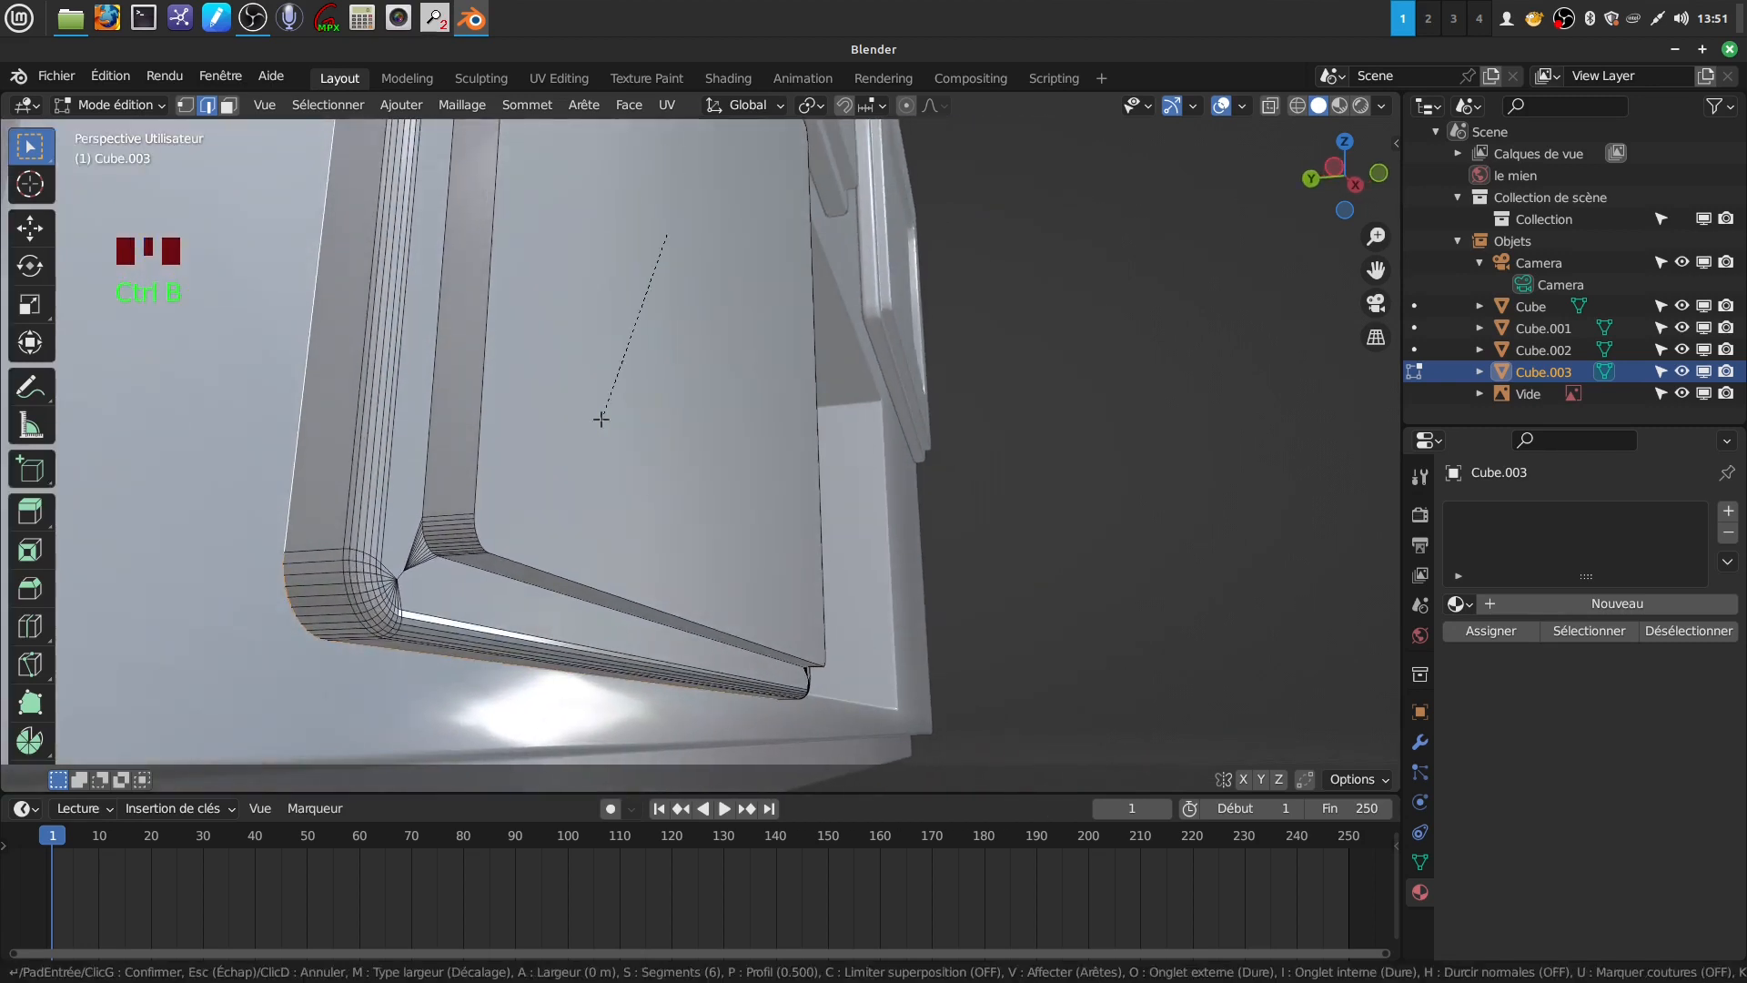
click(602, 428)
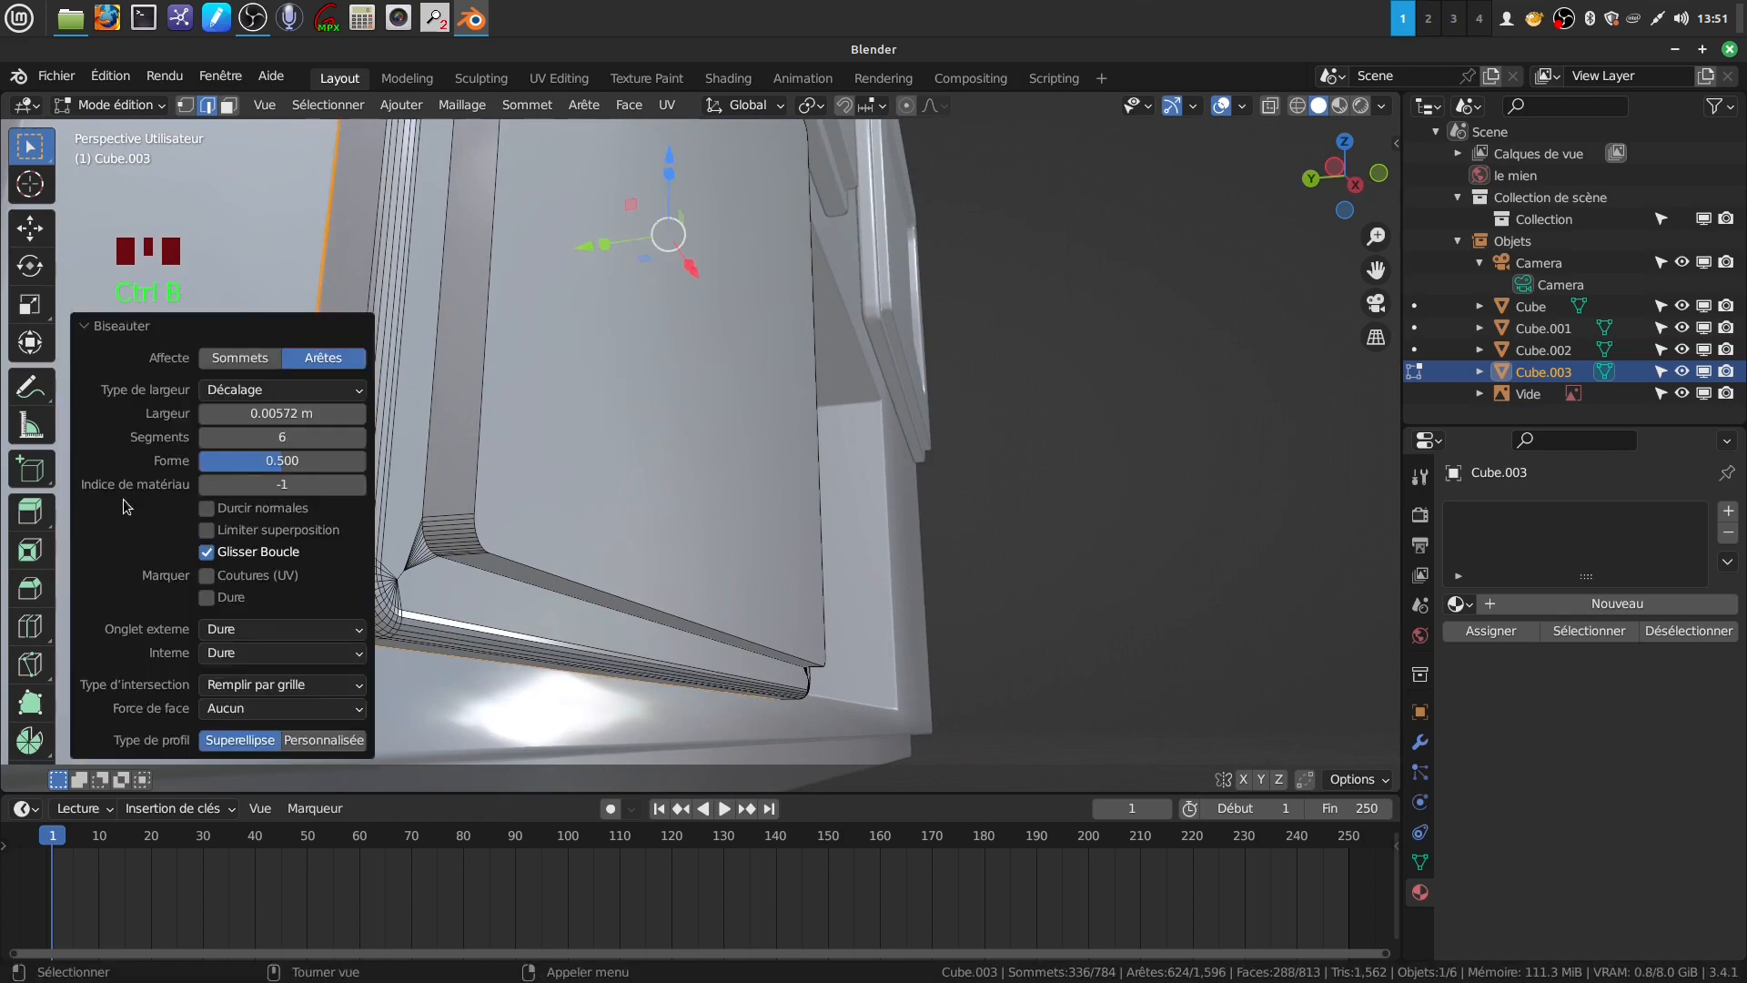
click(207, 437)
click(206, 437)
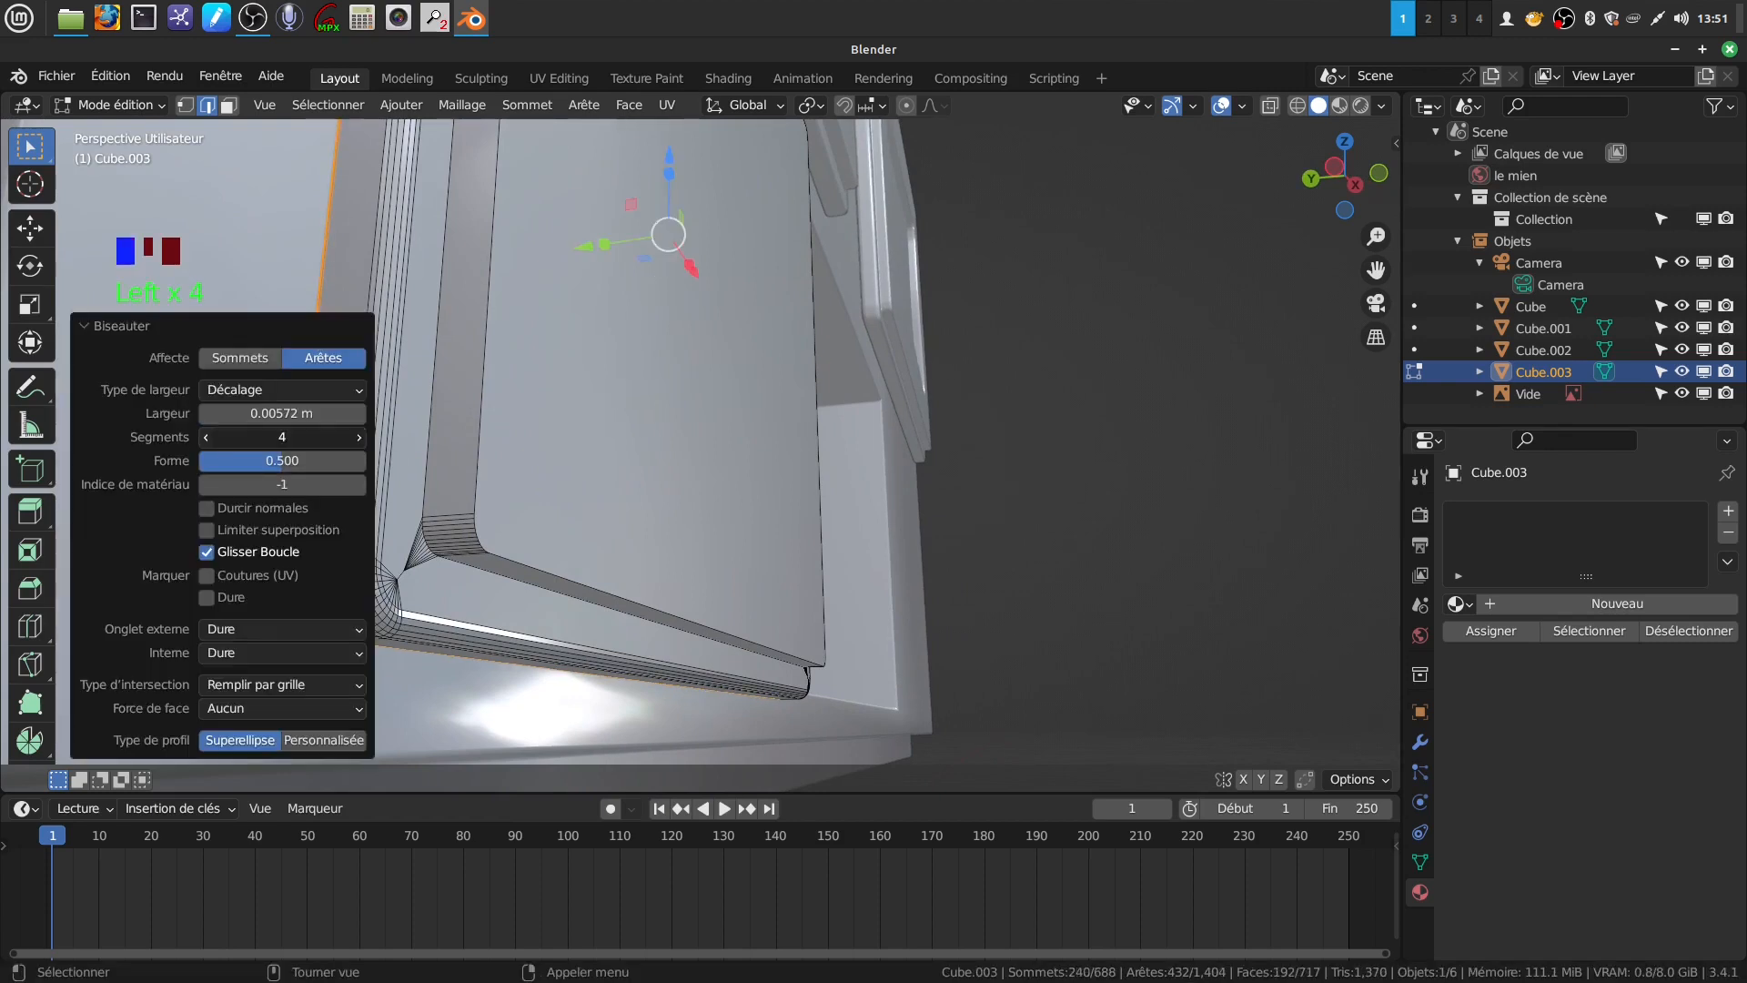
click(207, 438)
Bevel the edge loop where the raised panel meets the door face, about 0.00562 m wide with 3 segments
scroll(637, 437, down, 7)
middle_drag(628, 445, 677, 423)
scroll(659, 440, up, 3)
middle_drag(601, 487, 636, 470)
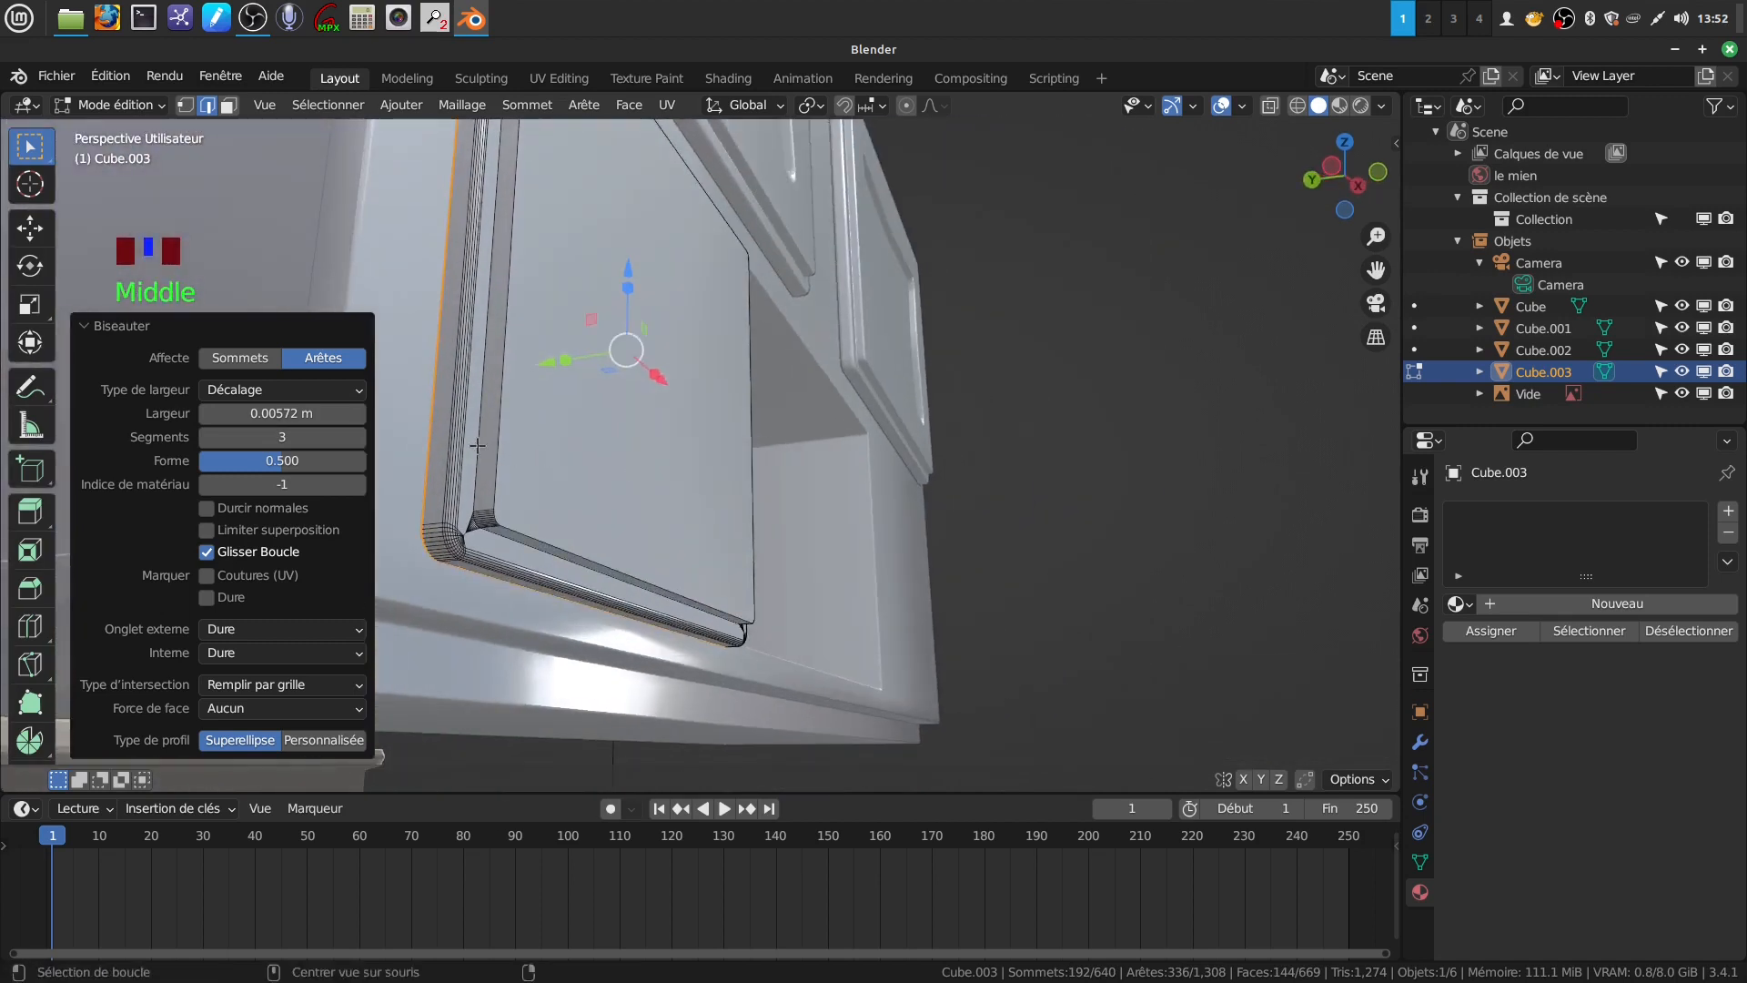
alt+click(499, 478)
scroll(516, 491, up, 3)
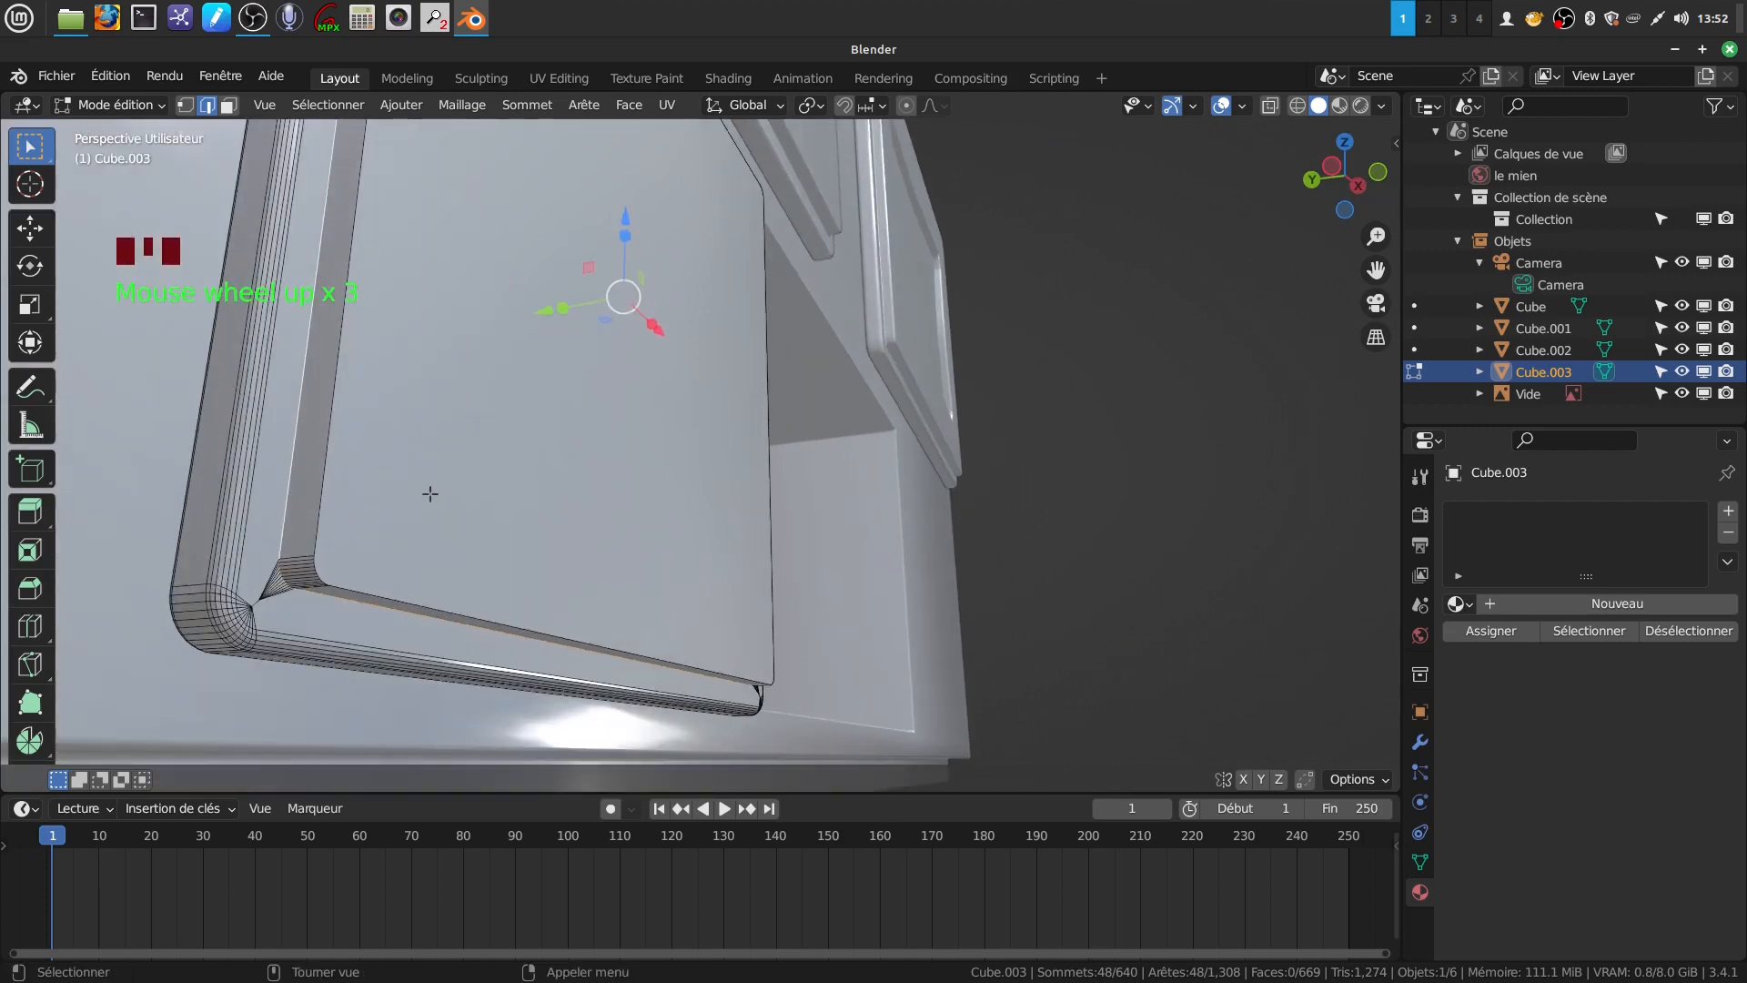
key(ctrl+b)
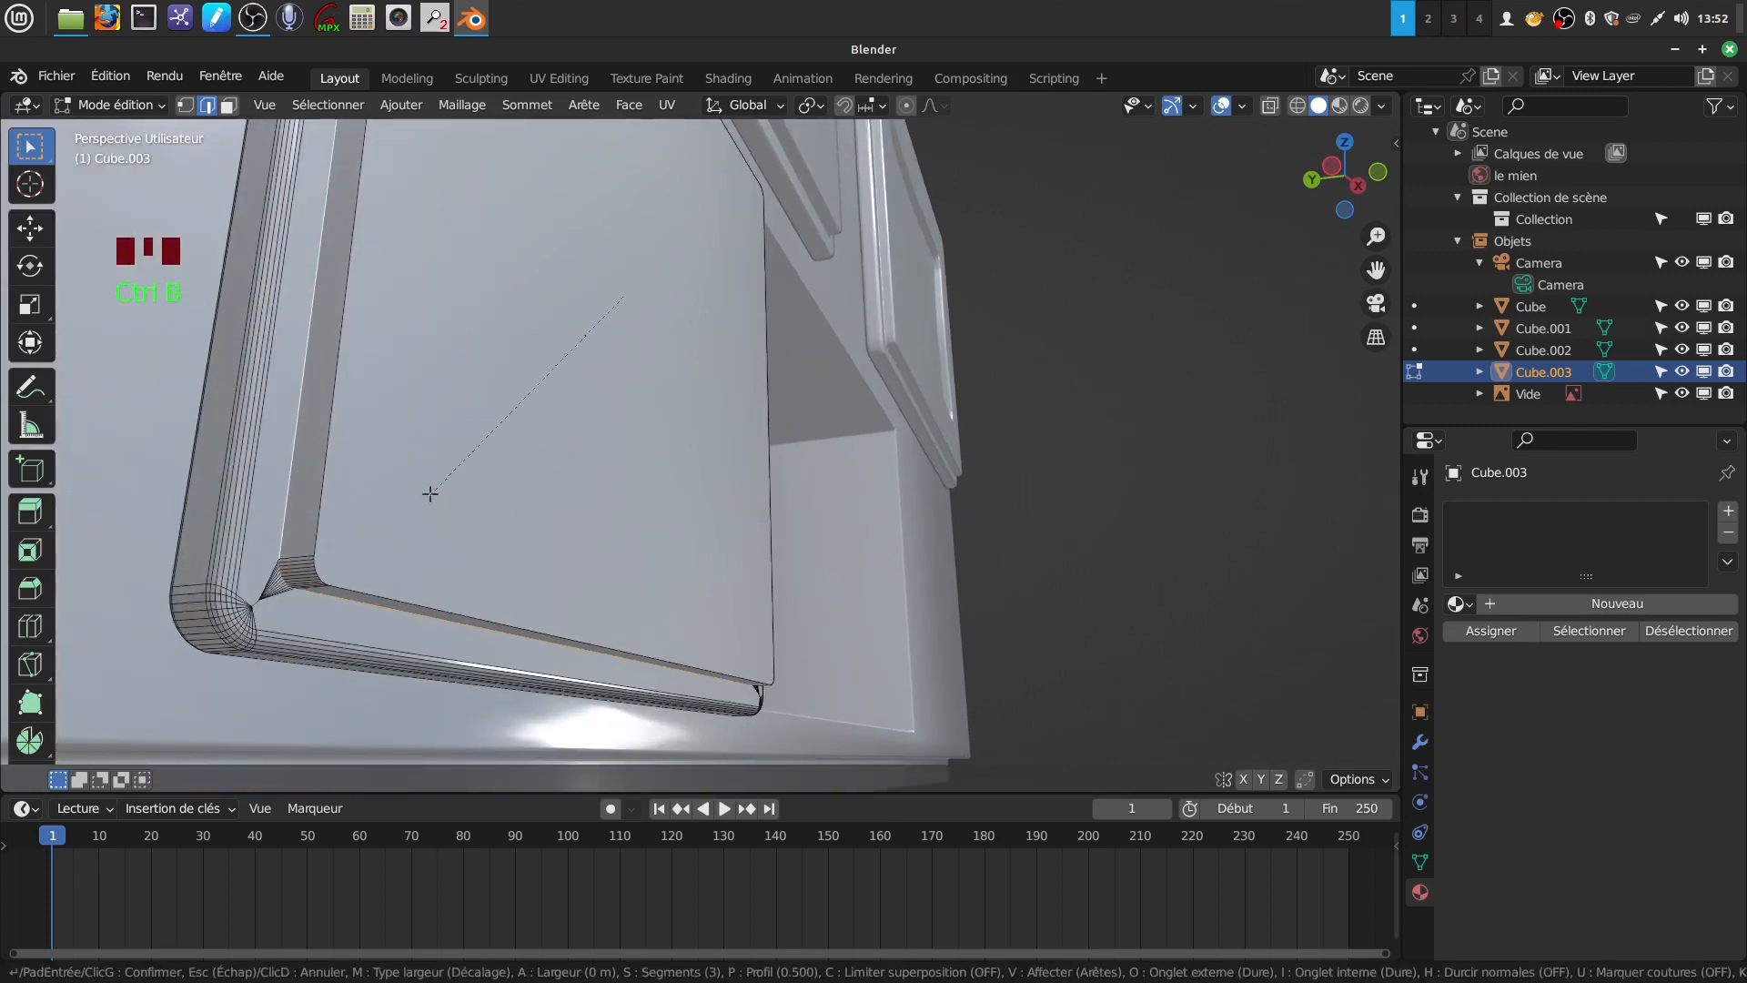
click(428, 503)
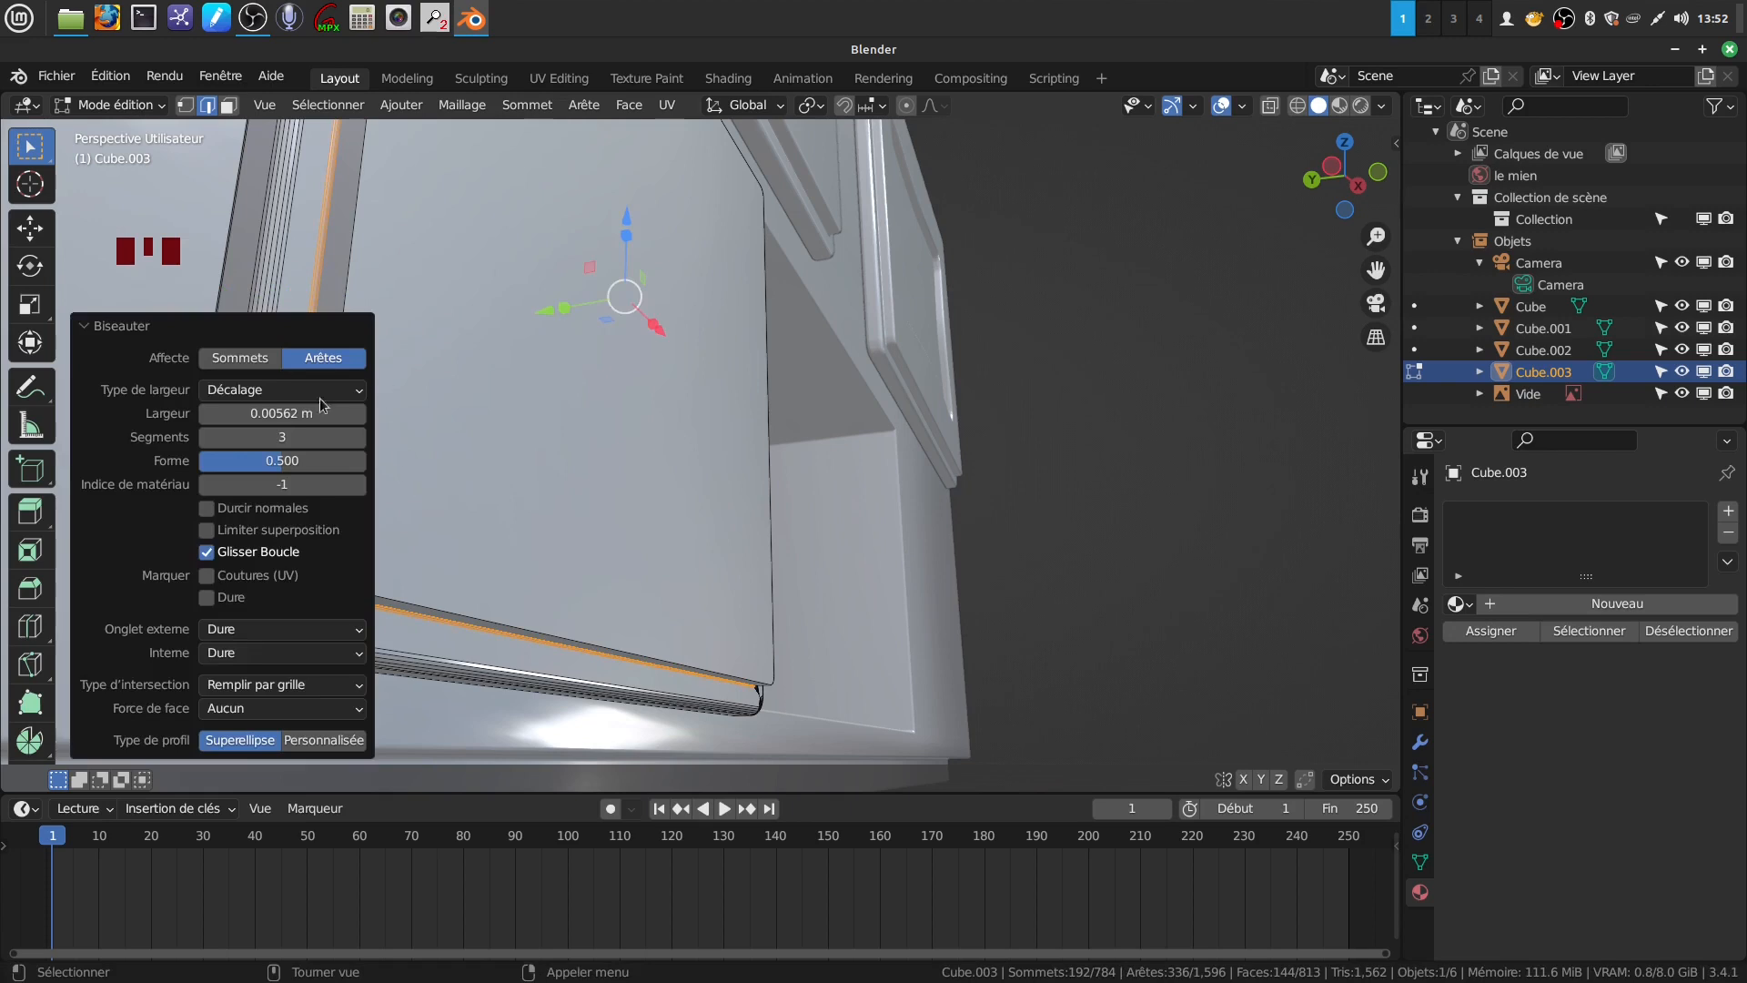
Bevel the raised panel's front edge loop about 0.0175 m wide with 3 segments and return to Object Mode
scroll(903, 495, down, 2)
scroll(727, 531, up, 3)
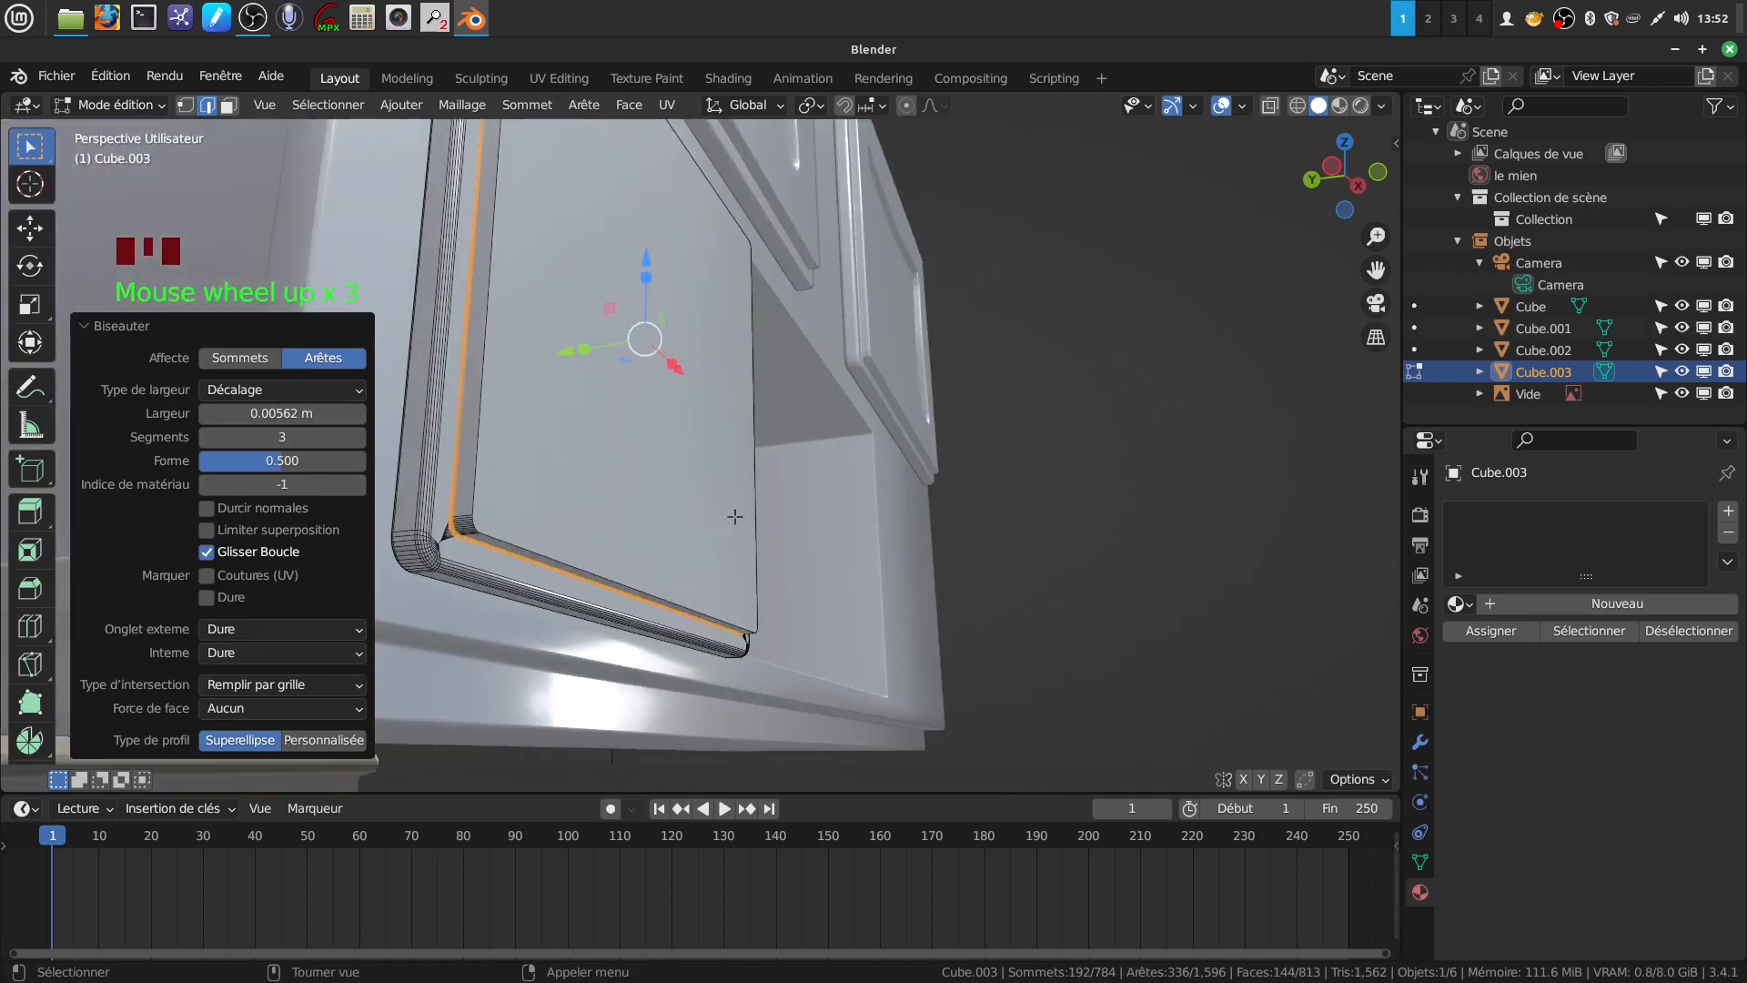
alt+click(567, 557)
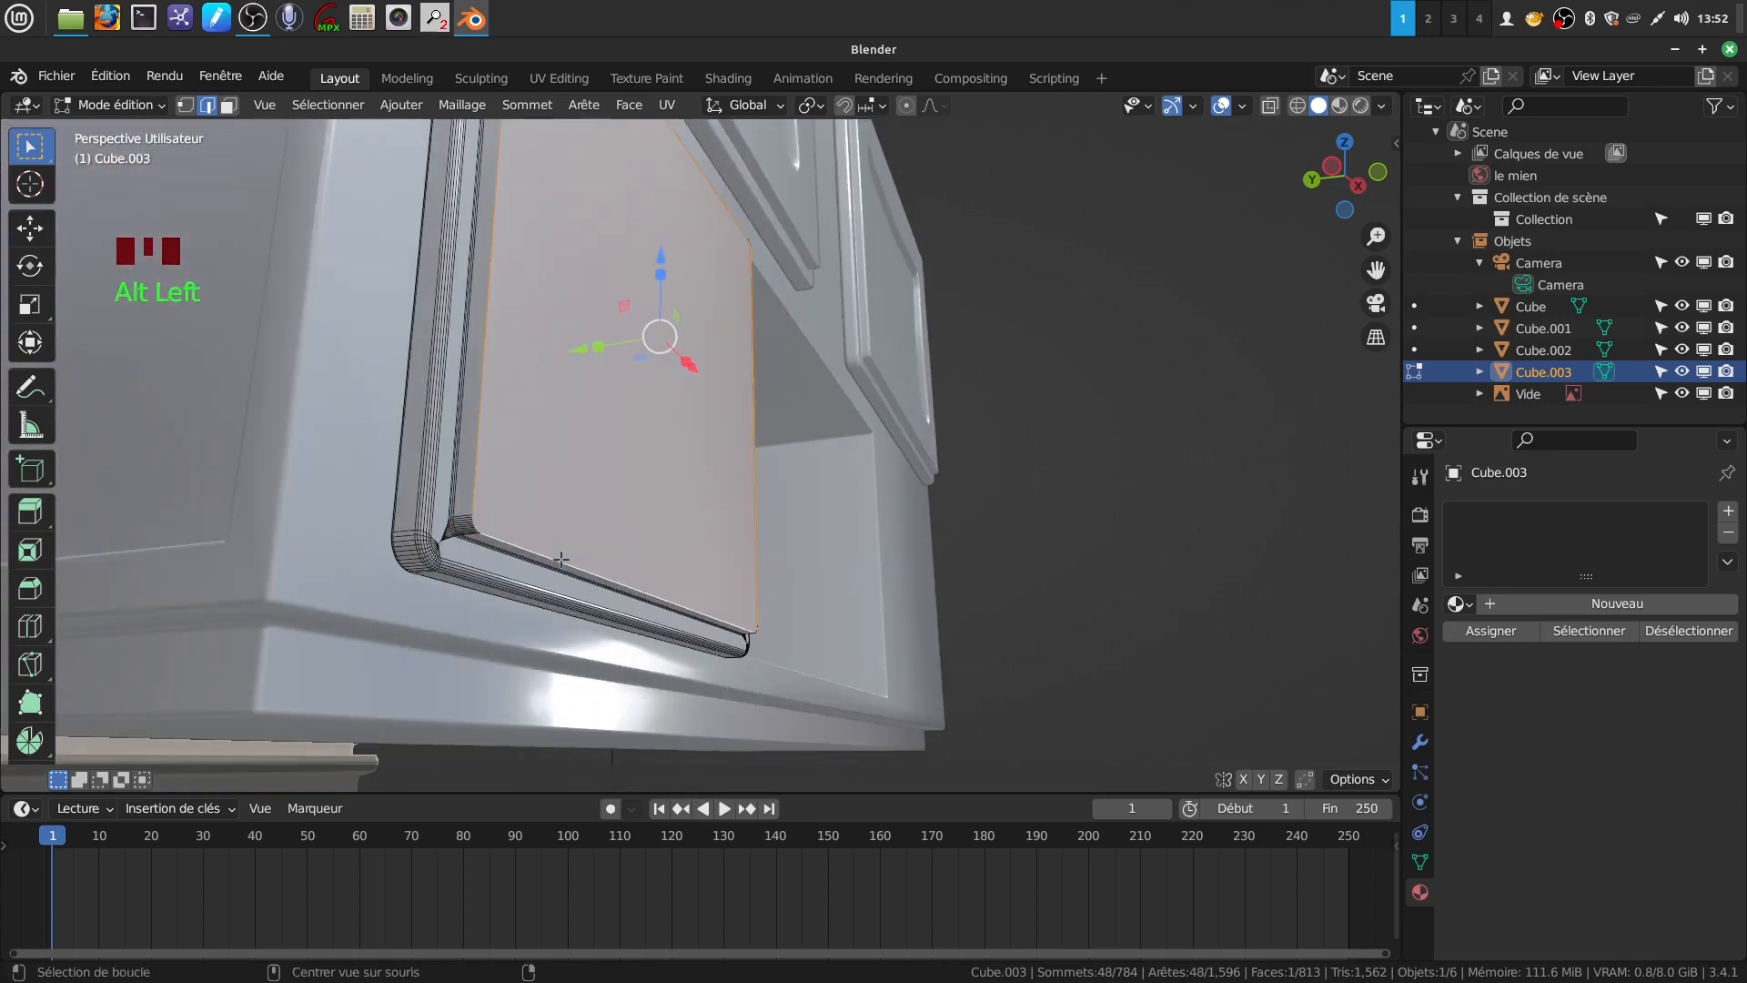
key(ctrl+b)
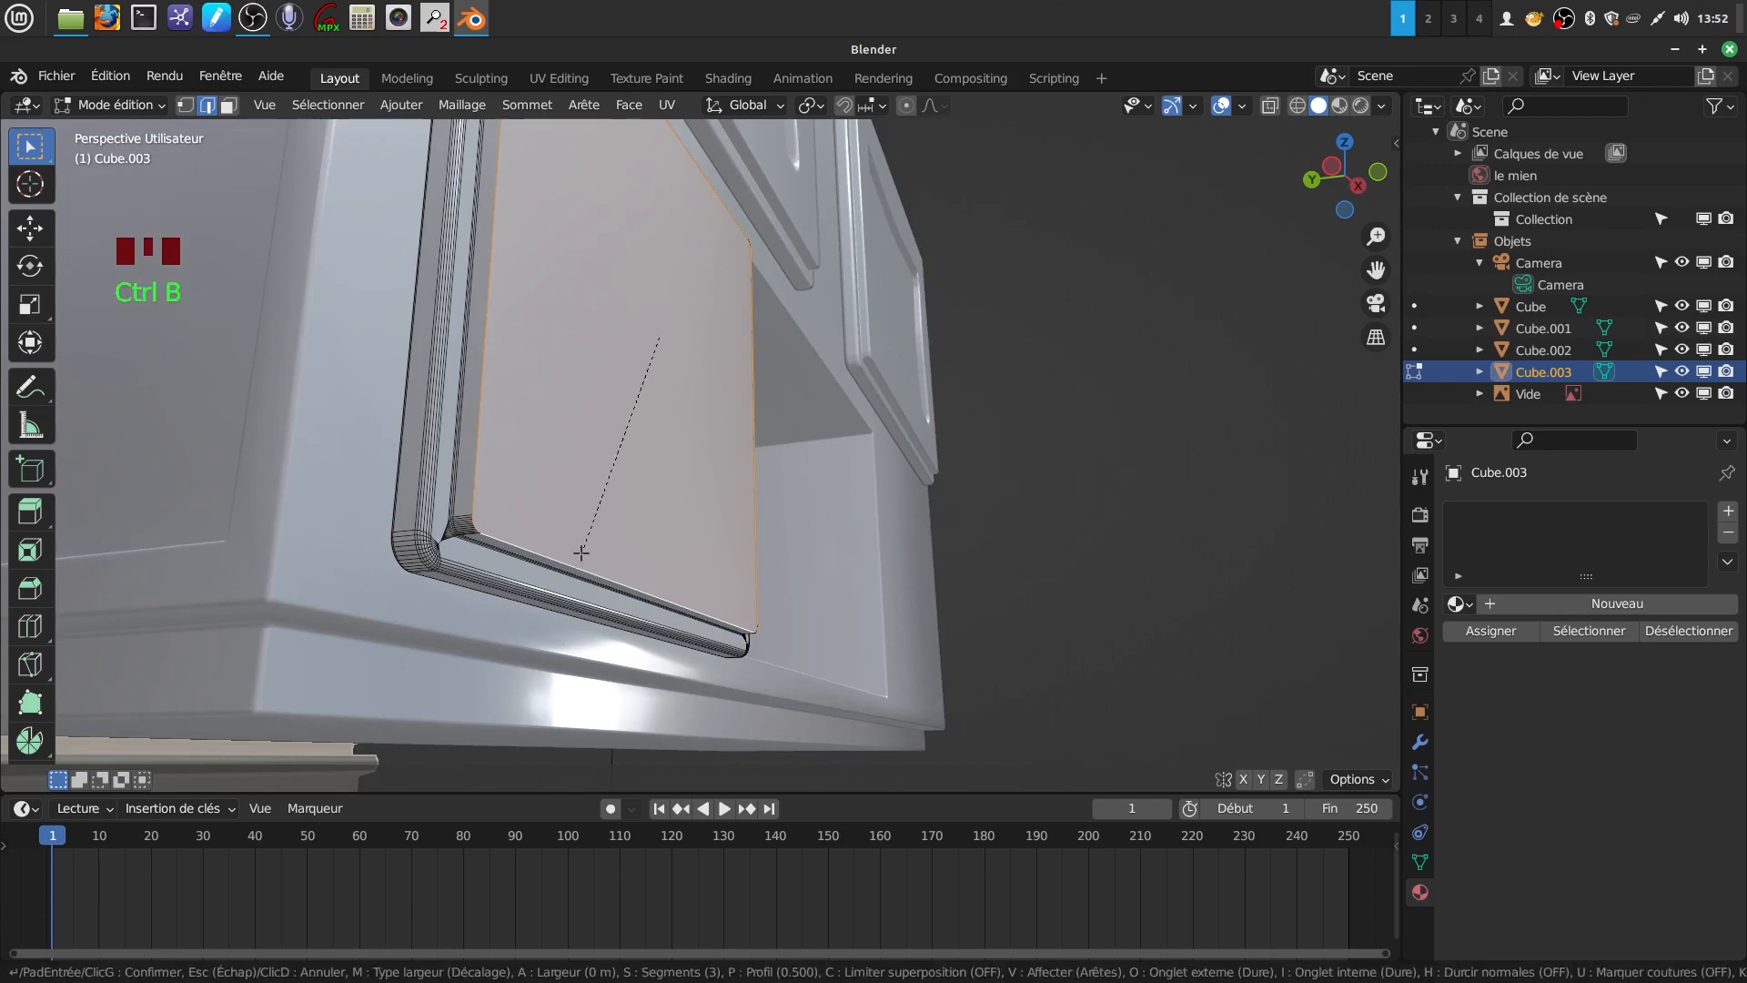
click(580, 562)
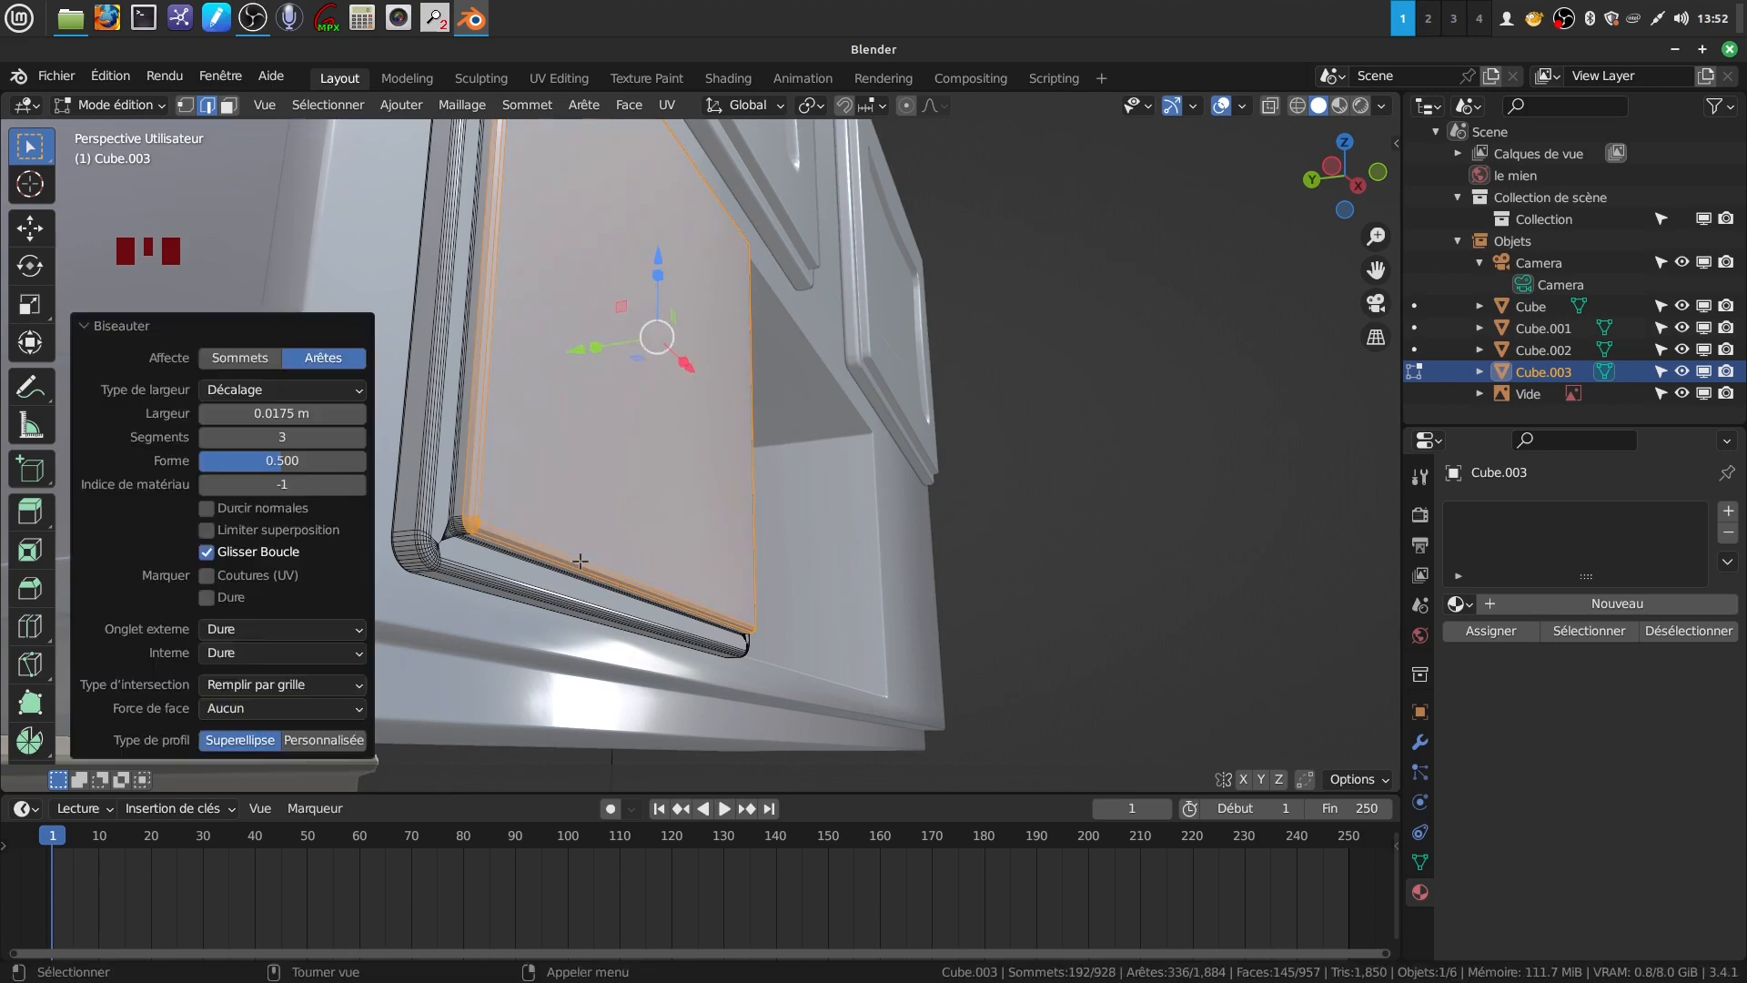
scroll(628, 545, down, 4)
middle_drag(748, 539, 816, 569)
scroll(701, 564, down, 3)
key(Tab)
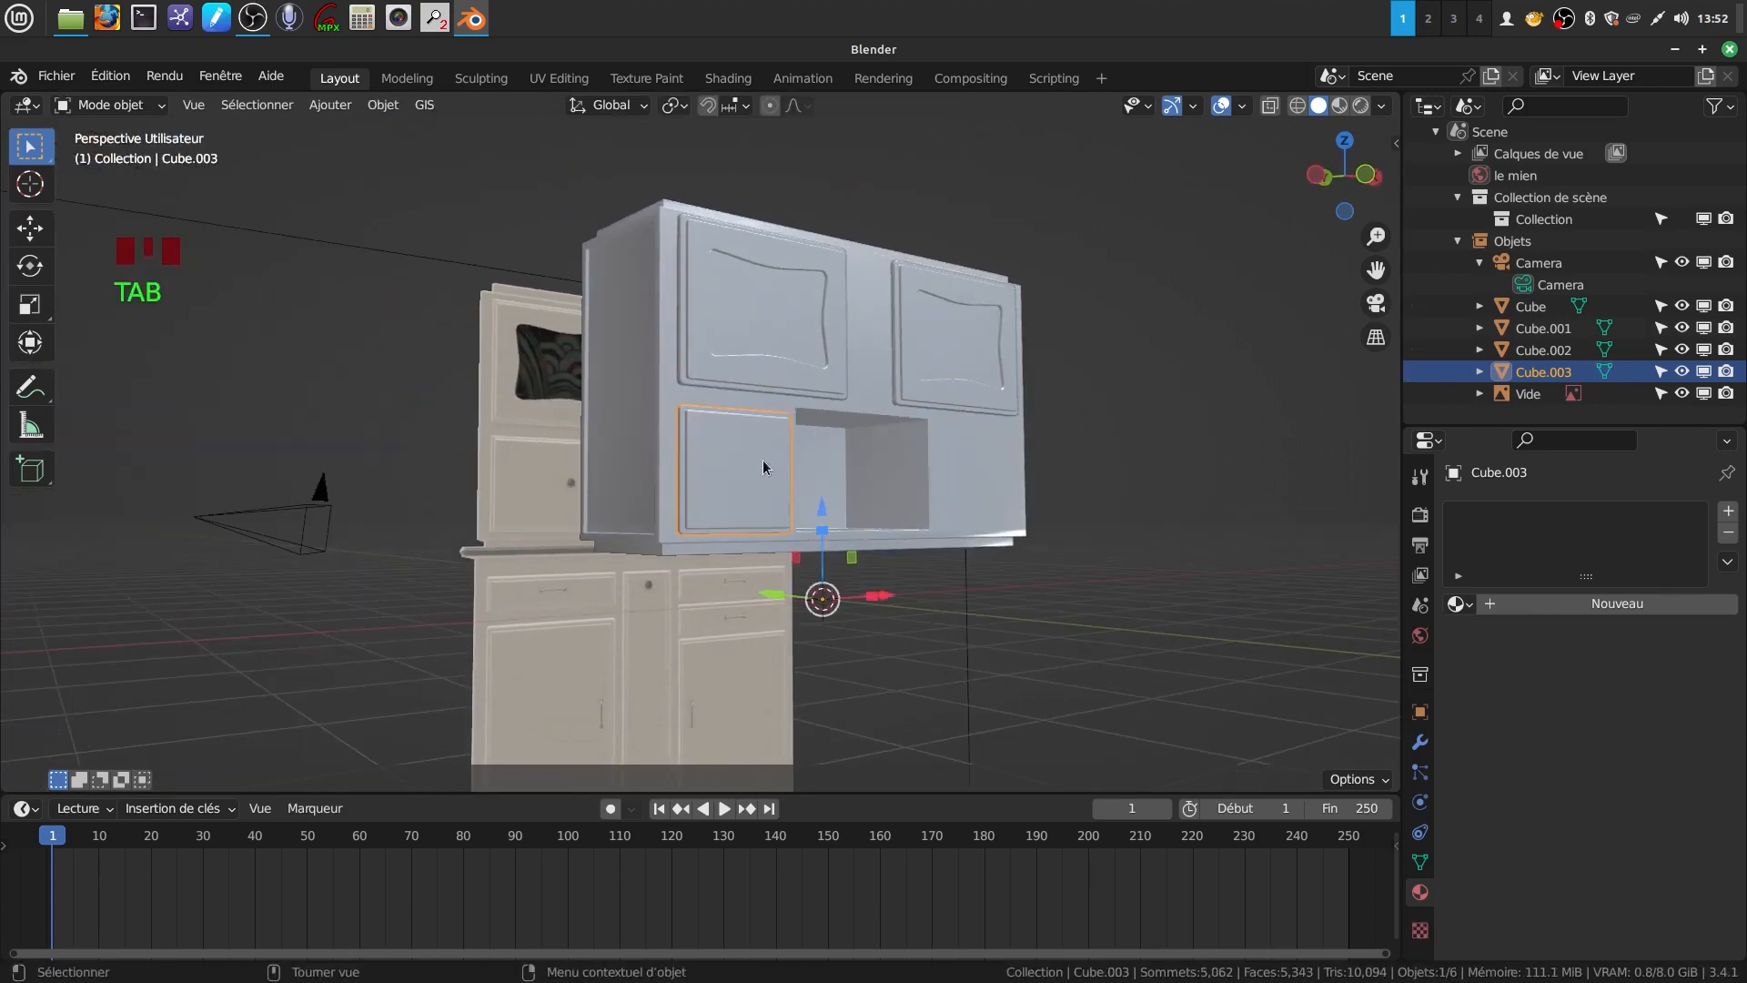
Assign the existing peinture material to the lower door and set the door's origin to its geometry
click(1459, 604)
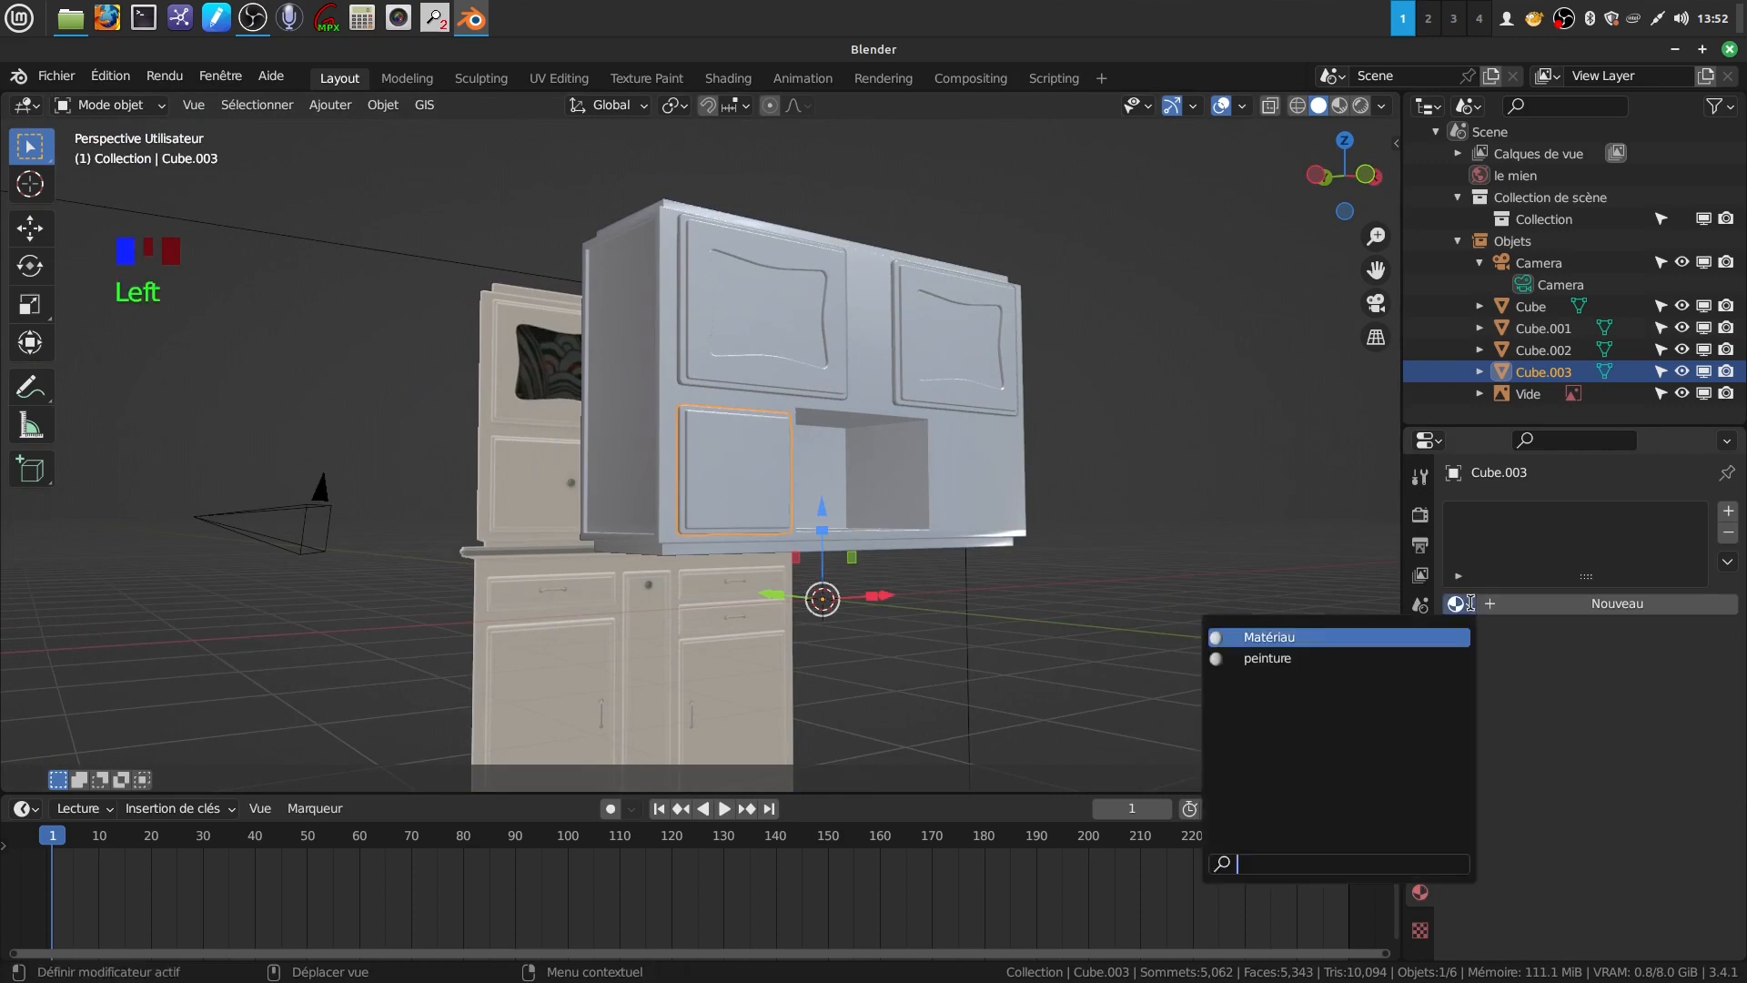
click(1369, 662)
shift+middle_drag(953, 572, 729, 471)
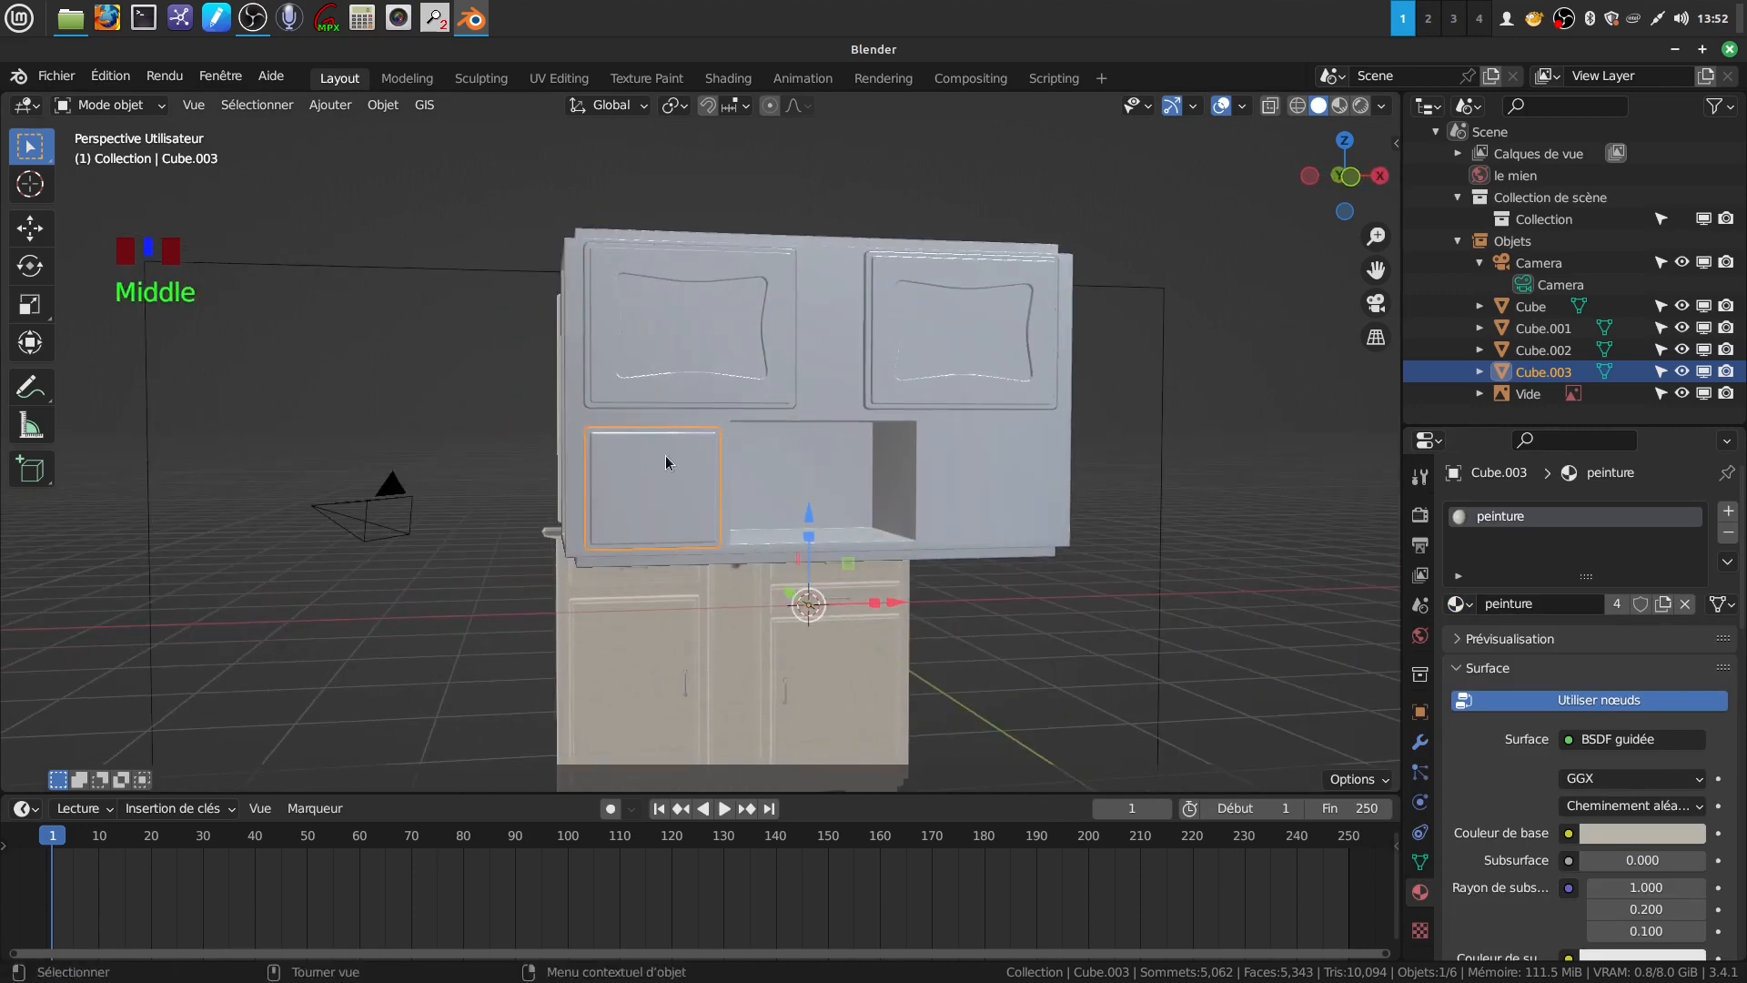
shift+middle_drag(946, 480, 763, 326)
key(KP_1)
scroll(810, 455, up, 1)
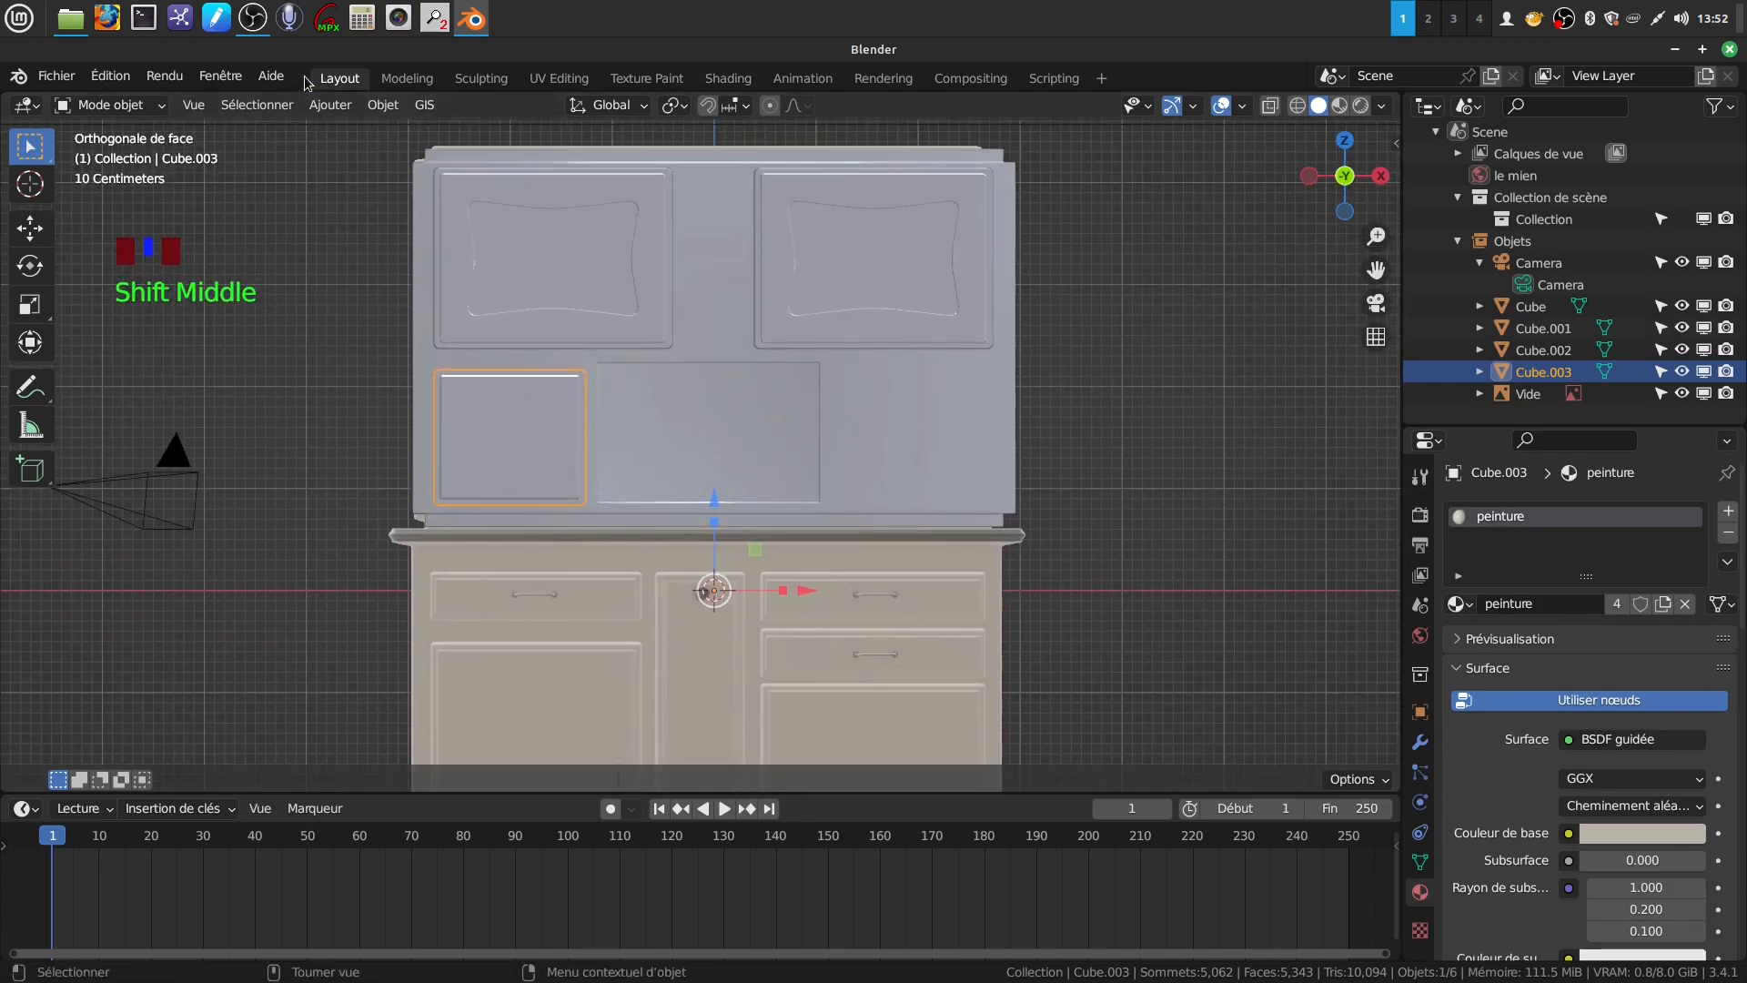
click(330, 105)
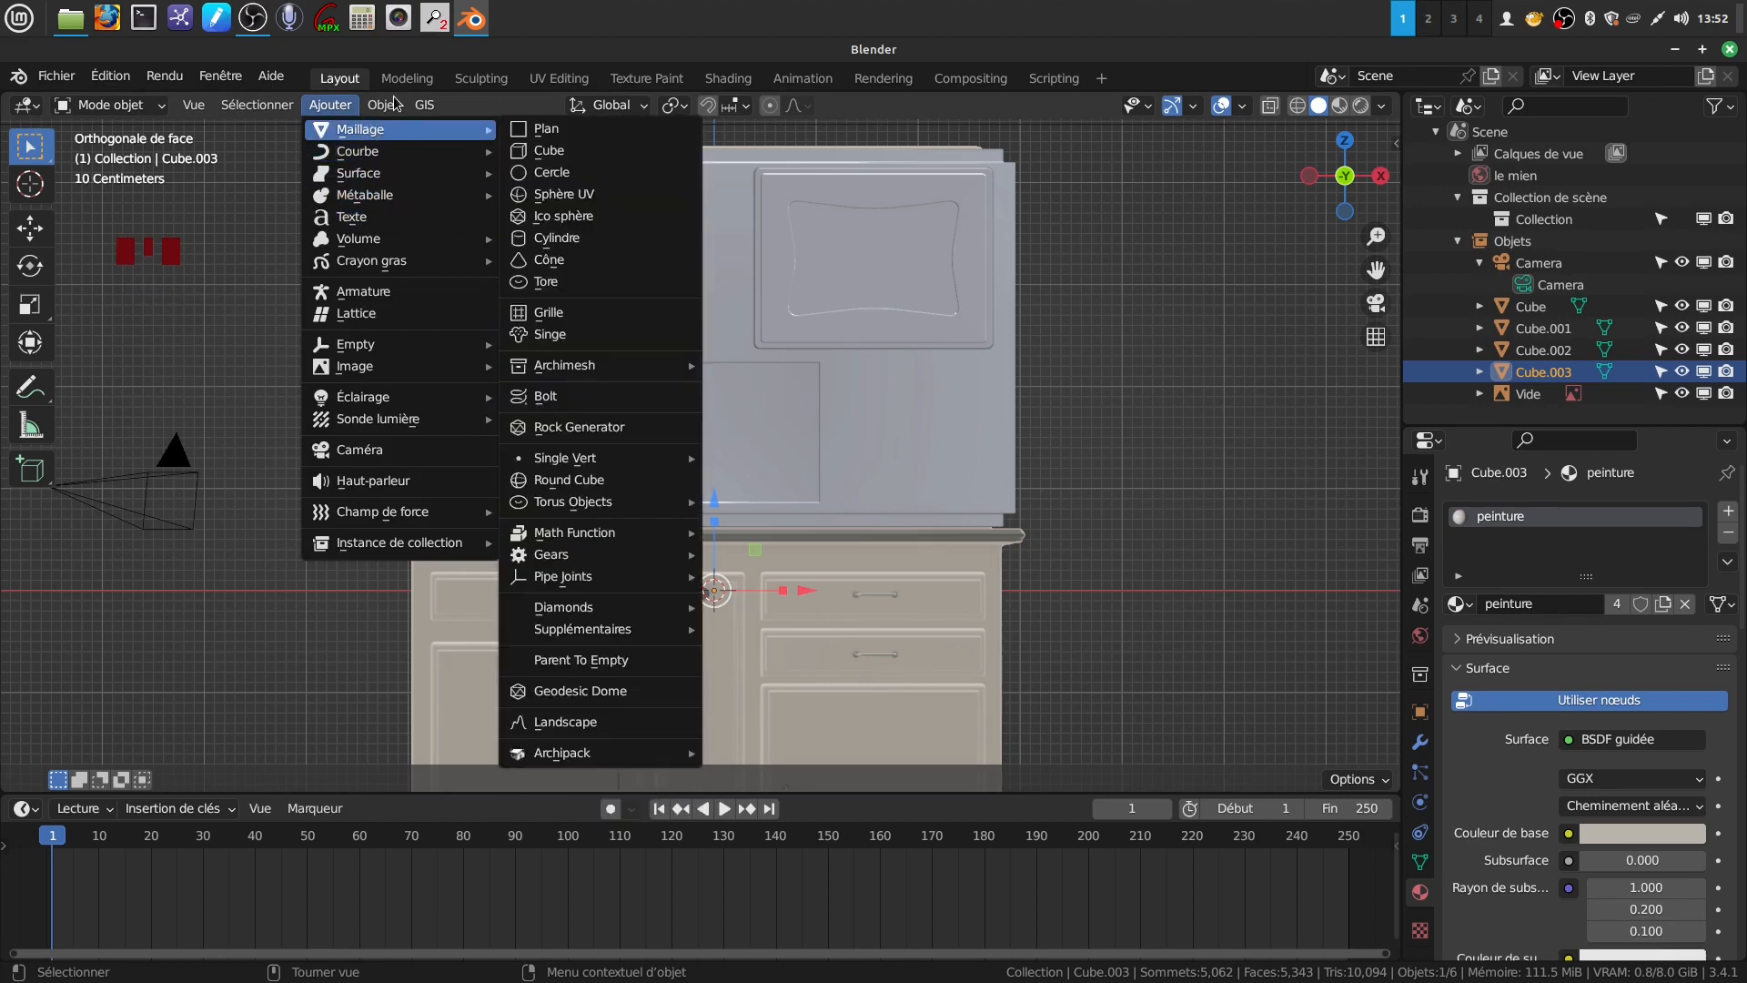
mouse_move(383, 105)
mouse_move(510, 151)
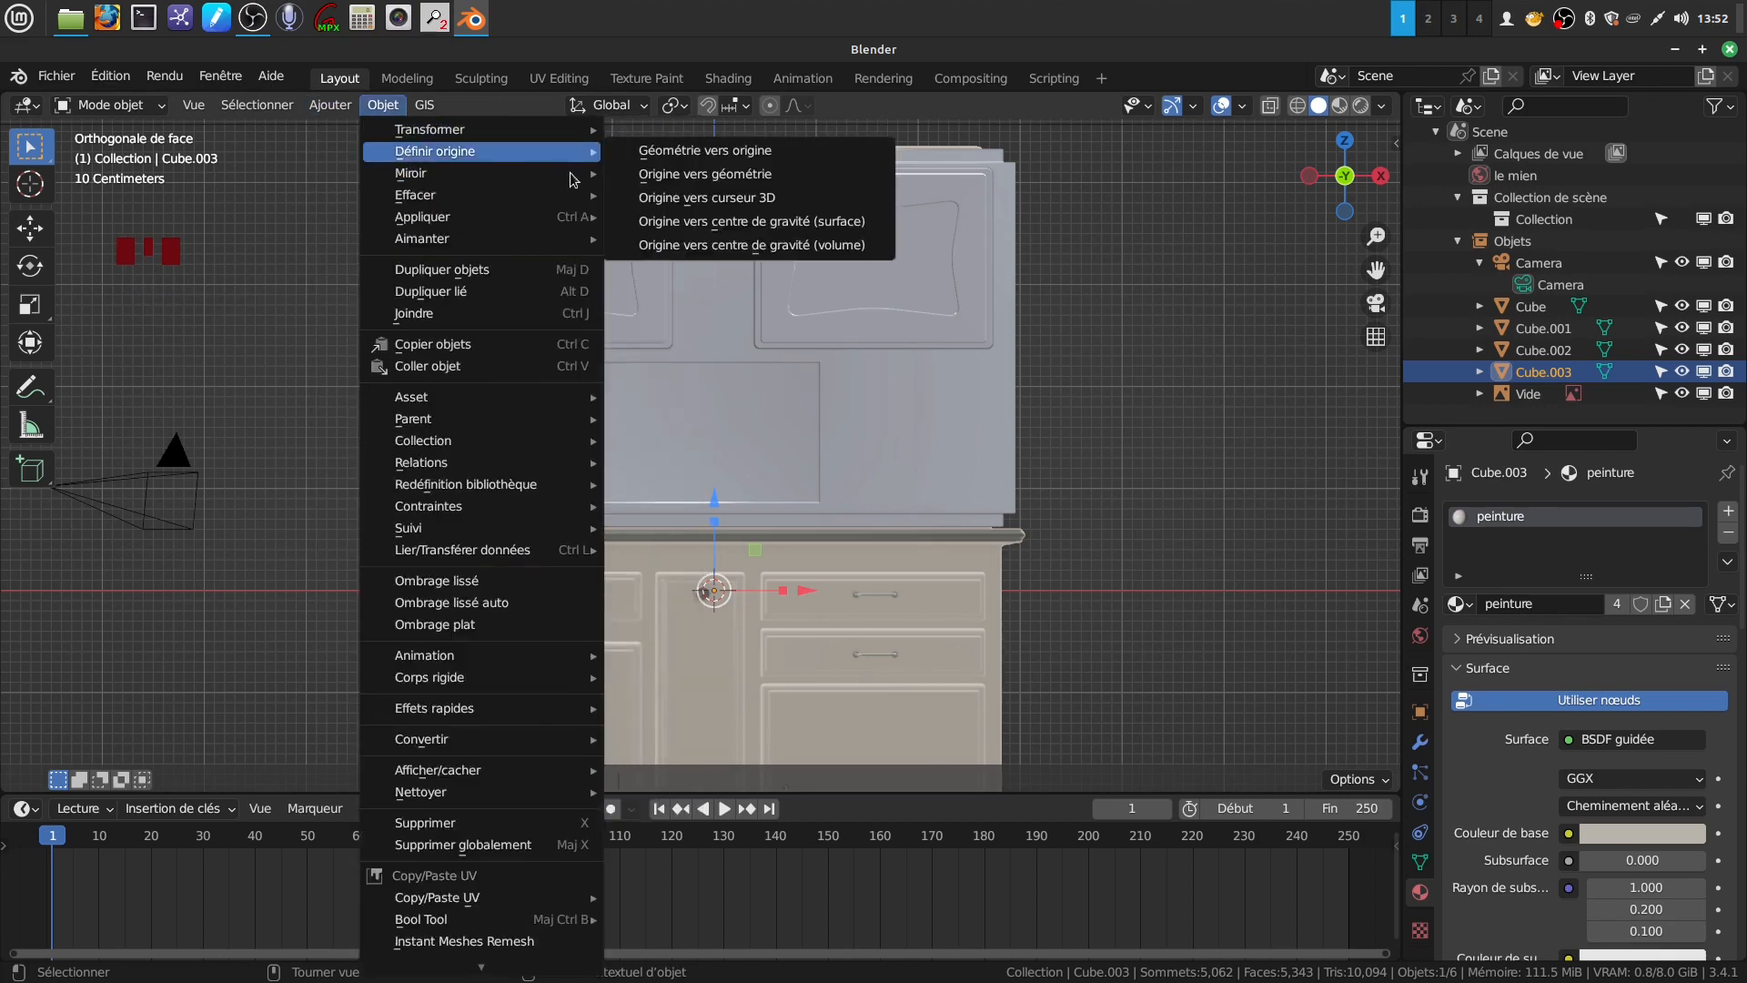
click(662, 176)
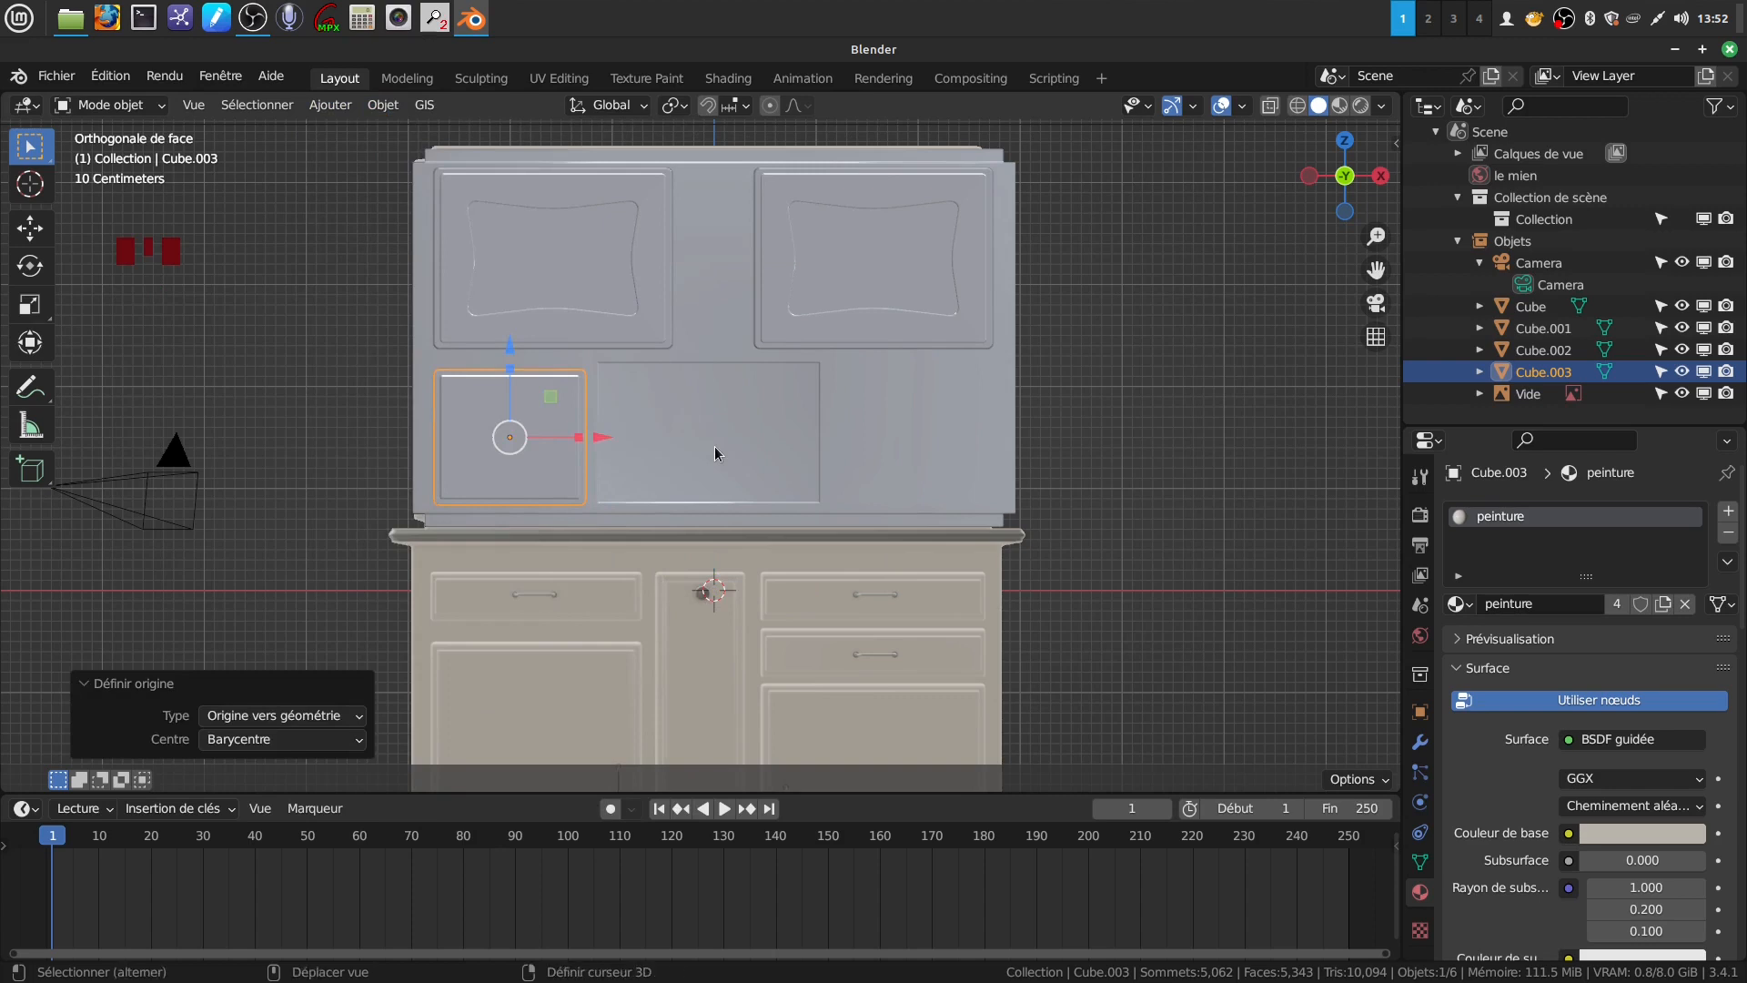
Duplicate the lower door and move the copy about 3.99 m along X to the opposite side of the open niche
scroll(714, 453, up, 2)
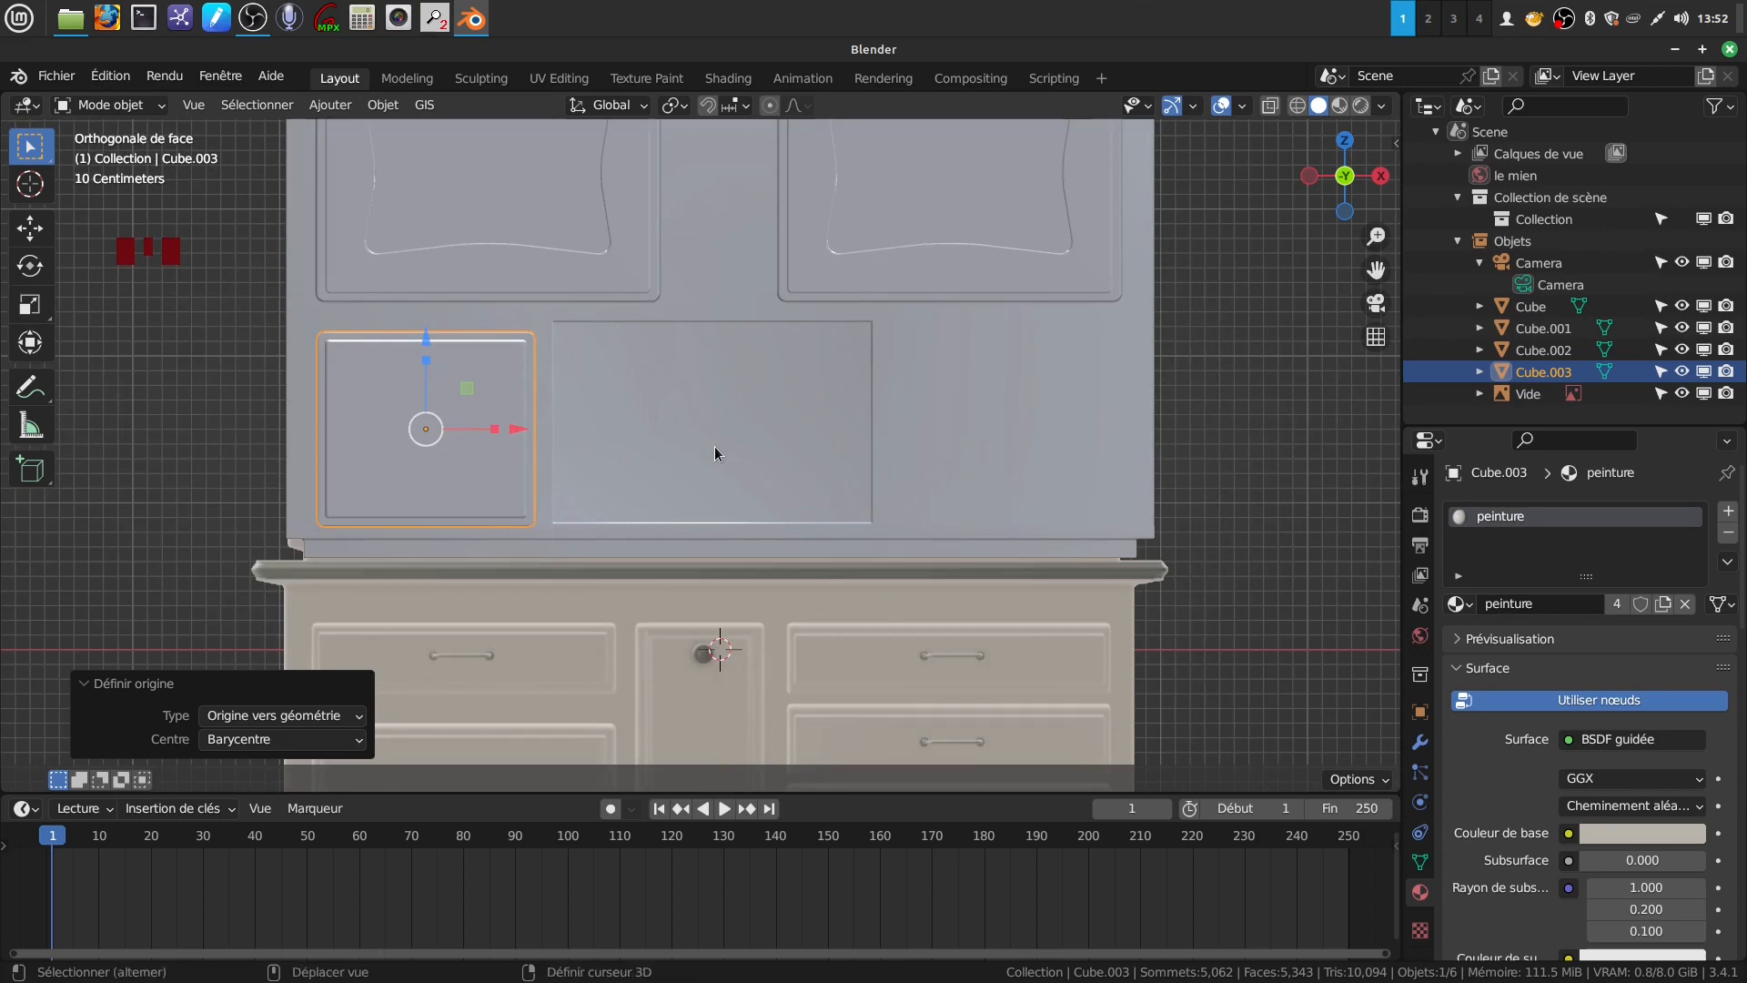
key(shift+d)
right_click(716, 448)
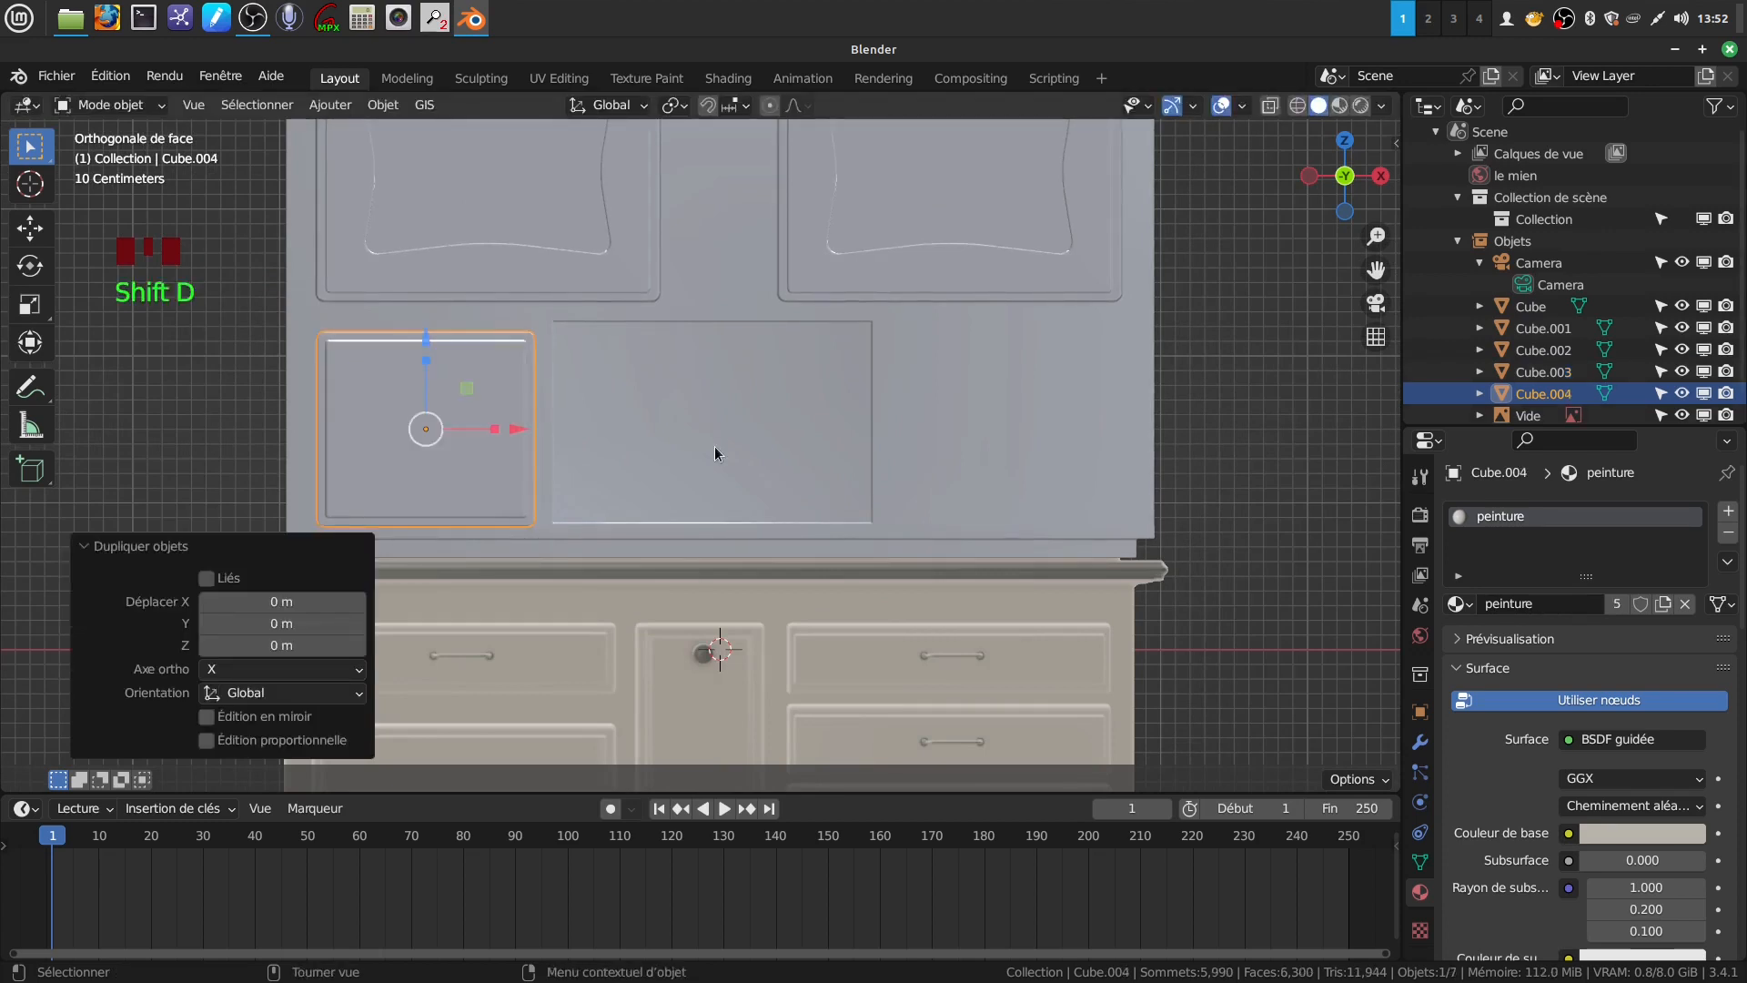
drag(535, 430, 1107, 415)
right_click(1107, 414)
drag(515, 429, 1116, 412)
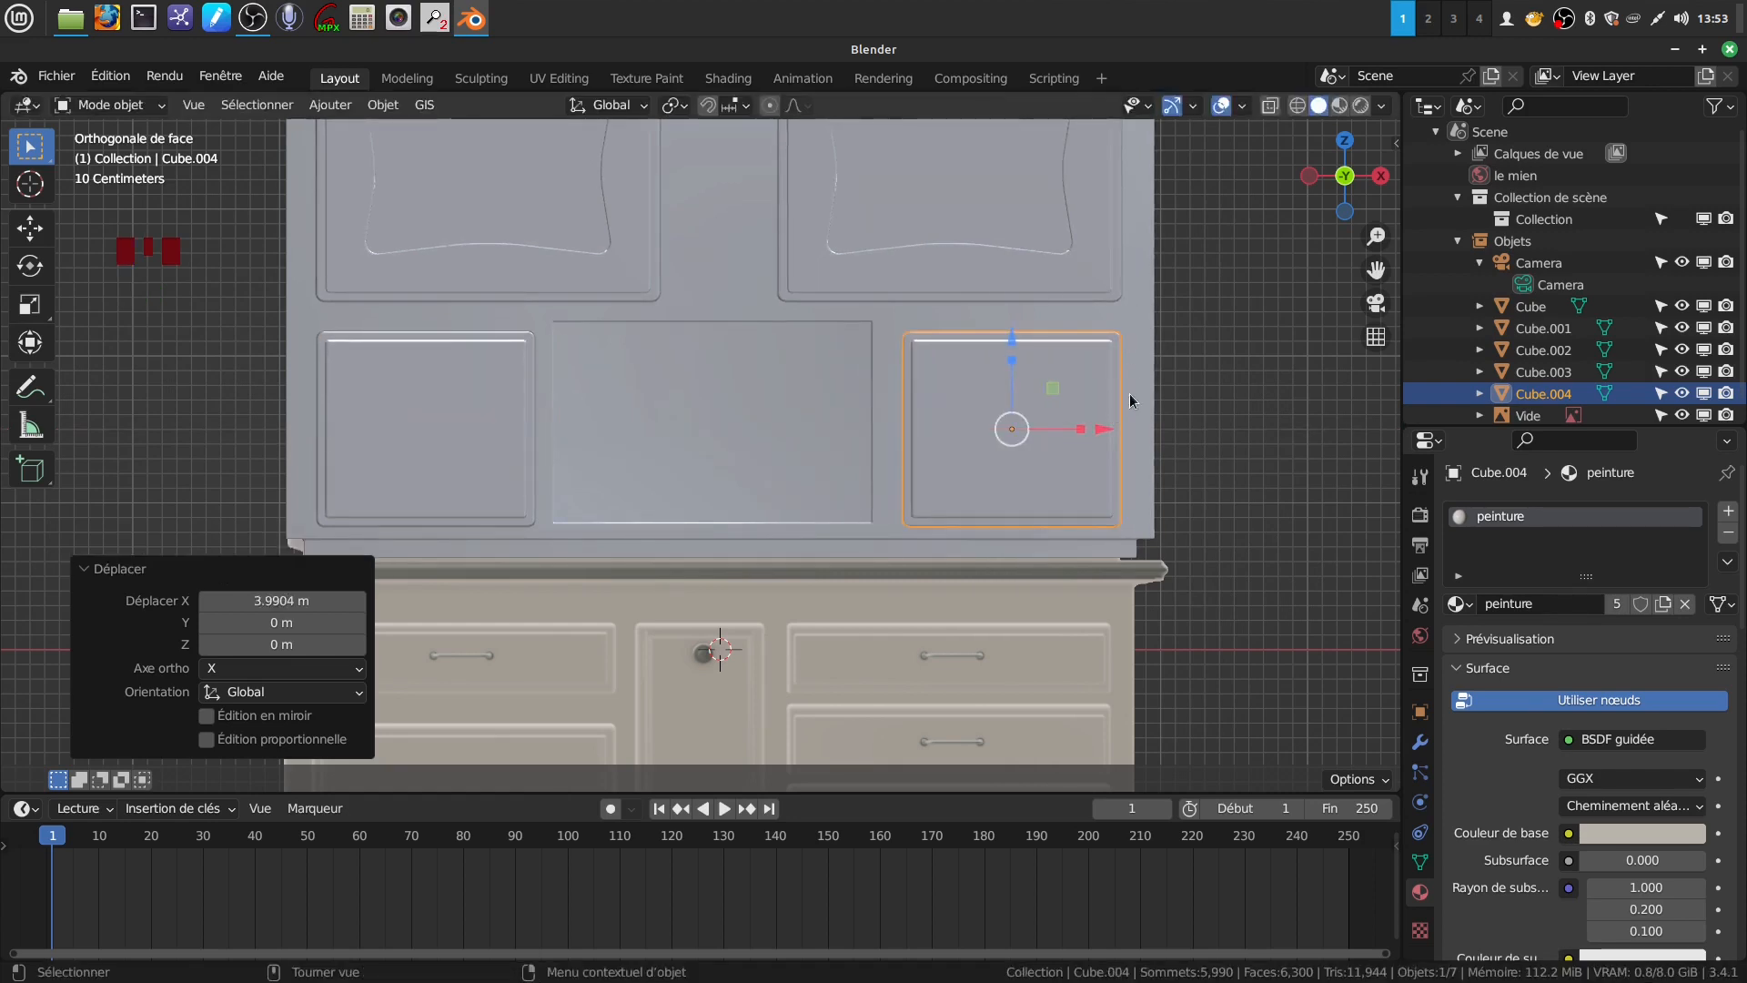
Shift the duplicated door about -0.0086 m along X to align it with the upper panel's edge, and deselect it
middle_drag(1181, 384, 780, 420)
key(KP_1)
scroll(1147, 382, up, 3)
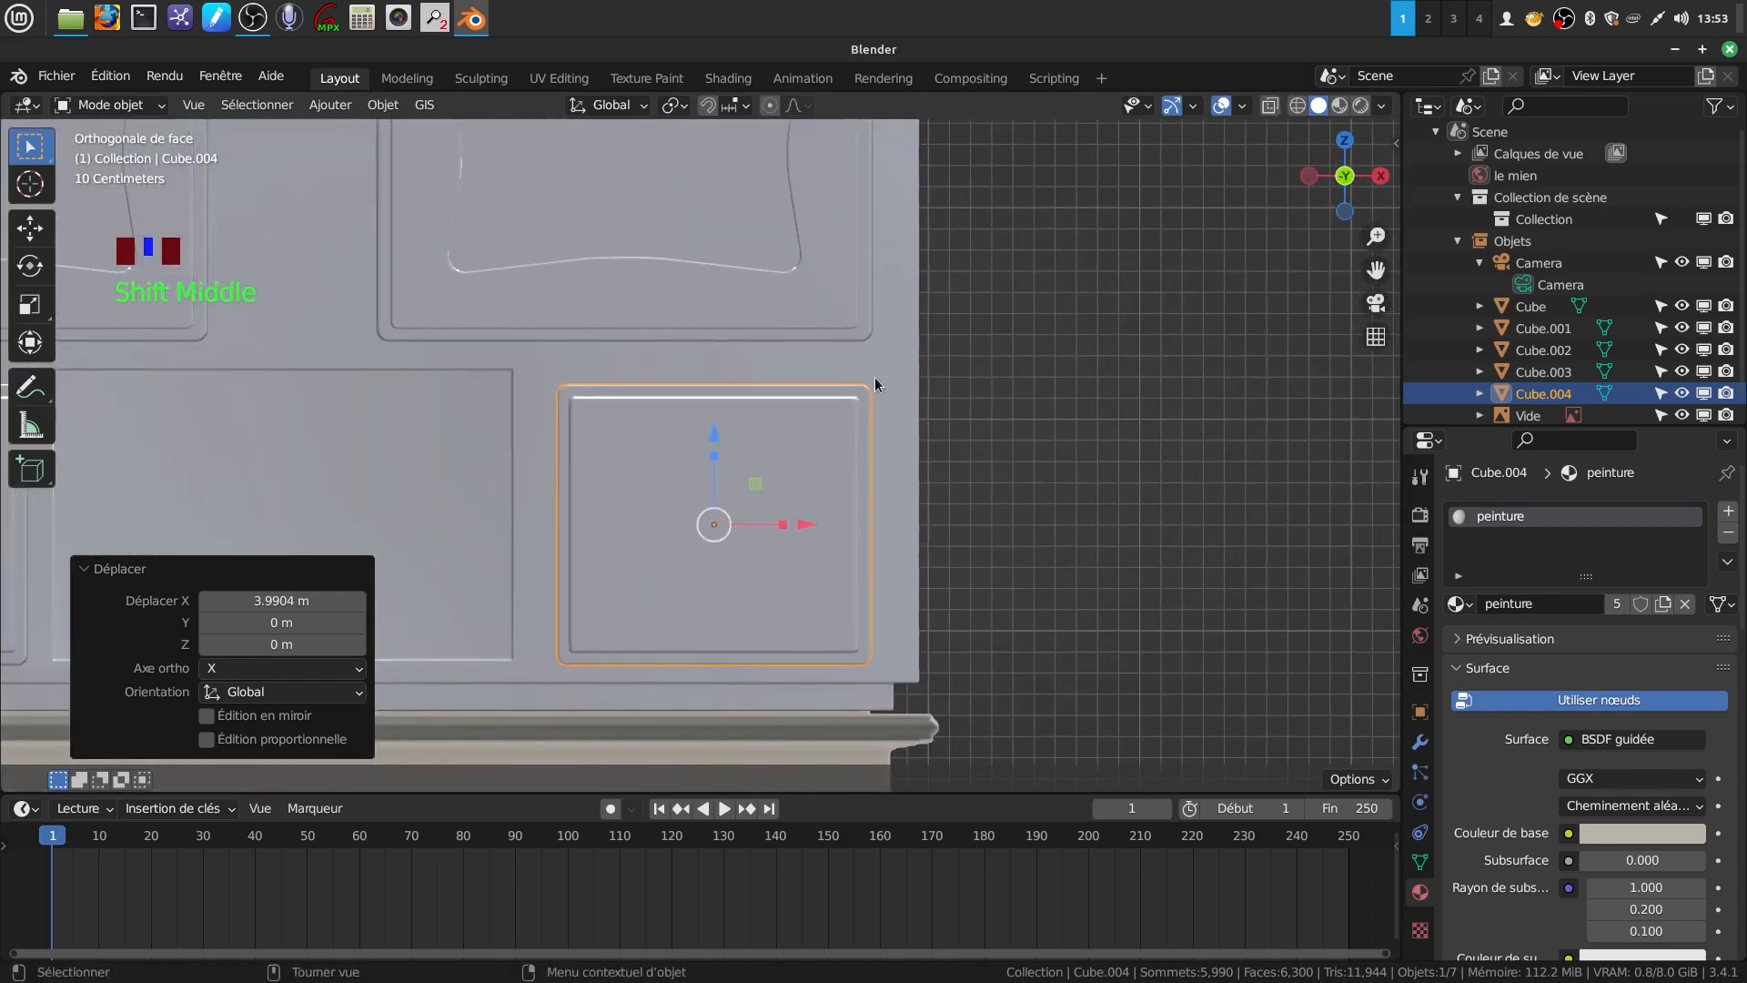
drag(808, 523, 807, 525)
scroll(883, 539, down, 4)
shift+middle_drag(790, 554, 1107, 478)
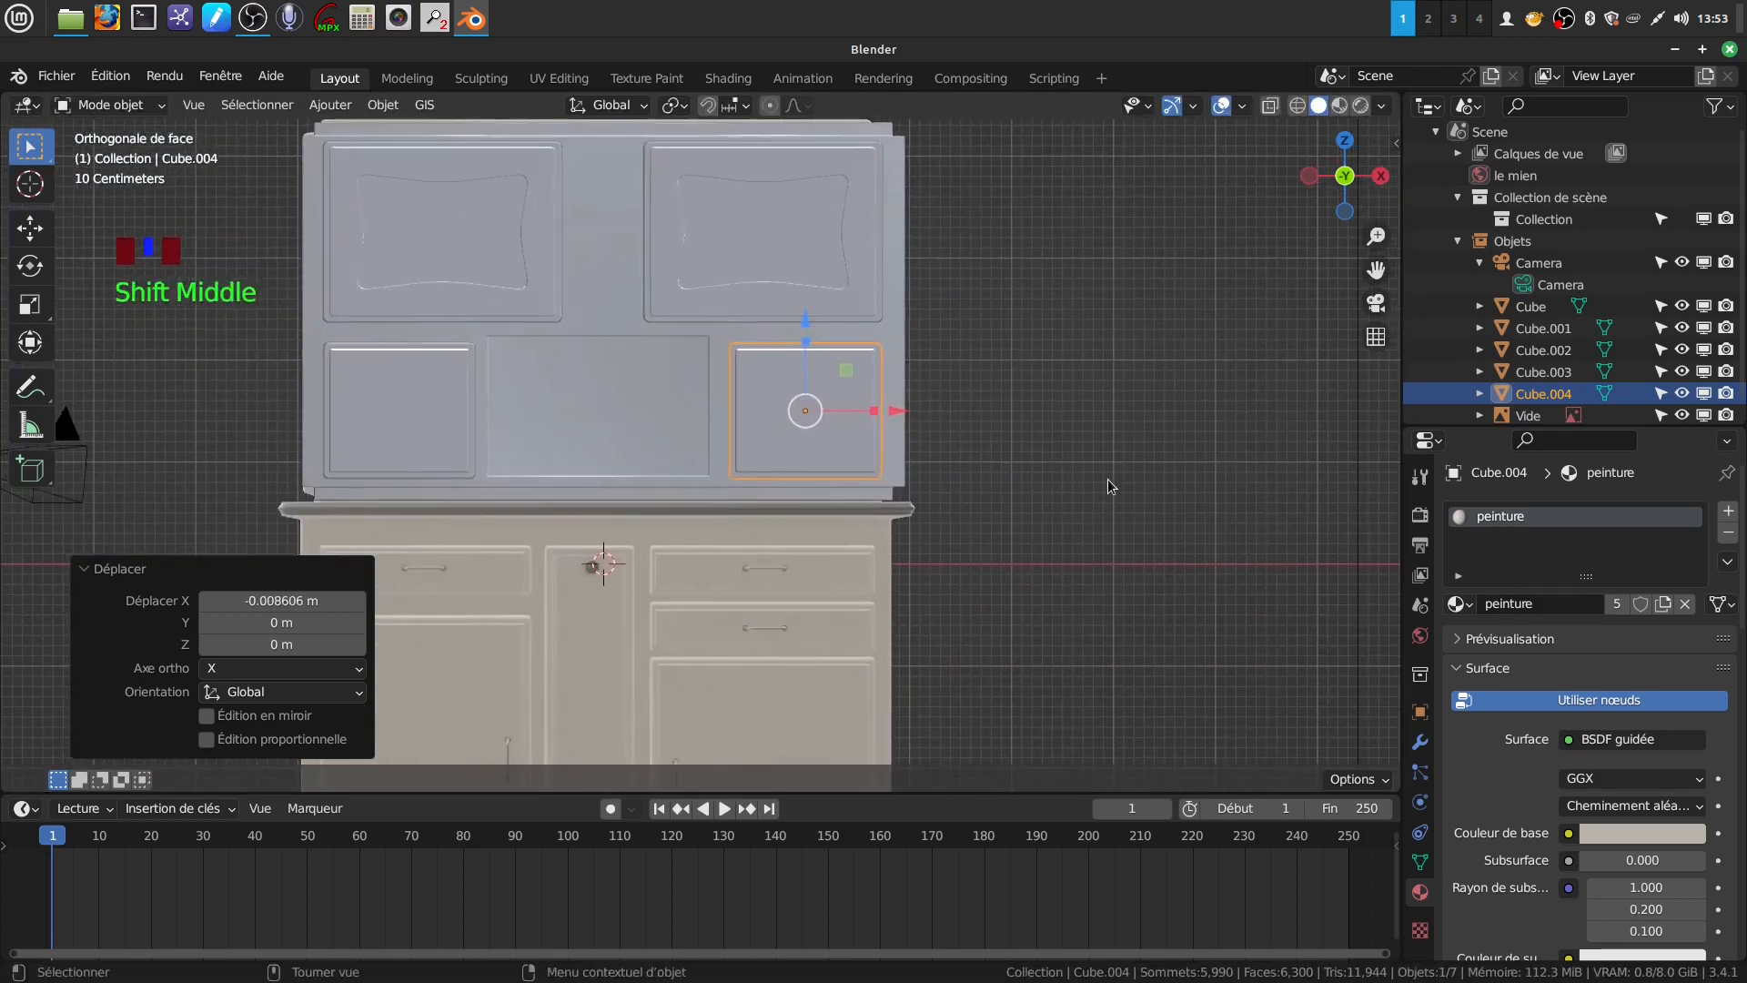
click(1032, 492)
Join the two upper decorative panels and the two lower doors into a single object
scroll(766, 537, down, 3)
middle_drag(766, 537, 835, 557)
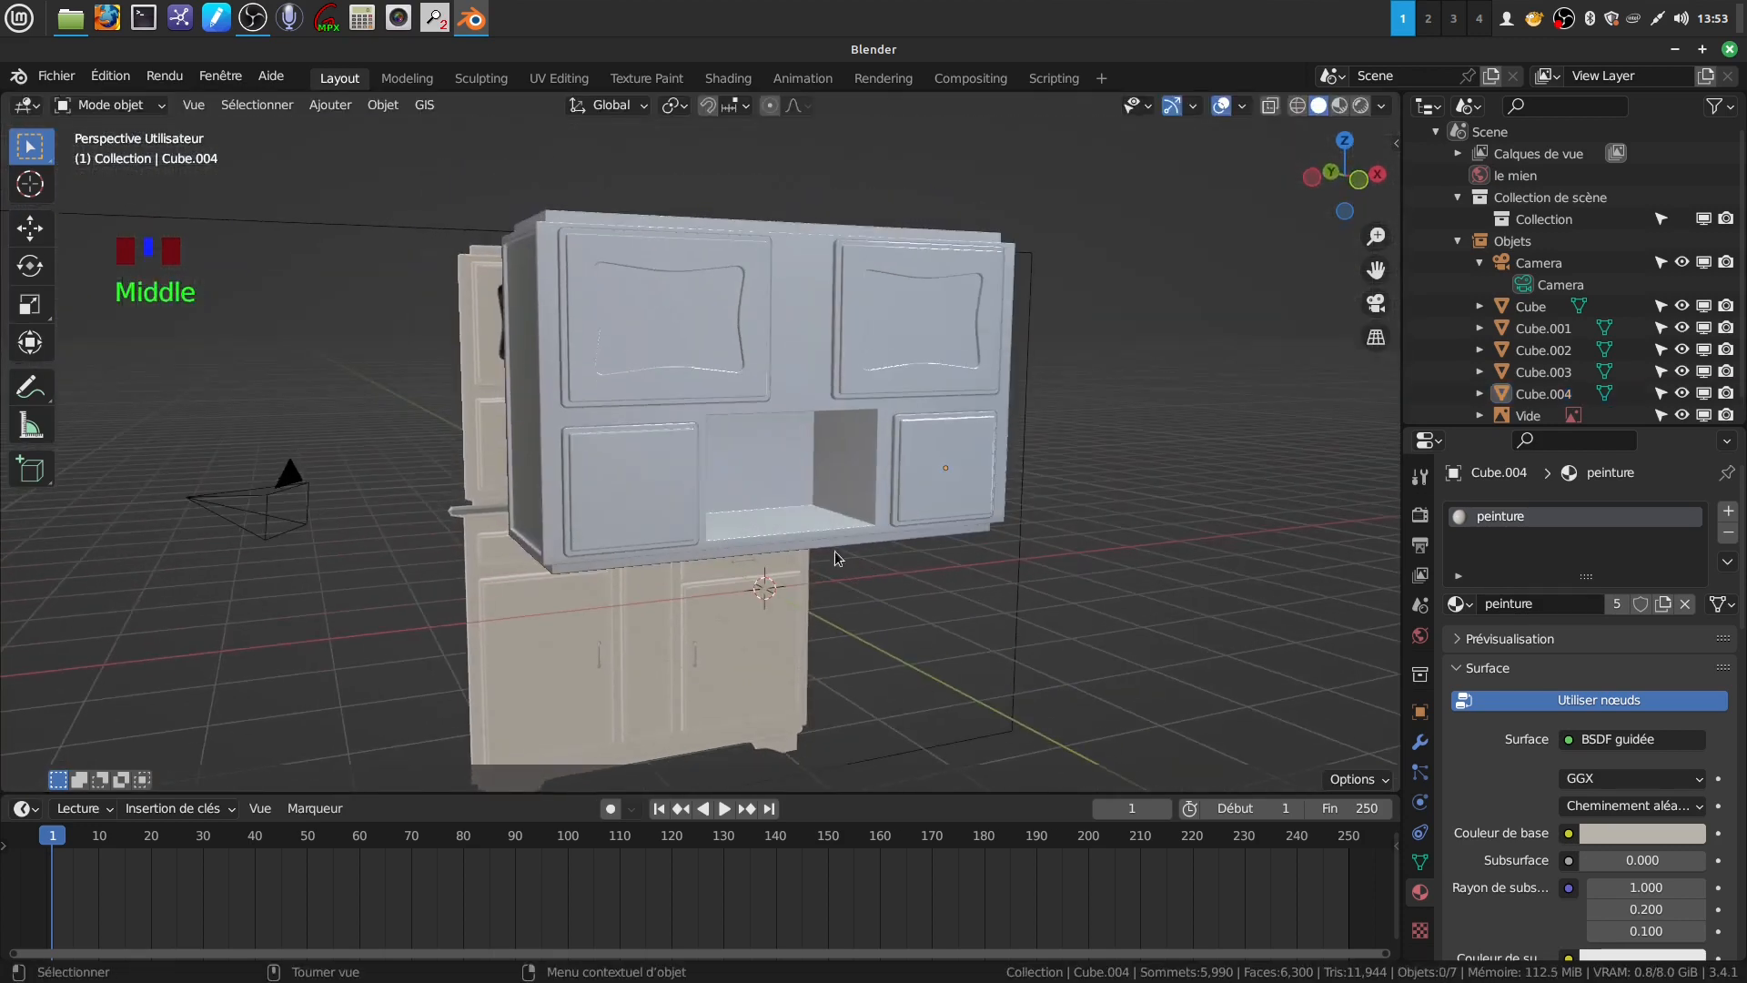
scroll(819, 443, up, 2)
mouse_move(819, 443)
middle_down()
mouse_move(892, 433)
mouse_move(839, 461)
mouse_move(937, 518)
mouse_move(848, 447)
mouse_move(831, 459)
middle_up()
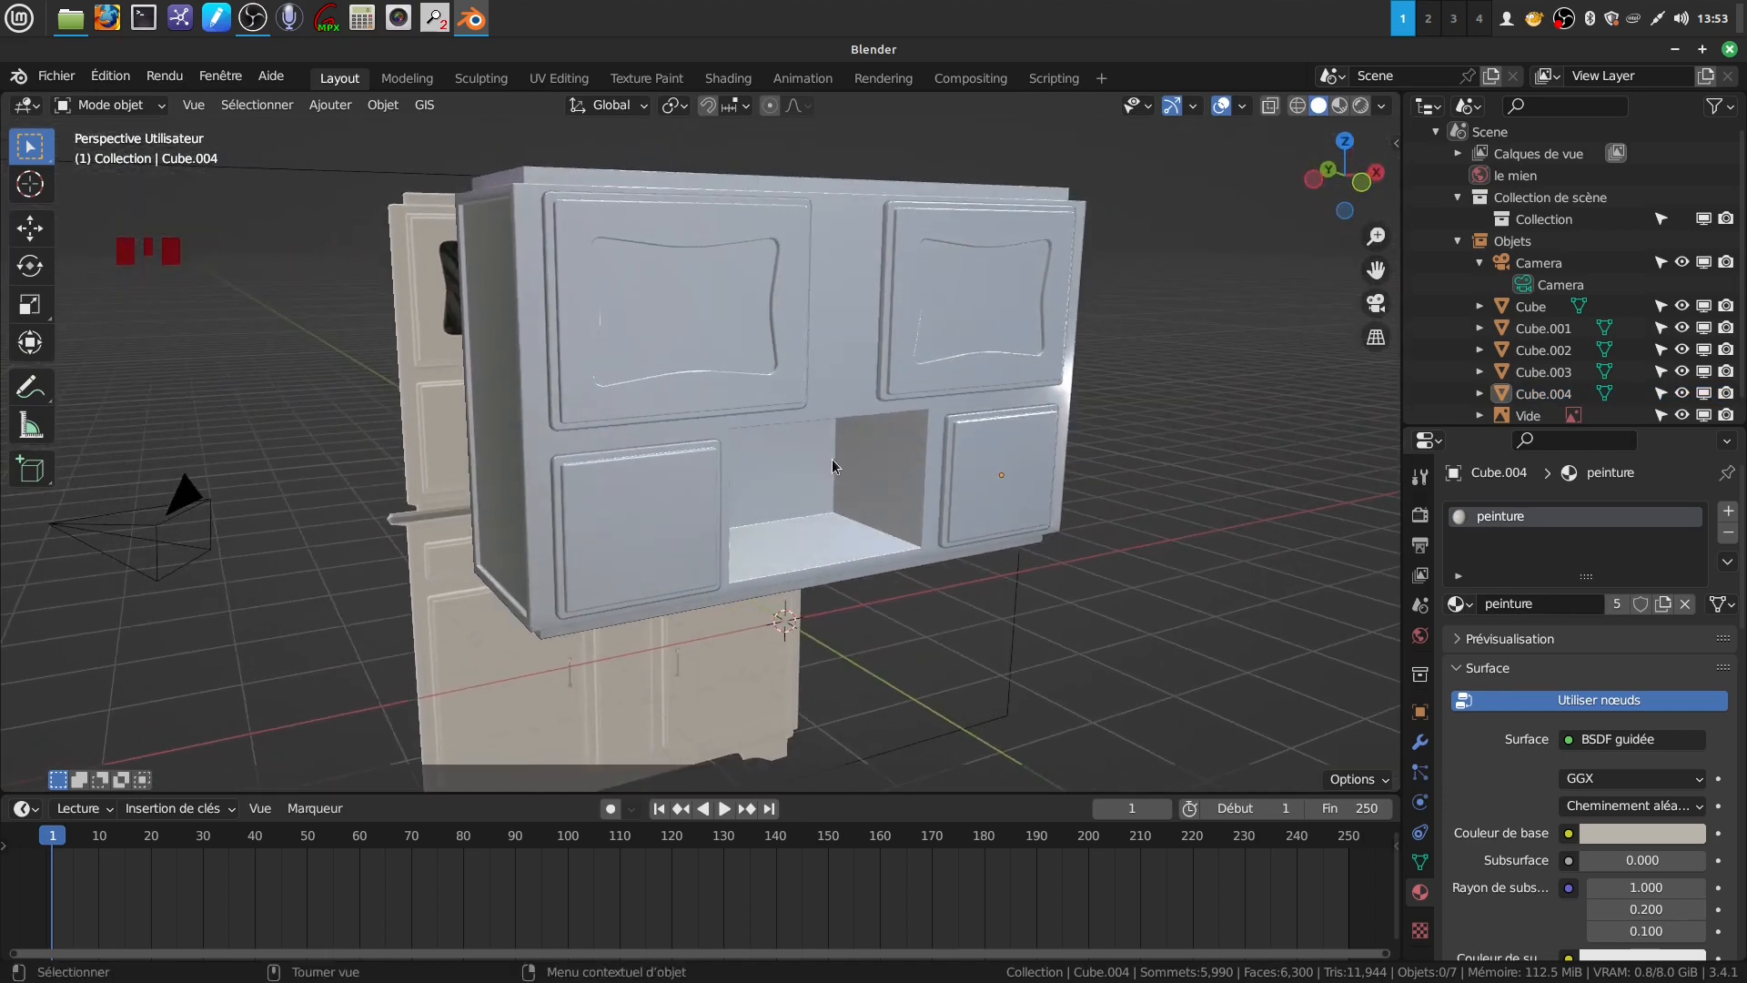
scroll(832, 459, down, 2)
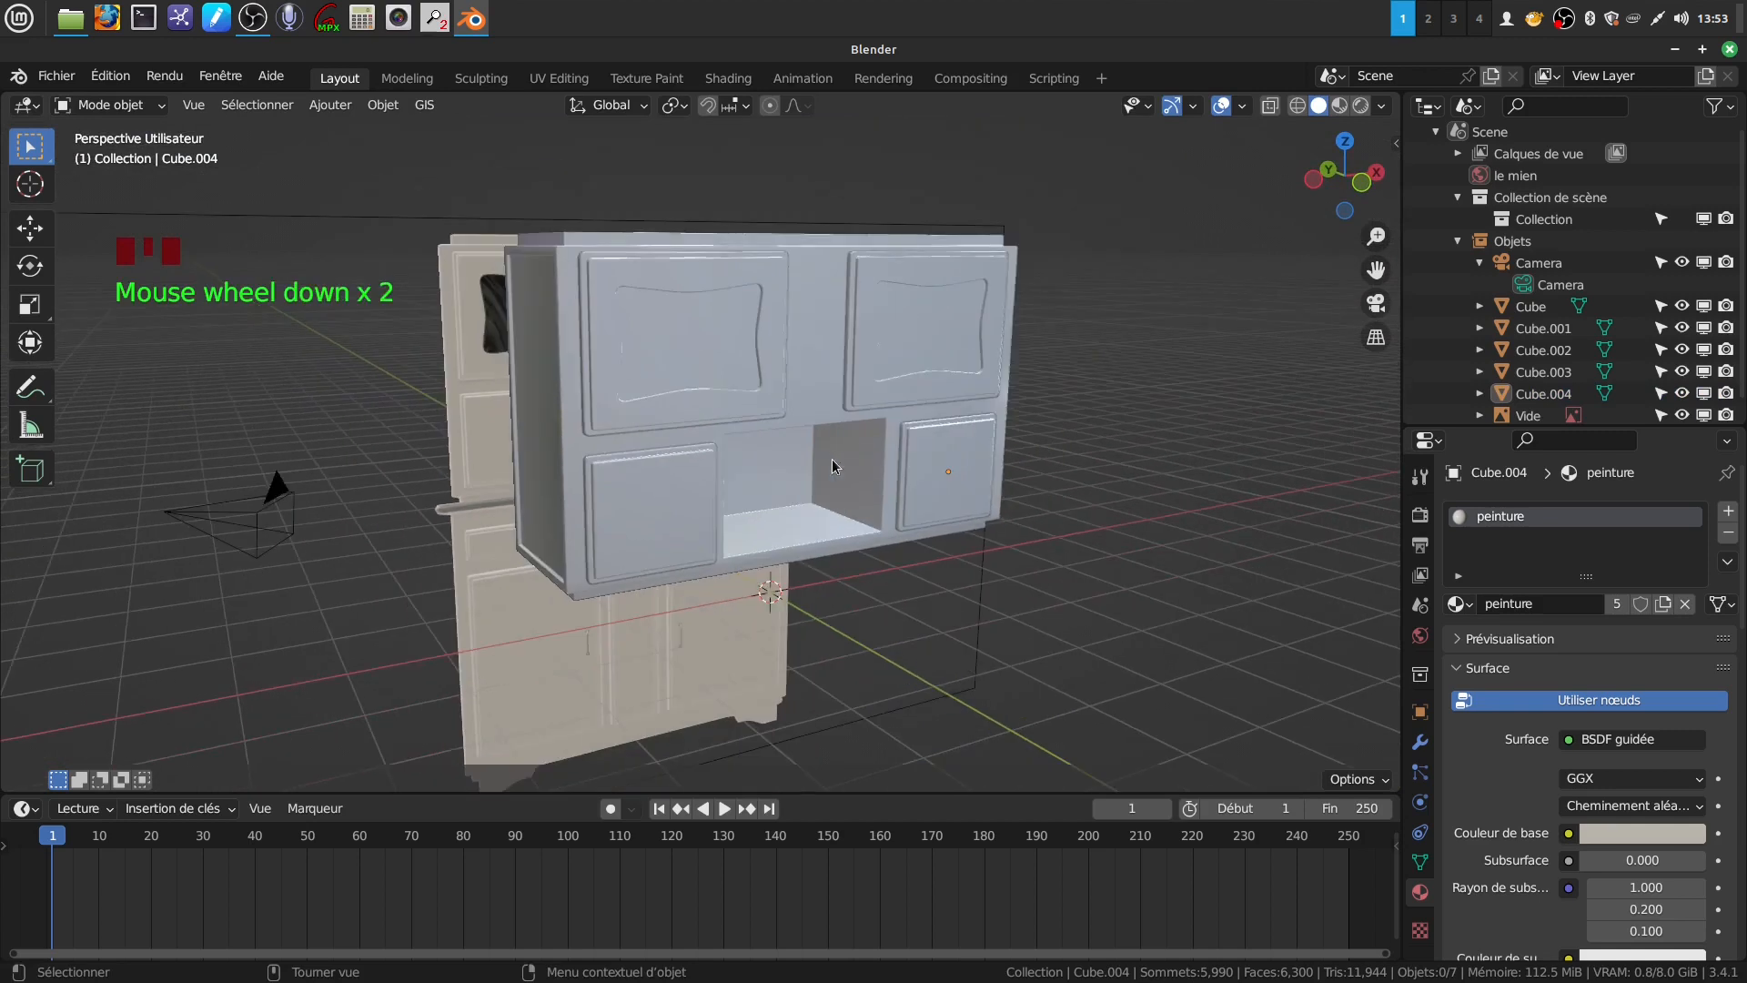
click(715, 411)
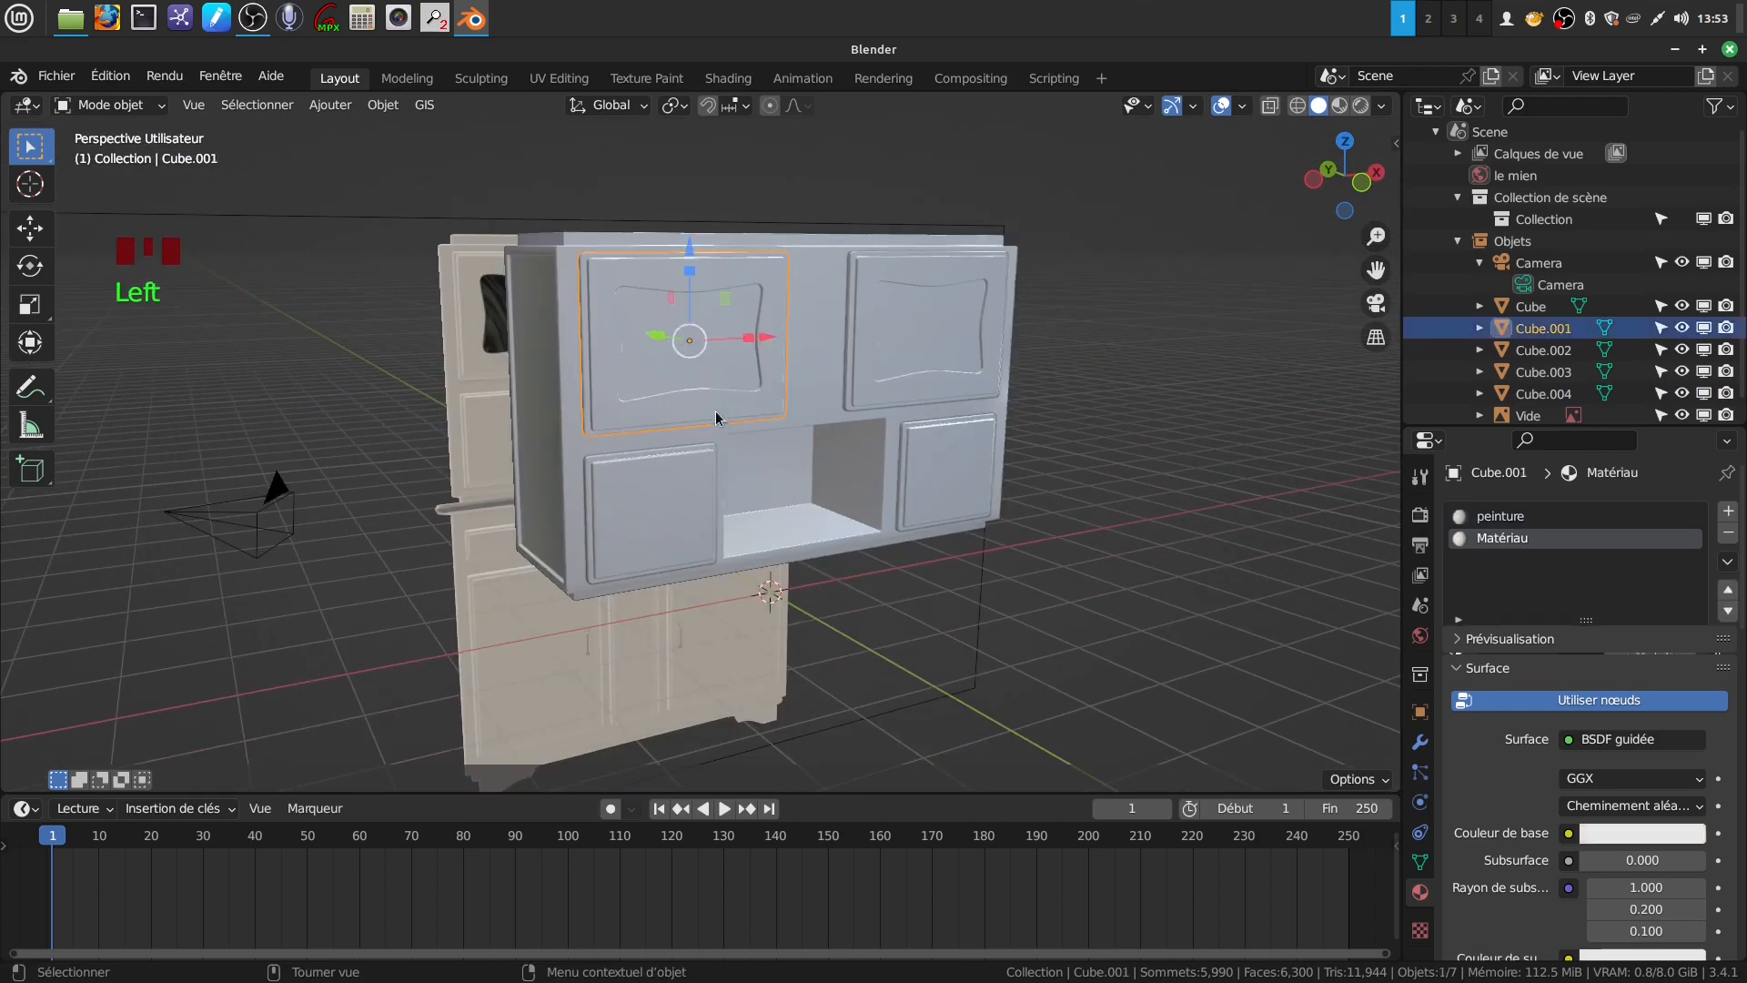
shift+click(864, 401)
shift+click(926, 496)
shift+click(659, 511)
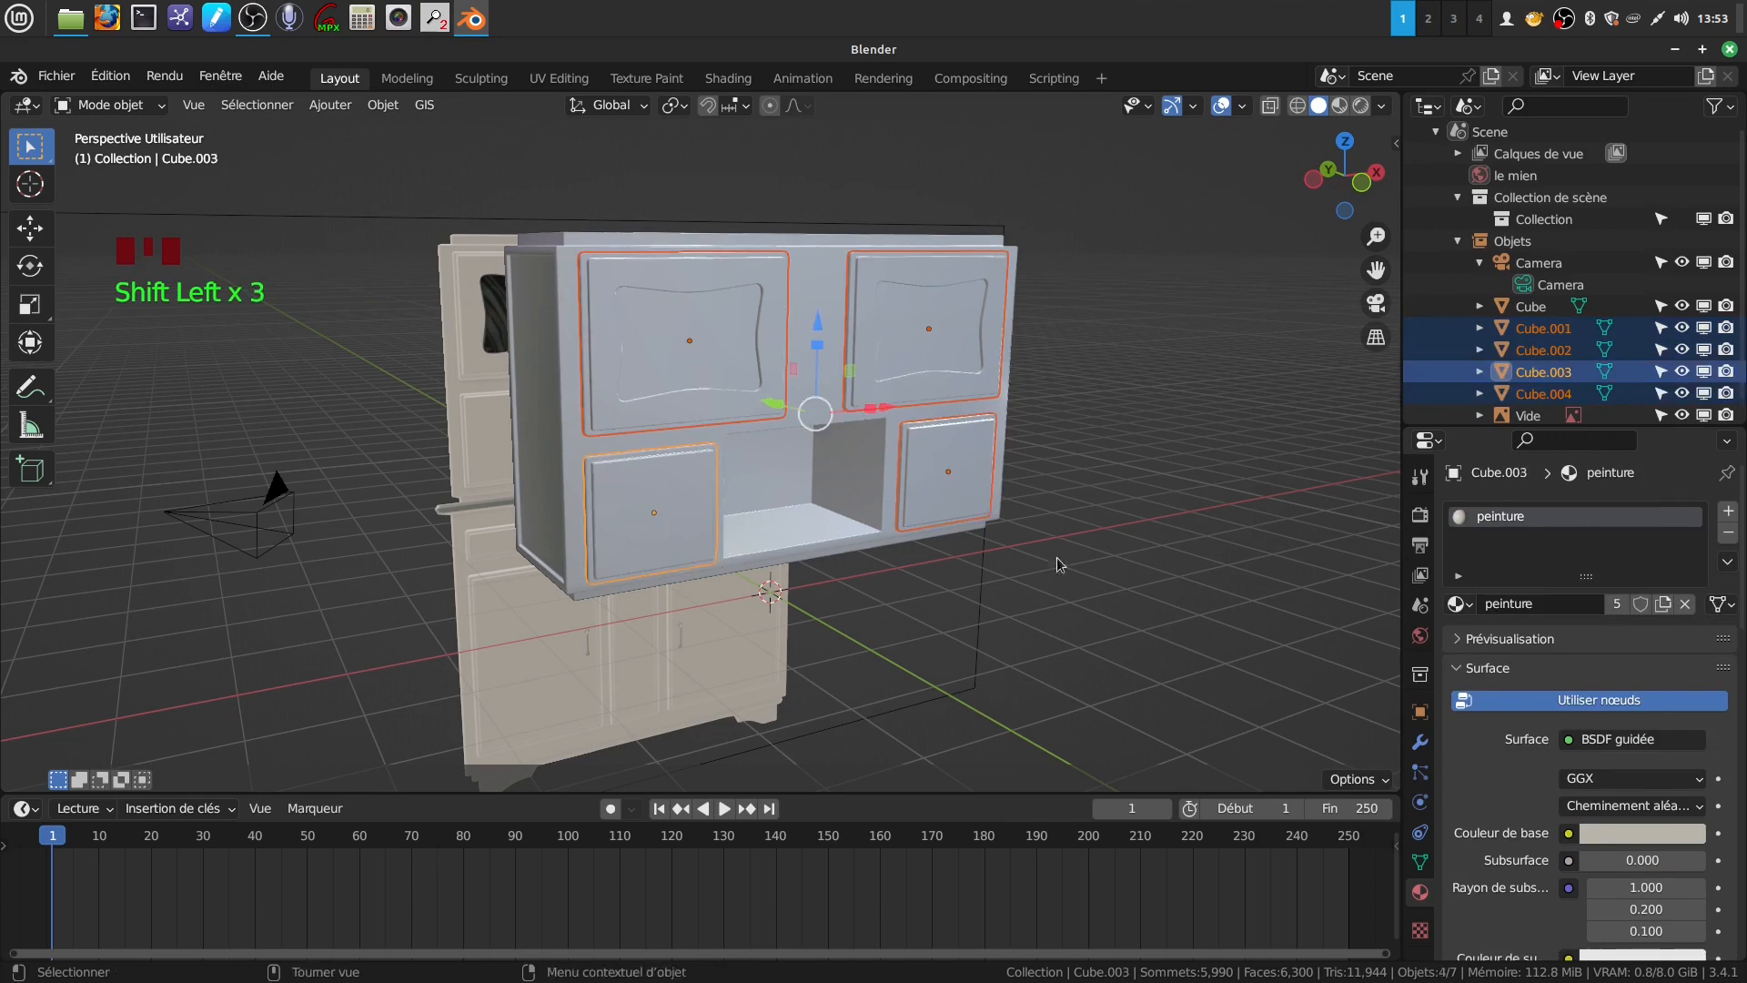
right_click(1062, 564)
click(1001, 597)
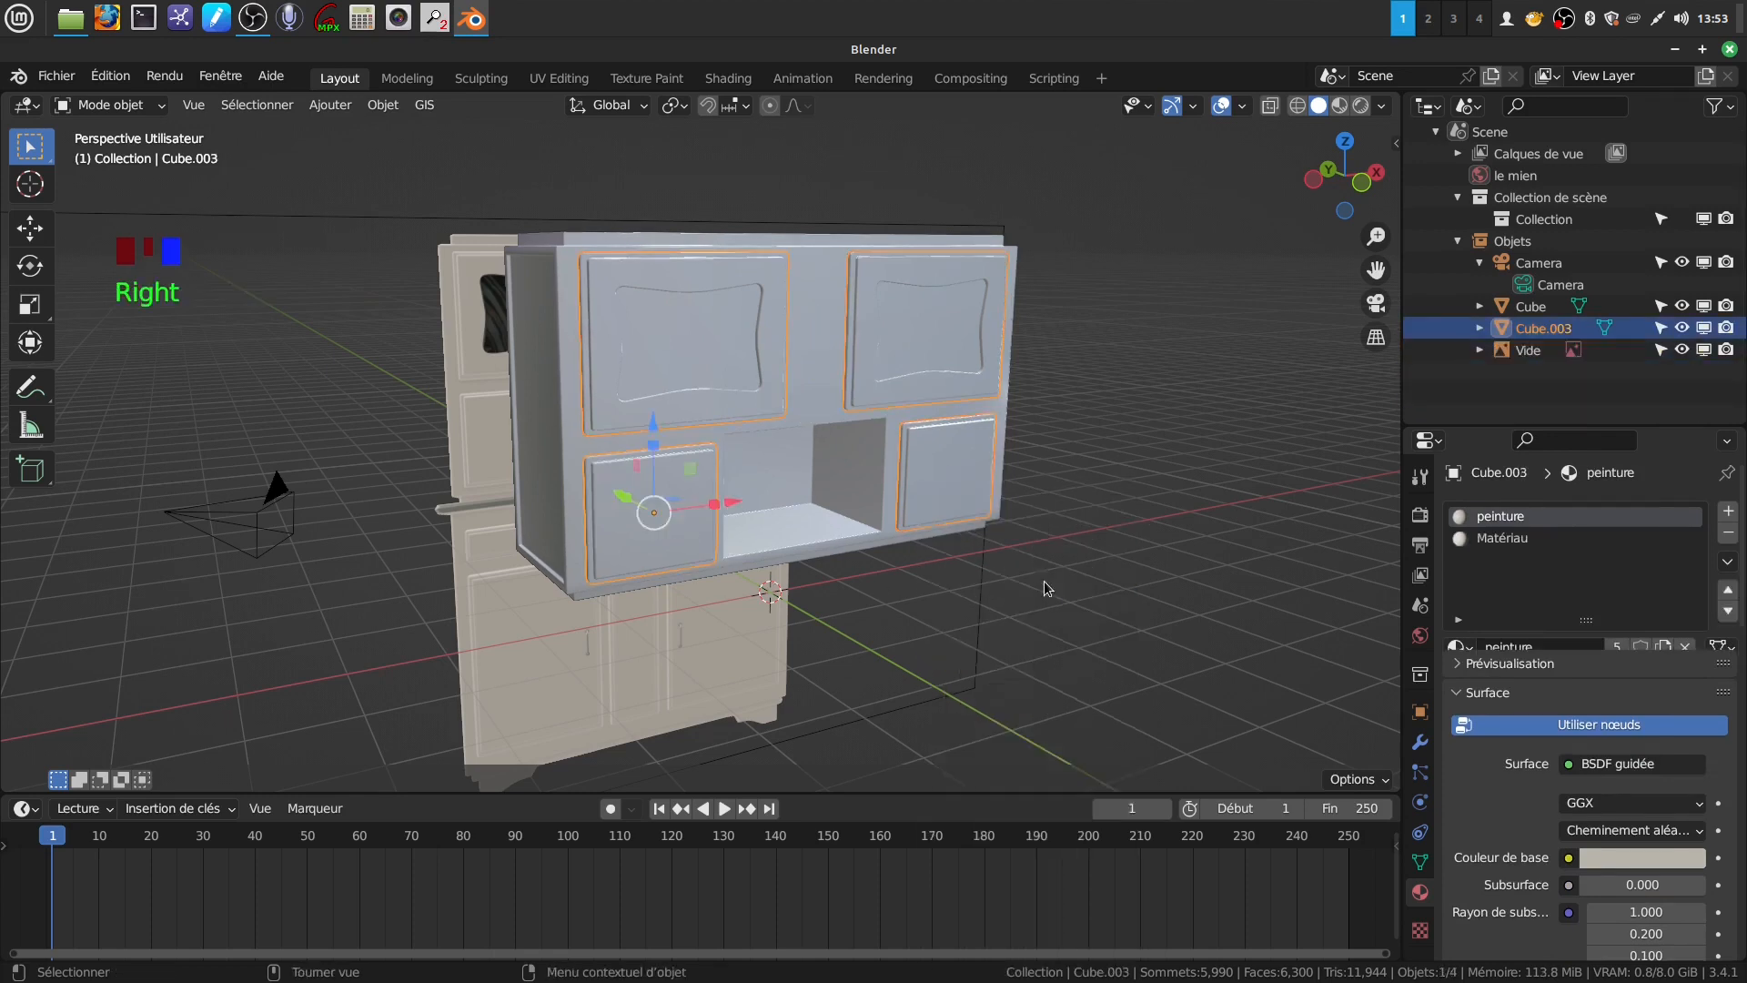
Join the combined doors and panels with the cabinet body, keeping the body as the active object
shift+click(846, 266)
right_click(1141, 480)
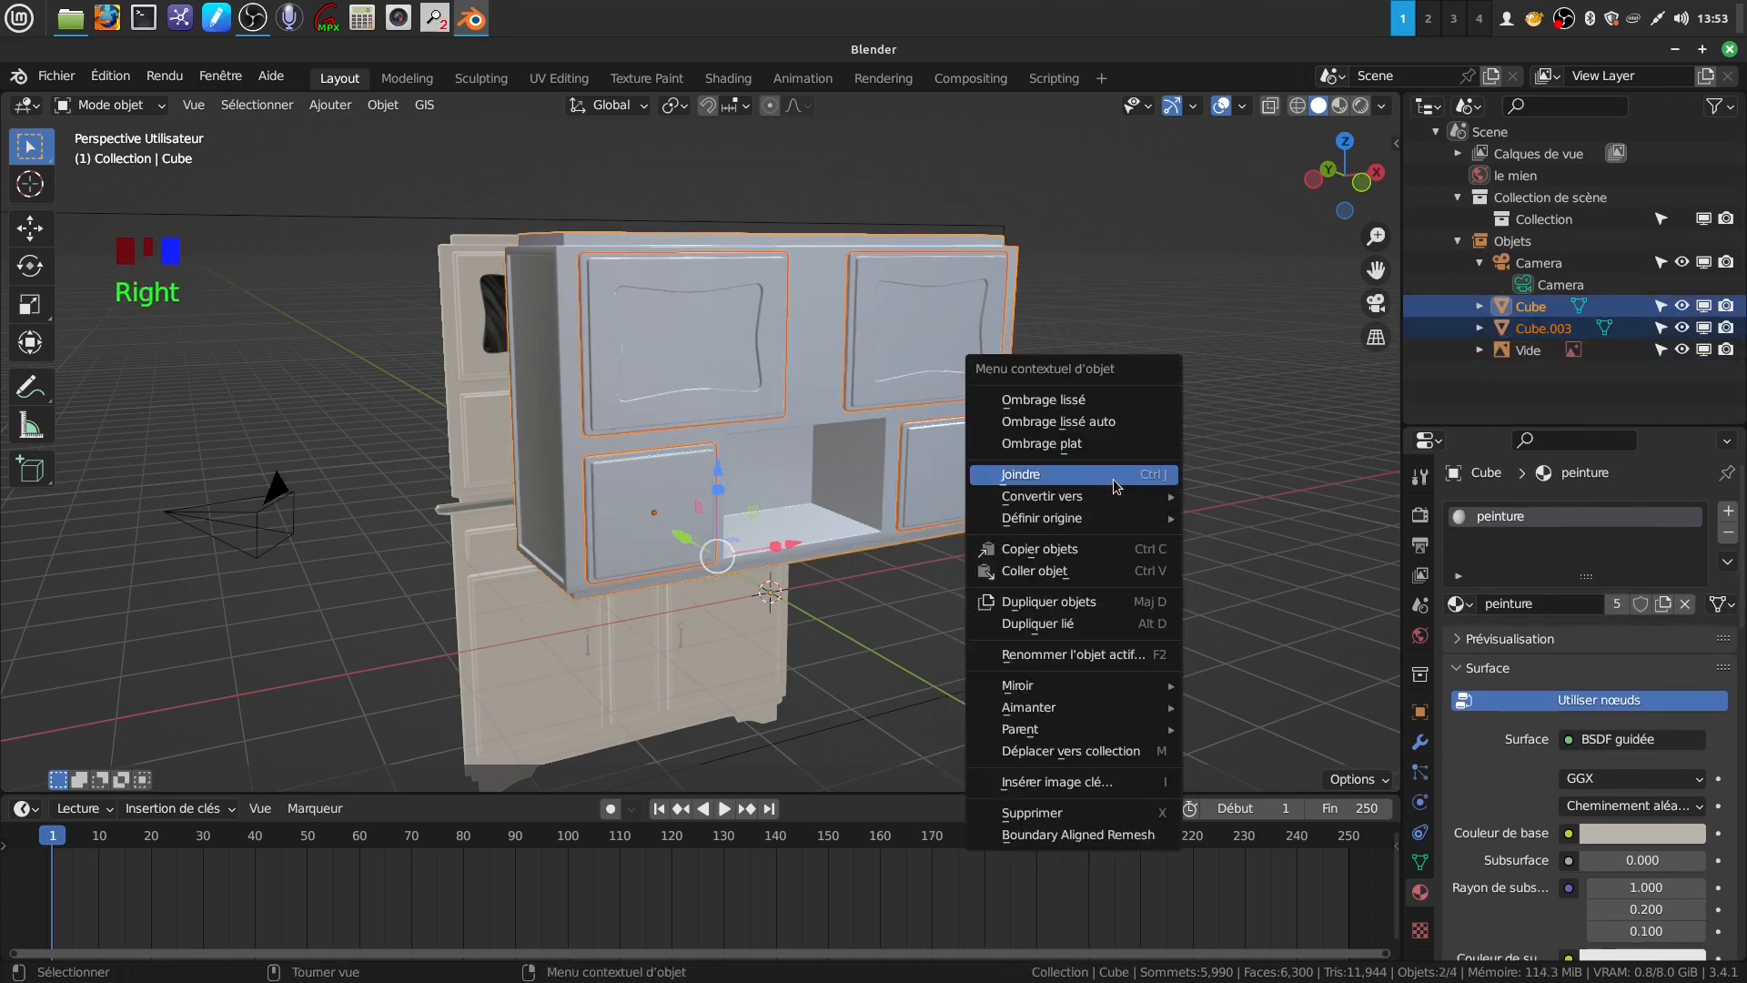
click(1144, 474)
Rename the joined cabinet object as haut
click(1533, 309)
double_click(1533, 309)
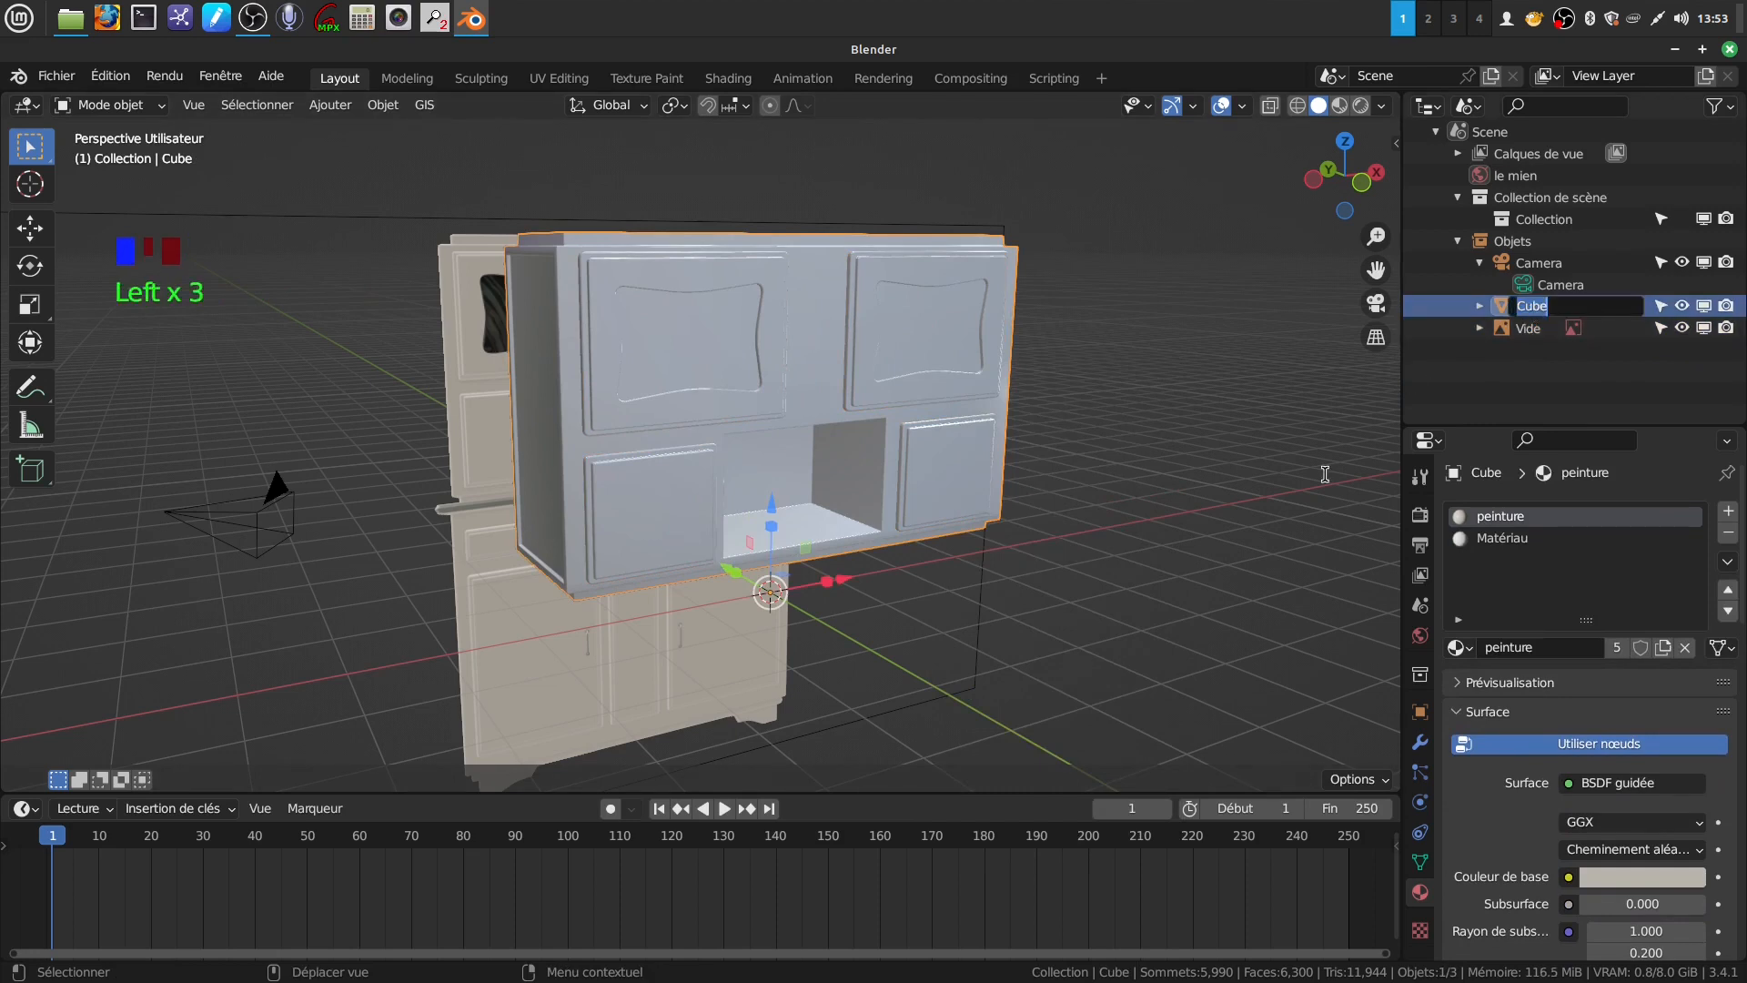
text(h)
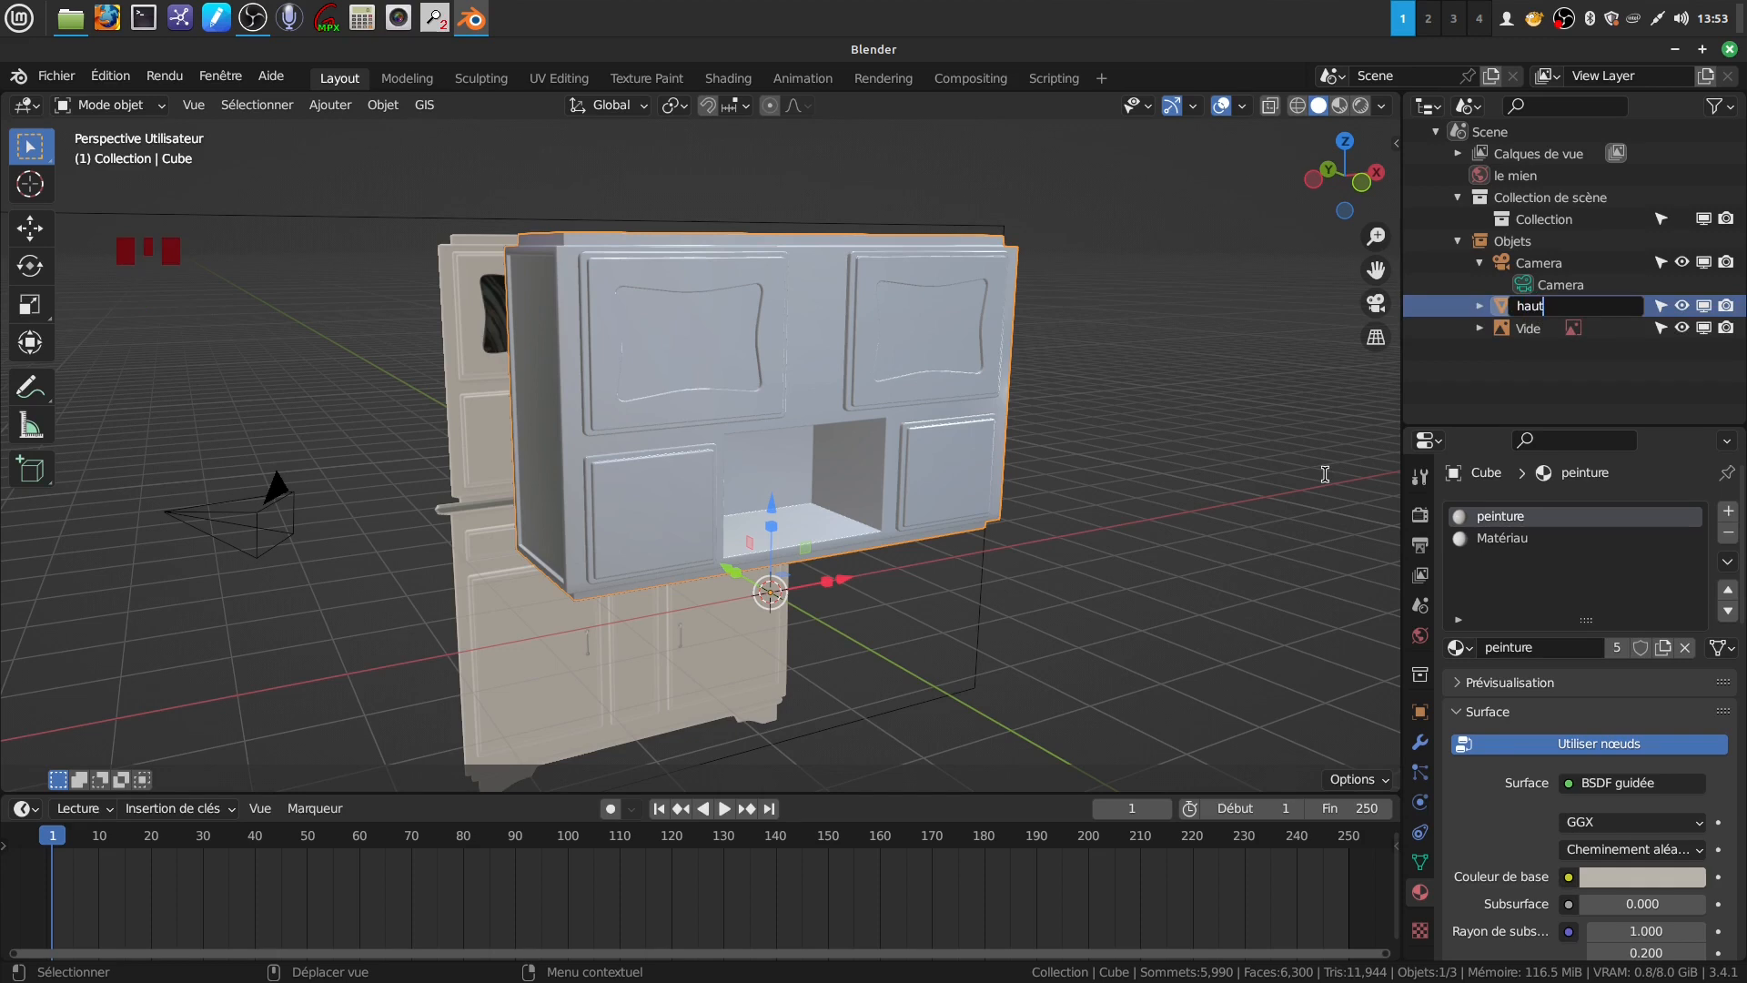
text(aut)
key(Return)
Show the scene in rendered shading, compare the cabinet's panels with the reference image, and deselect the cabinet in front view
mouse_move(1081, 491)
middle_down()
mouse_move(1045, 483)
mouse_move(1054, 471)
middle_up()
click(1361, 107)
mouse_move(1170, 475)
middle_down()
mouse_move(1138, 500)
mouse_move(1144, 437)
mouse_move(1183, 443)
mouse_move(1088, 493)
mouse_move(913, 394)
mouse_move(1017, 355)
mouse_move(1194, 445)
middle_up()
scroll(1017, 439, down, 2)
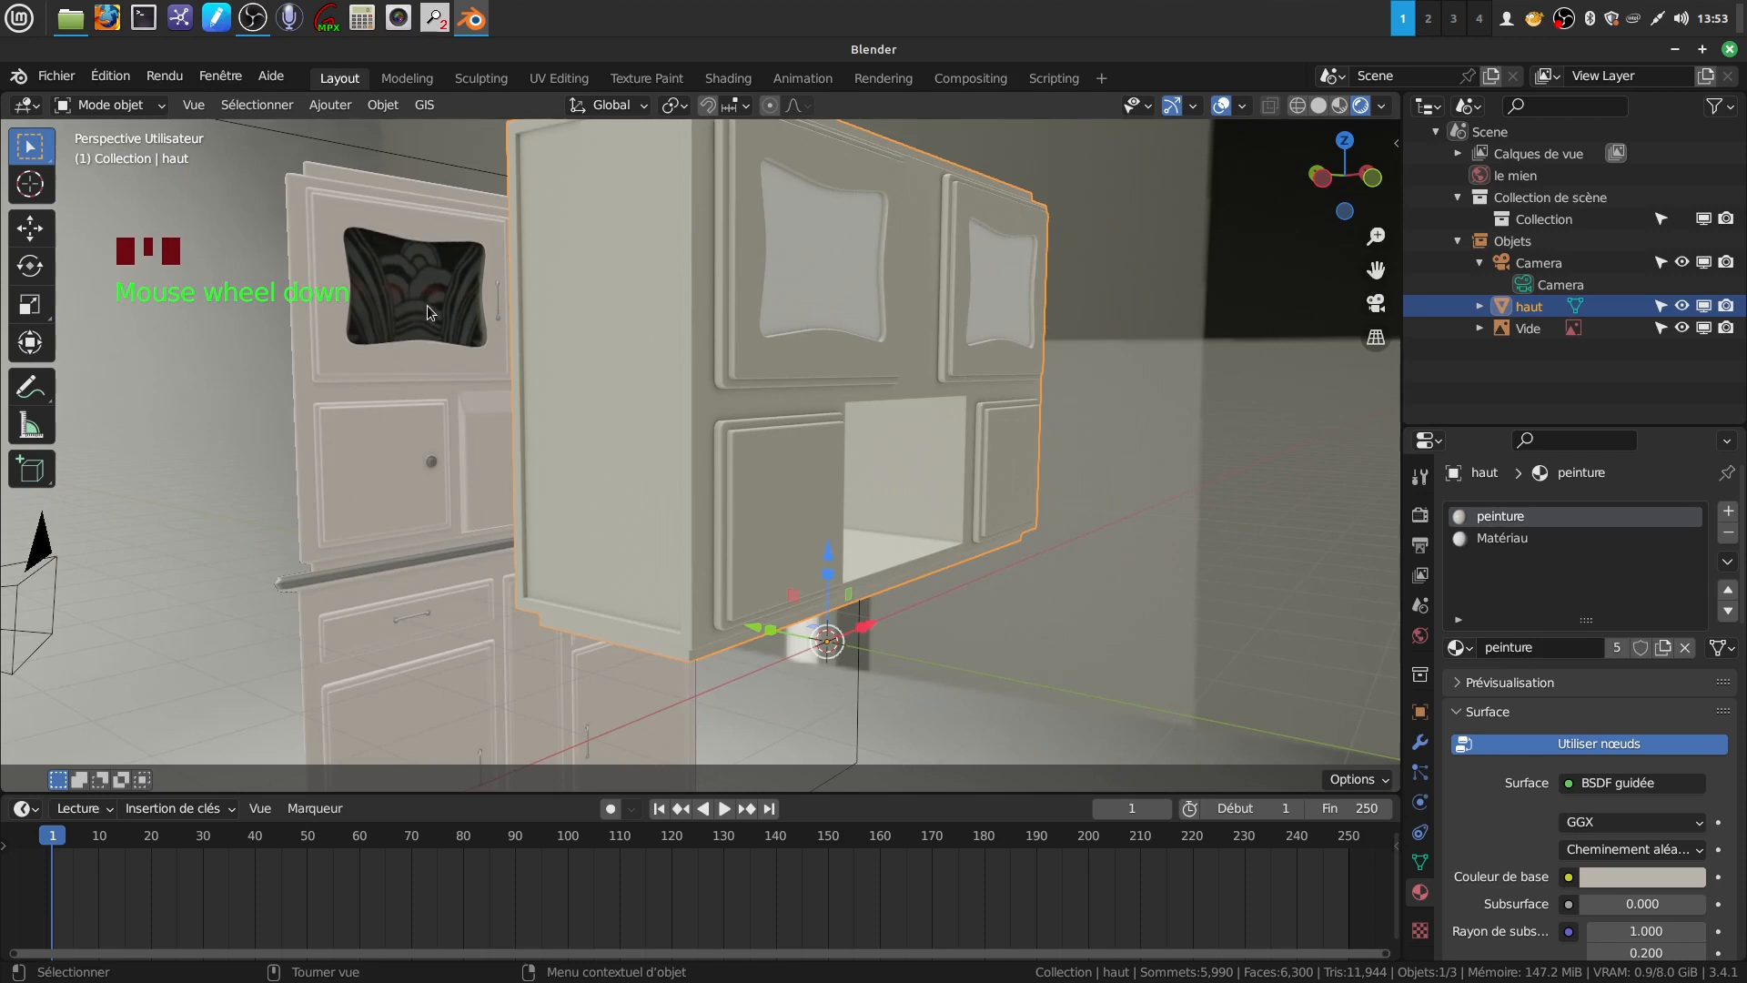
mouse_move(872, 333)
middle_down()
mouse_move(810, 346)
mouse_move(911, 313)
mouse_move(888, 330)
middle_up()
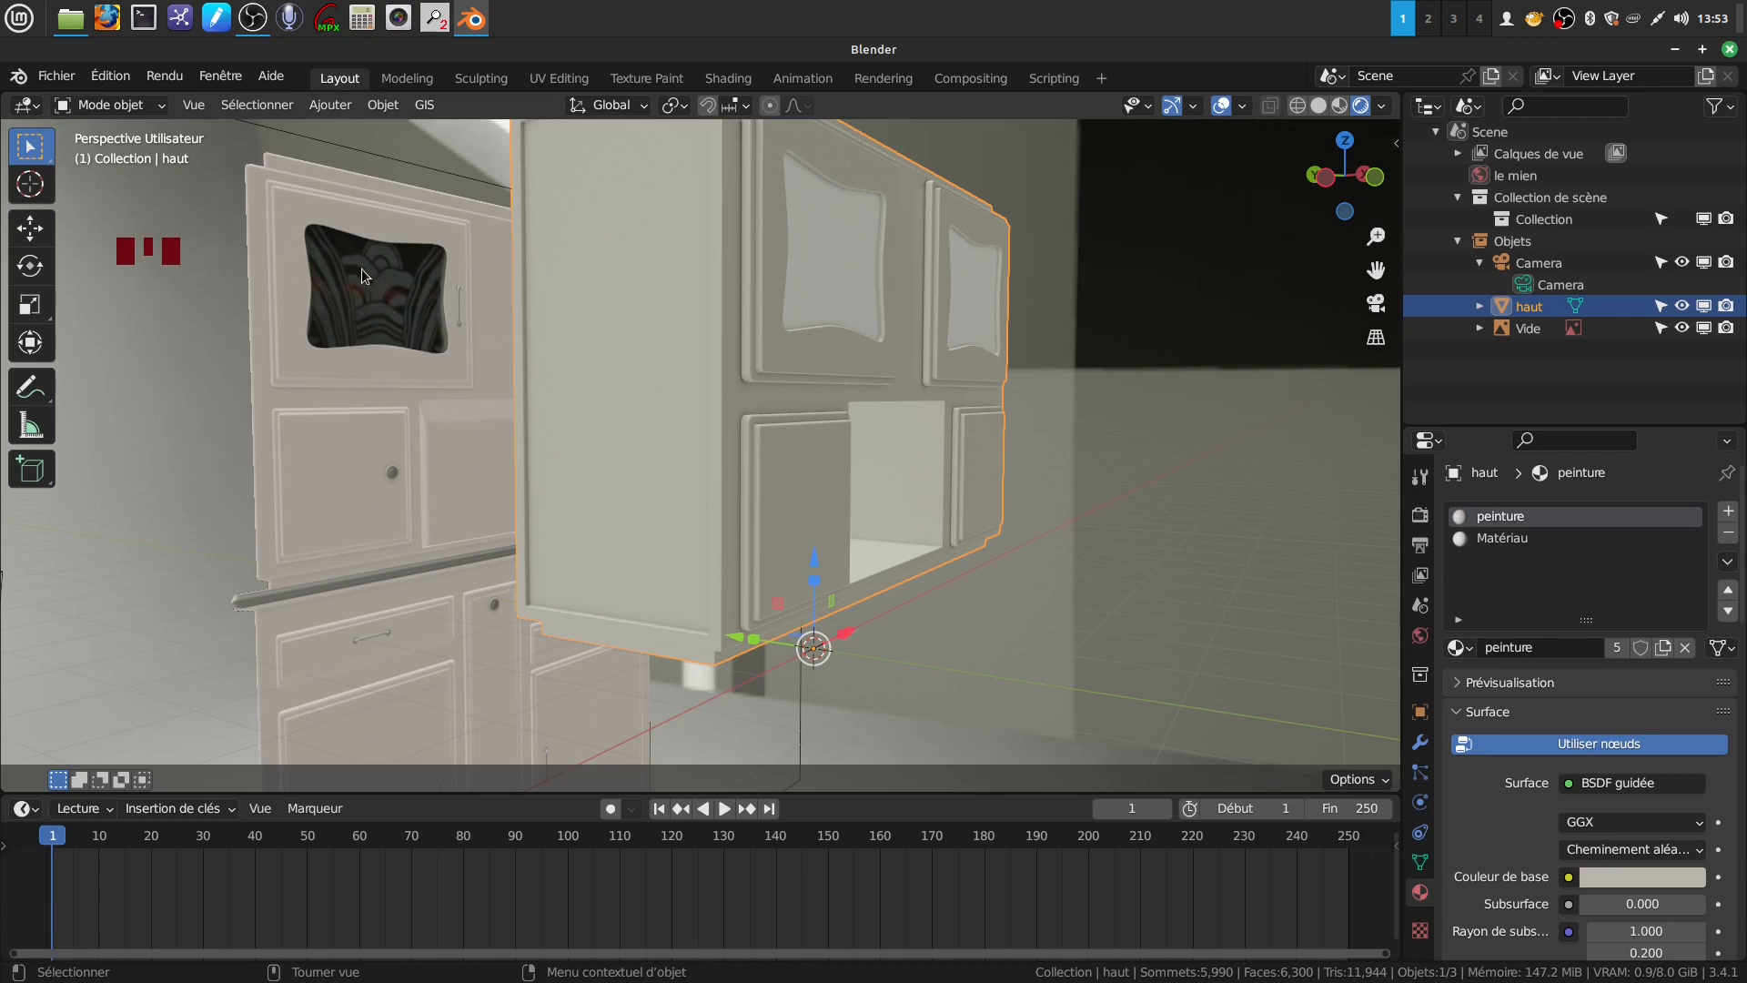
scroll(412, 309, up, 2)
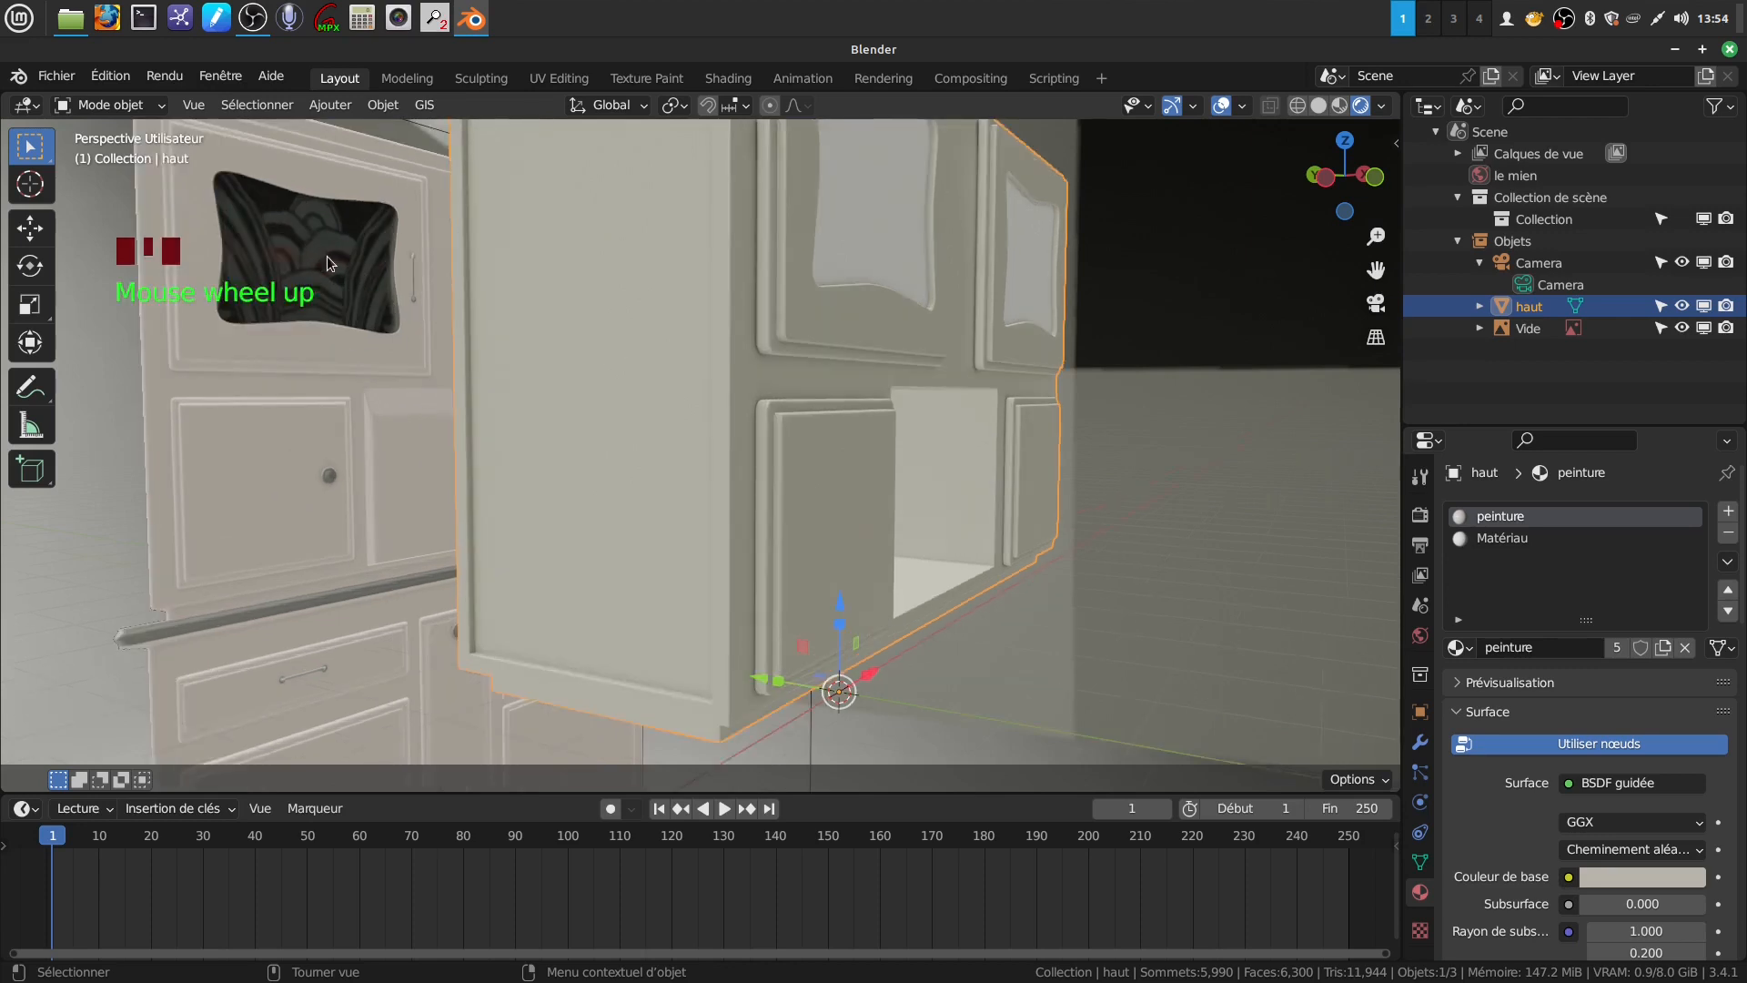
scroll(341, 271, down, 2)
middle_drag(386, 291, 362, 300)
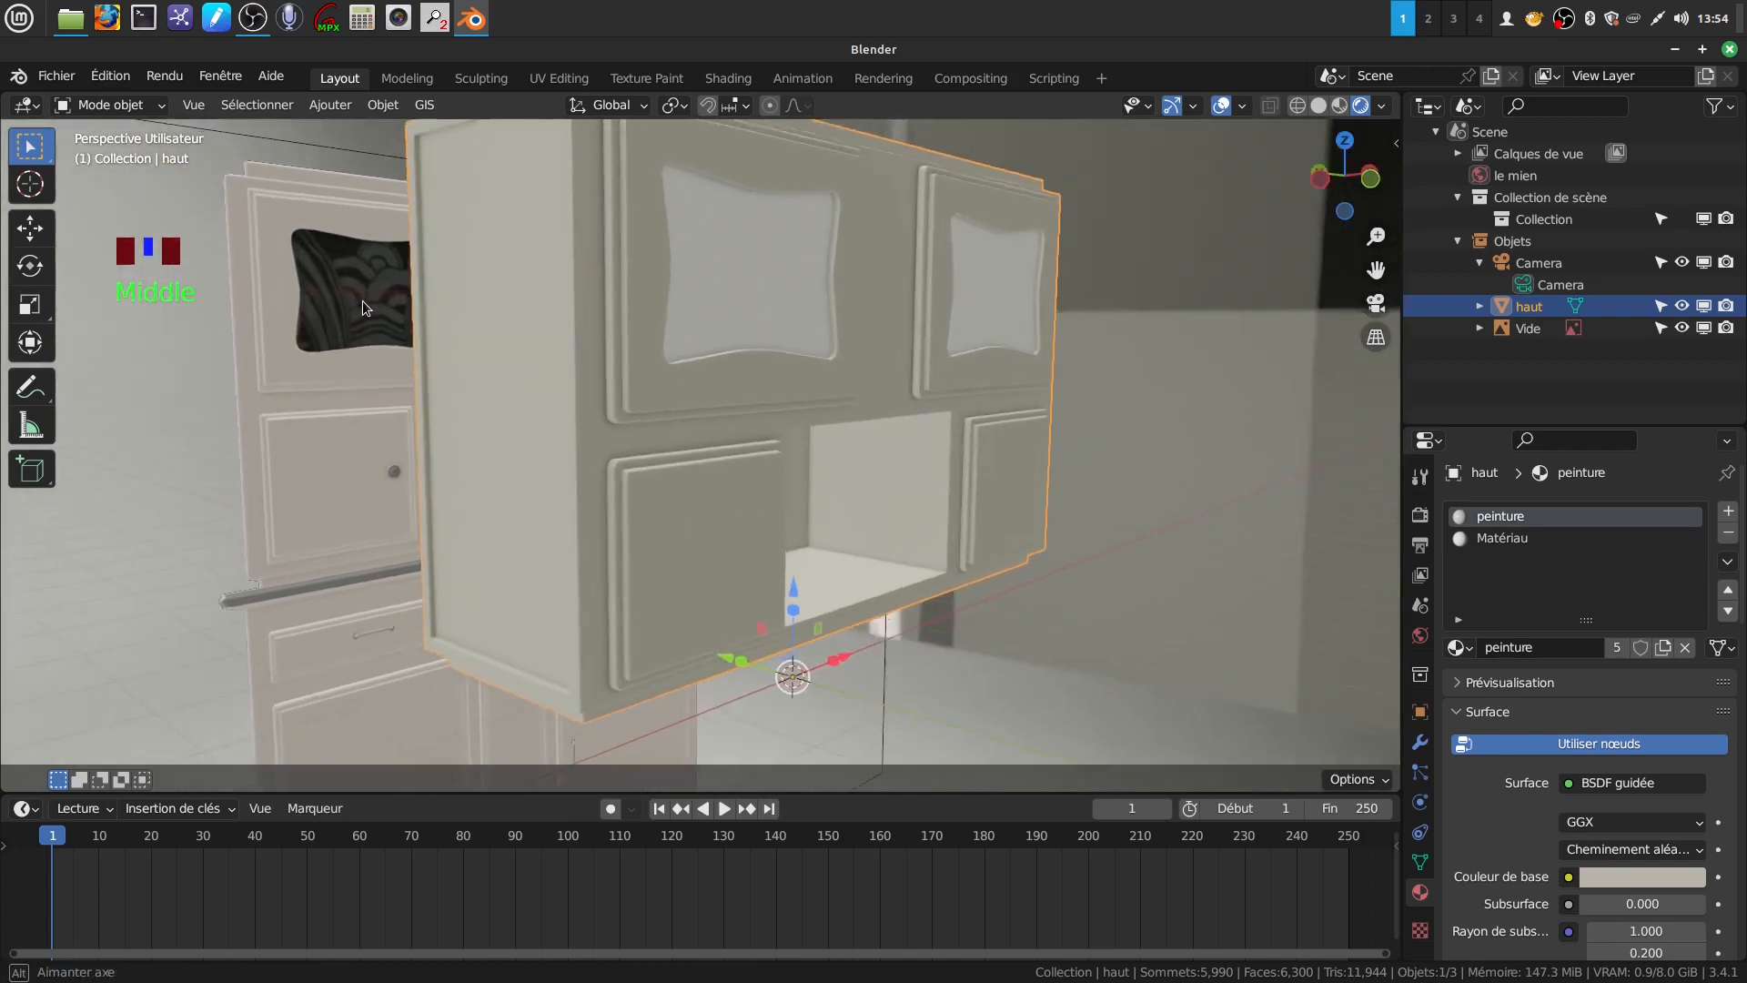
scroll(523, 360, down, 2)
middle_drag(865, 391, 696, 402)
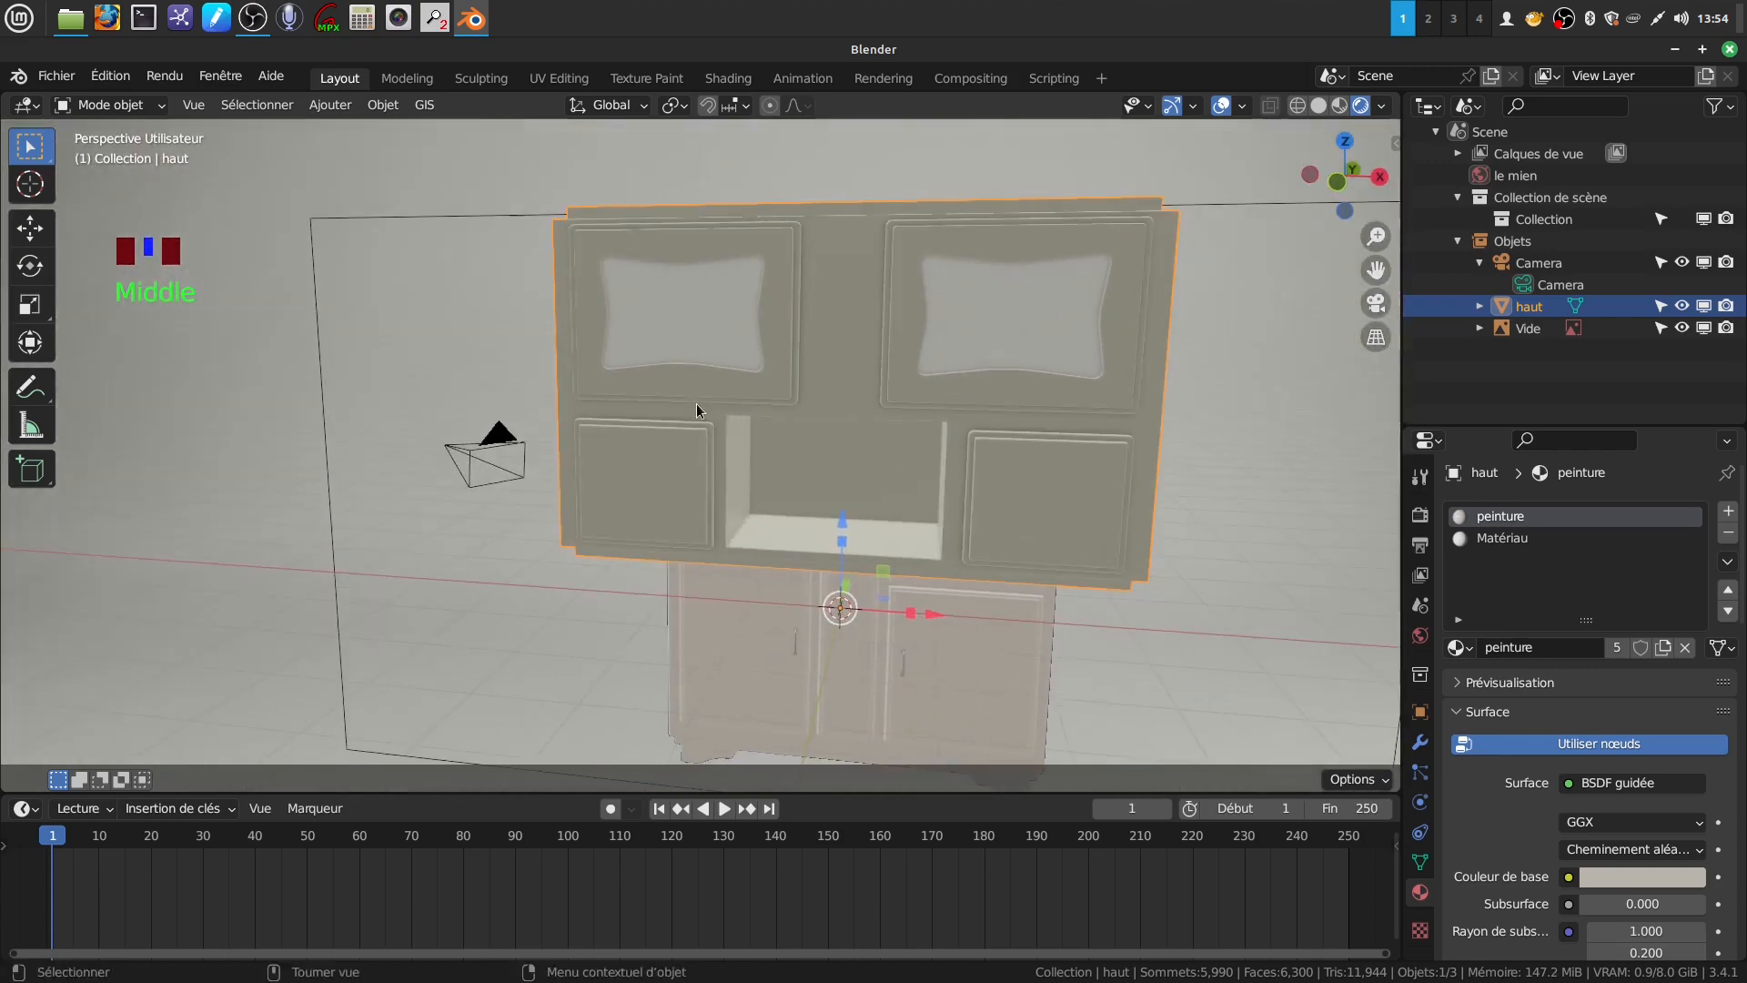
click(1270, 497)
middle_drag(1035, 531, 947, 455)
key(KP_1)
scroll(977, 437, down, 2)
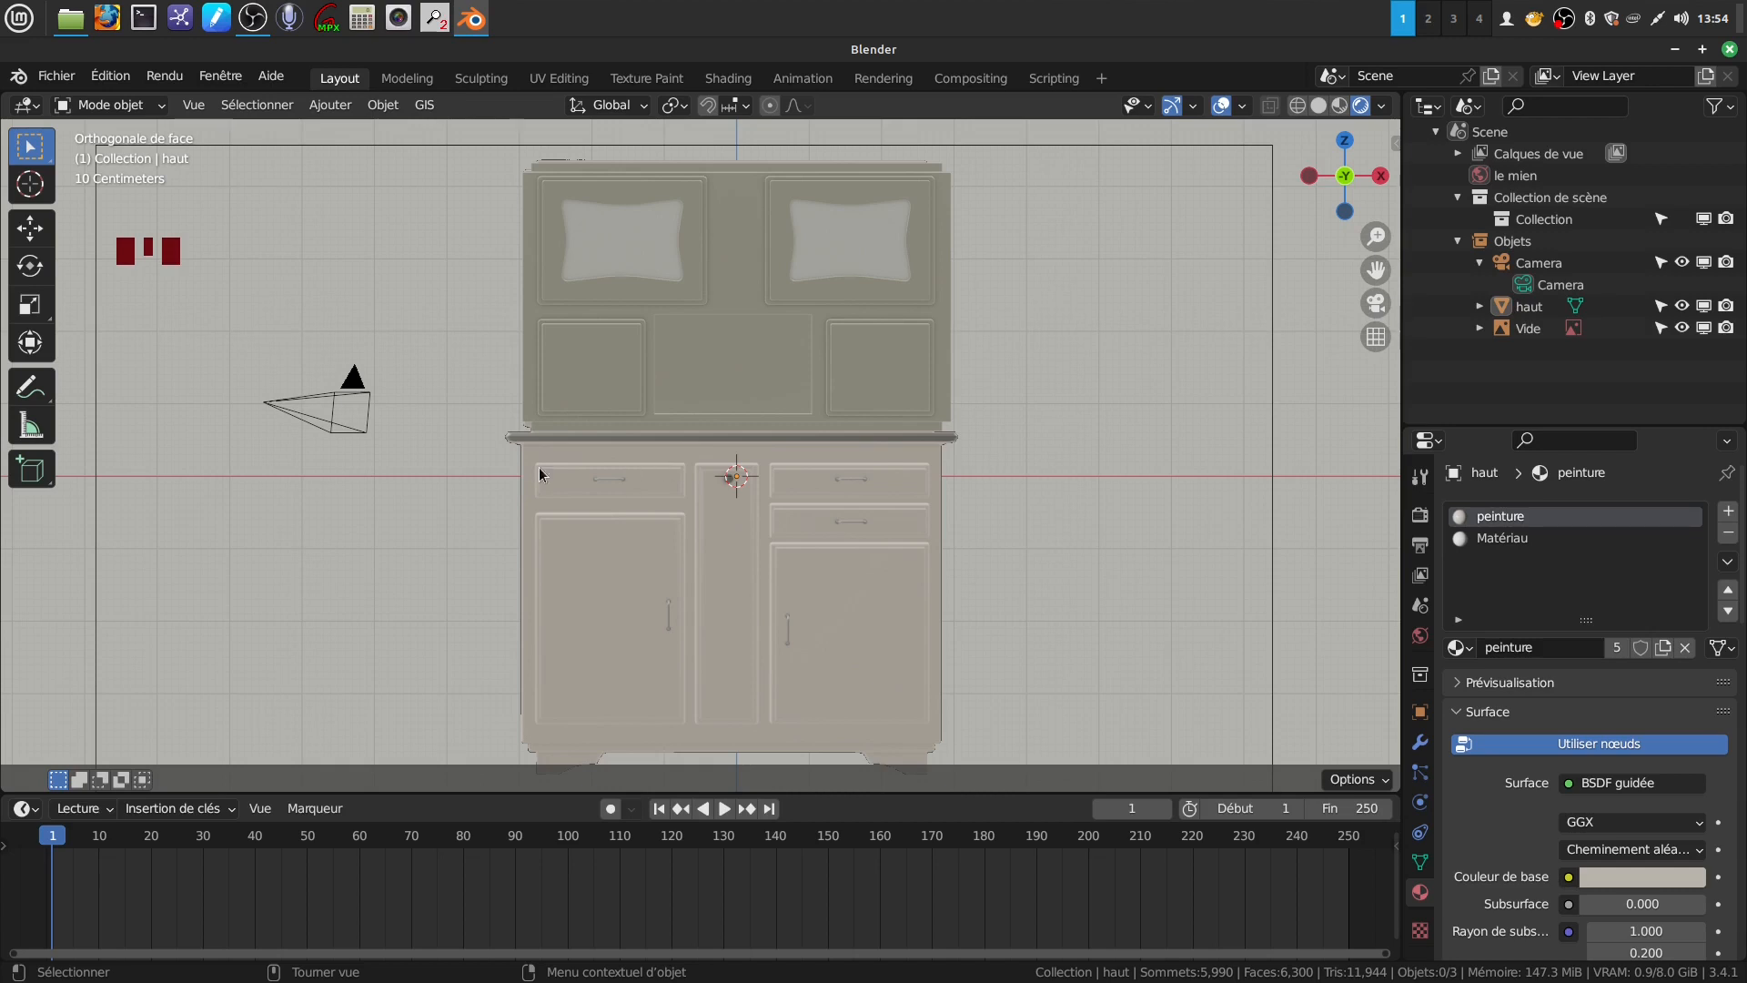
Save the scene as Mado.blend in the bidon folder
click(57, 76)
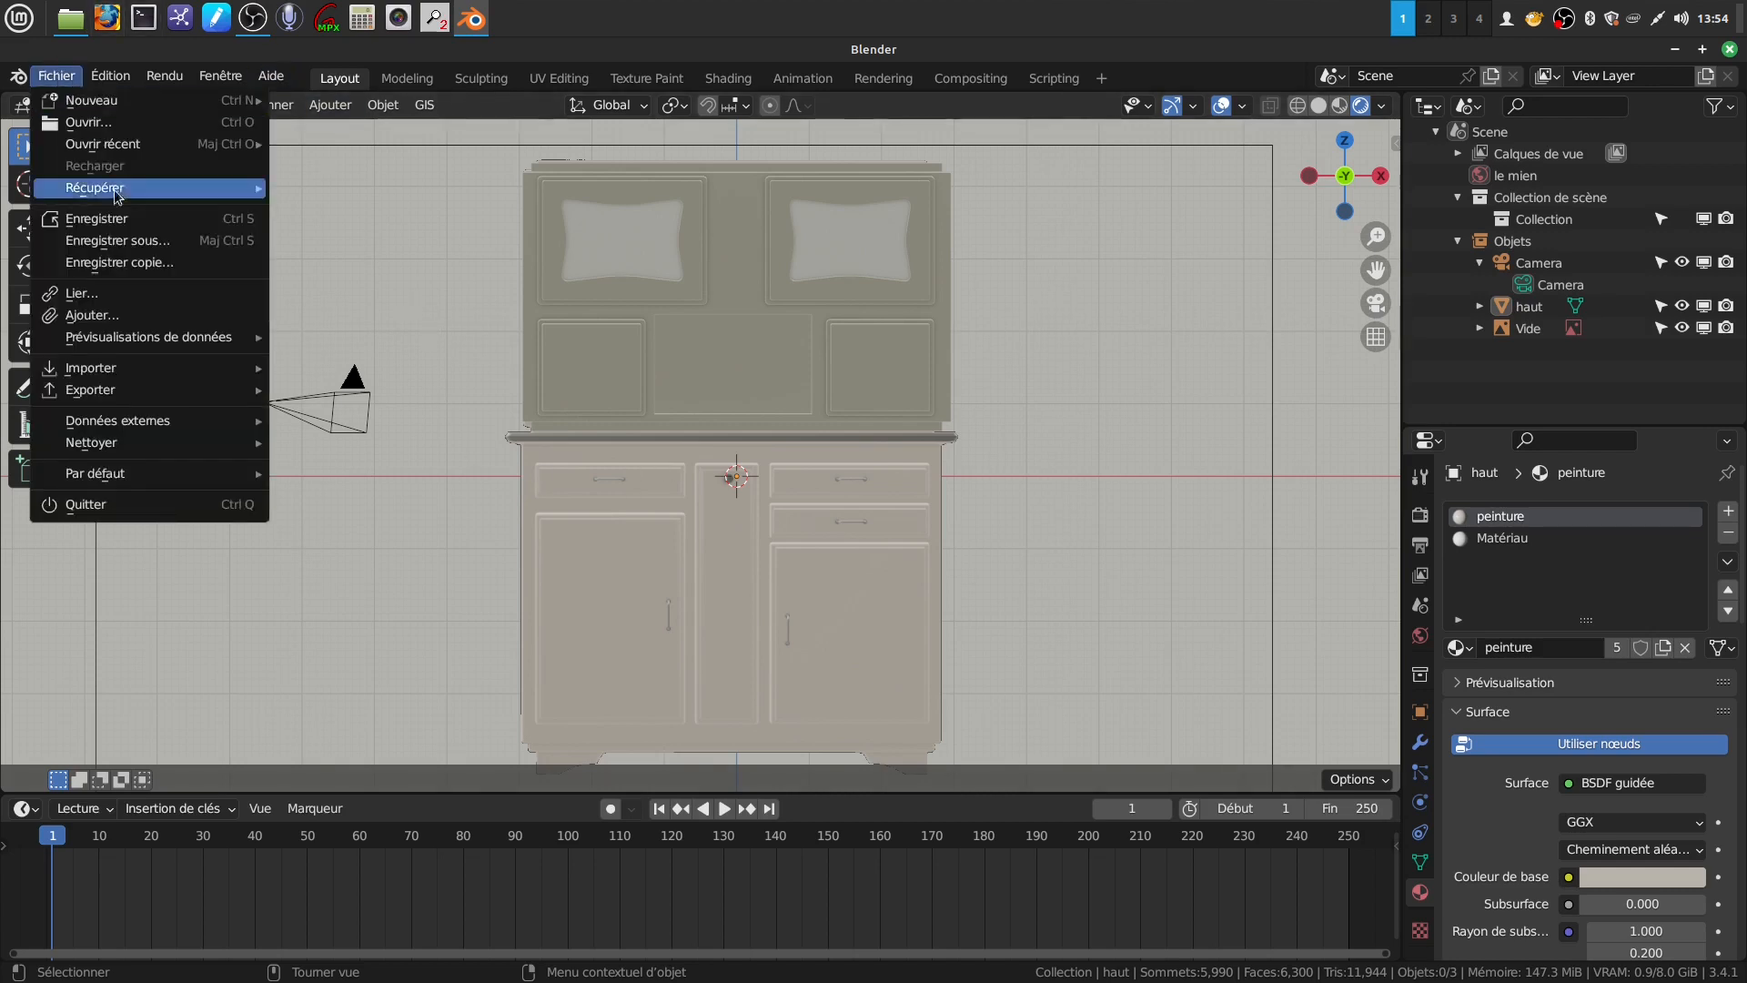
click(151, 243)
click(642, 862)
key(BackSpace)
key(BackSpace)
key(BackSpace)
key(BackSpace)
key(BackSpace)
key(BackSpace)
key(BackSpace)
key(BackSpace)
text(Mado.blend)
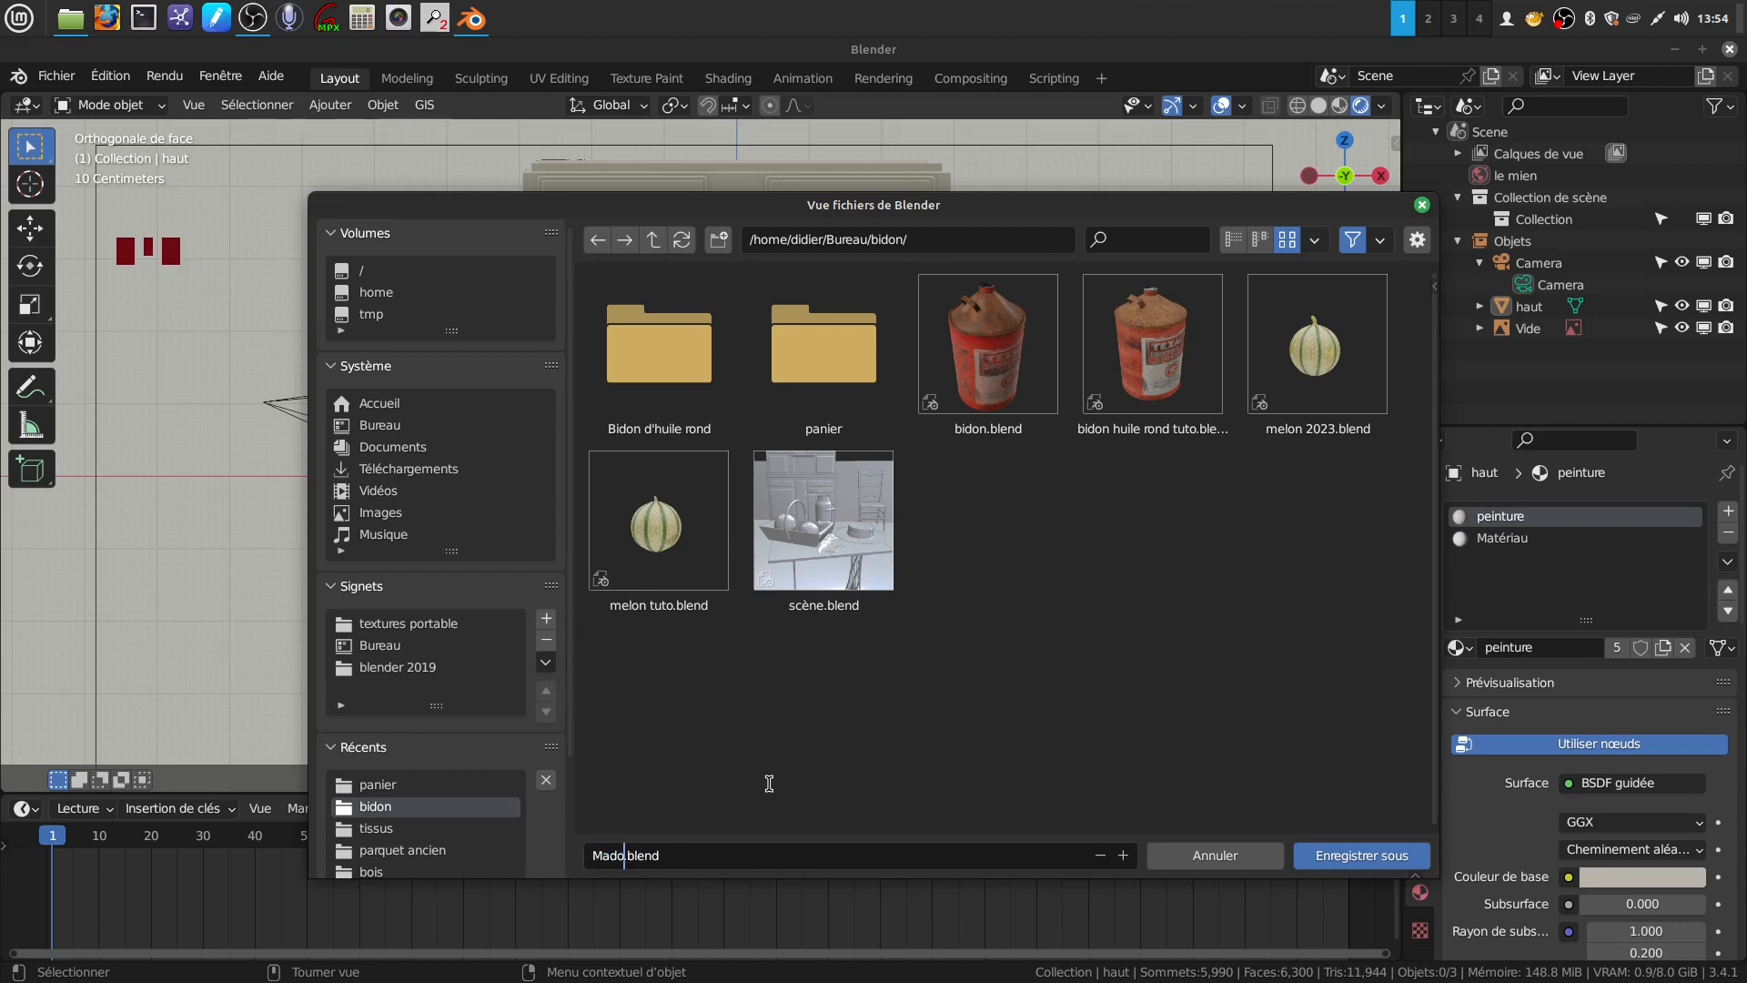
key(Return)
click(1330, 854)
Examine the upper cabinet's panels and doors from several angles beside the reference image
middle_drag(1002, 428, 795, 532)
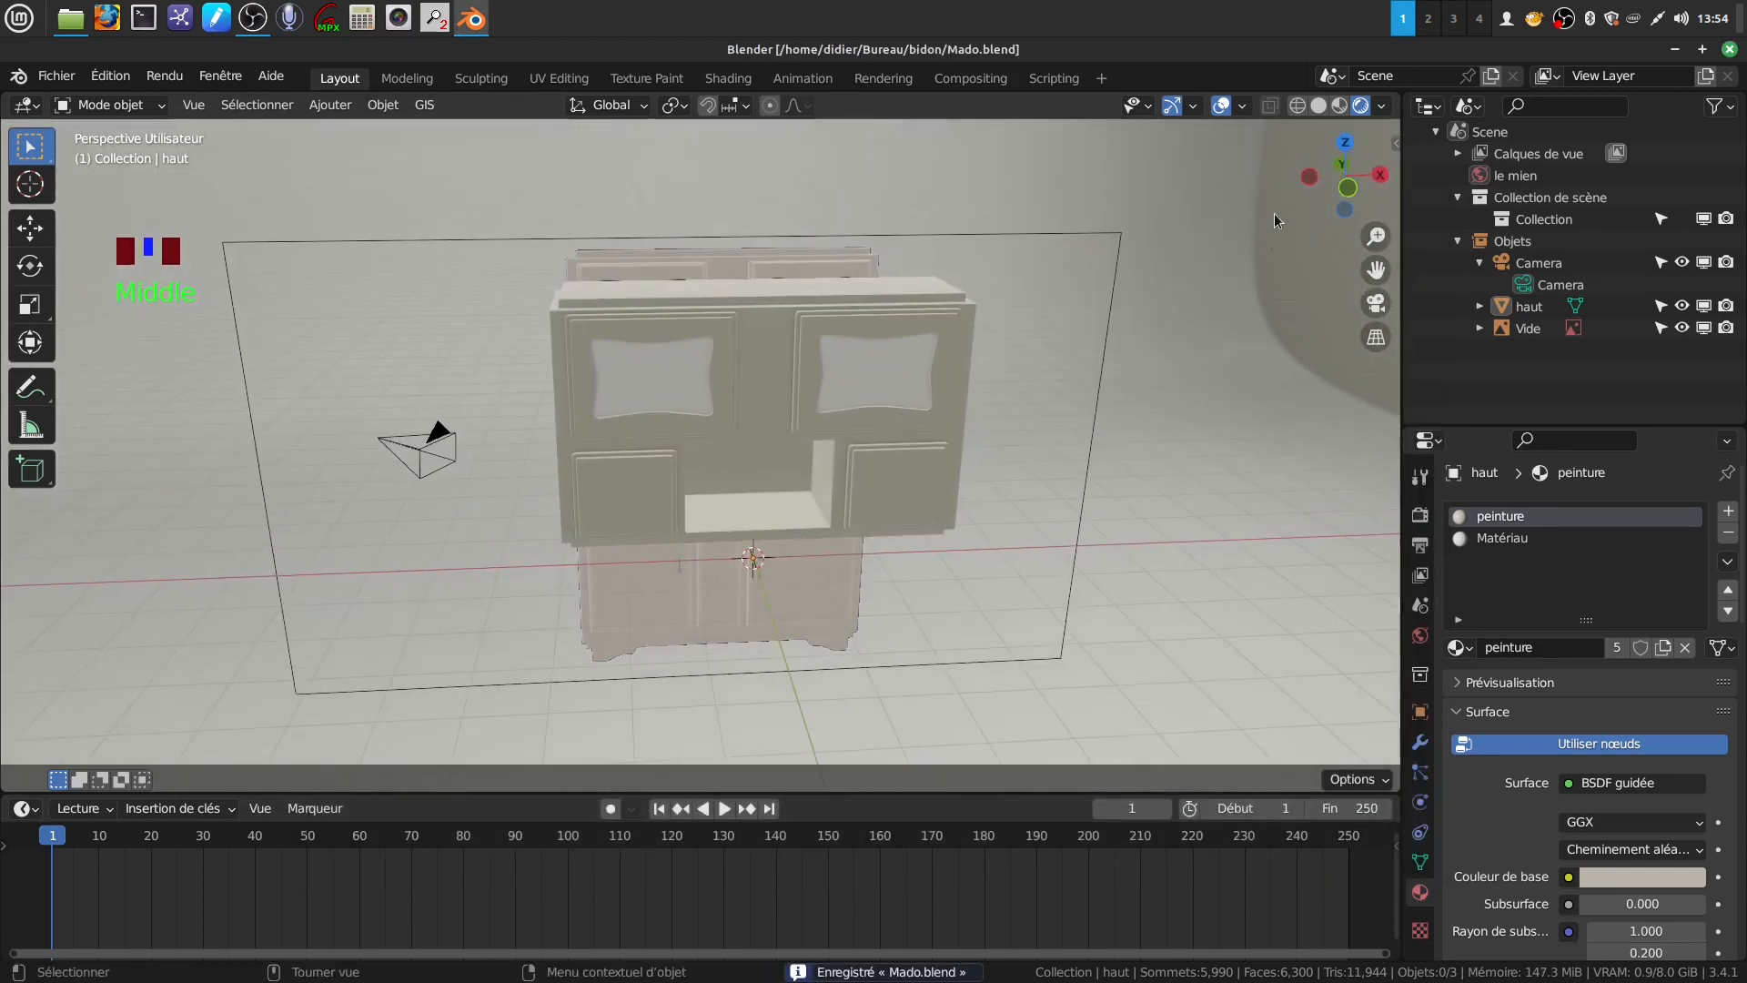
scroll(970, 493, up, 2)
middle_drag(1046, 371, 1317, 176)
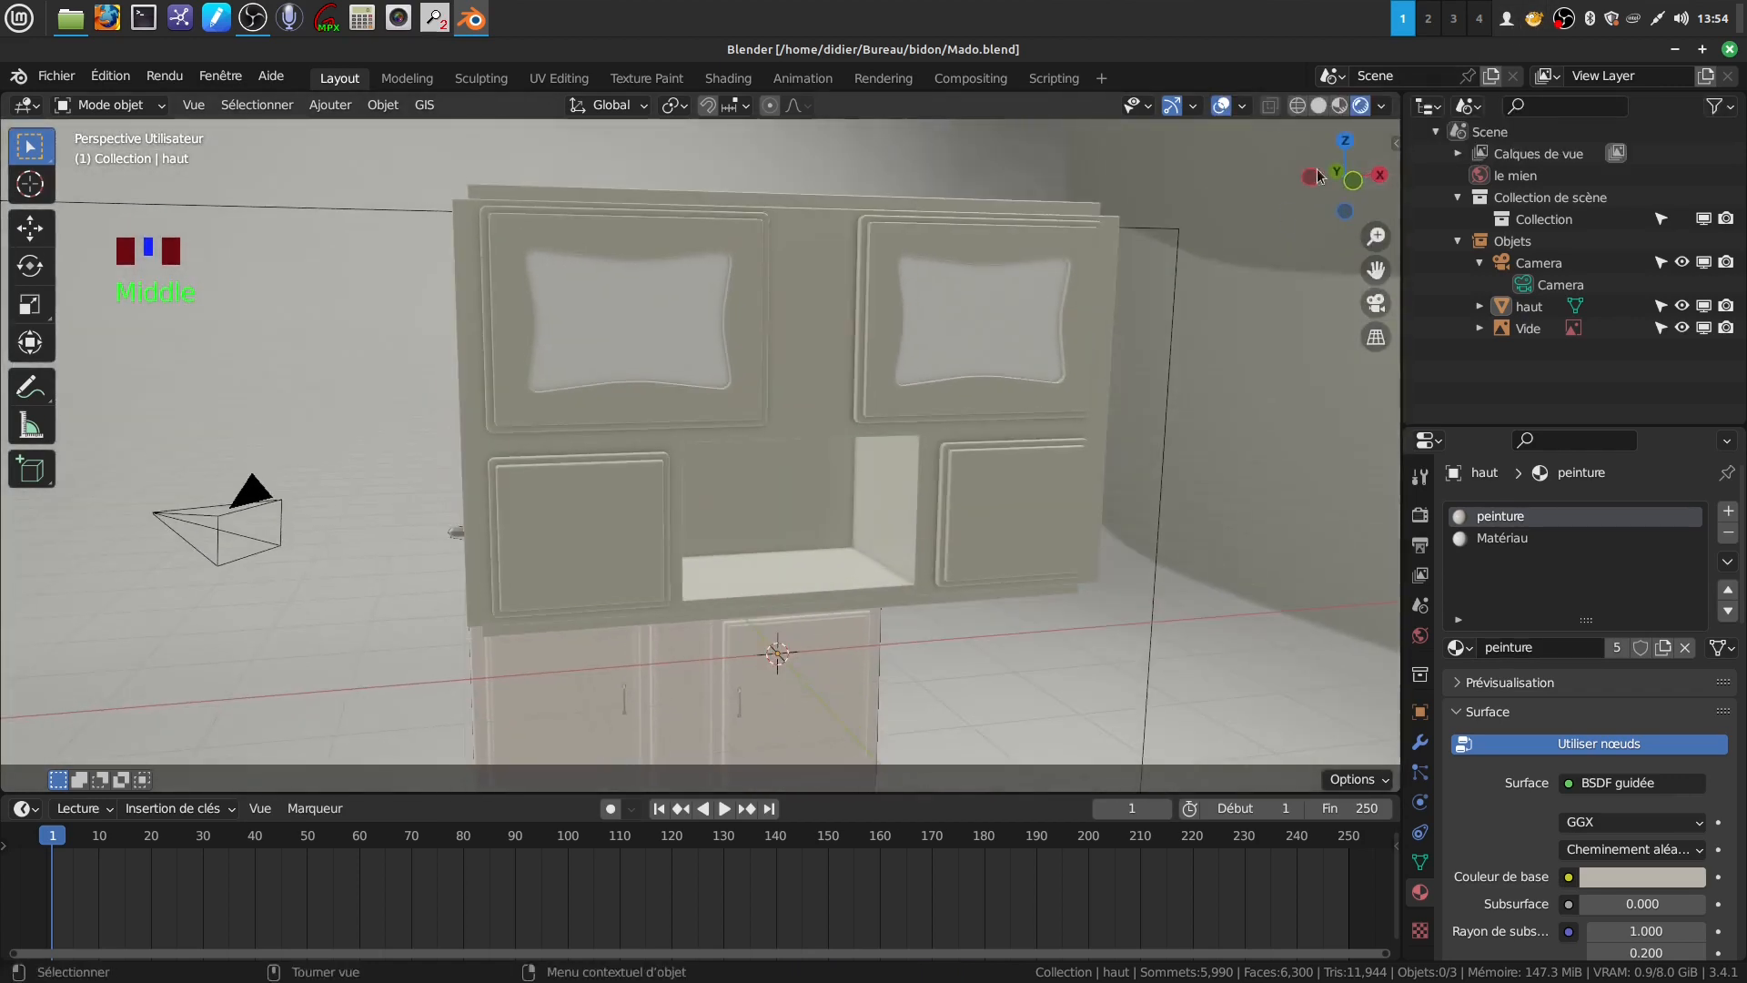
click(1506, 24)
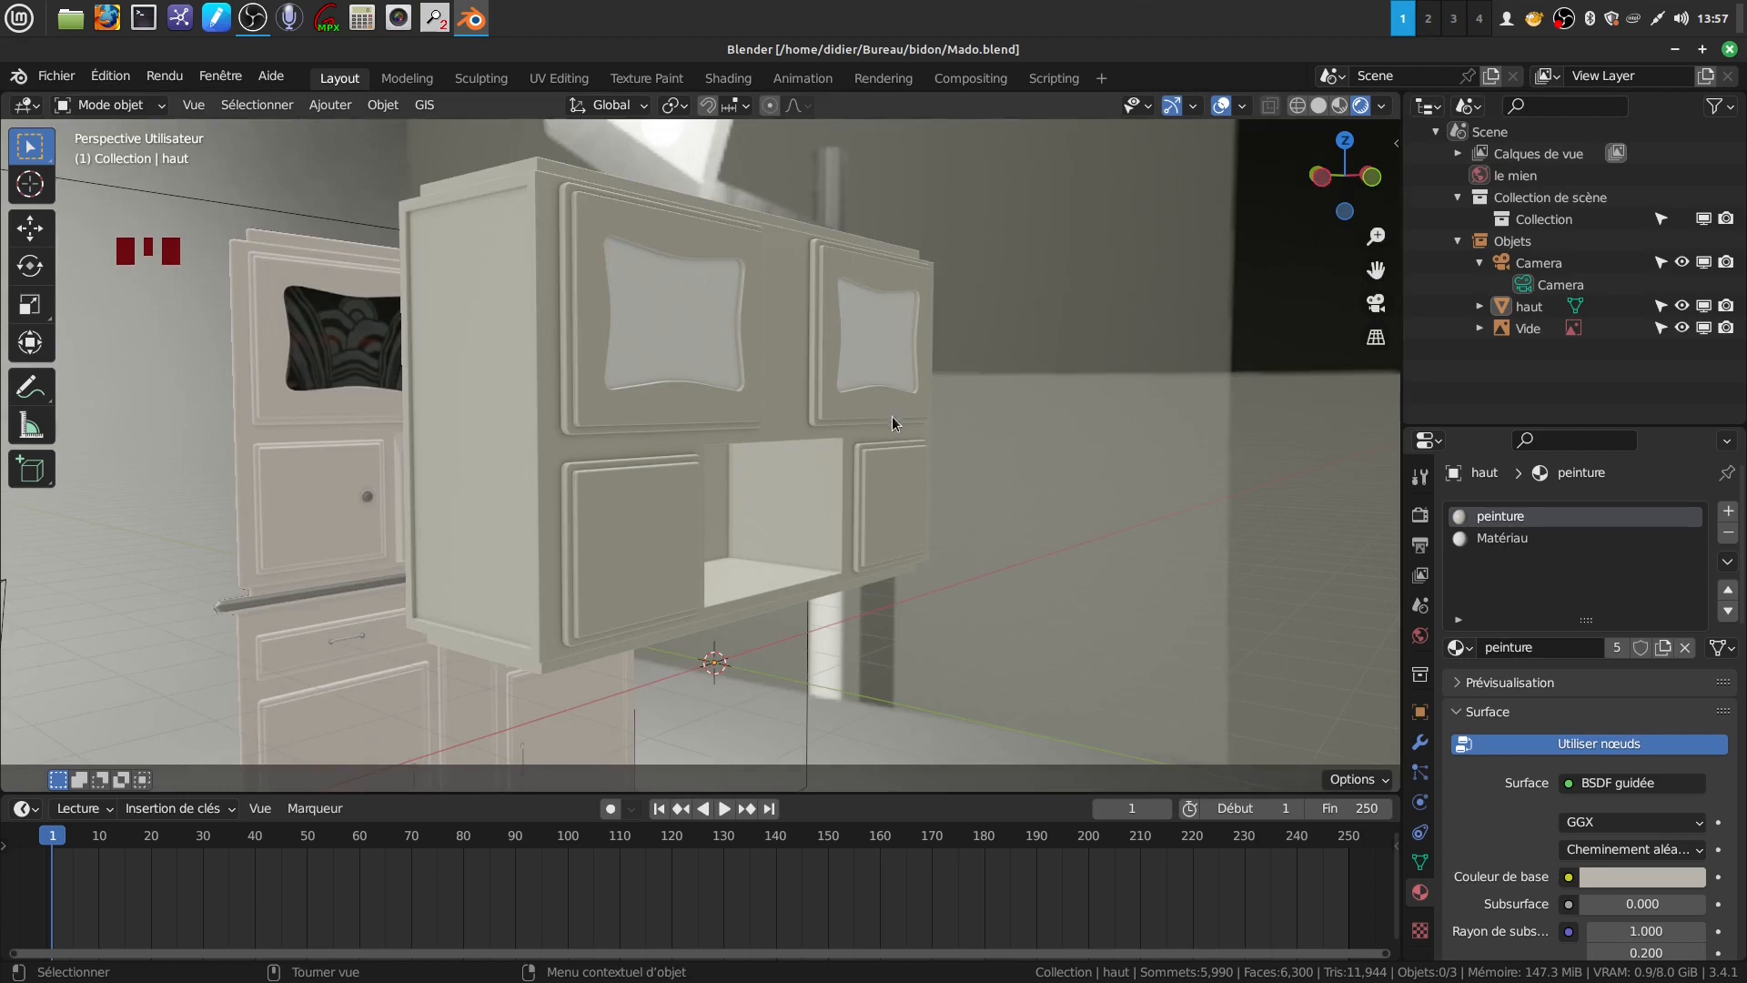
middle_drag(891, 417, 764, 380)
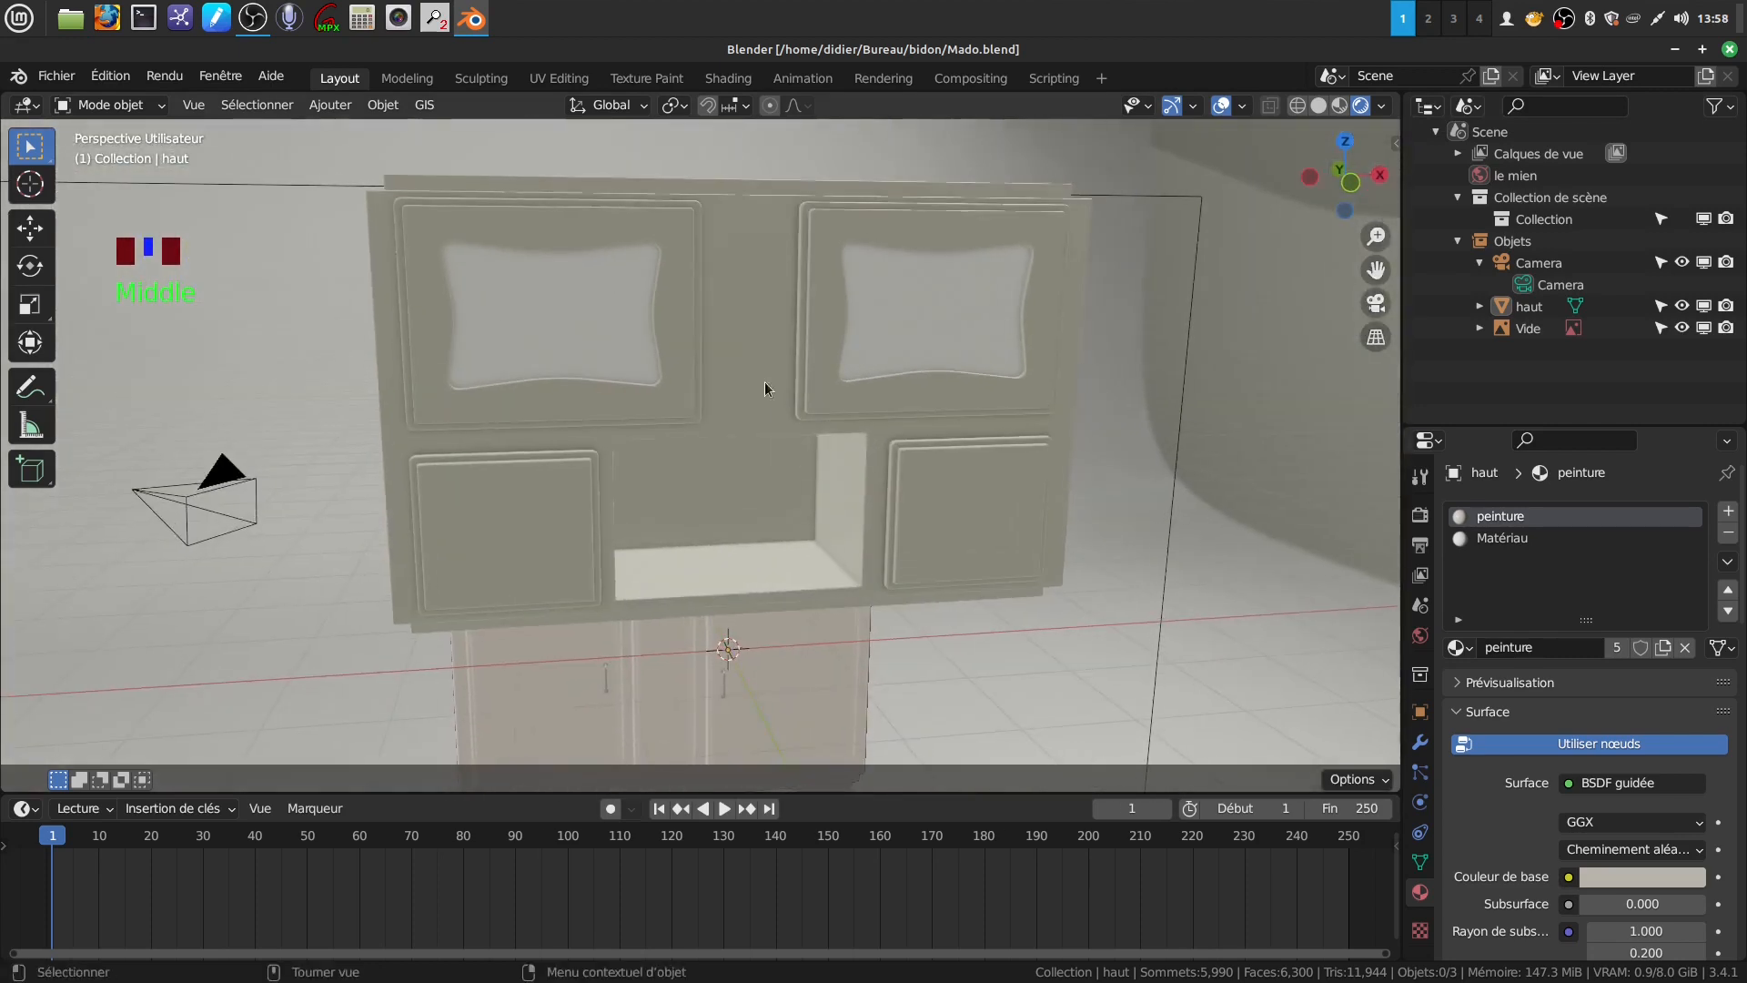
middle_drag(626, 333, 757, 342)
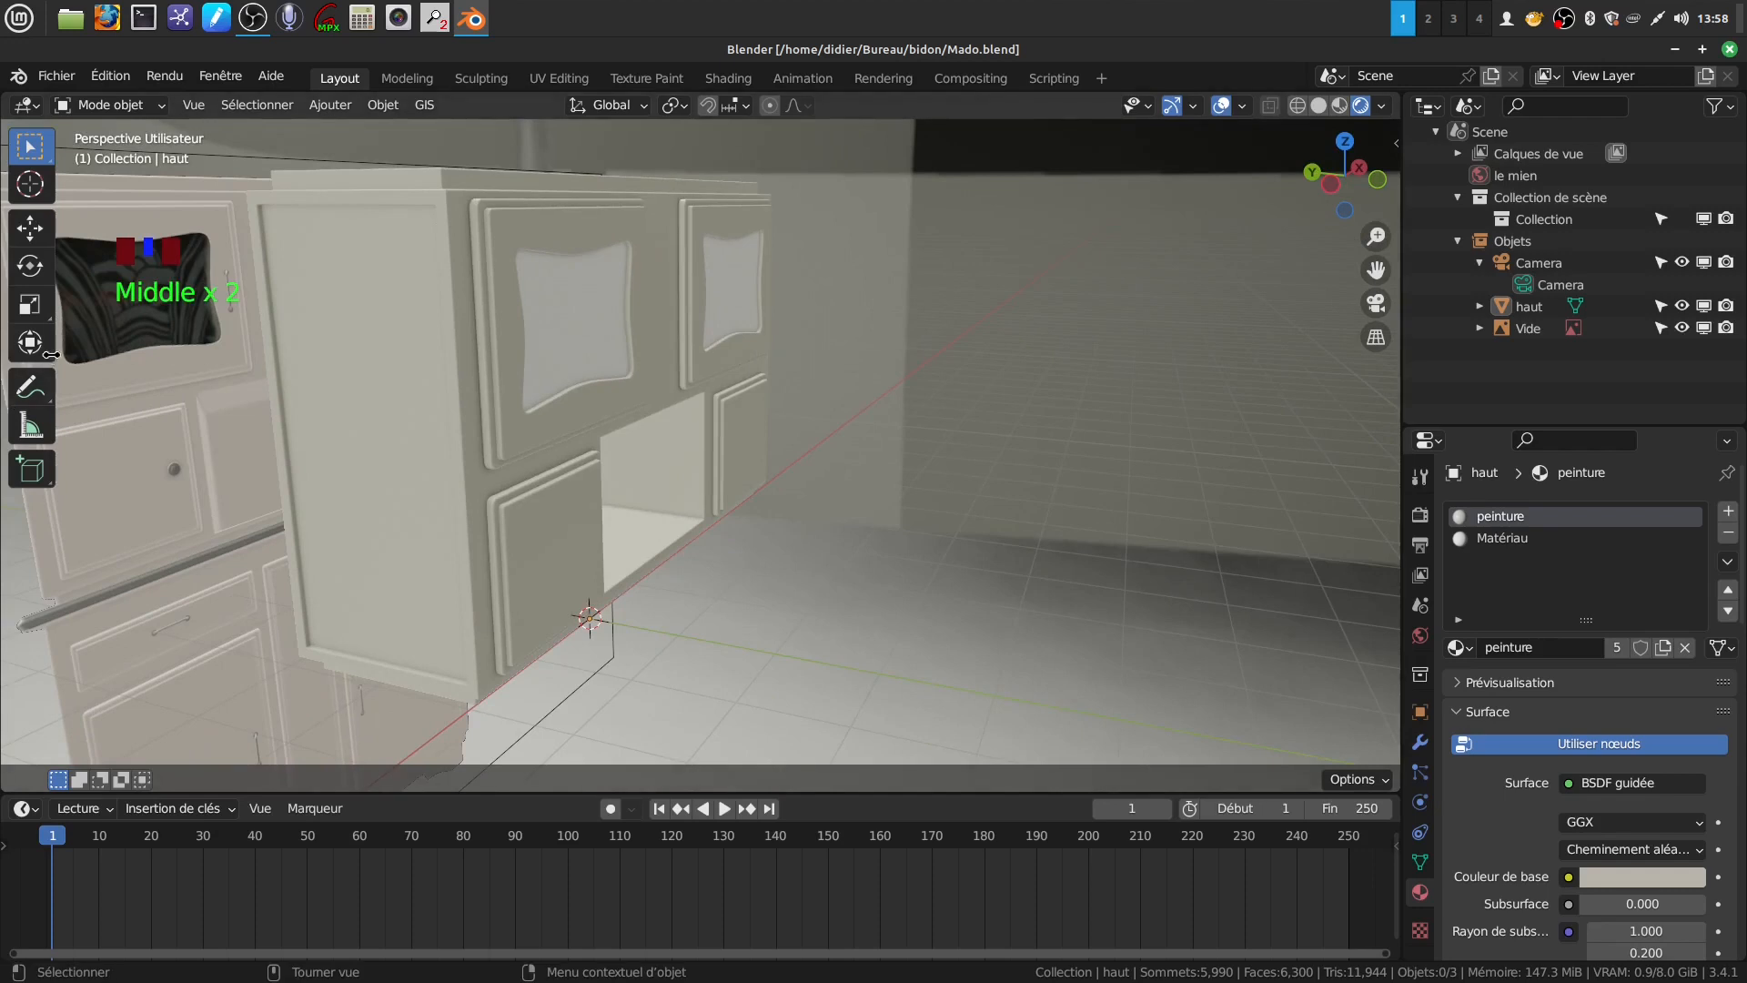
middle_drag(595, 330, 495, 331)
shift+middle_drag(593, 399, 651, 435)
Select the cabinet haut, make its Matériau material slot active, and enter Edit Mode in front view with no geometry selected
key(KP_1)
key(Tab)
scroll(592, 420, up, 2)
key(a)
key(a)
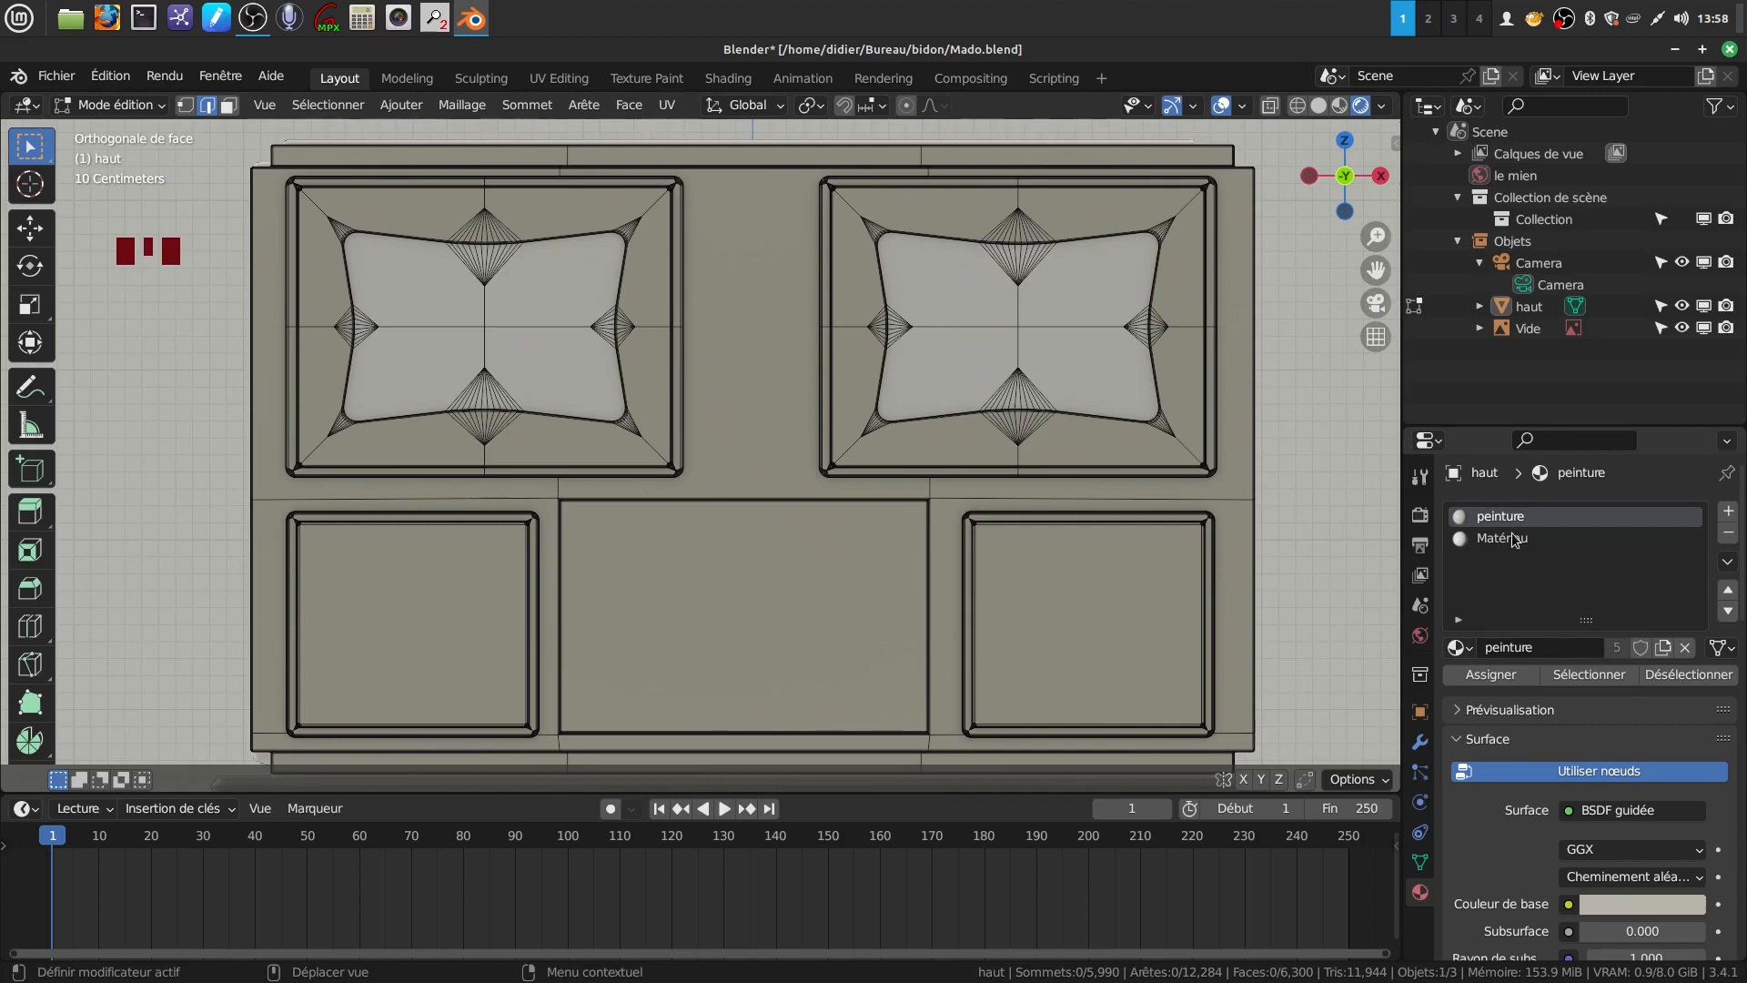
key(Tab)
click(664, 461)
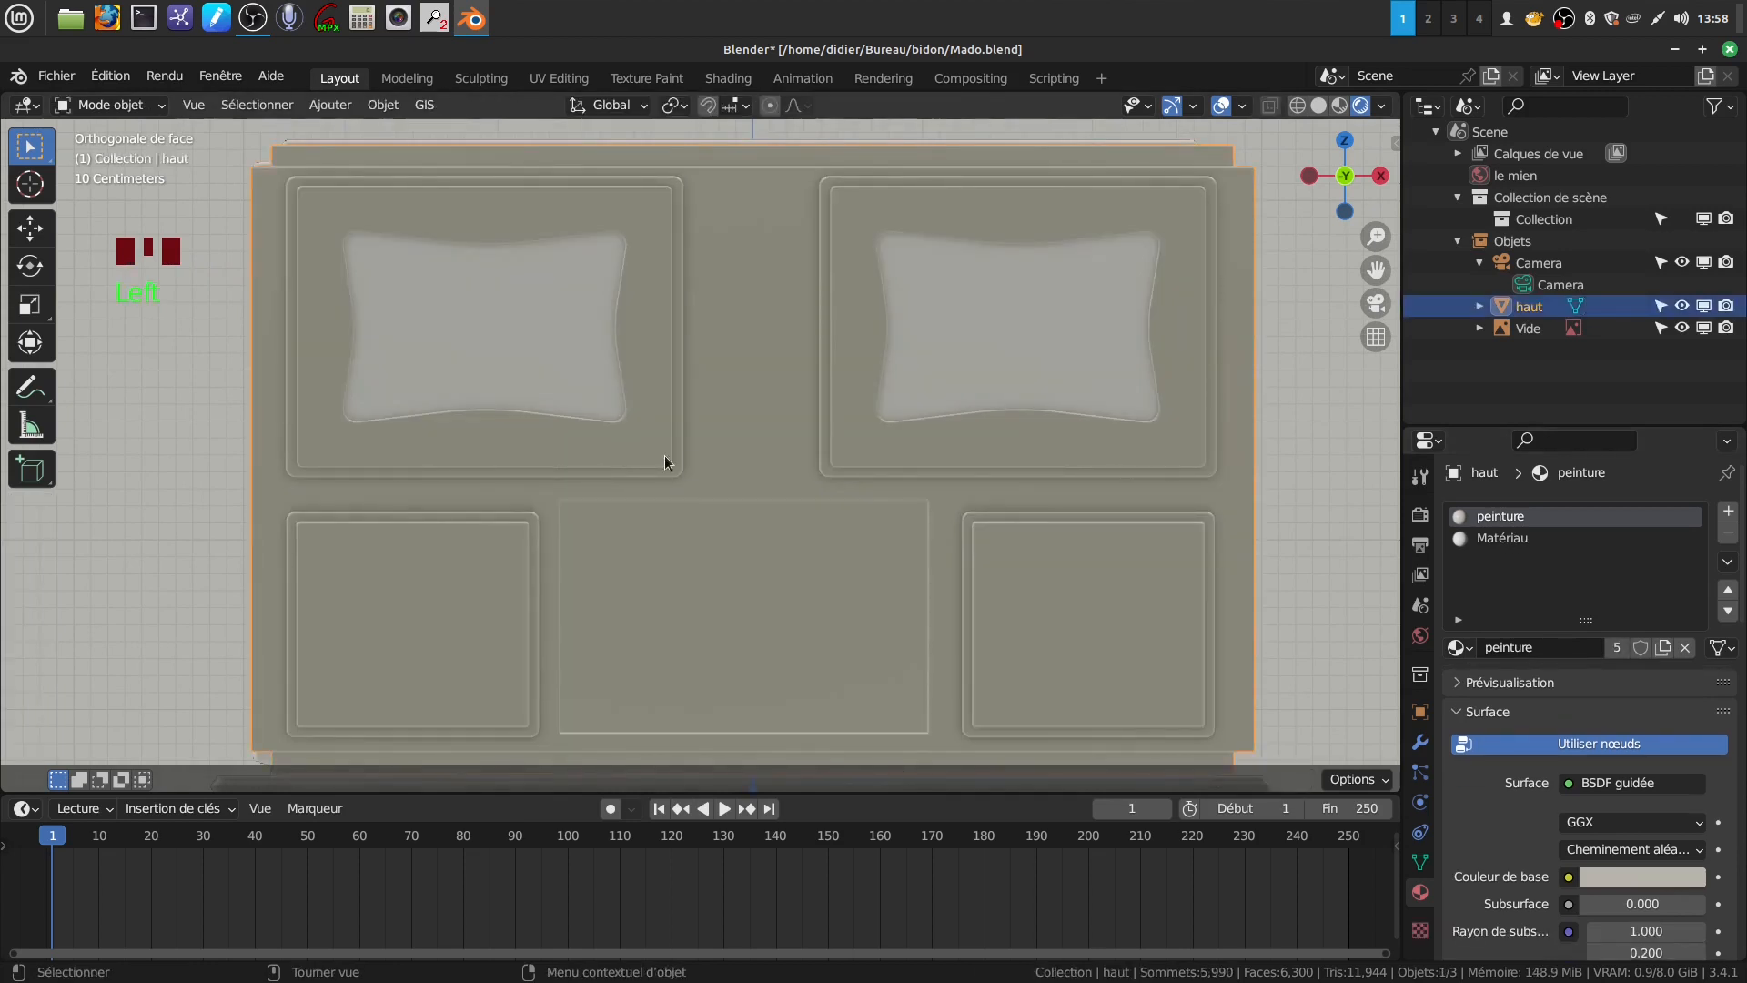
click(1522, 538)
scroll(1105, 517, down, 2)
shift+middle_drag(1105, 517, 875, 463)
key(Tab)
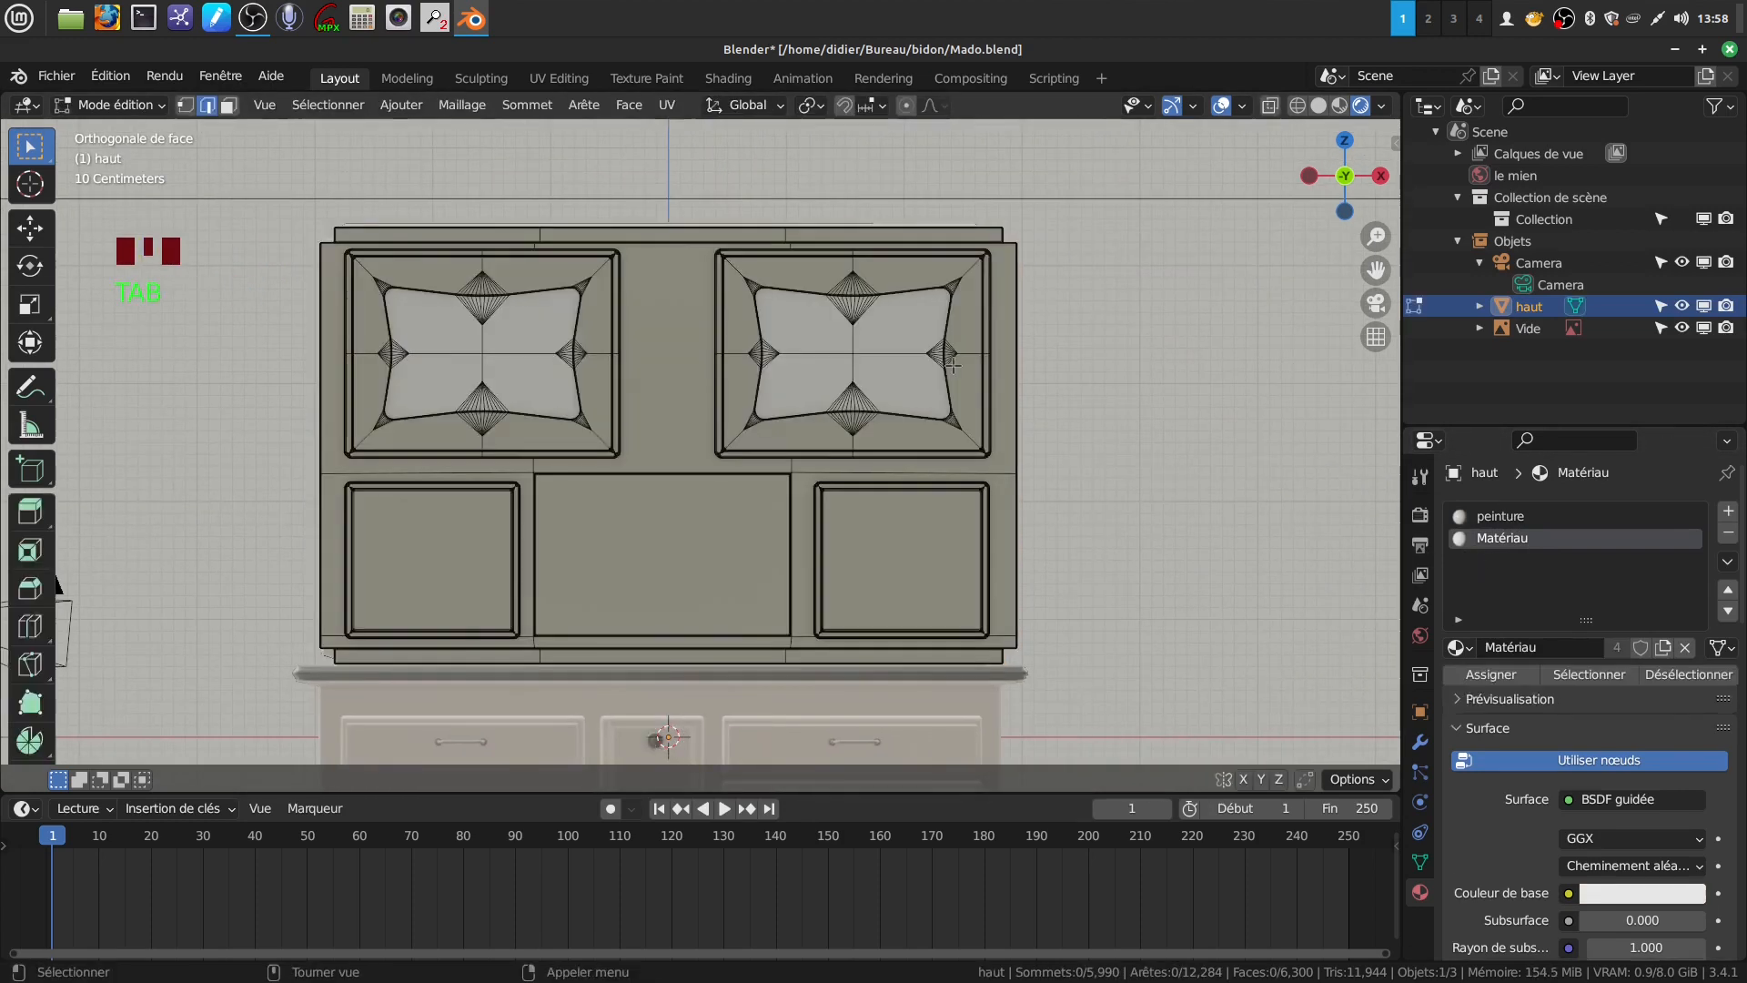
Split the 3D view vertically, turn the new area into a shader editor showing Matériau, and hide its sidebar
scroll(1651, 750, down, 4)
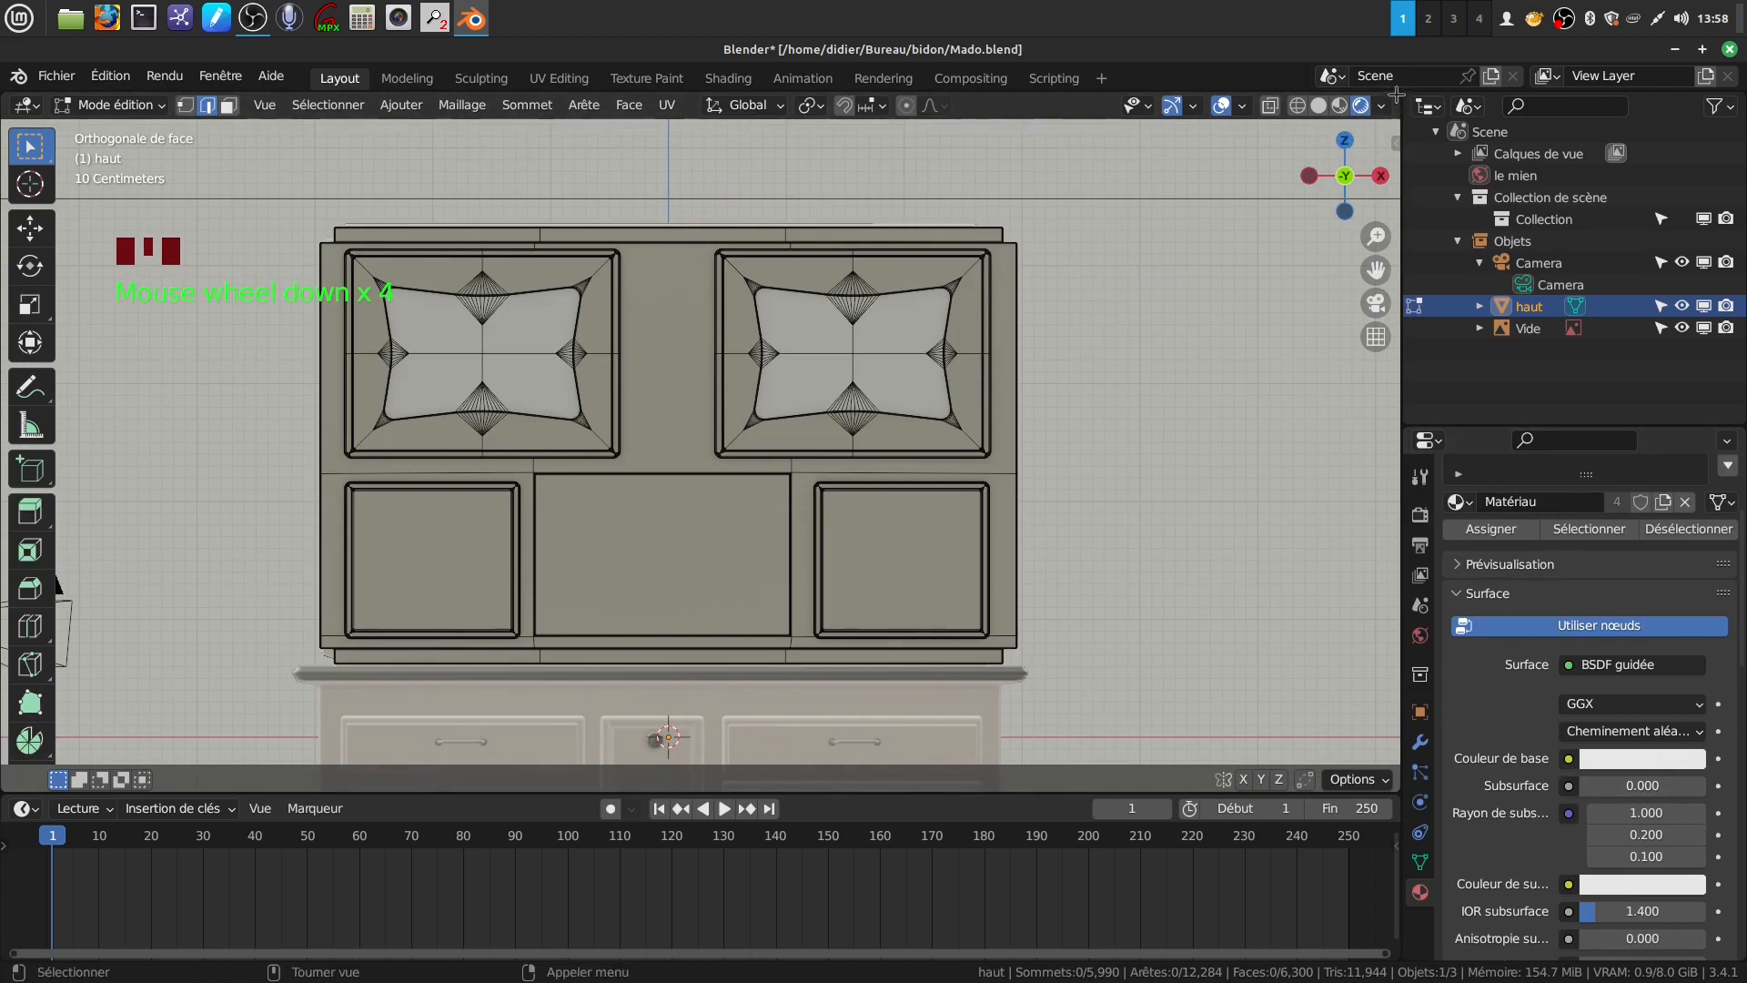
drag(1397, 94, 530, 102)
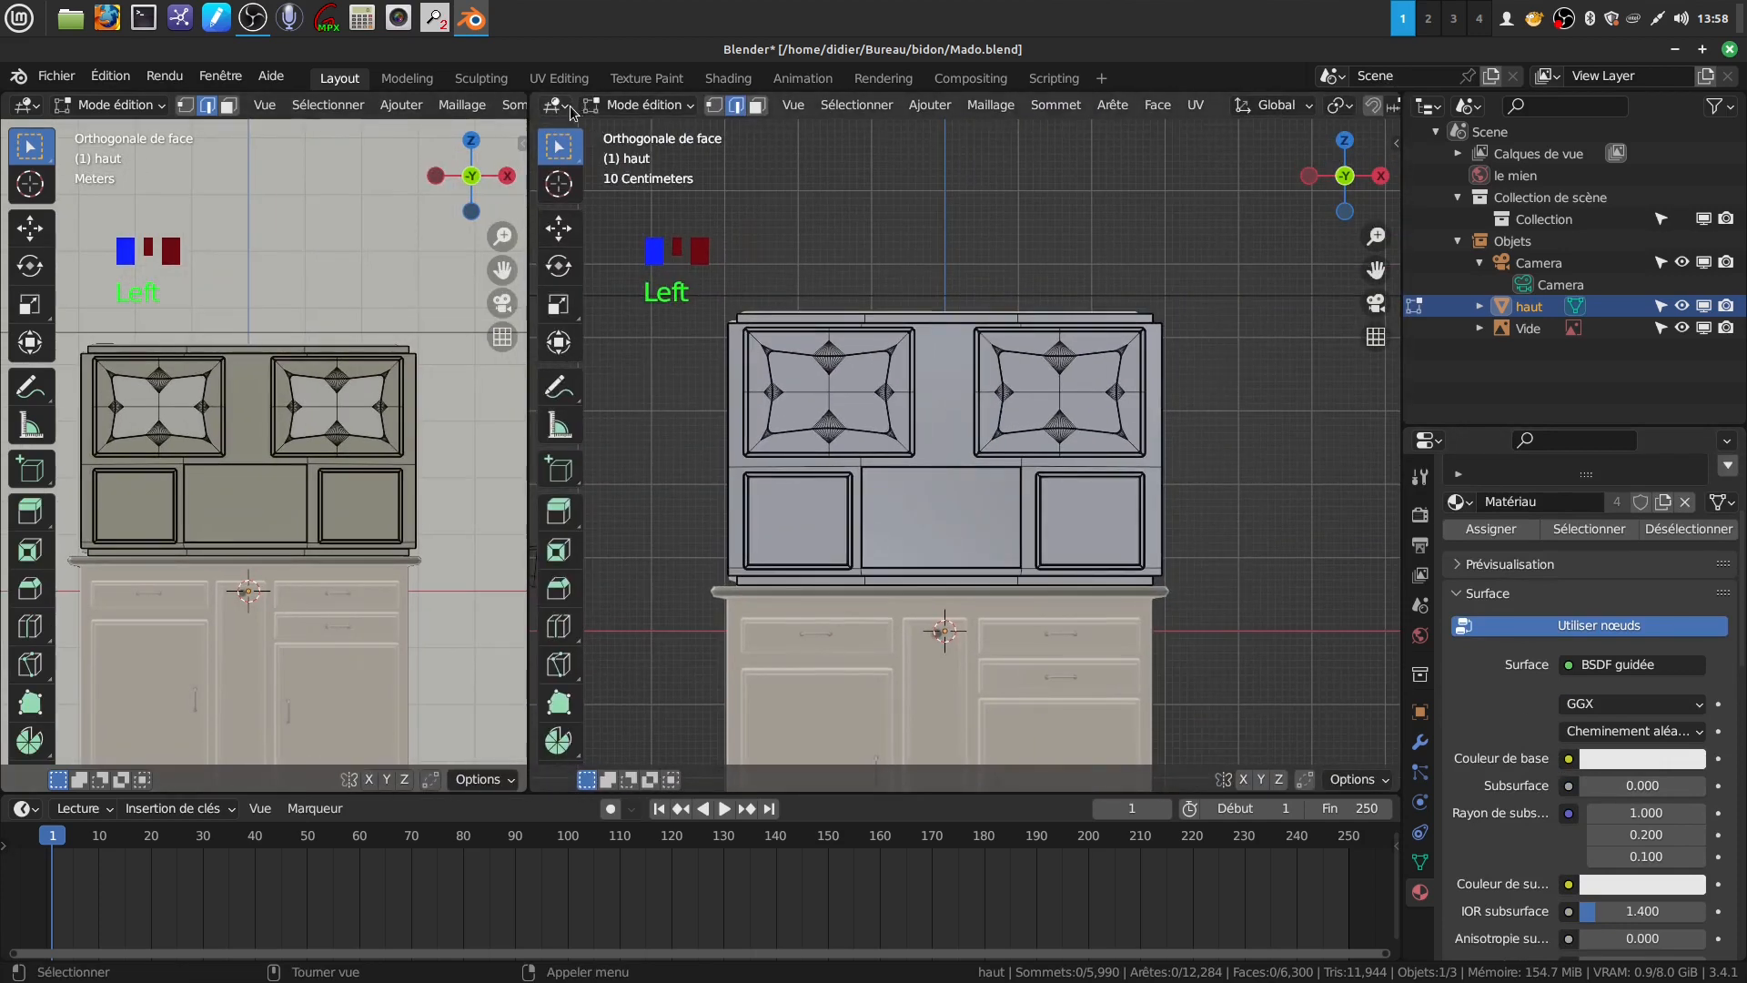
click(570, 107)
click(691, 305)
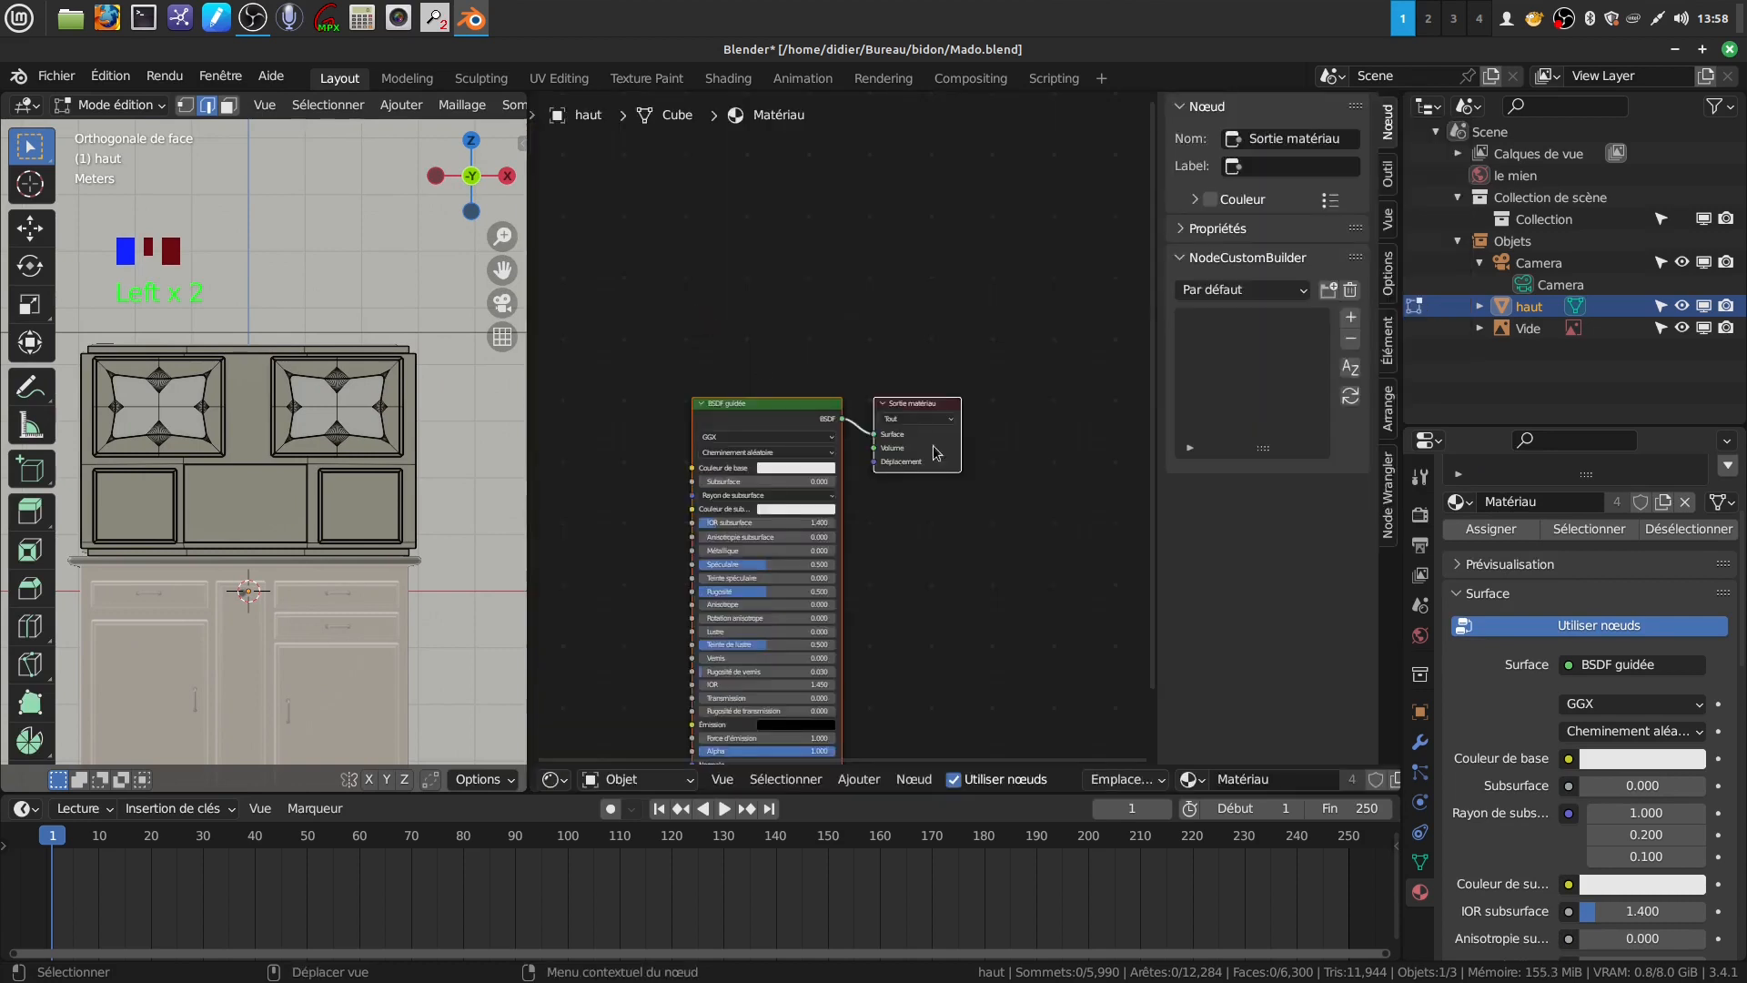
middle_drag(987, 546, 1042, 374)
key(n)
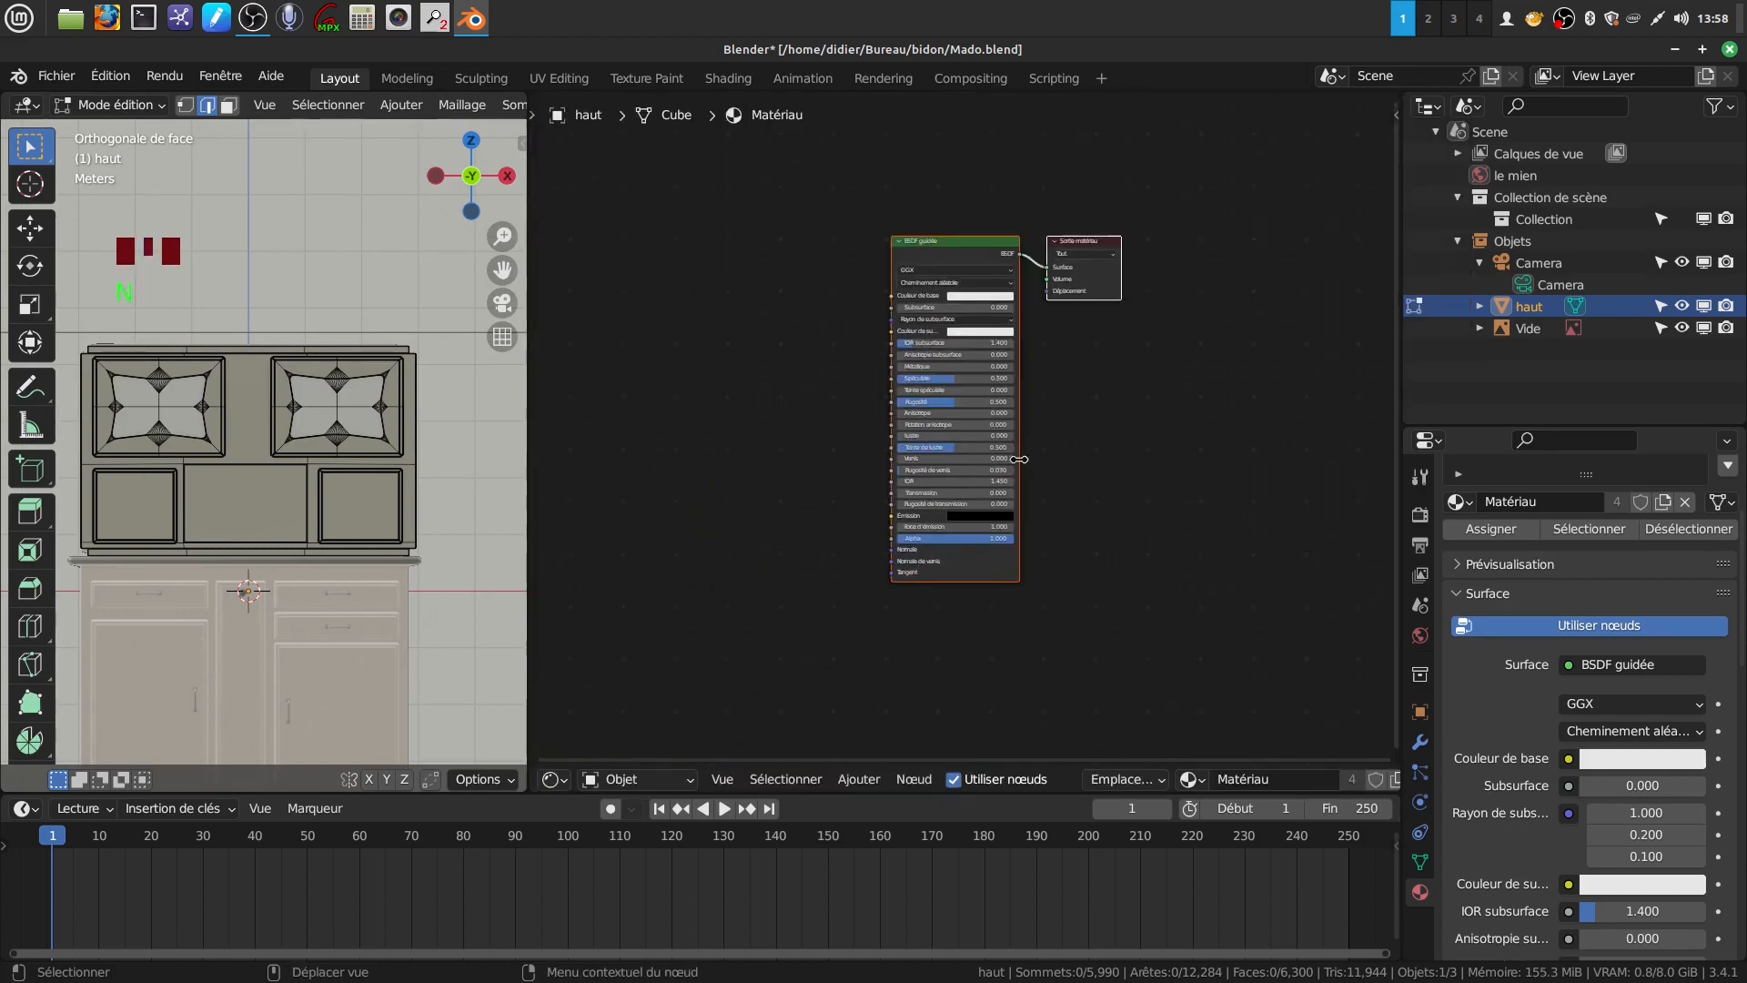
Set the roughness (Rugosité) of the Matériau principled shader to 0.225
scroll(1069, 405, up, 3)
scroll(1171, 421, up, 1)
middle_drag(1150, 363, 1122, 428)
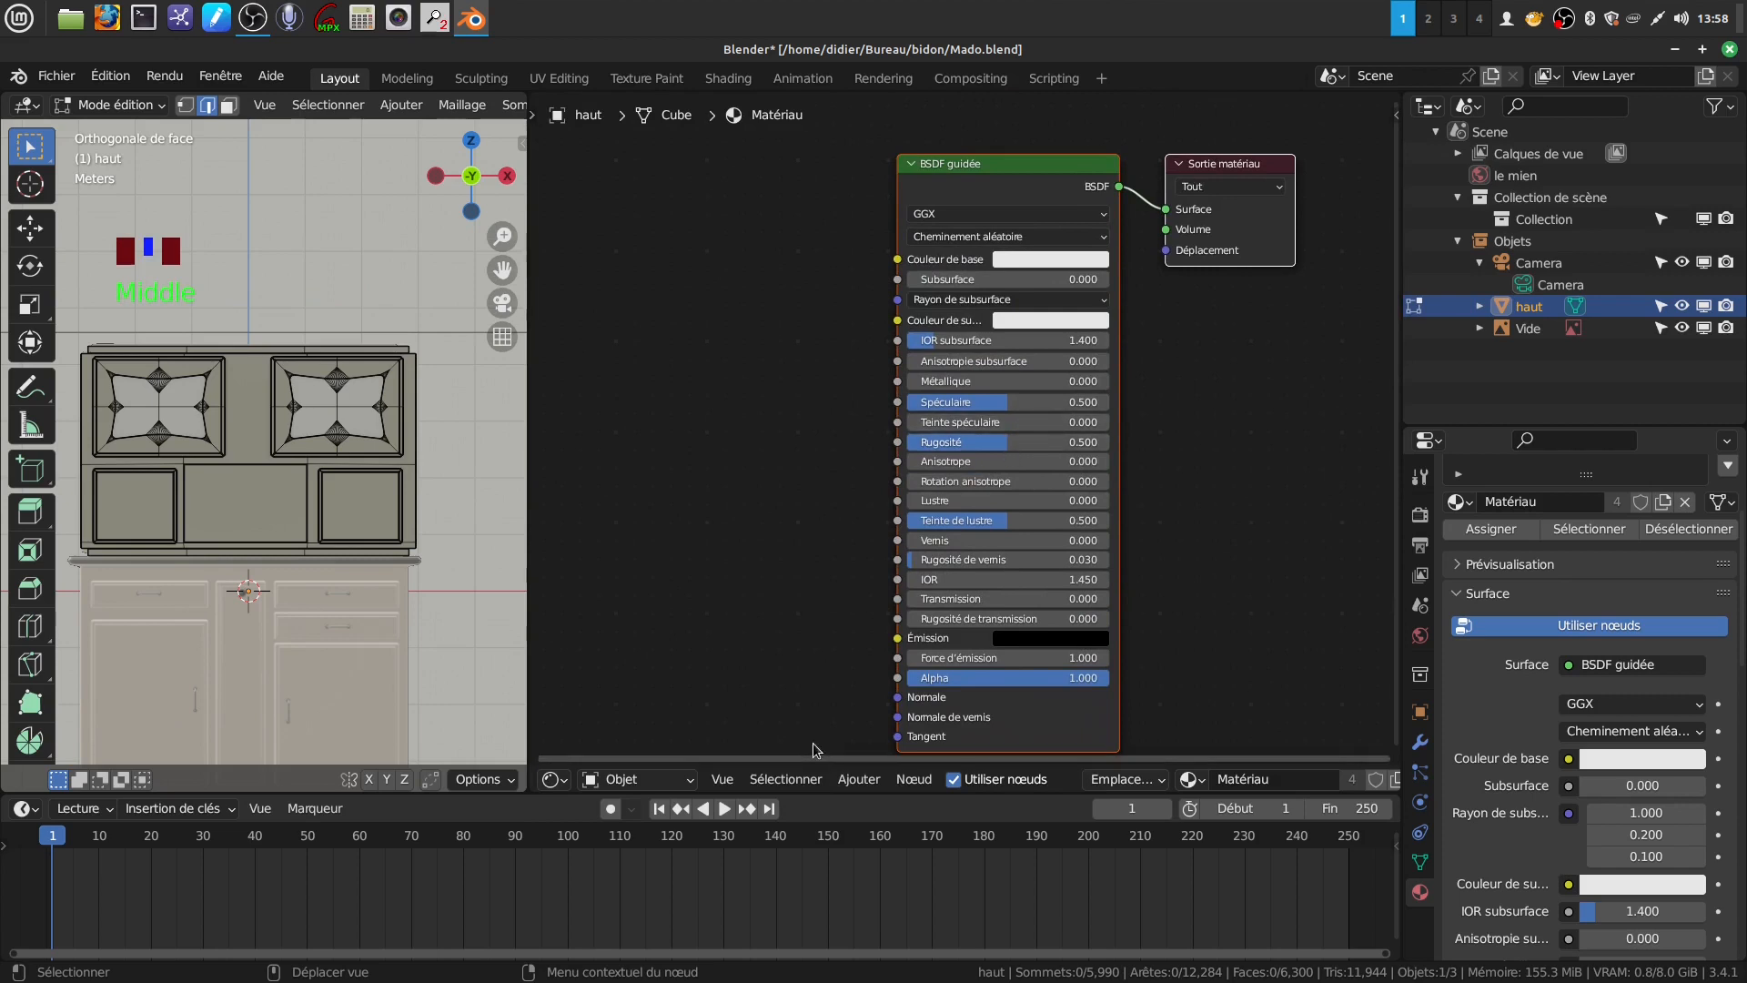
drag(997, 441, 951, 443)
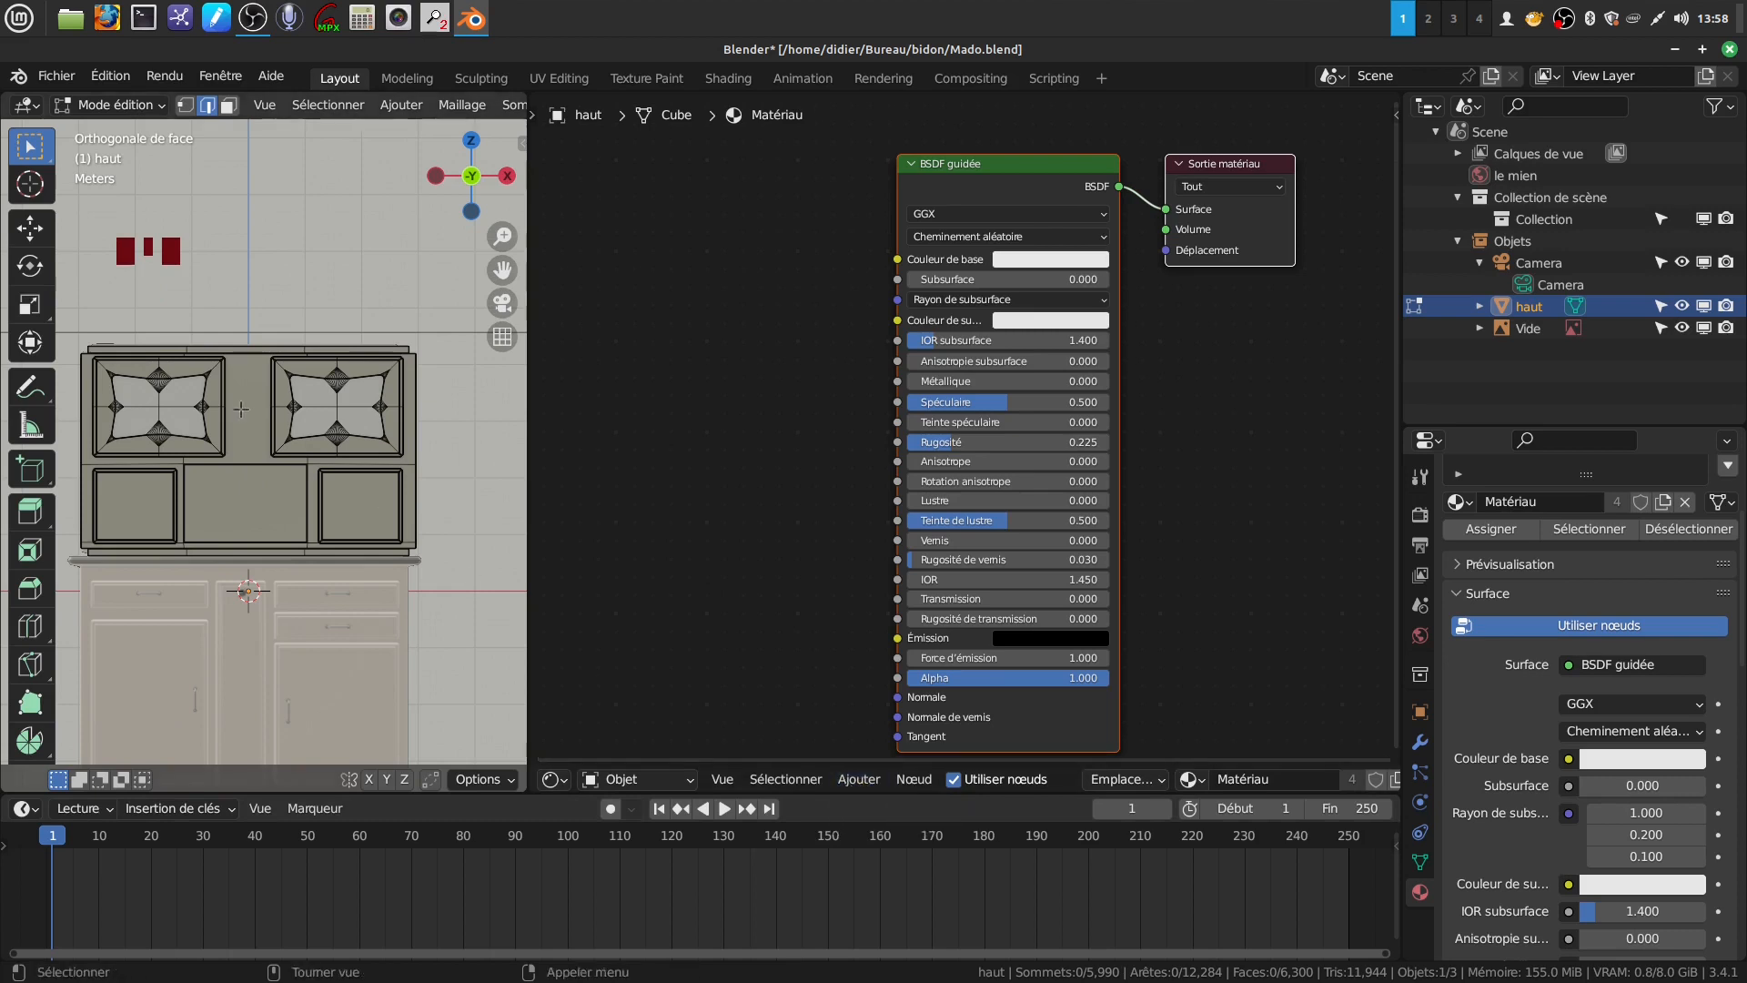
Add a UV Map node using the CarteUV map and place it well ahead of the principled shader
click(860, 781)
mouse_move(874, 732)
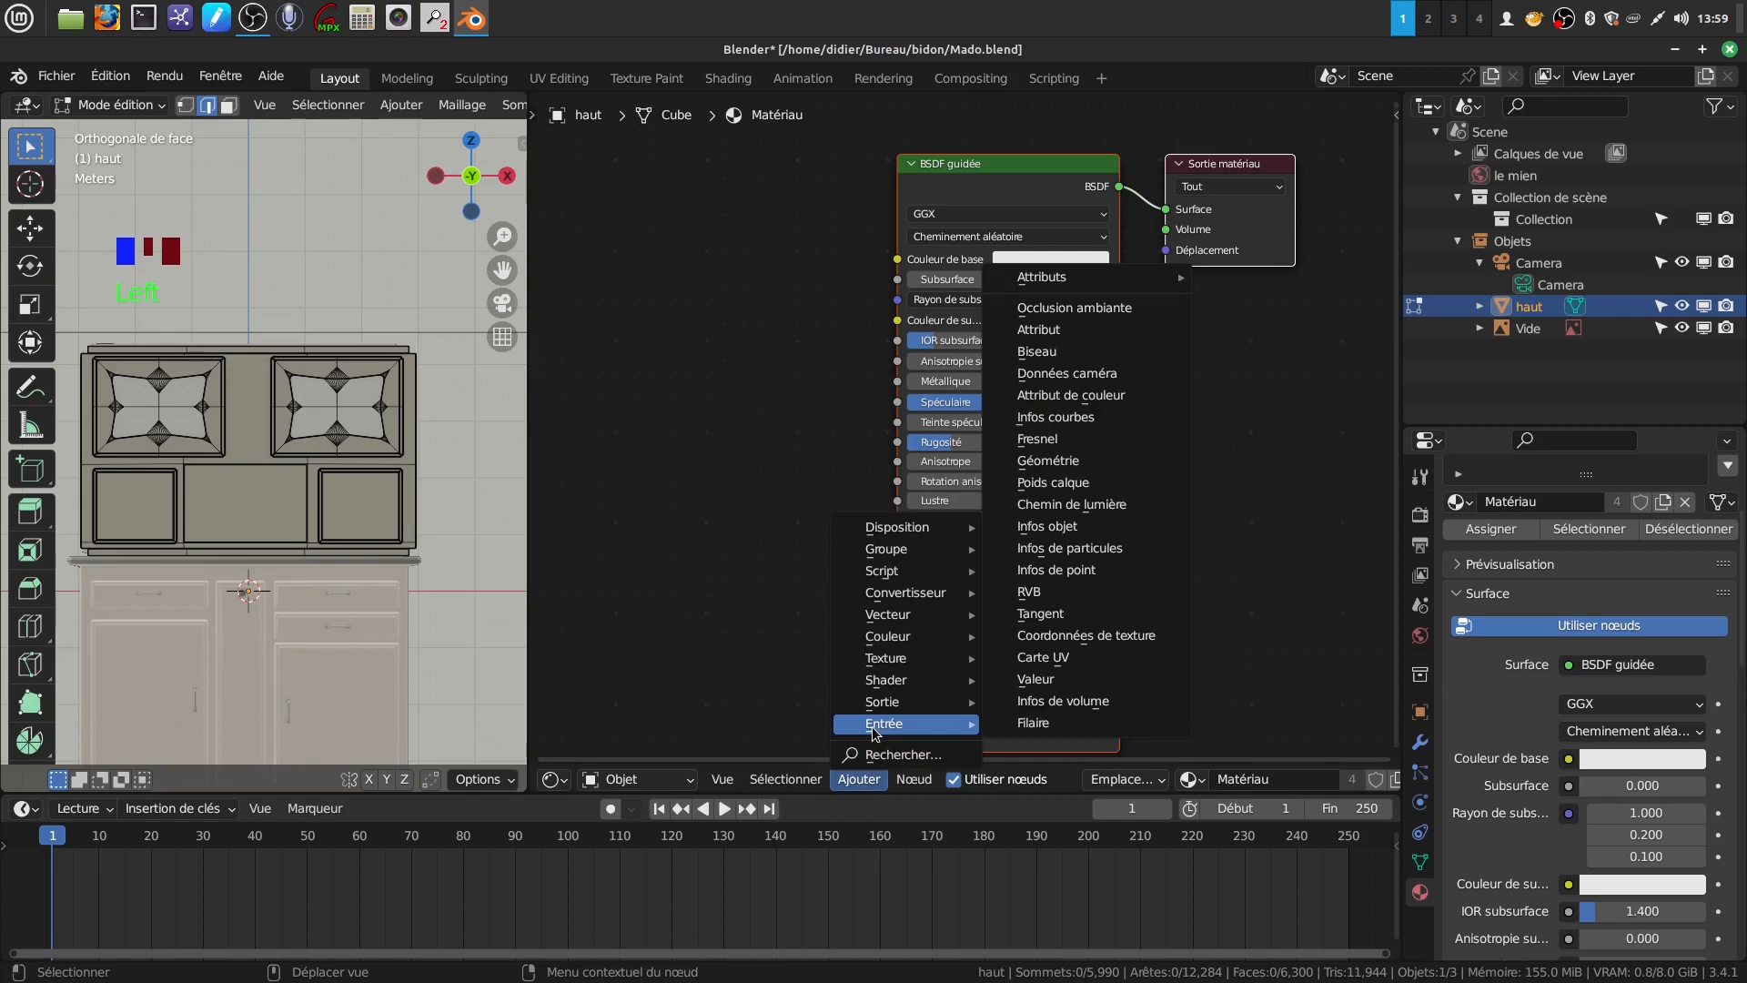
click(1075, 657)
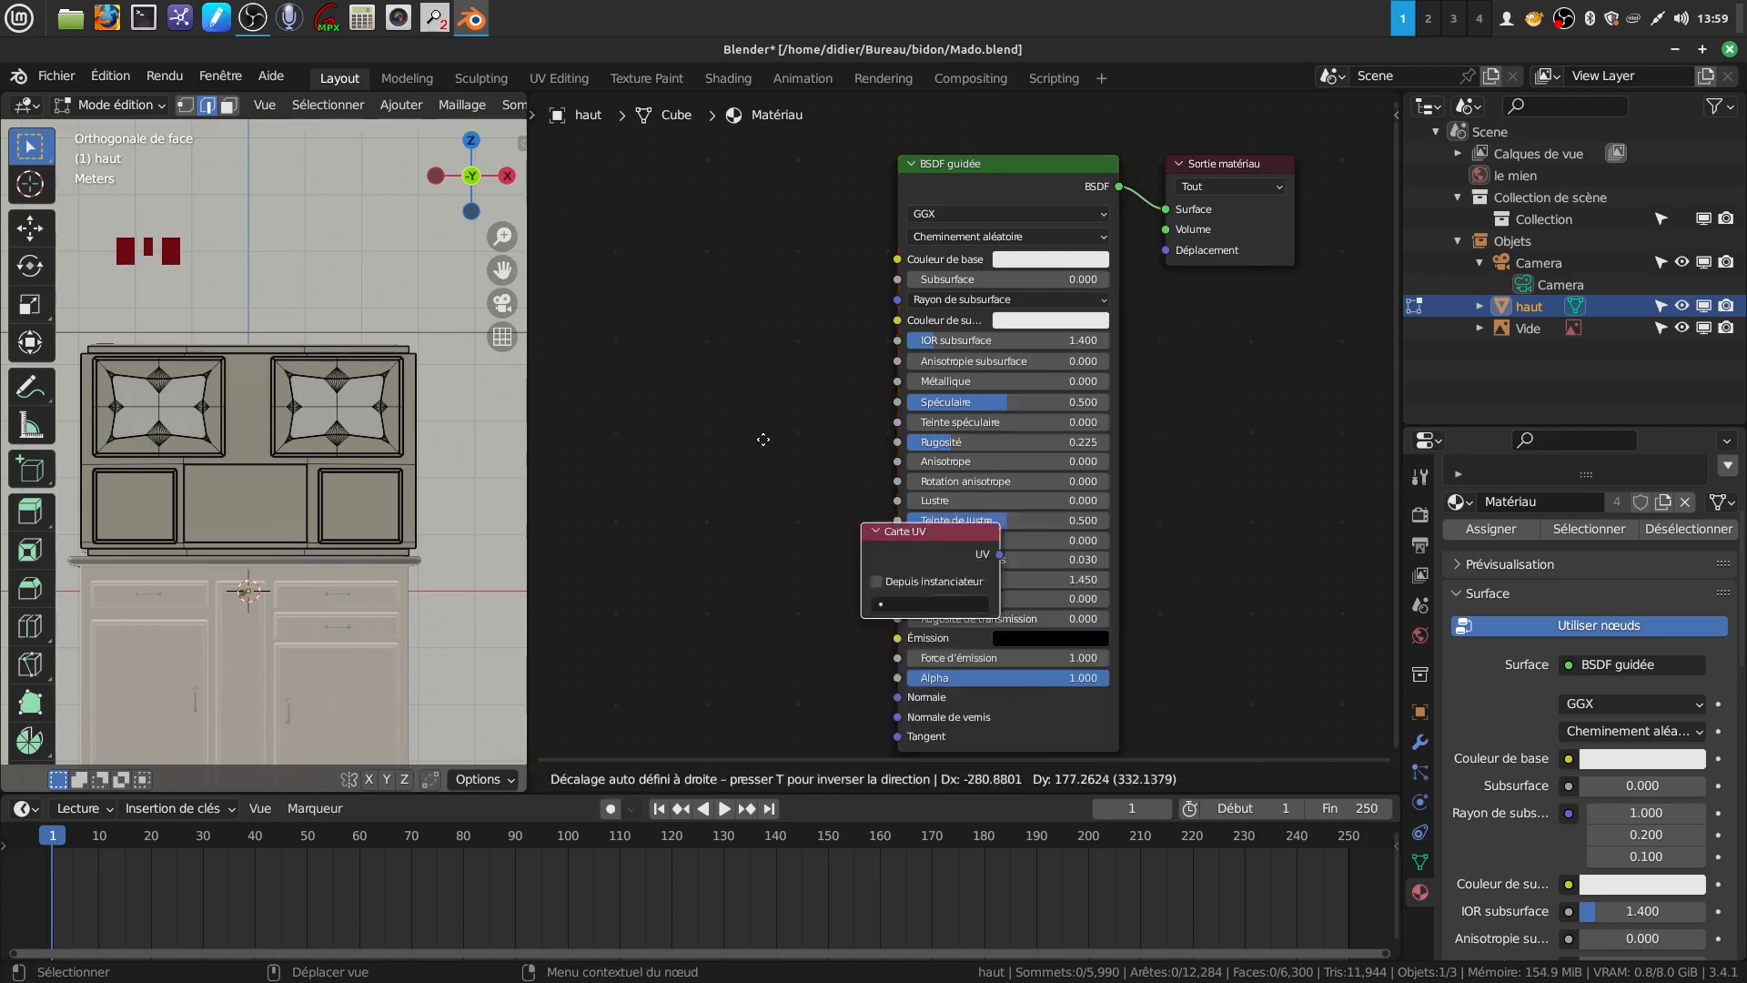
click(633, 290)
middle_drag(633, 290, 826, 326)
drag(826, 326, 639, 294)
click(680, 367)
click(682, 397)
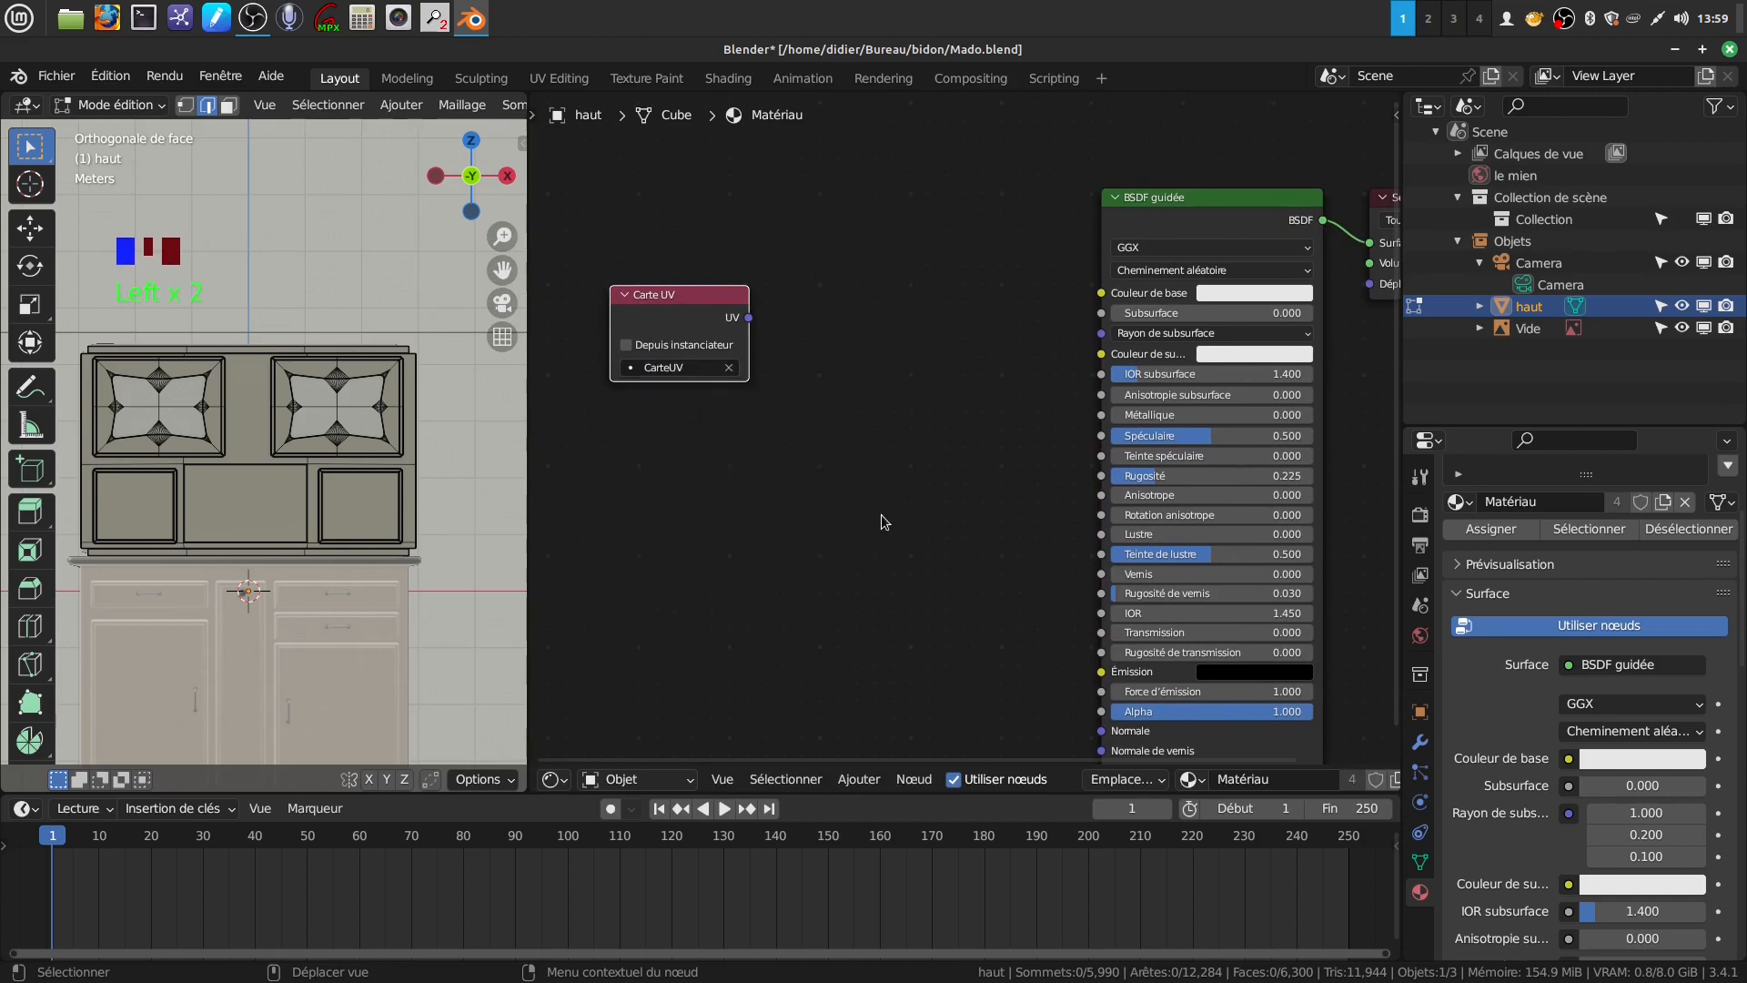
scroll(1156, 437, down, 2)
drag(749, 314, 617, 293)
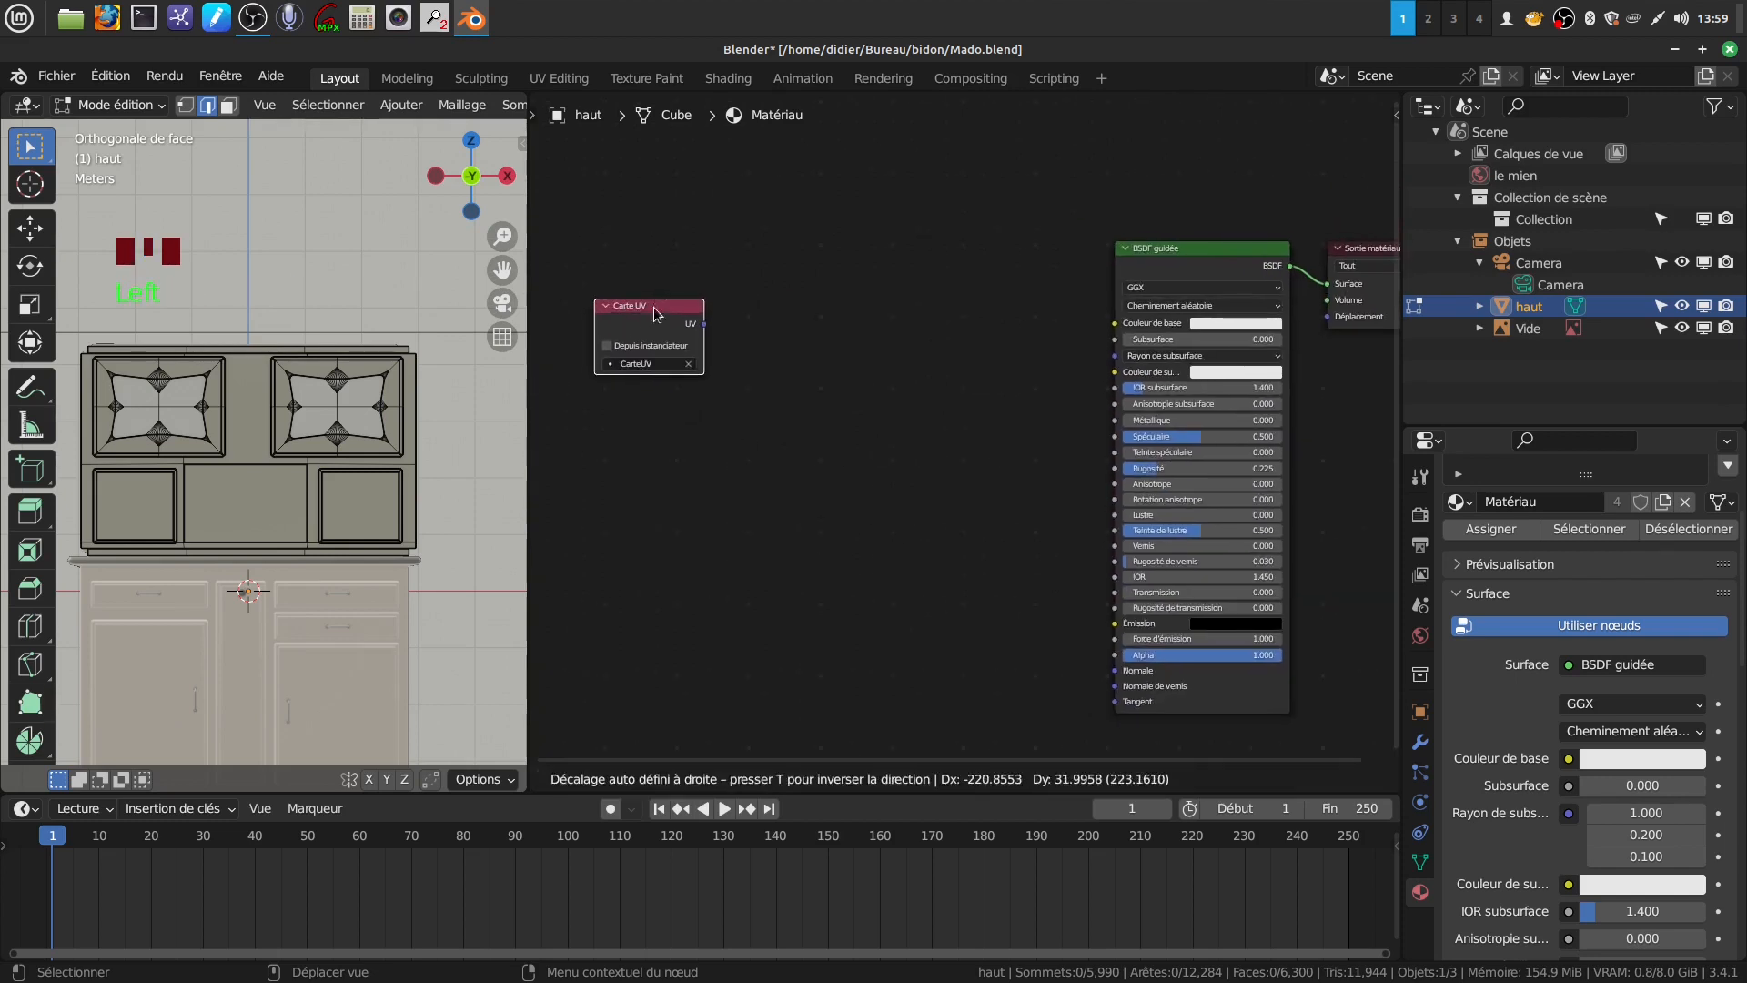
Add an Image Texture node between the UV Map and the shader, and link the UV output to its vector input
click(859, 779)
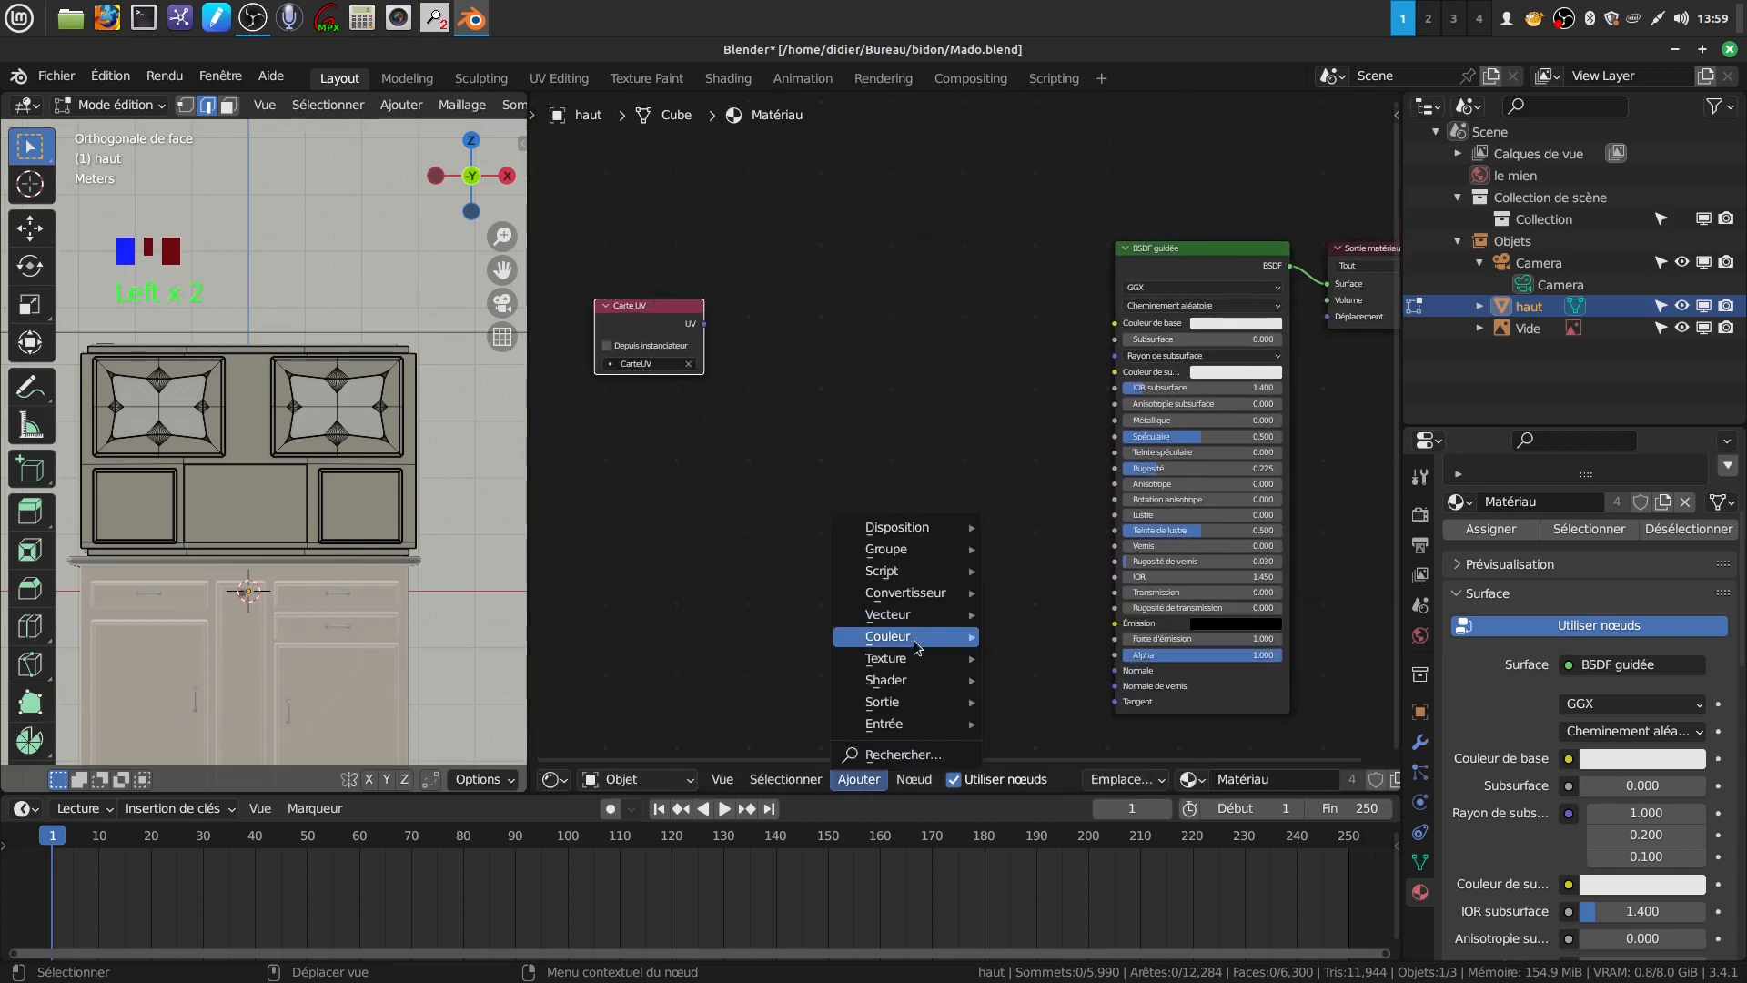
mouse_move(906, 659)
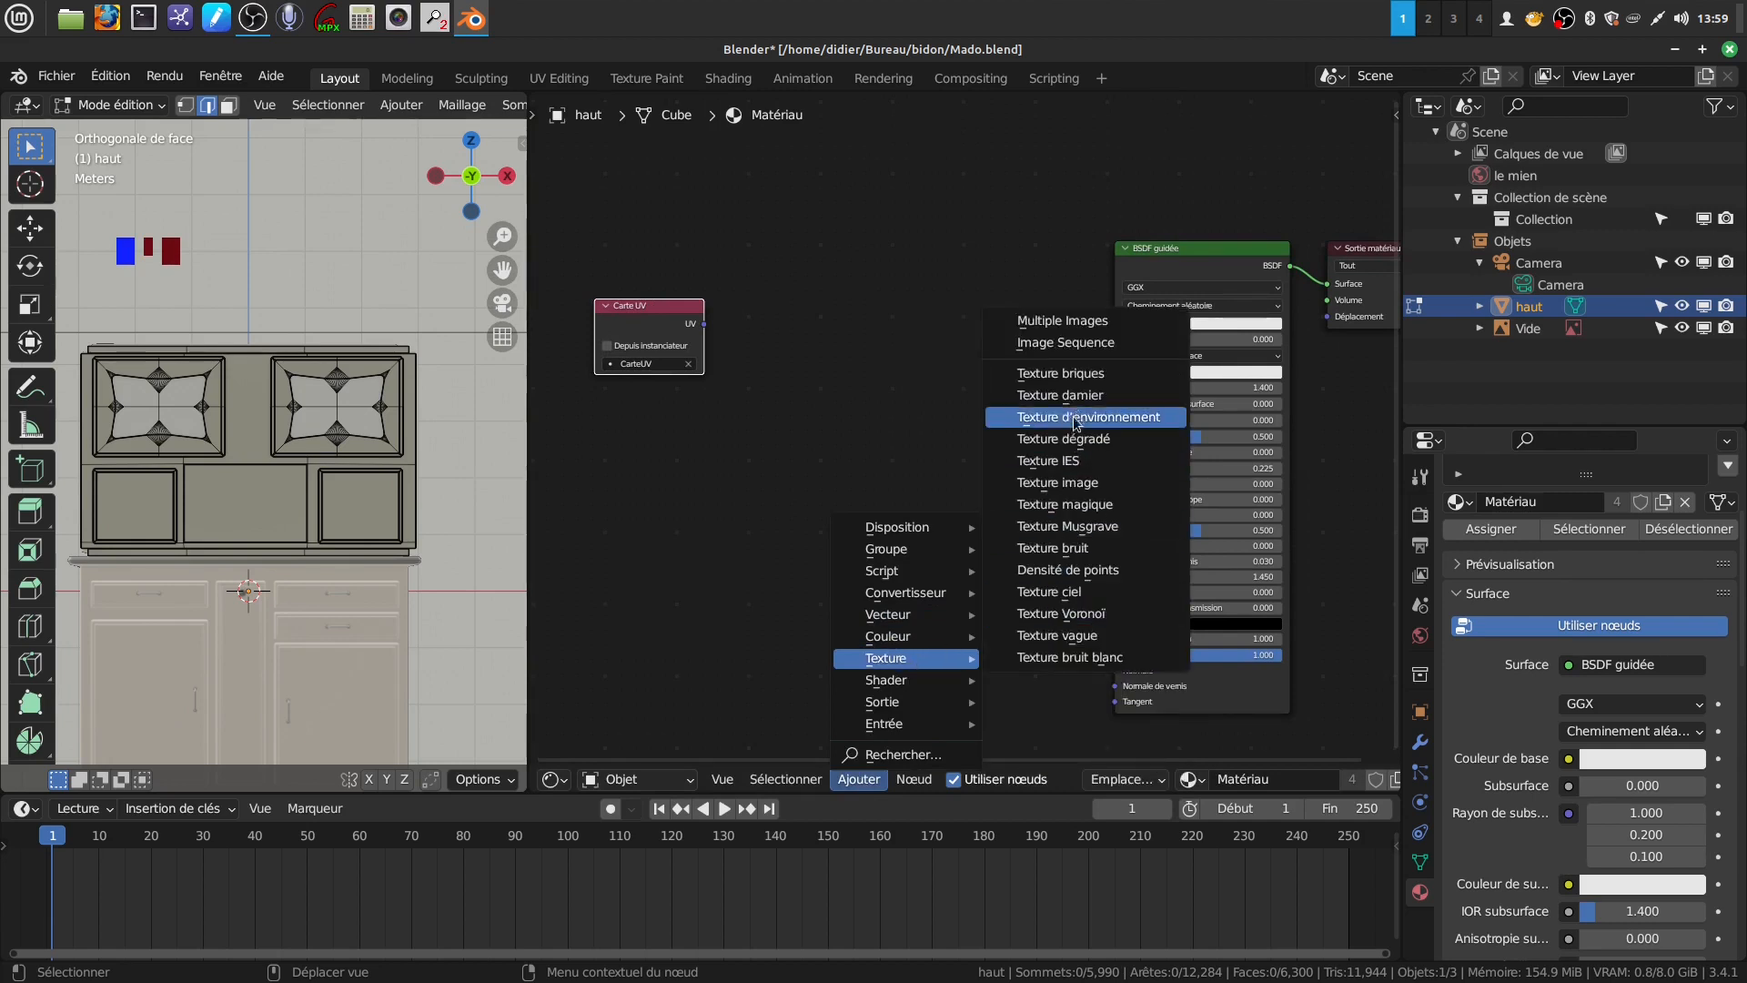
click(1070, 480)
click(860, 364)
drag(703, 324, 772, 420)
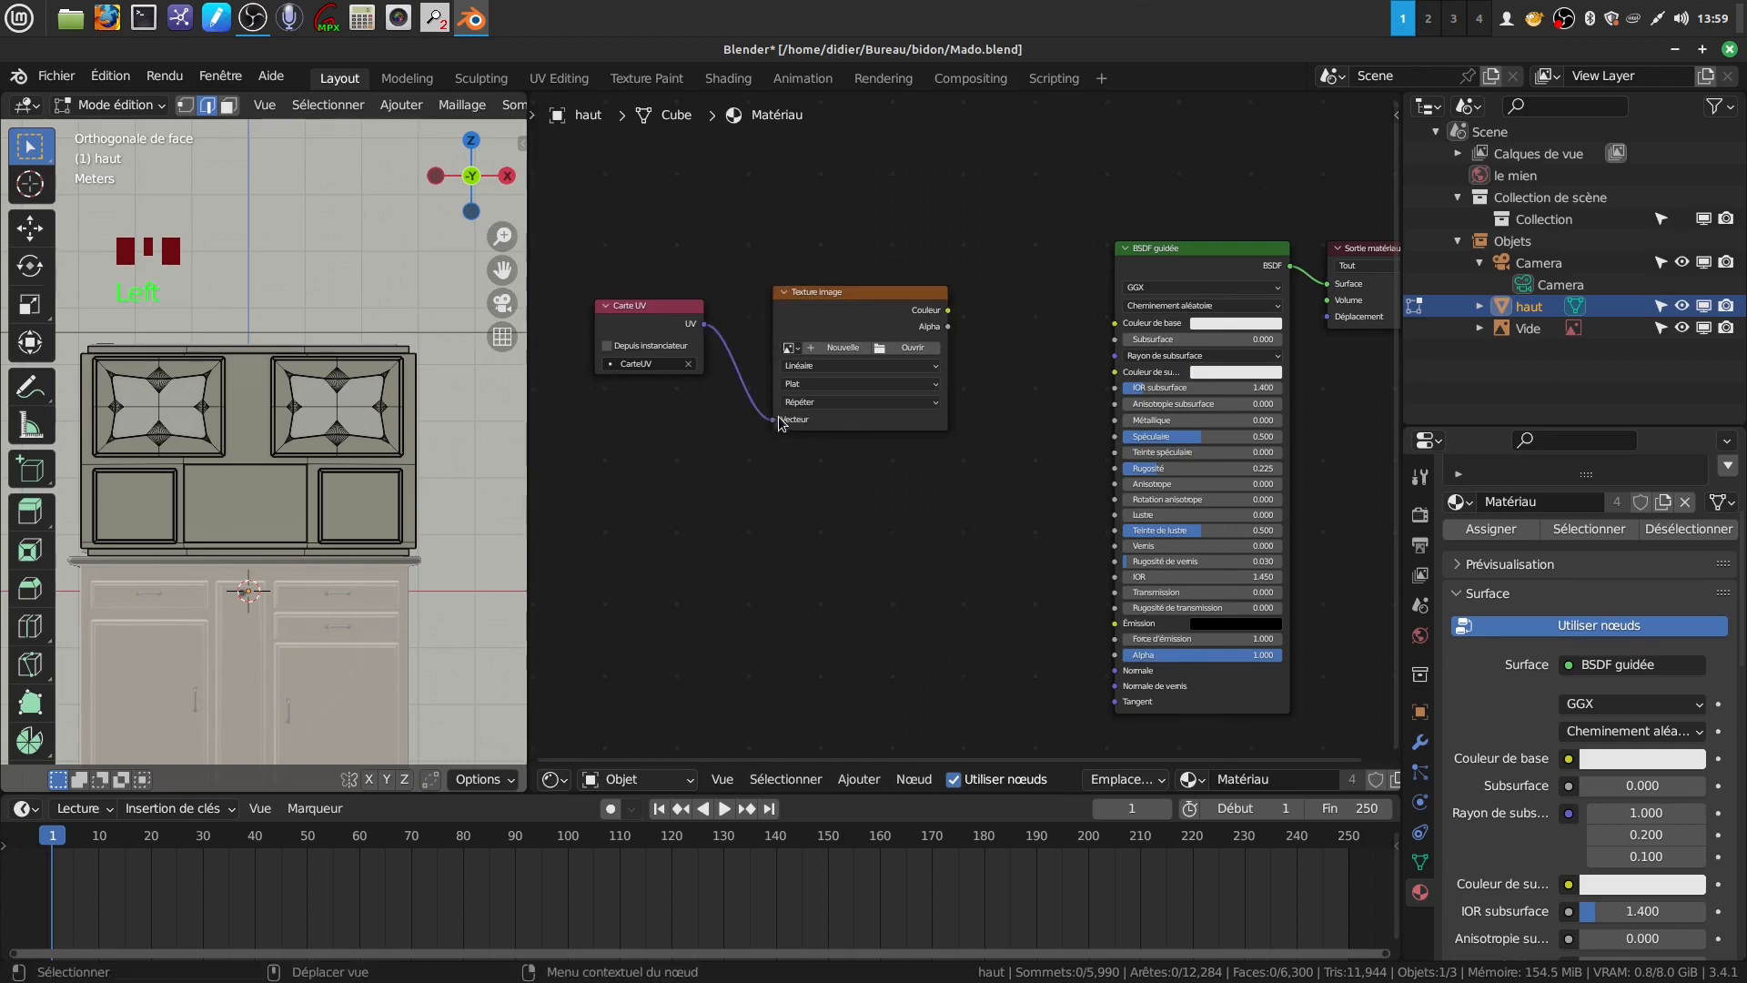
Load VITRE BUFFET.jpg from the bidon folder into the Image Texture node
click(890, 350)
scroll(839, 720, down, 8)
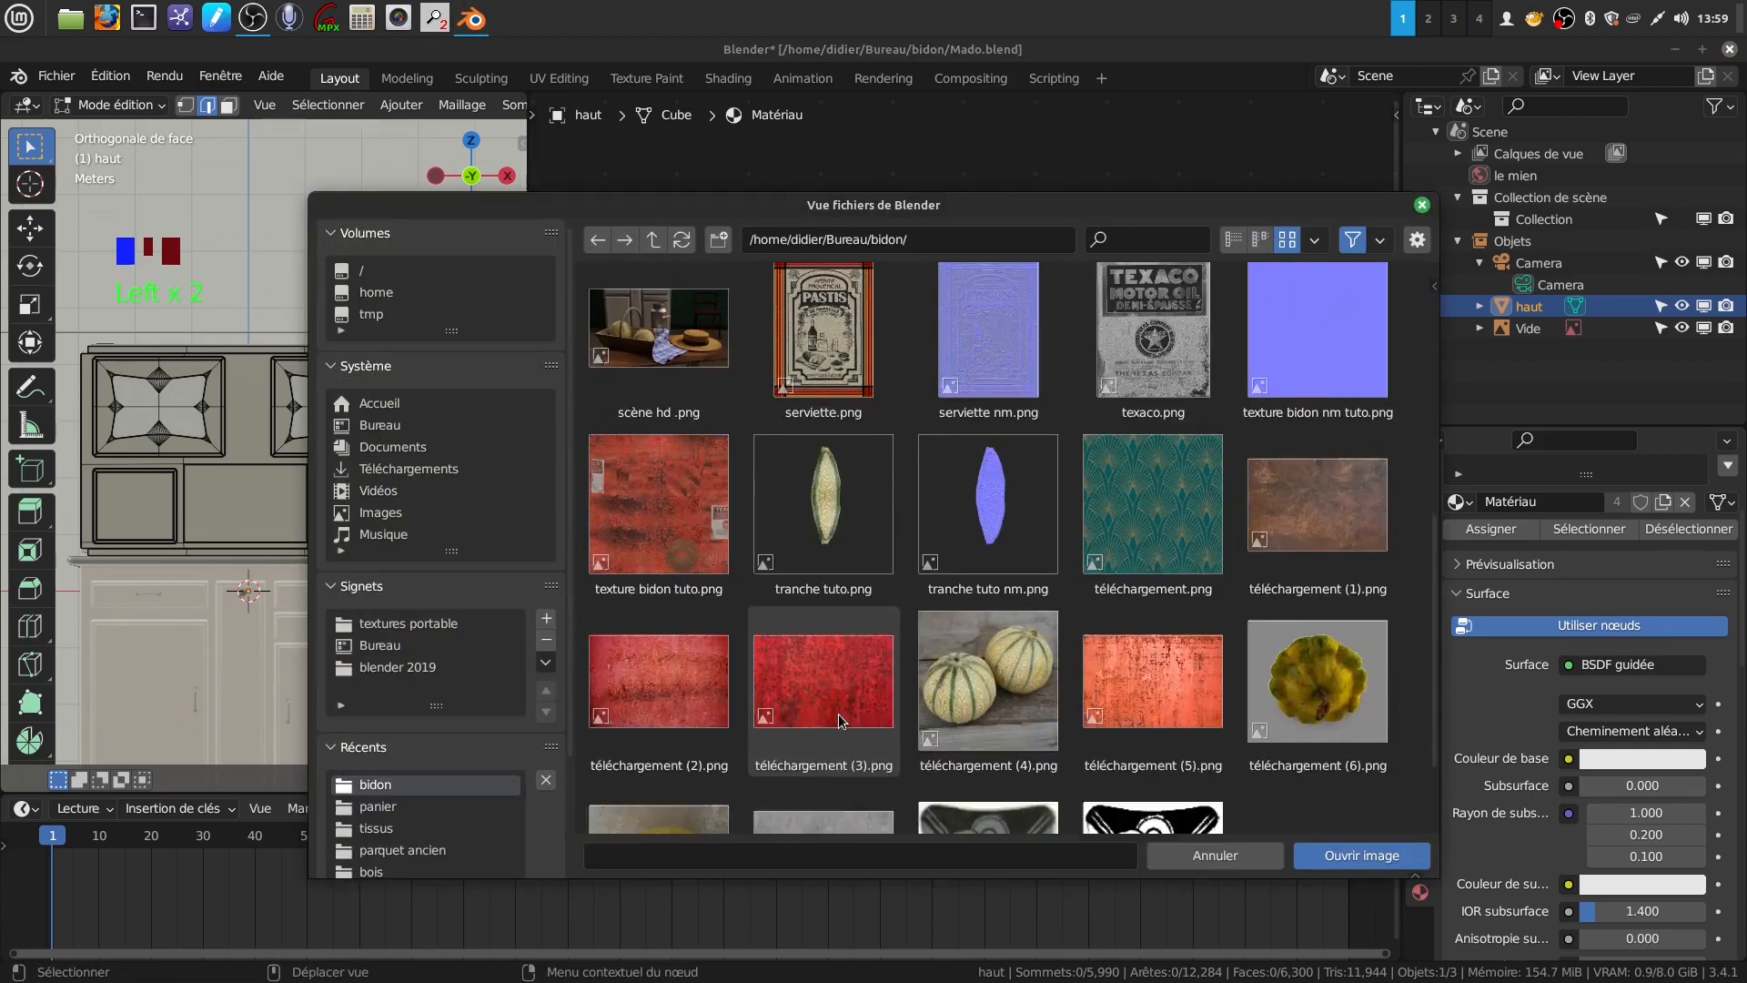
scroll(839, 719, down, 3)
scroll(842, 721, up, 2)
scroll(851, 721, down, 2)
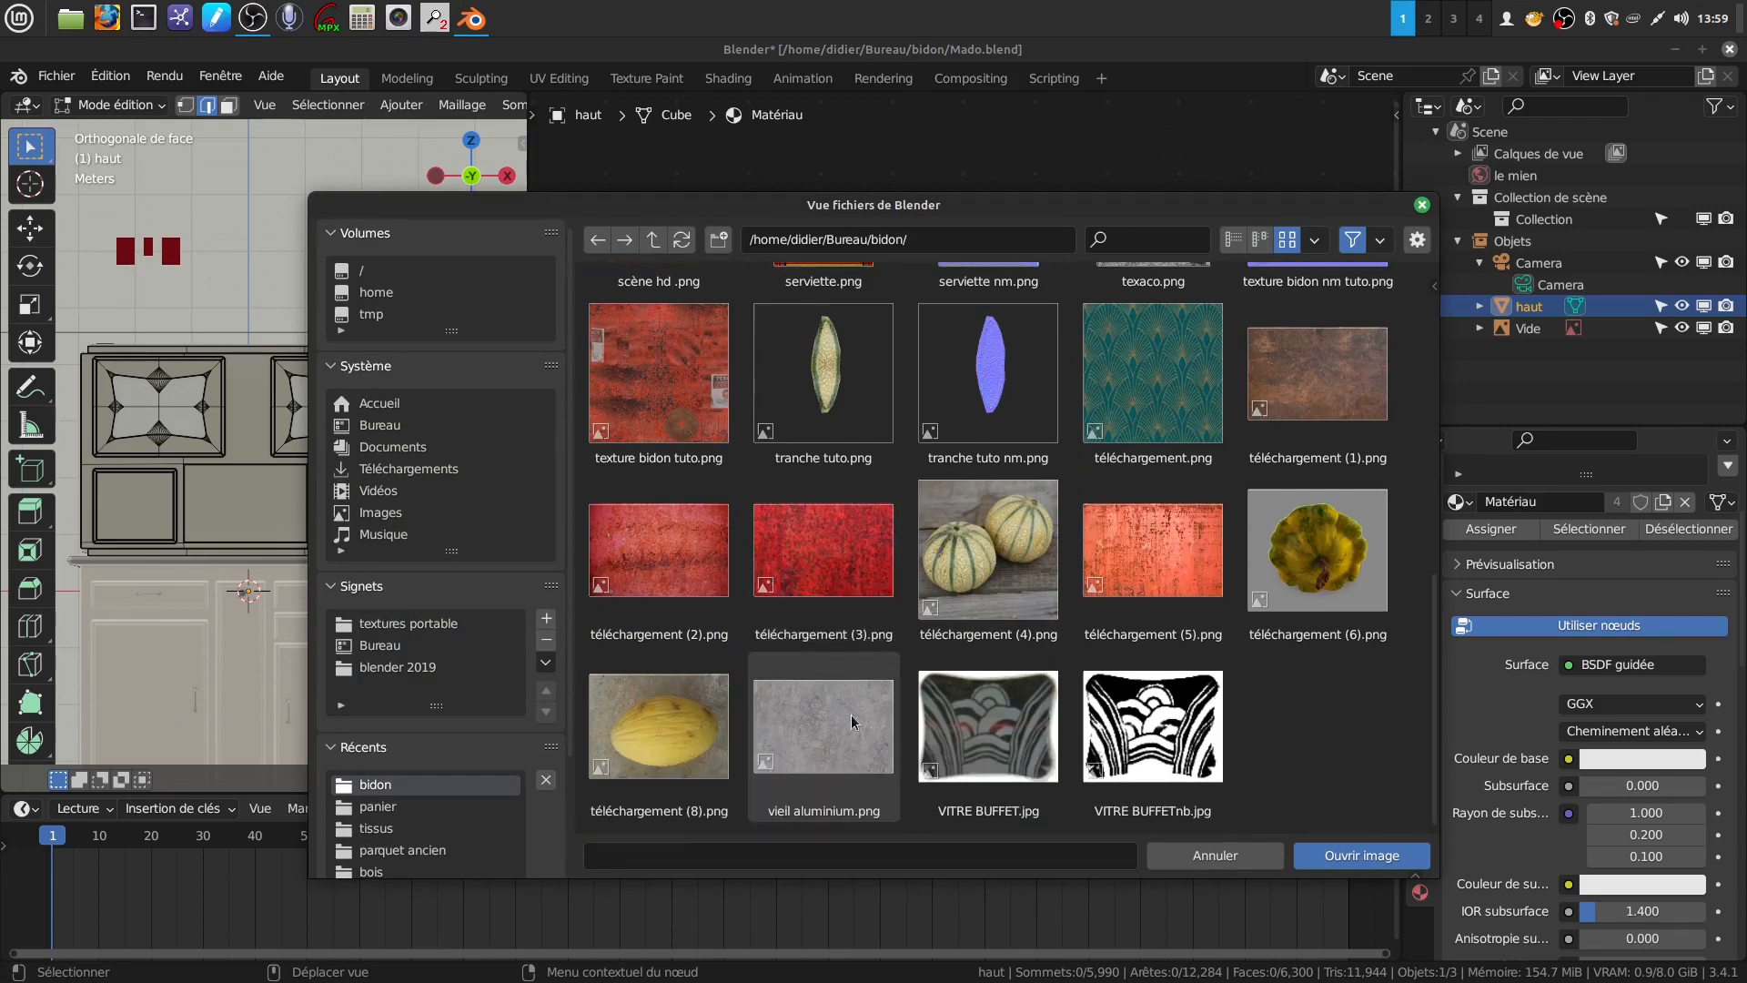
click(988, 726)
click(1362, 855)
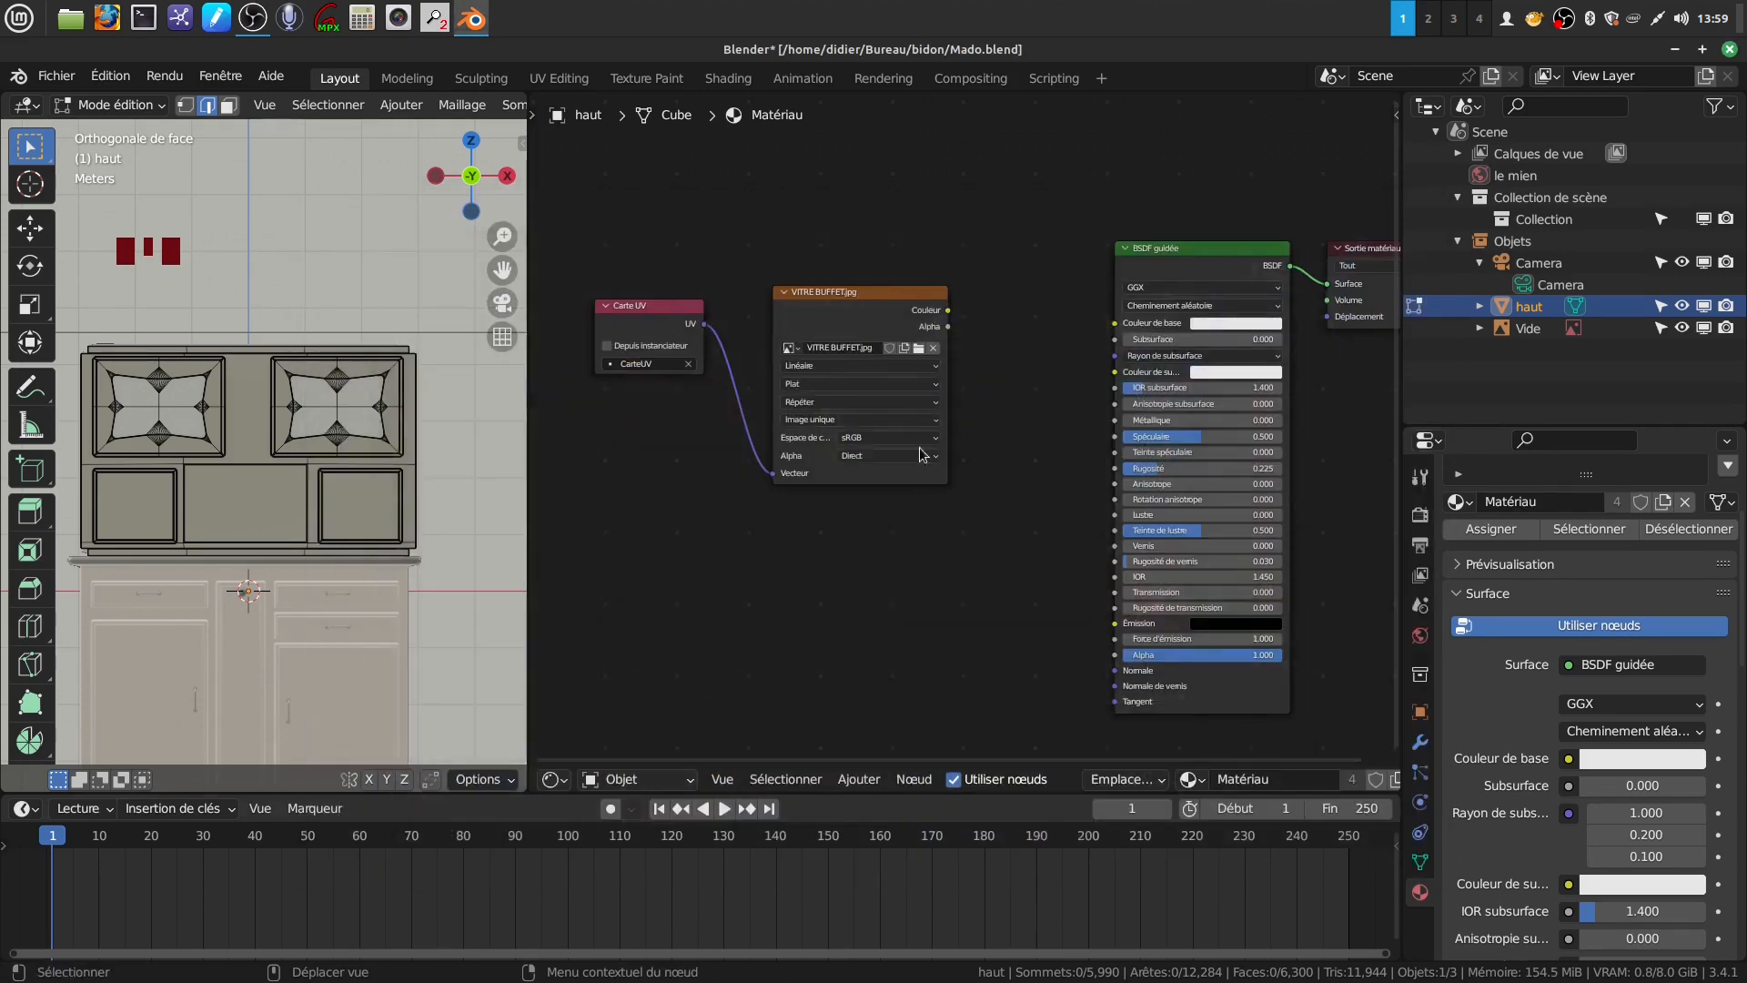
Link the VITRE BUFFET.jpg texture's colour output to the principled shader's base colour
scroll(977, 508, up, 2)
drag(946, 293, 1140, 305)
middle_drag(1003, 453, 1091, 429)
Change the node editor area to a UV Editor and display VITRE BUFFET.jpg in it
click(554, 779)
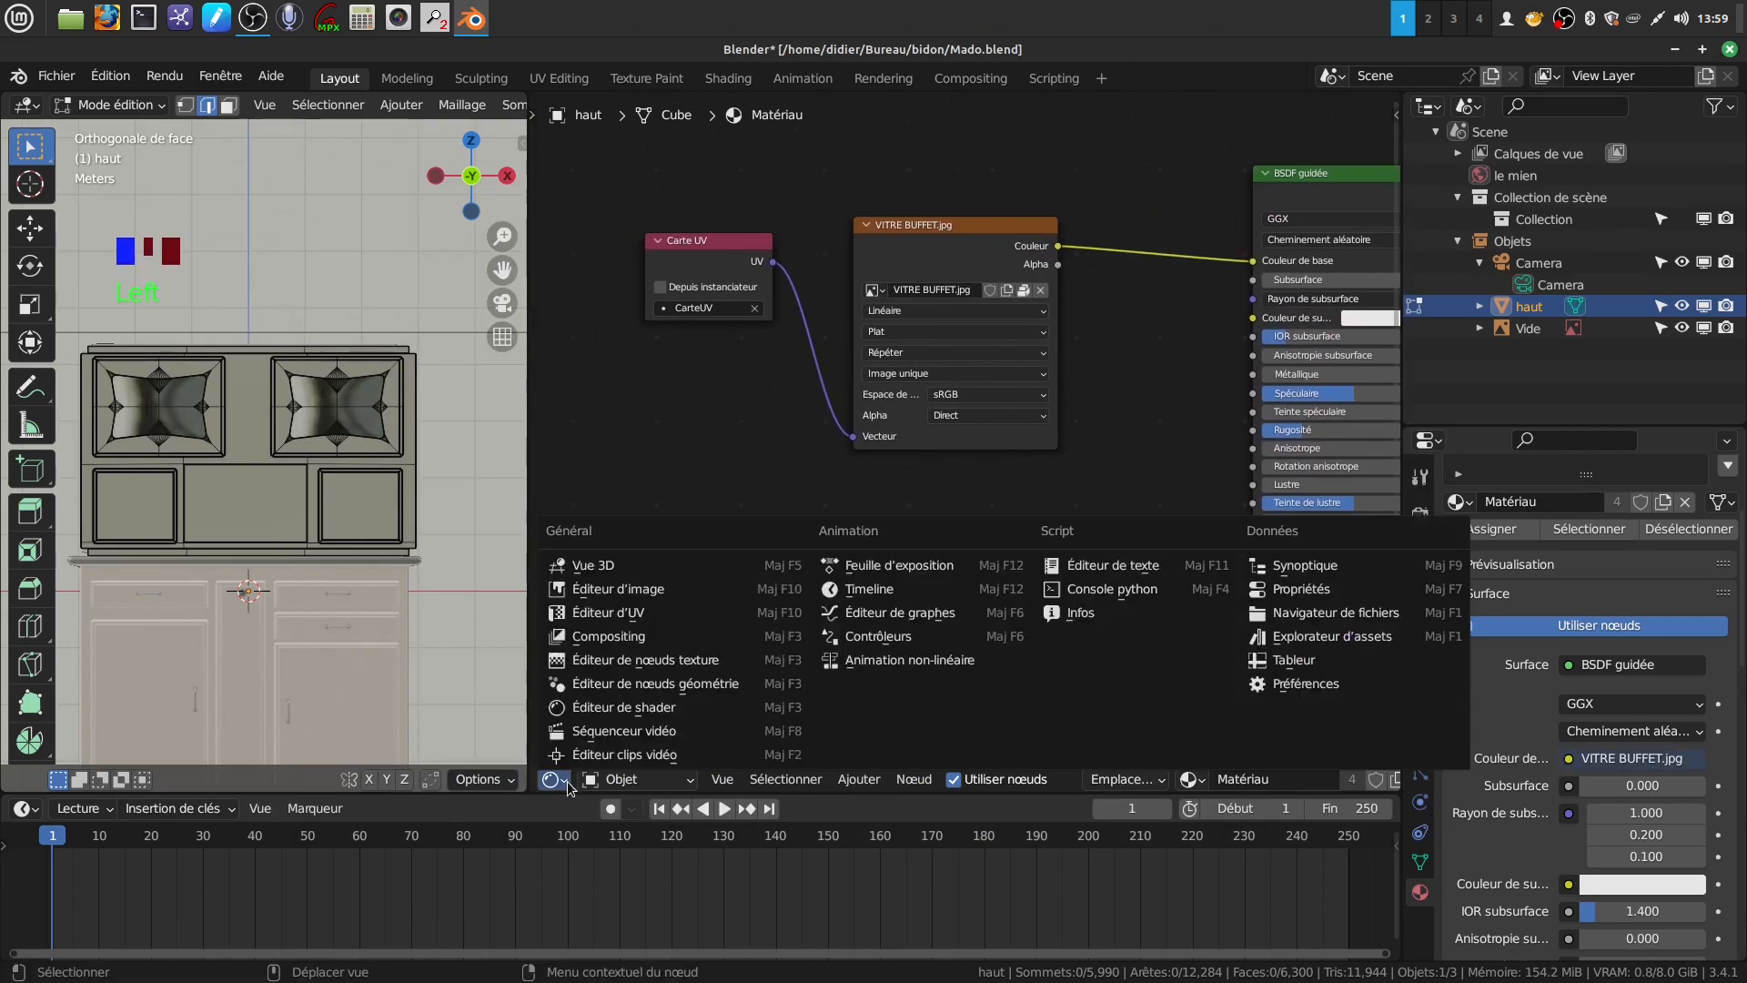
click(683, 614)
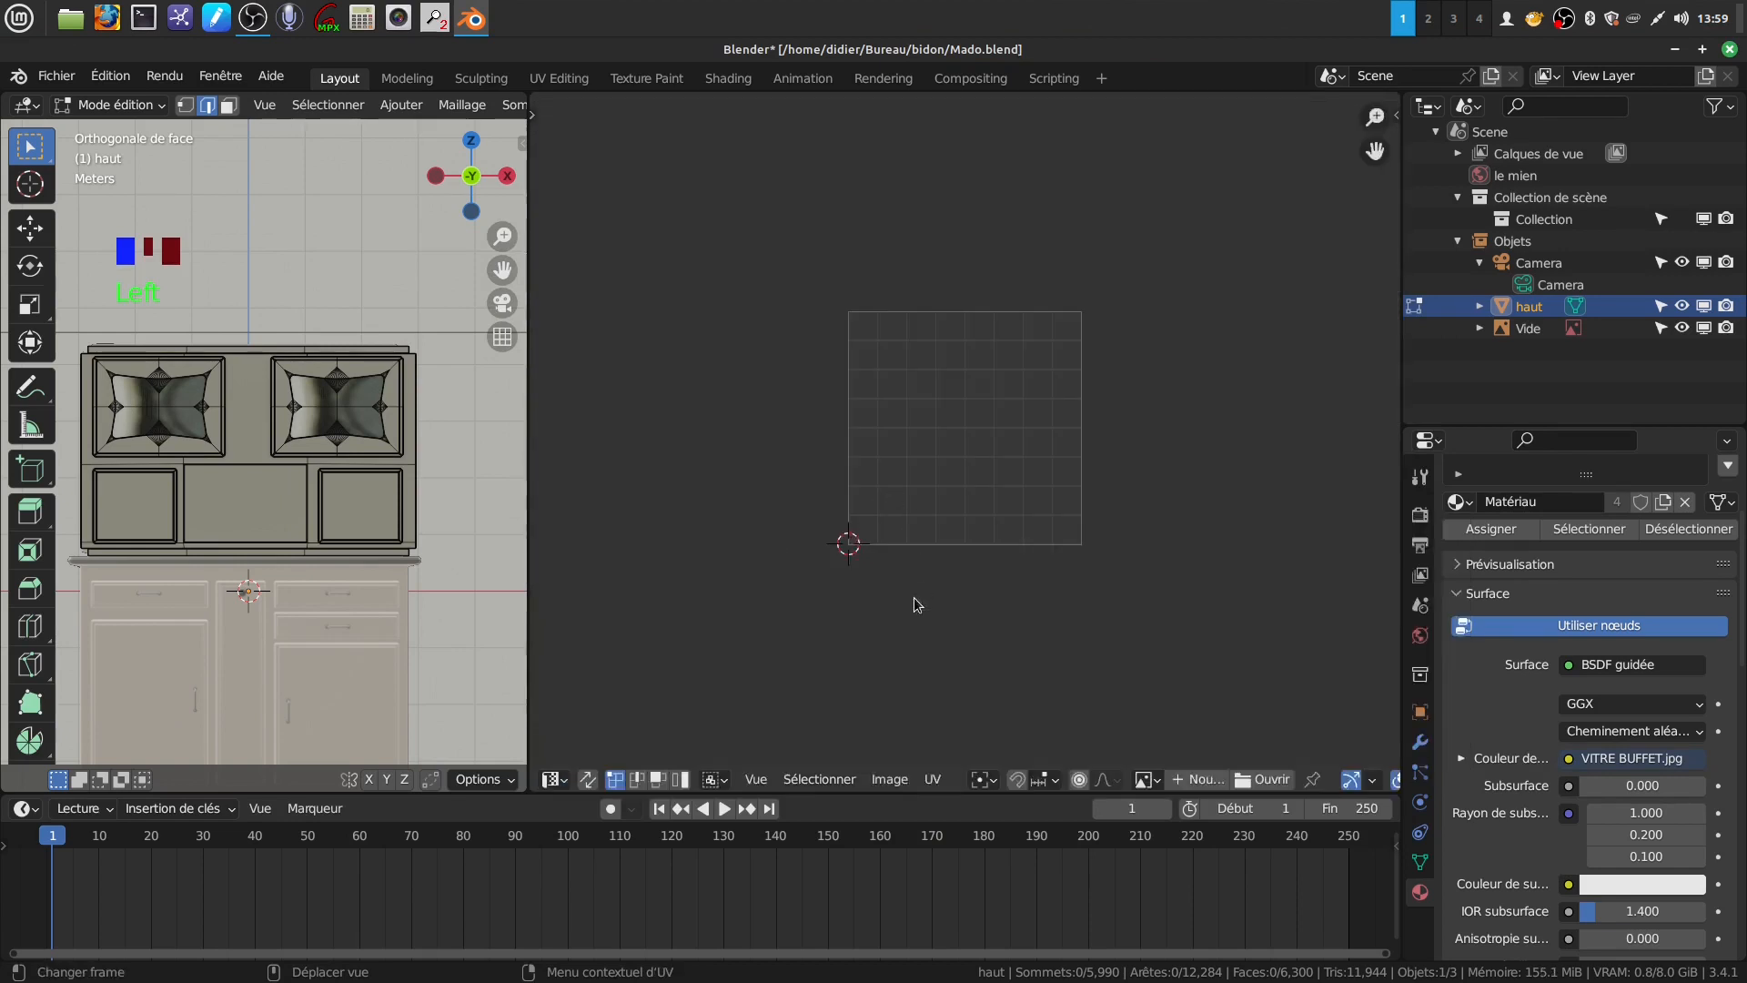
click(1159, 781)
click(1178, 595)
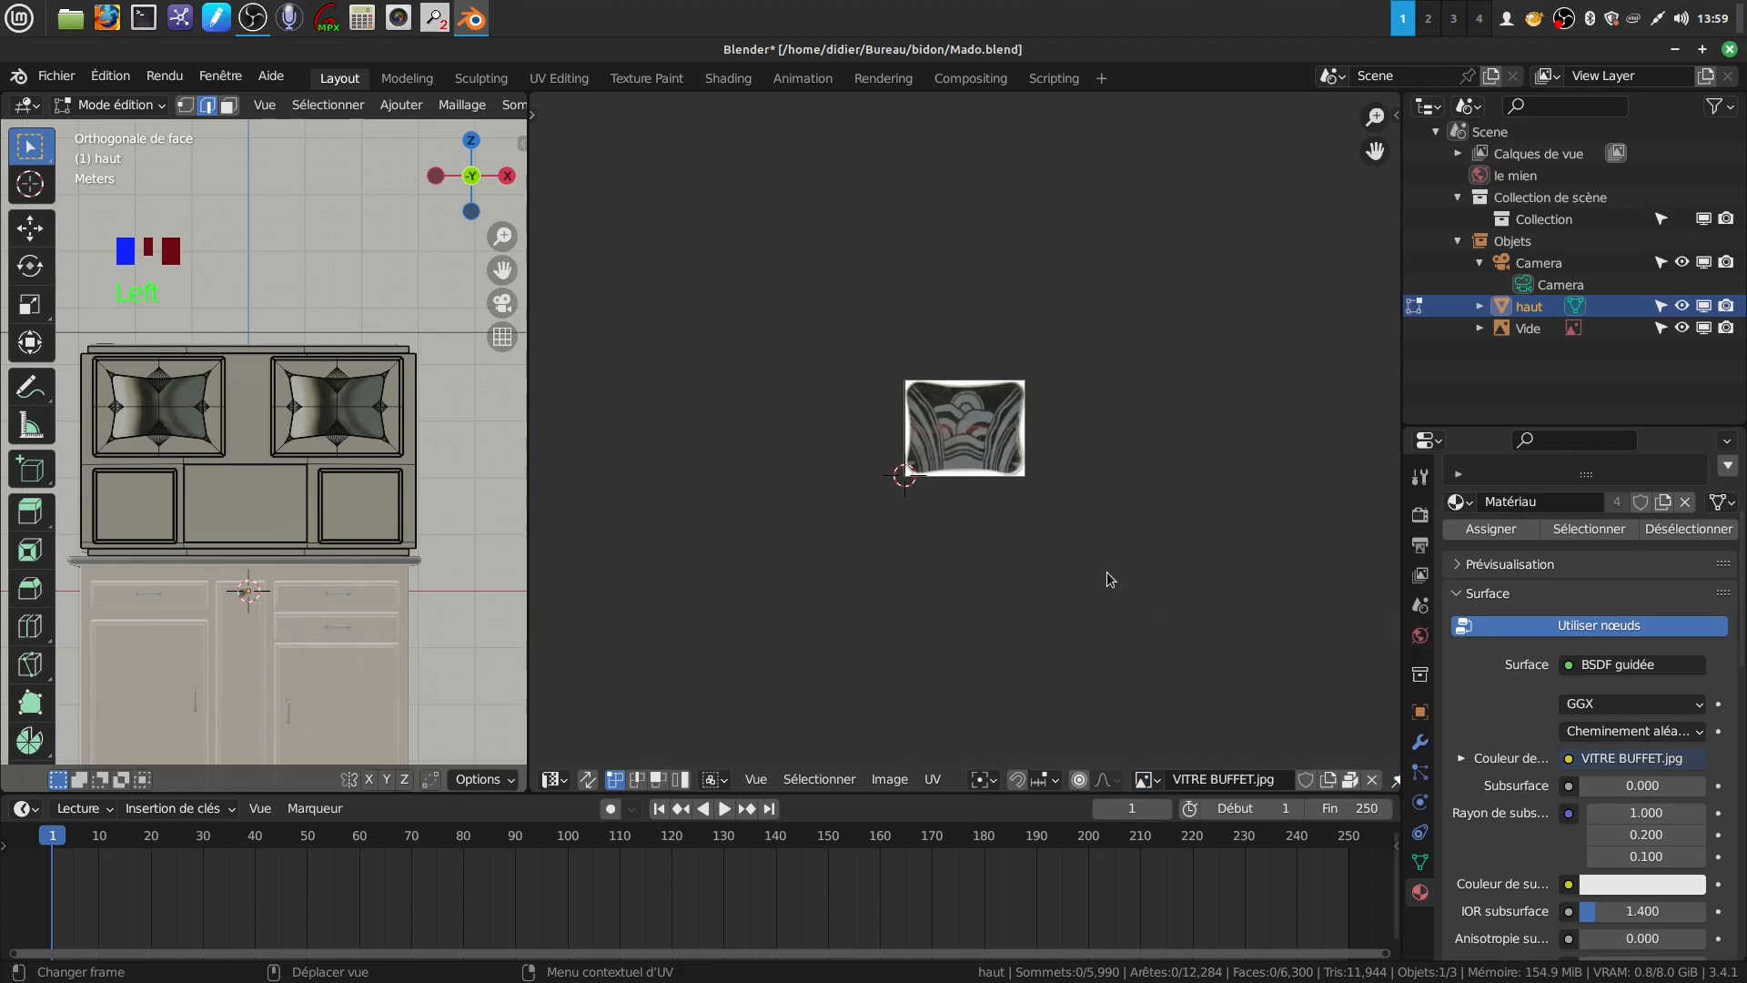
scroll(1112, 587, up, 5)
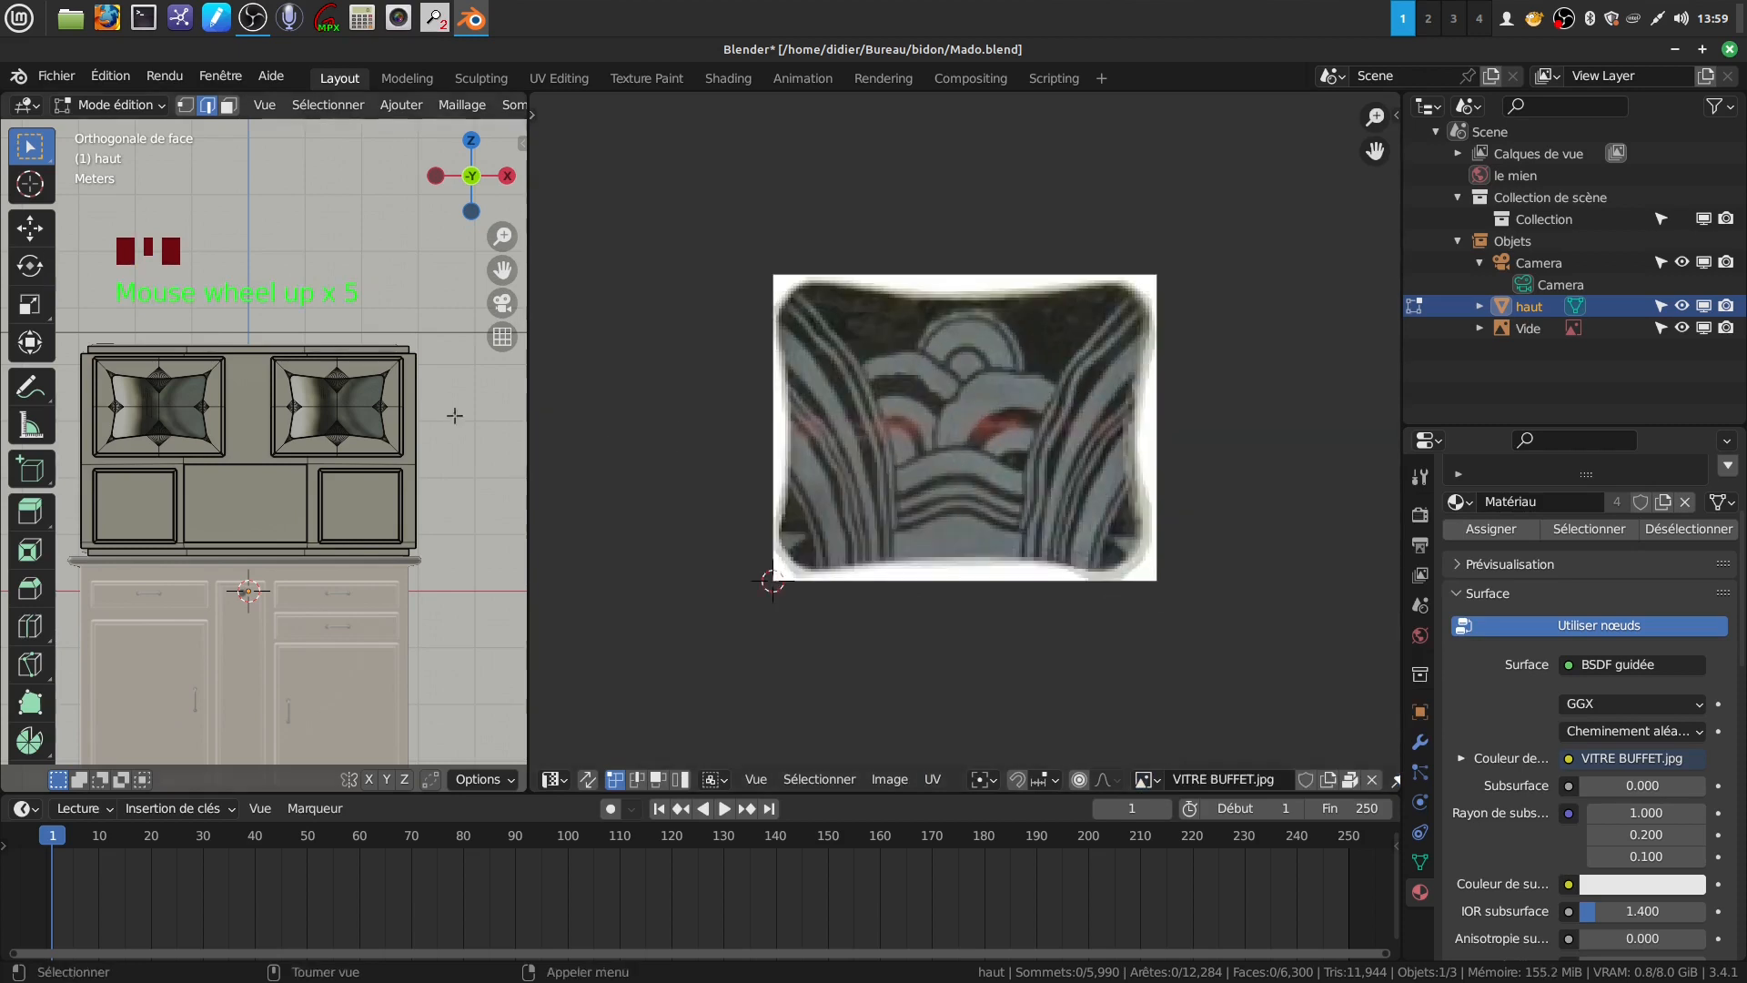
Clear the mesh selection and select only the glass faces assigned to the Matériau material
key(Tab)
key(Tab)
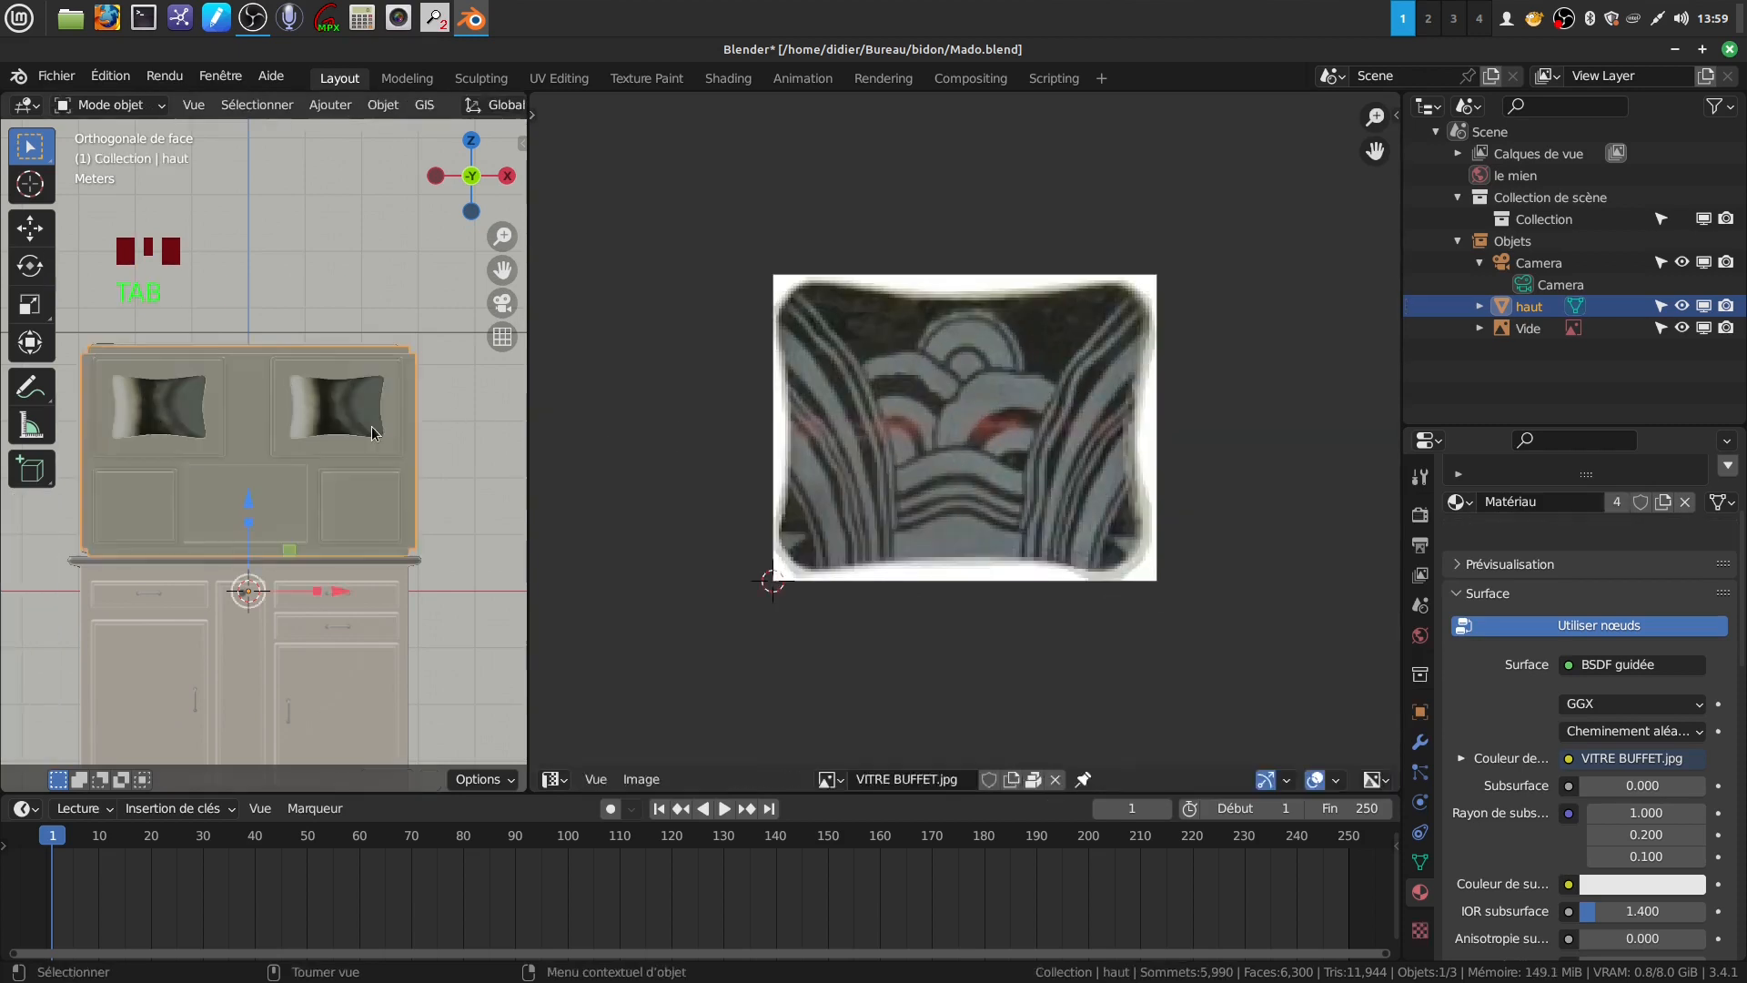
key(a)
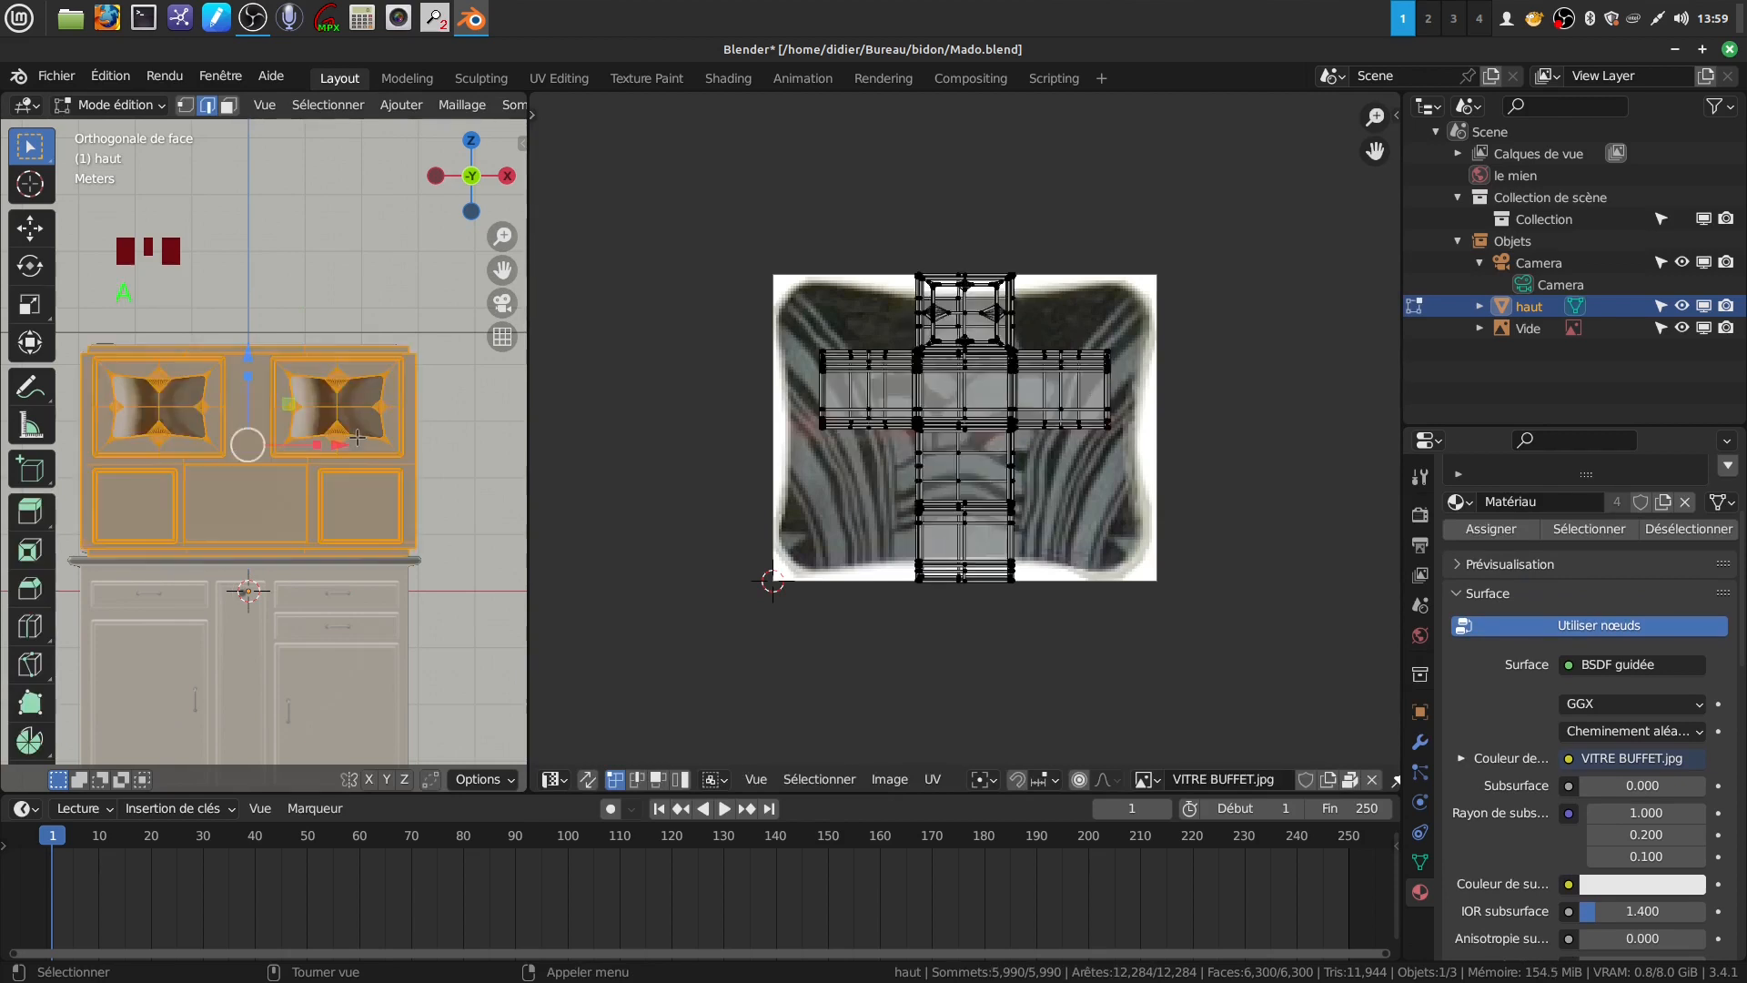
key(a)
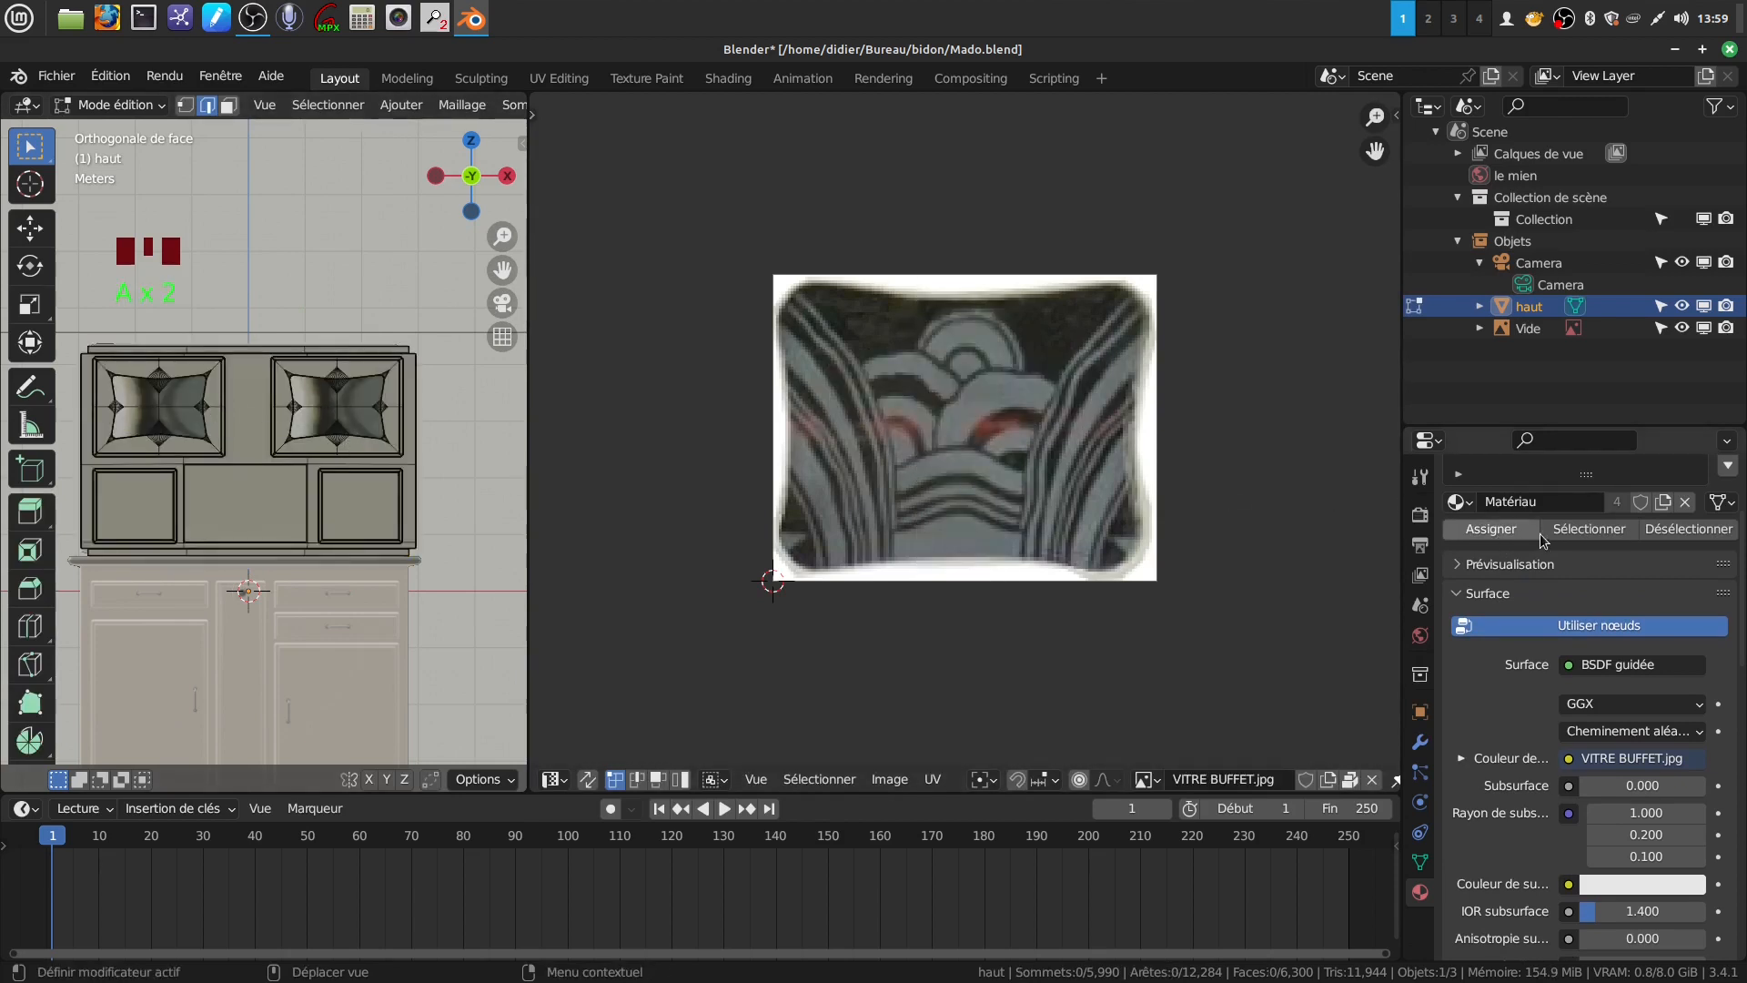
scroll(1535, 515, up, 5)
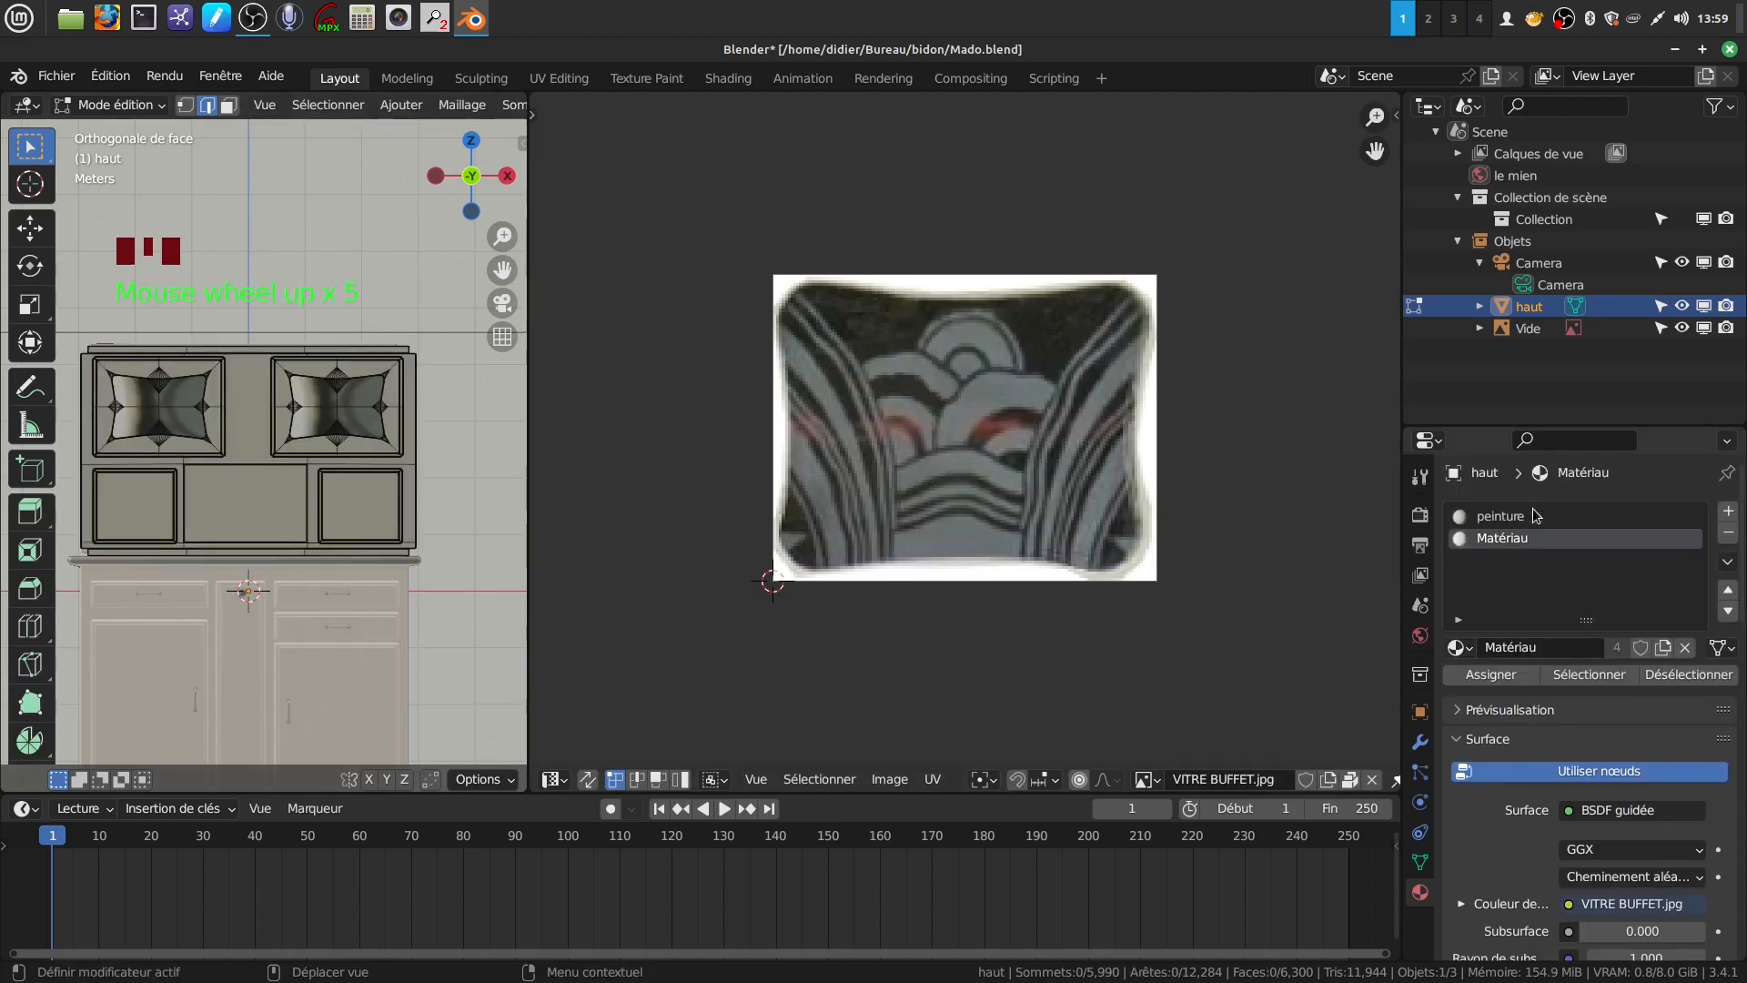
click(1571, 675)
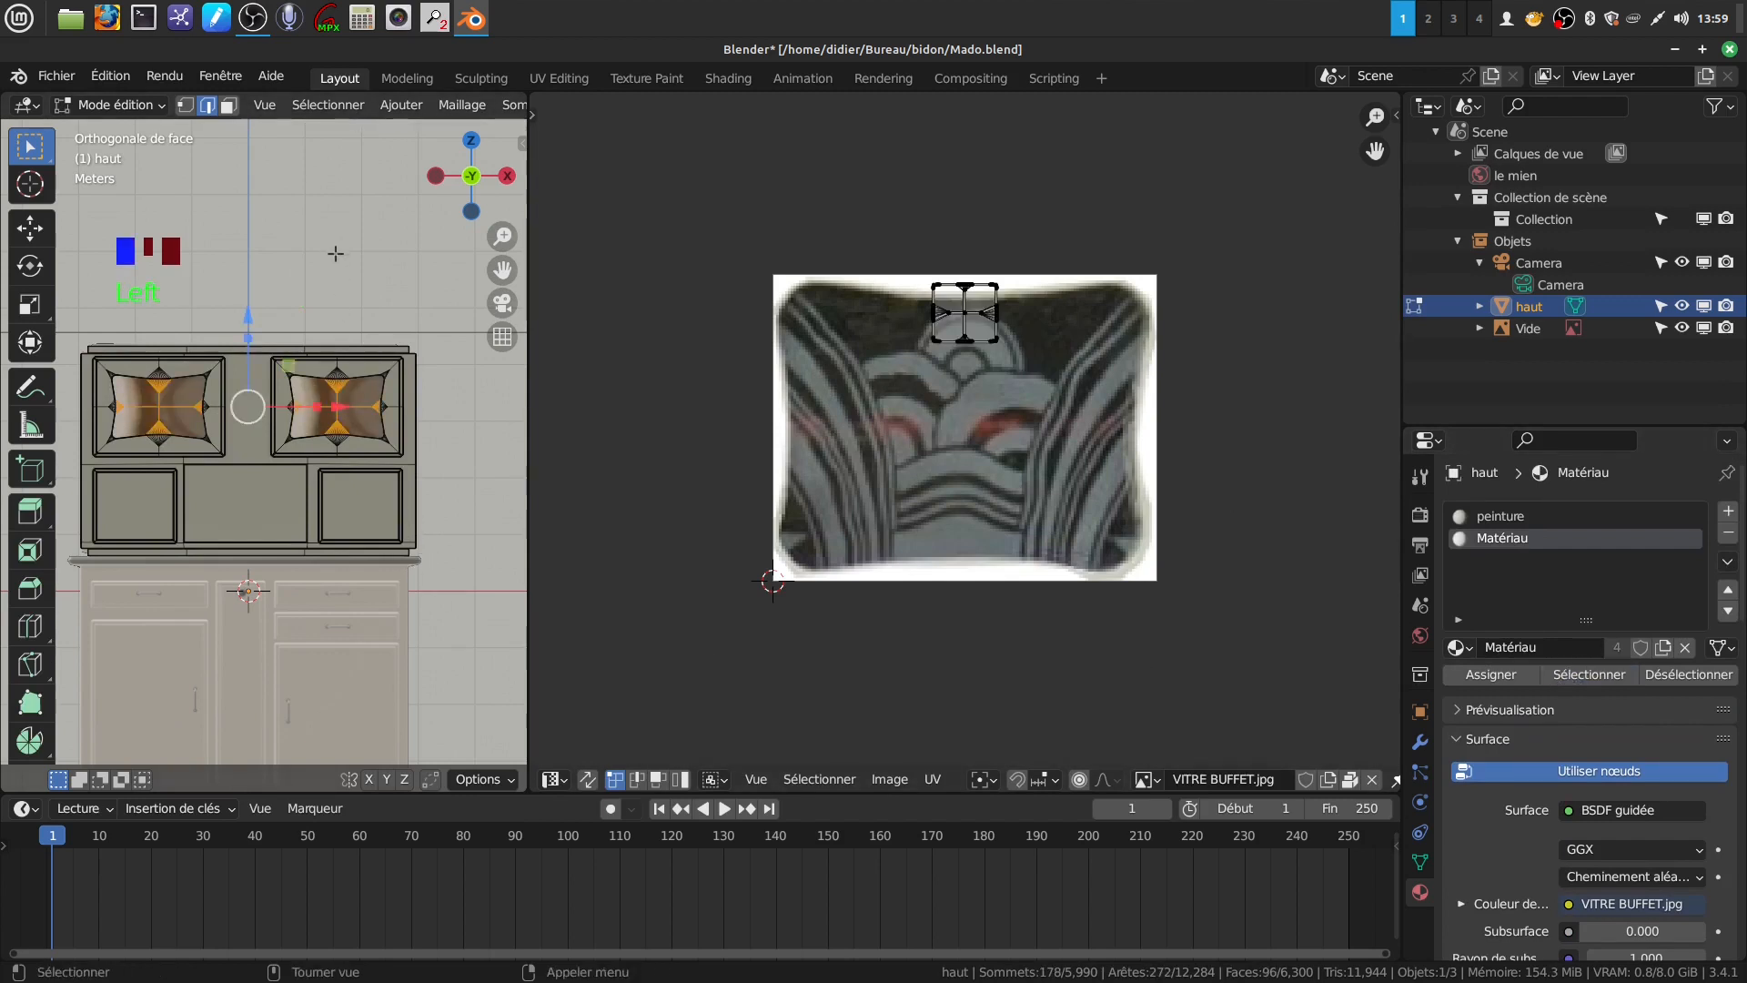
Apply all transformations to the upper cabinet object and return to editing its mesh
key(u)
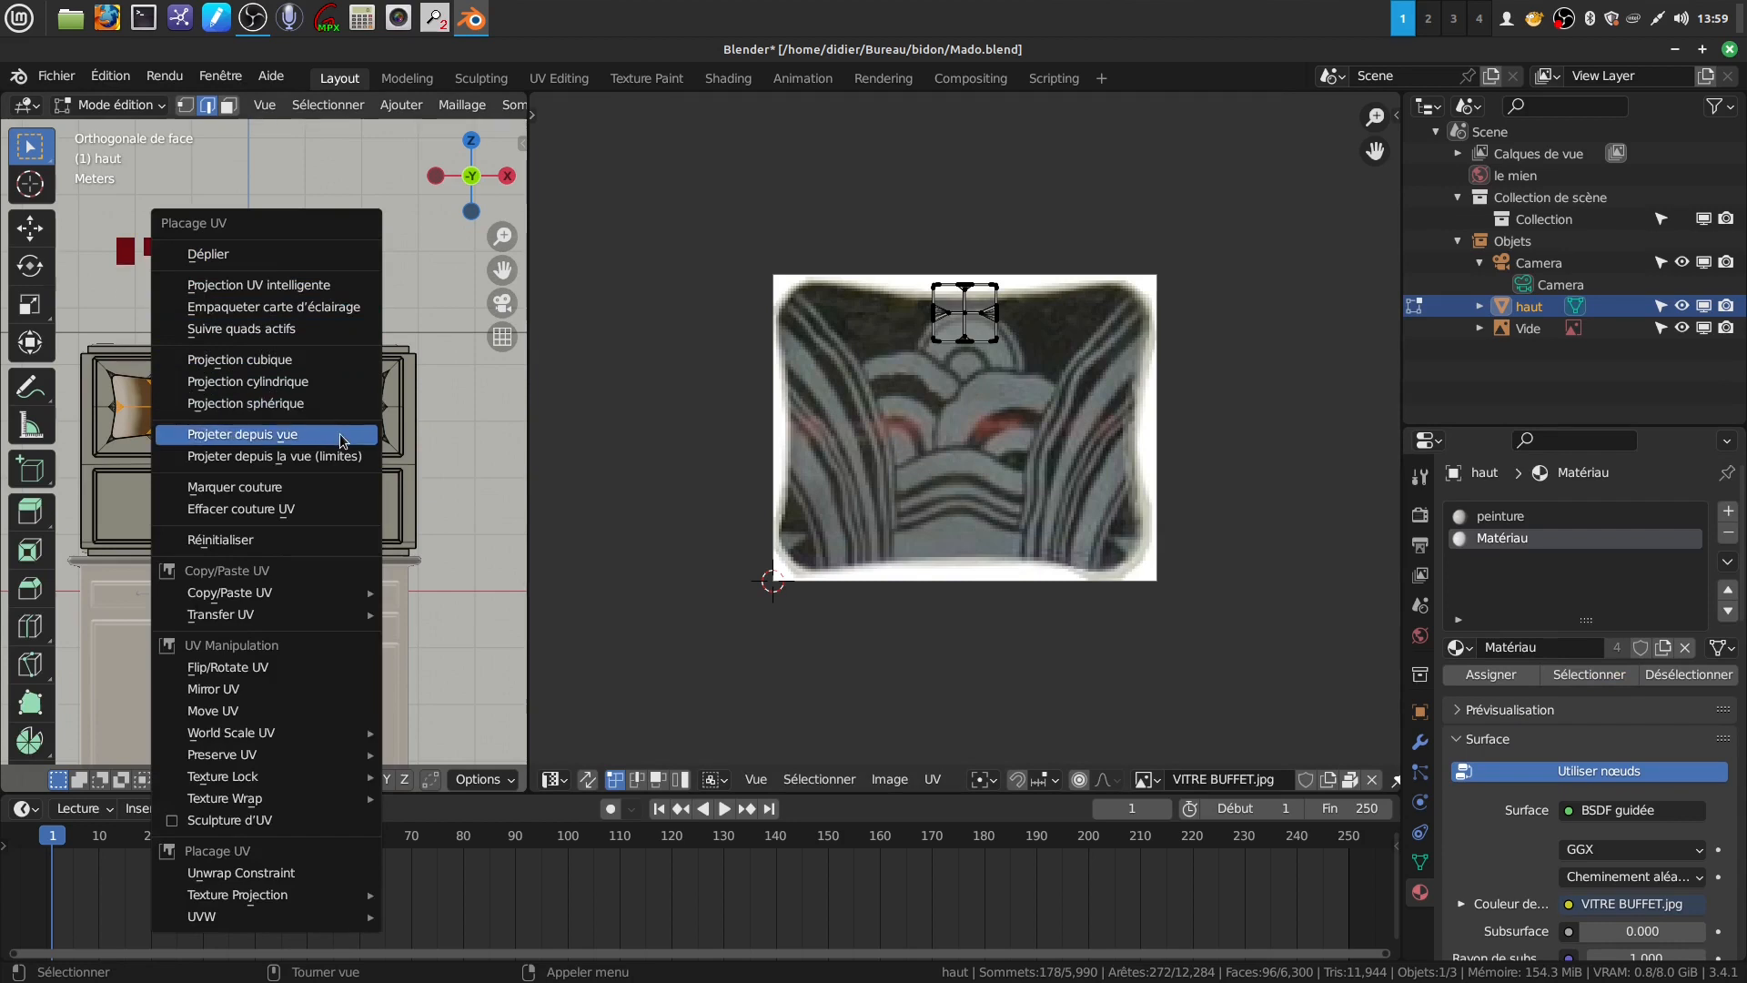
key(Tab)
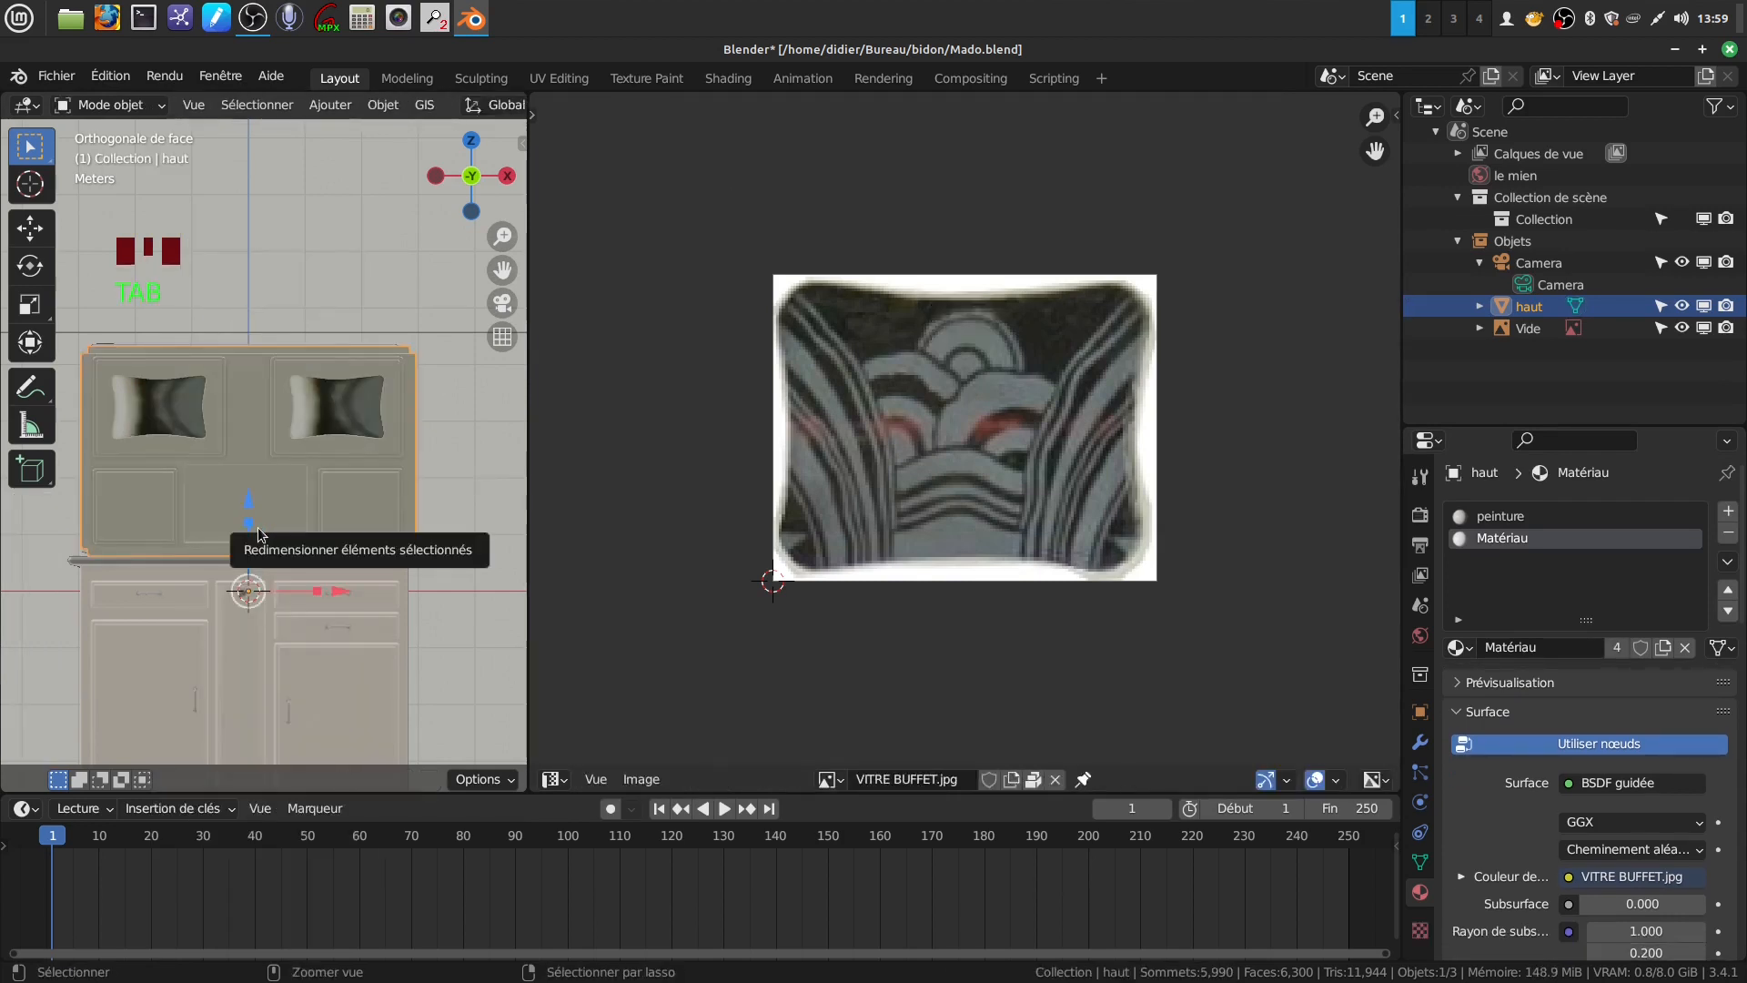
key(ctrl+a)
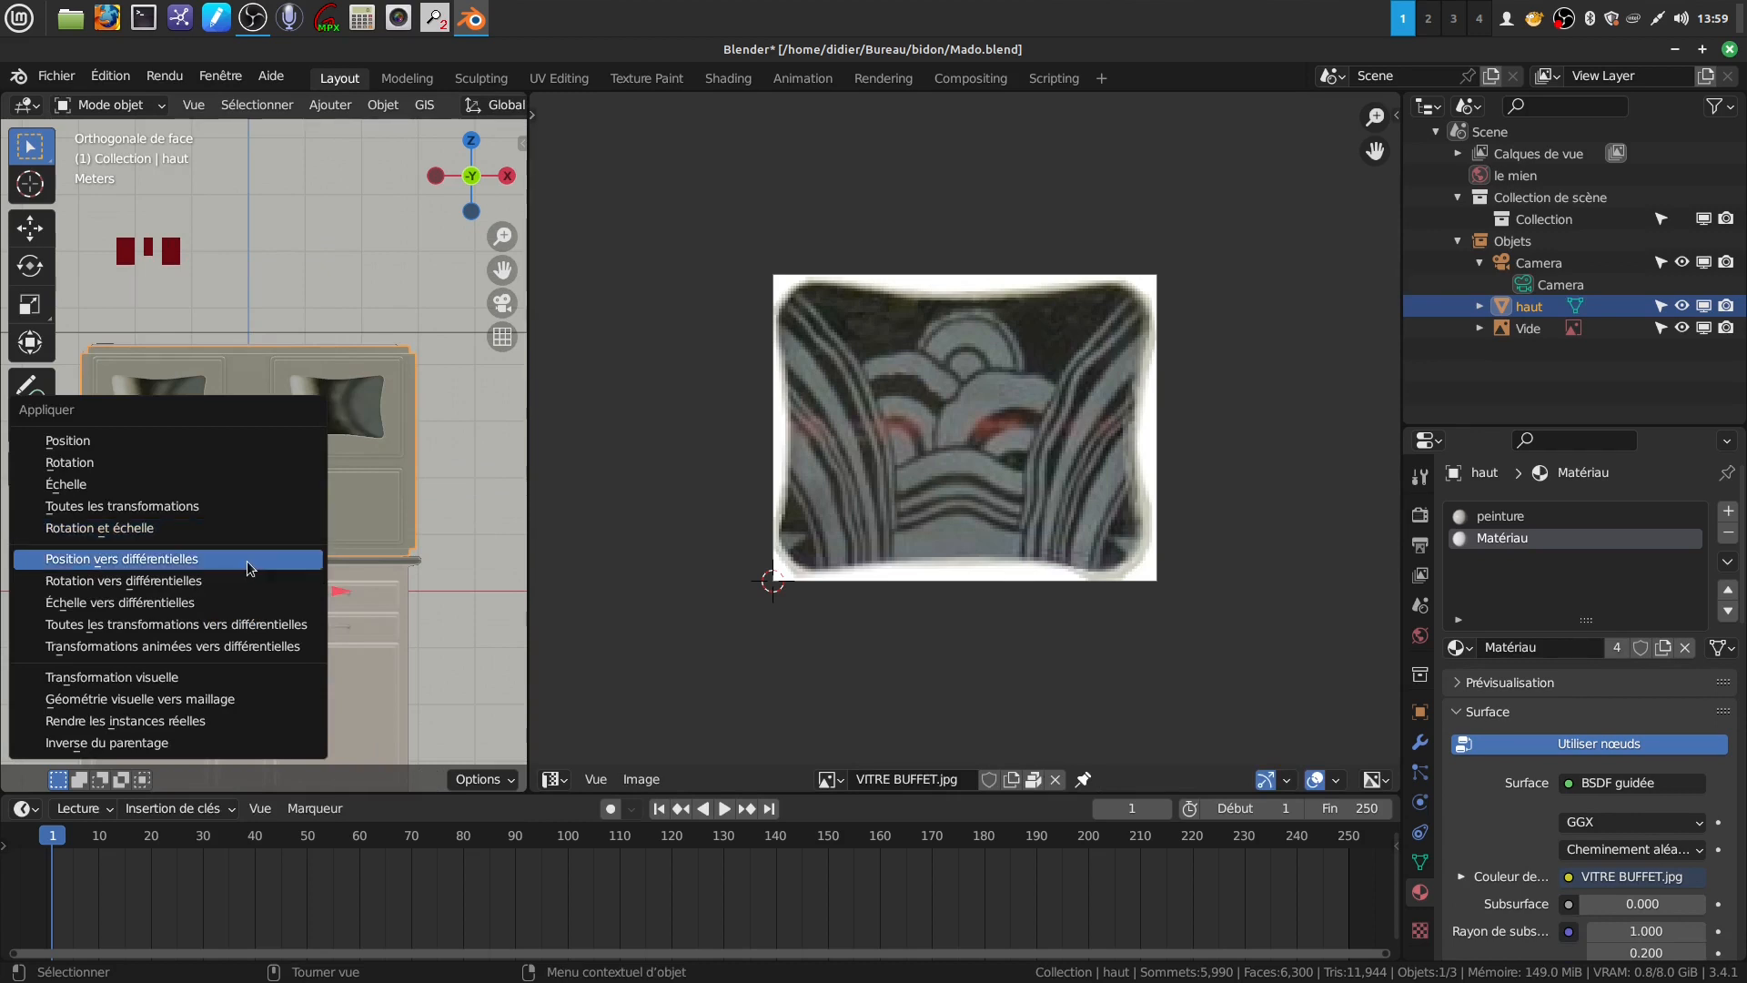
click(237, 505)
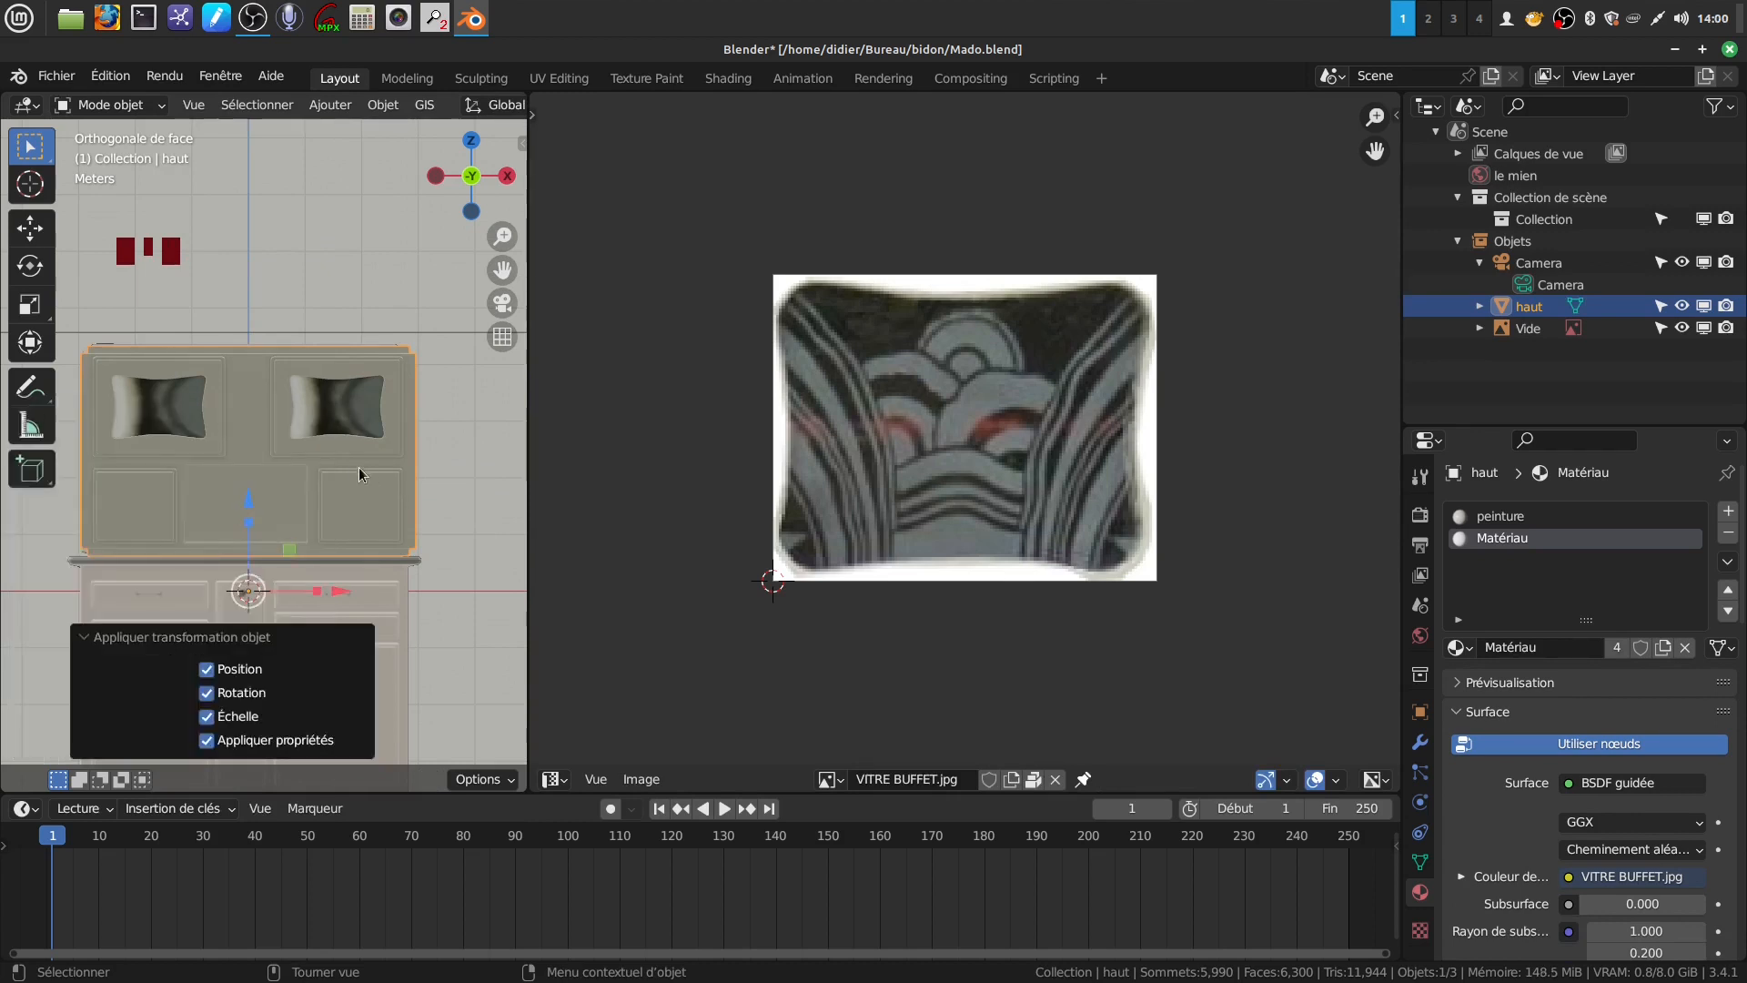
key(Tab)
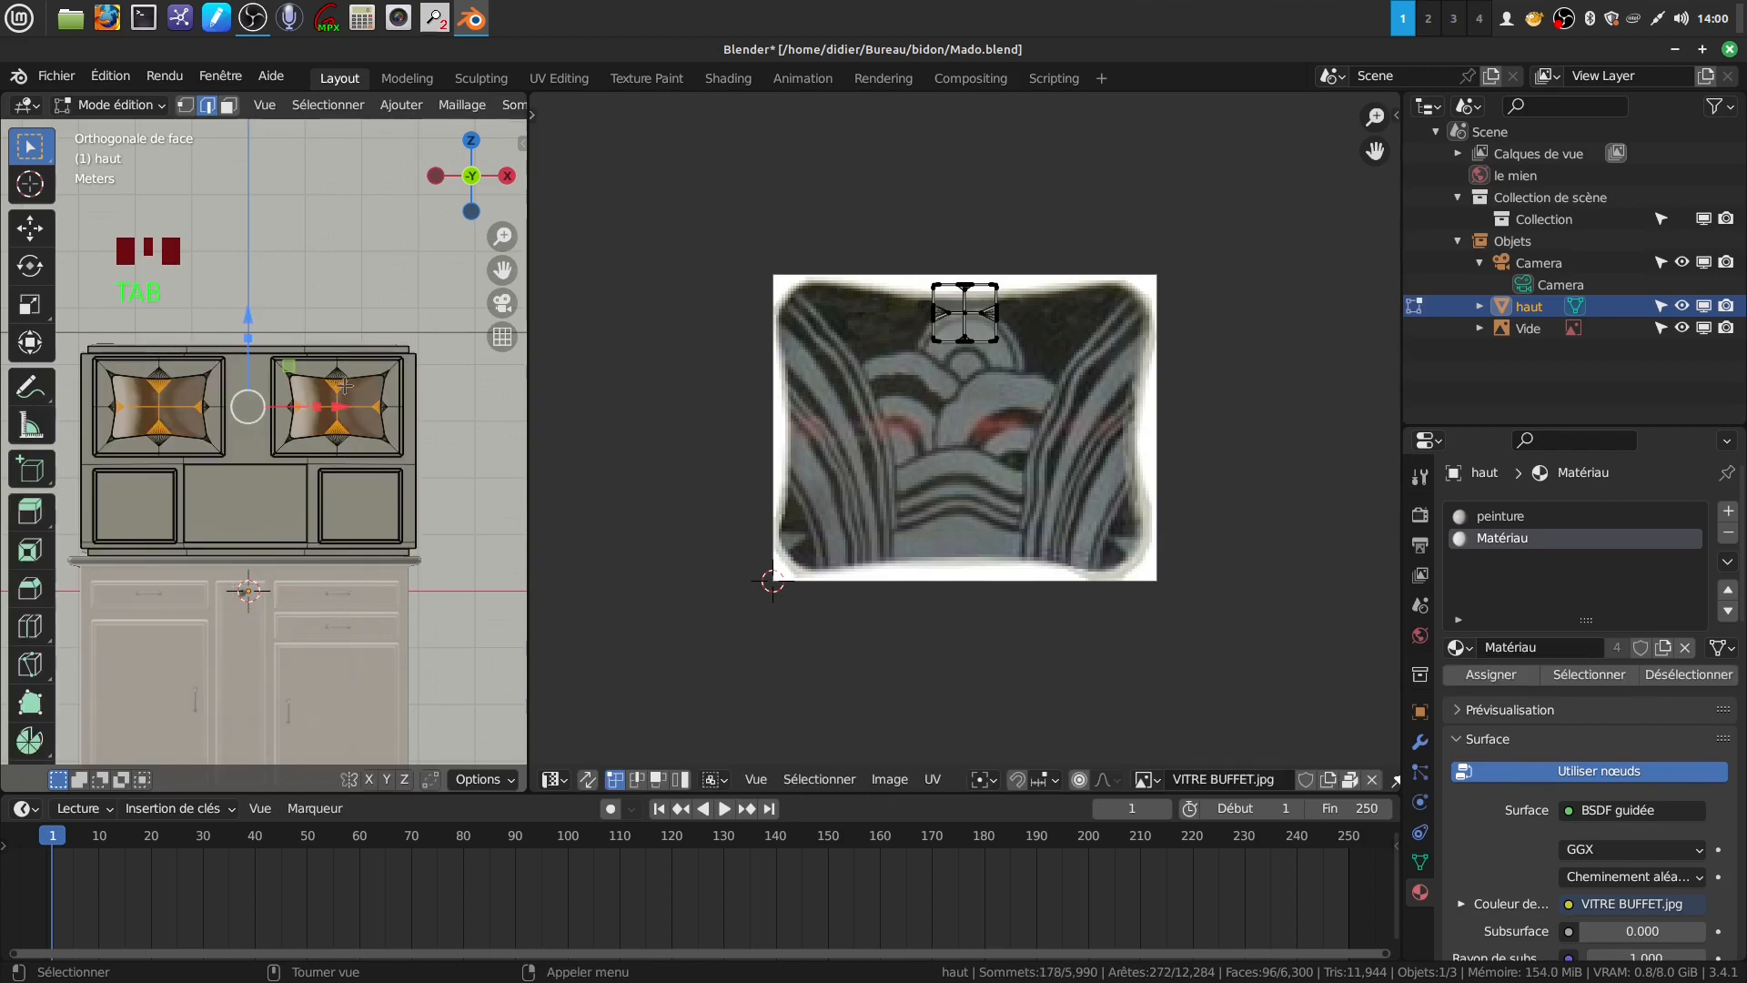
Project the glass faces' UVs from the front view and move one pane's island exactly over the other
key(u)
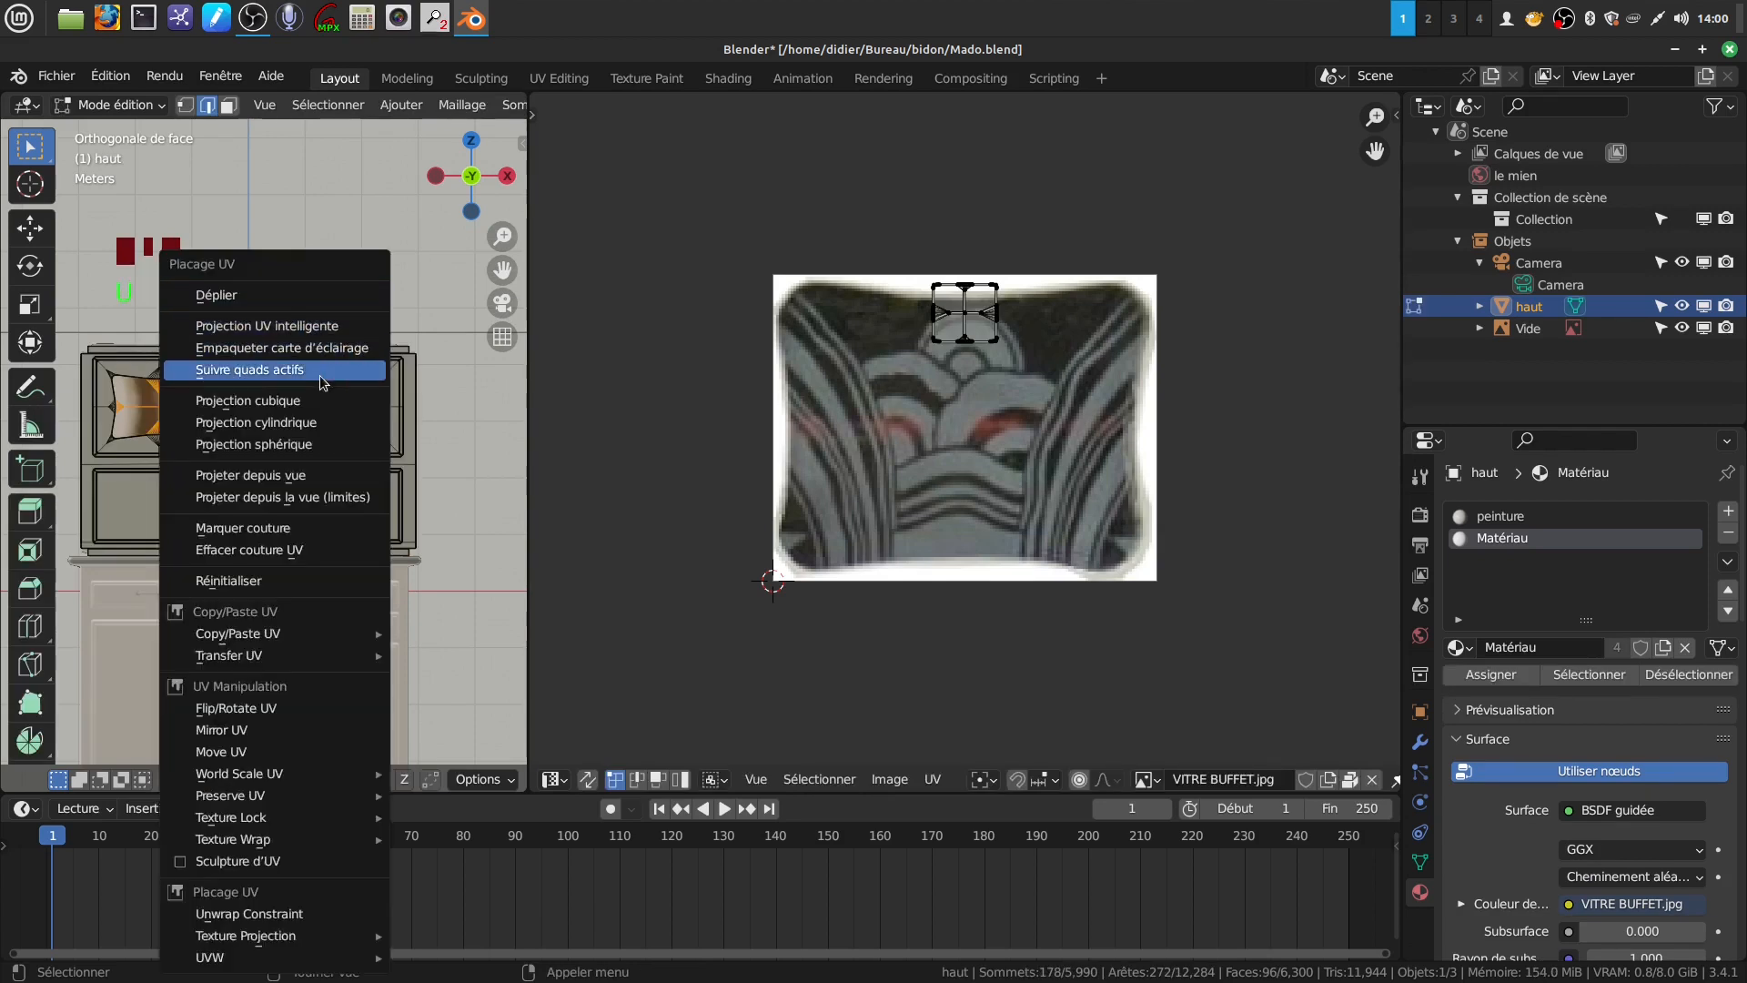
click(339, 476)
scroll(1066, 519, up, 3)
drag(809, 335, 943, 449)
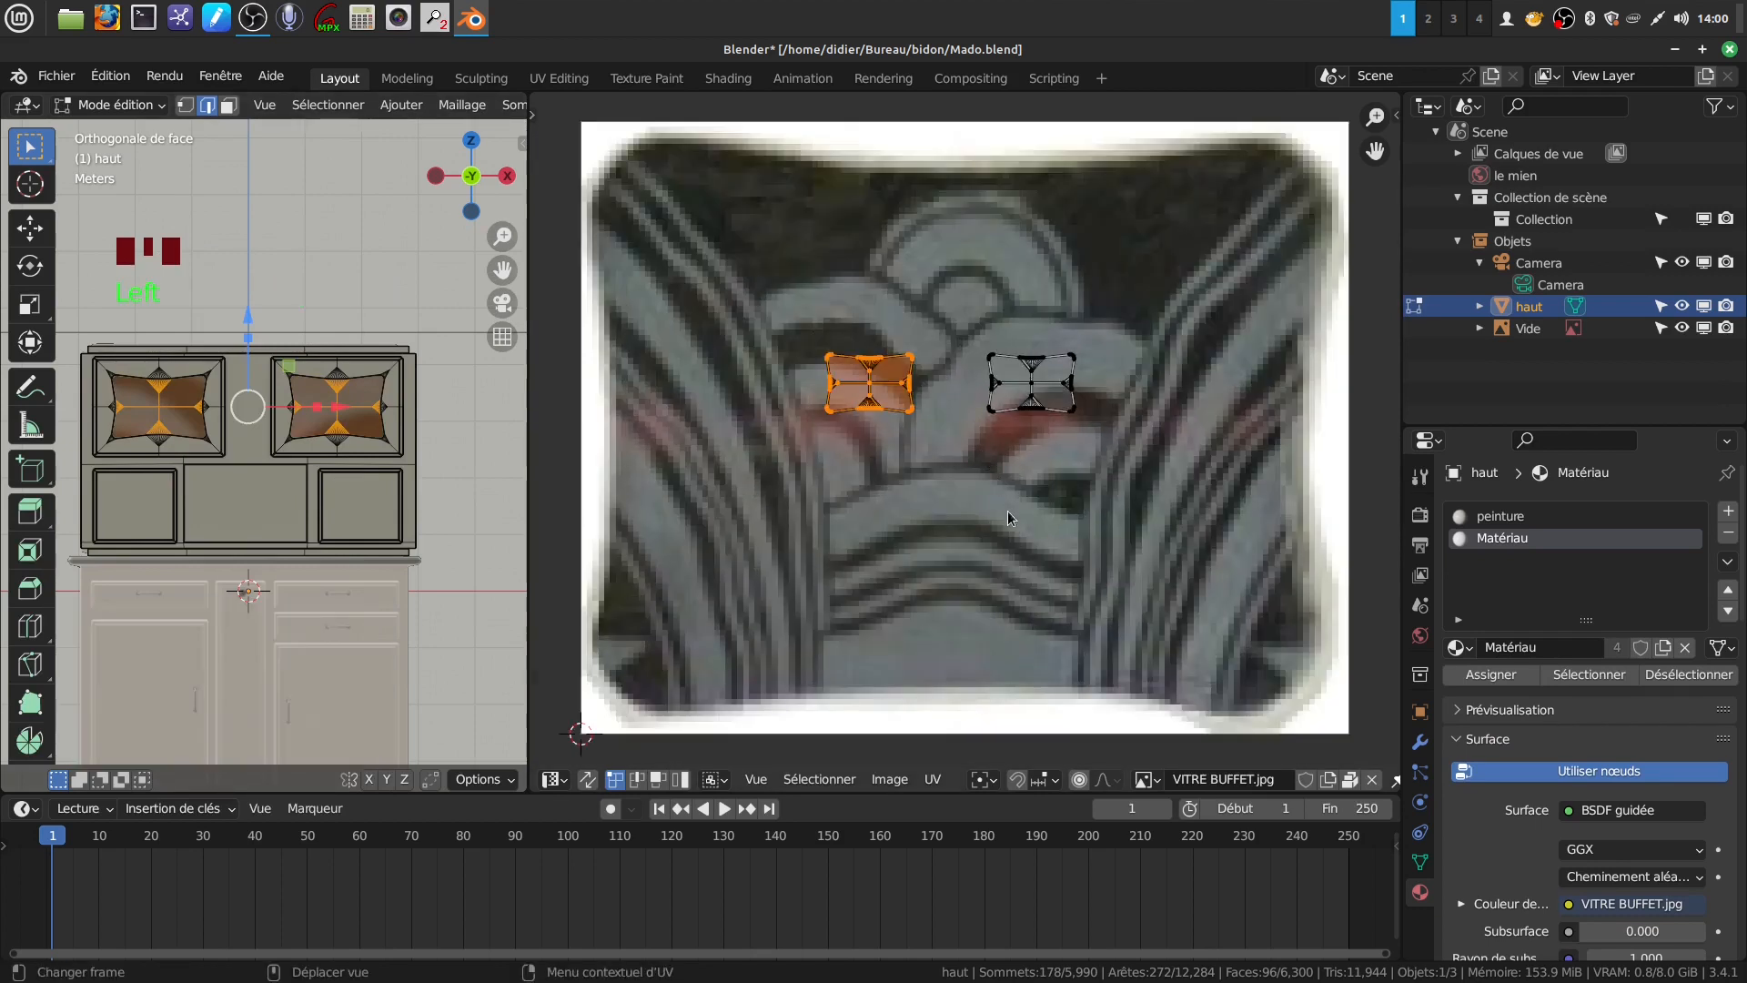
scroll(1007, 517, up, 2)
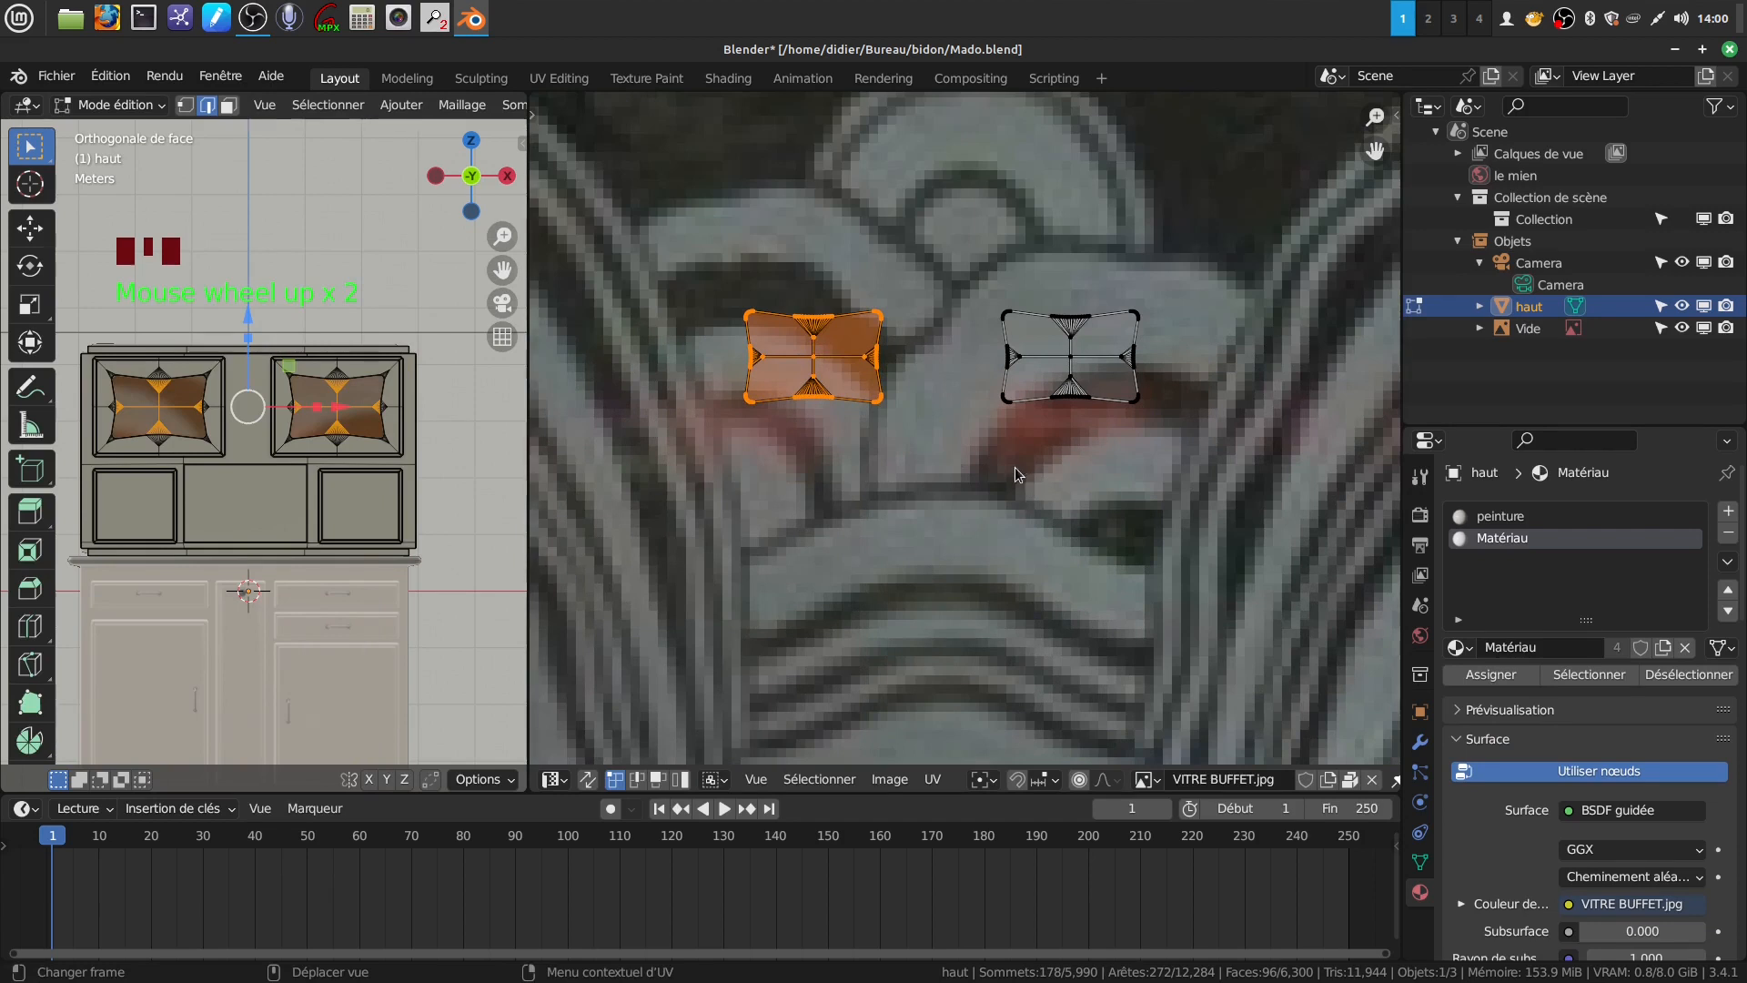
key(g)
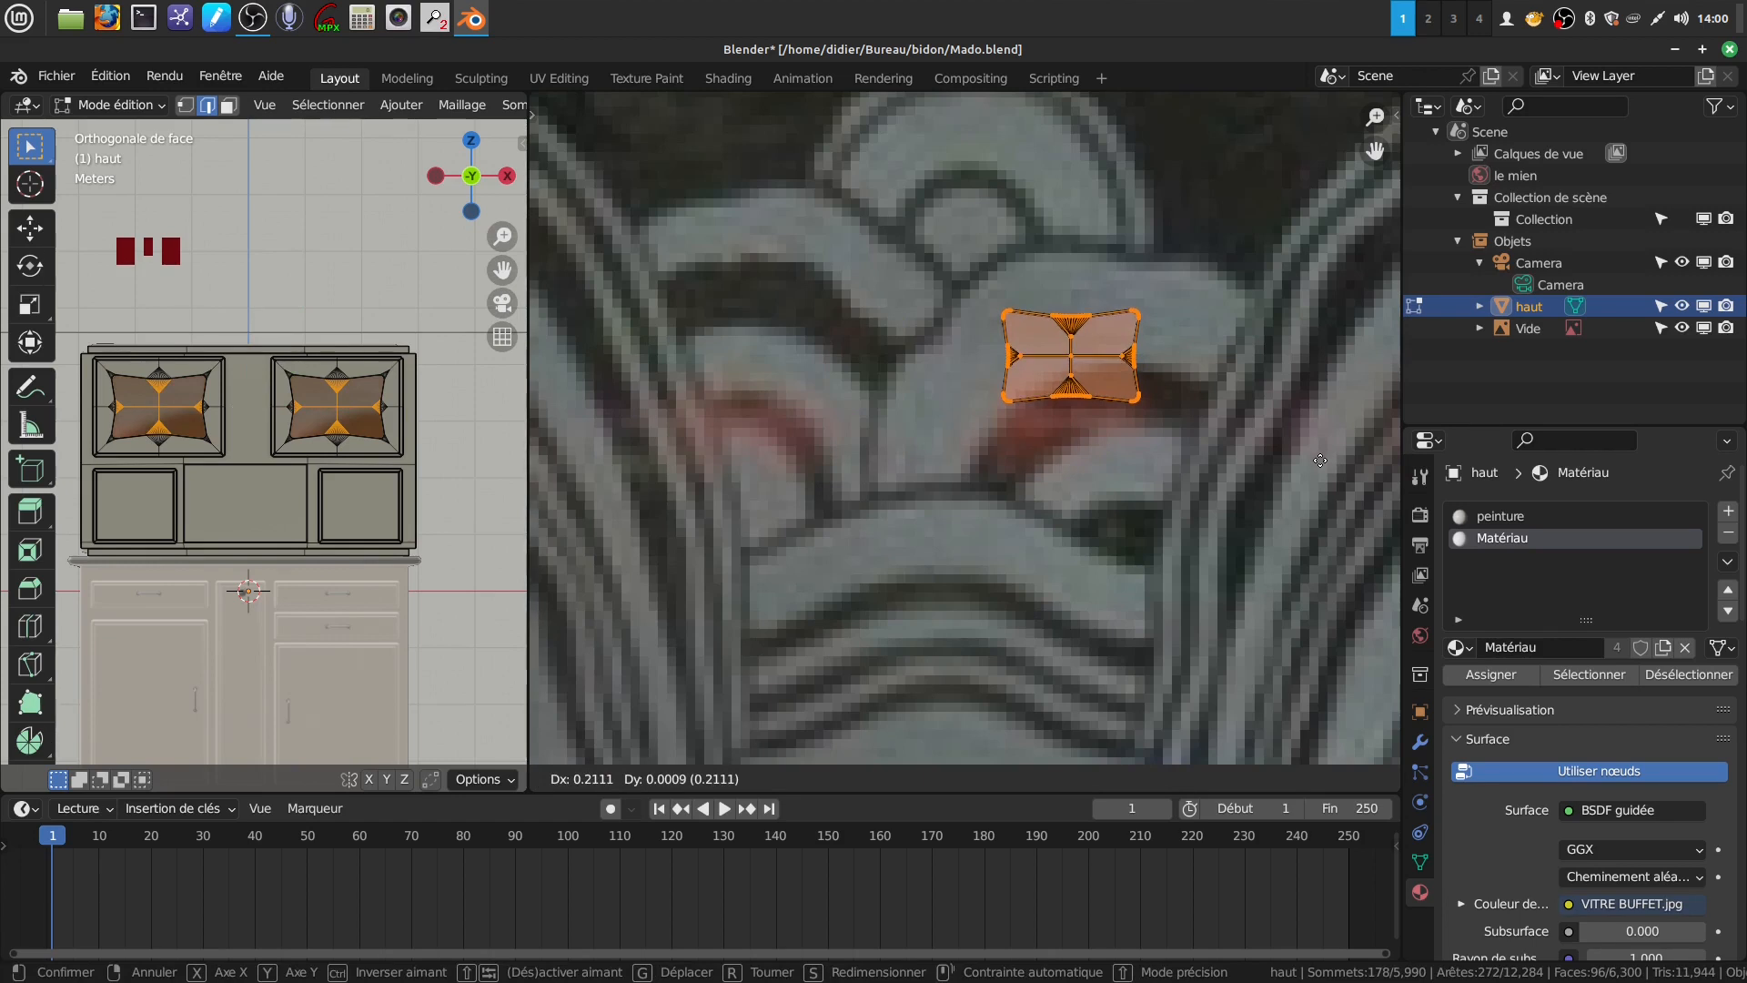
click(1319, 462)
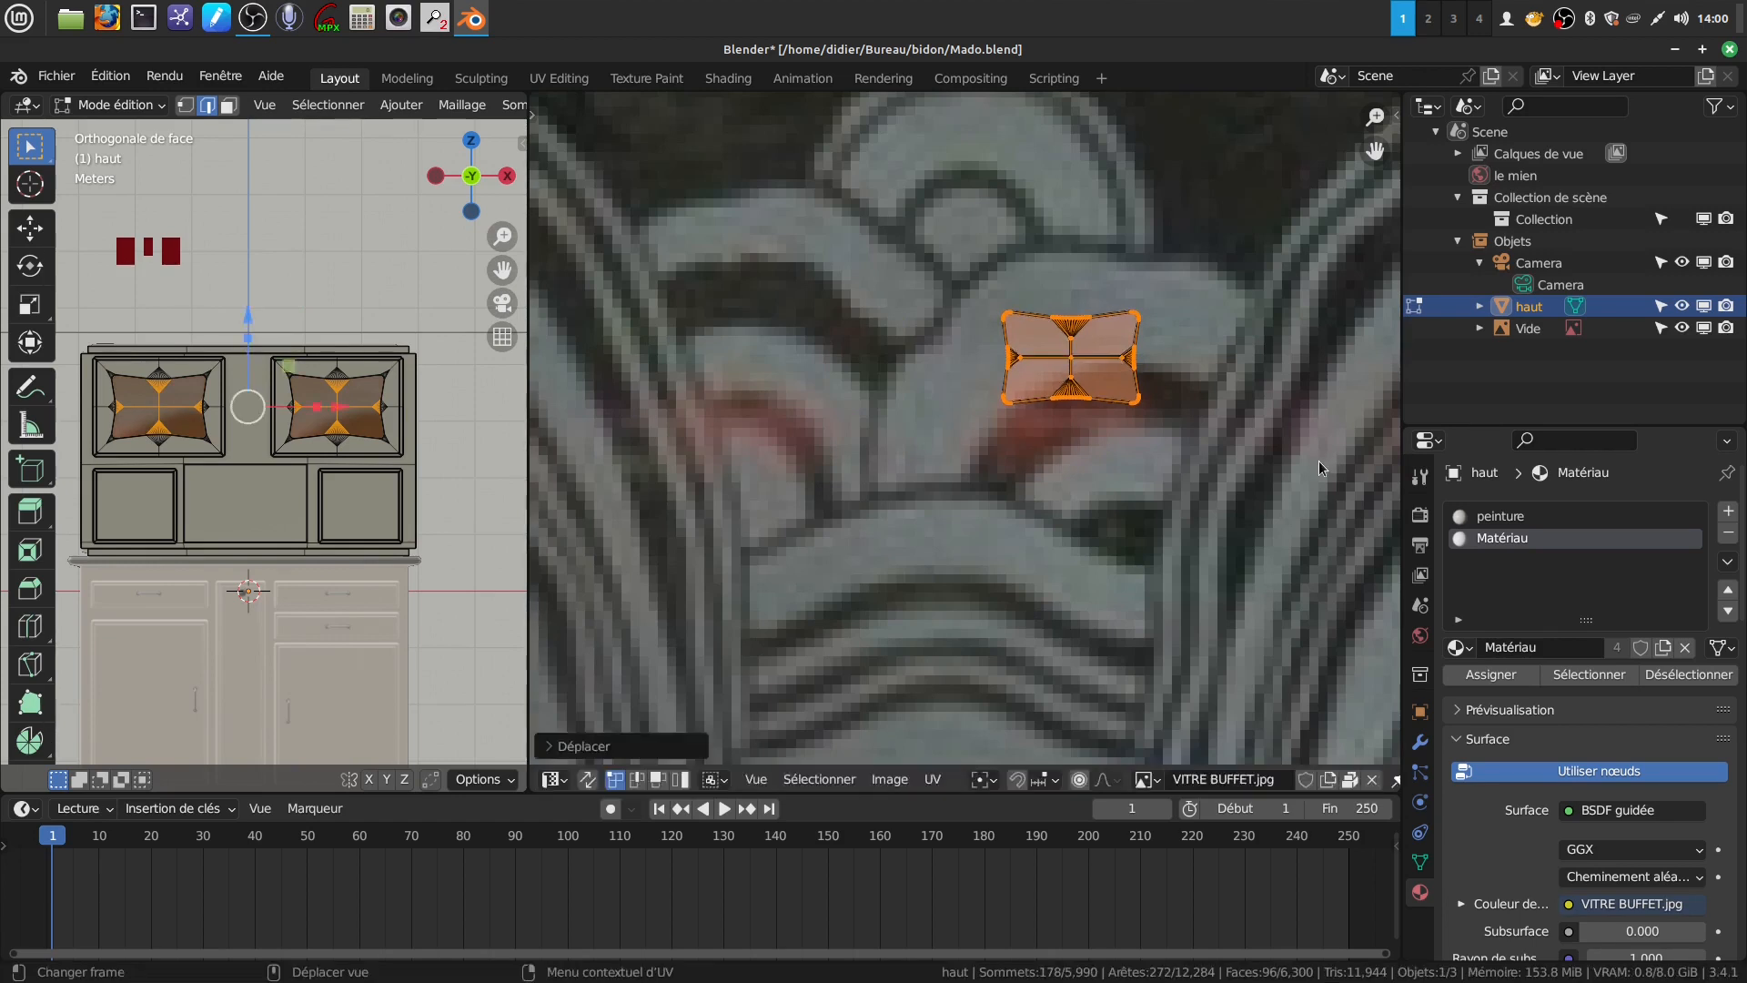
Enlarge the stacked UV islands about seven times and centre them on the glass image
scroll(1167, 477, down, 4)
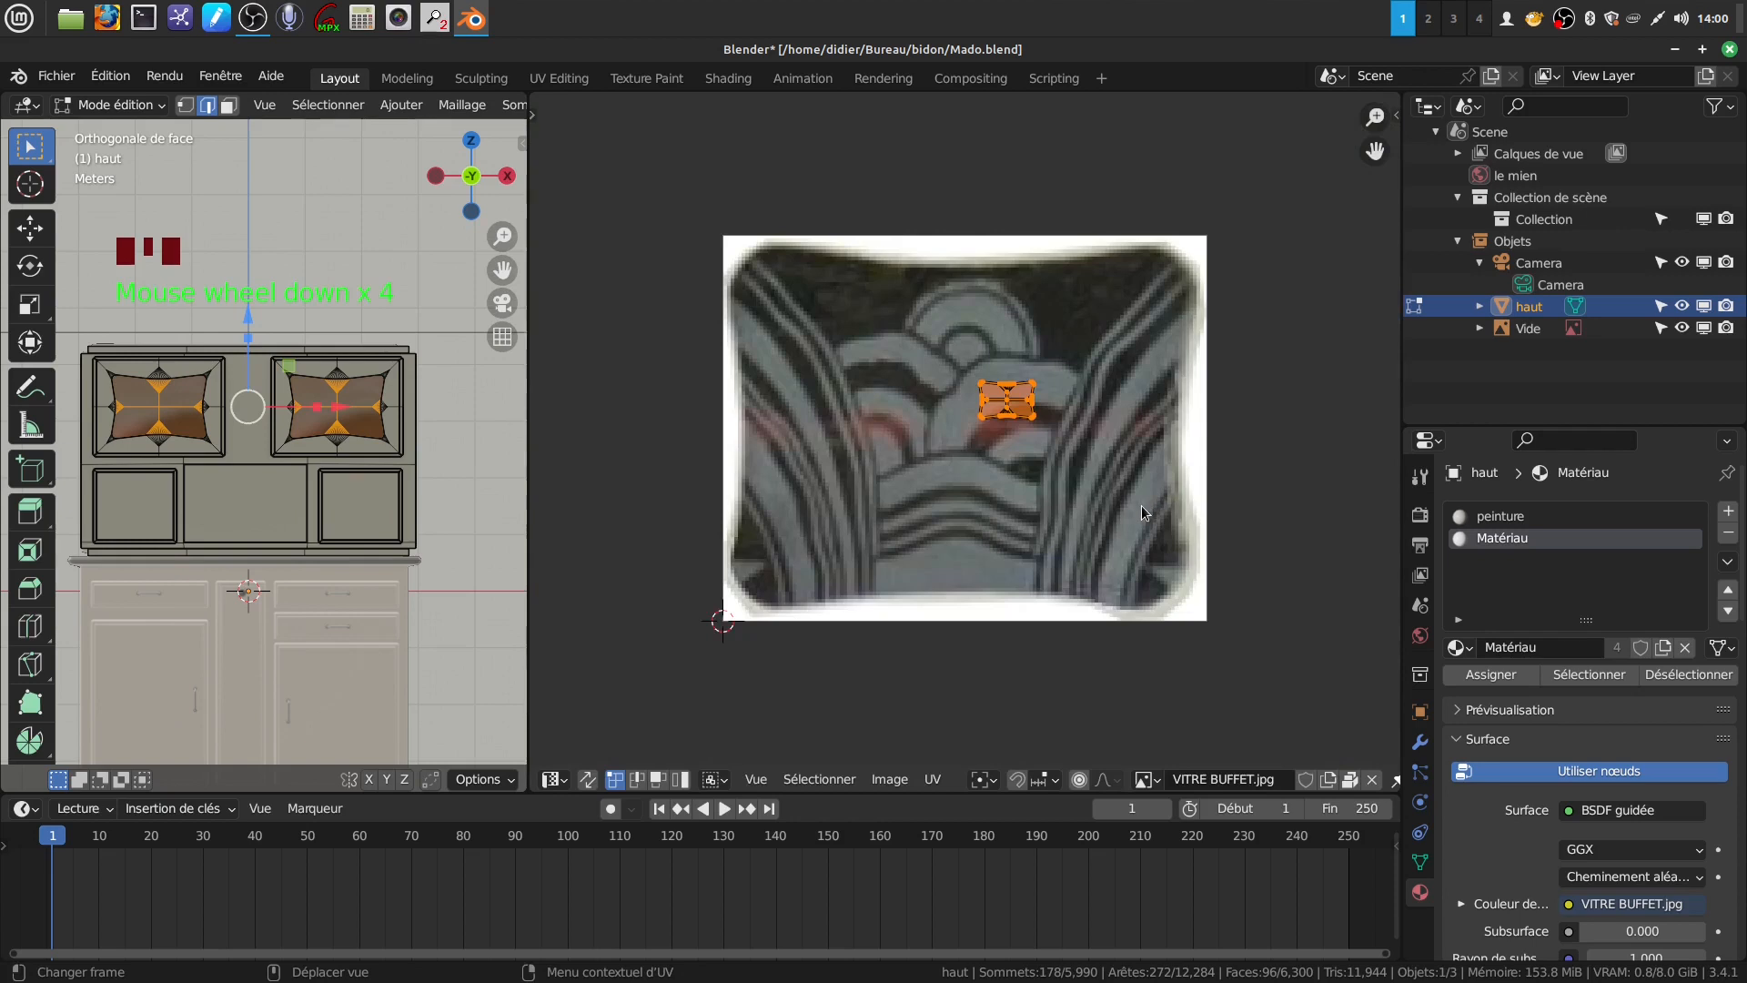
key(s)
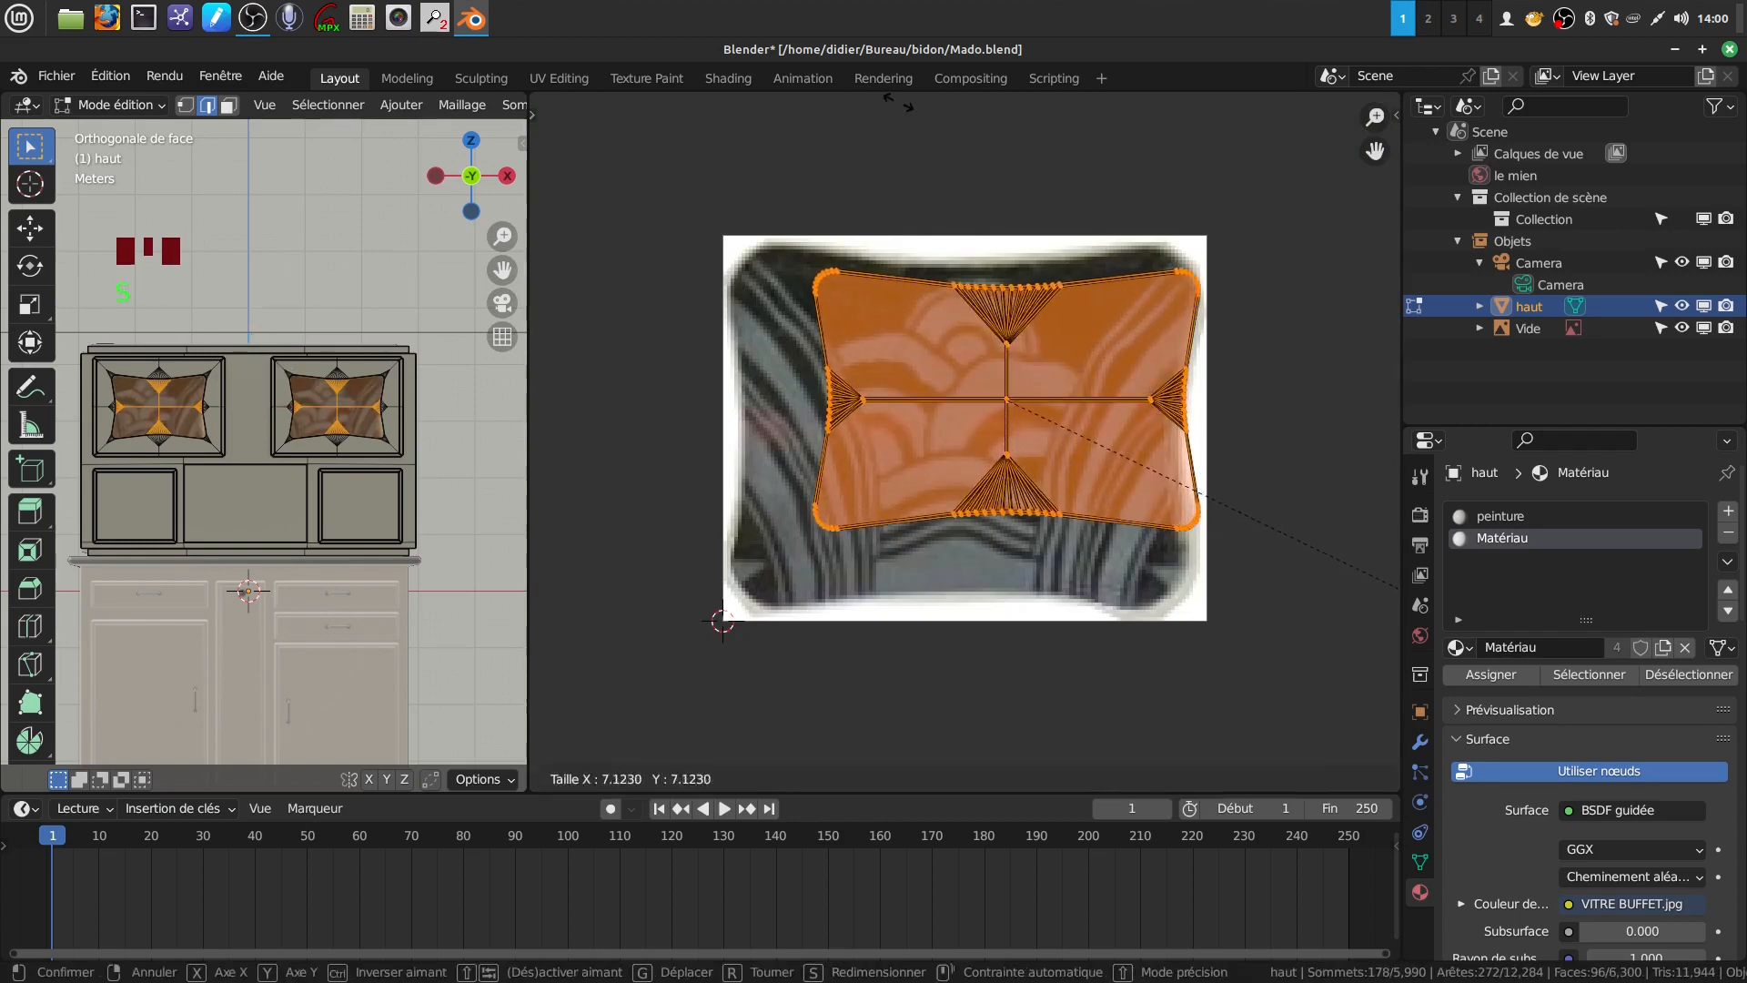
click(1097, 795)
key(g)
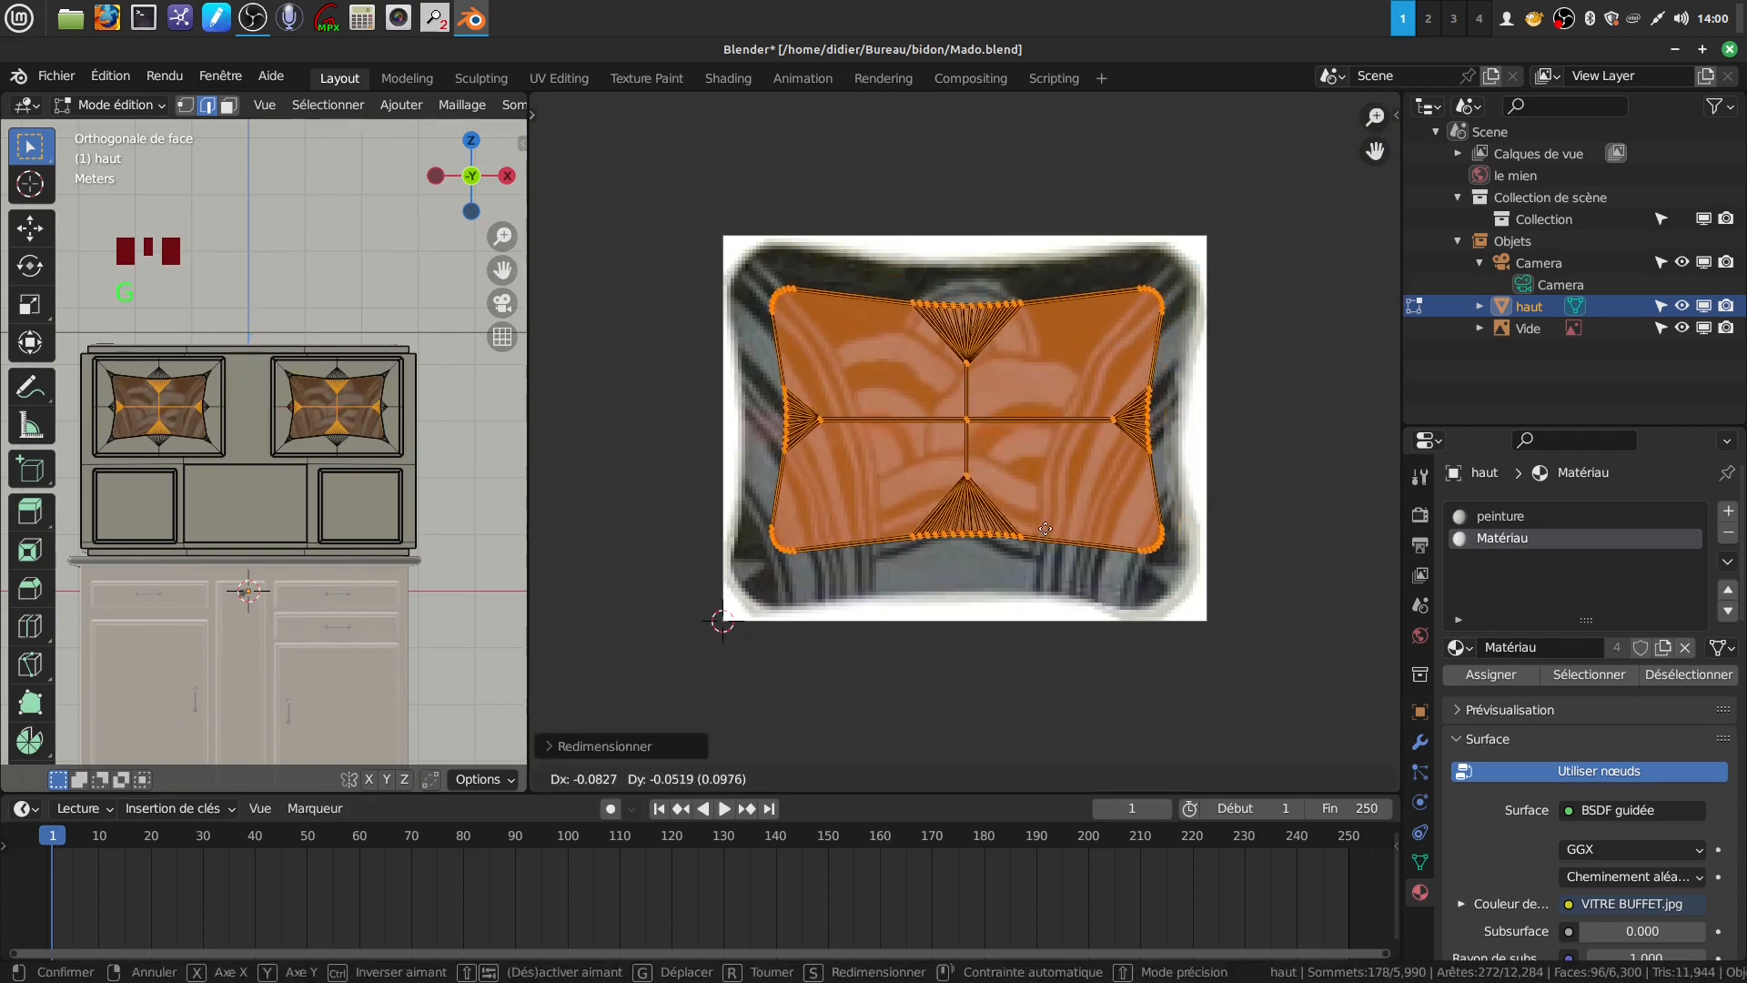
click(1041, 537)
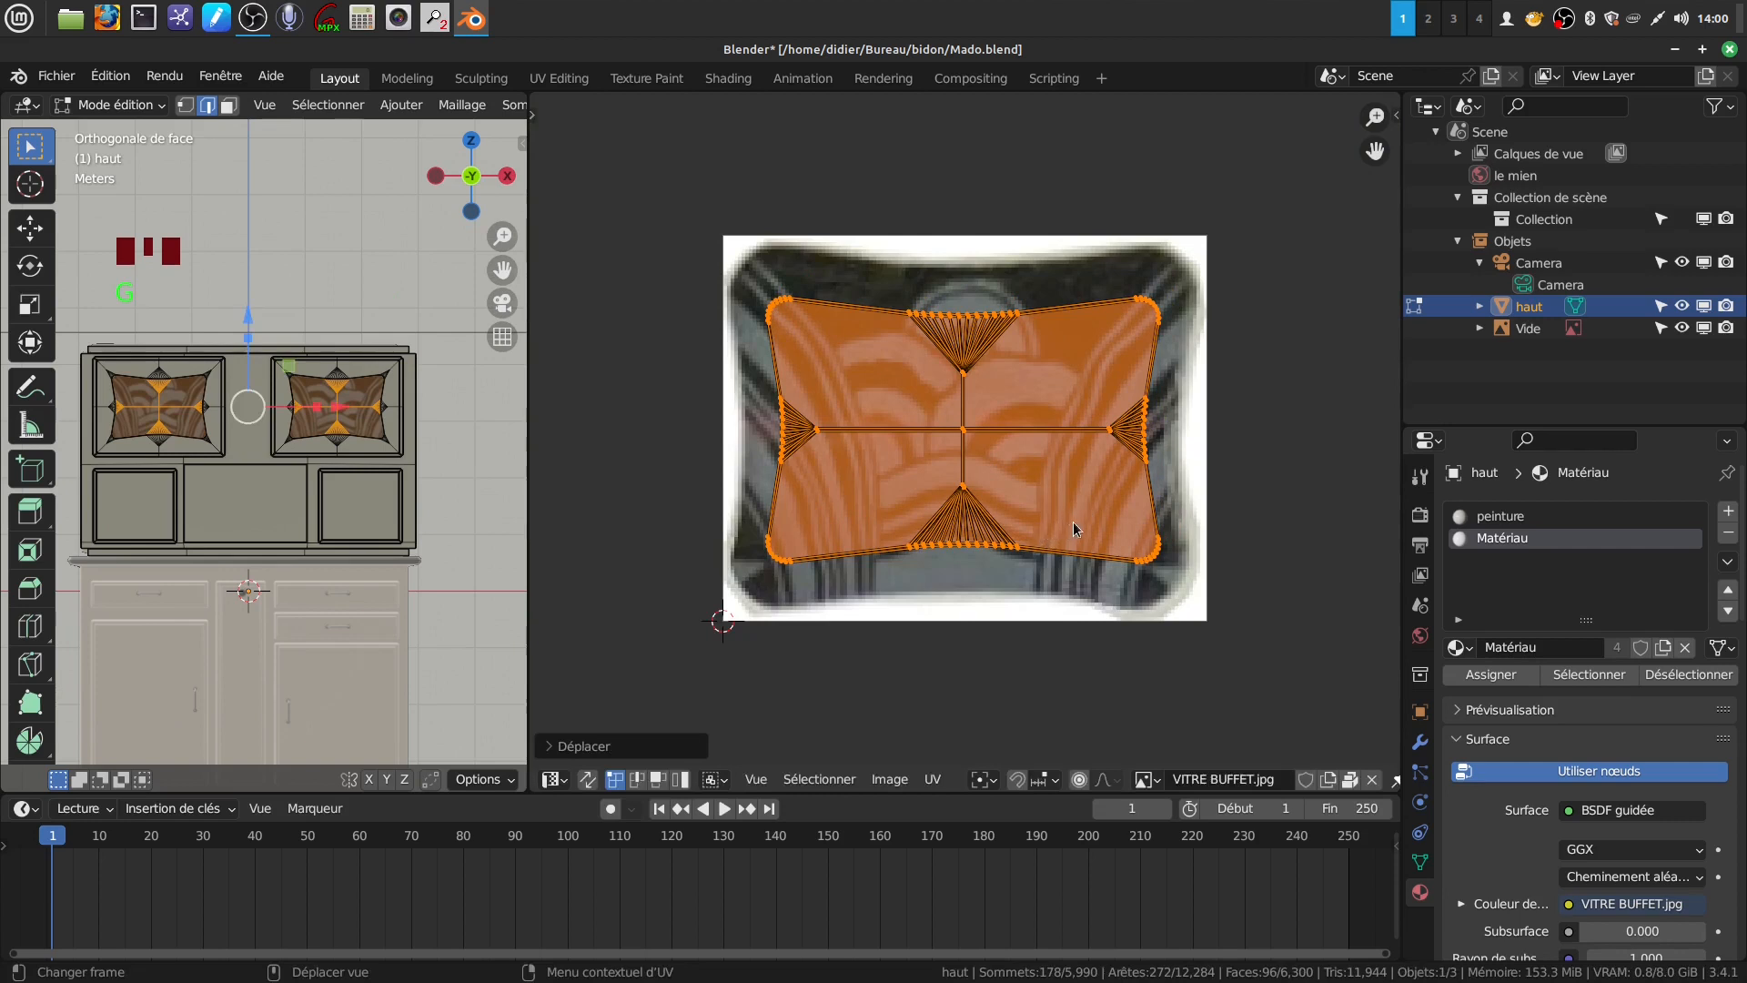
Scale the UV islands up about 1.15 times, and stretch them along Y by about 1.15 to fit the glass outline
key(s)
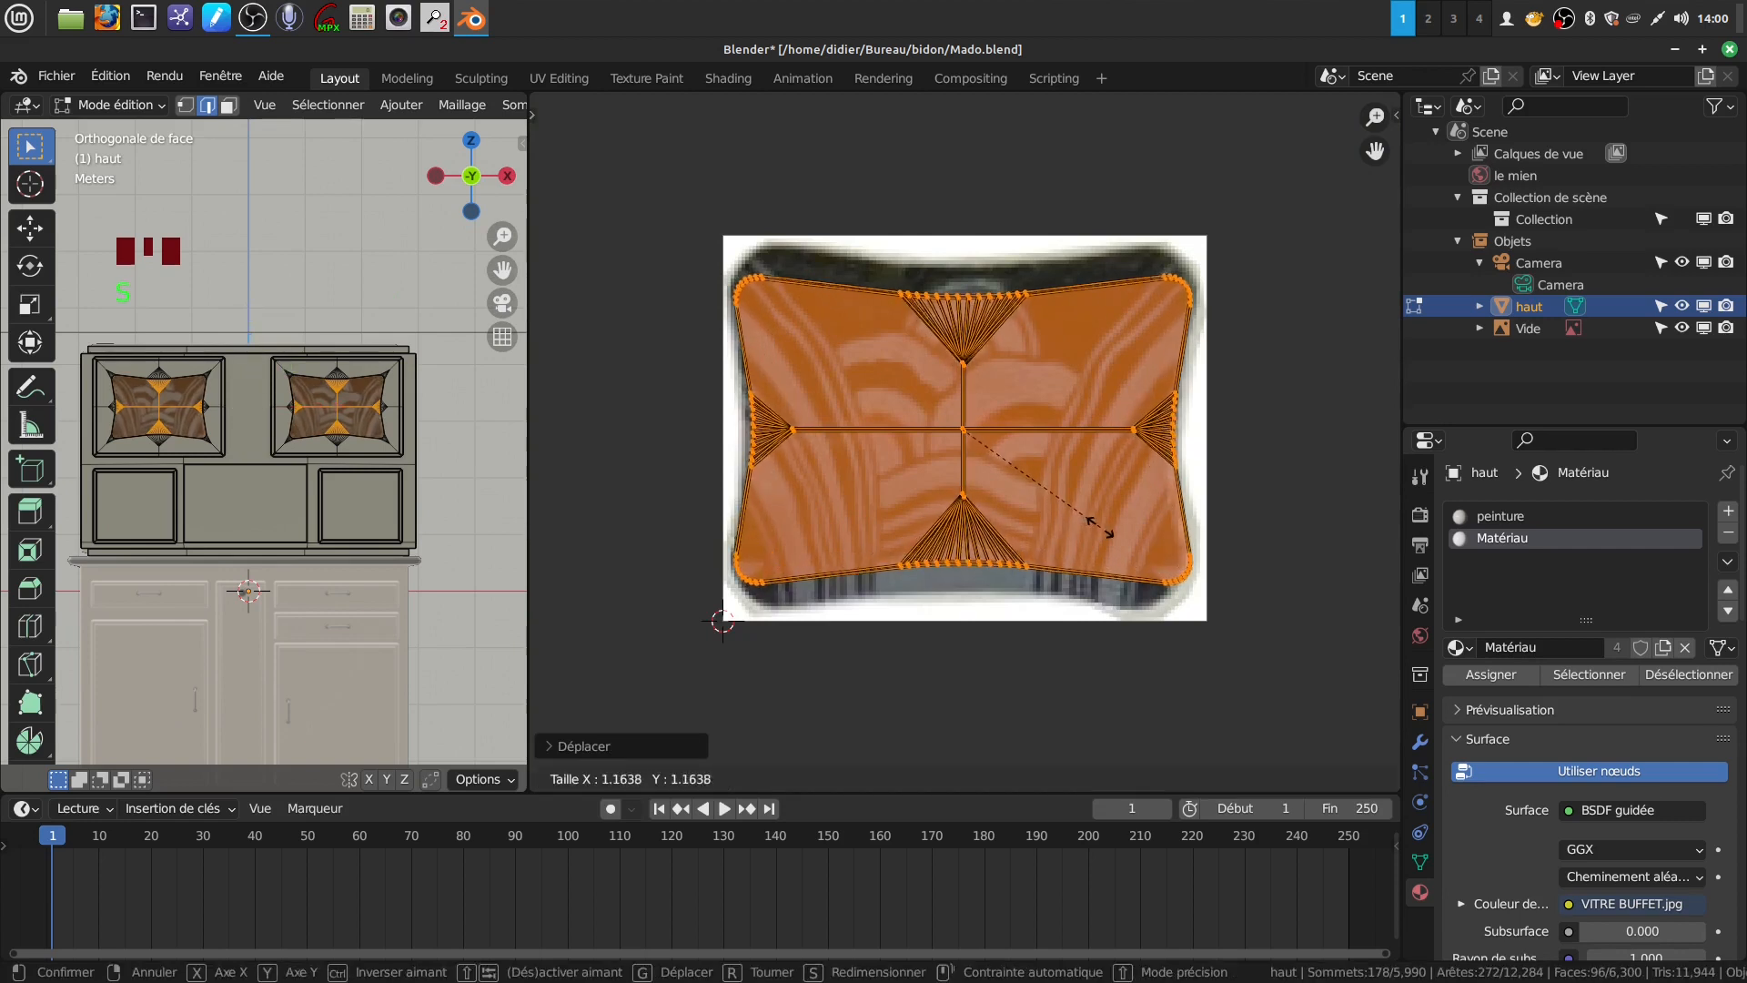
click(1097, 534)
key(s)
key(y)
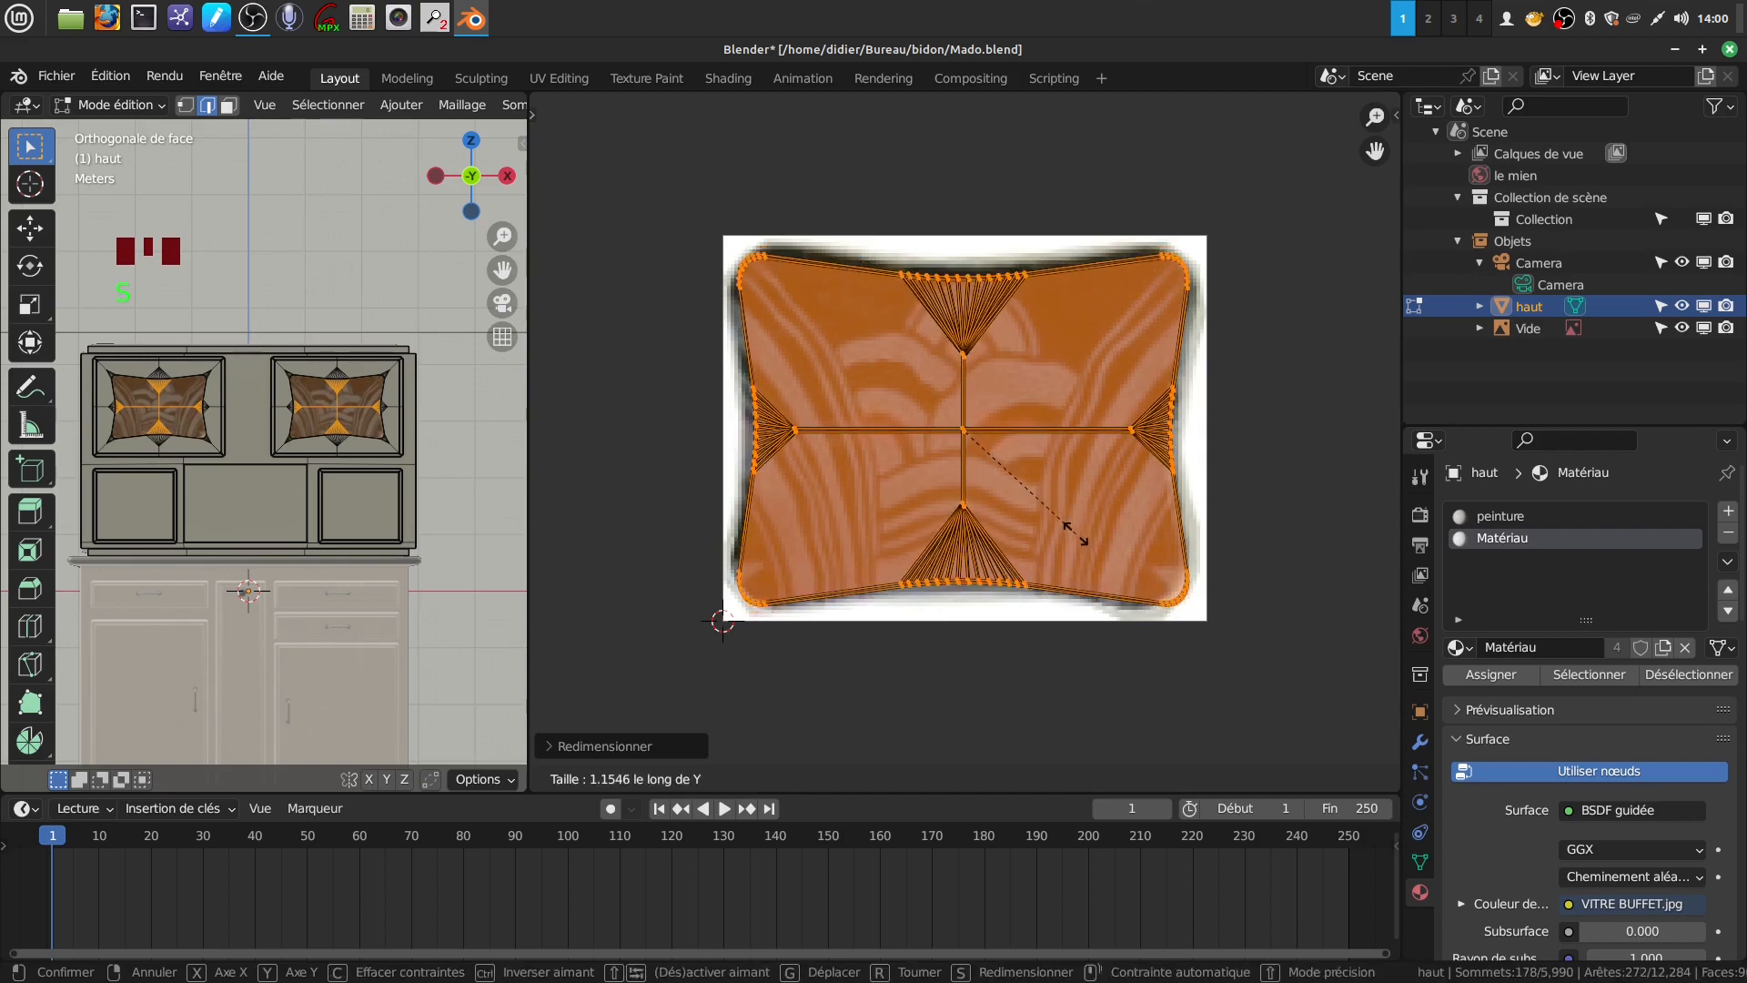
click(1080, 536)
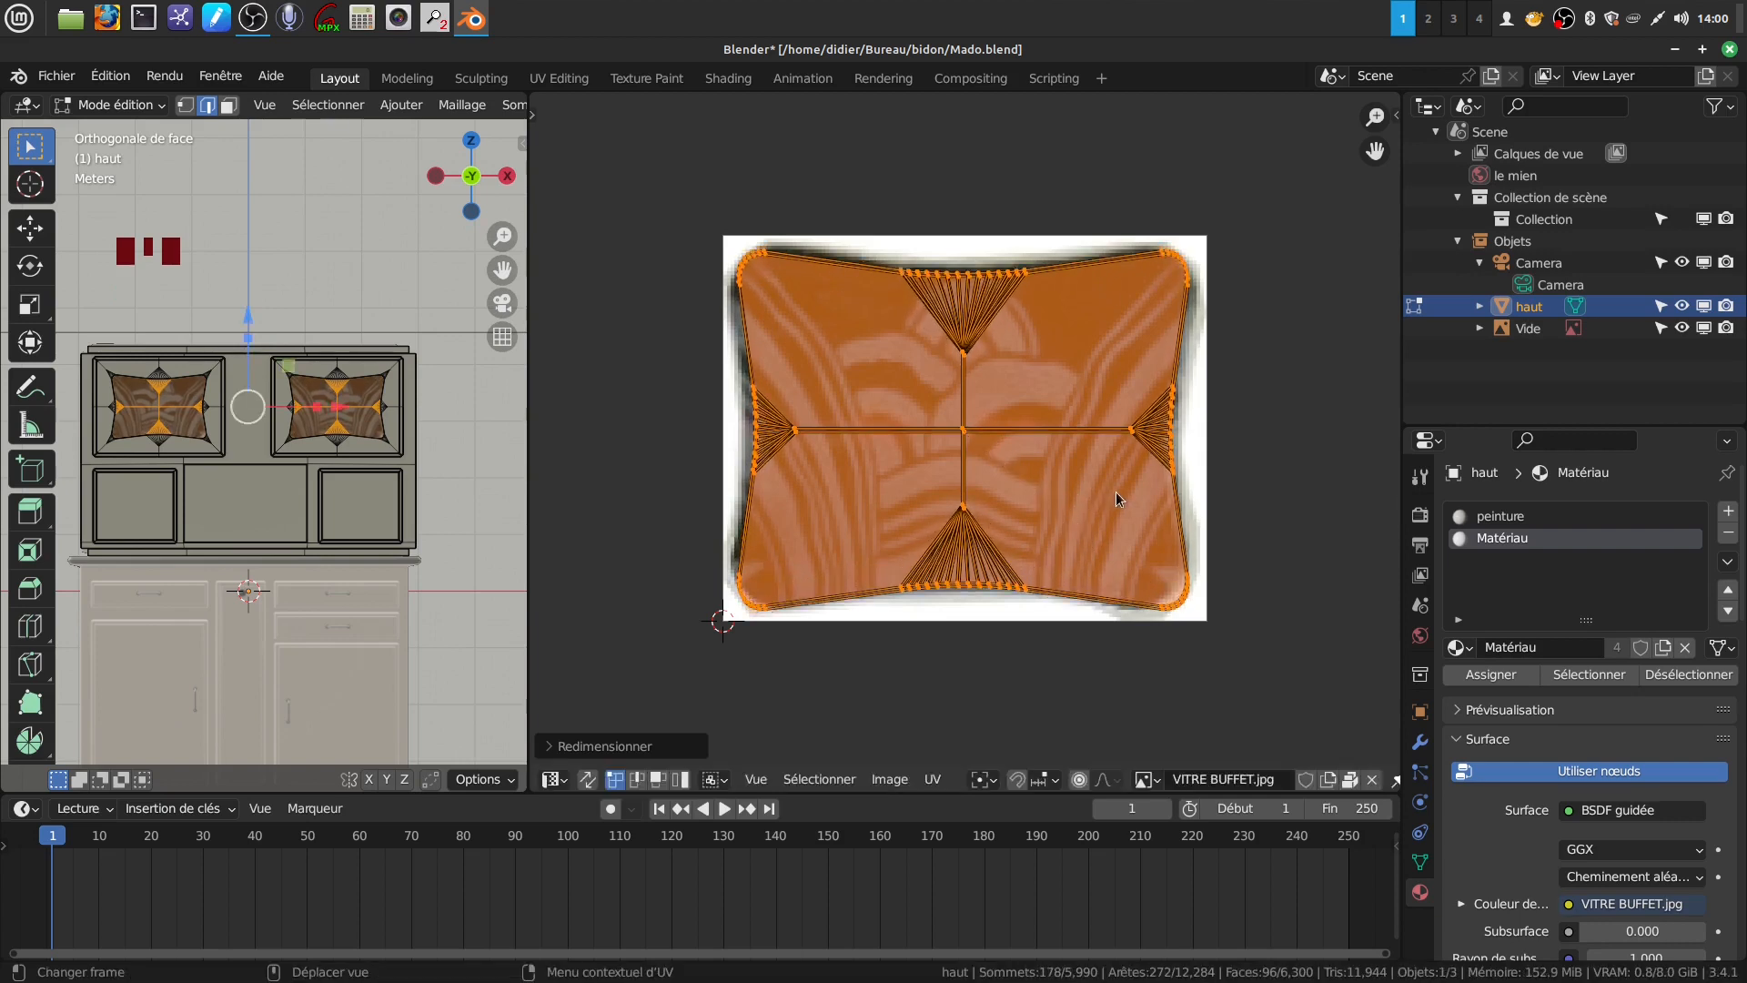
Widen the islands' middle row of UV points slightly along X, by about 1.01, and leave mesh editing
drag(717, 358, 1201, 493)
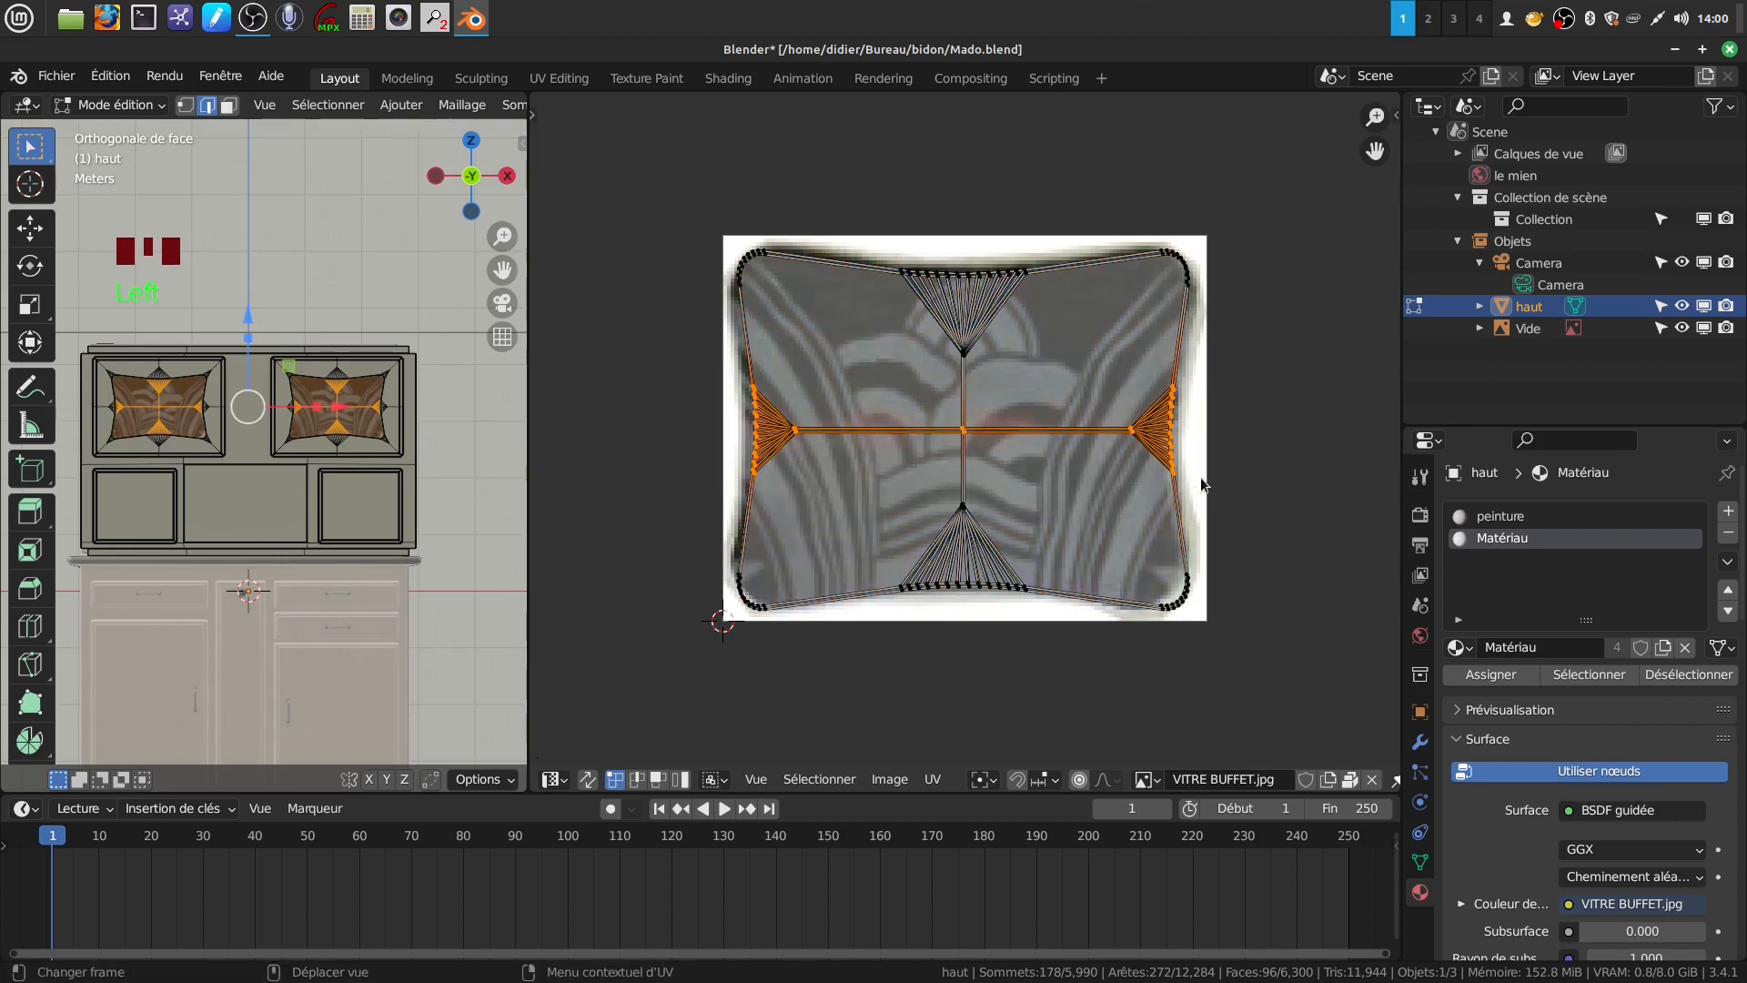
key(s)
key(x)
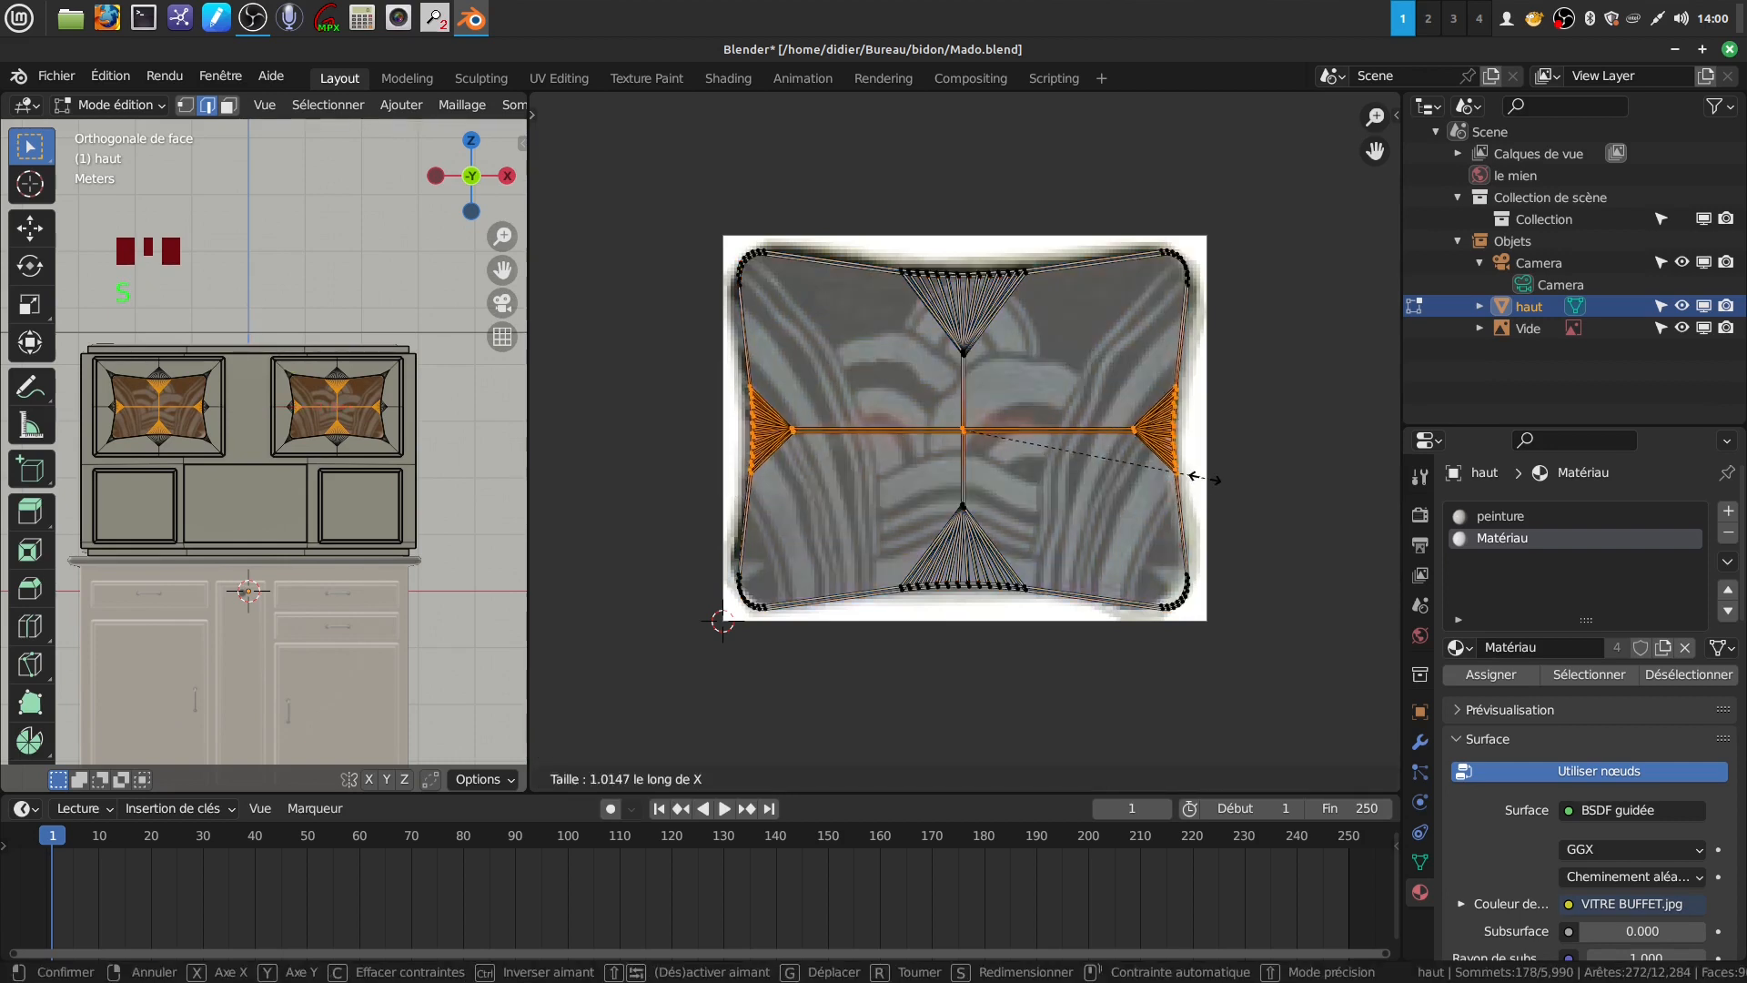
click(1207, 479)
scroll(926, 385, down, 2)
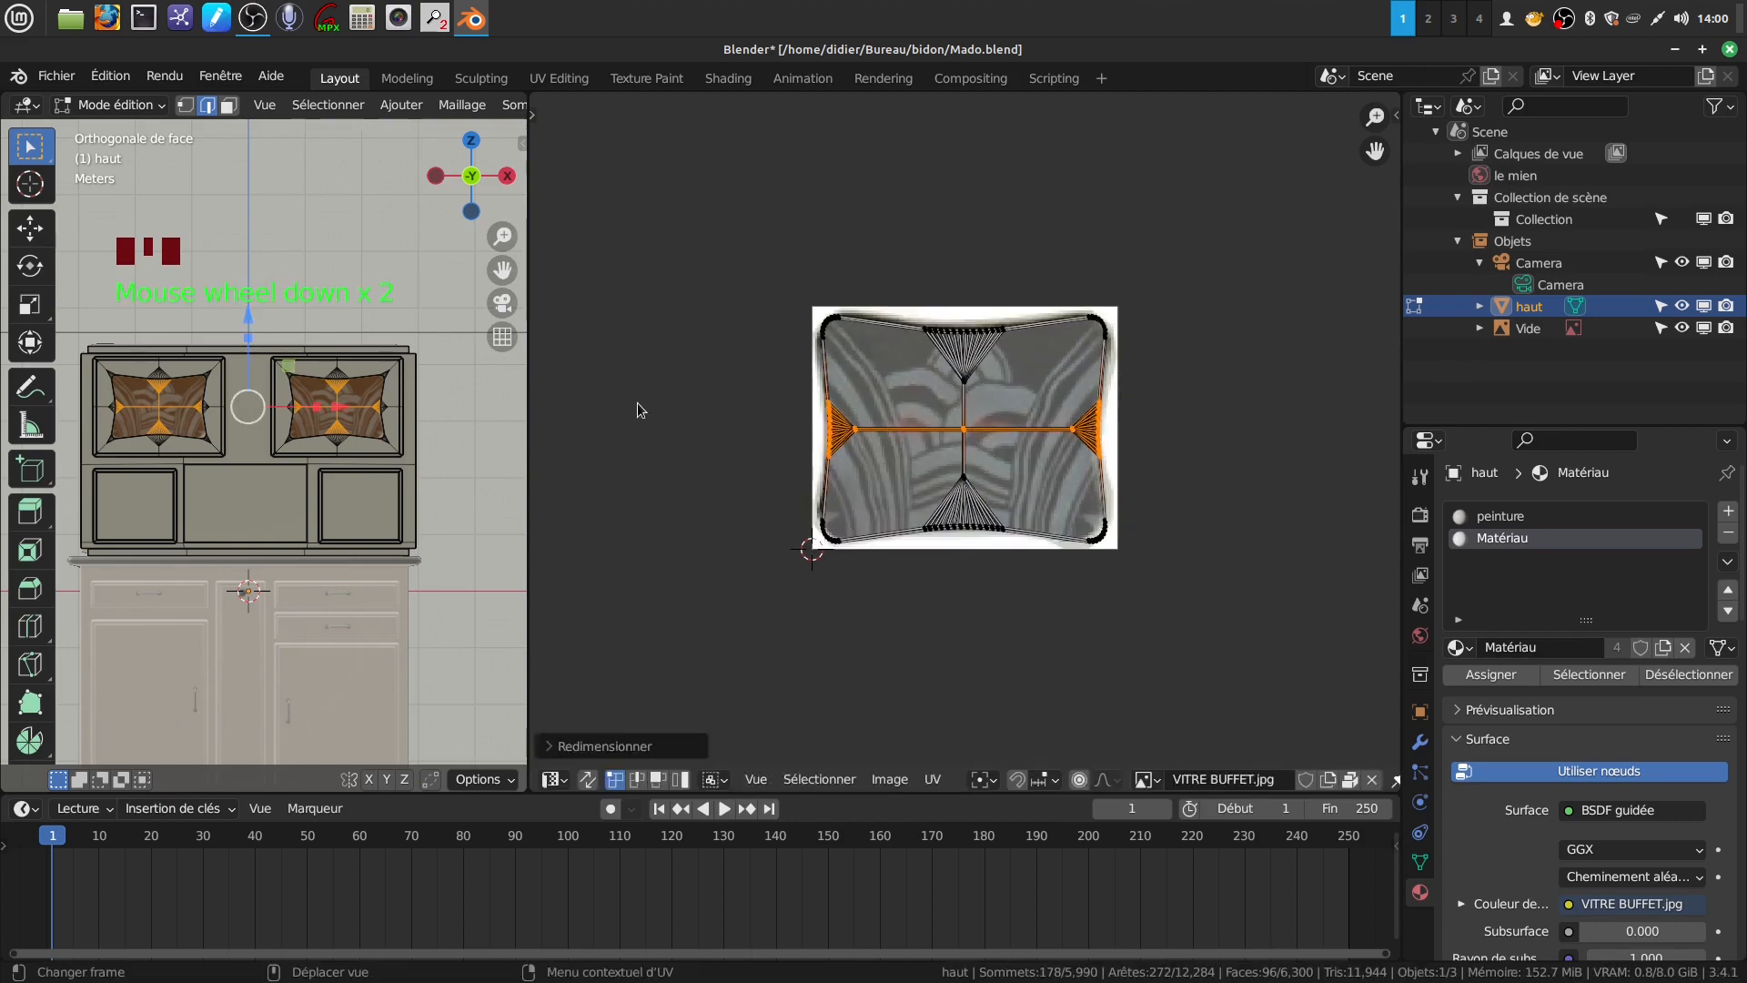
key(Tab)
Widen the 3D viewport, deselect the cabinet and examine the textured glass panels in perspective
scroll(324, 465, up, 3)
scroll(324, 465, down, 3)
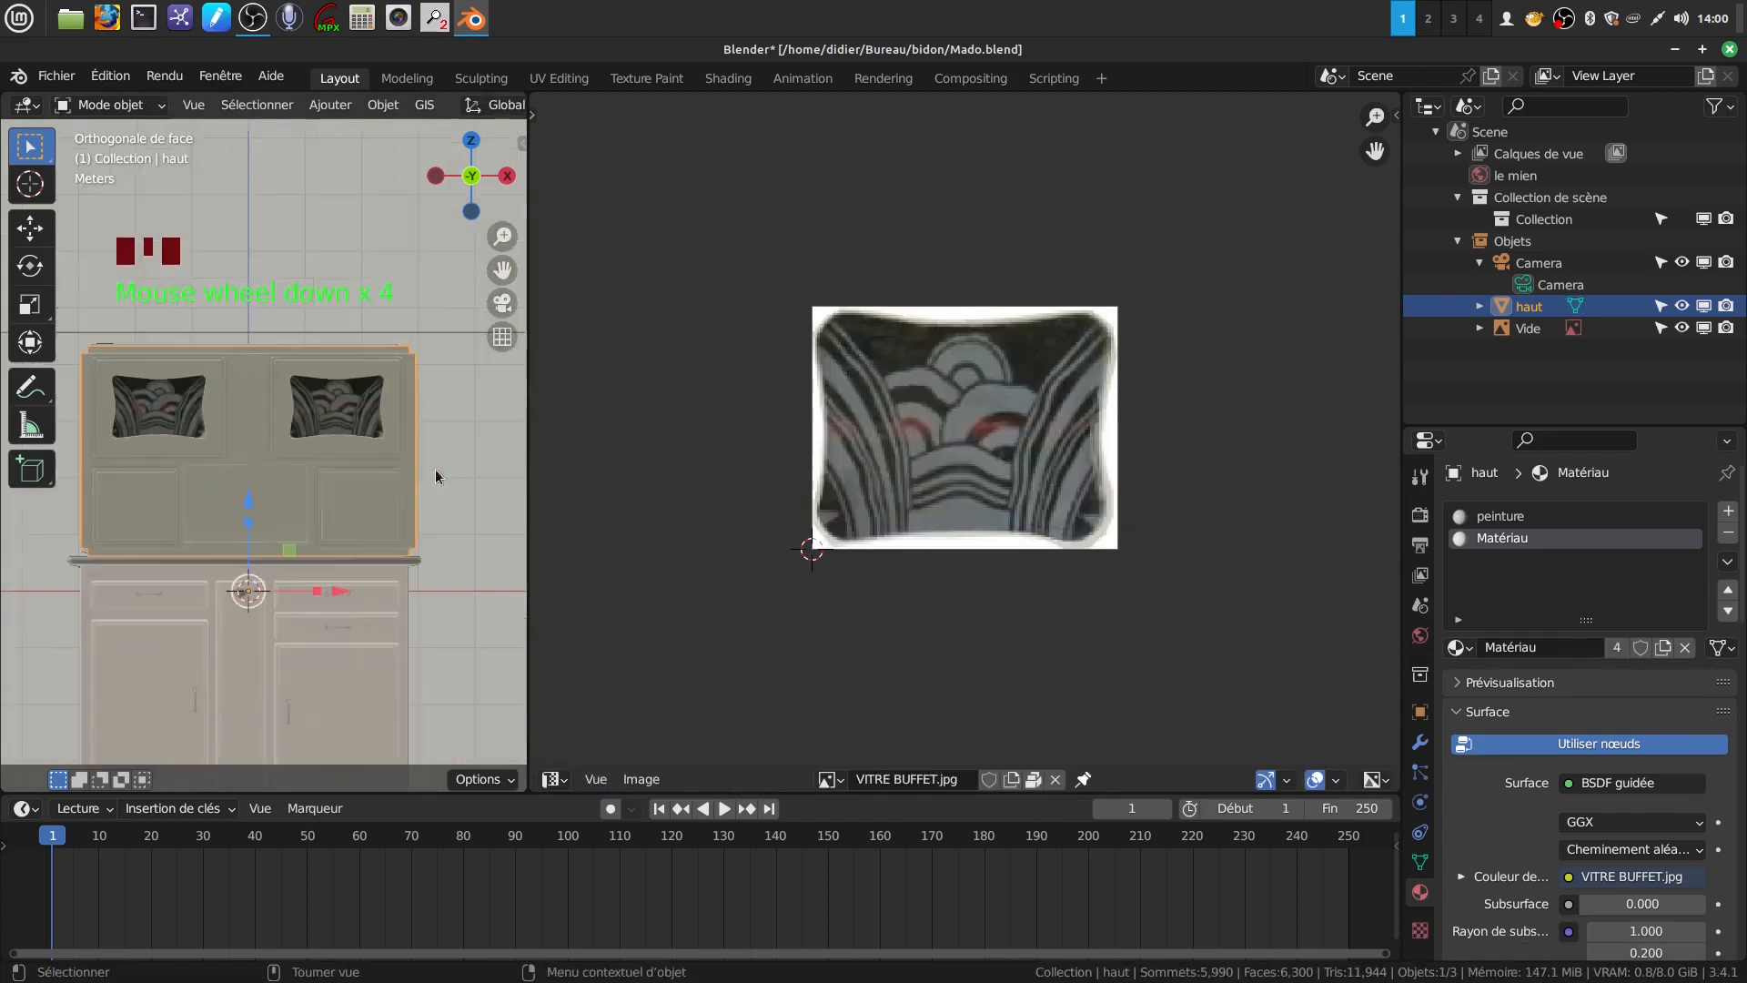
drag(529, 496, 914, 496)
middle_drag(896, 483, 584, 451)
scroll(715, 479, up, 3)
scroll(715, 472, down, 5)
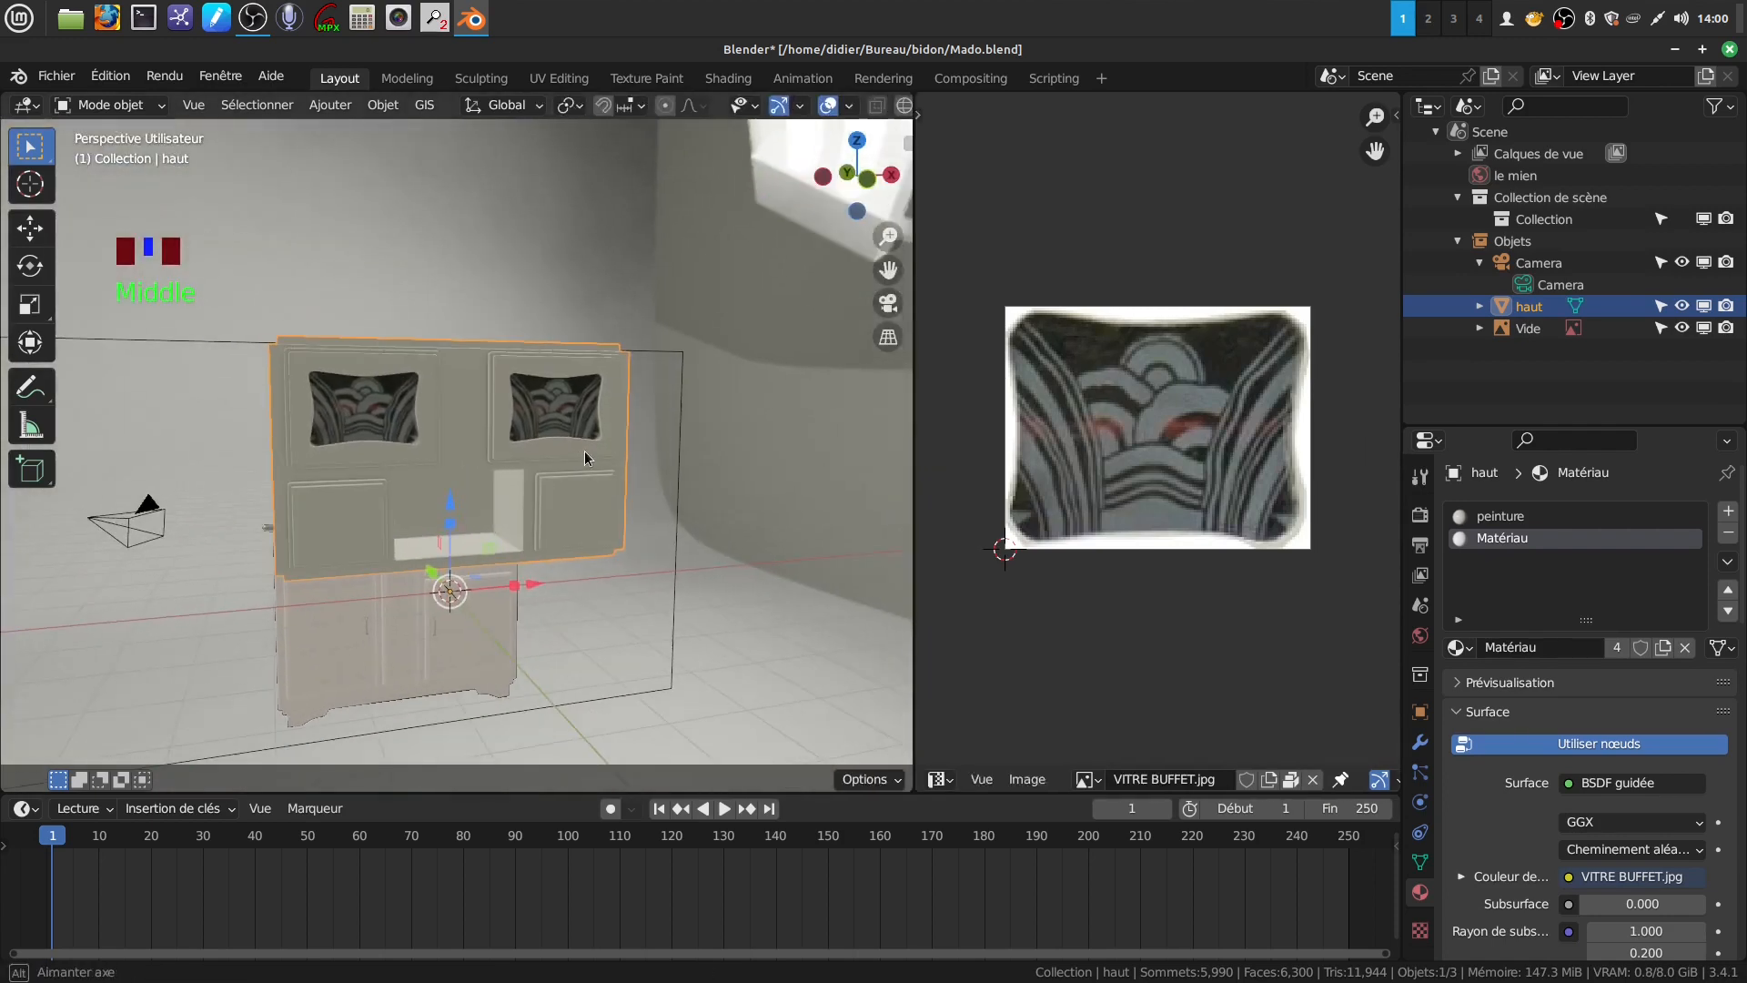
middle_drag(475, 454, 739, 451)
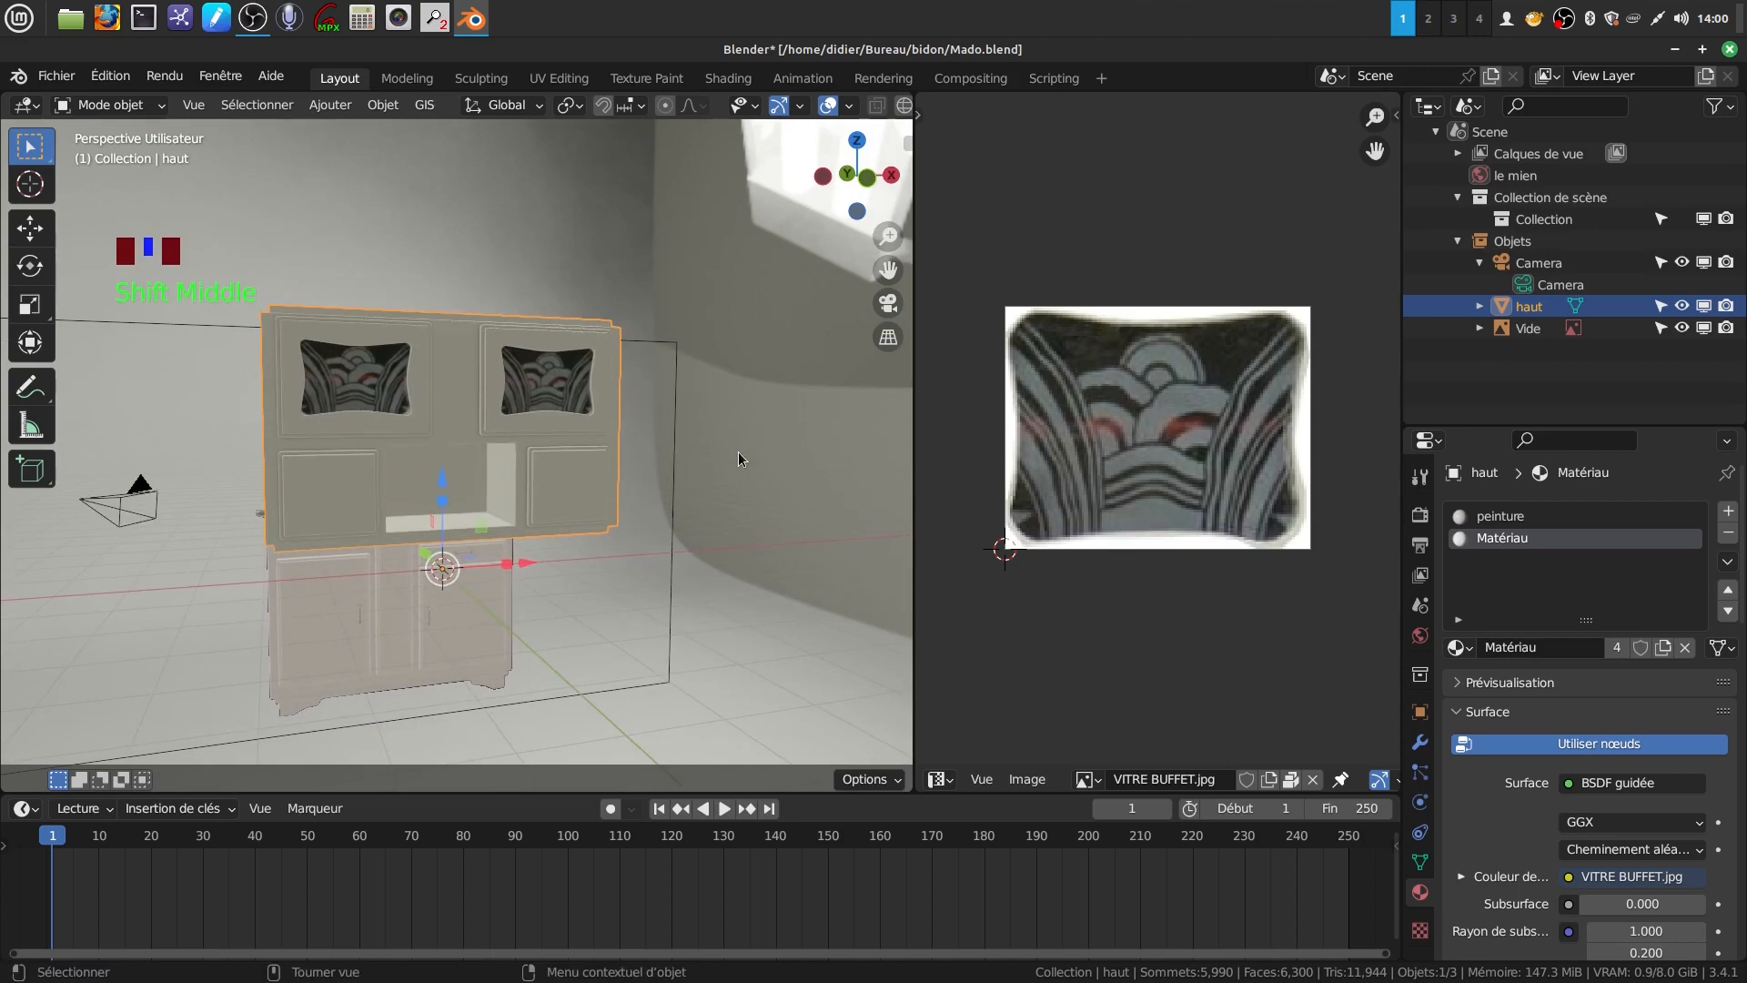
click(741, 452)
middle_drag(585, 382, 559, 473)
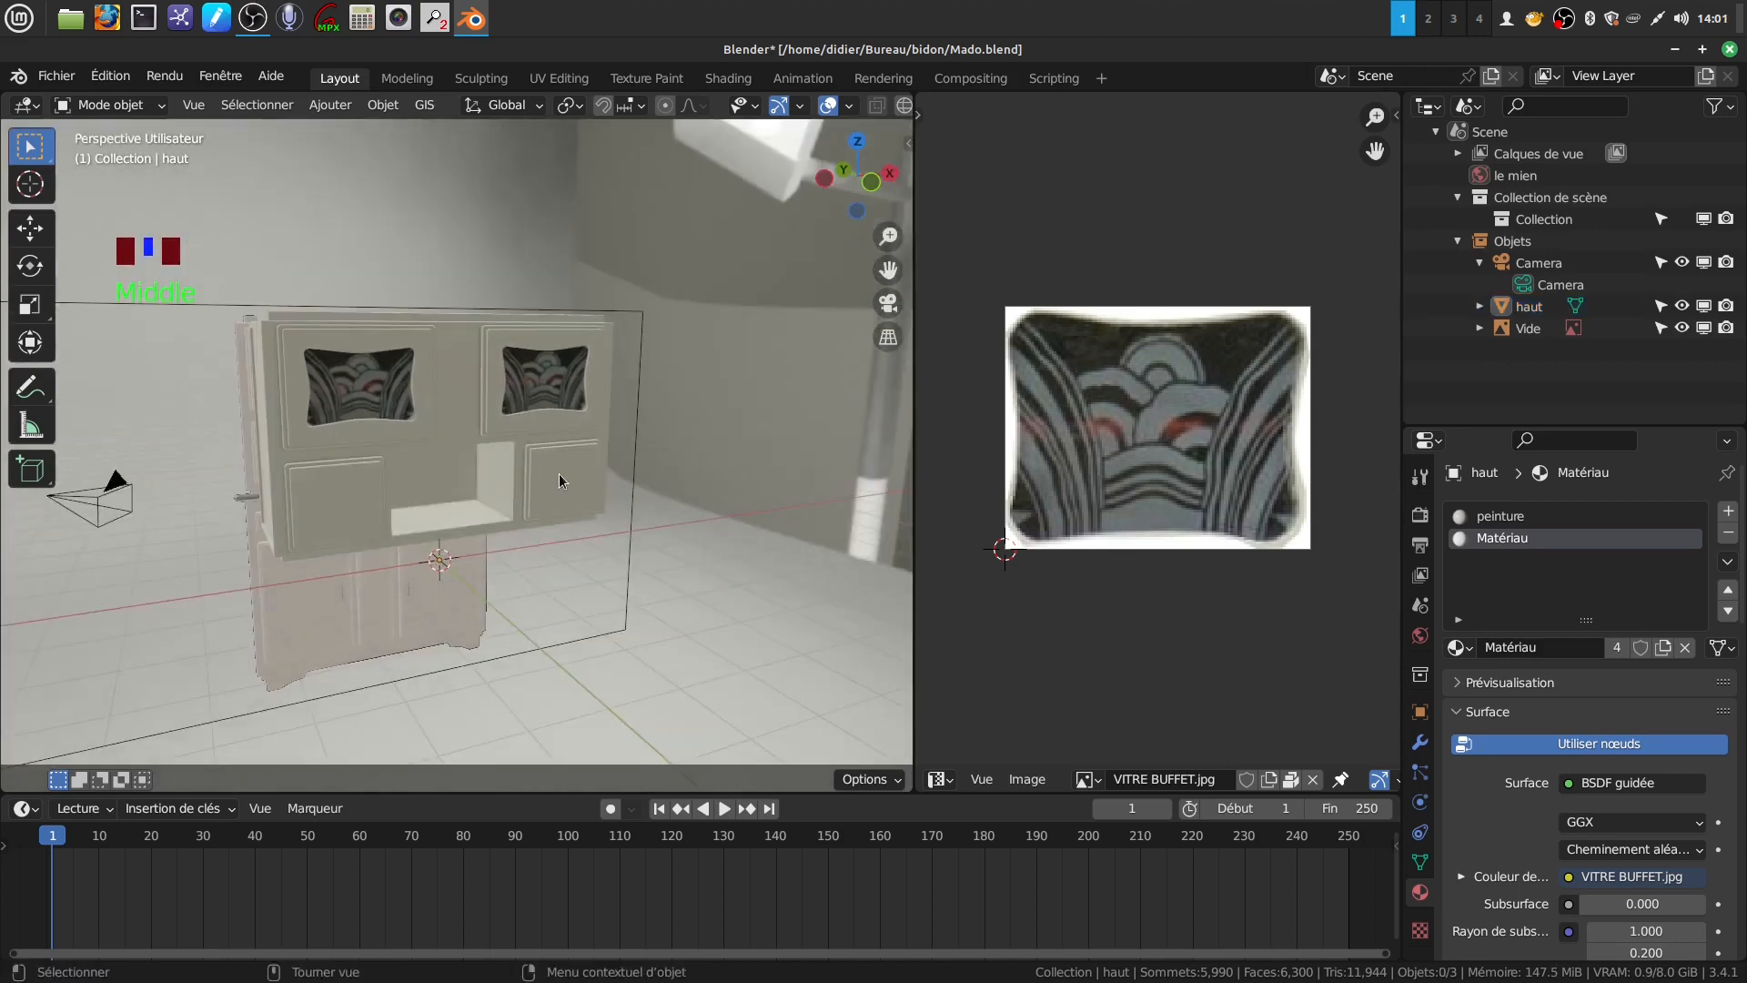
scroll(532, 397, up, 3)
shift+middle_drag(533, 397, 263, 435)
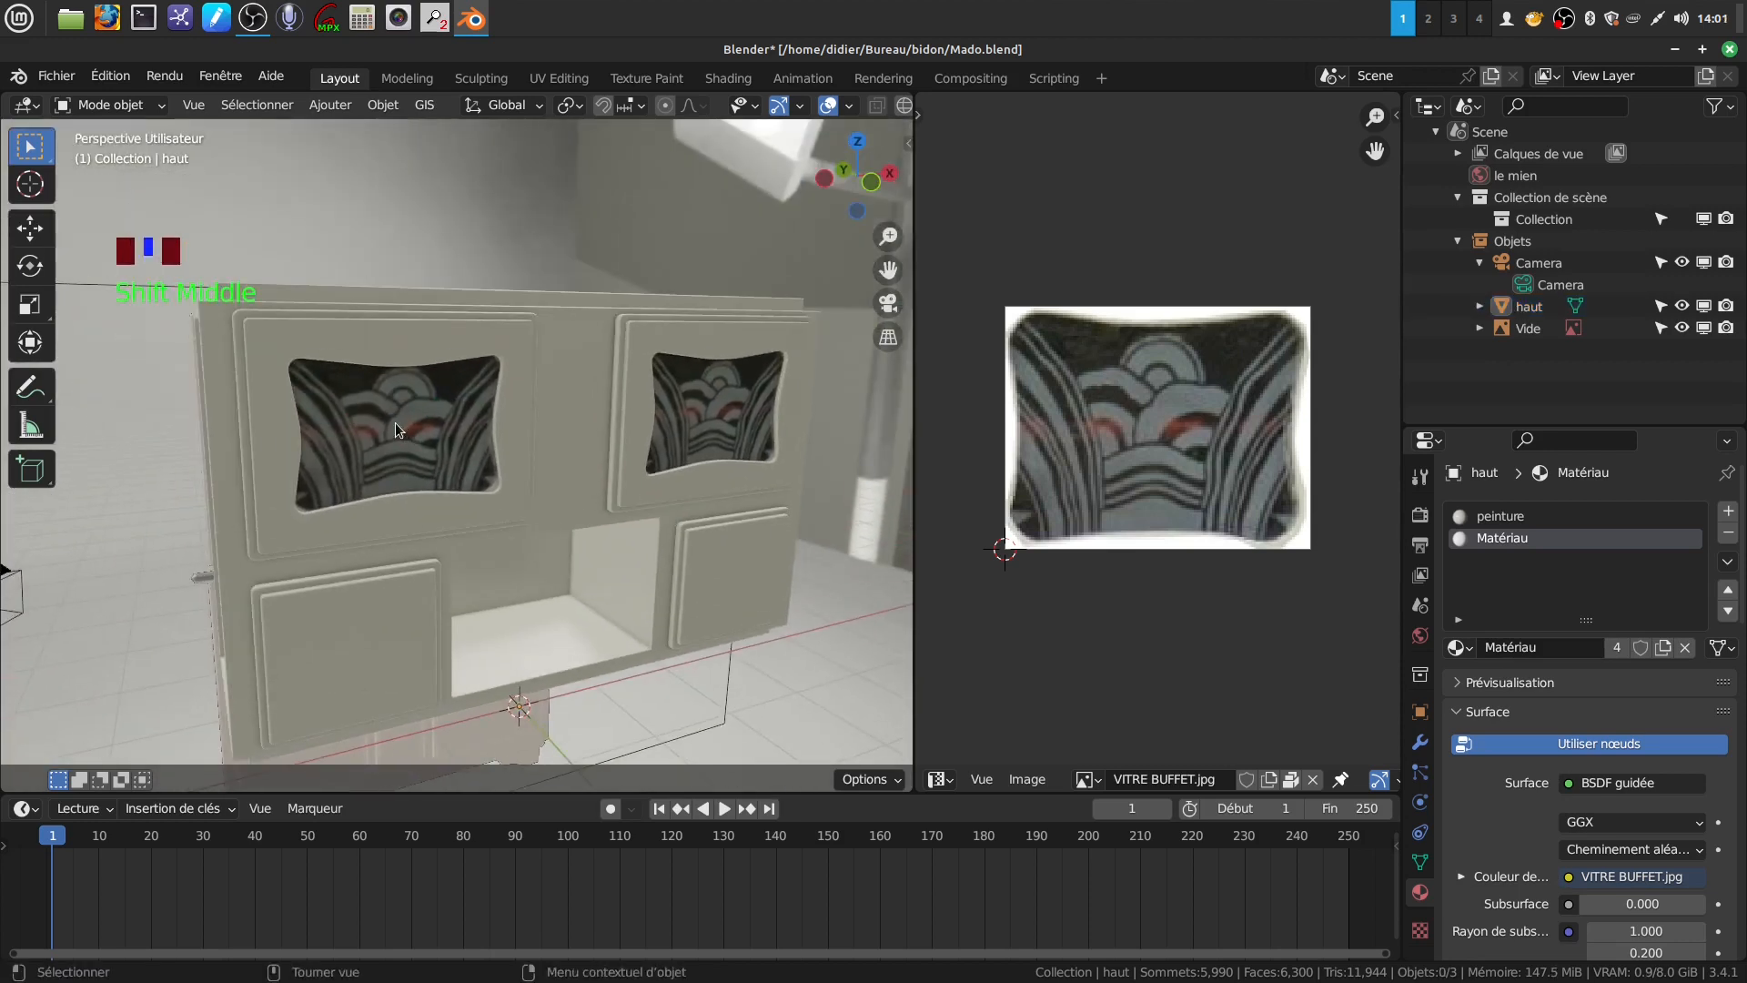
mouse_move(402, 424)
middle_down()
mouse_move(370, 418)
mouse_move(390, 422)
middle_up()
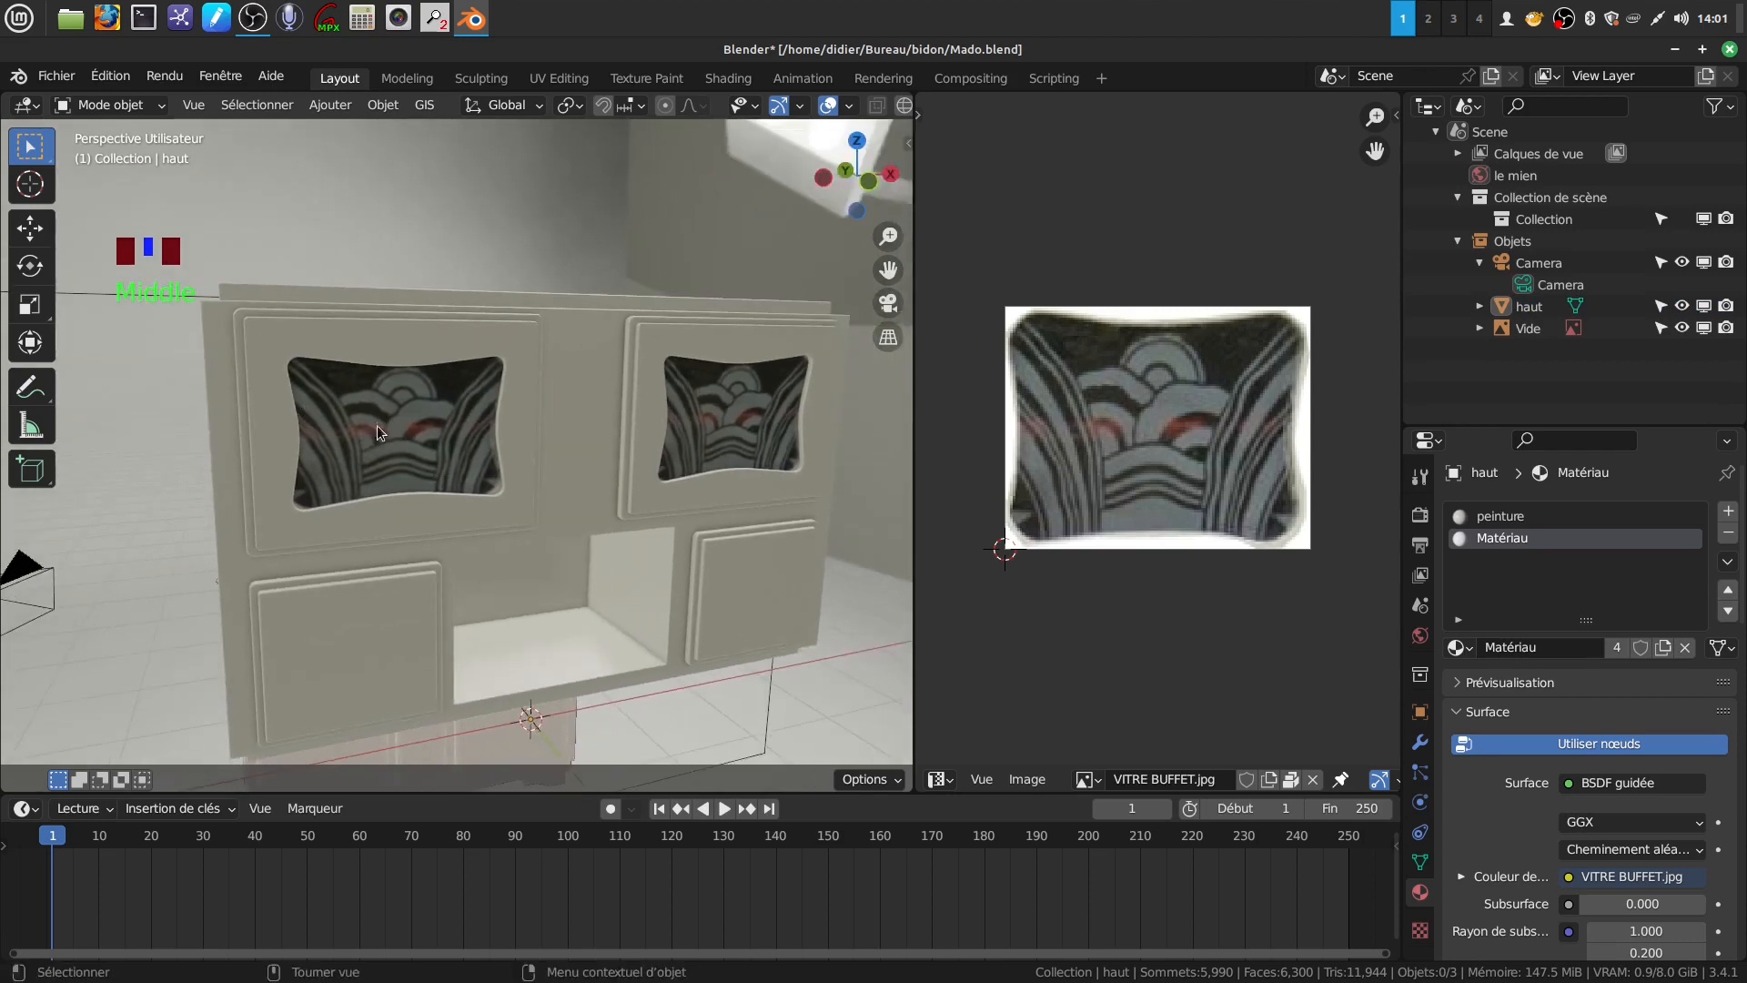
Save the textured cabinet in the existing file Mado.blend and enlarge the 3D viewport at the expense of the image editor
mouse_move(413, 450)
middle_down()
mouse_move(571, 400)
mouse_move(644, 421)
mouse_move(425, 436)
middle_up()
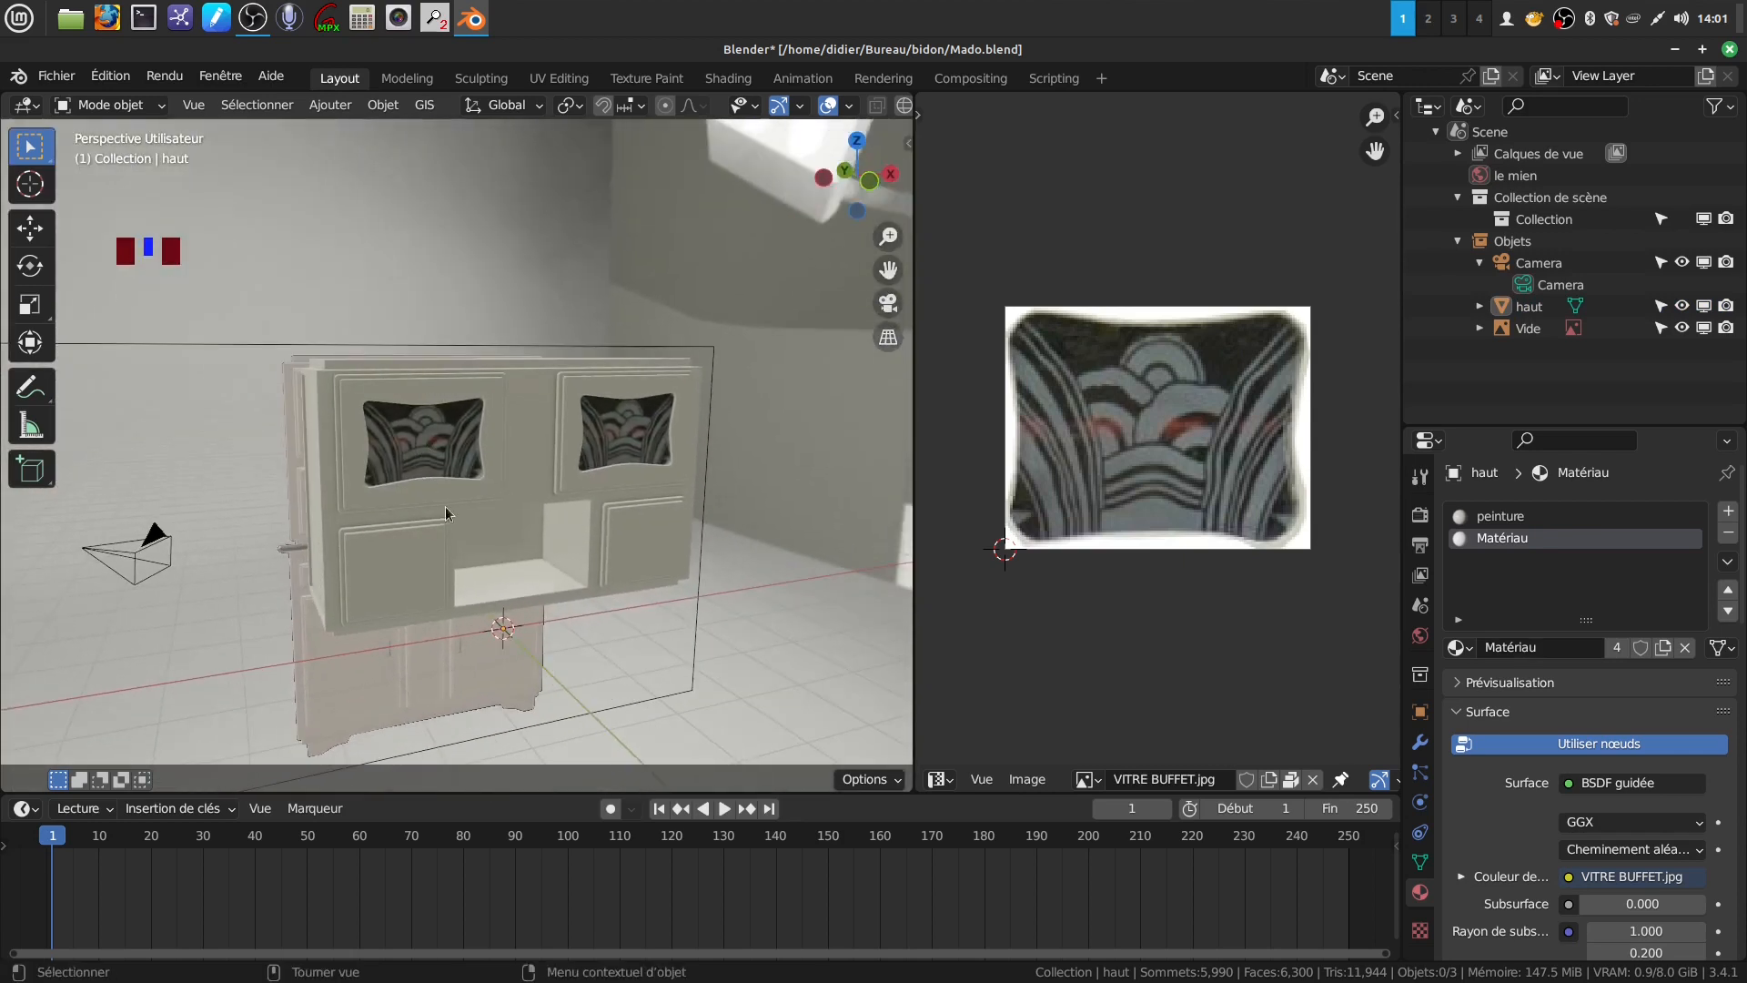
scroll(500, 573, up, 2)
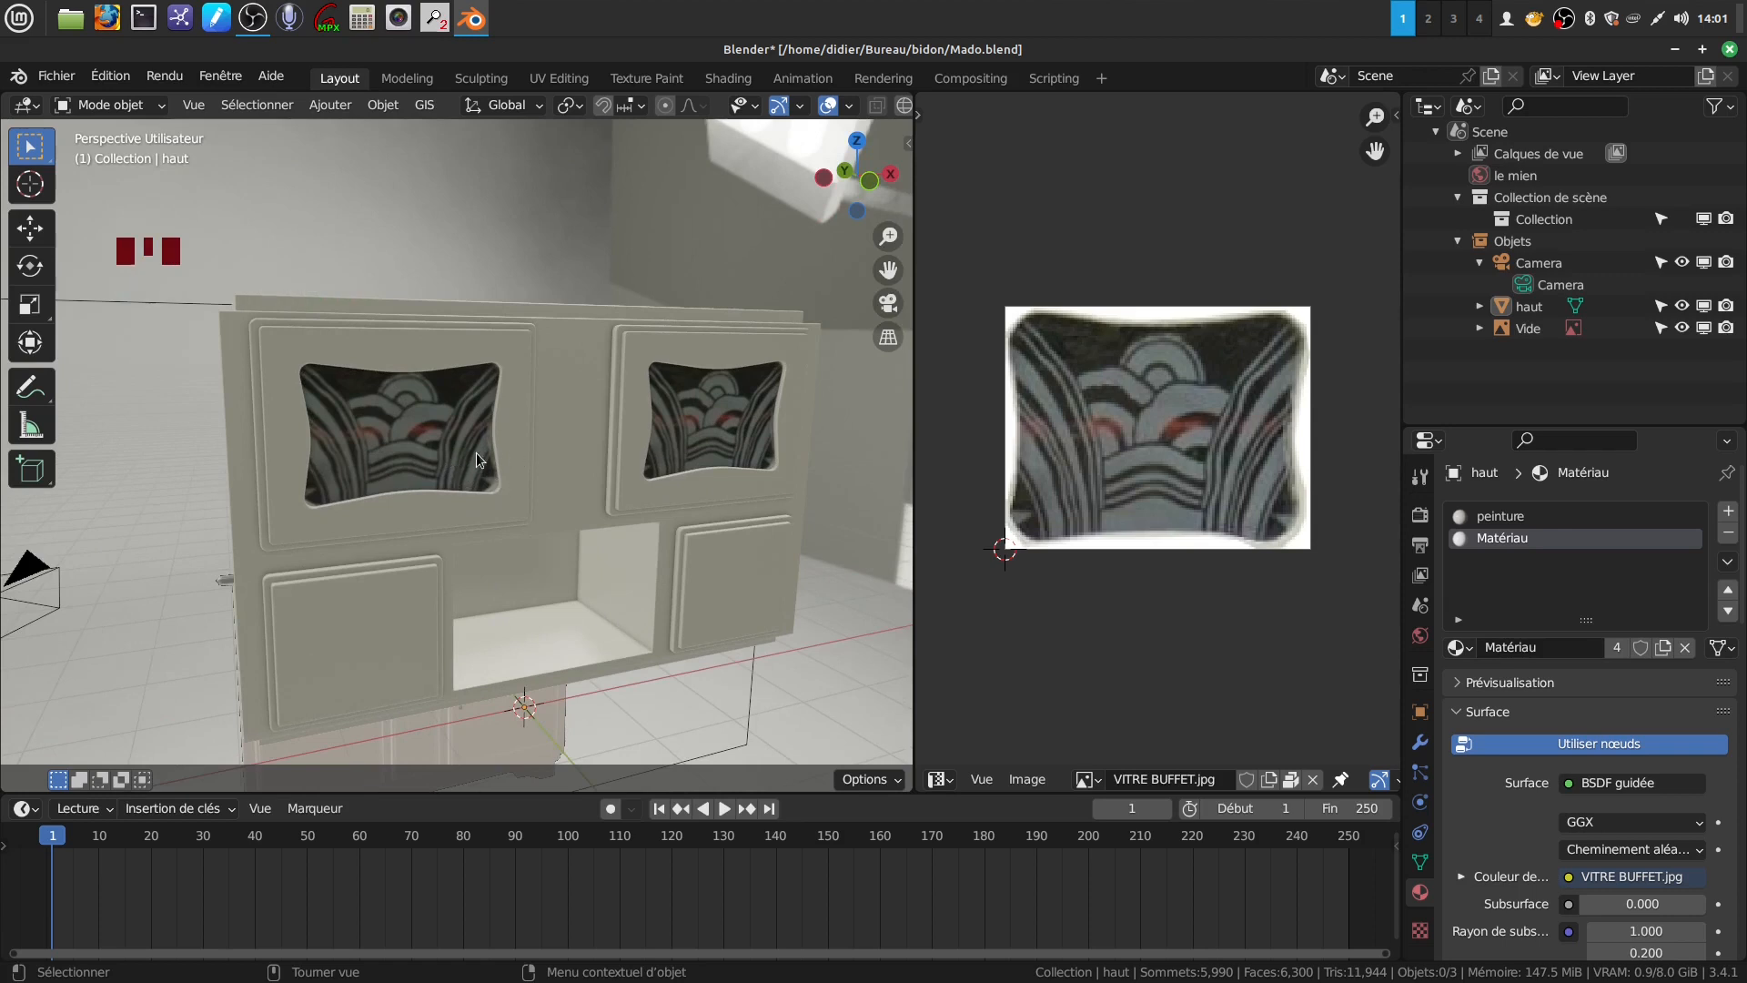
middle_drag(548, 445, 487, 370)
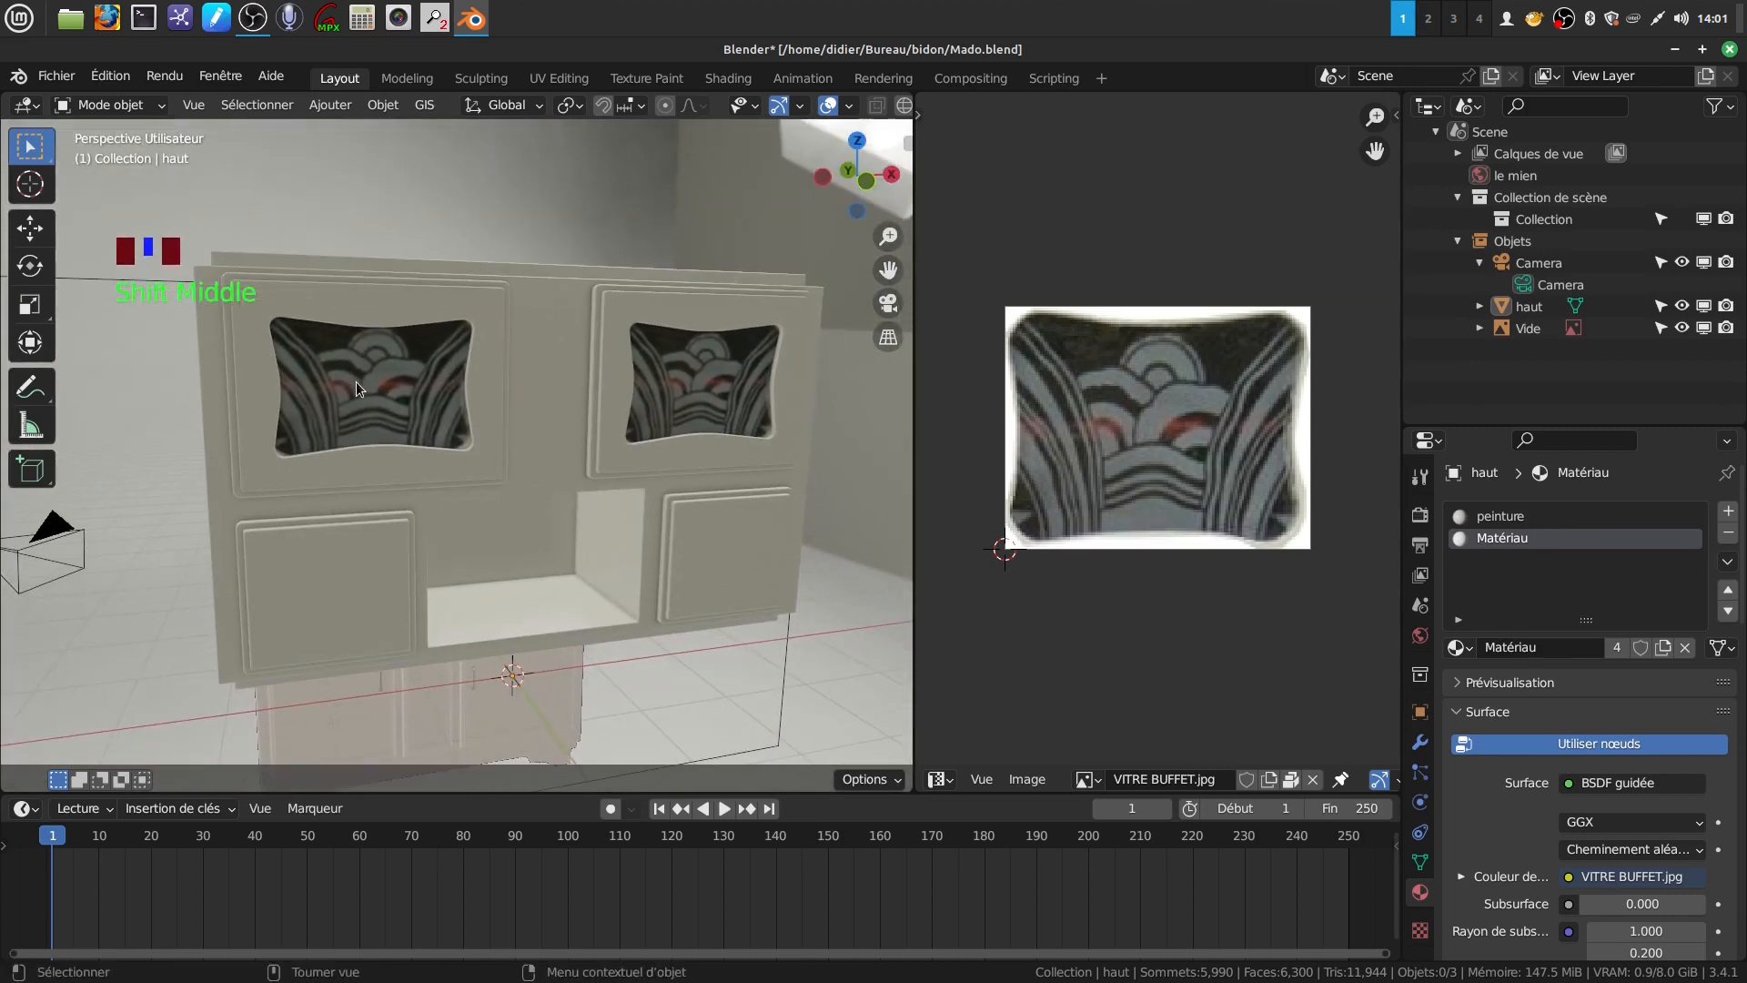
scroll(450, 439, down, 1)
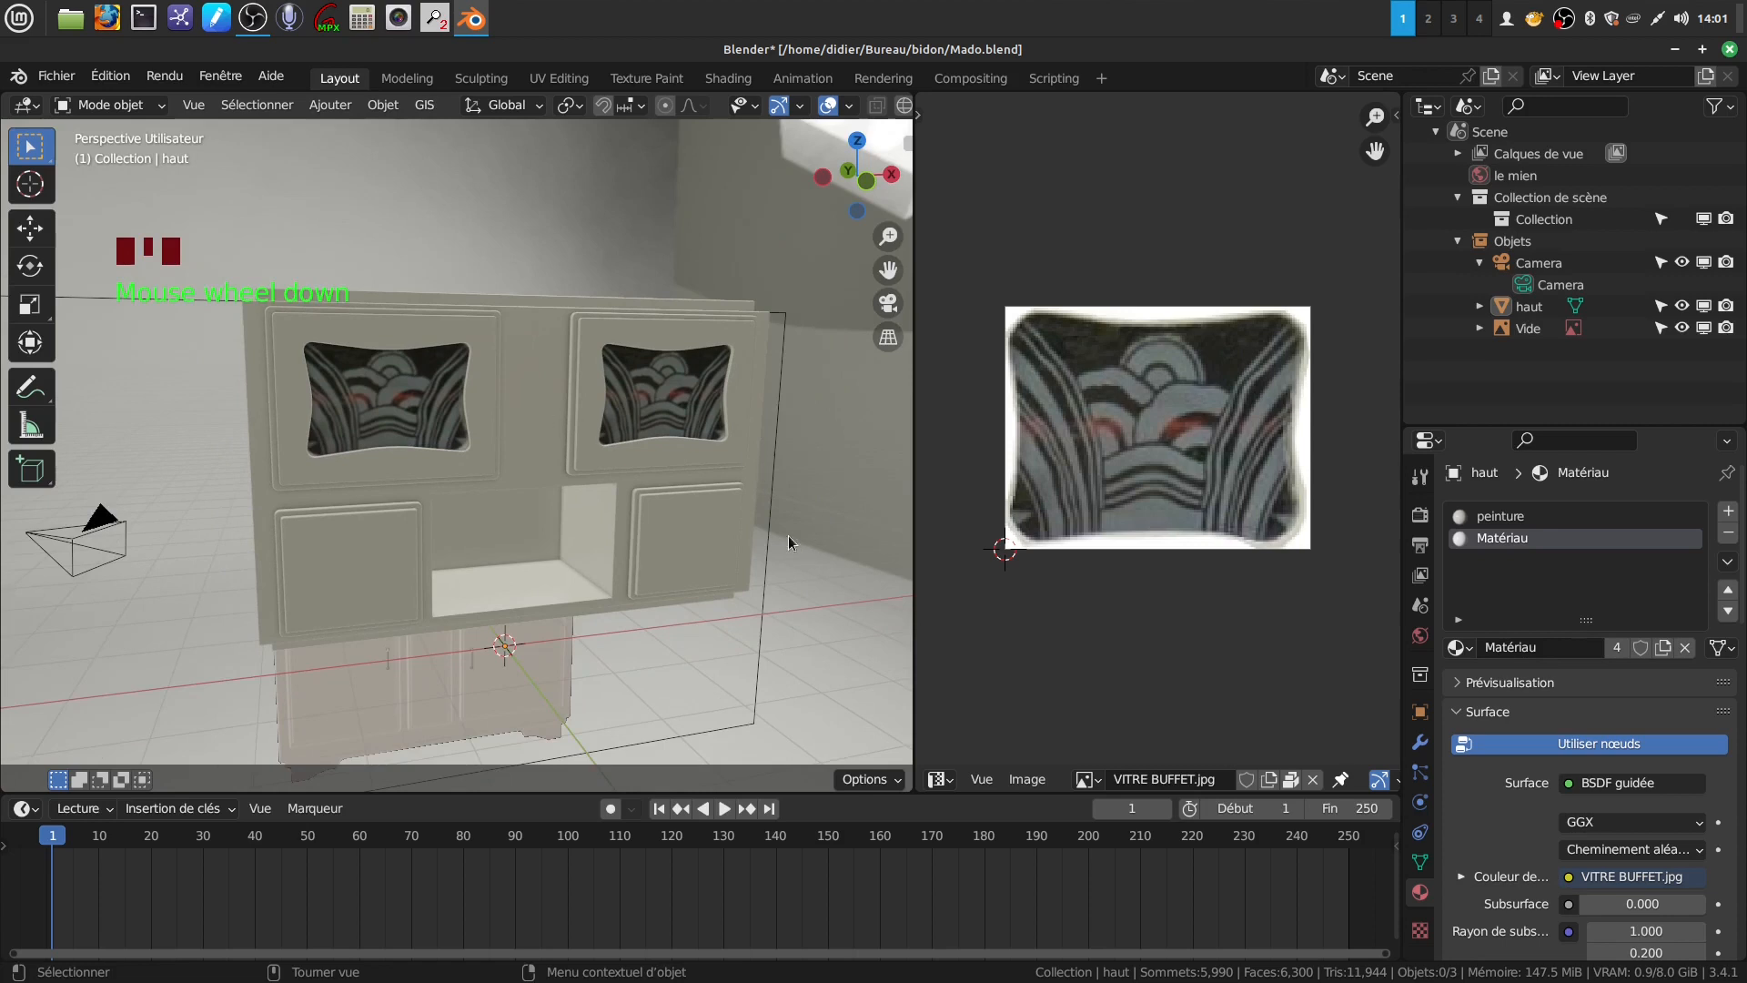
click(53, 78)
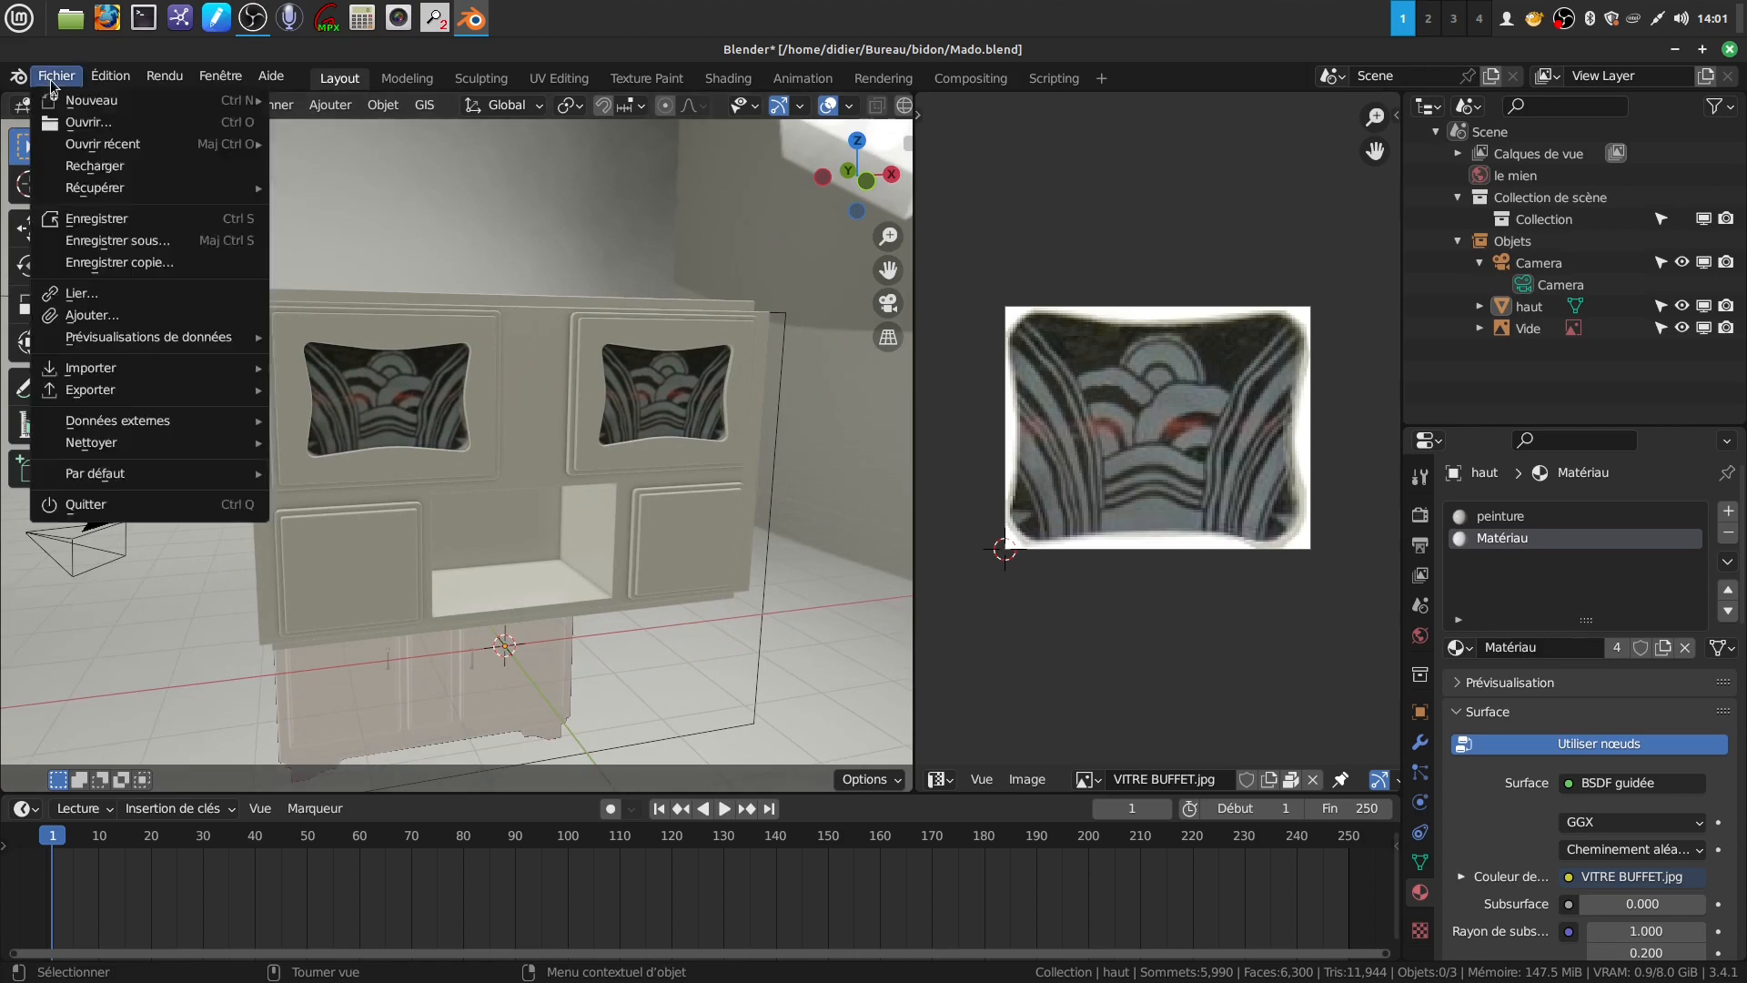
click(112, 220)
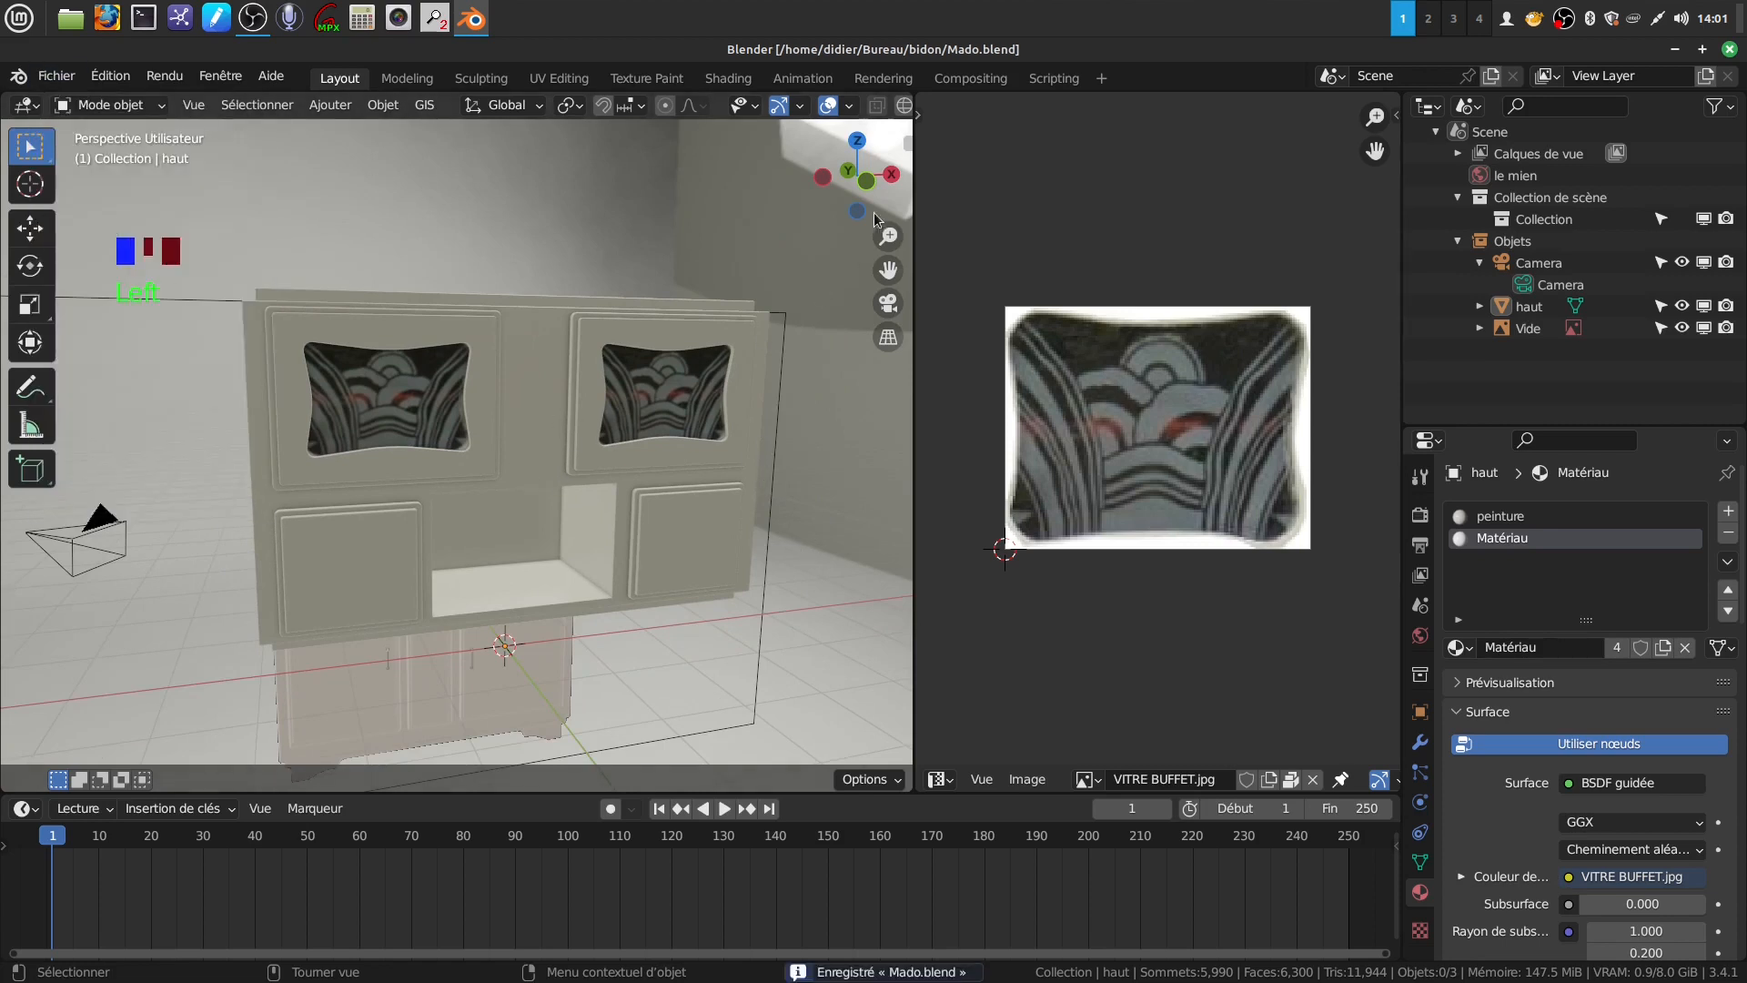
drag(914, 467, 1225, 470)
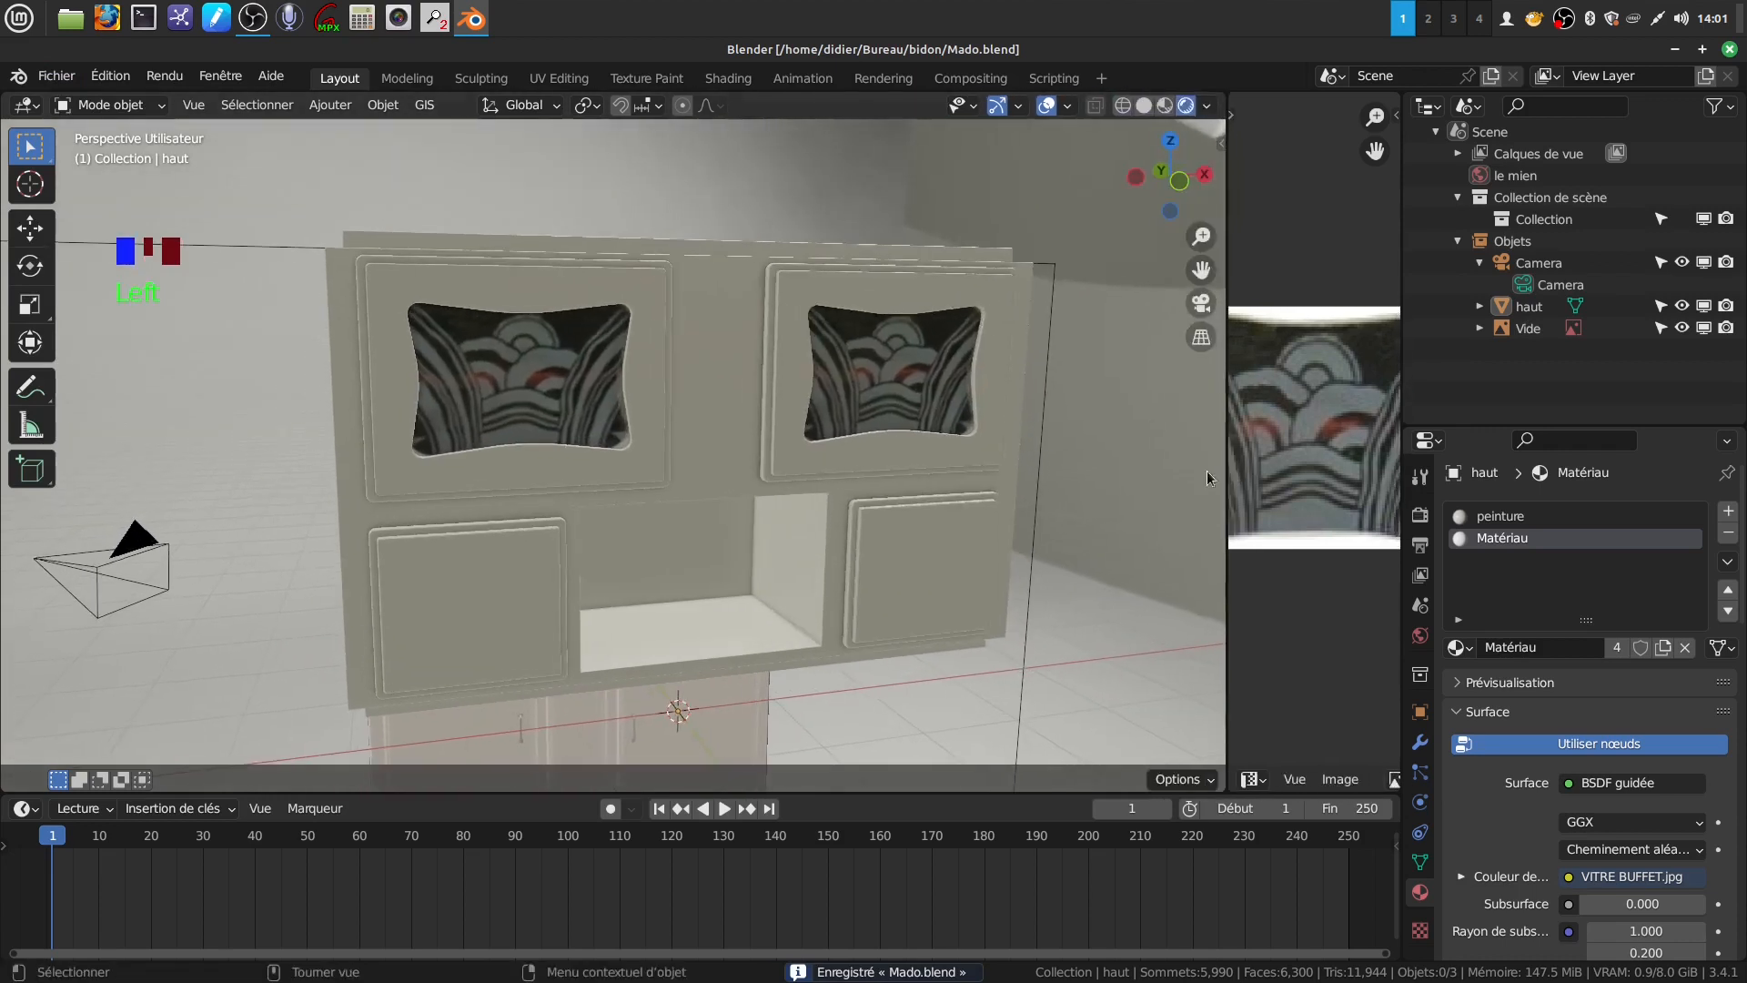